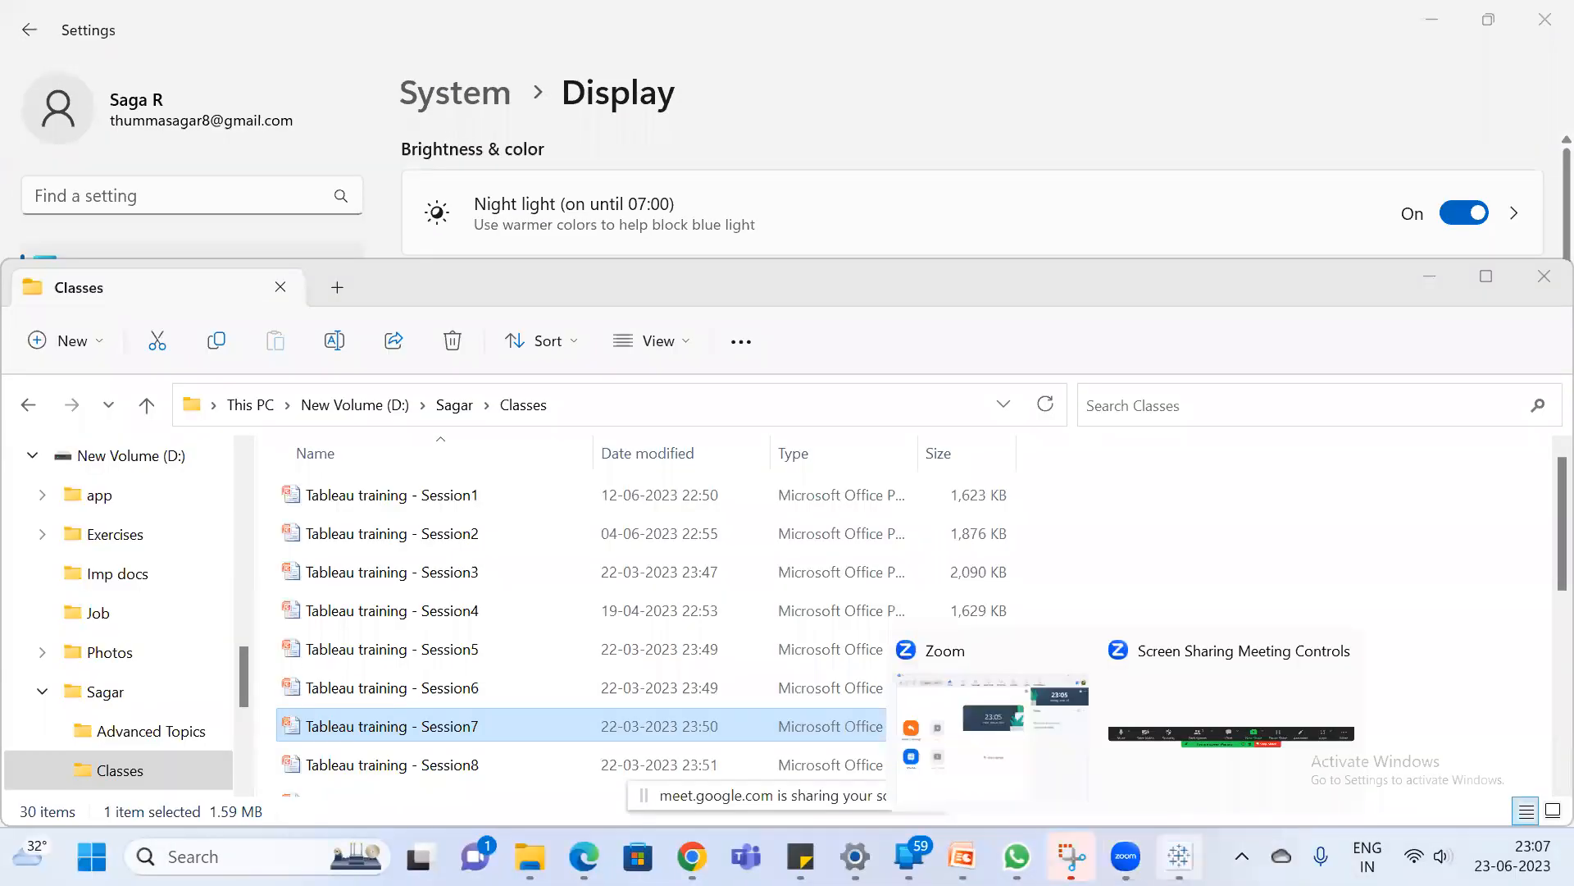
# Switch to the Tableau workbook and open a blank Notepad document over it.
pyautogui.click(1179, 856)
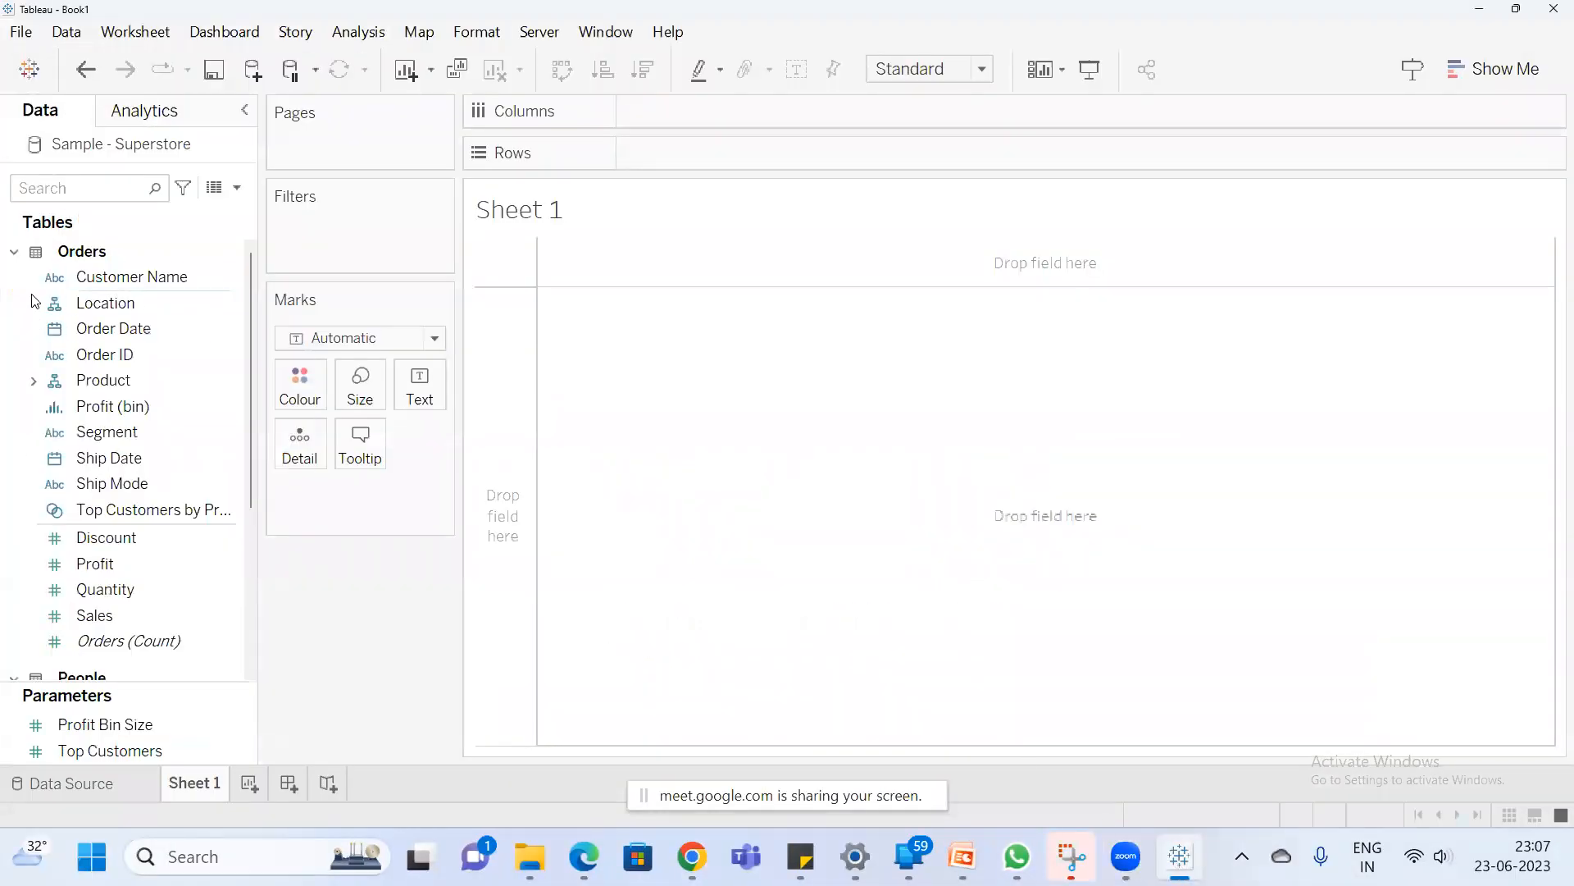
pyautogui.click(214, 332)
pyautogui.press('super')
pyautogui.write('notepad')
pyautogui.press('Return')
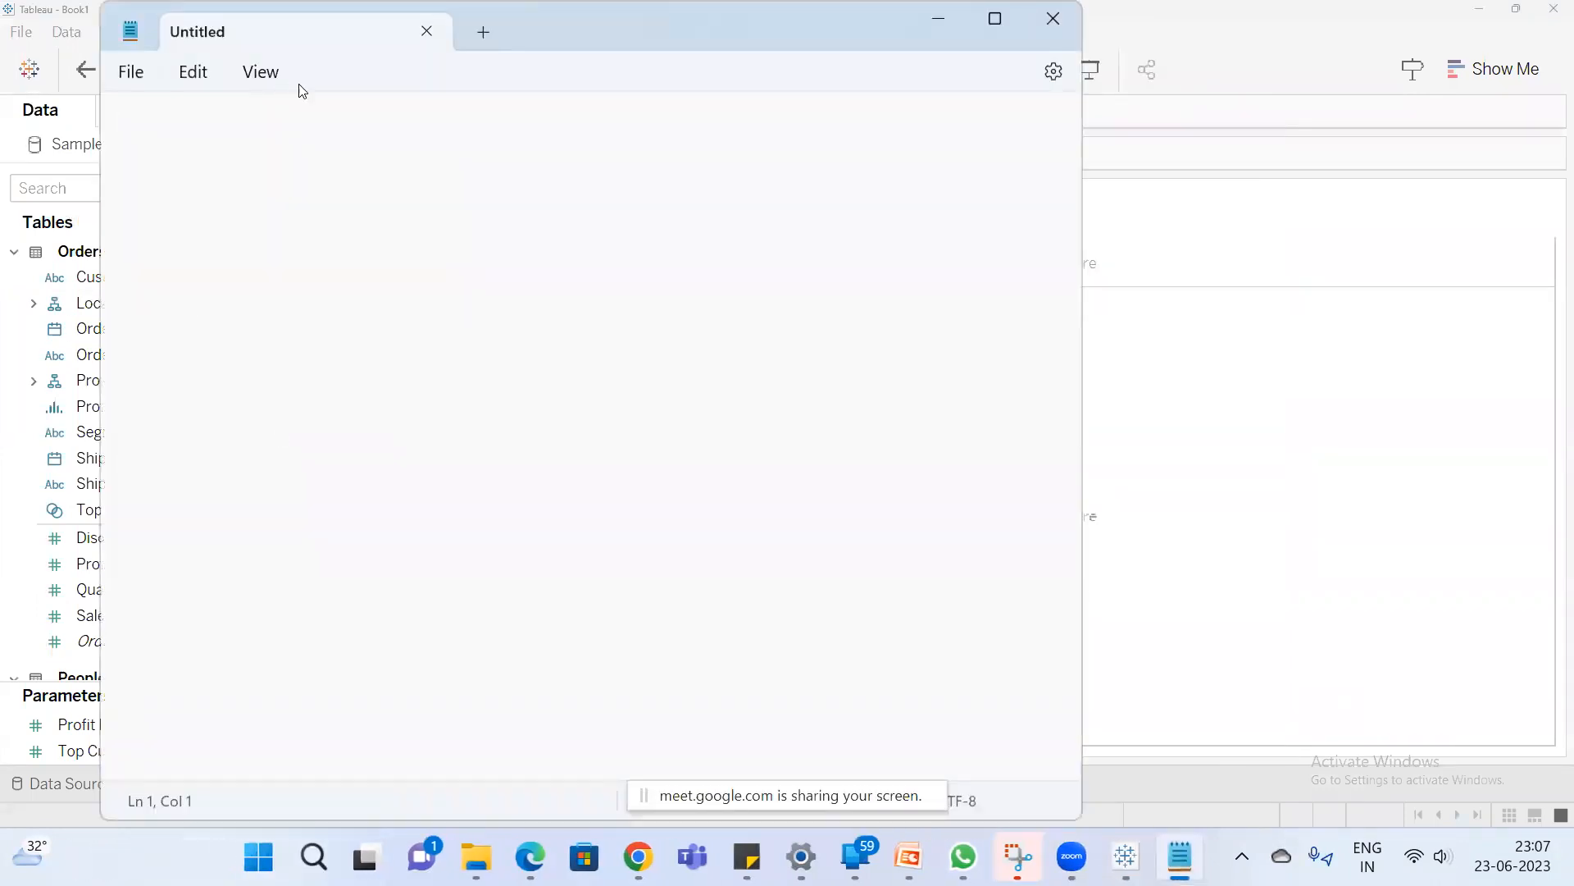
# List the location levels Country, State, District, City and Postal on separate lines in the blank note.
pyautogui.write('Country')
pyautogui.press('Return')
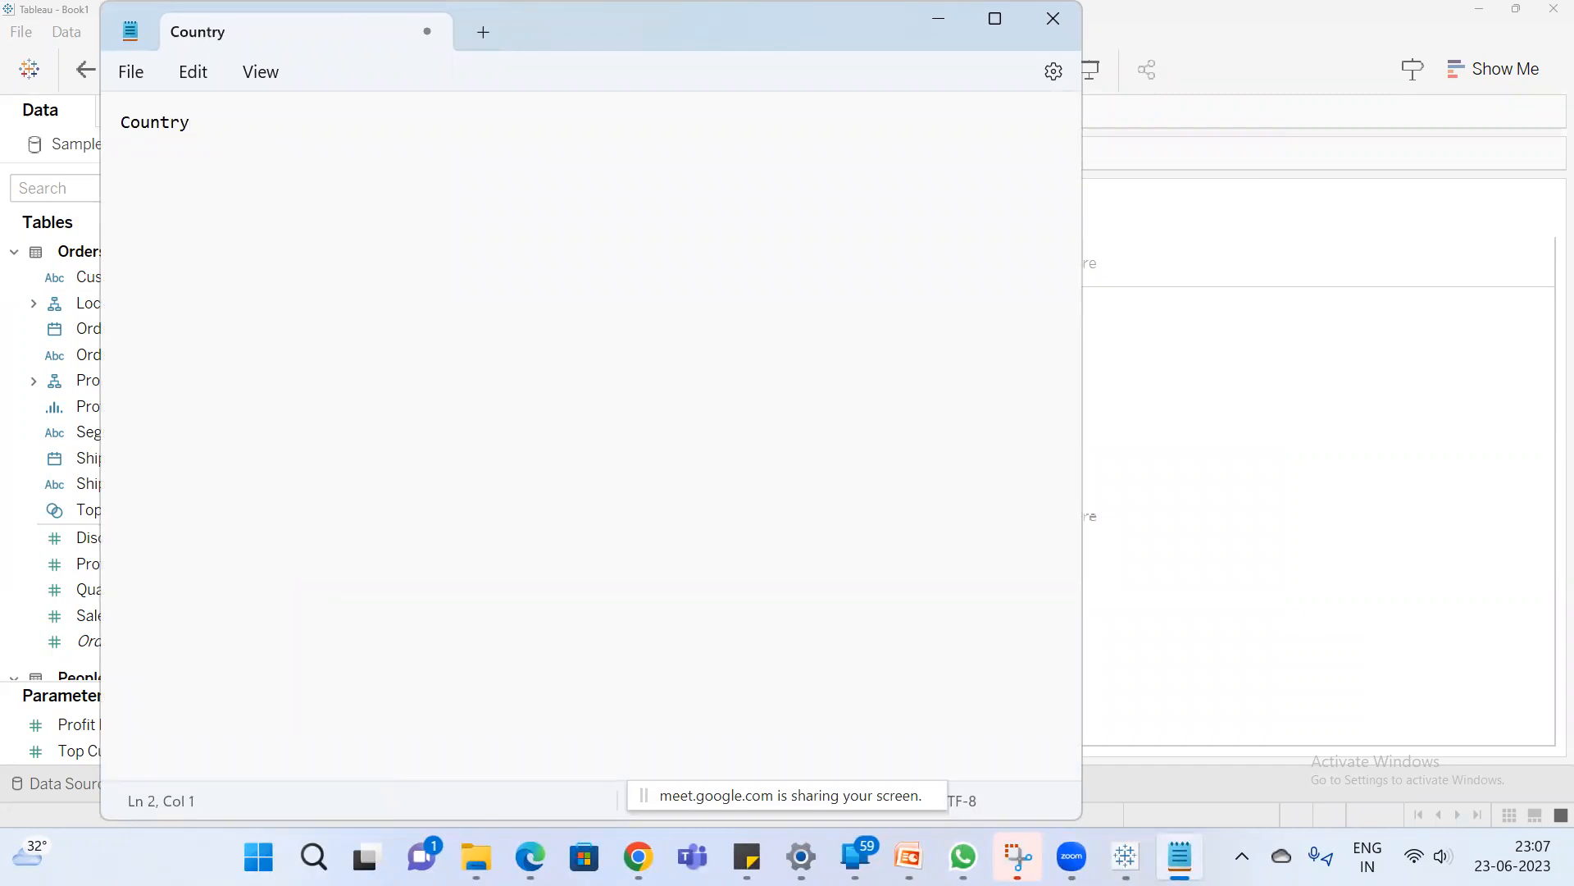
pyautogui.write('State')
pyautogui.press('Return')
pyautogui.write('District')
pyautogui.press('Return')
pyautogui.write('City')
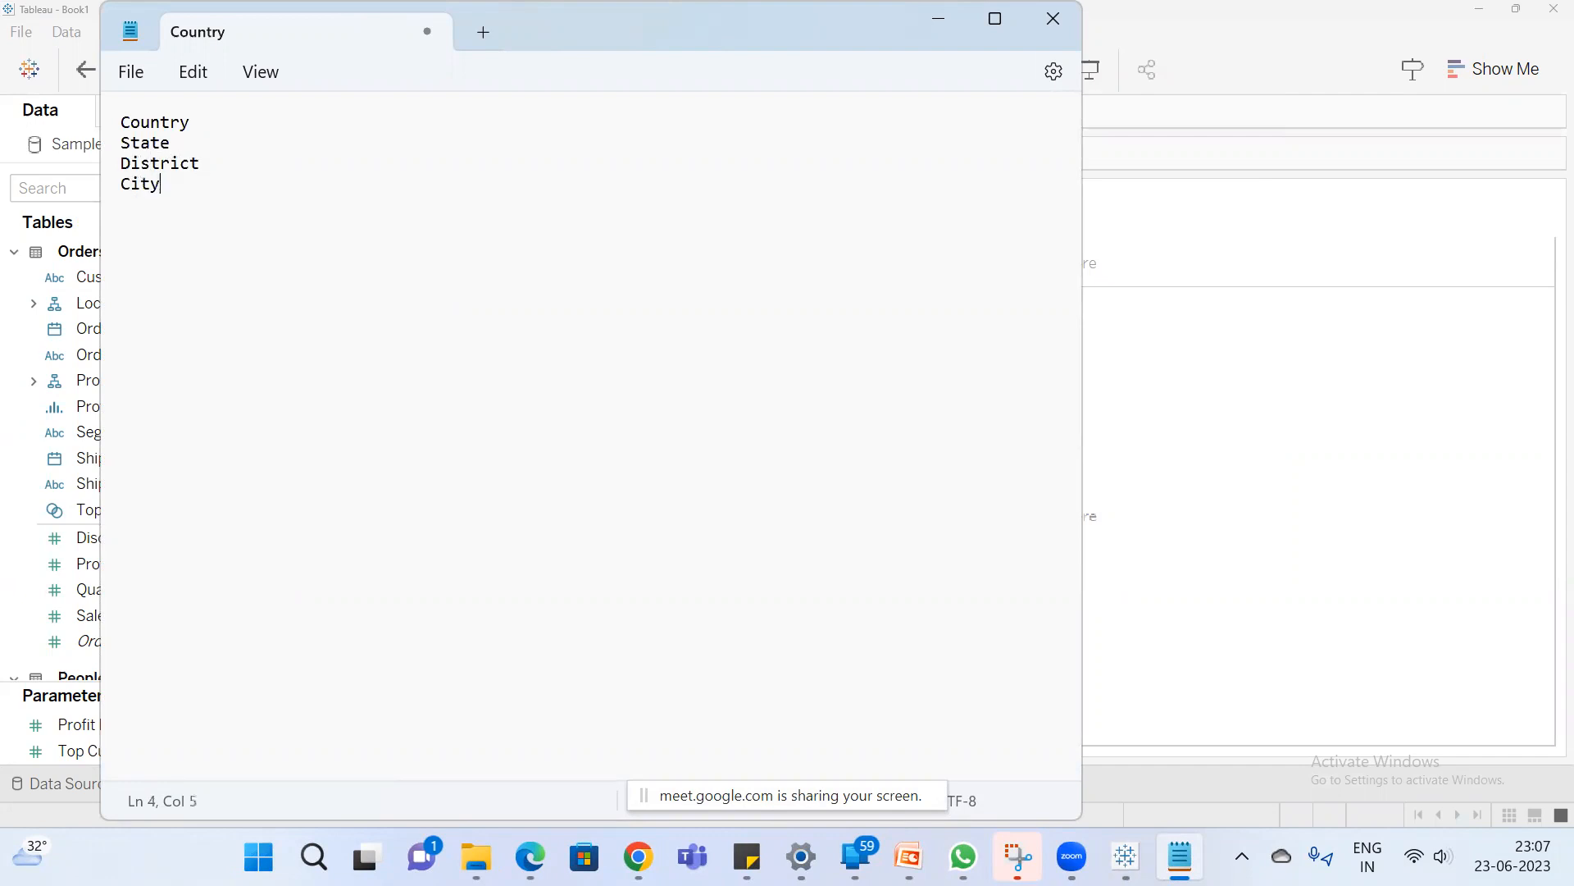
pyautogui.press('Return')
pyautogui.write('Postal')
# Return to Tableau, expand the Location hierarchy and highlight its fields from Country/Region to Postal Code, then the hierarchy itself.
pyautogui.click(1212, 337)
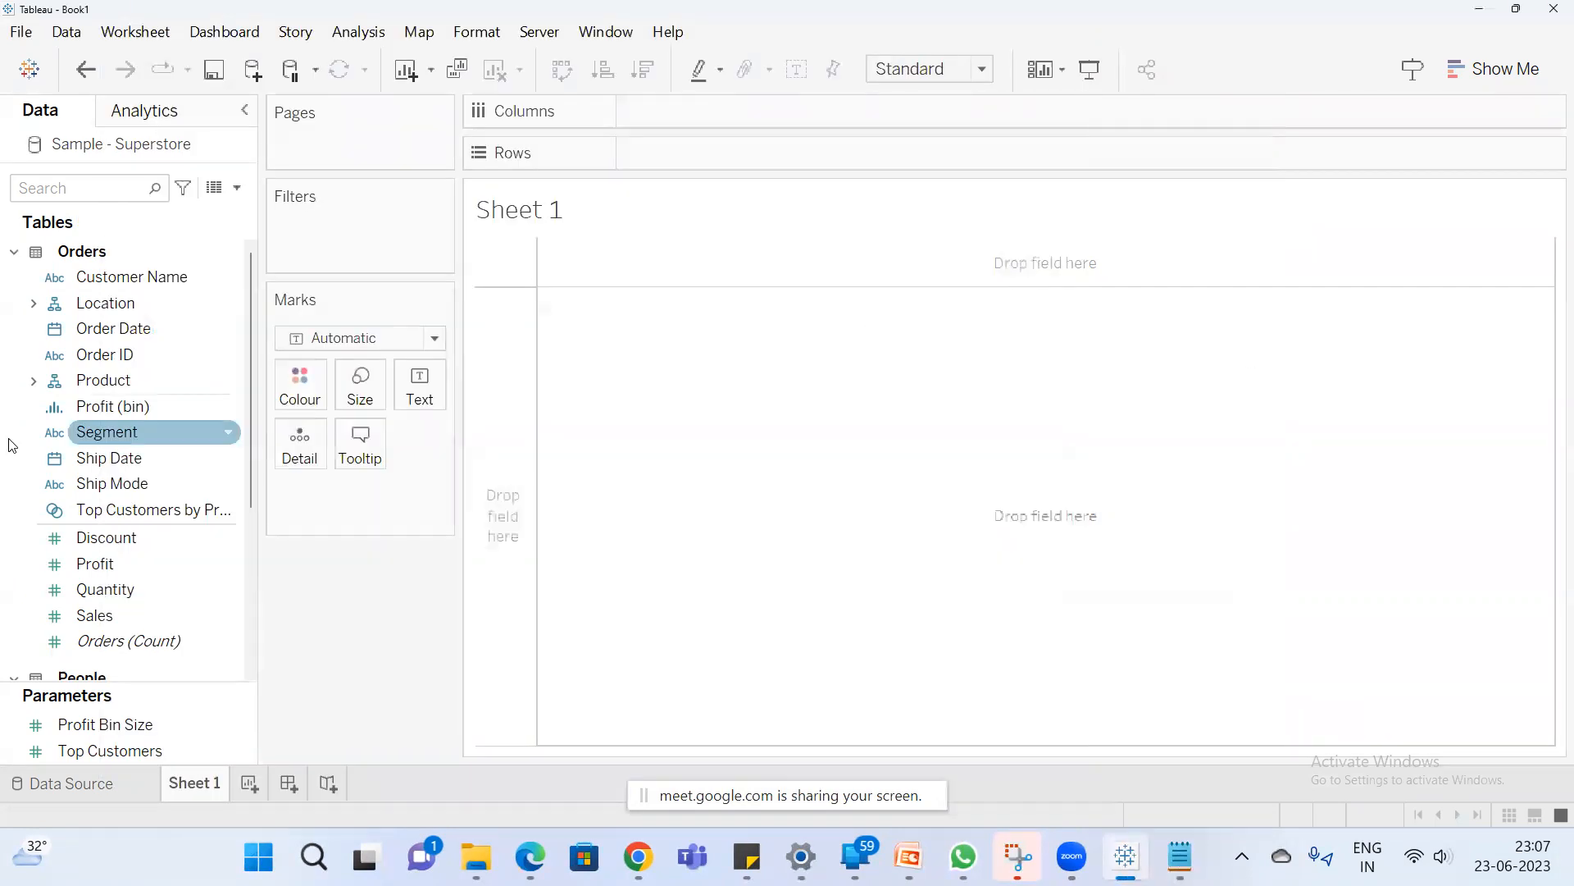
pyautogui.click(33, 303)
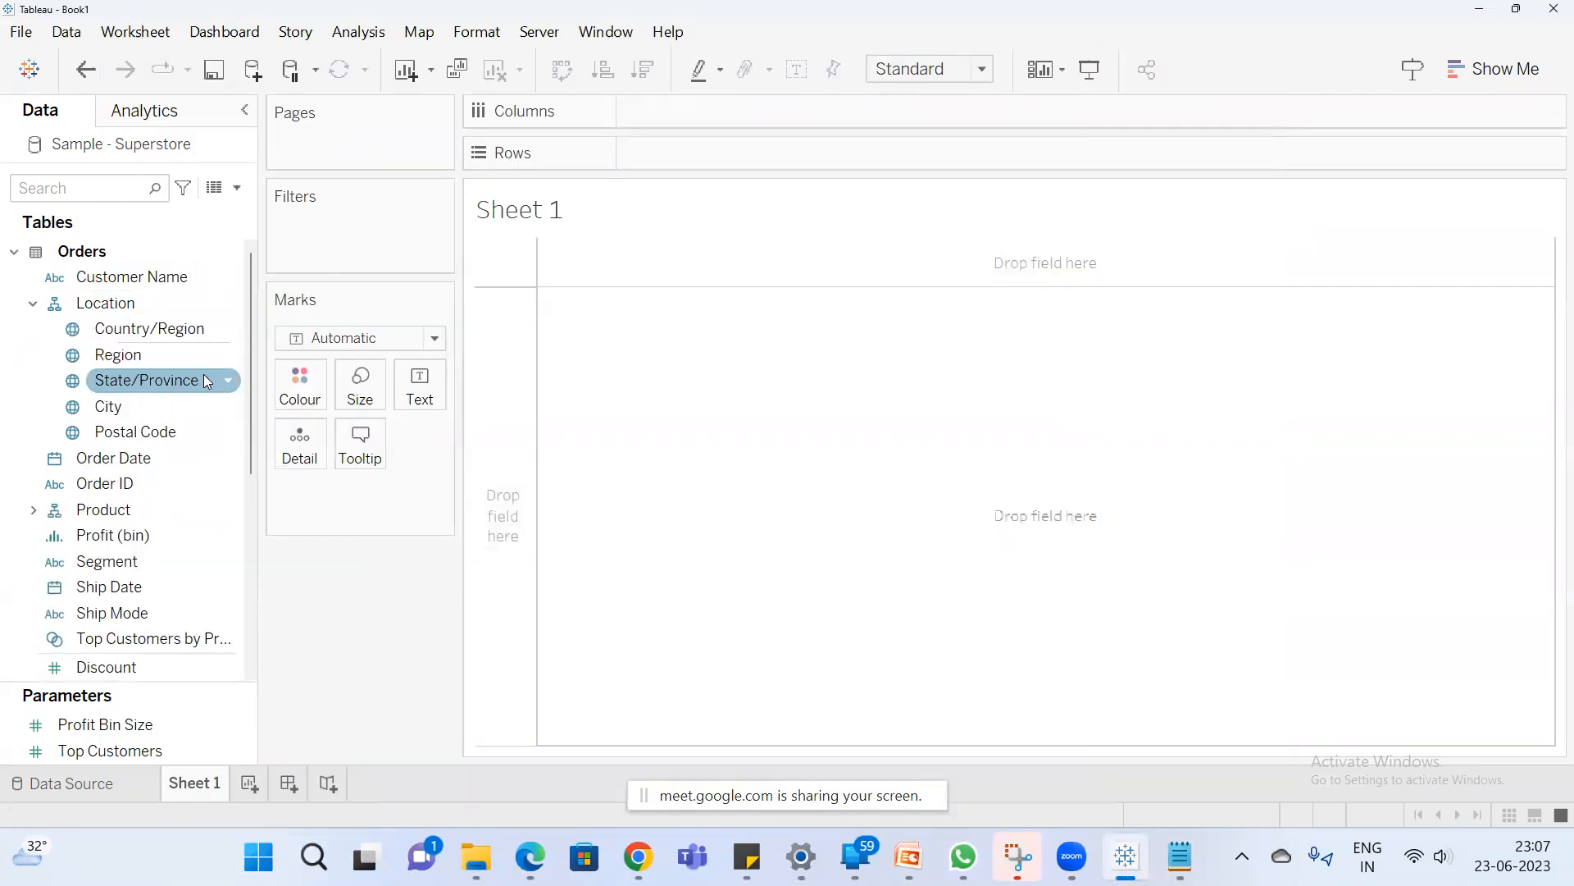
pyautogui.click(144, 330)
pyautogui.keyDown('ctrl'); pyautogui.click(119, 354); pyautogui.keyUp('ctrl')
pyautogui.keyDown('ctrl'); pyautogui.click(146, 380); pyautogui.keyUp('ctrl')
pyautogui.keyDown('ctrl'); pyautogui.click(129, 406); pyautogui.keyUp('ctrl')
pyautogui.keyDown('ctrl'); pyautogui.click(133, 431); pyautogui.keyUp('ctrl')
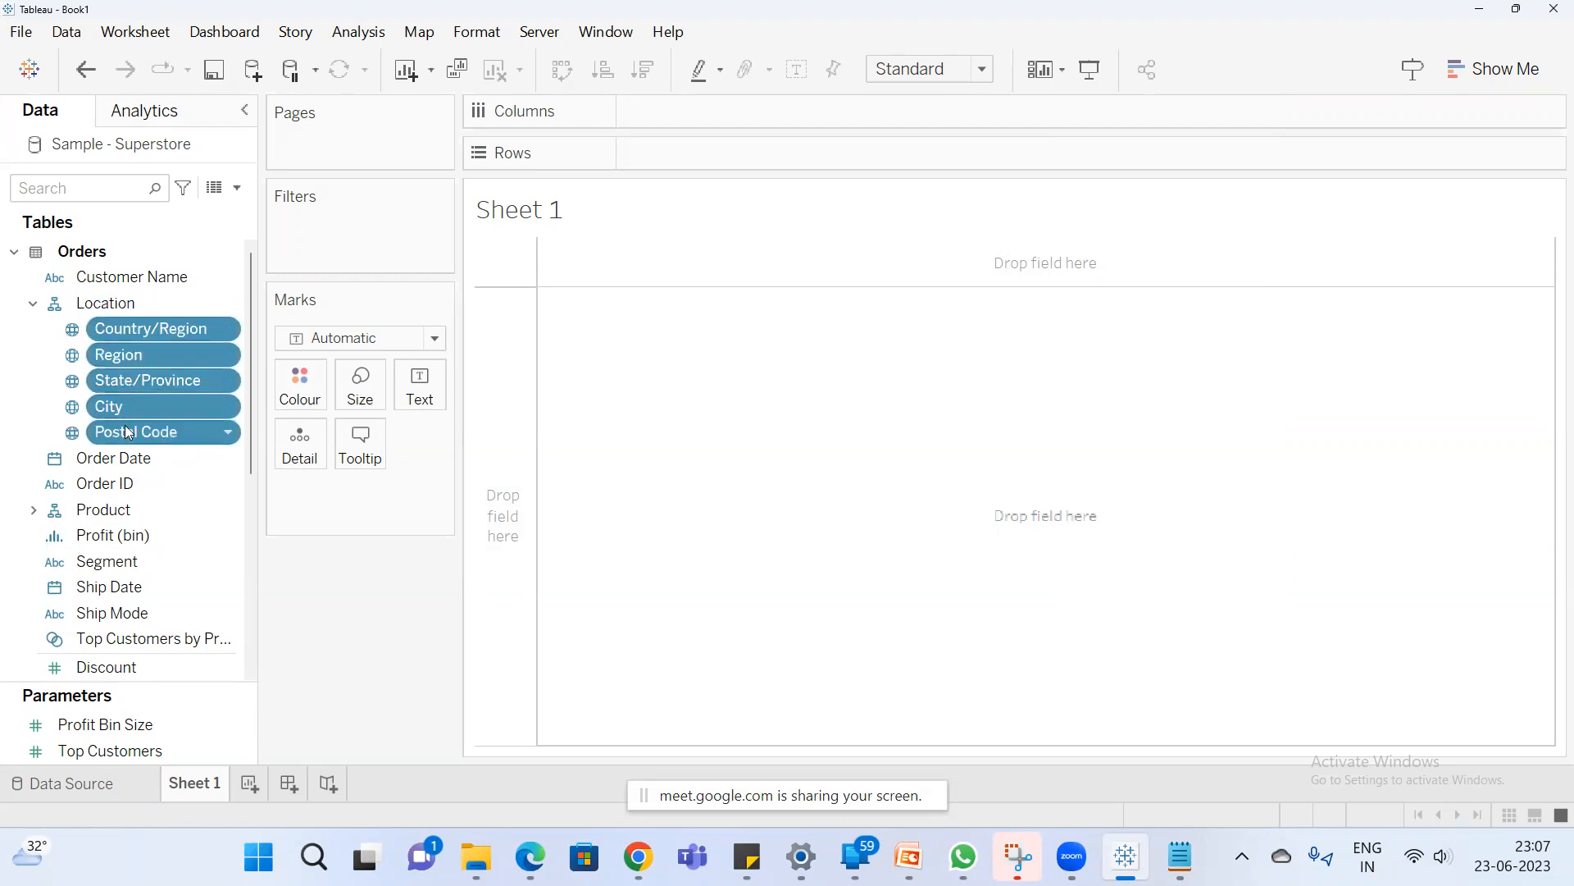
pyautogui.click(93, 308)
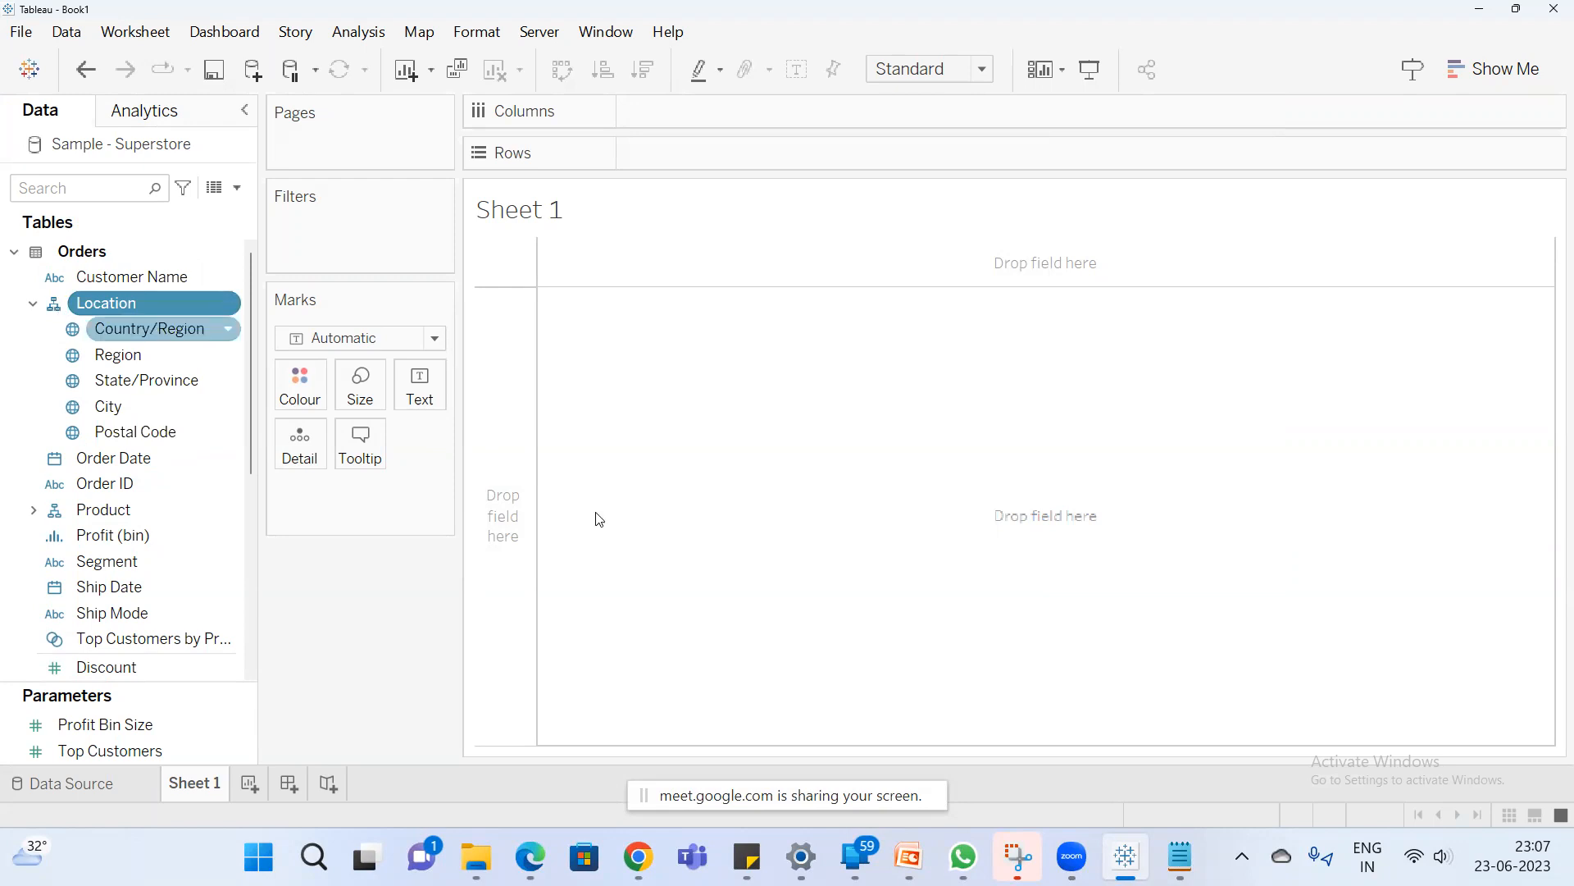
# Open Paint and draw a small rectangle near the top of the canvas as the root box.
pyautogui.press('super')
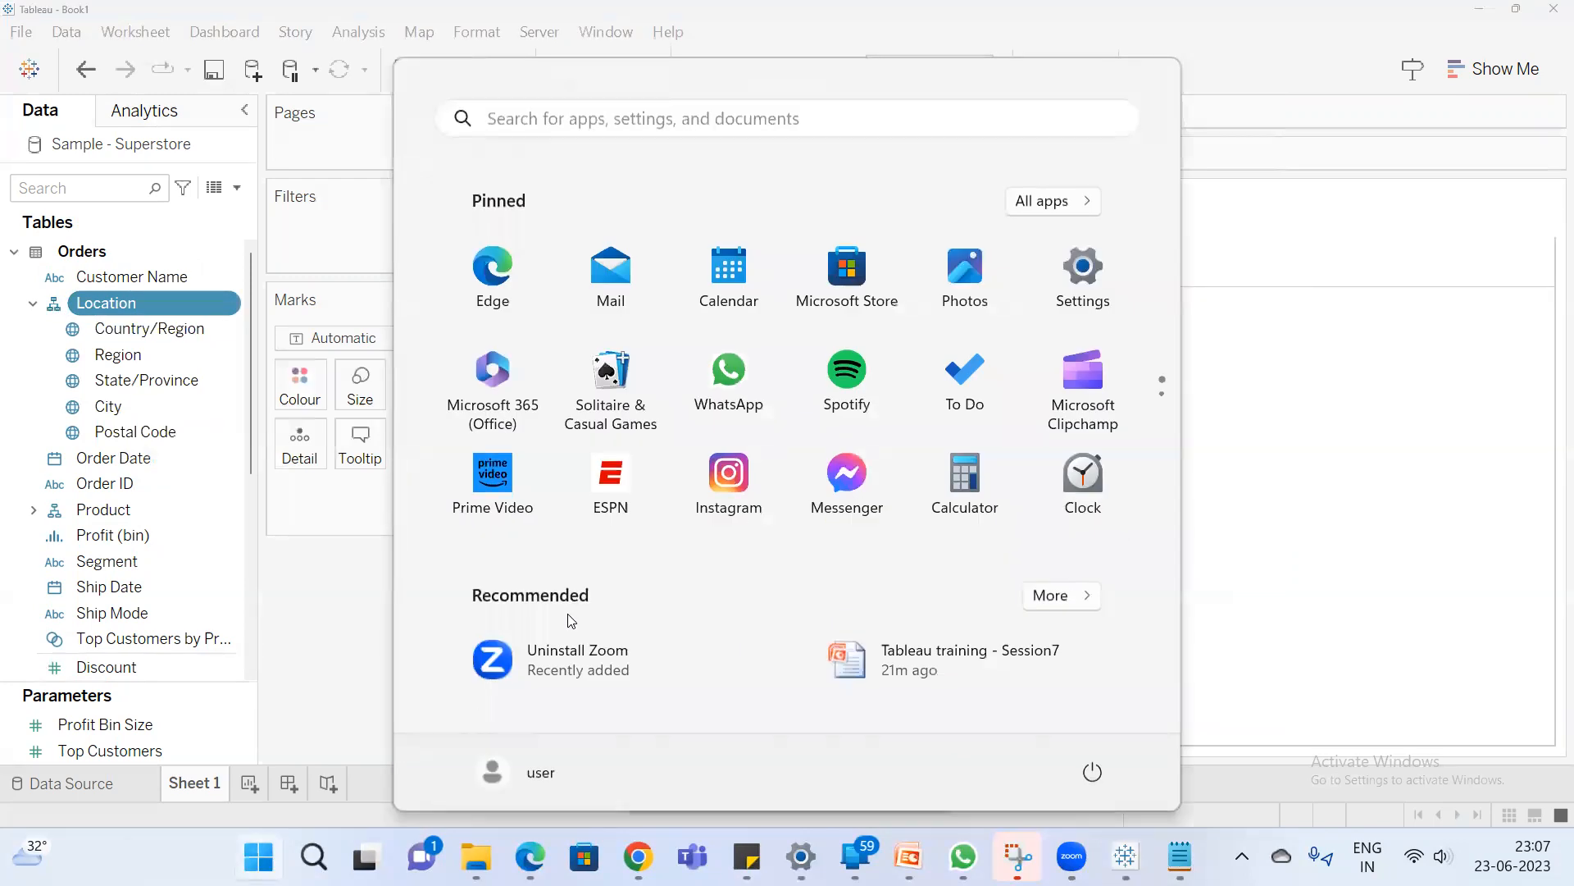
pyautogui.write('paint')
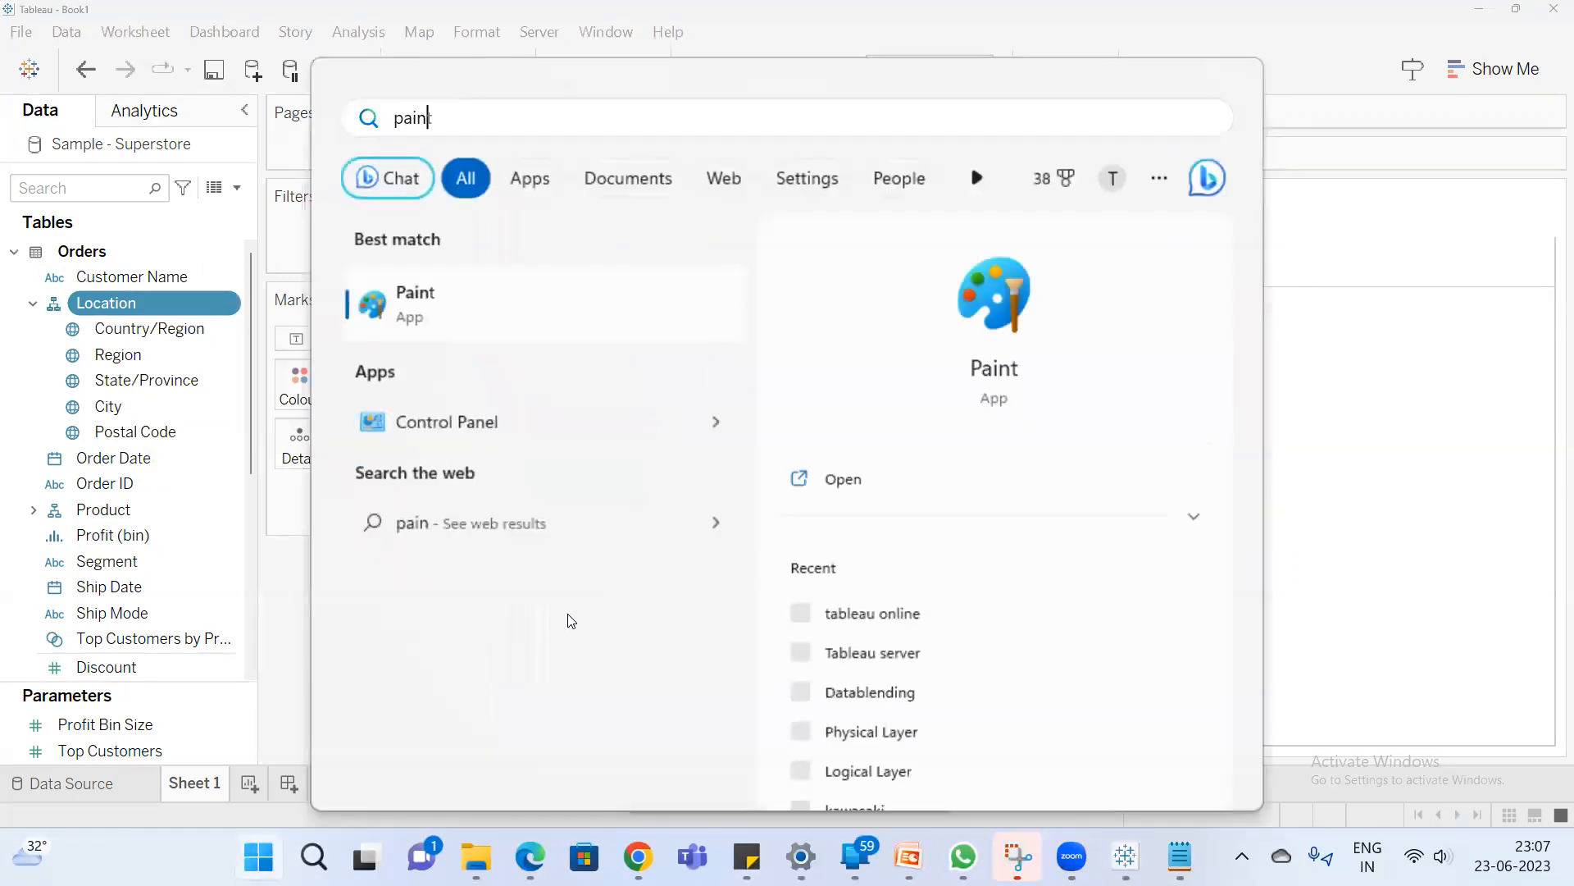
pyautogui.press('Return')
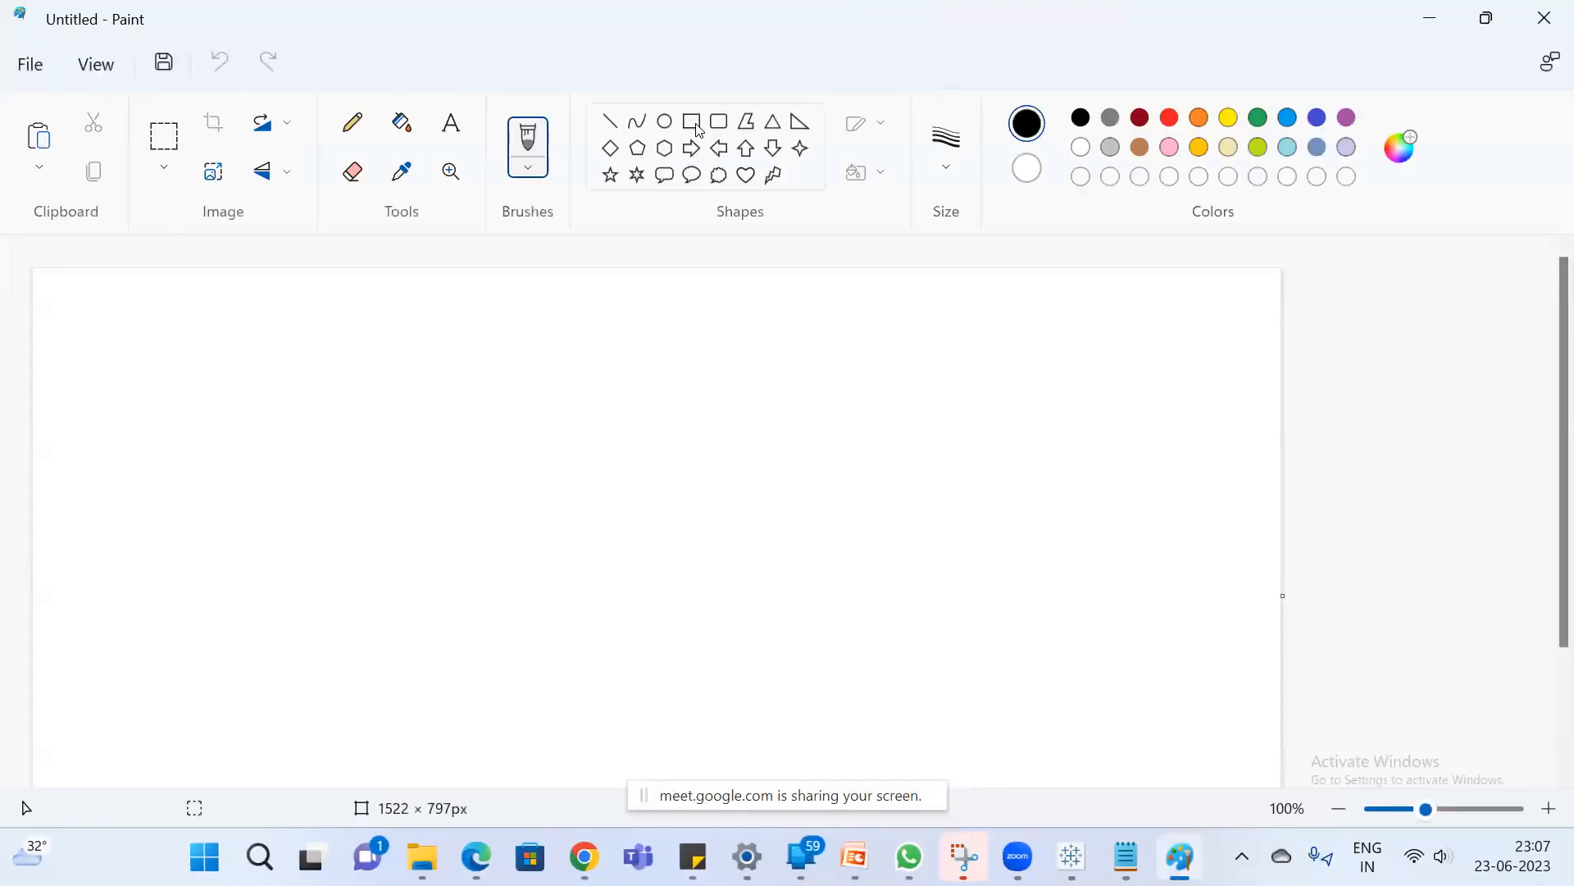
pyautogui.click(691, 123)
pyautogui.moveTo(404, 303); pyautogui.dragTo(485, 346)
pyautogui.click(530, 355)
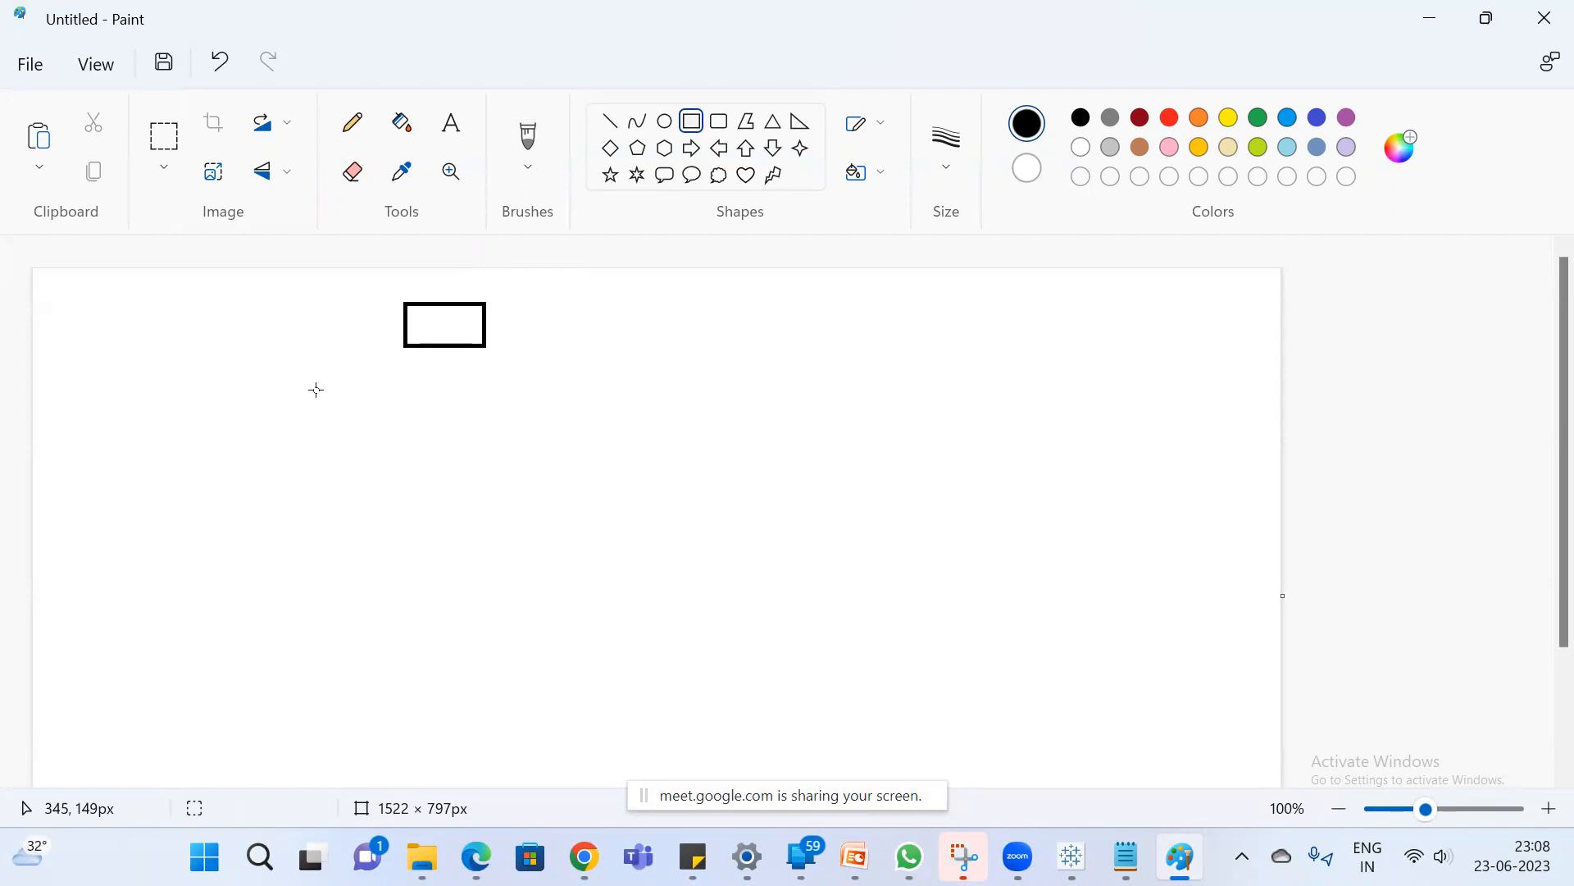
# Draw a row of three rectangles beneath the root box and link each to it with freehand pencil lines.
pyautogui.moveTo(272, 390)
pyautogui.mouseDown()
pyautogui.moveTo(356, 432)
pyautogui.moveTo(436, 408)
pyautogui.moveTo(492, 433)
pyautogui.moveTo(562, 404)
pyautogui.moveTo(643, 440)
pyautogui.mouseUp()
pyautogui.click(363, 133)
pyautogui.moveTo(422, 349); pyautogui.dragTo(317, 381)
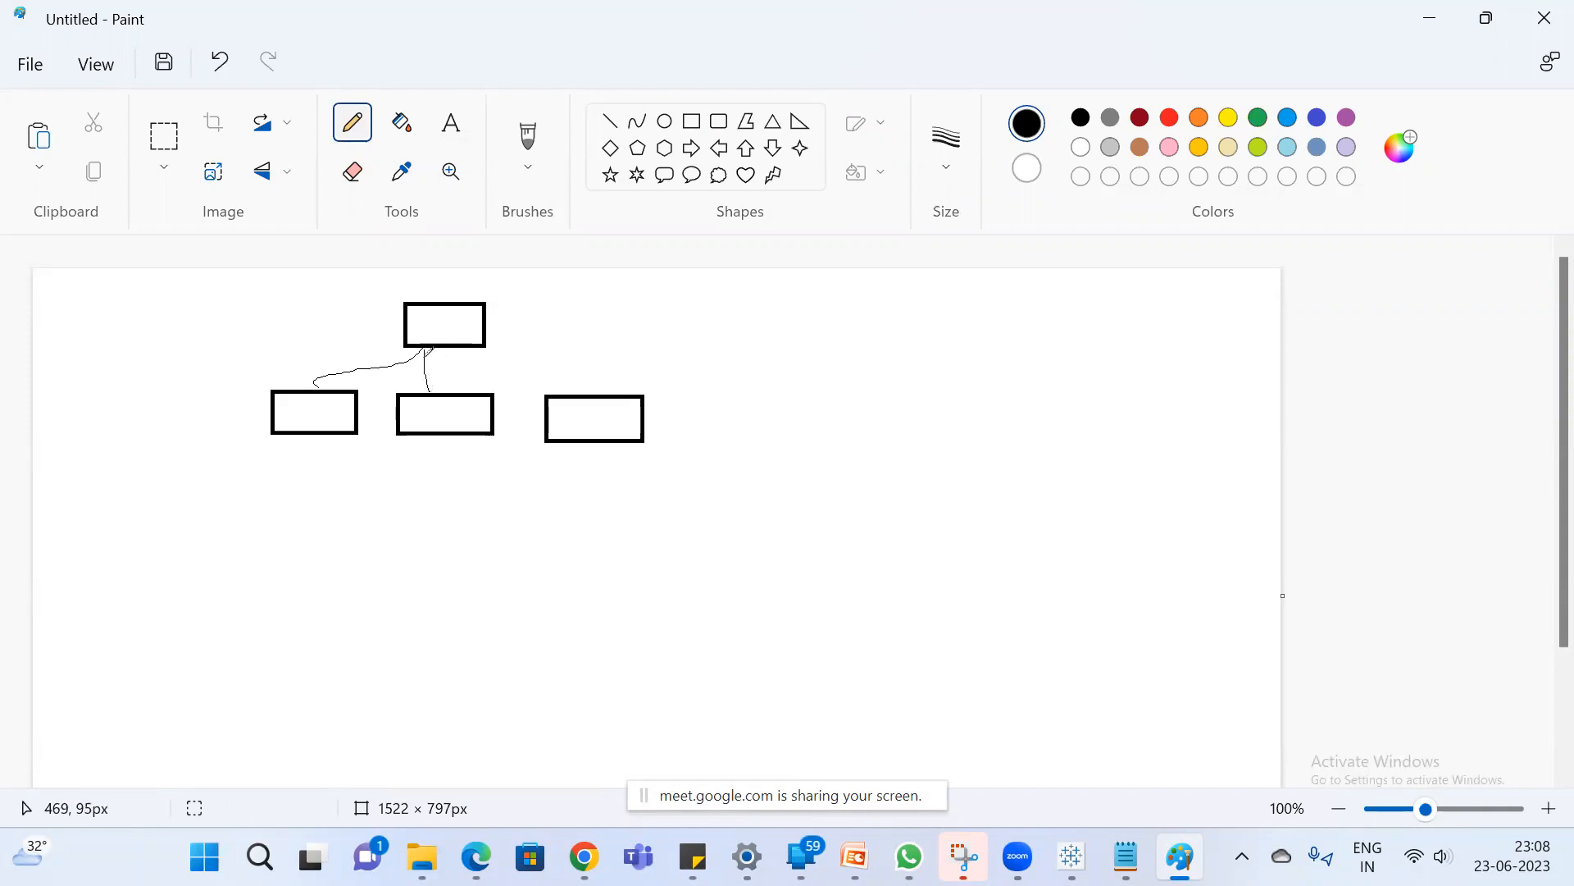
pyautogui.moveTo(424, 350); pyautogui.dragTo(594, 388)
# Draw three smaller rectangles below the leftmost second-row box and connect them to it with pencil lines.
pyautogui.click(691, 122)
pyautogui.moveTo(186, 461)
pyautogui.mouseDown()
pyautogui.moveTo(247, 503)
pyautogui.moveTo(288, 471)
pyautogui.moveTo(343, 502)
pyautogui.mouseUp()
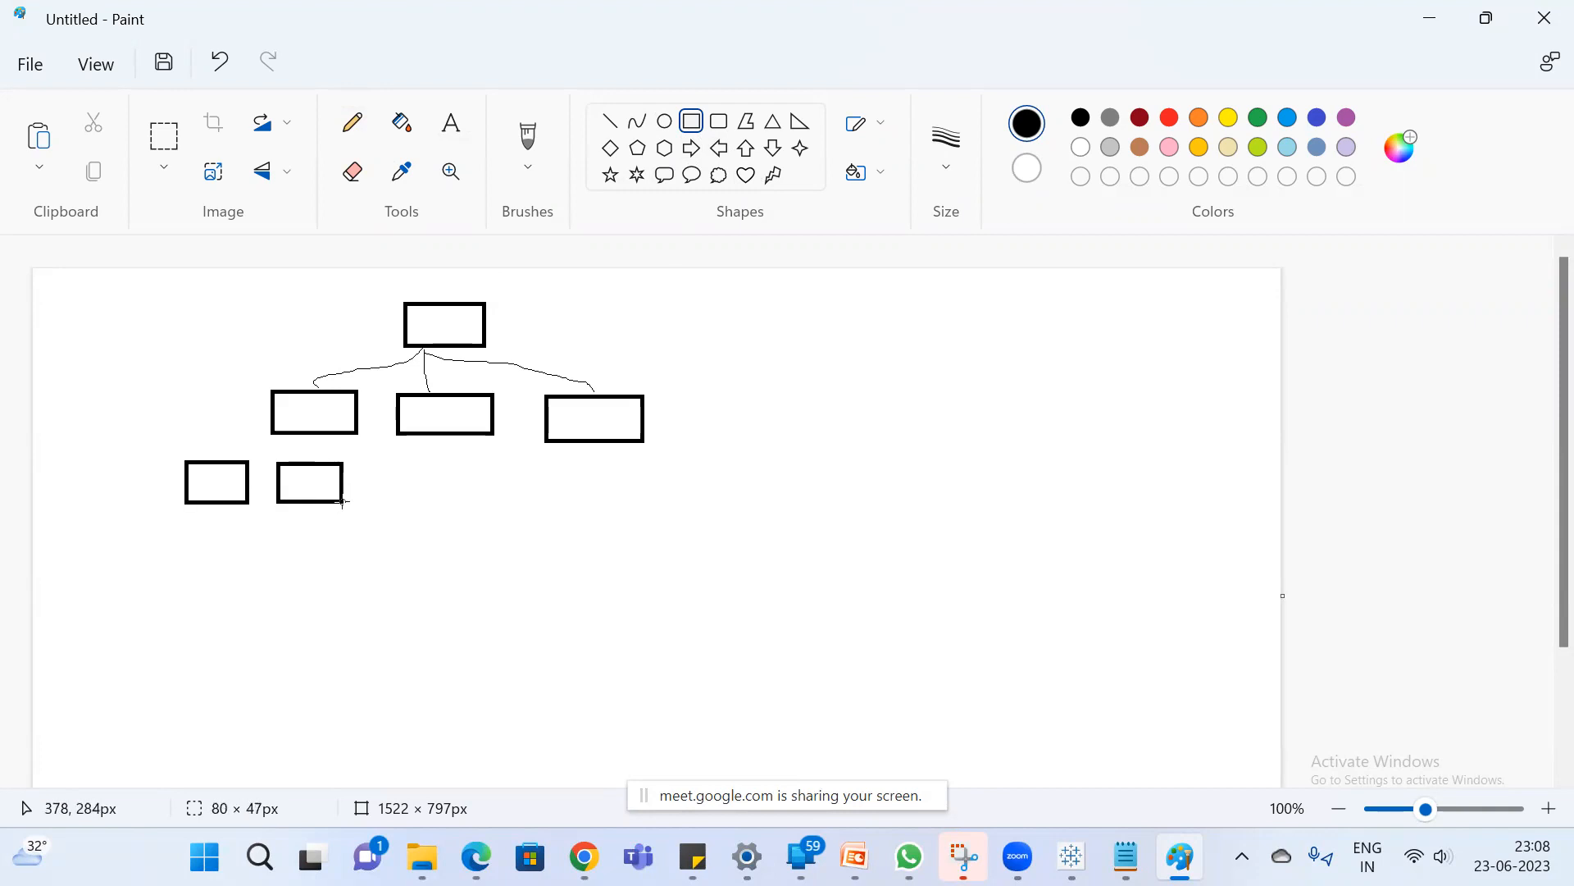
pyautogui.moveTo(127, 460); pyautogui.dragTo(169, 506)
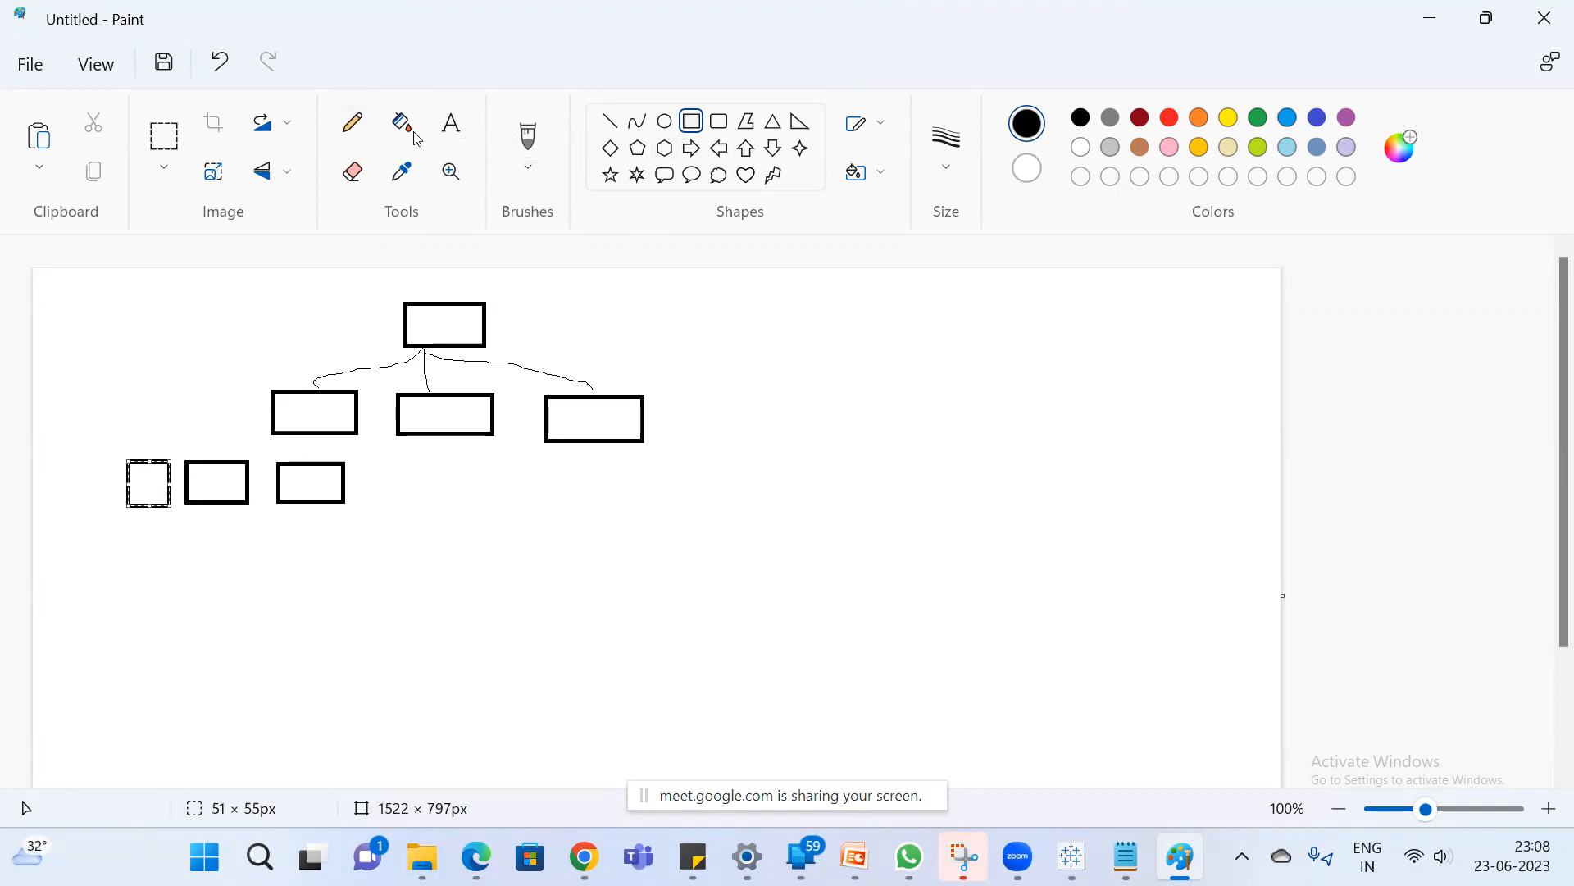
pyautogui.click(353, 125)
pyautogui.moveTo(300, 435); pyautogui.dragTo(153, 451)
pyautogui.moveTo(297, 435); pyautogui.dragTo(212, 459)
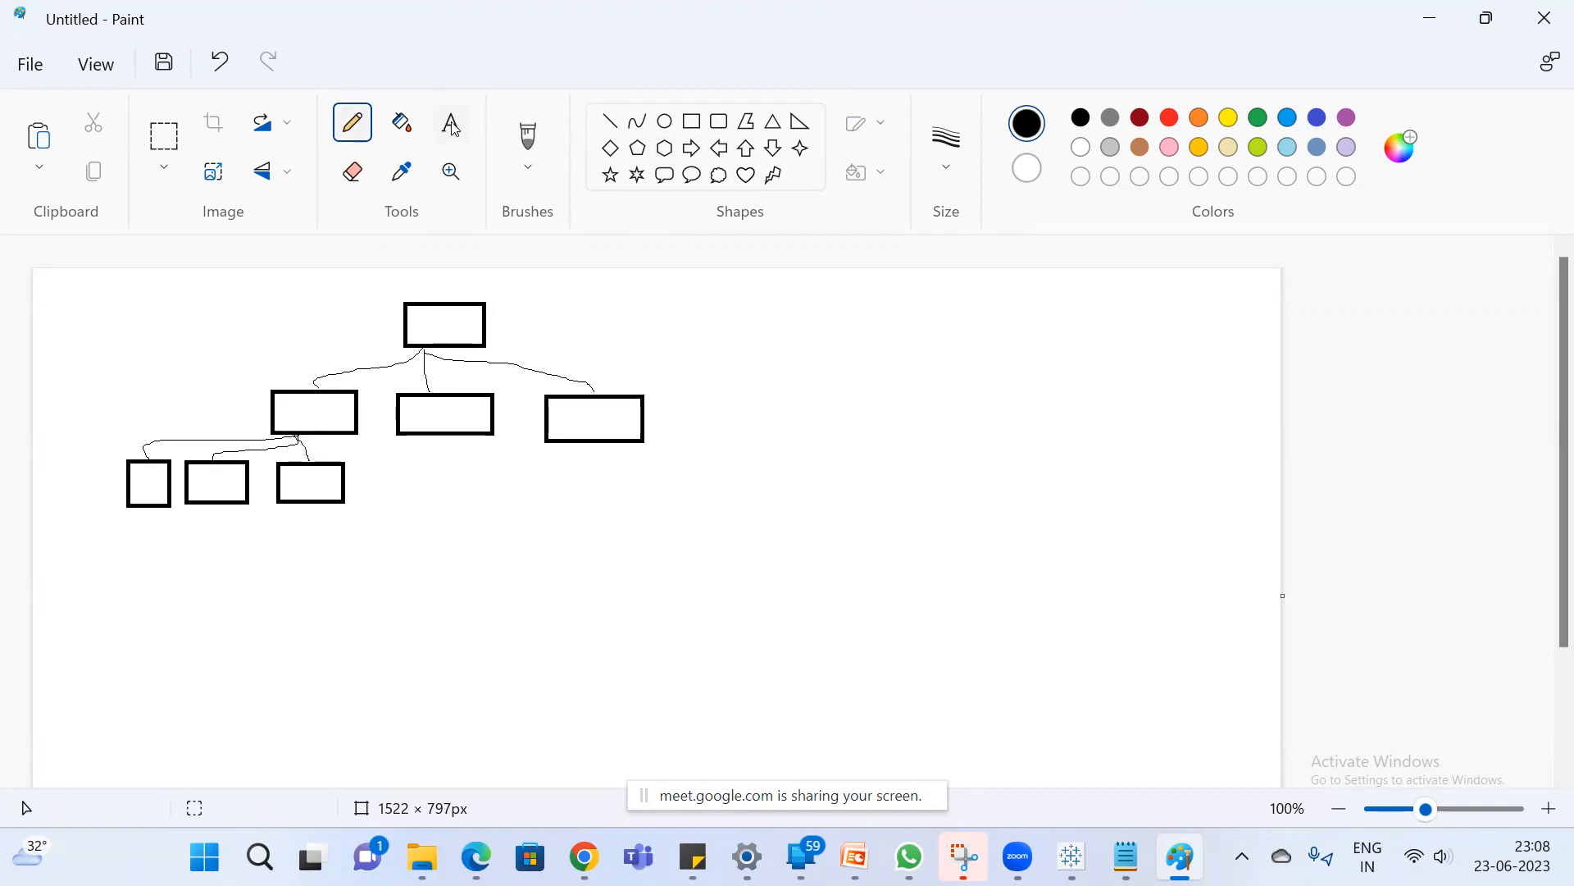
# Label the root box Country at the top of the diagram.
pyautogui.click(425, 309)
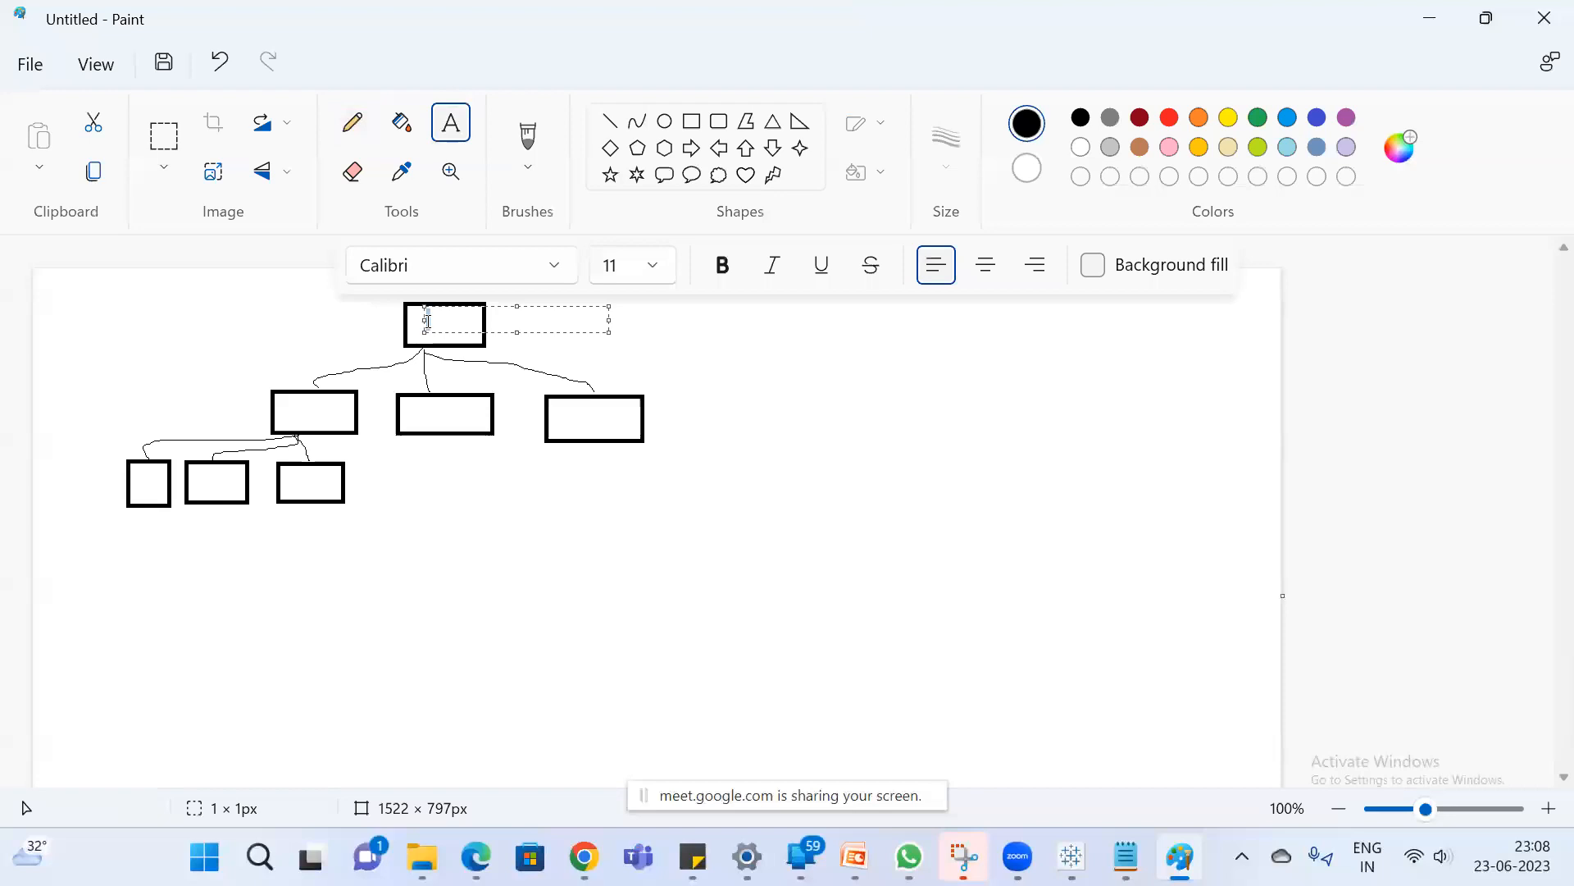
pyautogui.write('Country')
pyautogui.click(299, 412)
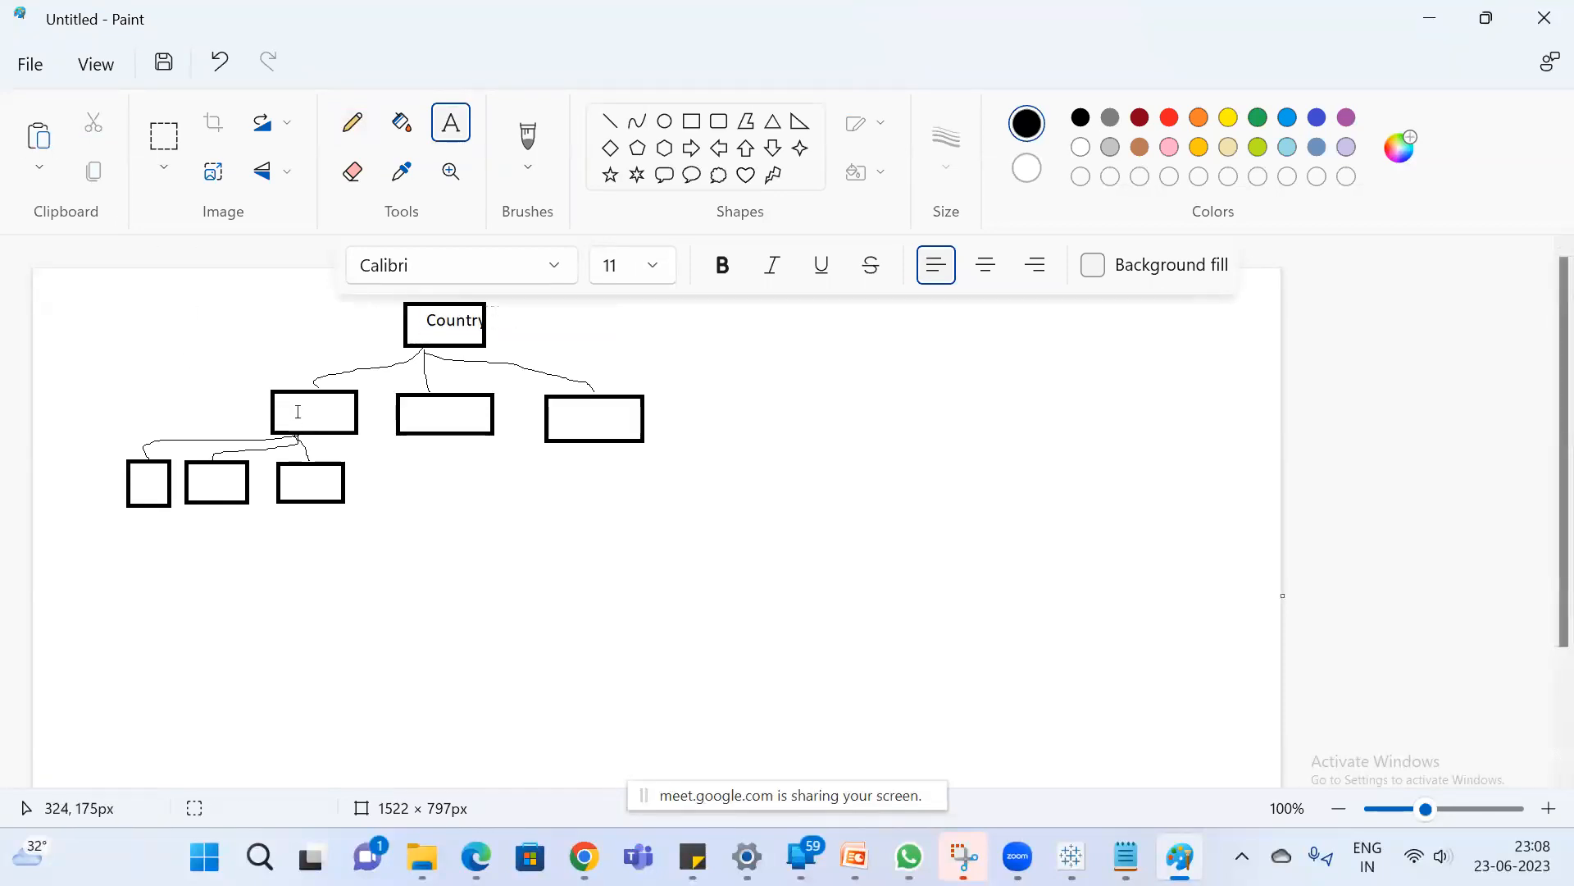
pyautogui.write('Region')
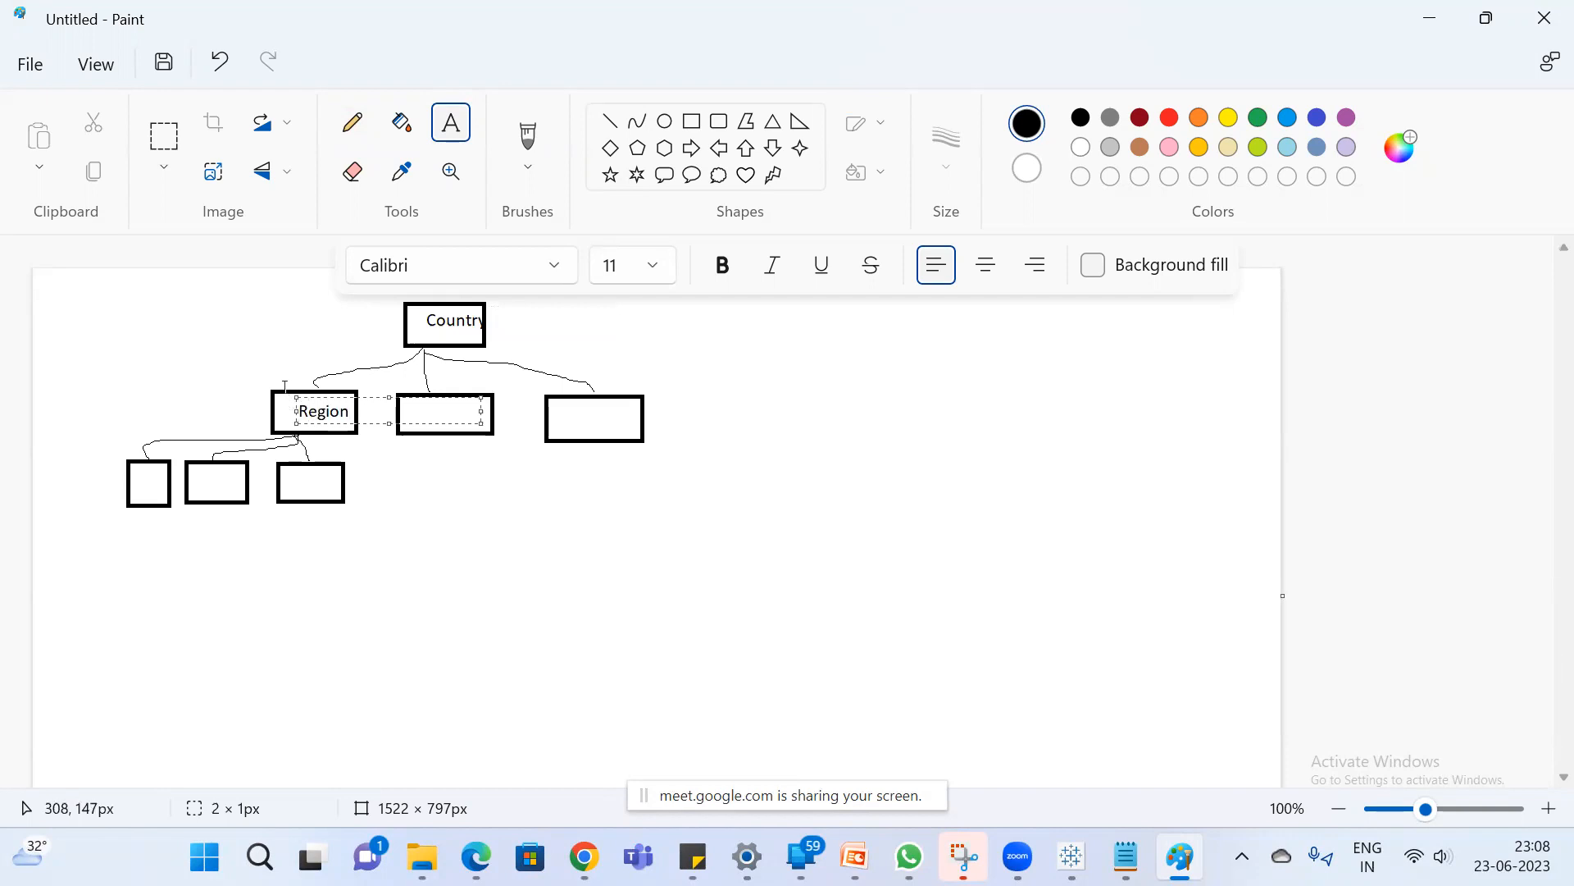
pyautogui.press('BackSpace')
pyautogui.press('BackSpace')
pyautogui.press('BackSpace')
pyautogui.press('BackSpace')
pyautogui.press('BackSpace')
pyautogui.press('BackSpace')
# Label the second-row boxes Apac, NA and Emea from left to right.
pyautogui.write('Apac')
pyautogui.click(579, 407)
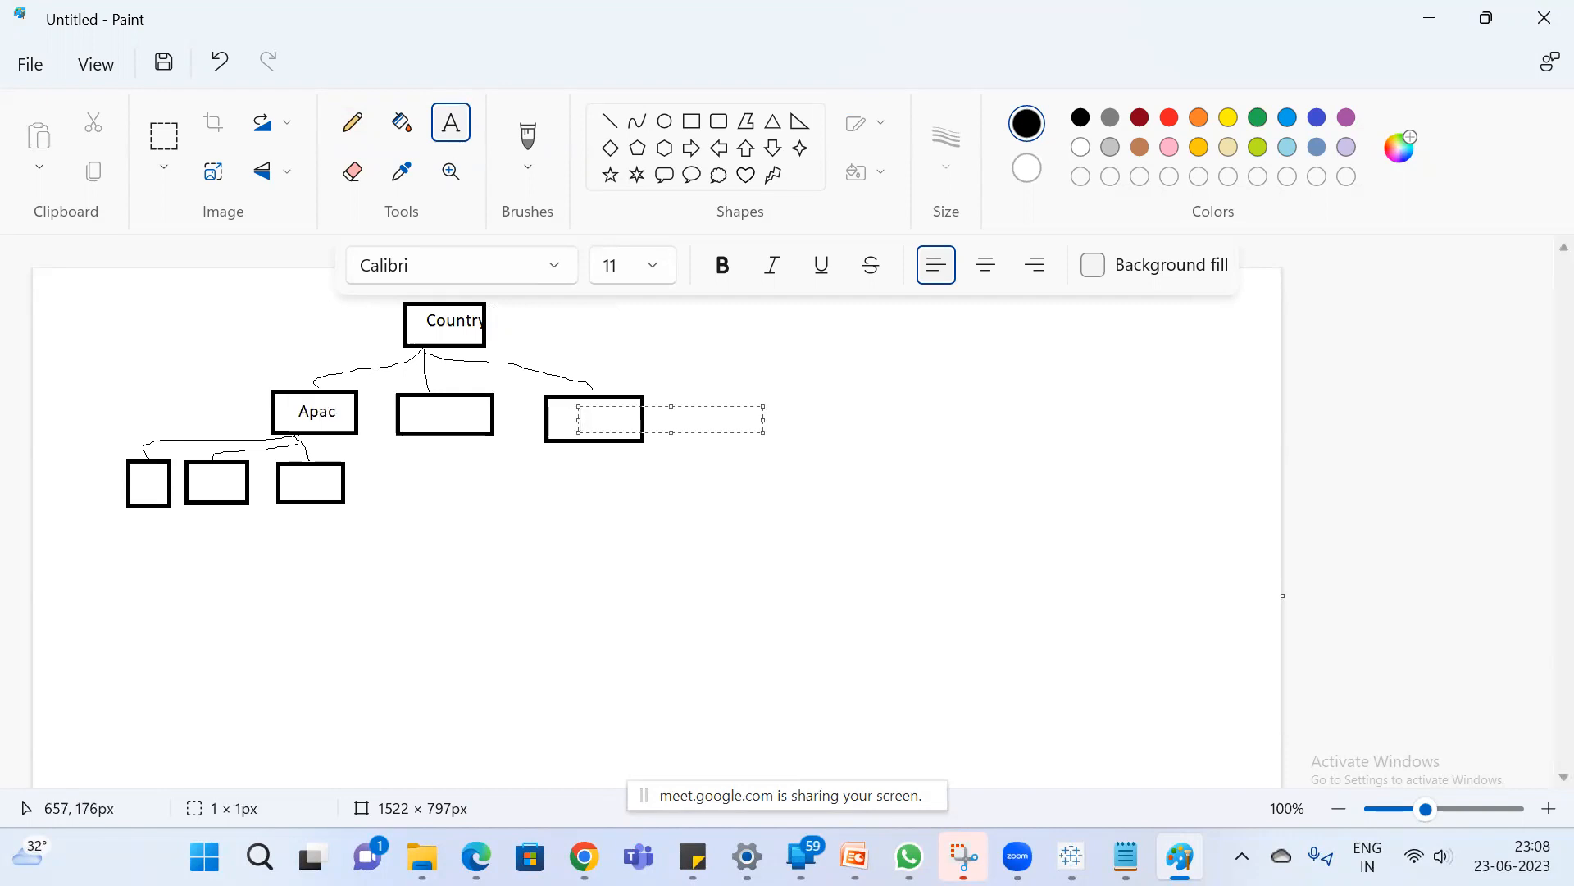
pyautogui.write('Emea')
pyautogui.click(427, 408)
pyautogui.click(426, 399)
pyautogui.write('NA')
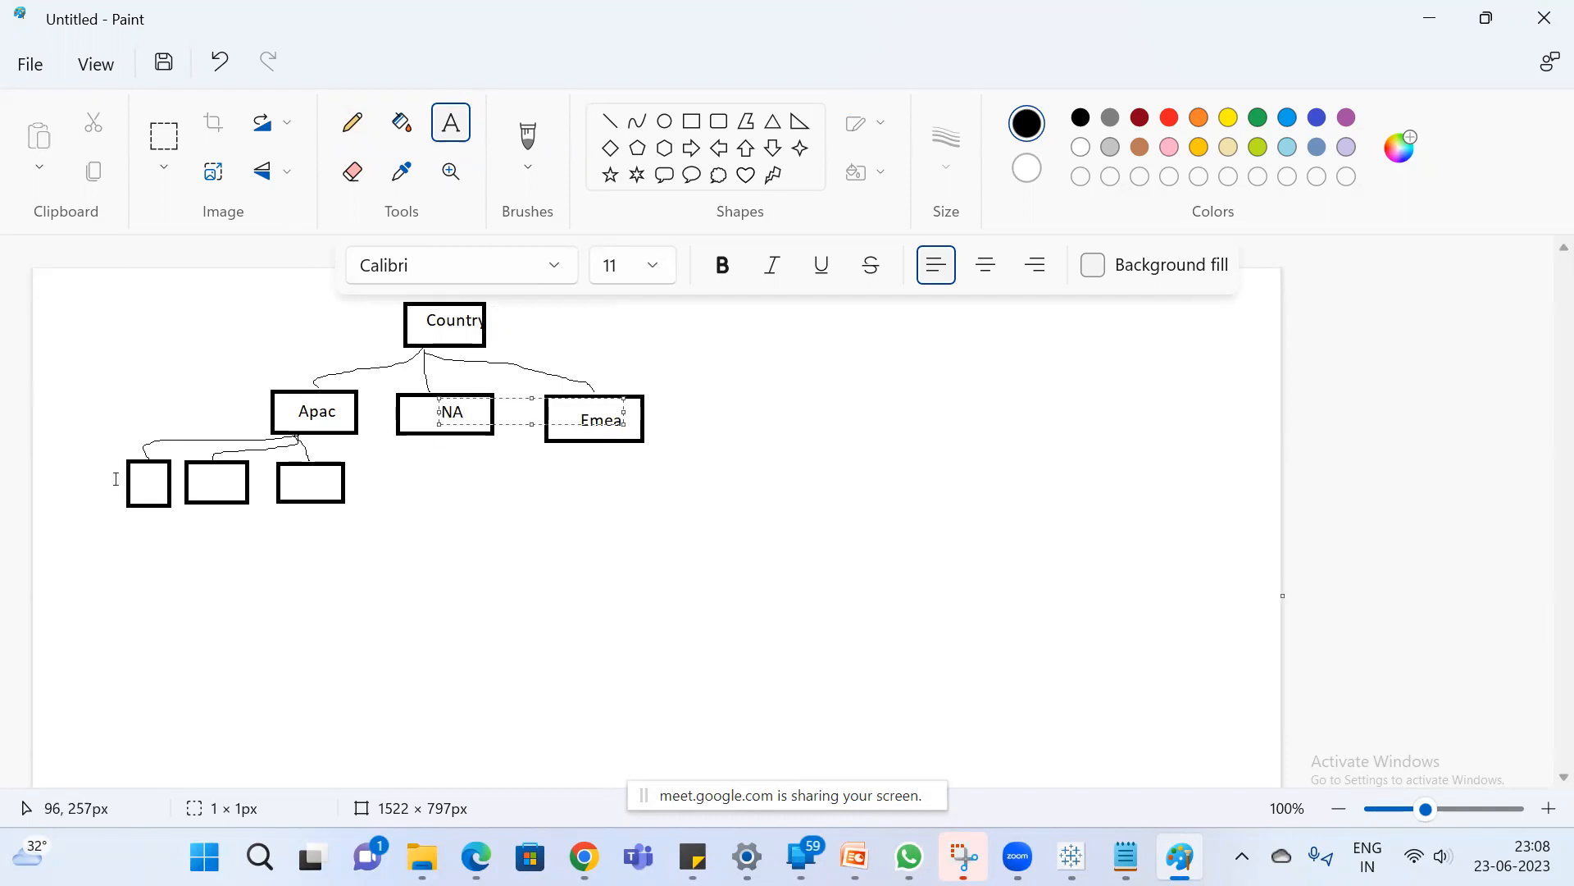
# Add the text Ka at the leftmost third-row box, adjusting the size of its text frame.
pyautogui.click(141, 483)
pyautogui.click(143, 483)
pyautogui.moveTo(324, 475); pyautogui.dragTo(235, 485)
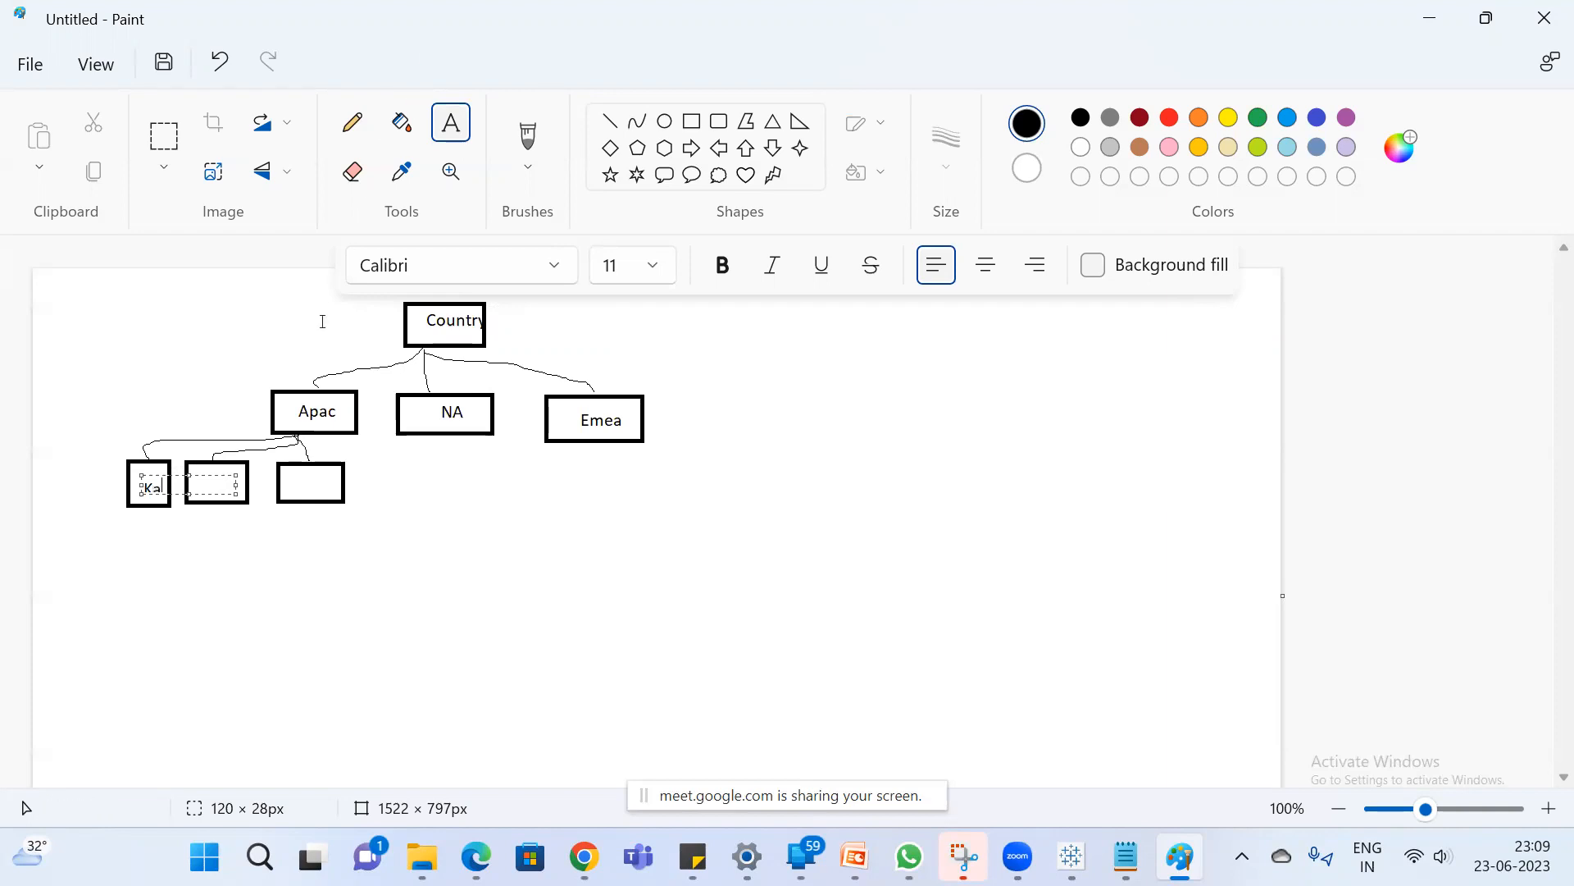
pyautogui.moveTo(190, 494); pyautogui.dragTo(175, 445)
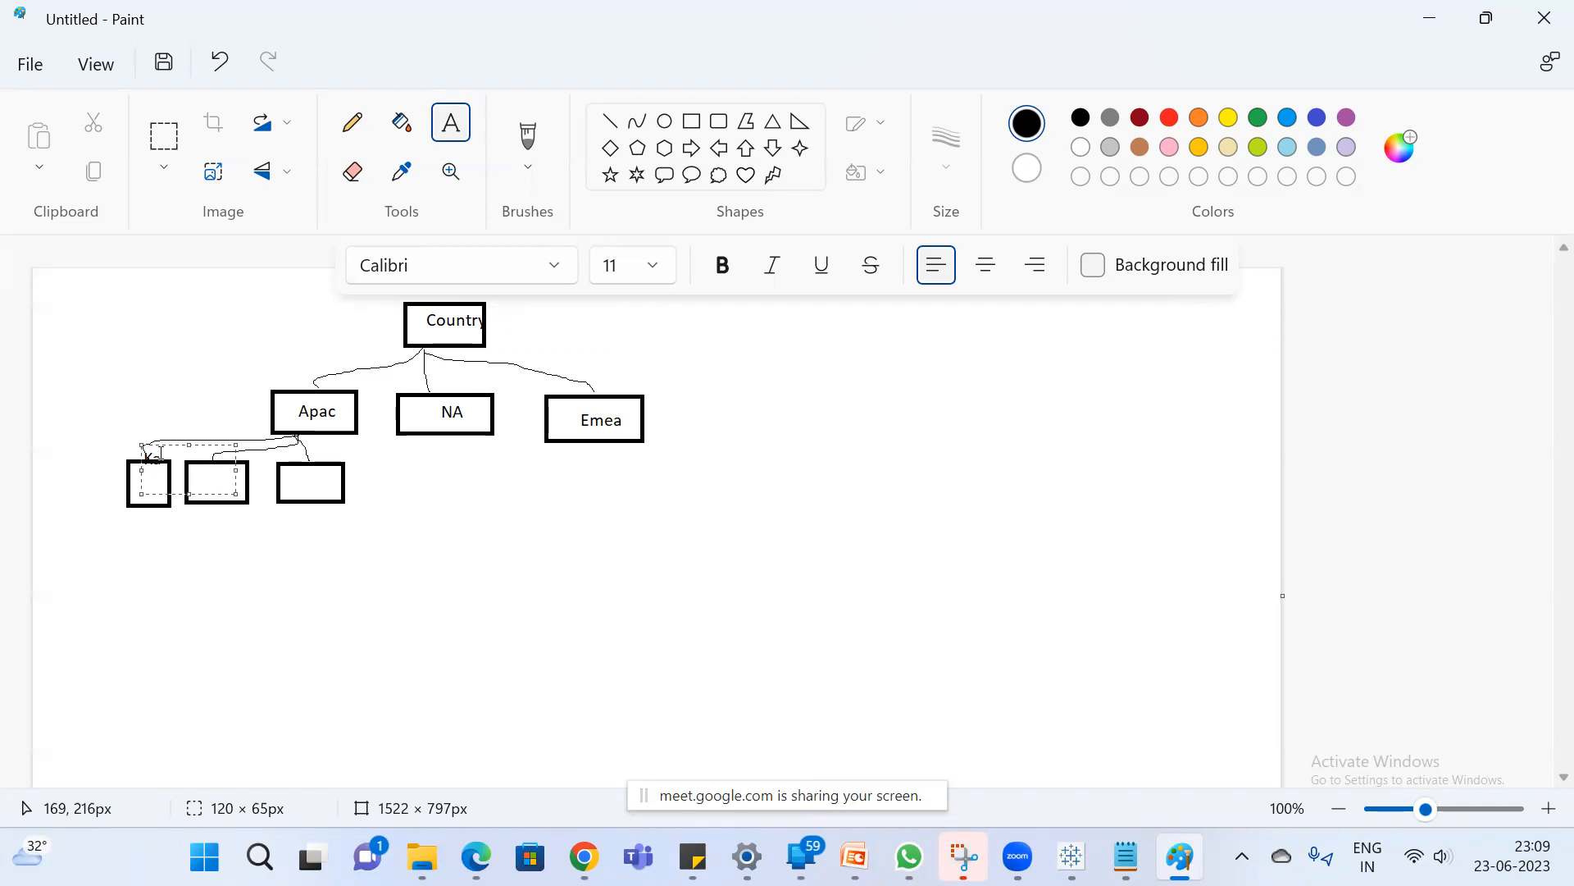
pyautogui.click(229, 537)
pyautogui.click(152, 477)
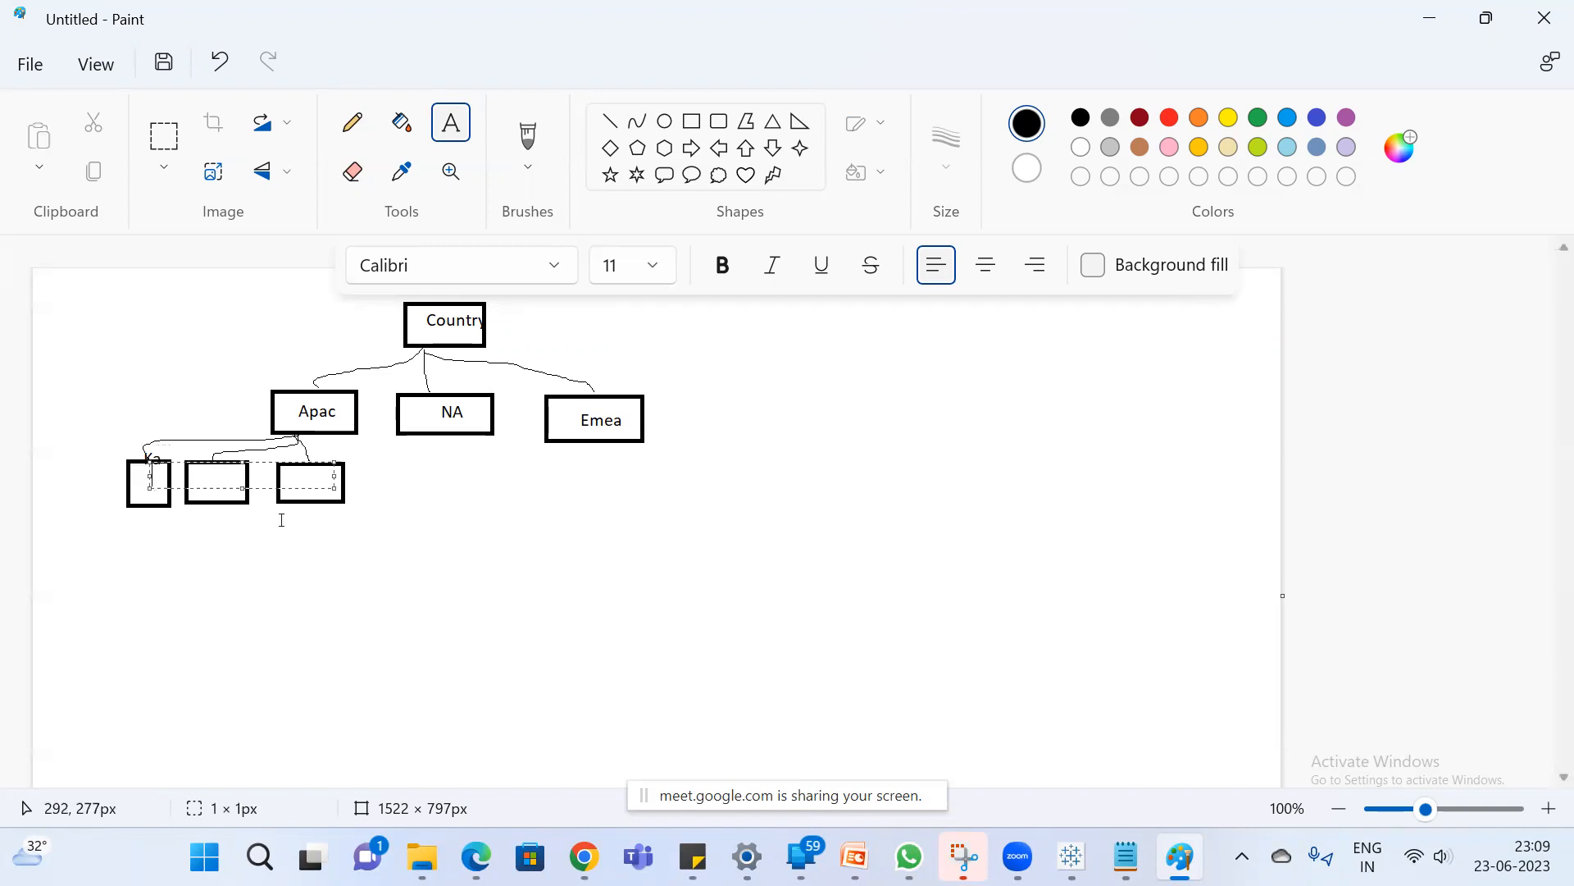
# Label the middle third-row box Karnataka and the leftmost third-row box telanga.
pyautogui.click(199, 488)
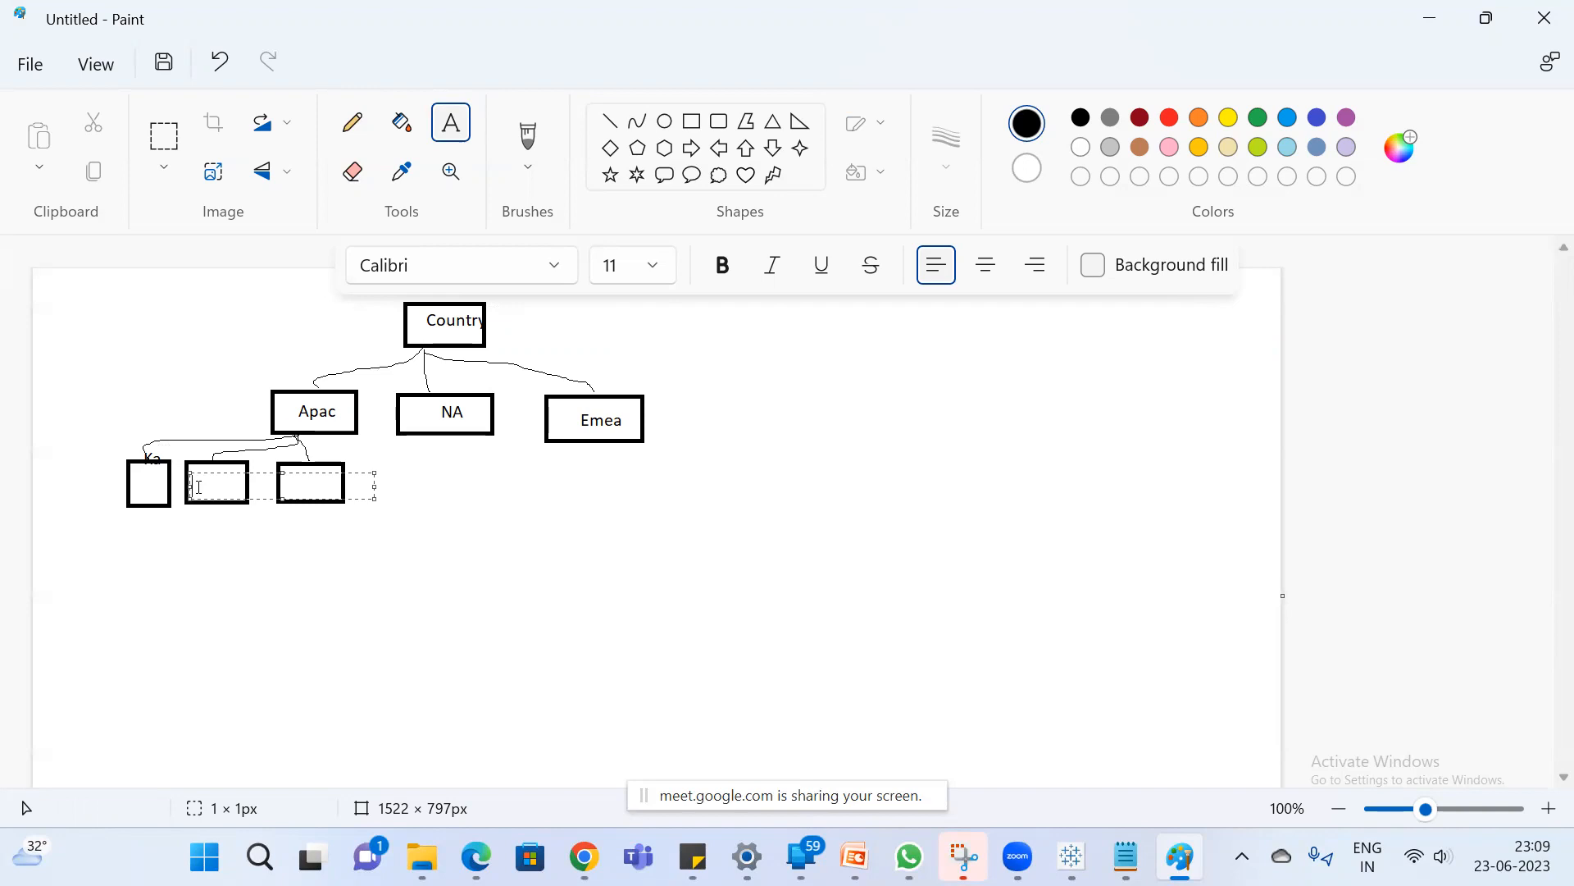
pyautogui.write('Karnataka')
pyautogui.moveTo(375, 486); pyautogui.dragTo(316, 478)
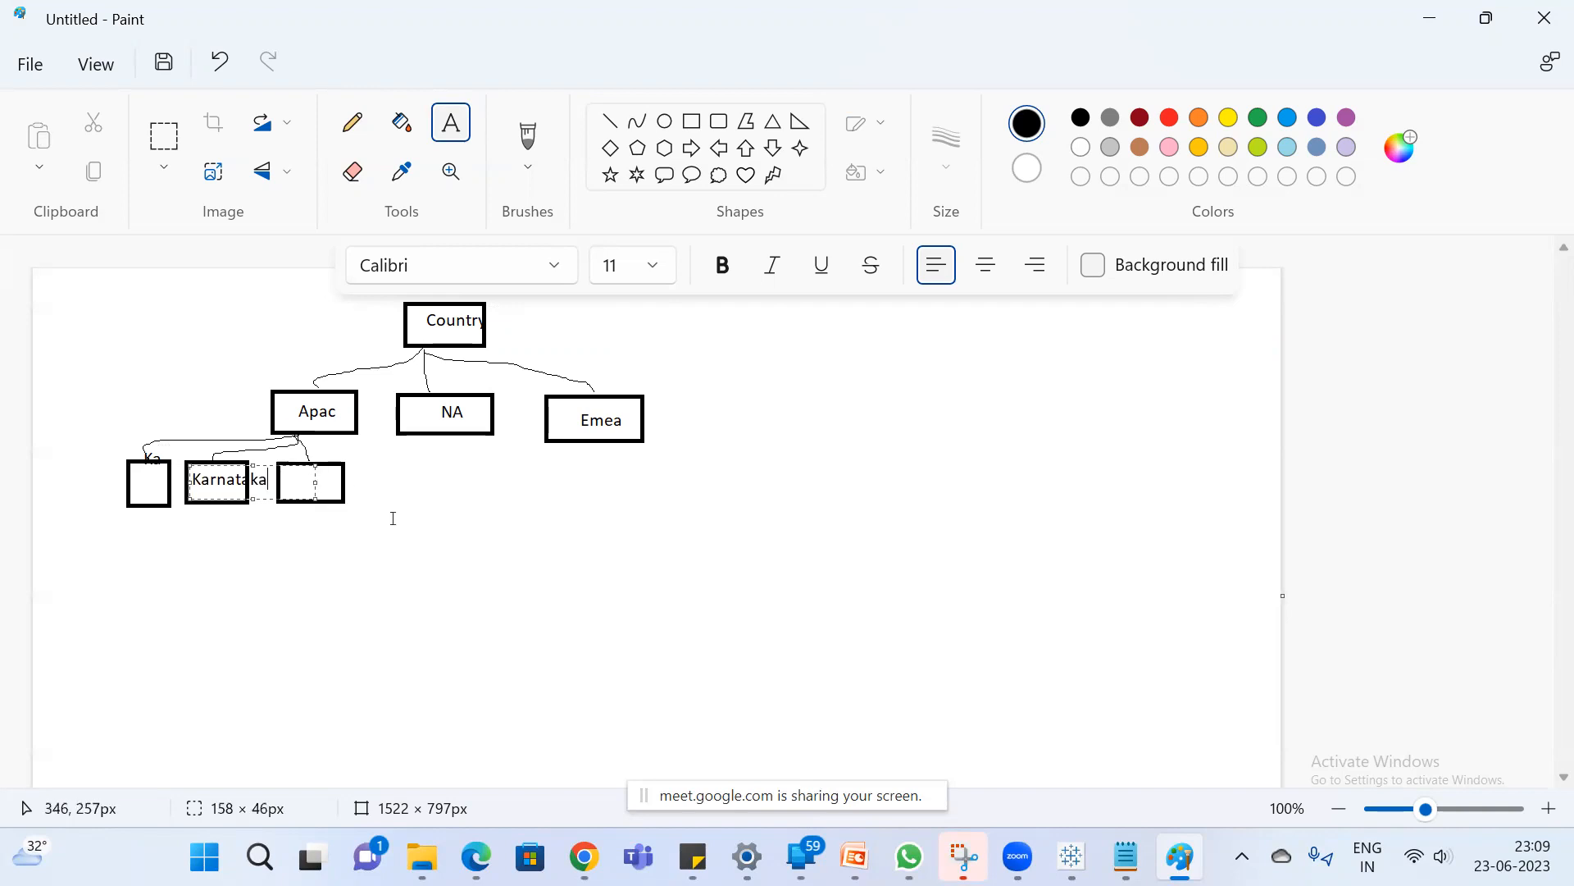
pyautogui.click(138, 481)
pyautogui.click(139, 480)
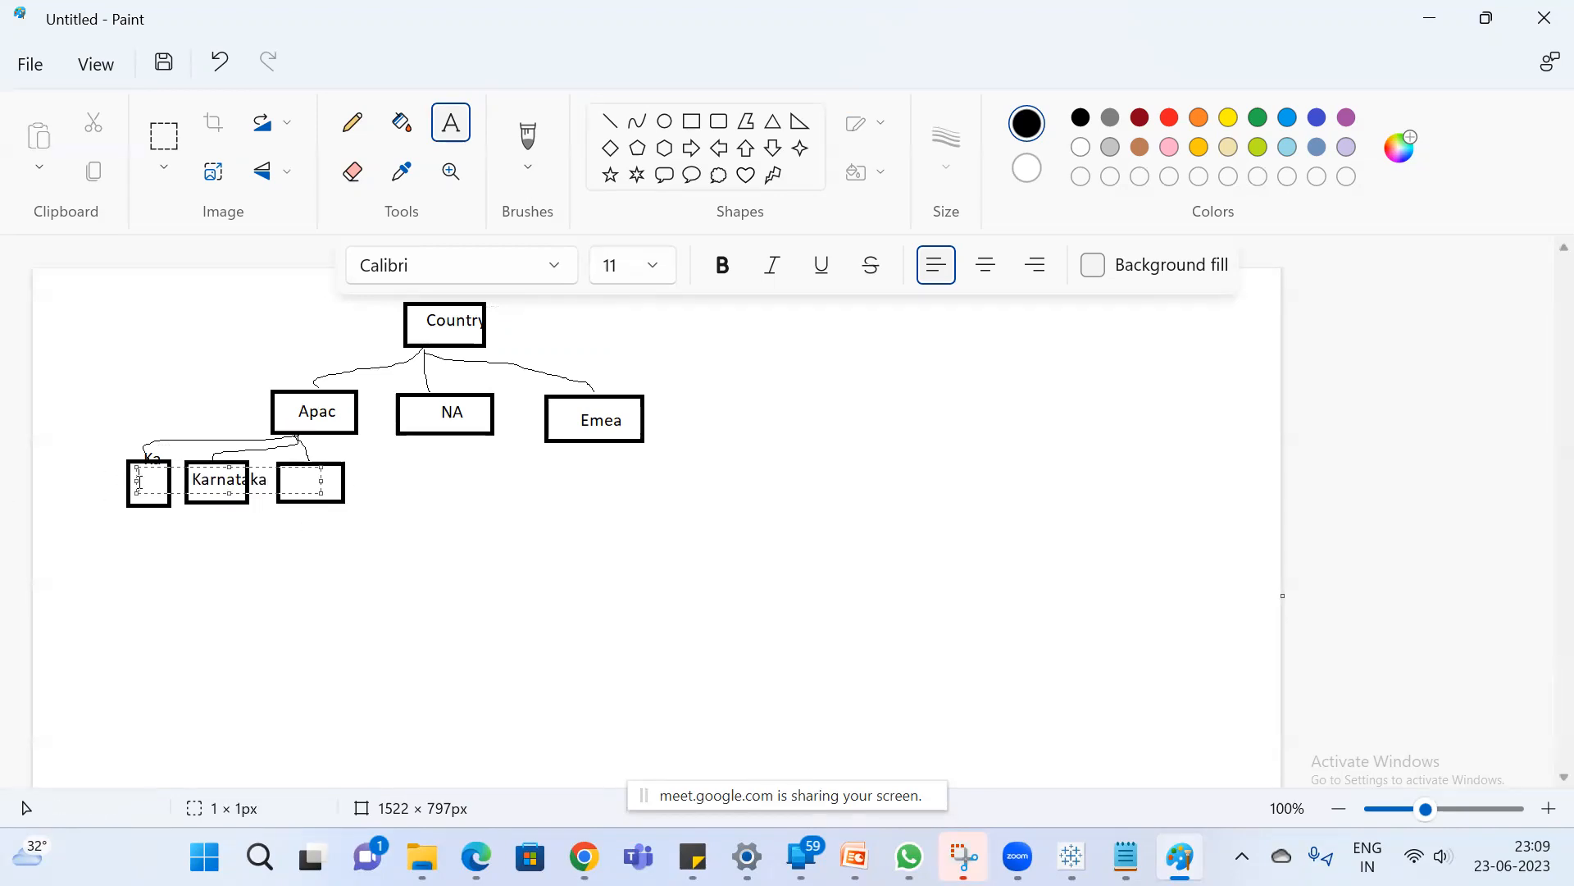
pyautogui.write('telanga')
pyautogui.click(274, 568)
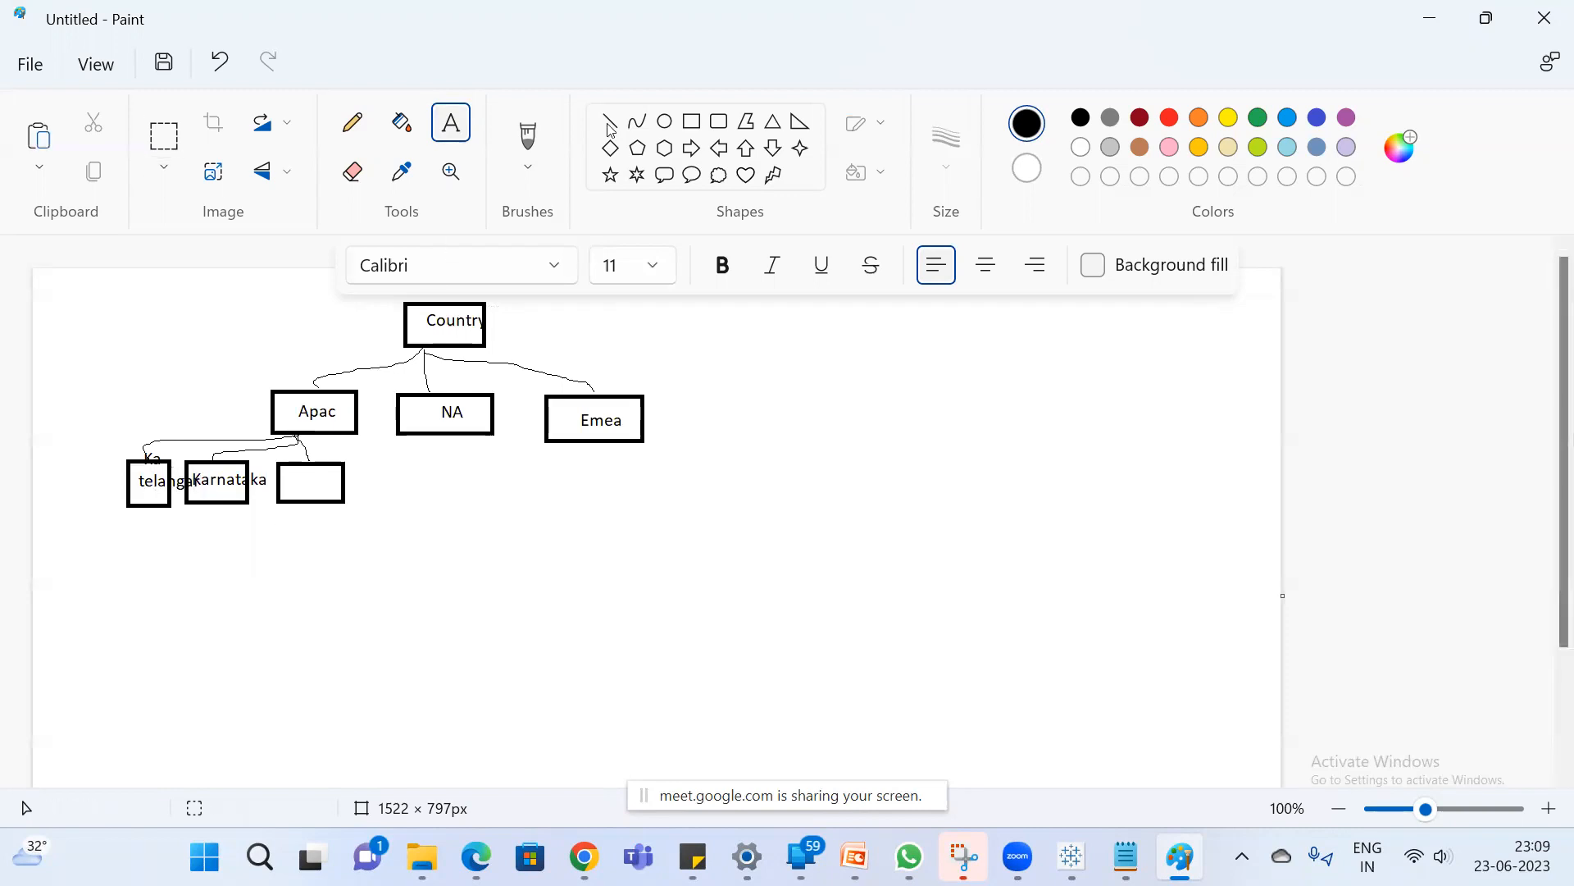
# Draw a fourth row of three small rectangles under the telanga box and connect them to it with pencil lines.
pyautogui.click(691, 122)
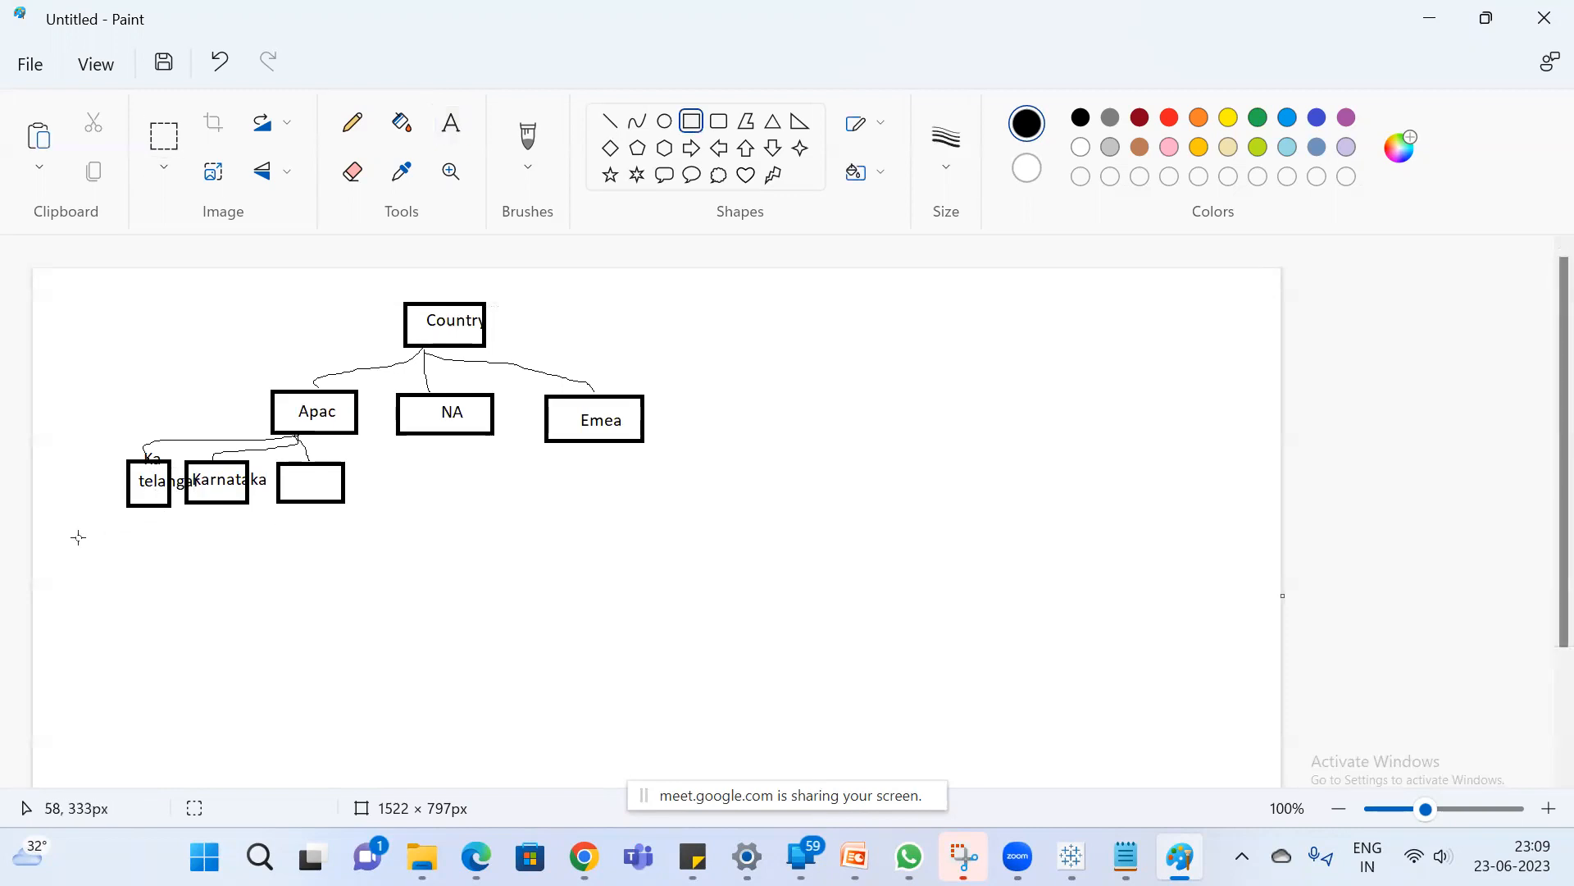
pyautogui.moveTo(59, 557); pyautogui.dragTo(55, 562)
pyautogui.hotkey('ctrl', 'z')
pyautogui.moveTo(48, 552); pyautogui.dragTo(186, 579)
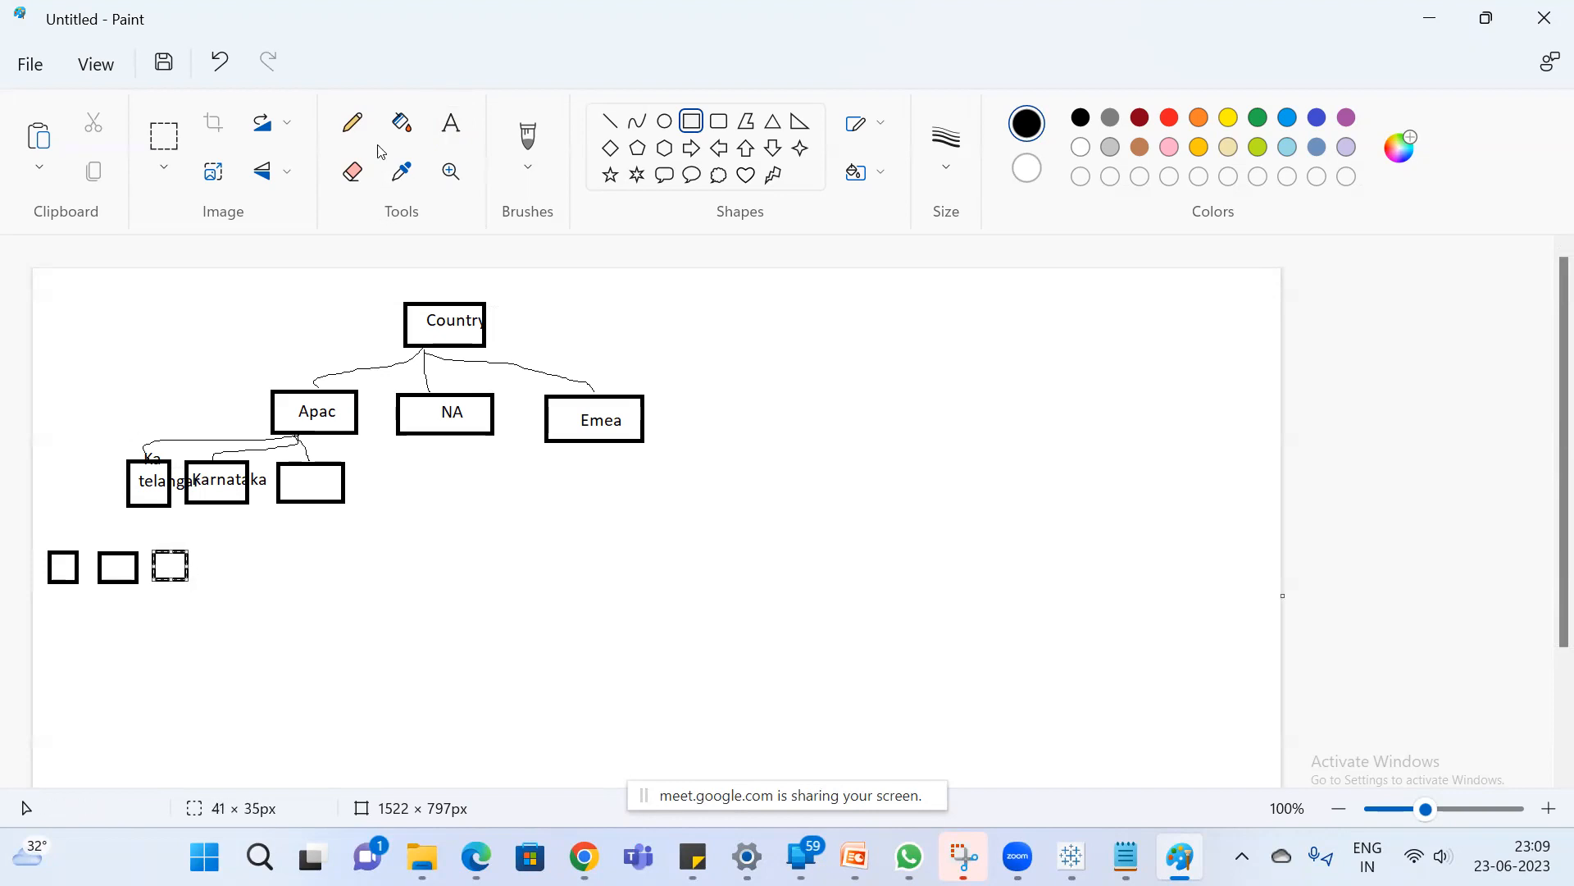
pyautogui.click(352, 122)
pyautogui.moveTo(141, 507); pyautogui.dragTo(67, 550)
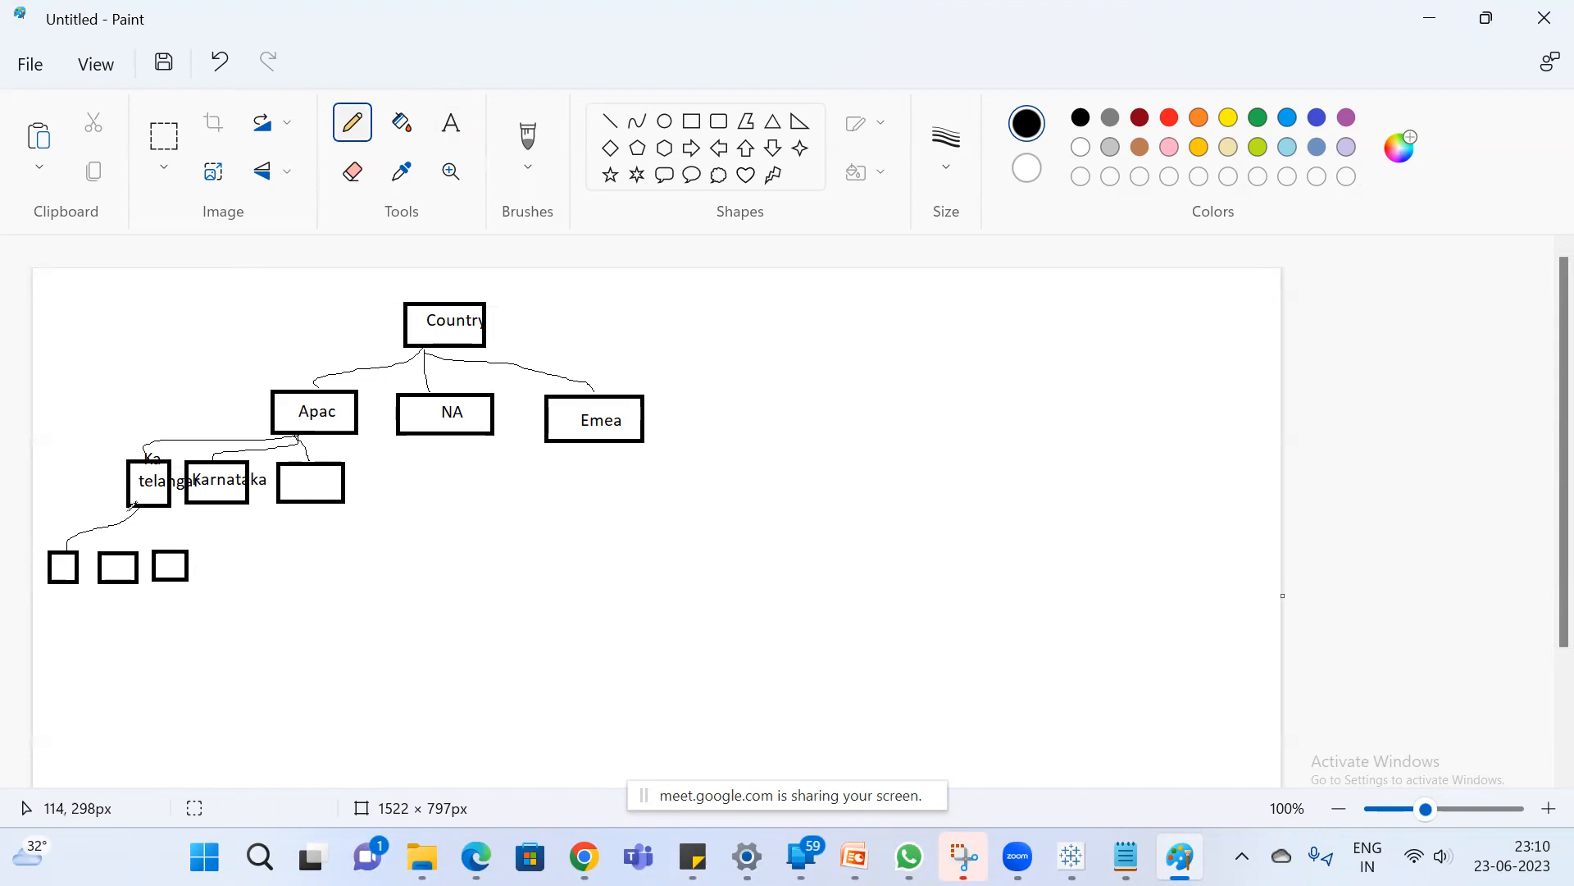
pyautogui.moveTo(139, 510); pyautogui.dragTo(167, 547)
# Add the text Hyd just below the leftmost fourth-row box.
pyautogui.click(451, 123)
pyautogui.click(66, 610)
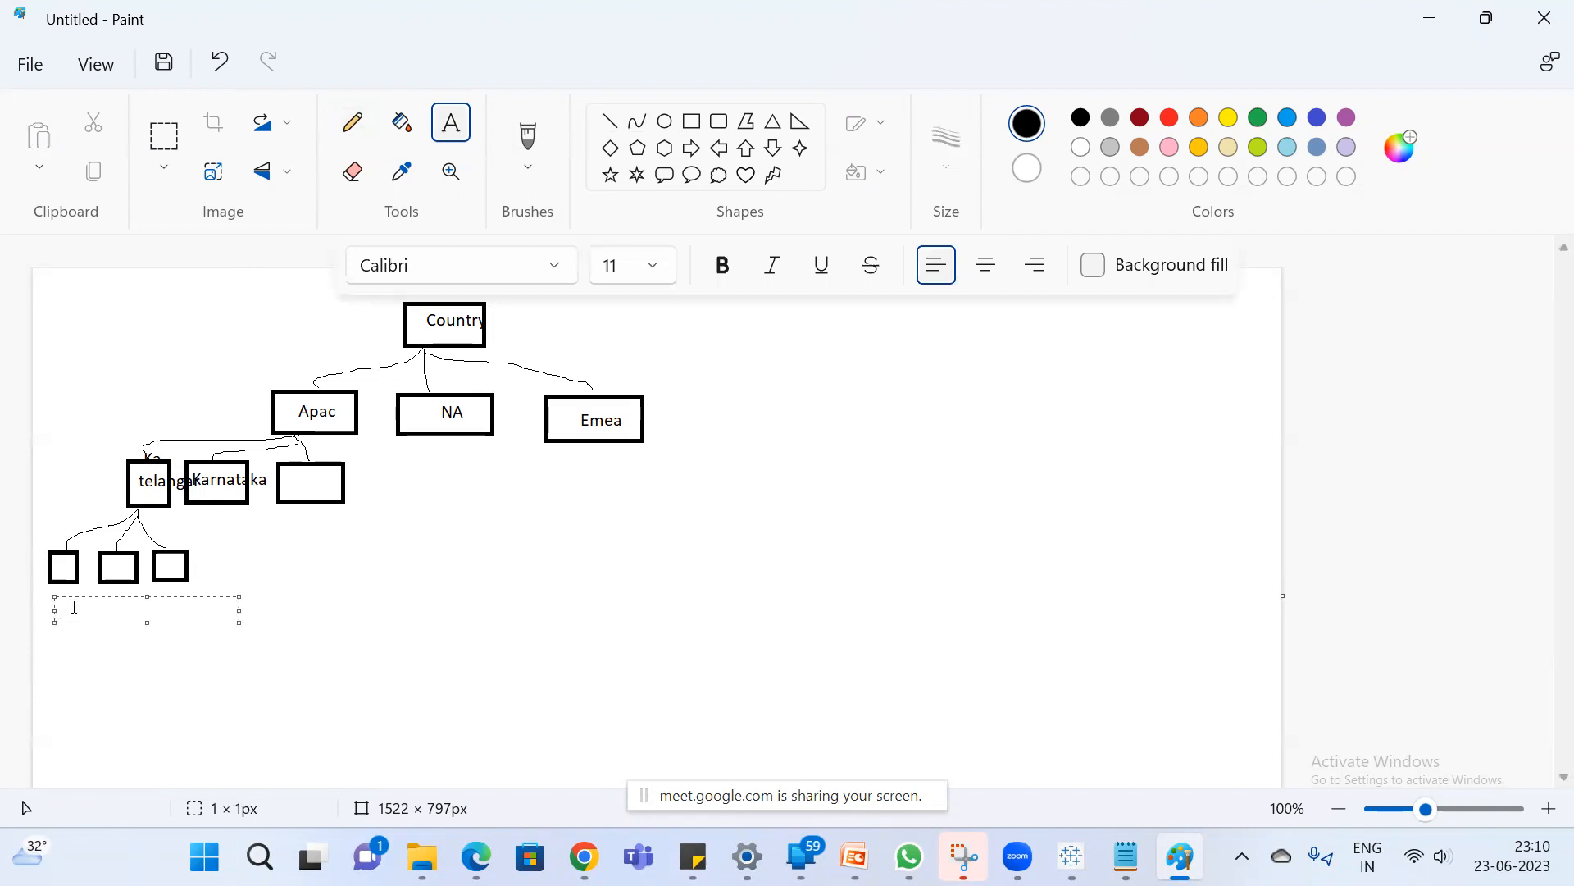
pyautogui.write('Hyd')
# Switch back to Tableau, place Country/Region on Rows and drill it down to Region.
pyautogui.click(1072, 857)
pyautogui.click(1123, 856)
pyautogui.click(1345, 246)
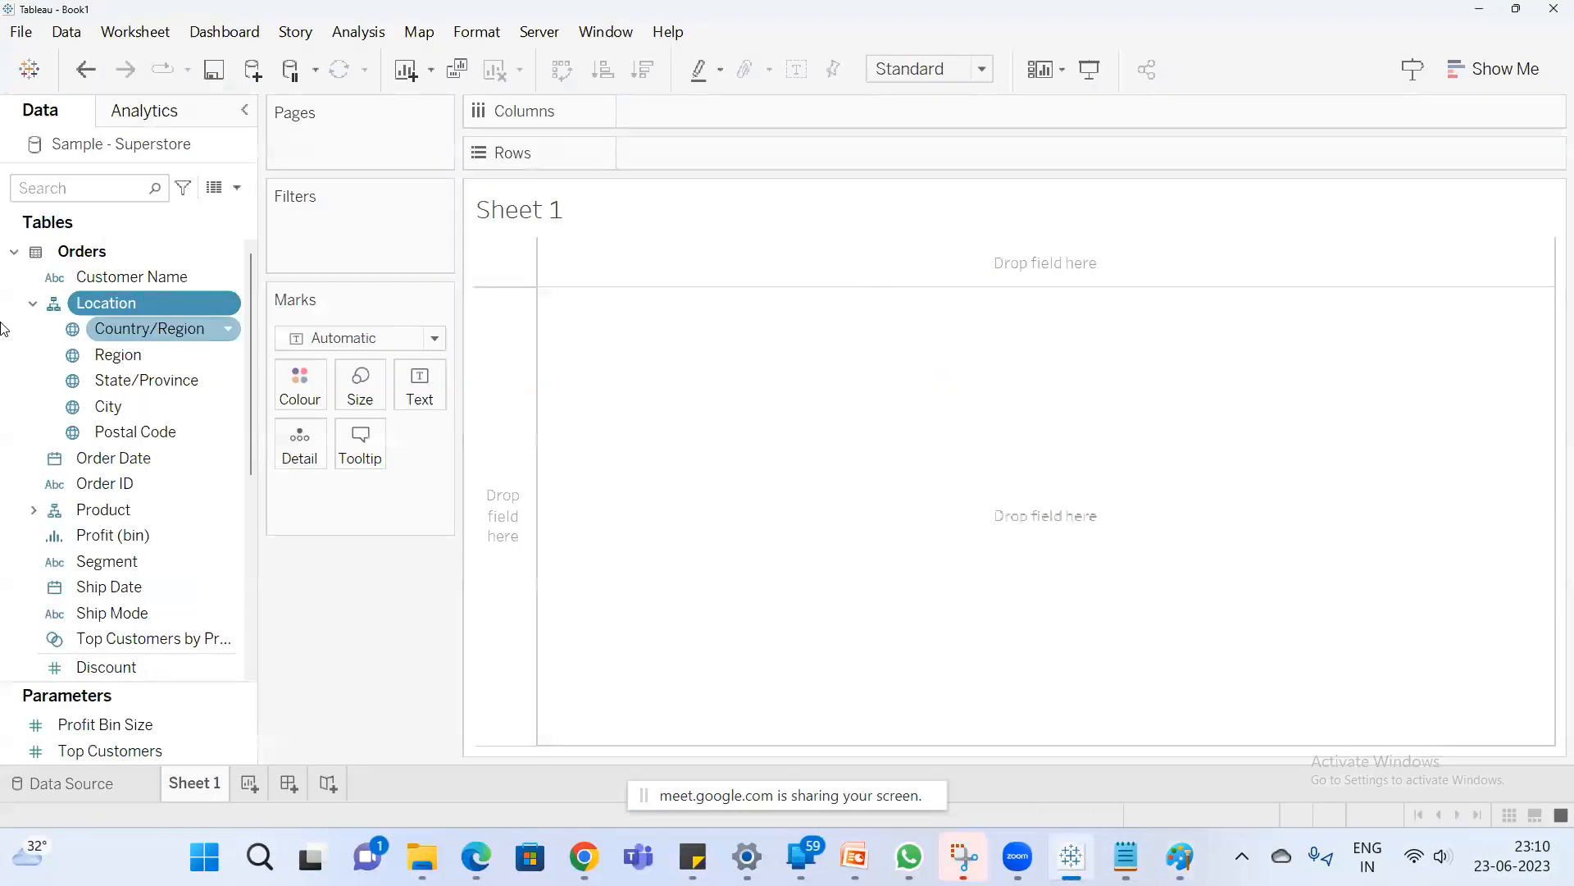
pyautogui.moveTo(125, 331)
pyautogui.mouseDown()
pyautogui.moveTo(302, 294)
pyautogui.moveTo(681, 169)
pyautogui.mouseUp()
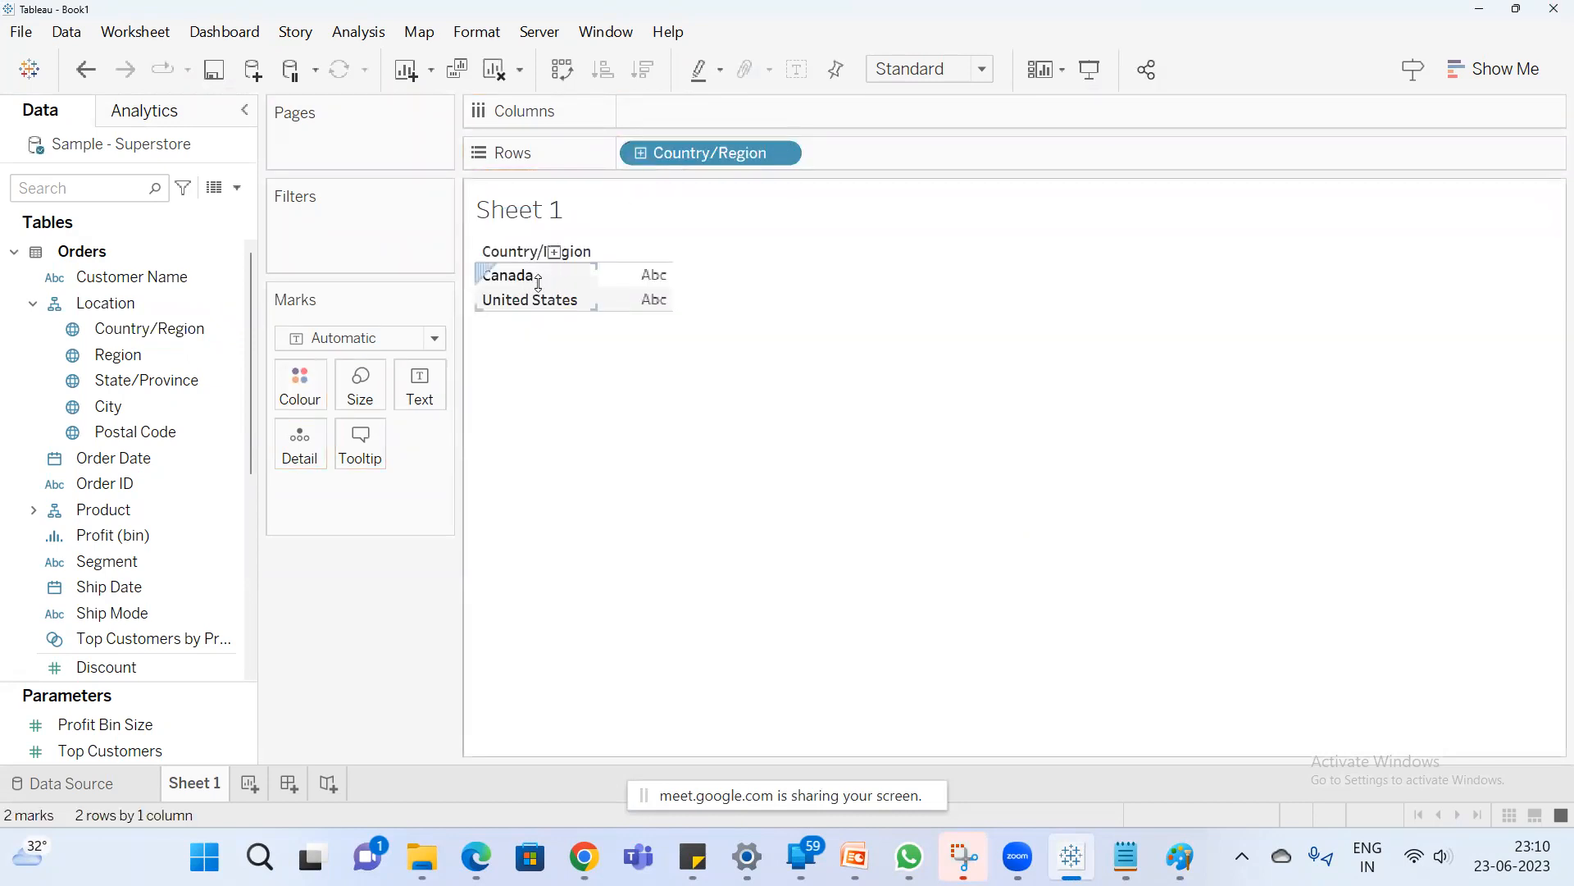
pyautogui.click(642, 153)
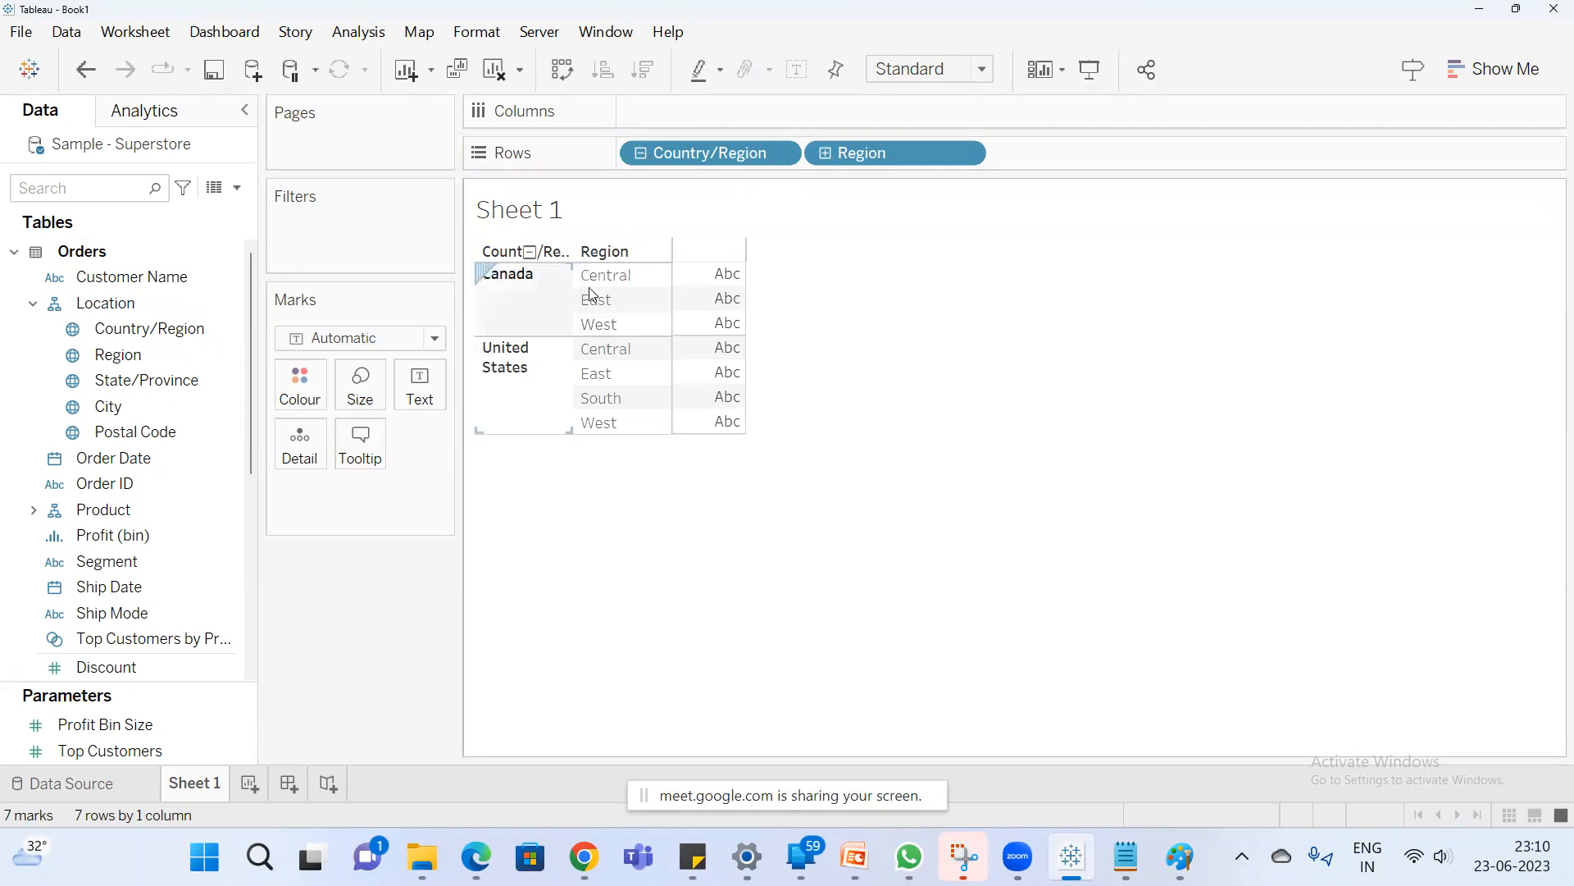
# Drill the Rows hierarchy down from Region through State/Province and City to Postal Code.
pyautogui.click(826, 154)
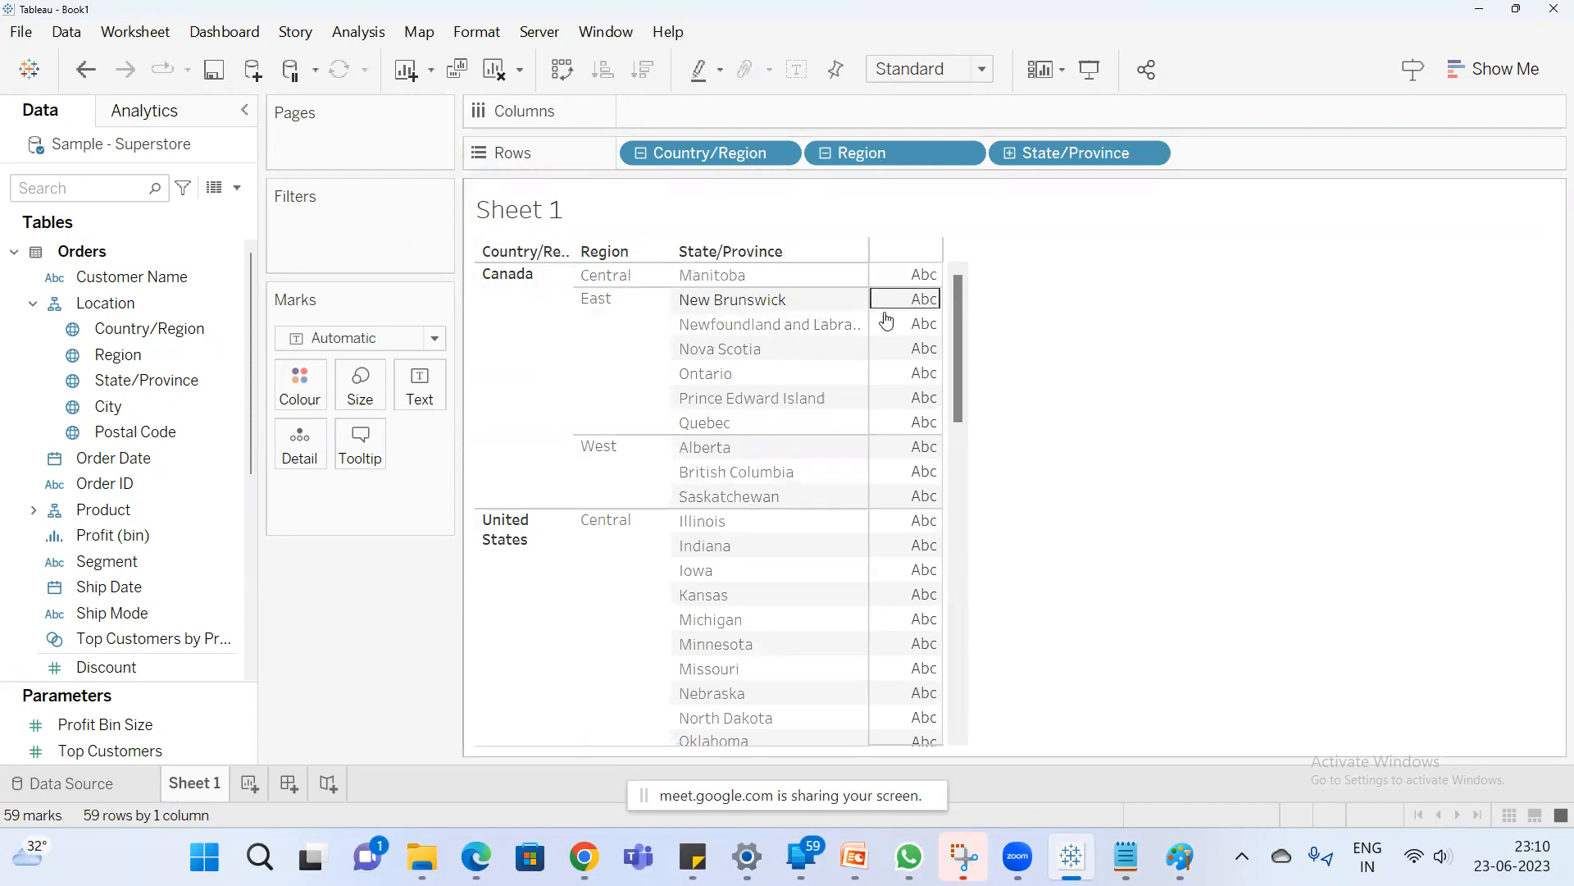
pyautogui.click(1011, 153)
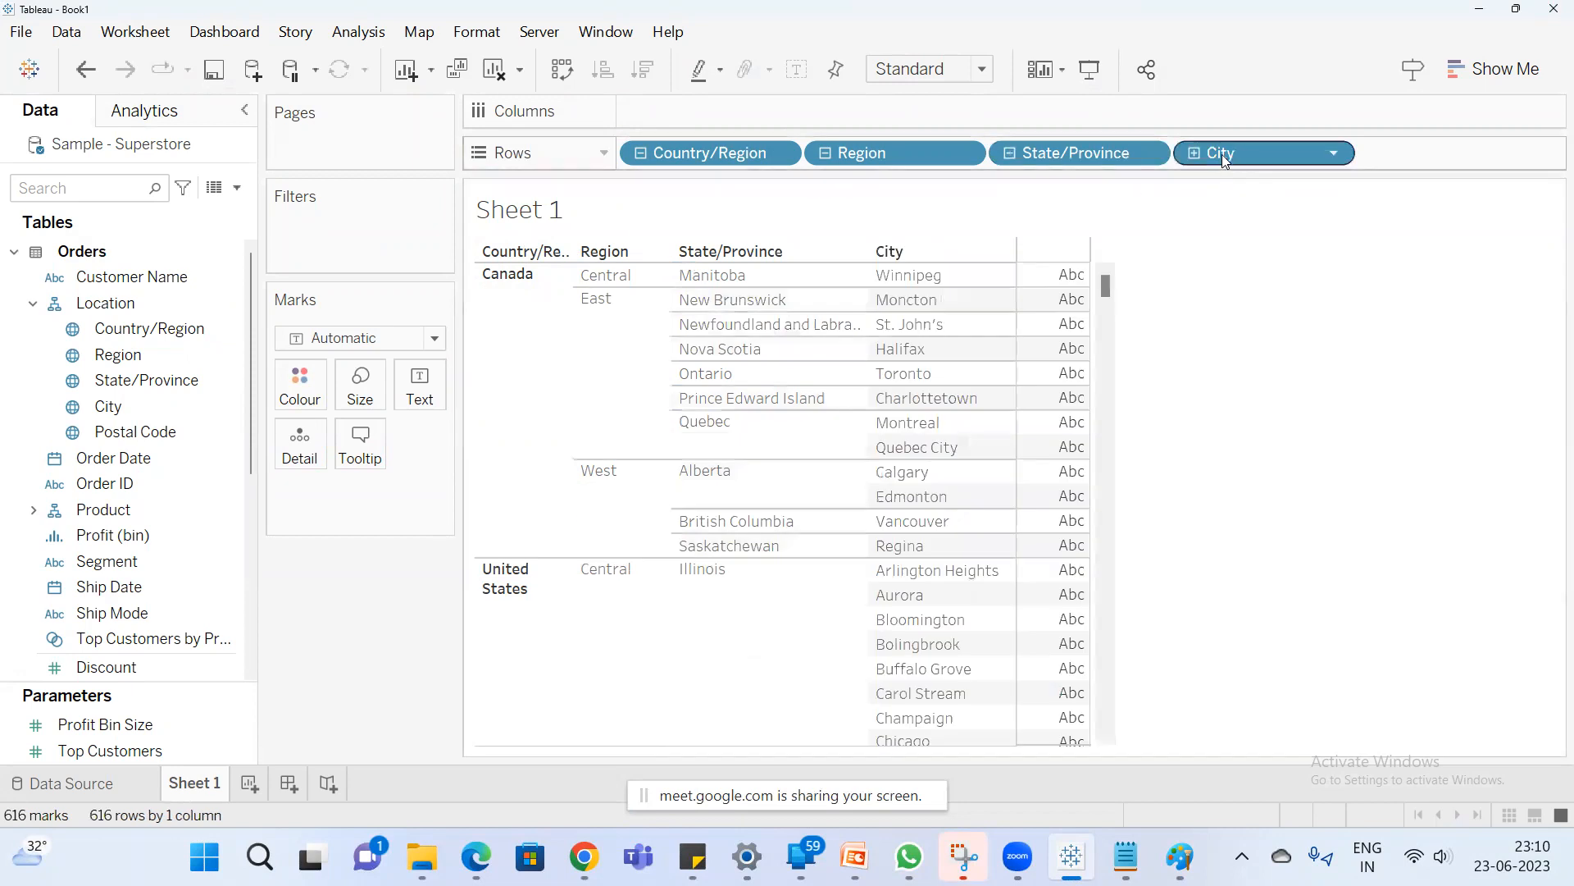
pyautogui.scroll(-10, 967, 456)
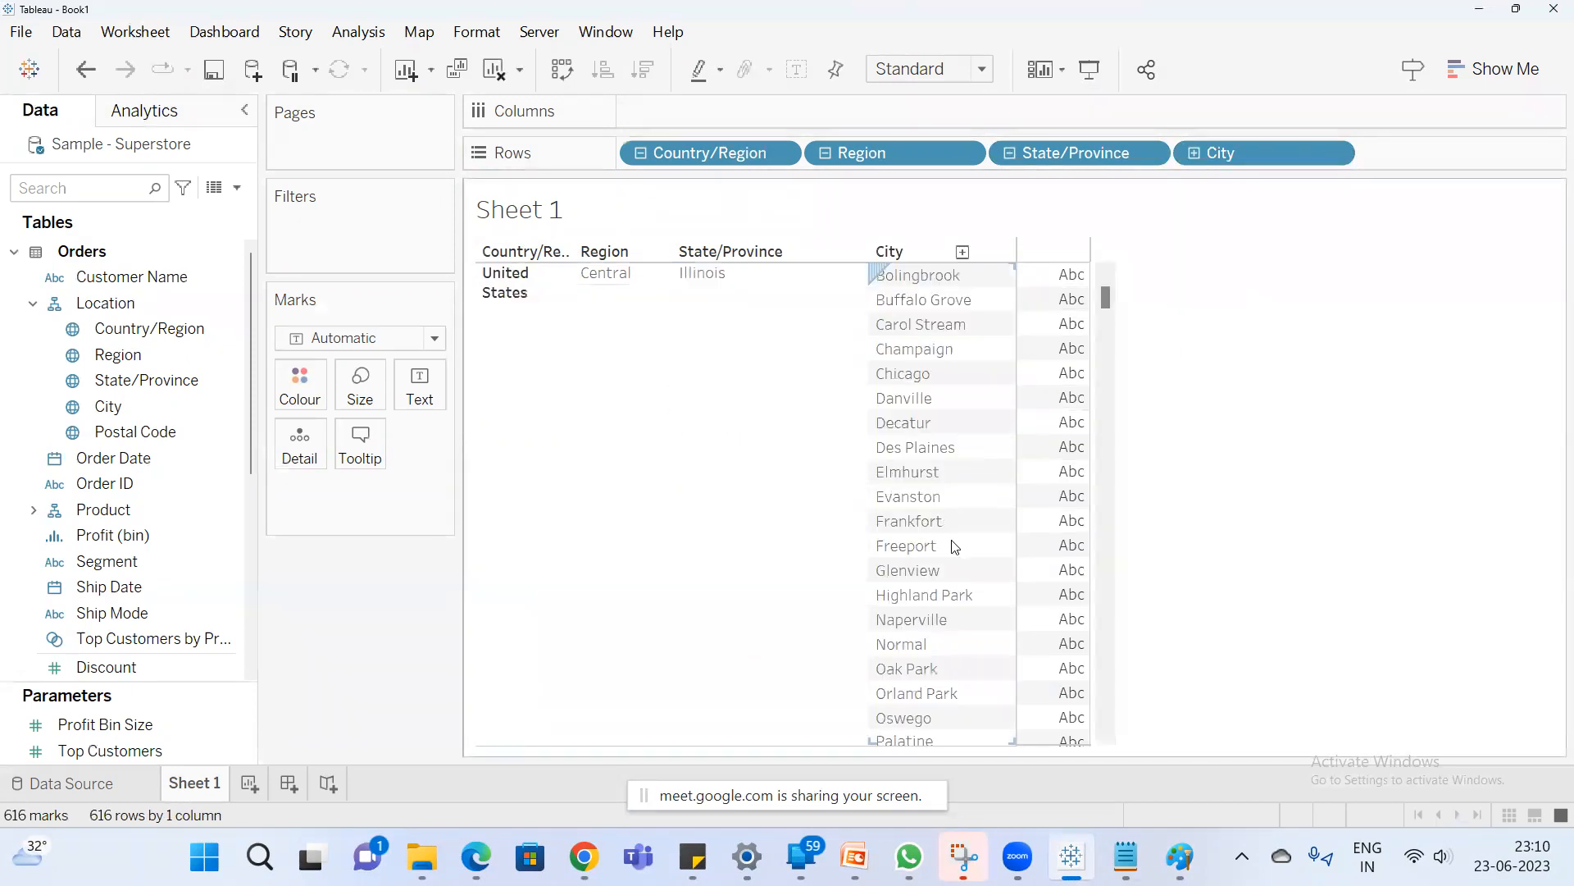
pyautogui.scroll(10, 942, 541)
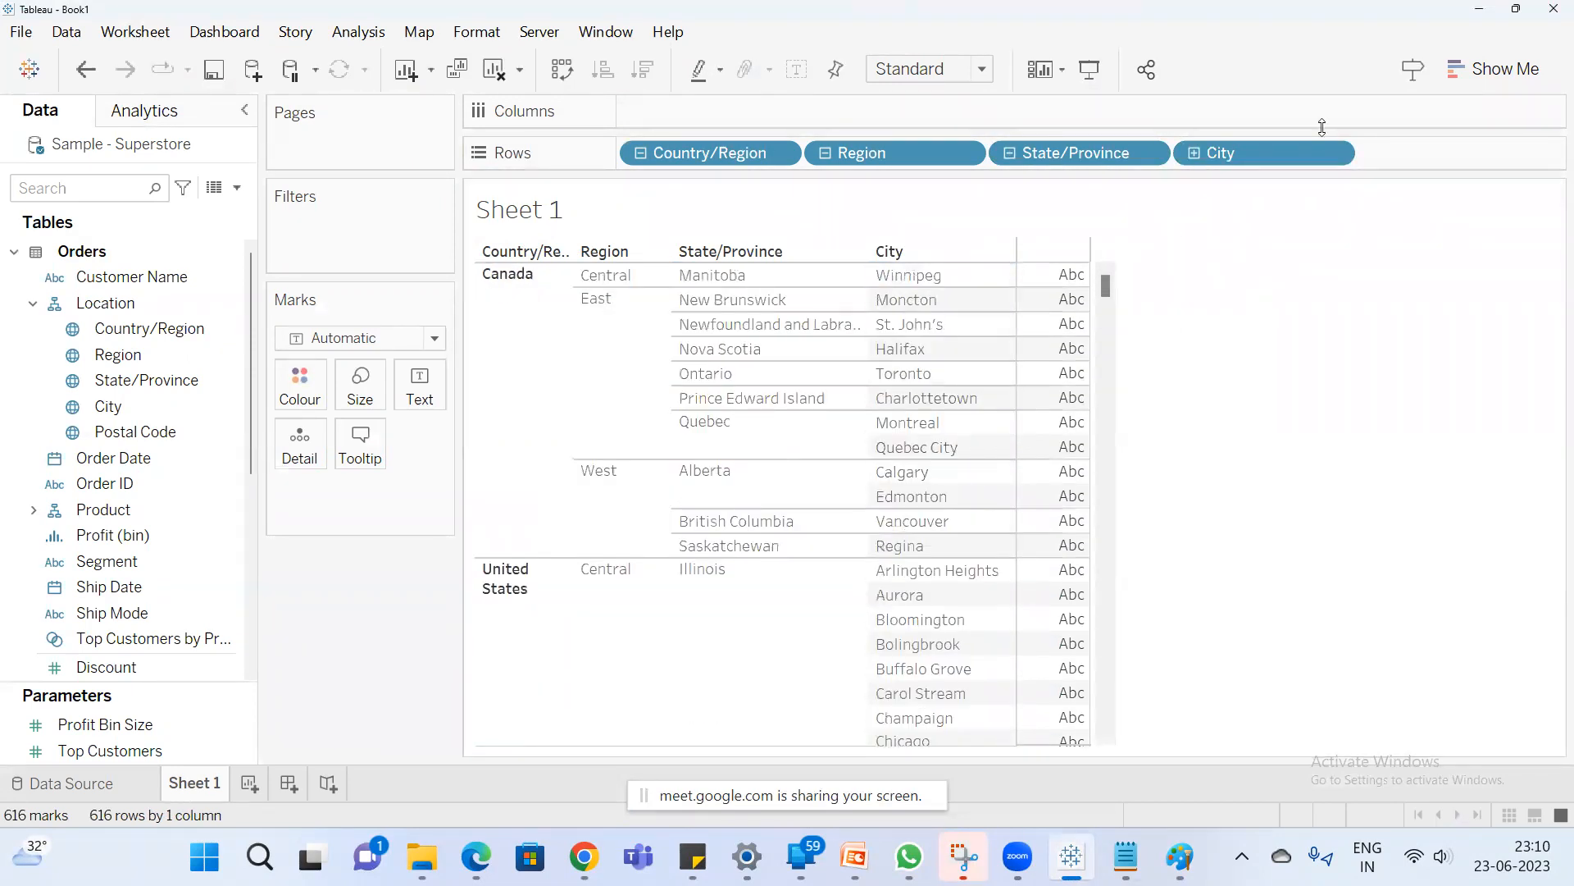
pyautogui.click(1197, 154)
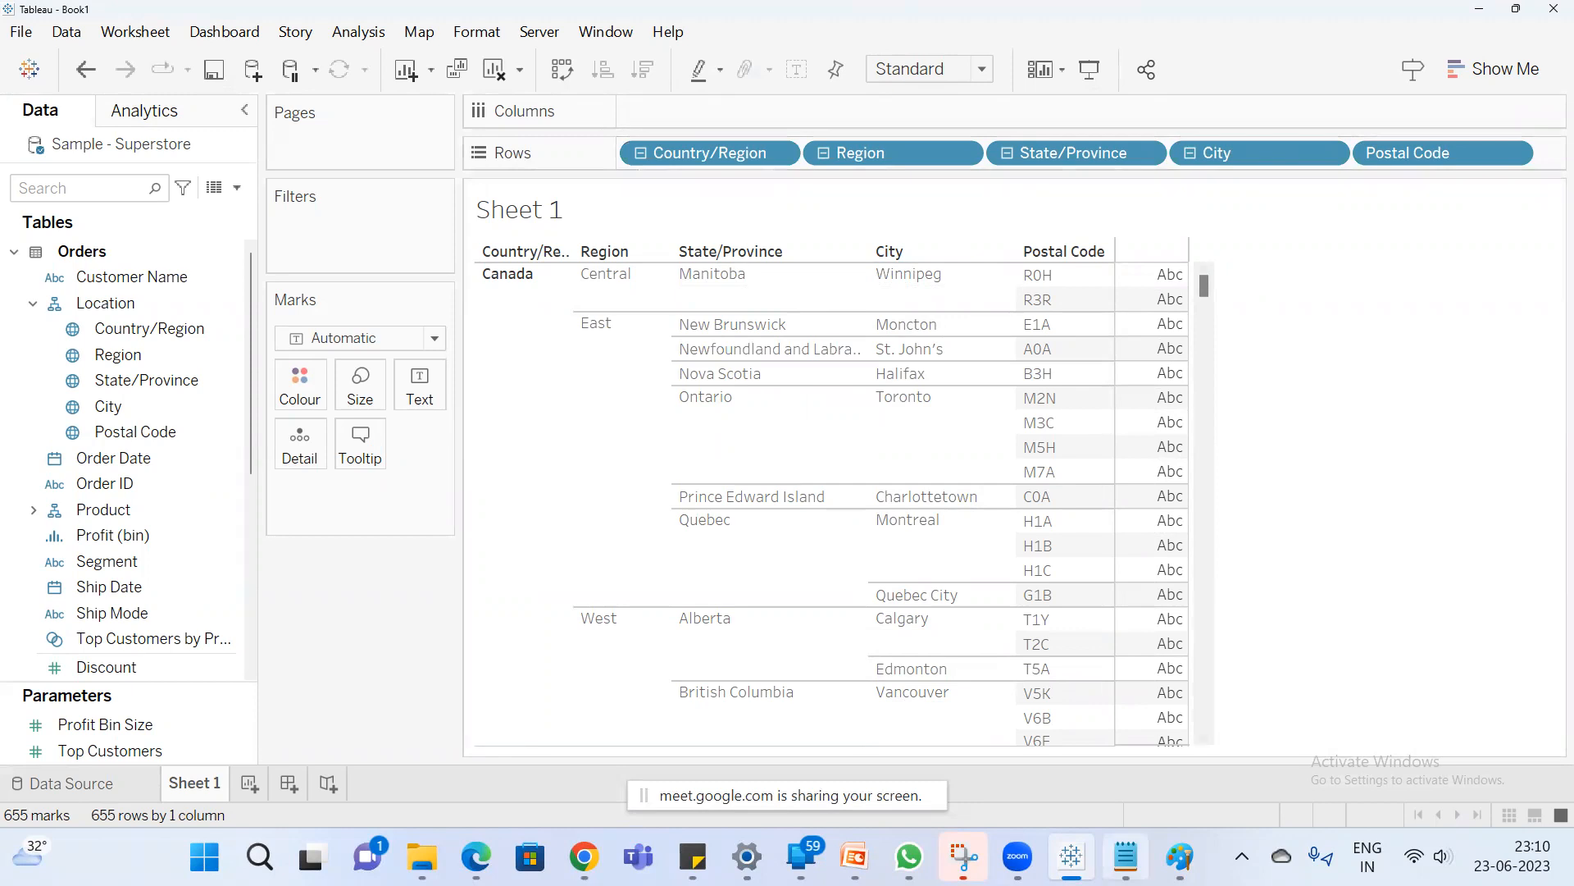
# Switch to Notepad and add the line Drill Down below the list of location levels.
pyautogui.hotkey('alt', 'Tab')
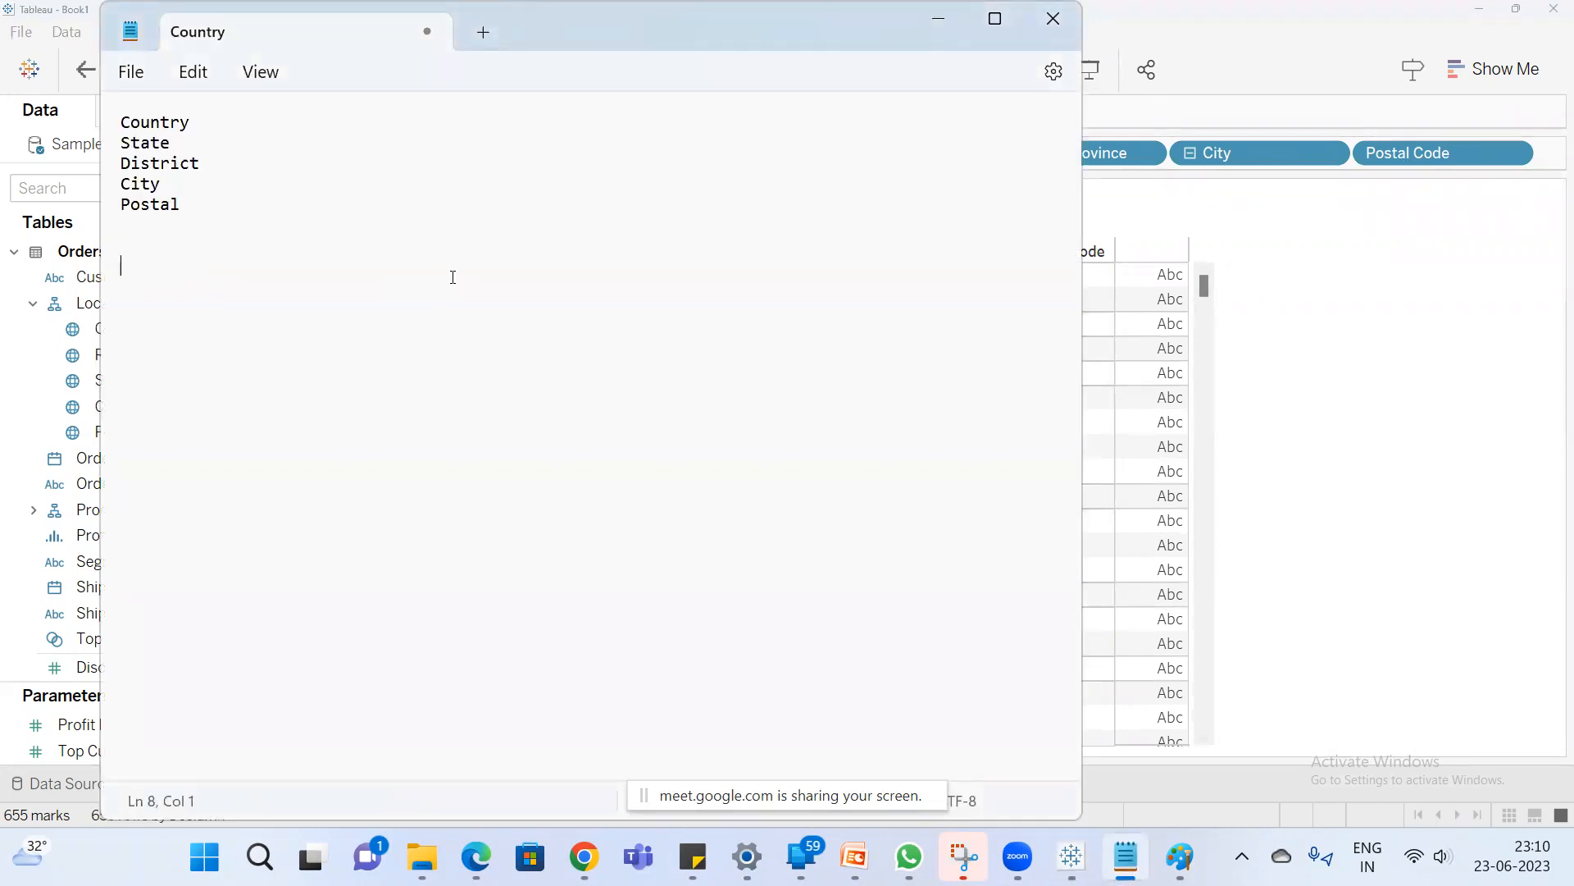
pyautogui.write('ll Don')
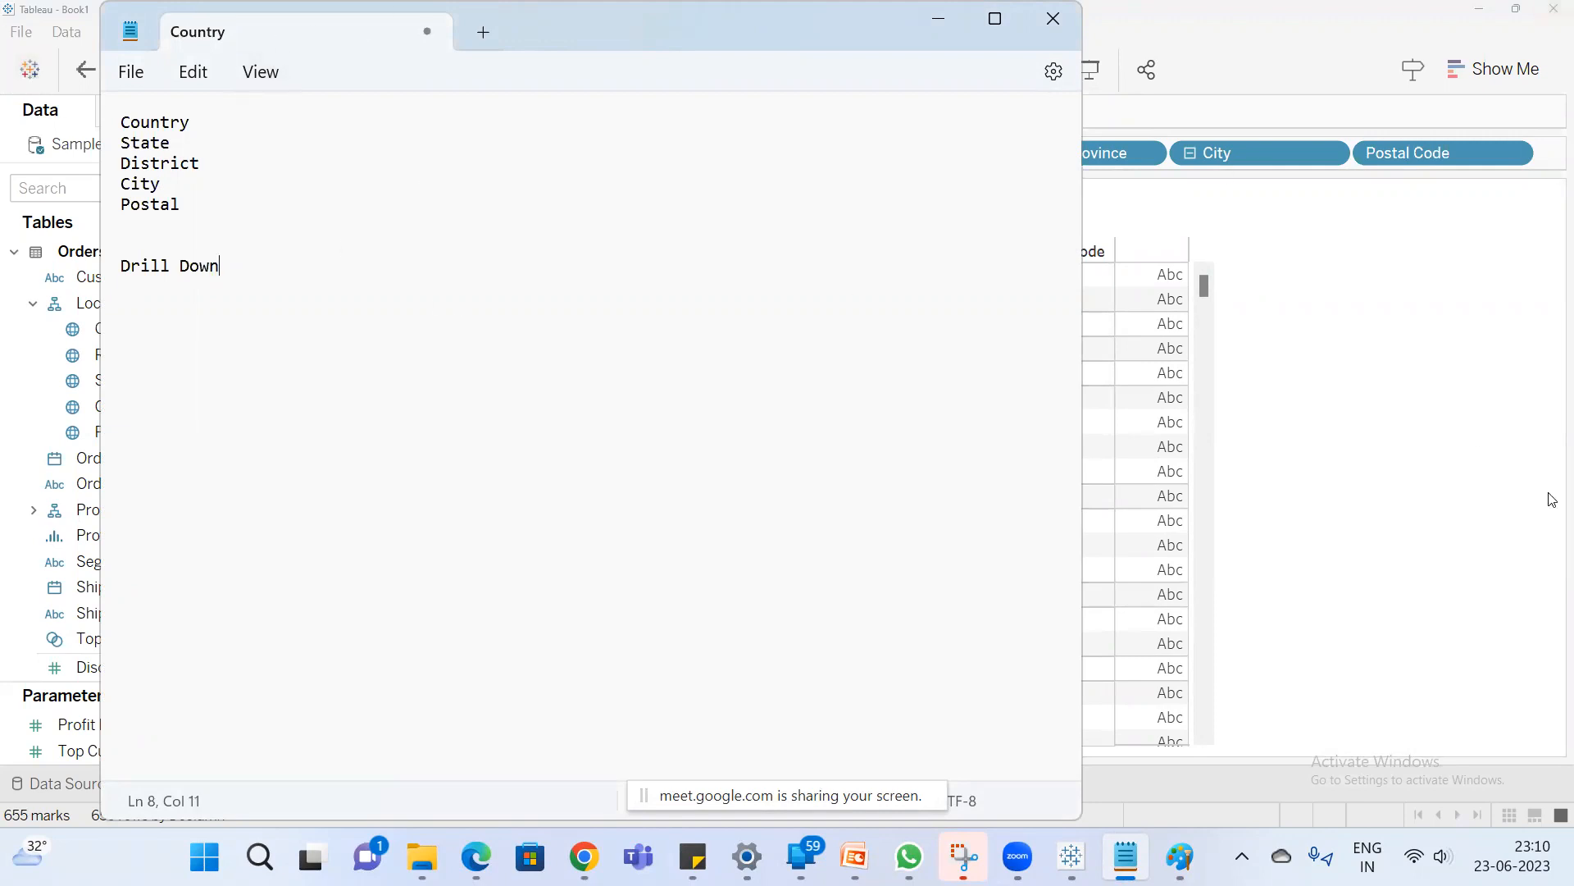
# Return to Tableau and drill the Rows hierarchy up from Postal Code to Country/Region, one level at a time.
pyautogui.hotkey('alt', 'Tab')
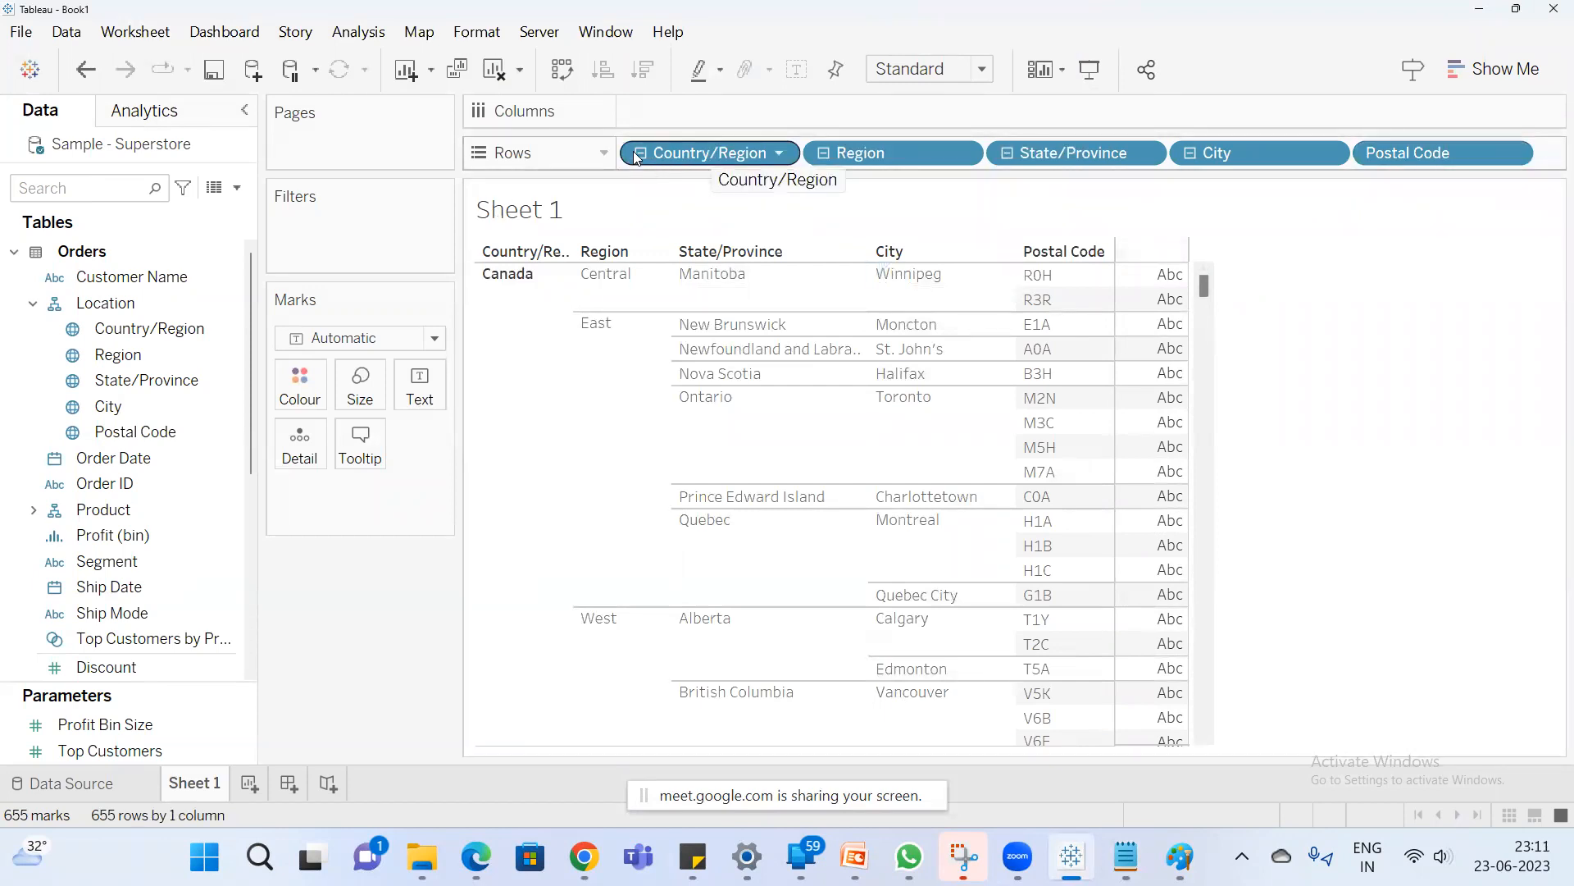
pyautogui.click(1190, 152)
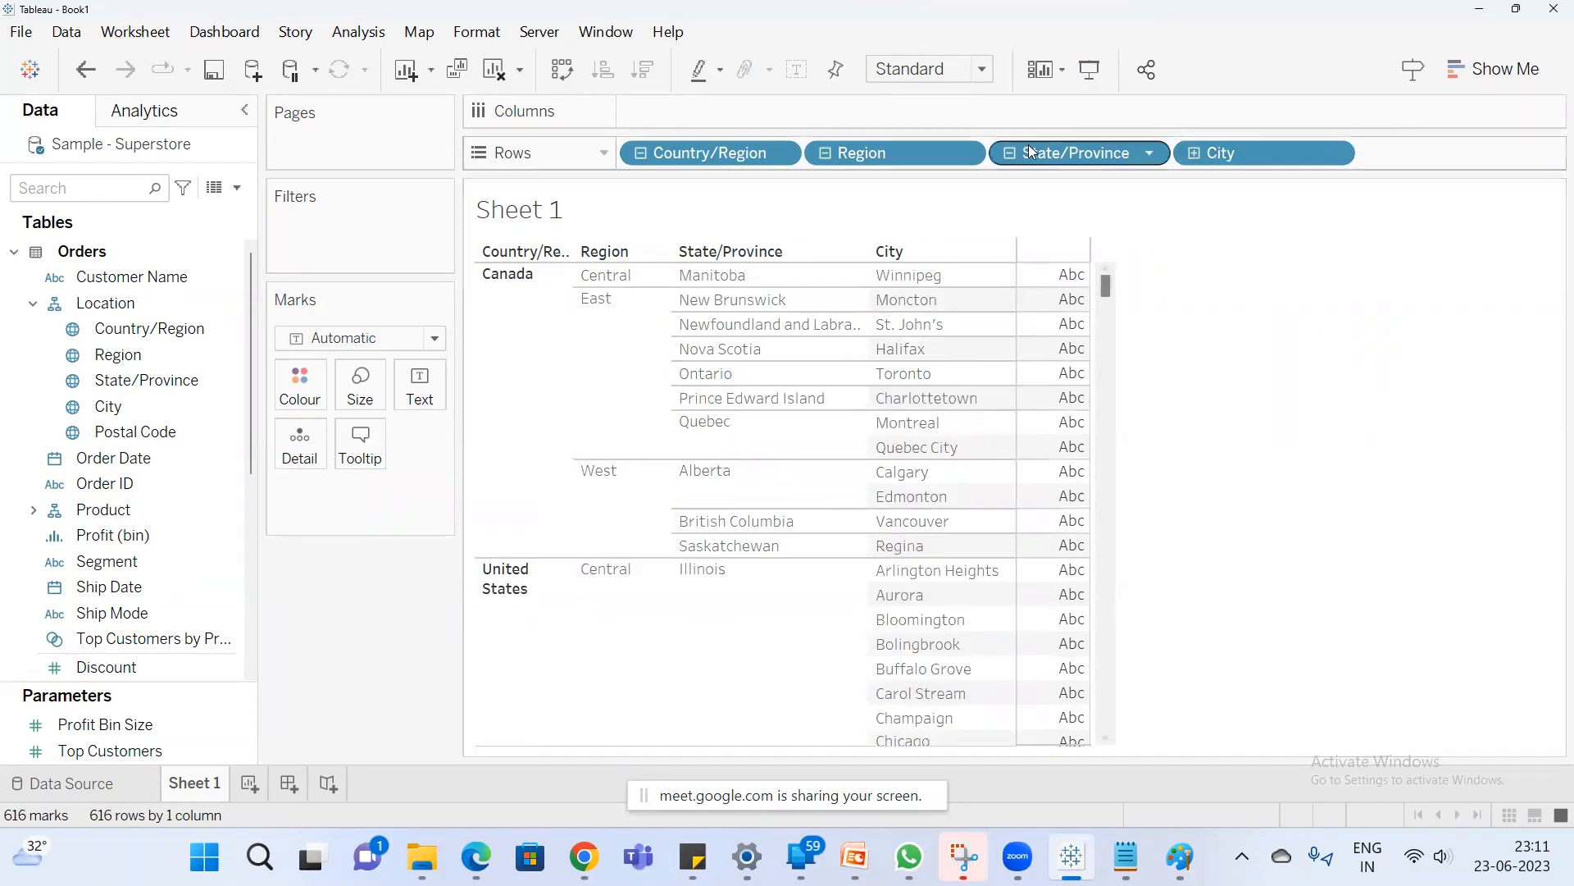
pyautogui.click(1009, 152)
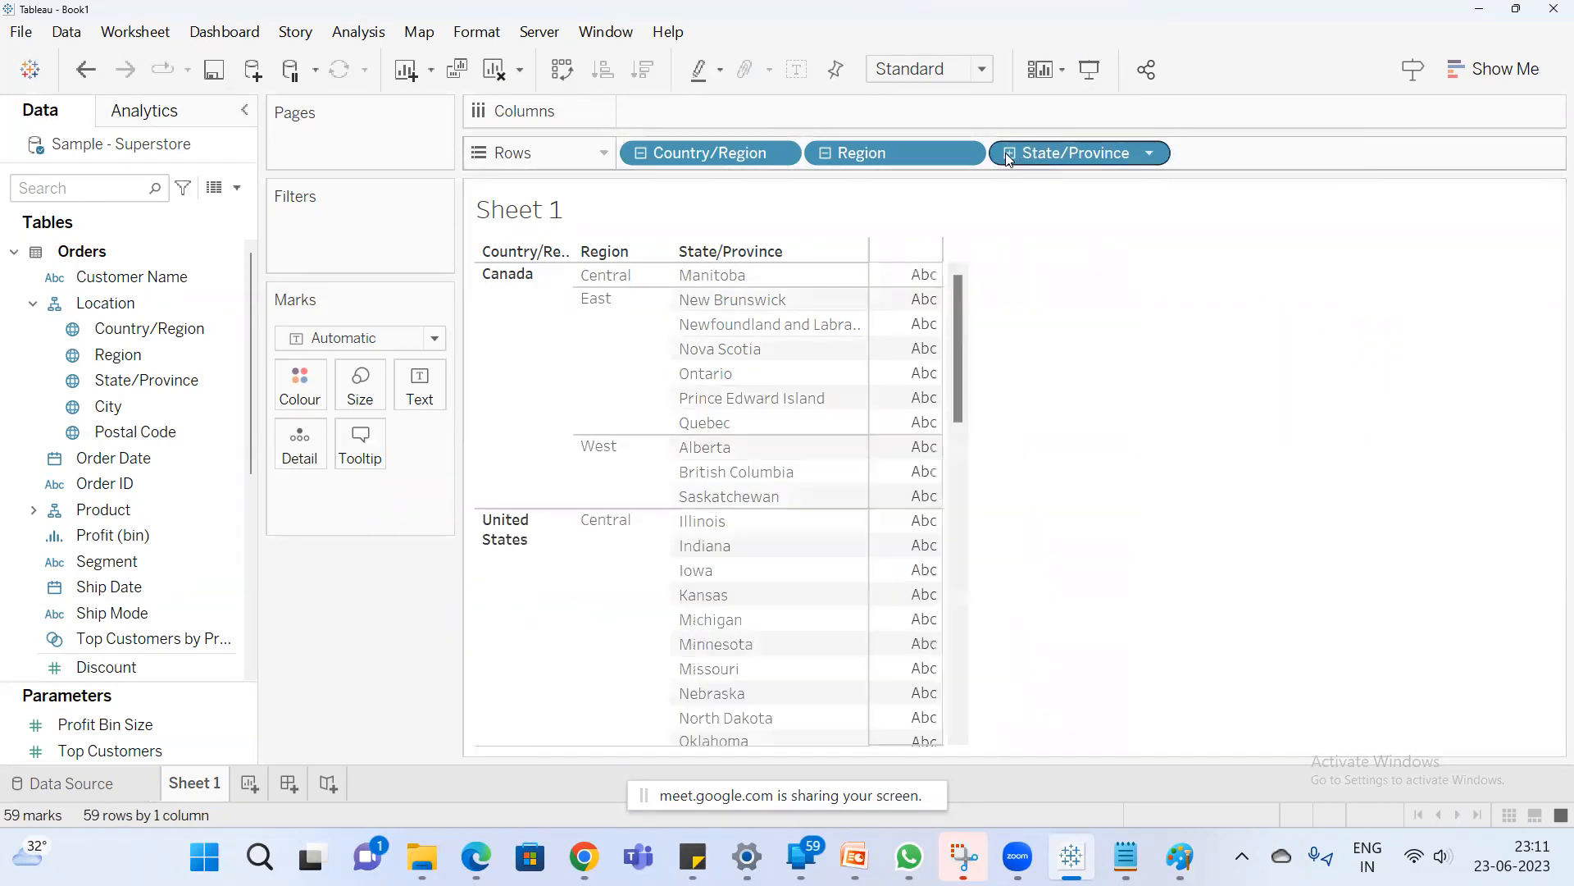
pyautogui.click(822, 154)
pyautogui.click(641, 153)
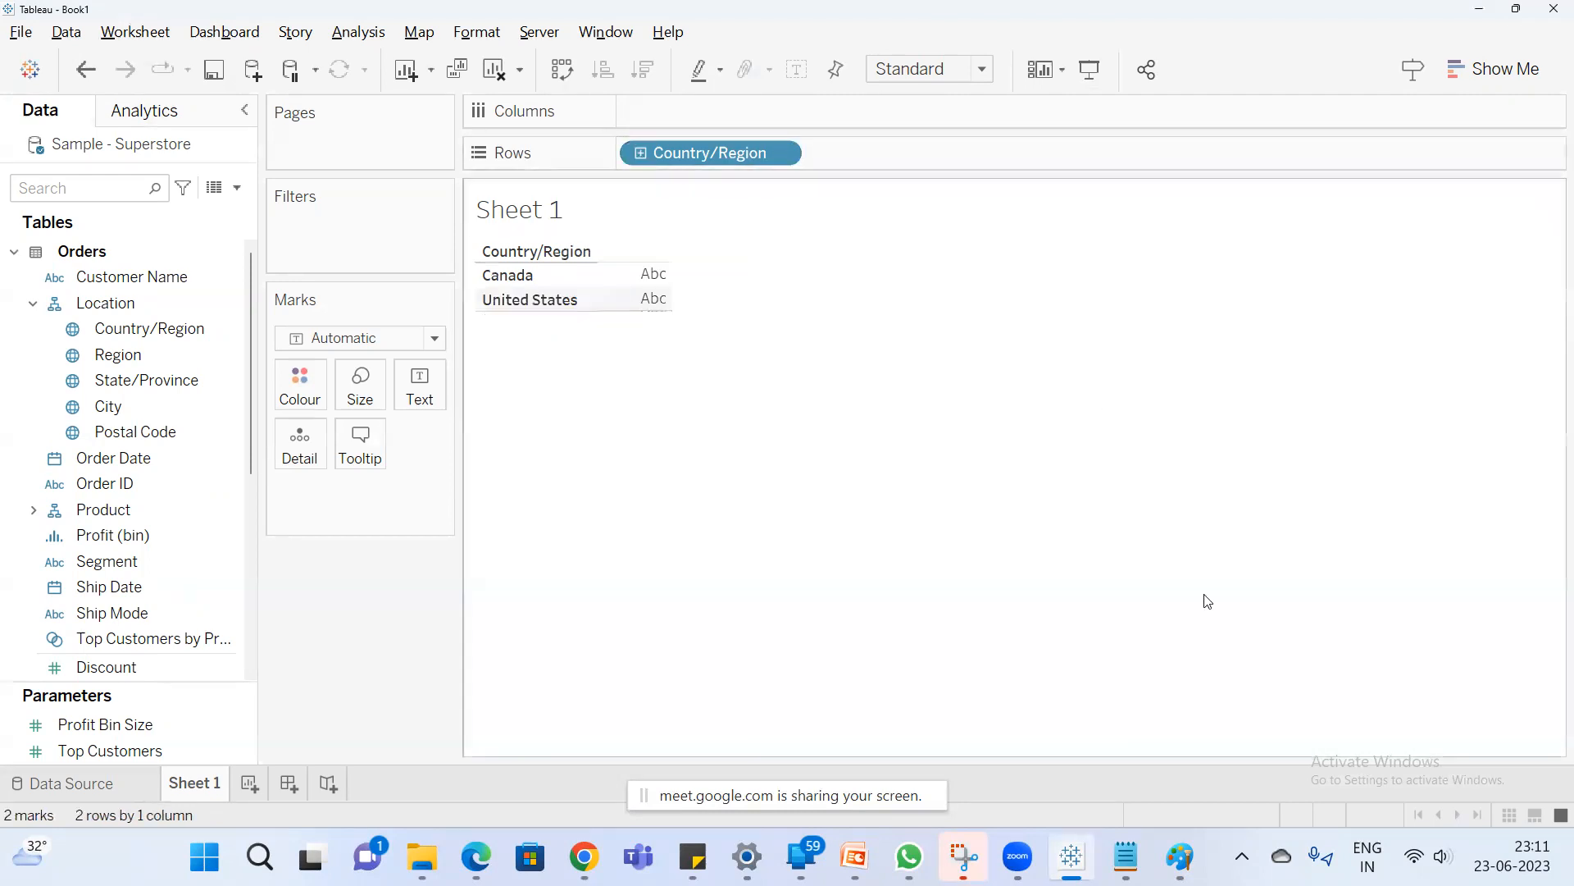
# Switch to Notepad and add the line Drill up below Drill Down.
pyautogui.hotkey('alt', 'Tab')
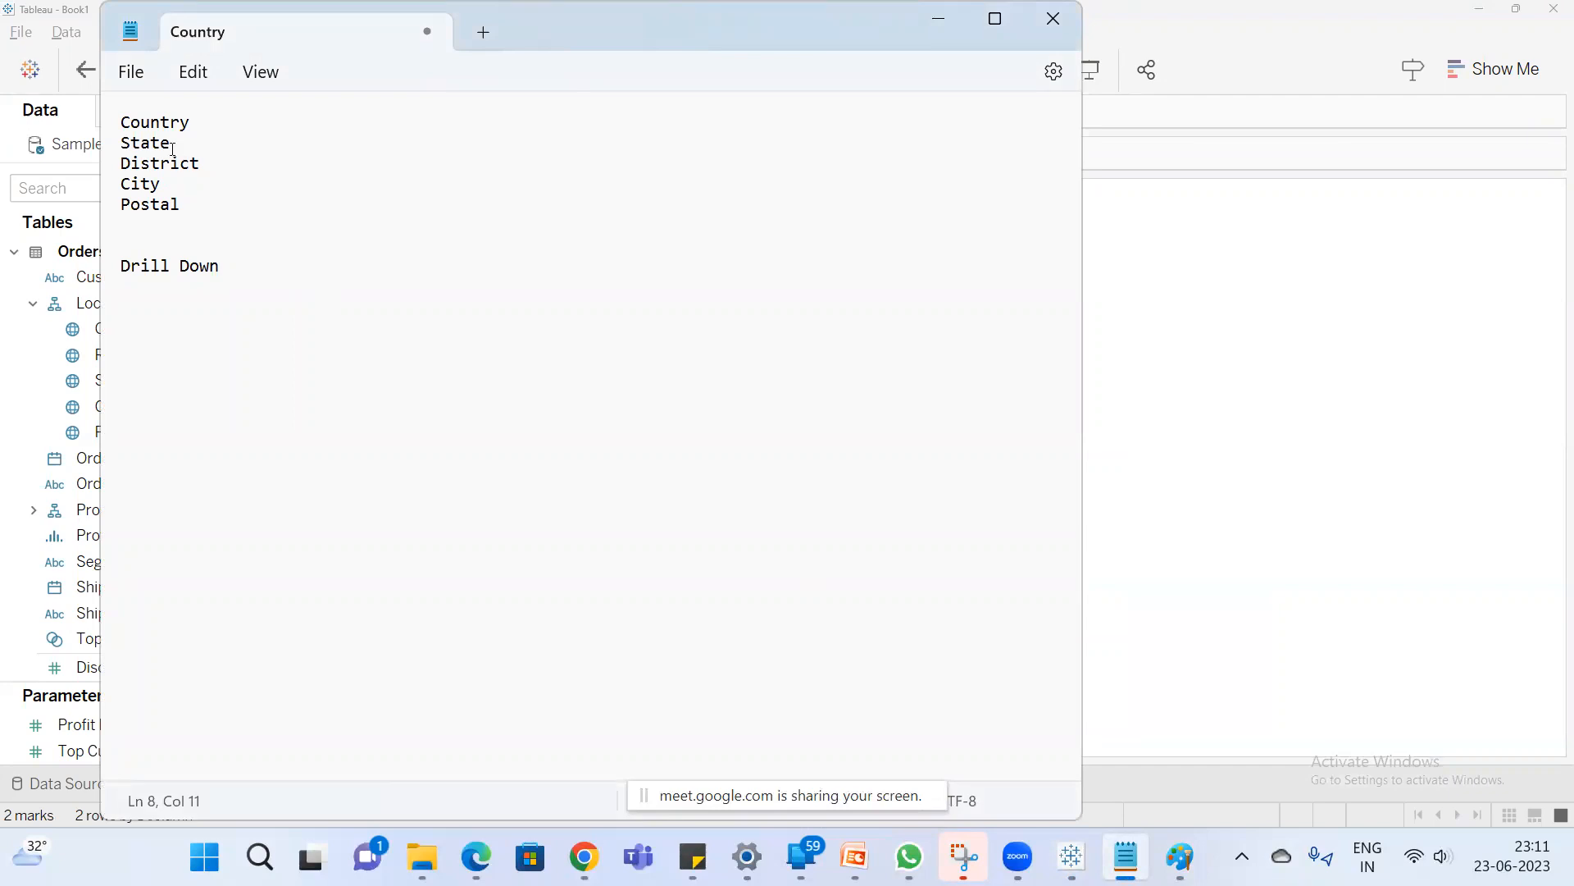
pyautogui.press('Return')
pyautogui.write('Drill up')
# Return to Tableau and remove Country/Region, Region, State/Province, City and Postal Code from the Location hierarchy.
pyautogui.click(1212, 443)
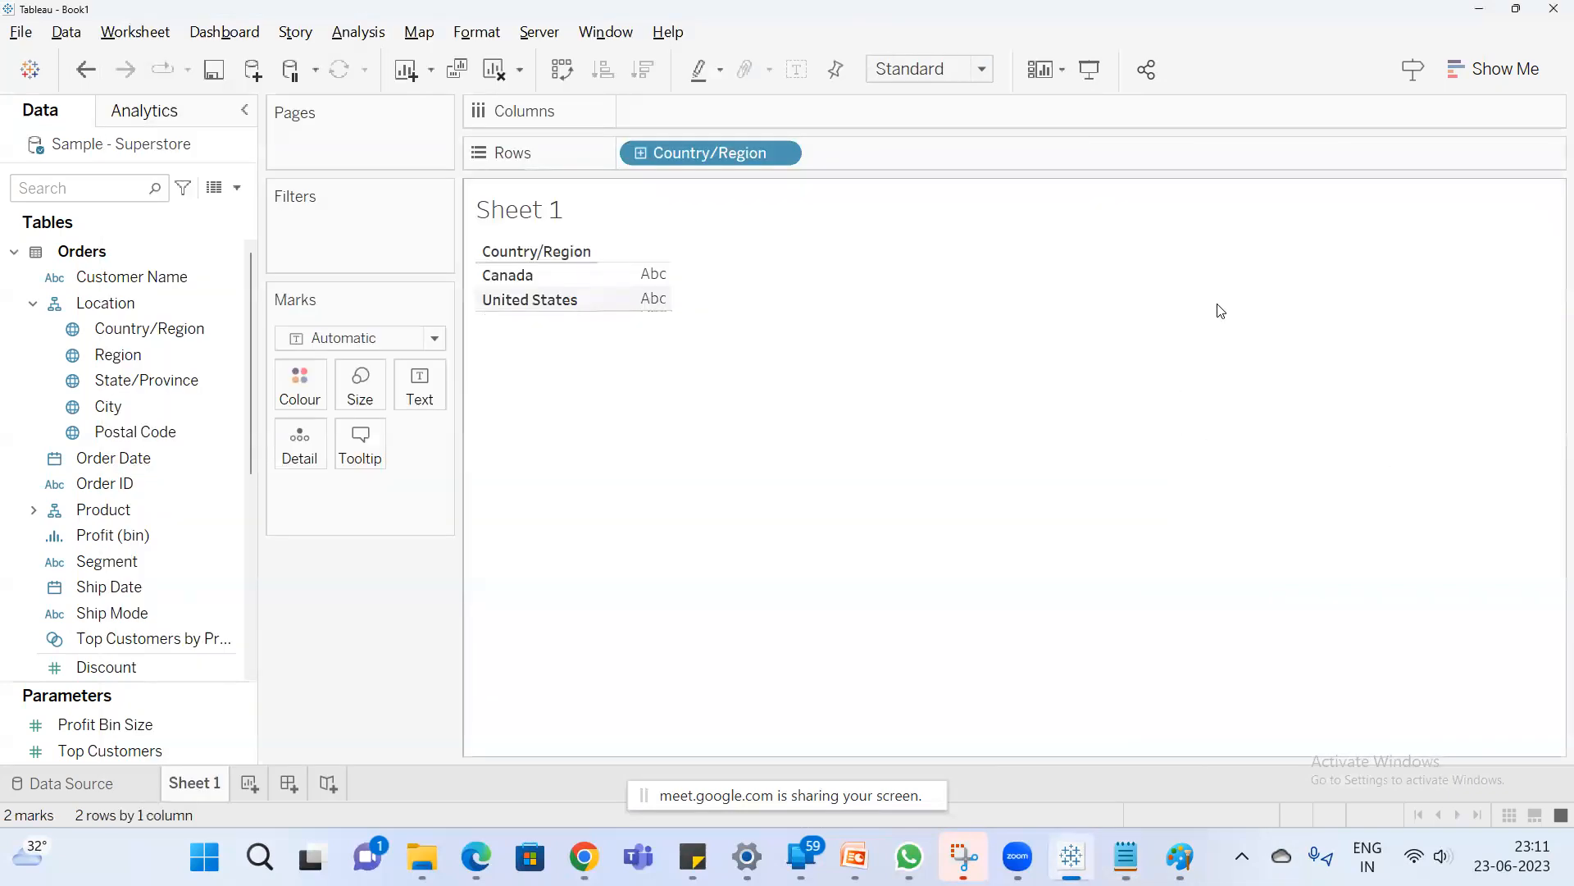
pyautogui.click(144, 328)
pyautogui.keyDown('ctrl'); pyautogui.click(147, 353); pyautogui.keyUp('ctrl')
pyautogui.keyDown('ctrl'); pyautogui.click(151, 380); pyautogui.keyUp('ctrl')
pyautogui.keyDown('ctrl'); pyautogui.click(138, 406); pyautogui.keyUp('ctrl')
pyautogui.keyDown('ctrl'); pyautogui.click(138, 430); pyautogui.keyUp('ctrl')
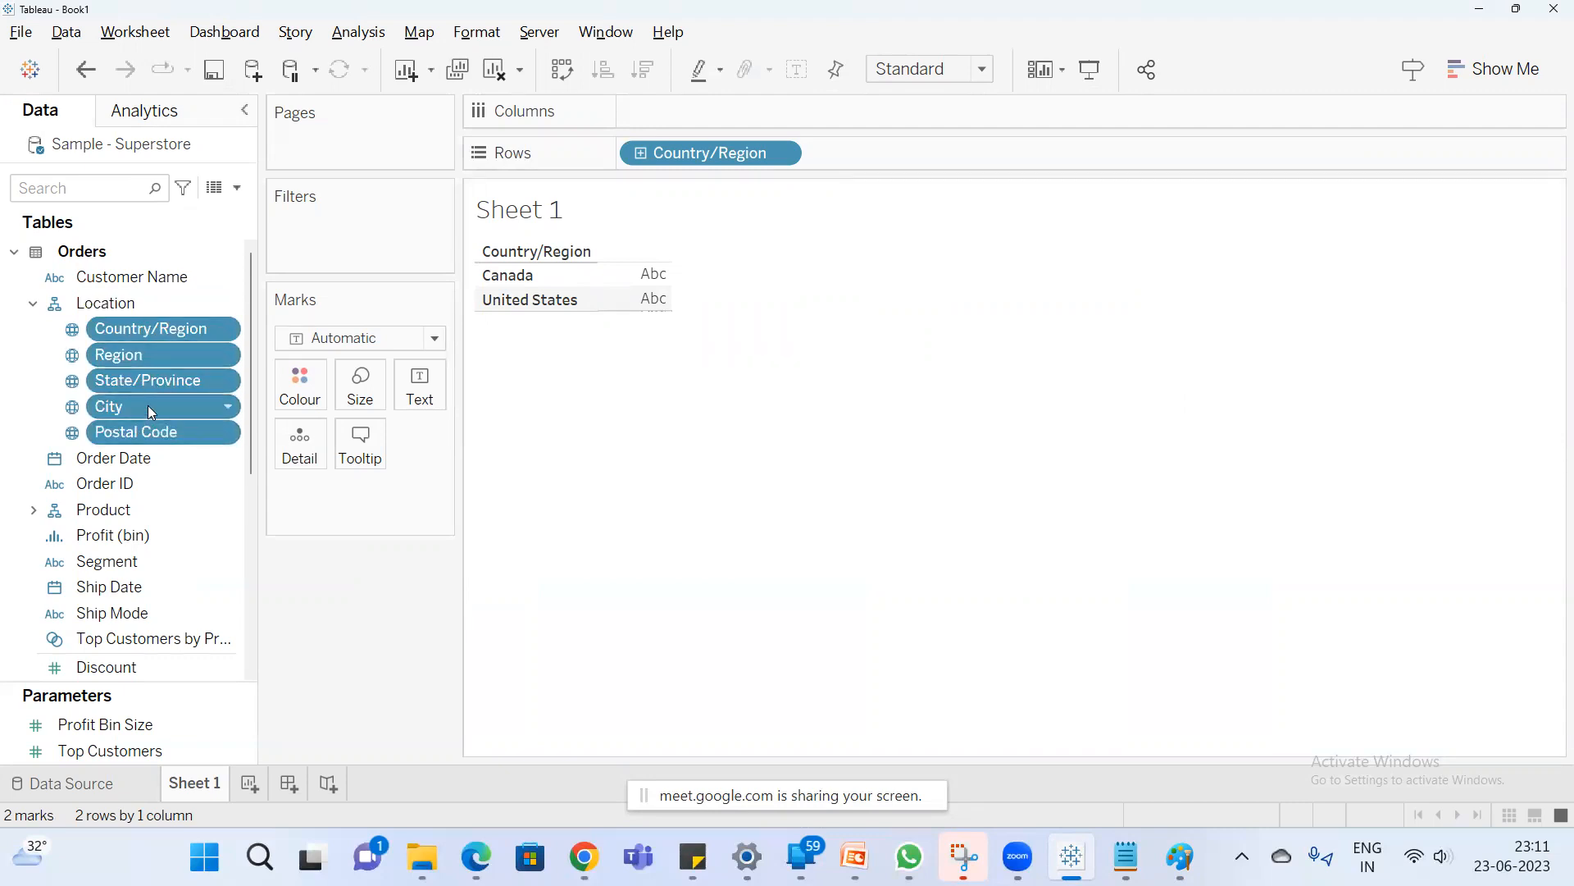
pyautogui.rightClick(148, 405)
pyautogui.moveTo(259, 711)
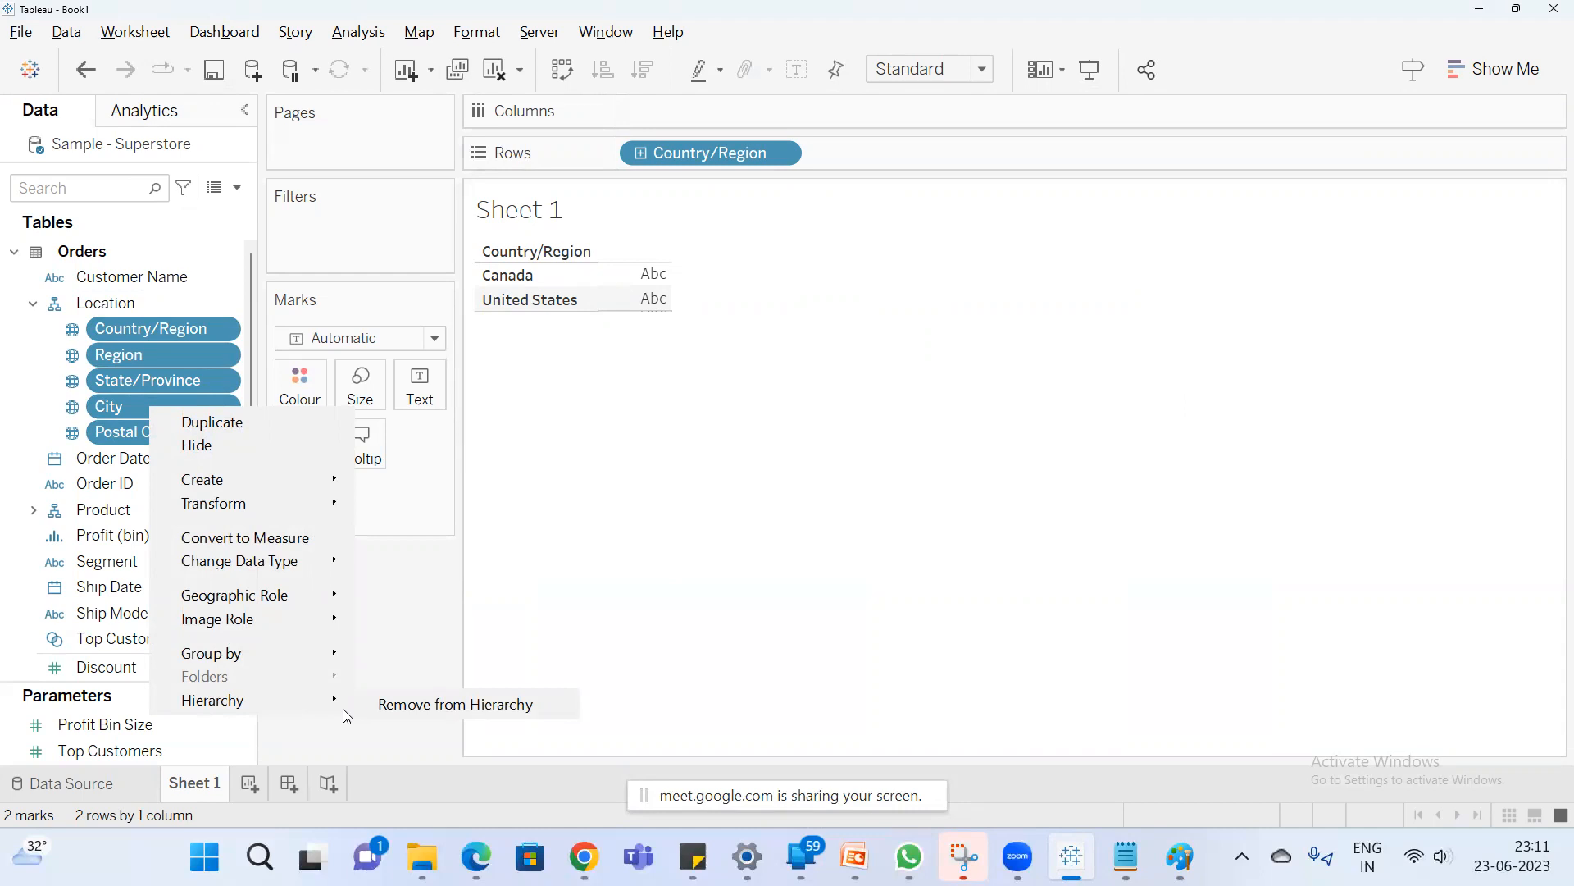
pyautogui.click(410, 707)
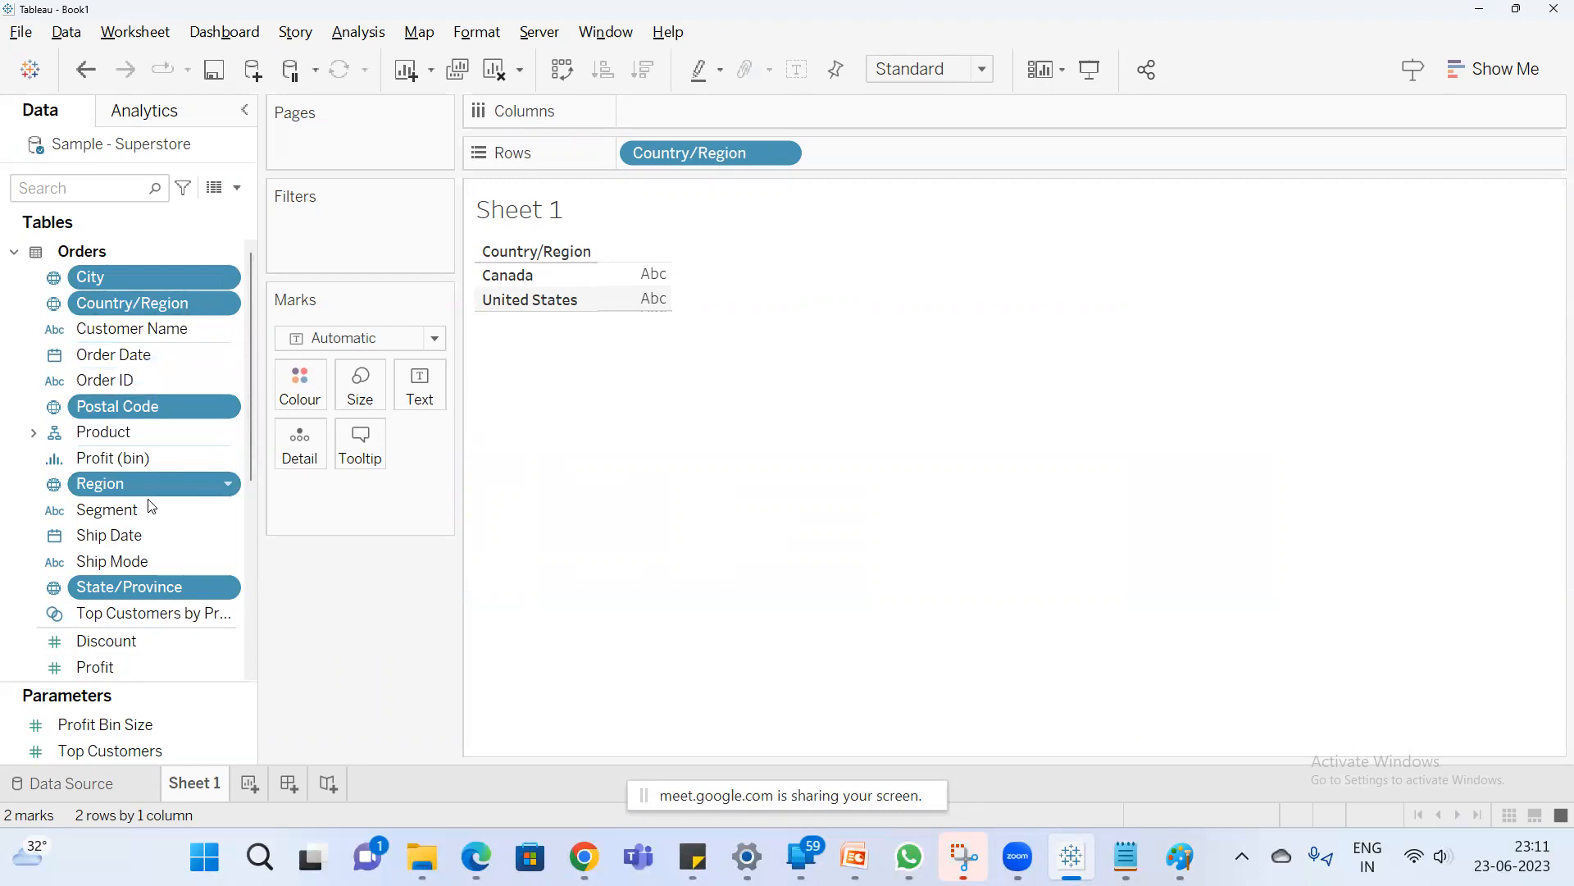
# Take Country/Region off Rows and place the ungrouped Country/Region field on Rows again.
pyautogui.click(93, 333)
pyautogui.moveTo(697, 152); pyautogui.dragTo(359, 648)
pyautogui.moveTo(132, 303); pyautogui.dragTo(664, 161)
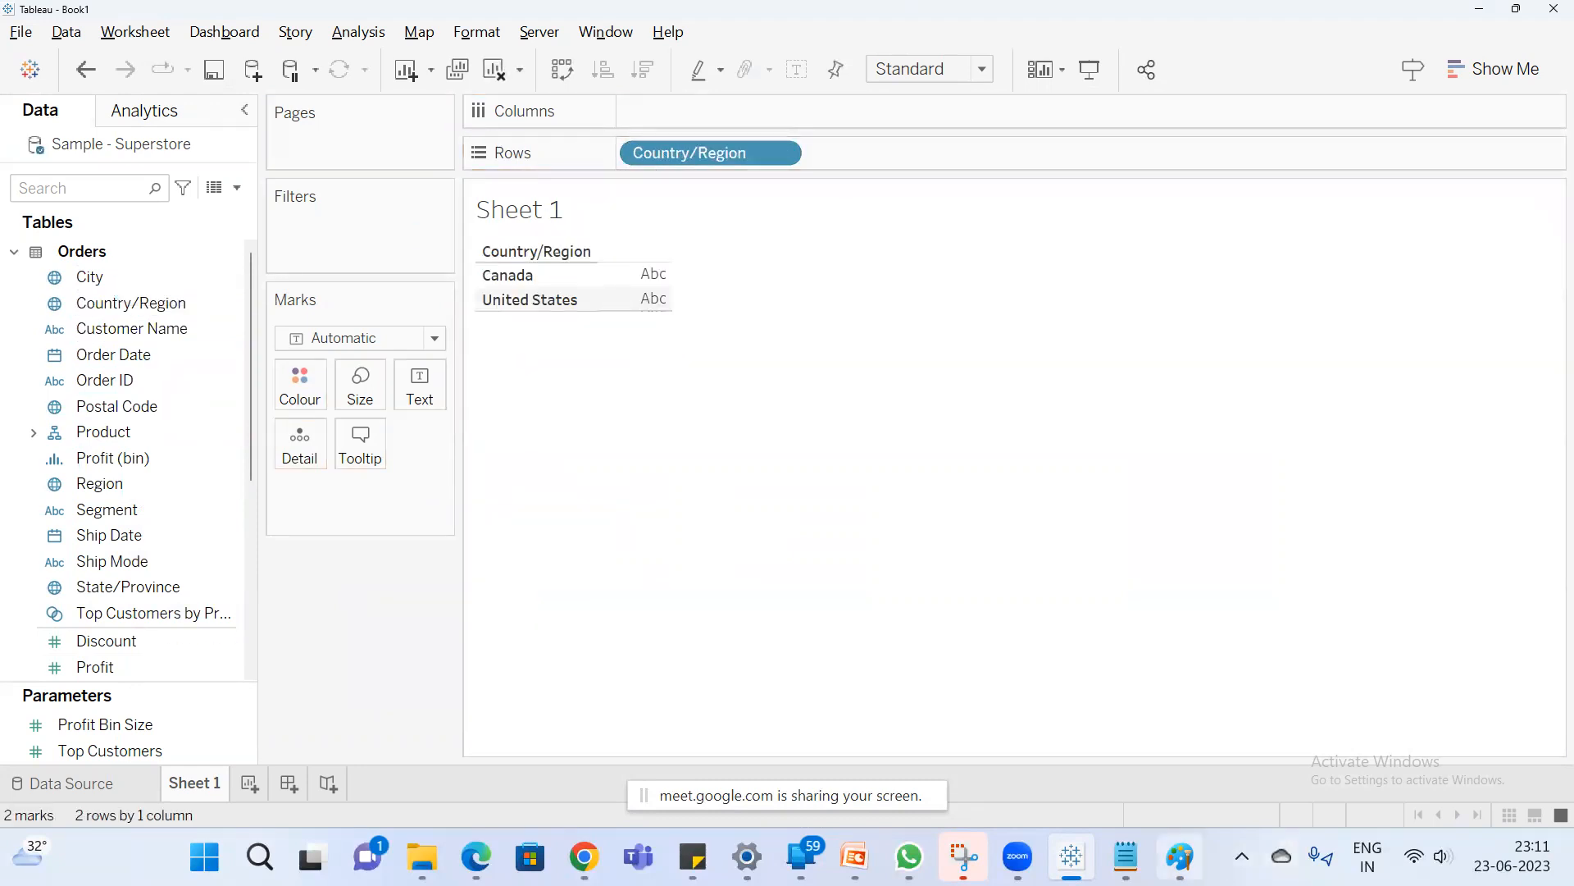
# Switch to Notepad and add the line "expand & collapse only when you make it as hierarchy" between Postal and Drill Down.
pyautogui.click(1121, 787)
pyautogui.click(229, 239)
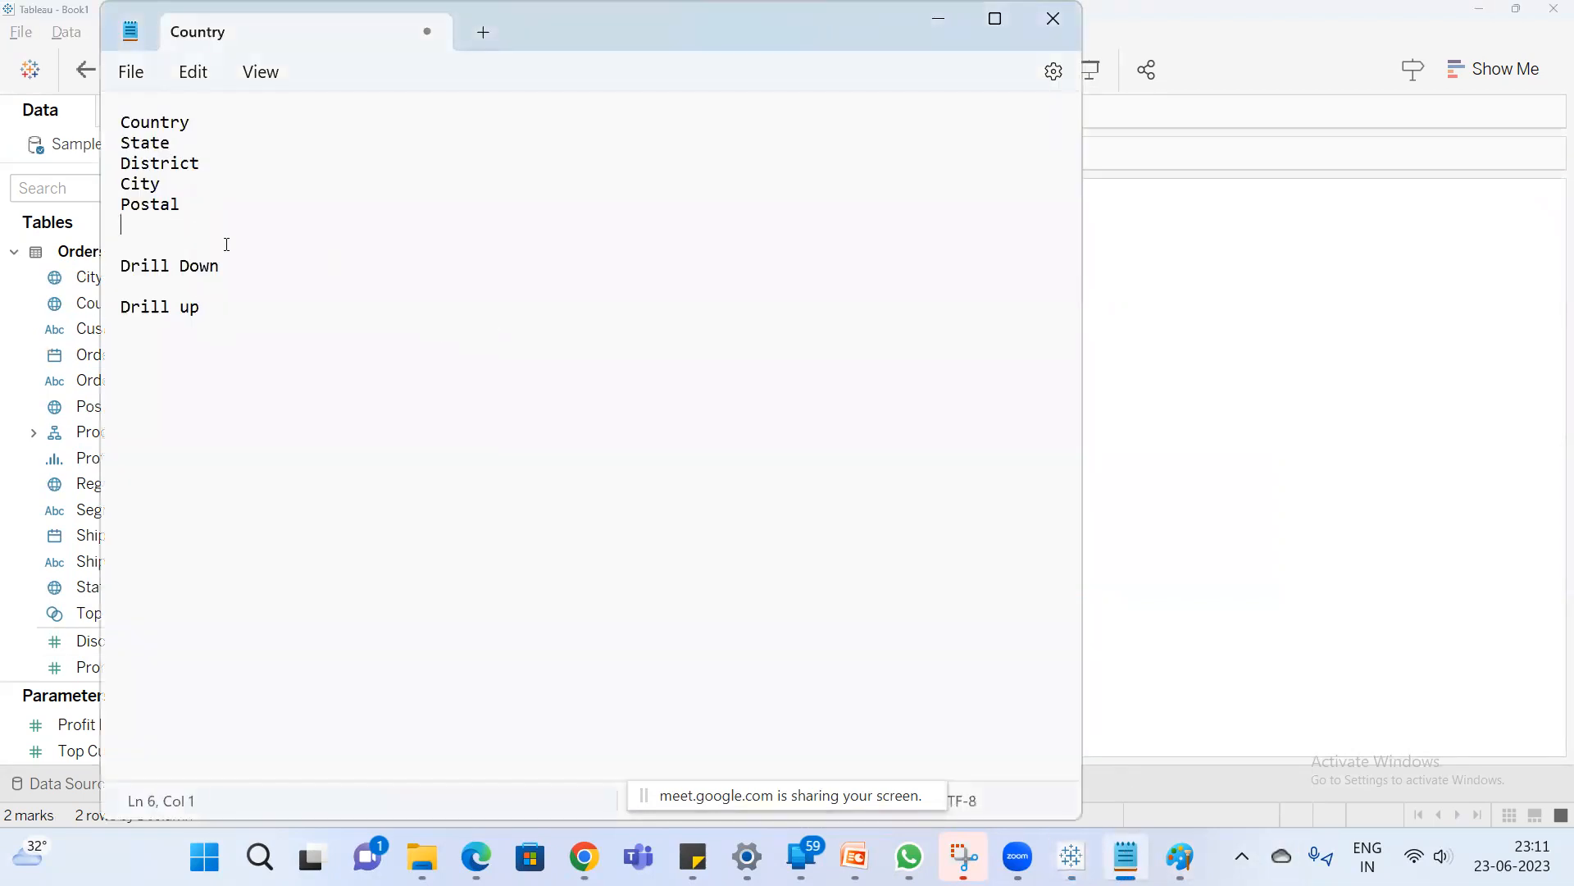
pyautogui.press('Return')
pyautogui.write('expand & co')
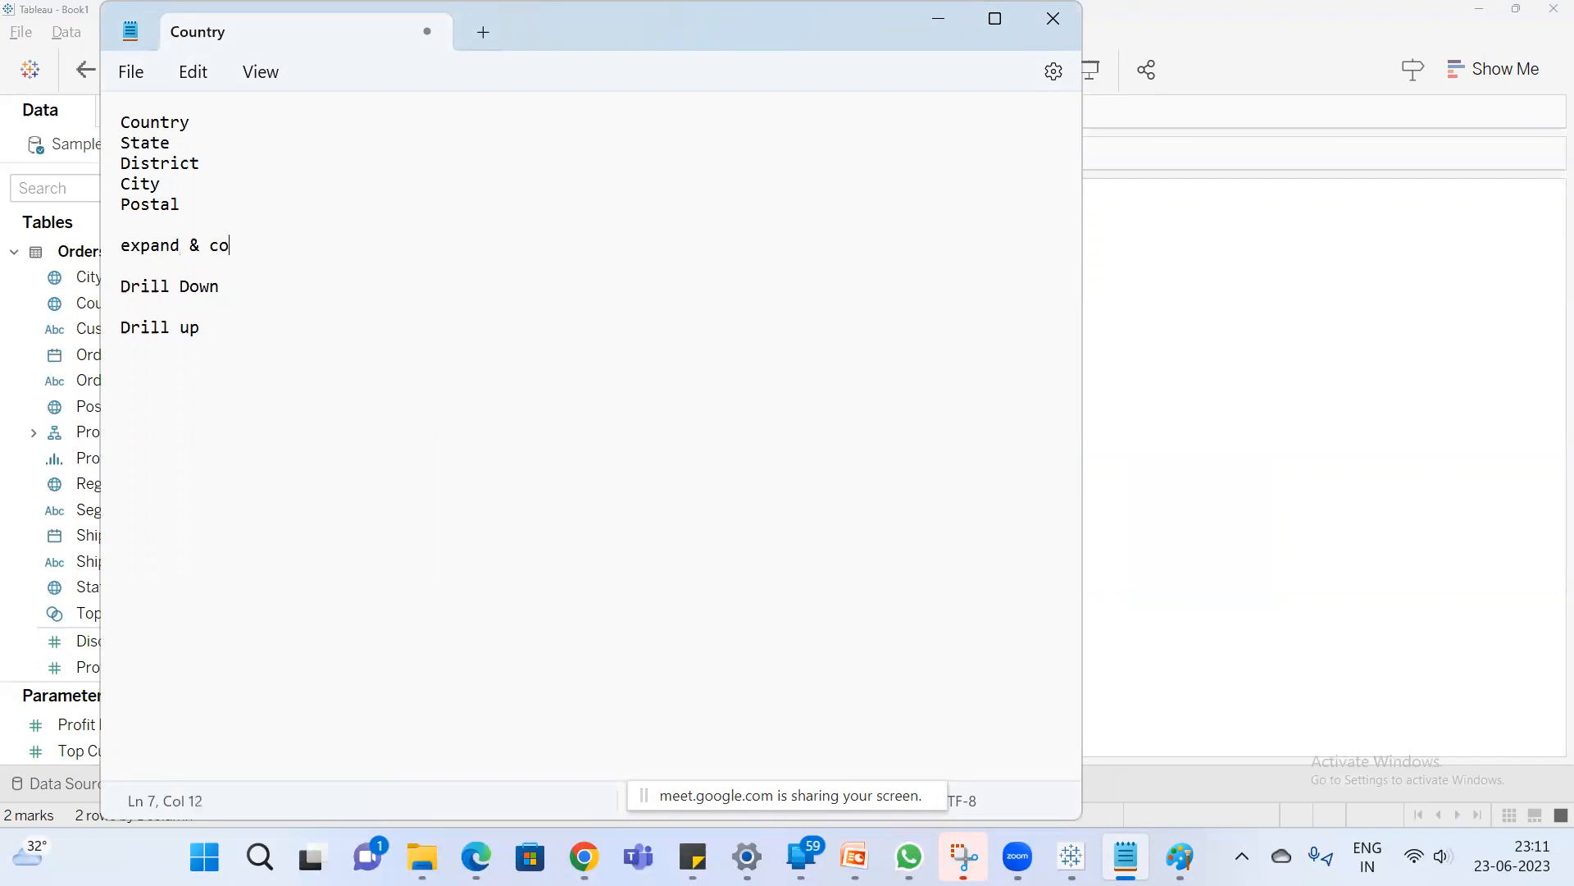
pyautogui.write('llapse only when you make it as hi')
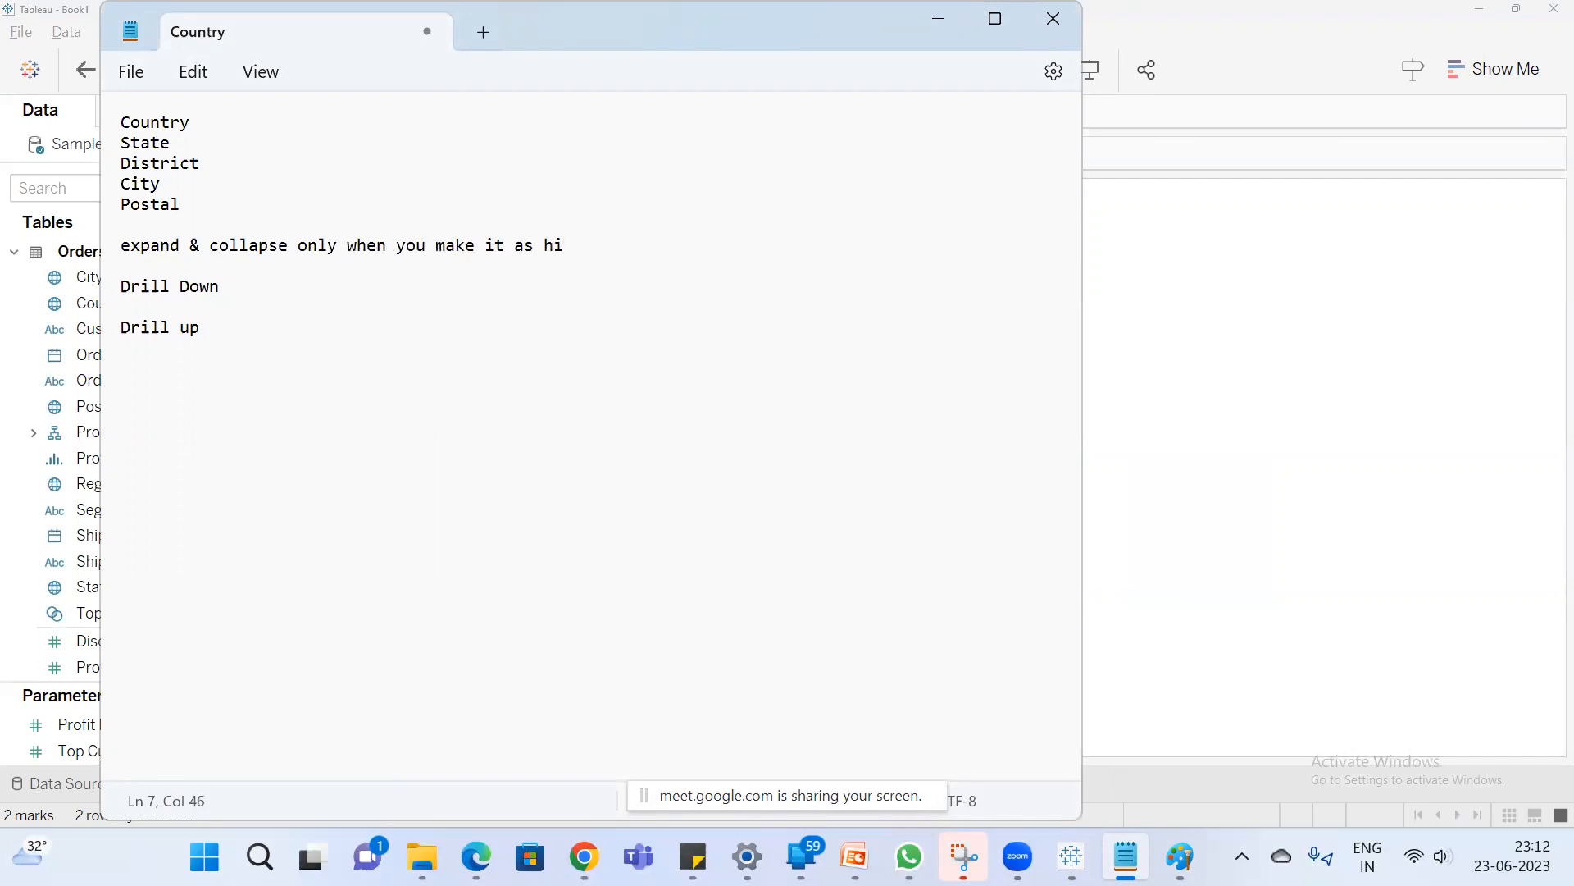
pyautogui.write('erarchy')
# Return to Tableau and create a hierarchy named Location from the Country/Region field.
pyautogui.click(1399, 320)
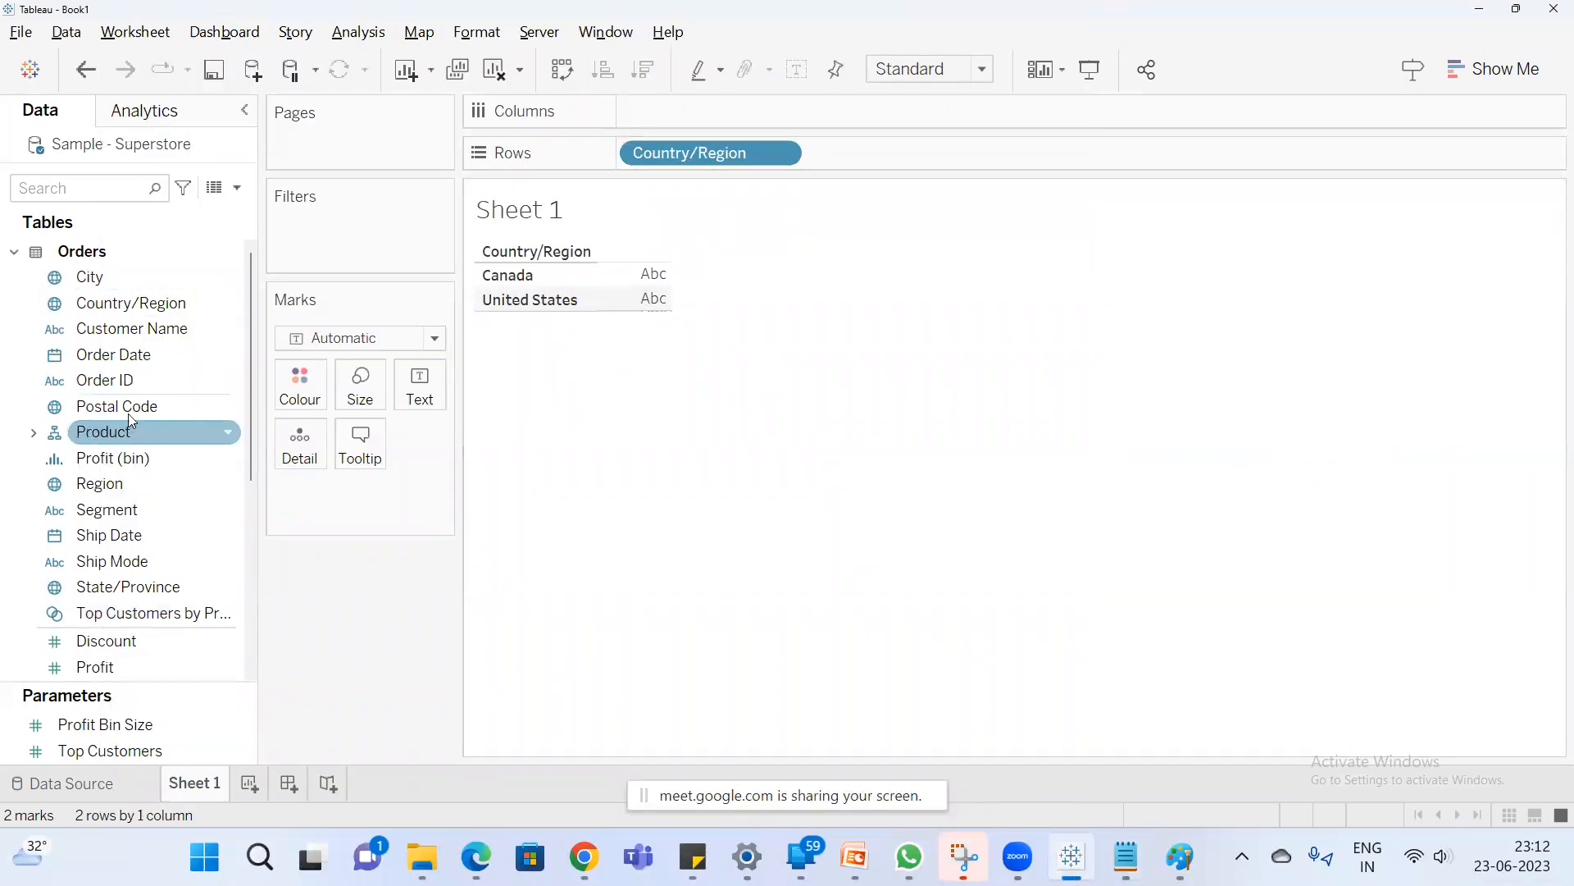
pyautogui.rightClick(141, 303)
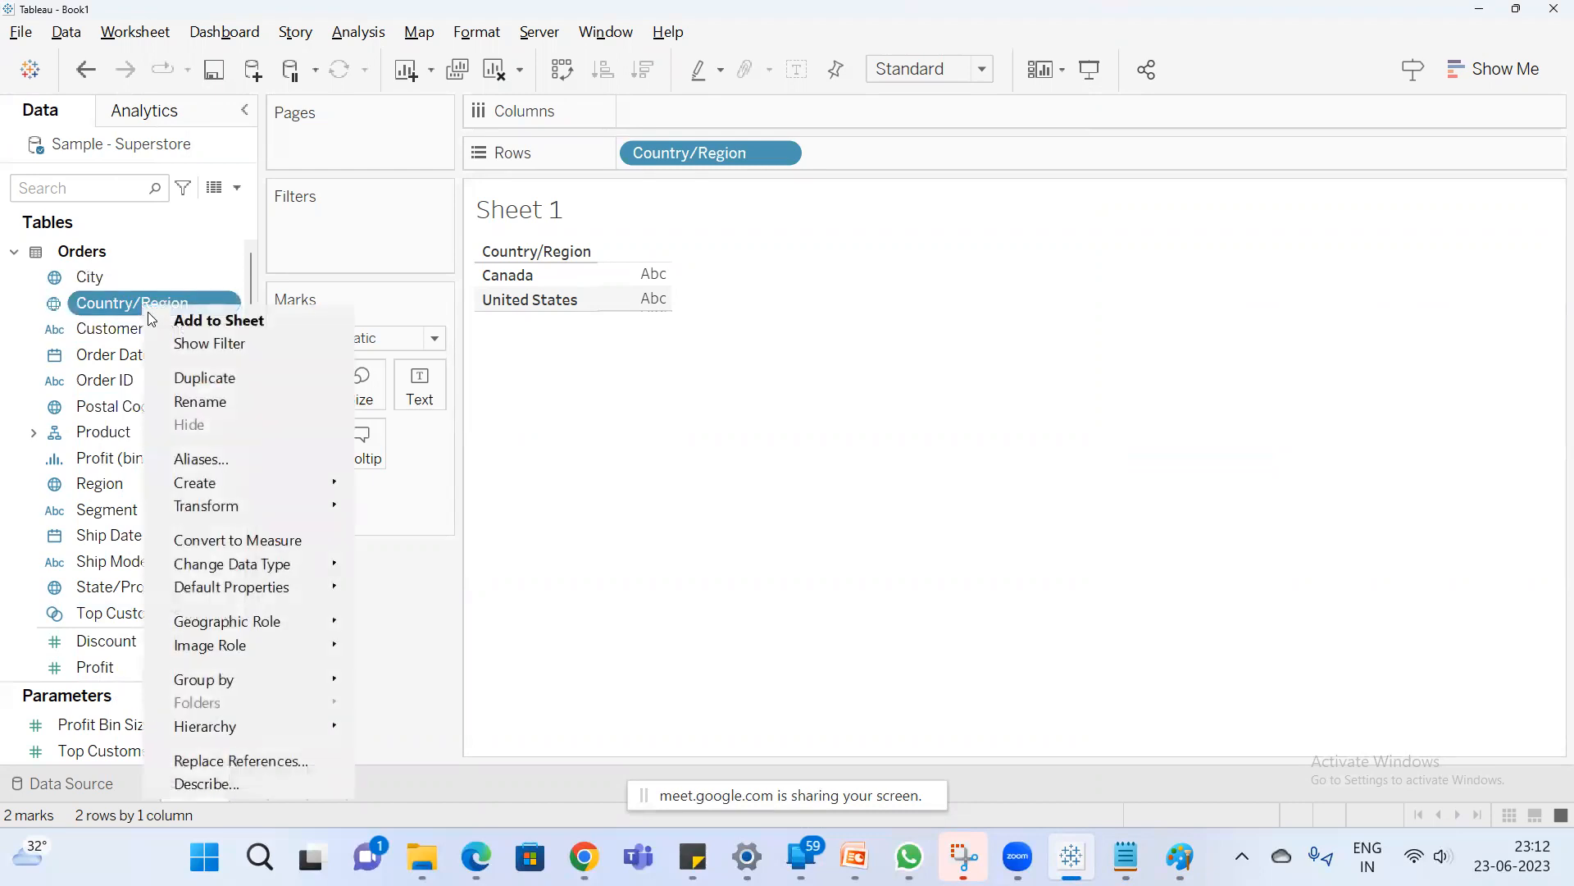
pyautogui.moveTo(209, 484)
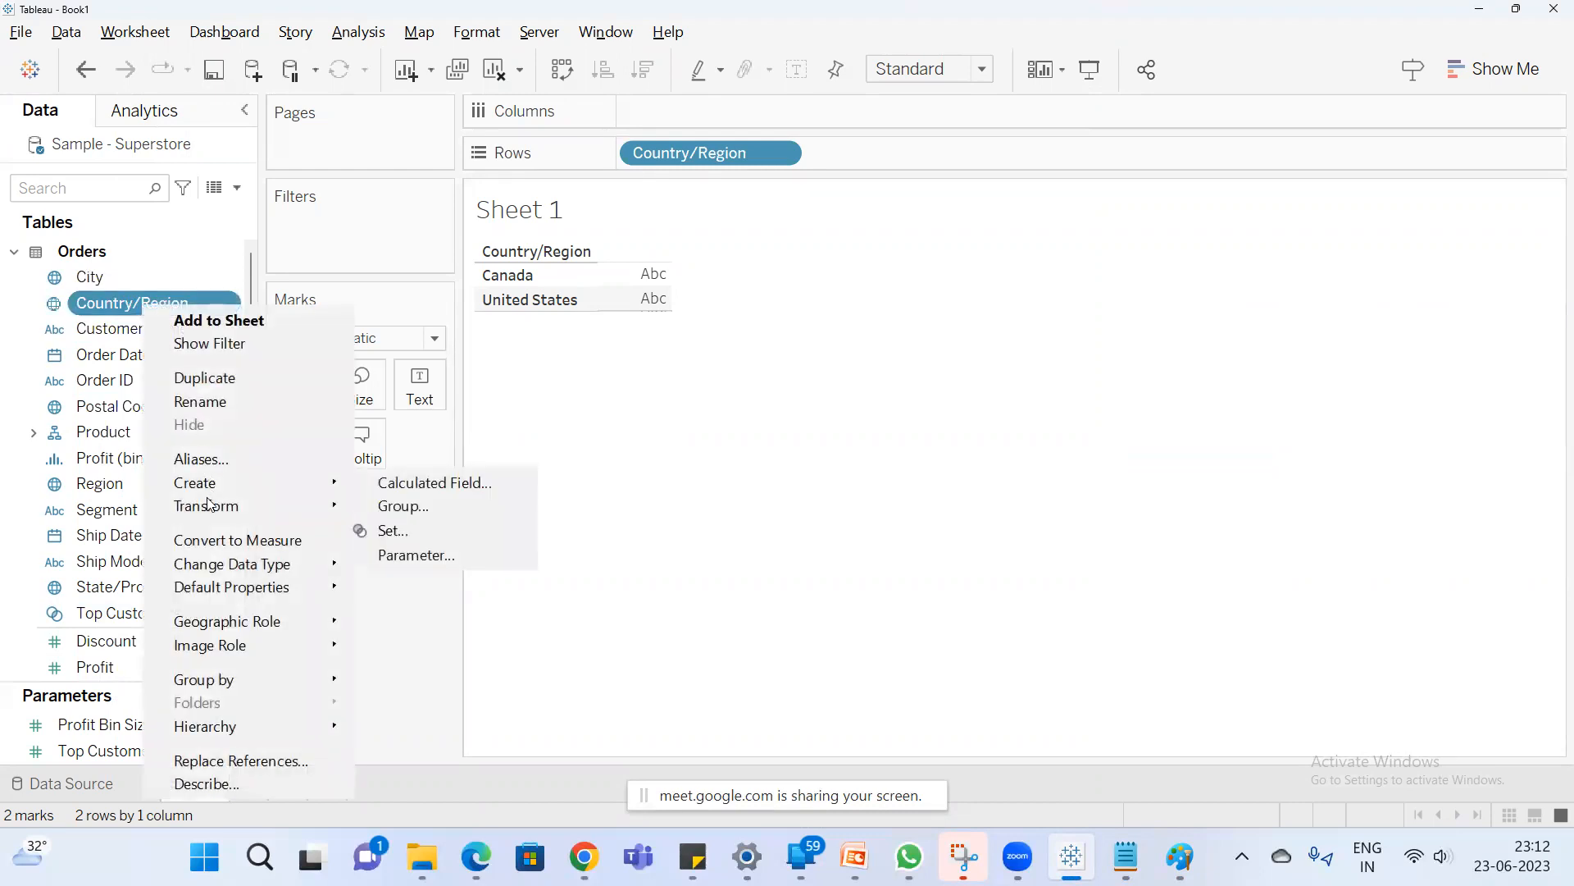
pyautogui.moveTo(231, 735)
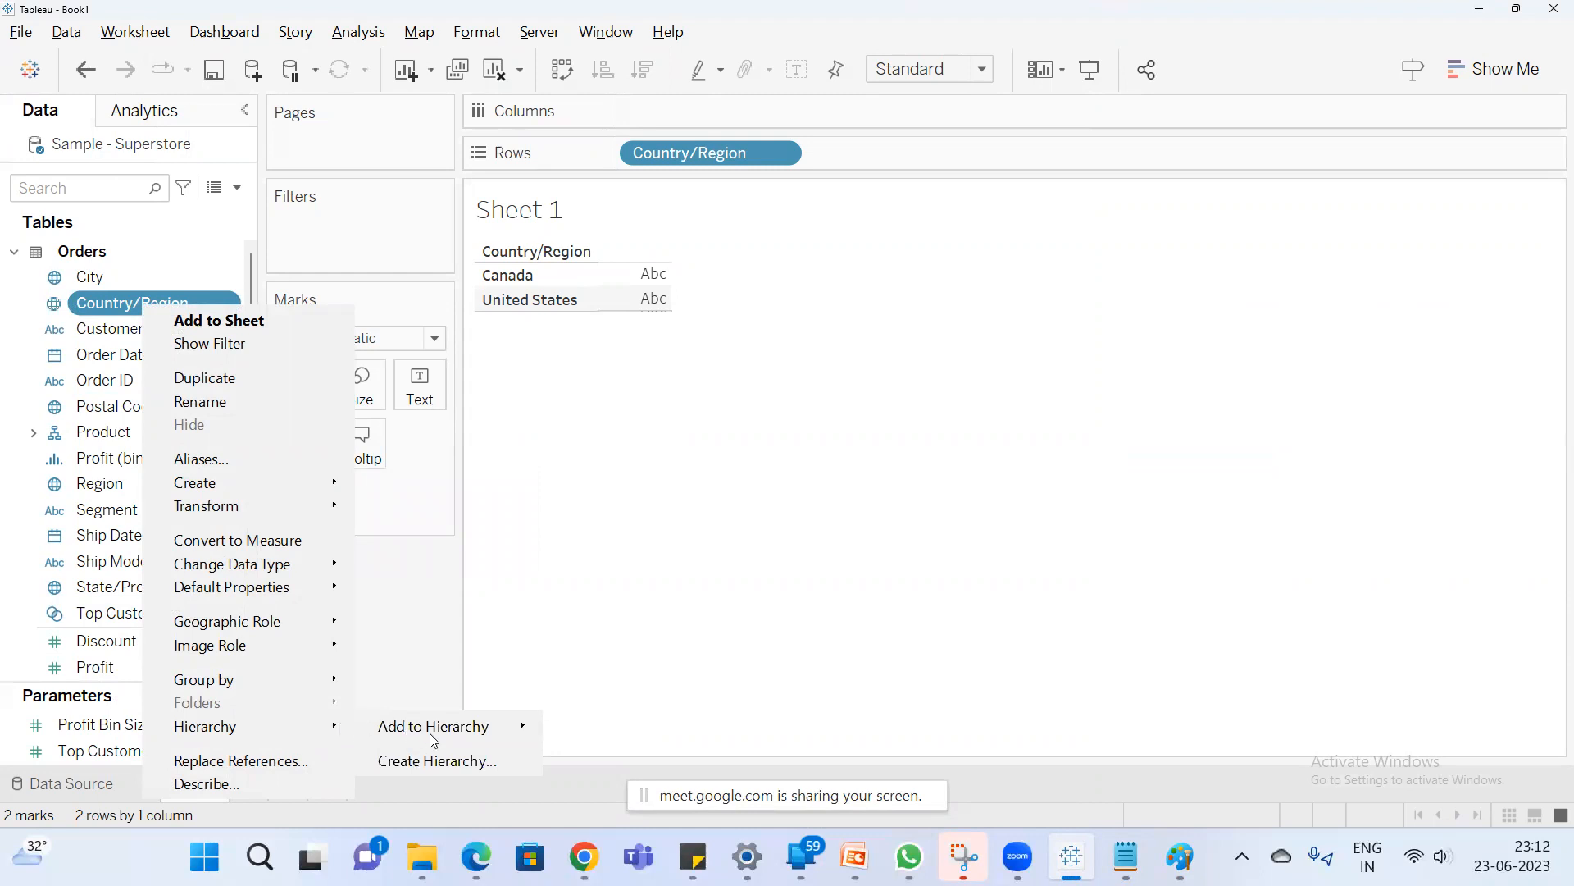
pyautogui.moveTo(434, 727)
pyautogui.click(427, 763)
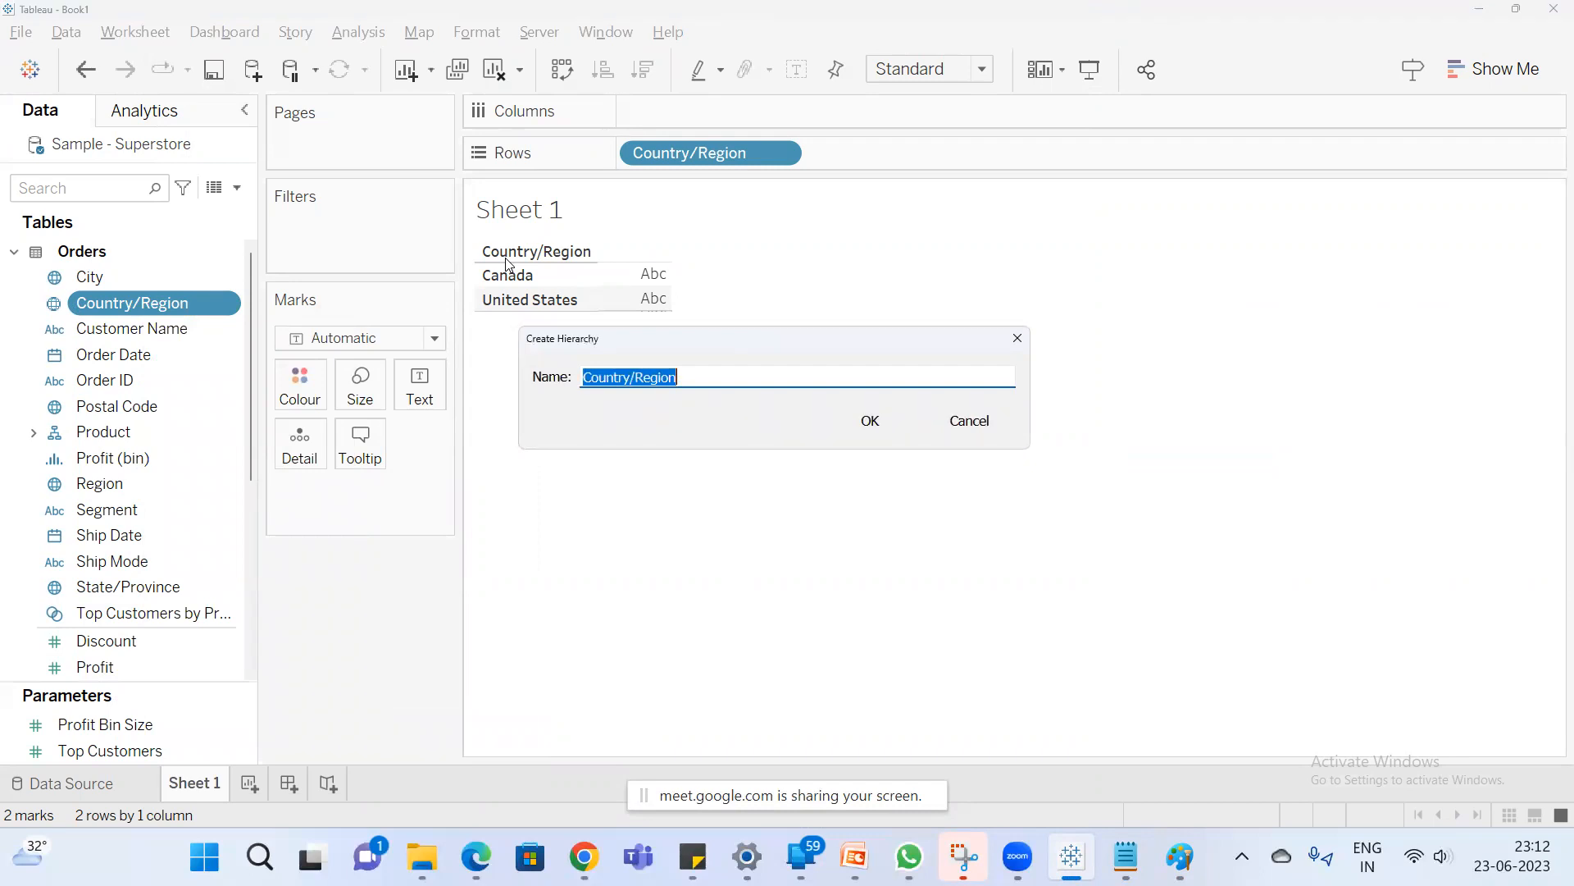
pyautogui.write('Location')
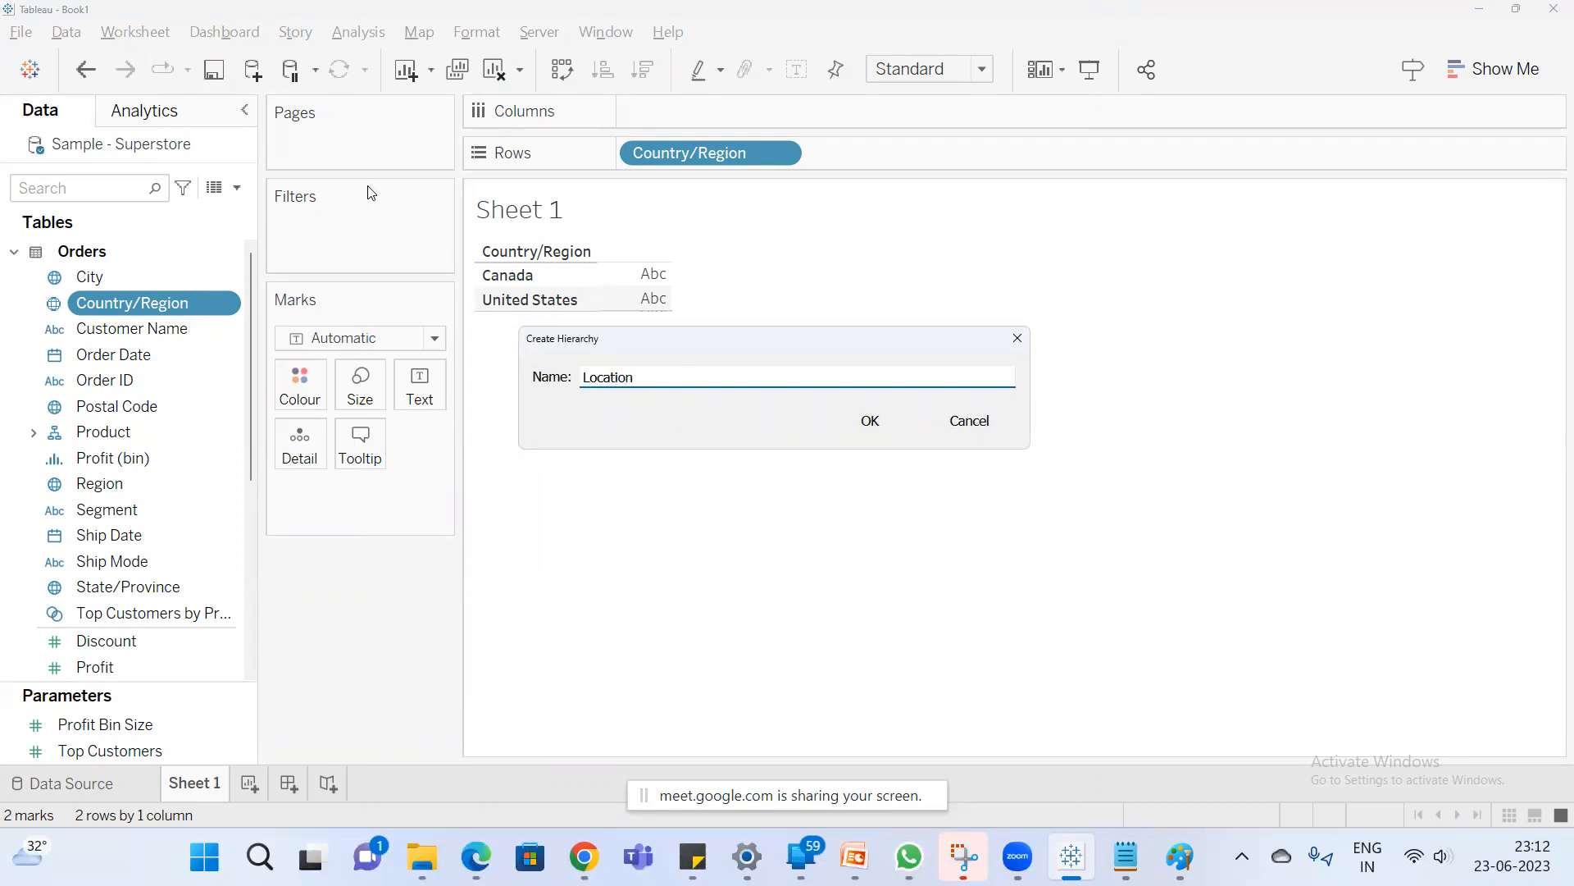
pyautogui.click(872, 427)
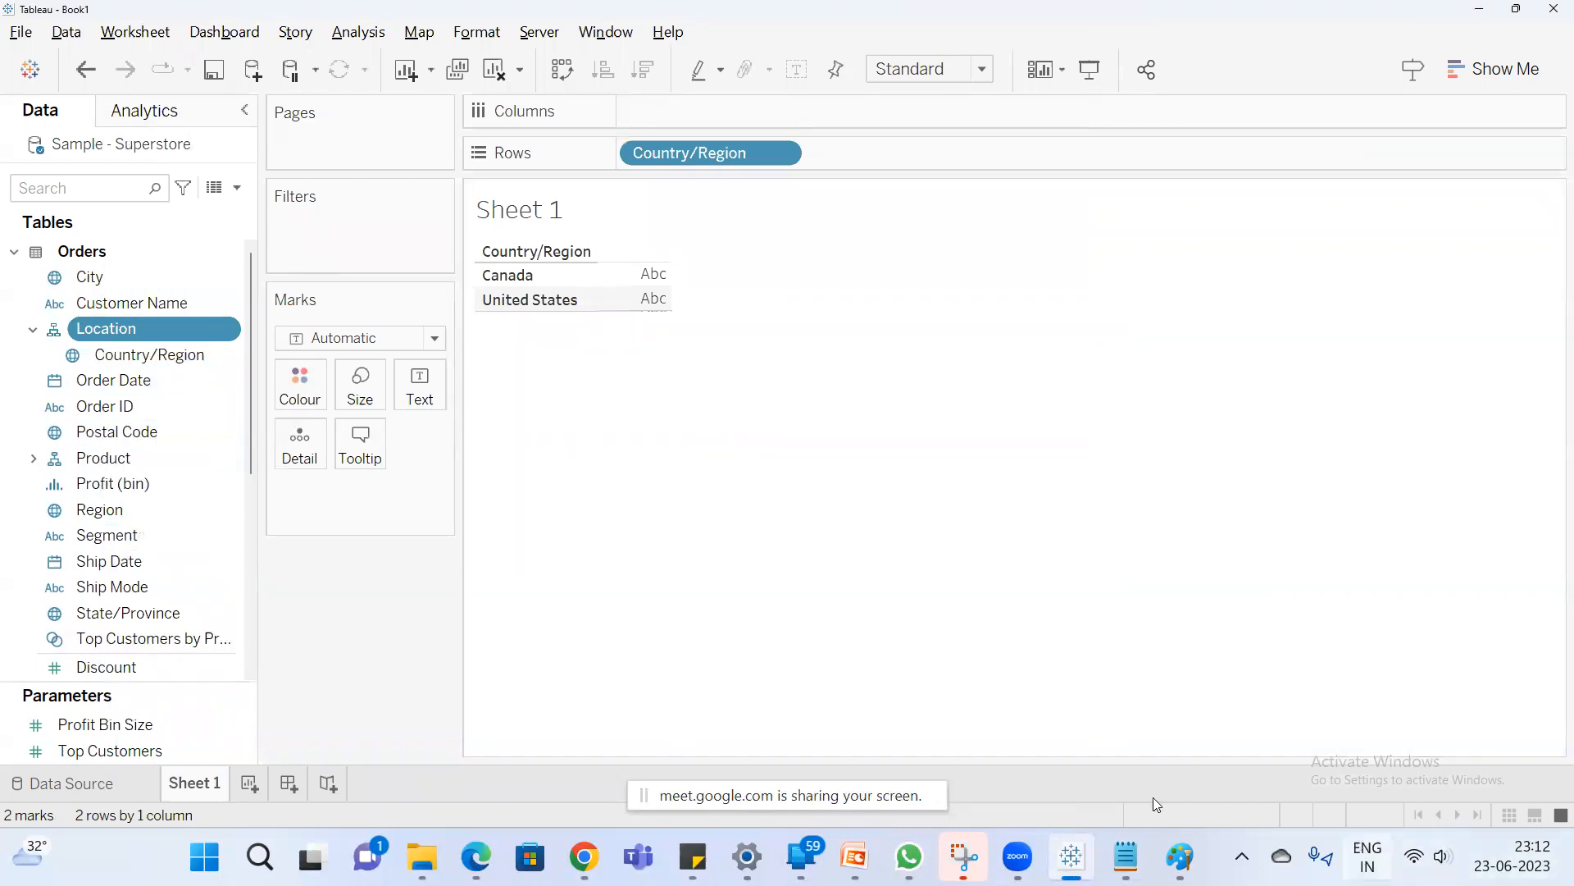
# Switch to Paint, draw one rectangle above two others right of the existing tree, and connect them with pencil lines.
pyautogui.click(1181, 857)
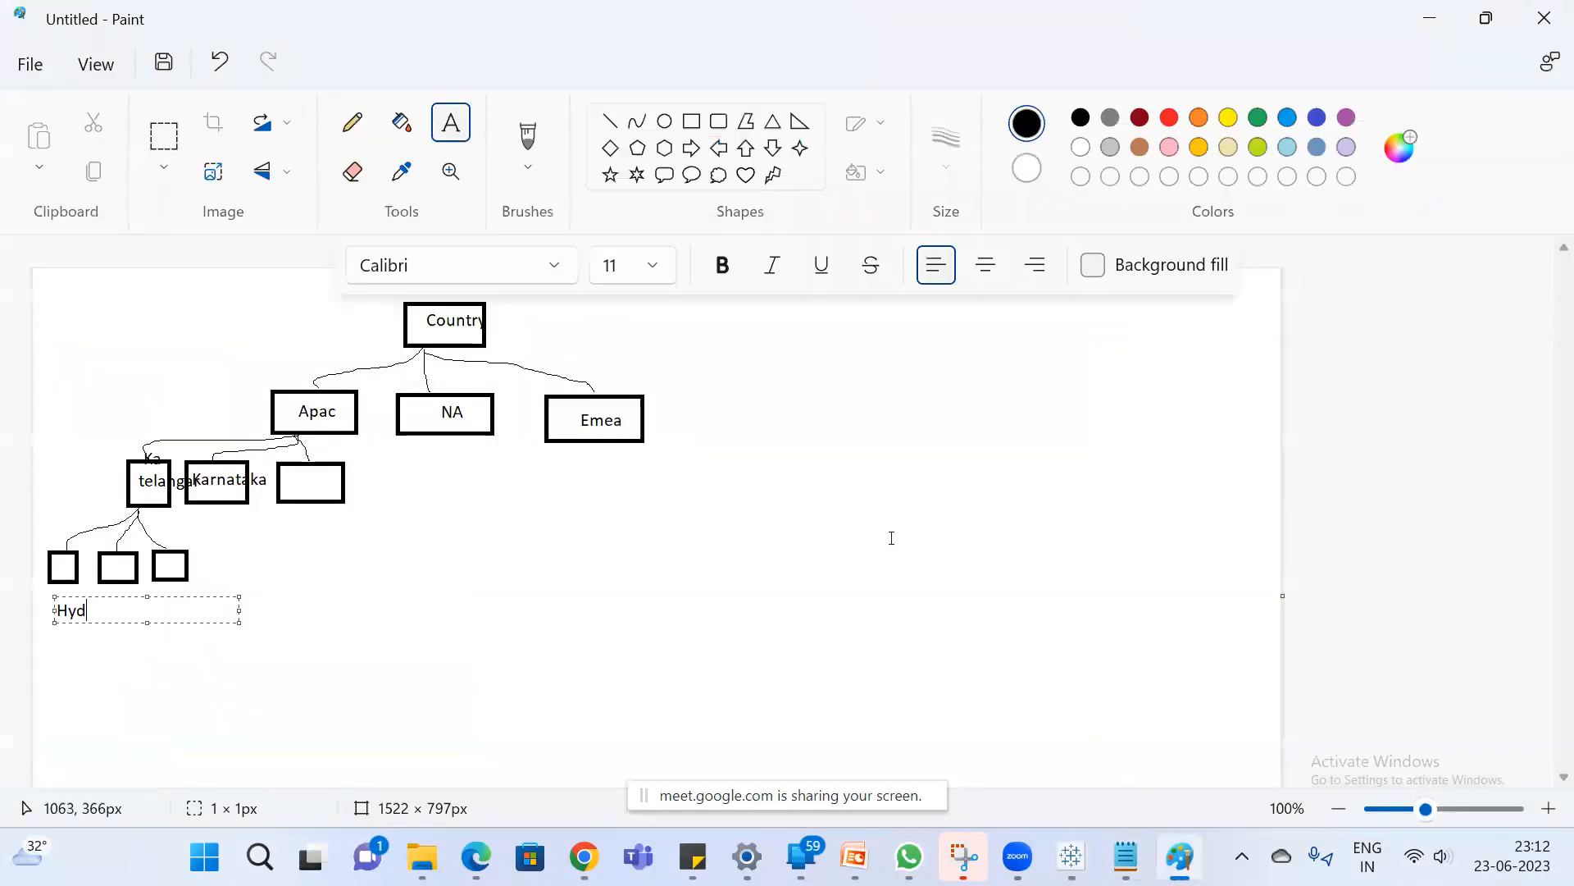
pyautogui.click(691, 121)
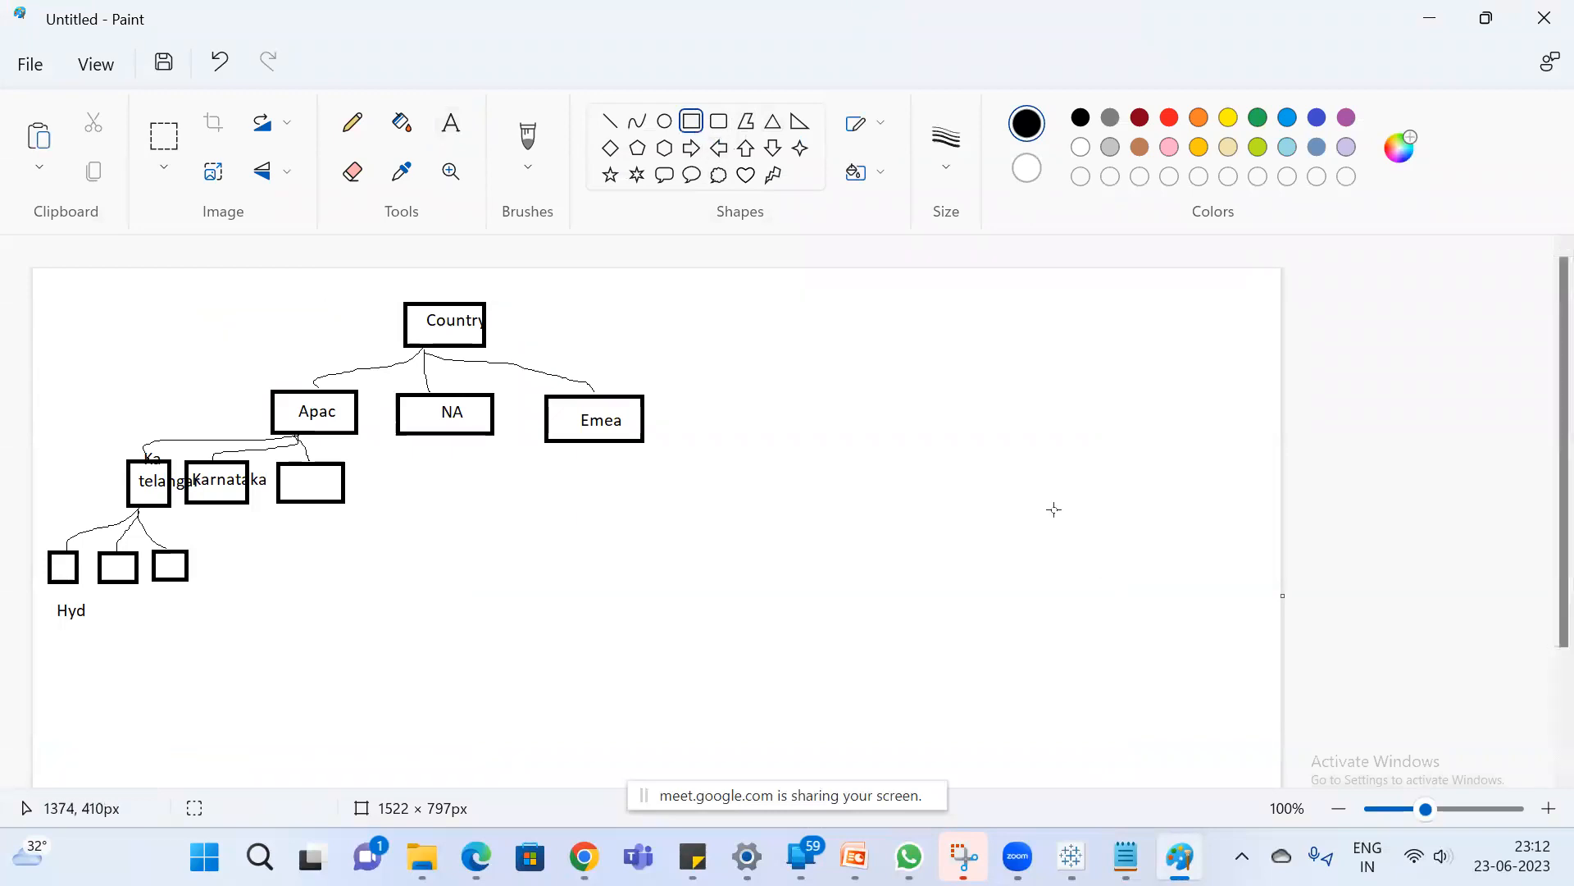
pyautogui.moveTo(920, 313); pyautogui.dragTo(1013, 369)
pyautogui.moveTo(827, 418); pyautogui.dragTo(916, 478)
pyautogui.moveTo(1016, 414); pyautogui.dragTo(1107, 474)
pyautogui.click(352, 122)
pyautogui.moveTo(953, 366); pyautogui.dragTo(871, 415)
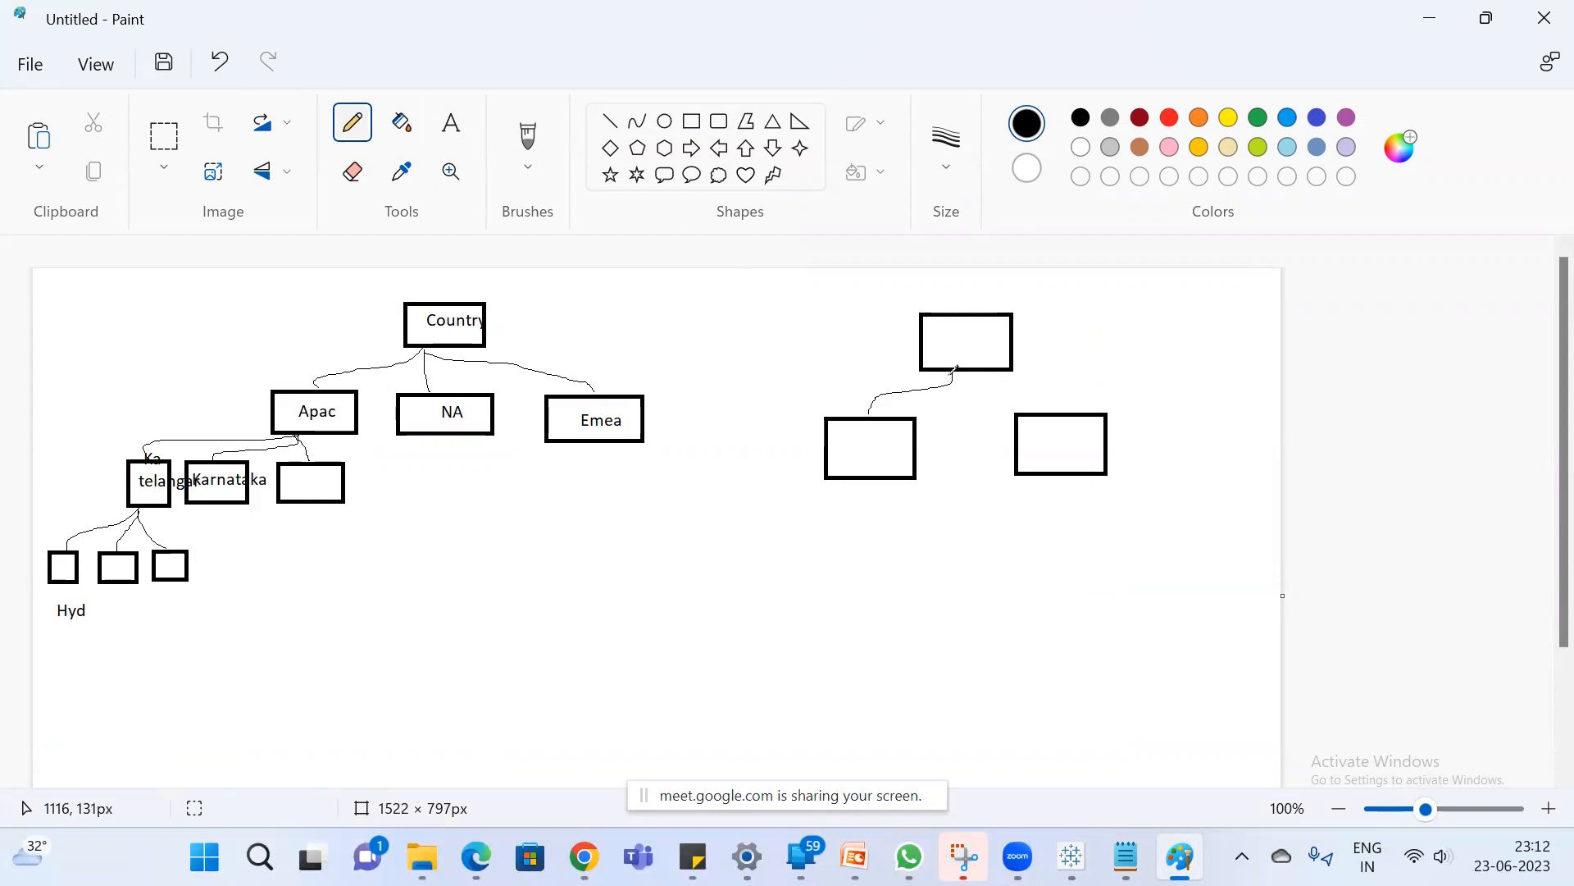
pyautogui.moveTo(953, 373); pyautogui.dragTo(1039, 410)
# Capture the Location hierarchy with its Country/Region field in Tableau as a rectangular snip using Snipping Tool.
pyautogui.hotkey('alt', 'Tab')
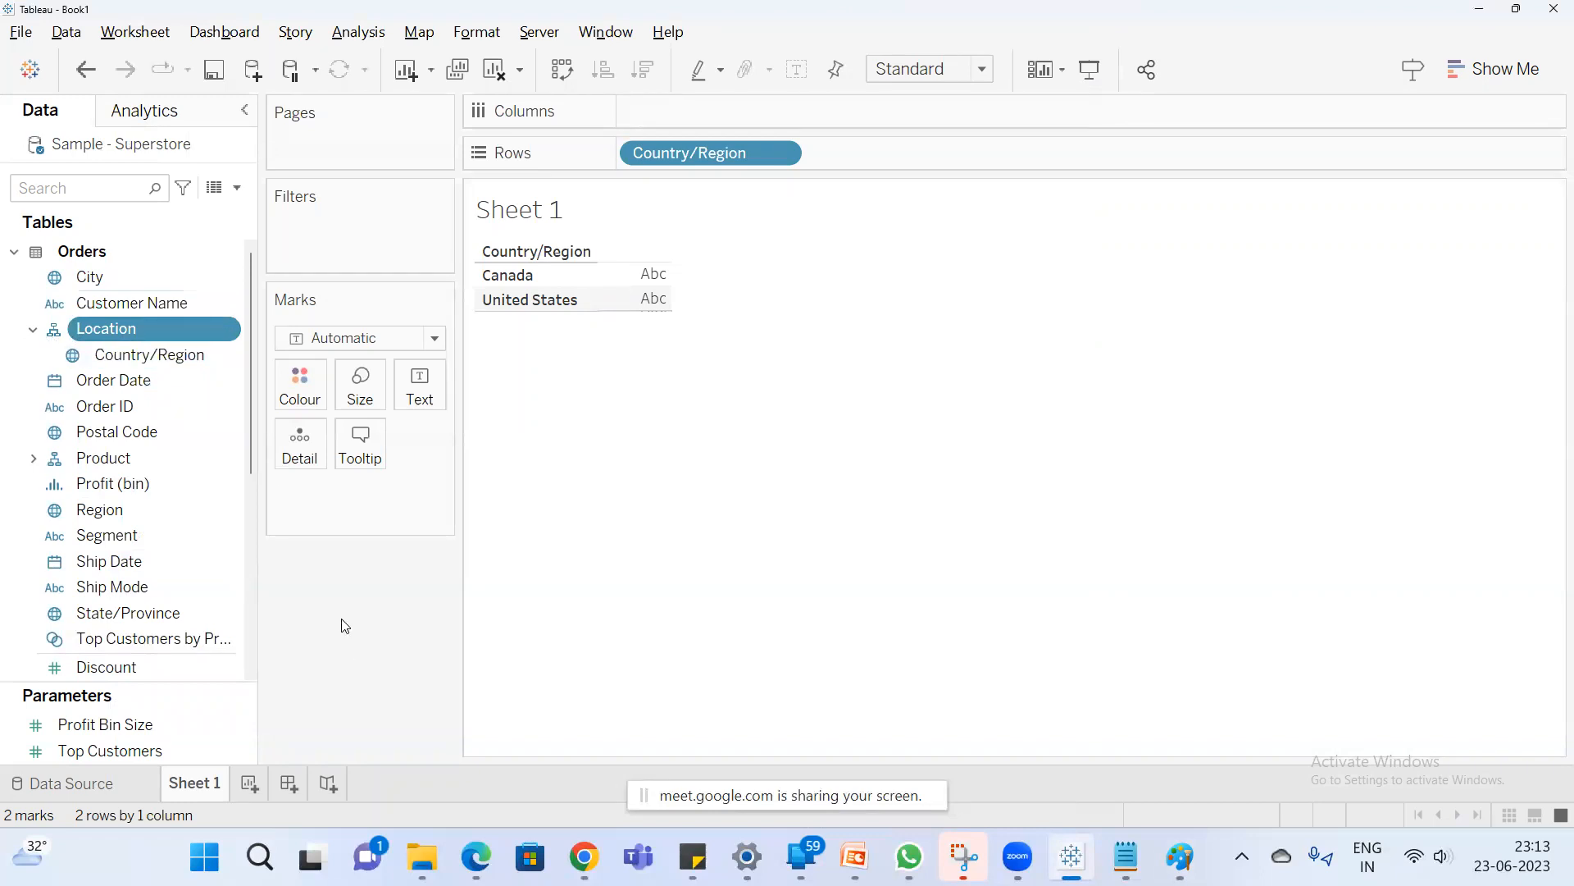
pyautogui.press('super')
pyautogui.write('snip')
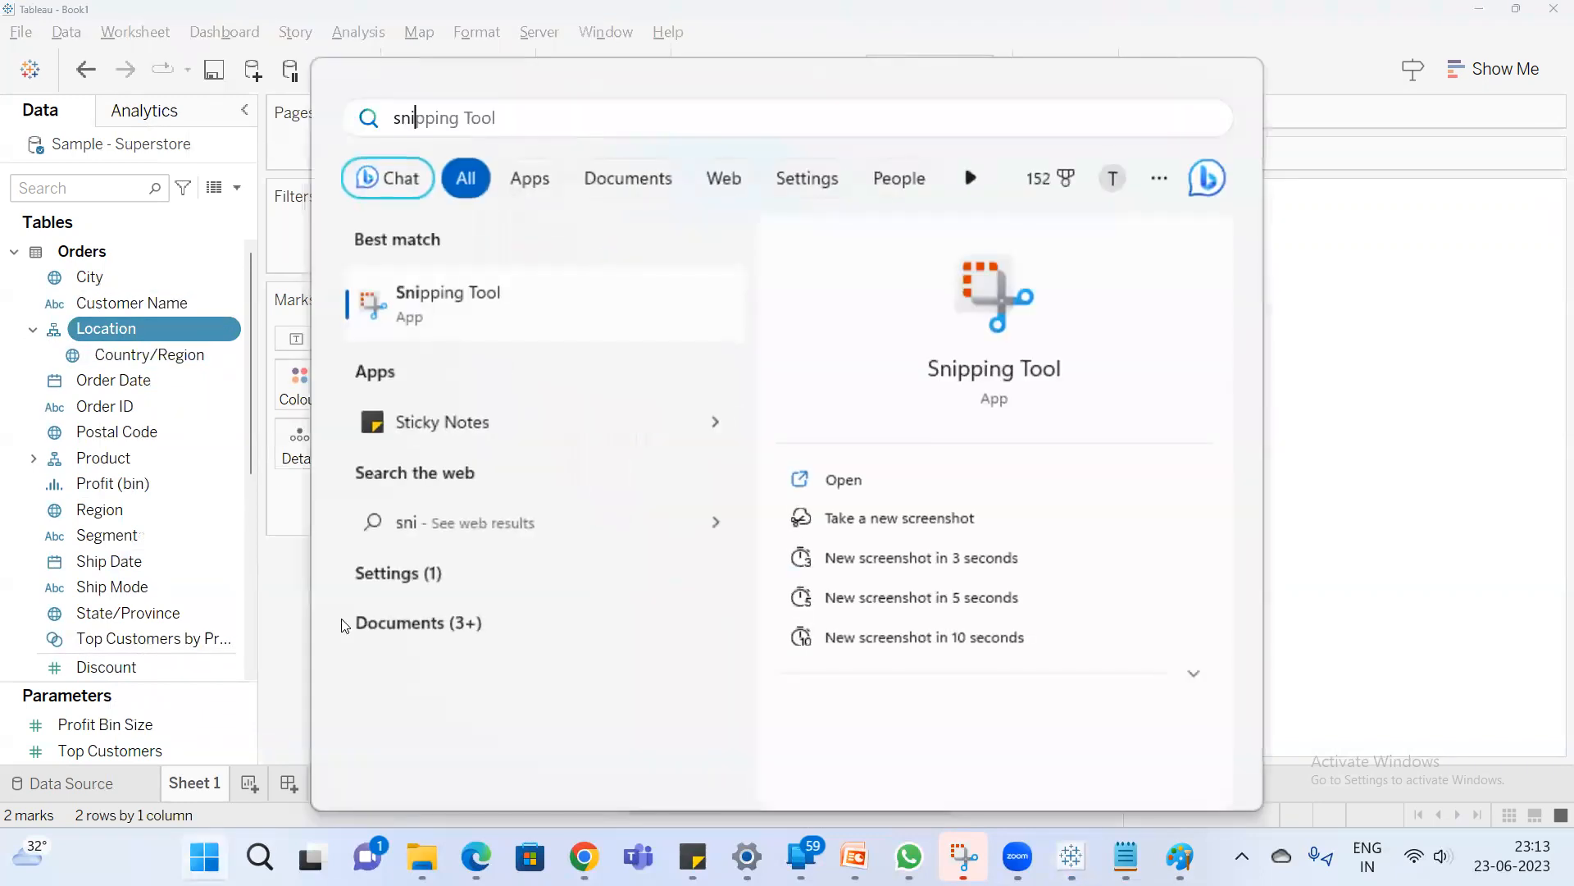
pyautogui.press('Return')
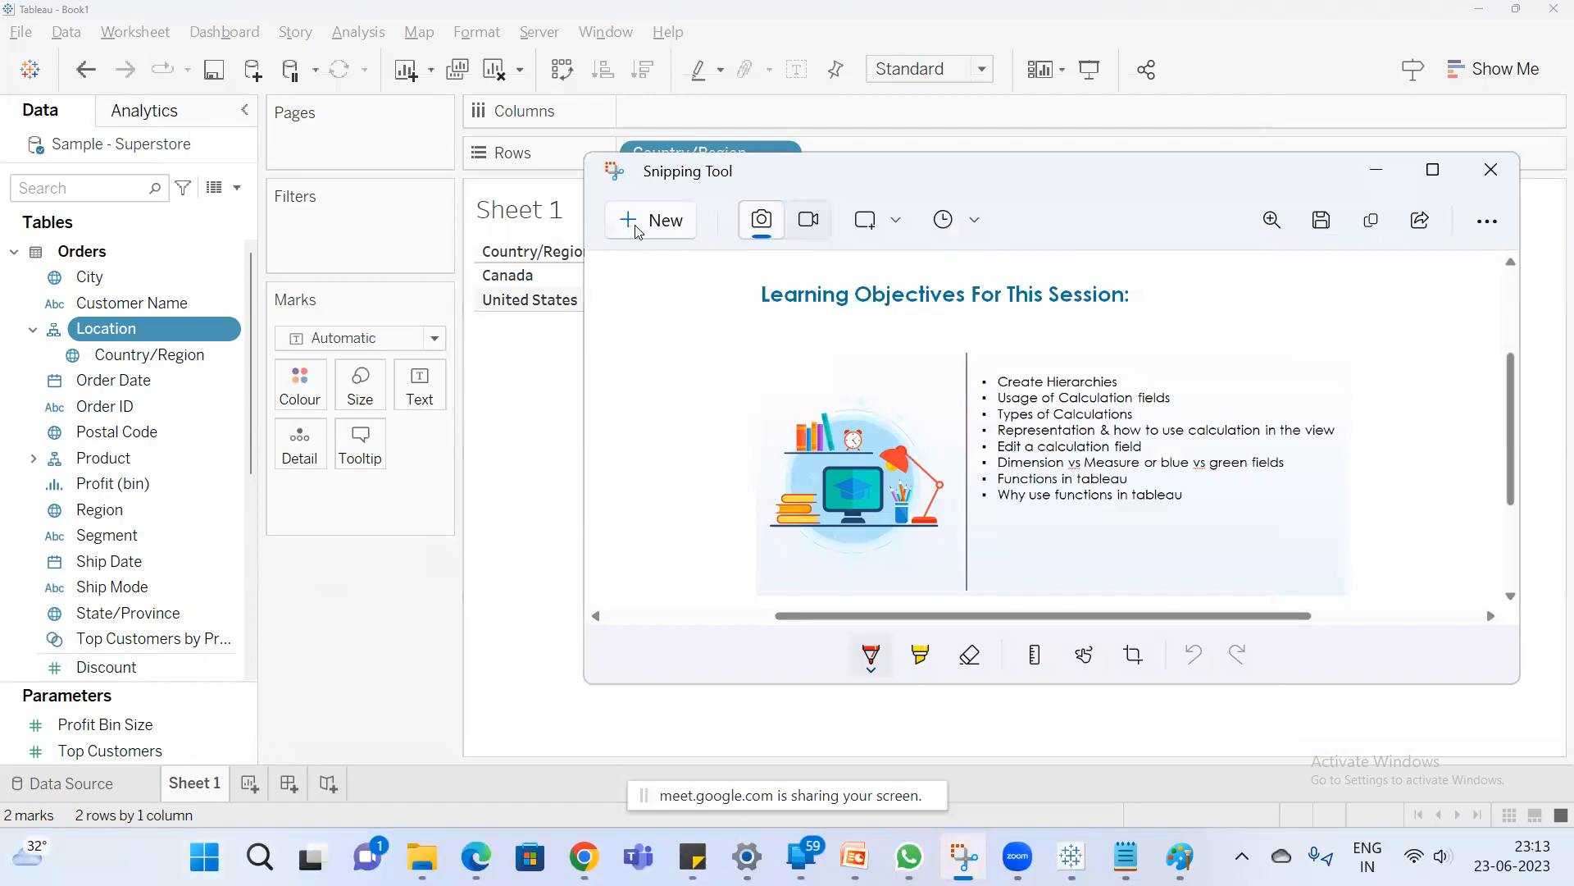
pyautogui.click(648, 220)
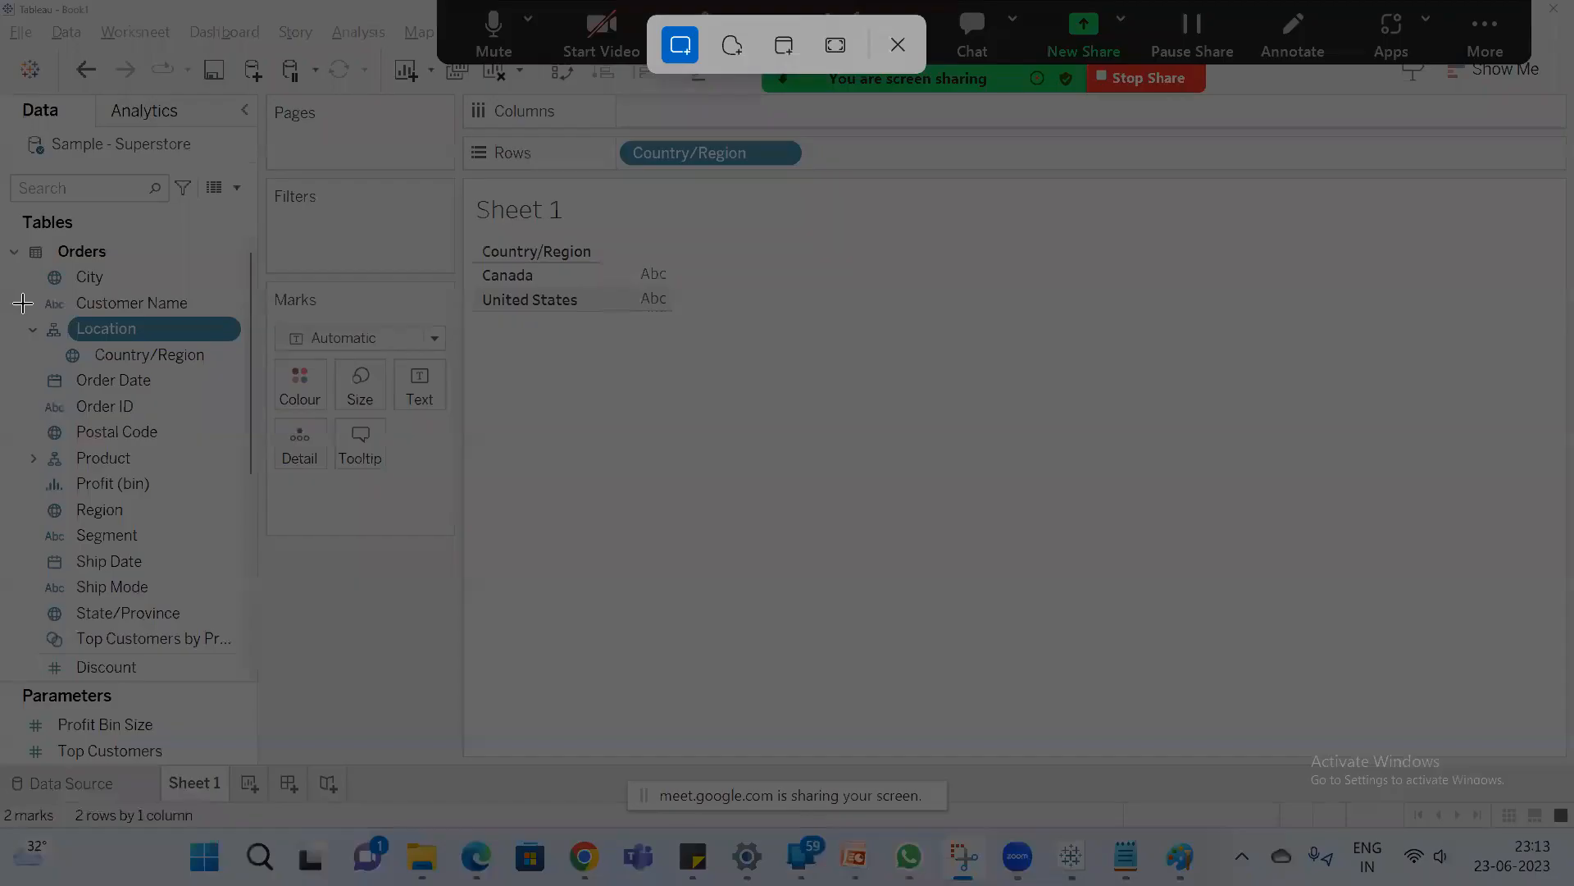
pyautogui.moveTo(5, 300); pyautogui.dragTo(261, 384)
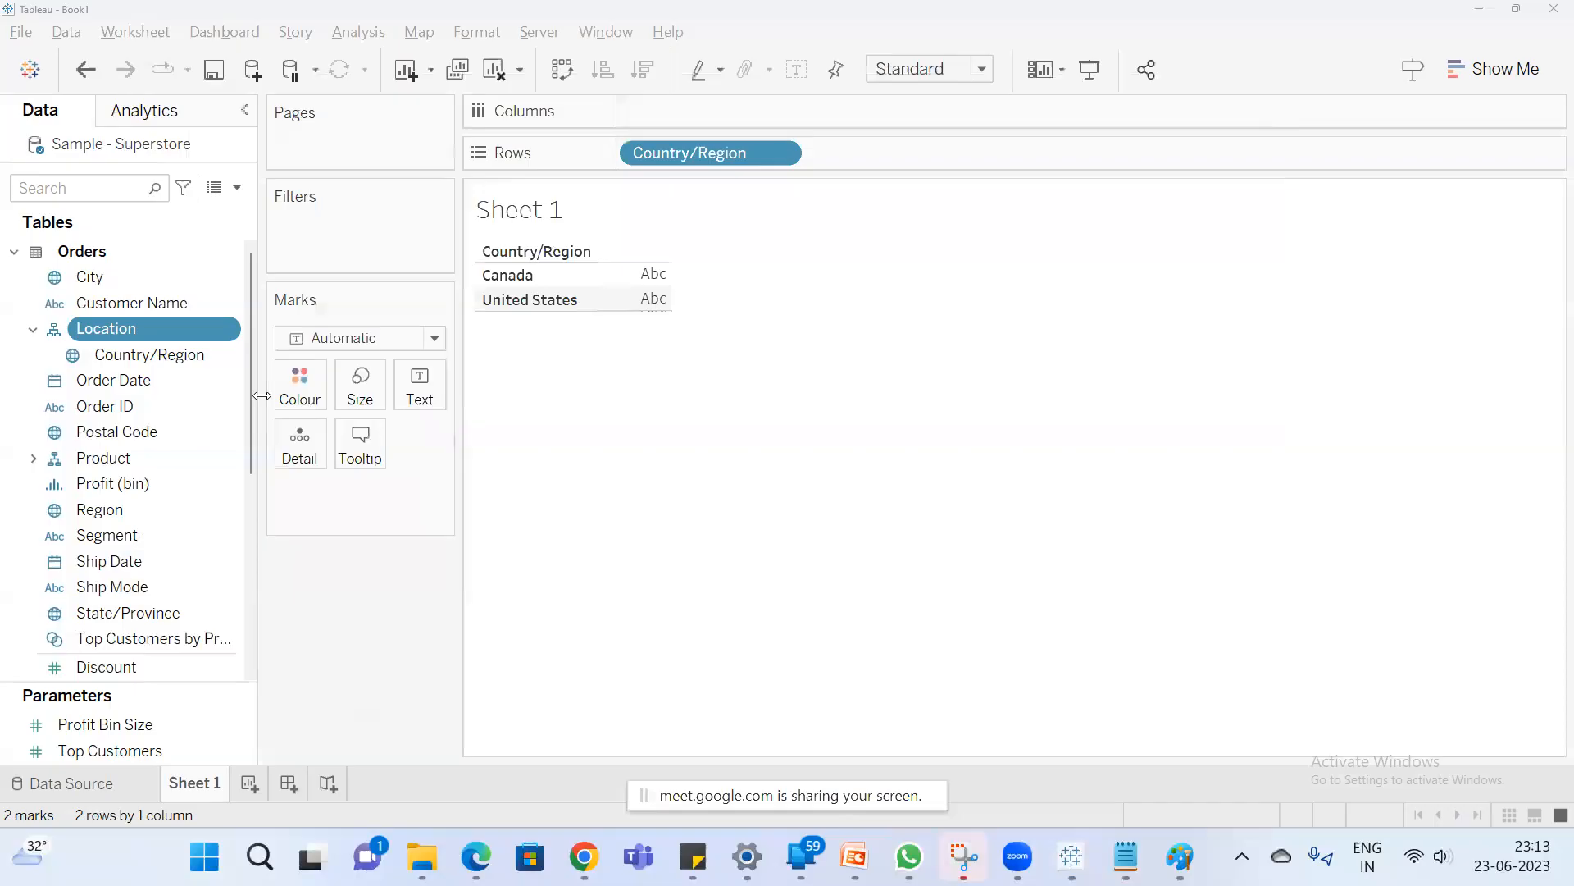
# Open a new Paint window, paste the Location hierarchy snip, and outline its hierarchy icon with a small black rectangle.
pyautogui.press('super')
pyautogui.write('pain')
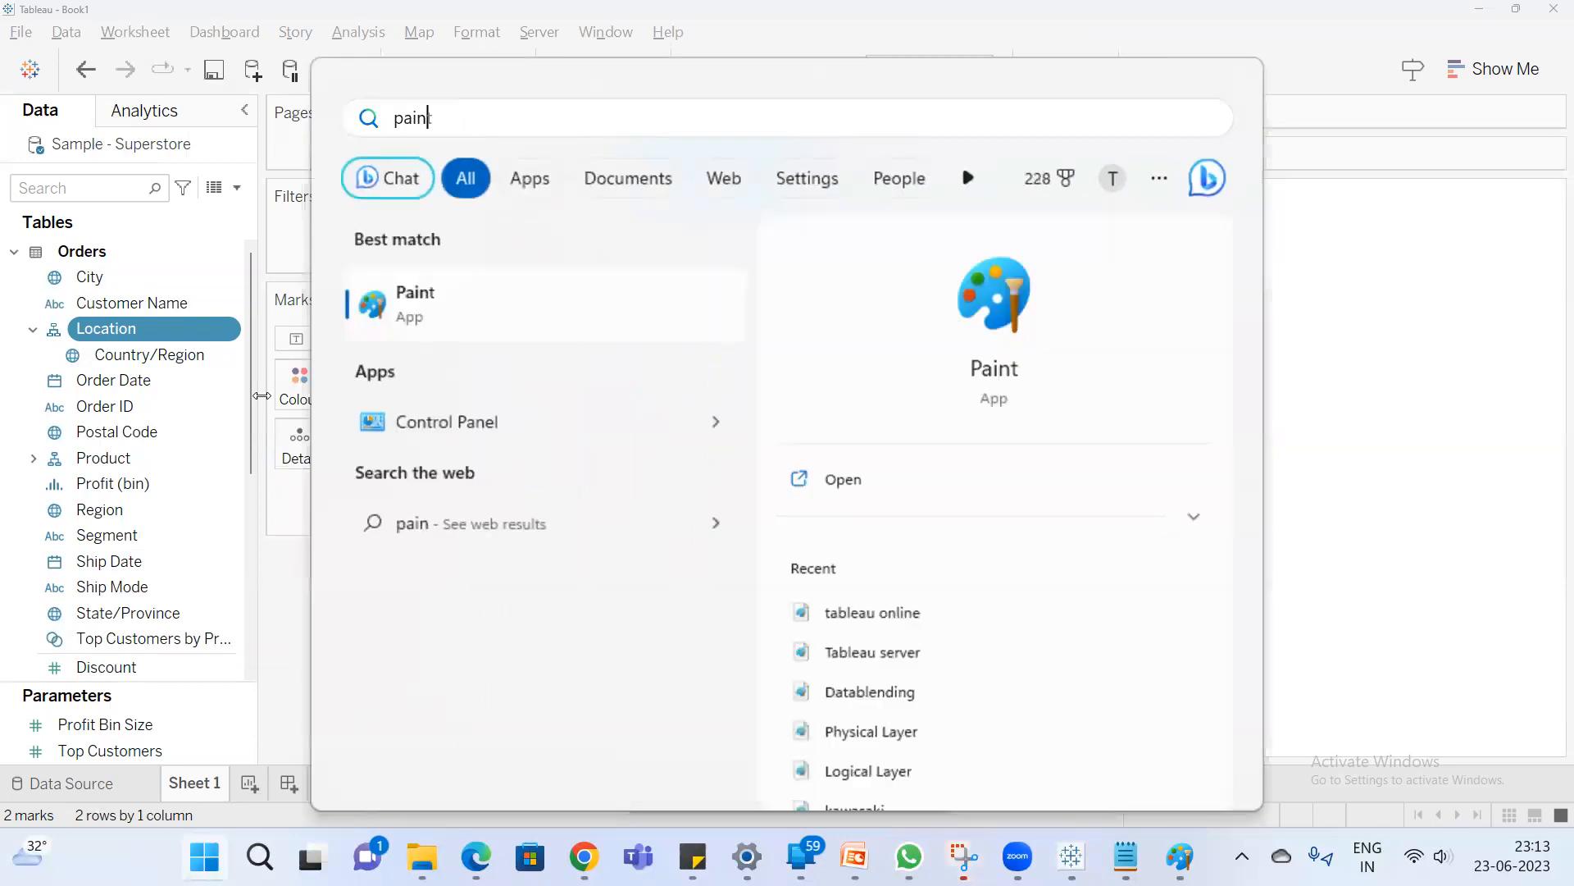
pyautogui.press('Return')
pyautogui.hotkey('ctrl', 'v')
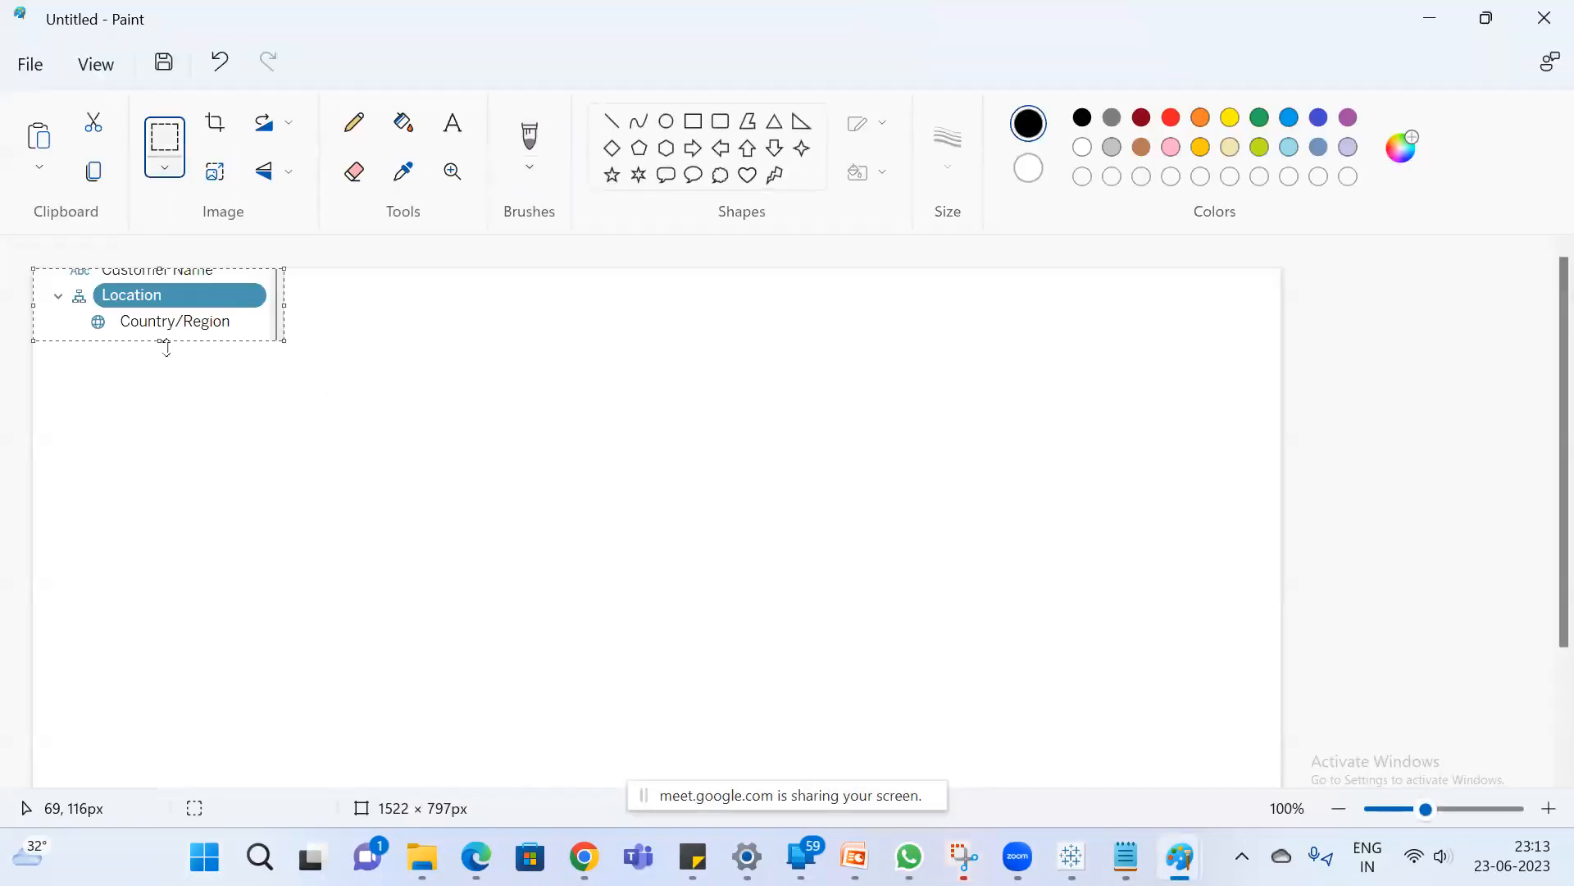
pyautogui.click(692, 122)
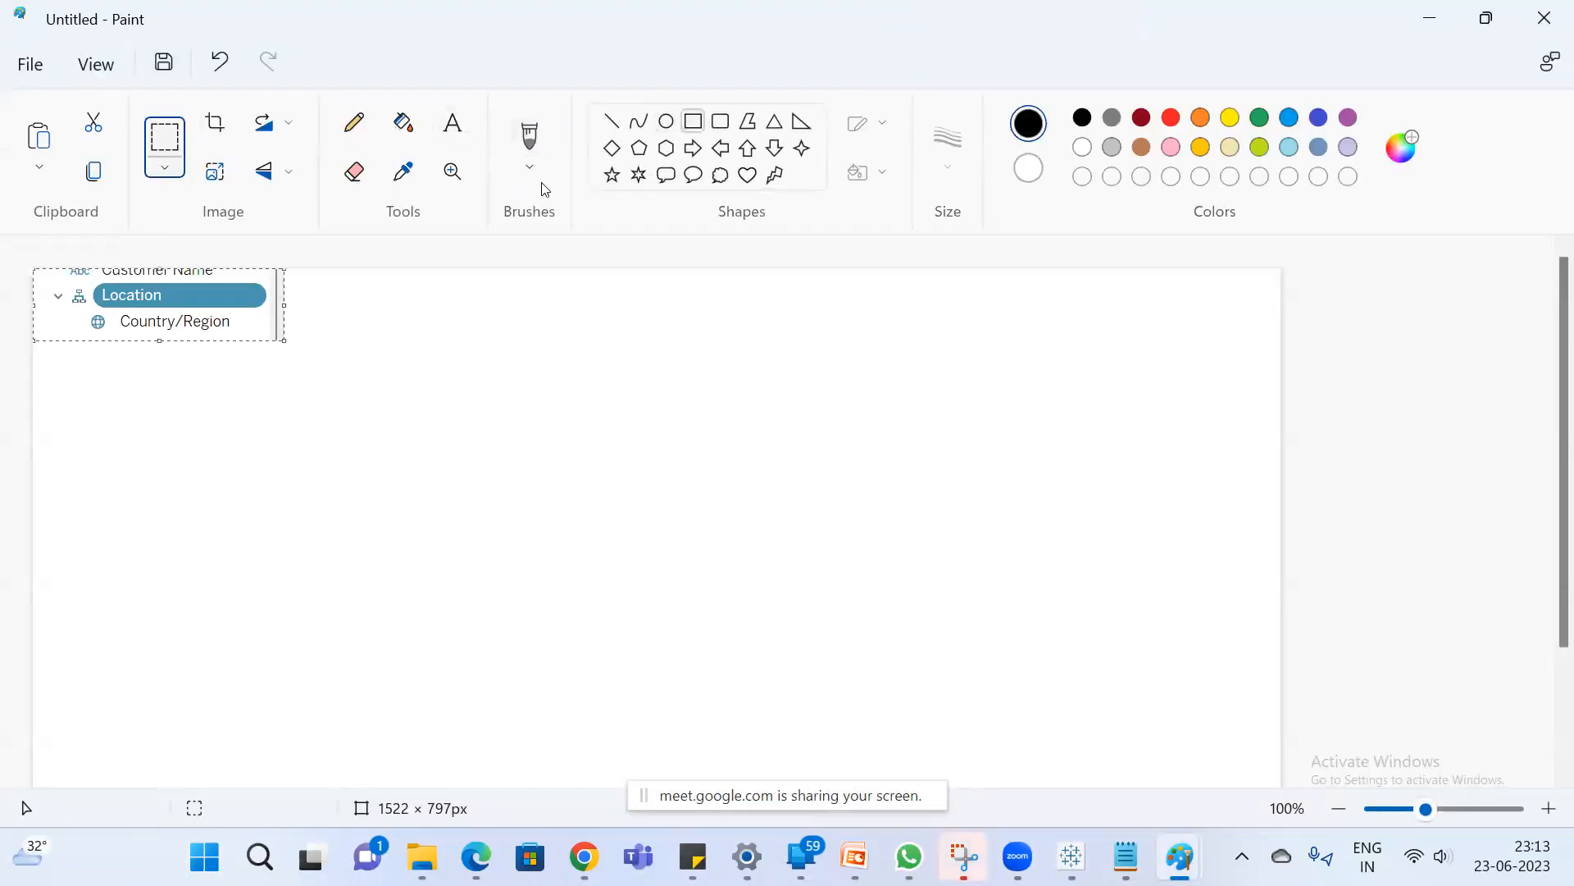
pyautogui.moveTo(59, 283); pyautogui.dragTo(95, 317)
pyautogui.click(206, 475)
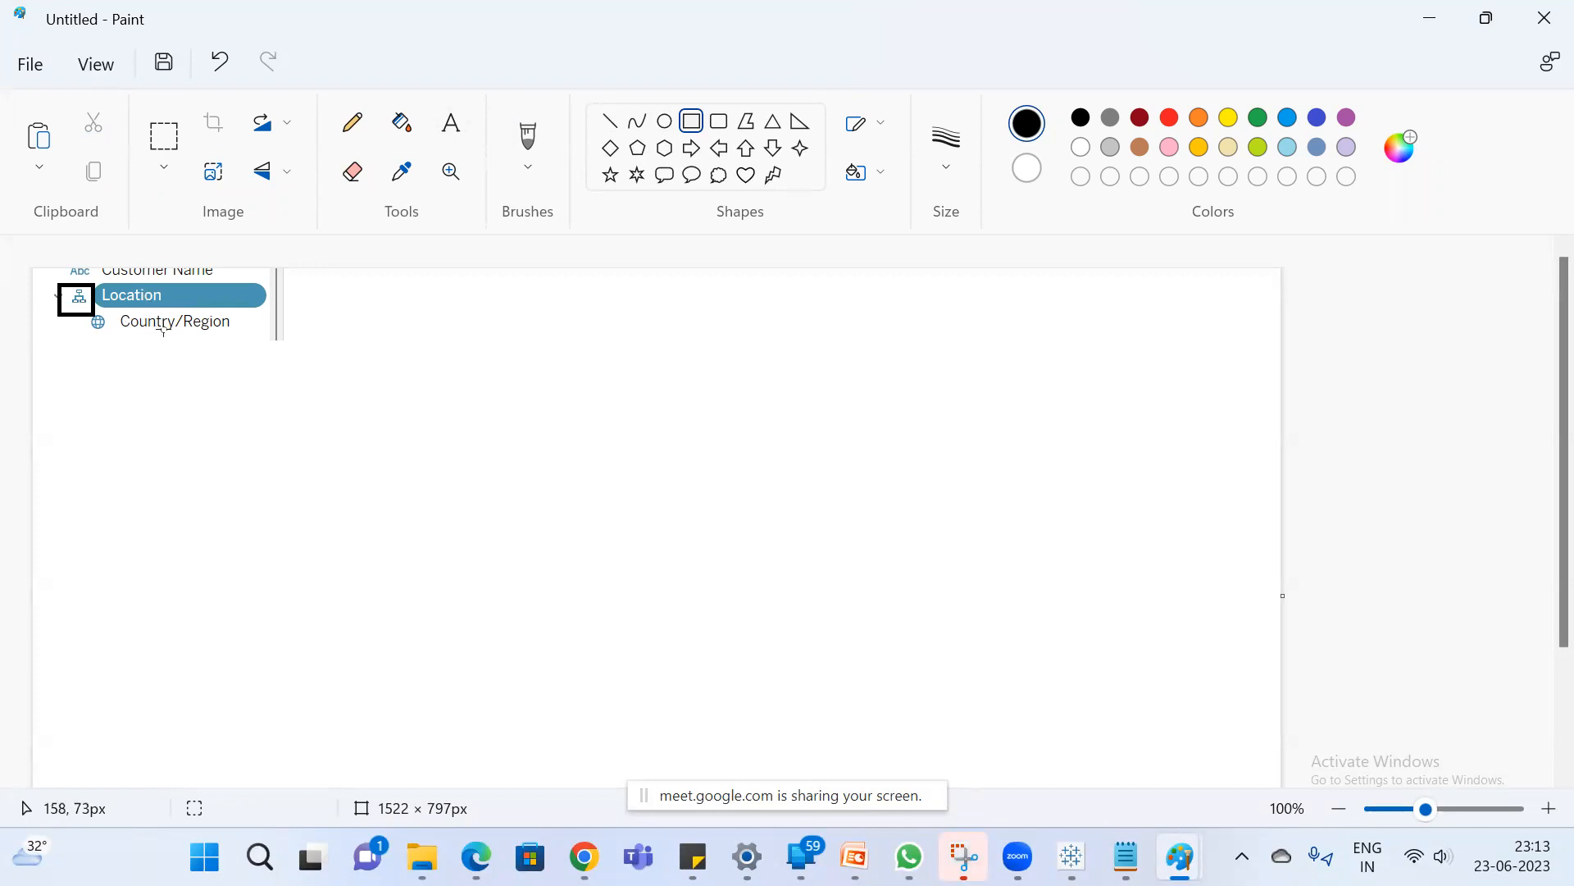
# Return to Tableau, search the data fields for "re", and add the Region field to the Location hierarchy.
pyautogui.hotkey('alt', 'Tab')
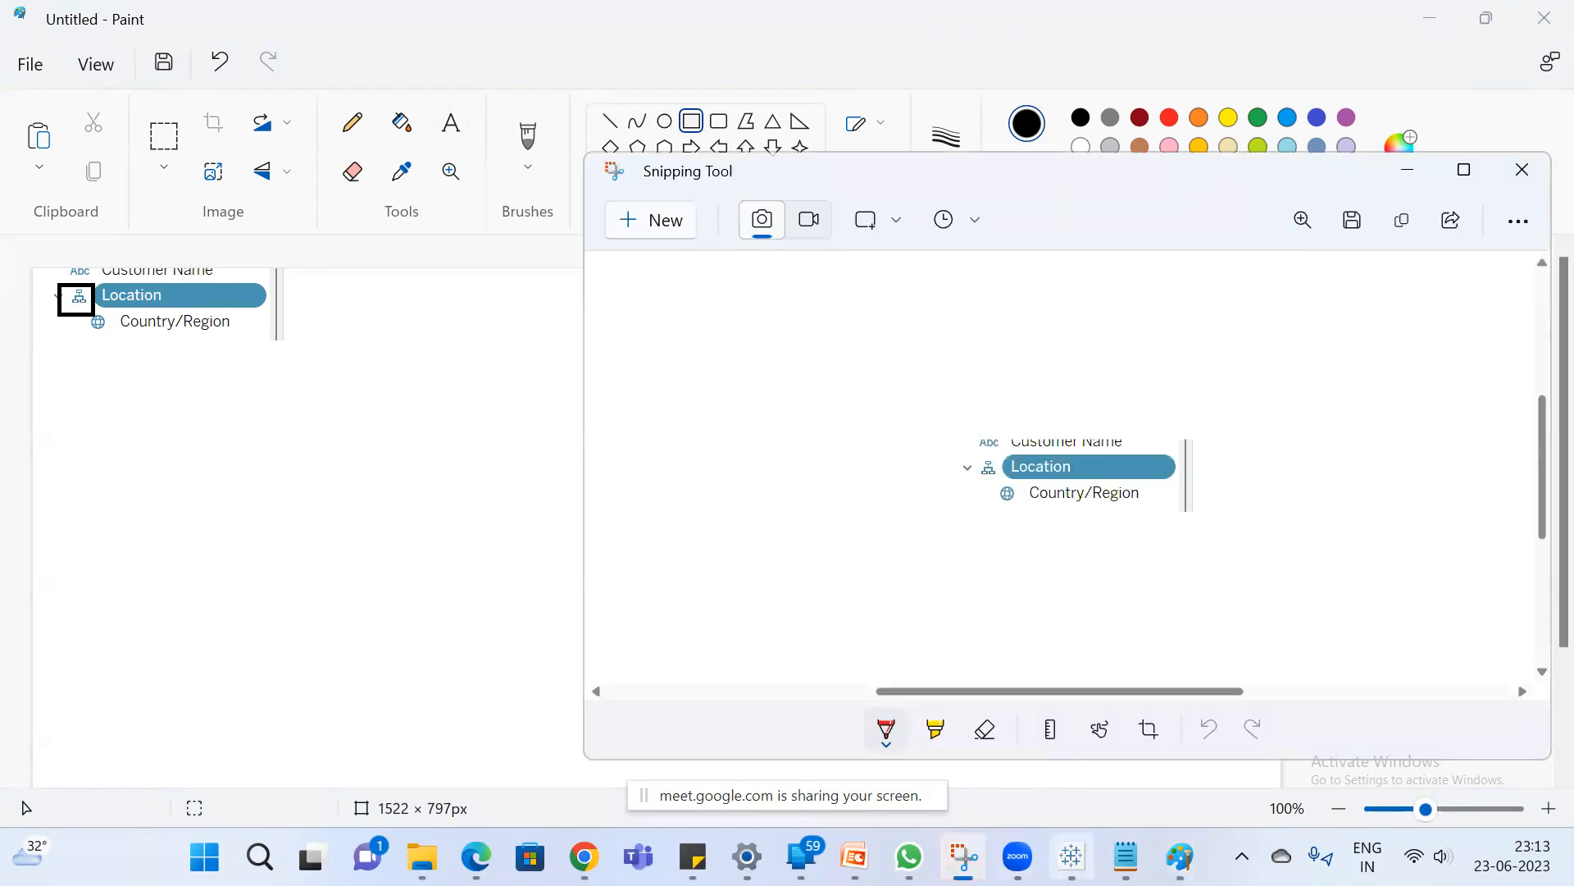
pyautogui.click(1072, 856)
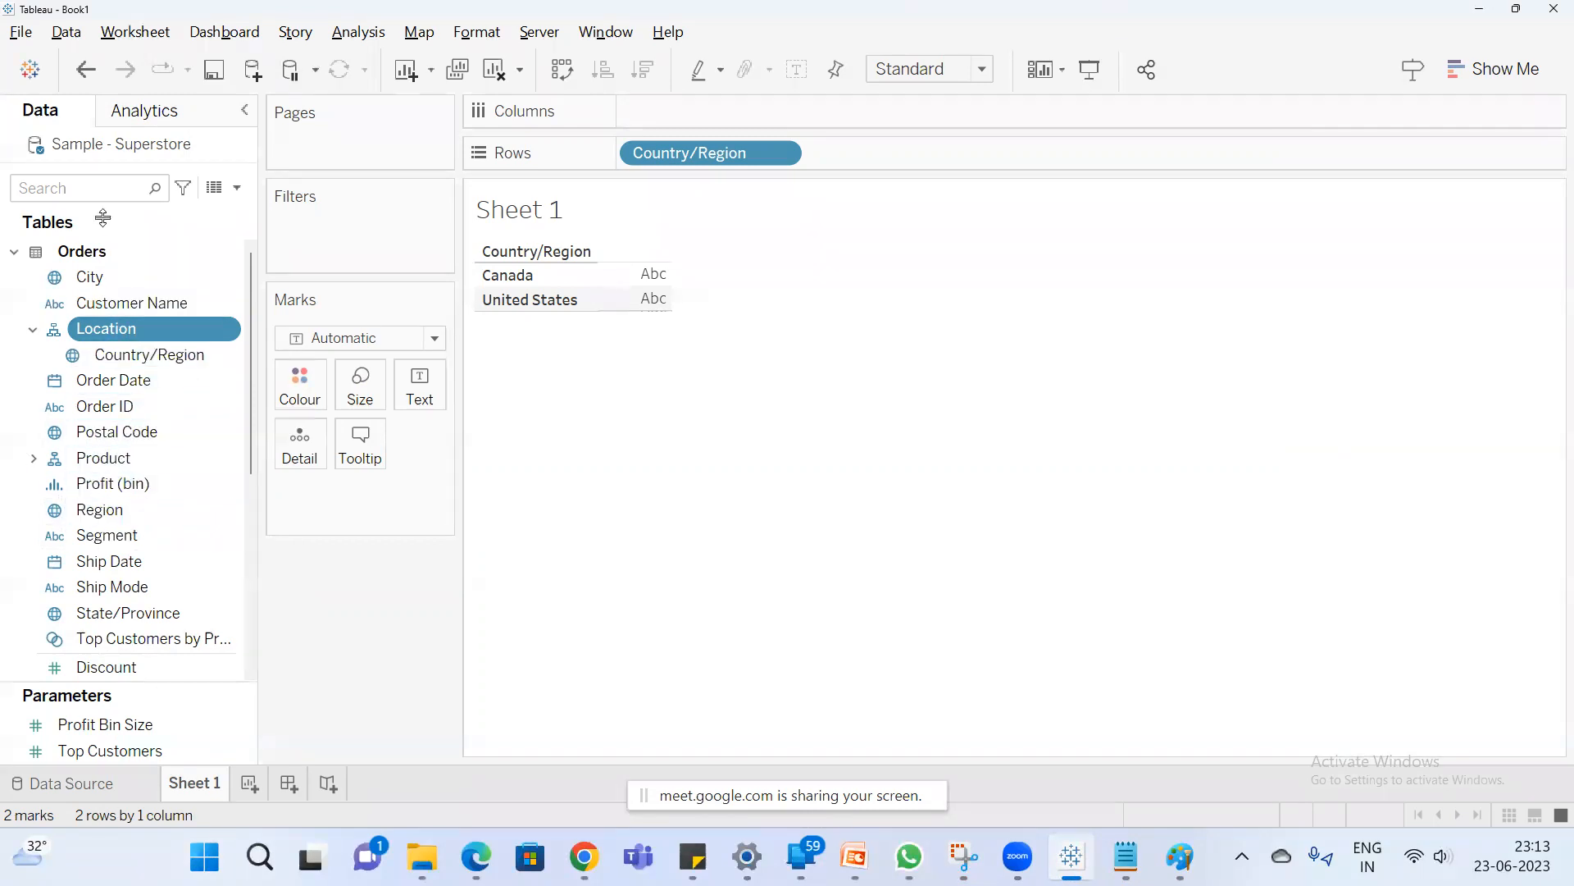
pyautogui.click(94, 190)
pyautogui.write('re')
pyautogui.click(136, 380)
pyautogui.rightClick(136, 382)
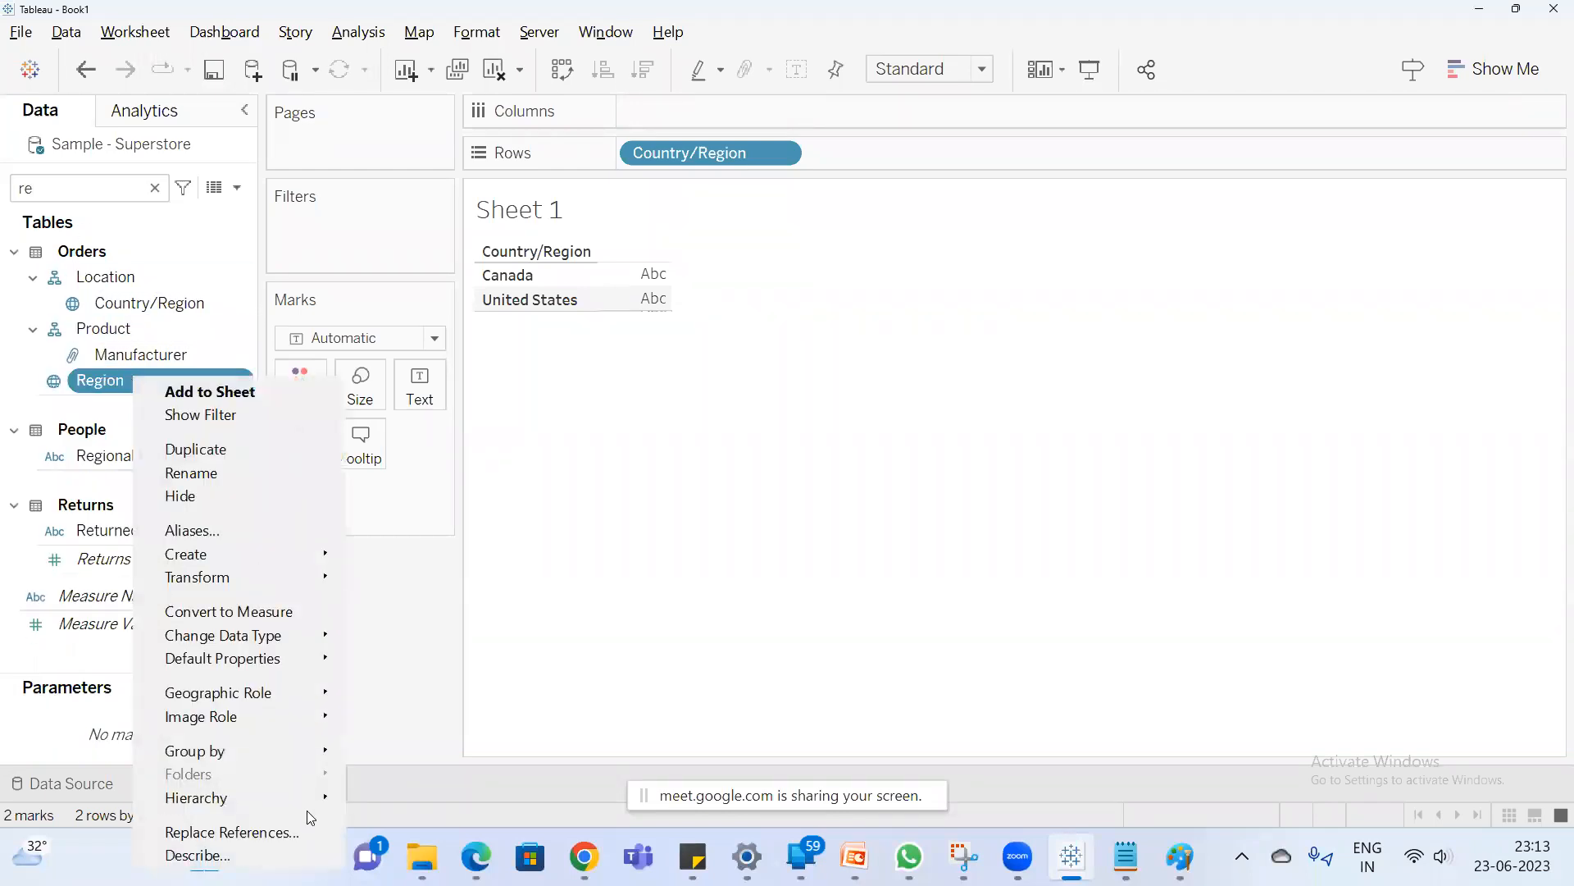
pyautogui.moveTo(304, 804)
pyautogui.moveTo(297, 810)
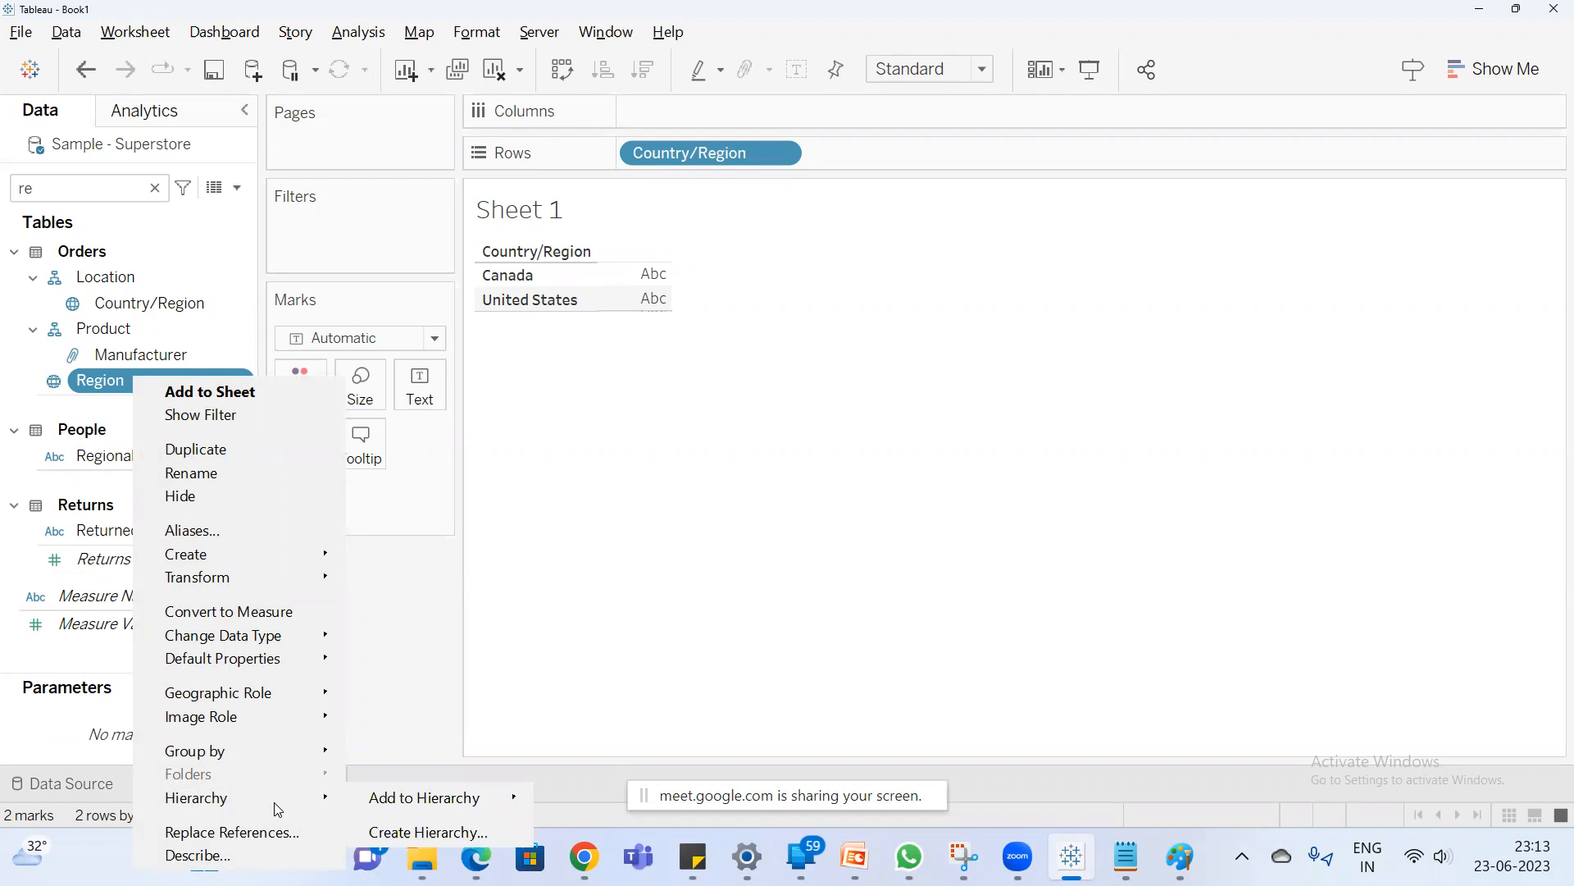
pyautogui.moveTo(465, 792)
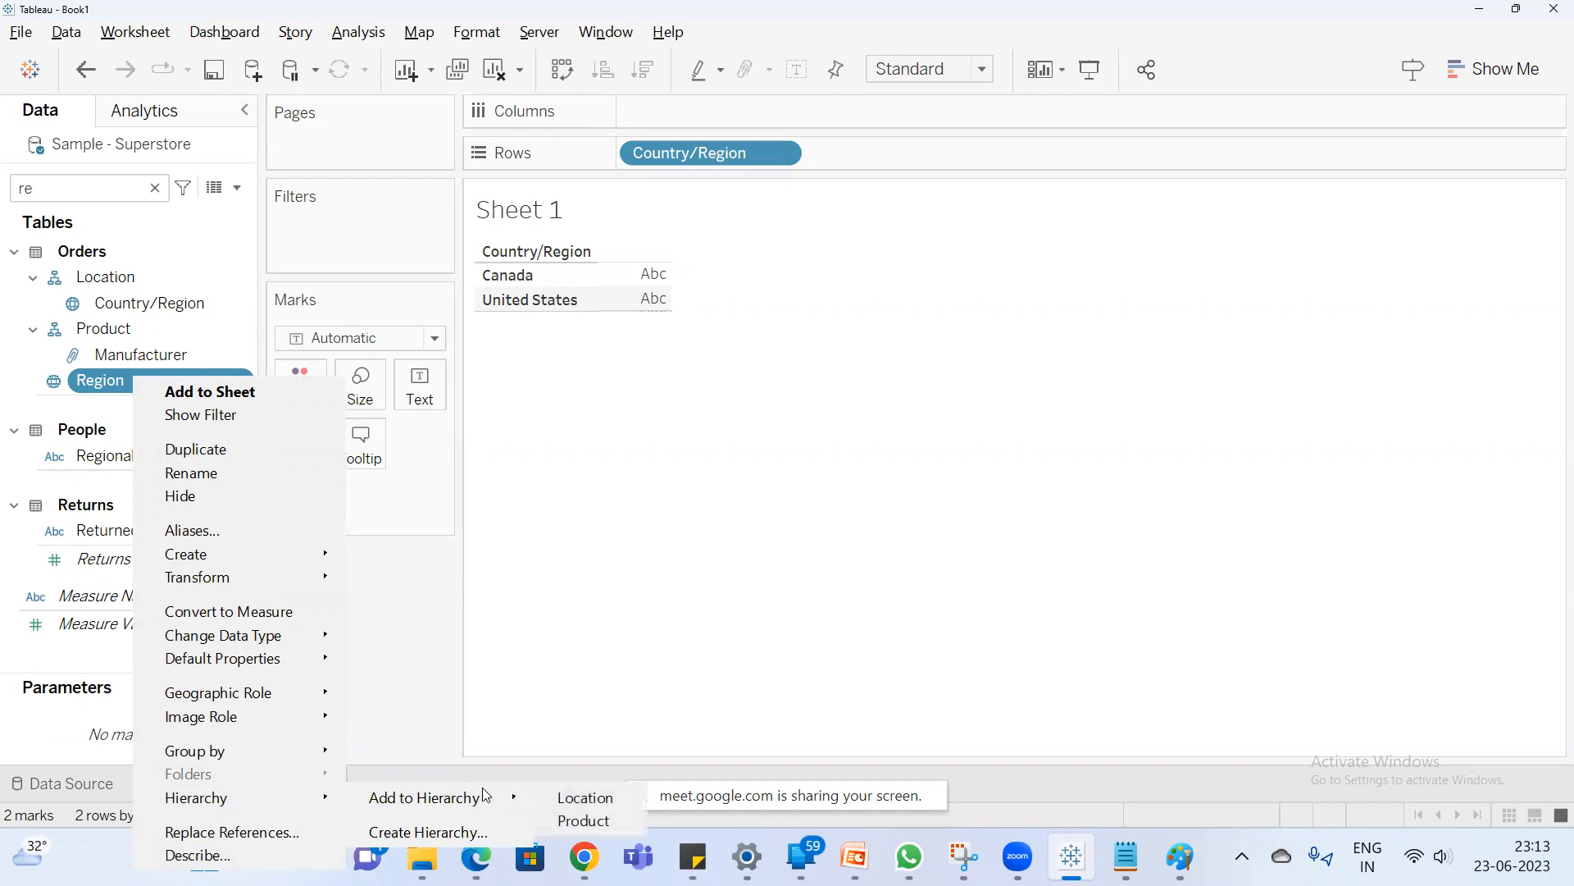
pyautogui.click(584, 798)
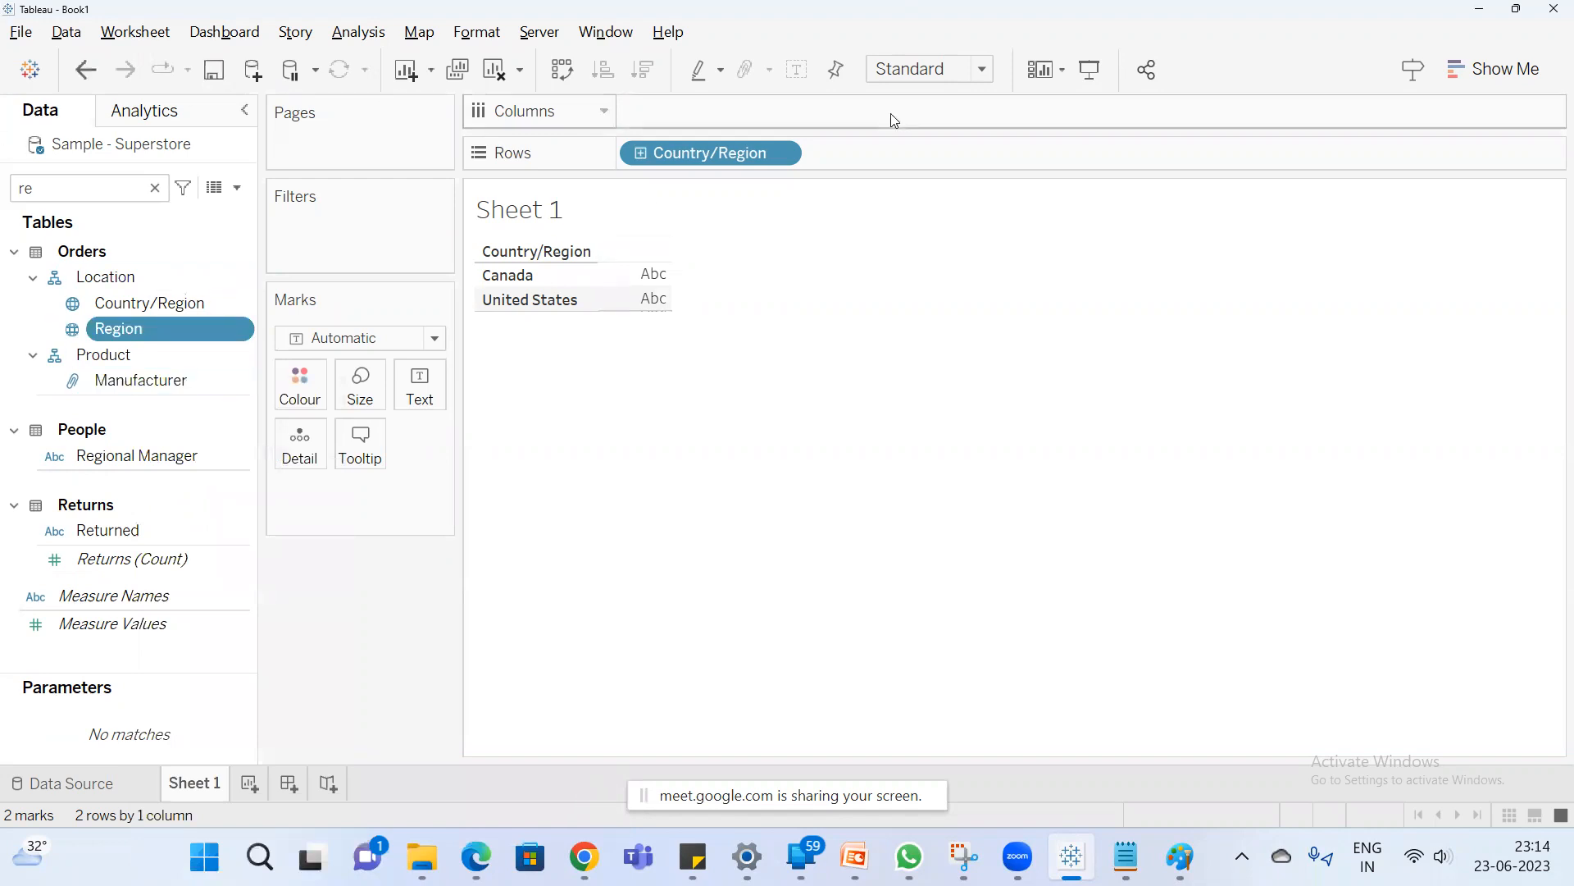
# Search the data fields for "sta" and add State/Province to the Location hierarchy.
pyautogui.click(156, 187)
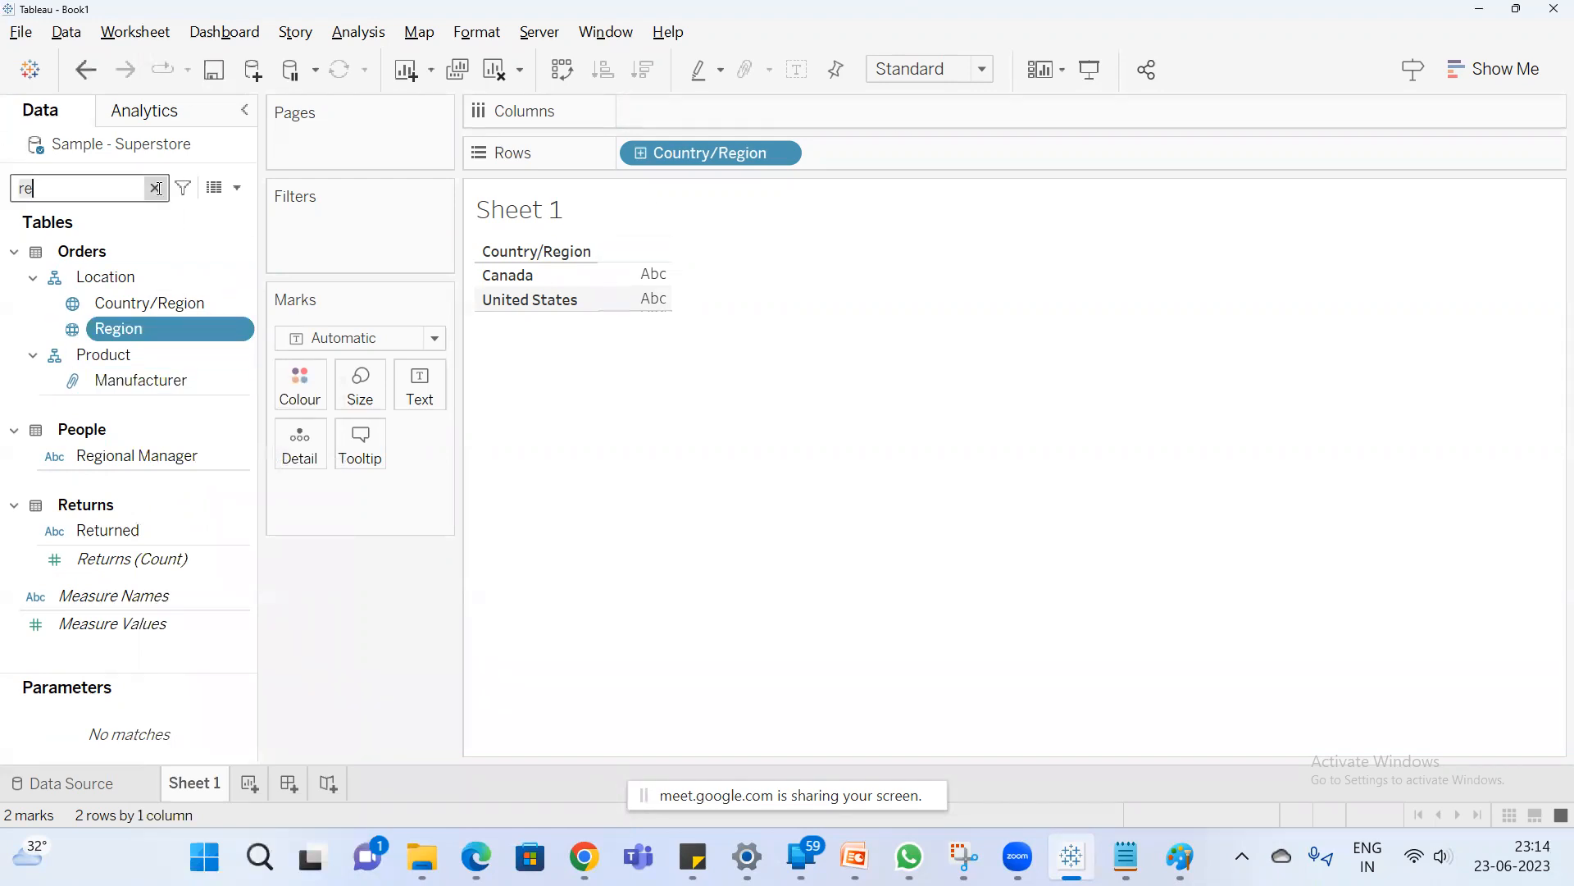
pyautogui.write('sta')
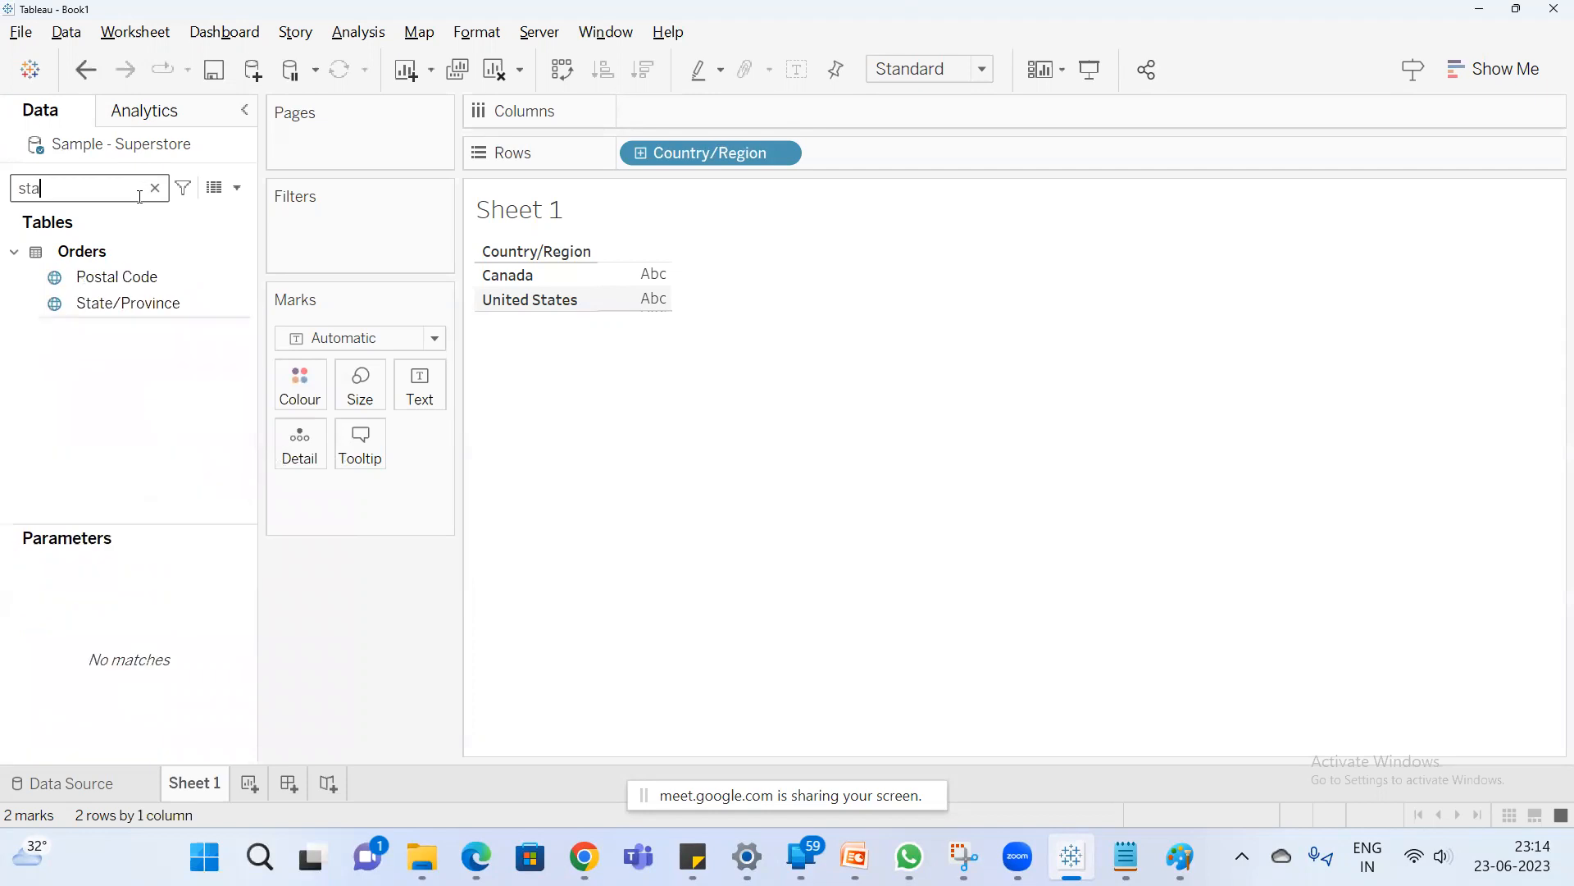
pyautogui.click(136, 304)
pyautogui.rightClick(131, 304)
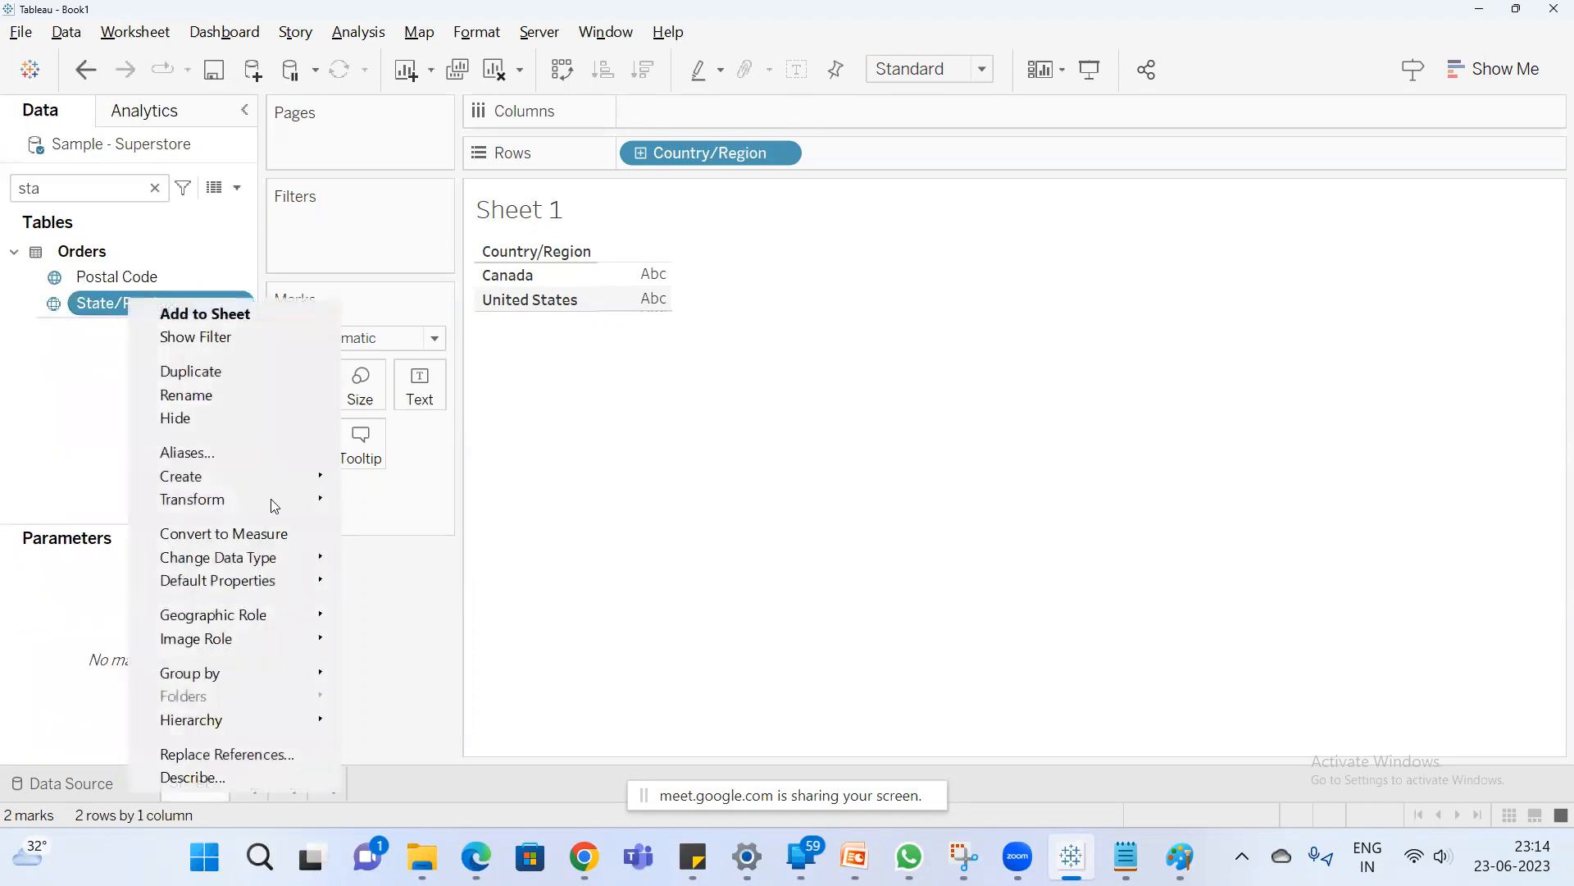
pyautogui.moveTo(262, 720)
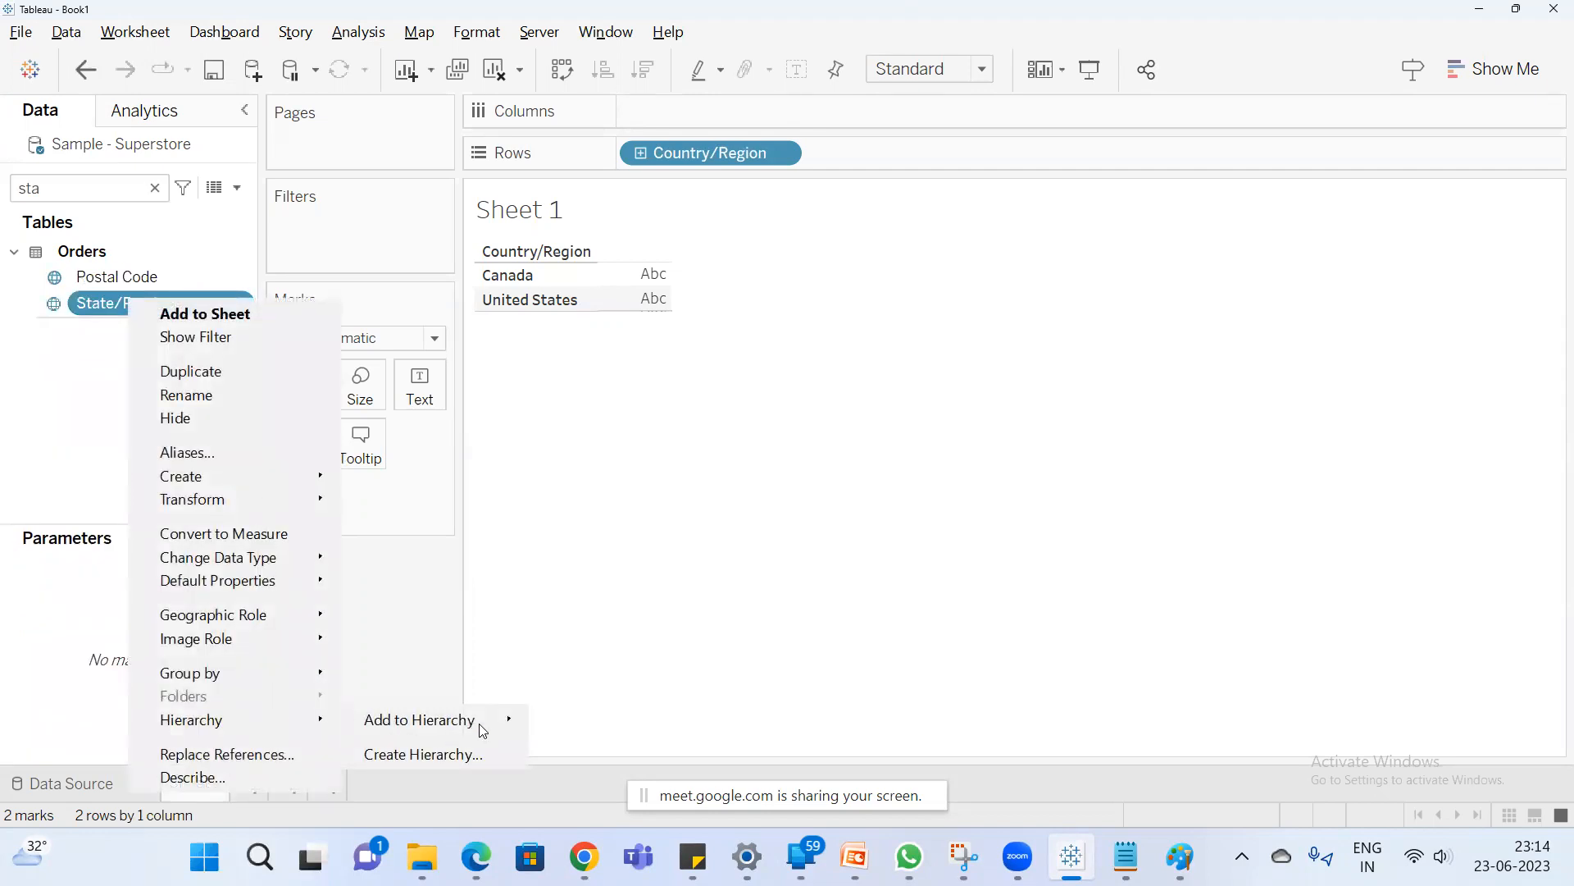
pyautogui.moveTo(504, 722)
pyautogui.click(579, 720)
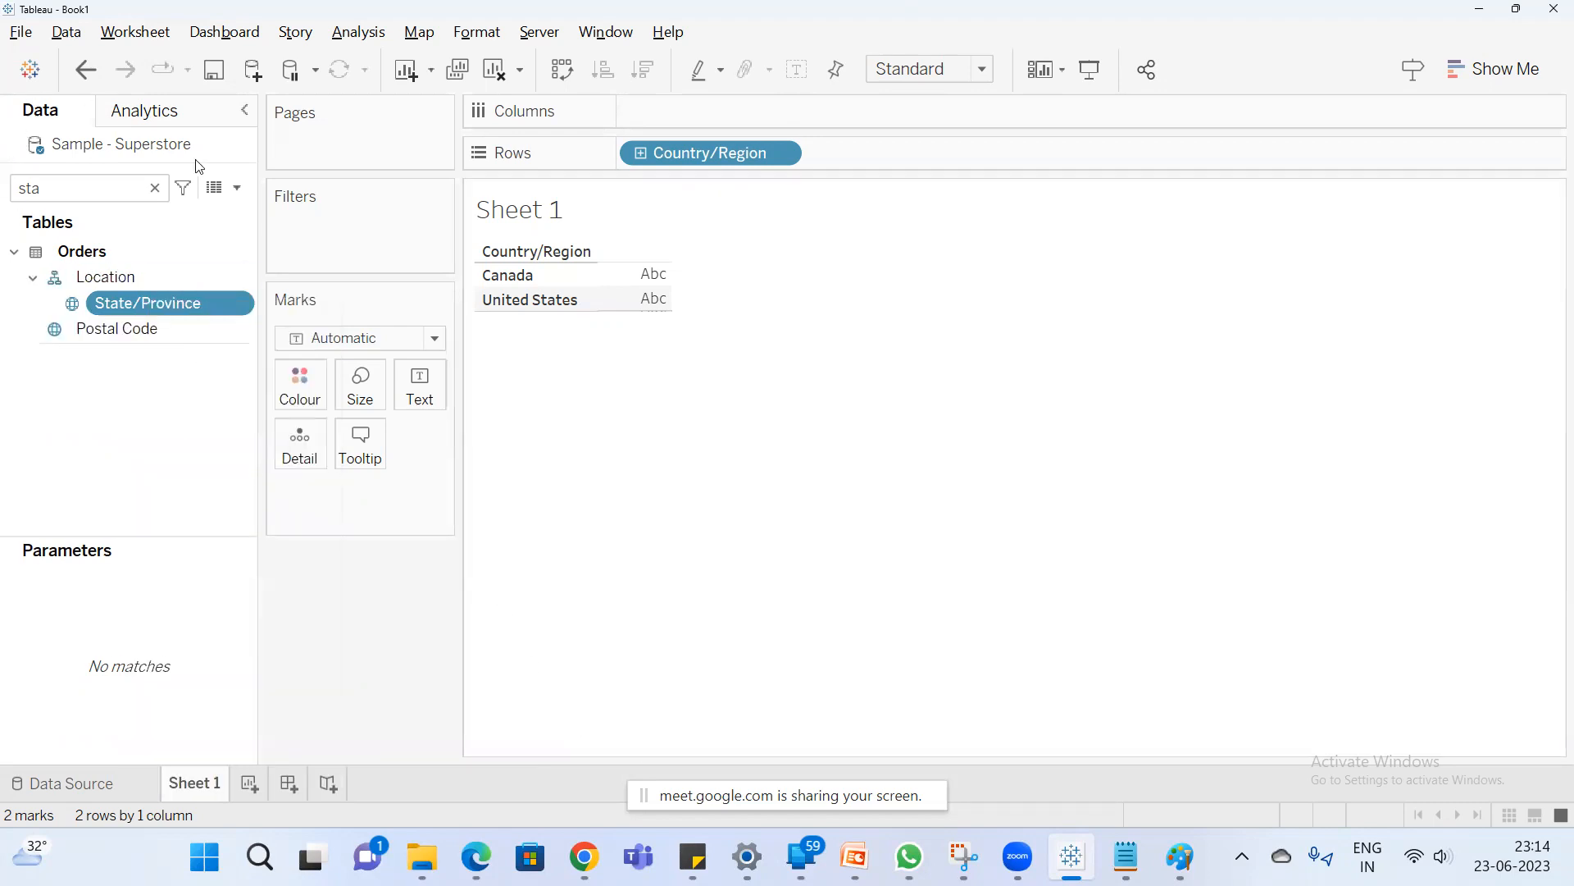
# Clear the field search and place City directly below State/Province in the Location hierarchy.
pyautogui.click(156, 190)
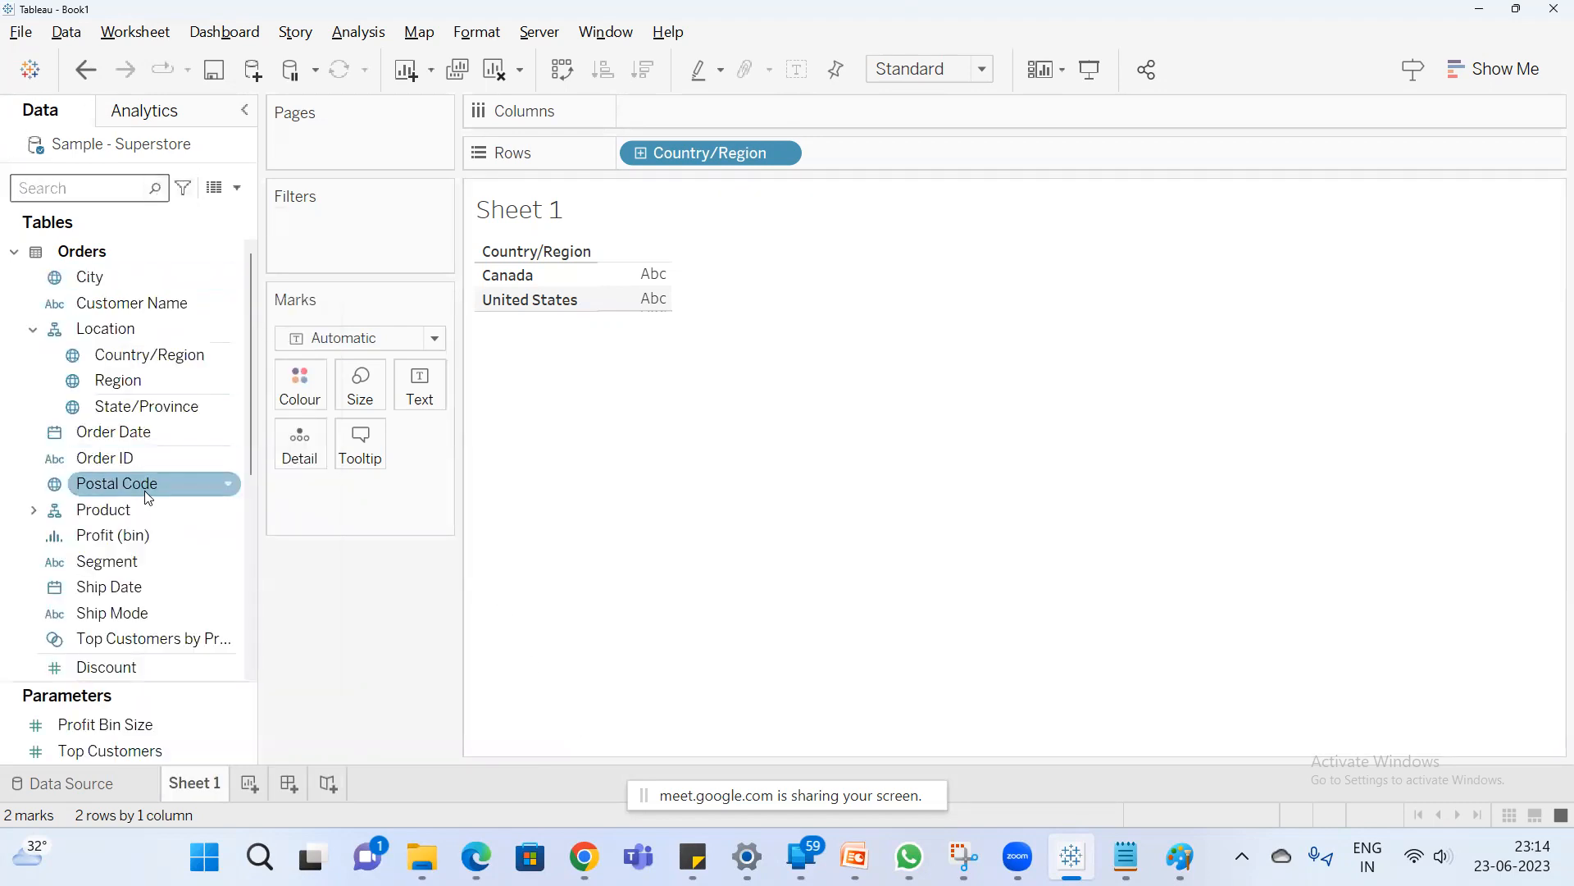
pyautogui.scroll(-1, 162, 496)
pyautogui.scroll(1, 160, 484)
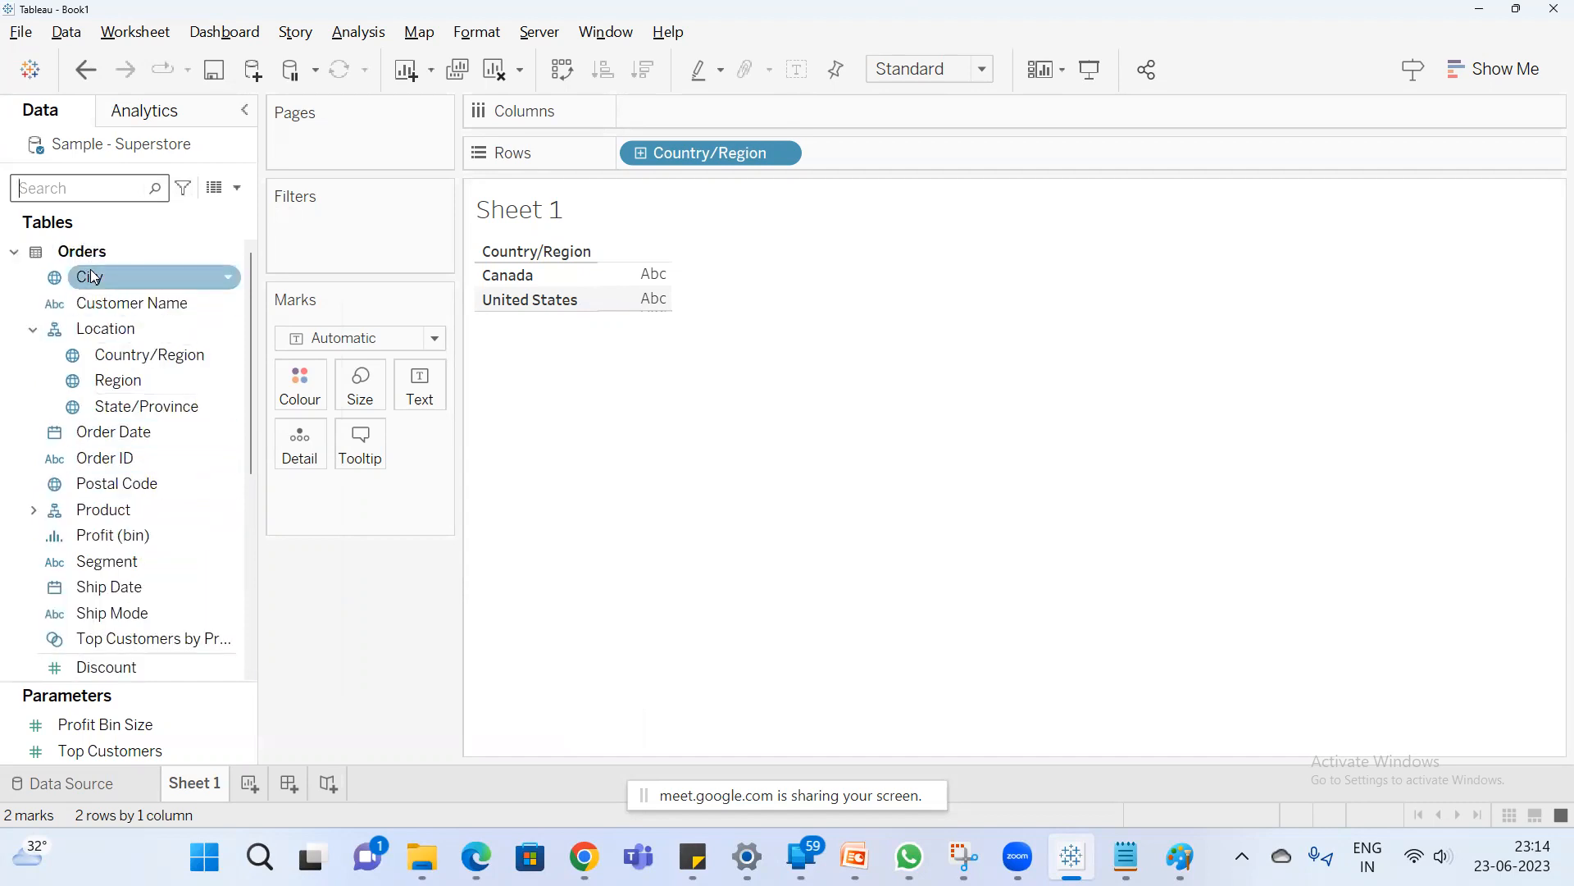
pyautogui.moveTo(92, 280); pyautogui.dragTo(119, 414)
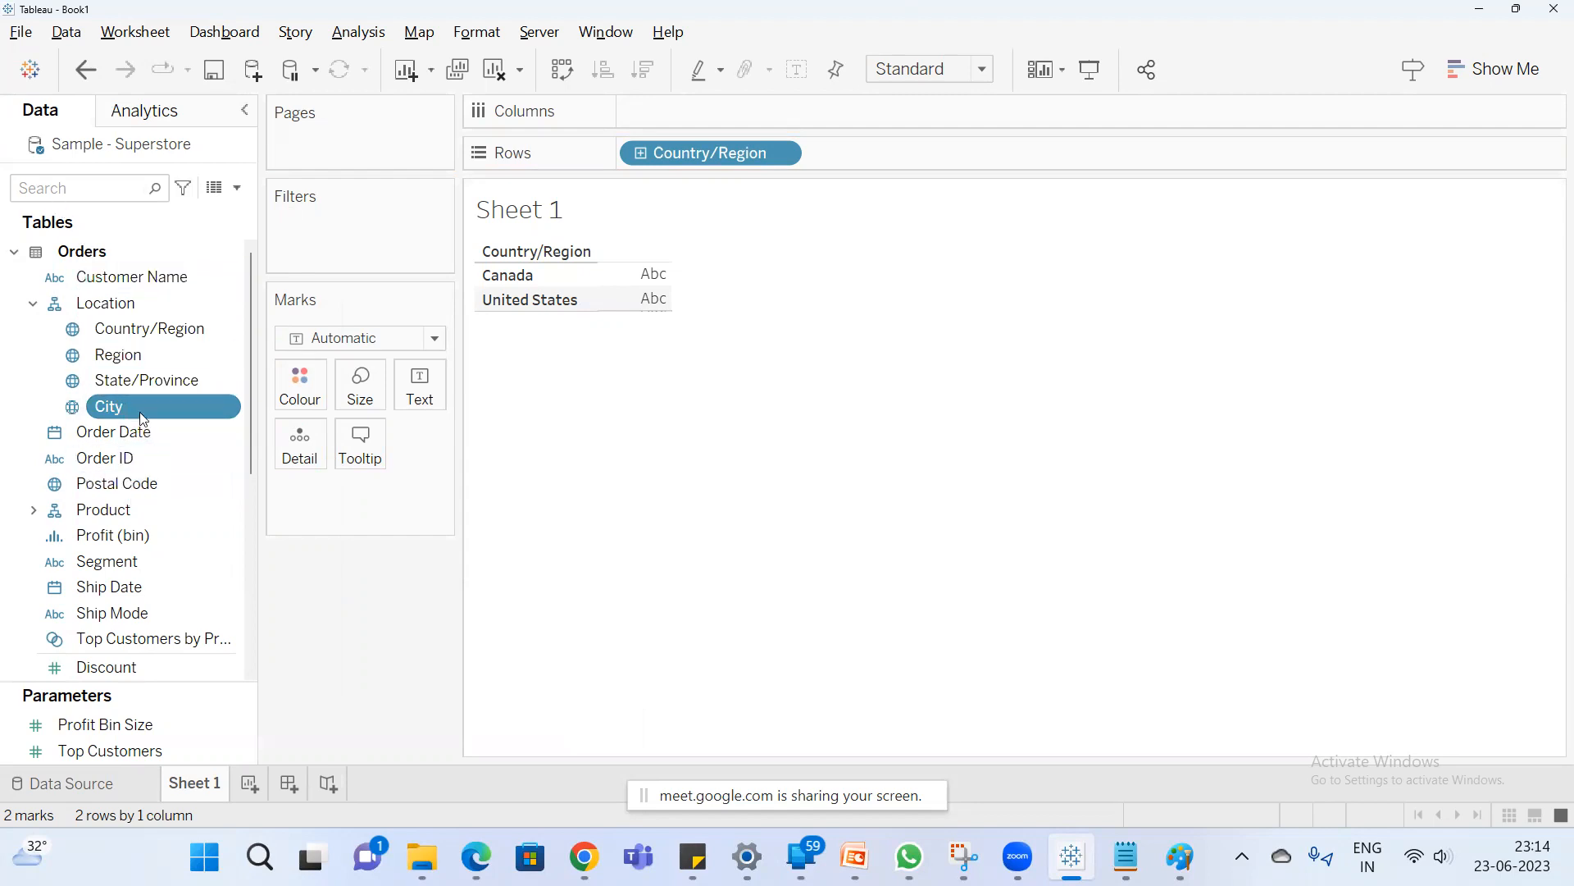
# Place the Postal Code field directly below City in the Location hierarchy.
pyautogui.scroll(-4, 124, 557)
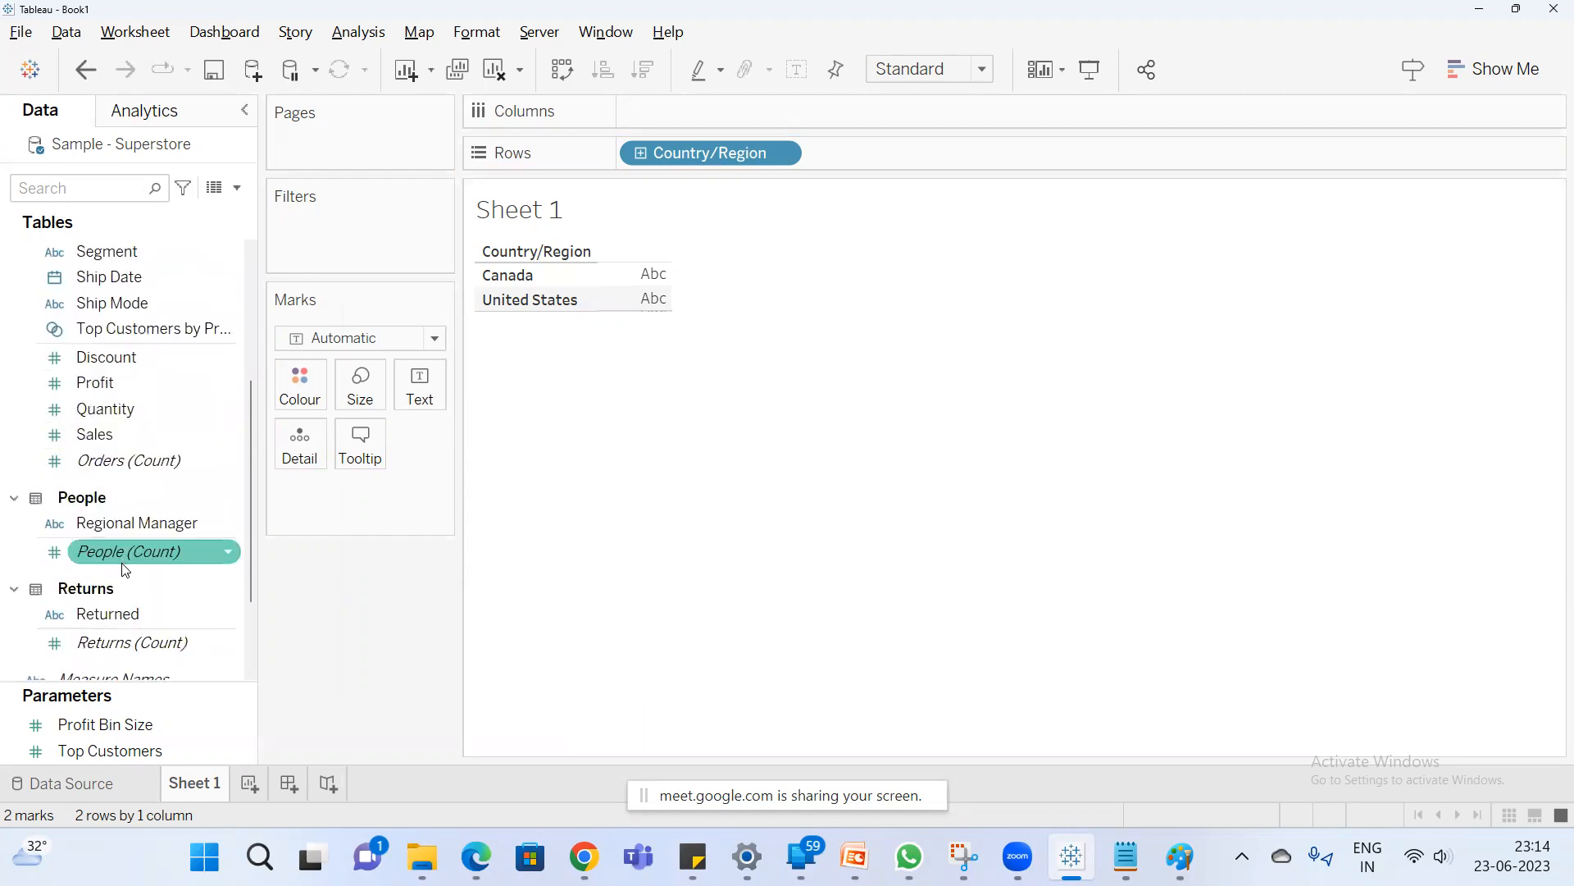
pyautogui.scroll(2, 120, 566)
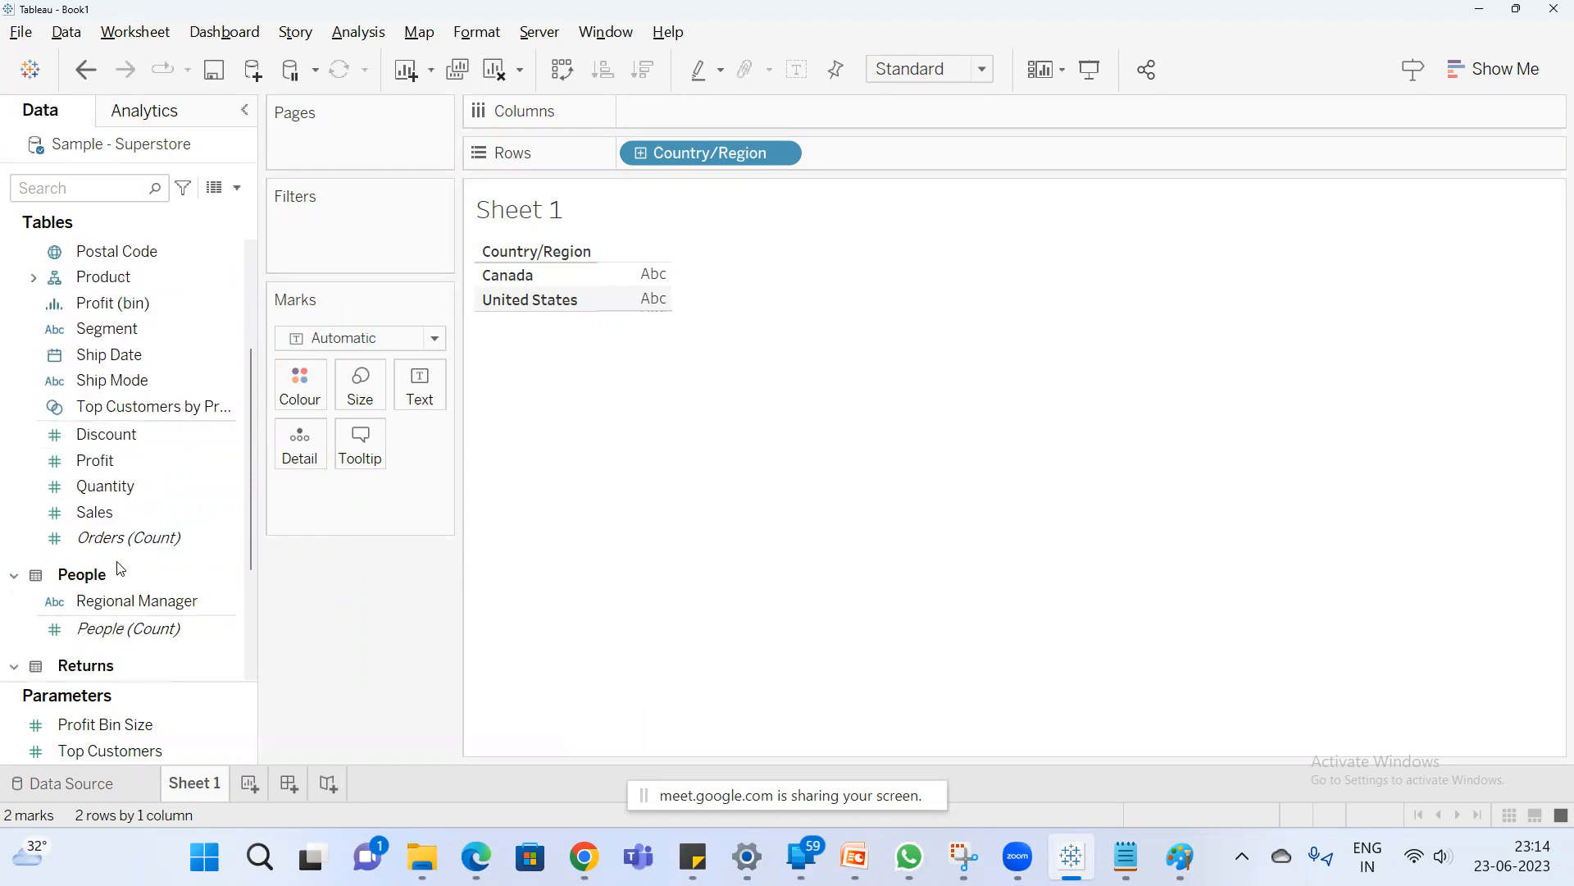
pyautogui.moveTo(127, 329); pyautogui.dragTo(140, 419)
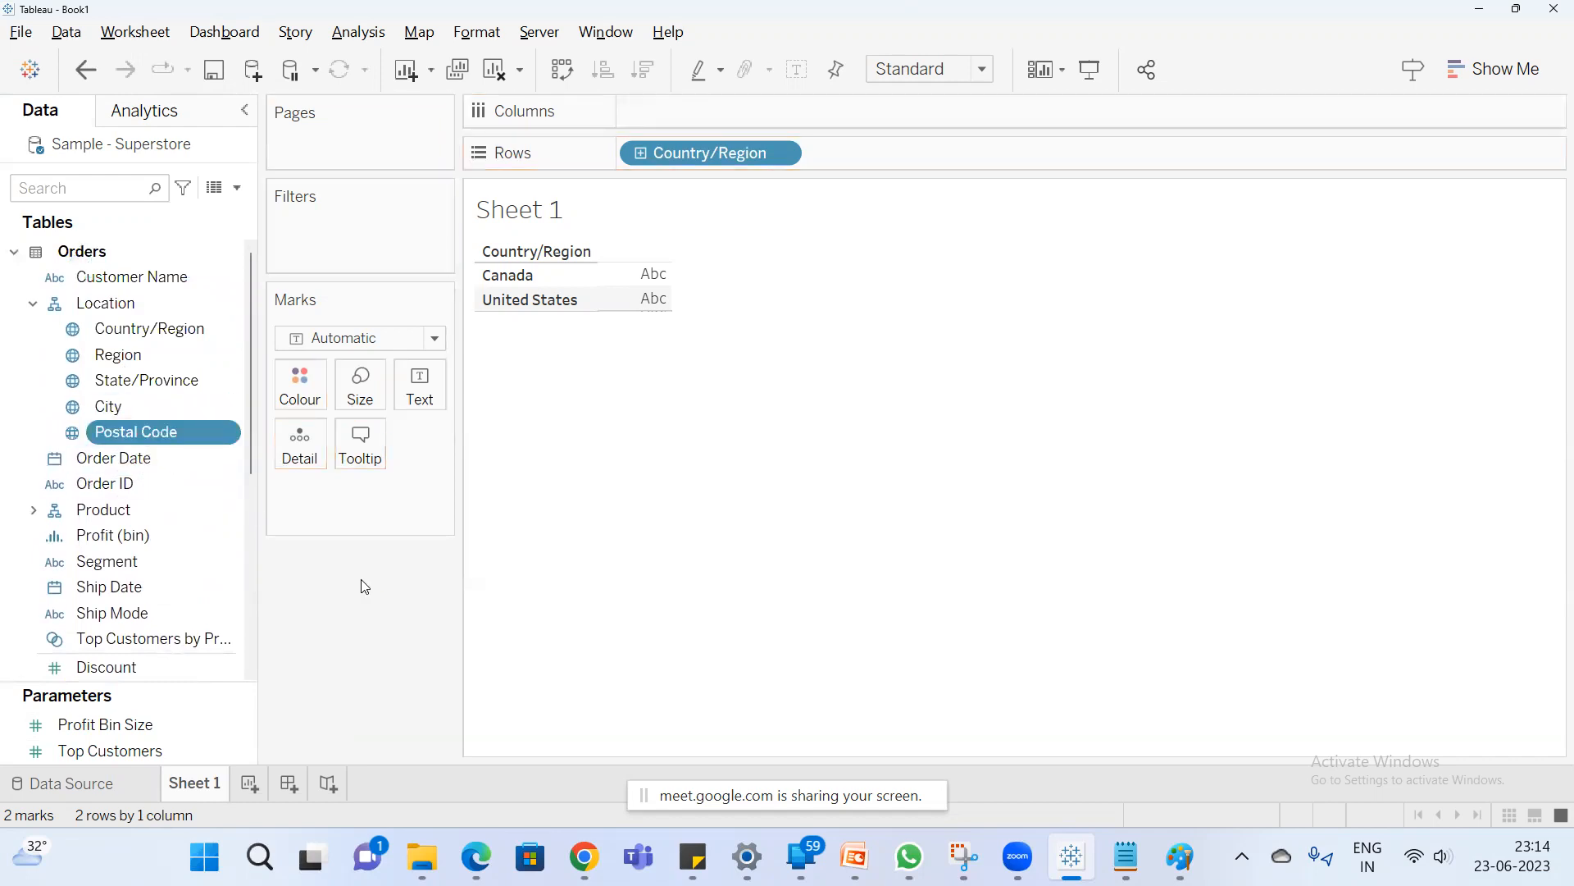
# Drill down the sheet's row headers from Country/Region level by level to Postal Code, and collapse them back to Country/Region.
pyautogui.moveTo(710, 153); pyautogui.dragTo(635, 157)
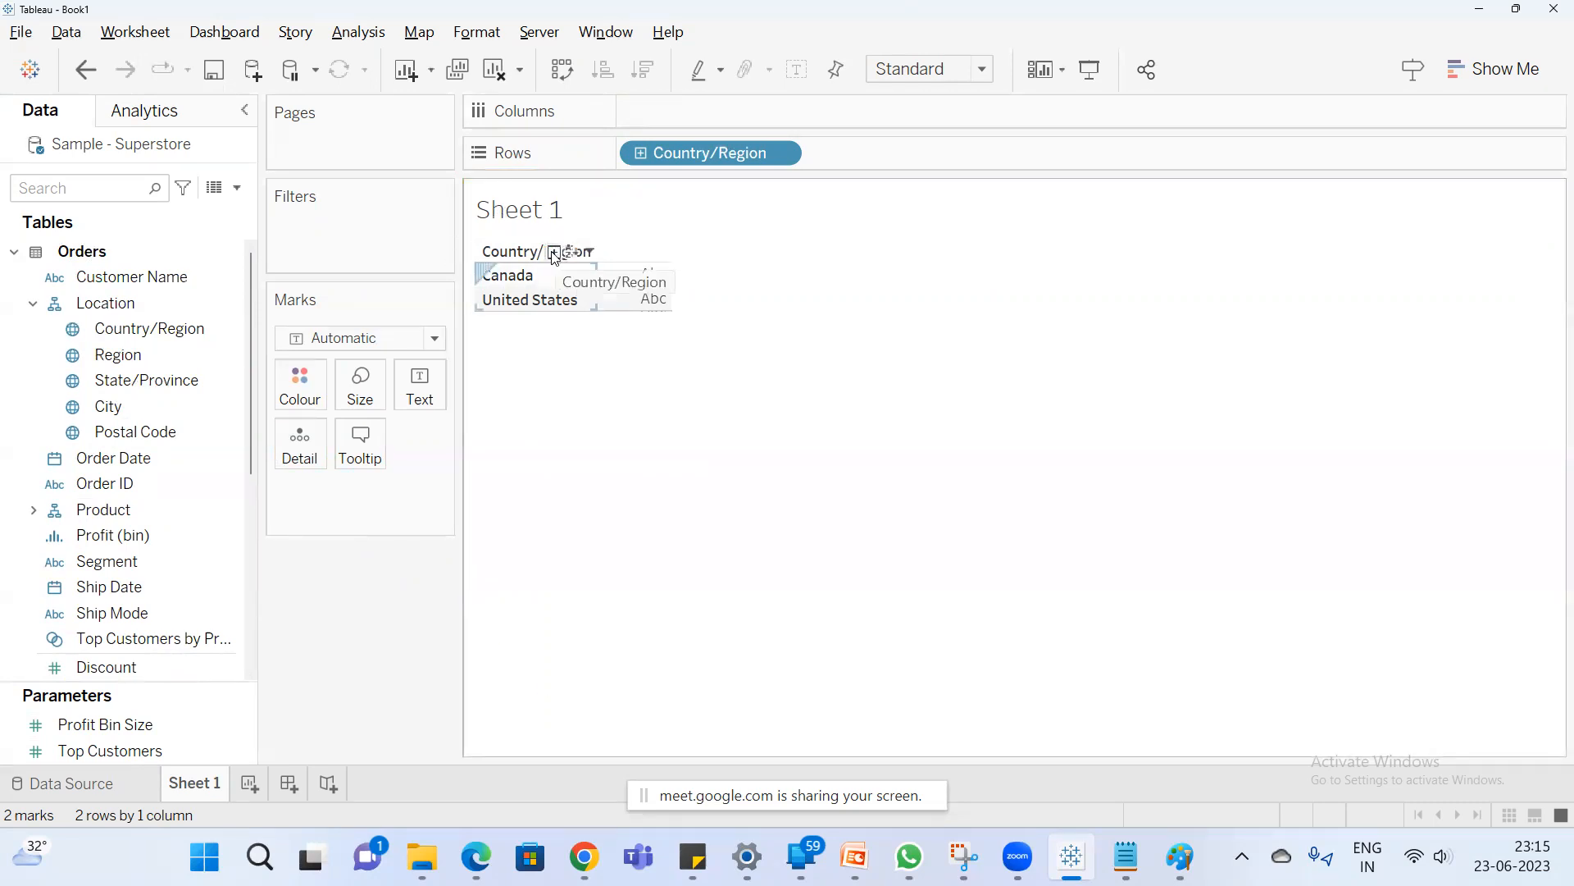
pyautogui.click(554, 253)
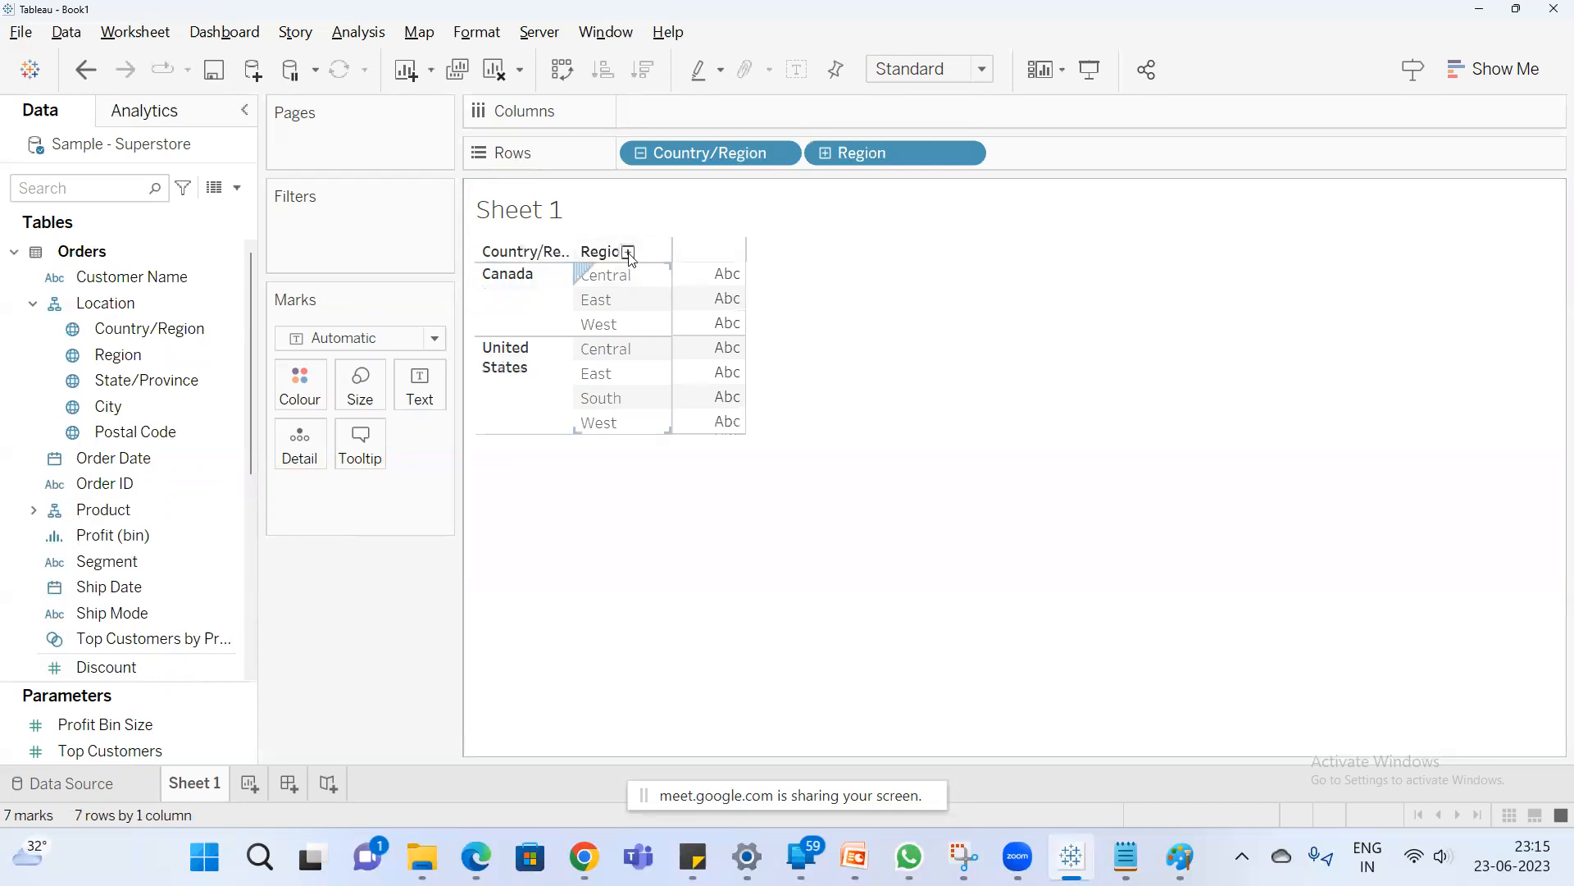
pyautogui.click(628, 252)
pyautogui.click(791, 251)
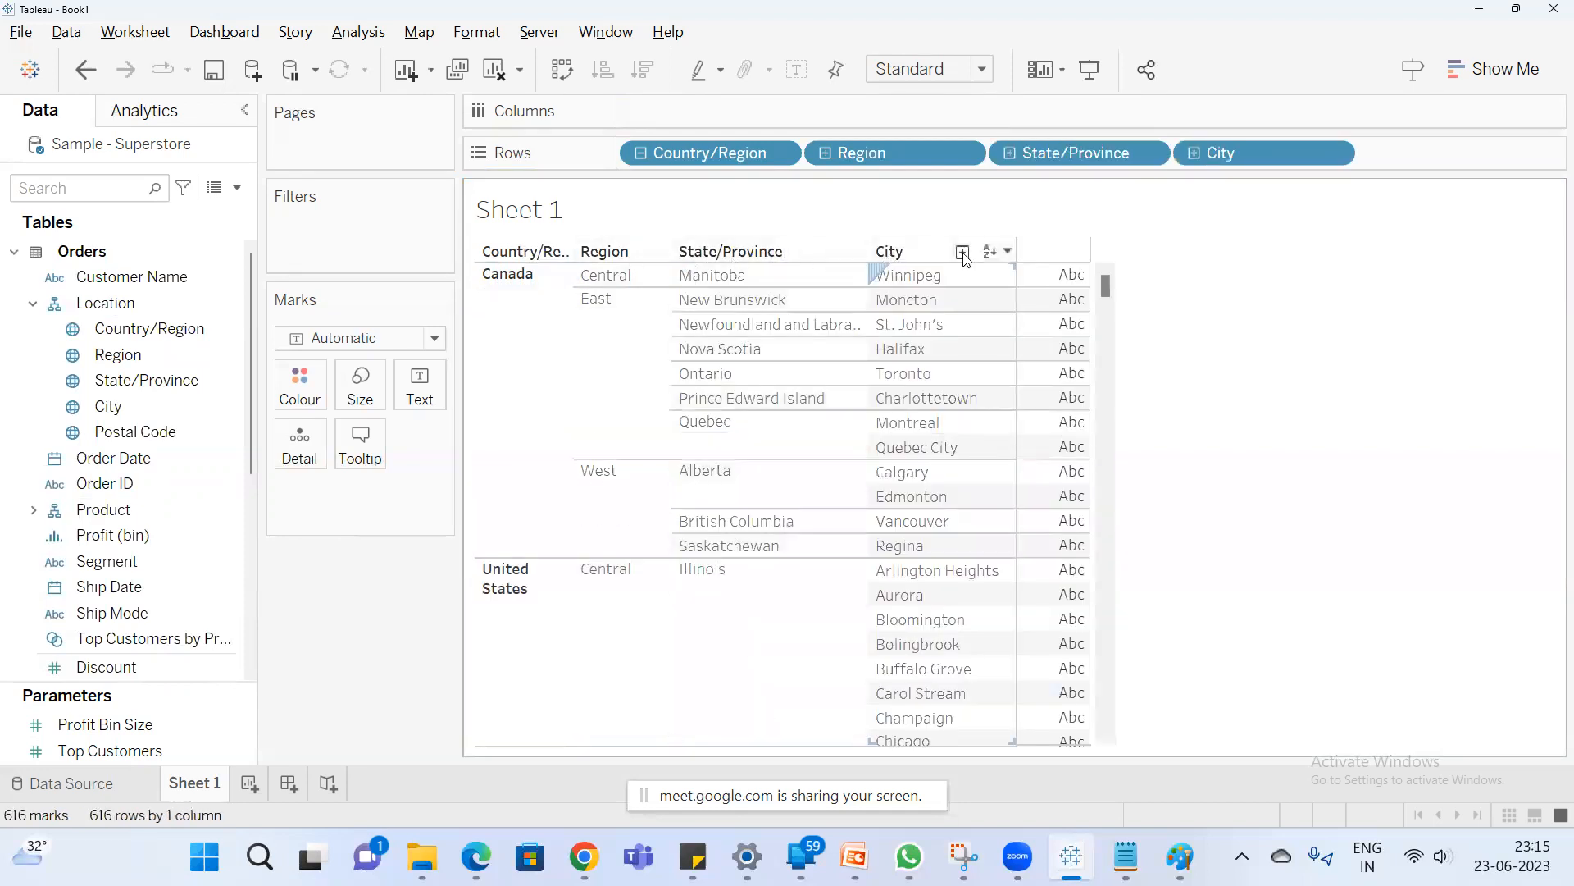
pyautogui.click(963, 252)
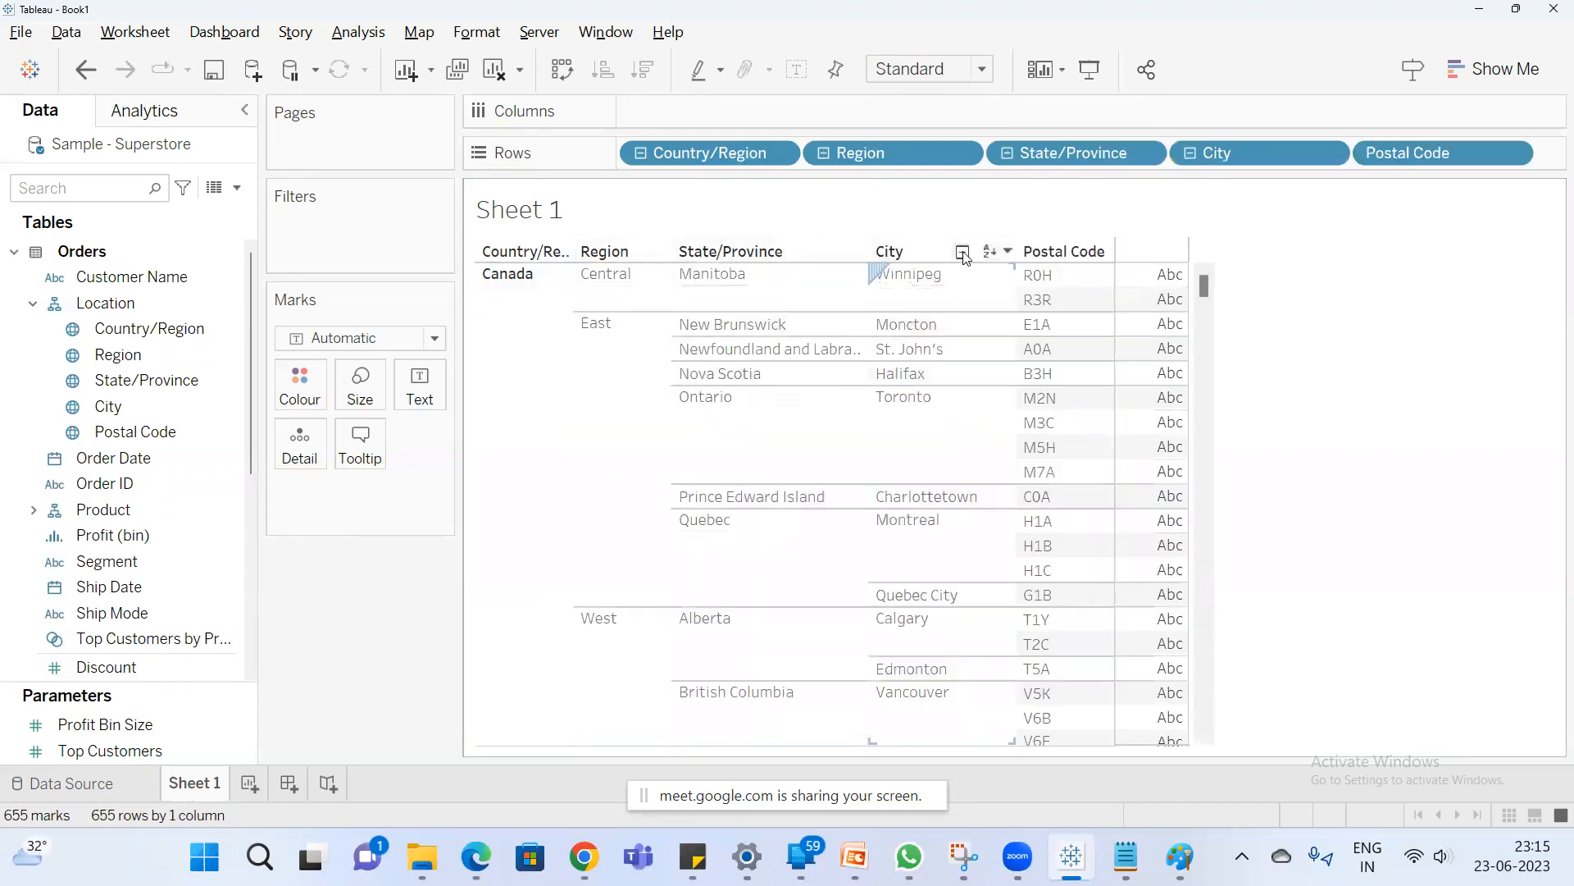
pyautogui.click(533, 253)
# Search the data fields for "sa" and add Sales to the view as the text values beside each country.
pyautogui.click(62, 196)
pyautogui.write('sa')
pyautogui.moveTo(115, 302); pyautogui.dragTo(648, 297)
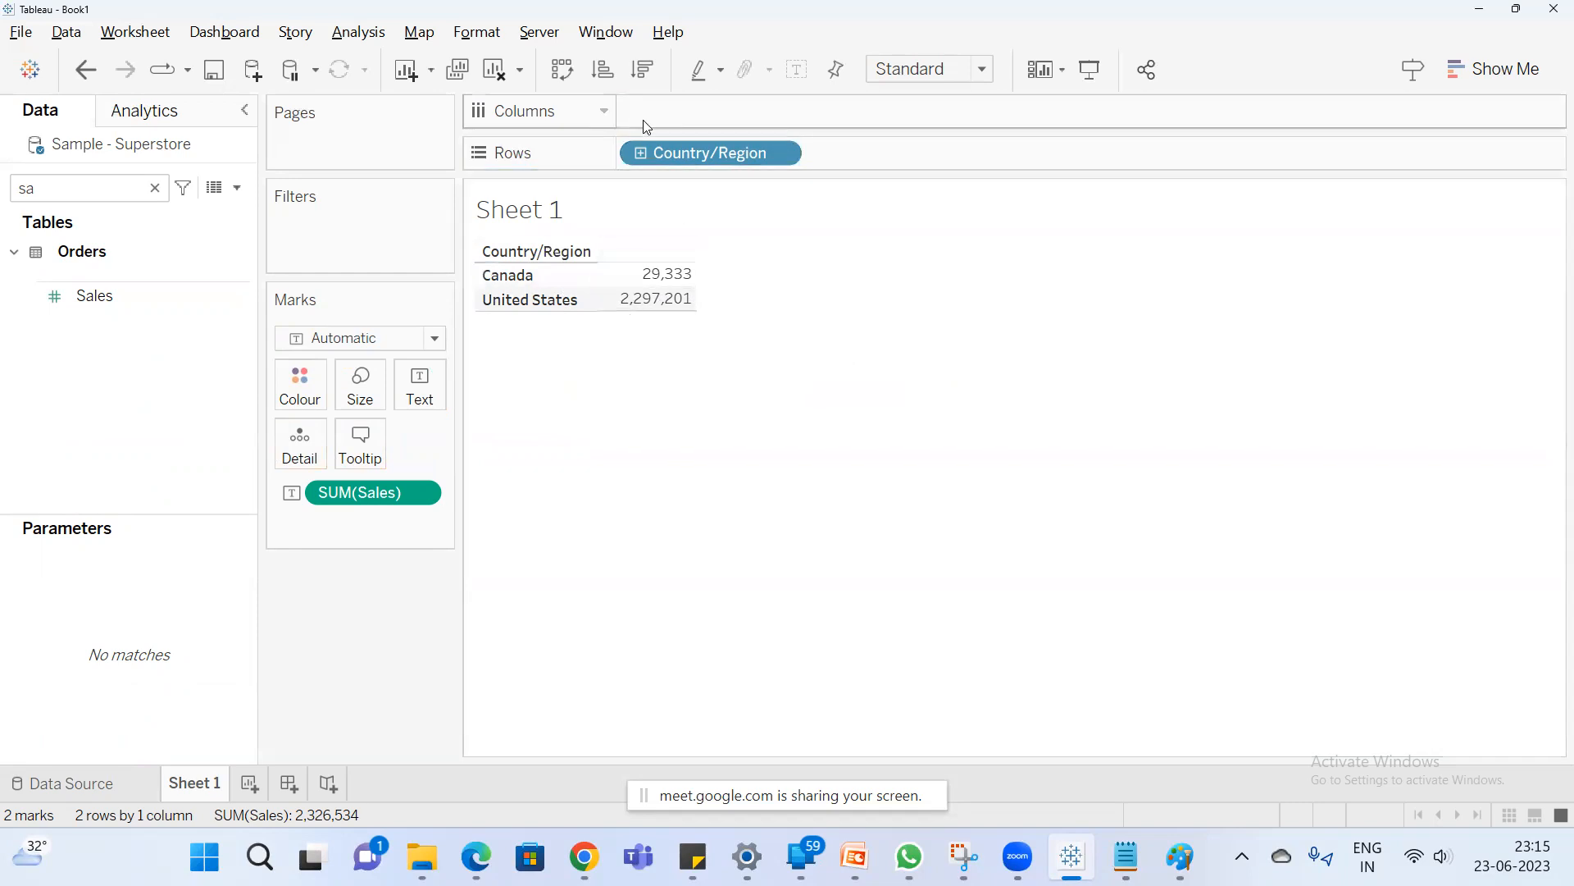
# Drill down the sales table from Country/Region through Region, State/Province and City to Postal Code.
pyautogui.click(641, 153)
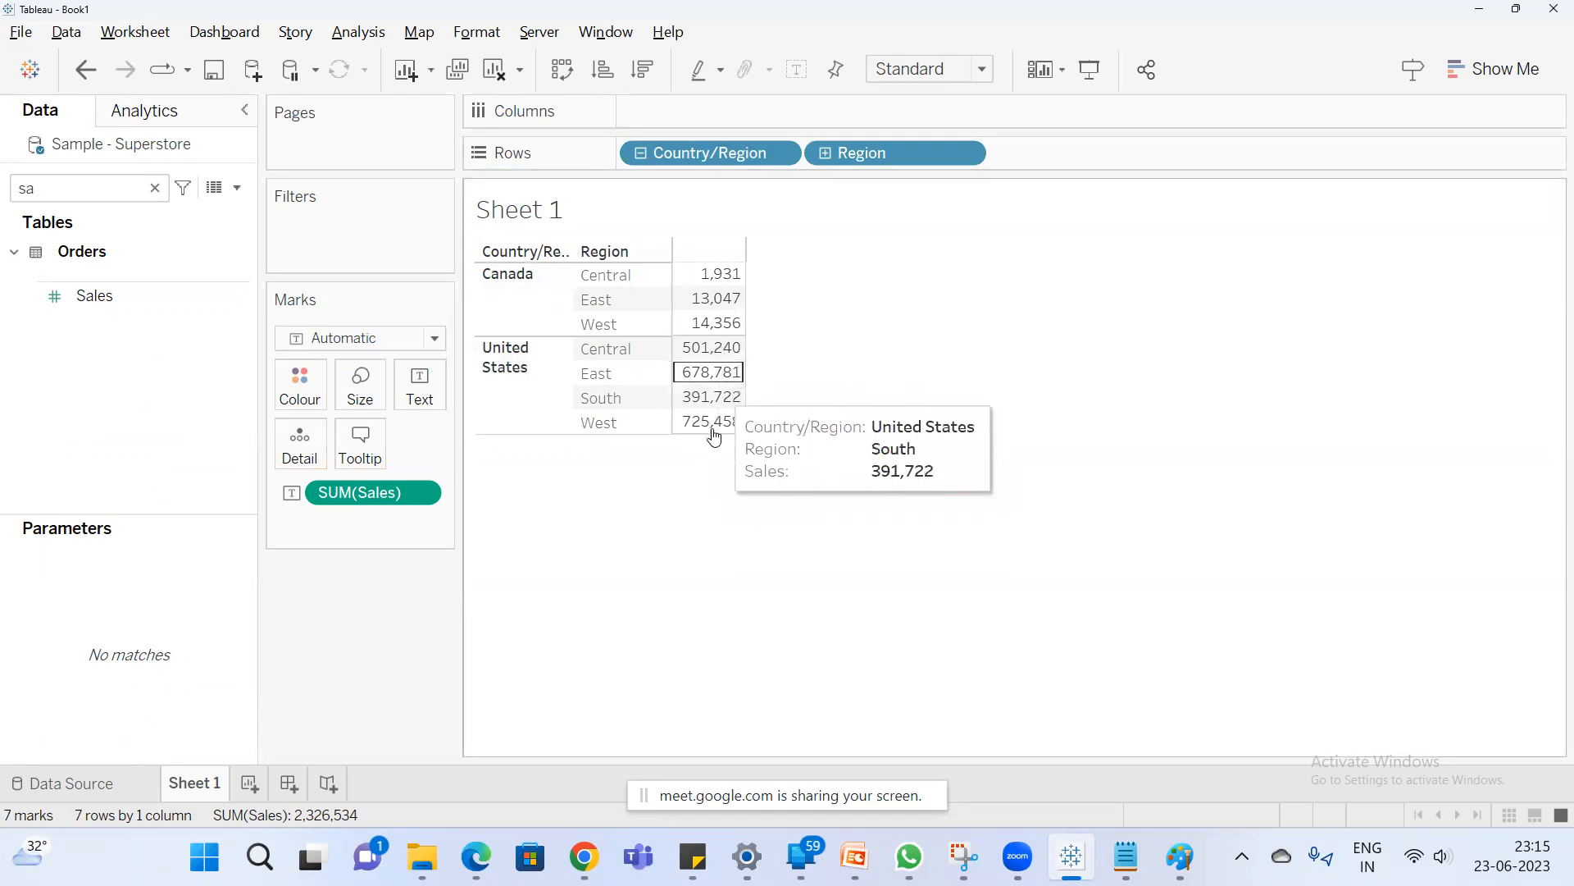
pyautogui.click(825, 154)
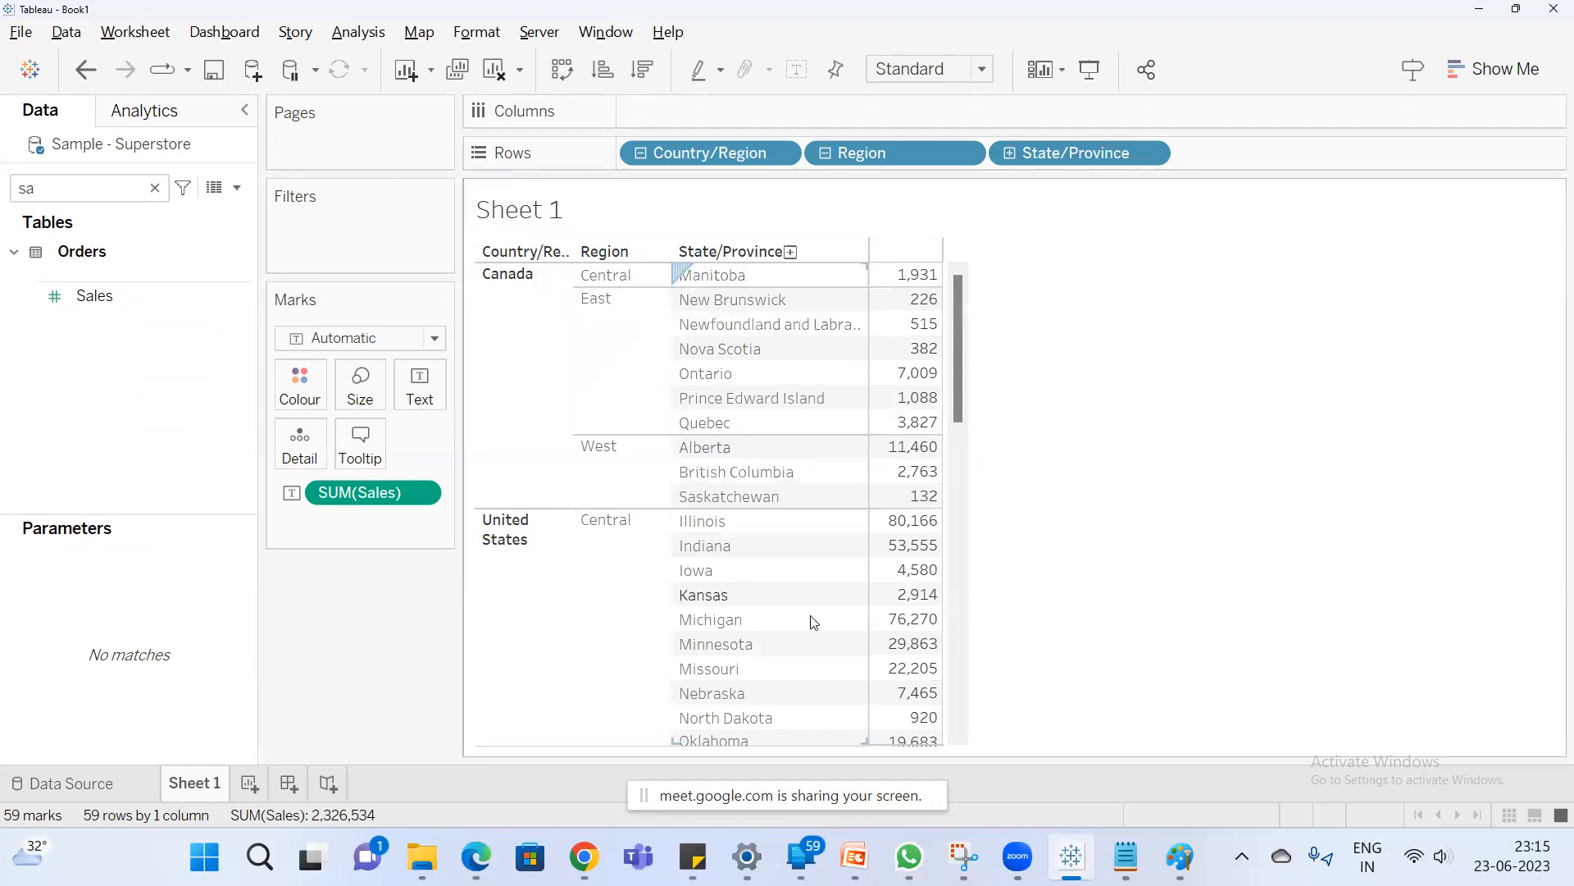
pyautogui.scroll(-10, 906, 623)
pyautogui.scroll(3, 906, 546)
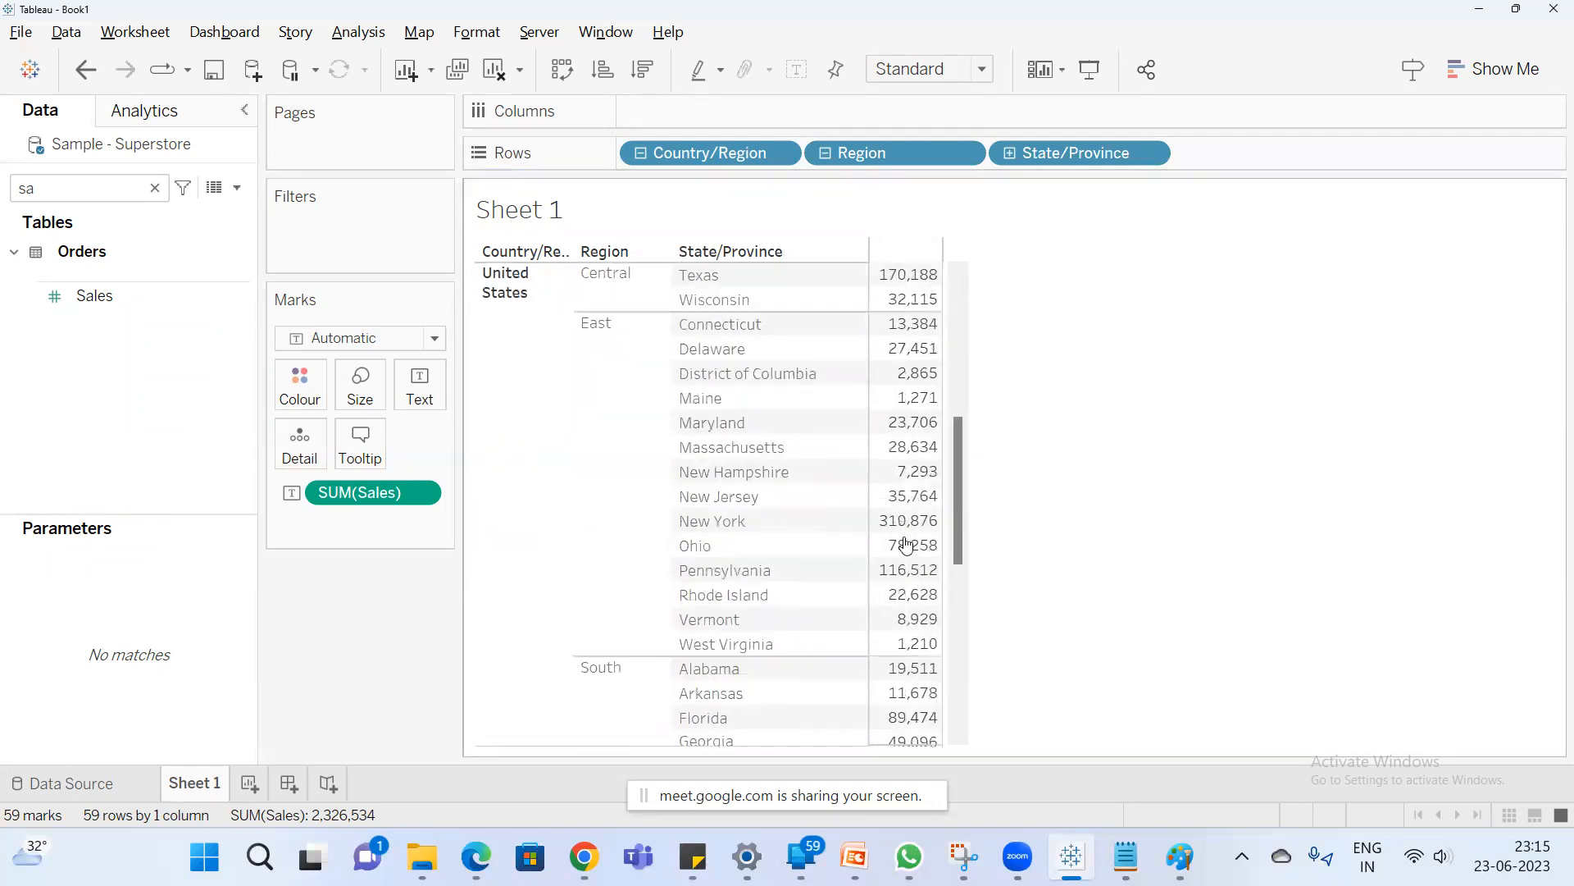
pyautogui.scroll(8, 906, 546)
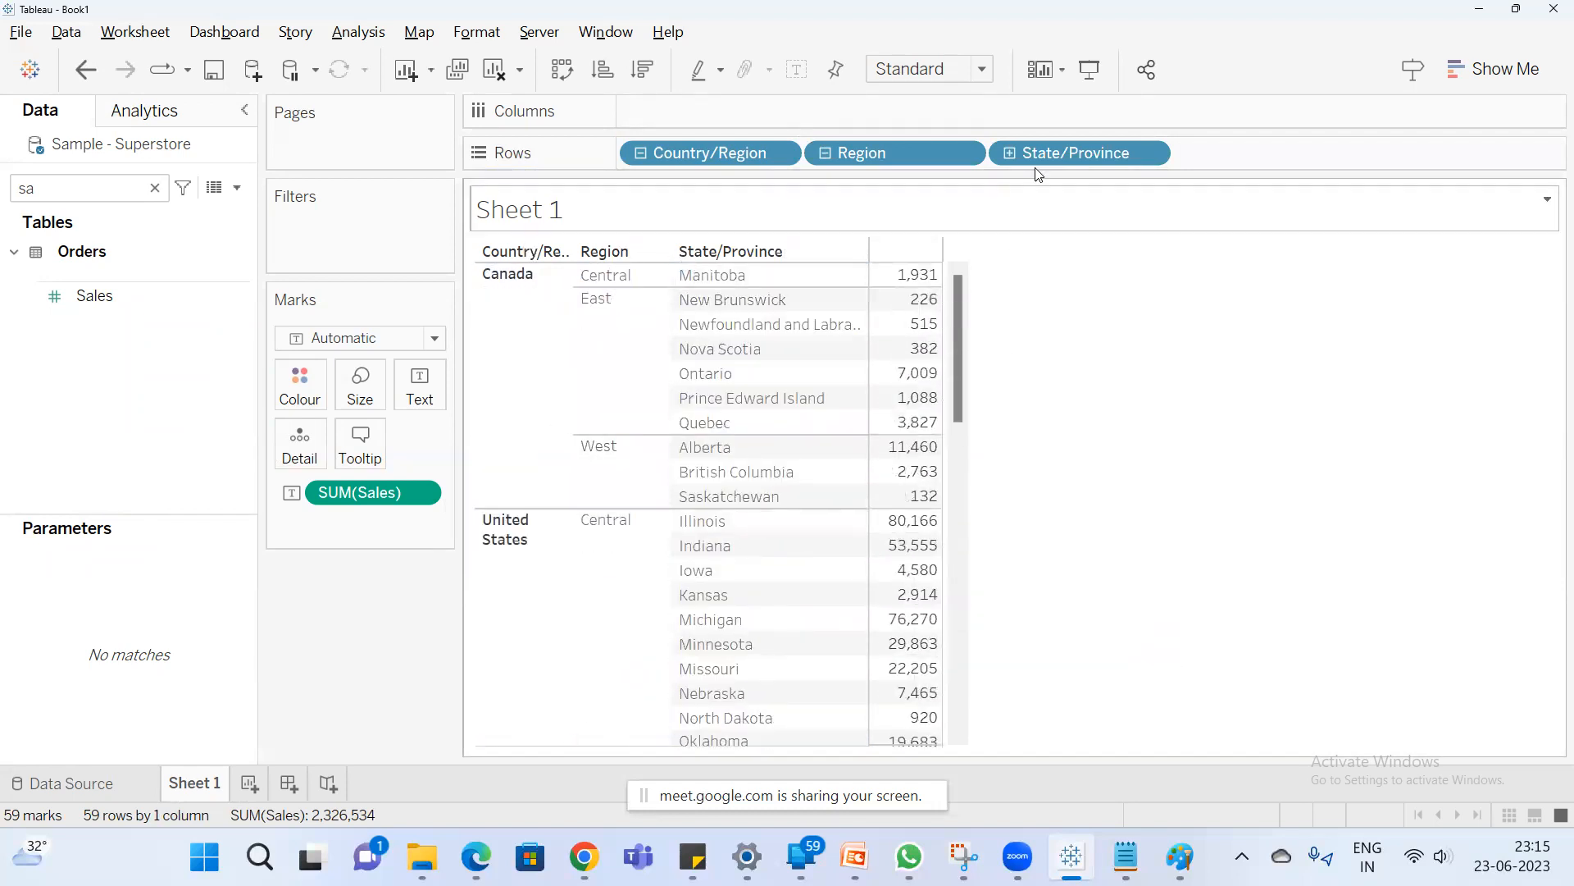
pyautogui.click(1010, 153)
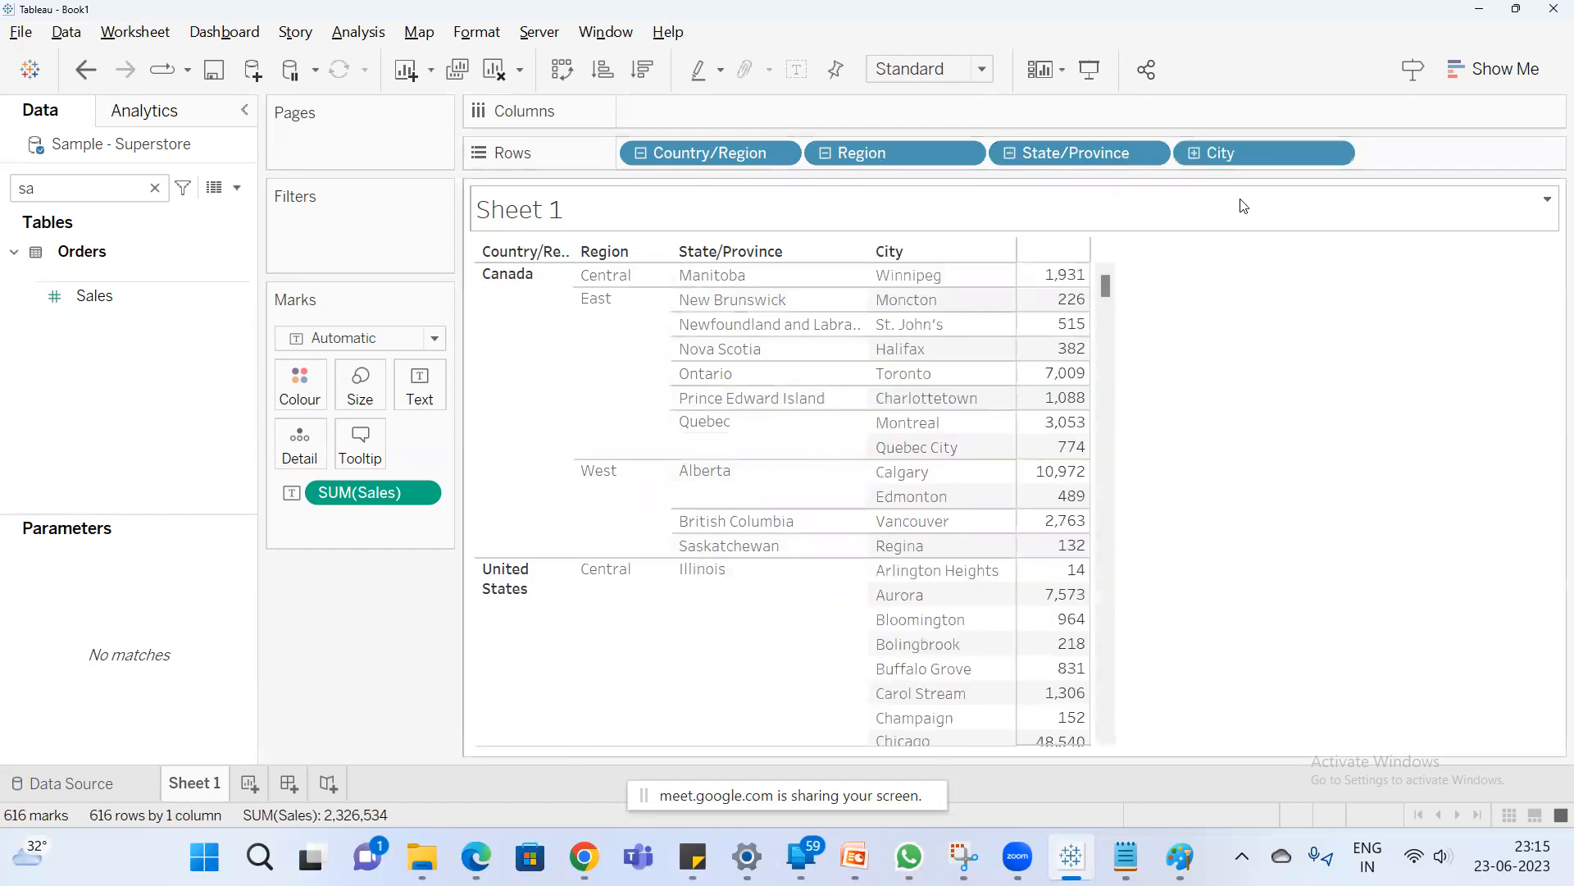
pyautogui.click(1194, 153)
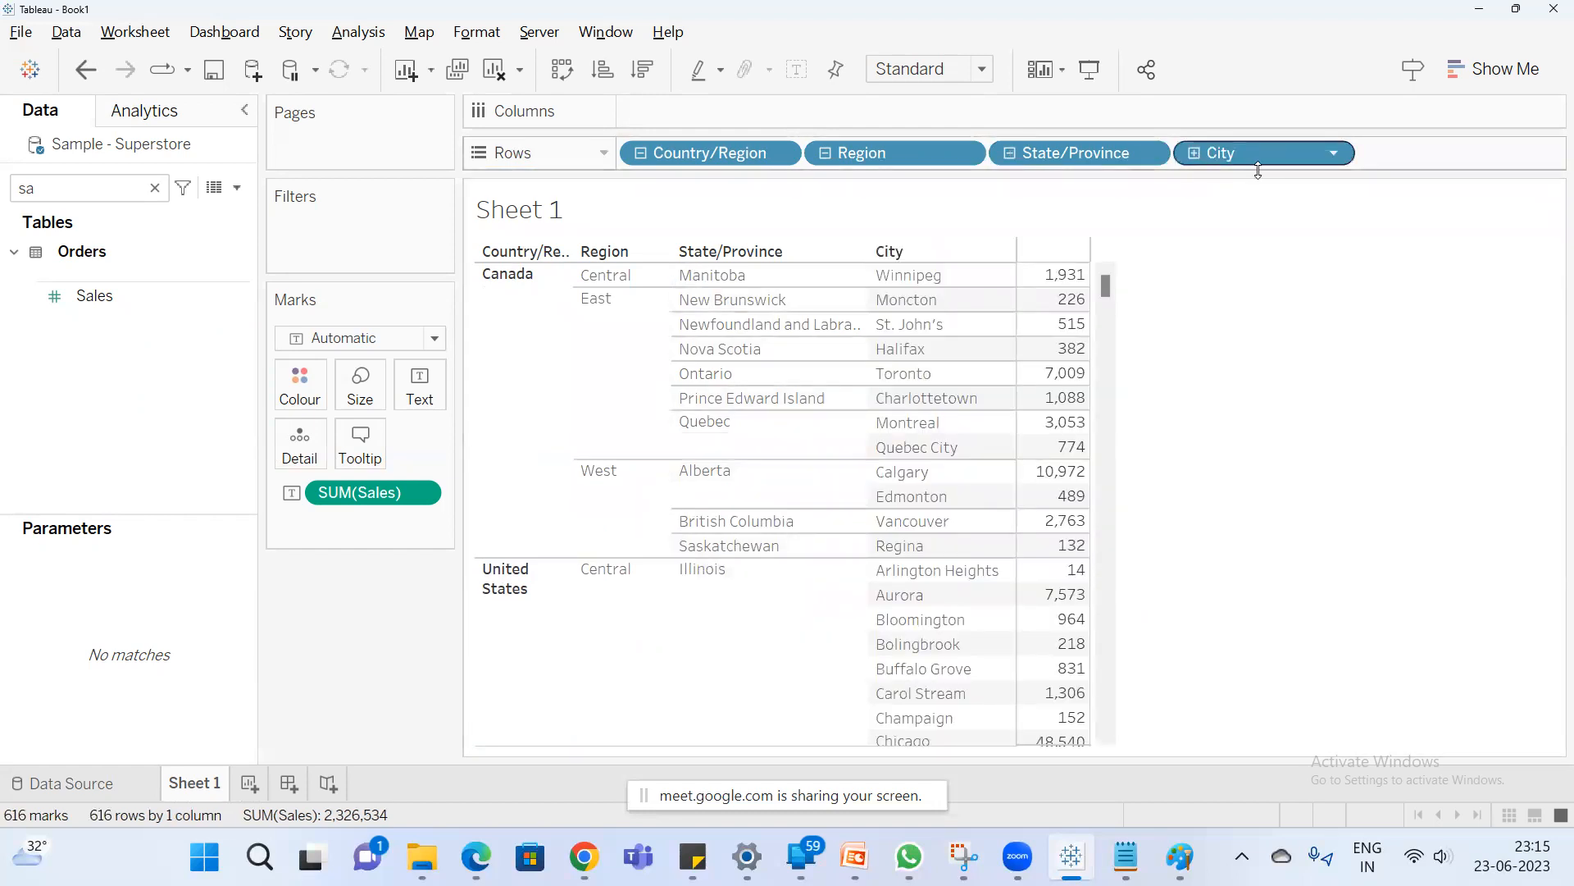
# Rename the Sheet 1 worksheet as "Hierarchy".
pyautogui.doubleClick(204, 785)
pyautogui.write('Hier')
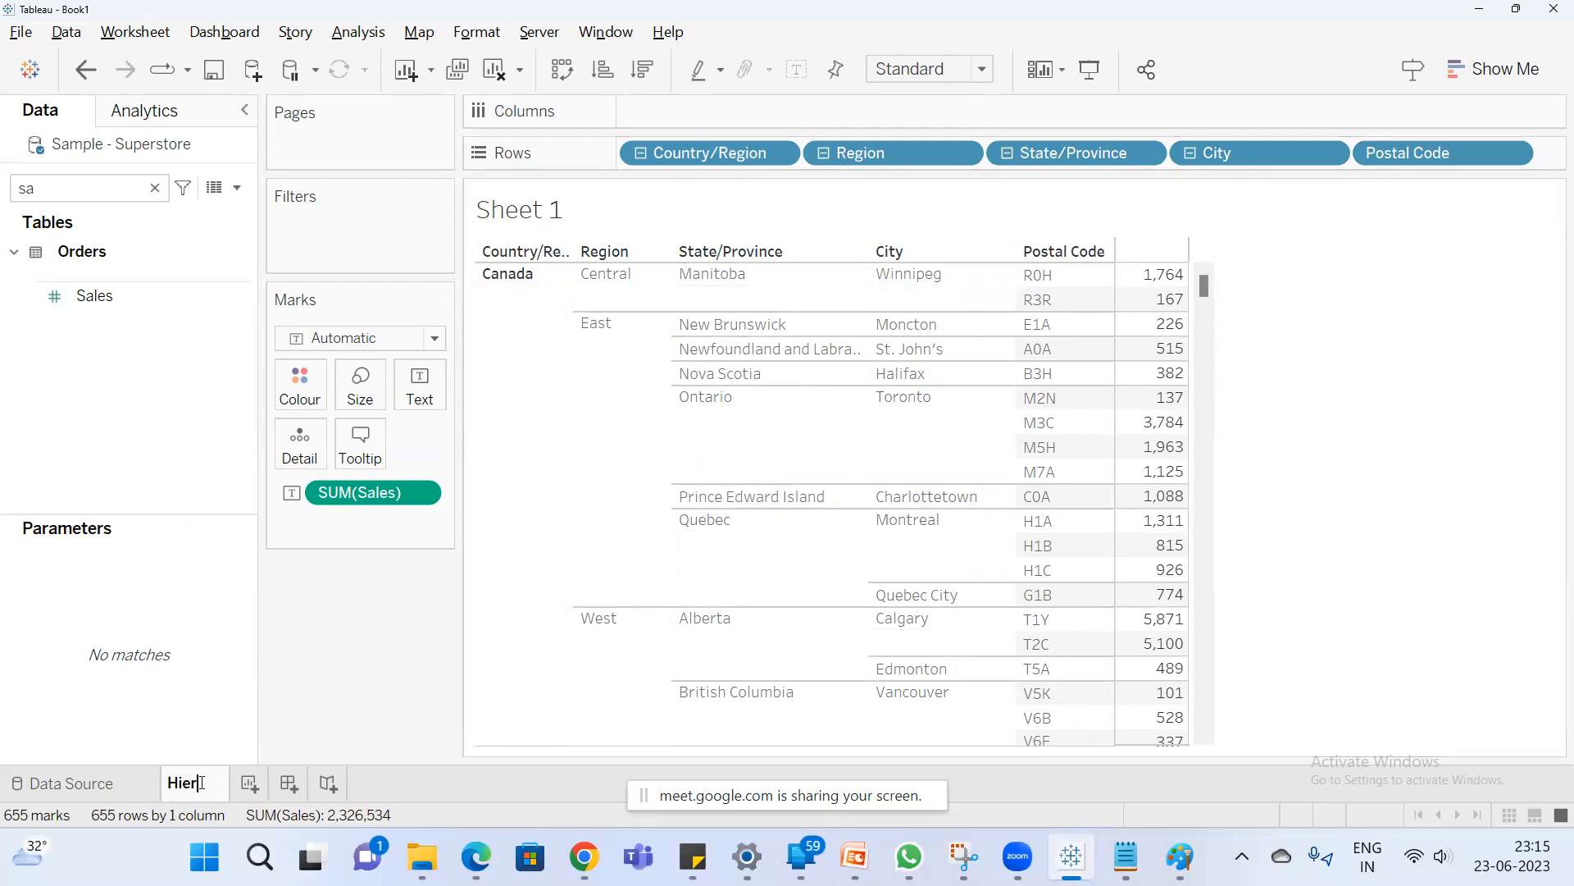
pyautogui.write('archy')
pyautogui.press('Return')
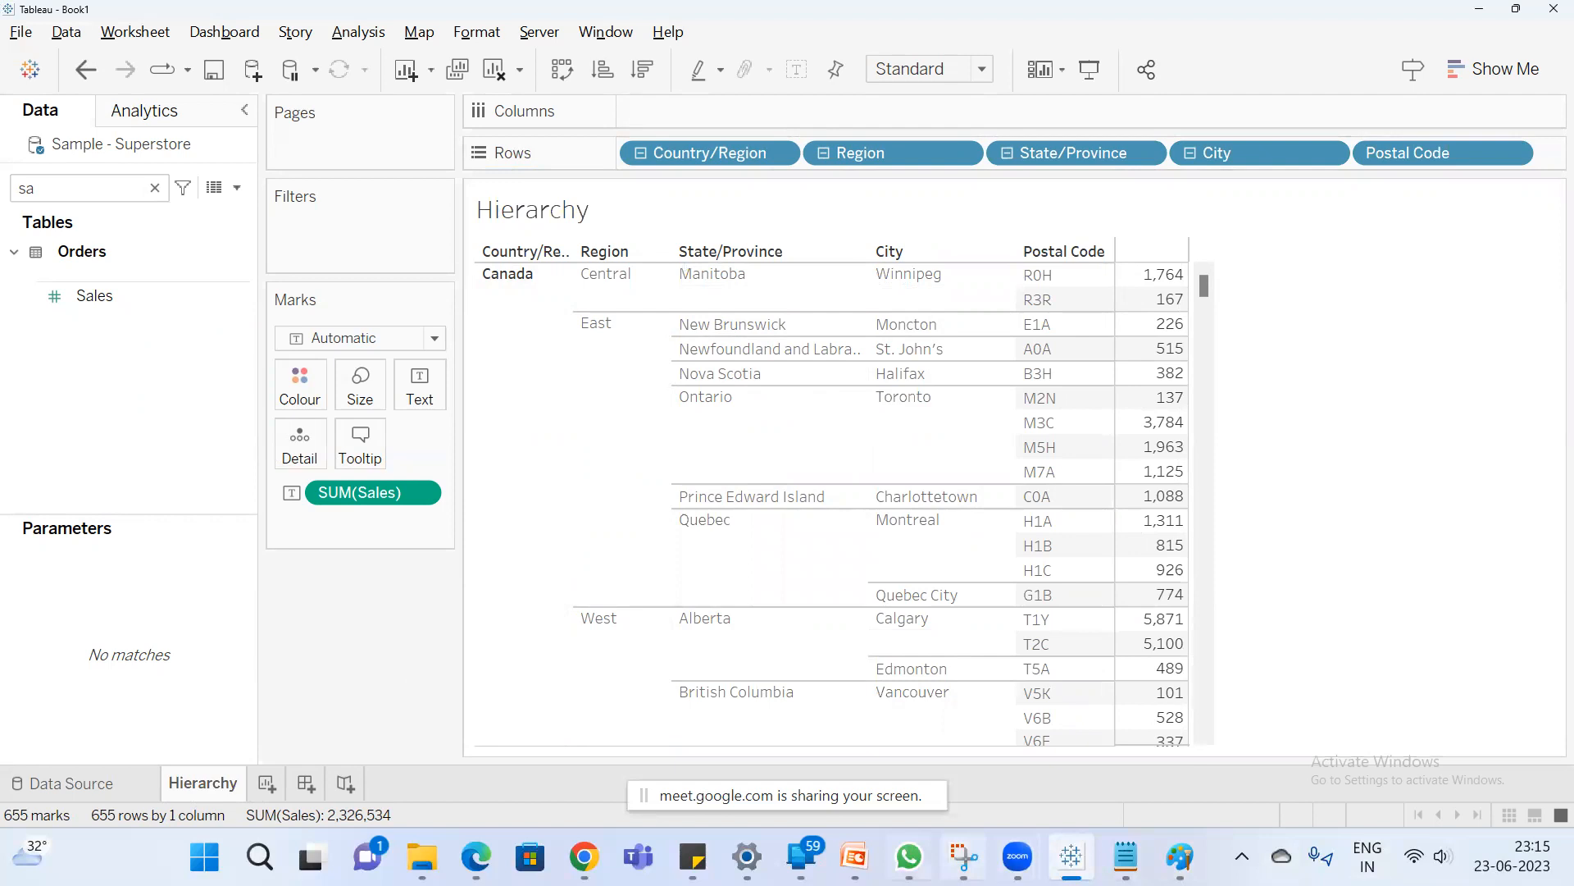
# Switch to the PowerPoint training deck and view slide 4, "Dimensions & Measures, Blue & Green", in full.
pyautogui.click(855, 857)
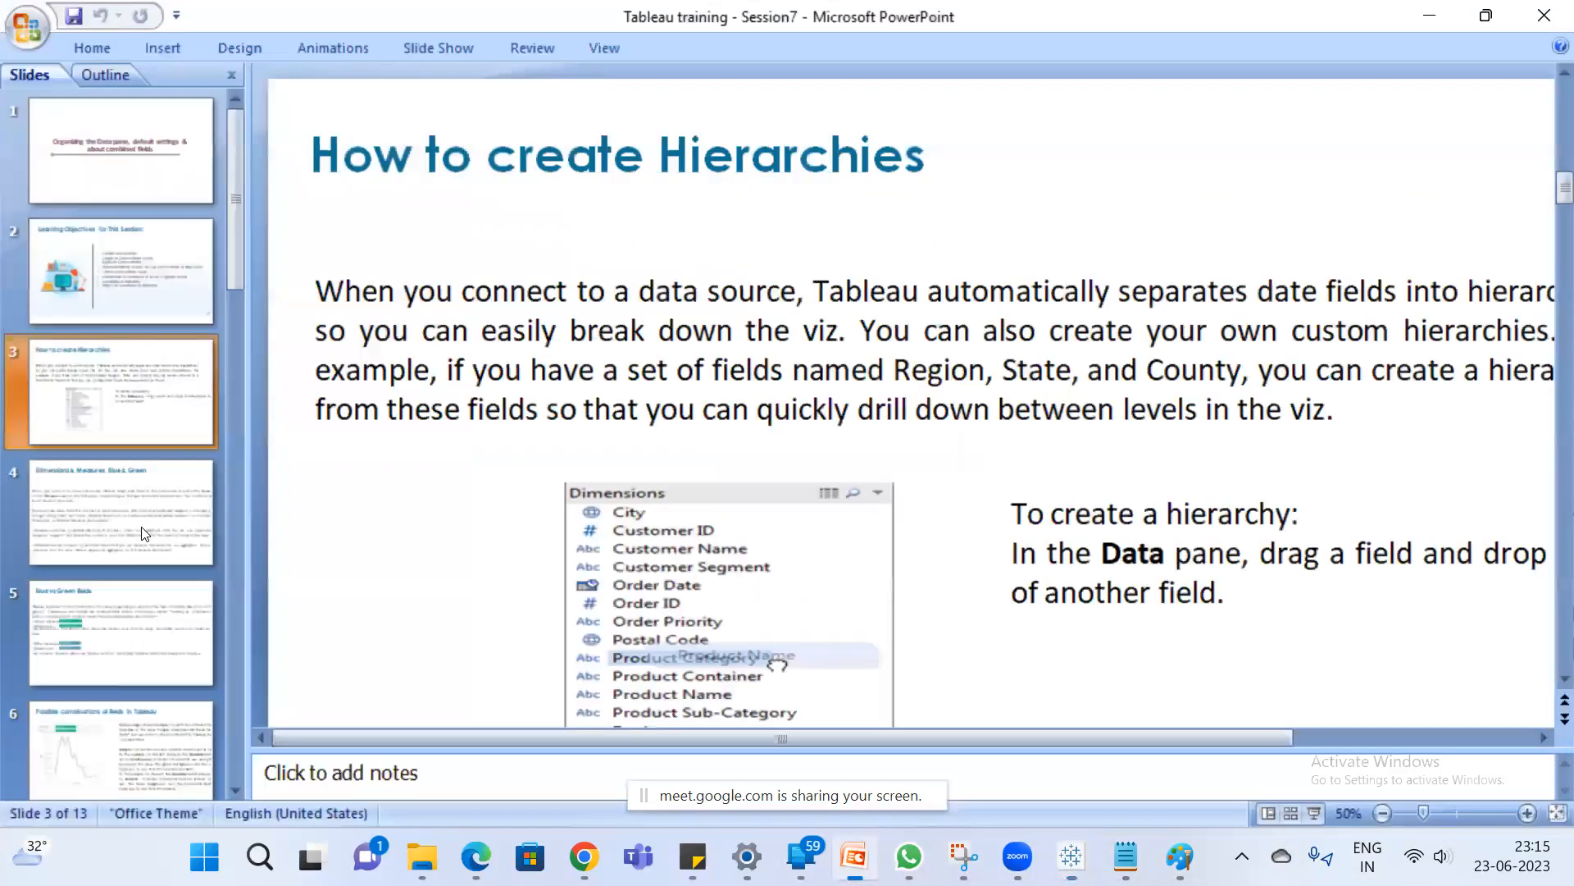
pyautogui.click(142, 533)
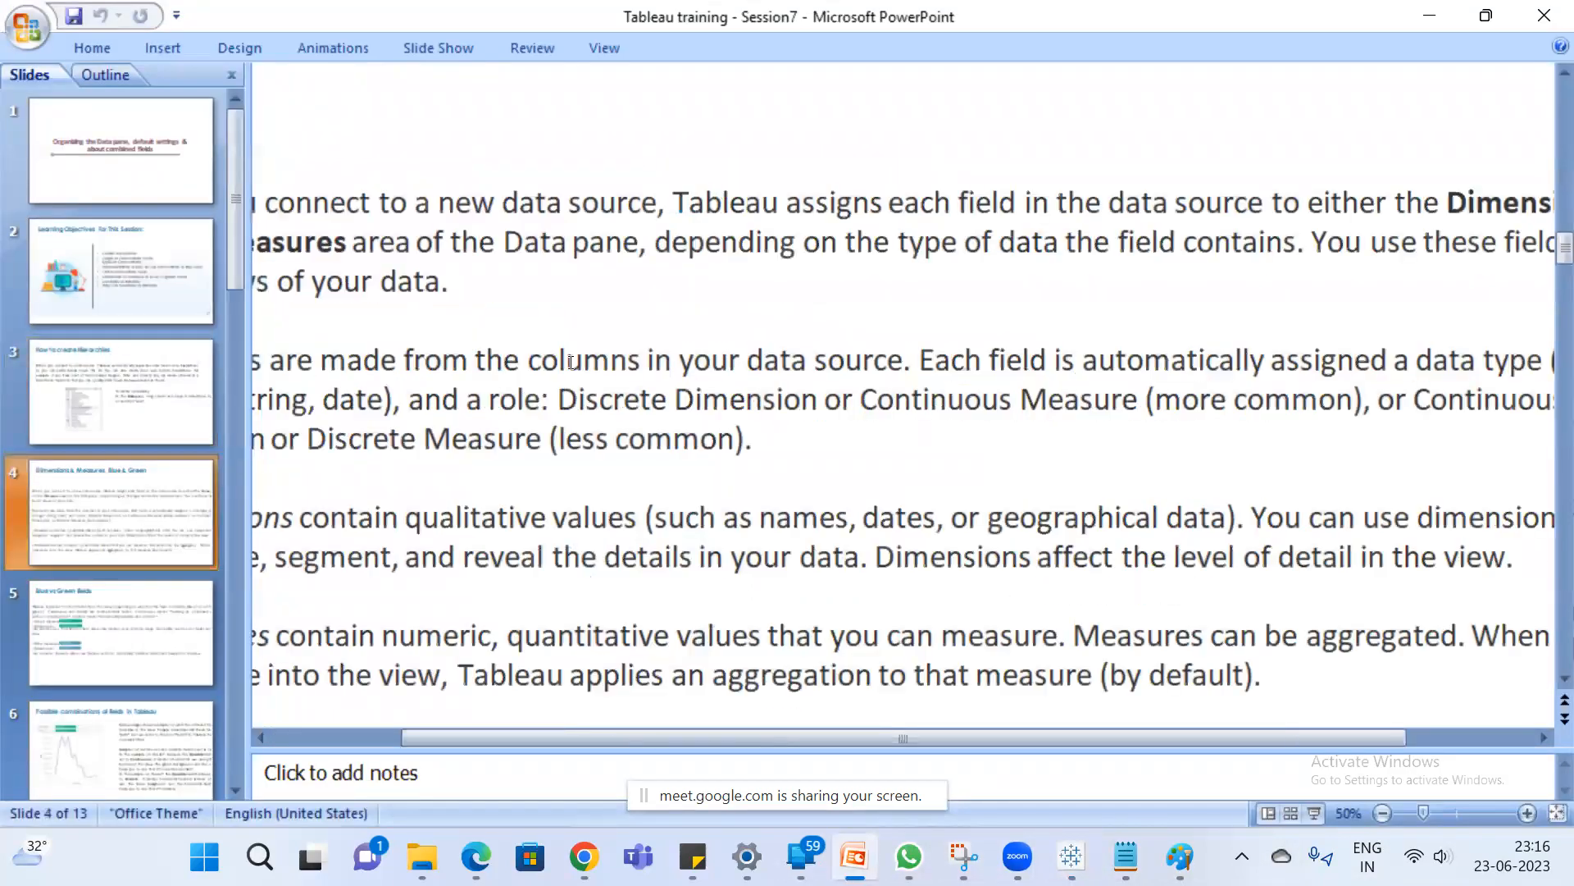
pyautogui.scroll(-2, 572, 363)
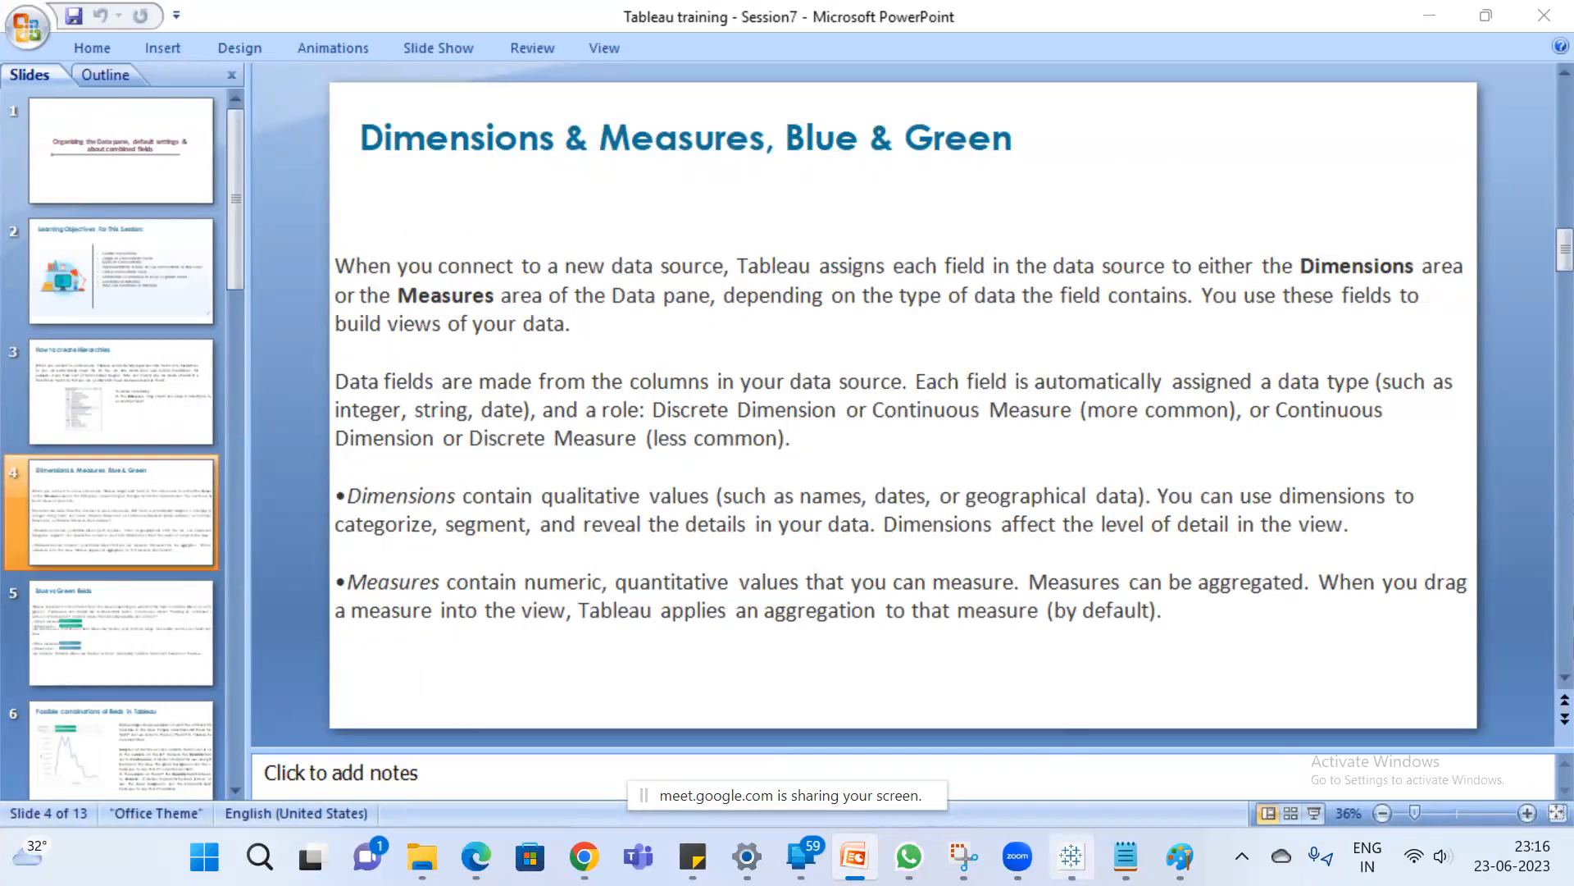
# Return to the Tableau workbook and widen the Data pane to look through the dimension and measure fields.
pyautogui.click(1071, 856)
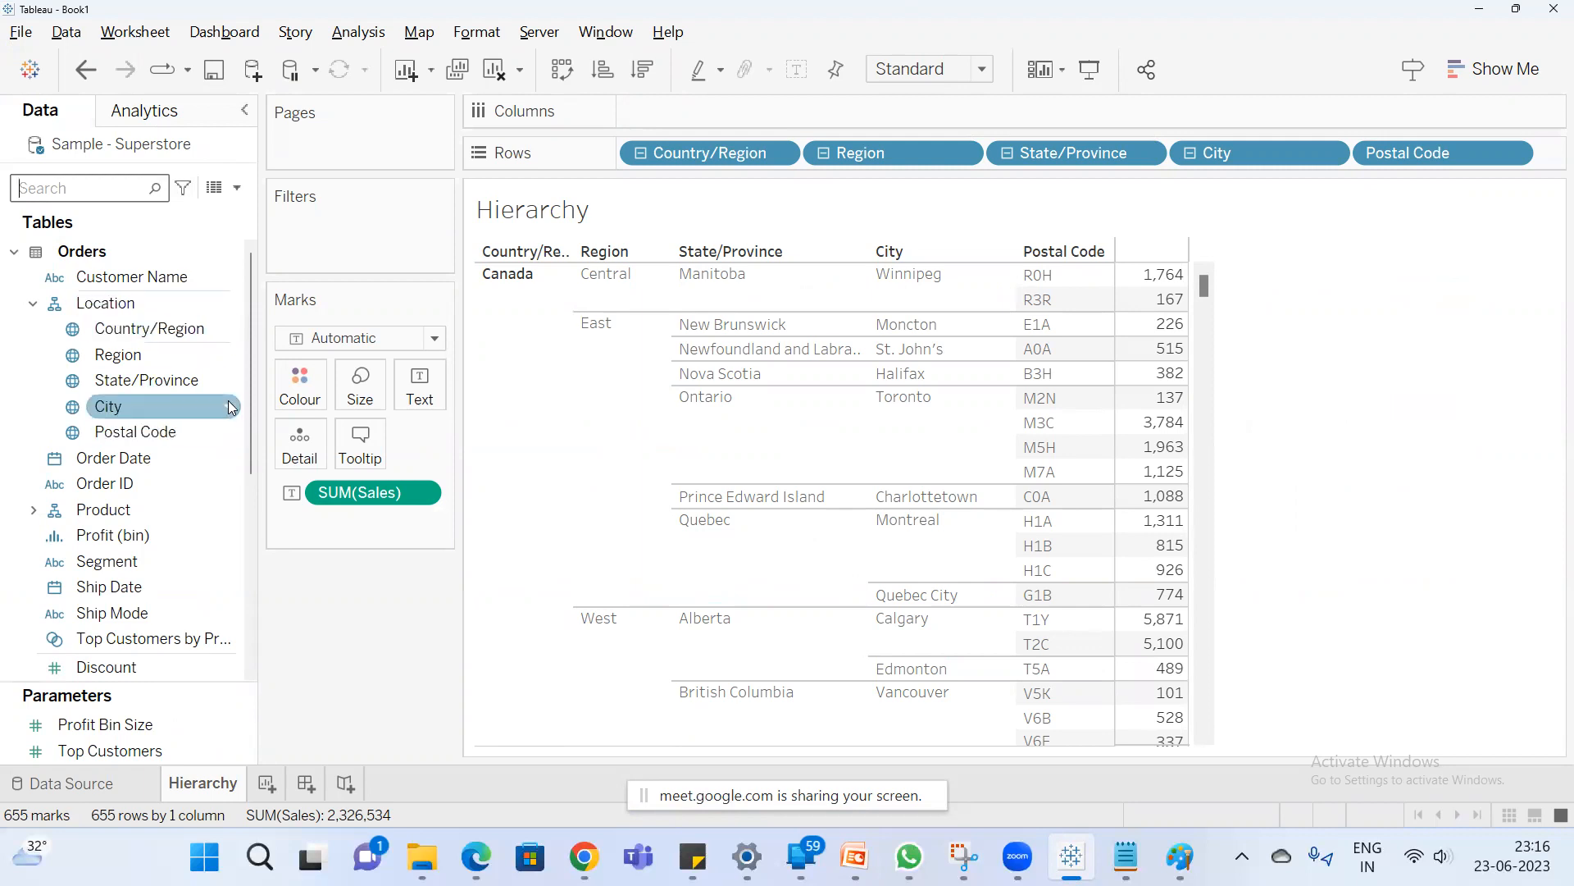
pyautogui.moveTo(258, 359); pyautogui.dragTo(454, 323)
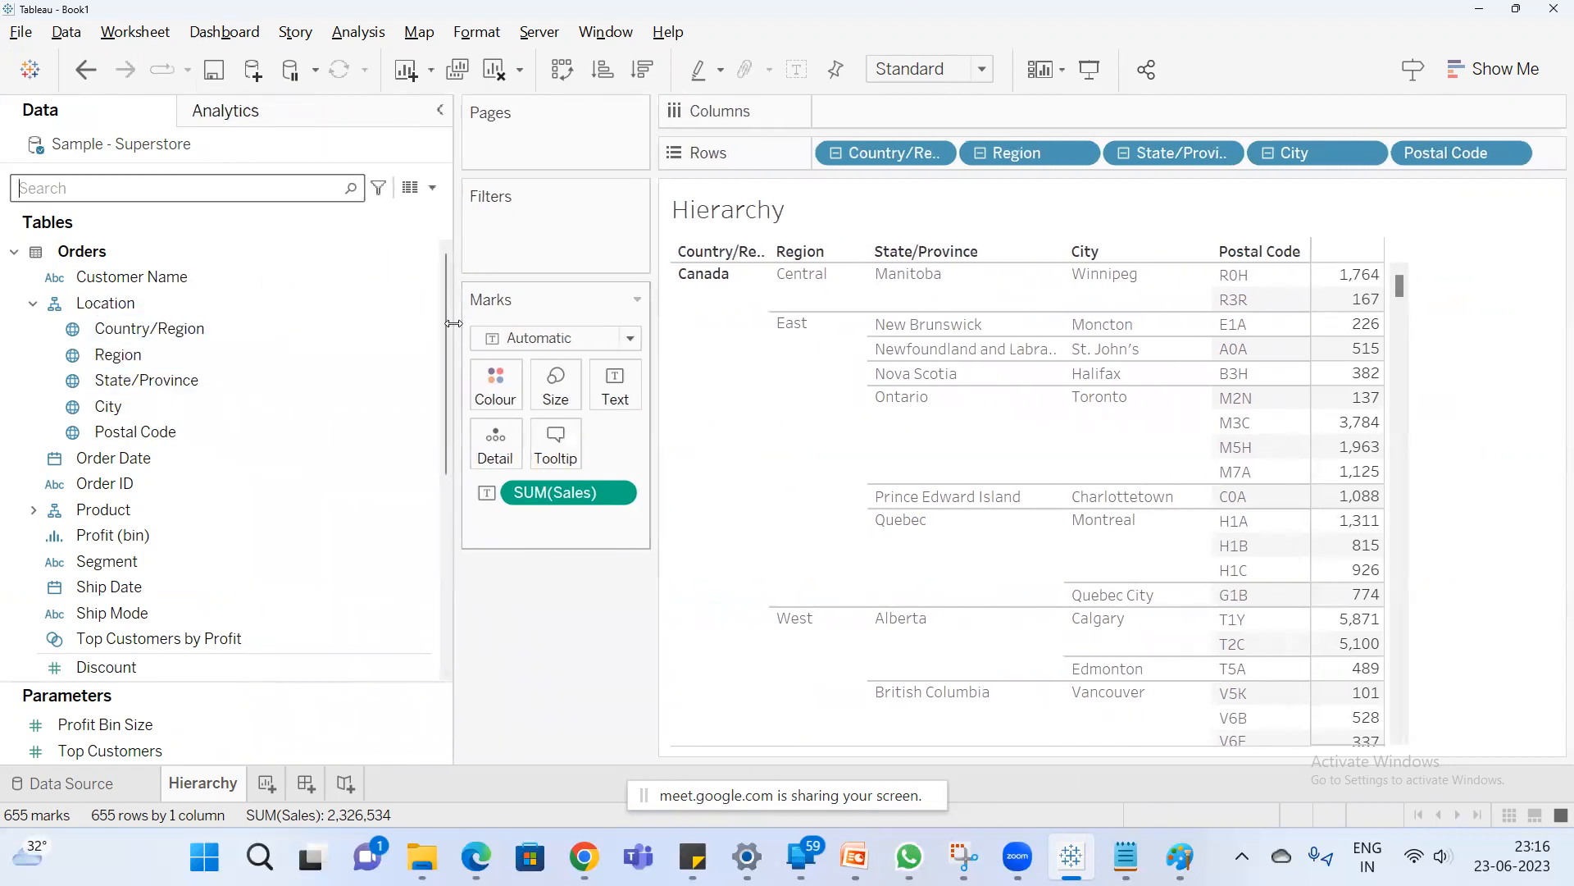
pyautogui.click(91, 303)
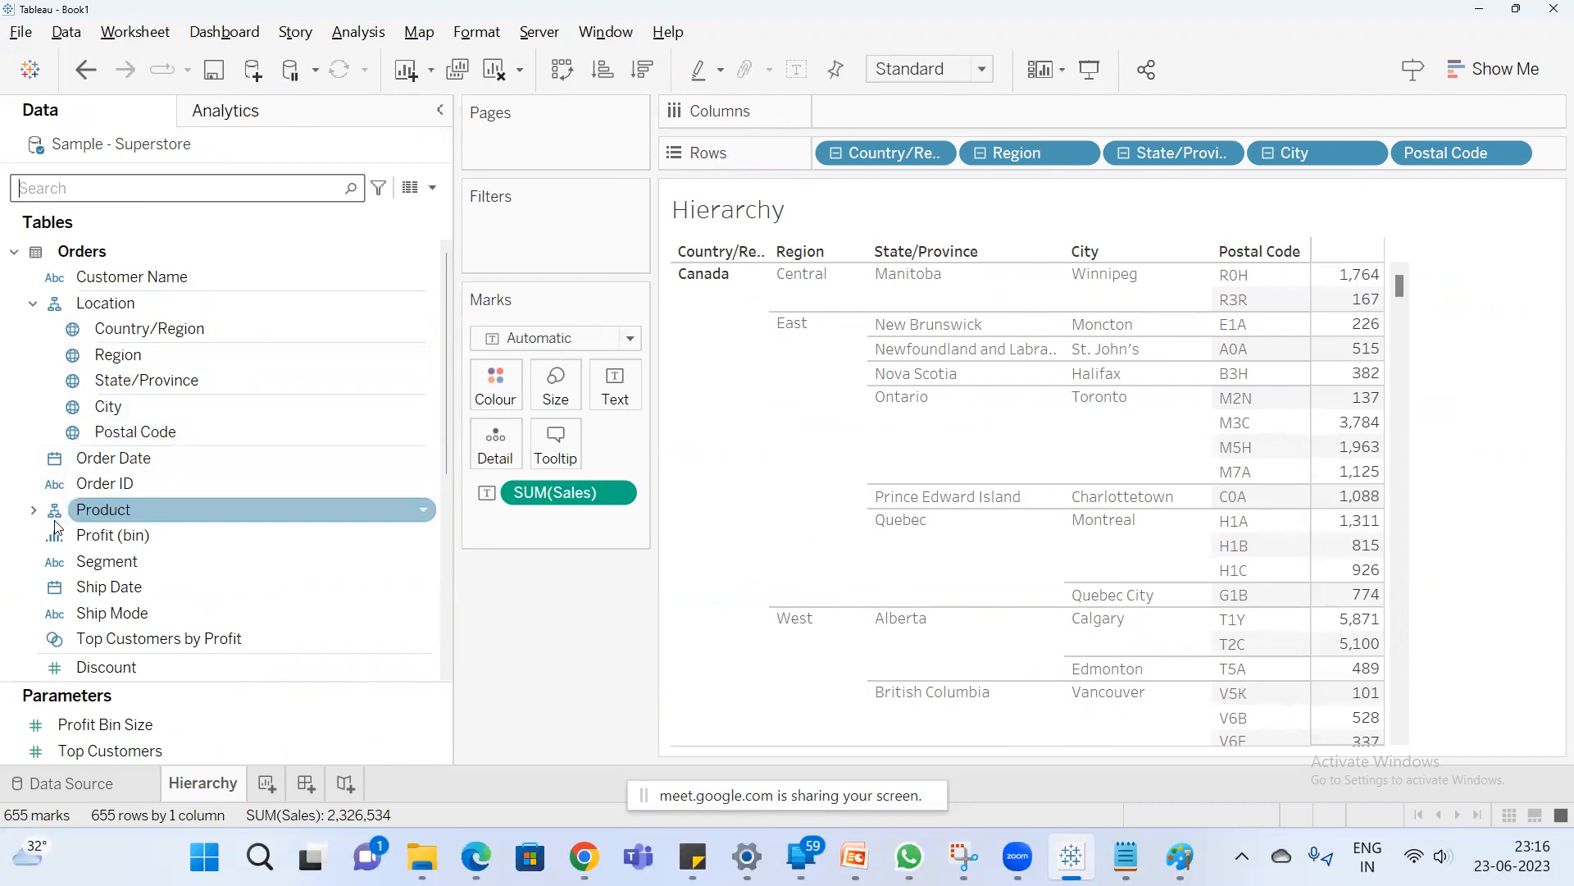
pyautogui.scroll(-1, 55, 529)
pyautogui.scroll(-1, 54, 484)
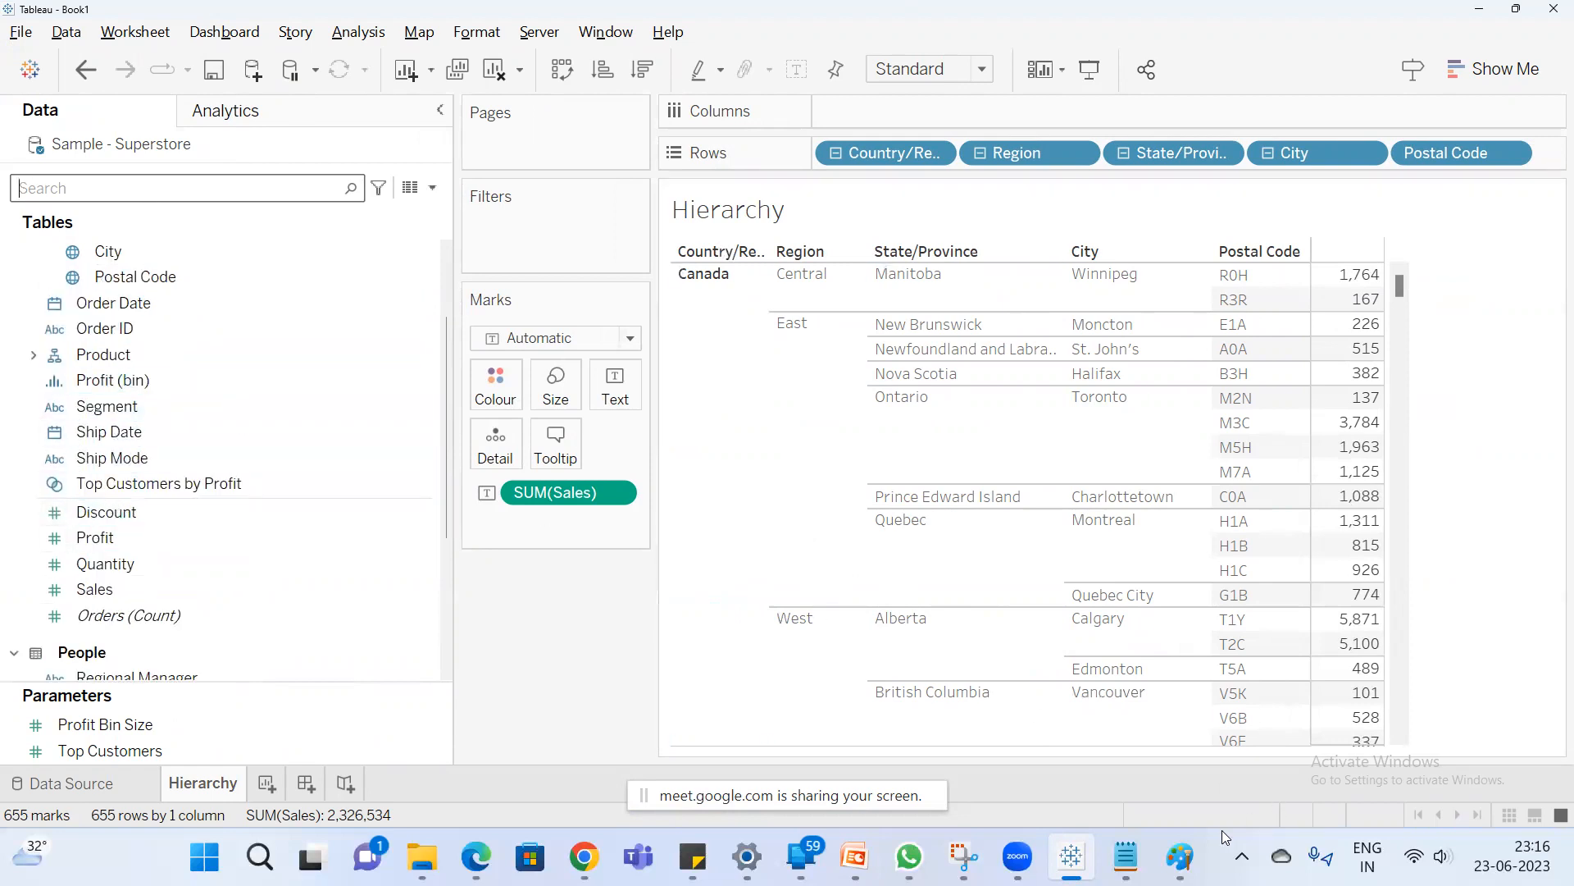
# Switch to the Notepad notes and insert the line "In data pane" above the Country list.
pyautogui.click(1126, 856)
pyautogui.click(124, 120)
pyautogui.press('Return')
pyautogui.press('Return')
pyautogui.press('Up')
pyautogui.press('Up')
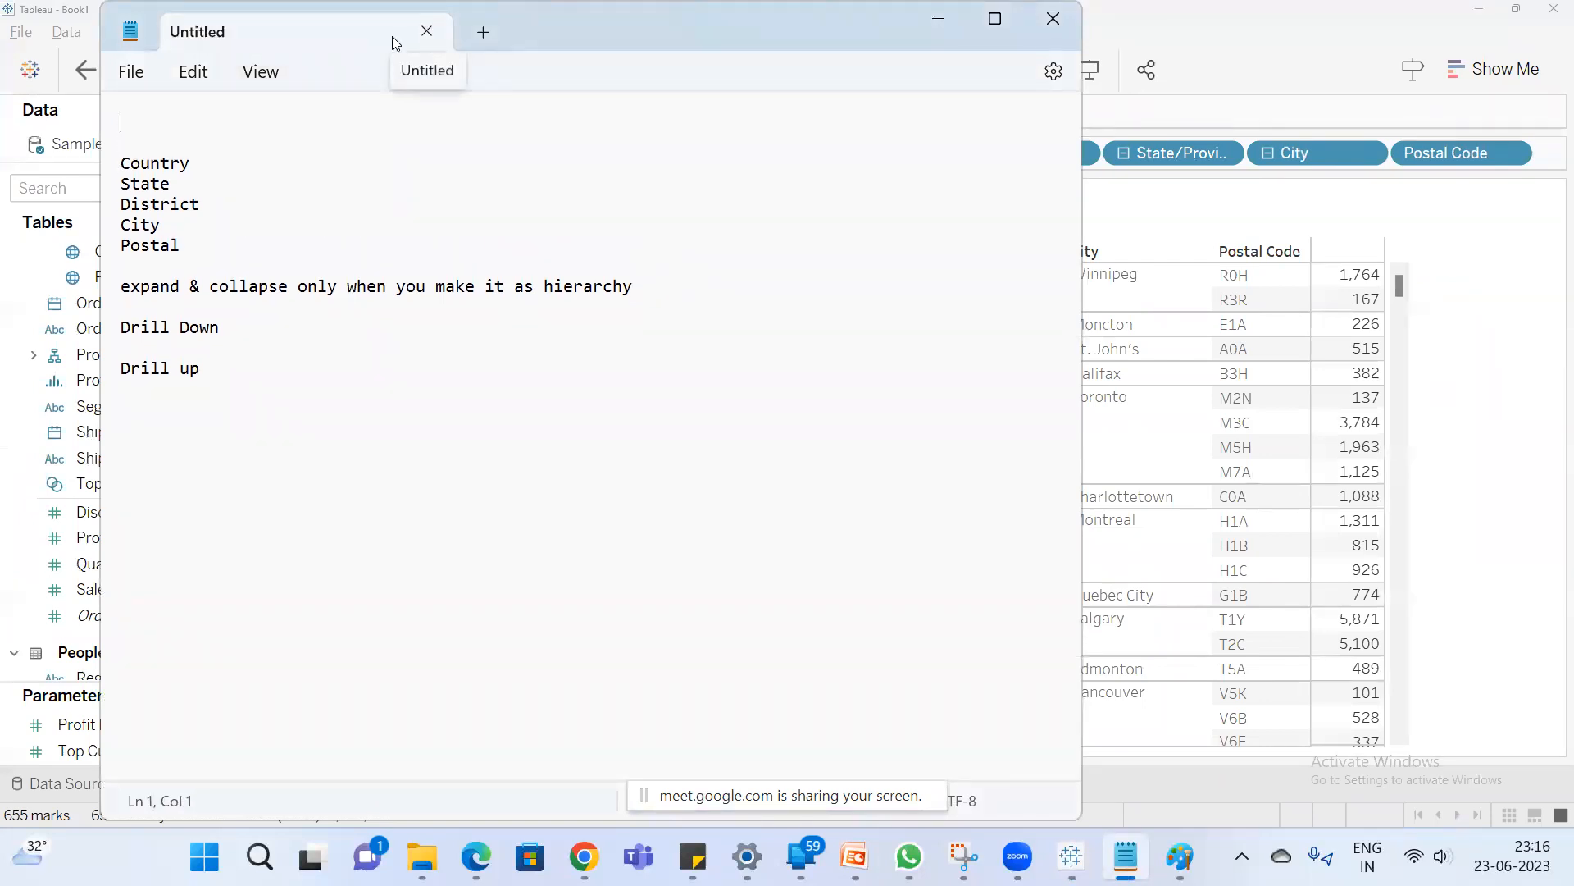
pyautogui.write('In data pane')
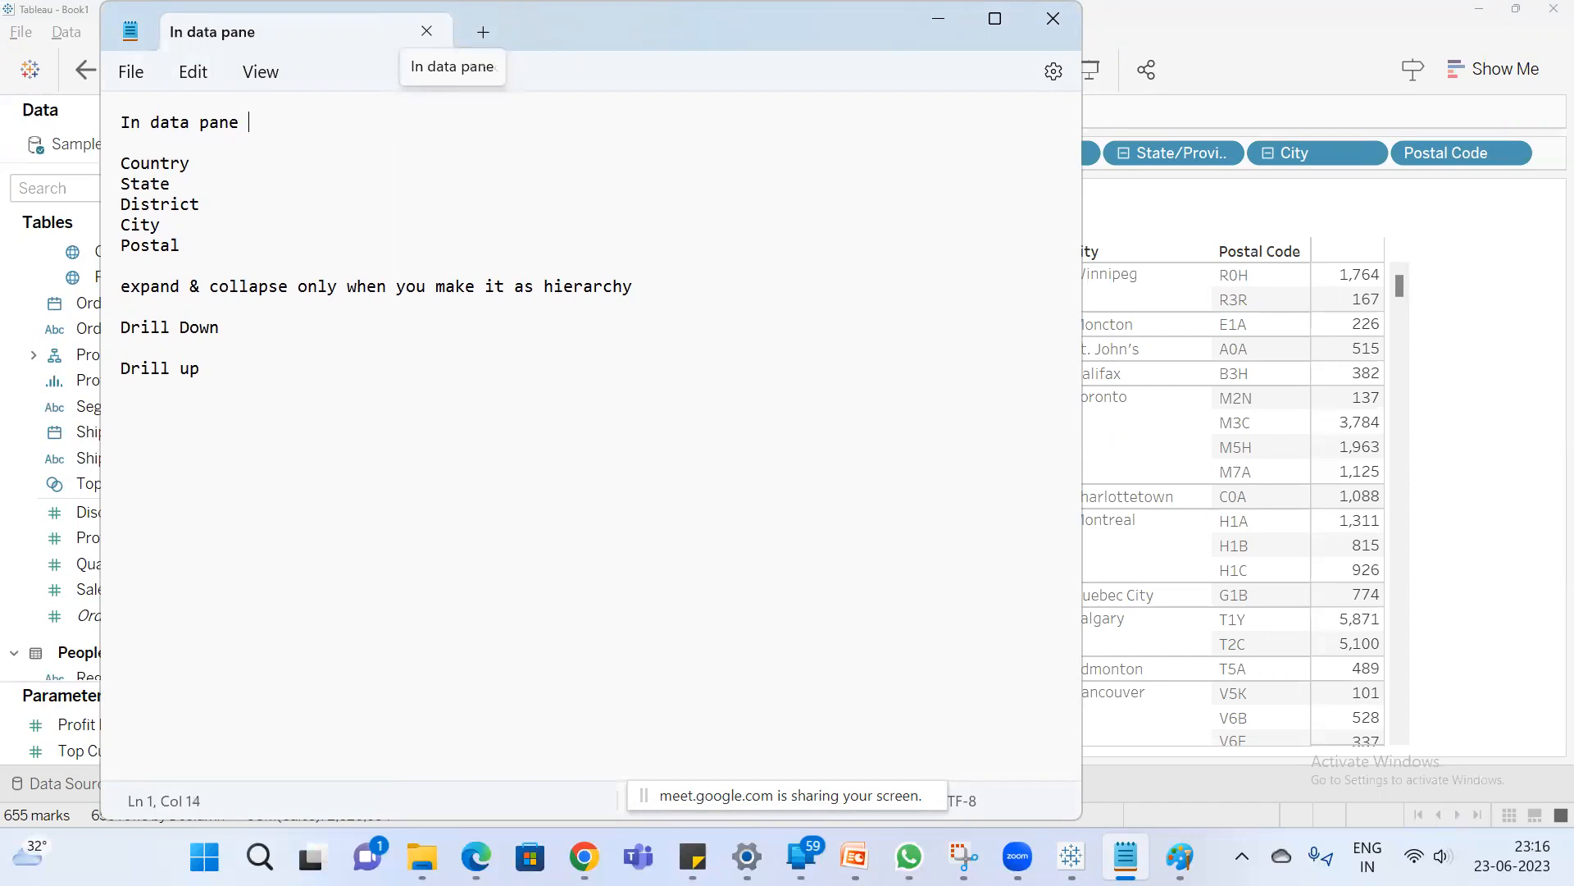
# Add the line "the icons color is blue to represent dimension" under "In data pane".
pyautogui.press('Return')
pyautogui.write('the icons')
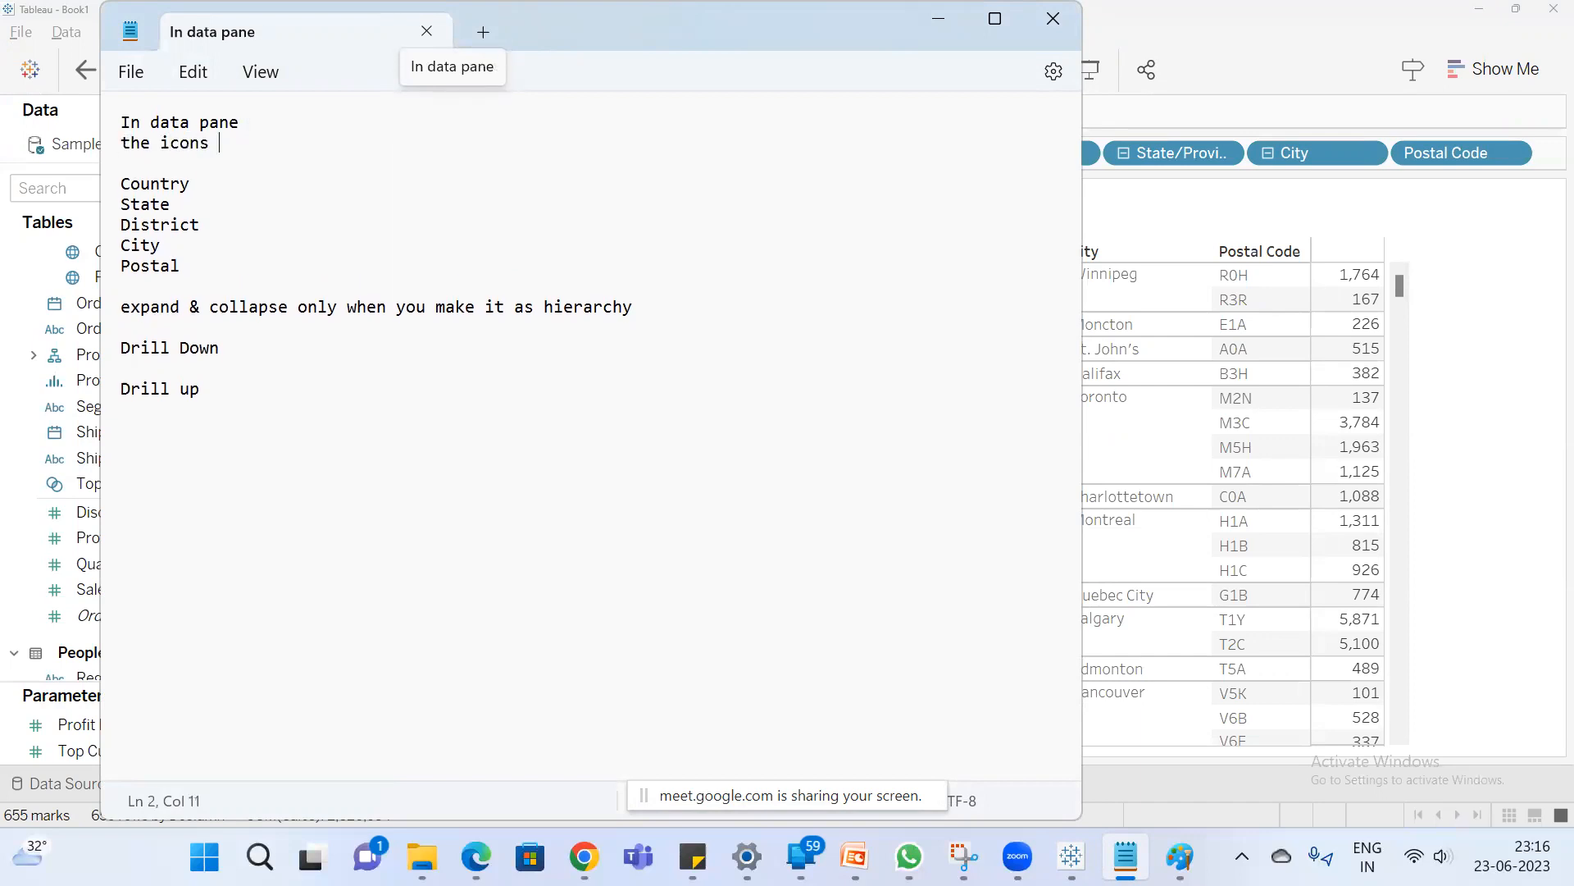
pyautogui.write(' color is bue')
pyautogui.press('BackSpace')
pyautogui.write('leue to rep')
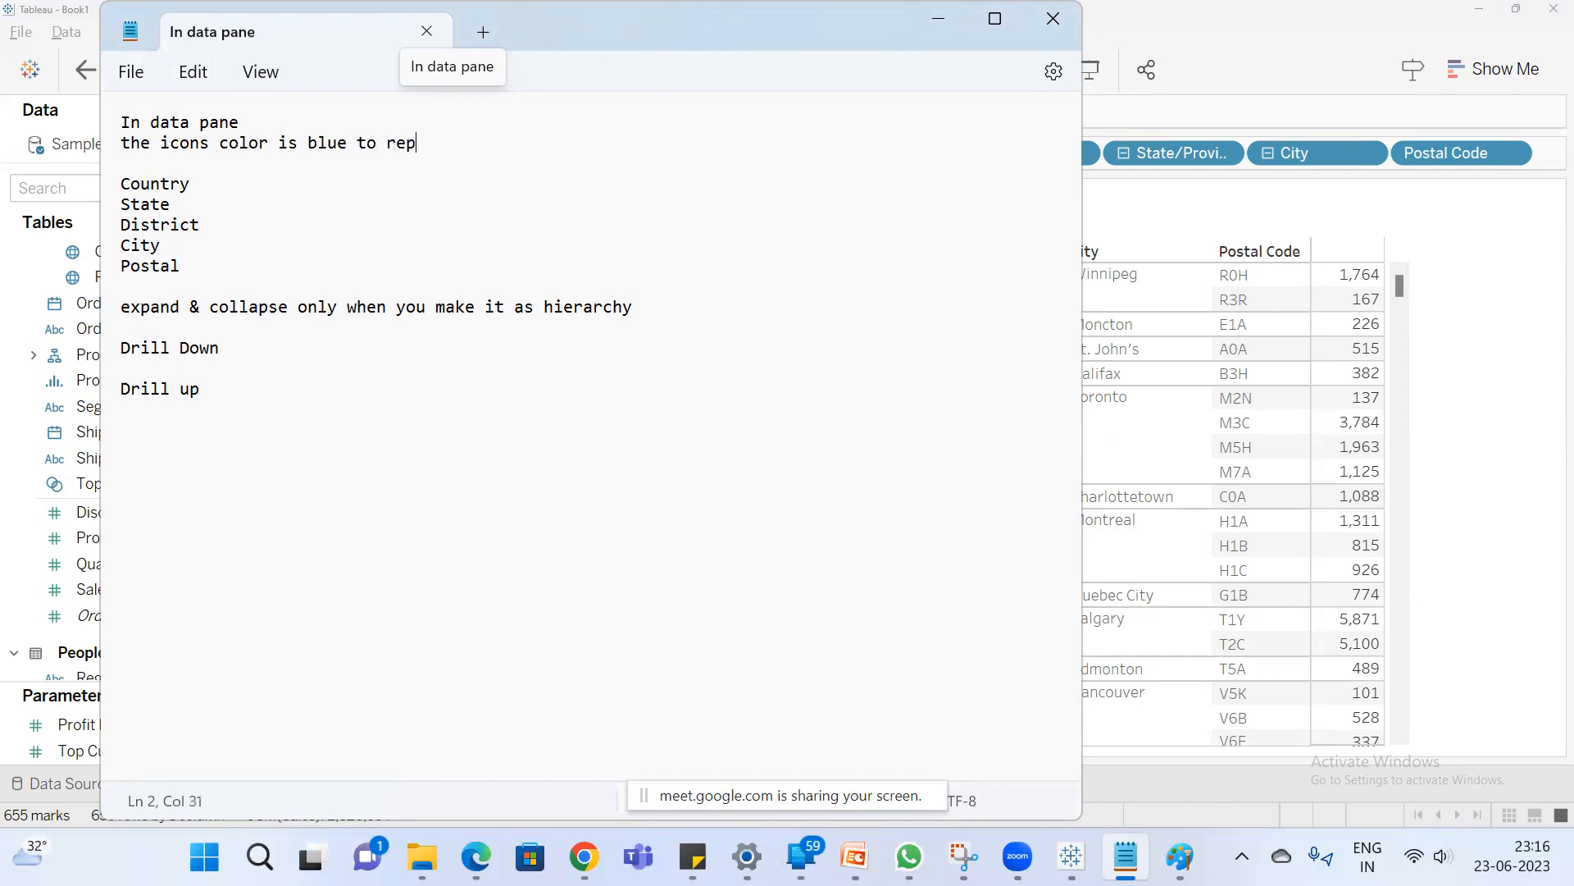
pyautogui.write('resene')
pyautogui.write(' dimension')
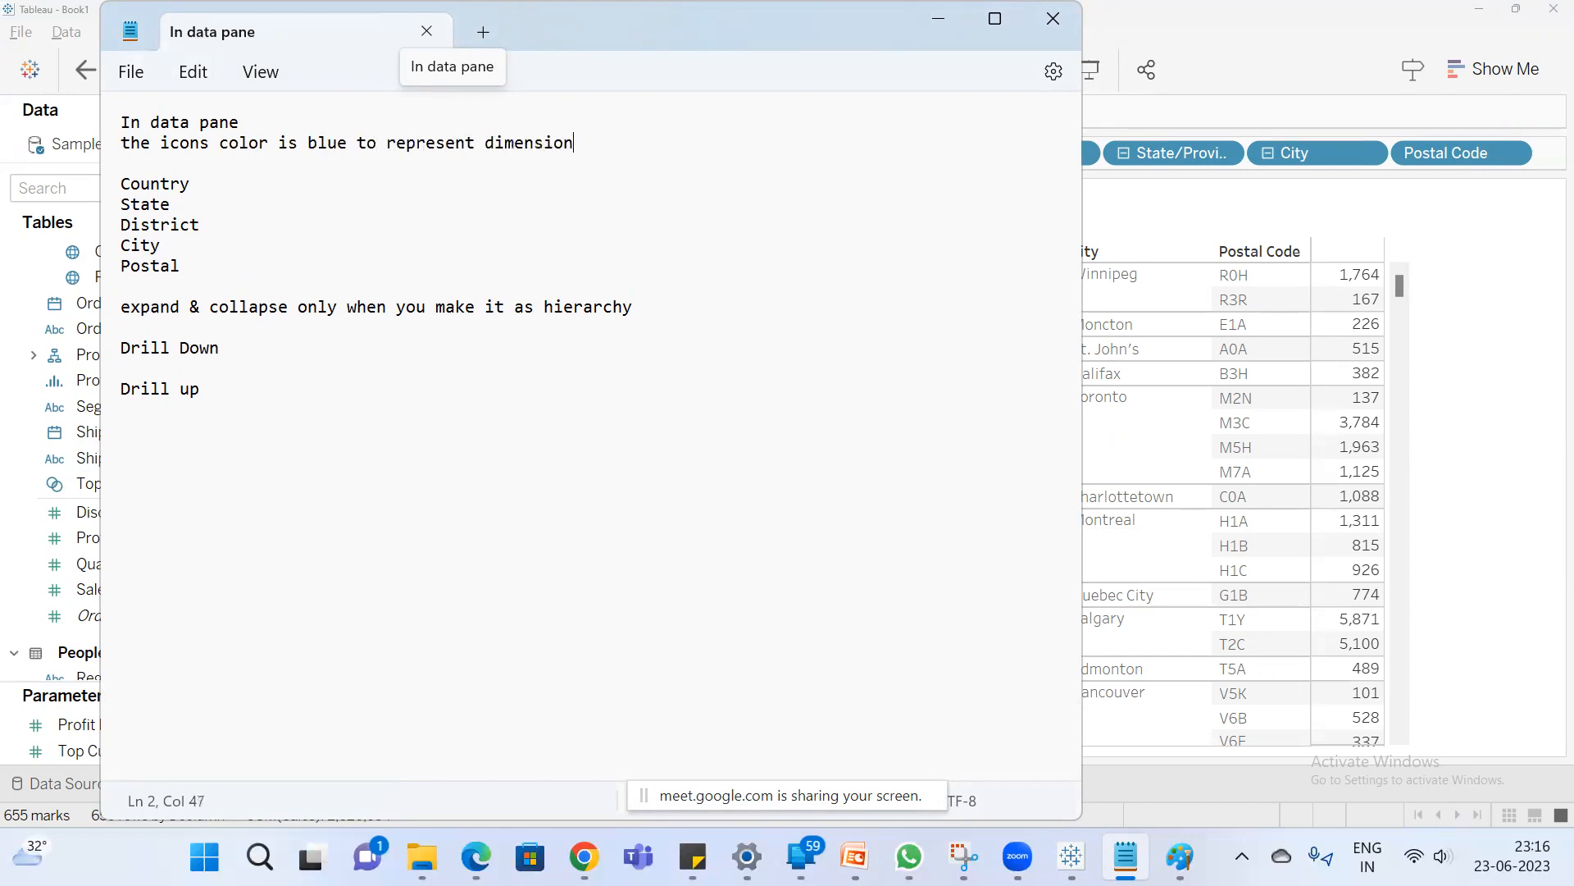
# Go back to Tableau and examine the icon colours of the measure fields from Discount to Orders (Count).
pyautogui.hotkey('alt', 'Tab')
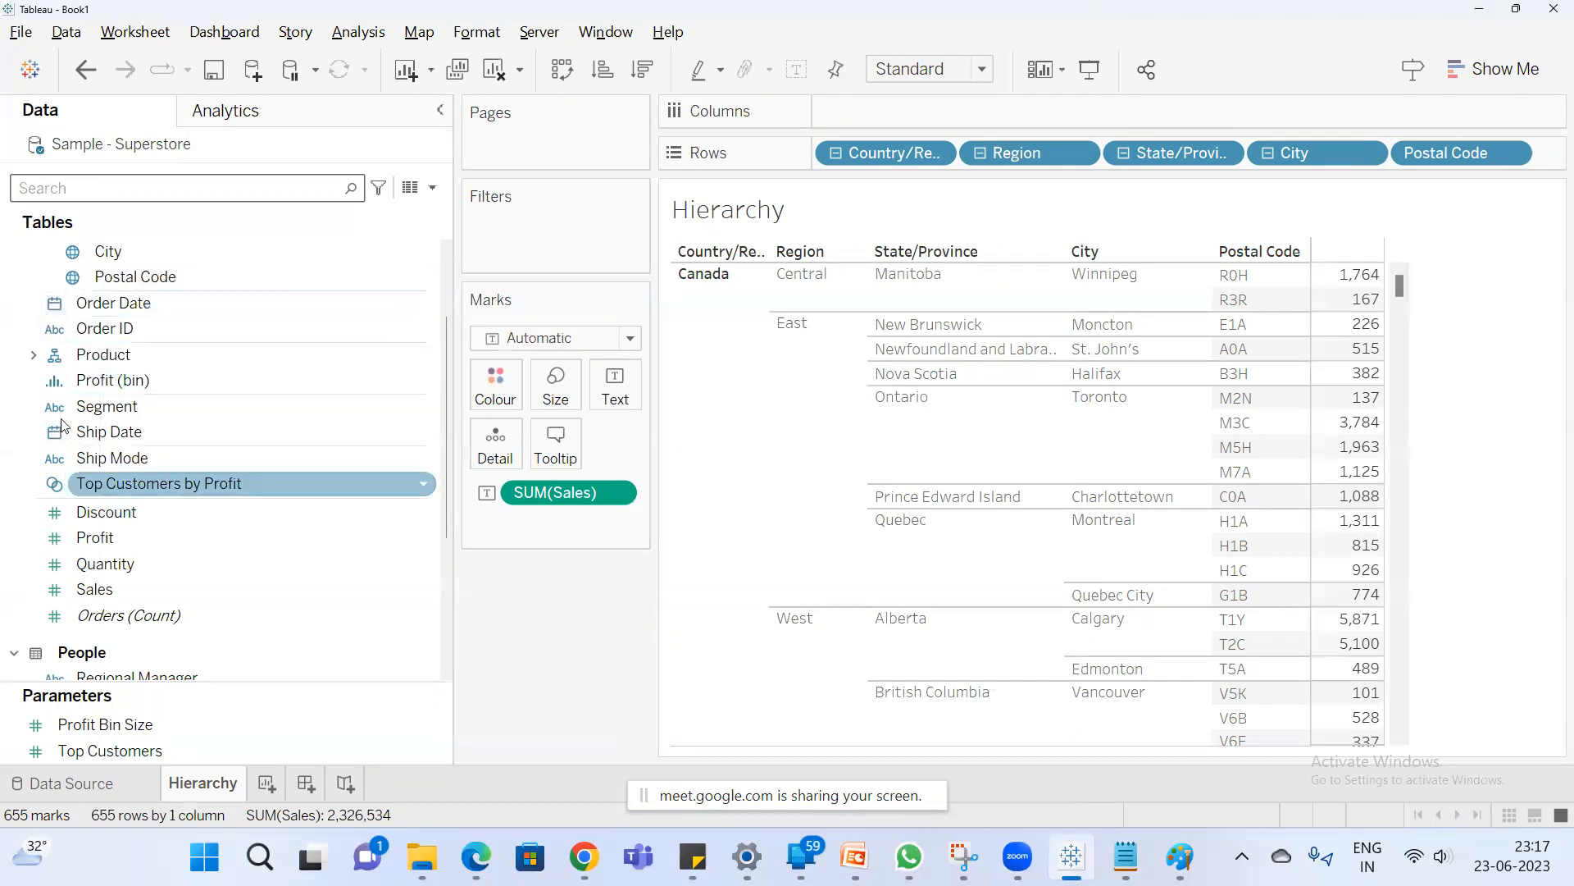
pyautogui.click(73, 516)
pyautogui.click(69, 563)
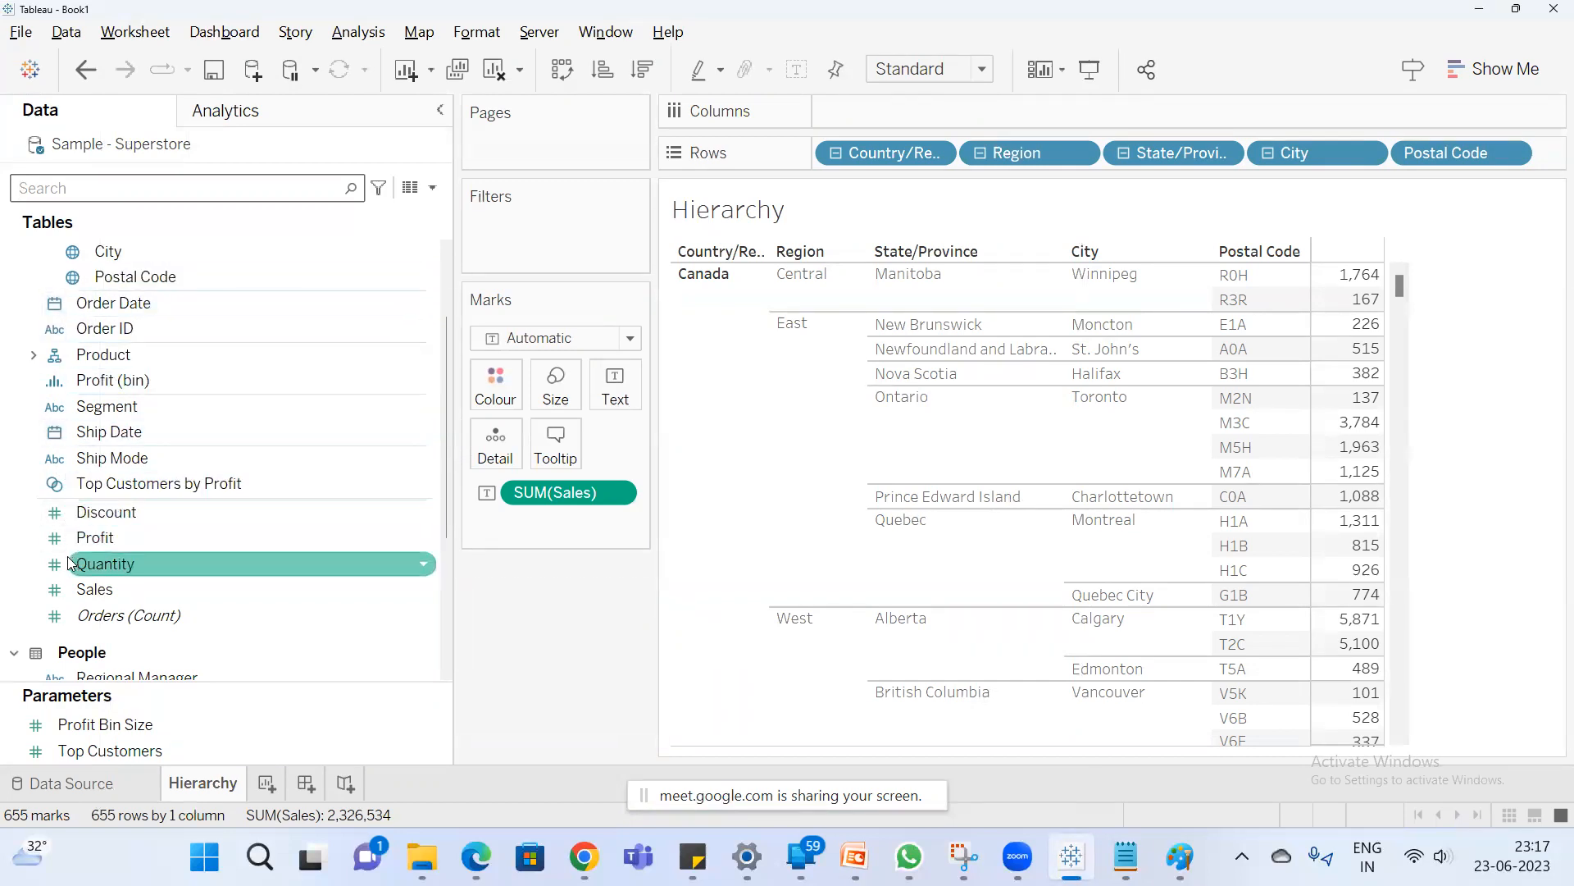
pyautogui.click(68, 589)
pyautogui.click(67, 616)
pyautogui.click(72, 588)
pyautogui.click(69, 513)
pyautogui.click(131, 563)
pyautogui.press('super')
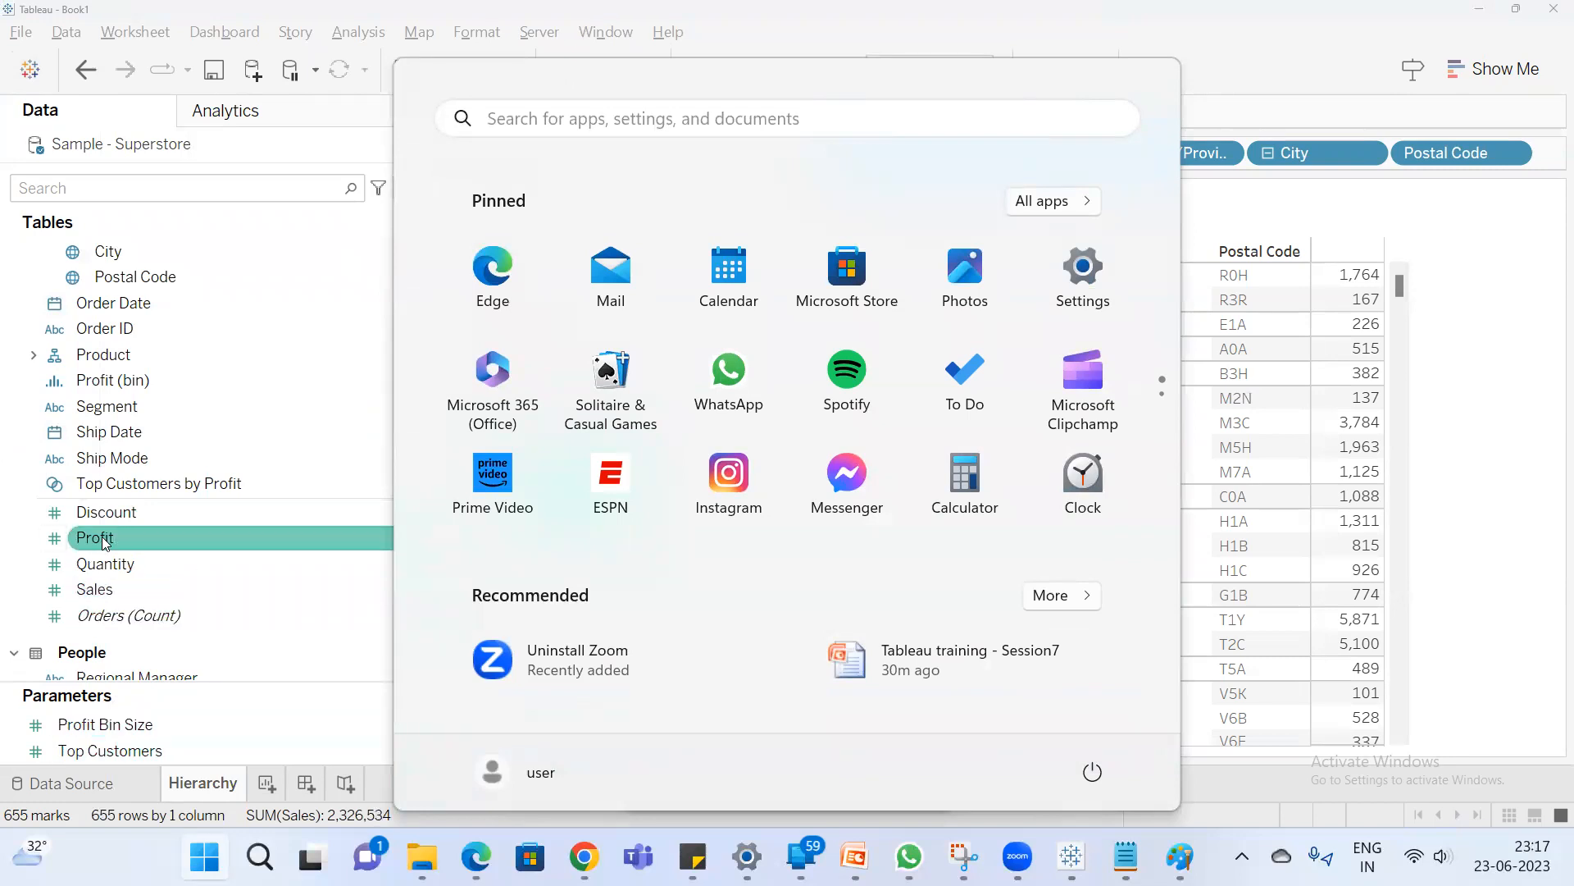
pyautogui.click(20, 563)
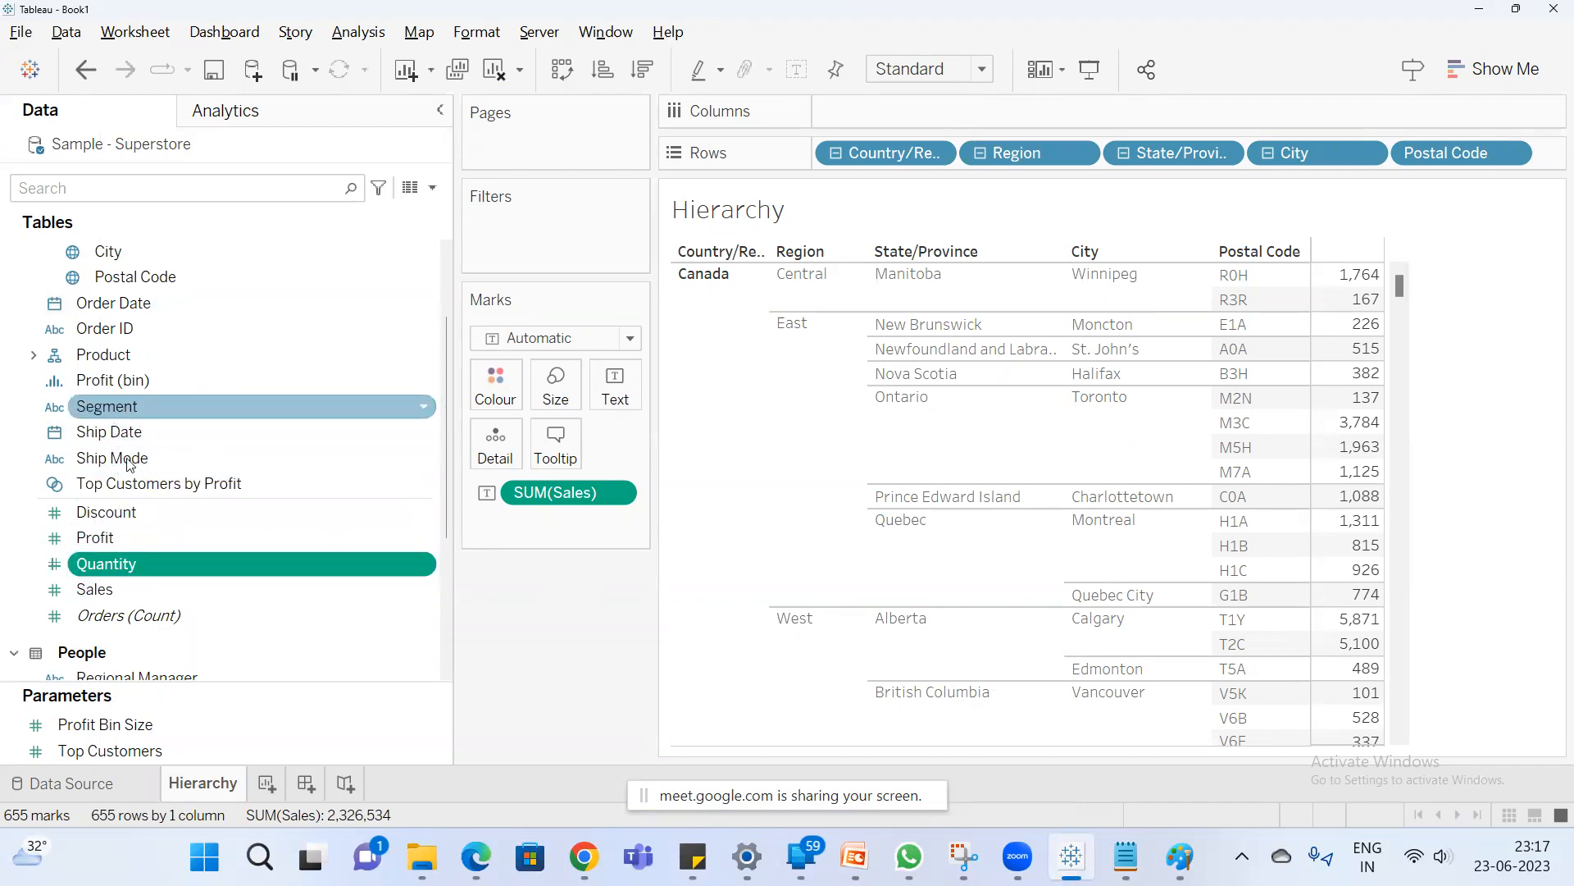
# Select the Profit and Ship Date fields together in the Data pane.
pyautogui.click(115, 432)
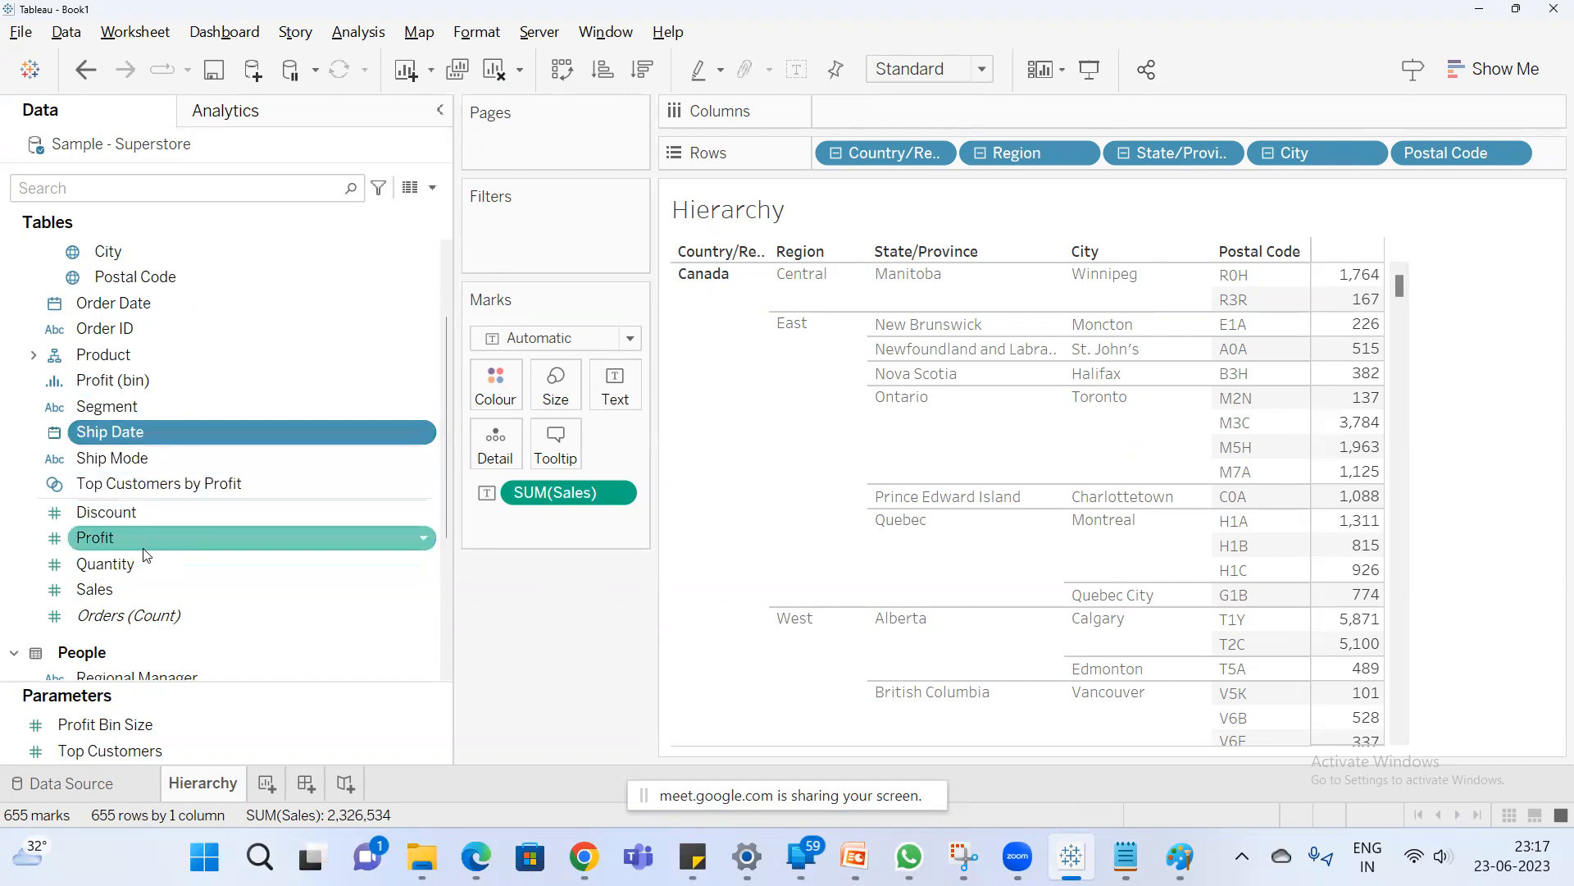
pyautogui.click(141, 538)
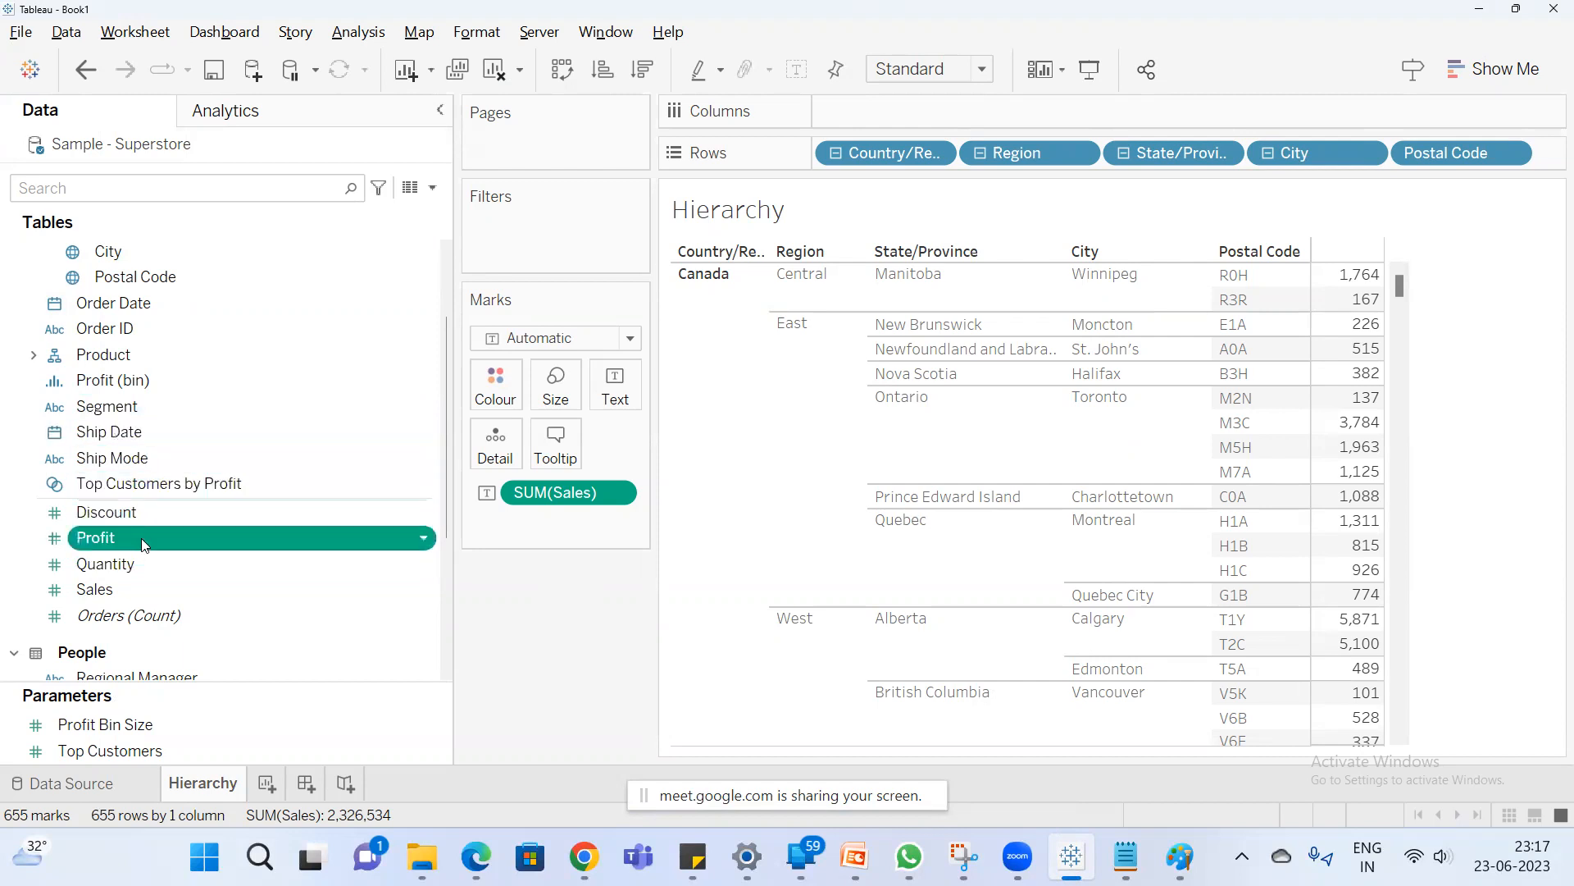
pyautogui.keyDown('ctrl'); pyautogui.click(121, 434); pyautogui.keyUp('ctrl')
# Open Snipping Tool and capture the Data pane's field list with Ship Date and Profit highlighted.
pyautogui.press('super')
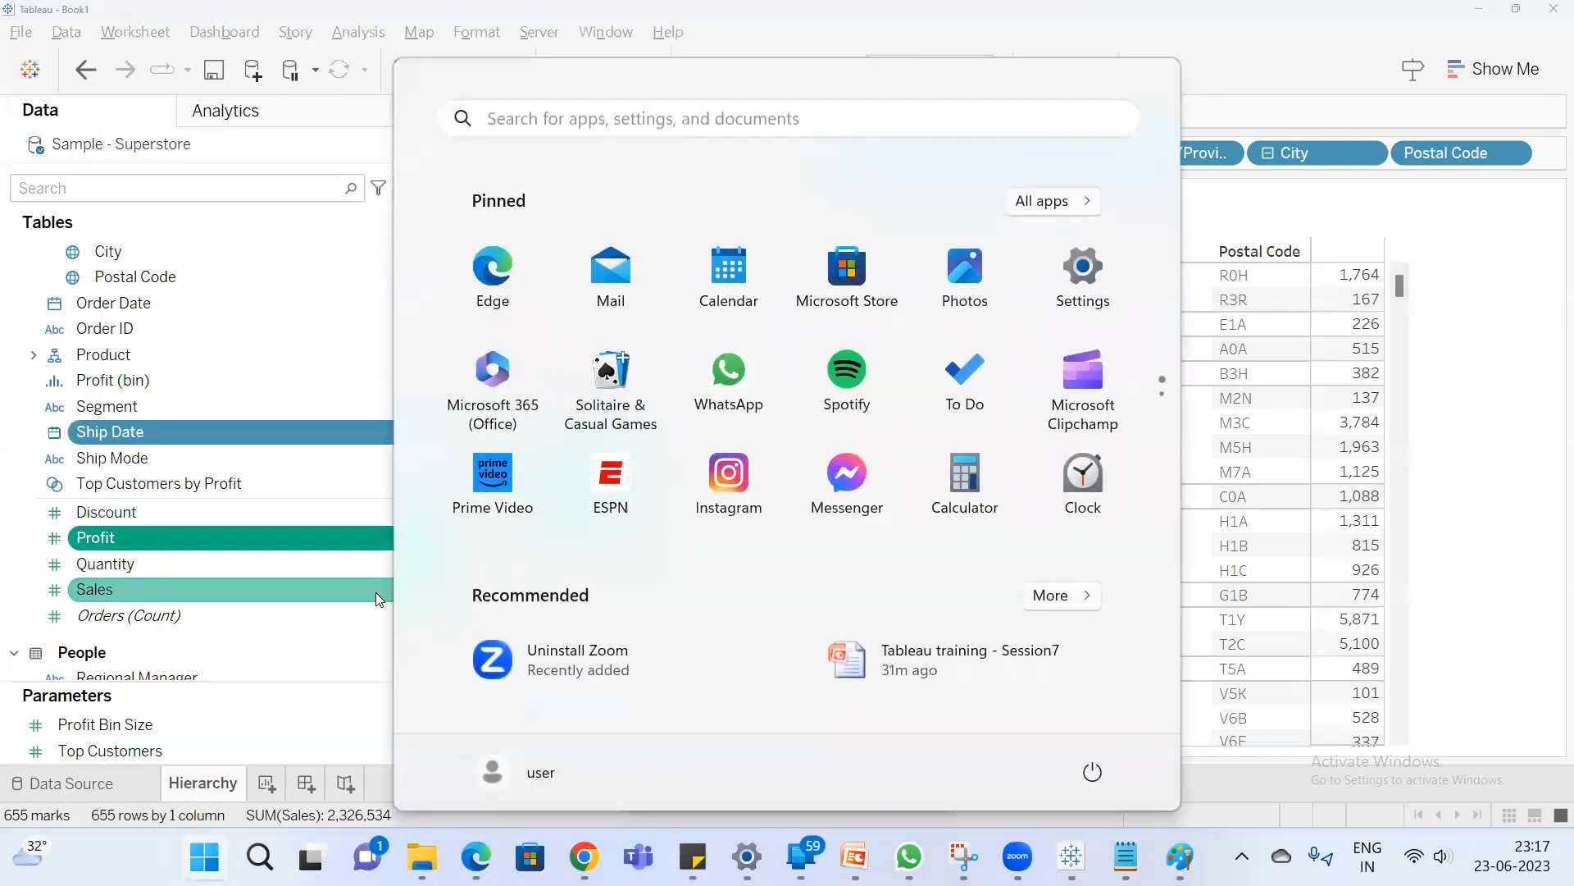
pyautogui.write('snipping Tool')
pyautogui.press('Return')
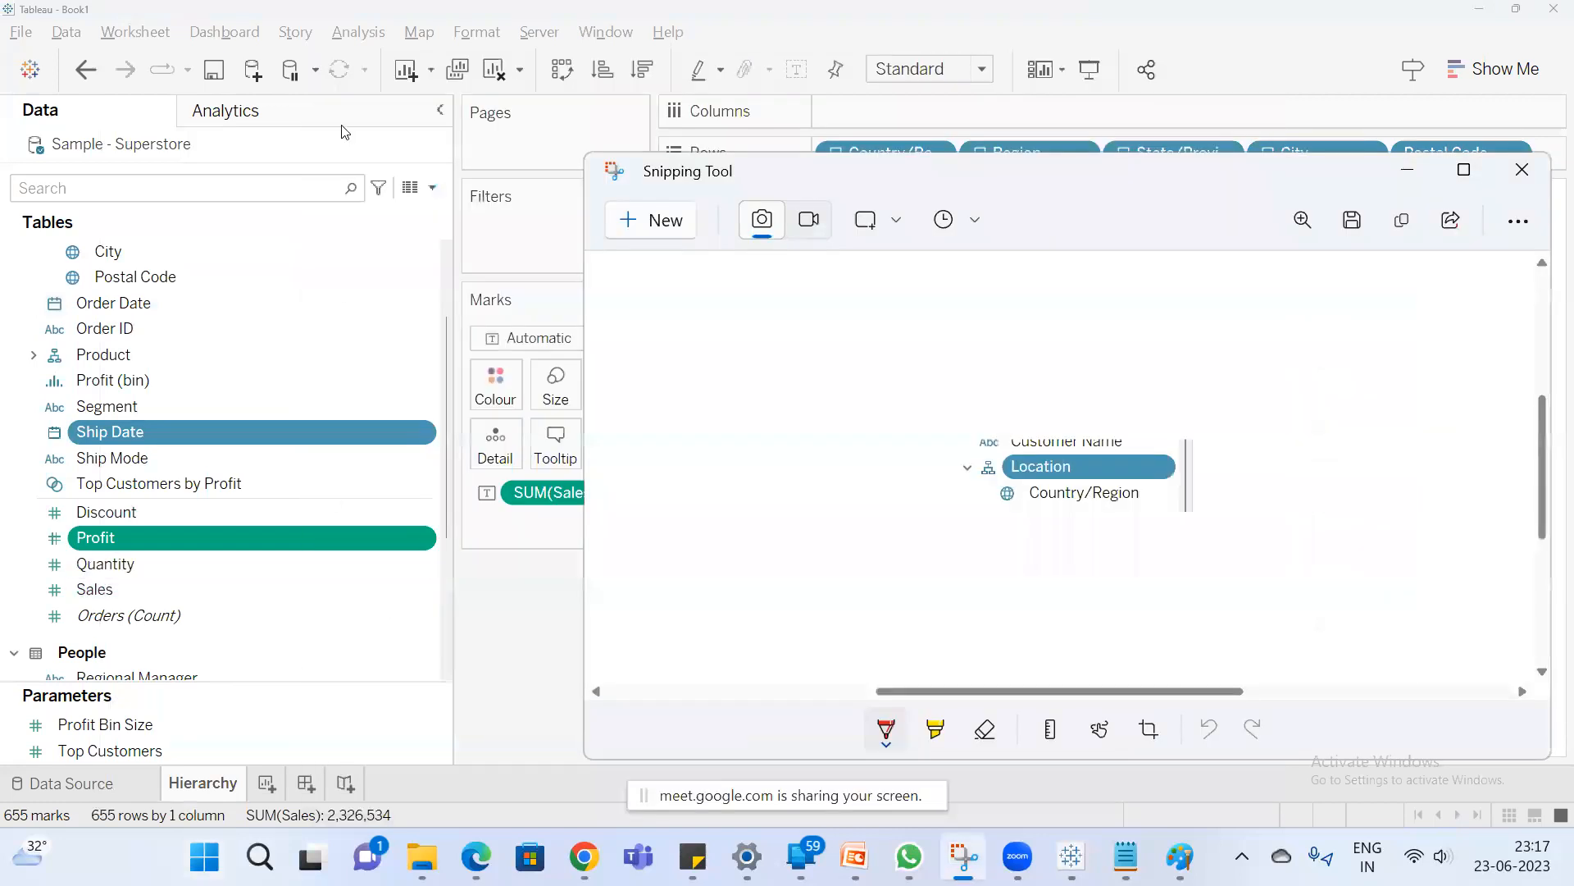
pyautogui.click(631, 229)
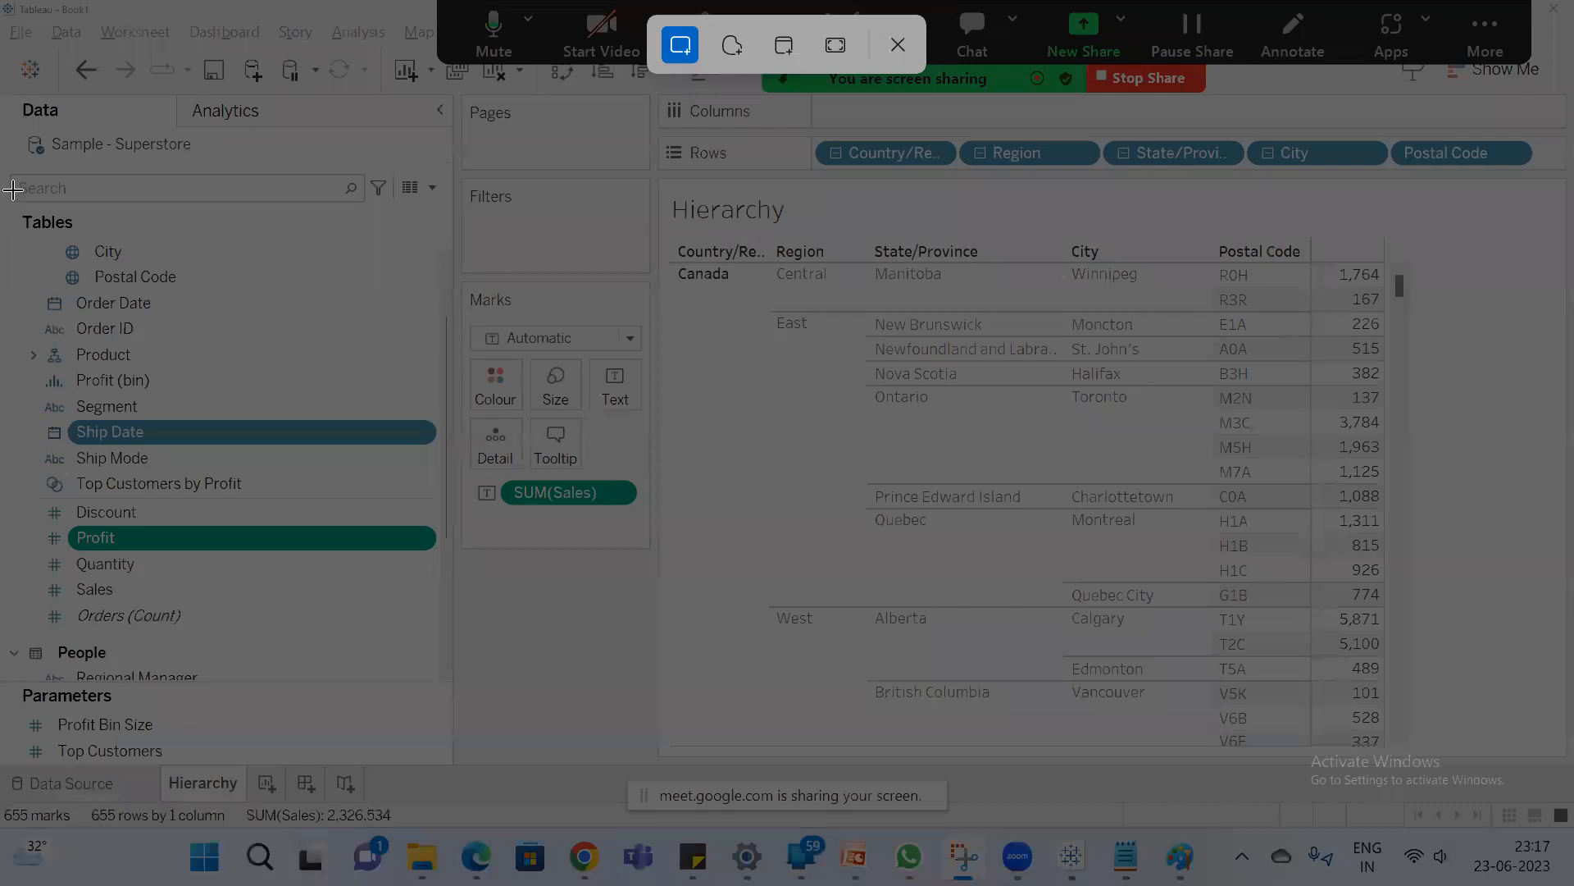
pyautogui.moveTo(7, 190); pyautogui.dragTo(477, 669)
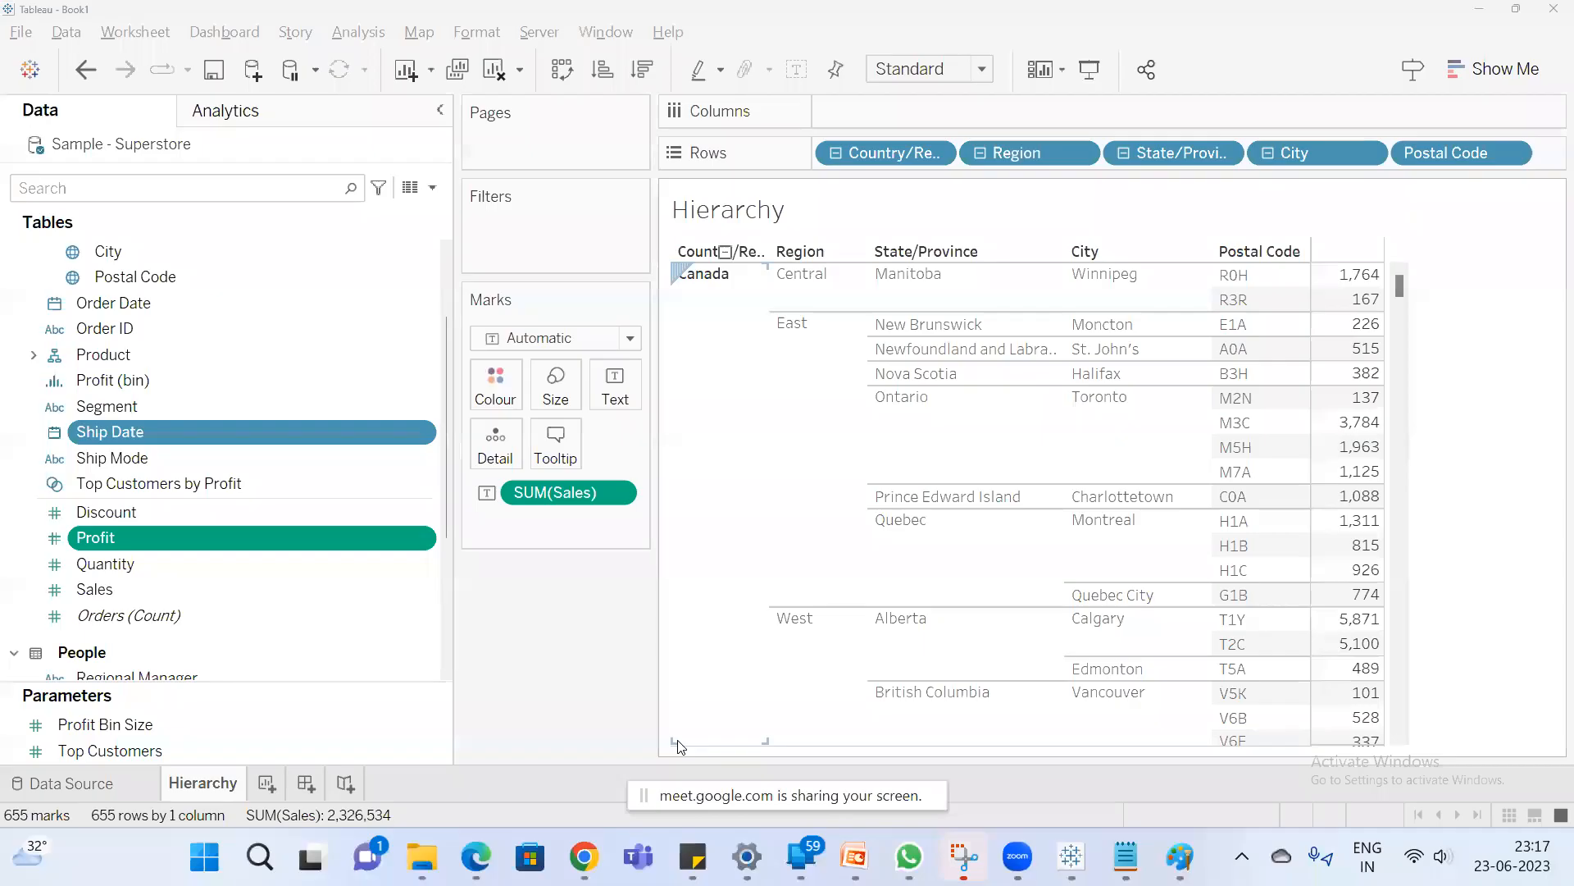
# Open Paint and paste the captured field list onto the blank canvas.
pyautogui.press('super')
pyautogui.write('pai')
pyautogui.press('Return')
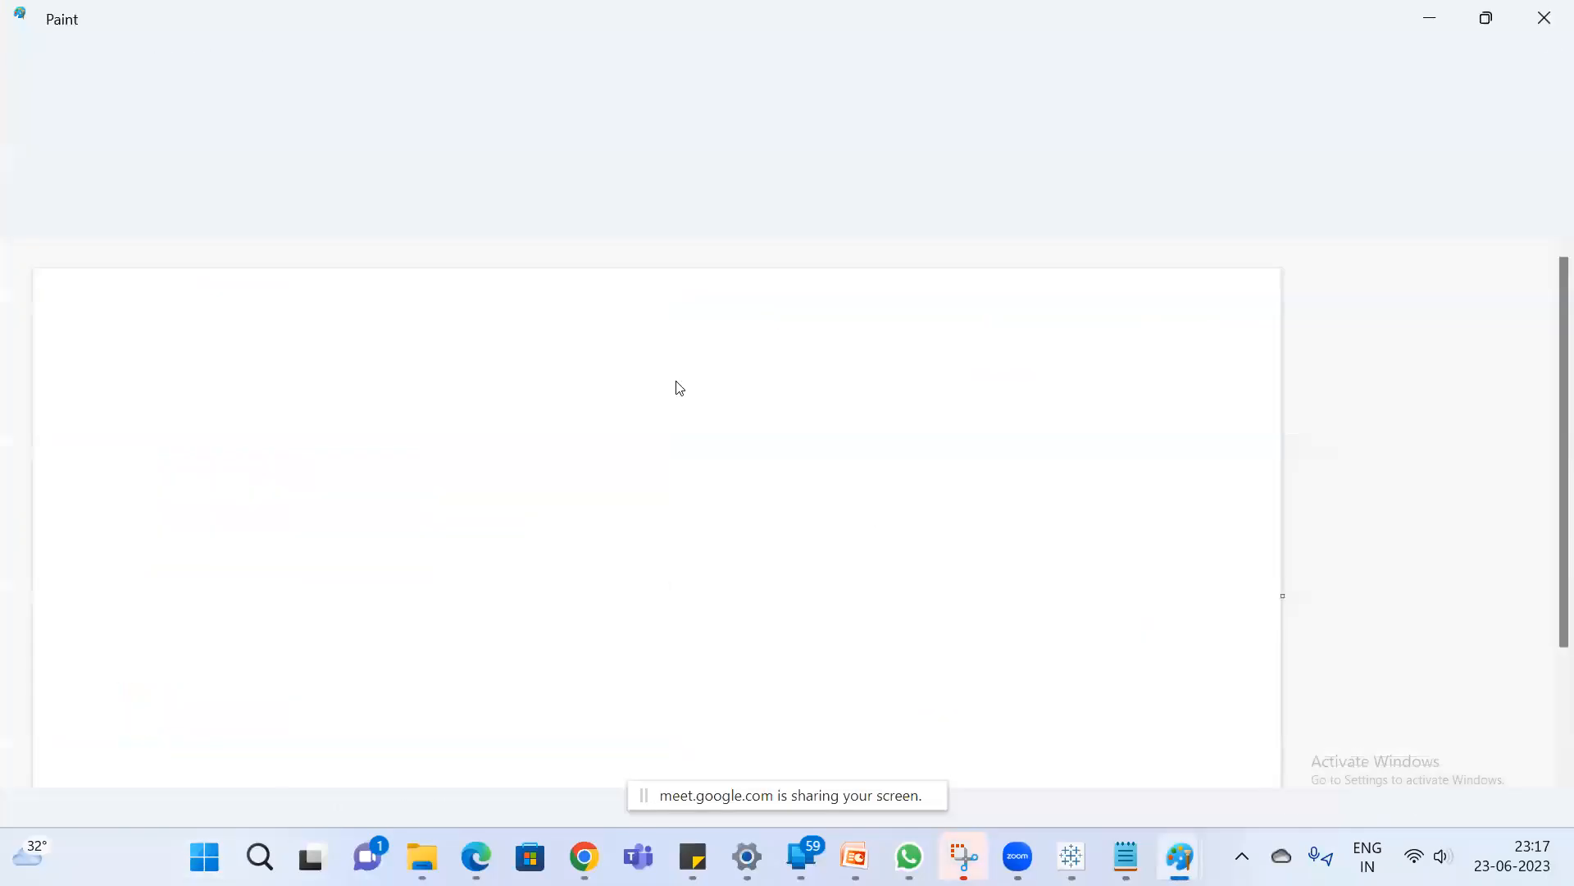
pyautogui.hotkey('ctrl', 'v')
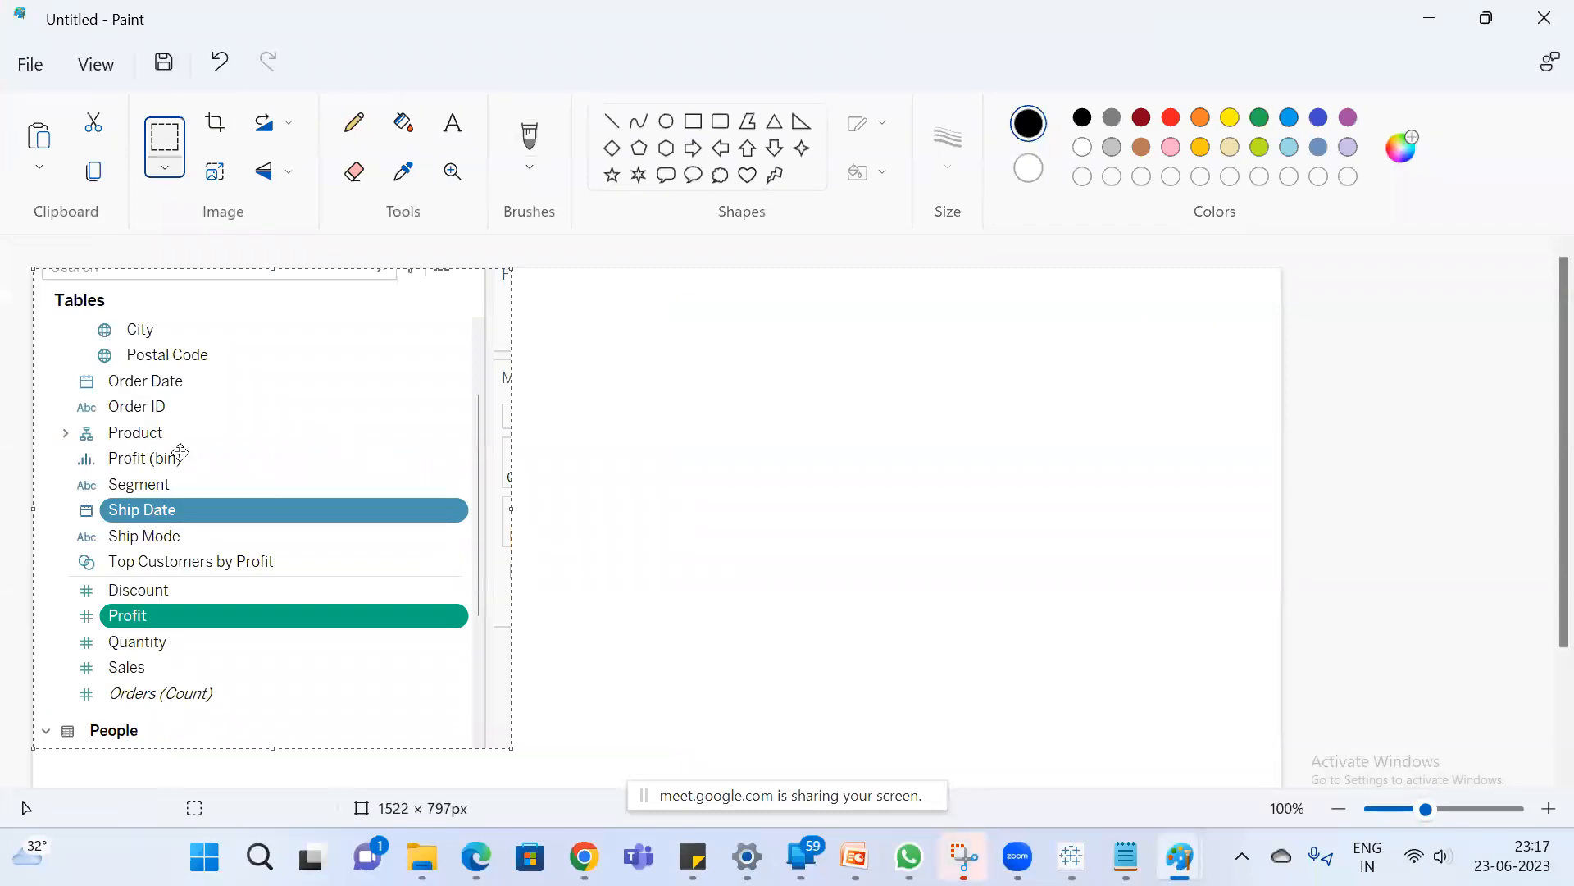
pyautogui.scroll(-2, 182, 452)
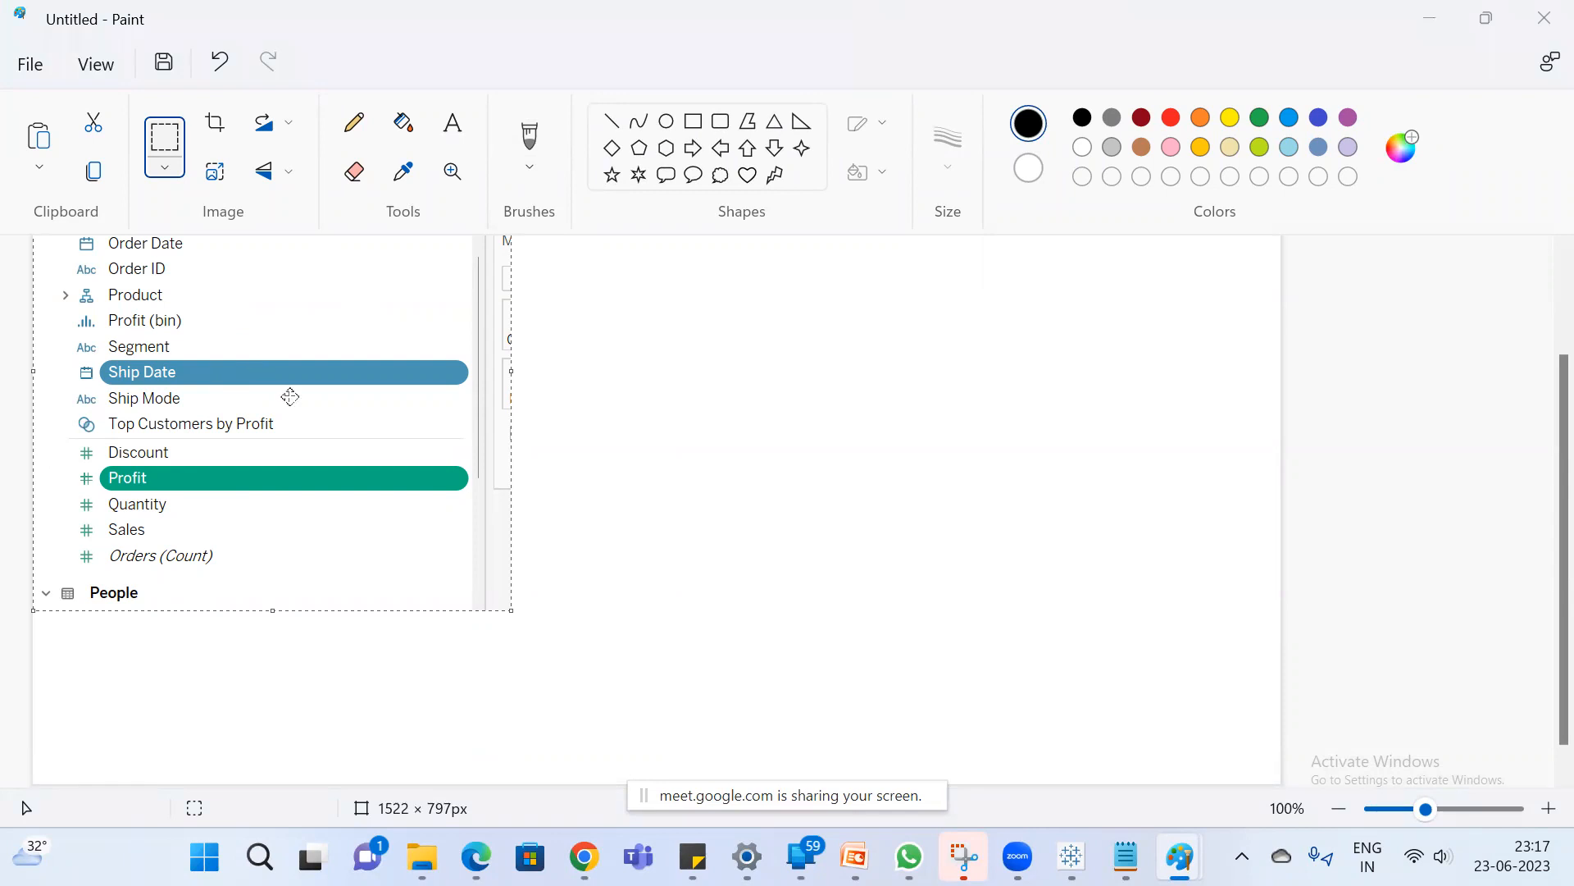
# Return to Tableau, create a new worksheet and place Customer Name on Rows.
pyautogui.hotkey('alt', 'Tab')
pyautogui.click(1072, 857)
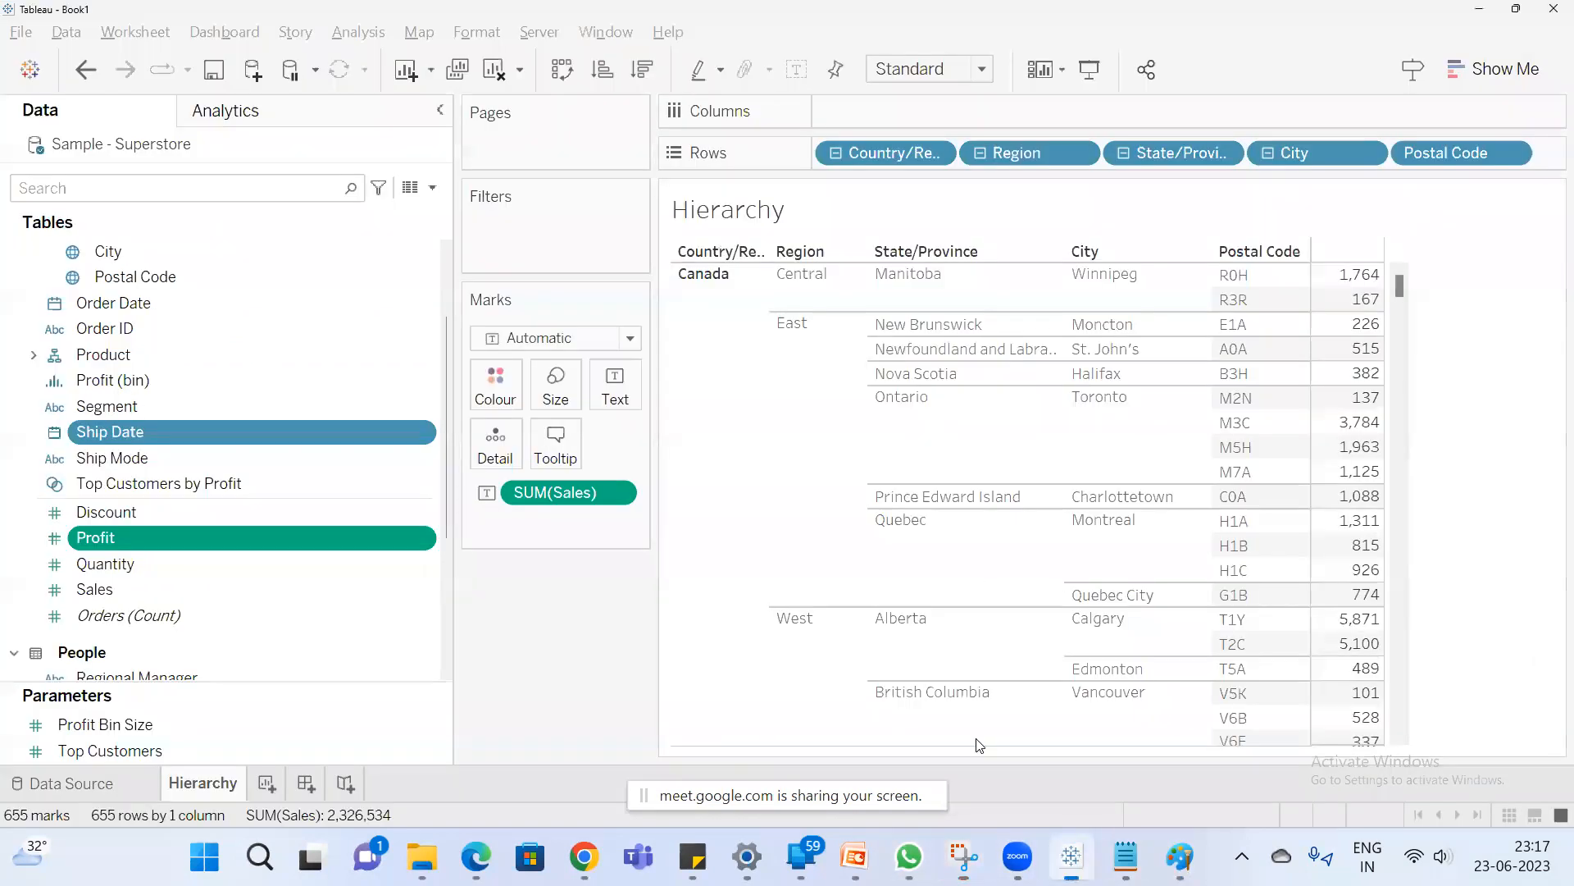
pyautogui.click(135, 381)
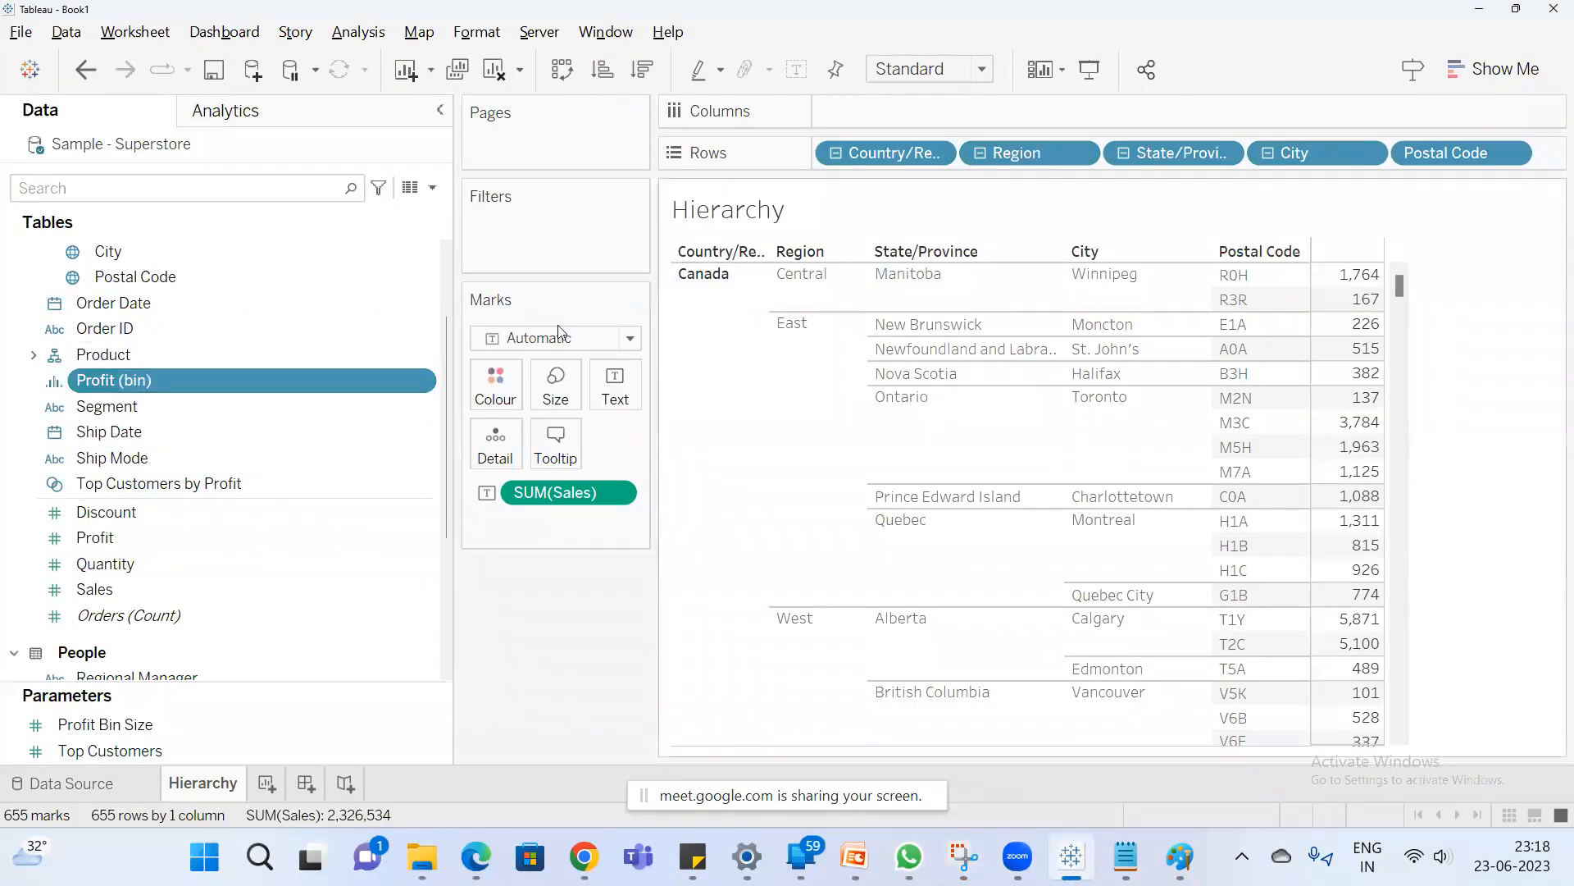
pyautogui.click(265, 783)
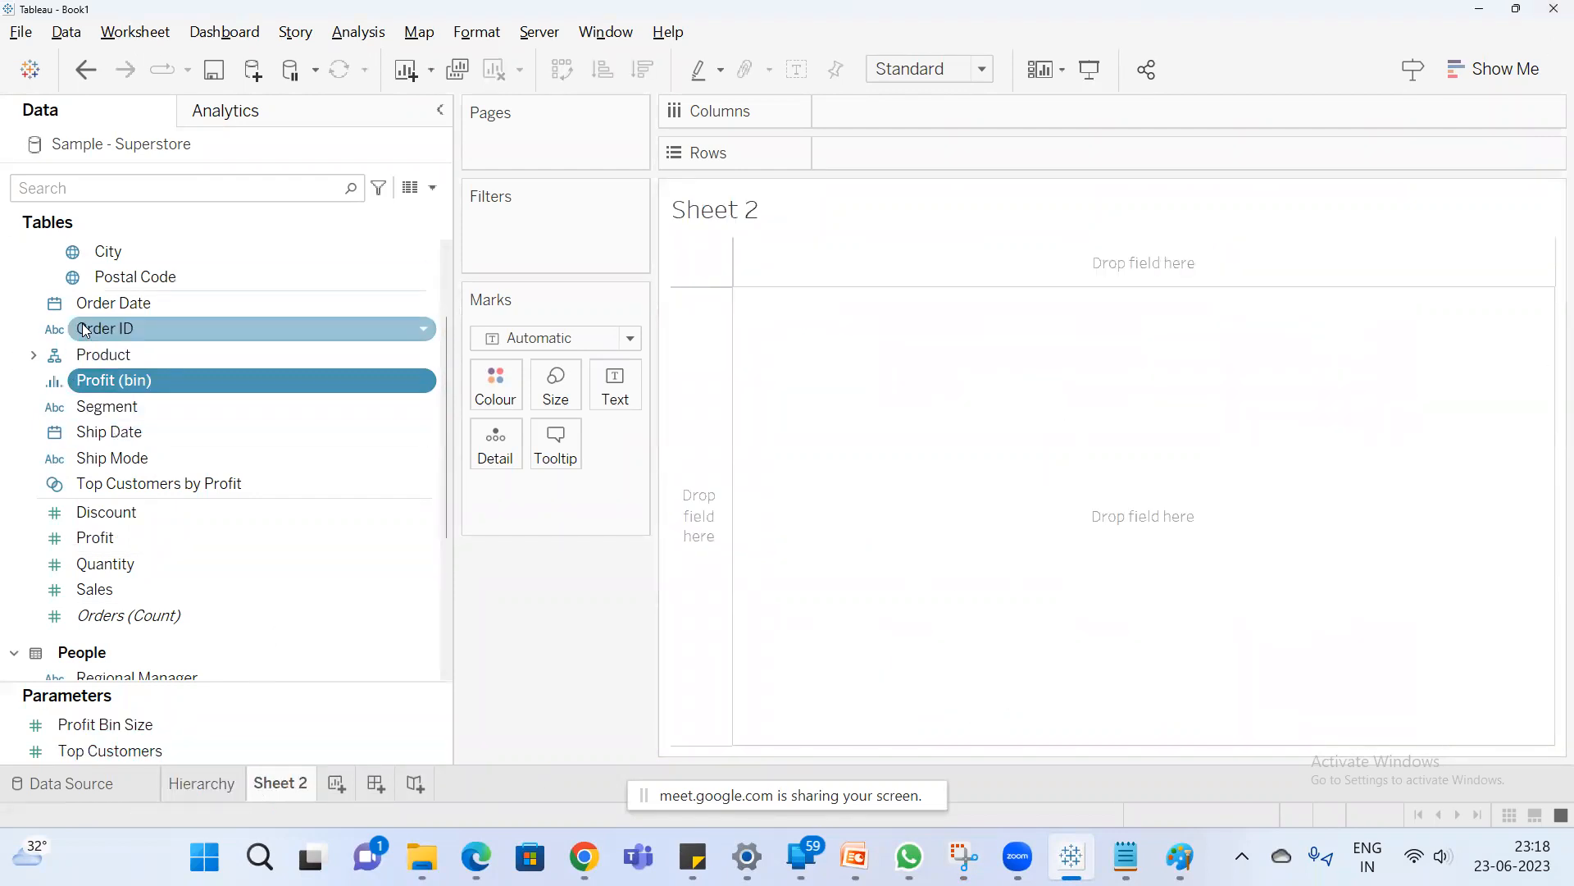
pyautogui.scroll(1, 131, 336)
pyautogui.scroll(1, 131, 345)
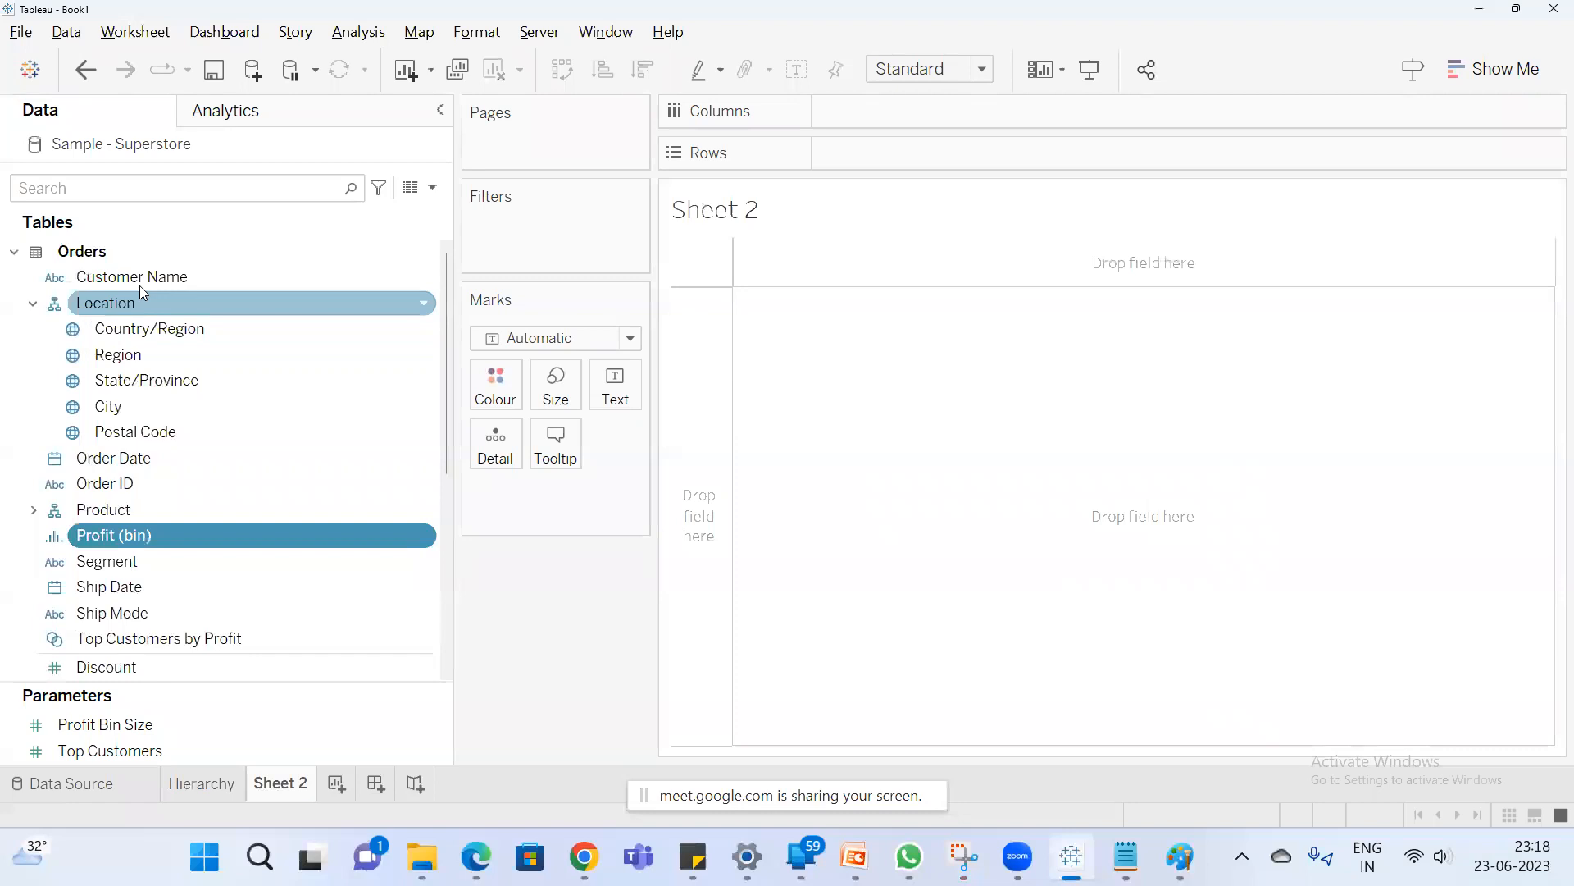
pyautogui.moveTo(136, 278); pyautogui.dragTo(863, 157)
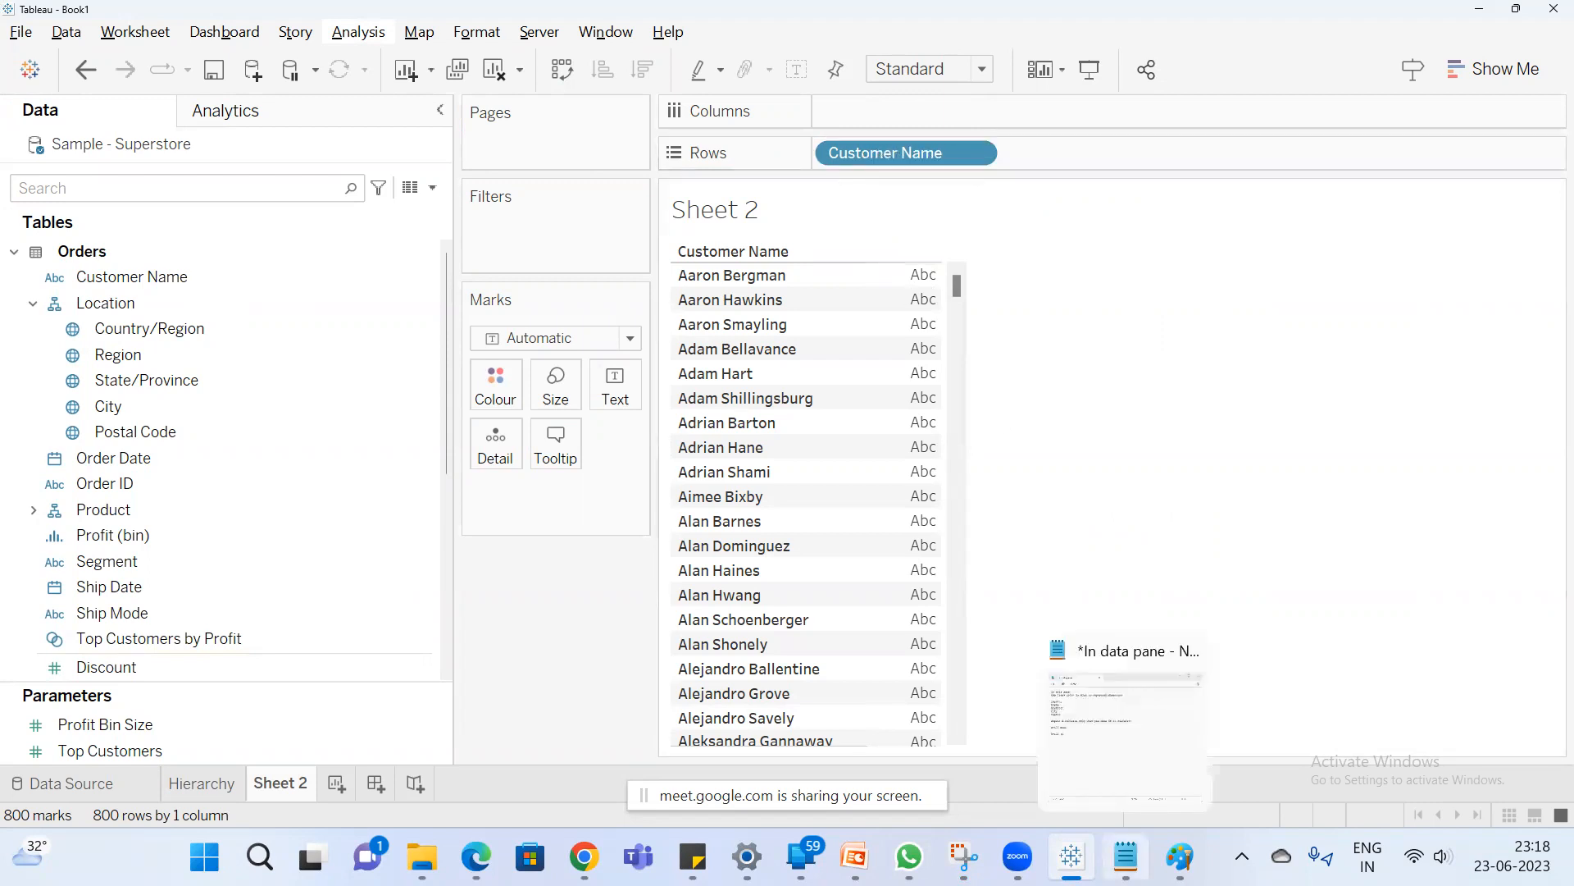
# Switch to the Notepad notes and start a new paragraph below the line about blue icons.
pyautogui.click(1125, 857)
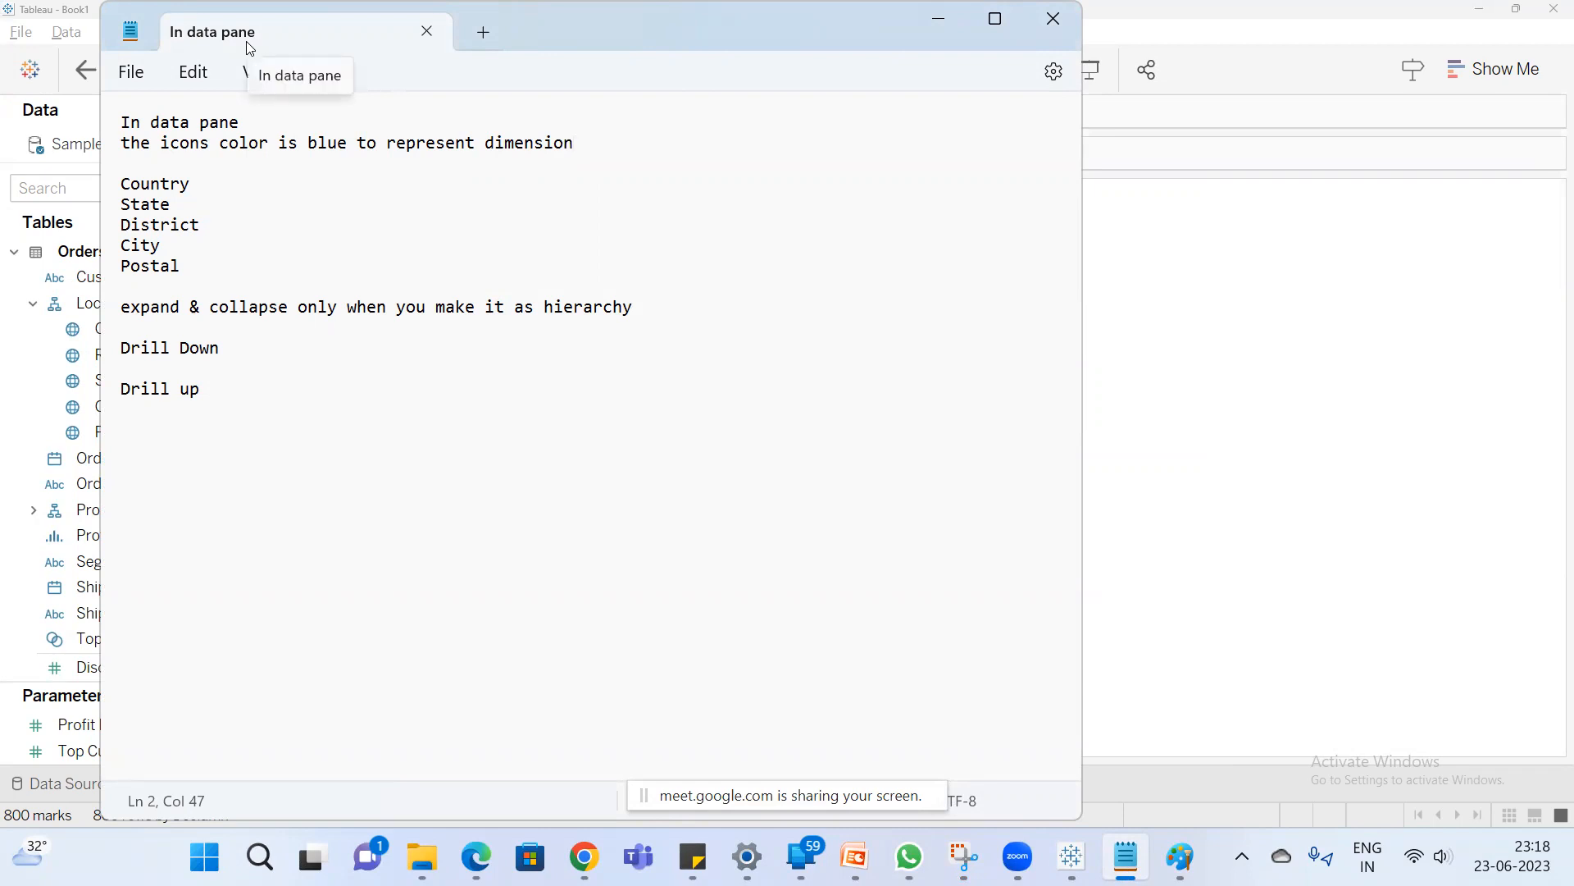
pyautogui.press('Return')
pyautogui.press('Return')
pyautogui.write('most of te')
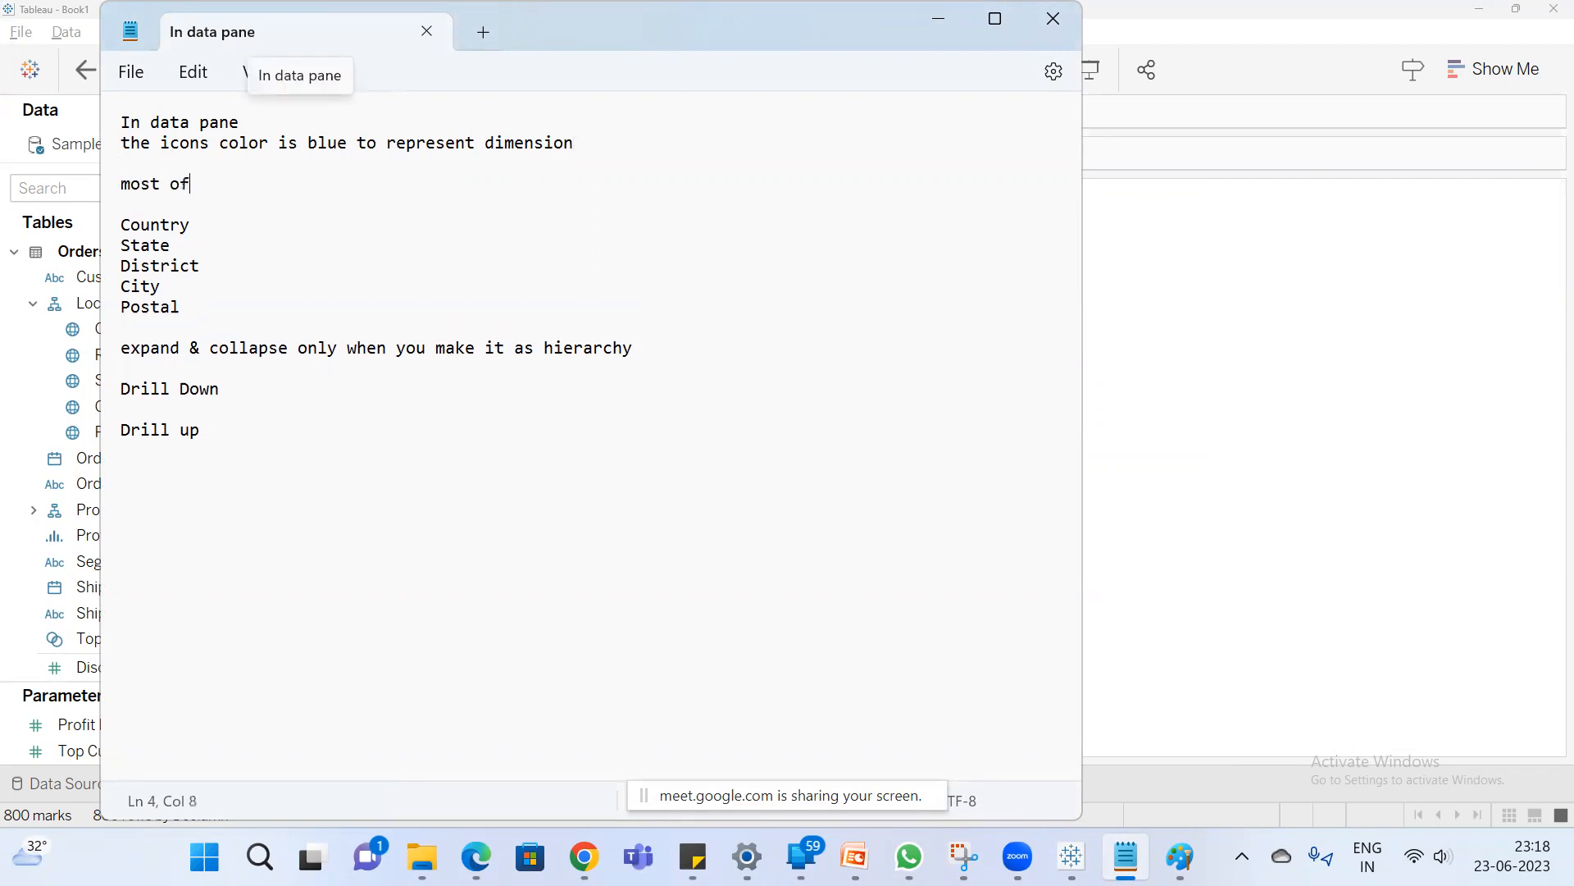
pyautogui.press('BackSpace')
pyautogui.write('he dimes')
pyautogui.press('BackSpace')
pyautogui.press('BackSpace')
pyautogui.press('BackSpace')
pyautogui.press('BackSpace')
pyautogui.press('BackSpace')
pyautogui.press('BackSpace')
pyautogui.press('BackSpace')
pyautogui.press('BackSpace')
pyautogui.press('BackSpace')
pyautogui.press('BackSpace')
pyautogui.press('BackSpace')
pyautogui.press('BackSpace')
pyautogui.press('BackSpace')
pyautogui.press('BackSpace')
pyautogui.press('BackSpace')
pyautogui.press('BackSpace')
pyautogui.press('BackSpace')
# Write the note "Apart from Date dimension" followed by the line "all dimensions are blue in color".
pyautogui.write('AP')
pyautogui.press('BackSpace')
pyautogui.write('Apart from Da')
pyautogui.write('a')
pyautogui.press('BackSpace')
pyautogui.write('te dimension')
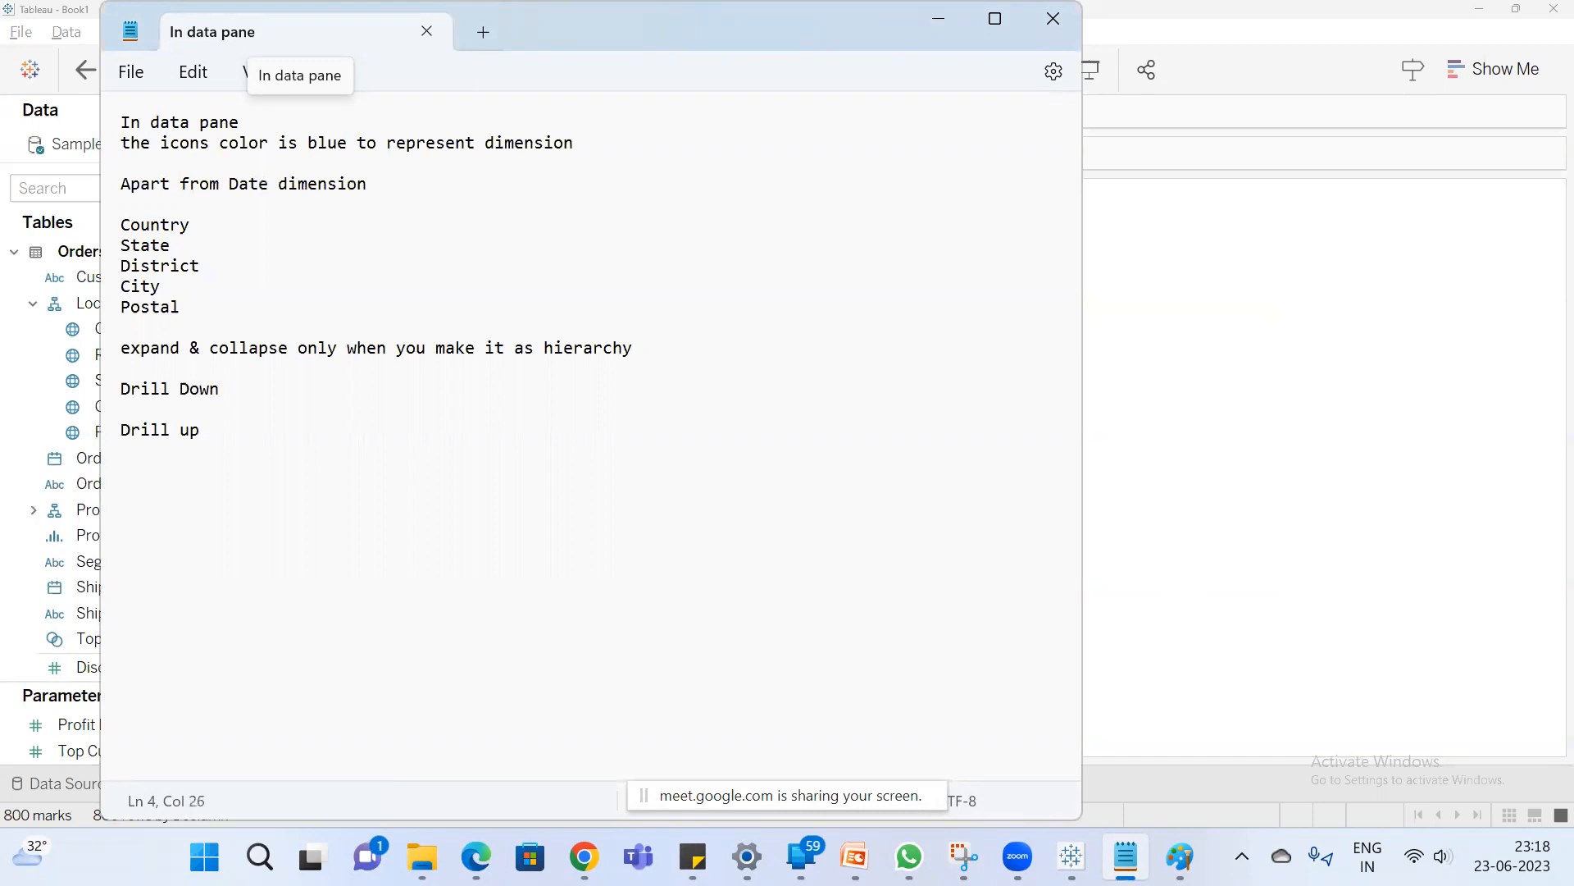
pyautogui.press('Return')
pyautogui.write('all')
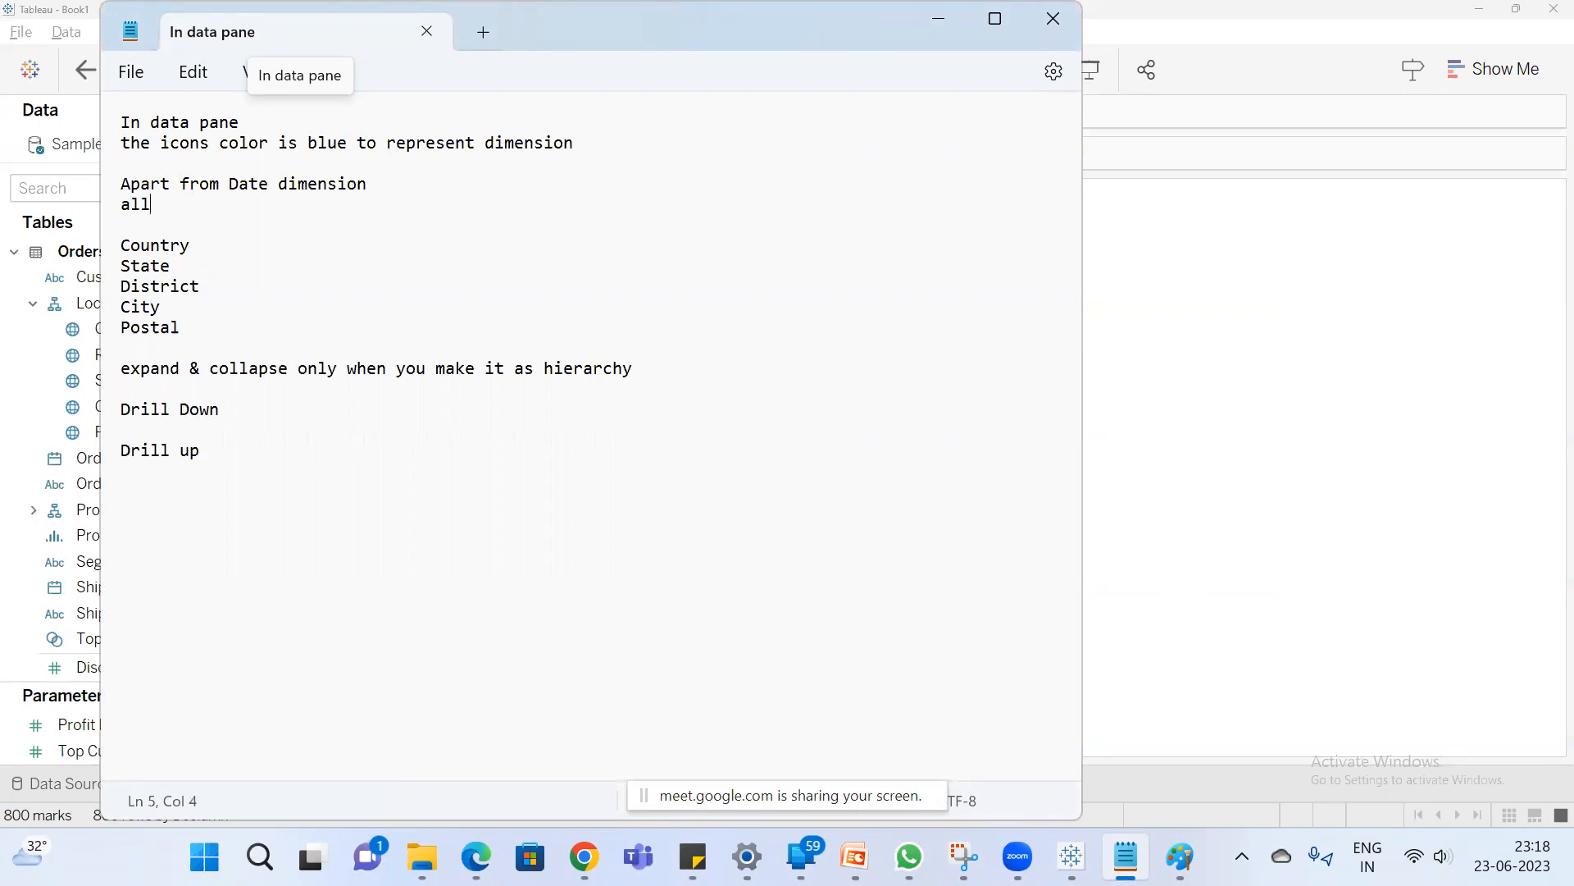
pyautogui.write(' dimensions are blue in color')
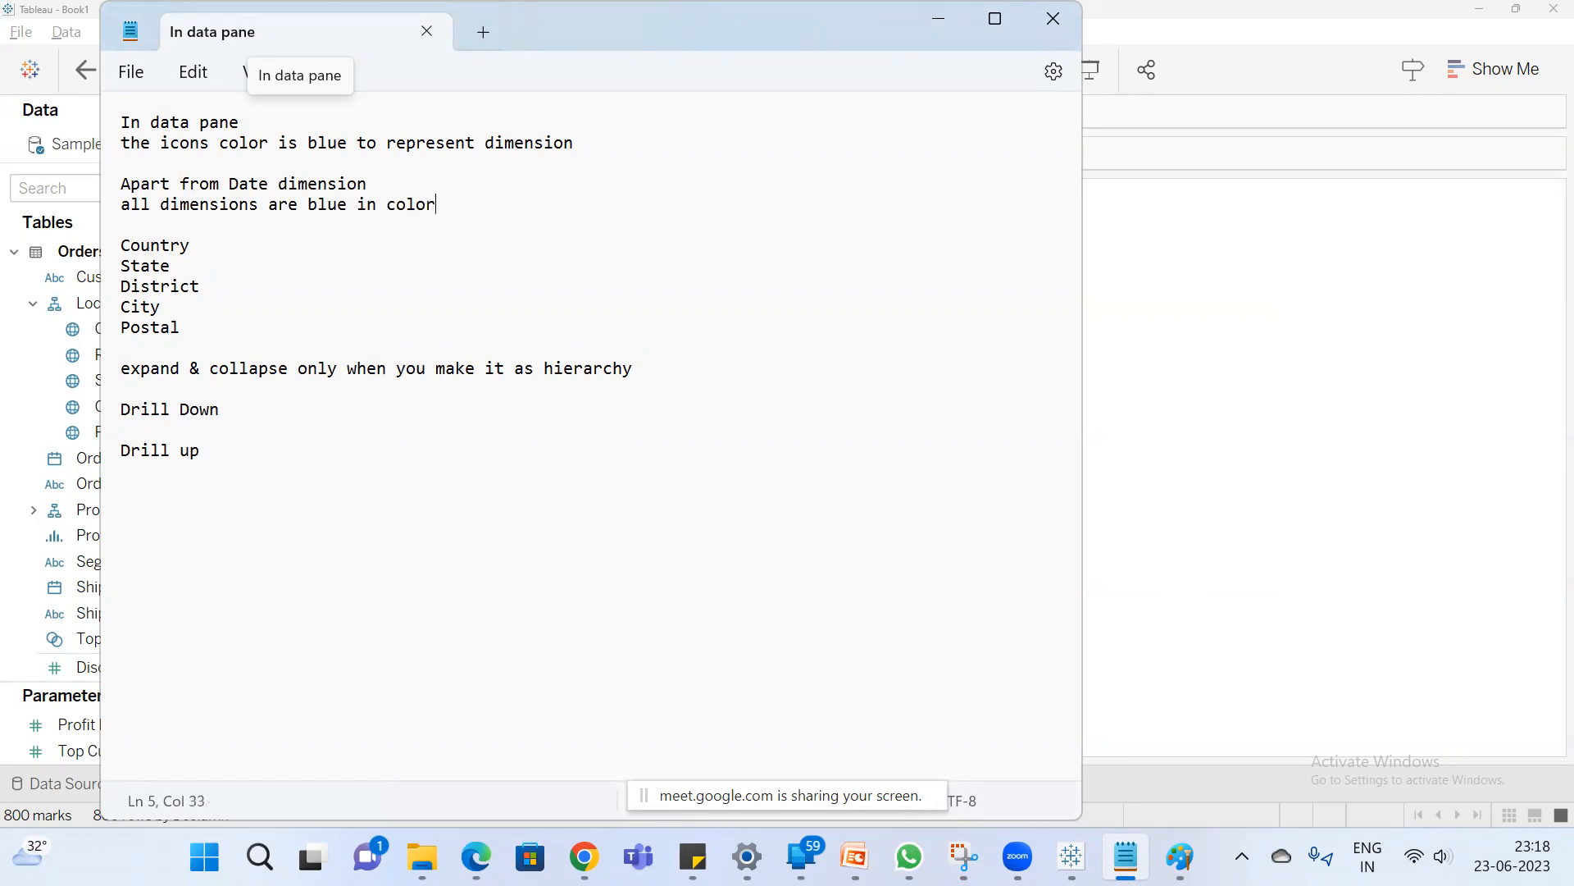
# Return to Tableau and add Region and City from the Location hierarchy to Rows after Customer Name.
pyautogui.click(1159, 274)
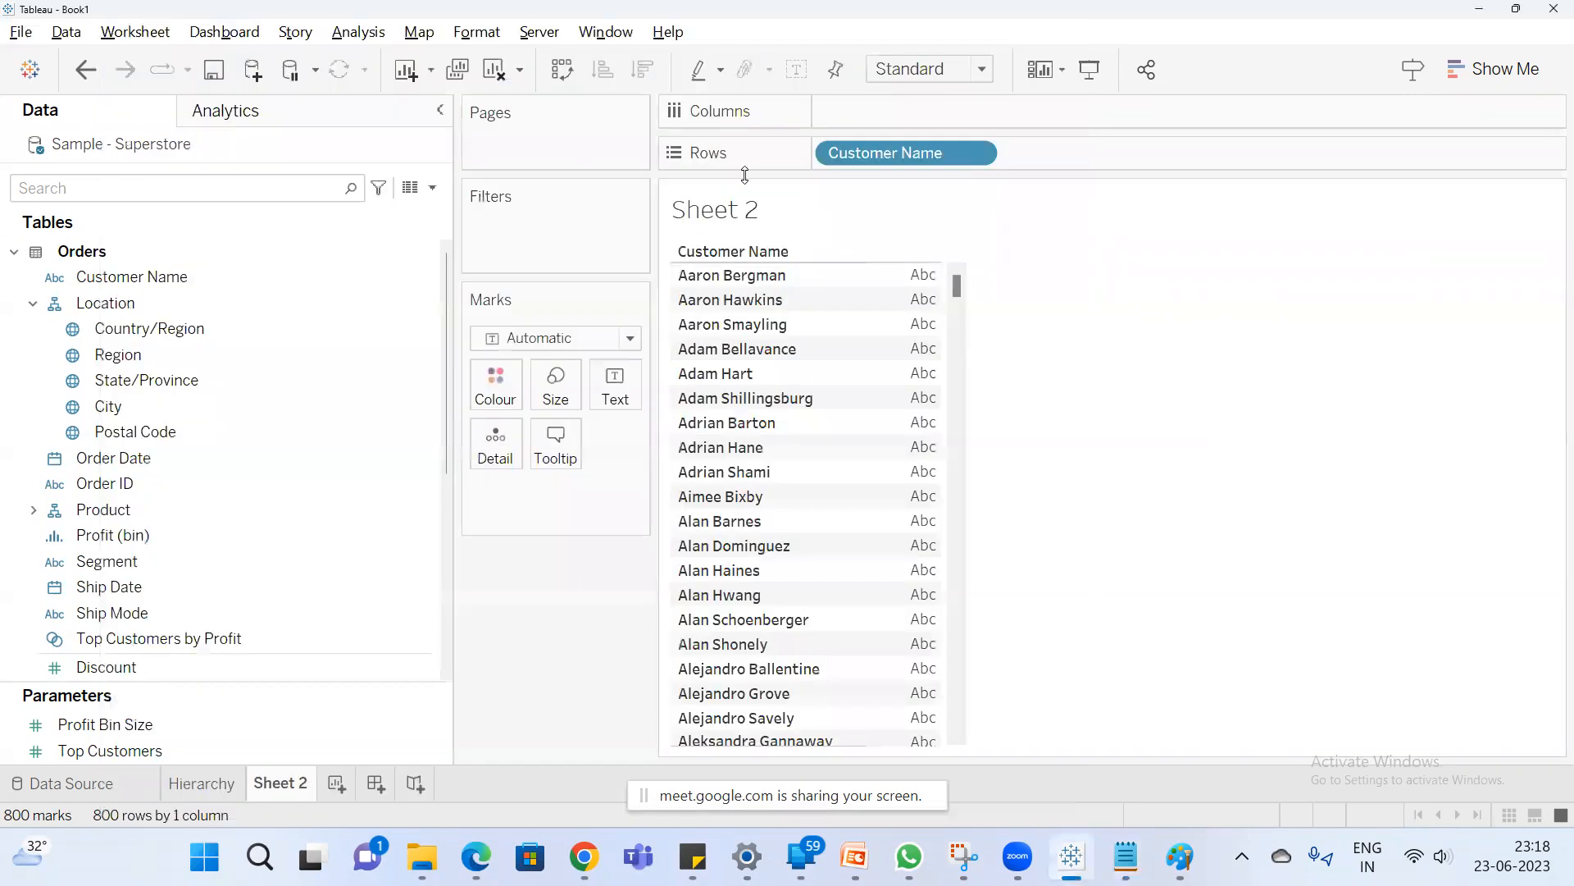
pyautogui.moveTo(117, 364); pyautogui.dragTo(1045, 152)
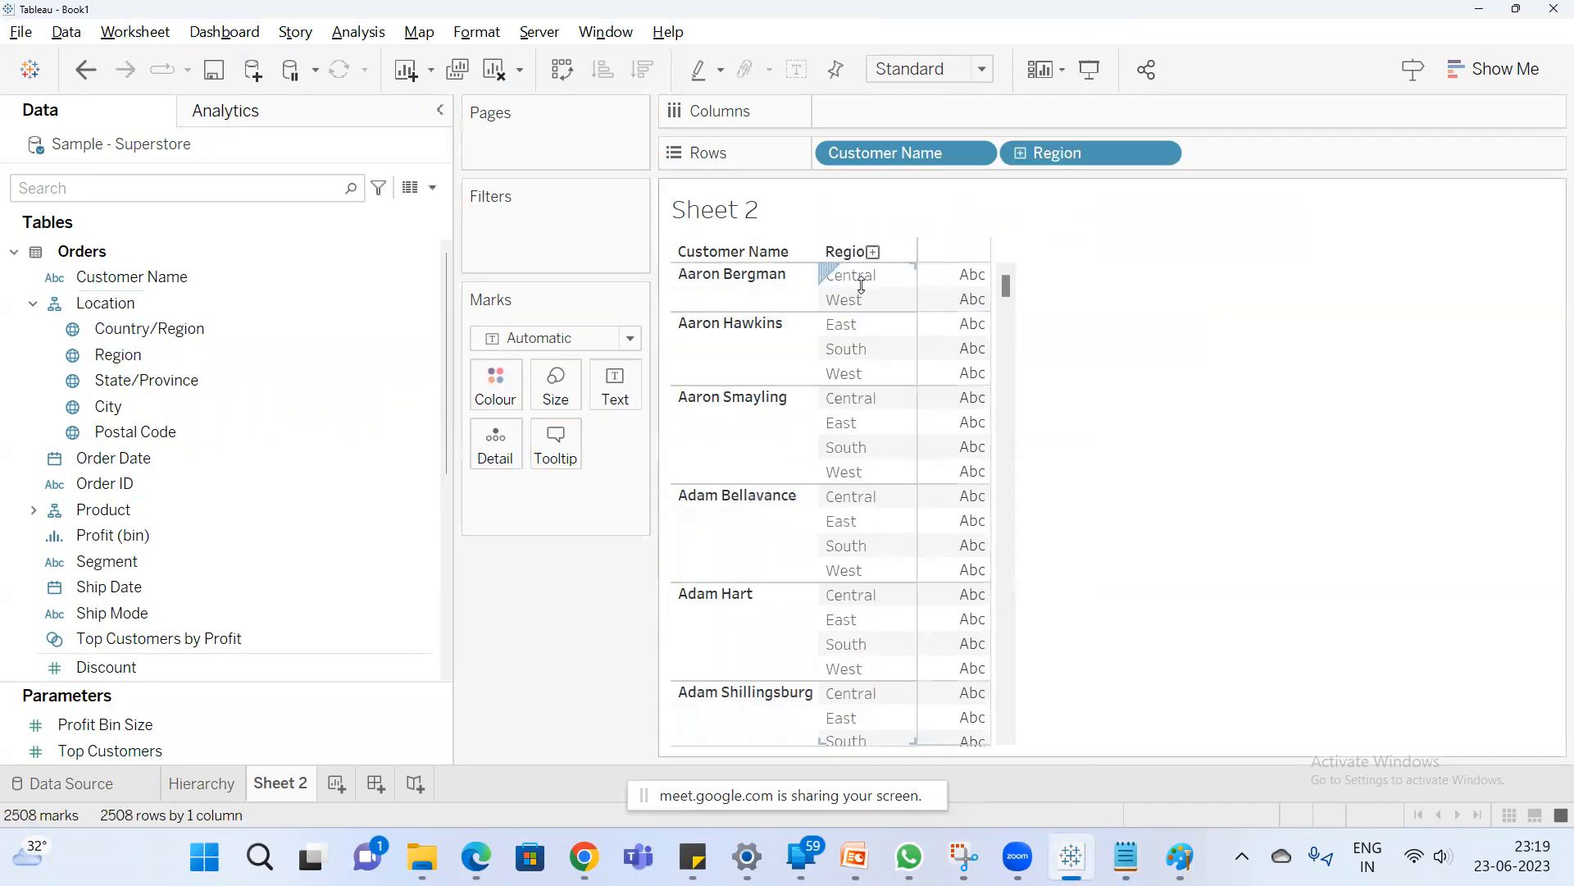
pyautogui.click(131, 407)
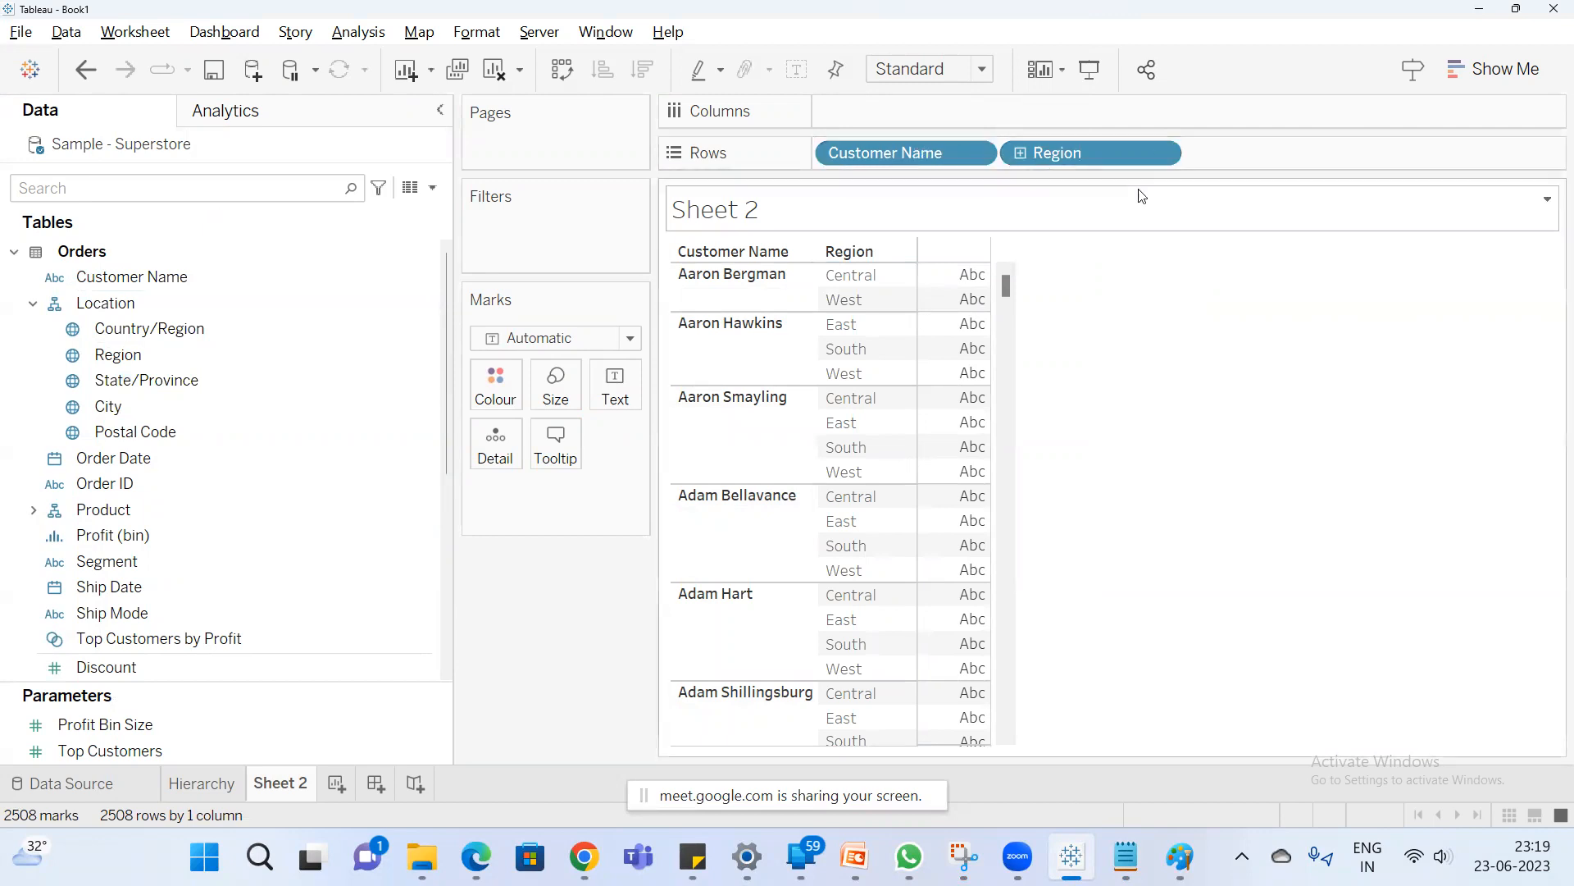
pyautogui.click(114, 407)
pyautogui.moveTo(115, 415); pyautogui.dragTo(1193, 161)
# Rename the Sheet 2 worksheet as "Blue Pill Dimensions".
pyautogui.doubleClick(280, 783)
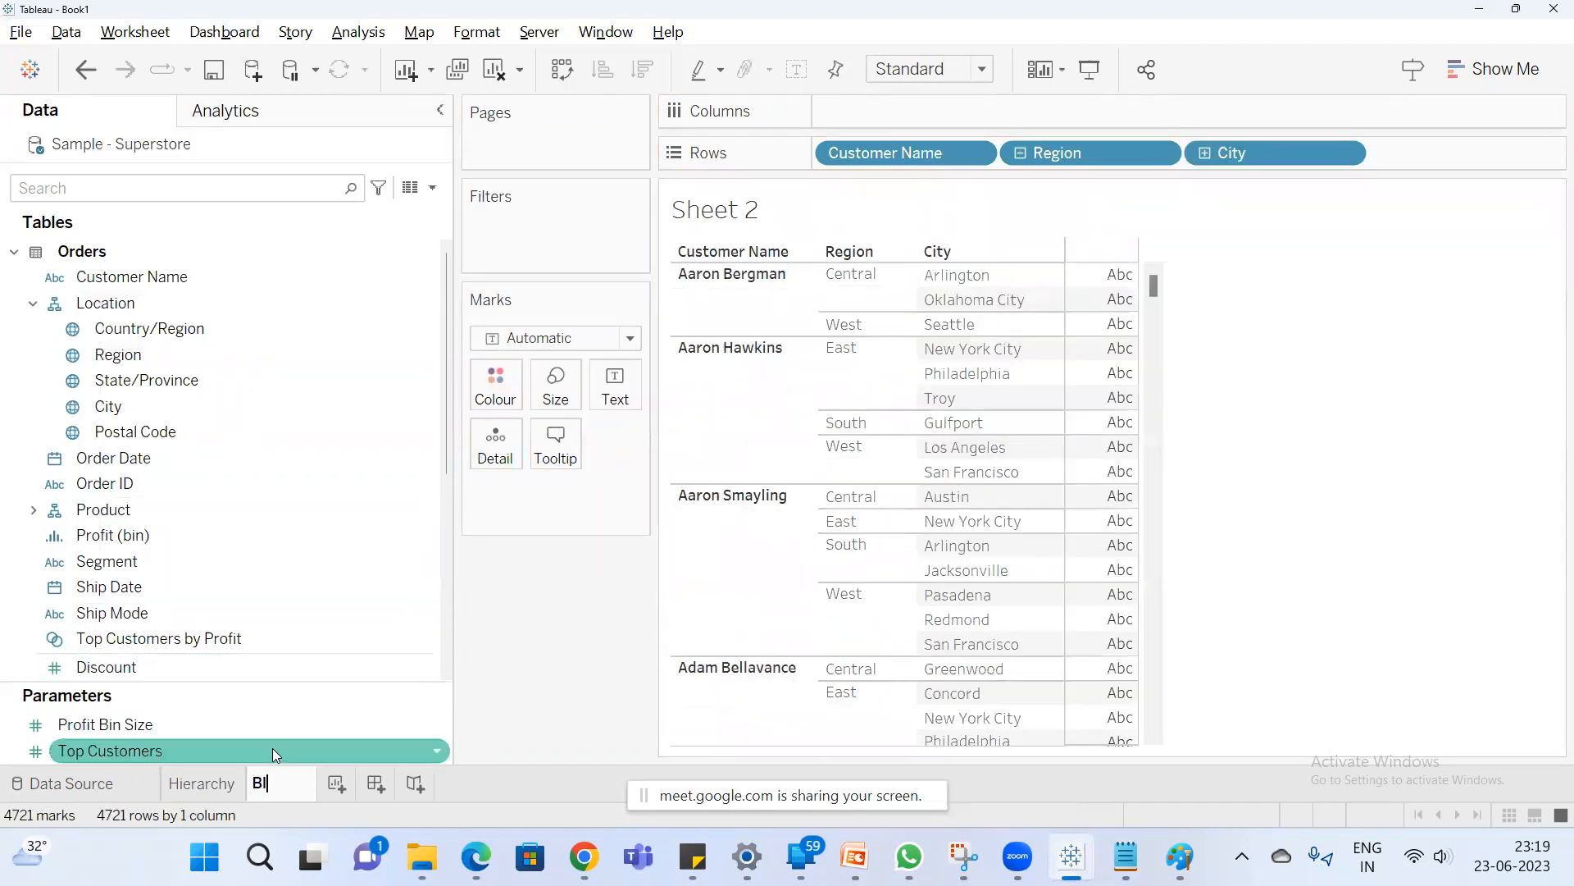
pyautogui.write('Blue Pill D')
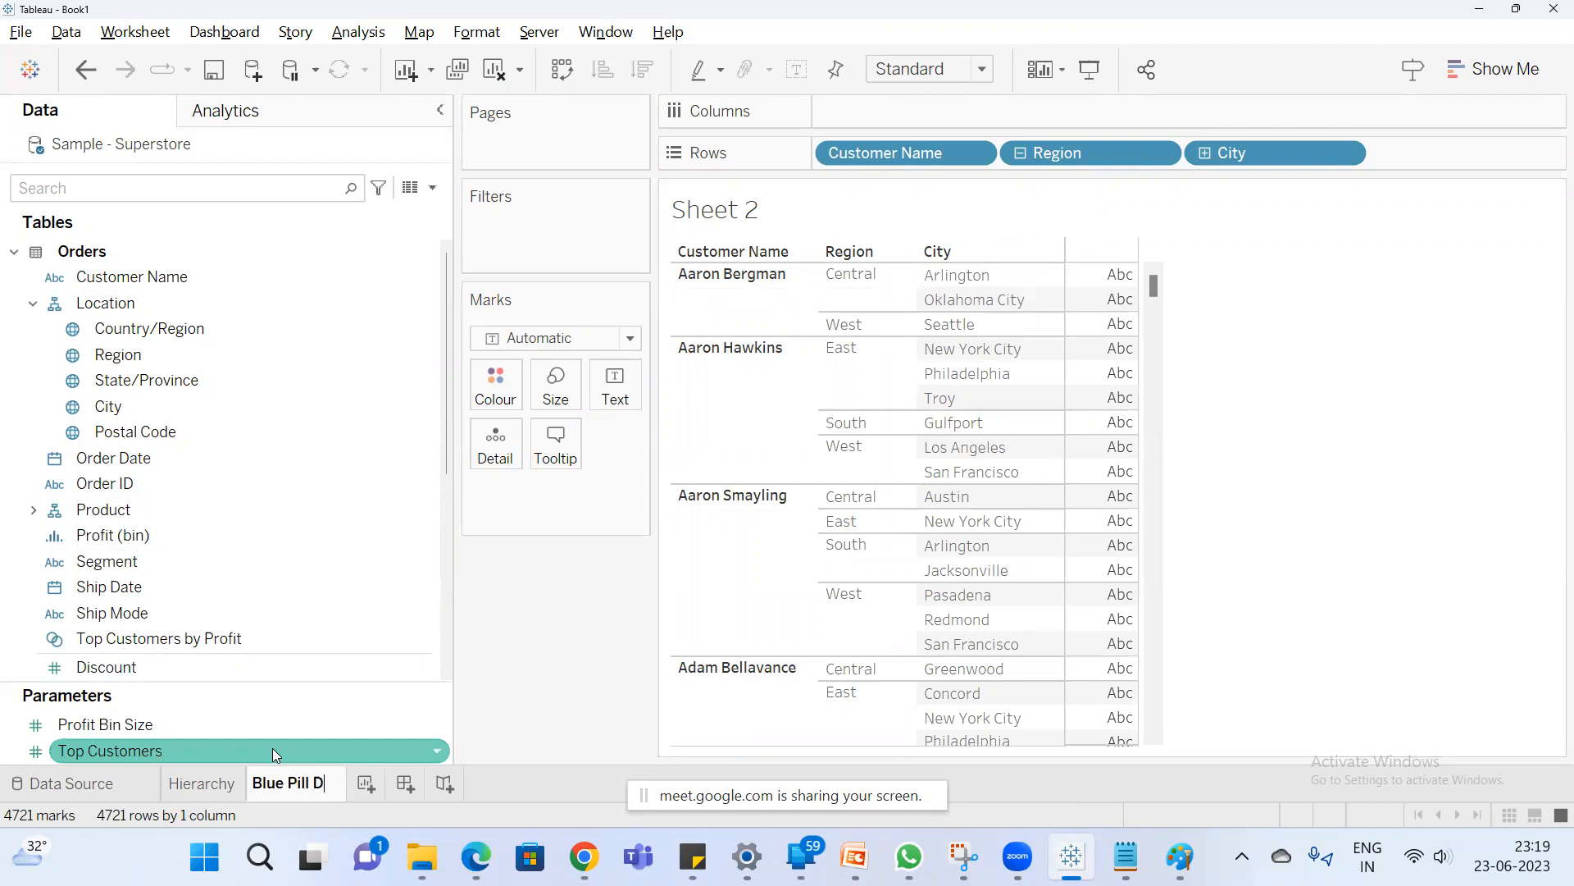
pyautogui.write('imensions')
pyautogui.press('Return')
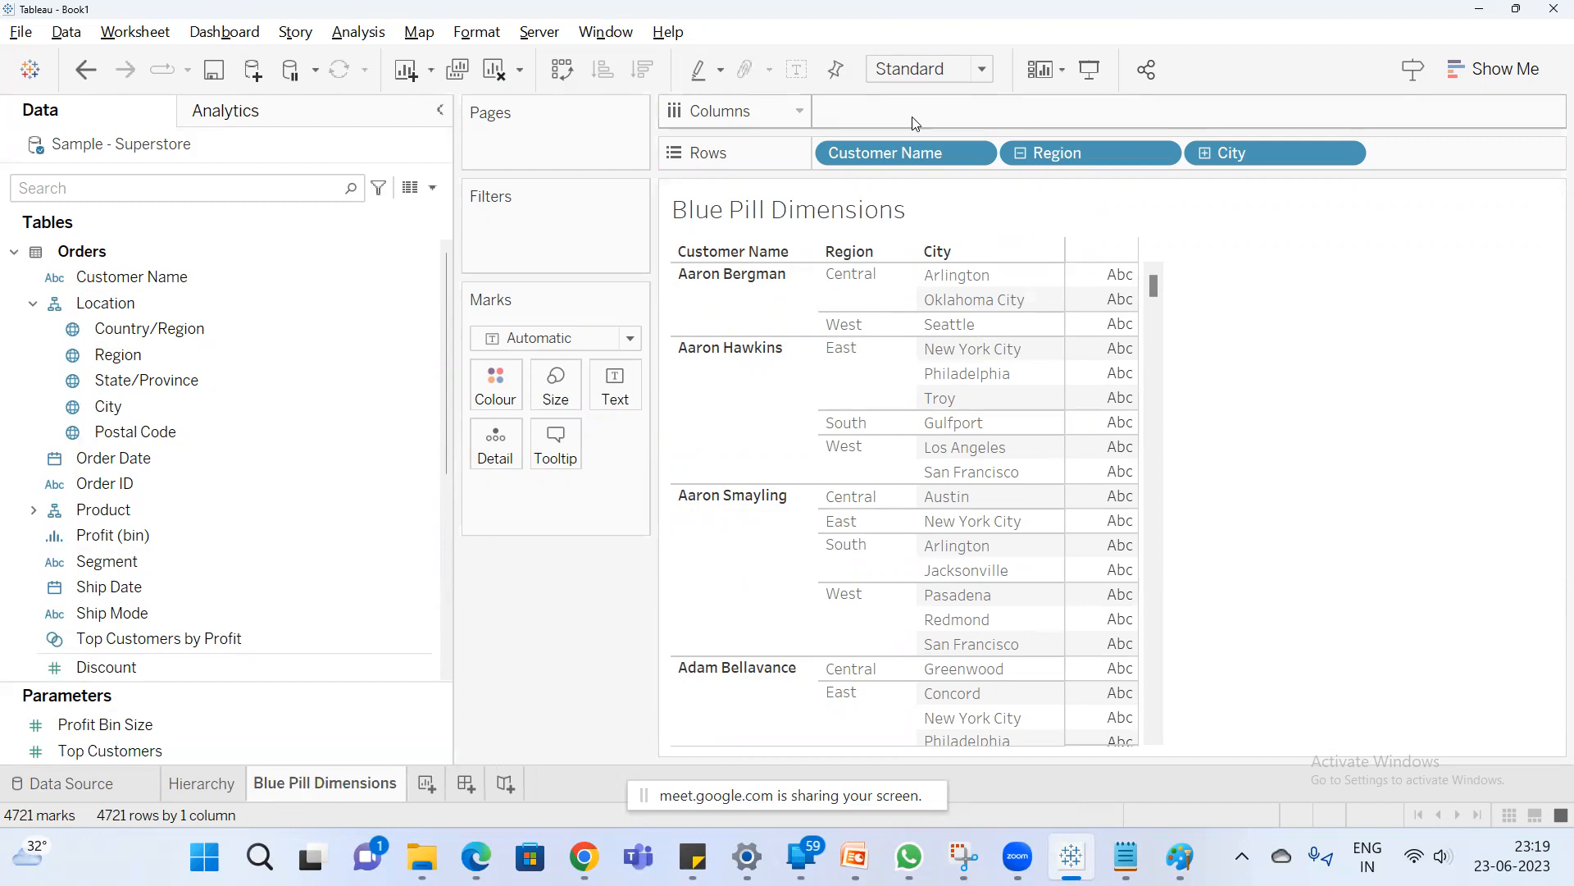
# Create a new worksheet and name it "Green Pill Dimensions".
pyautogui.click(423, 785)
pyautogui.doubleClick(428, 785)
pyautogui.write('Green Pill Dimensions')
pyautogui.press('Return')
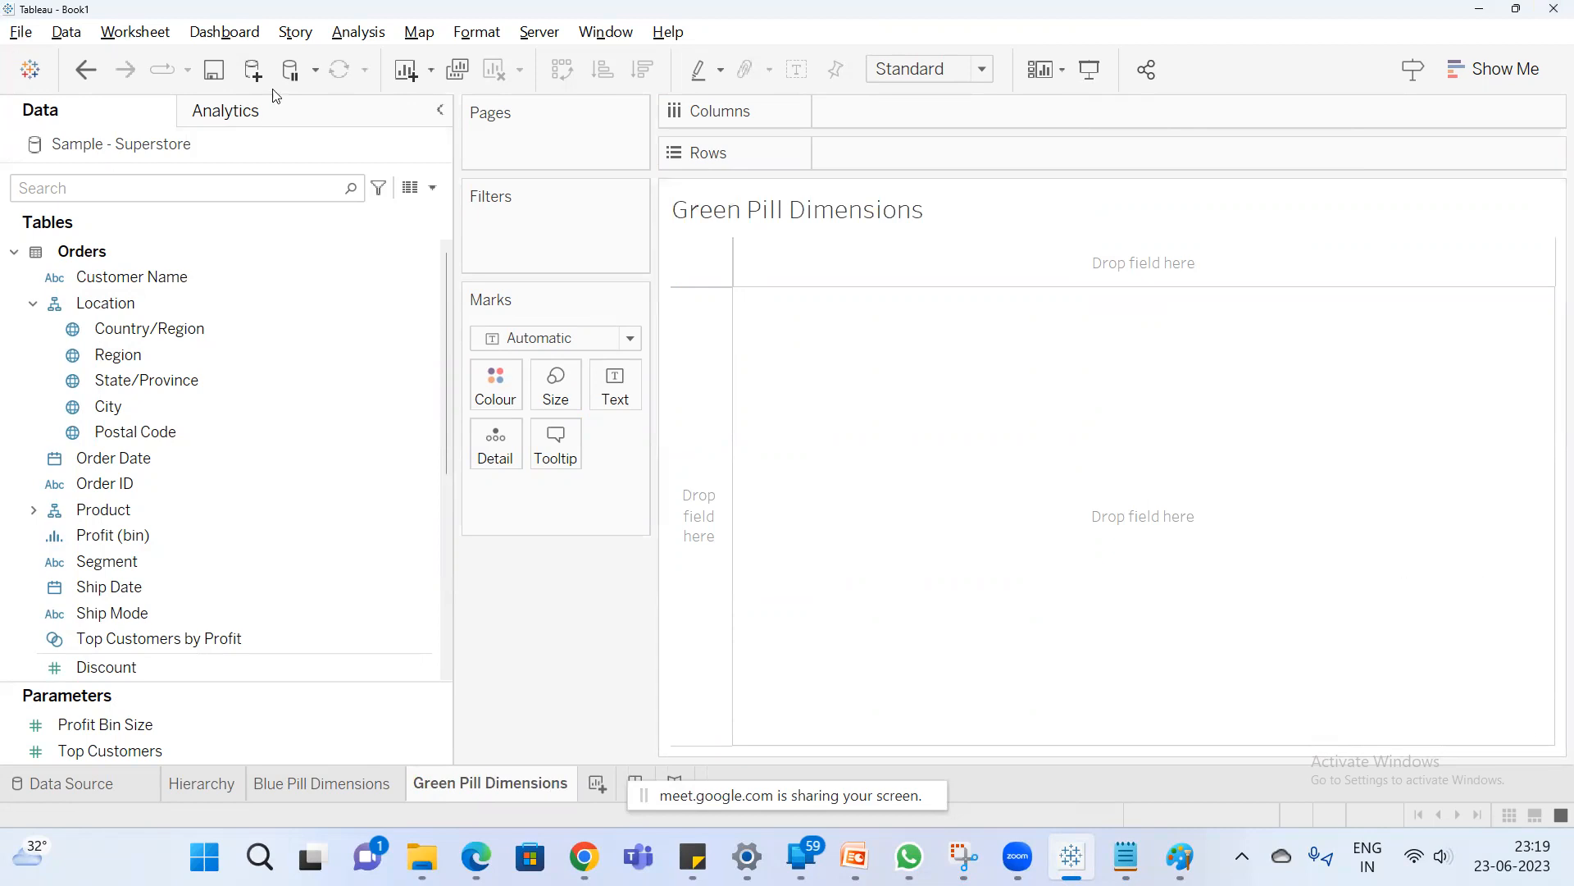
# Find Order Date by searching the fields for "ord", place it on Rows and view its date options.
pyautogui.click(202, 189)
pyautogui.write('ord')
pyautogui.moveTo(159, 292); pyautogui.dragTo(820, 155)
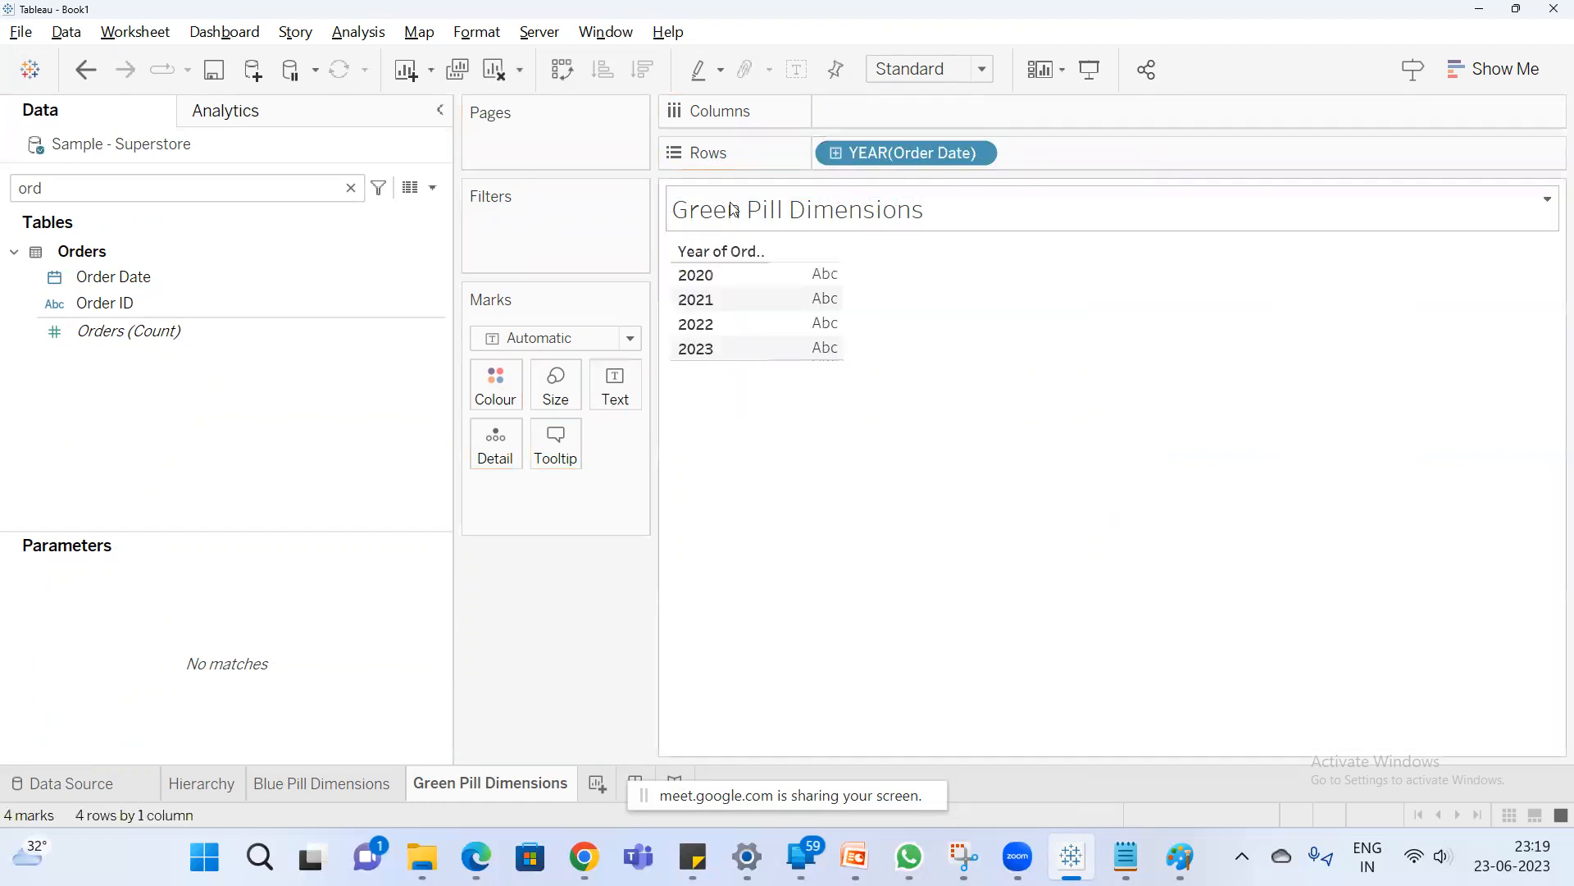
pyautogui.rightClick(884, 156)
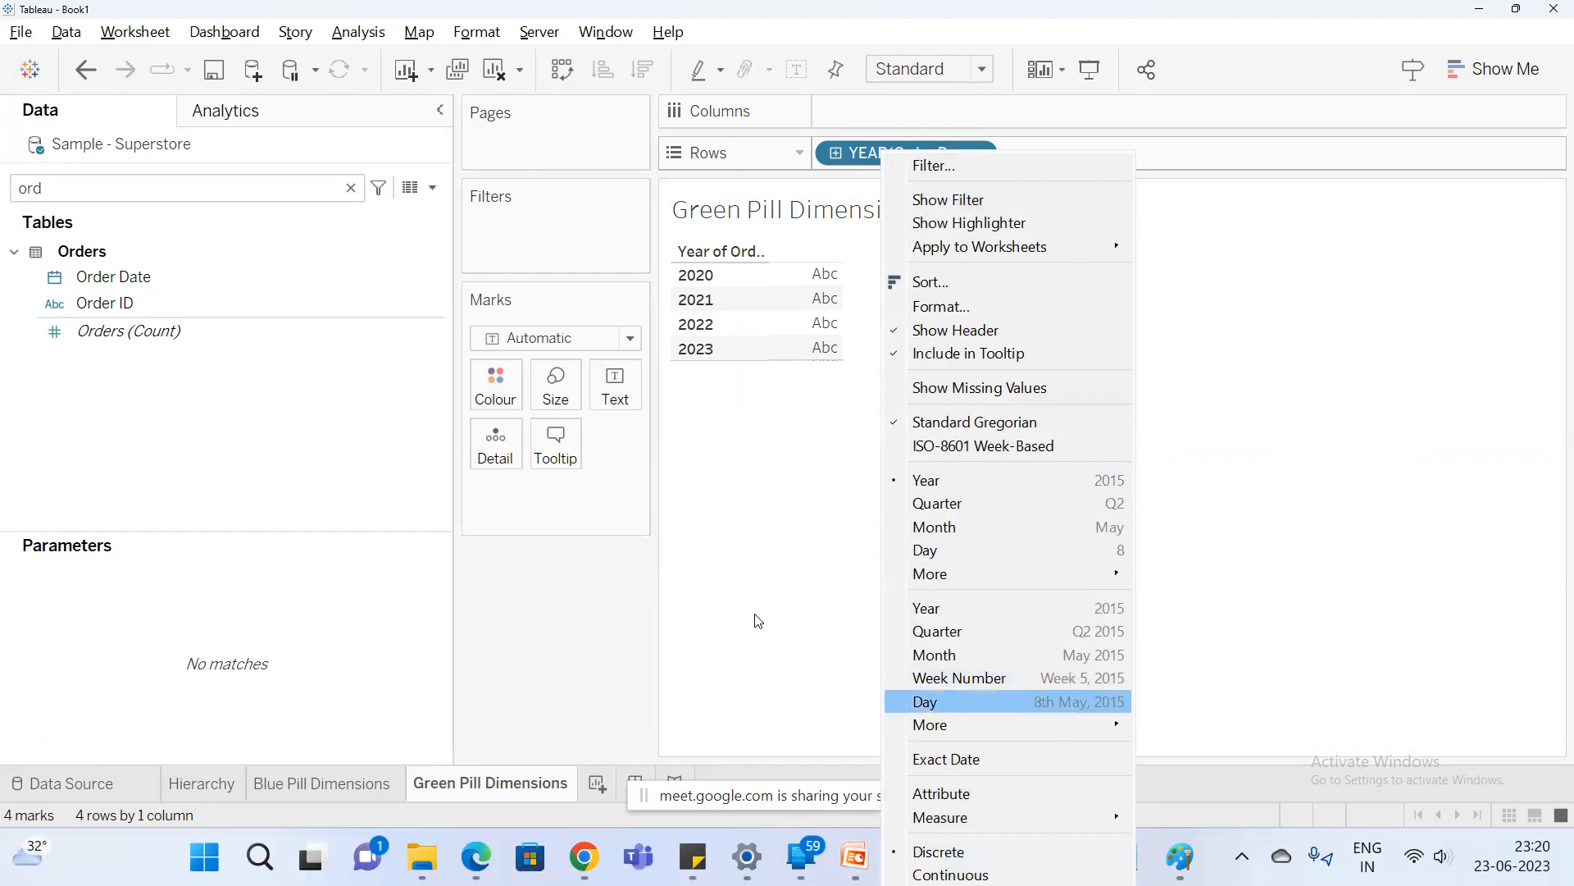
pyautogui.click(622, 560)
# Switch to the Notepad notes and add the paragraph "Discrete --blue" below the line about all dimensions being blue.
pyautogui.click(1126, 857)
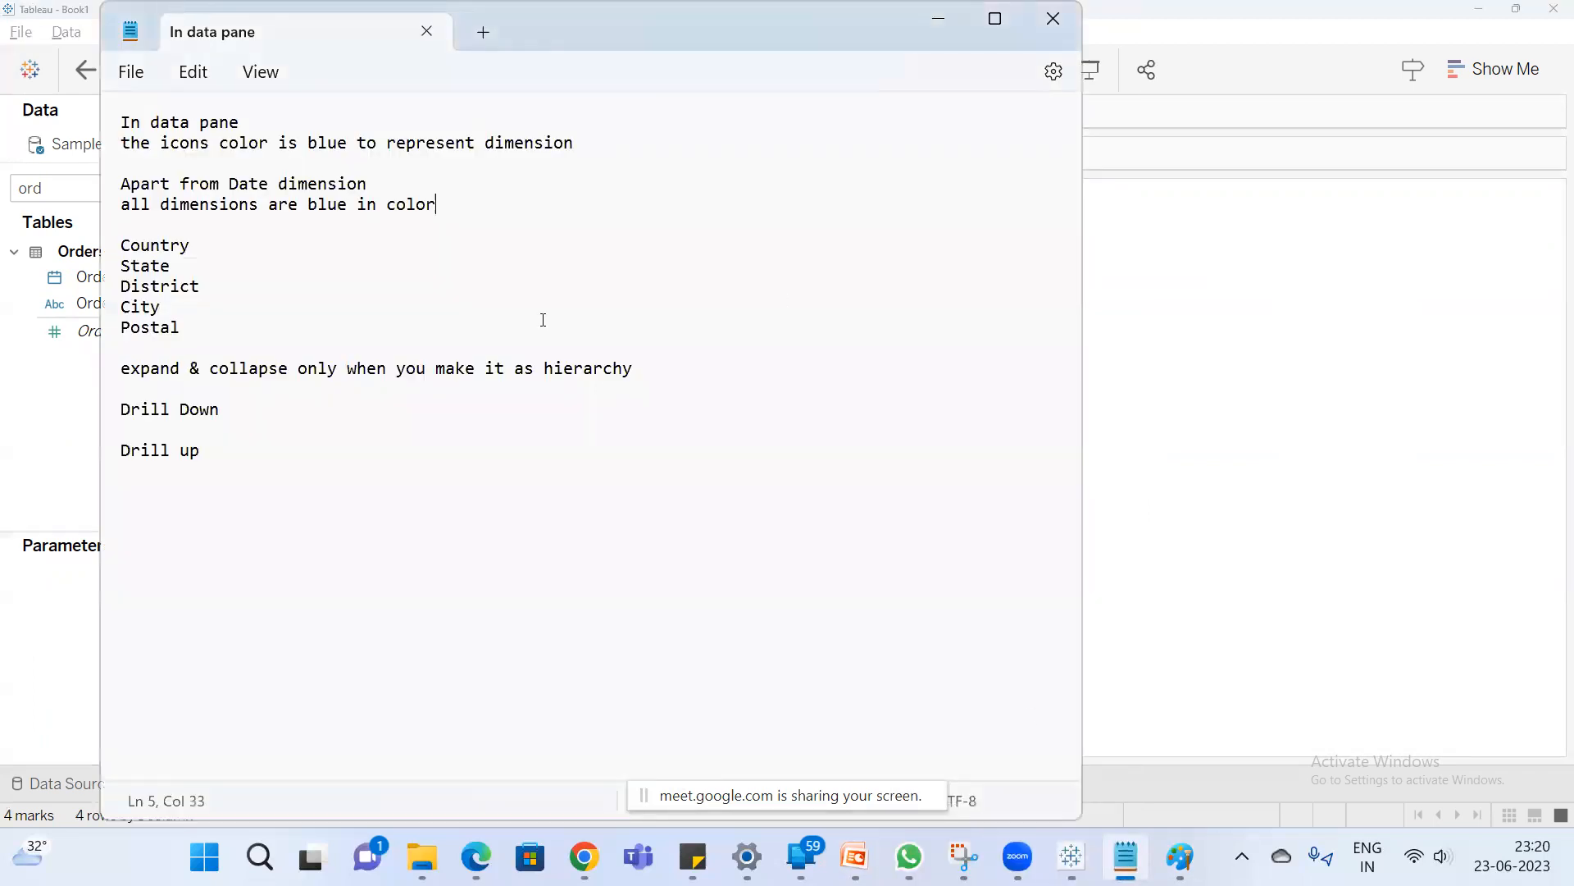
pyautogui.press('Return')
pyautogui.press('Return')
pyautogui.write('Dis')
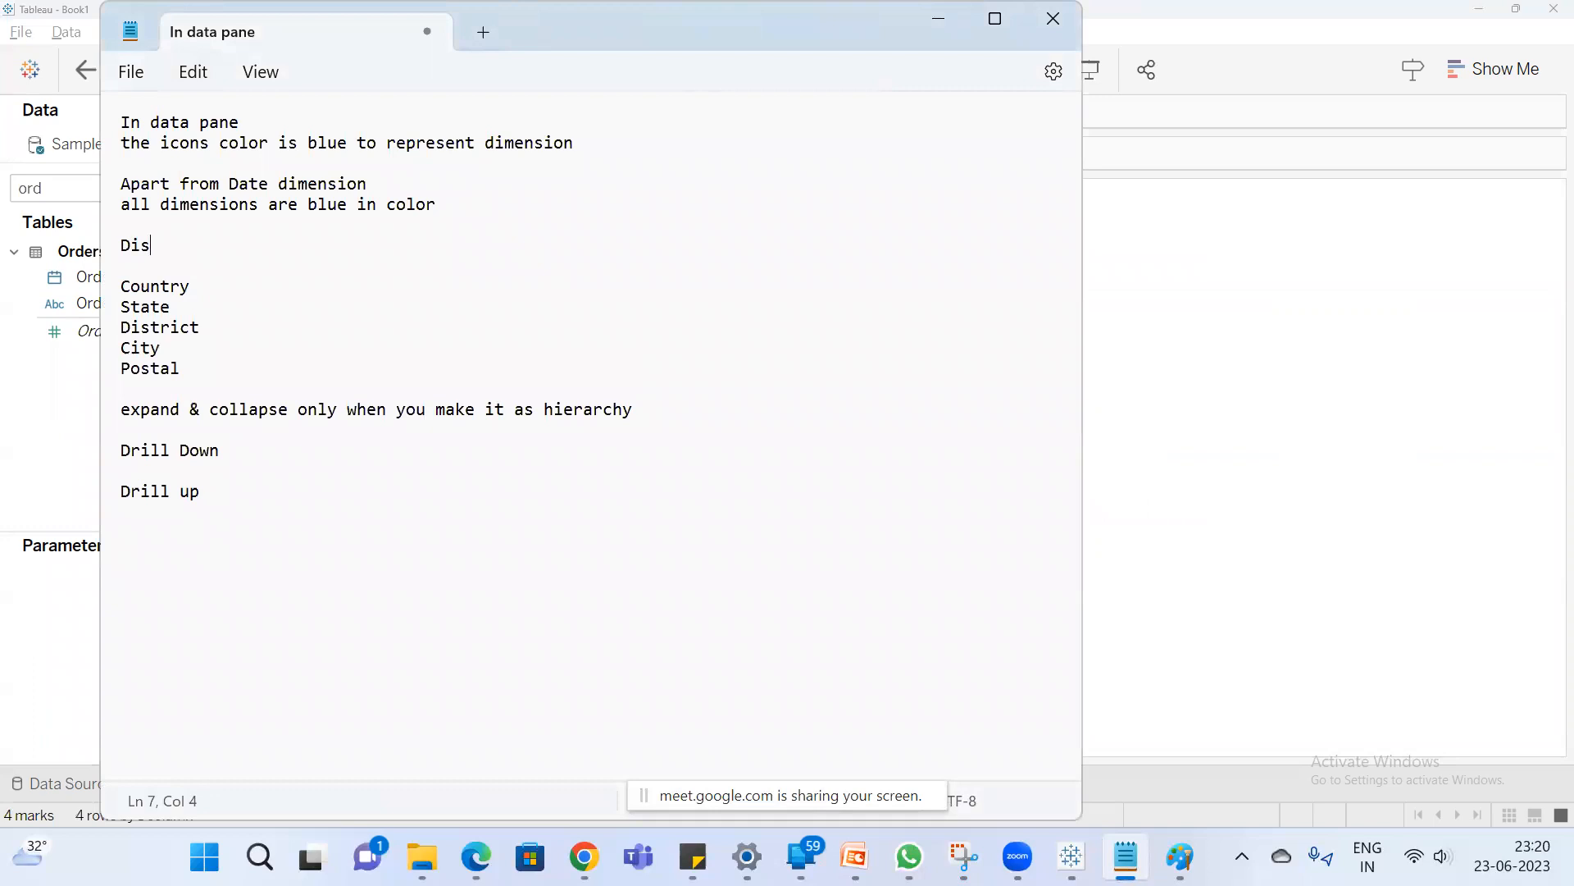
pyautogui.write('crete --blue')
# Add the paragraph "Continuos --green" below the Discrete note and insert blank lines above the Discrete note.
pyautogui.press('Return')
pyautogui.press('Return')
pyautogui.write('Continuou')
pyautogui.press('BackSpace')
pyautogui.press('BackSpace')
pyautogui.write('os')
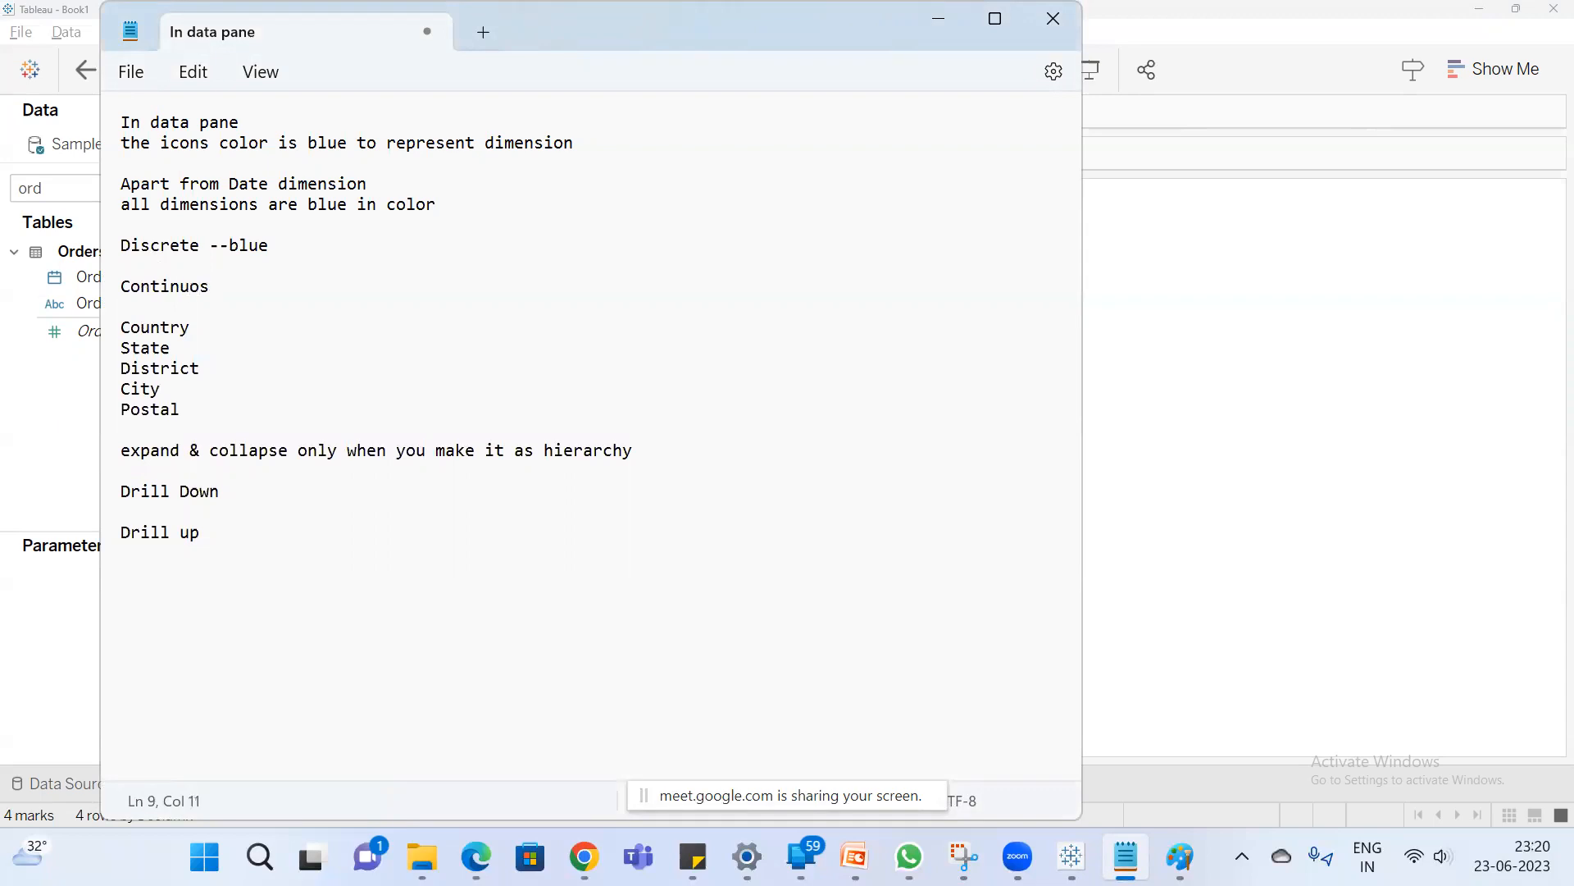
pyautogui.write(' --gree')
pyautogui.press('Return')
pyautogui.press('Return')
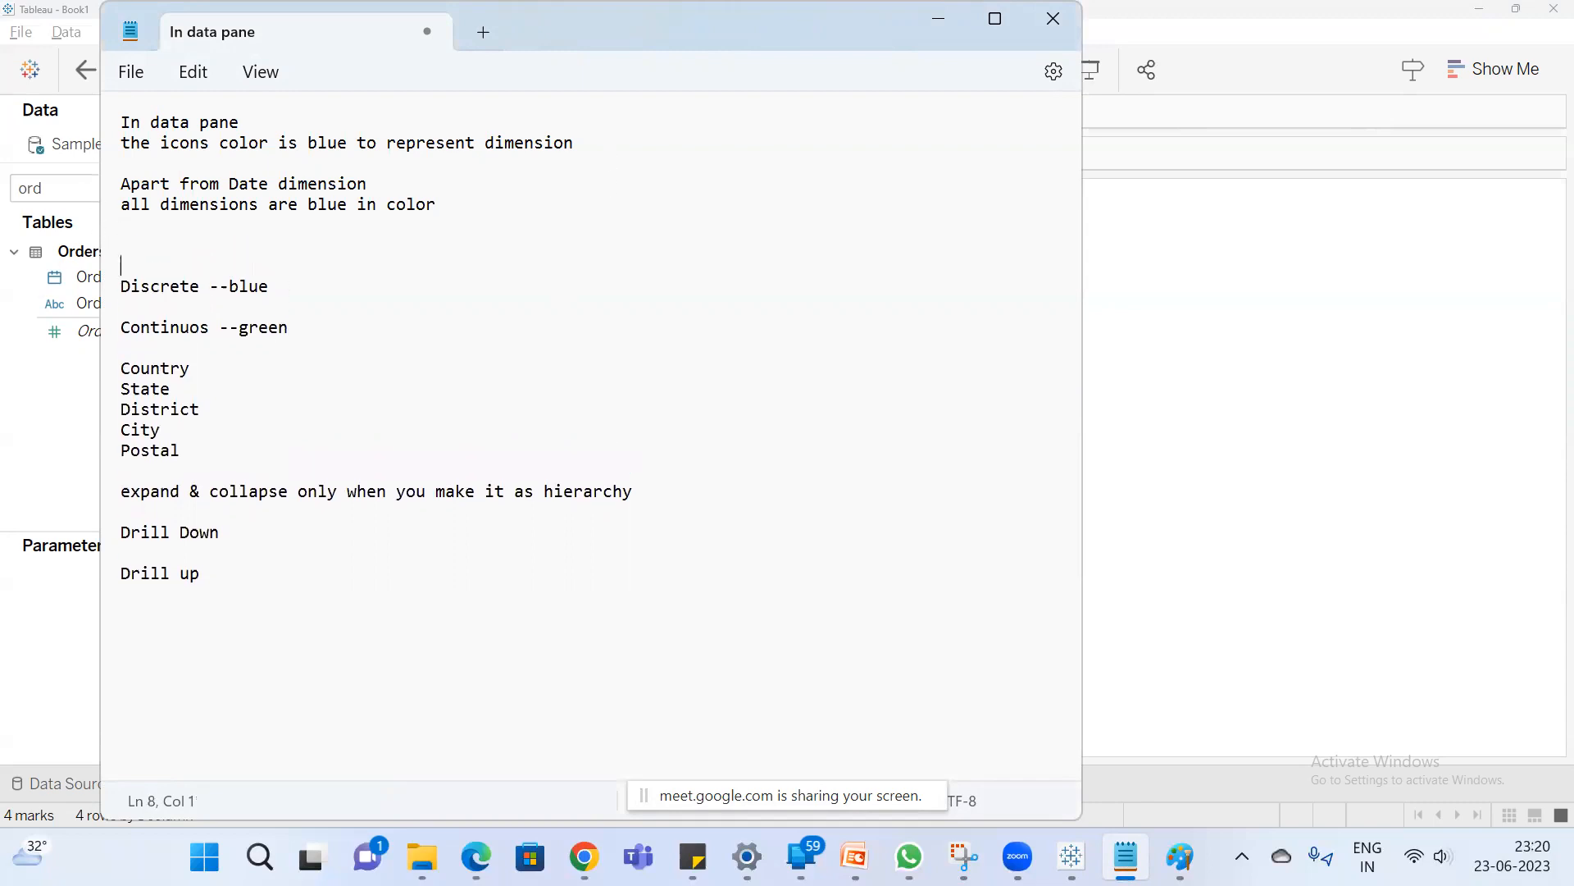
pyautogui.click(264, 286)
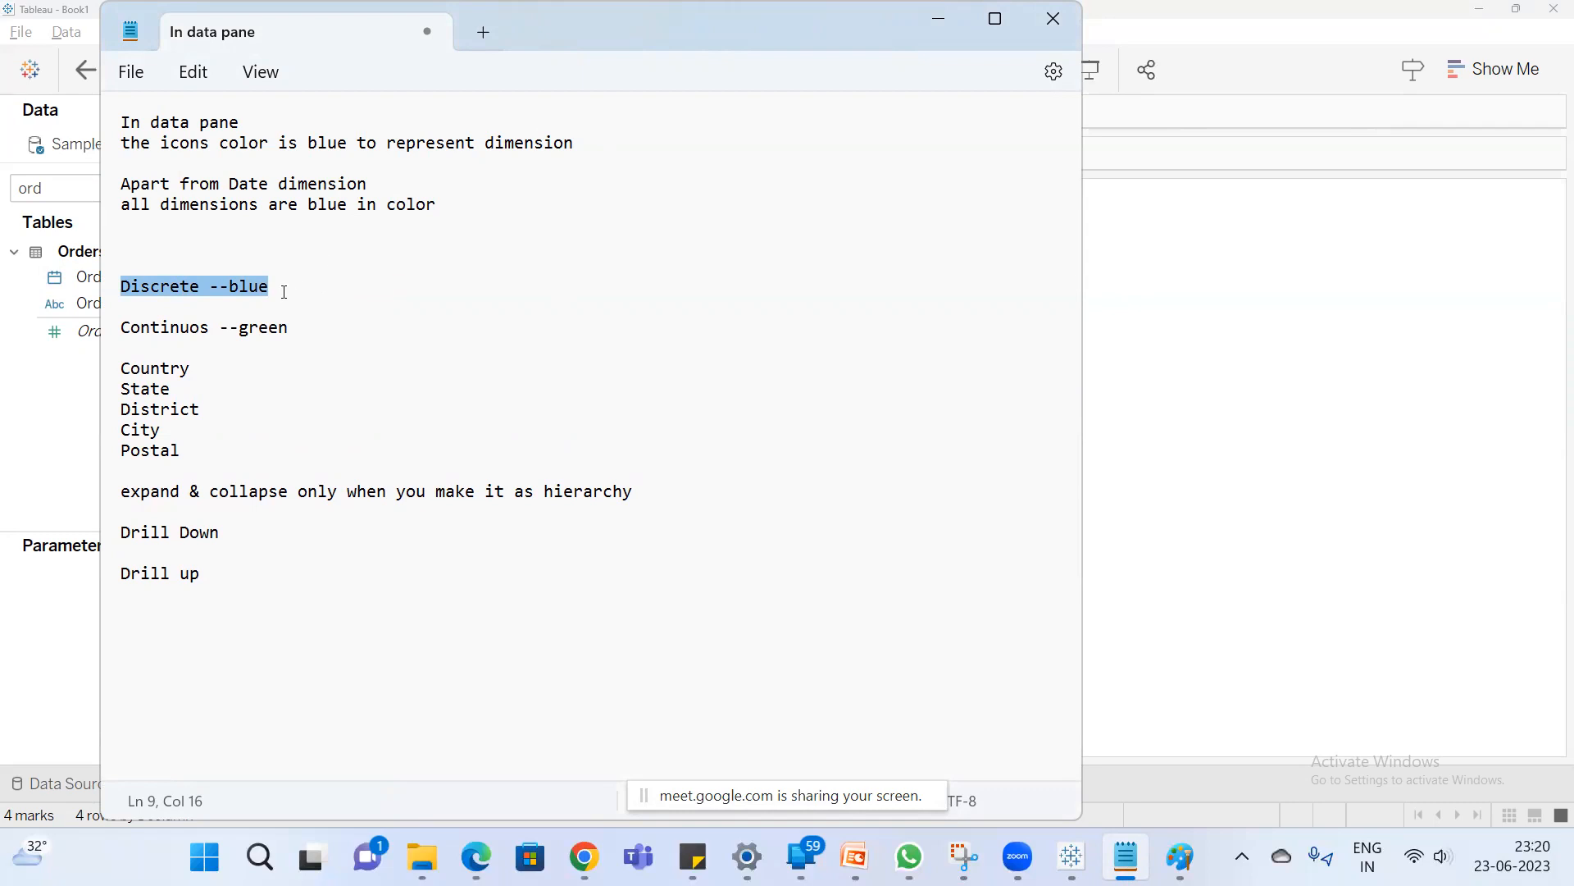
pyautogui.click(342, 288)
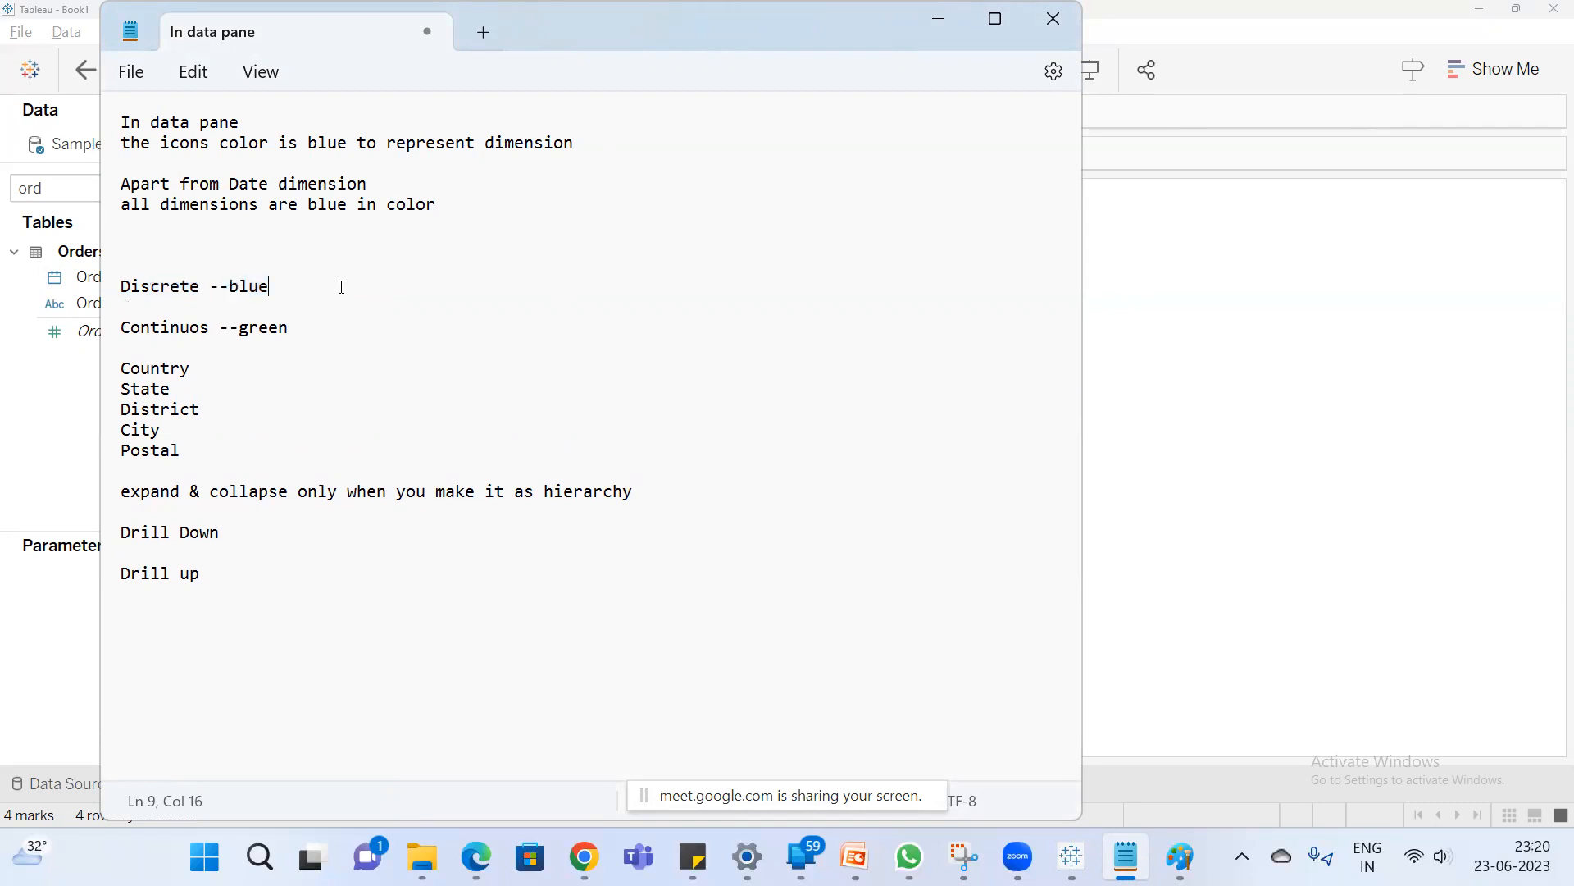
pyautogui.write('------')
pyautogui.click(138, 262)
pyautogui.moveTo(283, 289); pyautogui.dragTo(343, 288)
pyautogui.press('BackSpace')
# Insert blank lines below "Discrete --blue" and write "Dimensions" on the line directly under it.
pyautogui.click(268, 286)
pyautogui.press('Return')
pyautogui.press('Return')
pyautogui.press('Return')
pyautogui.press('Up')
pyautogui.press('Up')
pyautogui.write('D')
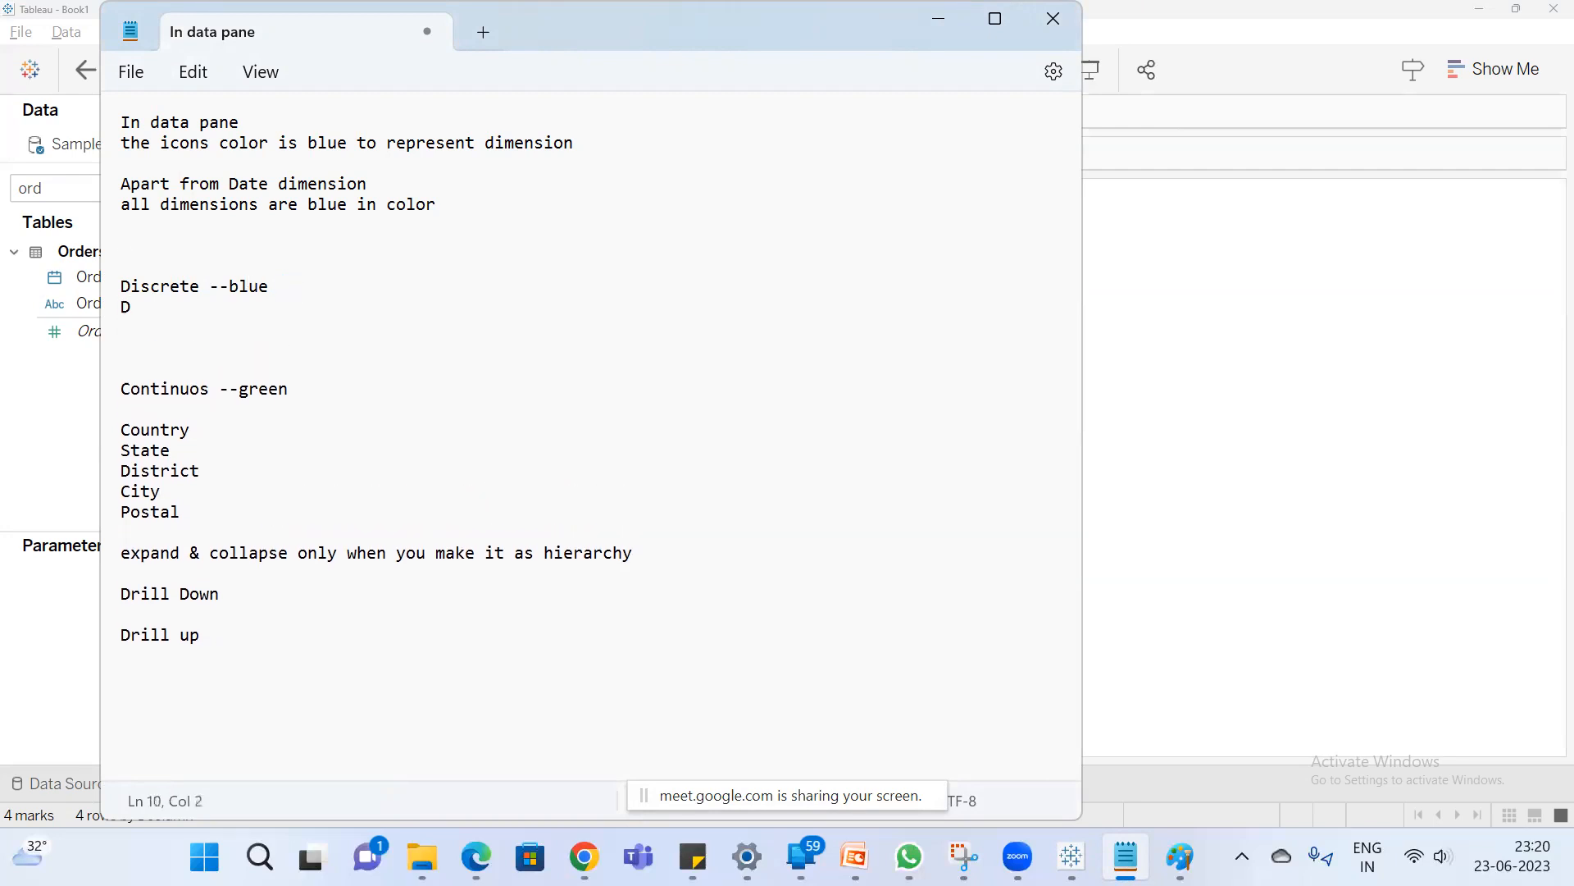
pyautogui.write('imensions')
# Write the line "All the dimension except date" under "Dimensions".
pyautogui.press('Return')
pyautogui.write('All the')
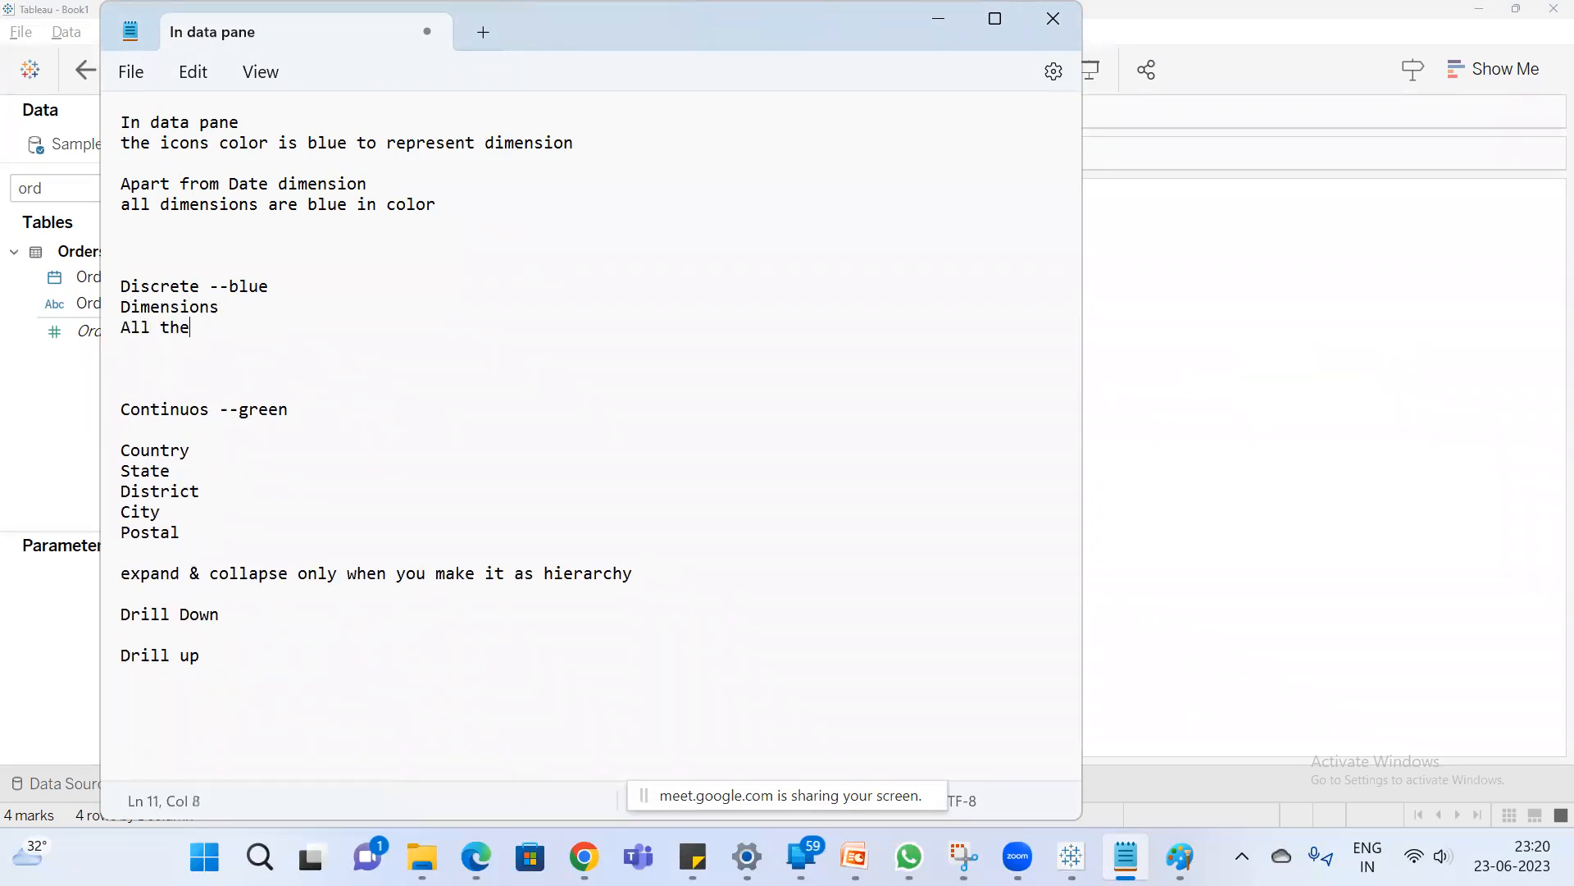
pyautogui.write(' dimension exe')
pyautogui.press('BackSpace')
pyautogui.write('cept ')
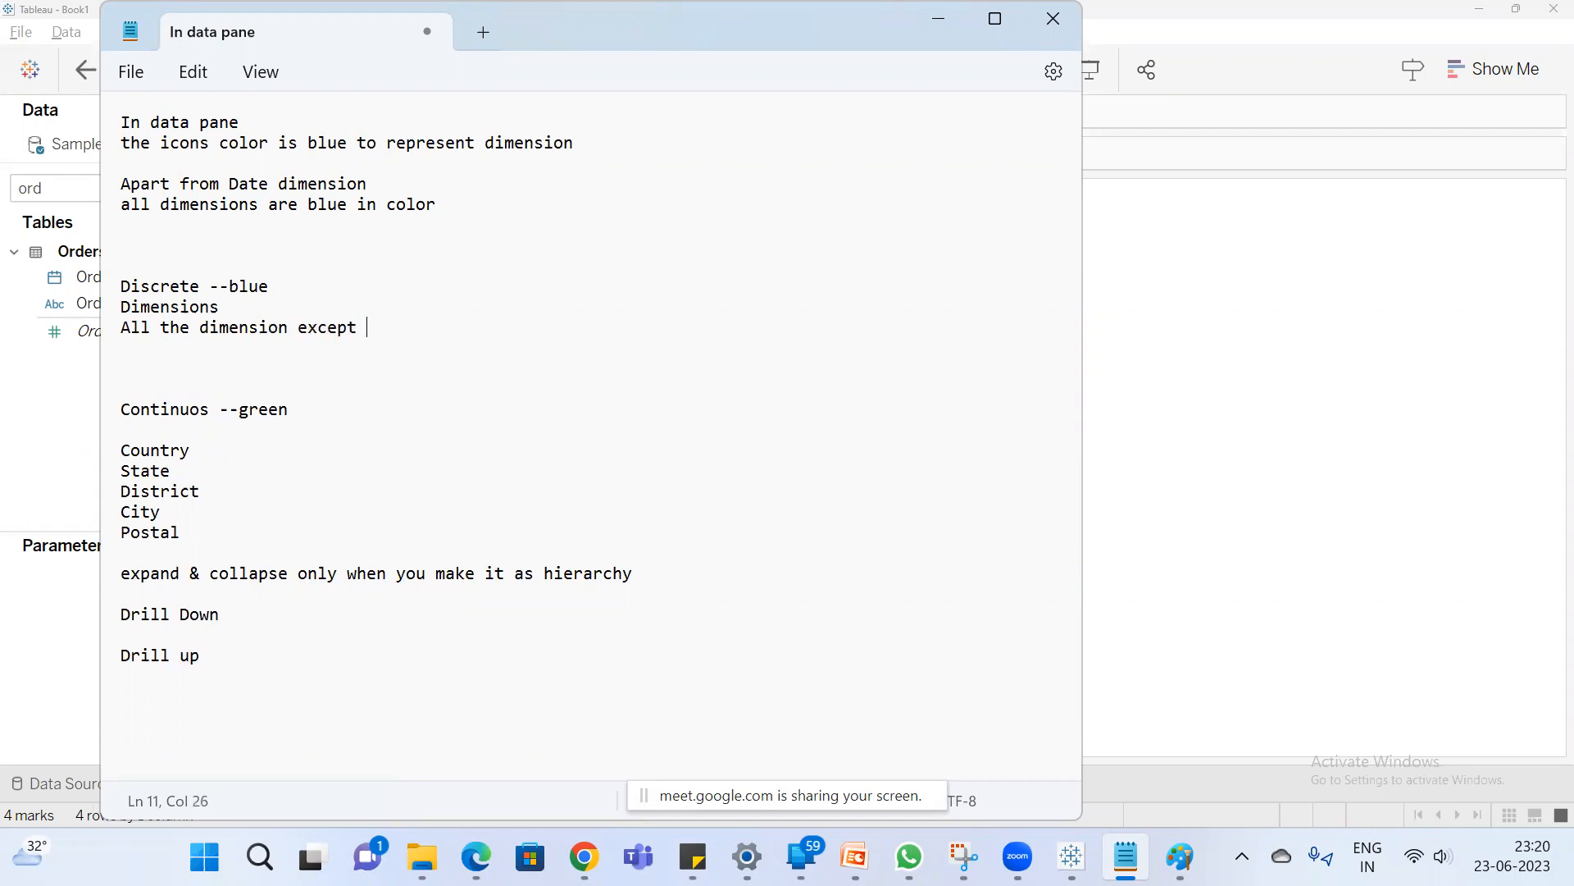
pyautogui.write('date')
pyautogui.press('BackSpace')
pyautogui.press('BackSpace')
pyautogui.press('BackSpace')
pyautogui.press('BackSpace')
pyautogui.write('date')
# Add the separate paragraph "Date dimension can be in discrete or Continuos" above the Continuos note.
pyautogui.press('Return')
pyautogui.press('Return')
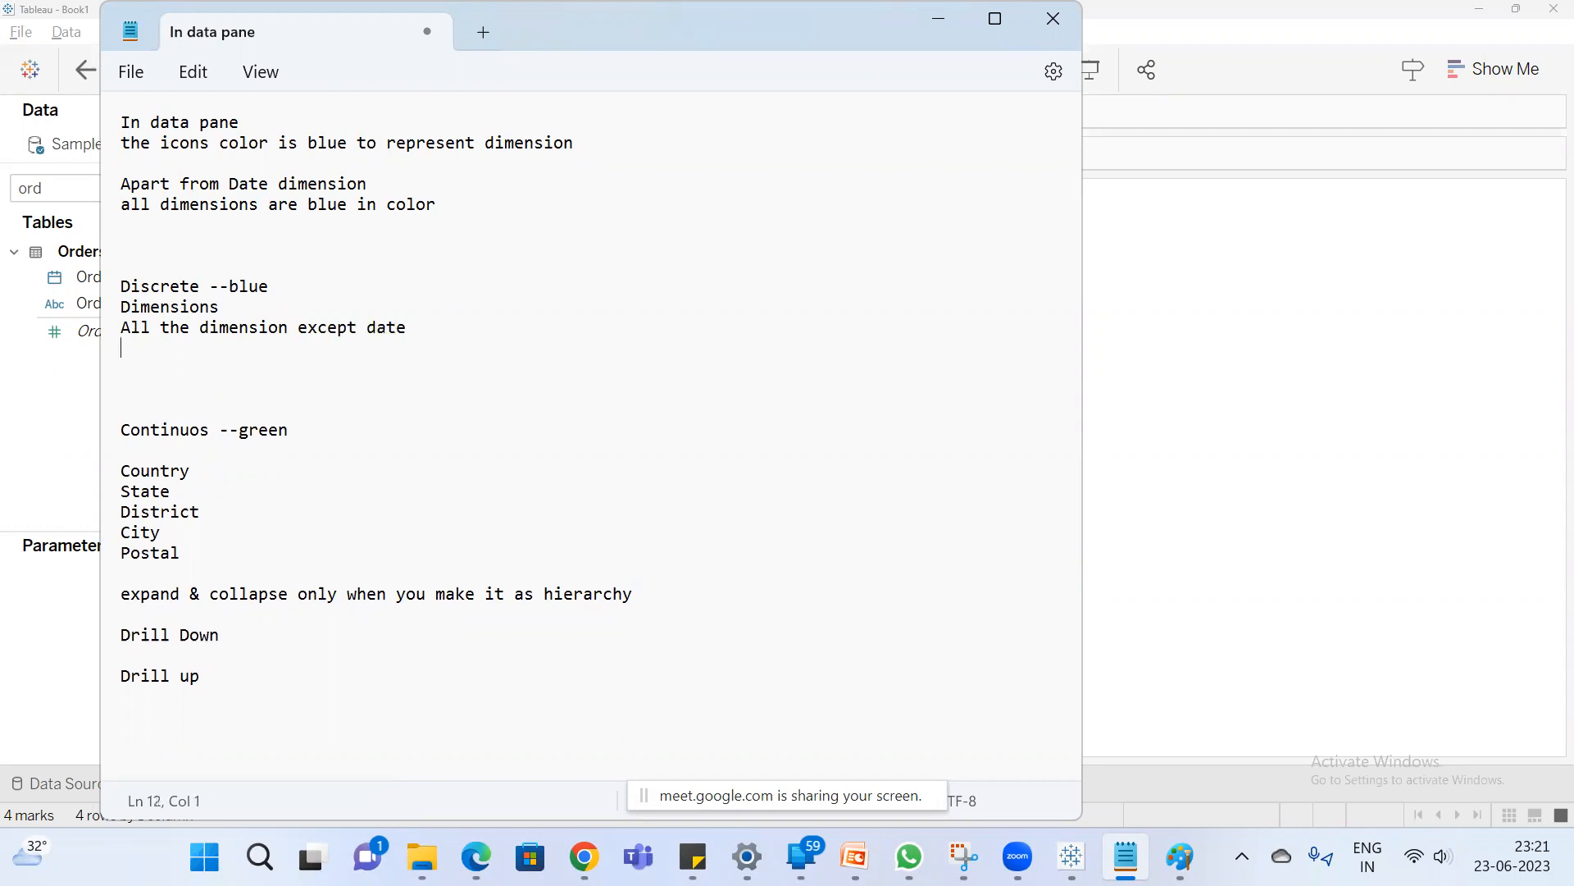
pyautogui.write('Date dimension  can b')
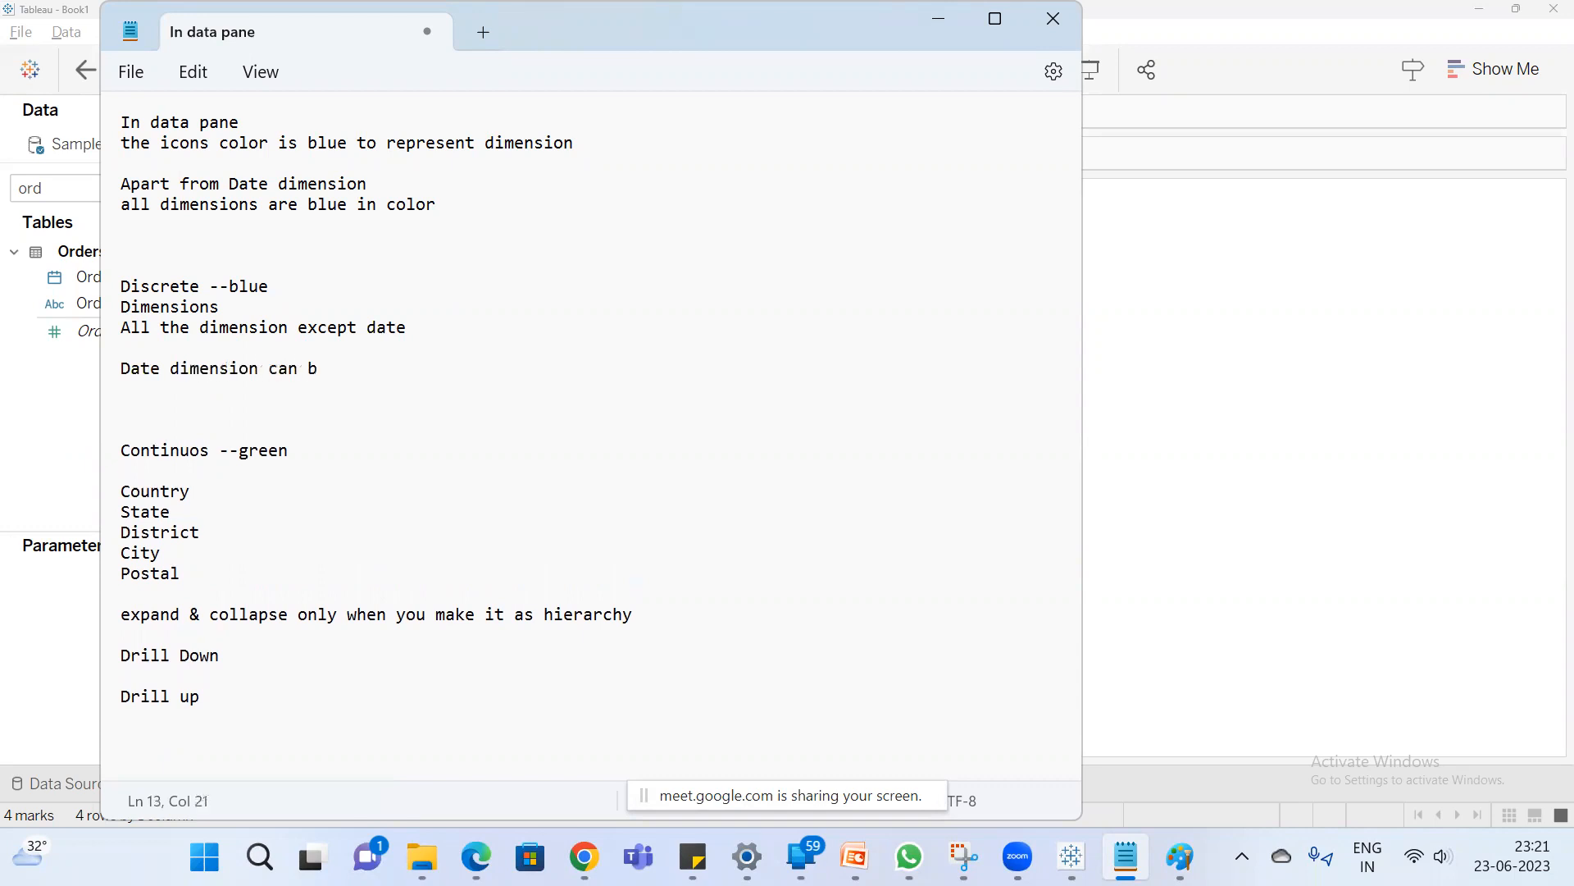
pyautogui.write('e in discrete or Continuos')
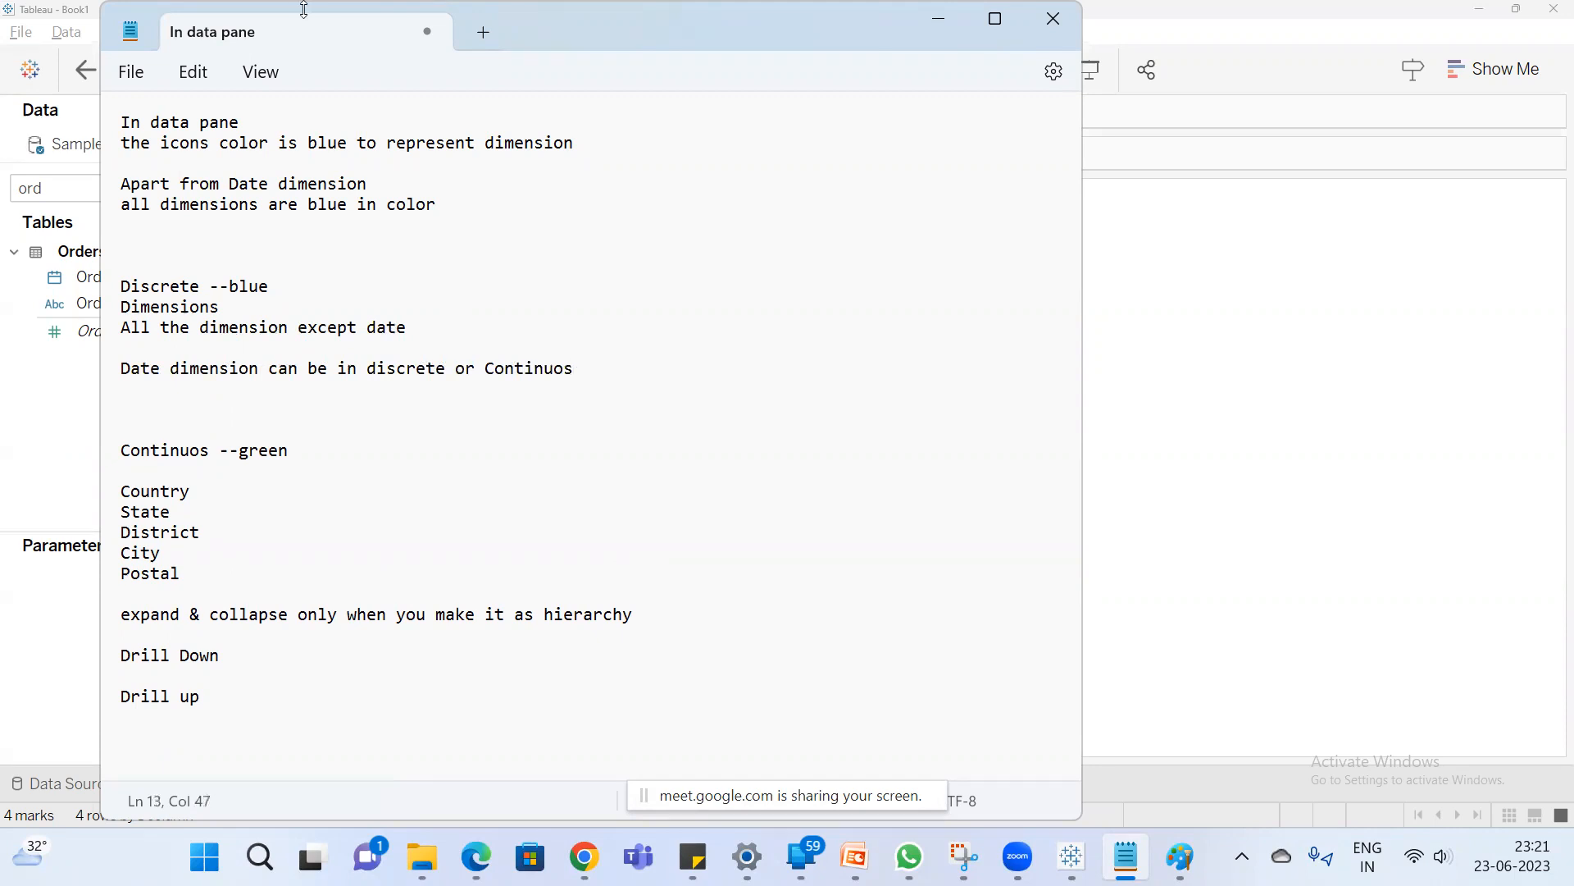
# Return to Tableau, duplicate the YEAR(Order Date) pill on Rows and convert the copy to continuous.
pyautogui.click(1177, 348)
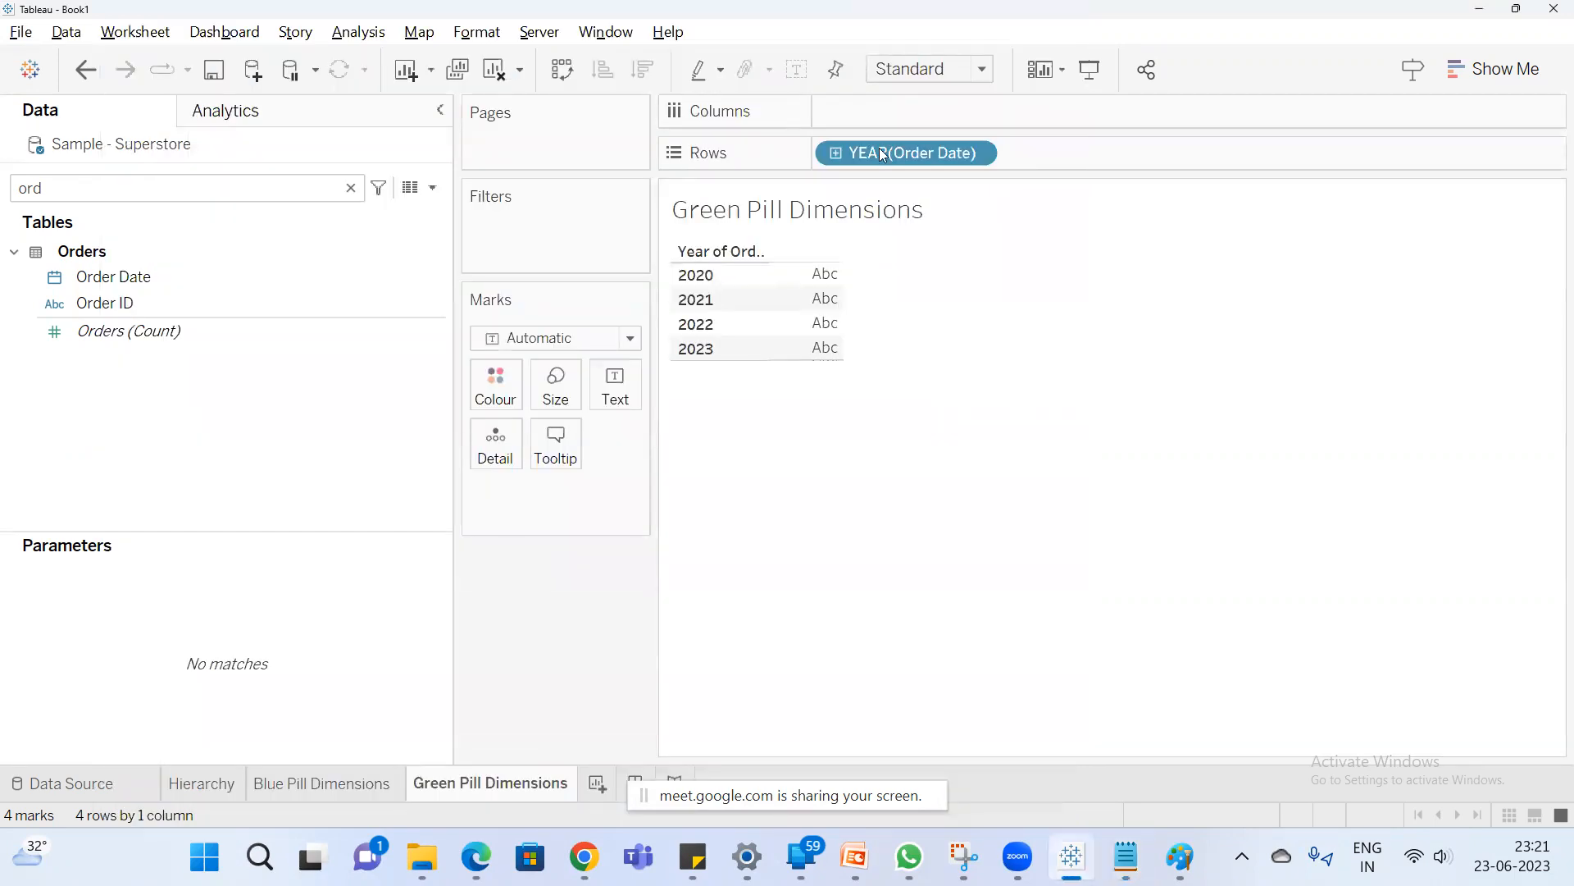
pyautogui.moveTo(893, 159); pyautogui.dragTo(1090, 149)
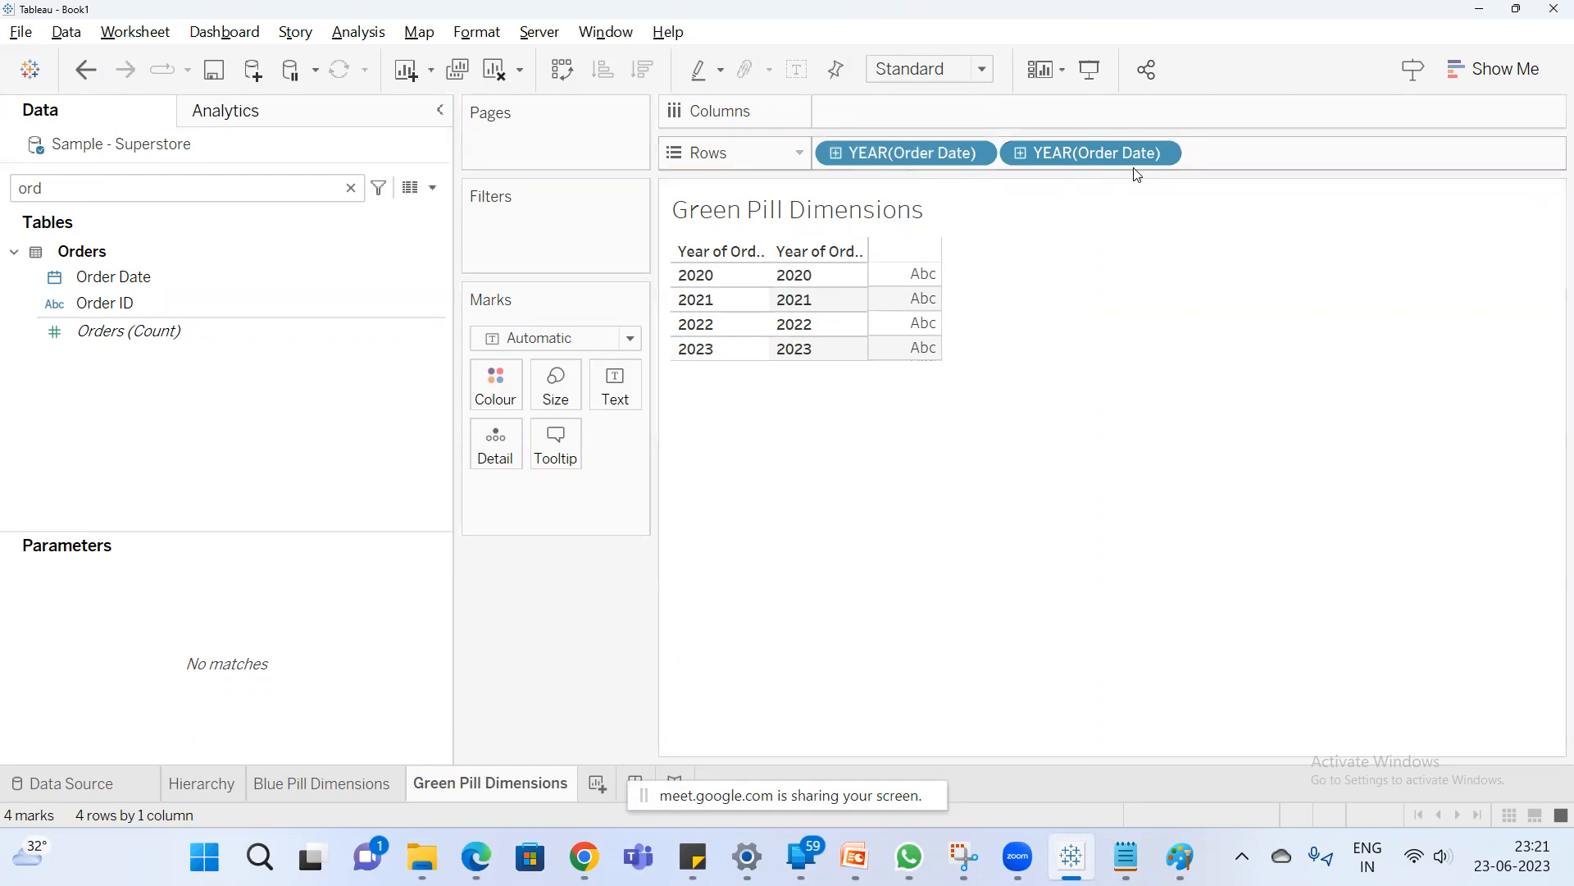
pyautogui.rightClick(1071, 156)
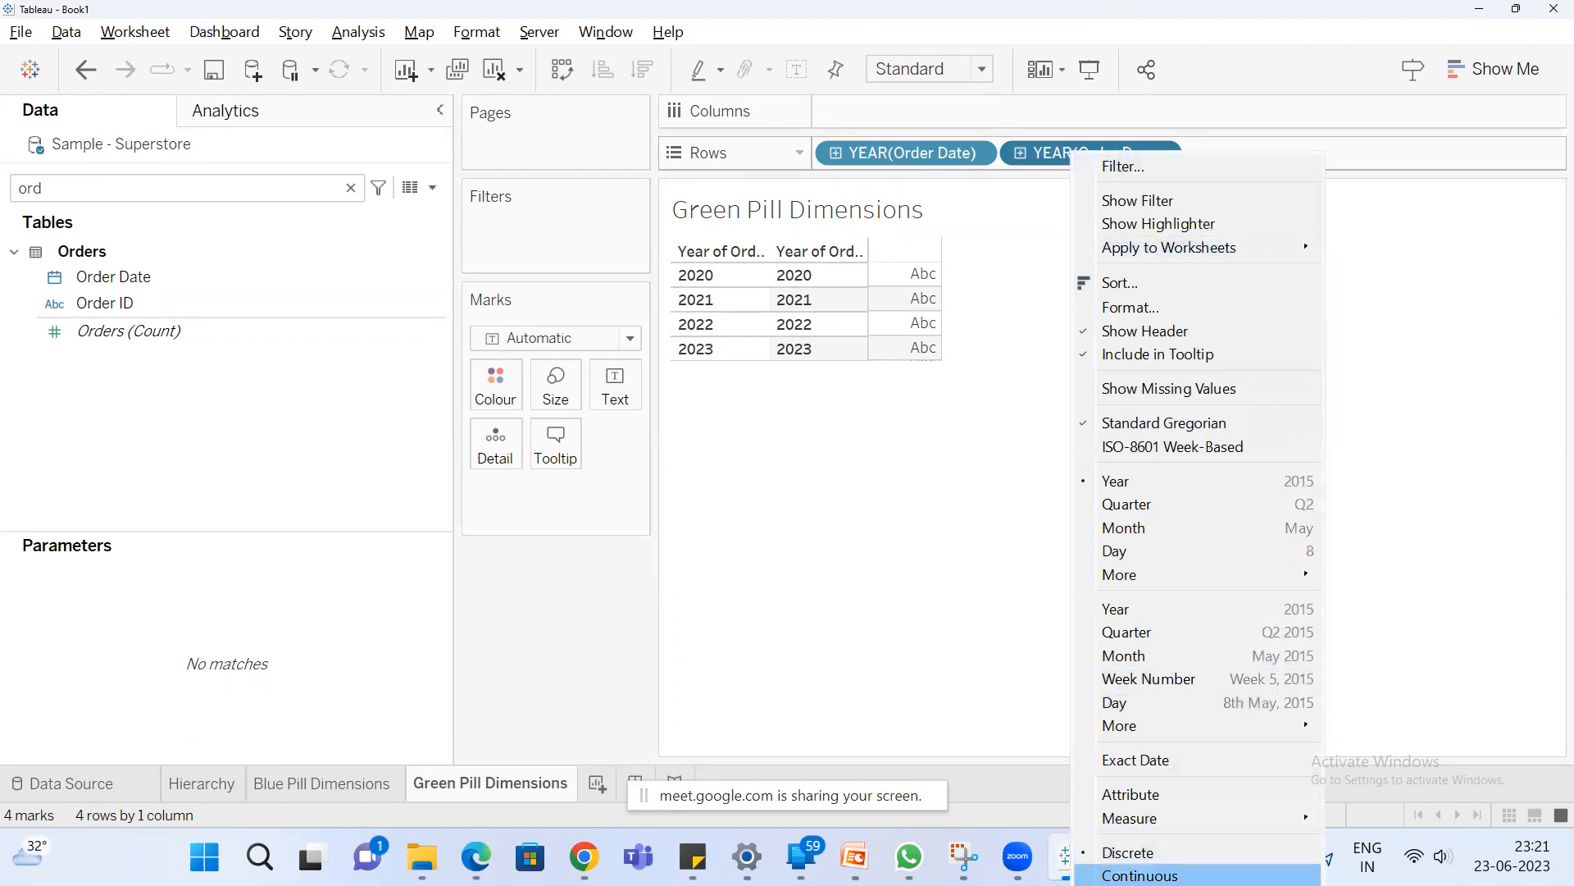
pyautogui.click(1140, 875)
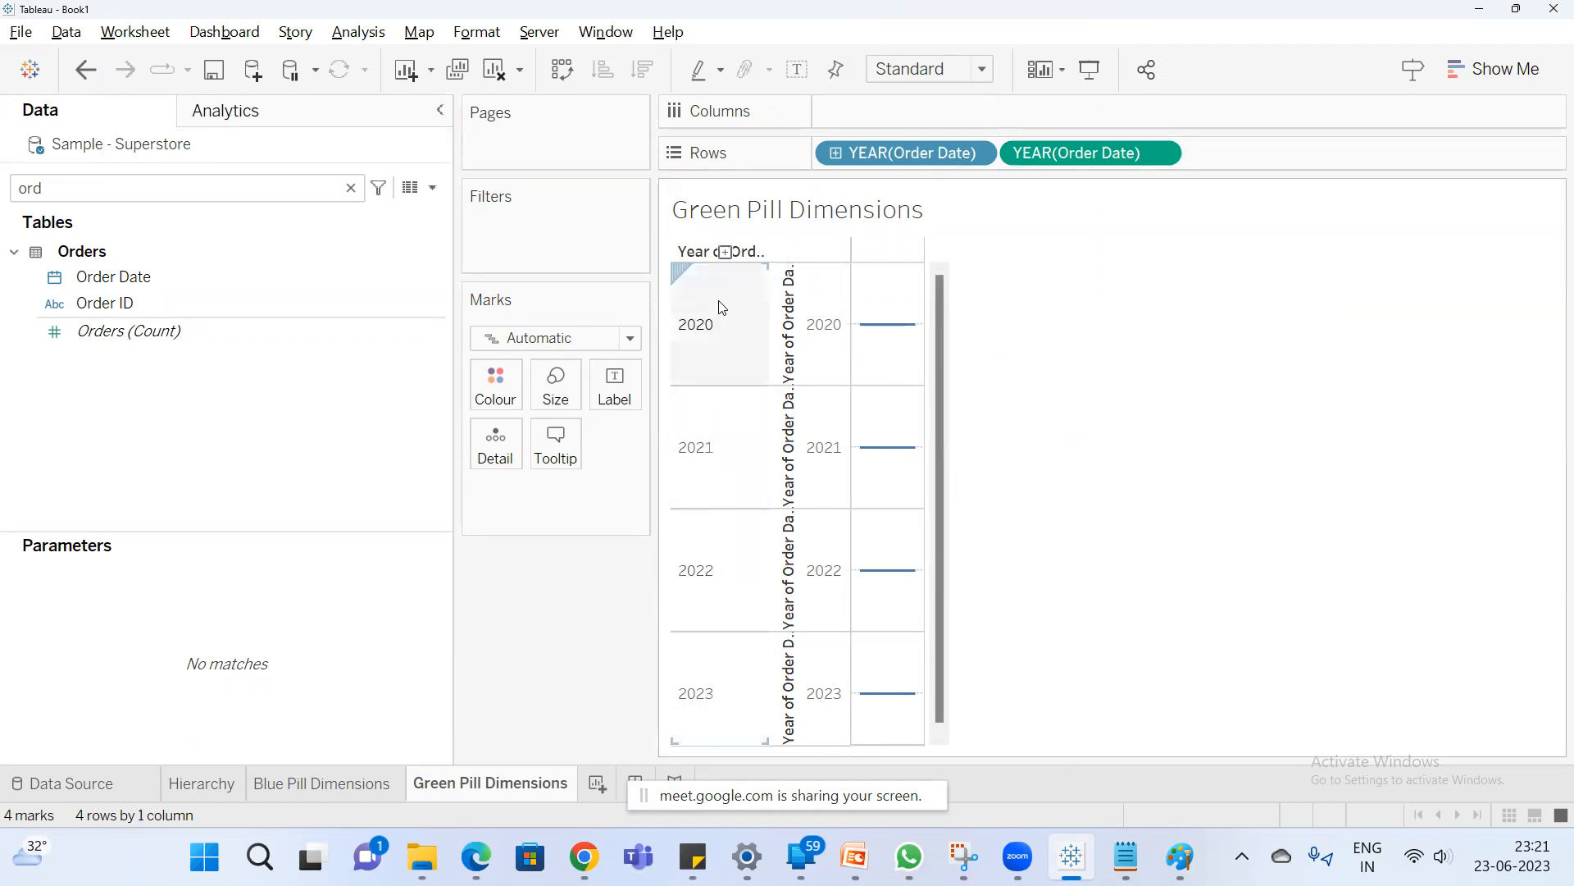
# Open and close the axis editor for the continuous year, and remove the continuous YEAR(Order Date) pill from Rows.
pyautogui.rightClick(830, 331)
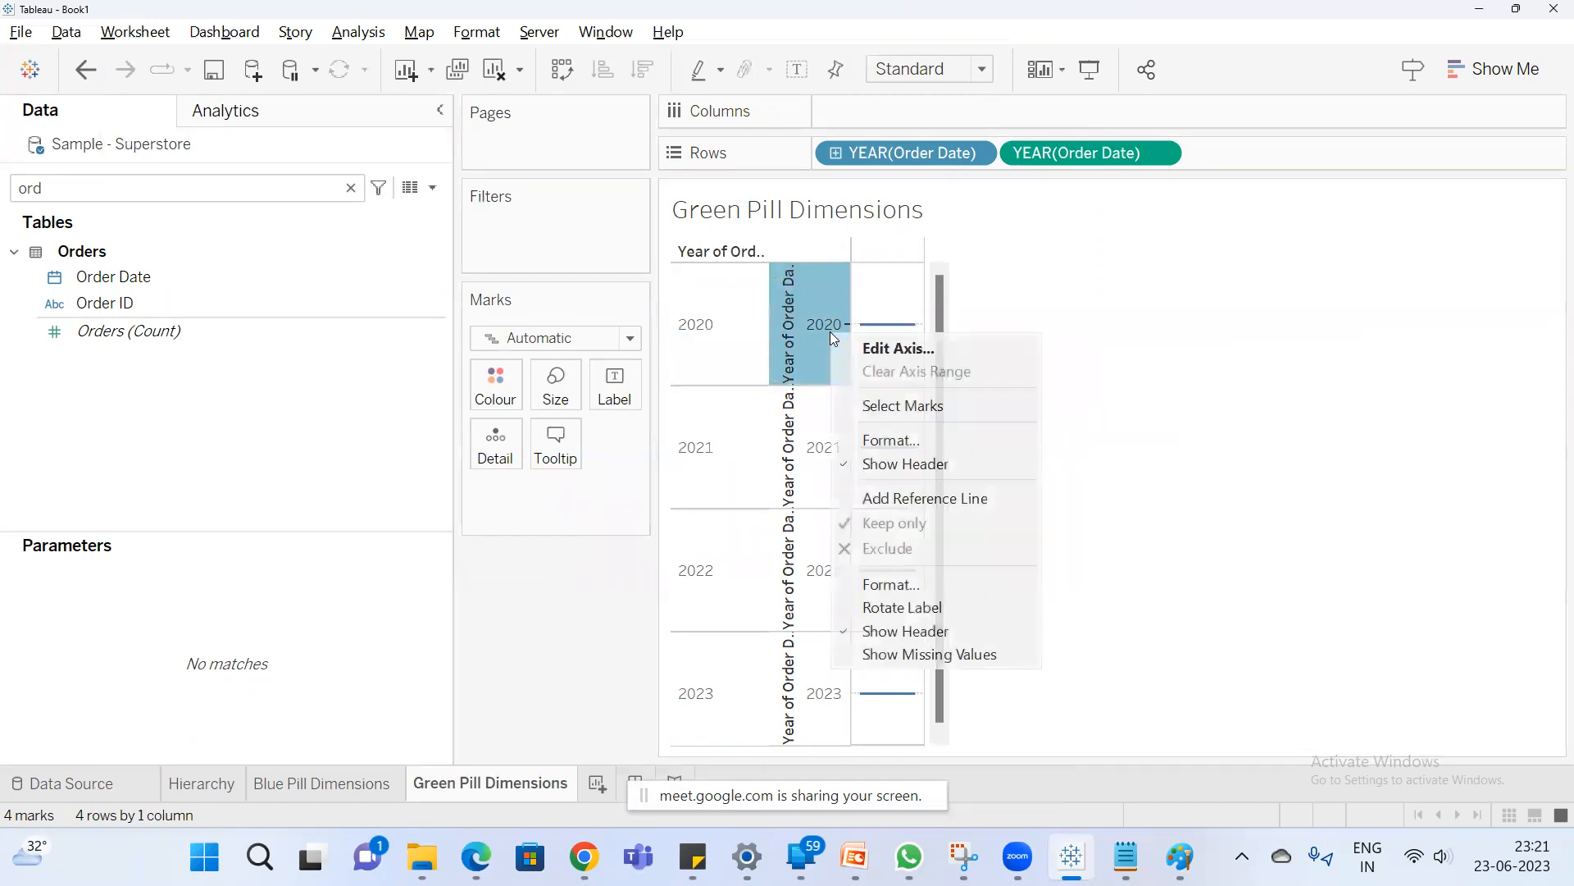
pyautogui.click(912, 349)
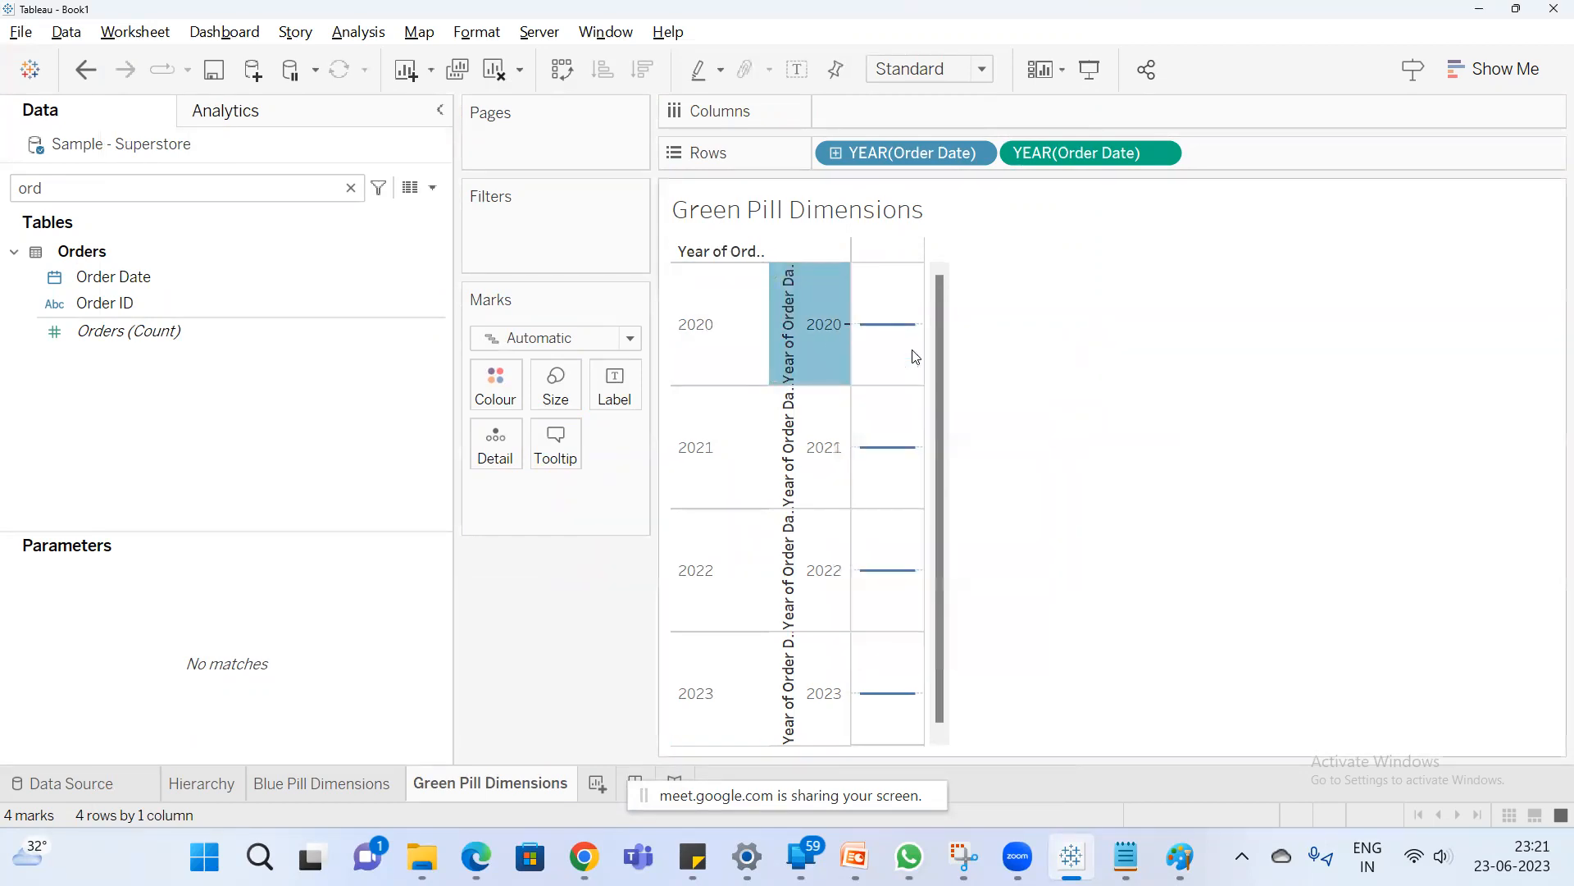
pyautogui.click(1025, 31)
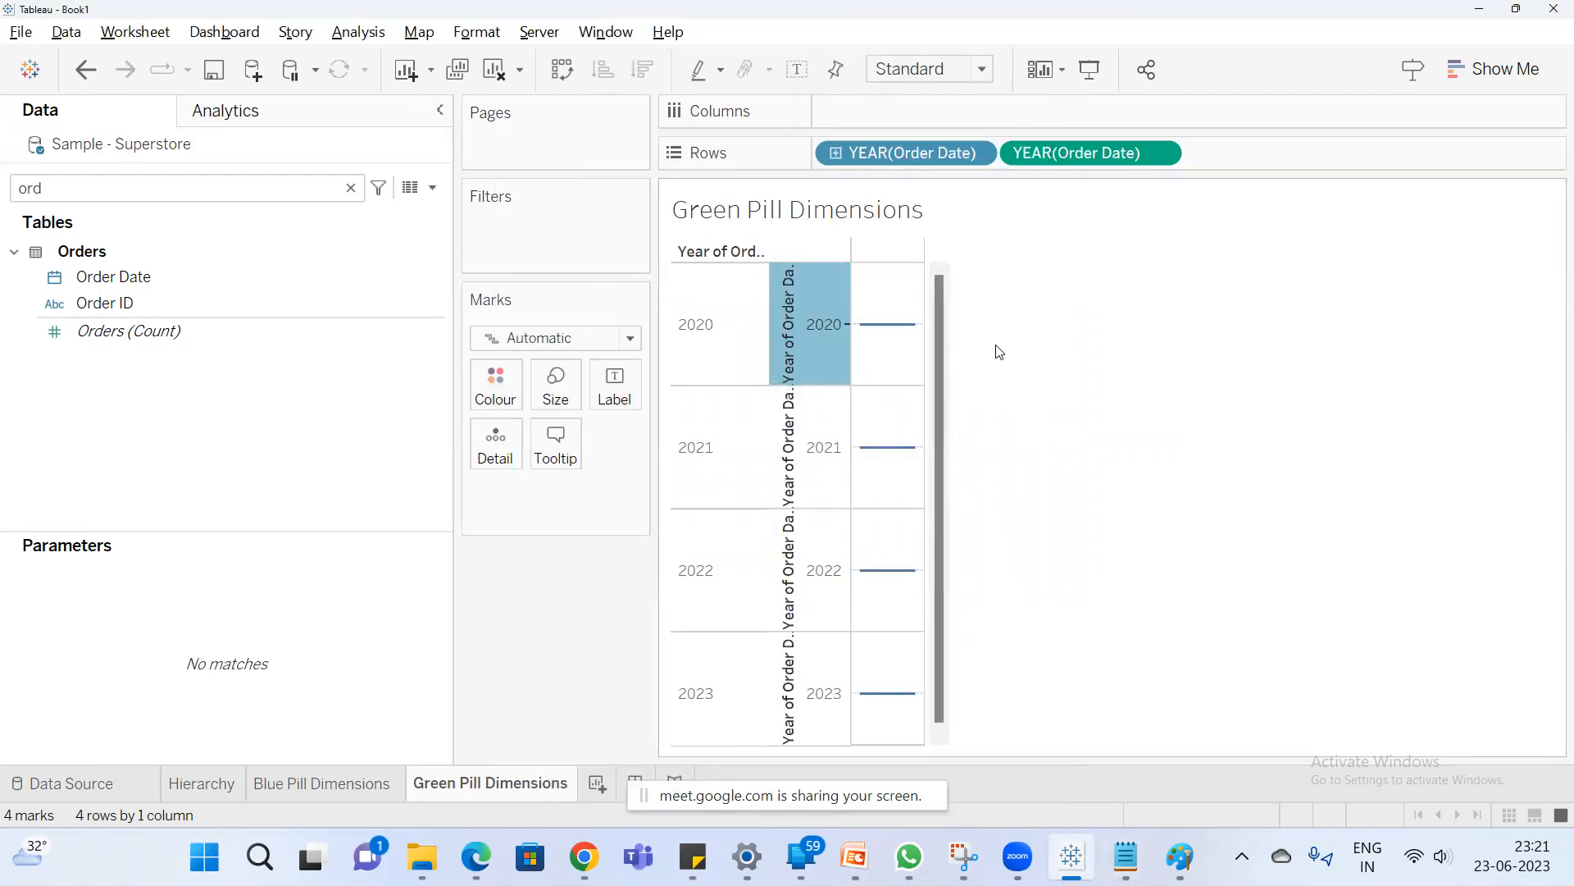
pyautogui.moveTo(1084, 147); pyautogui.dragTo(1277, 304)
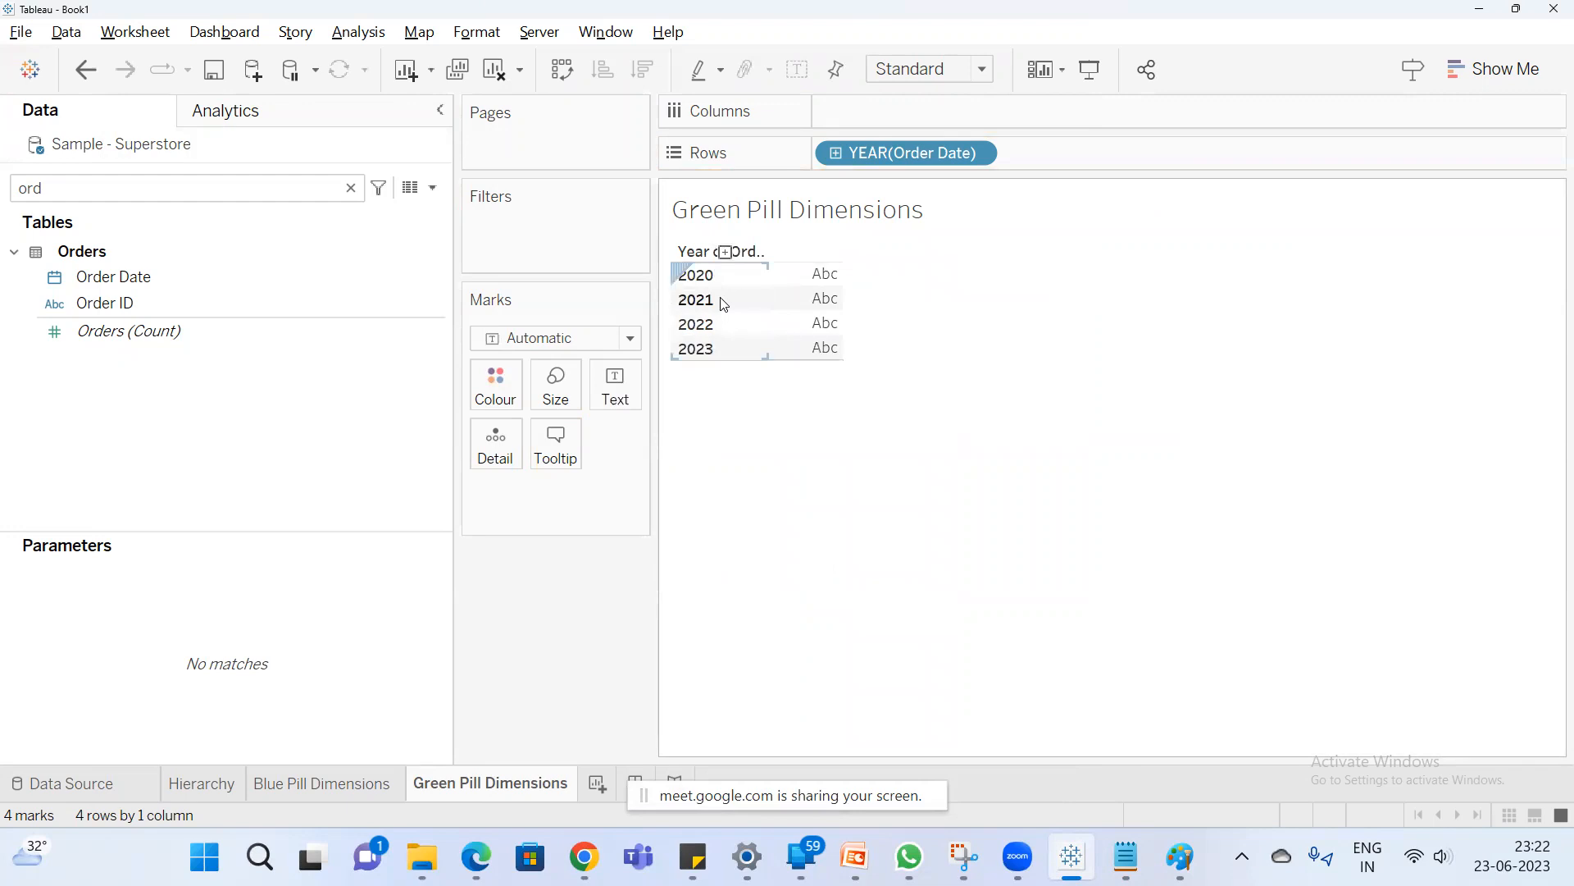
# Convert the remaining YEAR(Order Date) pill to continuous, view its axis options and set it back to discrete.
pyautogui.rightClick(910, 154)
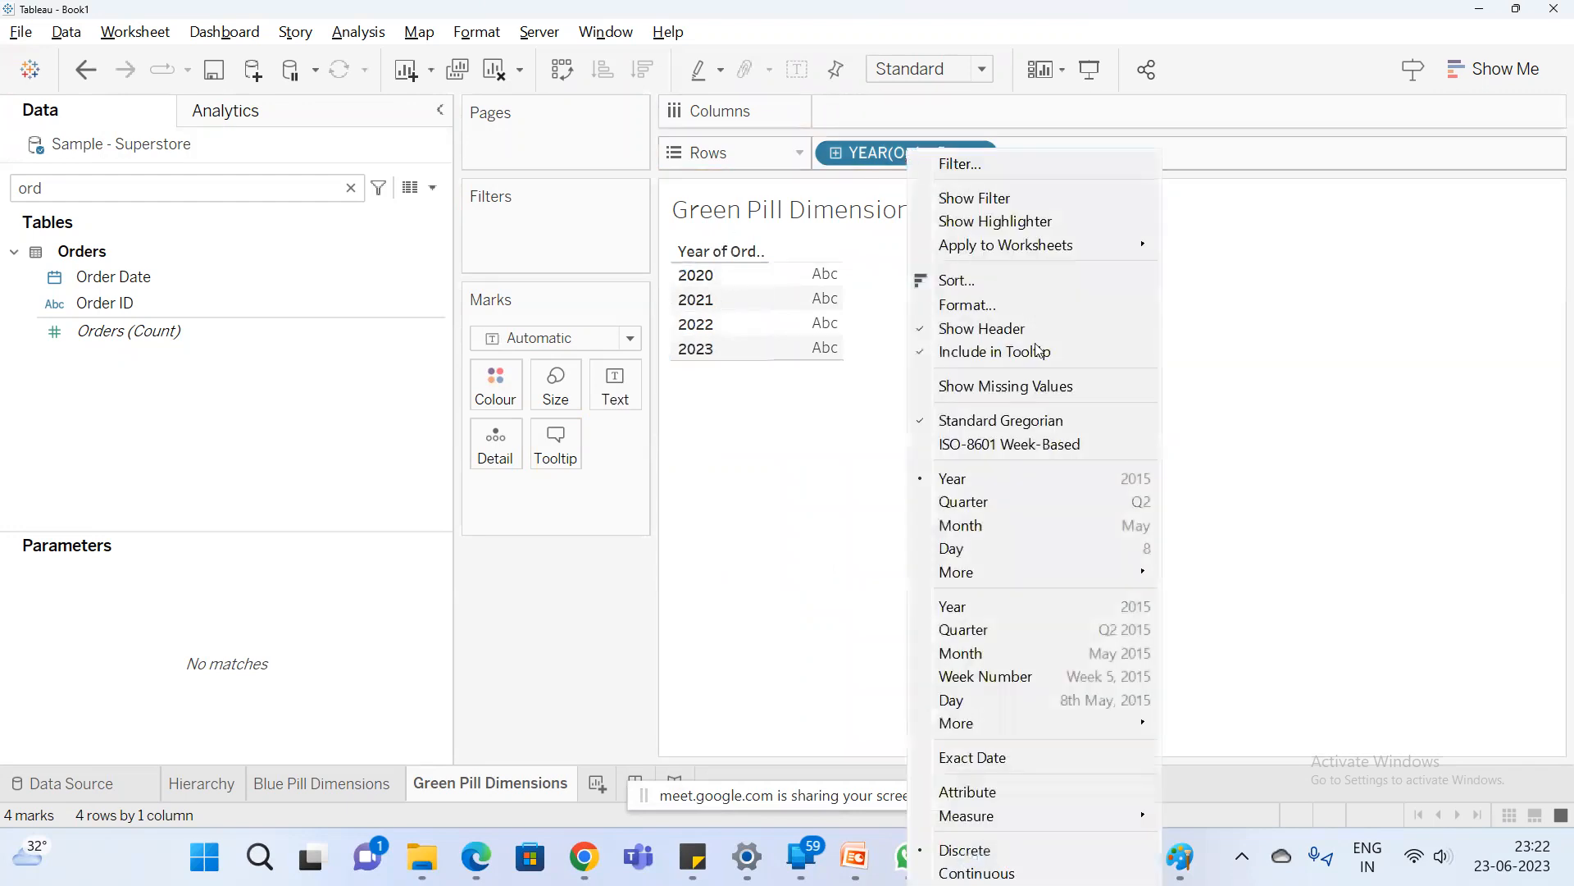
pyautogui.click(992, 874)
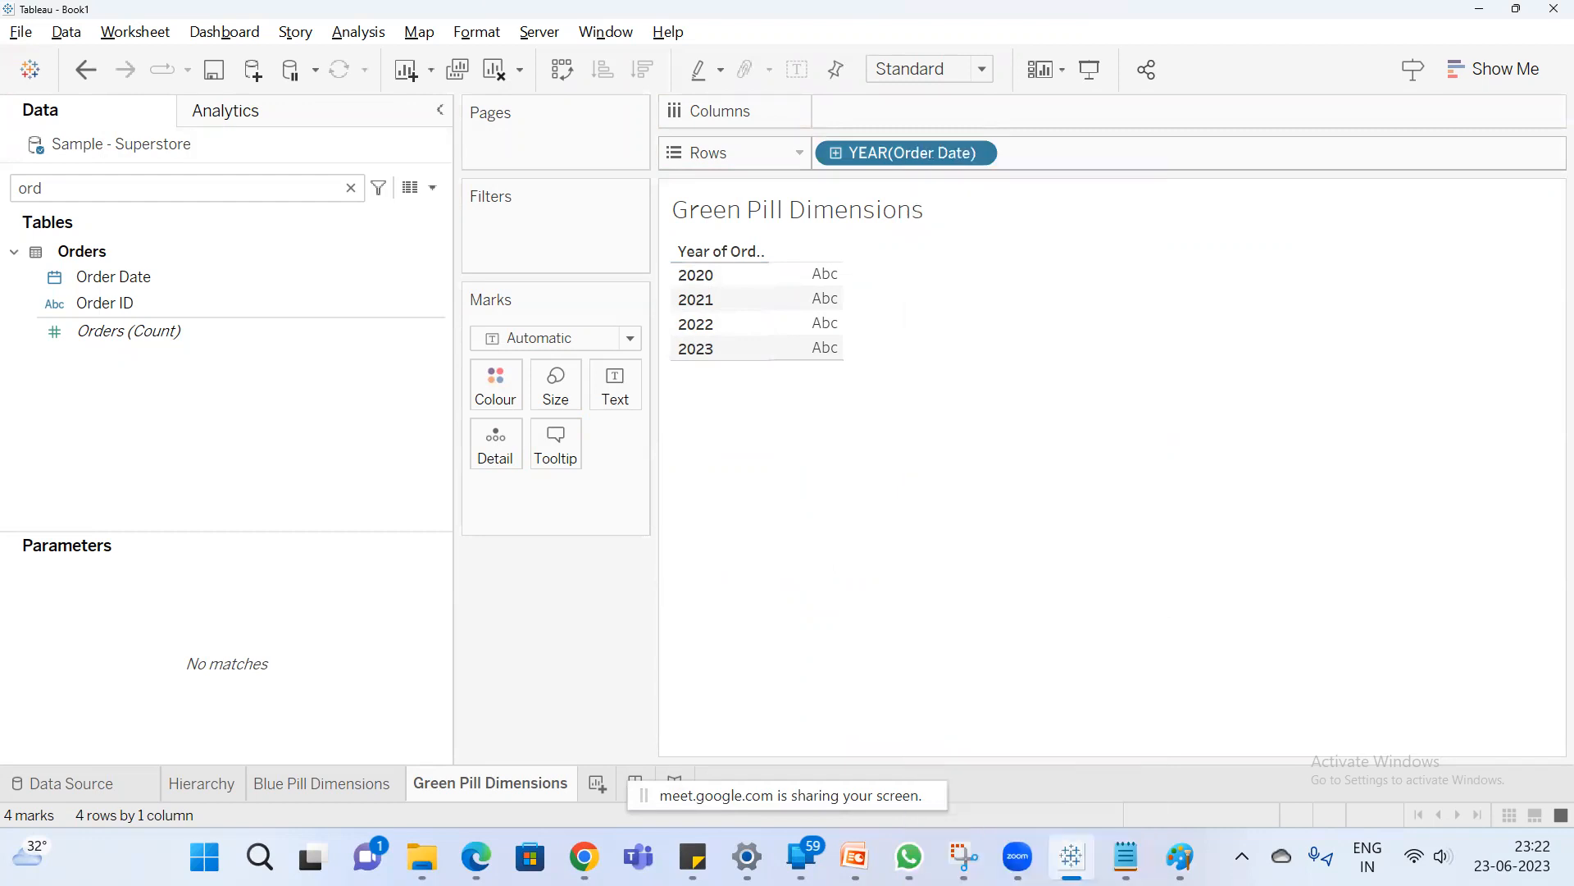
pyautogui.rightClick(725, 502)
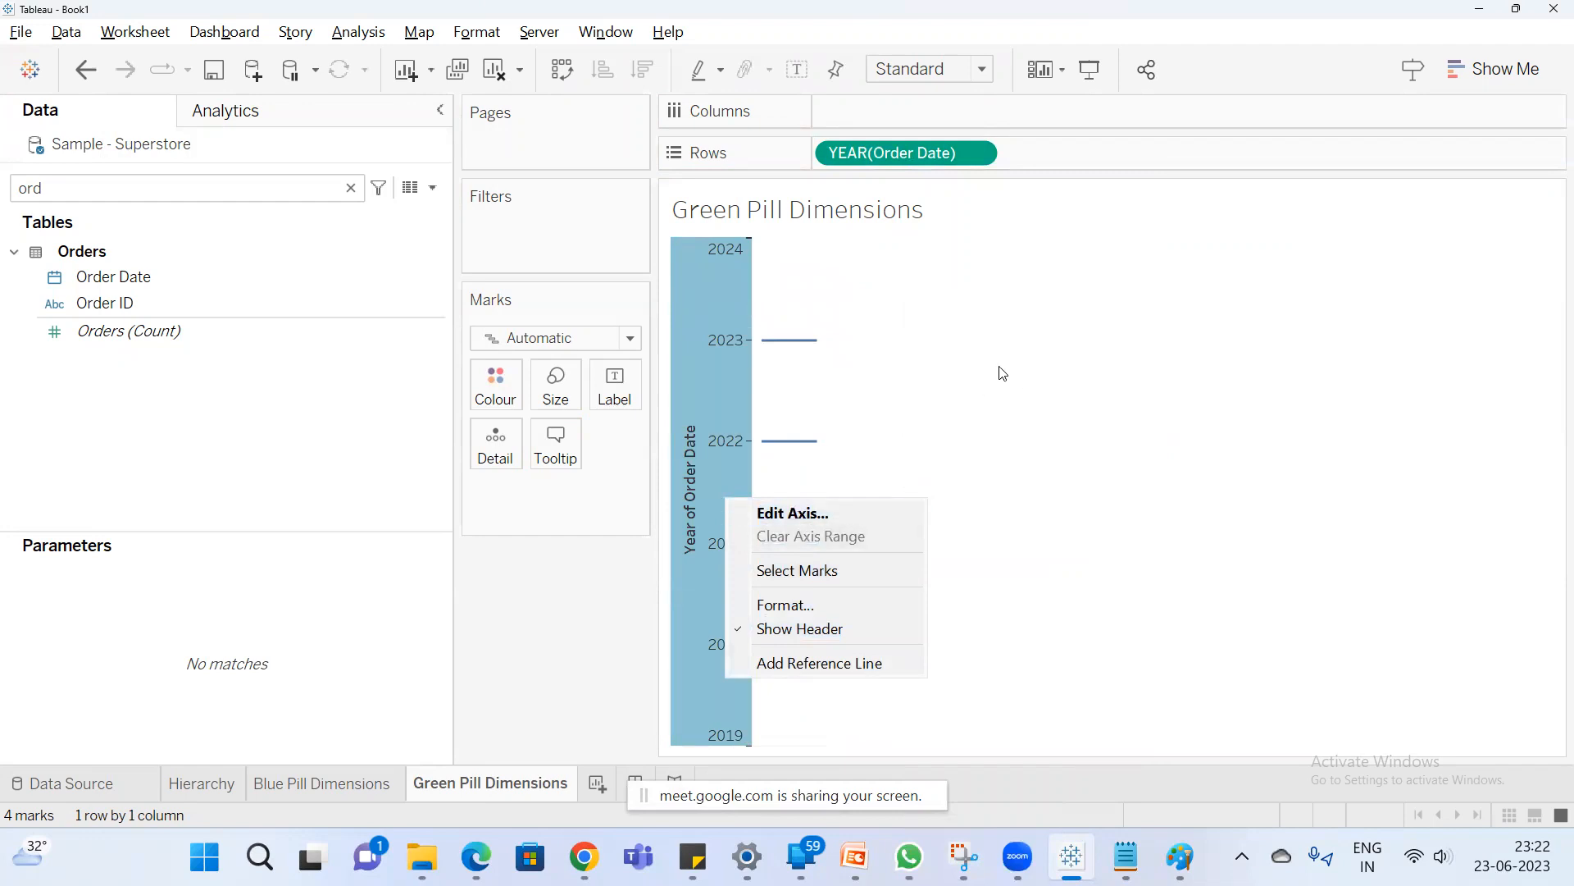
pyautogui.click(977, 316)
pyautogui.rightClick(898, 147)
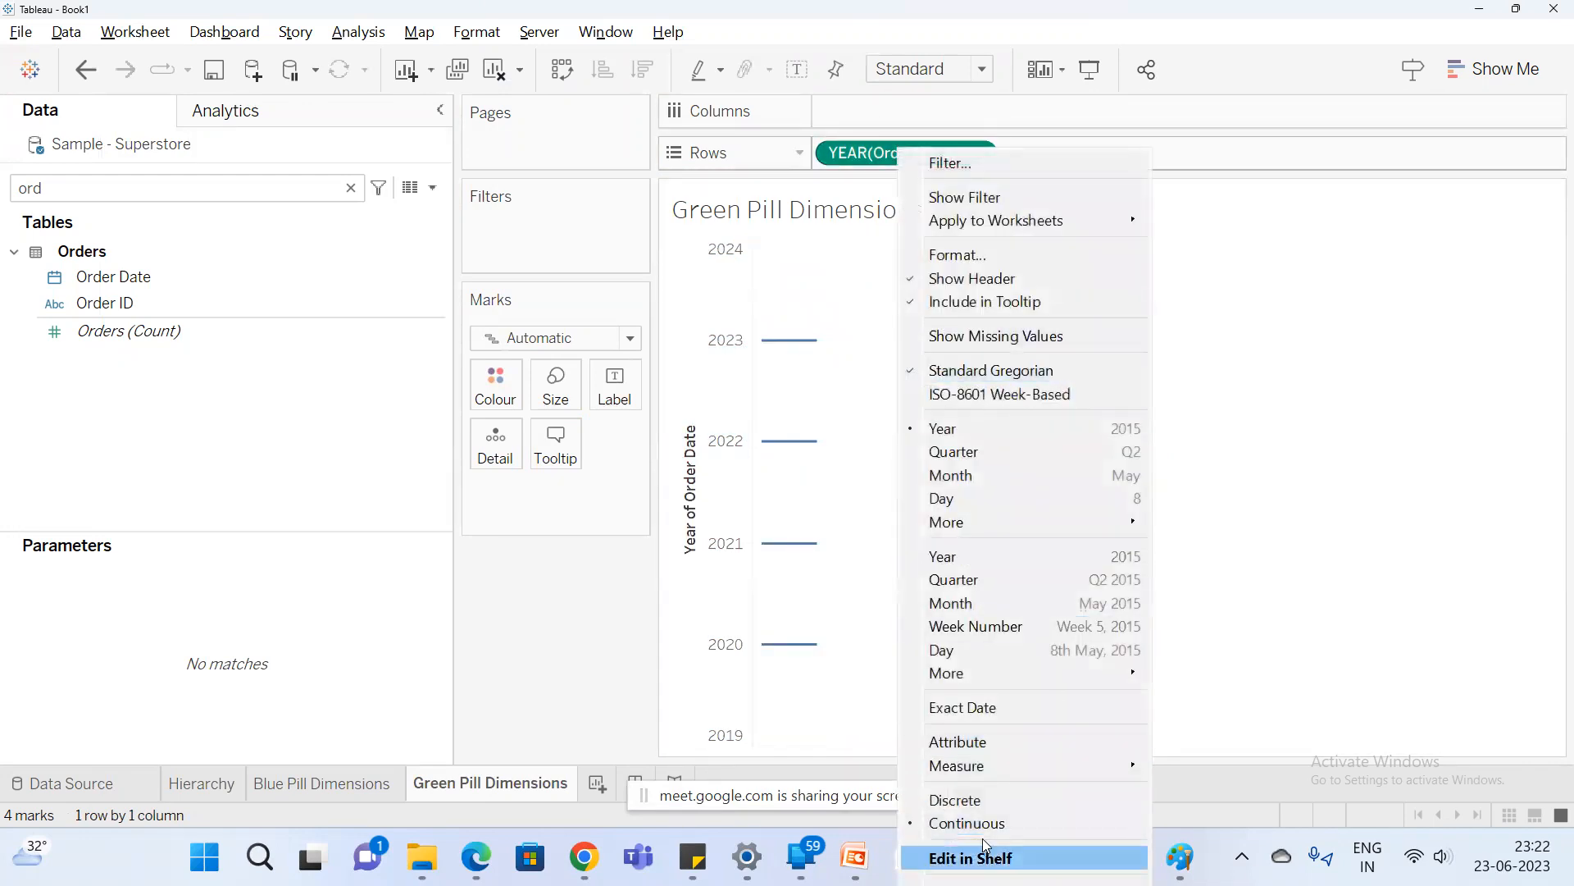
pyautogui.click(992, 797)
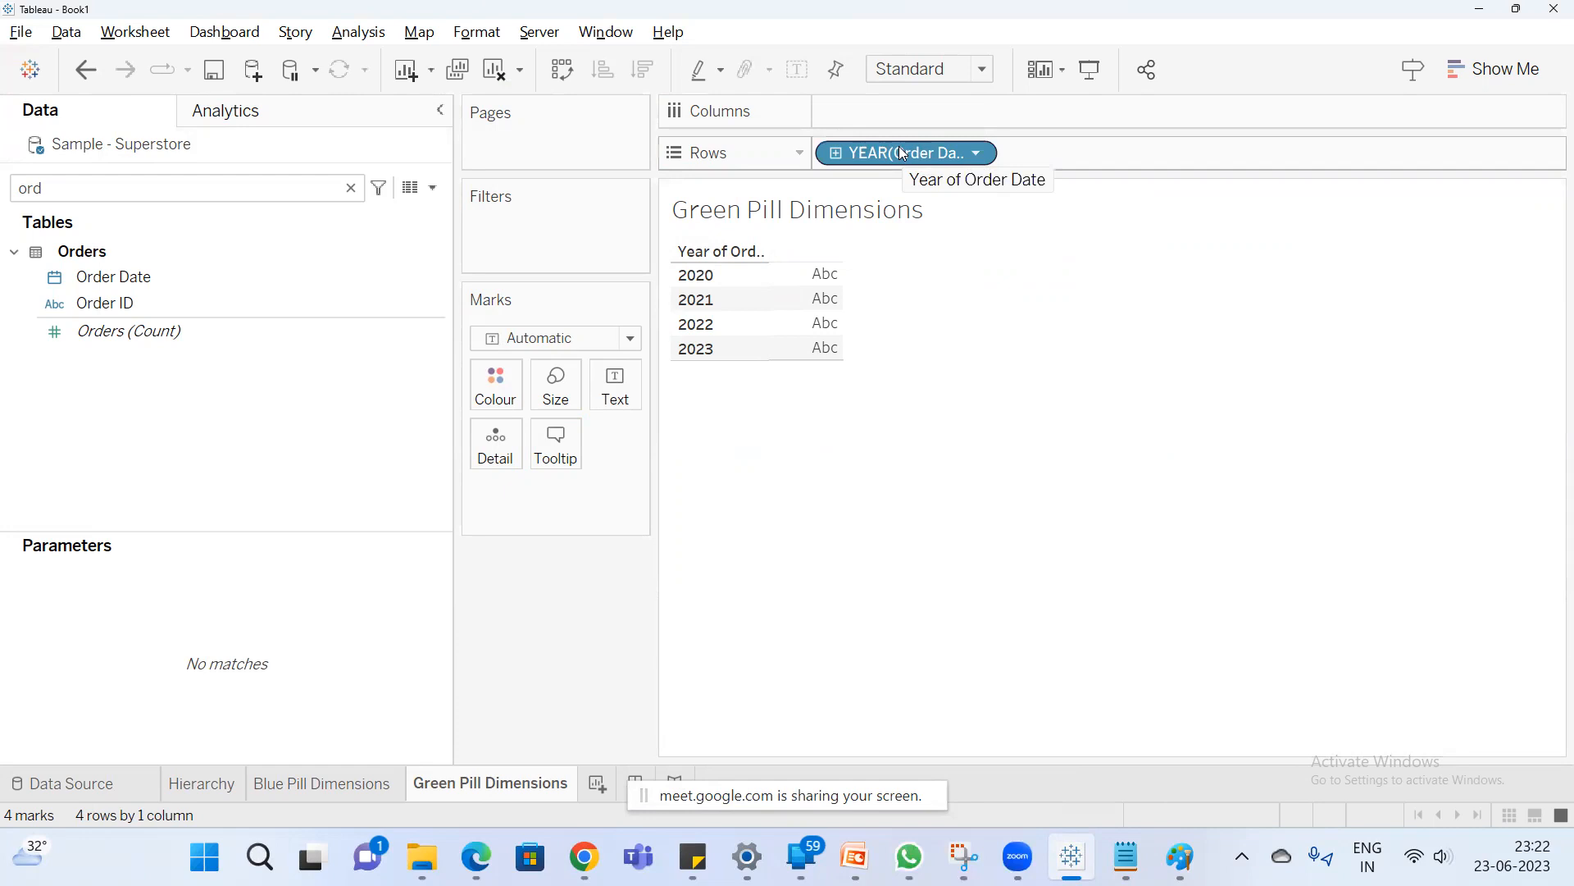
# Show the Blue Pill Dimensions worksheet.
pyautogui.click(331, 781)
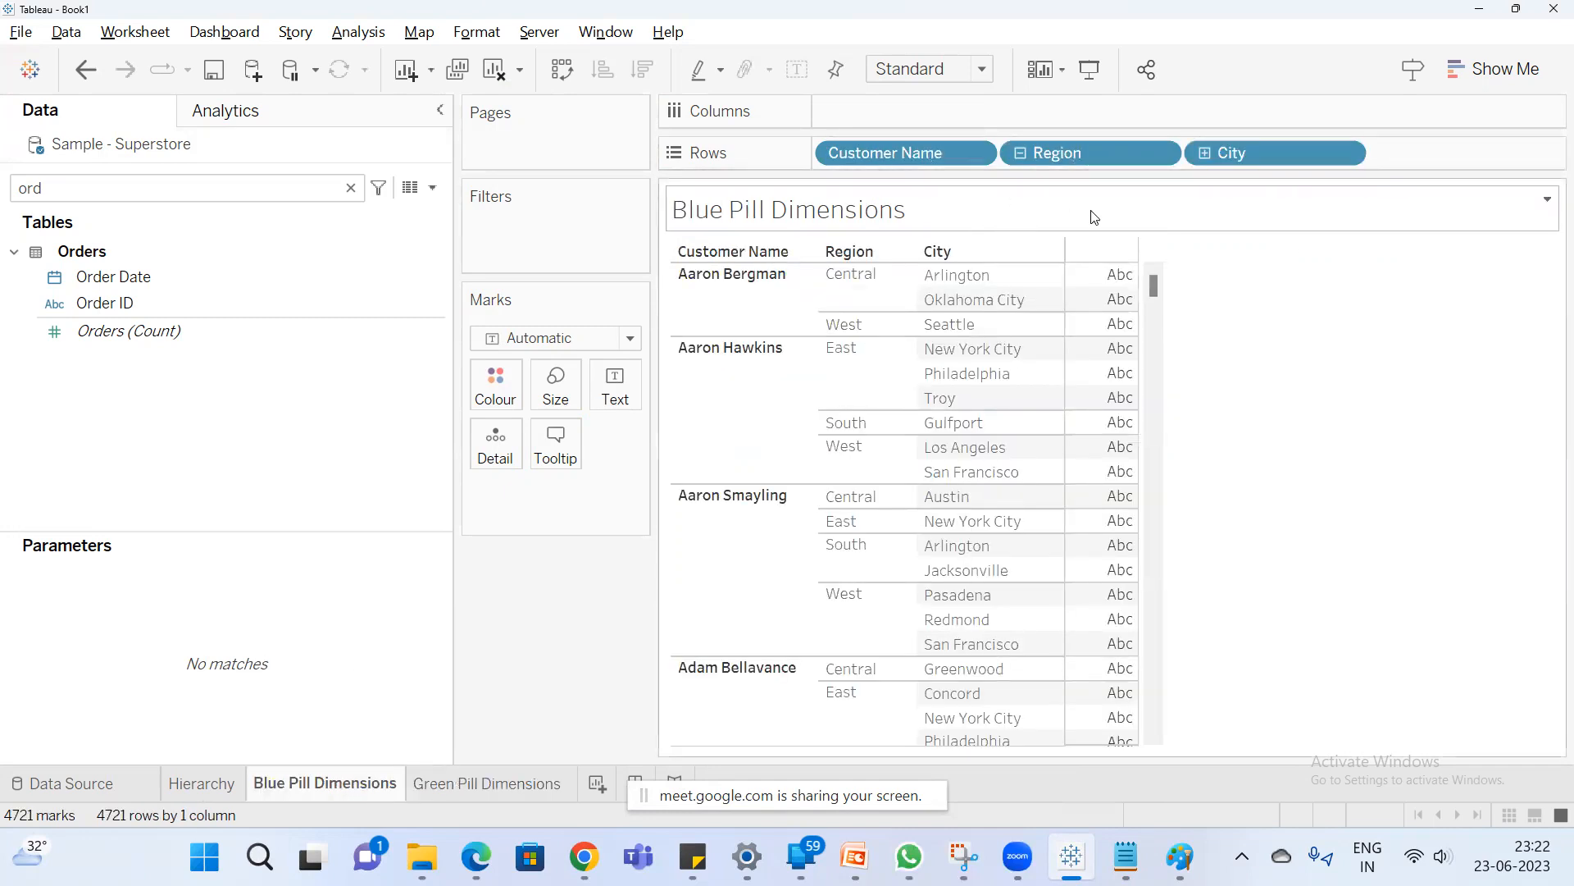
# On the Green Pill Dimensions worksheet, convert the YEAR(Order Date) pill on Rows to continuous.
pyautogui.click(507, 779)
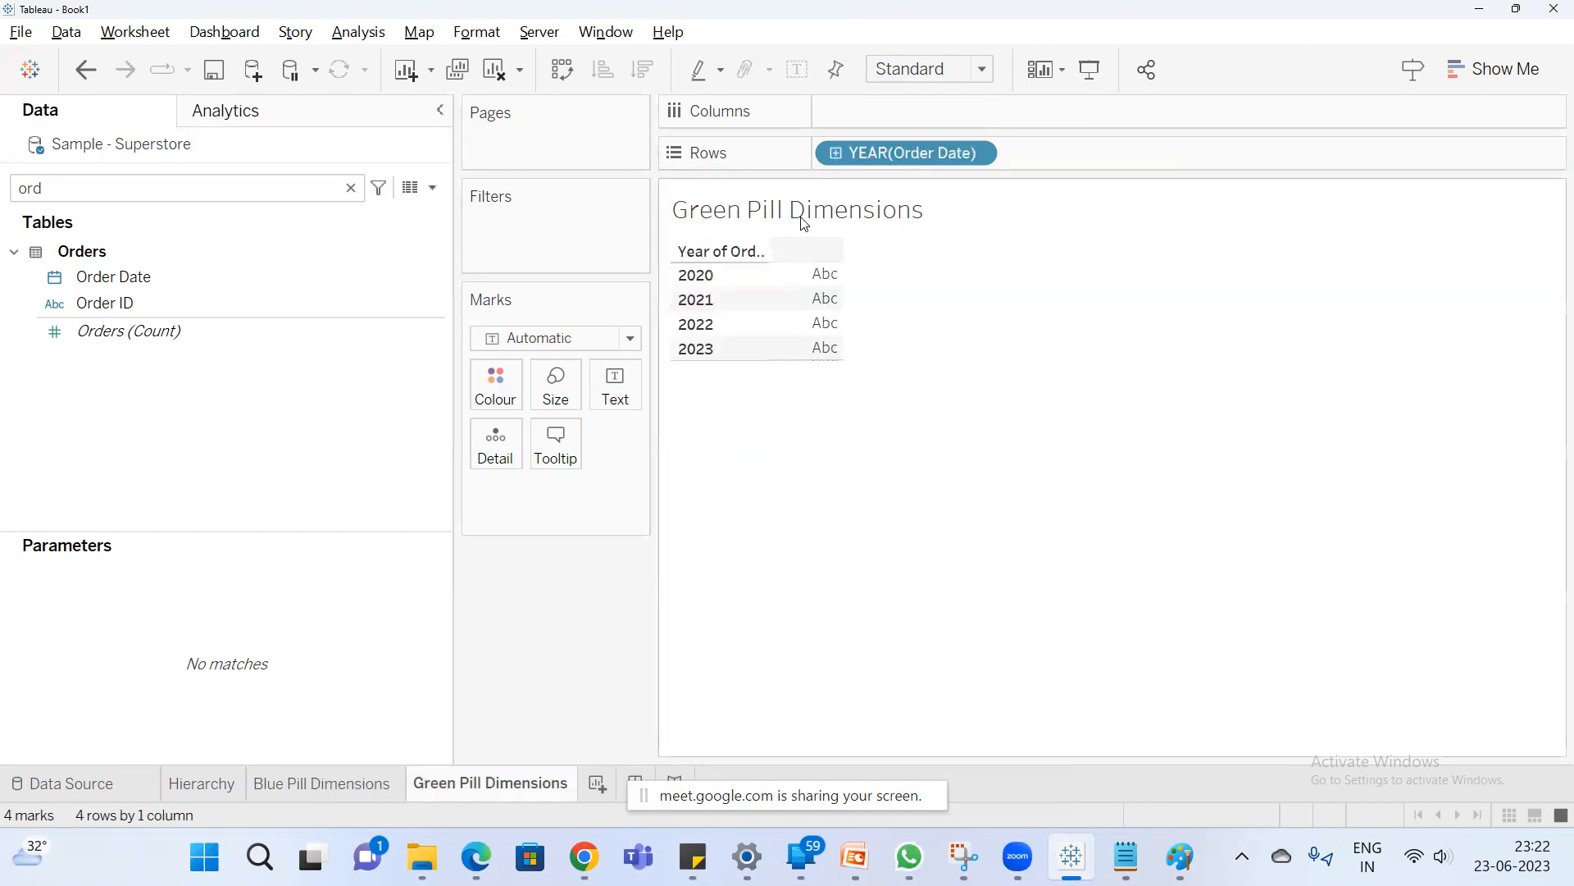
pyautogui.rightClick(912, 148)
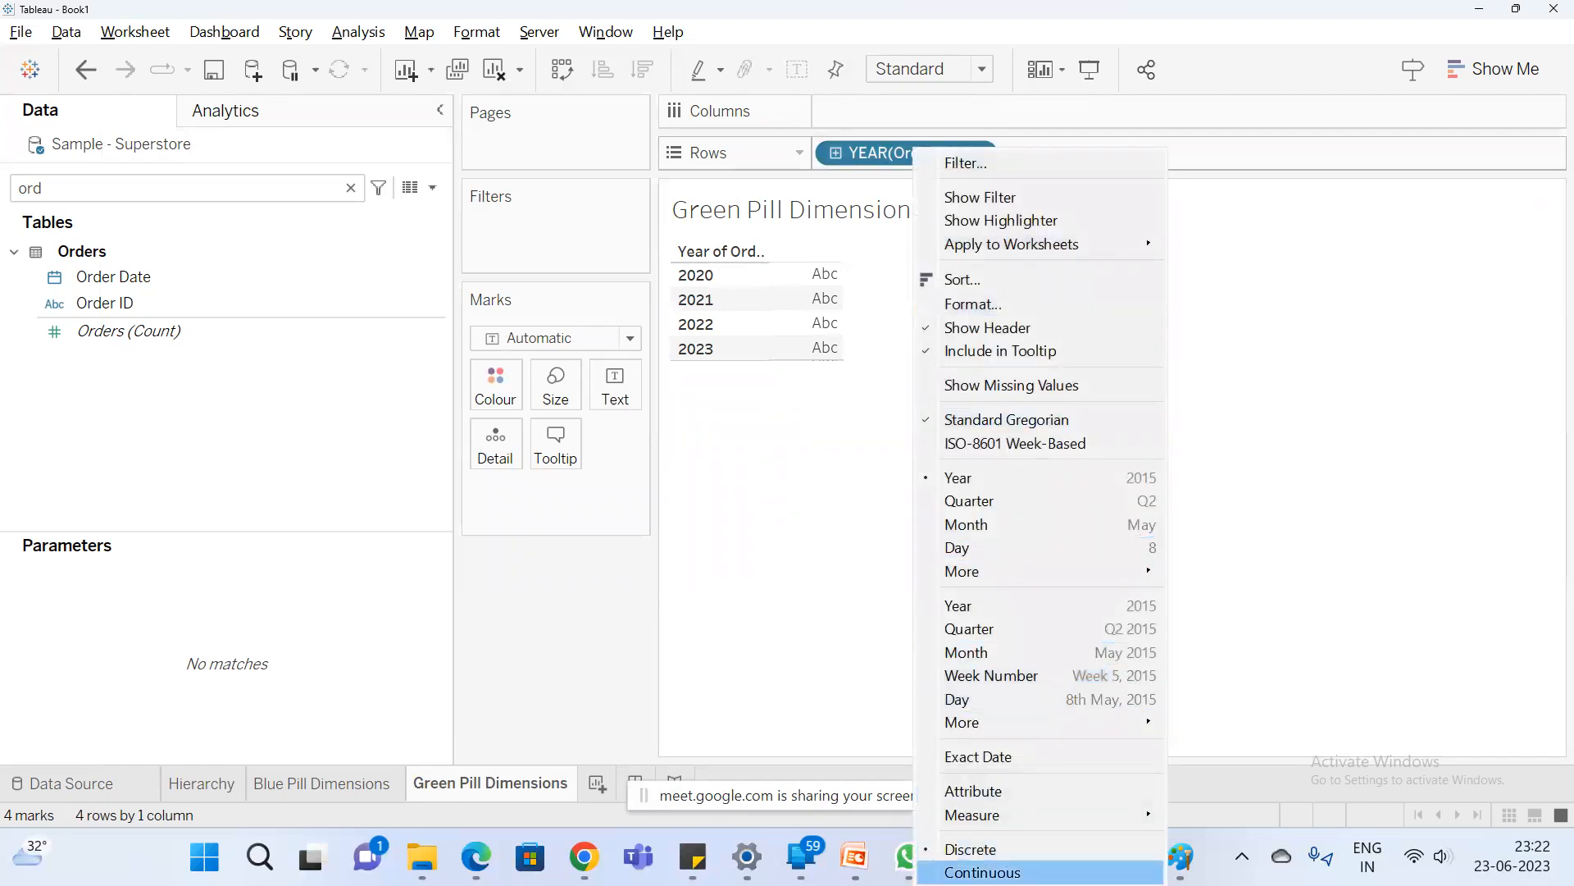
pyautogui.click(984, 872)
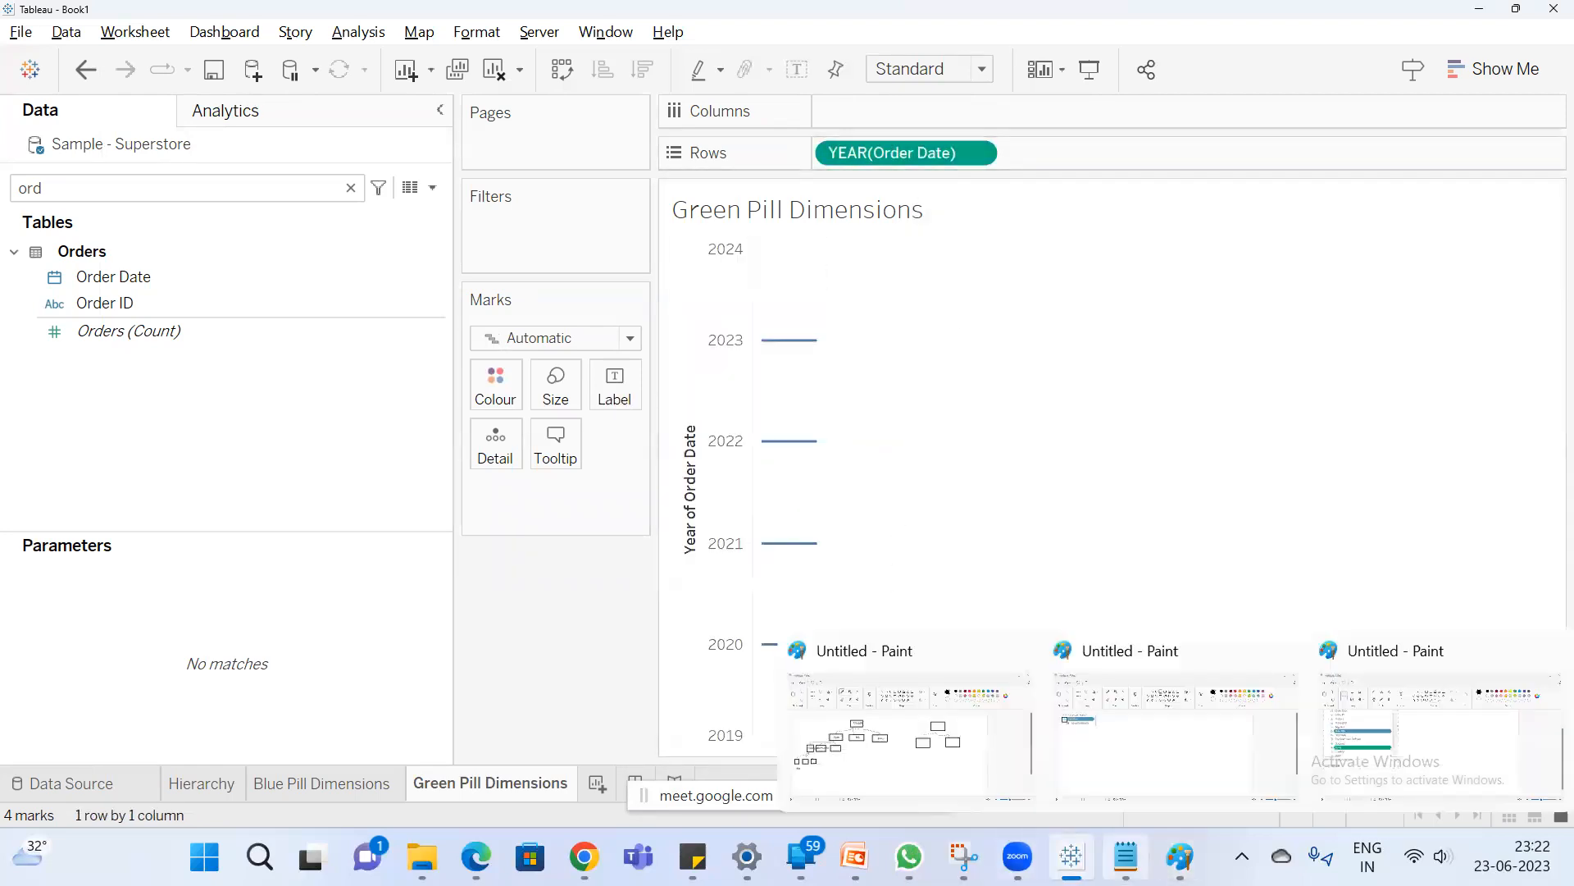
# Switch to the Notepad notes, add the line "In continuos mode axis" below the date dimension line, and return to Tableau.
pyautogui.click(1126, 856)
pyautogui.press('Return')
pyautogui.write('In contin')
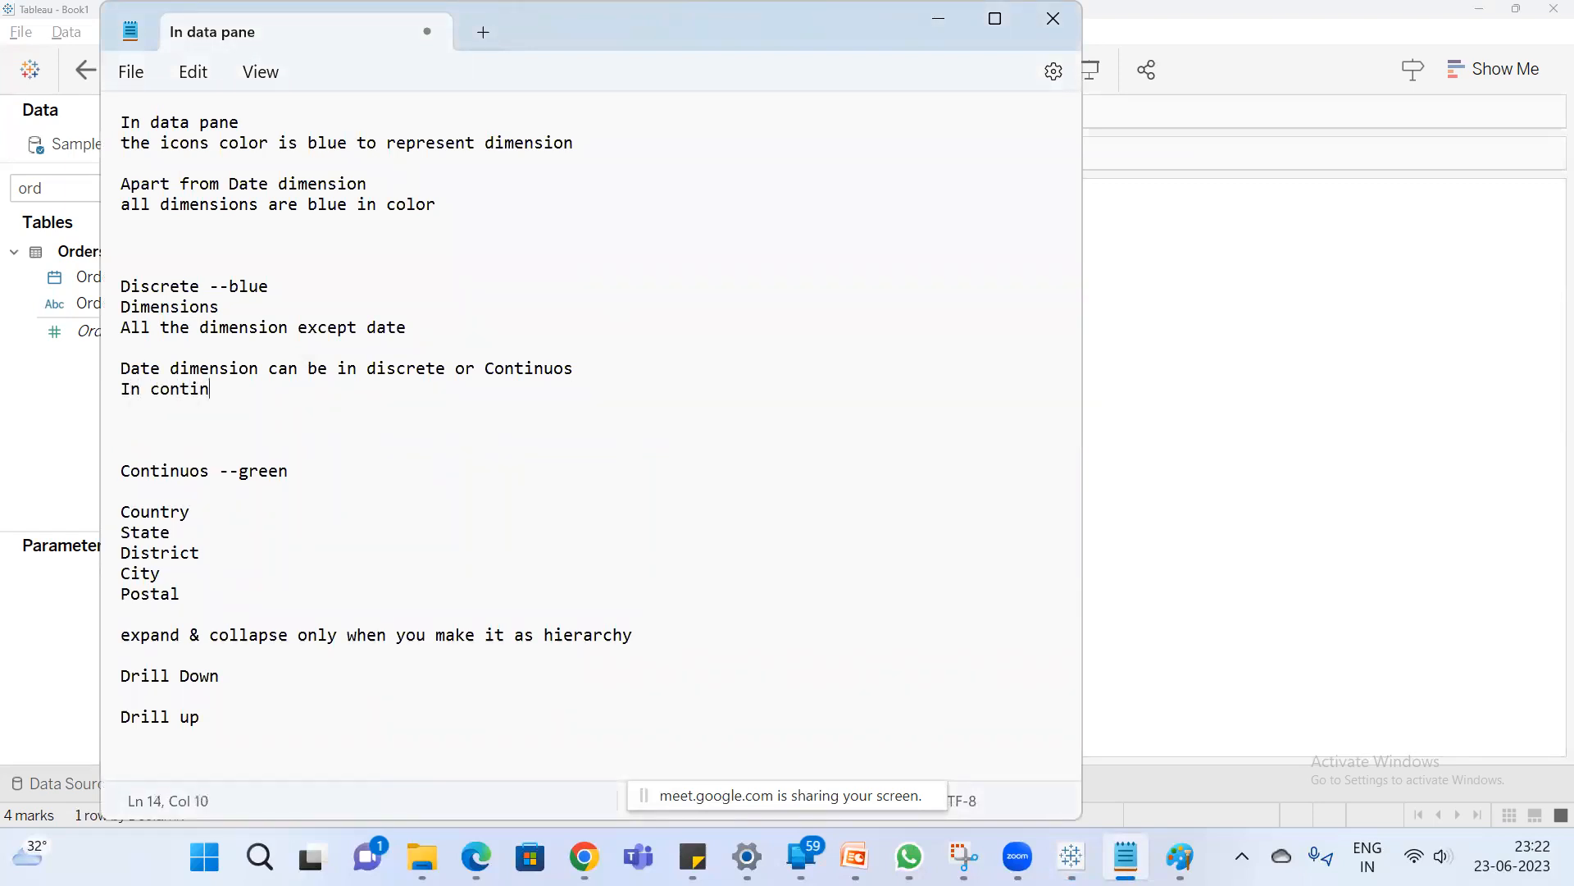
pyautogui.write('uos mode axis')
pyautogui.click(1337, 380)
# Create a new worksheet and name it Green Pill Measure.
pyautogui.click(596, 782)
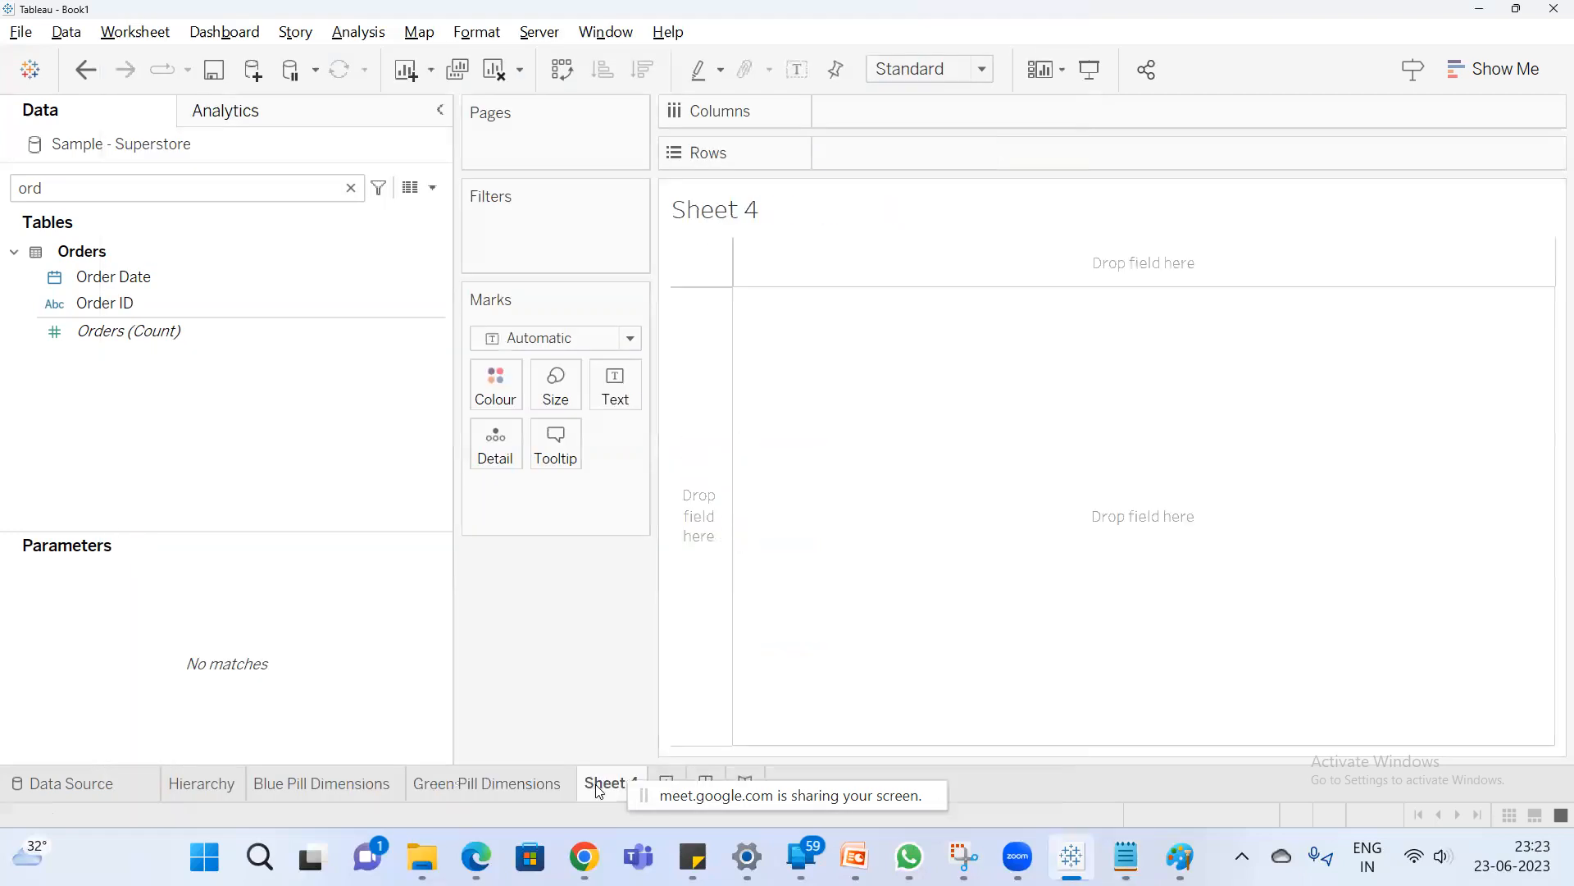
pyautogui.doubleClick(602, 784)
pyautogui.write('Green Pill Measures')
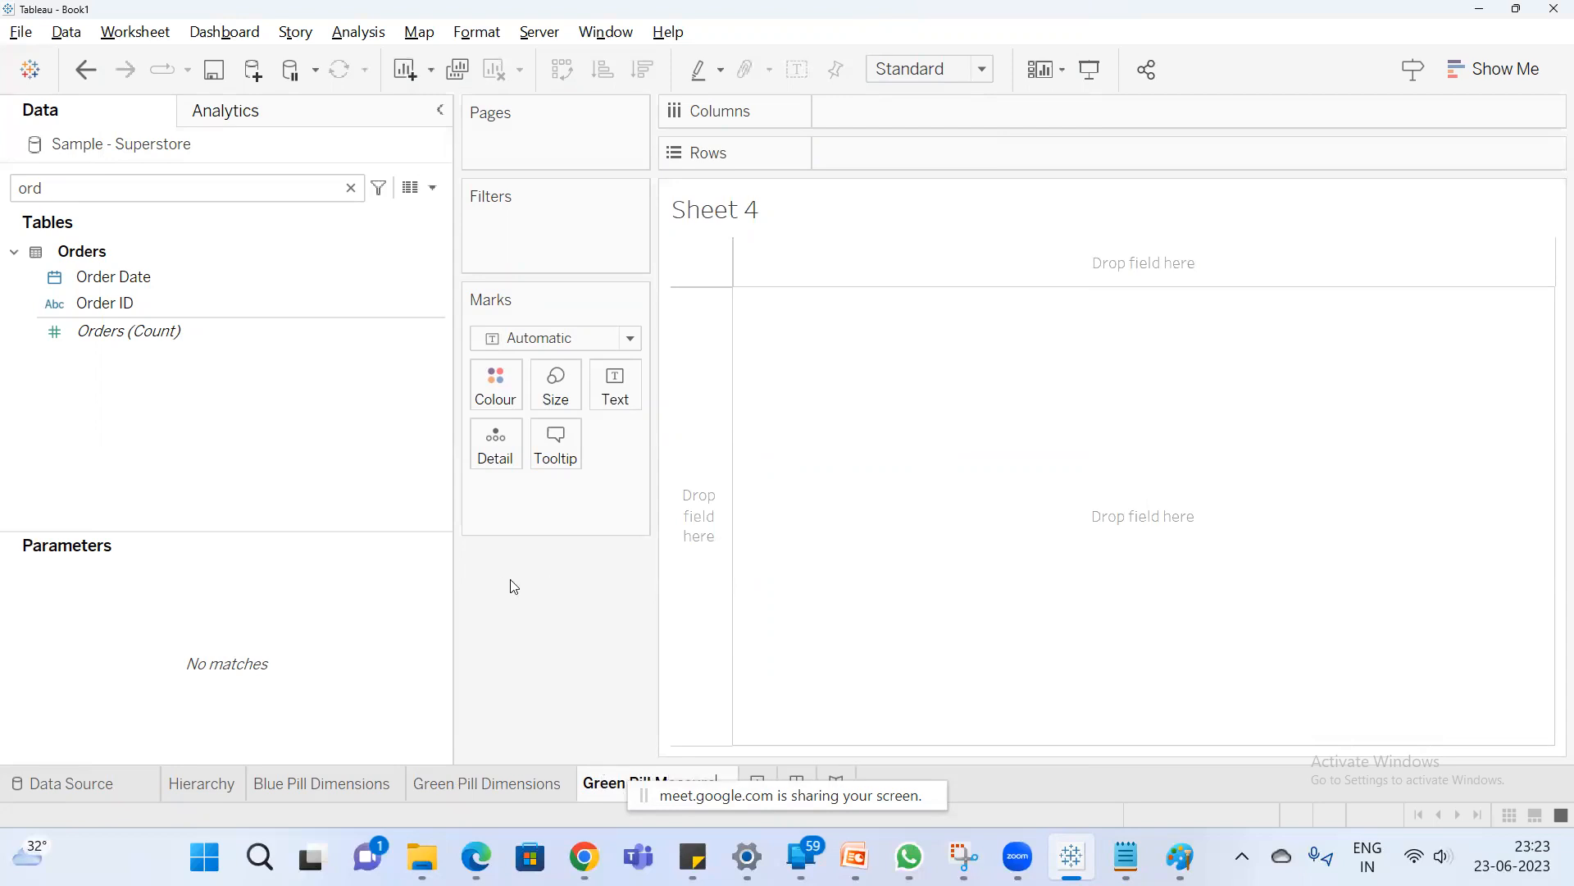
pyautogui.click(511, 585)
# Clear the field search and add the Discount measure to Rows.
pyautogui.click(351, 188)
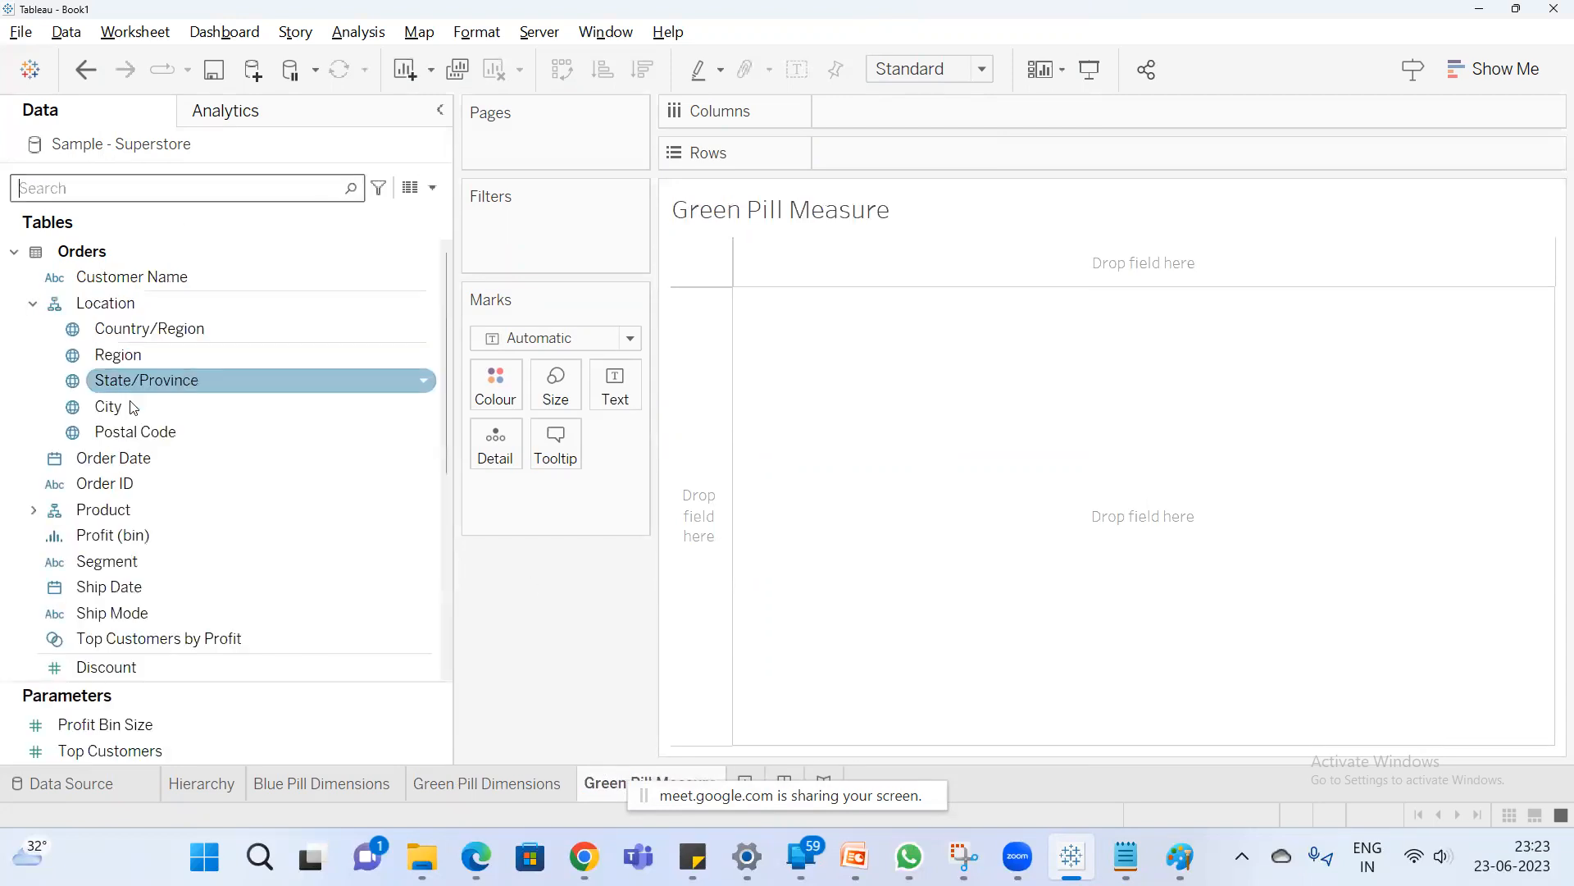
pyautogui.scroll(-5, 139, 377)
pyautogui.scroll(5, 156, 372)
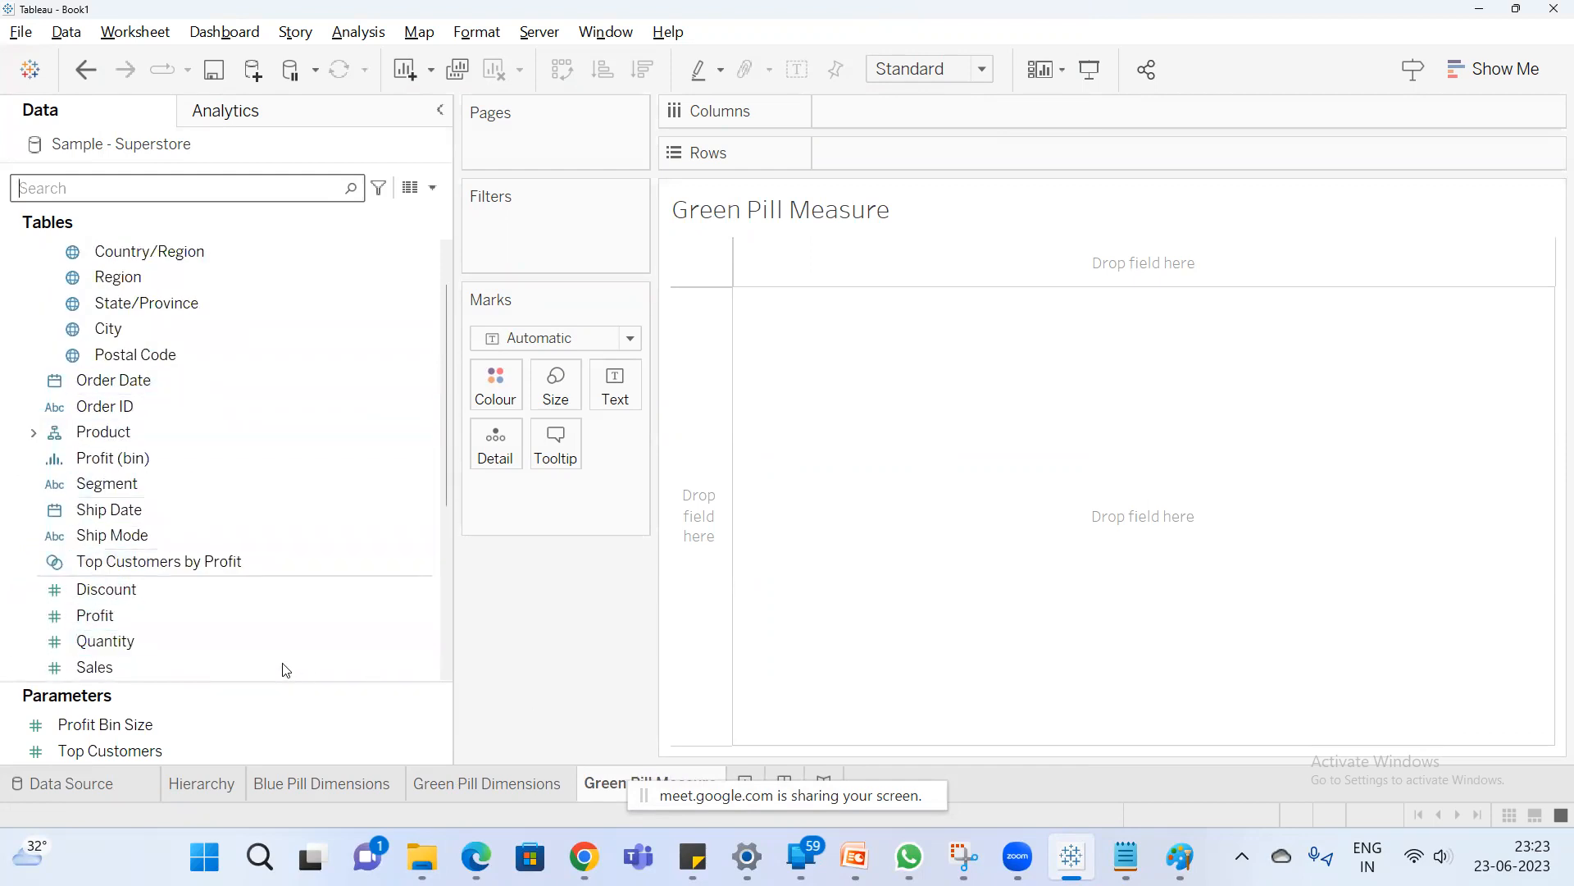
pyautogui.moveTo(118, 597); pyautogui.dragTo(887, 155)
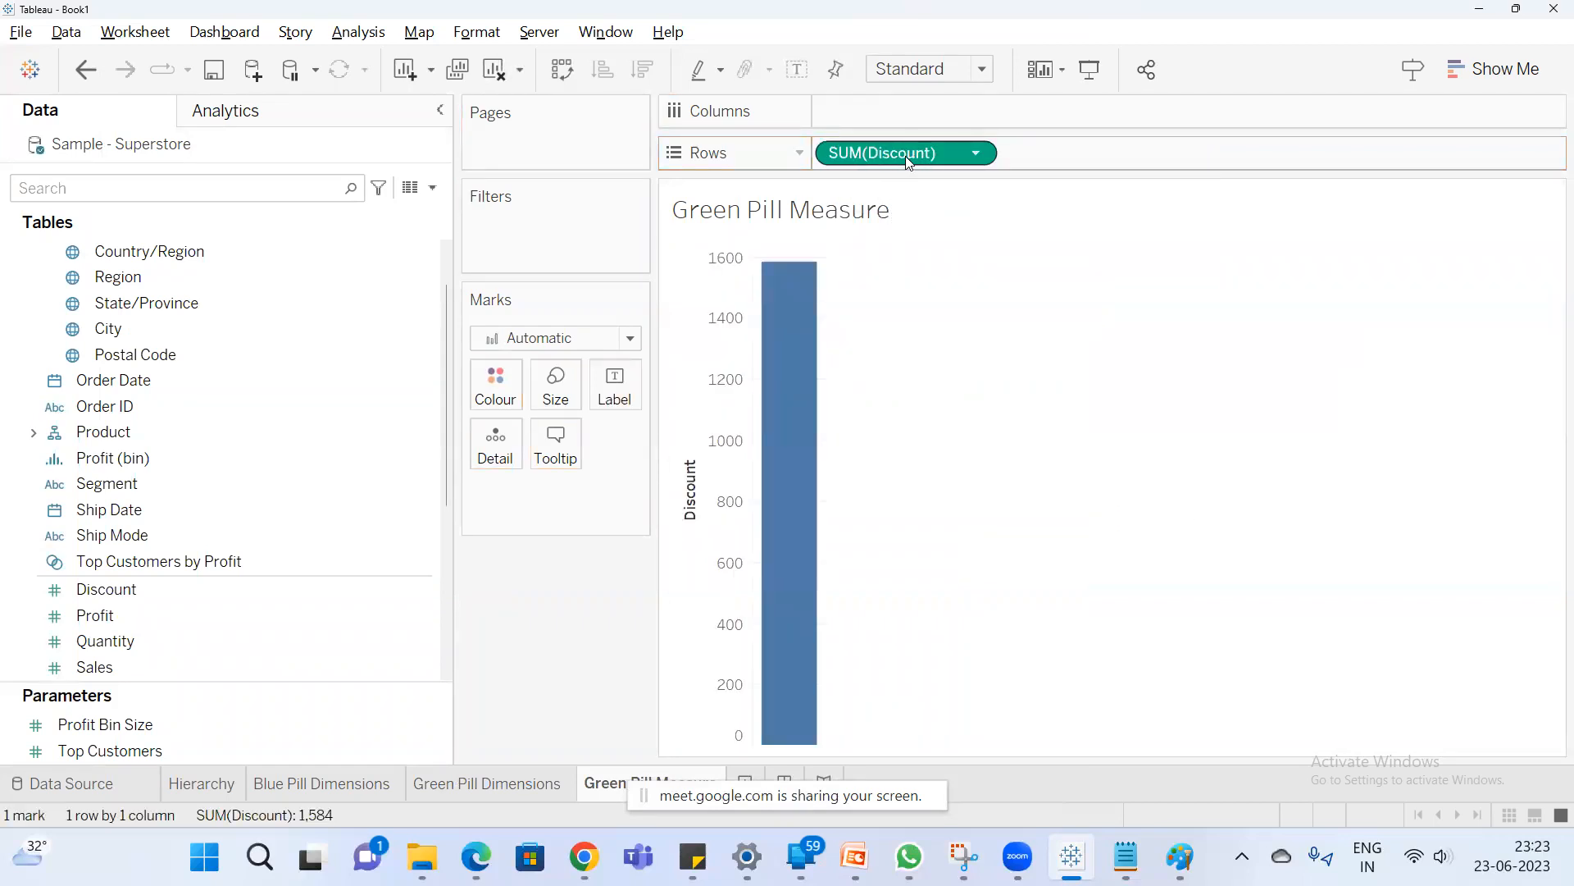
# Review the "Continuos --green" and "Discrete --blue" lines in the Notepad notes and return to Tableau.
pyautogui.click(1126, 857)
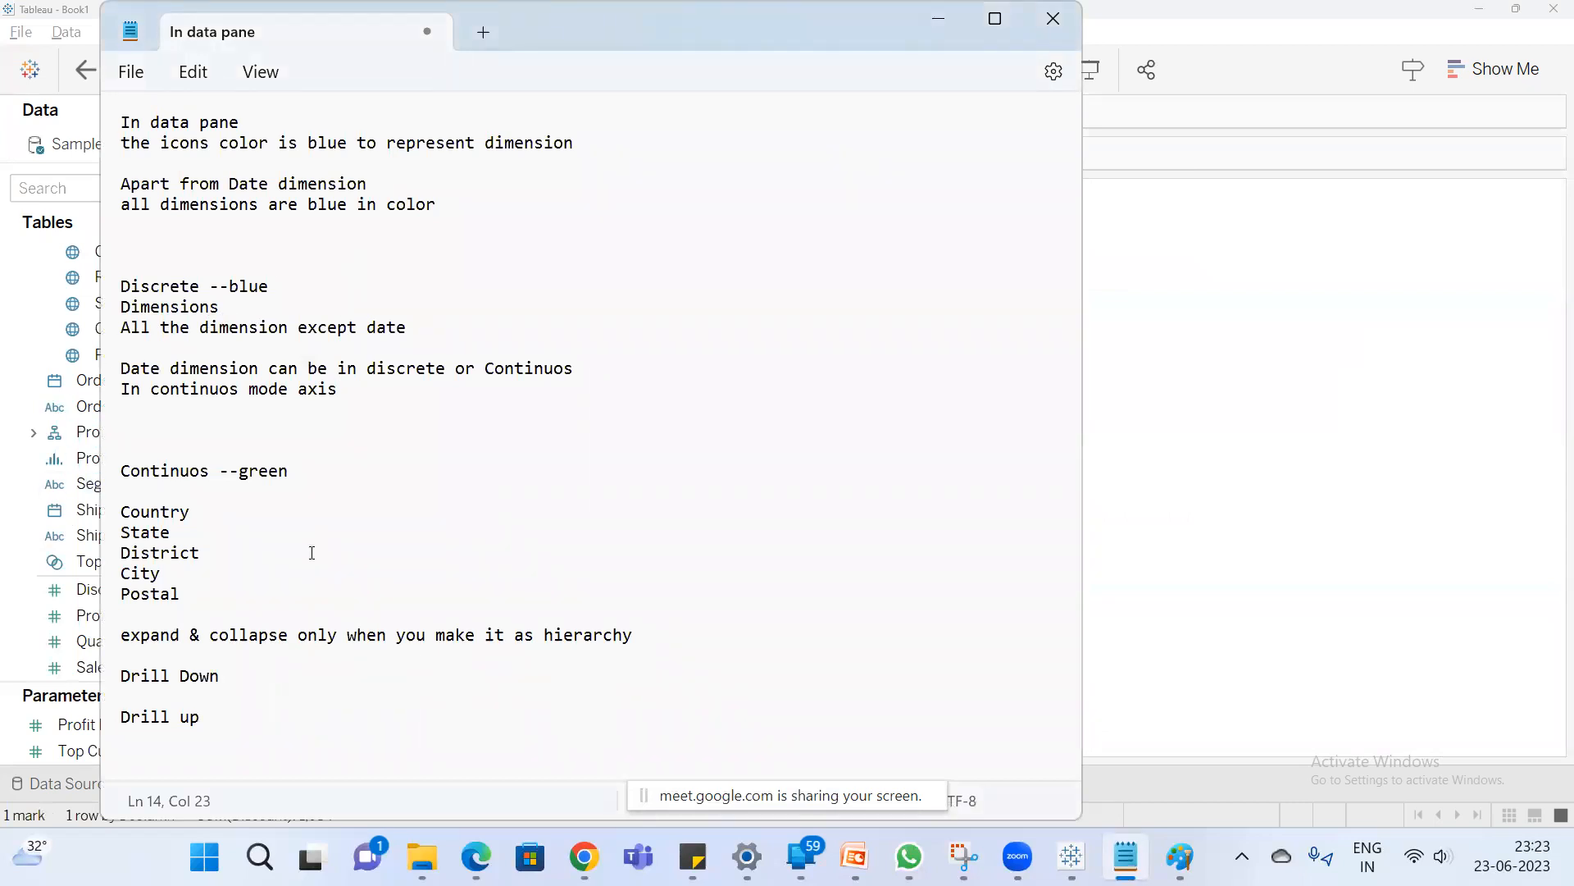
pyautogui.moveTo(290, 473); pyautogui.dragTo(115, 474)
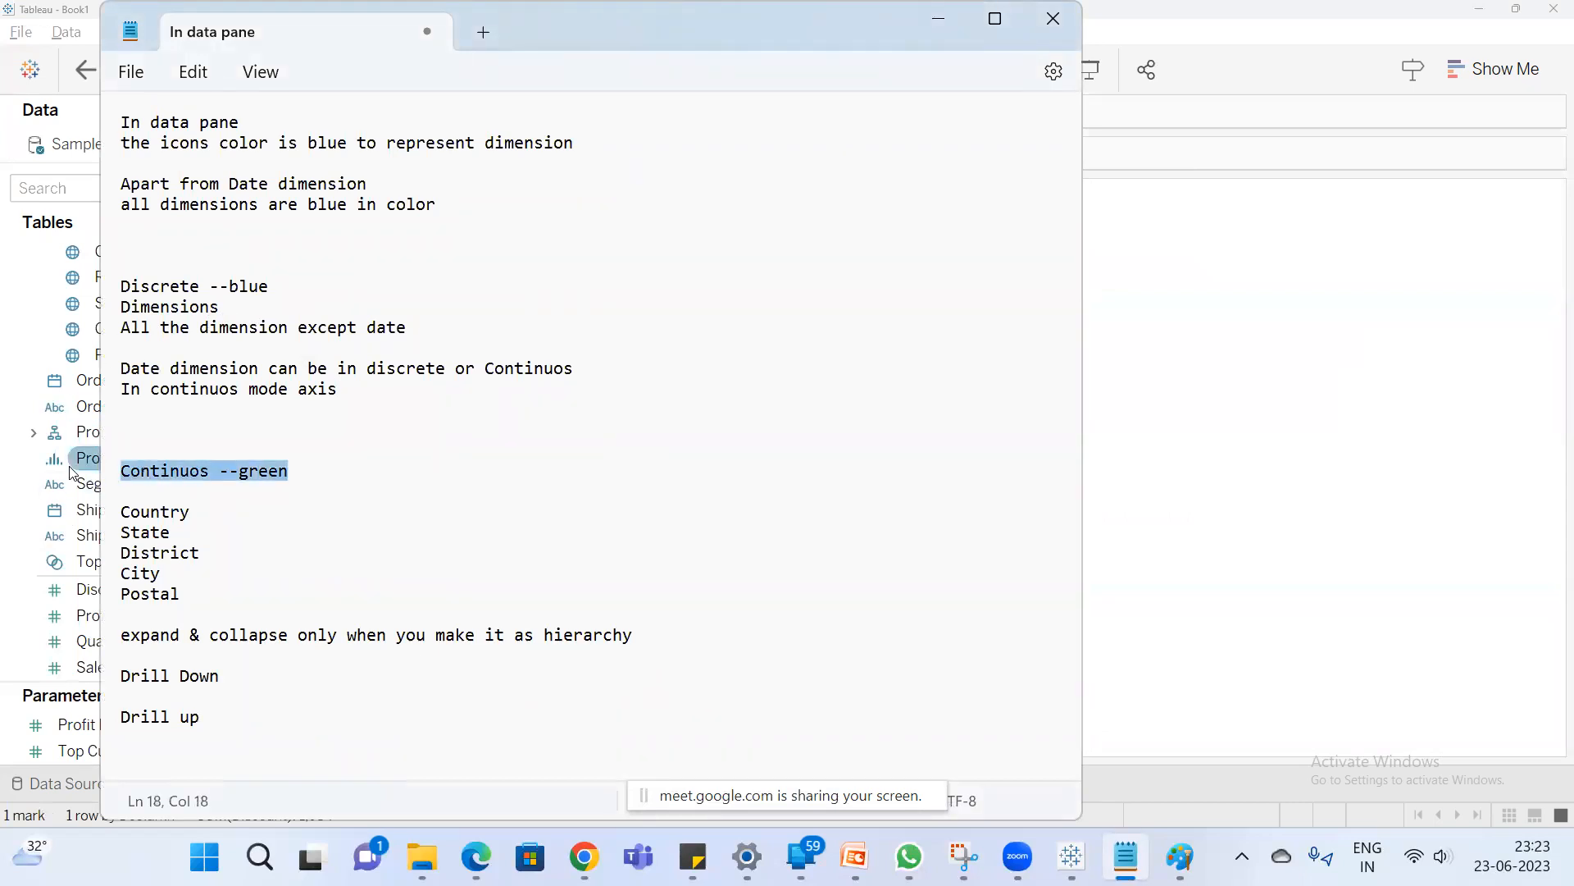
pyautogui.click(293, 472)
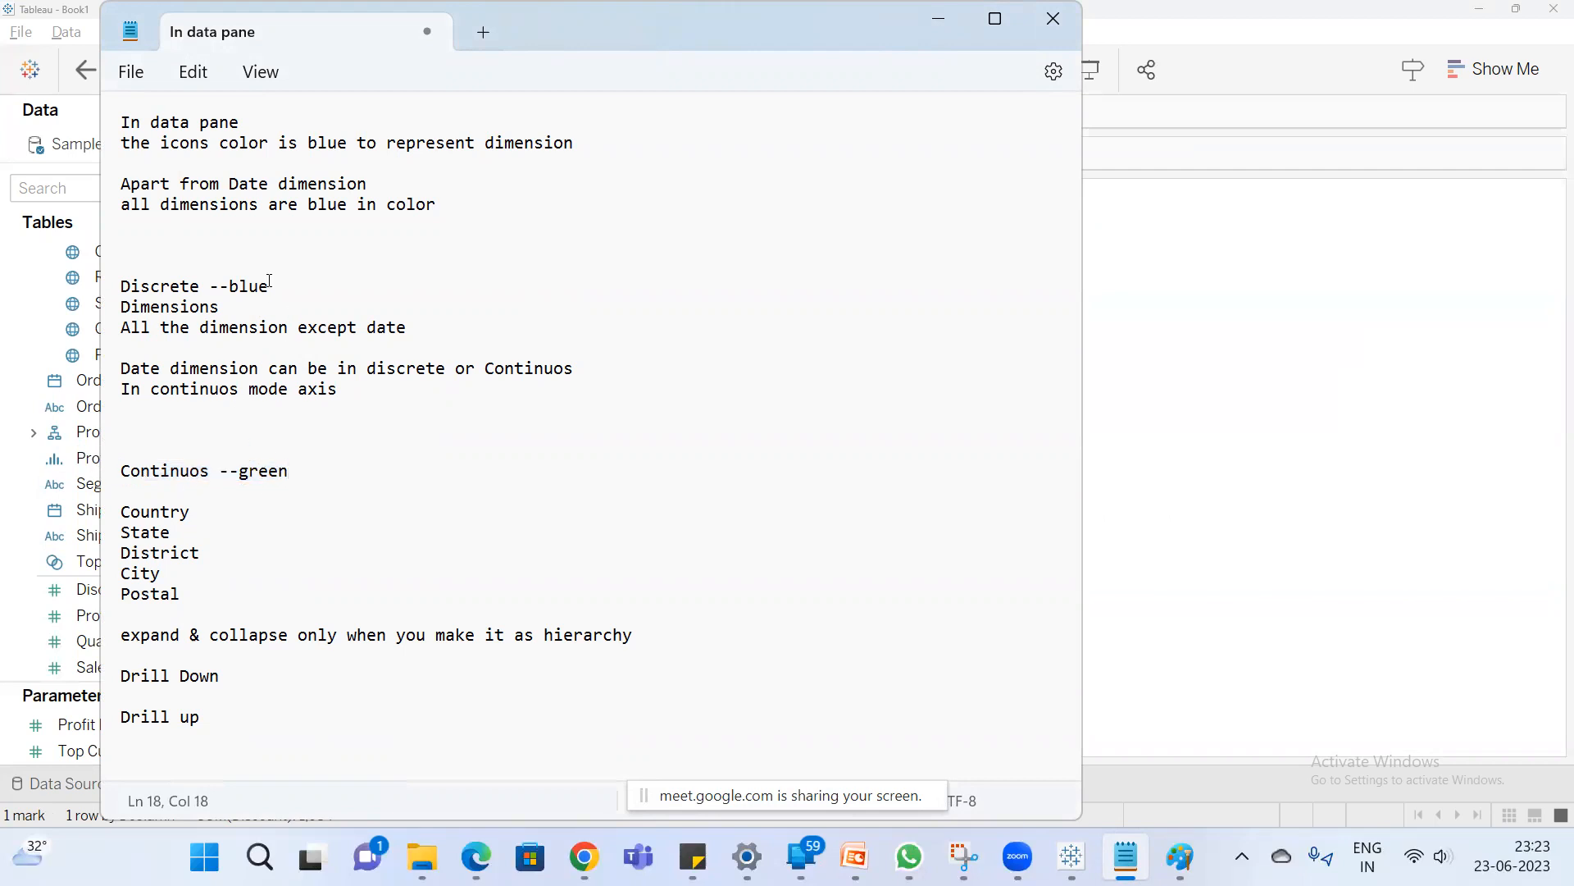
pyautogui.moveTo(282, 292); pyautogui.dragTo(98, 278)
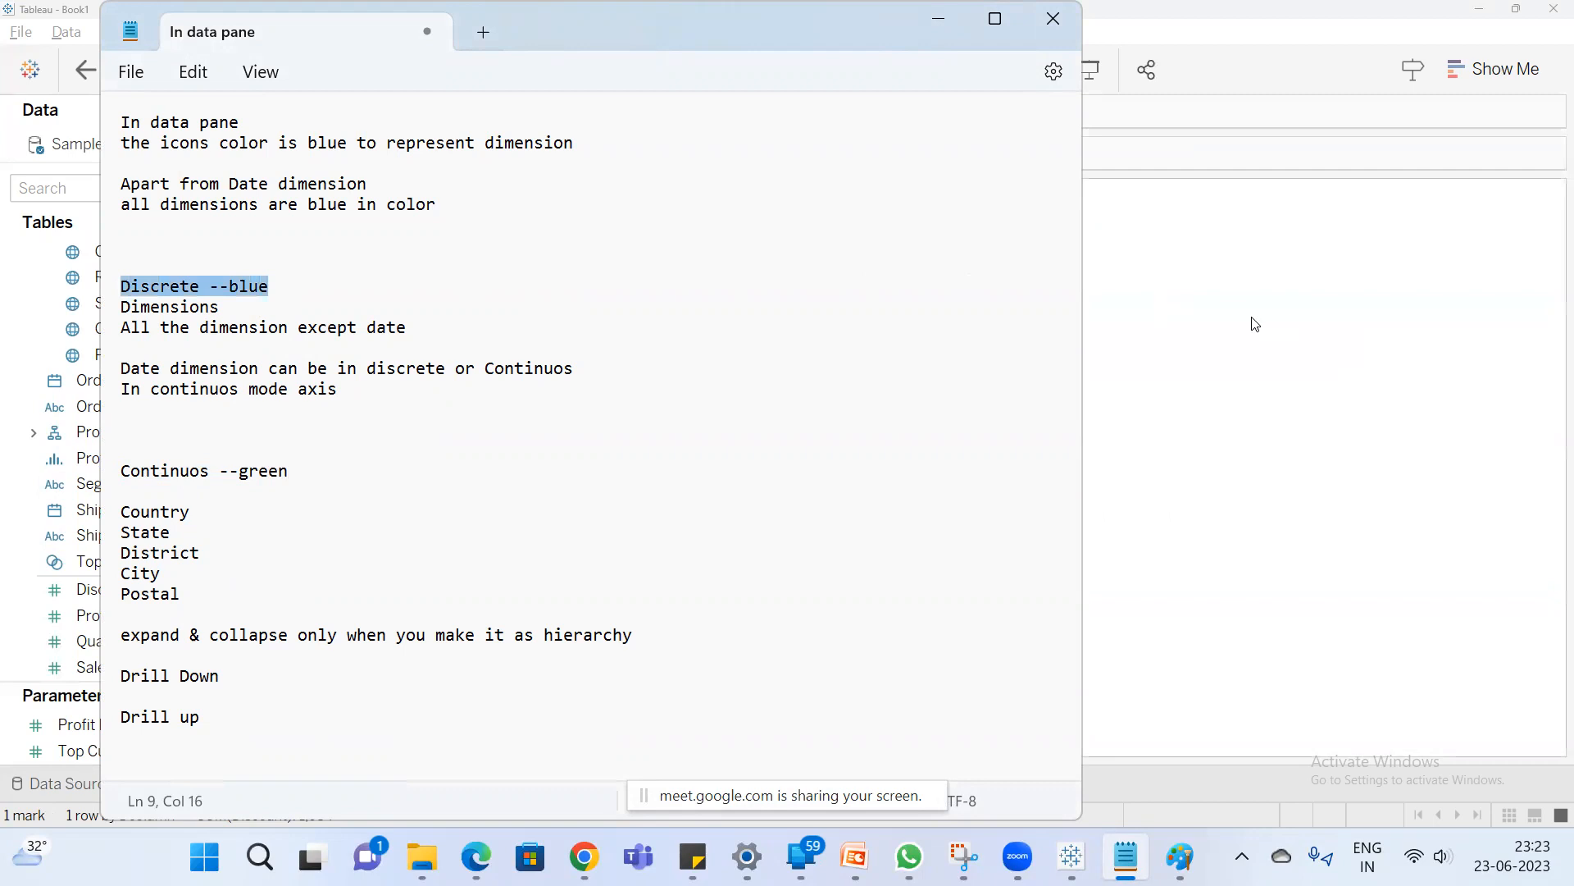
pyautogui.click(1252, 323)
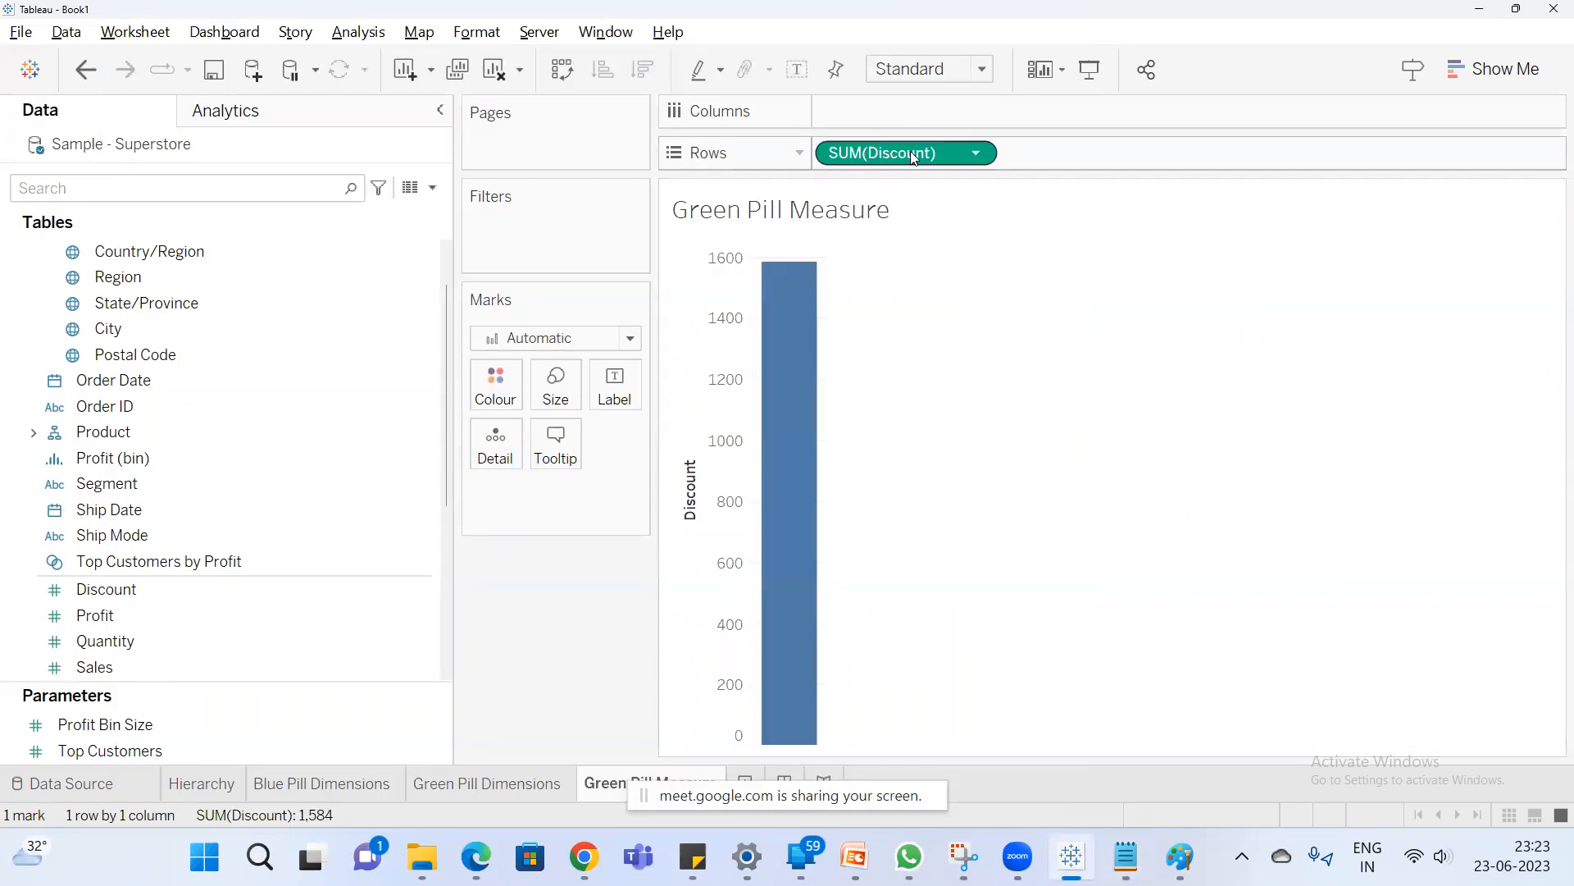
# Add Sales and Orders (Count) to Rows after Discount on the Green Pill Measure worksheet.
pyautogui.moveTo(724, 783)
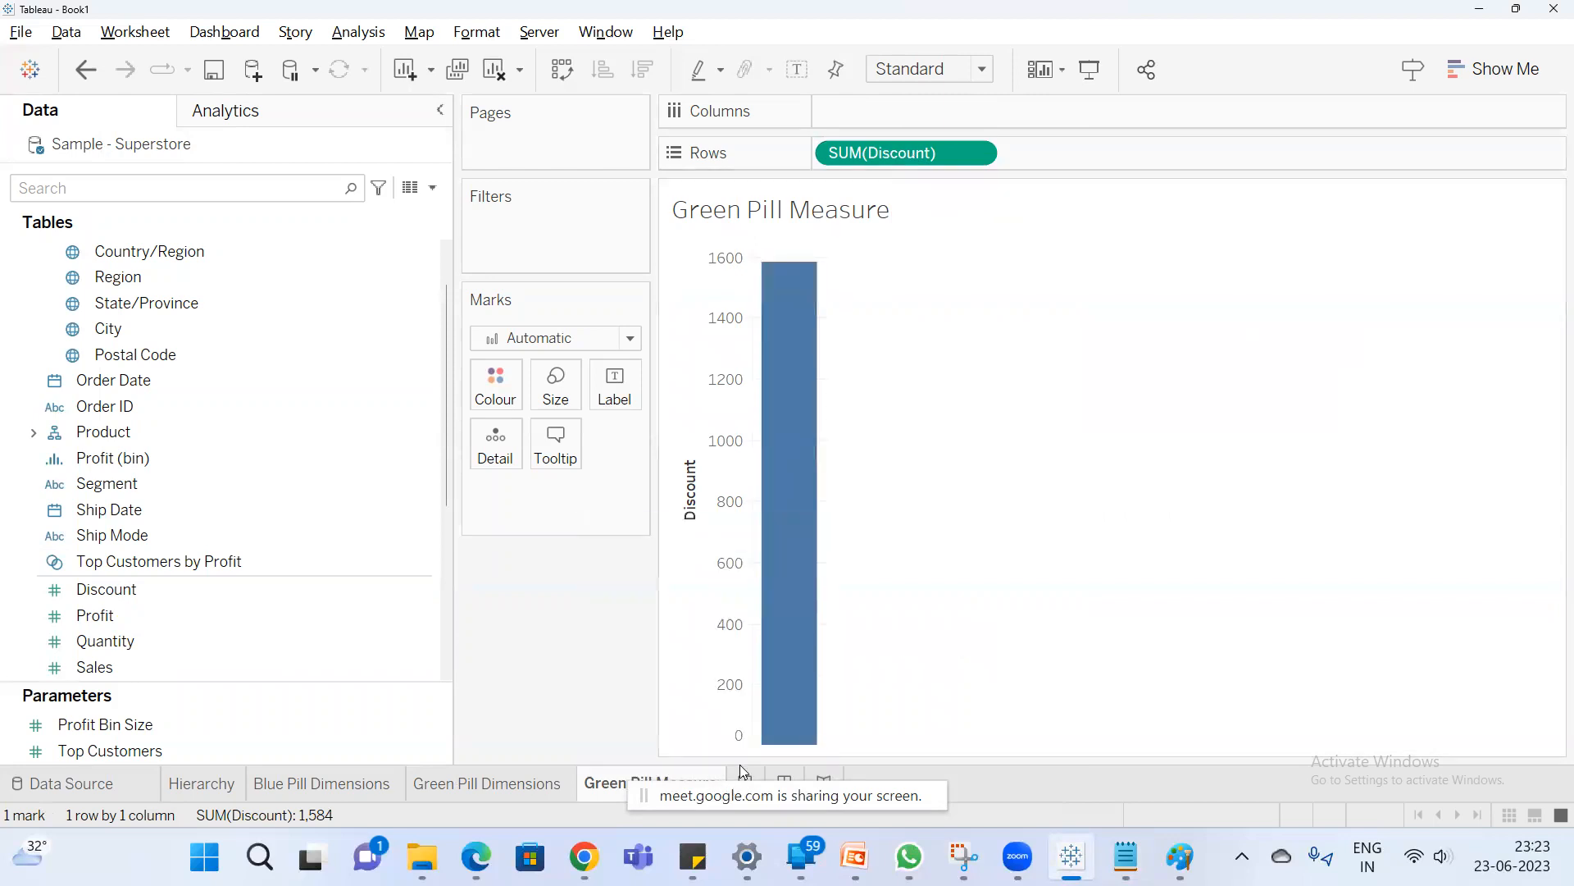
pyautogui.scroll(-2, 118, 625)
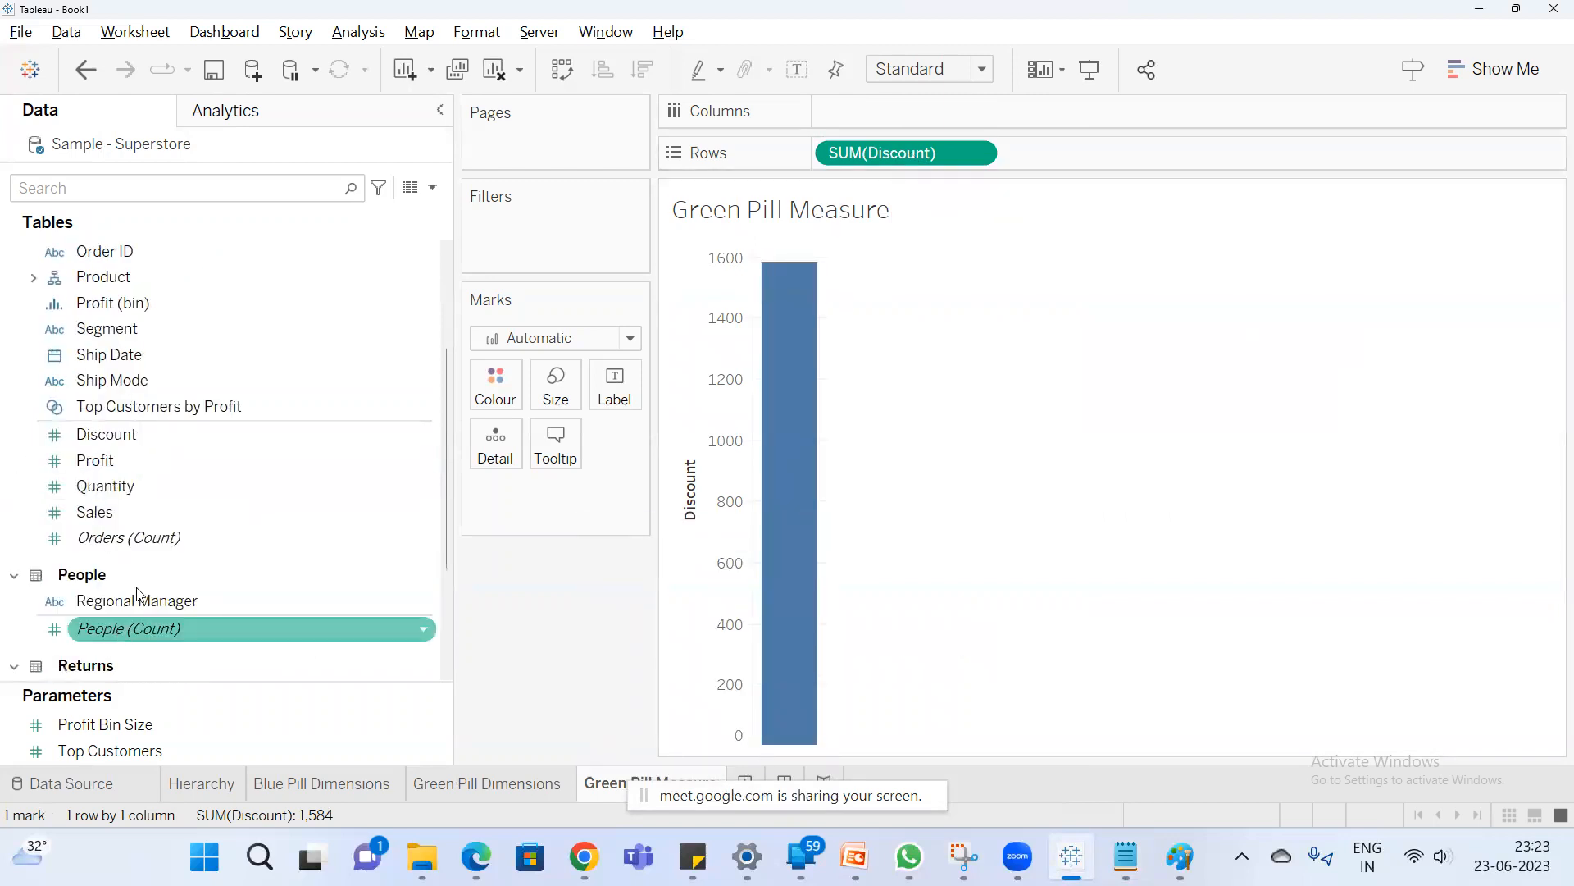
pyautogui.moveTo(114, 517)
pyautogui.mouseDown()
pyautogui.moveTo(1039, 151)
pyautogui.moveTo(1022, 160)
pyautogui.mouseUp()
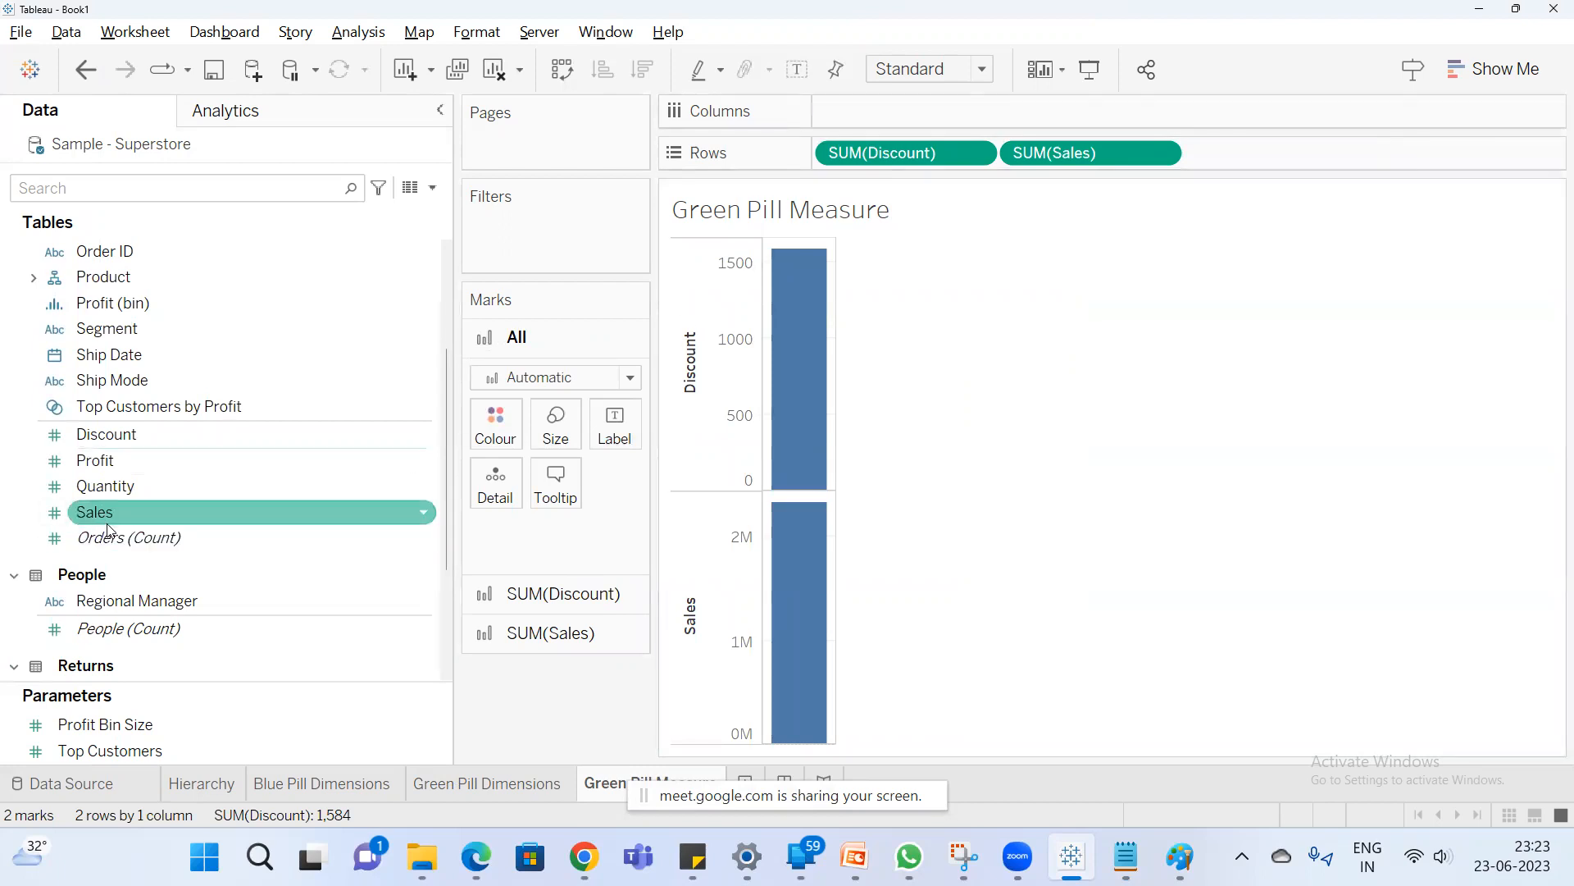
pyautogui.moveTo(237, 537)
pyautogui.mouseDown()
pyautogui.moveTo(1241, 176)
pyautogui.moveTo(1232, 156)
pyautogui.mouseUp()
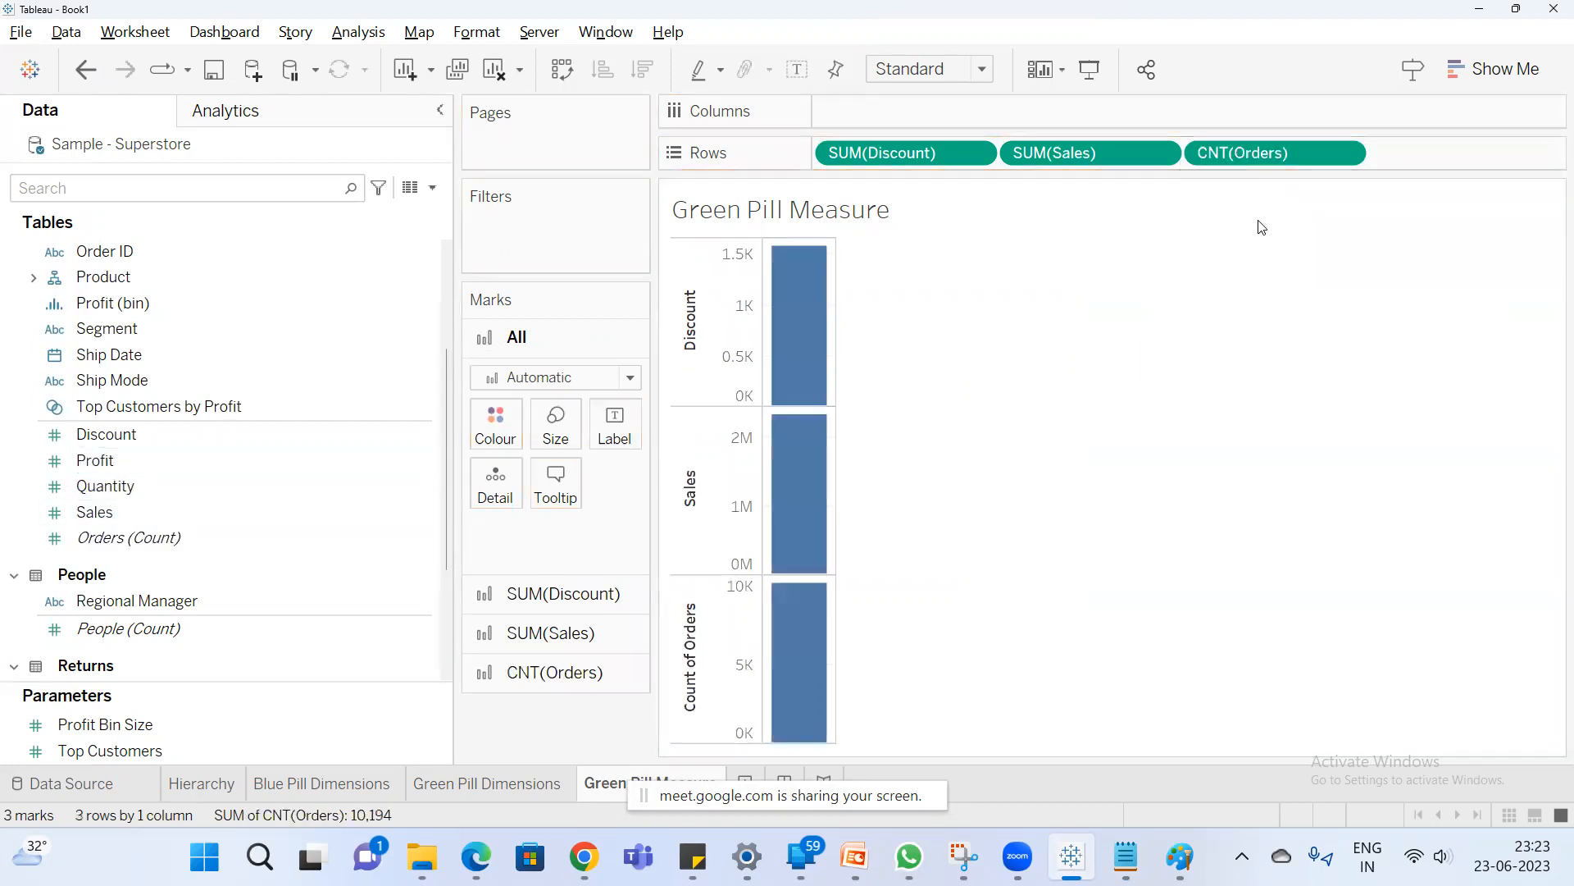
# Create another worksheet and name it Blue Pill Measures.
pyautogui.click(746, 780)
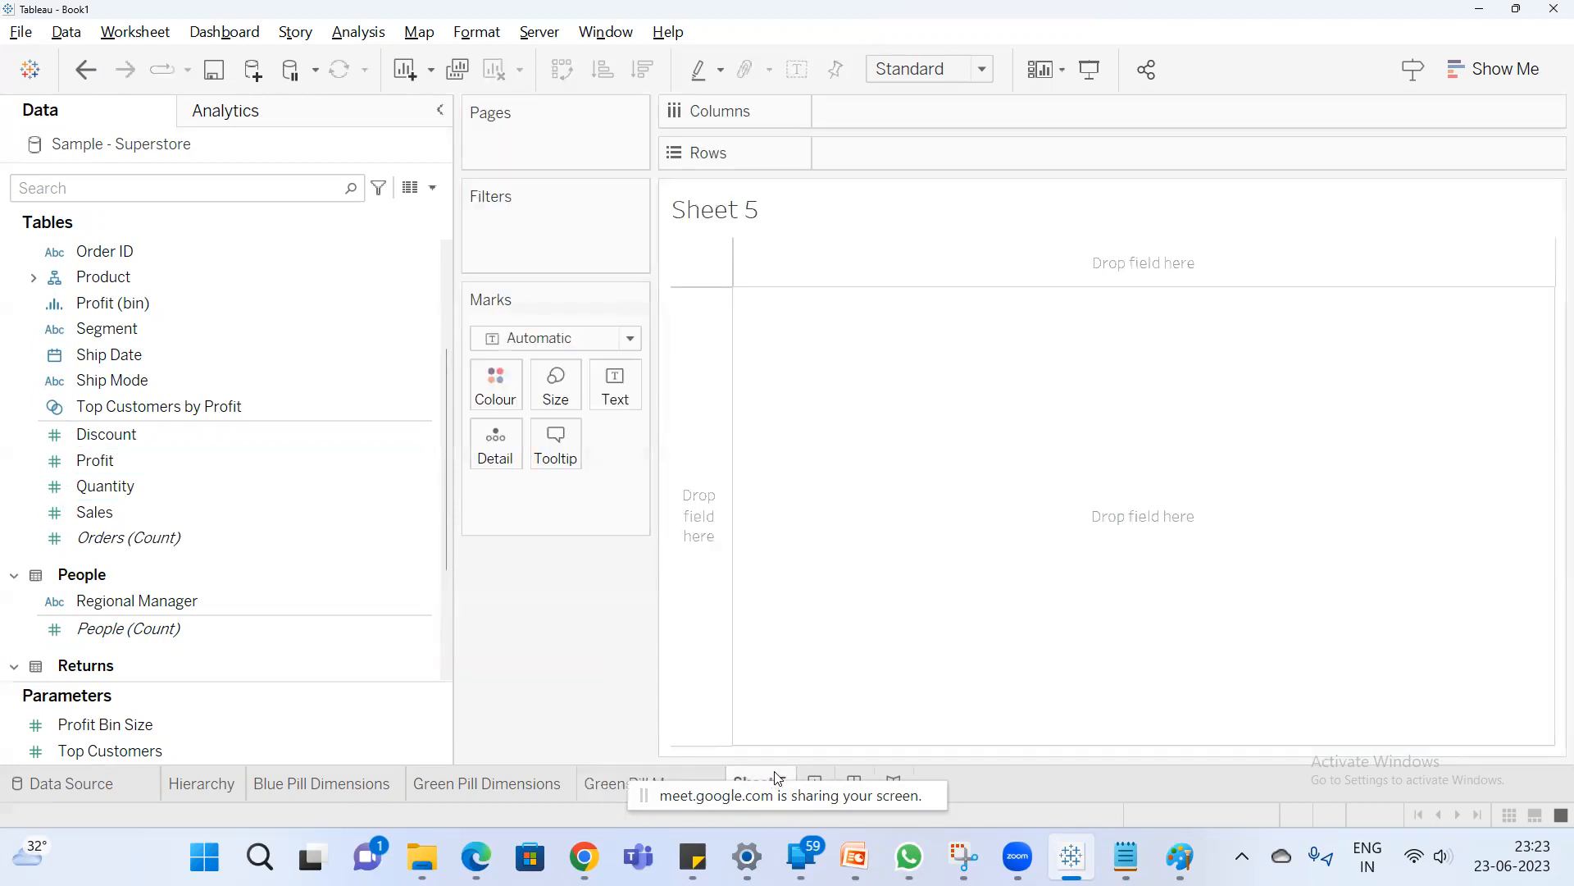
pyautogui.click(775, 785)
pyautogui.doubleClick(772, 778)
pyautogui.write('Pl')
pyautogui.write('ue Pill ')
pyautogui.write('Measures')
pyautogui.press('Return')
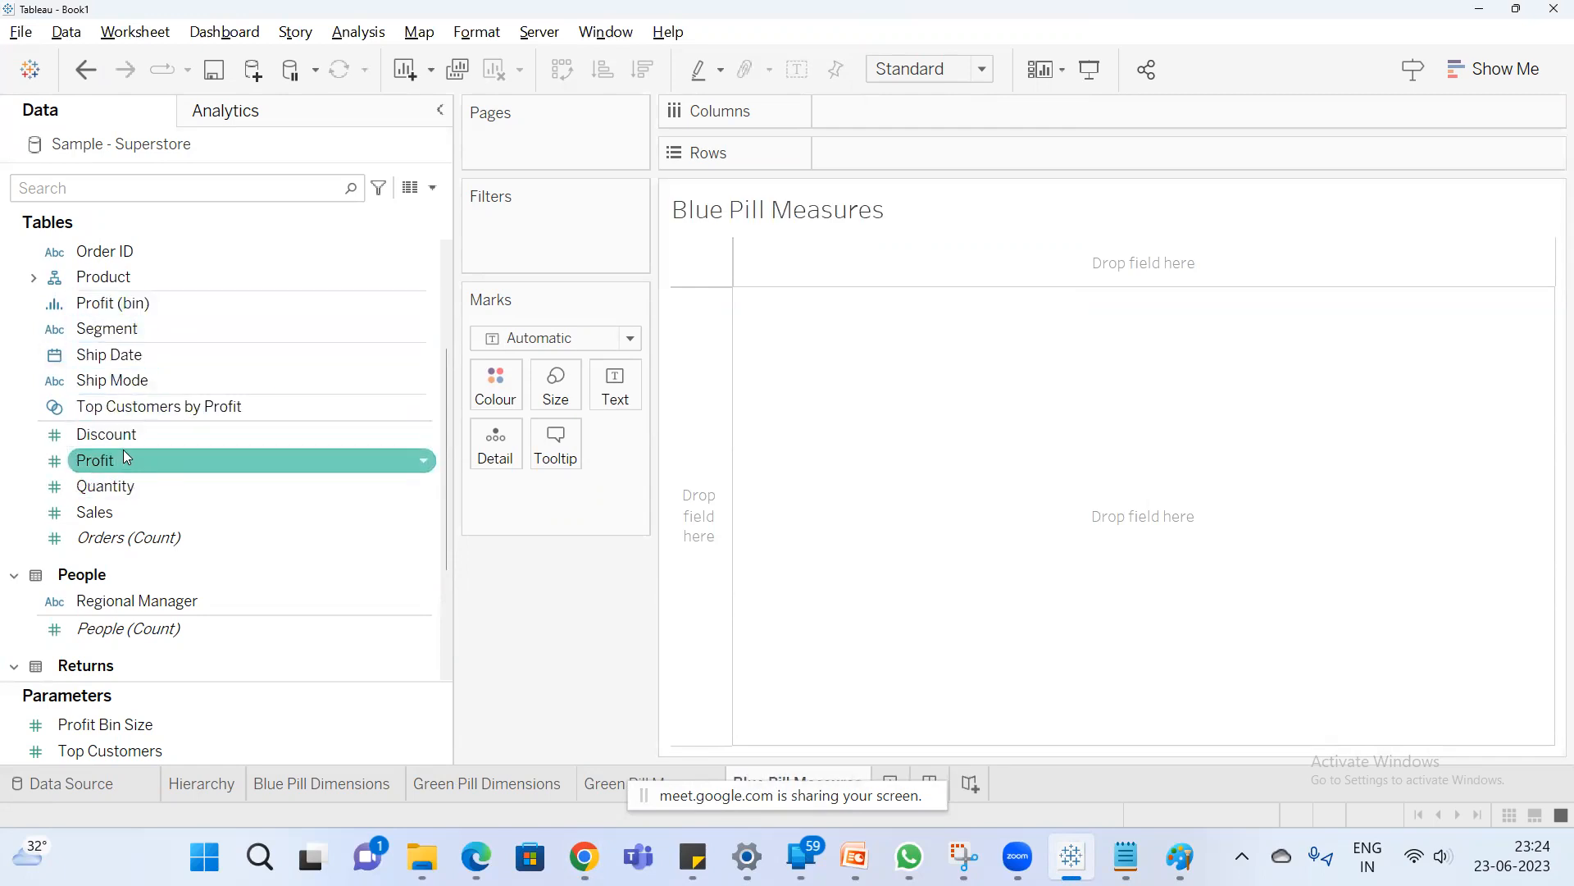
# Add Discount to Rows on the Blue Pill Measures worksheet and convert it to discrete.
pyautogui.moveTo(113, 438); pyautogui.dragTo(848, 154)
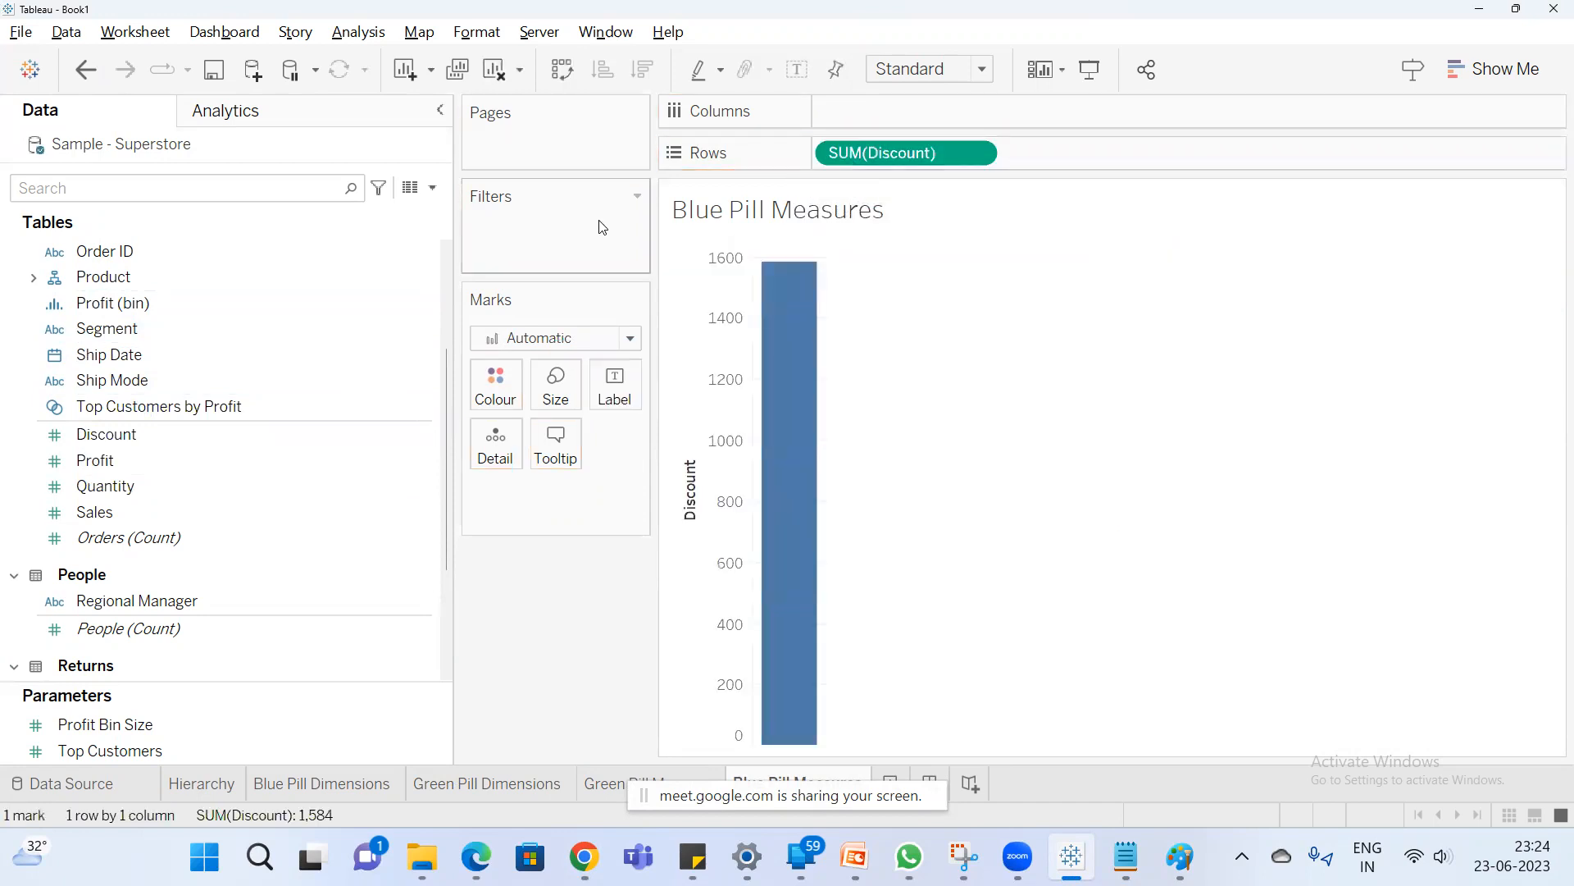
pyautogui.rightClick(879, 145)
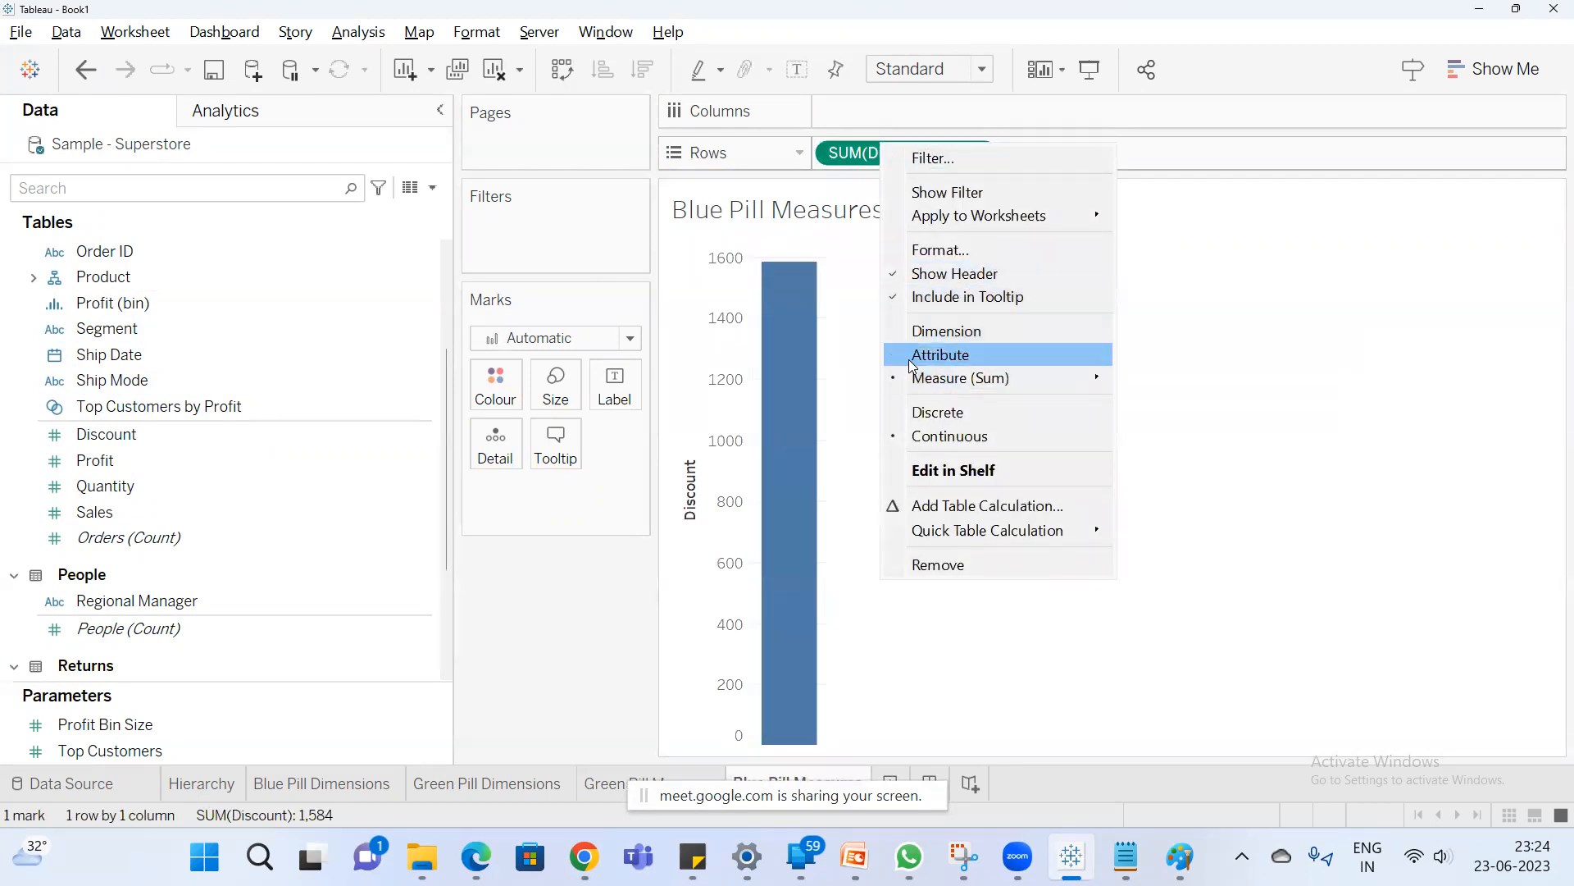
pyautogui.click(974, 414)
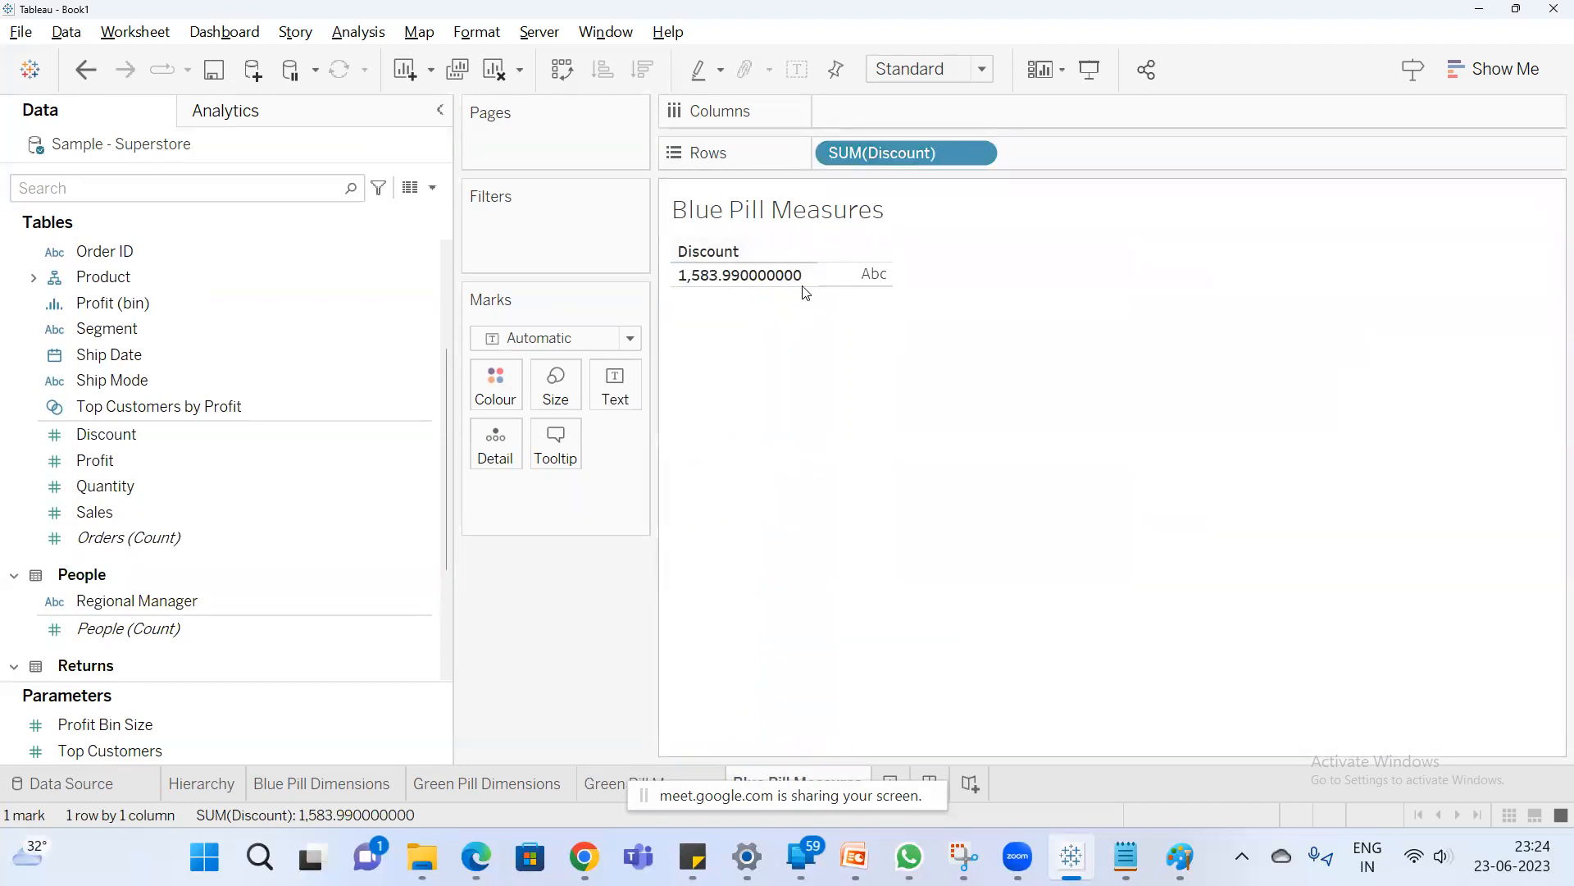
# Examine the axis options for Discount on Green Pill Measure and for the year on Green Pill Dimensions.
pyautogui.click(675, 782)
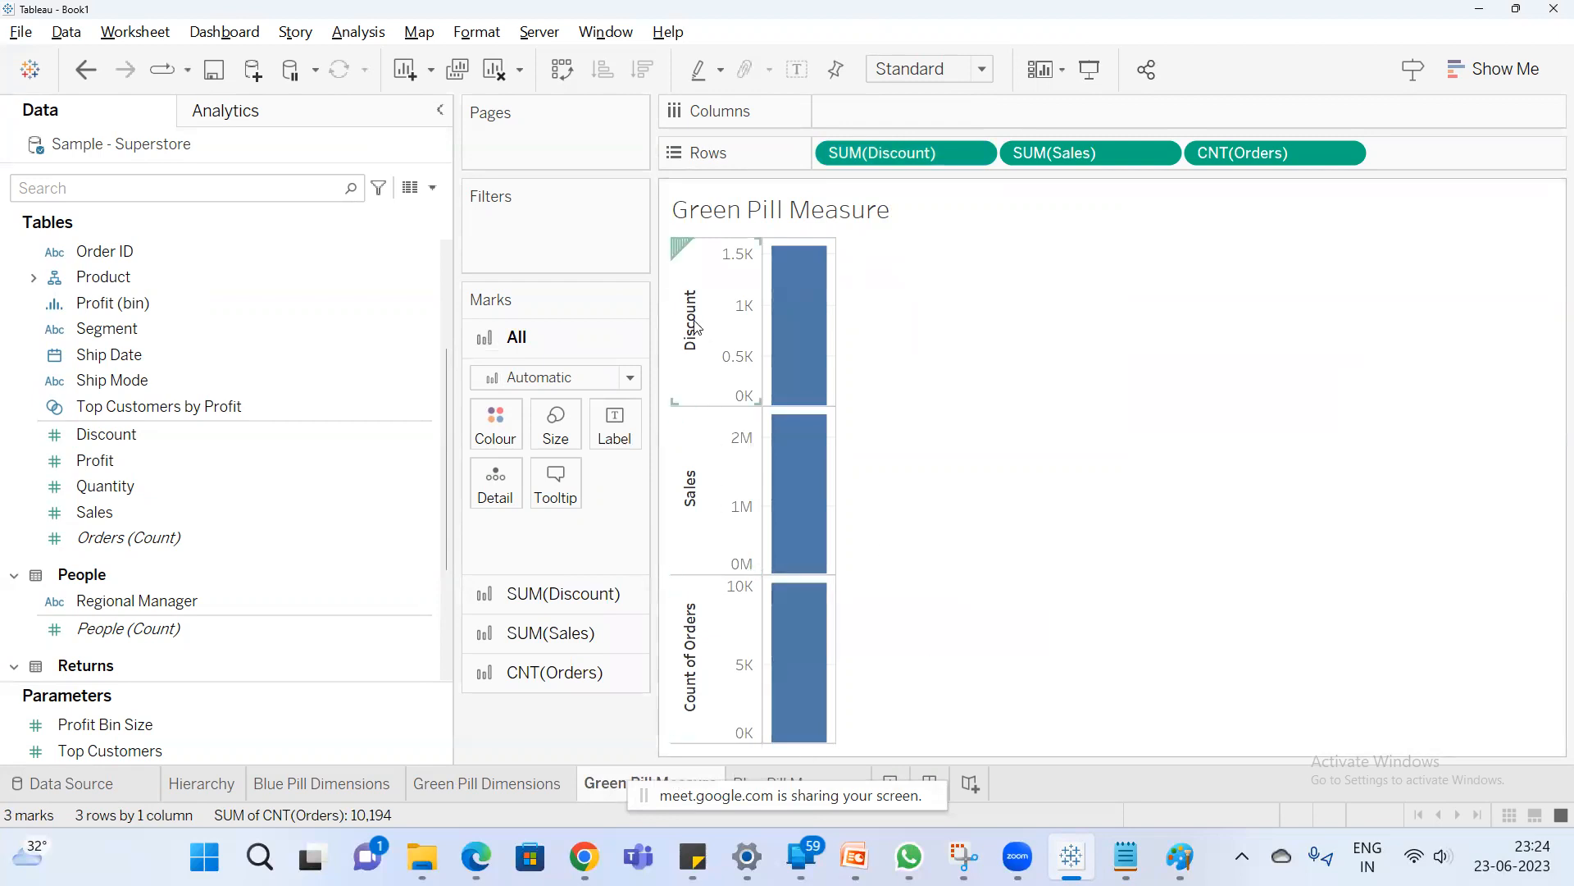
pyautogui.rightClick(741, 310)
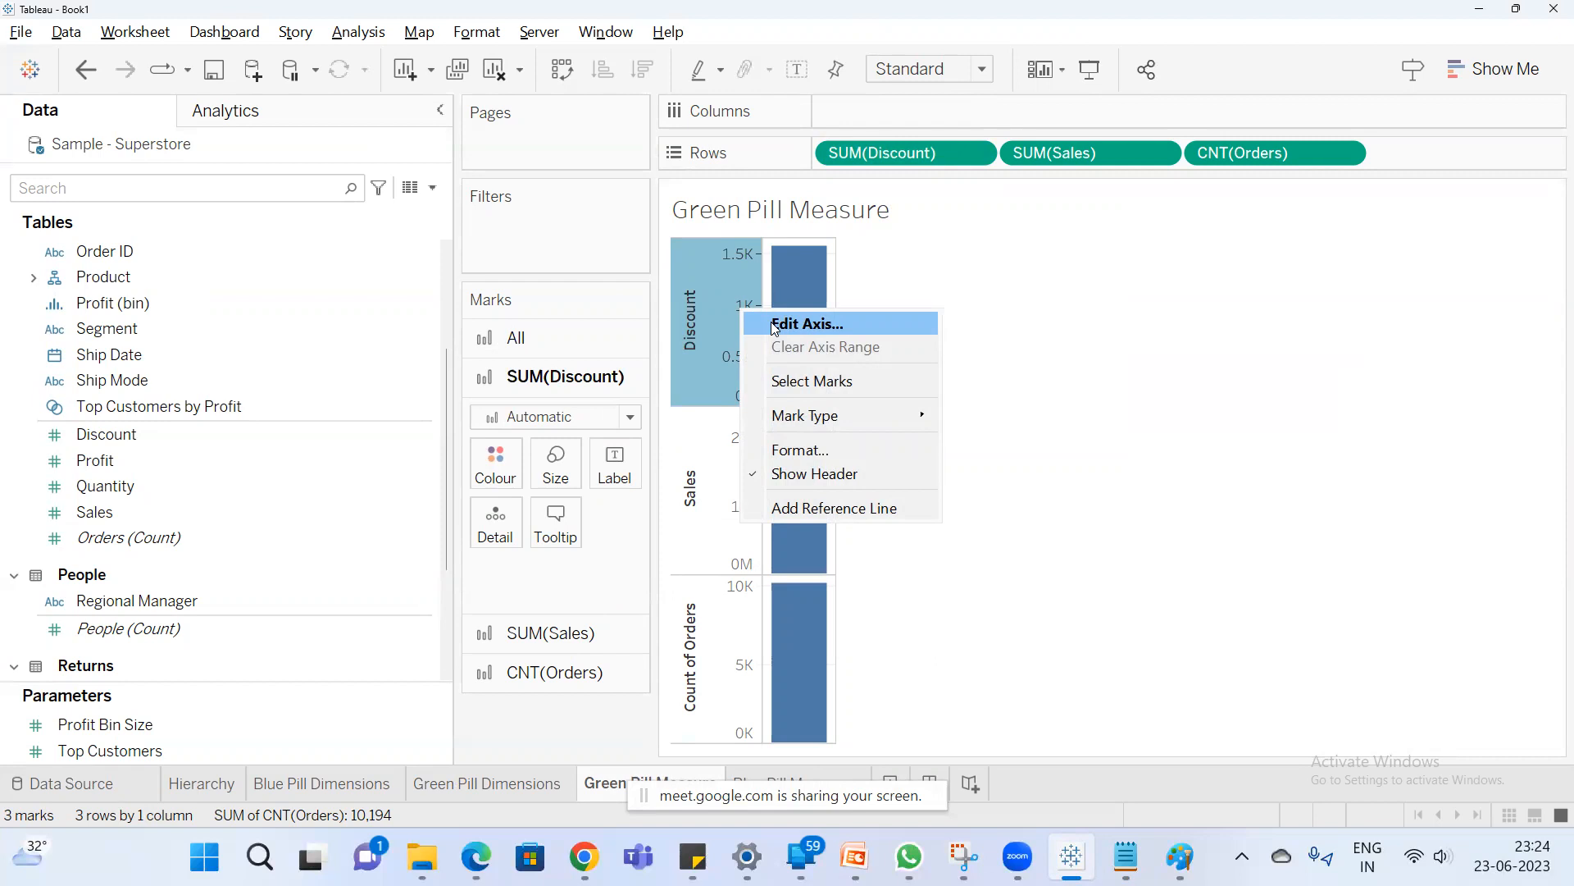
pyautogui.click(523, 783)
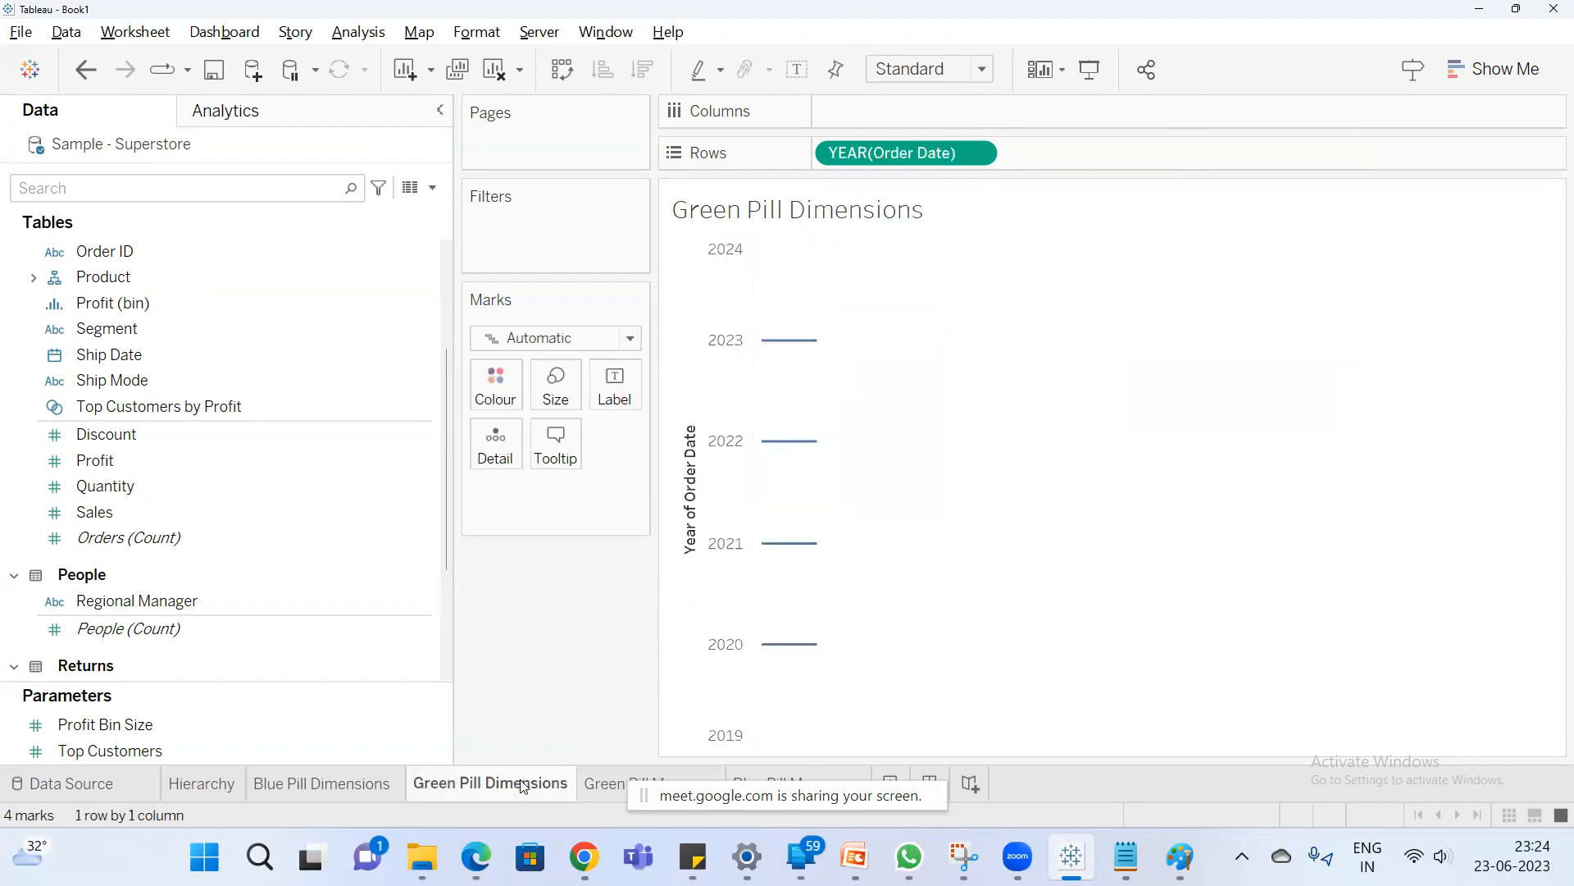
pyautogui.rightClick(917, 149)
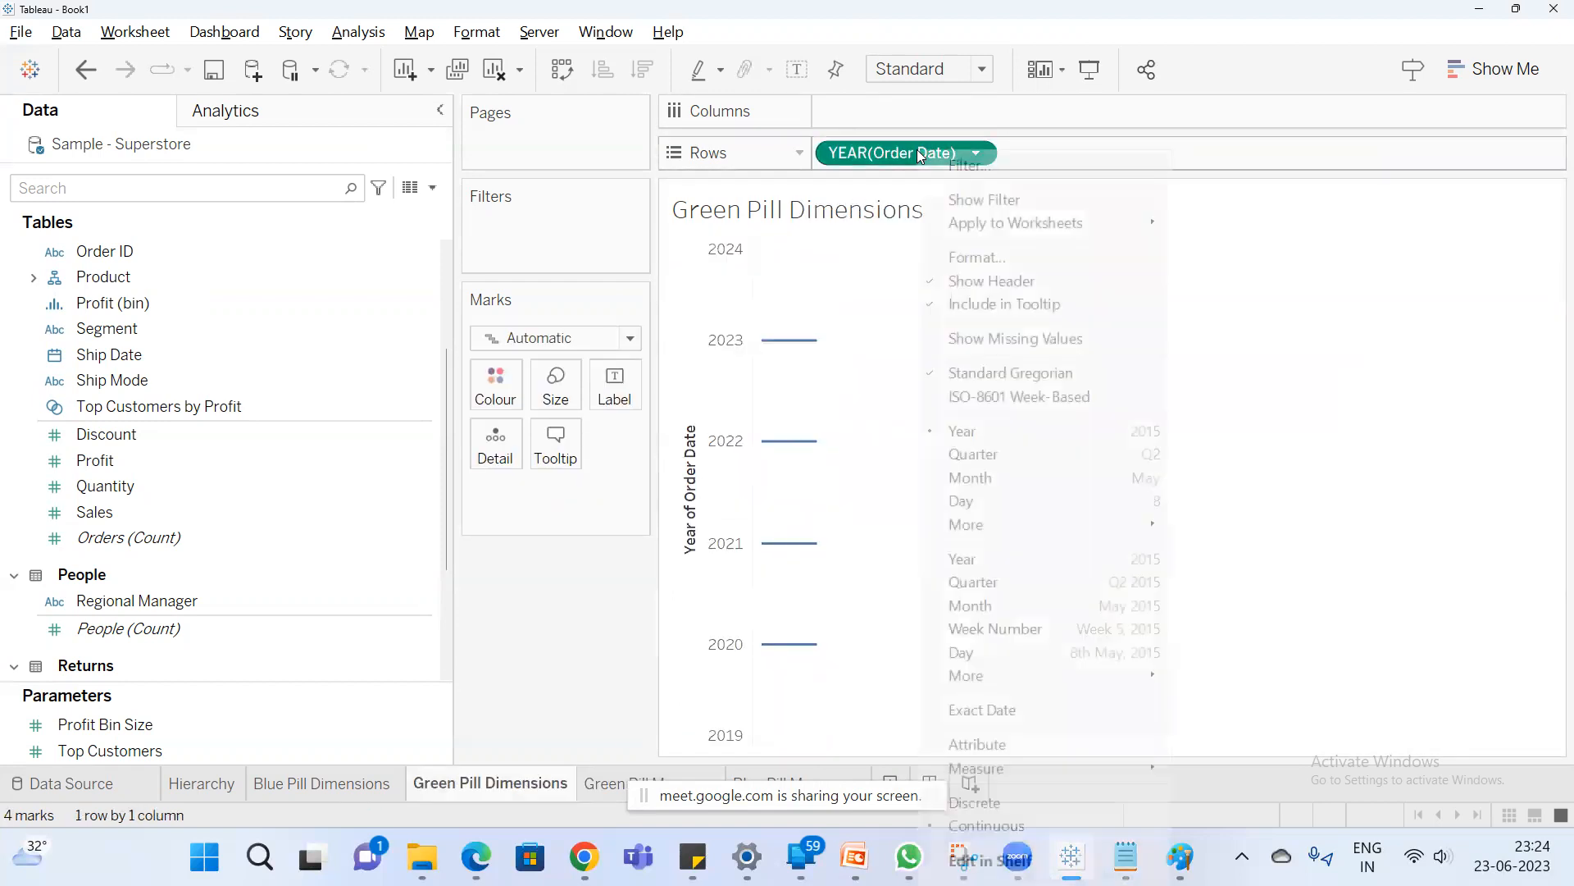
pyautogui.rightClick(713, 505)
pyautogui.click(623, 782)
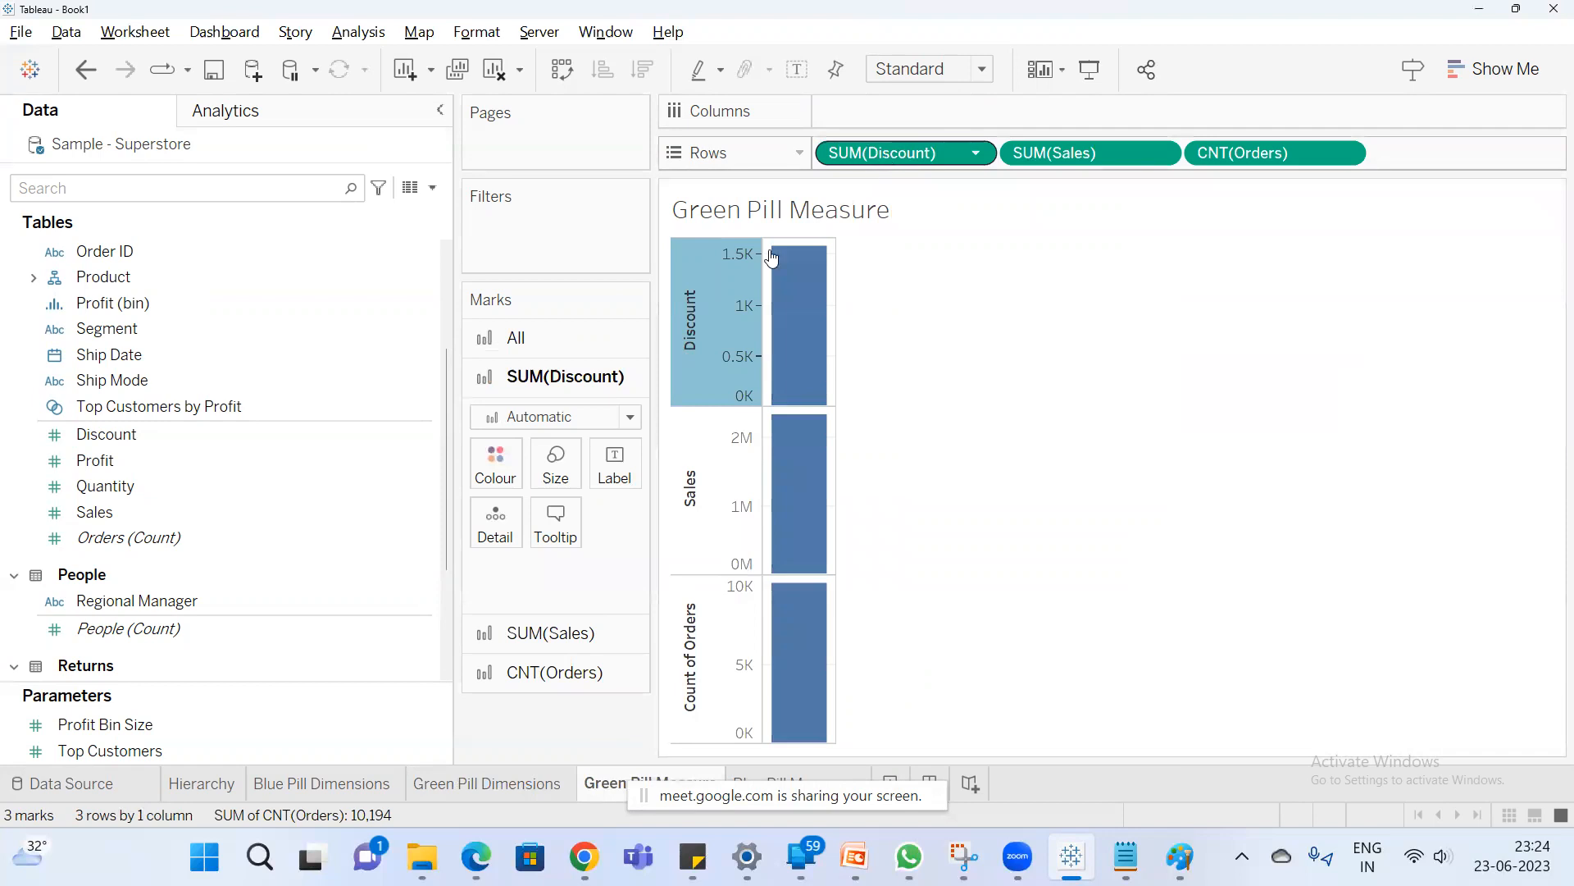
pyautogui.rightClick(715, 289)
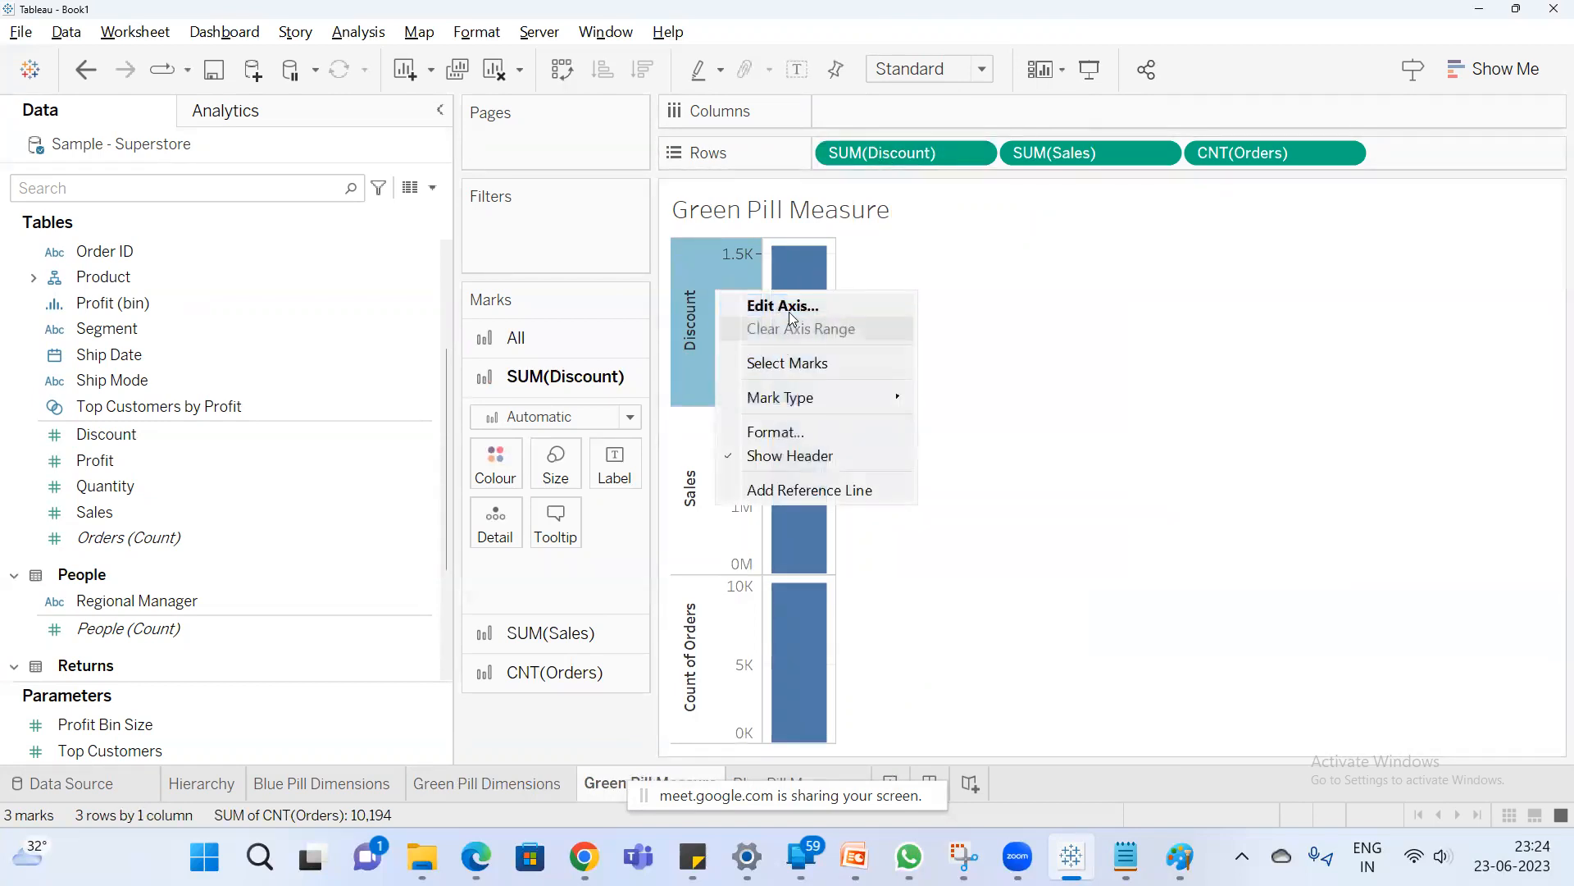
pyautogui.click(1093, 552)
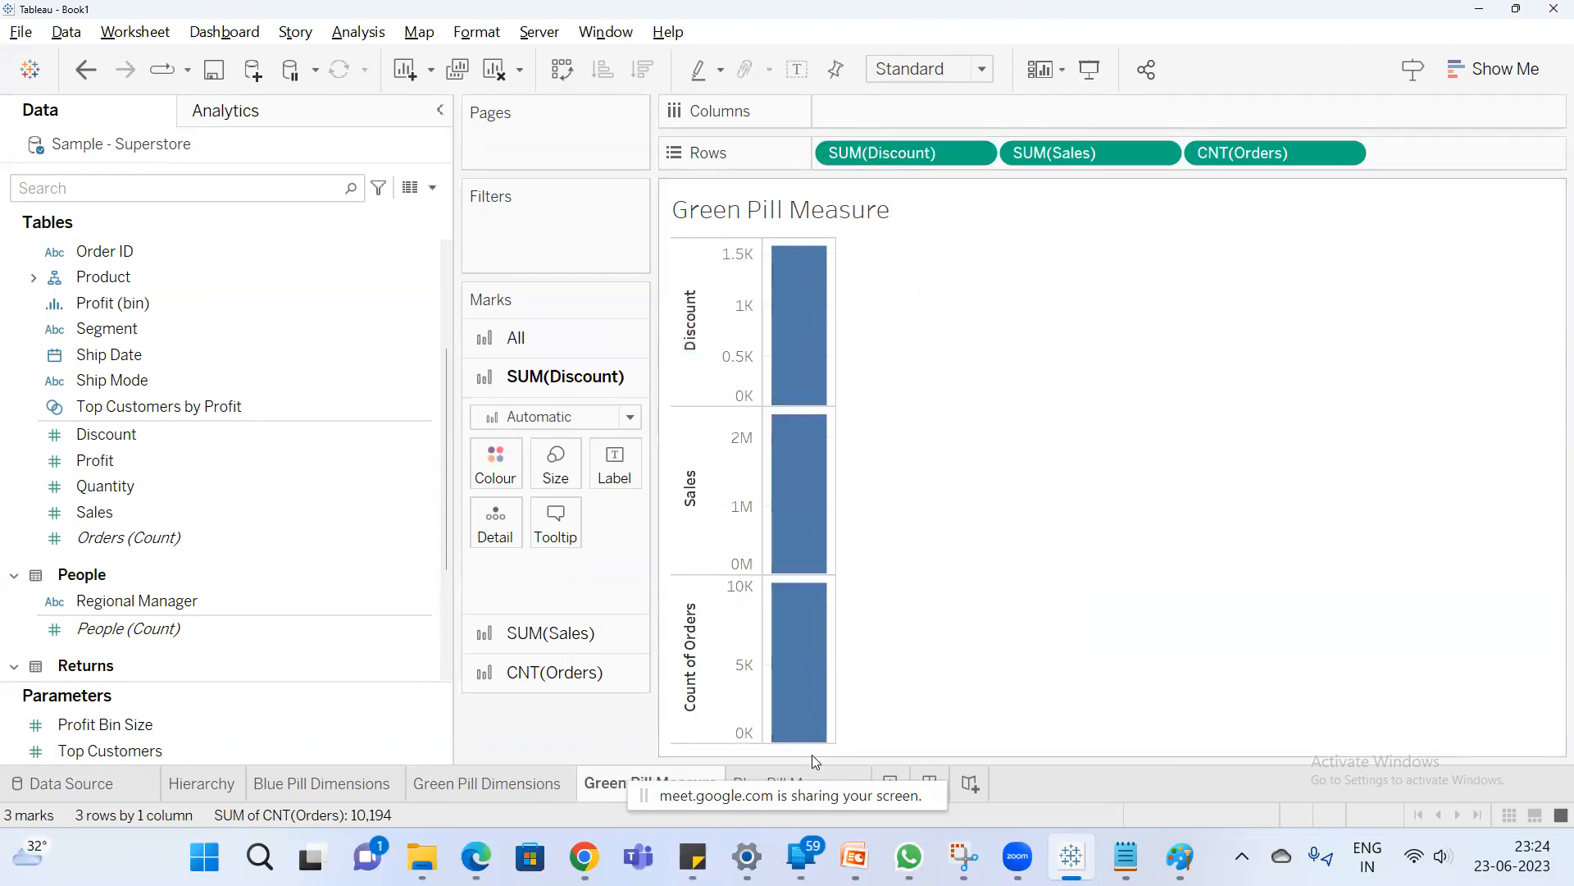
# Back on the Blue Pill Measures worksheet, add Sales to Rows after Discount and convert it to discrete.
pyautogui.click(808, 779)
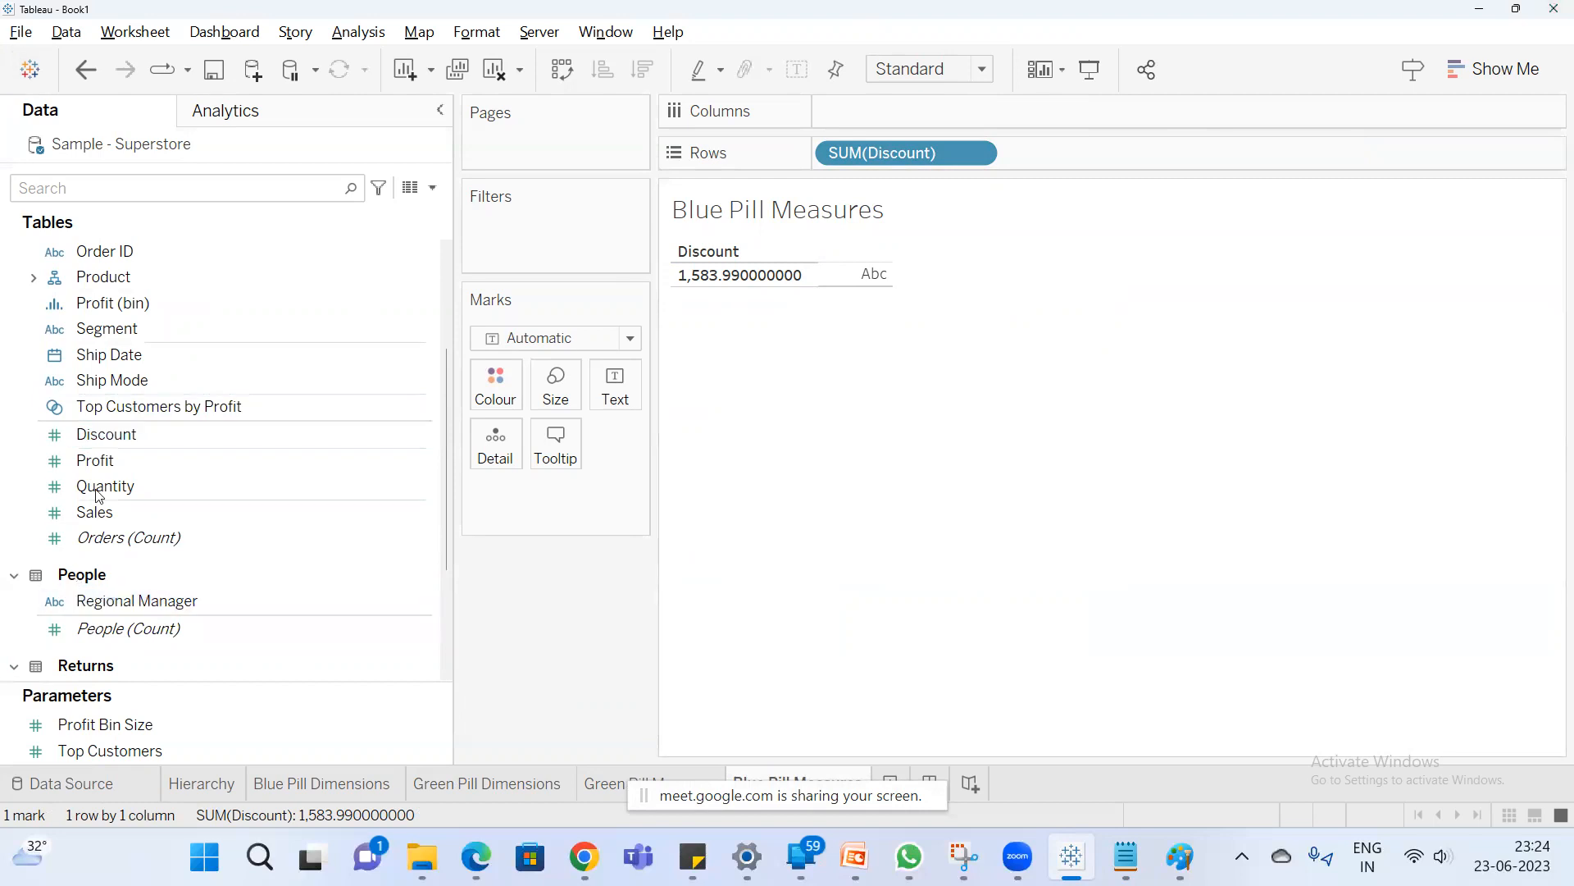
pyautogui.moveTo(96, 510); pyautogui.dragTo(1063, 149)
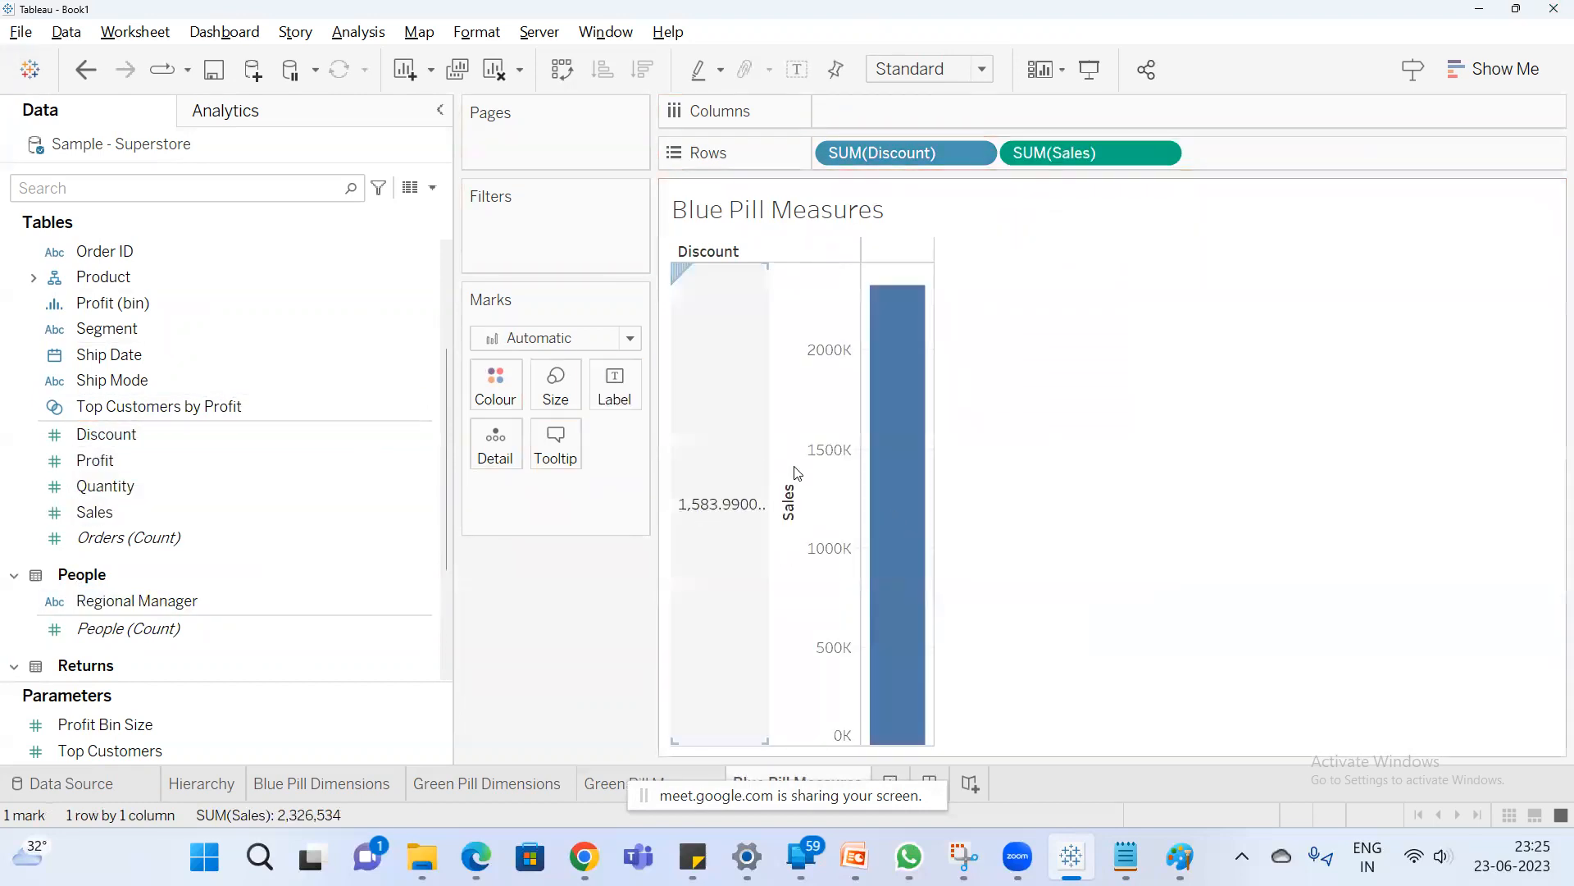
pyautogui.rightClick(1074, 154)
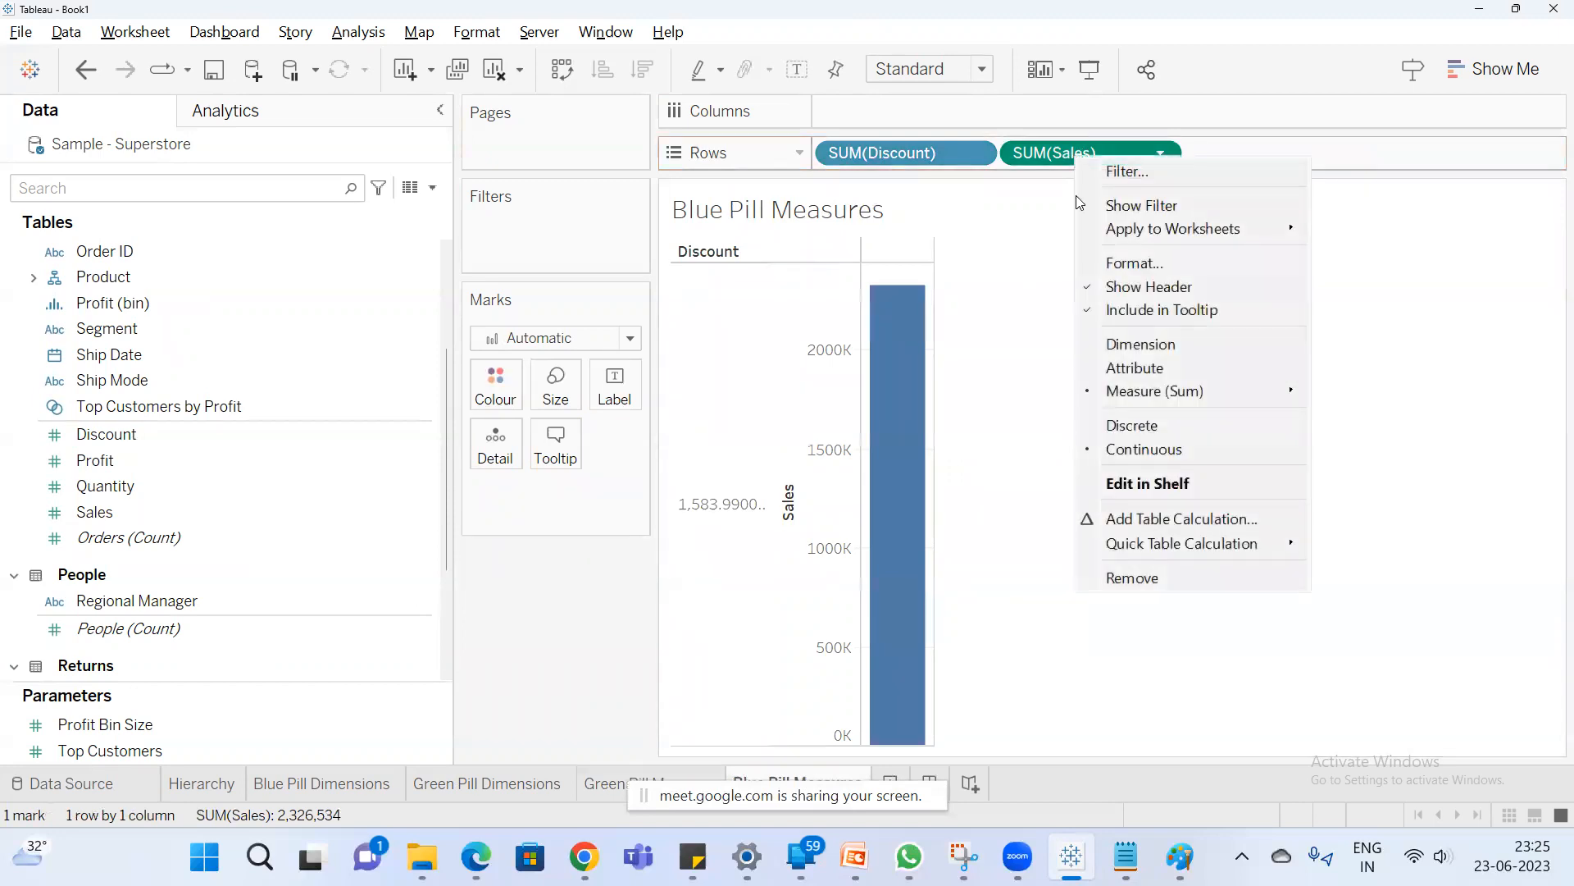
pyautogui.click(1134, 424)
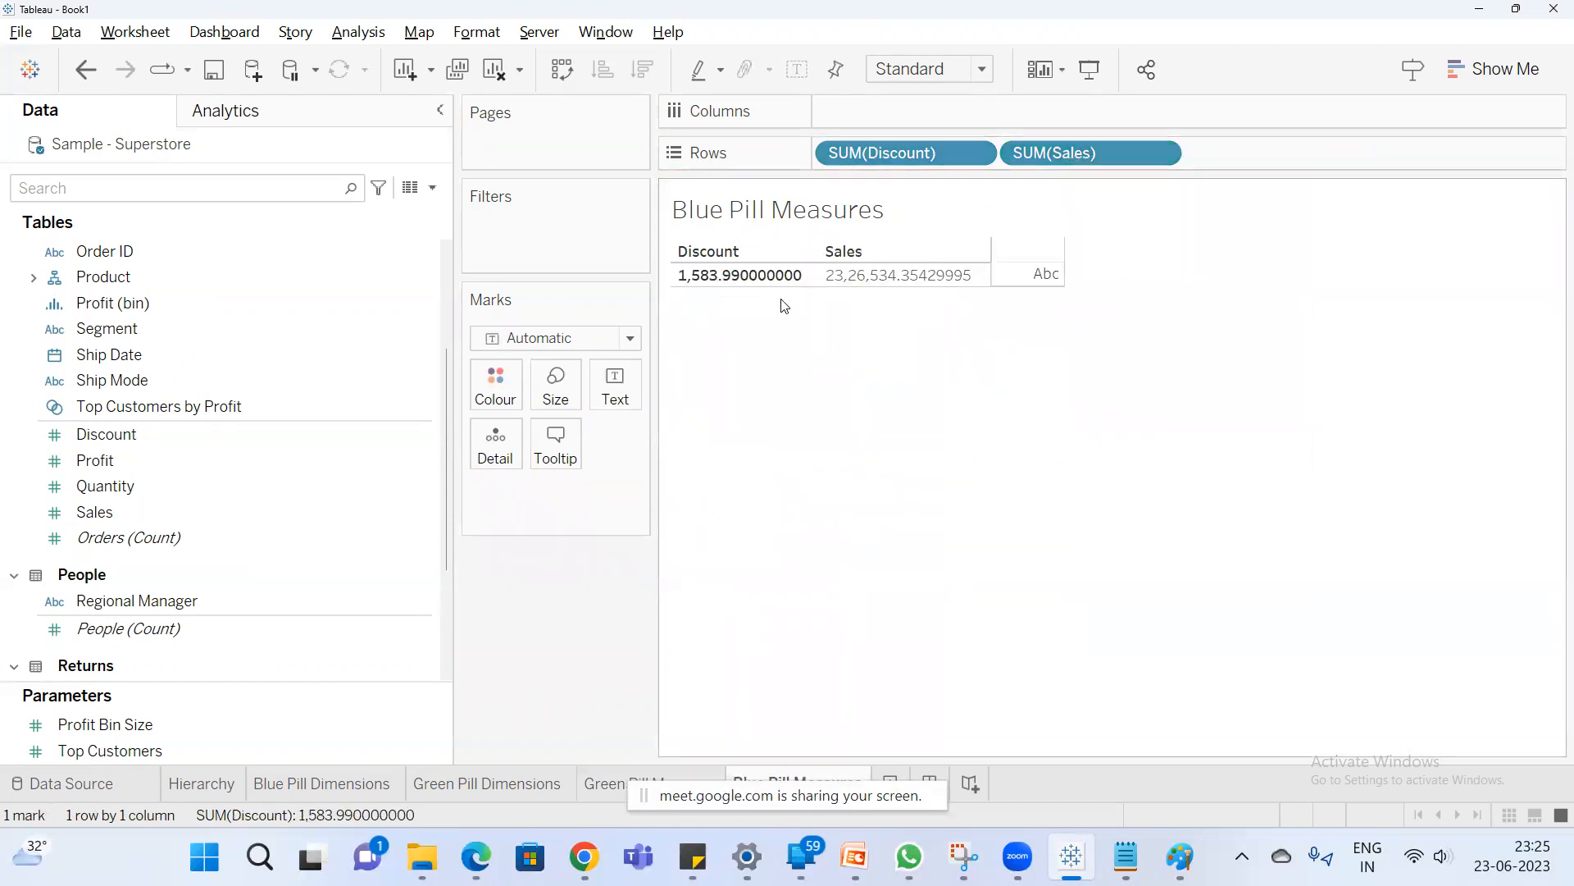
# Add Orders (Count) to Rows after Sales on the Blue Pill Measures worksheet and convert it to discrete.
pyautogui.moveTo(91, 538); pyautogui.dragTo(1283, 146)
pyautogui.rightClick(1277, 153)
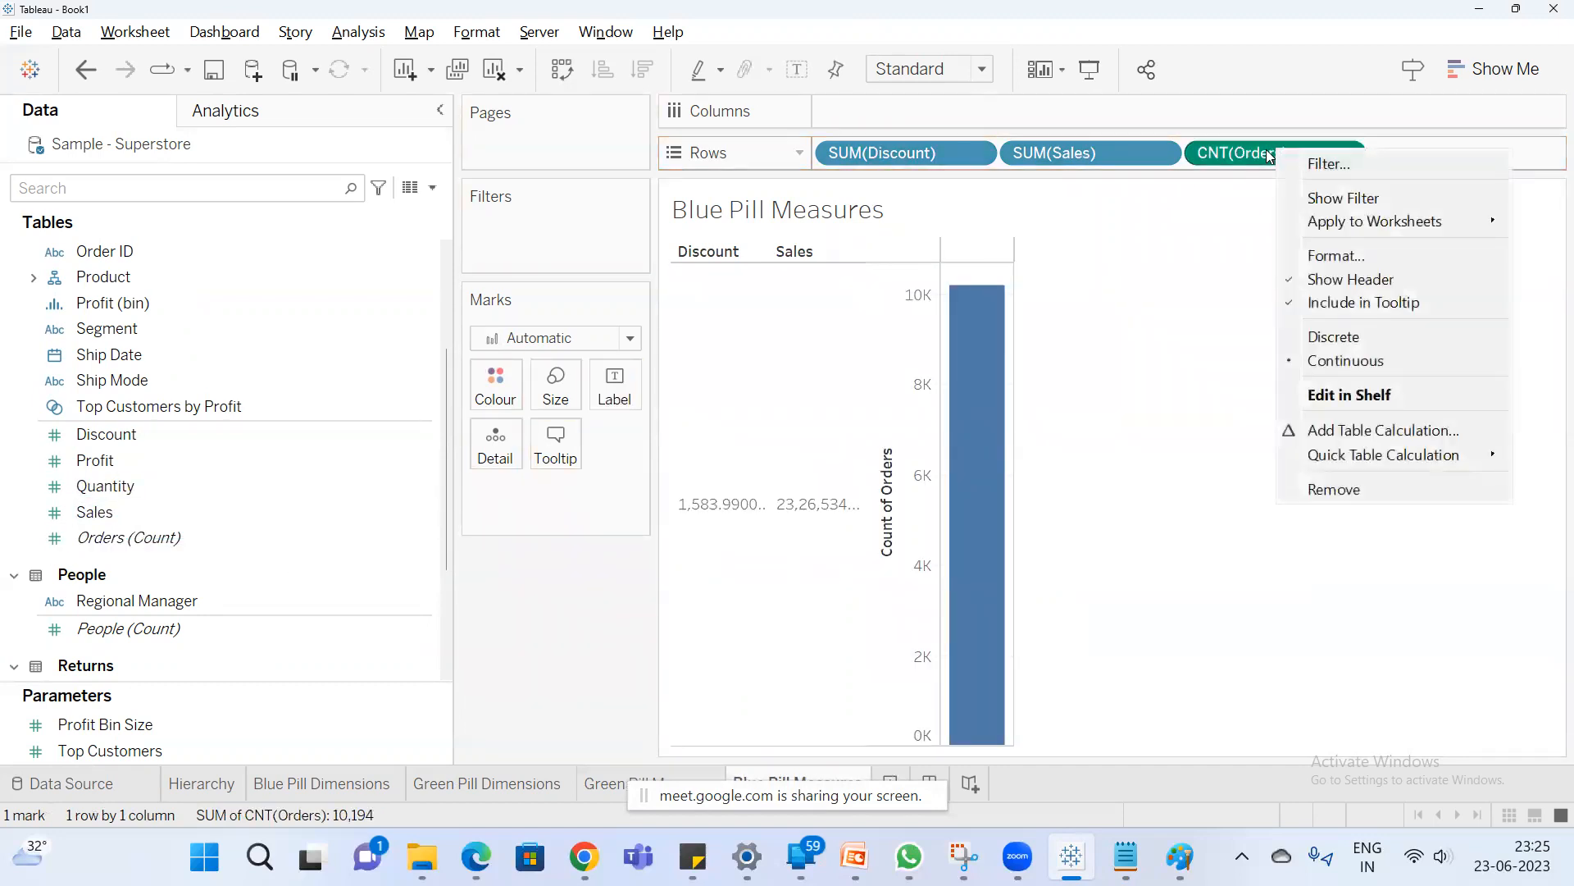
pyautogui.click(1359, 336)
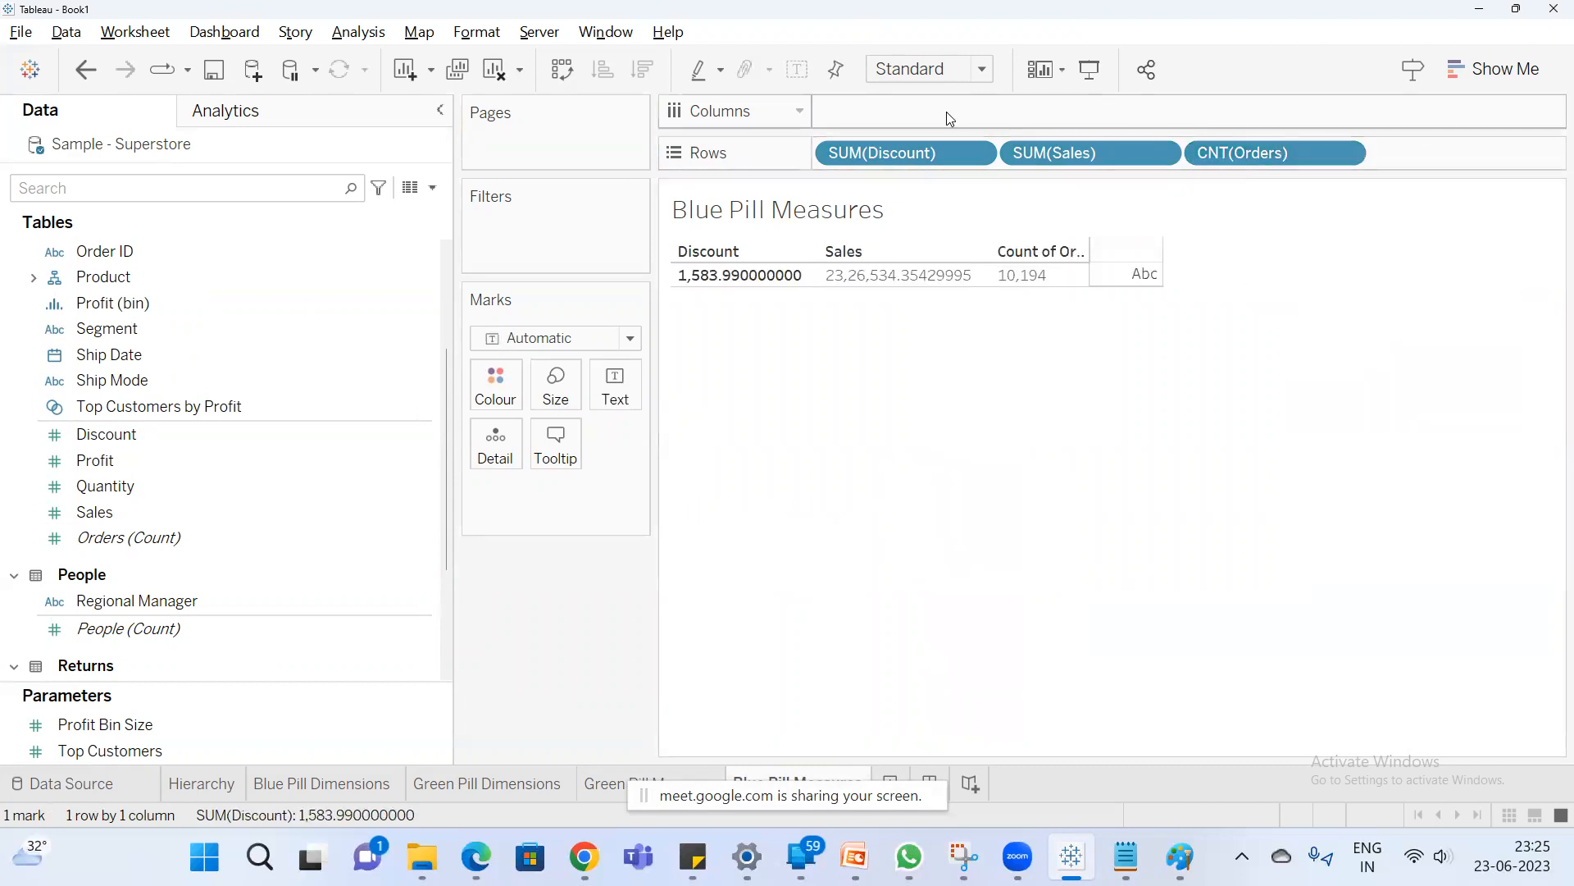
# Create a new worksheet charting Sales on Rows against Region on Columns.
pyautogui.click(894, 778)
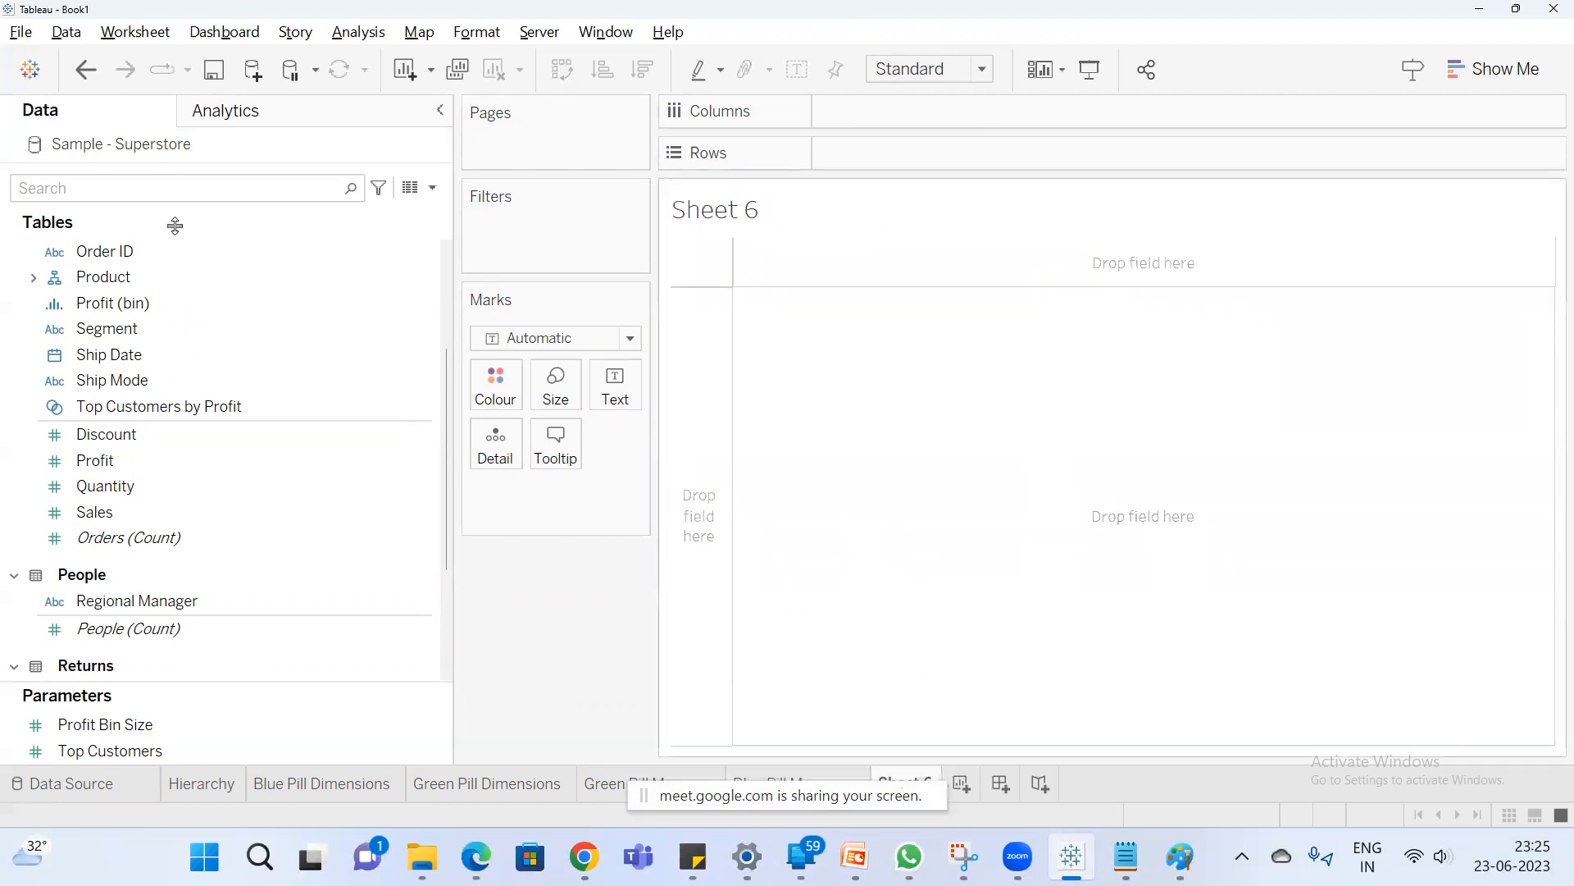
pyautogui.click(112, 380)
pyautogui.click(97, 458)
pyautogui.moveTo(94, 511); pyautogui.dragTo(842, 146)
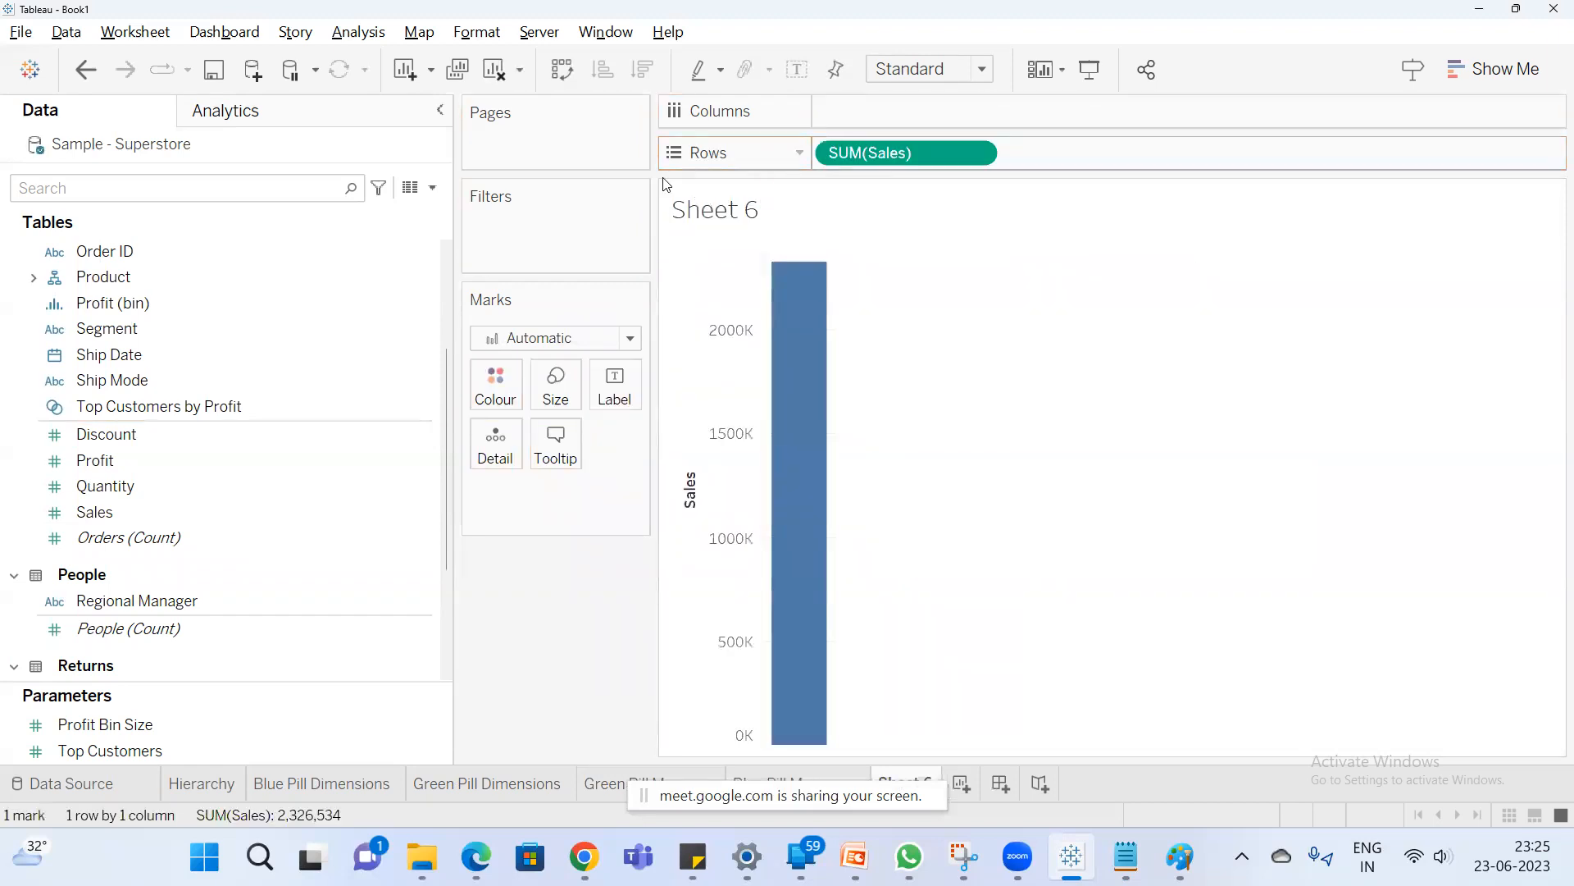
pyautogui.click(115, 196)
pyautogui.write('reg')
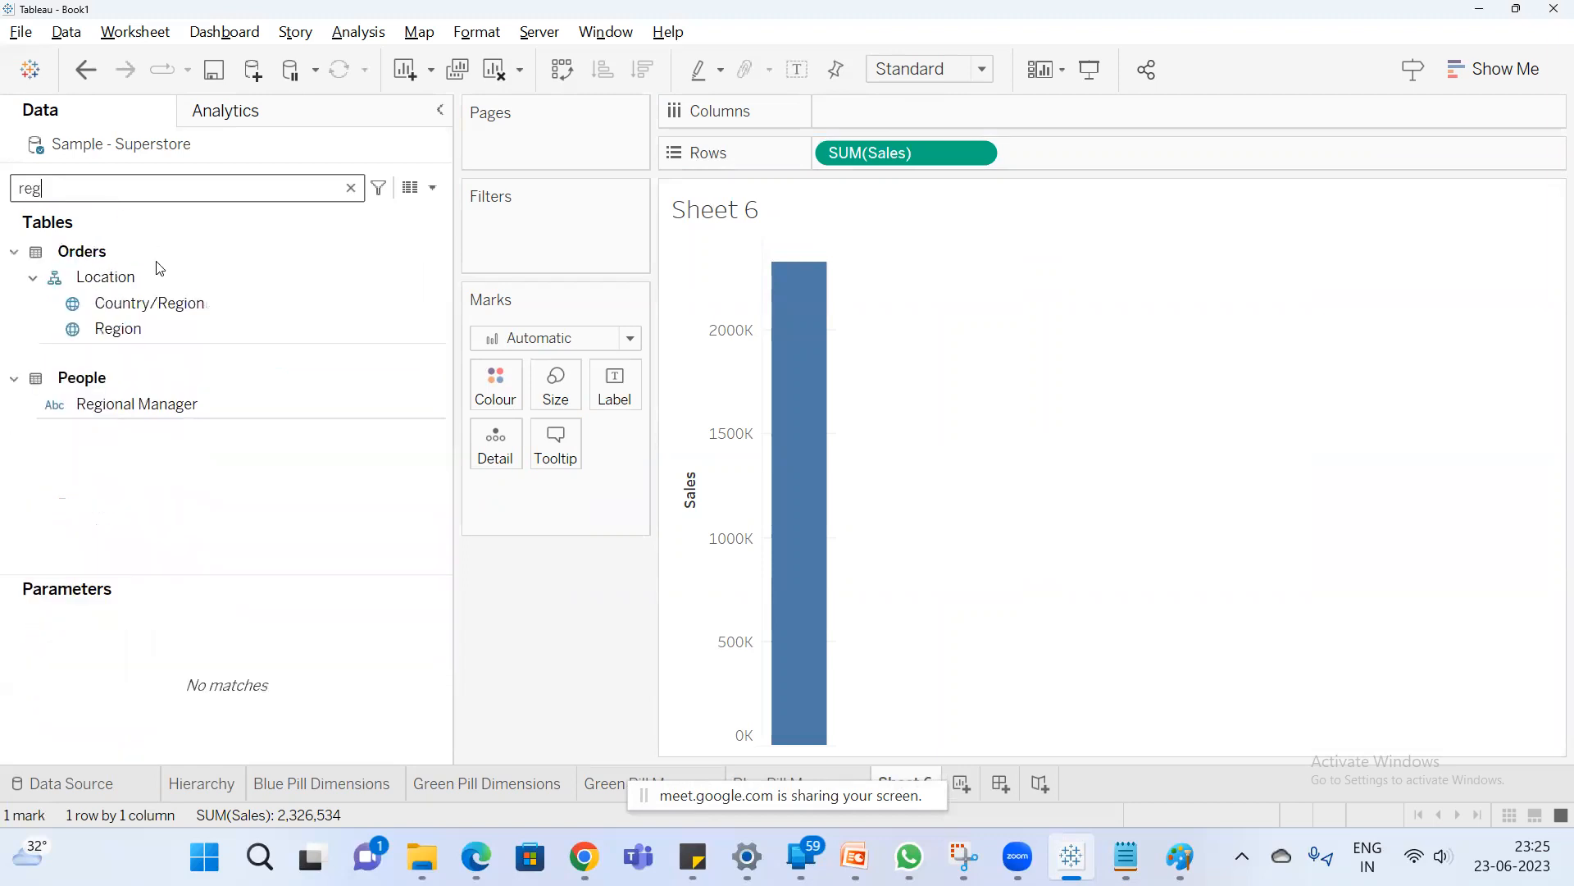
pyautogui.moveTo(139, 332); pyautogui.dragTo(874, 112)
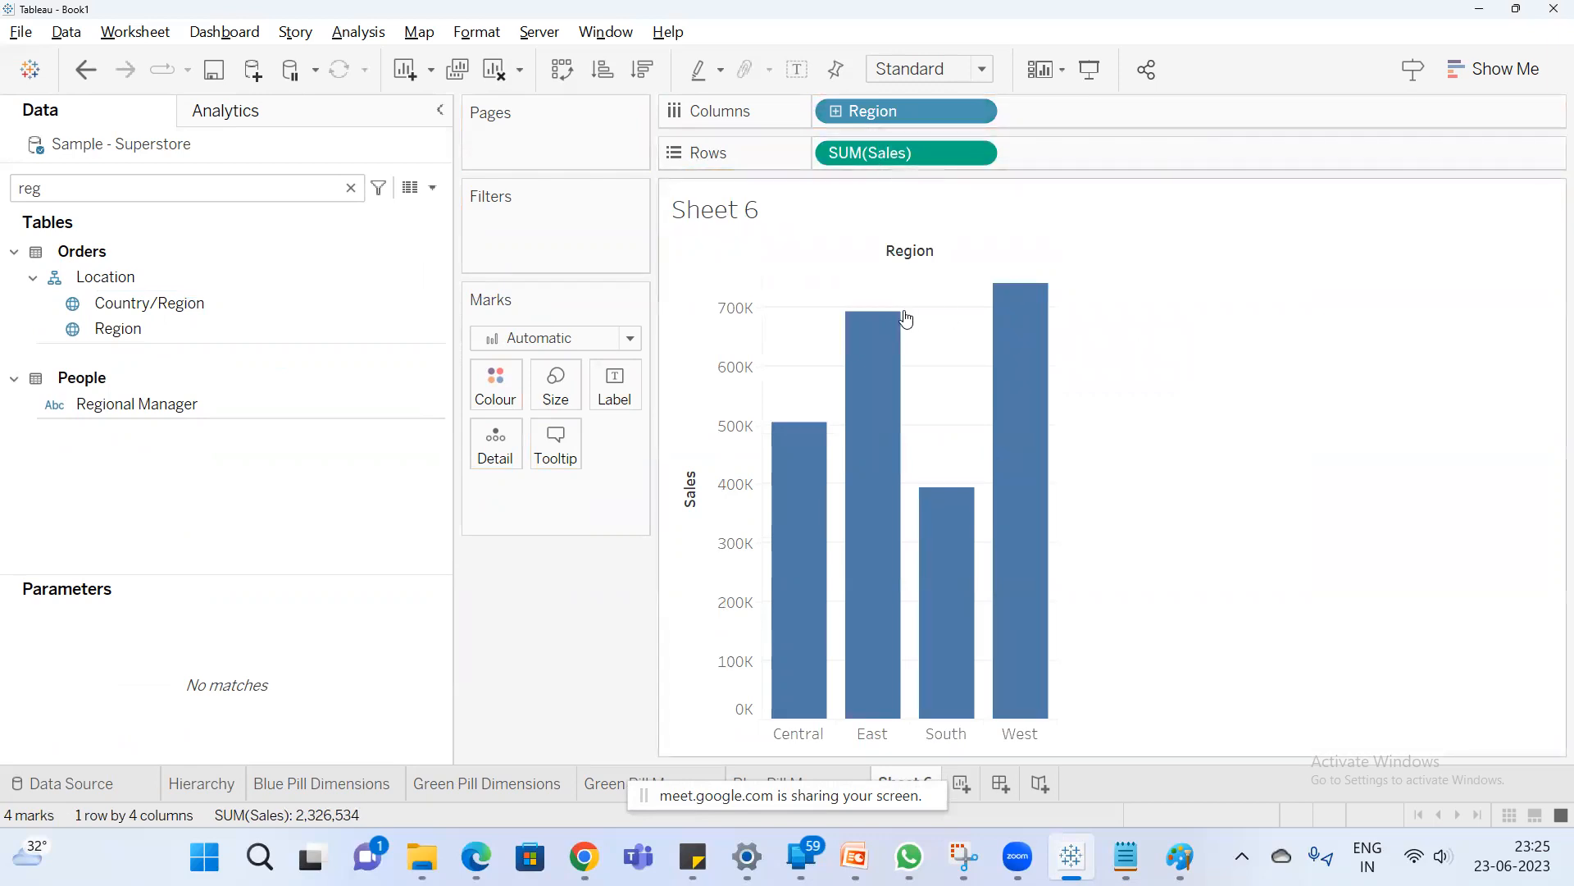
pyautogui.moveTo(842, 404)
pyautogui.moveTo(783, 472)
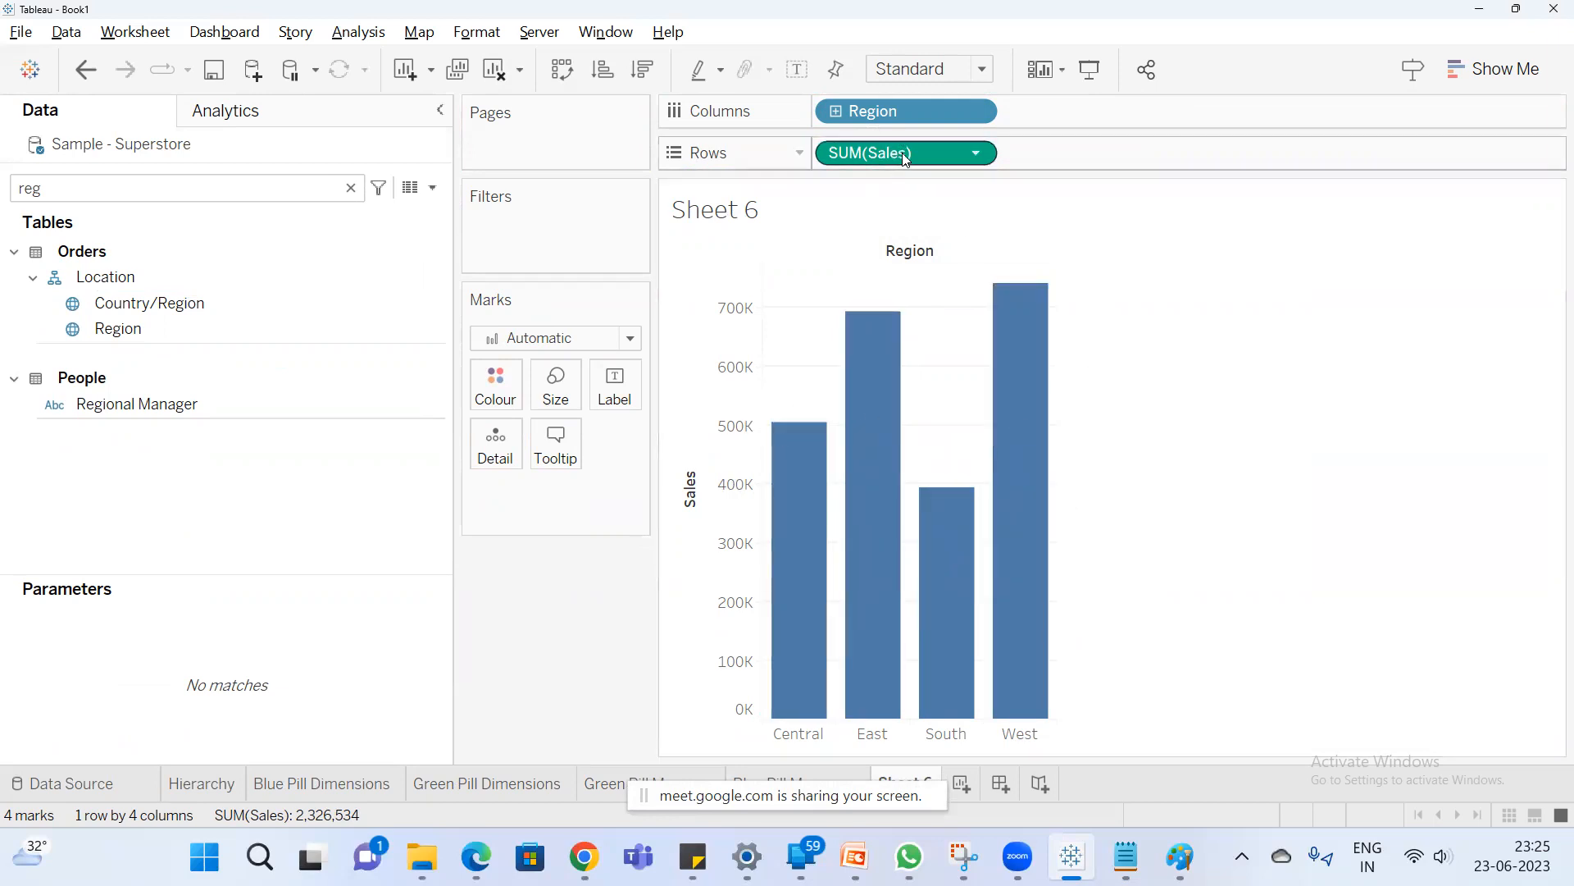
# Rename the Sales by Region worksheet as "Measure in continuos mode".
pyautogui.doubleClick(907, 779)
pyautogui.write('Sh')
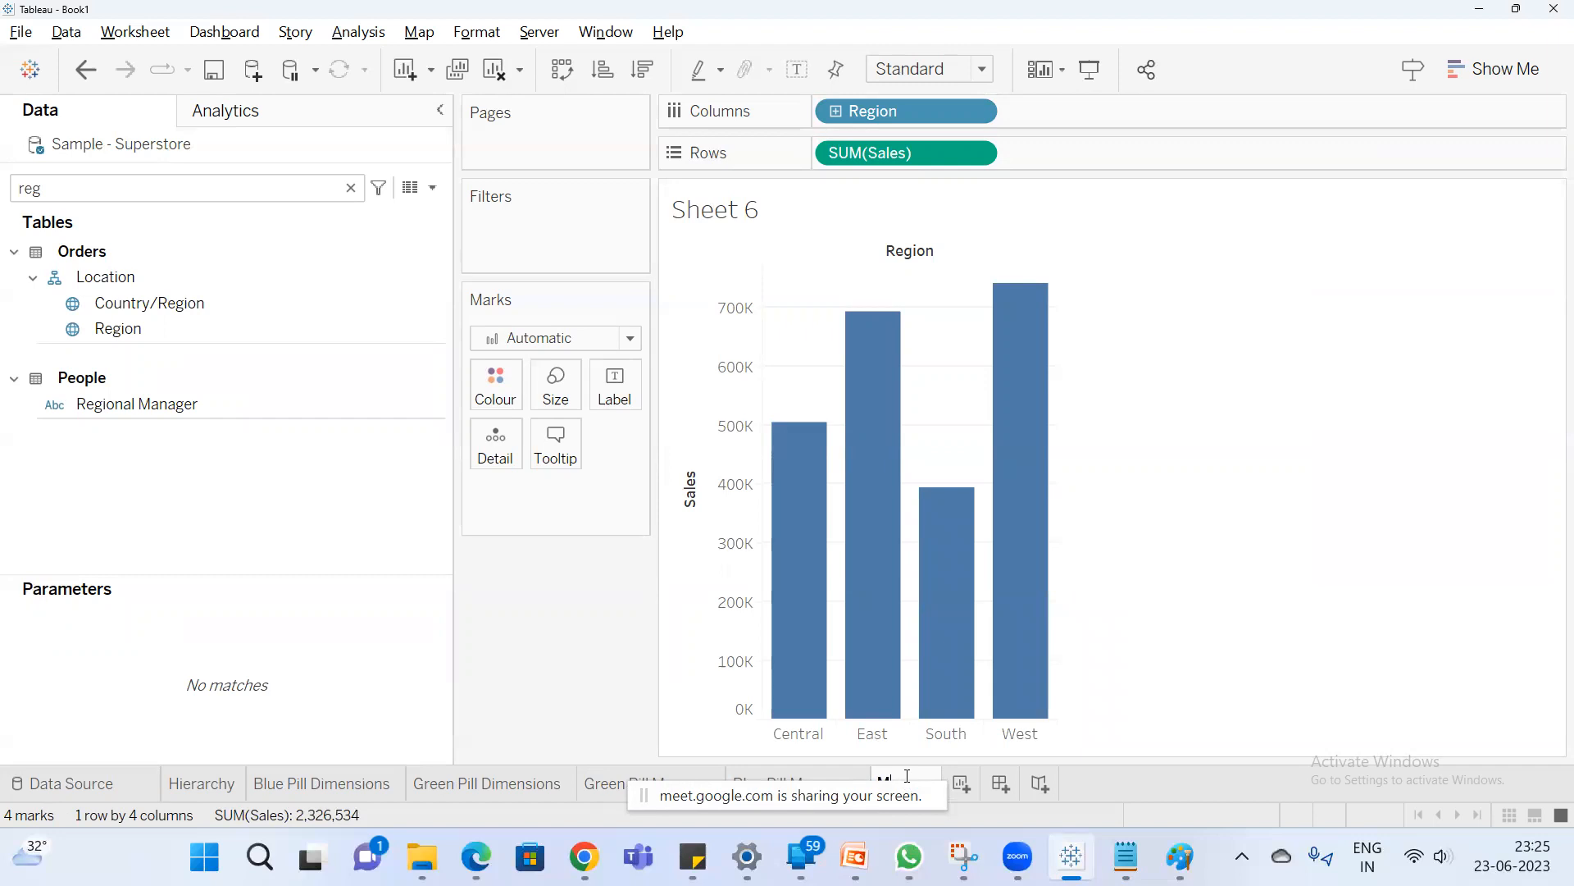
pyautogui.write('asures in continu')
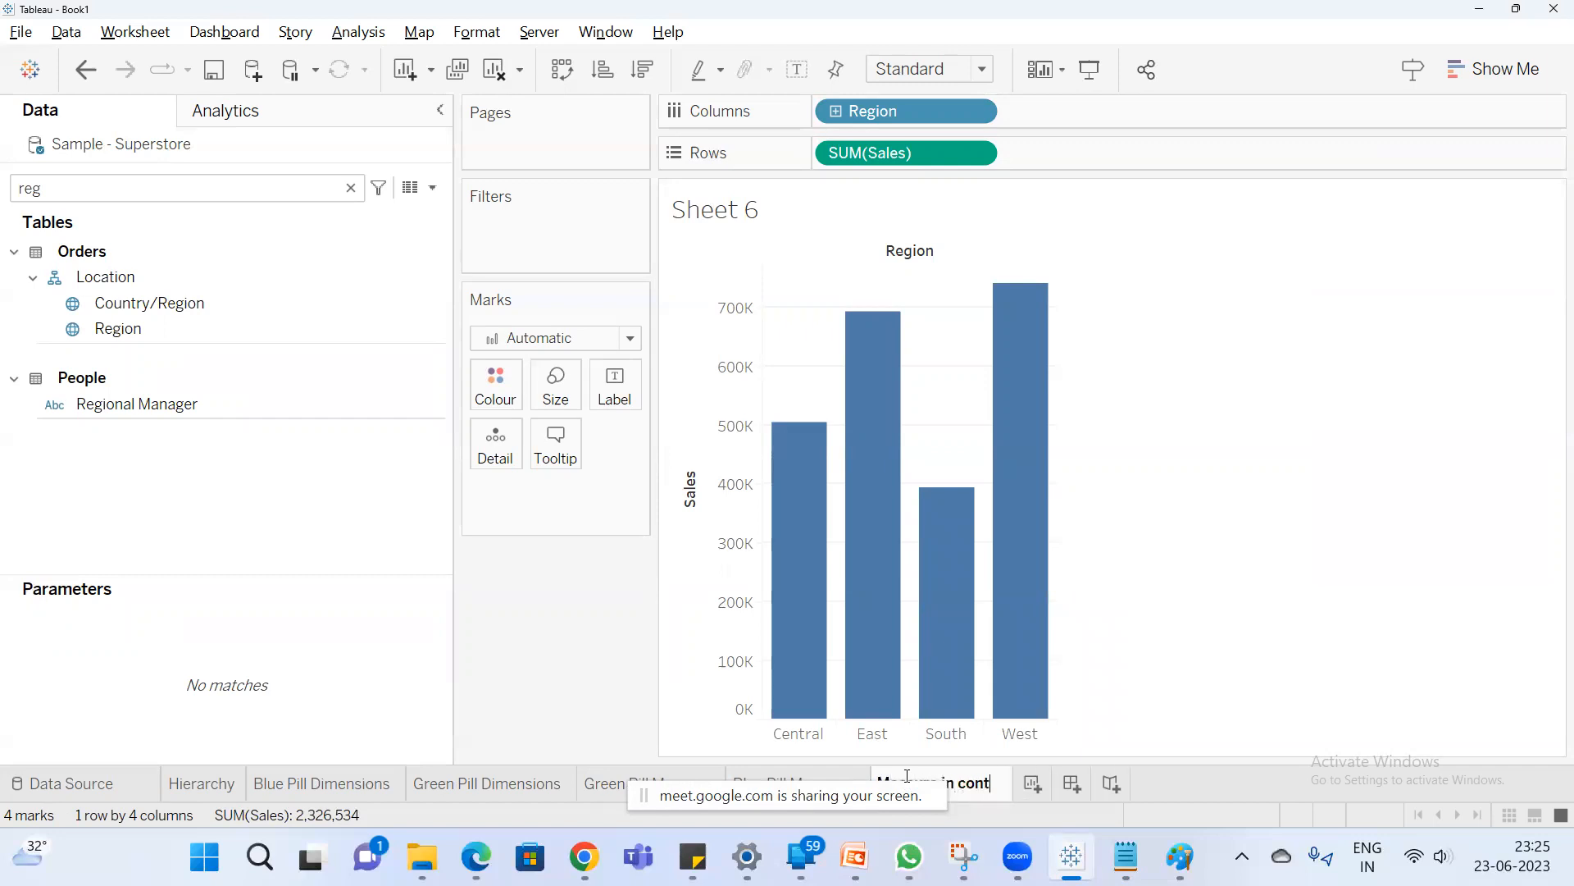
pyautogui.write('os mode')
pyautogui.press('Return')
# Duplicate the "Measure in continuos mode" worksheet.
pyautogui.click(943, 787)
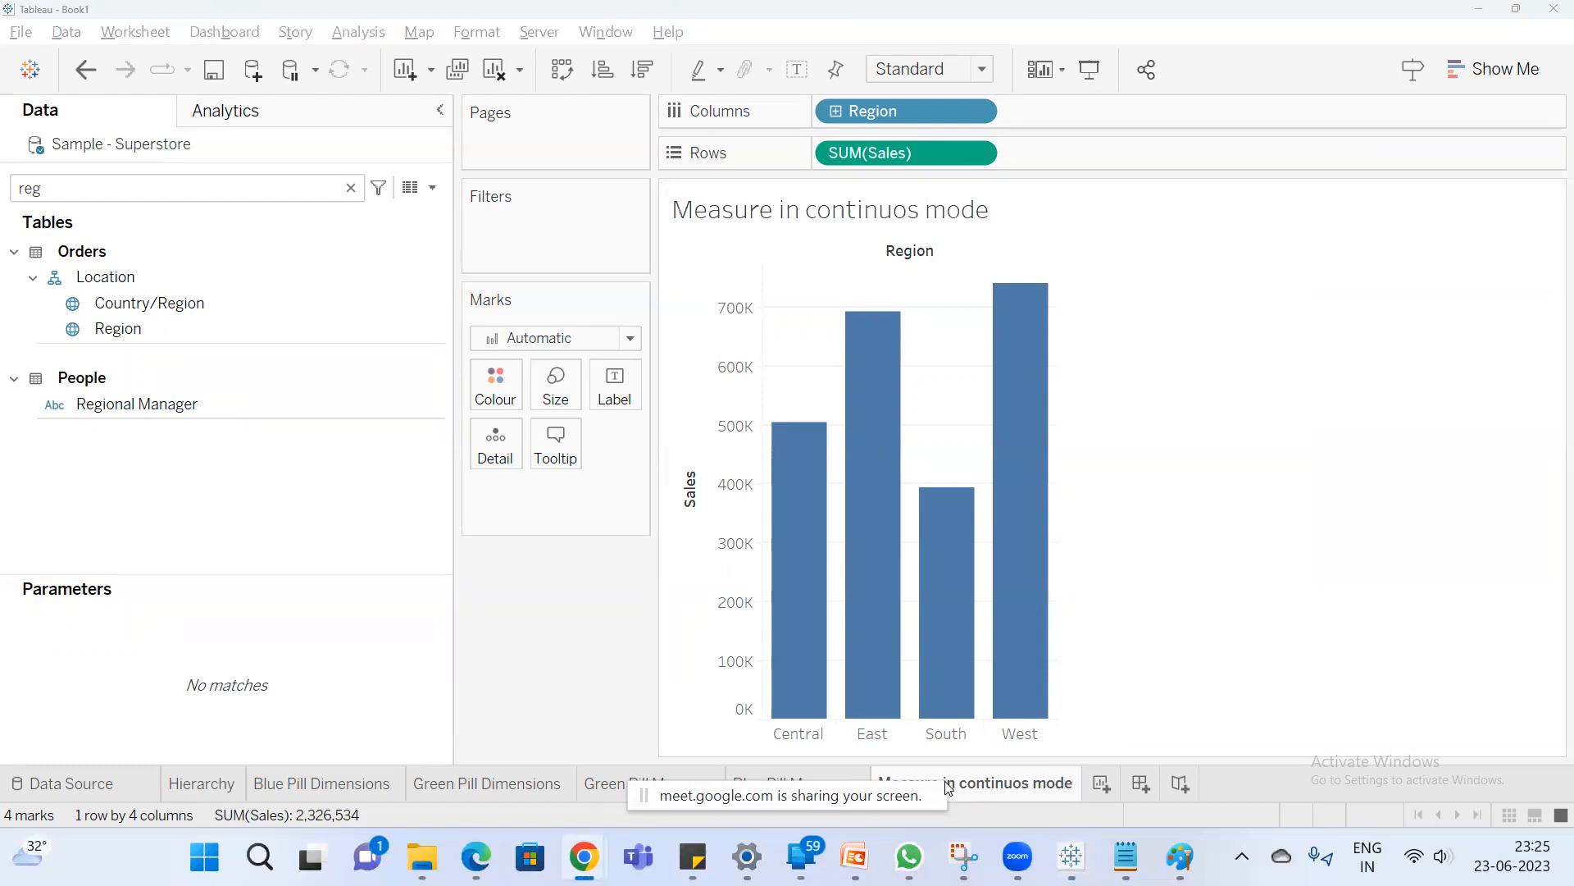
pyautogui.rightClick(994, 789)
pyautogui.click(1197, 578)
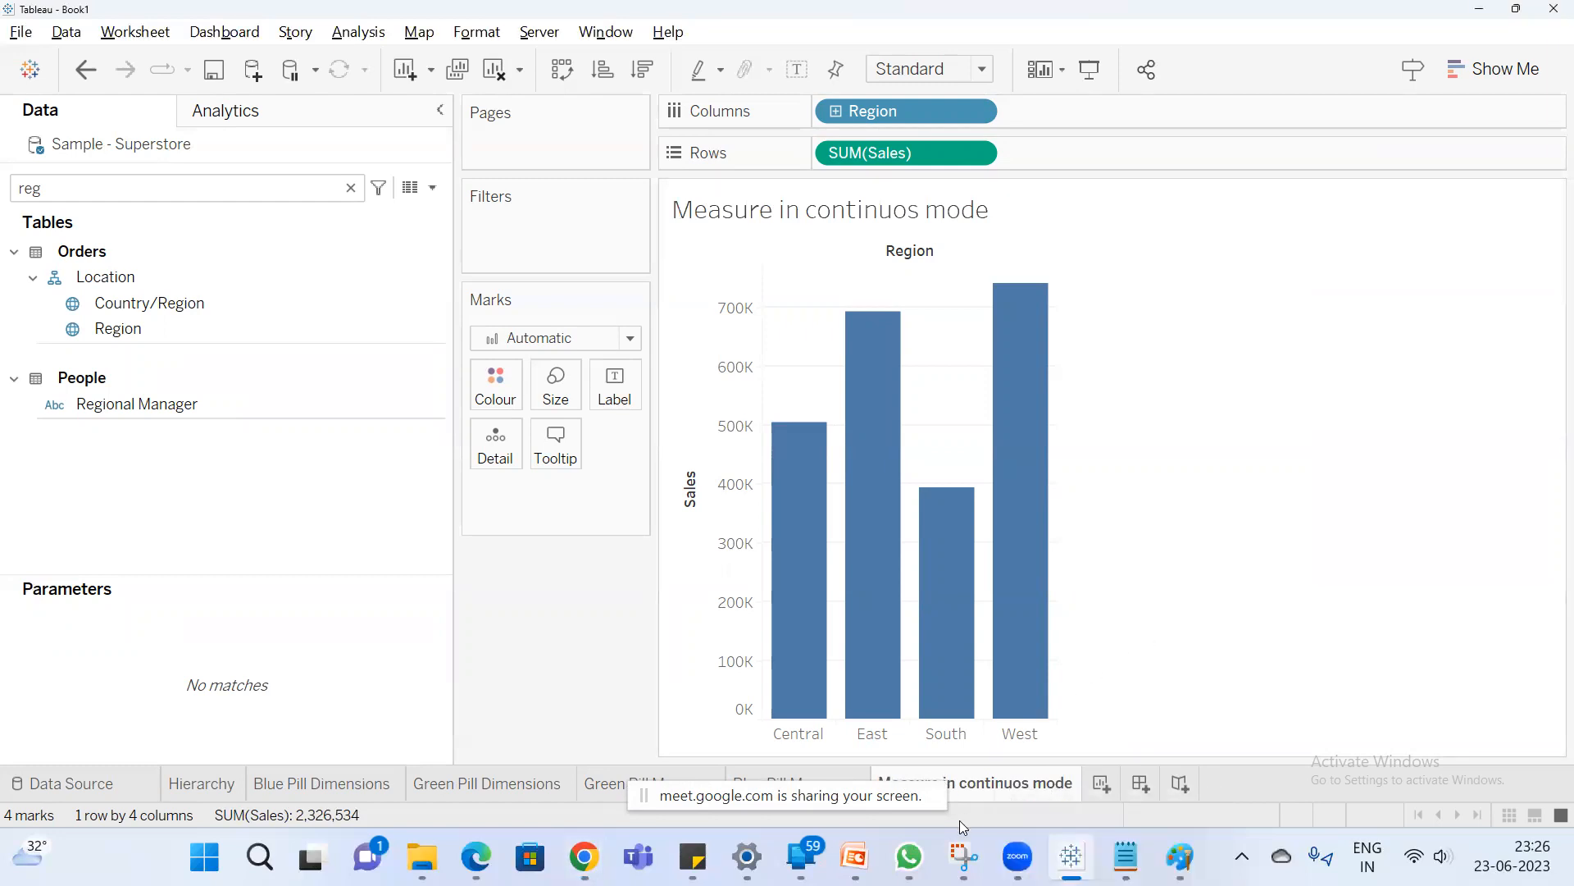
pyautogui.rightClick(995, 784)
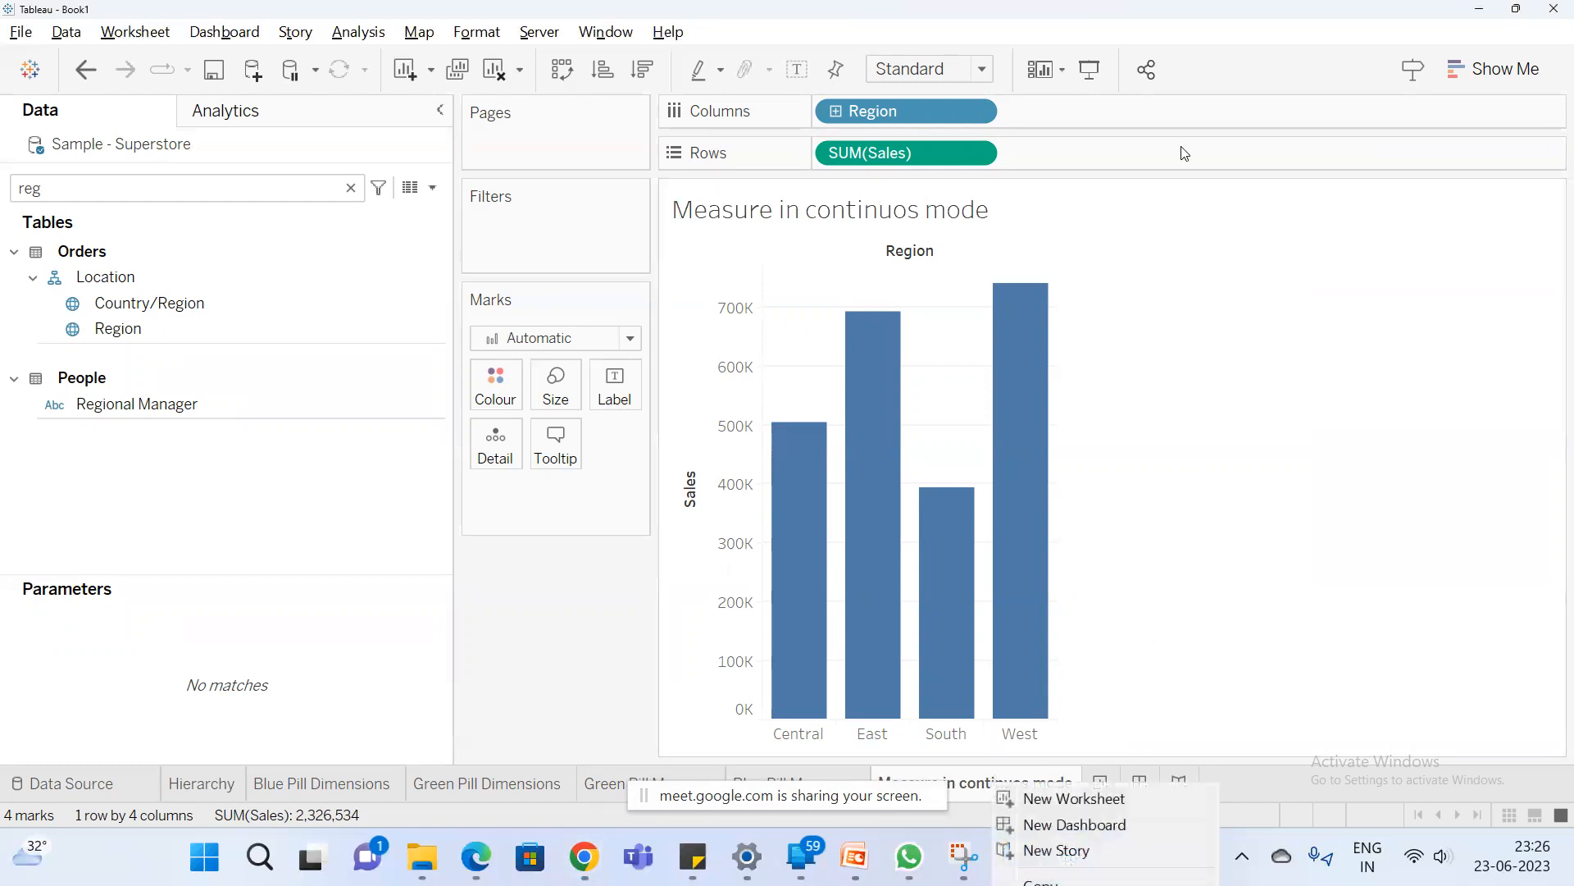
pyautogui.click(138, 32)
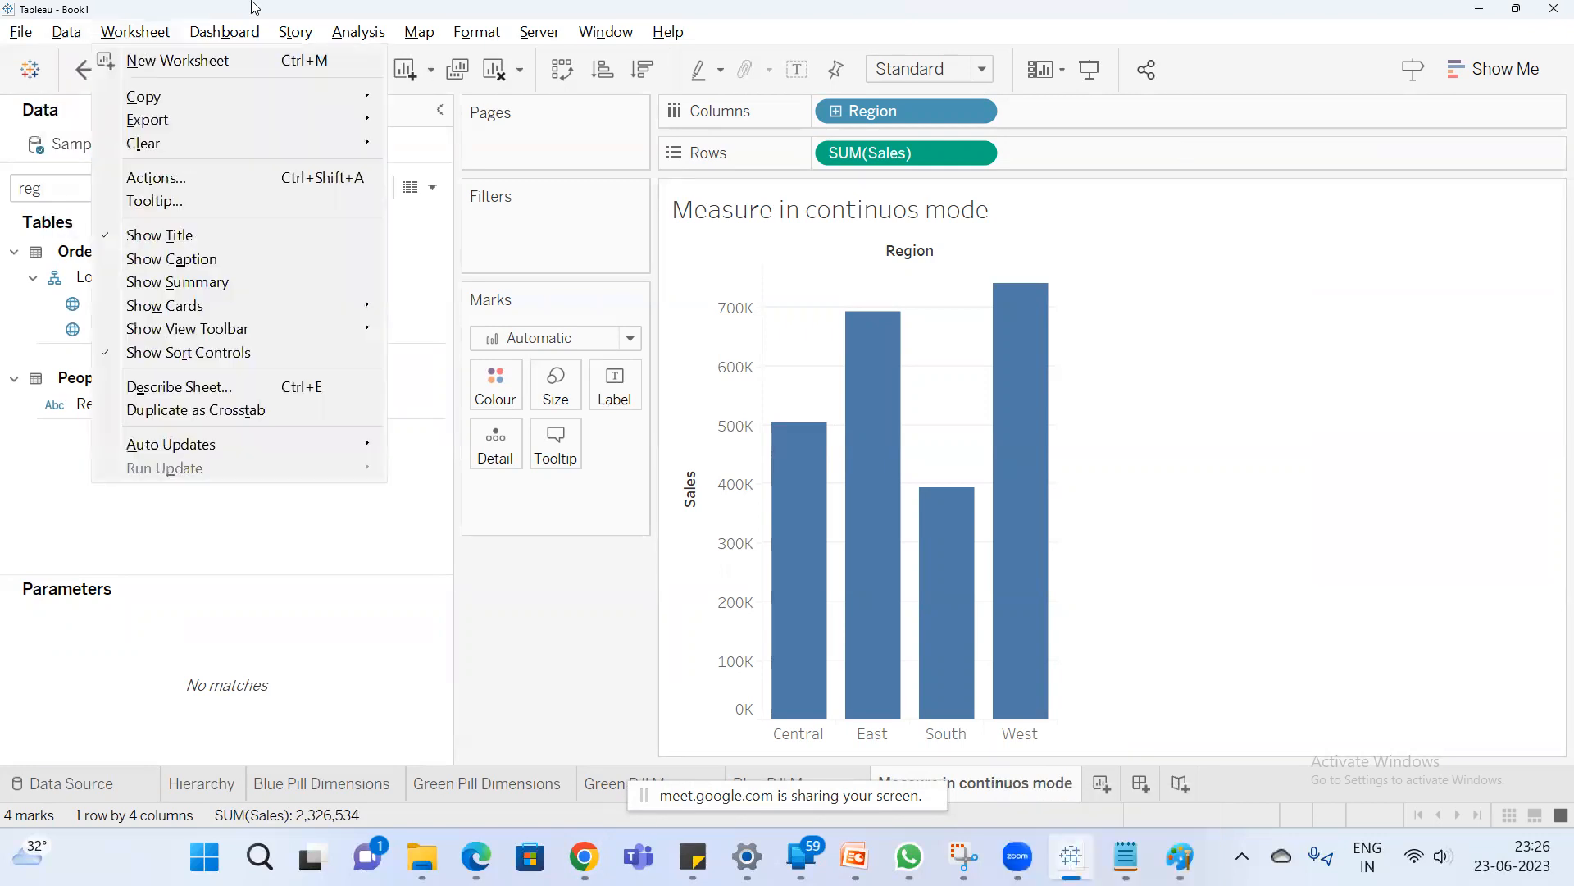
pyautogui.click(278, 5)
pyautogui.click(459, 70)
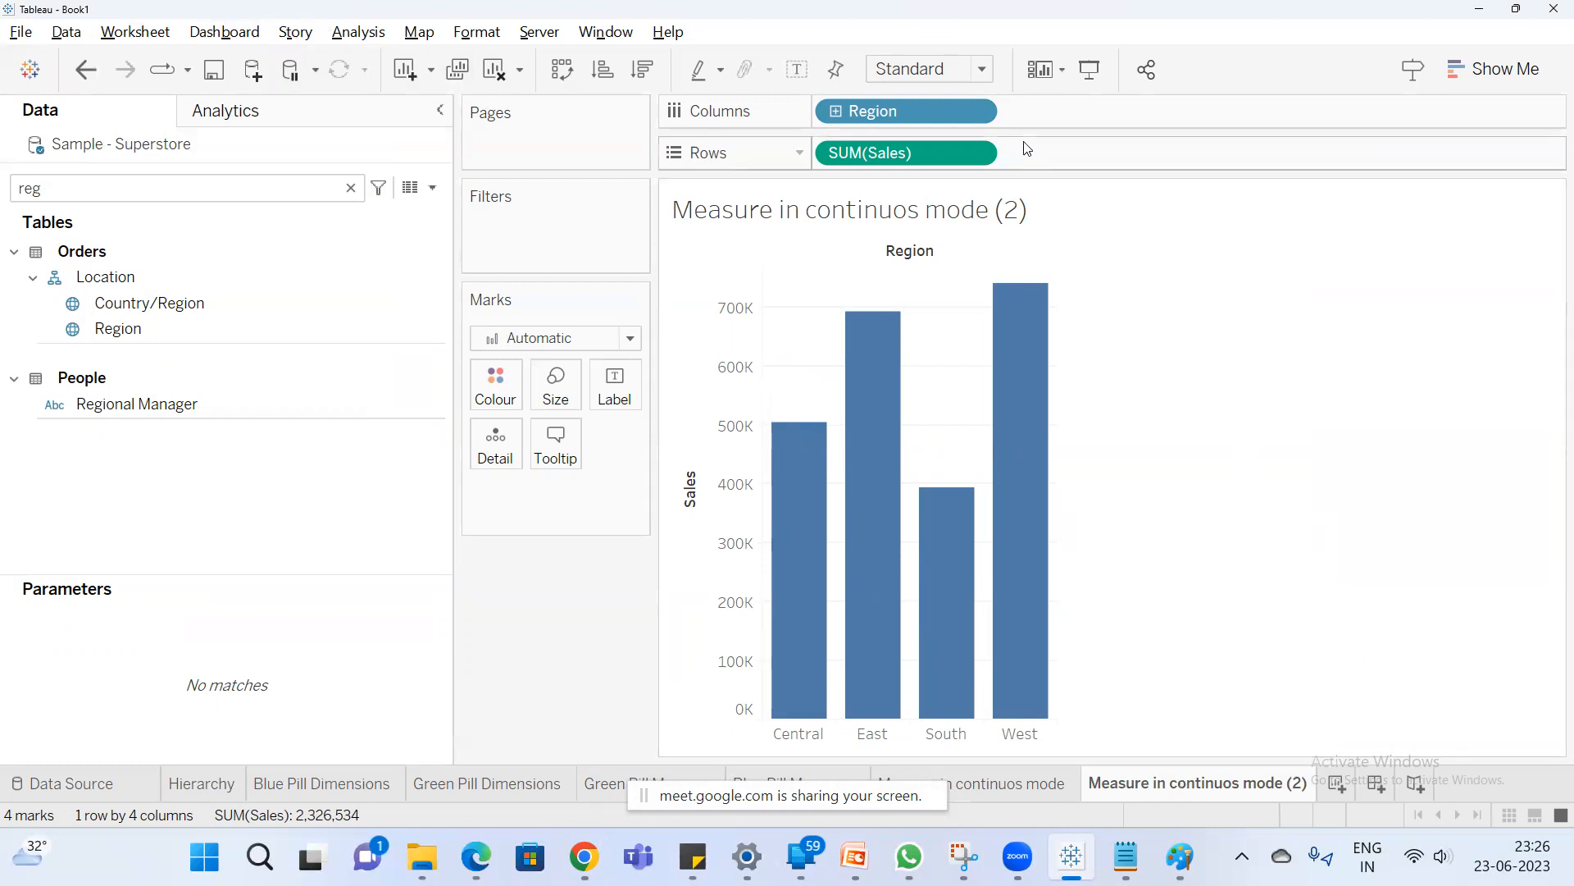
# On the duplicate worksheet, convert Sales to discrete and move Region to Rows before Sales.
pyautogui.rightClick(906, 148)
pyautogui.click(1006, 420)
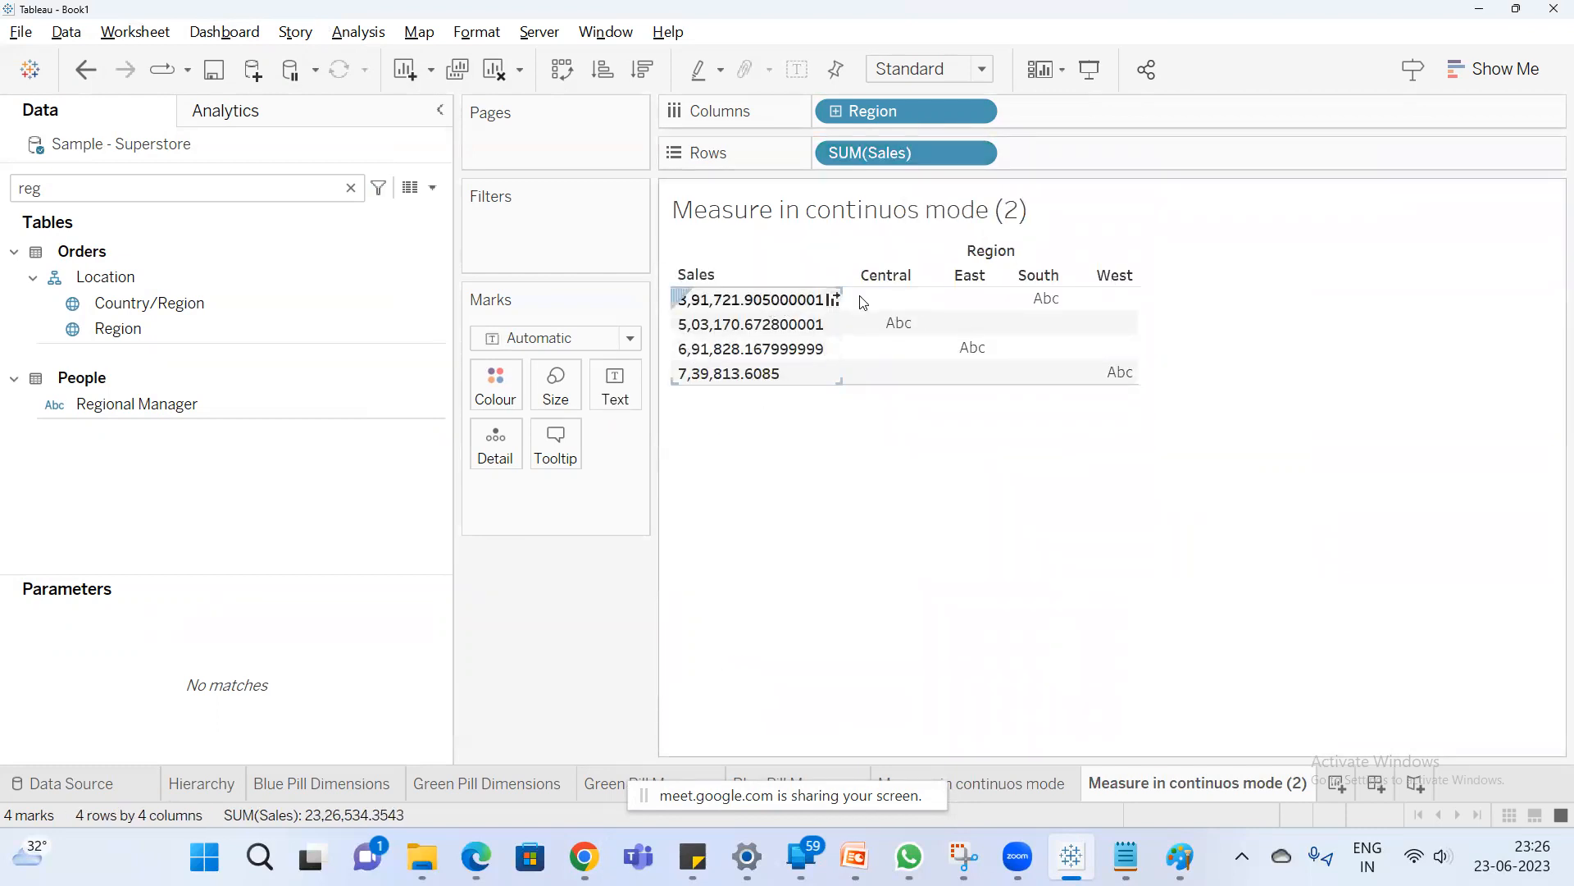
pyautogui.moveTo(907, 158); pyautogui.dragTo(817, 156)
# Compare the continuous Sales worksheet with its discrete duplicate, and examine the continuous sheet's Sales axis and field options.
pyautogui.click(1004, 784)
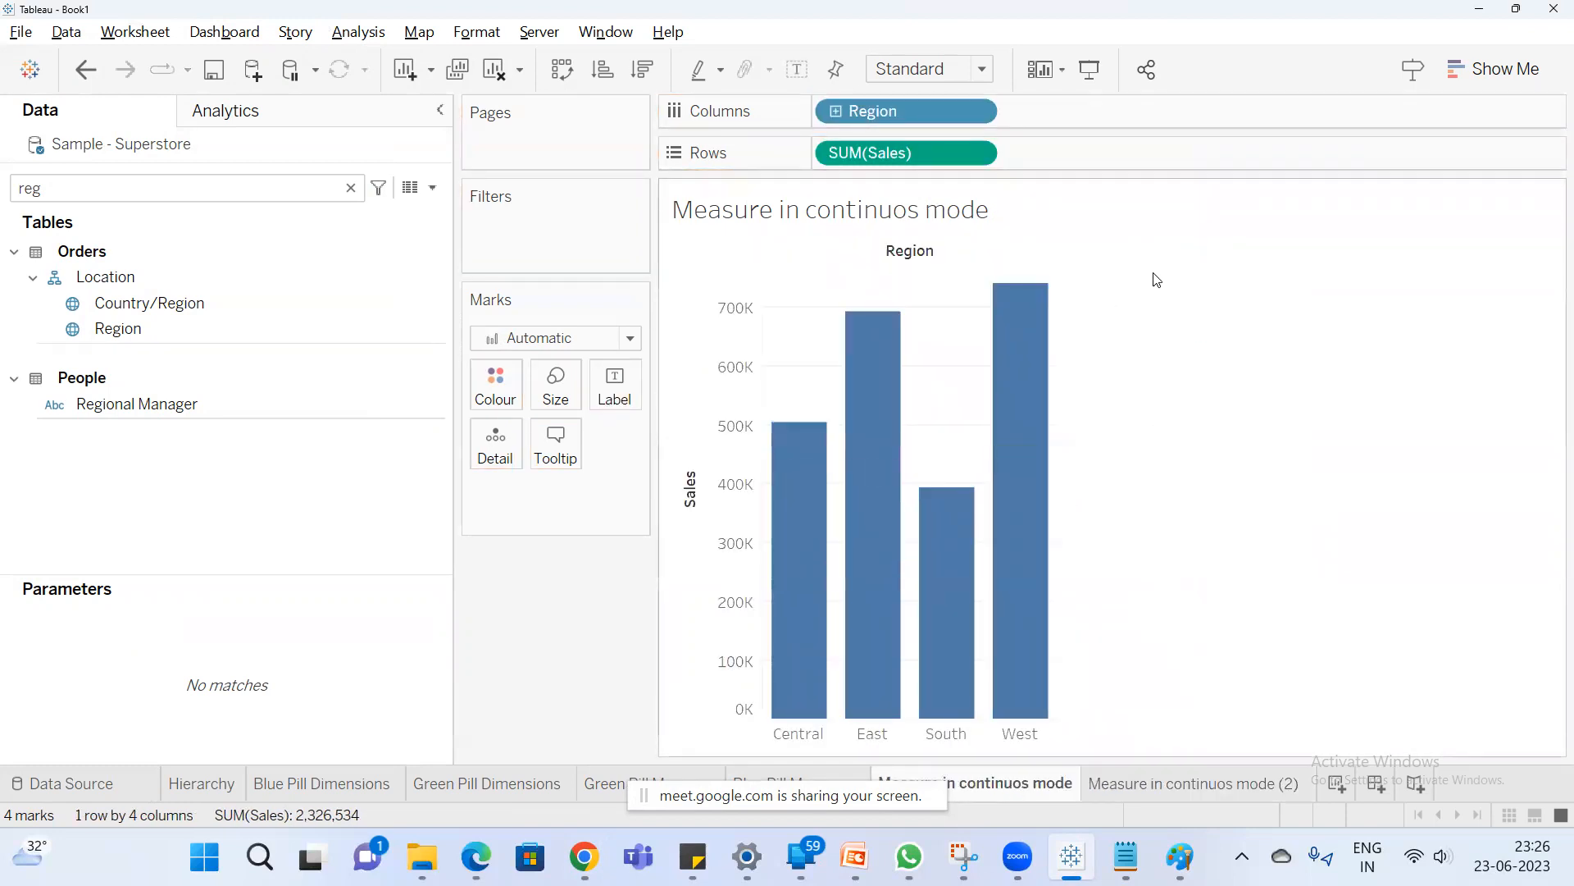
pyautogui.click(1219, 785)
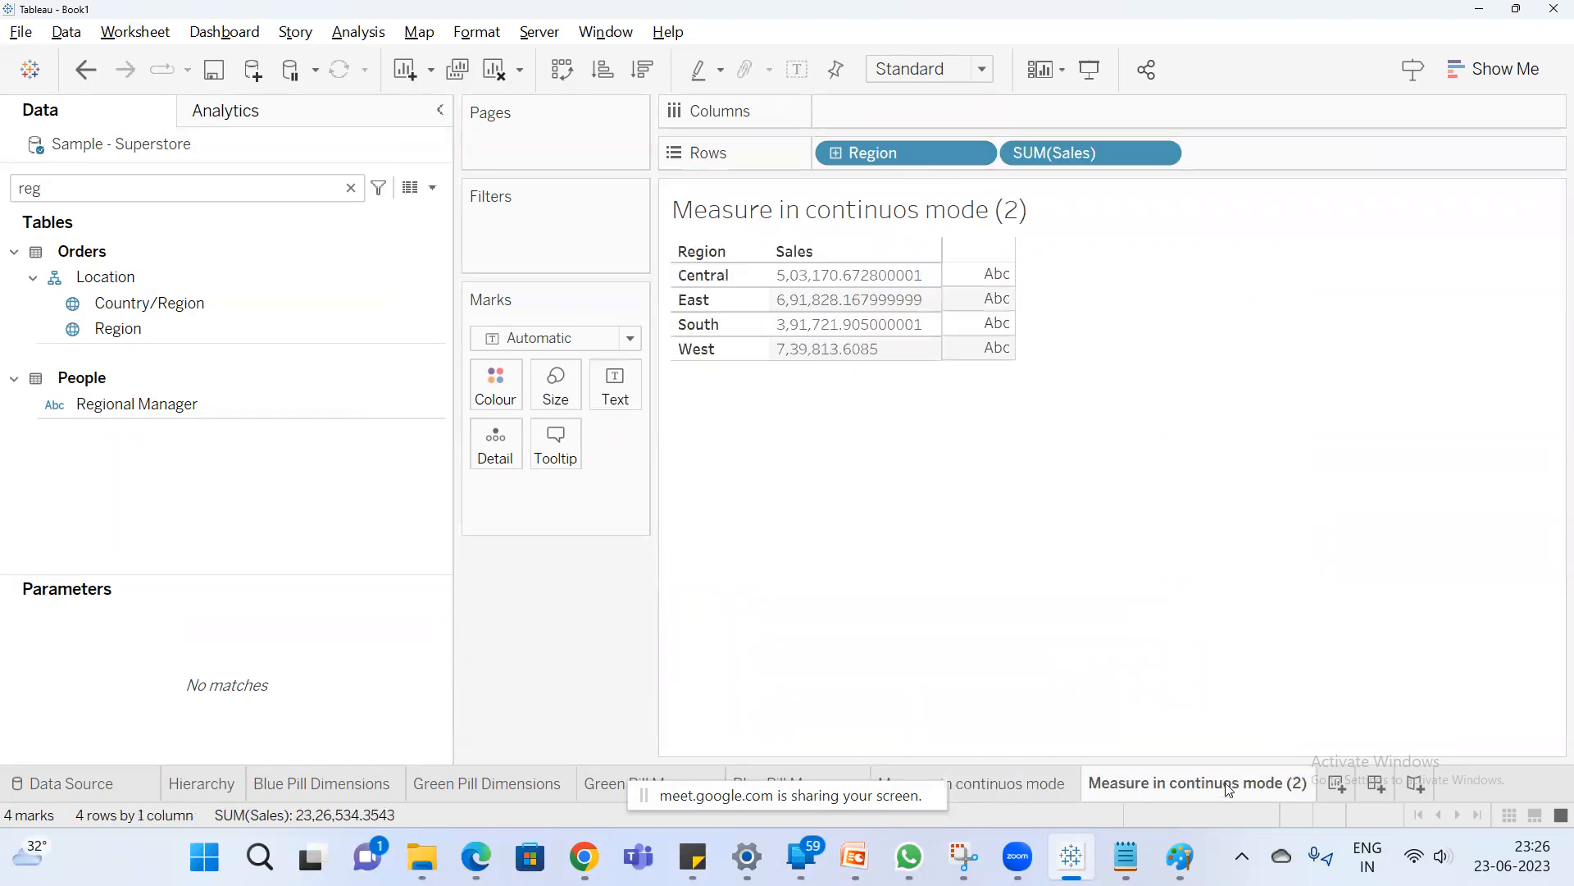
pyautogui.click(1074, 164)
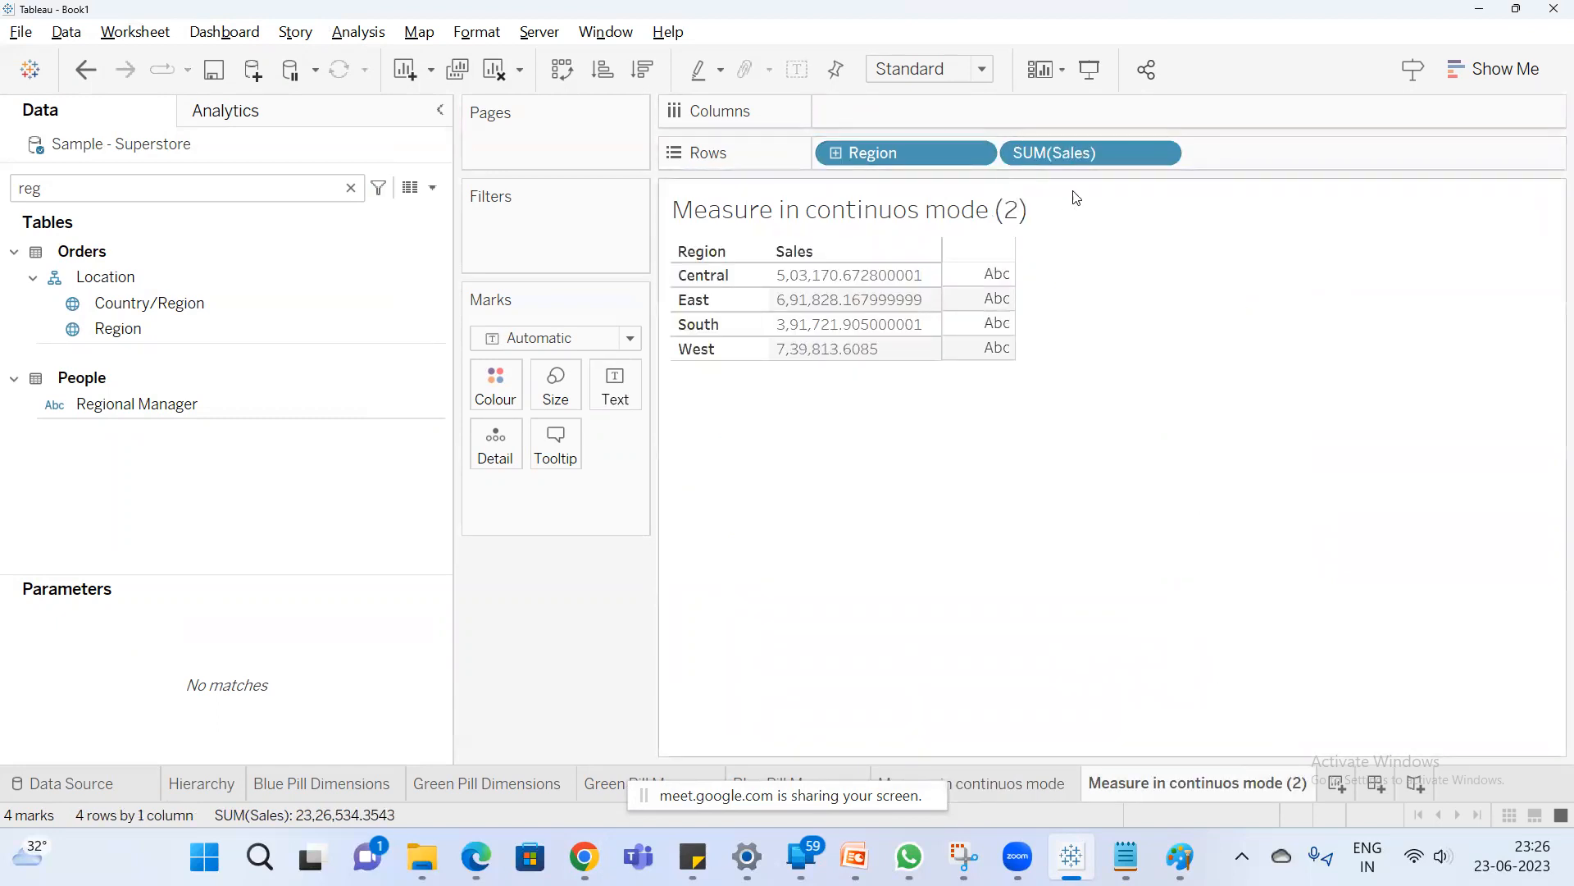
pyautogui.click(1188, 228)
pyautogui.click(1034, 783)
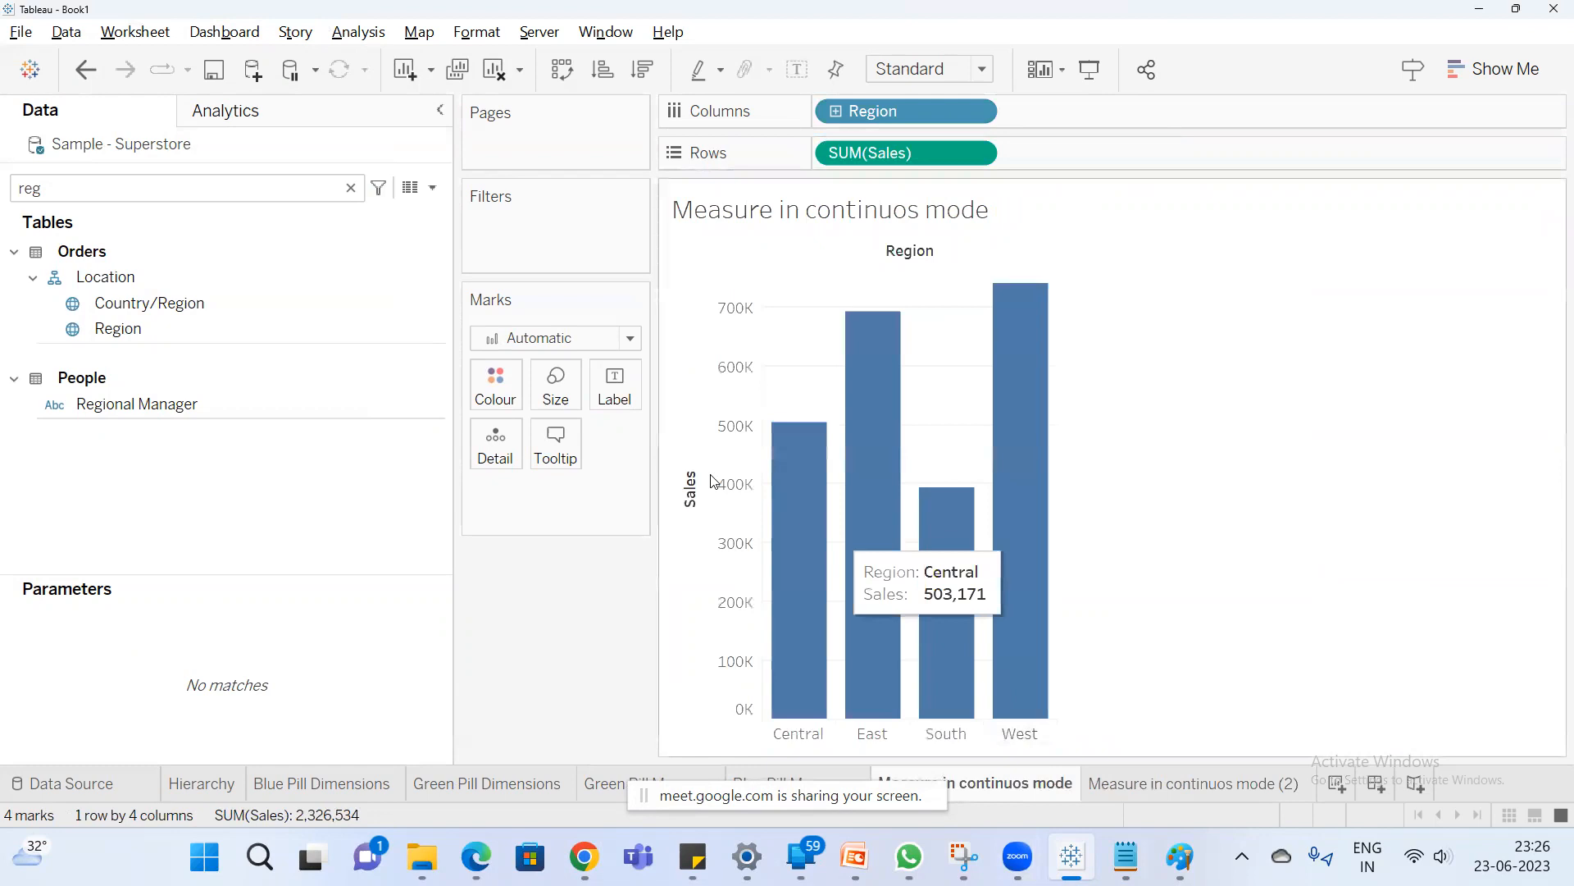
pyautogui.rightClick(743, 480)
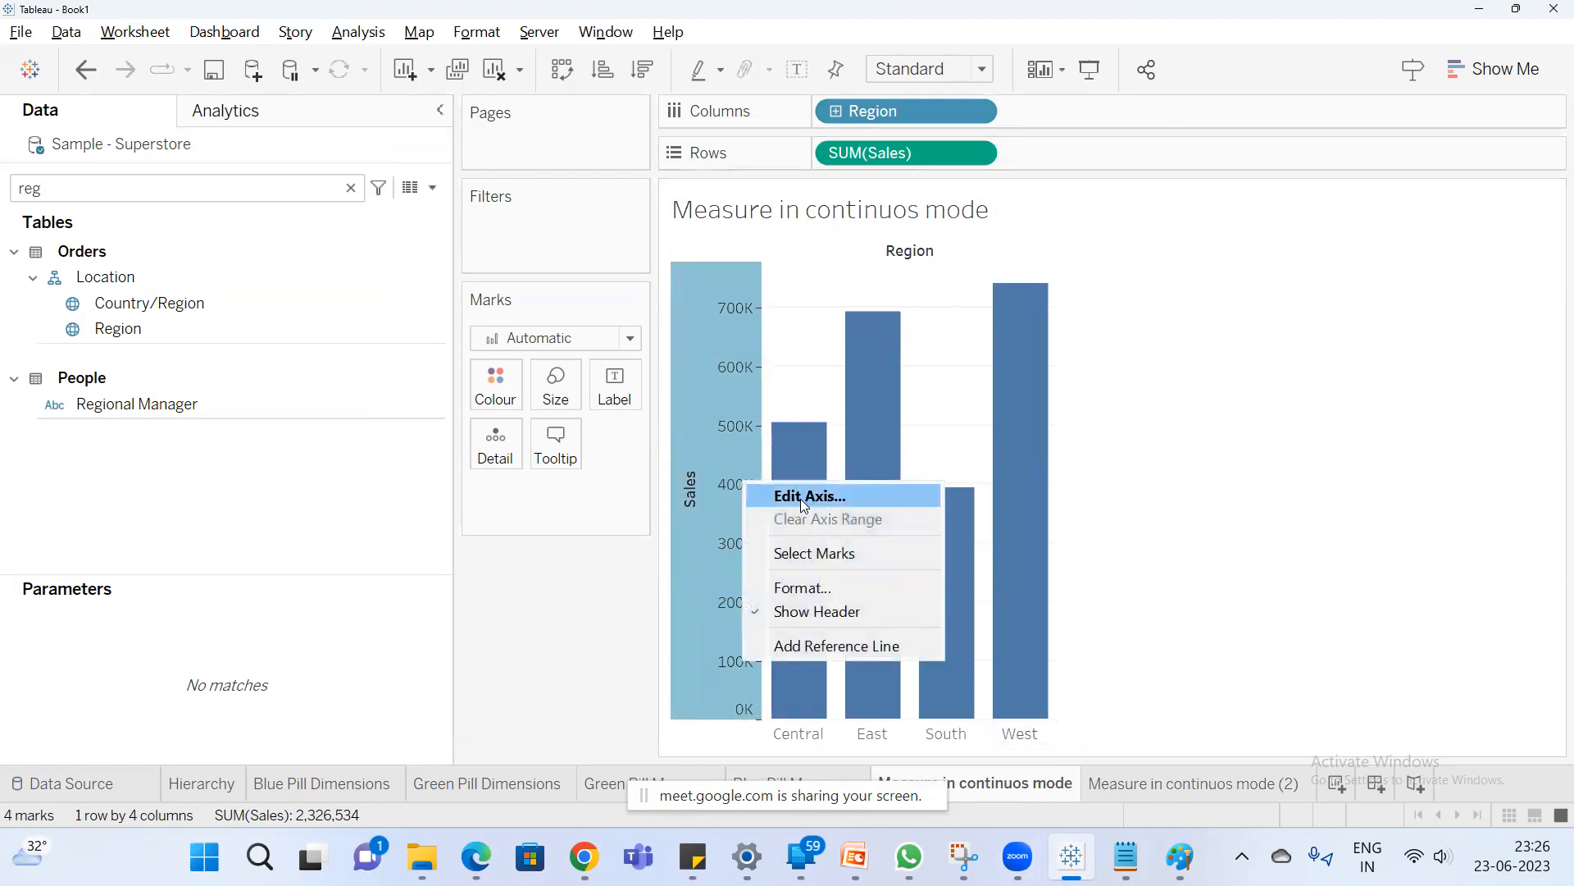
pyautogui.rightClick(943, 154)
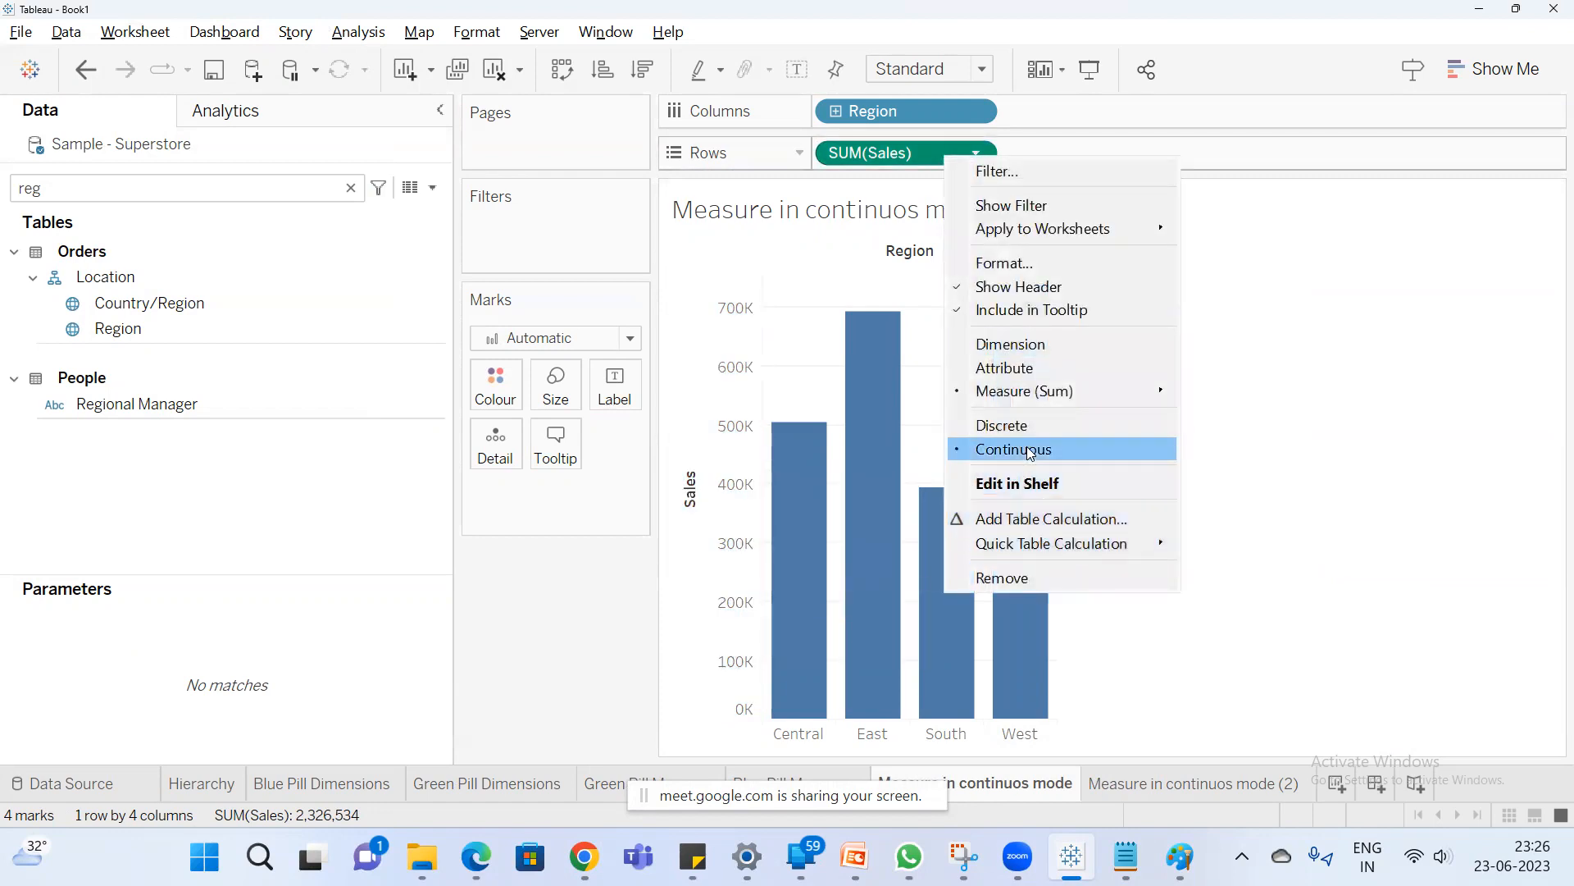
pyautogui.click(1339, 552)
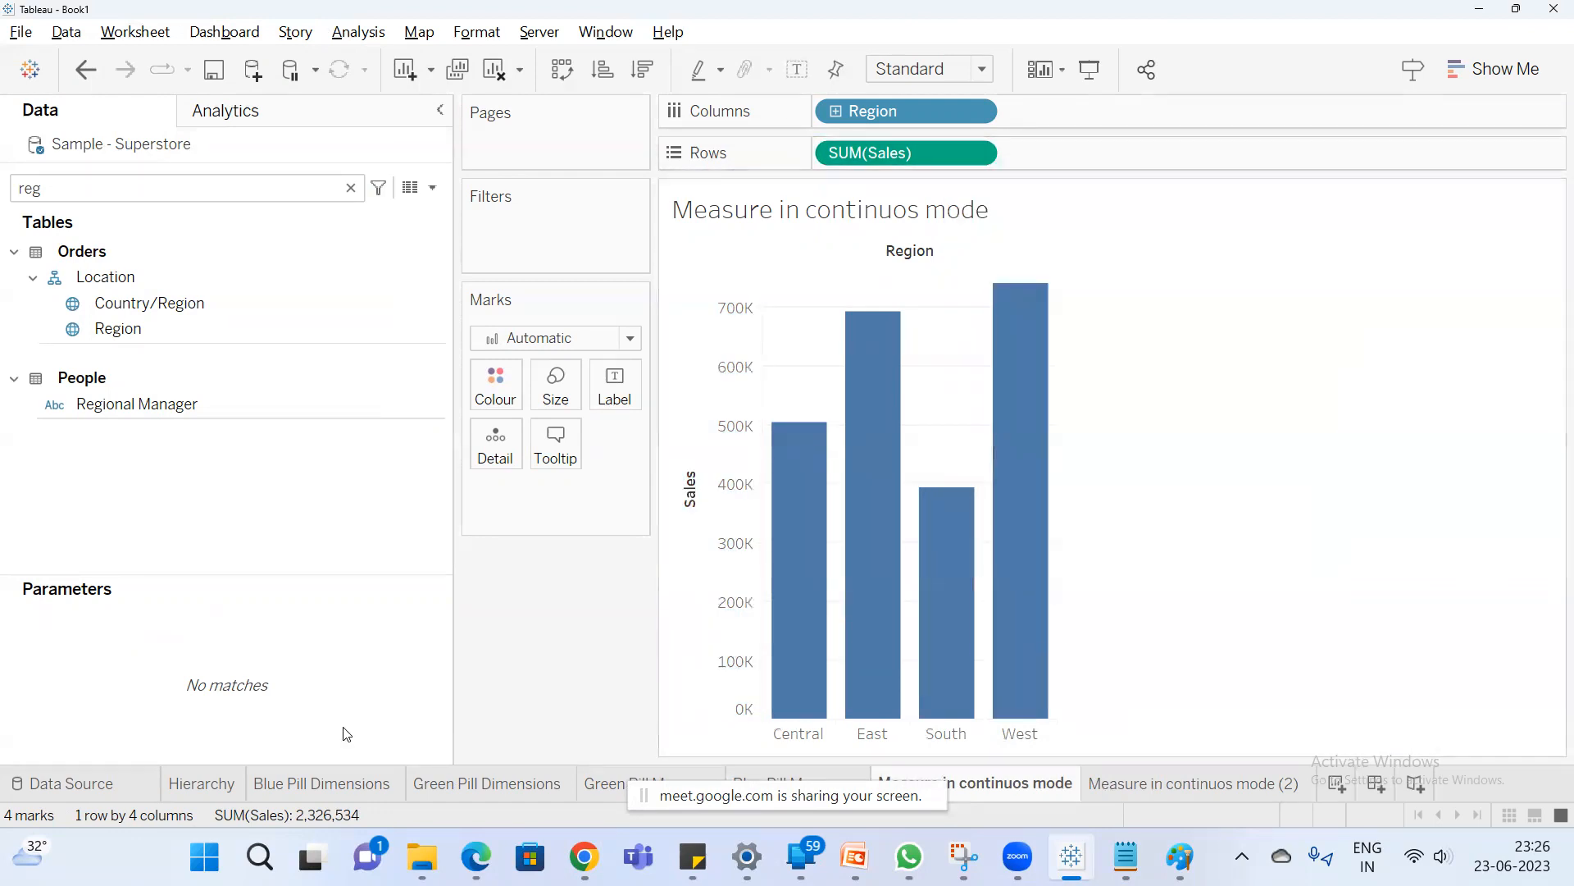
# Review the blue and green pill worksheets, and check the "Dimensions & Measures, Blue & Green" slide in PowerPoint.
pyautogui.click(320, 784)
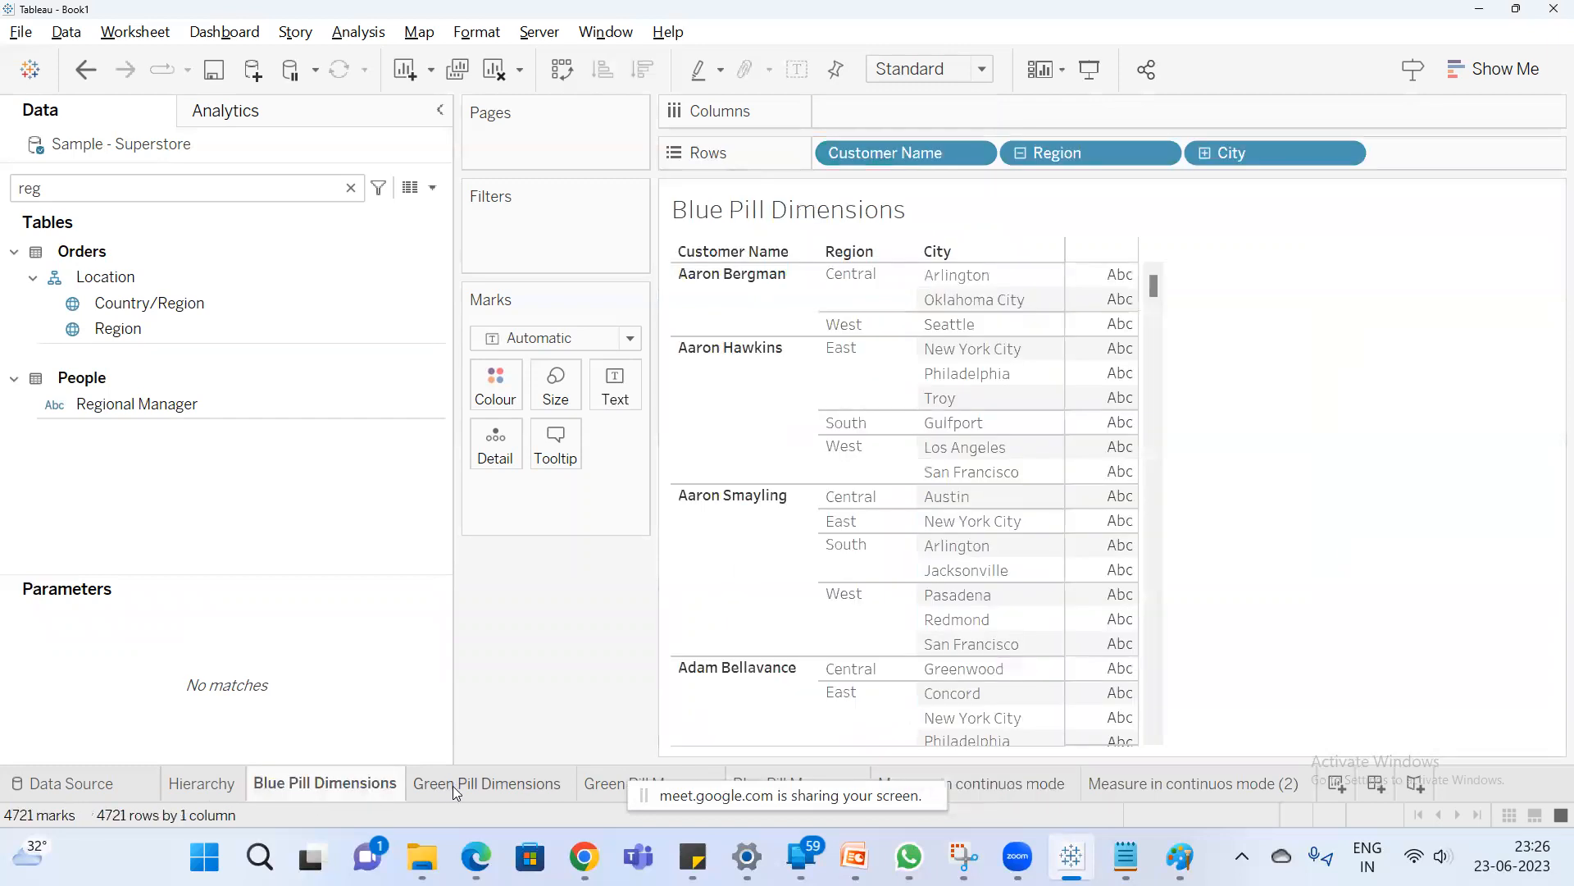
pyautogui.click(455, 786)
pyautogui.click(619, 785)
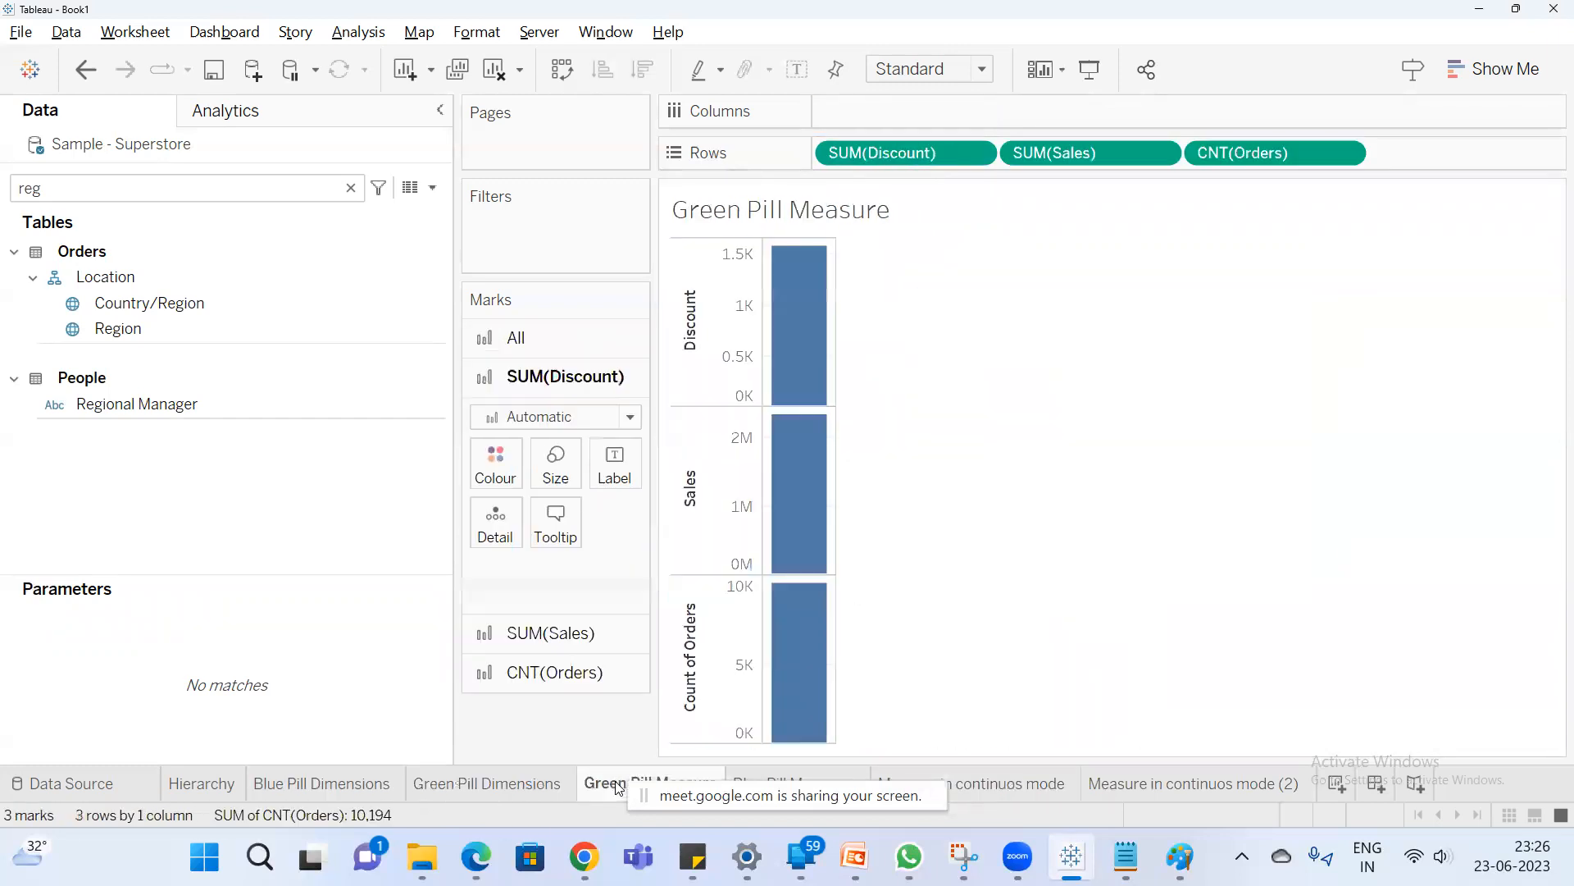
pyautogui.click(768, 782)
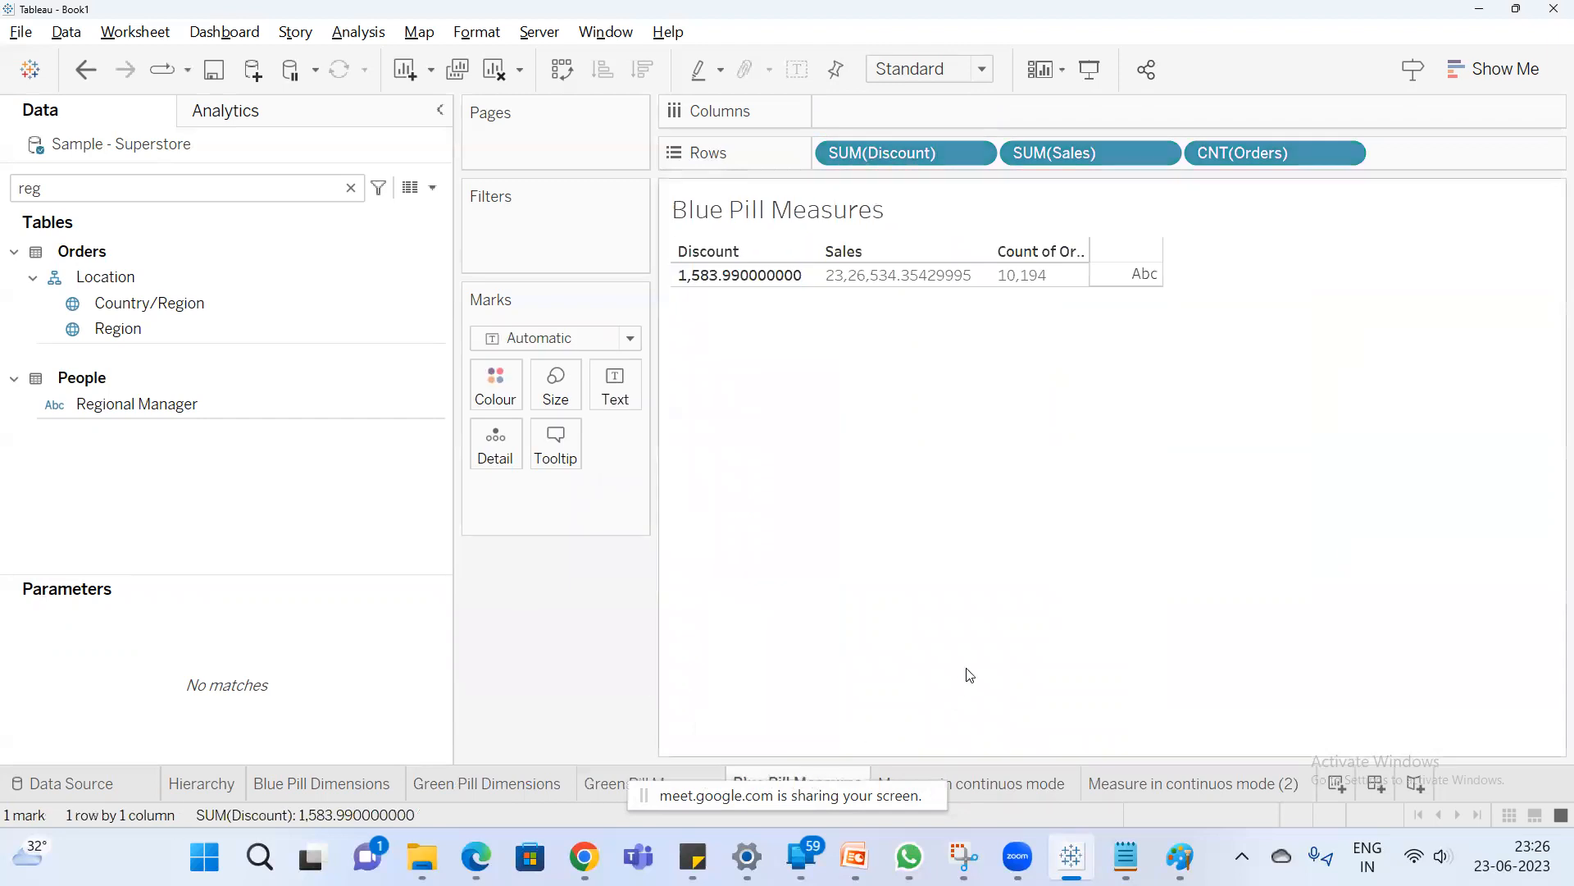
pyautogui.click(854, 856)
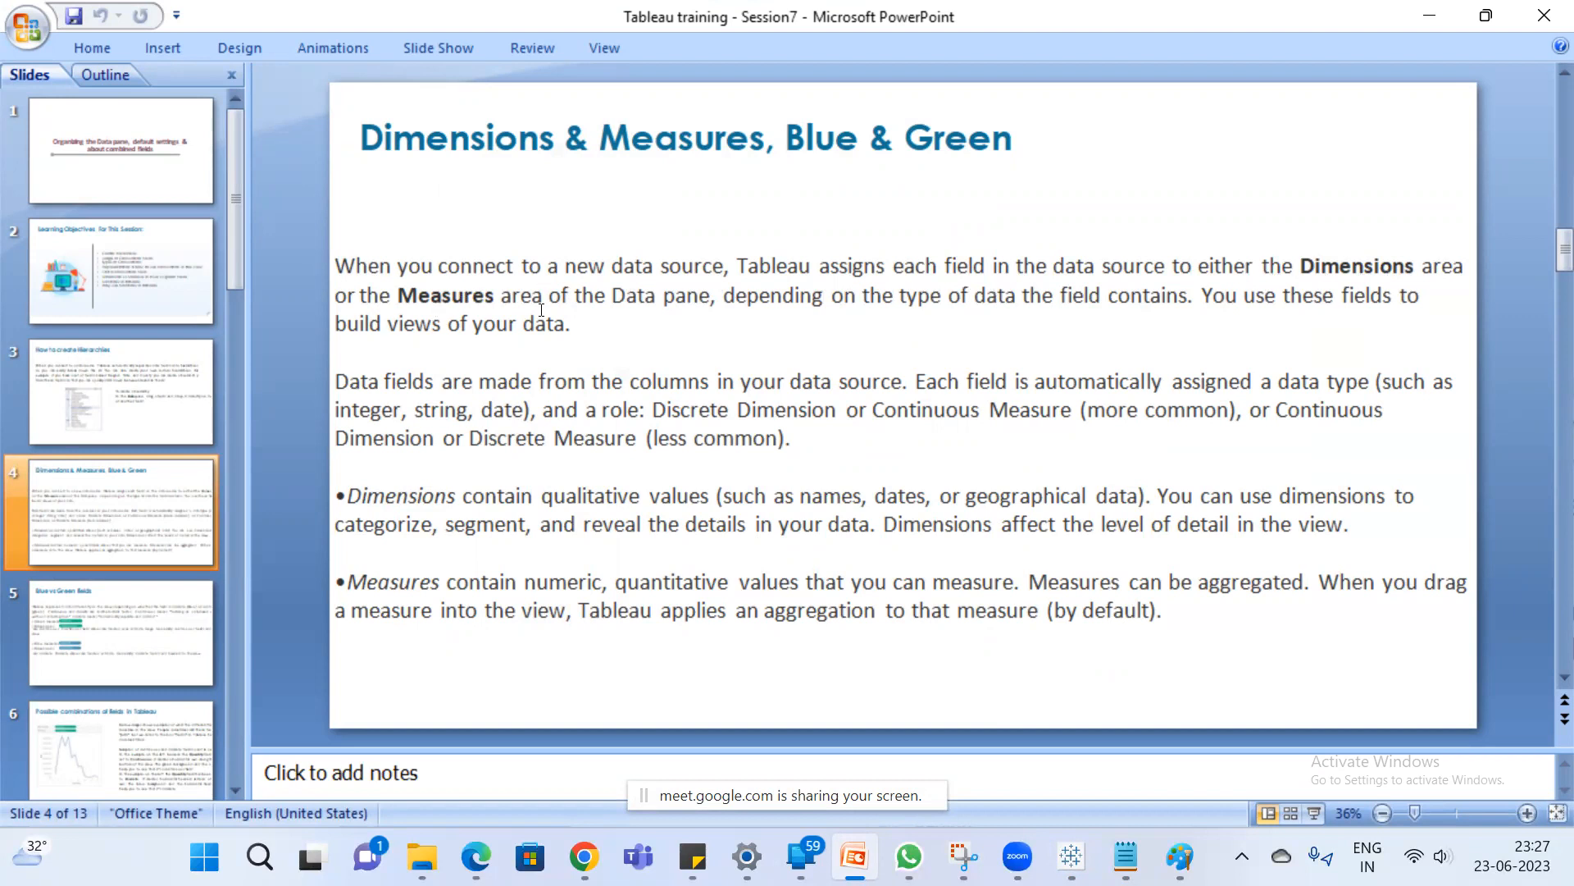
pyautogui.moveTo(1072, 856)
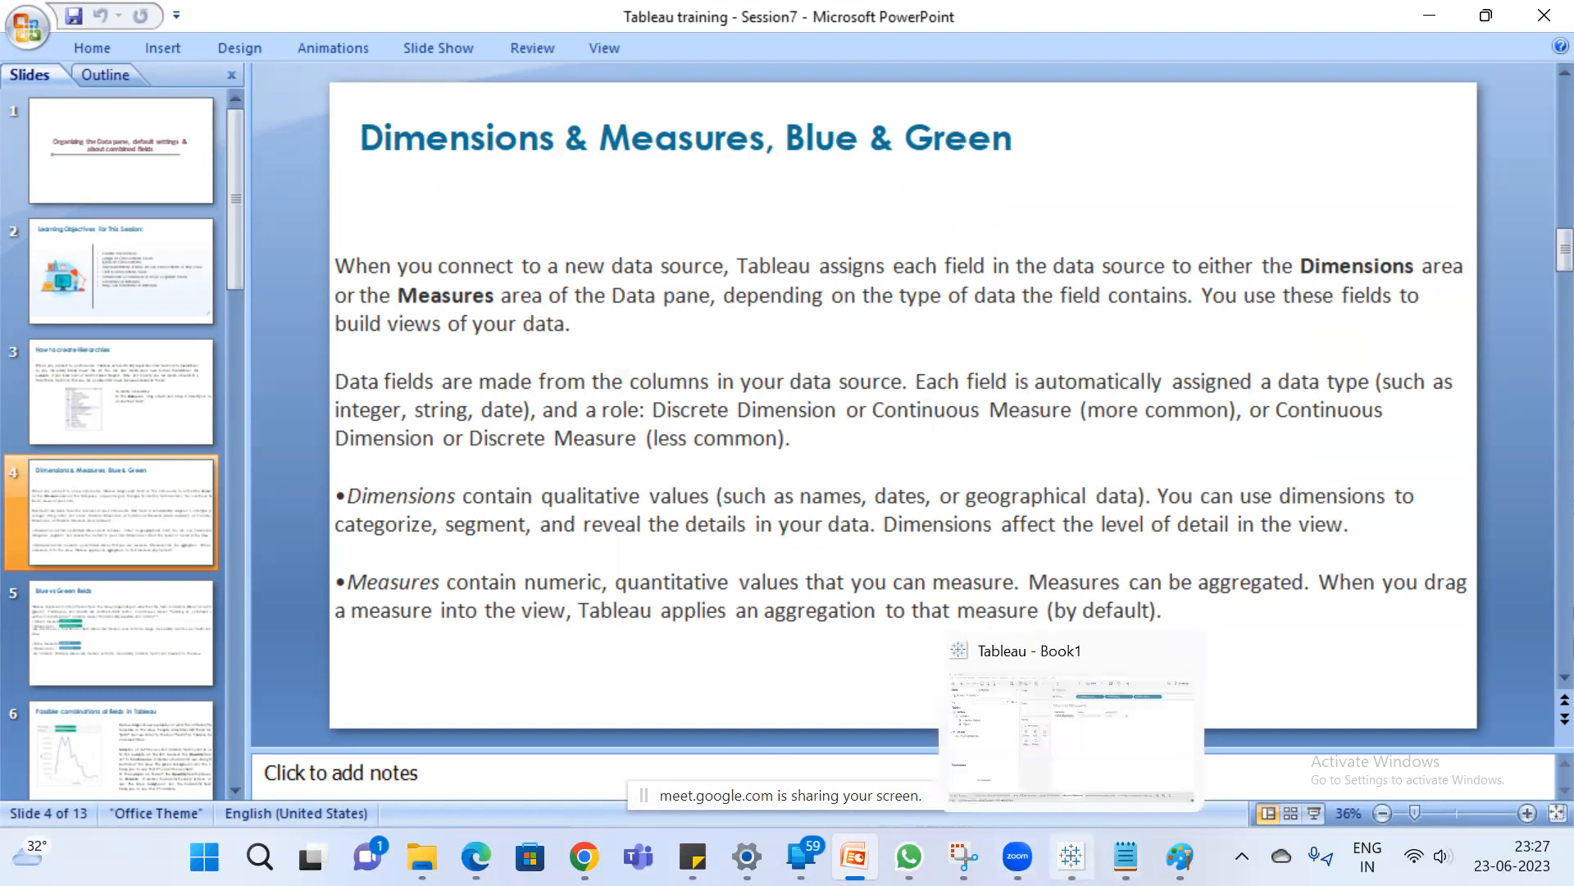
# Back in Tableau, clear the field search and select the Orders dimensions from Customer Name to Top Customers by Profit, including the individual Location fields.
pyautogui.click(1066, 730)
pyautogui.click(352, 188)
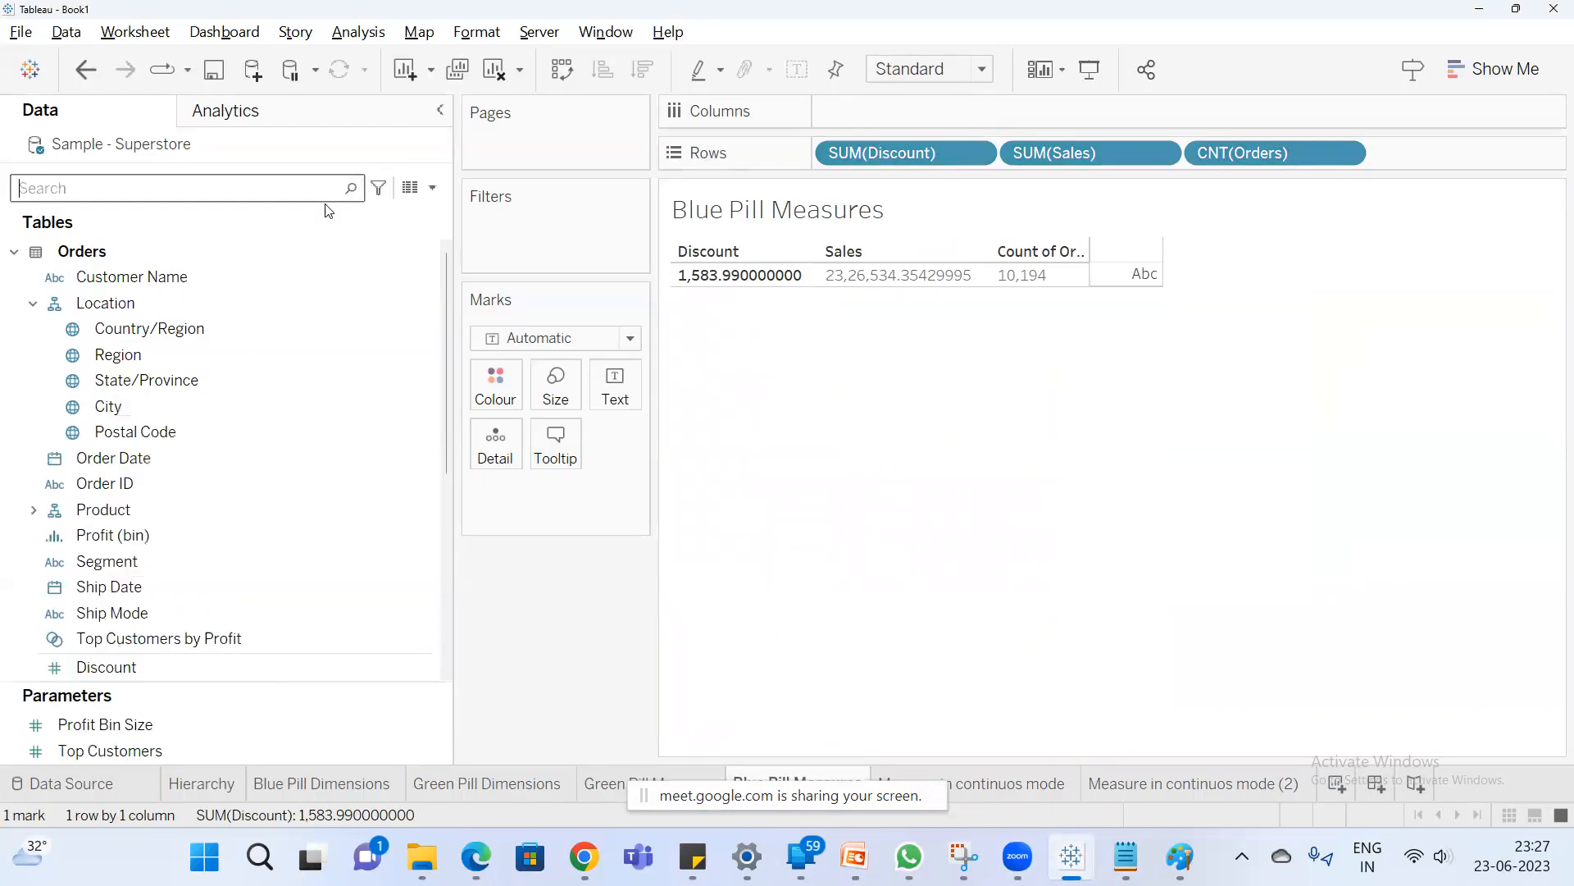
pyautogui.click(95, 328)
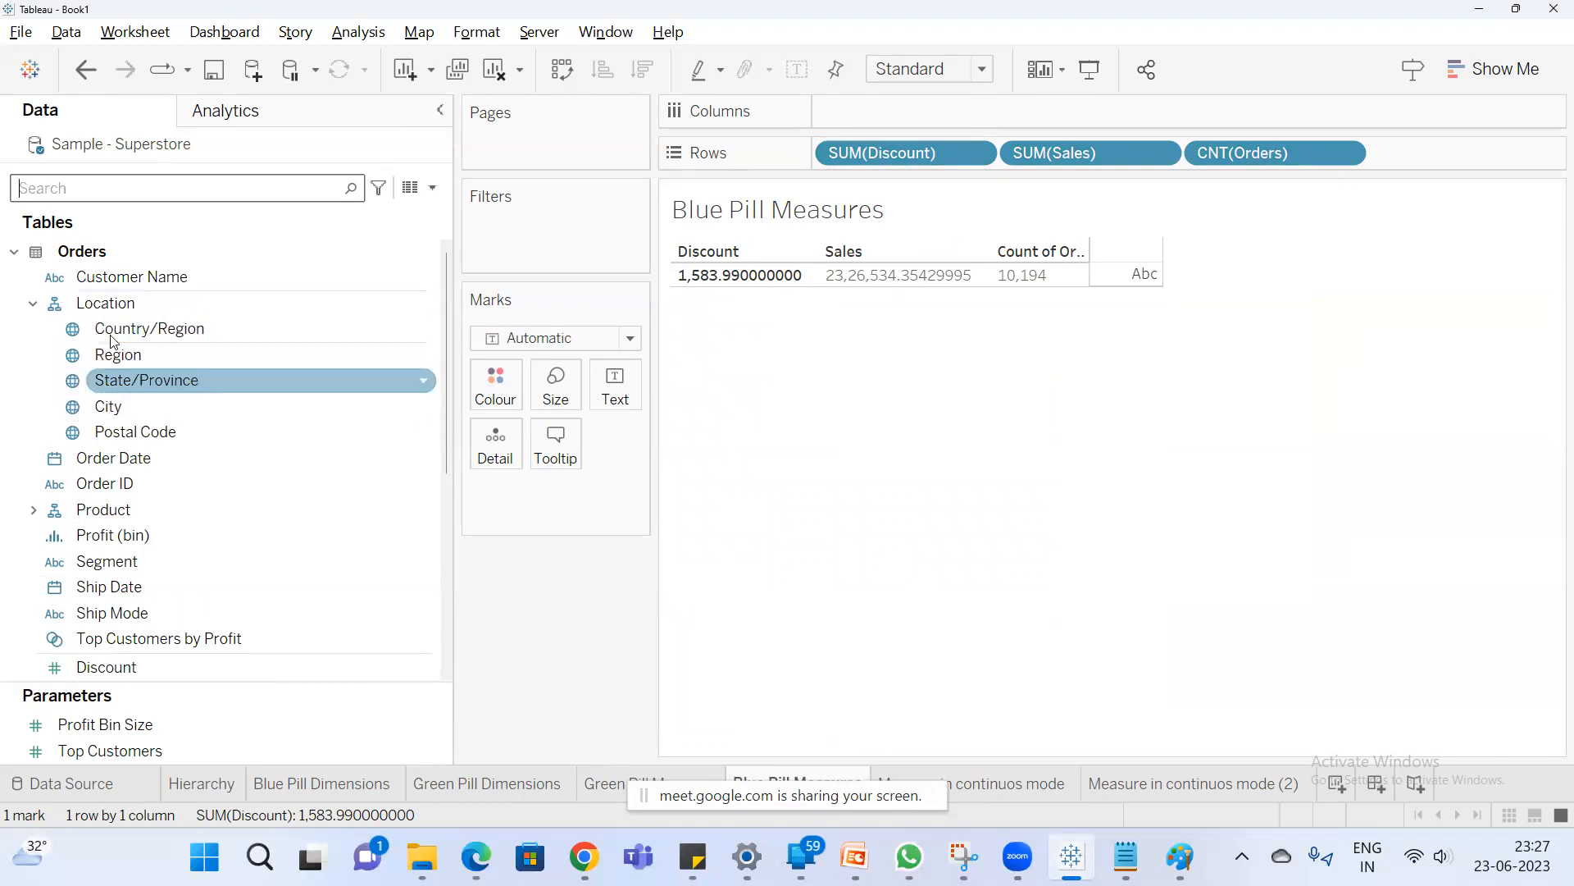
pyautogui.click(155, 279)
pyautogui.keyDown('ctrl'); pyautogui.click(156, 328); pyautogui.keyUp('ctrl')
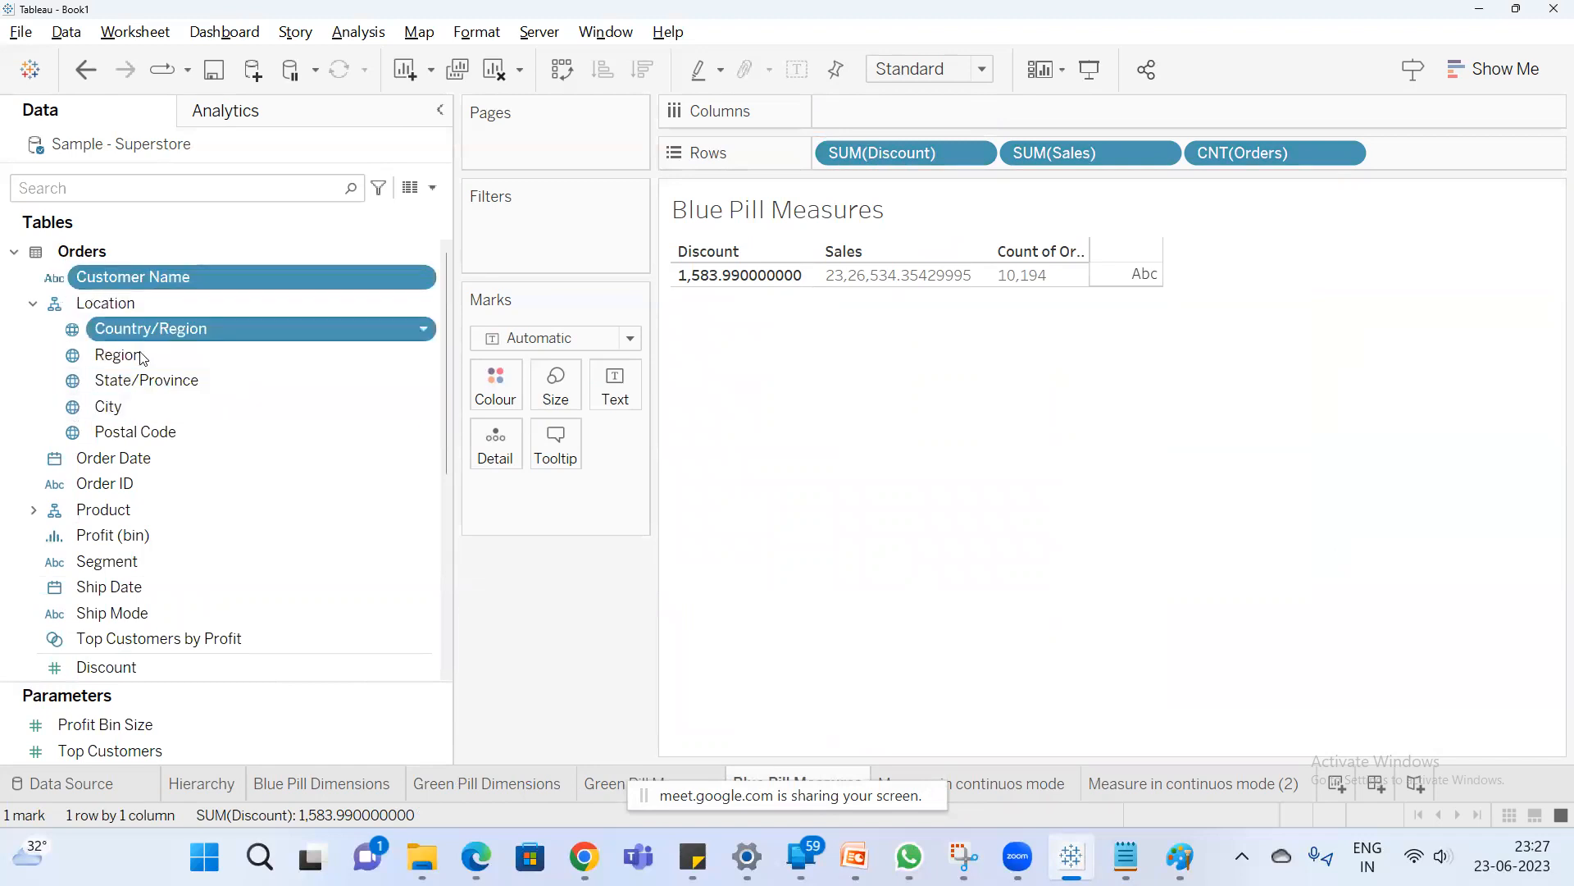
pyautogui.keyDown('ctrl'); pyautogui.click(123, 354); pyautogui.keyUp('ctrl')
pyautogui.keyDown('ctrl'); pyautogui.click(132, 377); pyautogui.keyUp('ctrl')
pyautogui.keyDown('ctrl'); pyautogui.click(127, 403); pyautogui.keyUp('ctrl')
pyautogui.keyDown('ctrl'); pyautogui.click(126, 432); pyautogui.keyUp('ctrl')
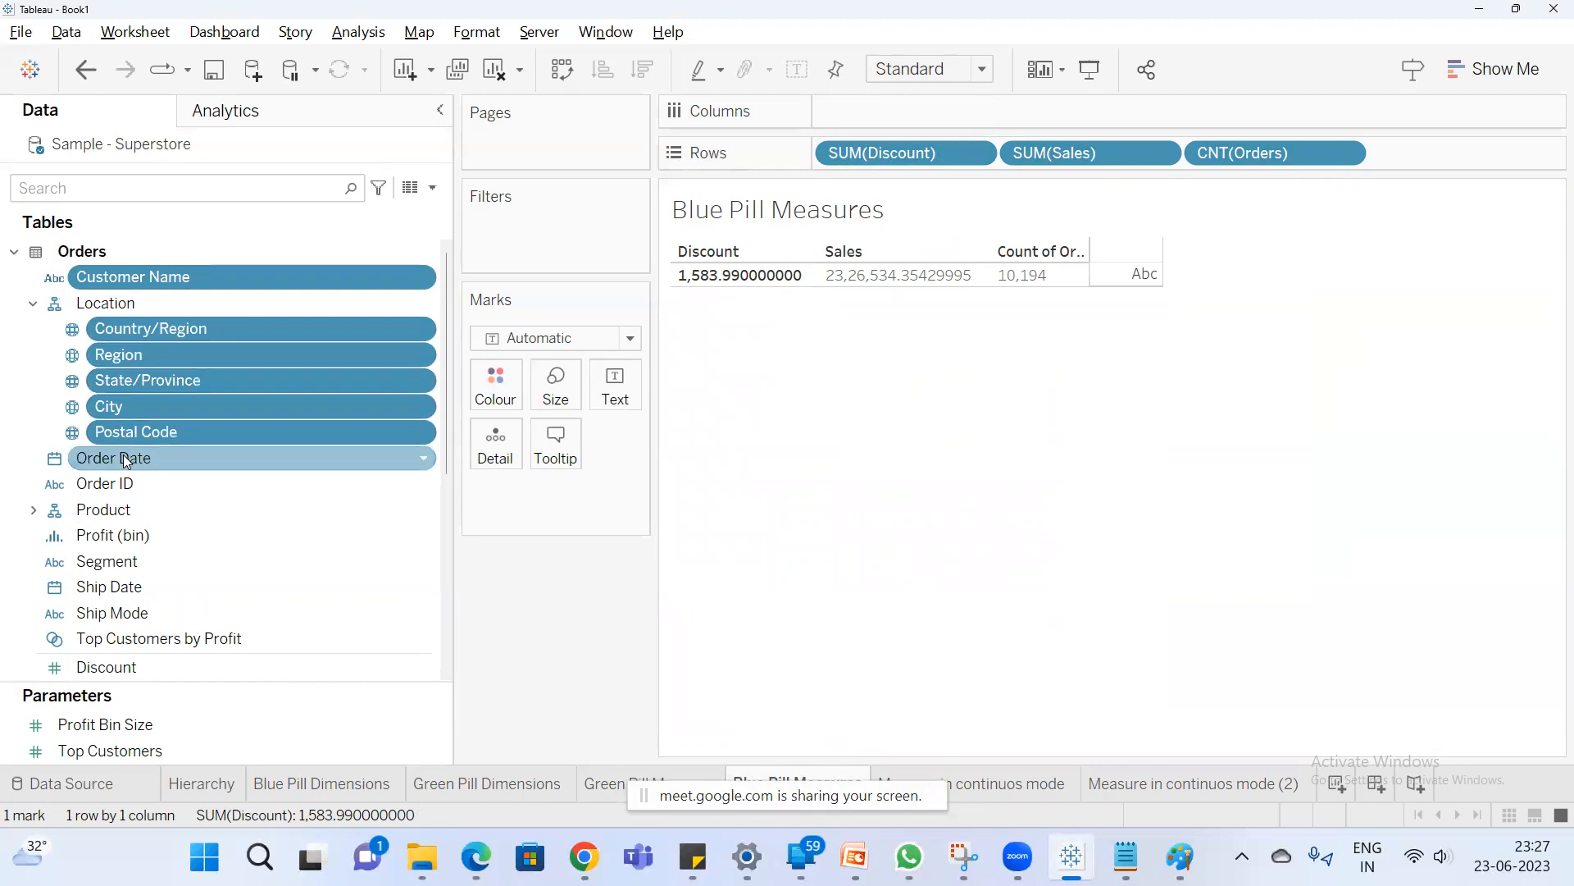
pyautogui.keyDown('ctrl'); pyautogui.click(115, 459); pyautogui.keyUp('ctrl')
pyautogui.keyDown('ctrl'); pyautogui.click(117, 486); pyautogui.keyUp('ctrl')
pyautogui.keyDown('ctrl'); pyautogui.click(106, 507); pyautogui.keyUp('ctrl')
pyautogui.keyDown('ctrl'); pyautogui.click(112, 534); pyautogui.keyUp('ctrl')
pyautogui.keyDown('ctrl'); pyautogui.click(118, 562); pyautogui.keyUp('ctrl')
pyautogui.keyDown('ctrl'); pyautogui.click(125, 585); pyautogui.keyUp('ctrl')
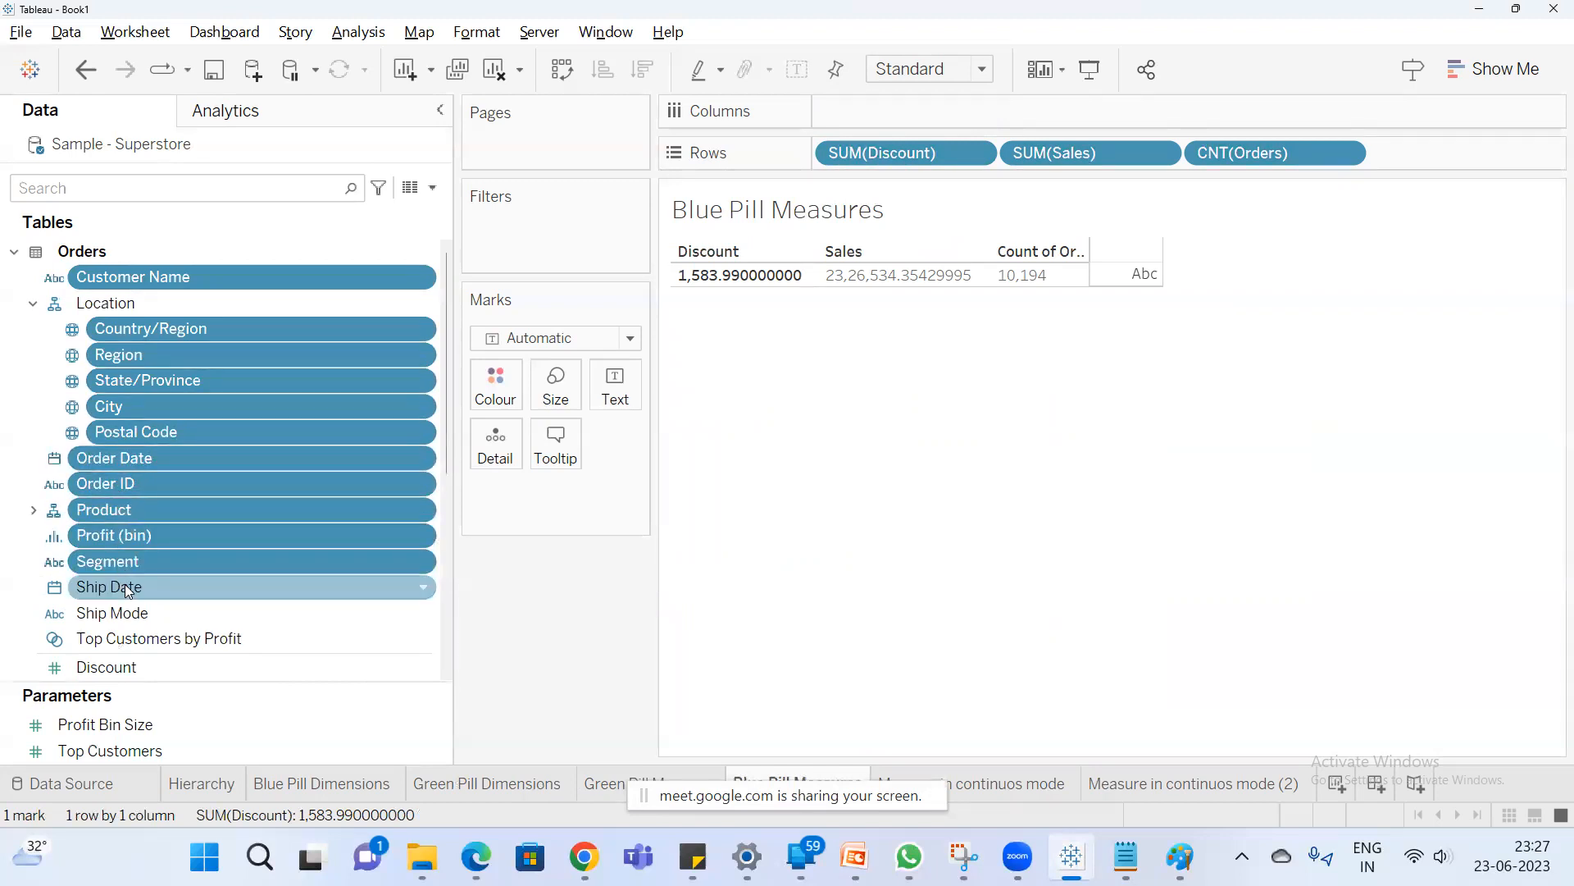
pyautogui.keyDown('ctrl'); pyautogui.click(123, 615); pyautogui.keyUp('ctrl')
pyautogui.keyDown('ctrl'); pyautogui.click(123, 637); pyautogui.keyUp('ctrl')
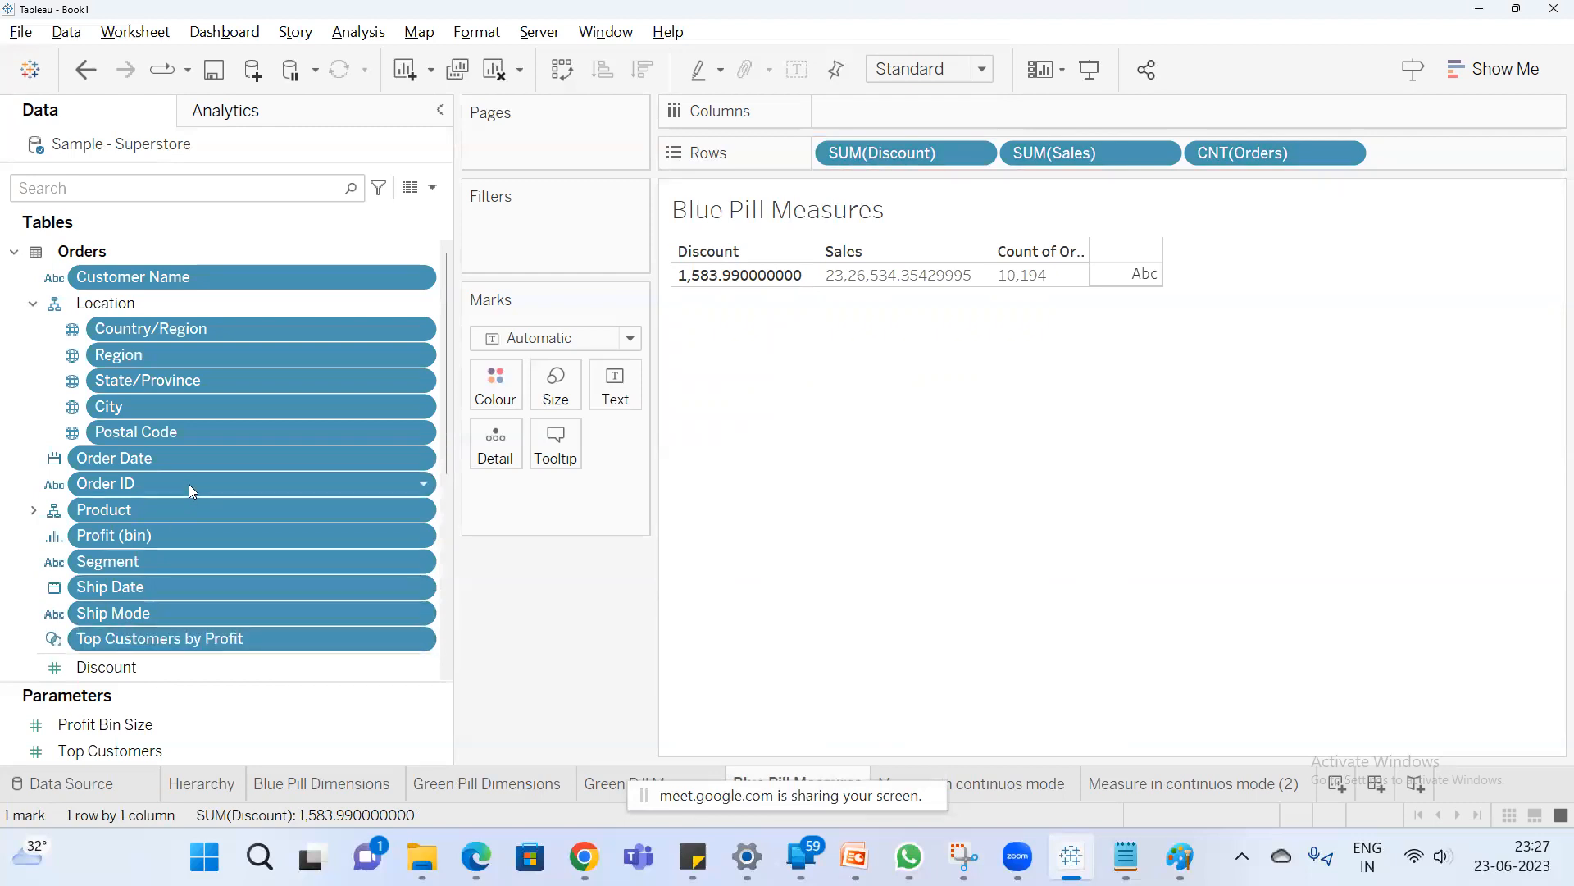
# Extend the field selection with the measures Discount, Profit, Quantity and Sales.
pyautogui.scroll(-3, 189, 484)
pyautogui.keyDown('ctrl'); pyautogui.click(99, 443); pyautogui.keyUp('ctrl')
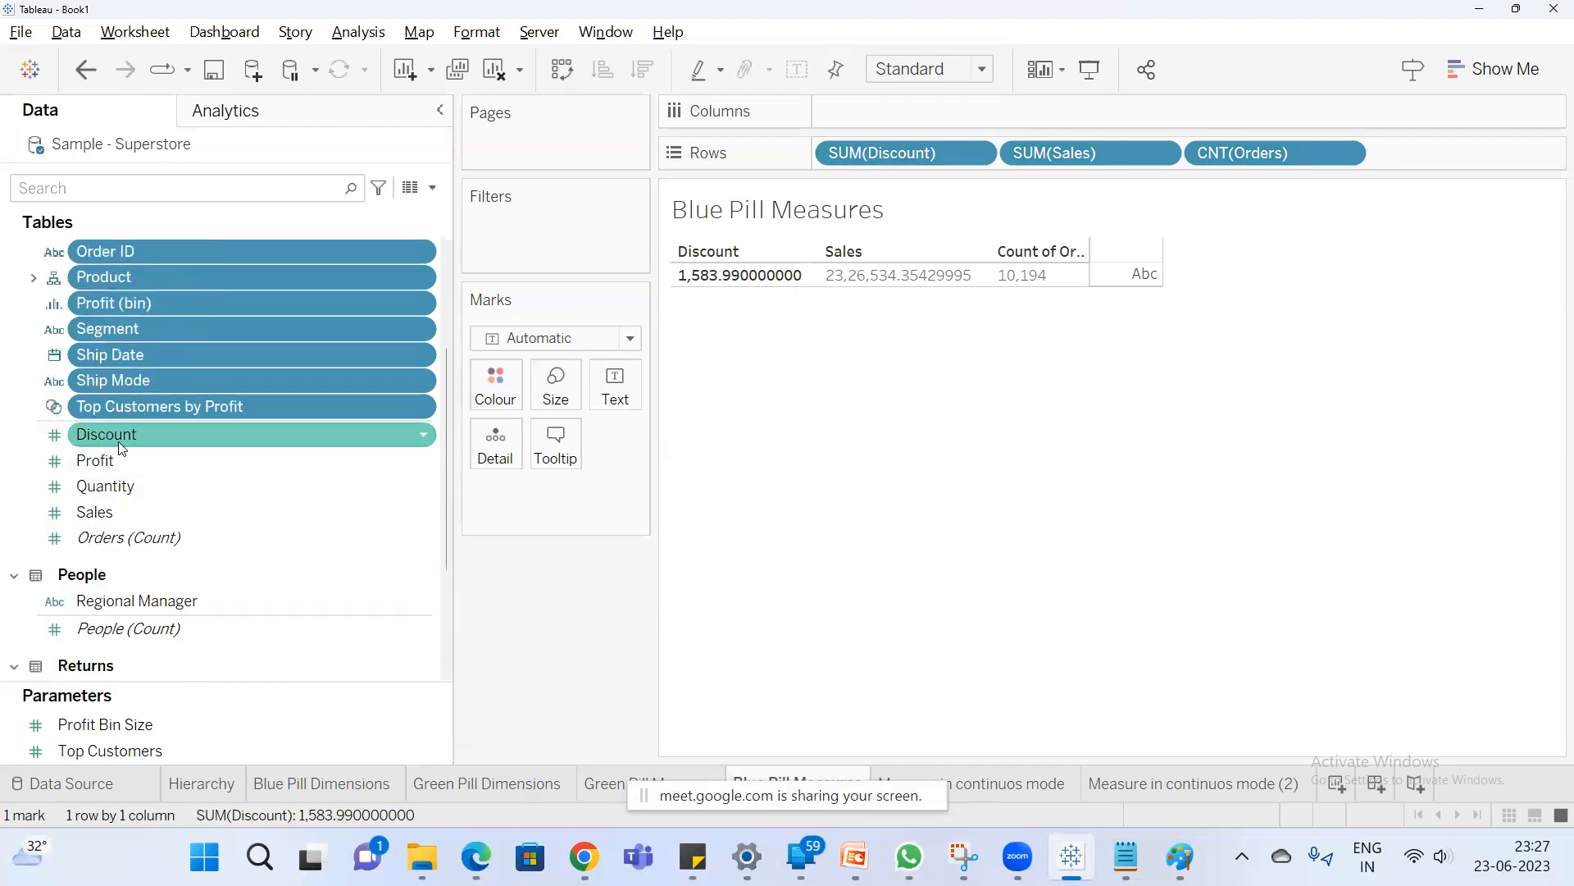
pyautogui.keyDown('ctrl'); pyautogui.click(122, 463); pyautogui.keyUp('ctrl')
pyautogui.keyDown('ctrl'); pyautogui.click(123, 484); pyautogui.keyUp('ctrl')
pyautogui.keyDown('ctrl'); pyautogui.click(120, 510); pyautogui.keyUp('ctrl')
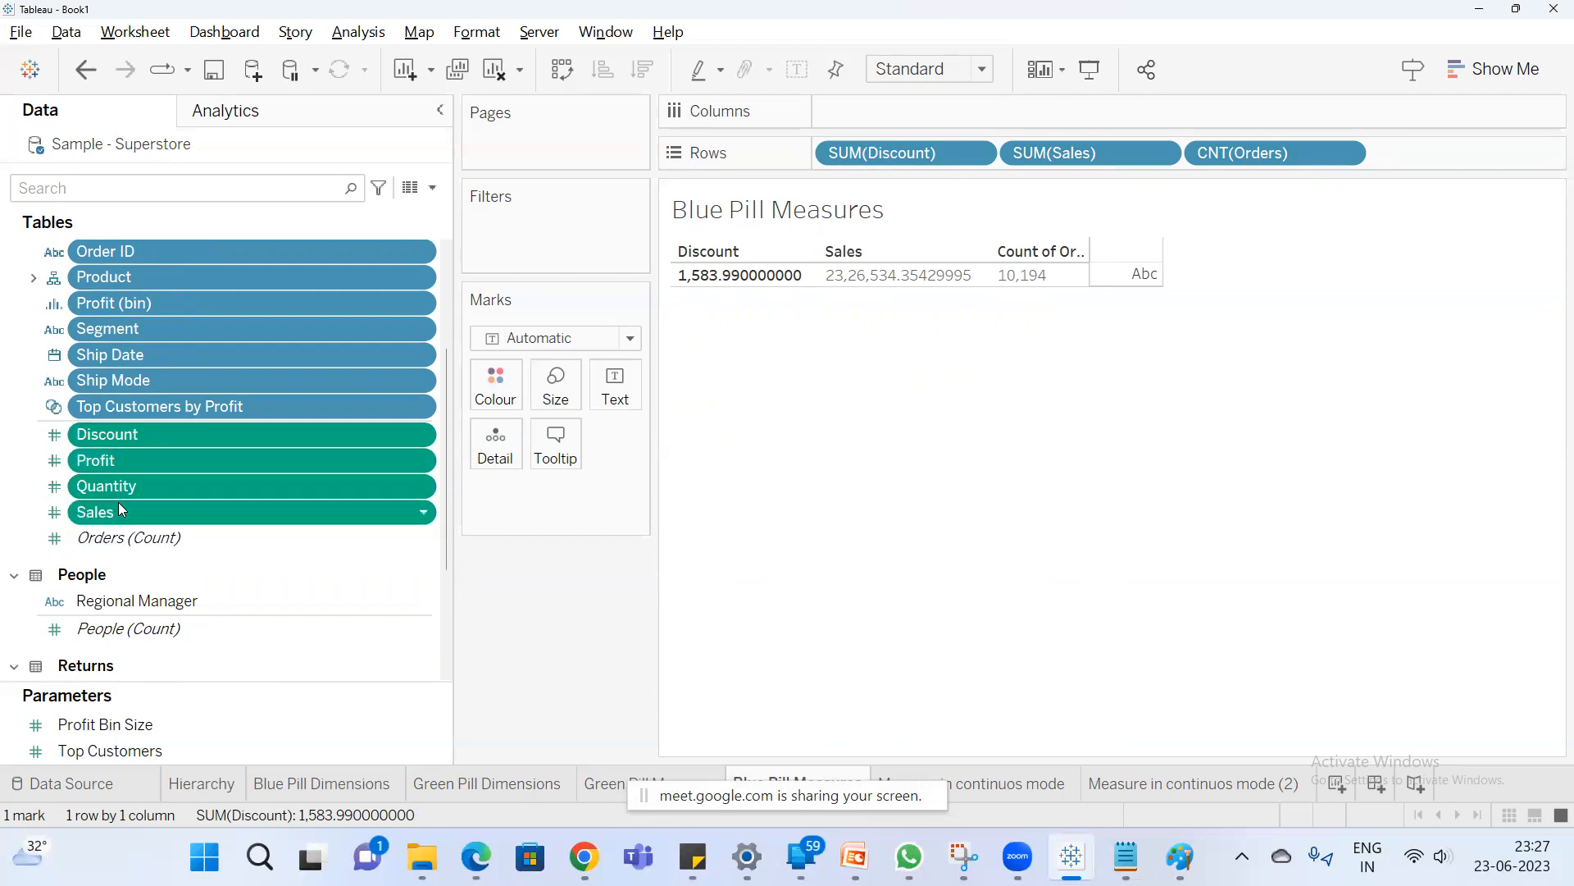
# Add Orders (Count), Regional Manager and People (Count) to the field selection and look through the highlighted blue and green fields.
pyautogui.keyDown('ctrl'); pyautogui.click(127, 534); pyautogui.keyUp('ctrl')
pyautogui.keyDown('ctrl'); pyautogui.click(177, 603); pyautogui.keyUp('ctrl')
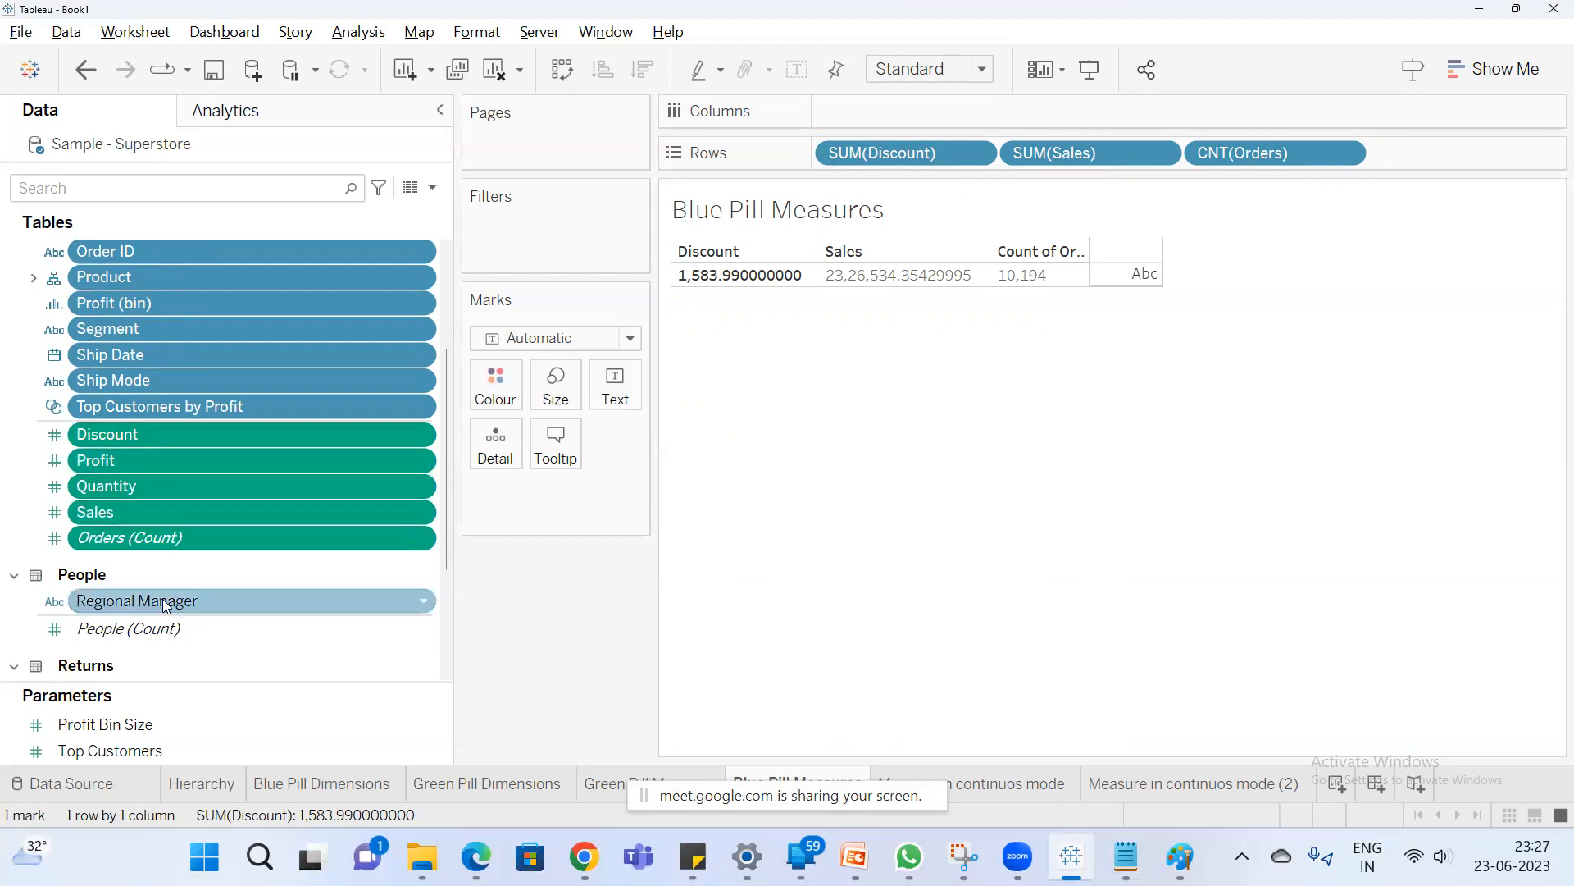
pyautogui.keyDown('ctrl'); pyautogui.click(156, 628); pyautogui.keyUp('ctrl')
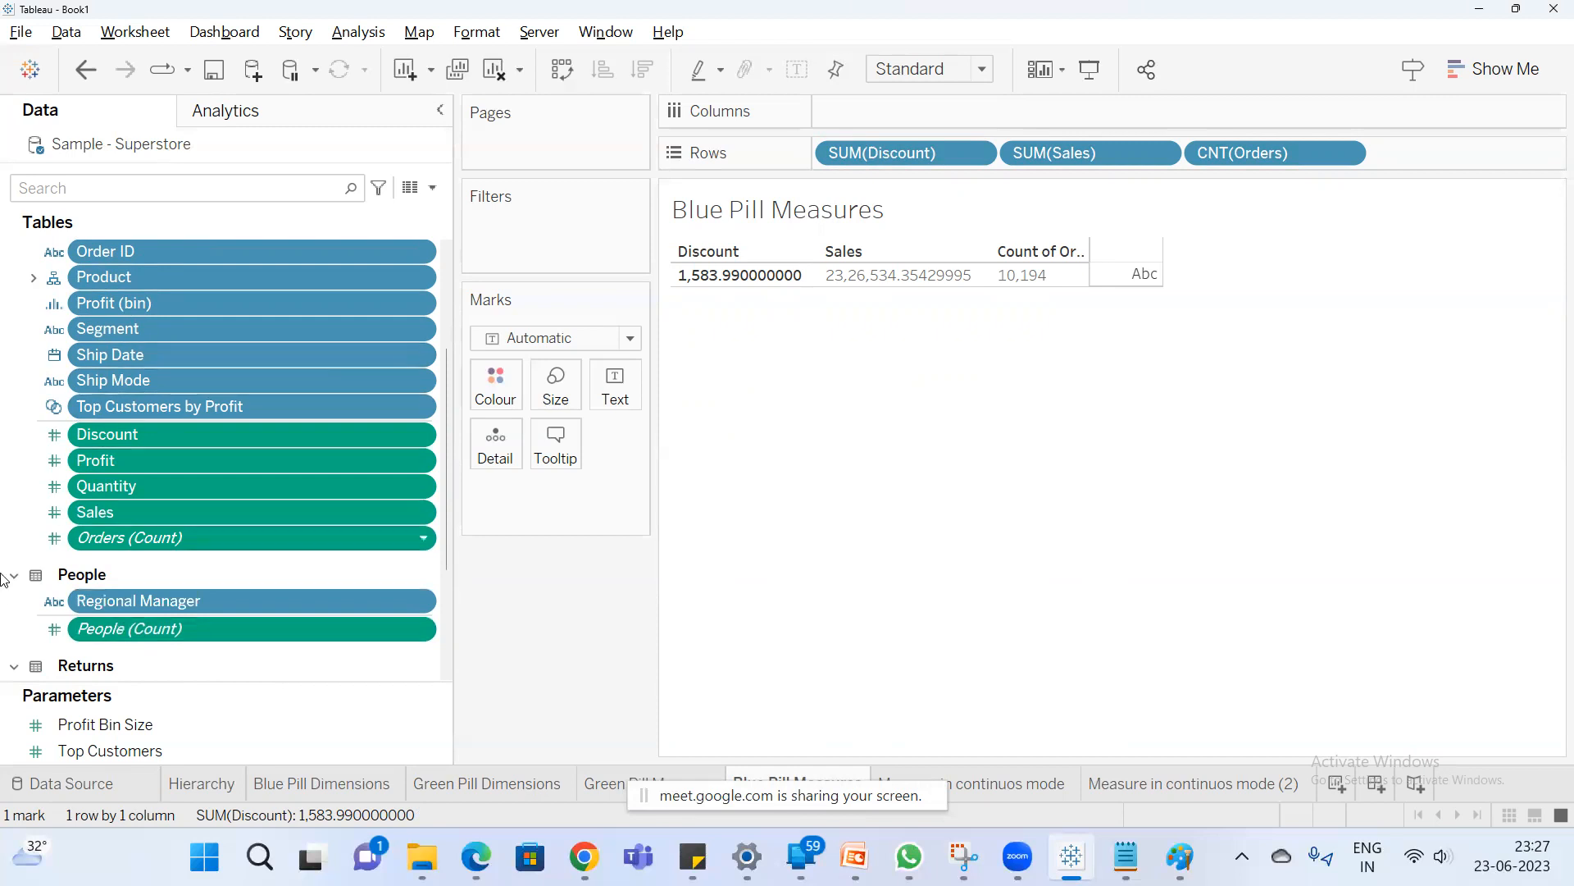
pyautogui.scroll(3, 378, 396)
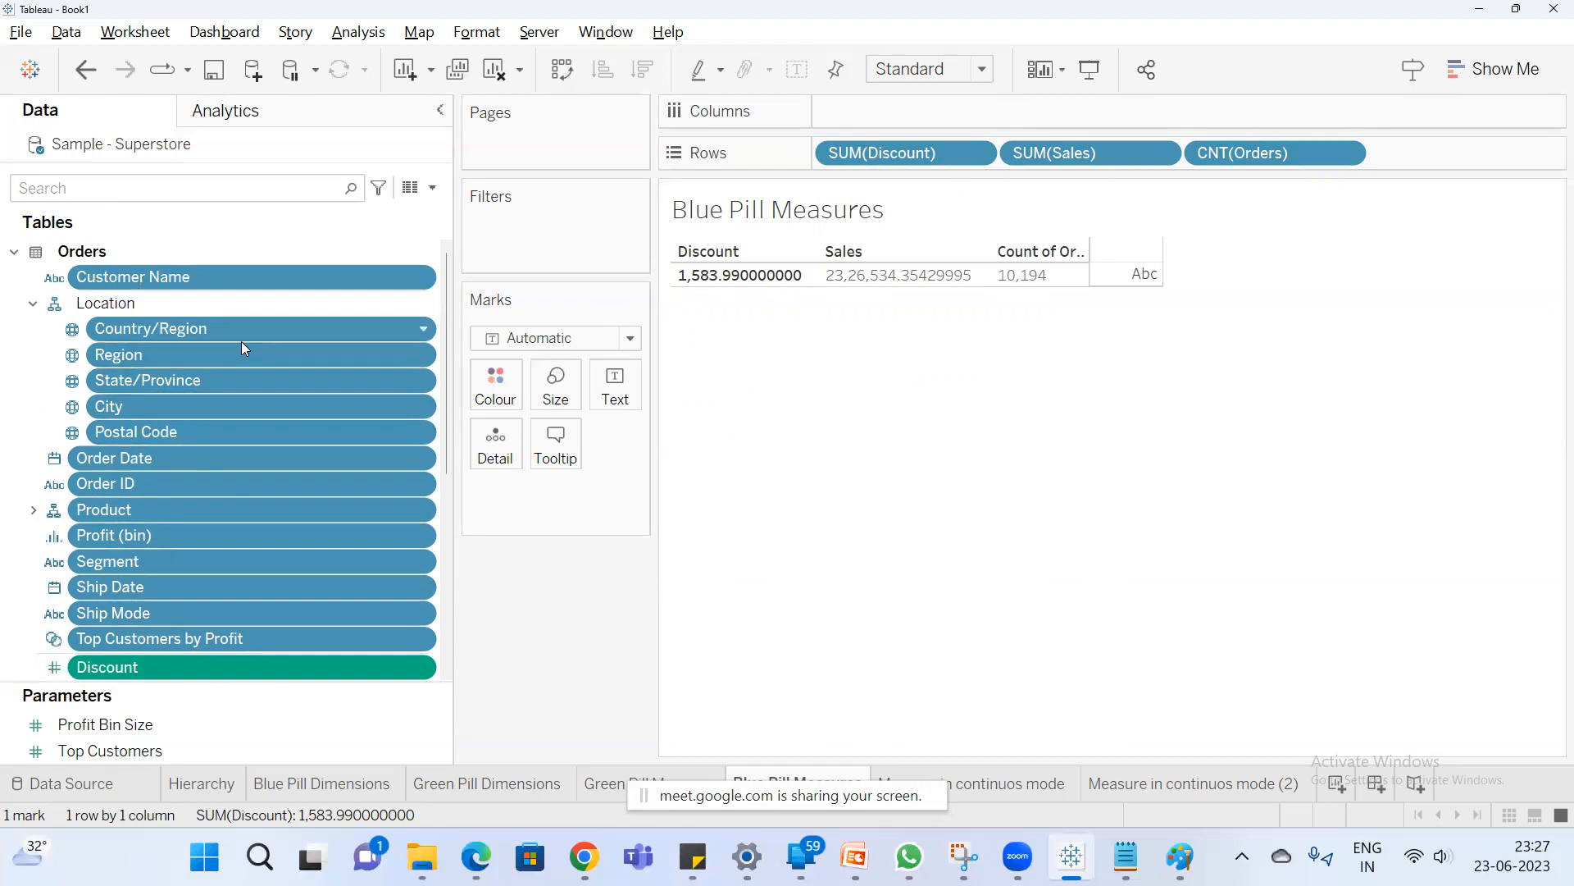
pyautogui.scroll(-5, 265, 330)
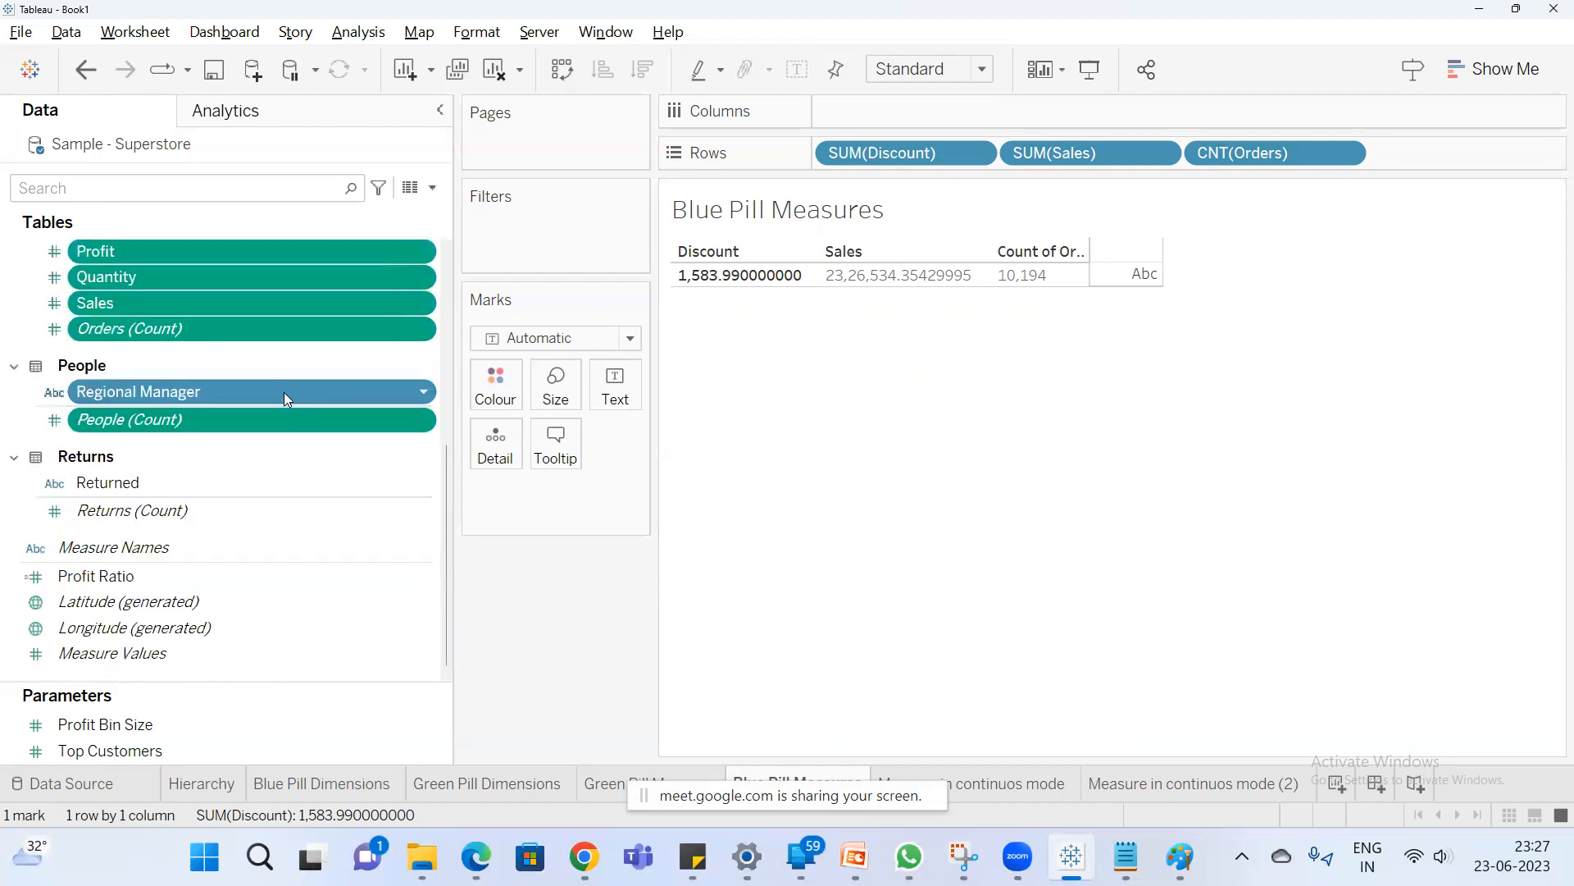
pyautogui.scroll(5, 271, 435)
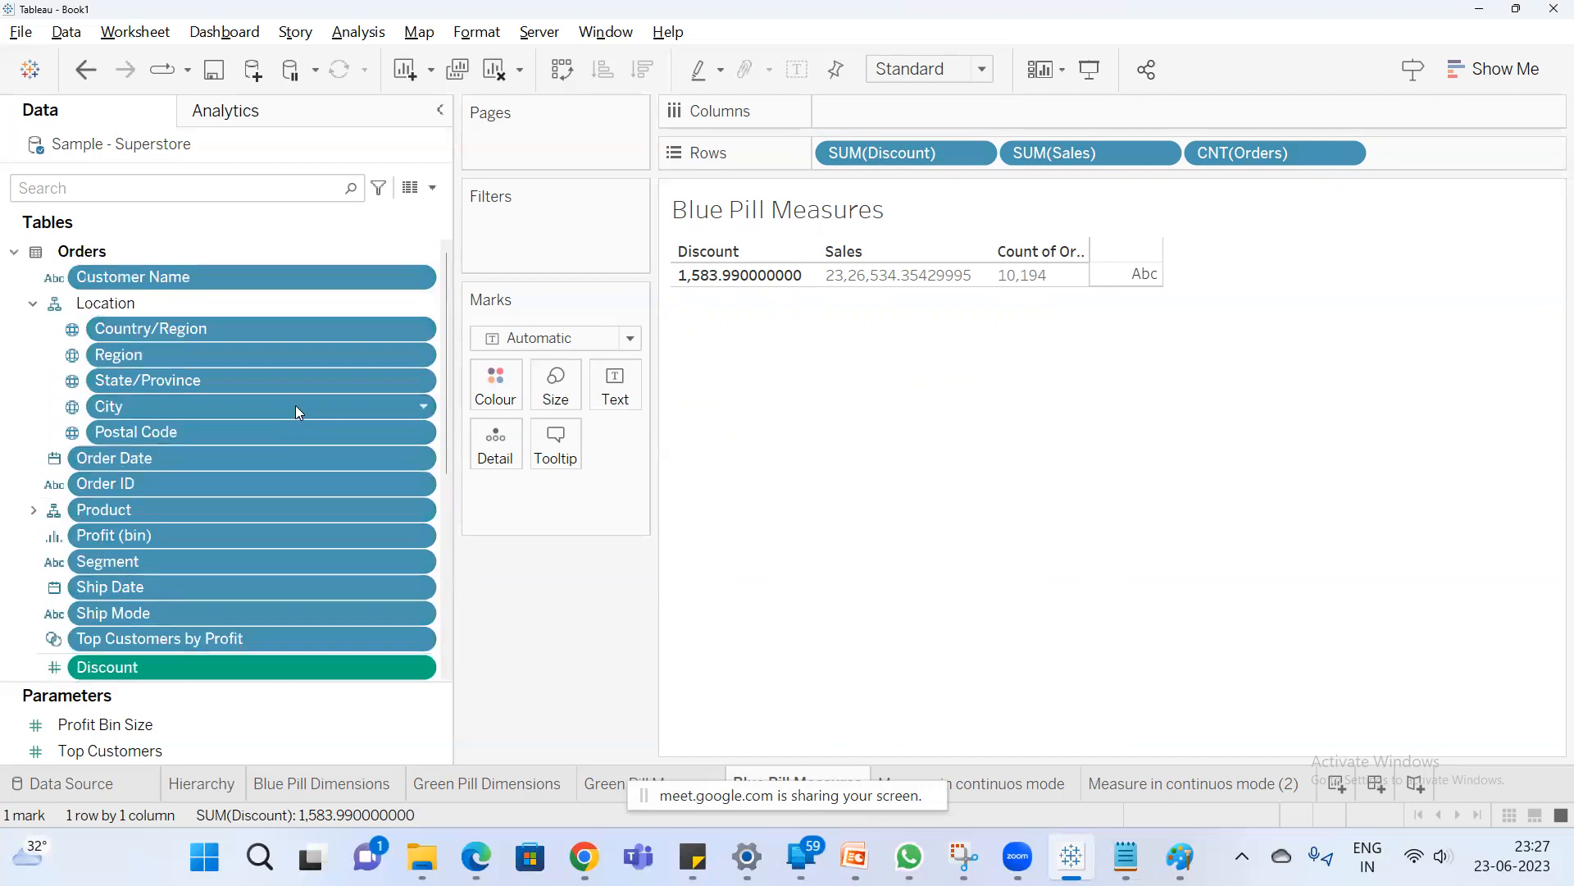
# Open the Blue Pill Dimensions worksheet and review the "Discrete --blue", "Continuos --green" and date dimension lines in the Notepad notes.
pyautogui.click(345, 784)
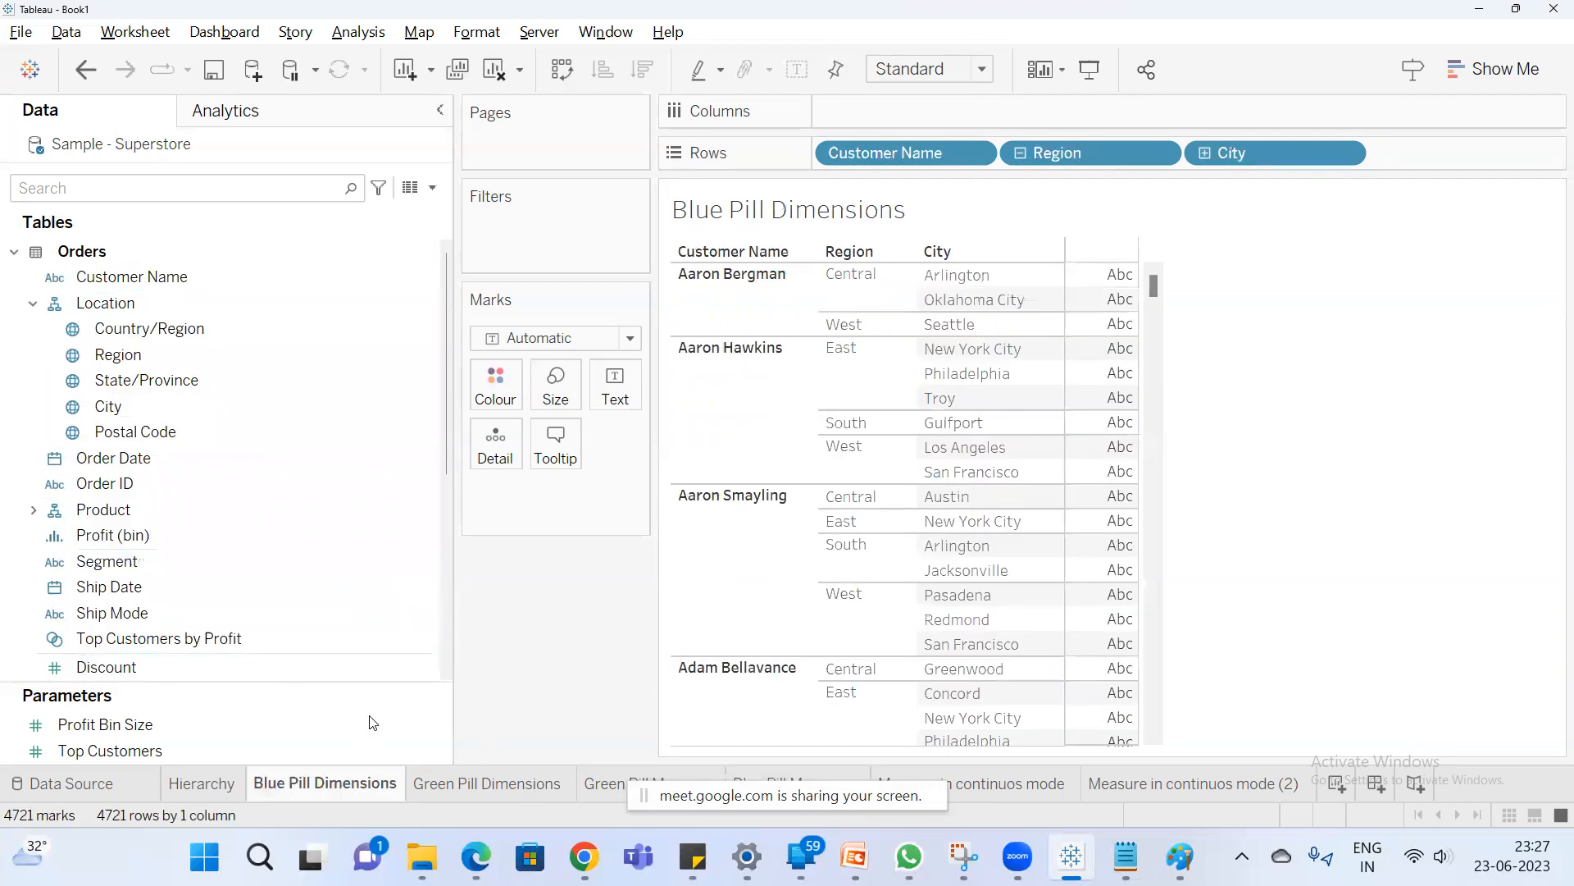
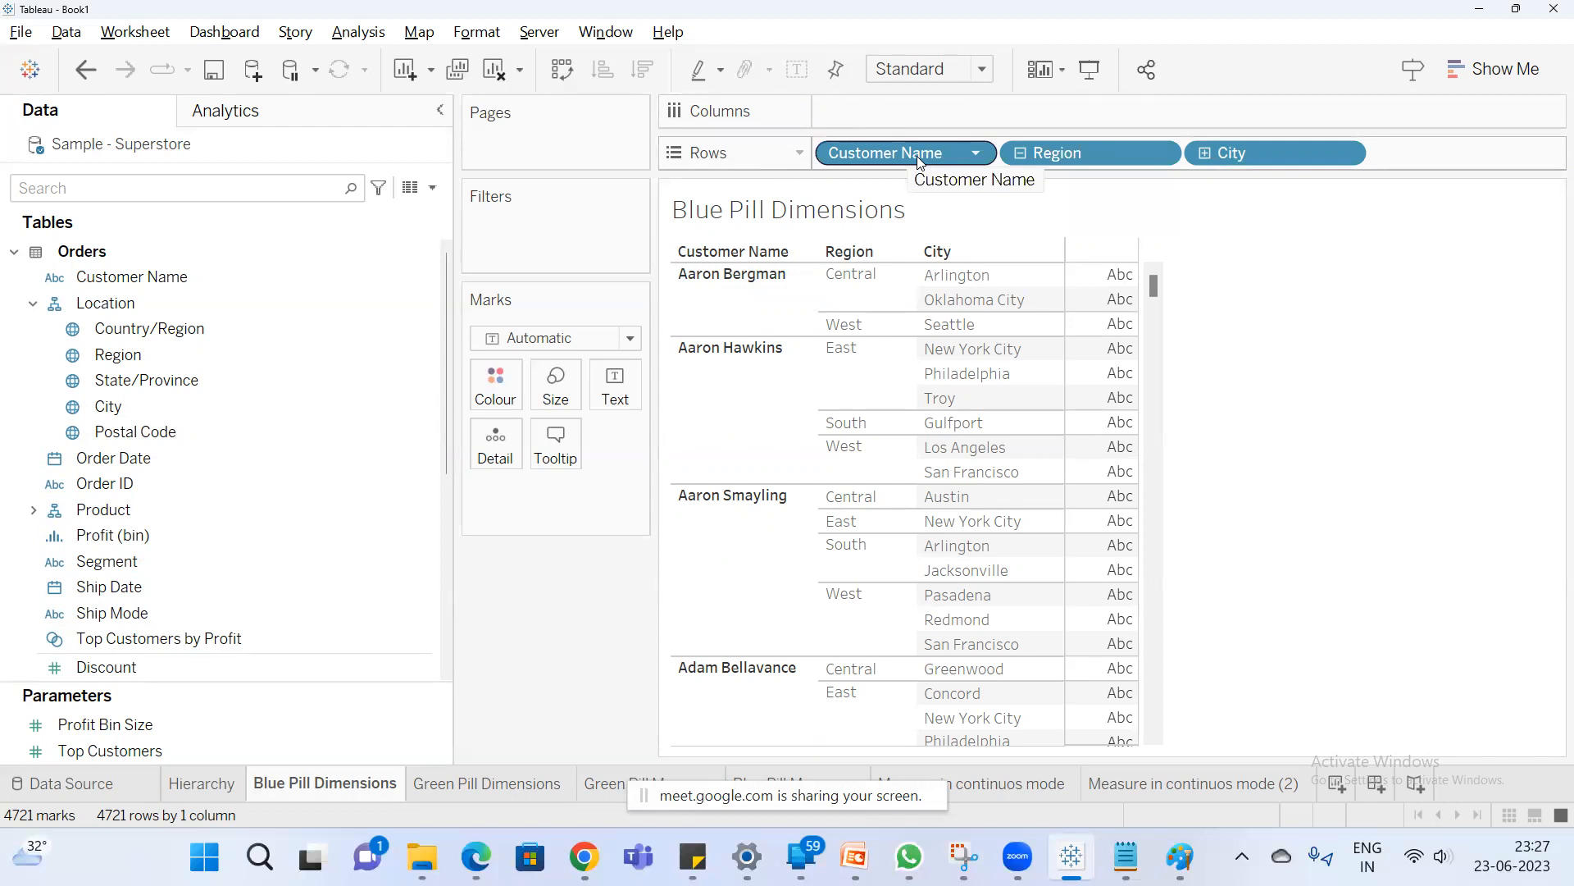
pyautogui.click(1138, 855)
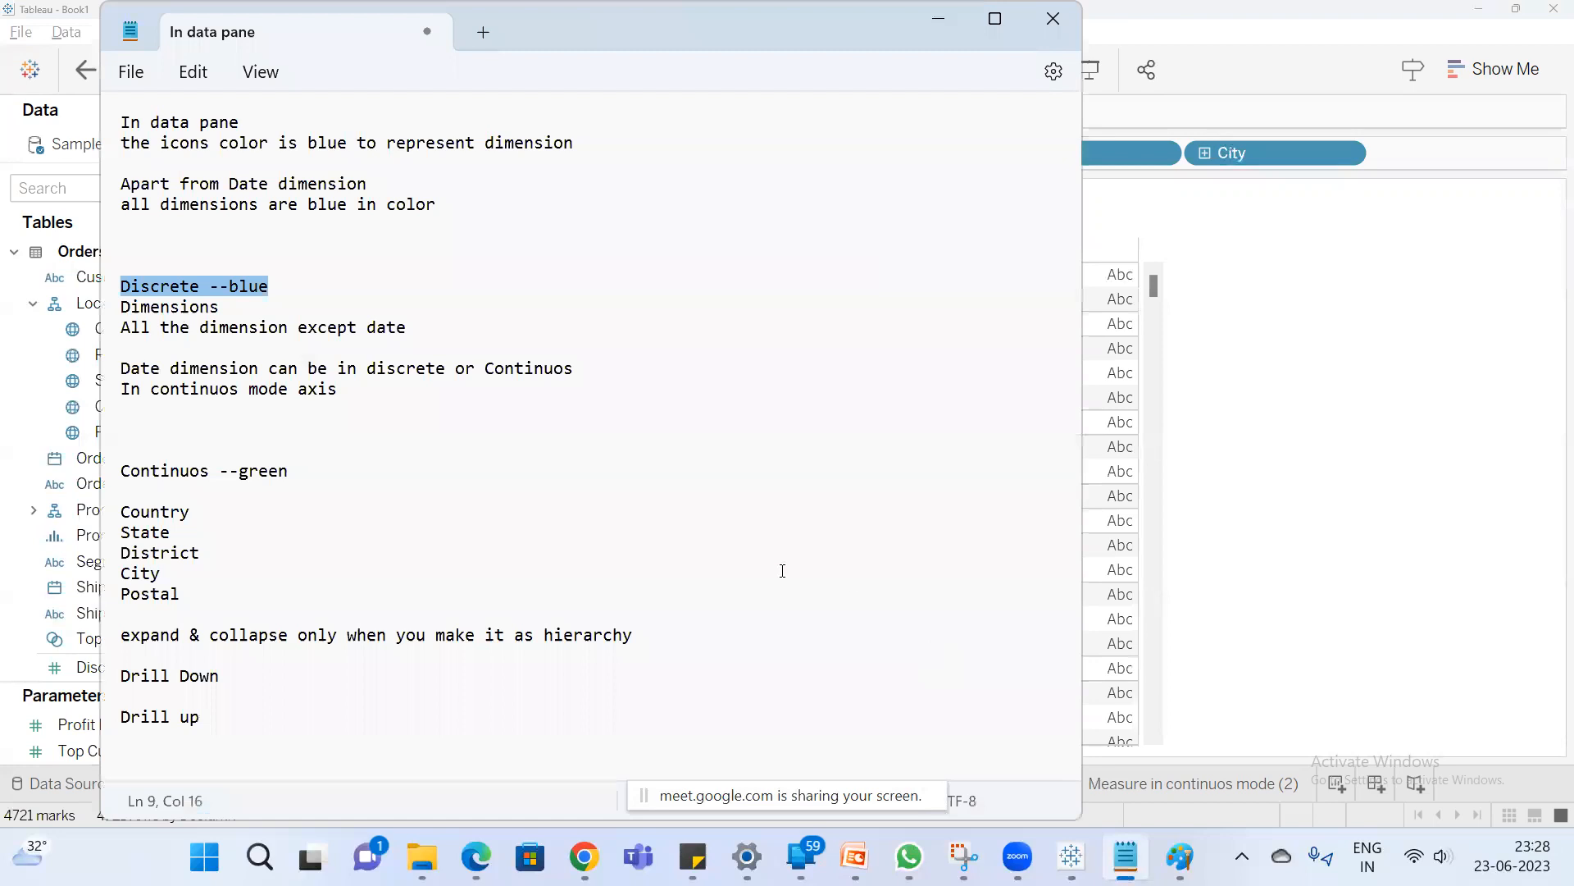
pyautogui.moveTo(299, 286); pyautogui.dragTo(64, 285)
pyautogui.moveTo(297, 474); pyautogui.dragTo(126, 446)
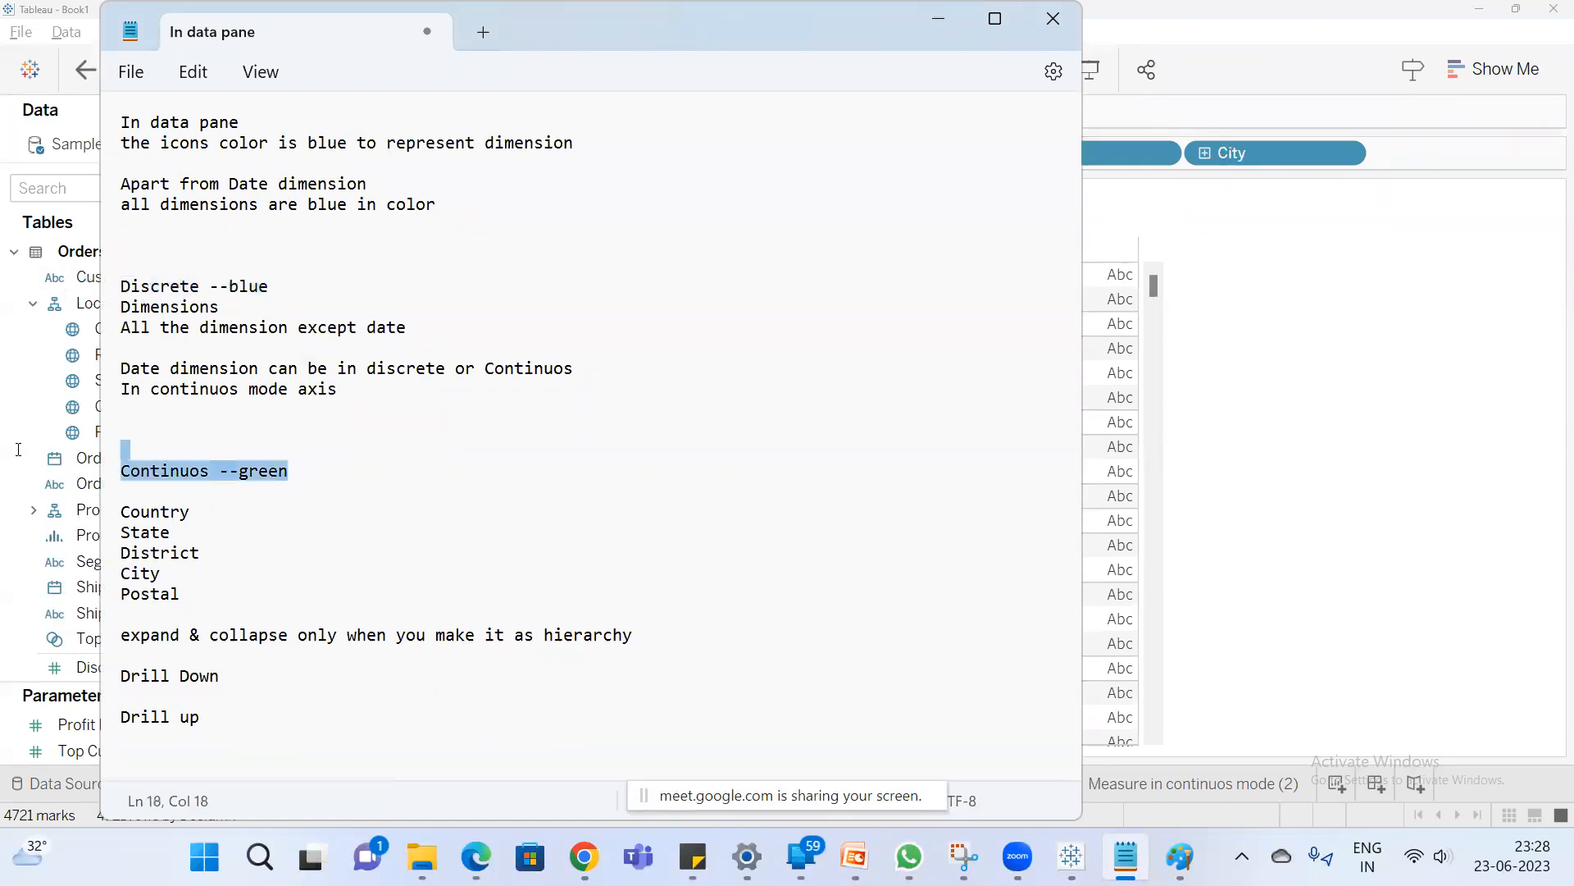
pyautogui.click(1321, 297)
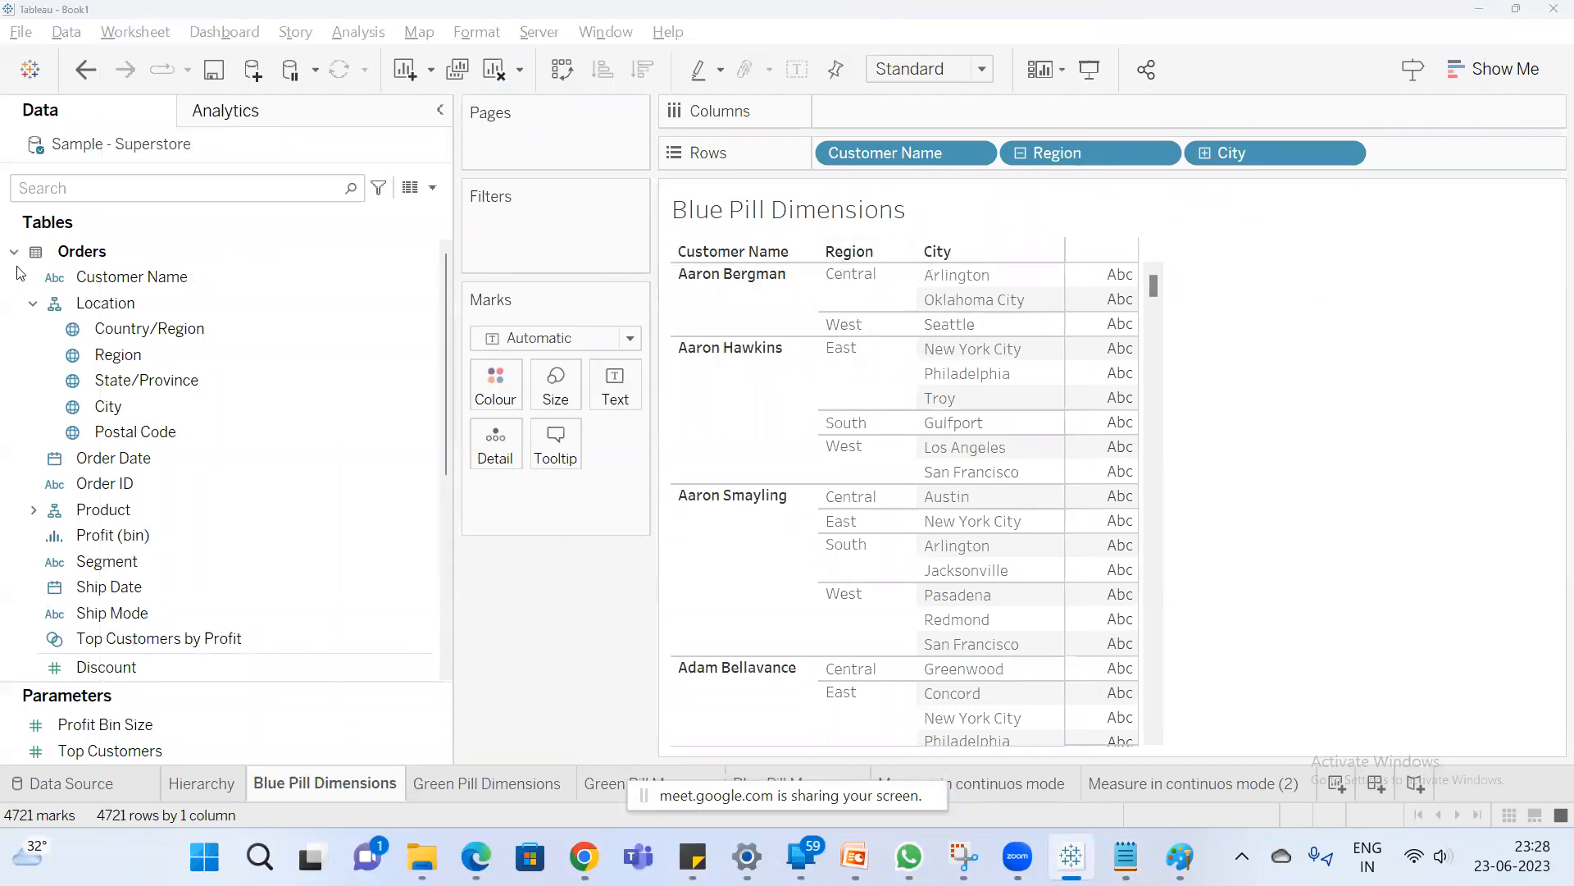
pyautogui.hotkey('alt', 'Tab')
pyautogui.moveTo(267, 284); pyautogui.dragTo(60, 269)
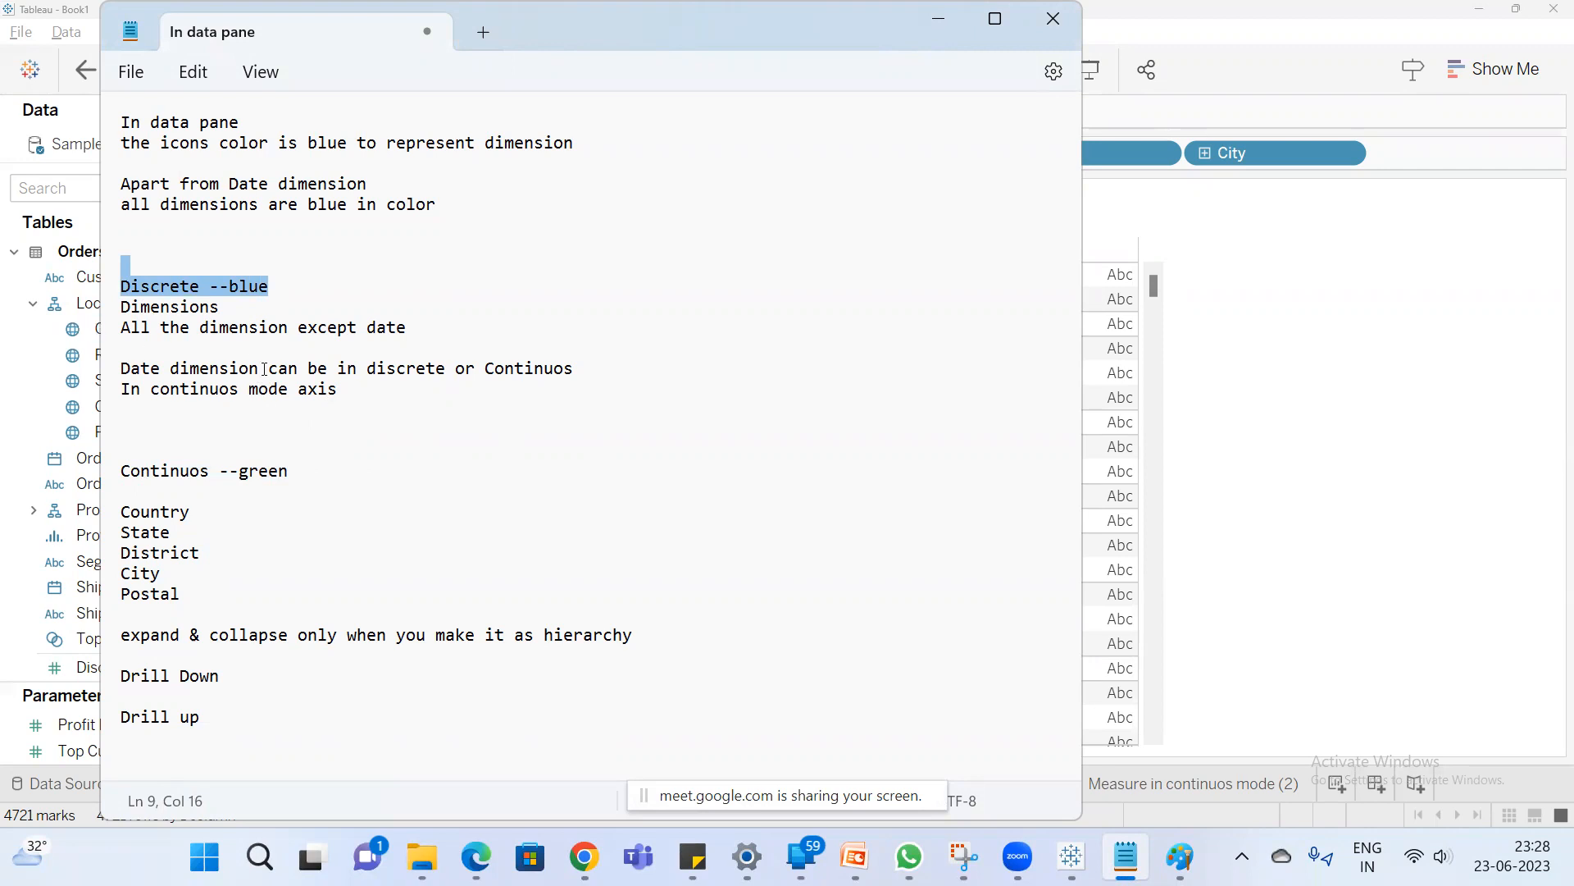
pyautogui.moveTo(261, 368); pyautogui.dragTo(121, 368)
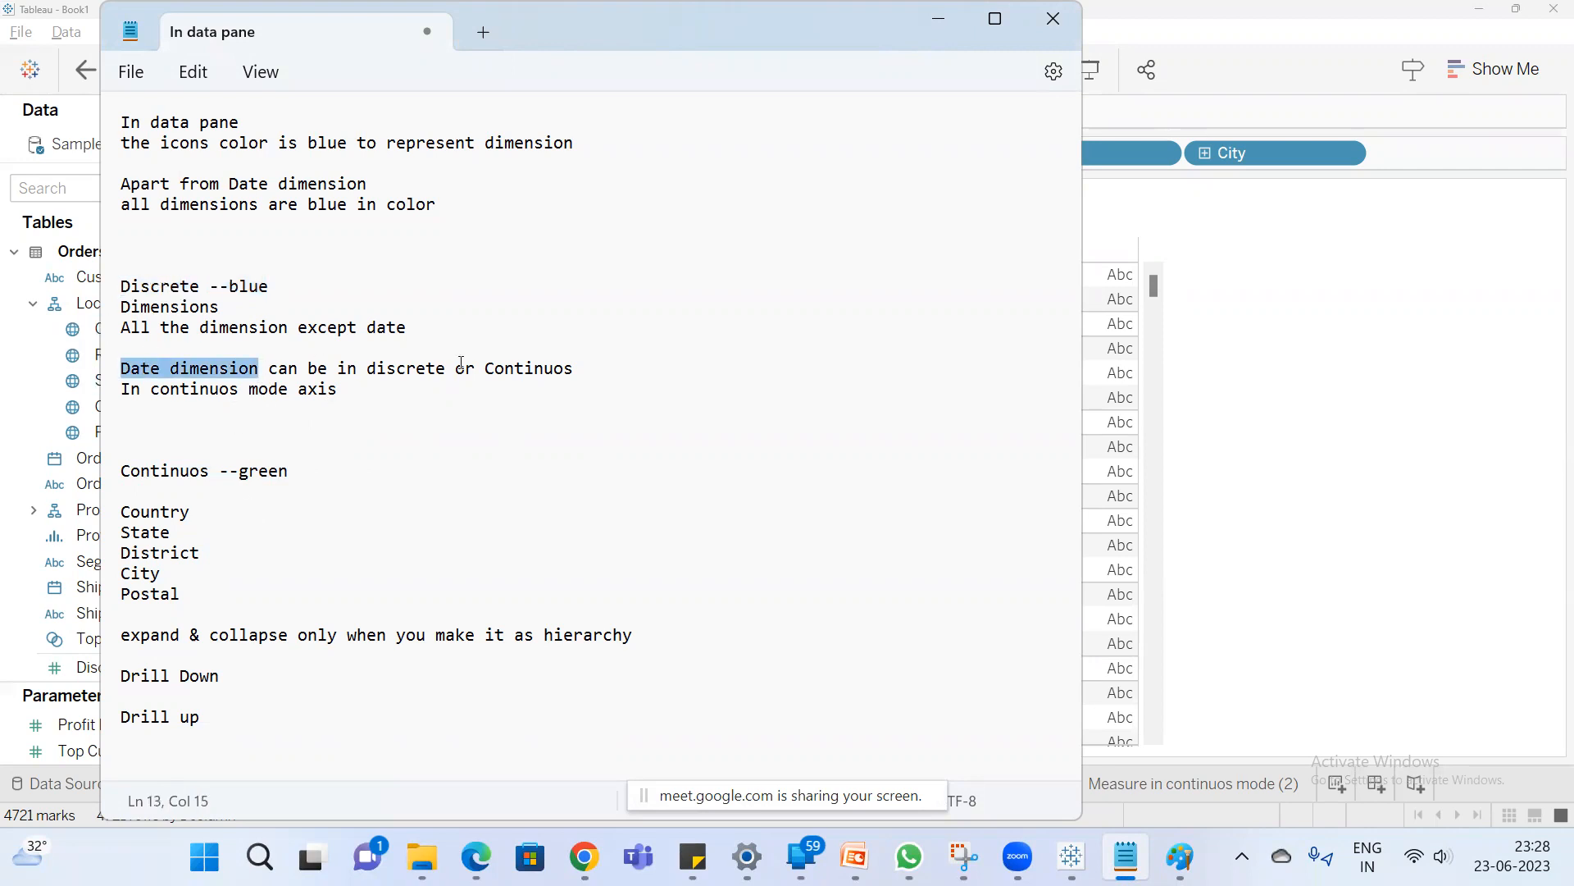
# Back in Tableau, compare the Blue Pill Dimensions, Green Pill Dimensions and Green Pill Measure worksheets.
pyautogui.click(1267, 274)
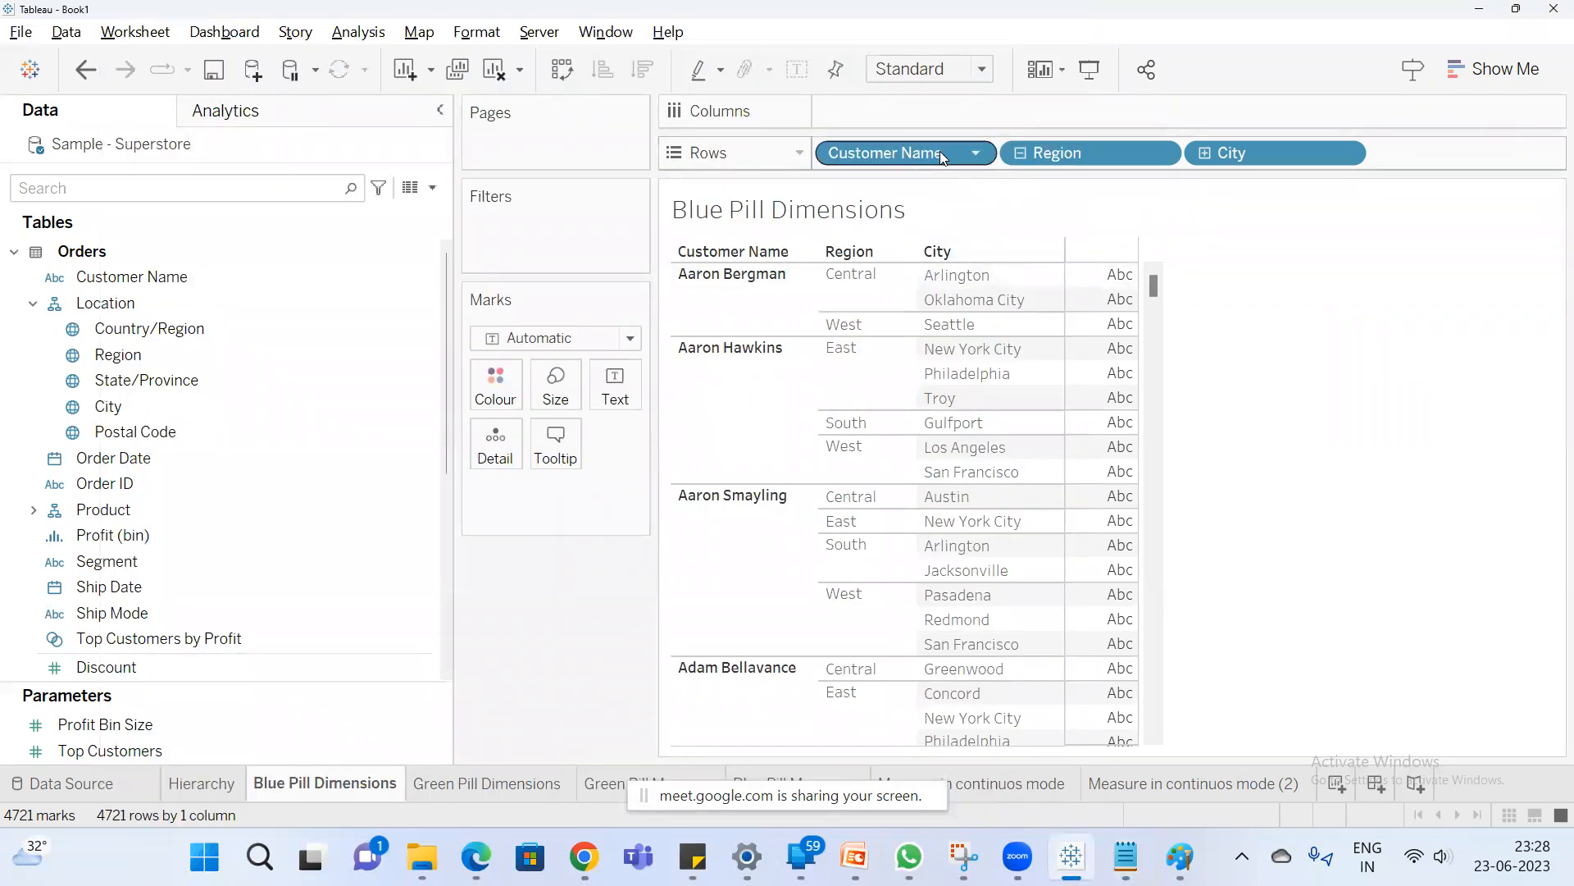
pyautogui.click(495, 791)
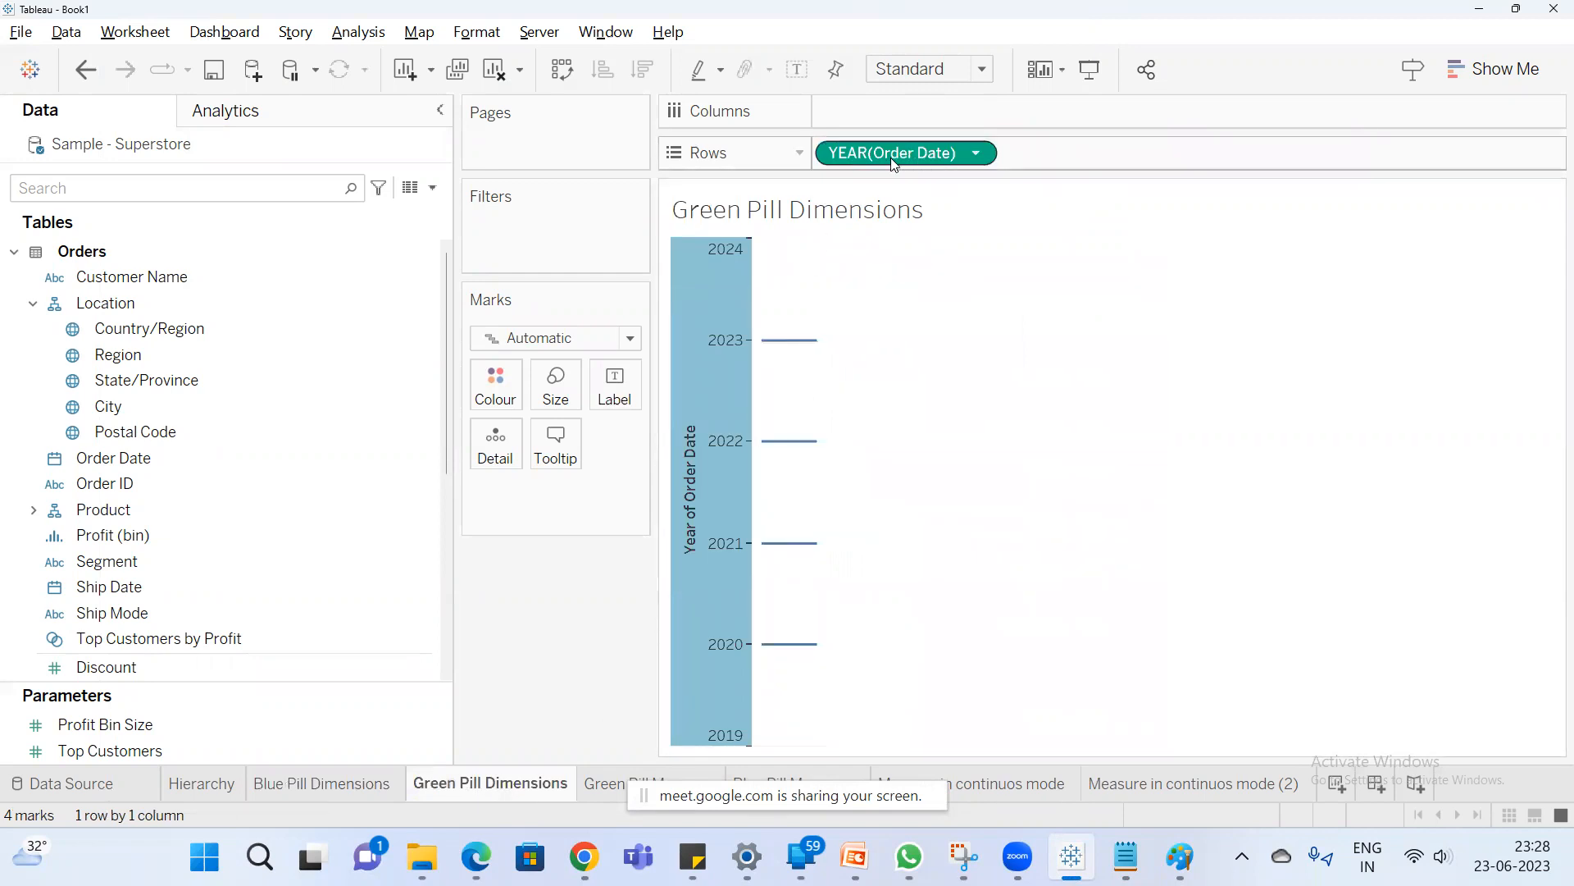
pyautogui.click(608, 784)
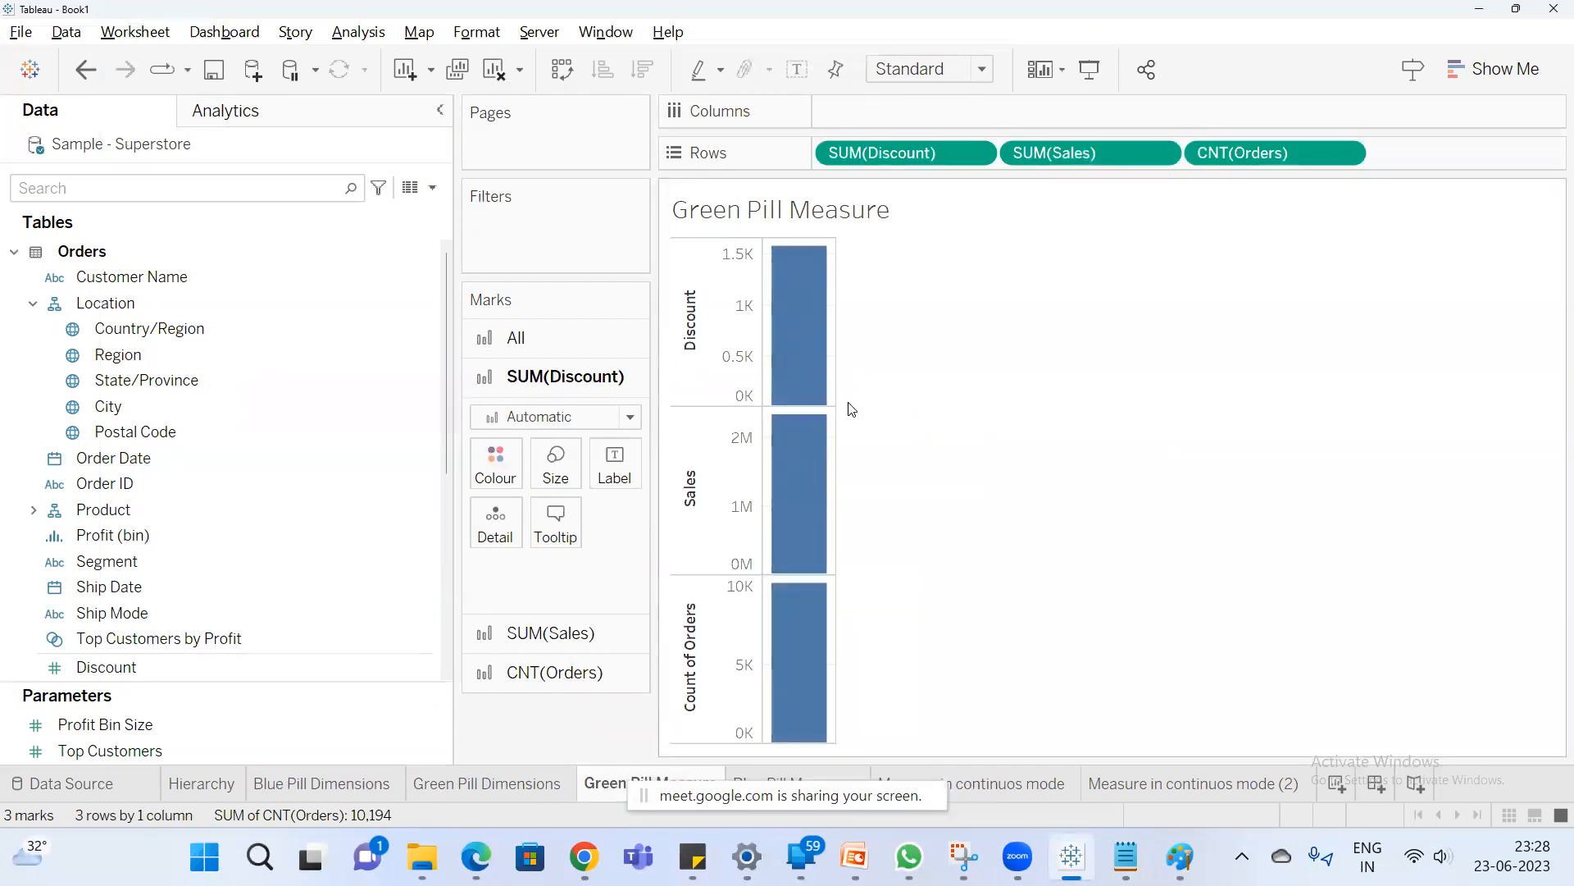
# In Notepad, add the lines "discrete mode & continuos" and "all measure can be blue or green" under "Continuos --green".
pyautogui.hotkey('alt', 'Tab')
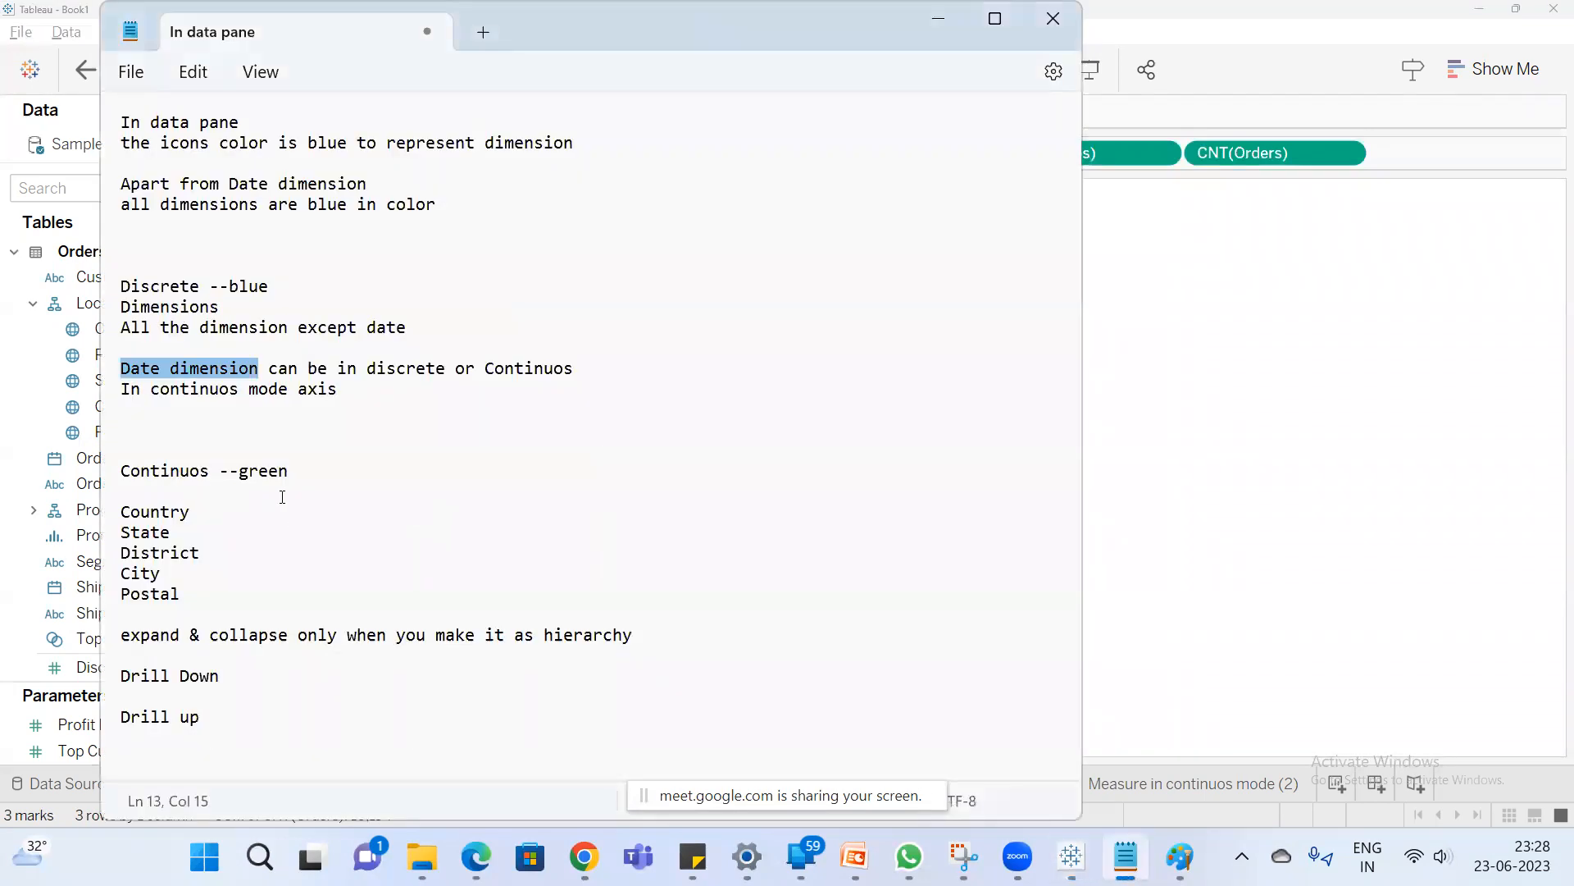
pyautogui.click(316, 469)
pyautogui.press('Return')
pyautogui.press('Return')
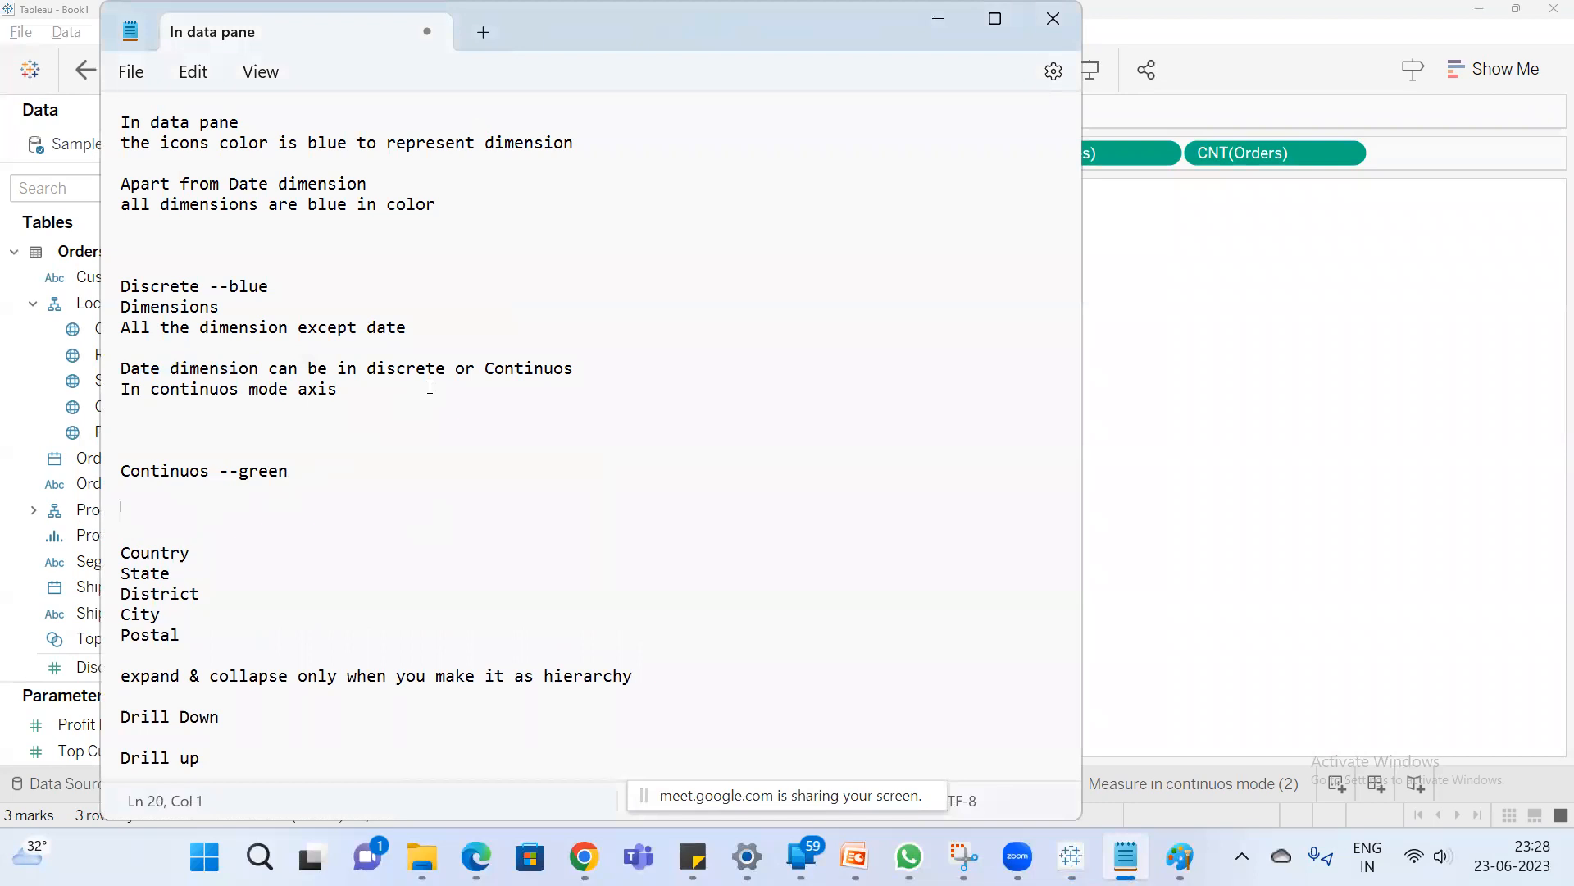
pyautogui.write('discrete mode & cont')
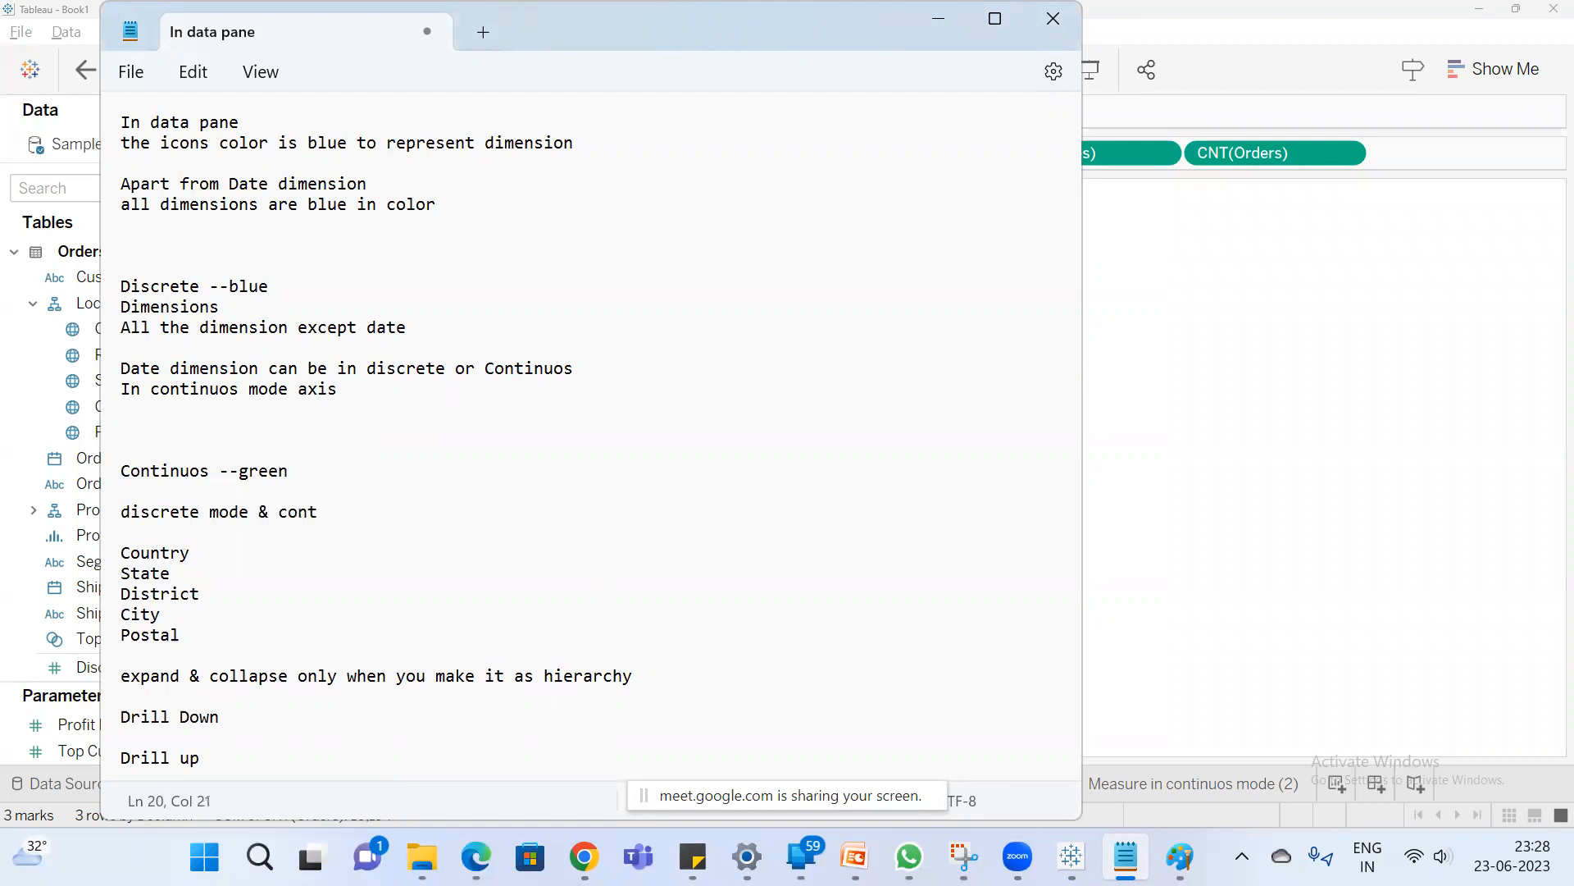
pyautogui.write('inuos')
pyautogui.press('Return')
pyautogui.write('al')
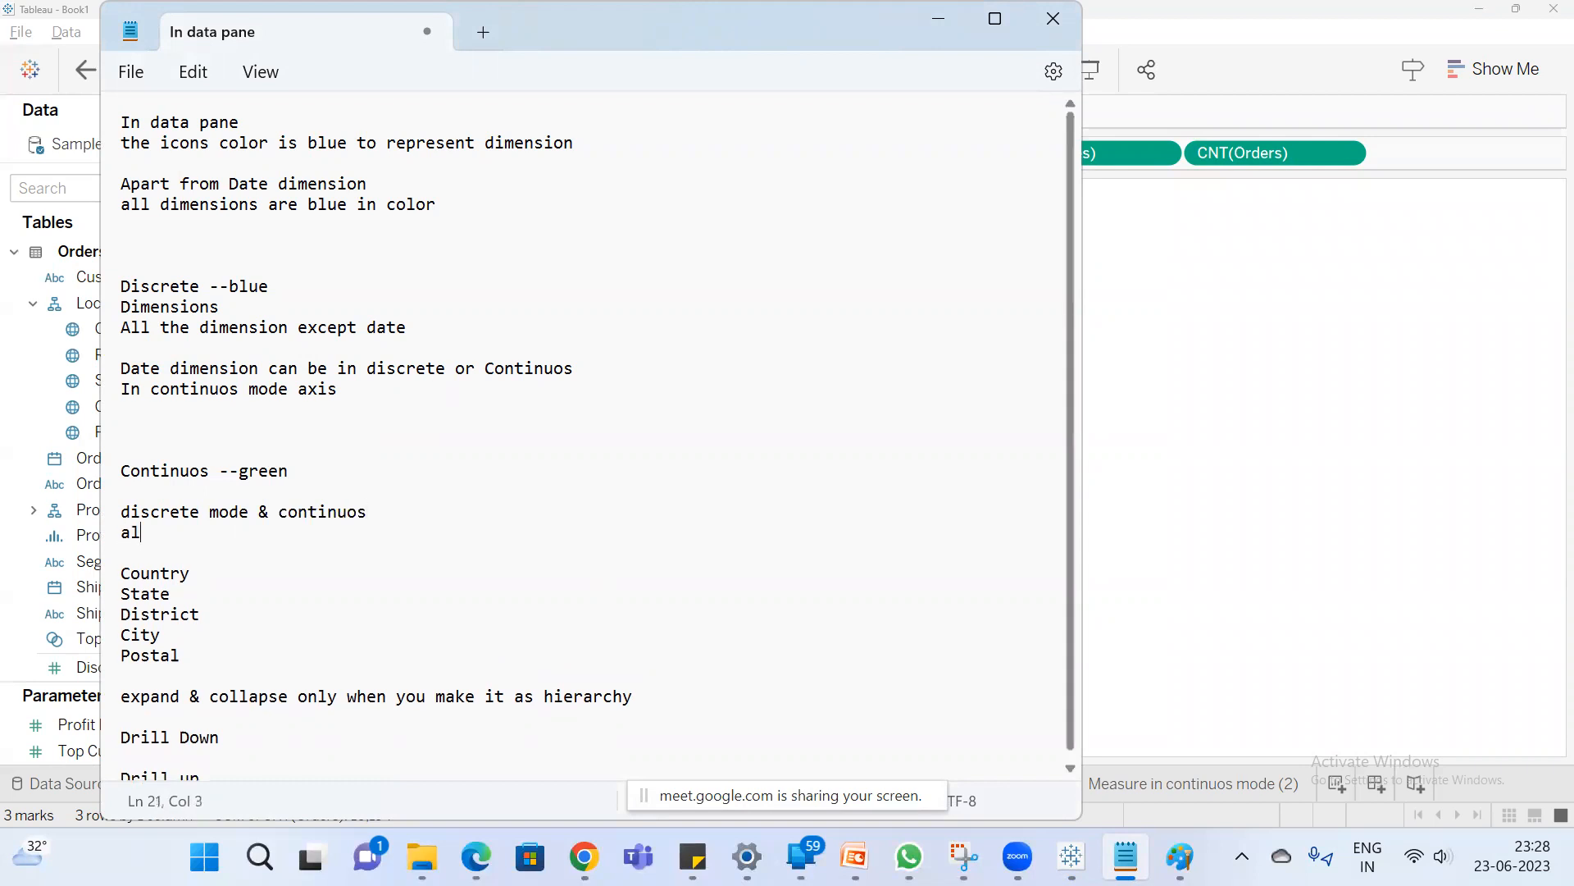
pyautogui.write('l measure can be blue ')
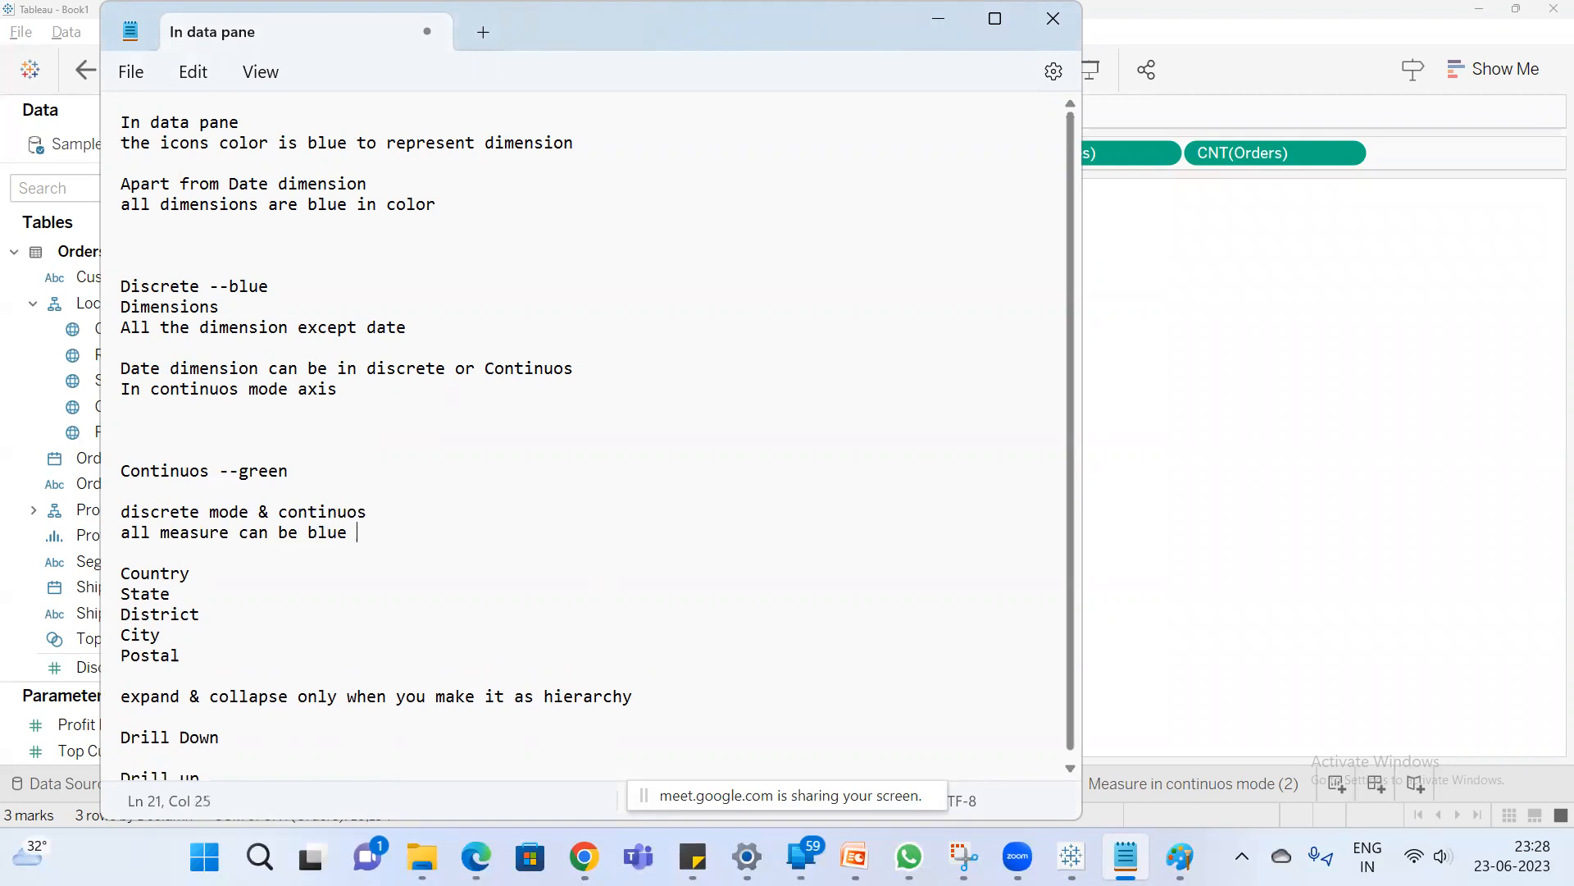
pyautogui.write('or green')
# View Tableau's Green Pill Measure and Measure in continuos mode worksheets, and check the "Blue vs Green fields" slide in PowerPoint.
pyautogui.click(1350, 402)
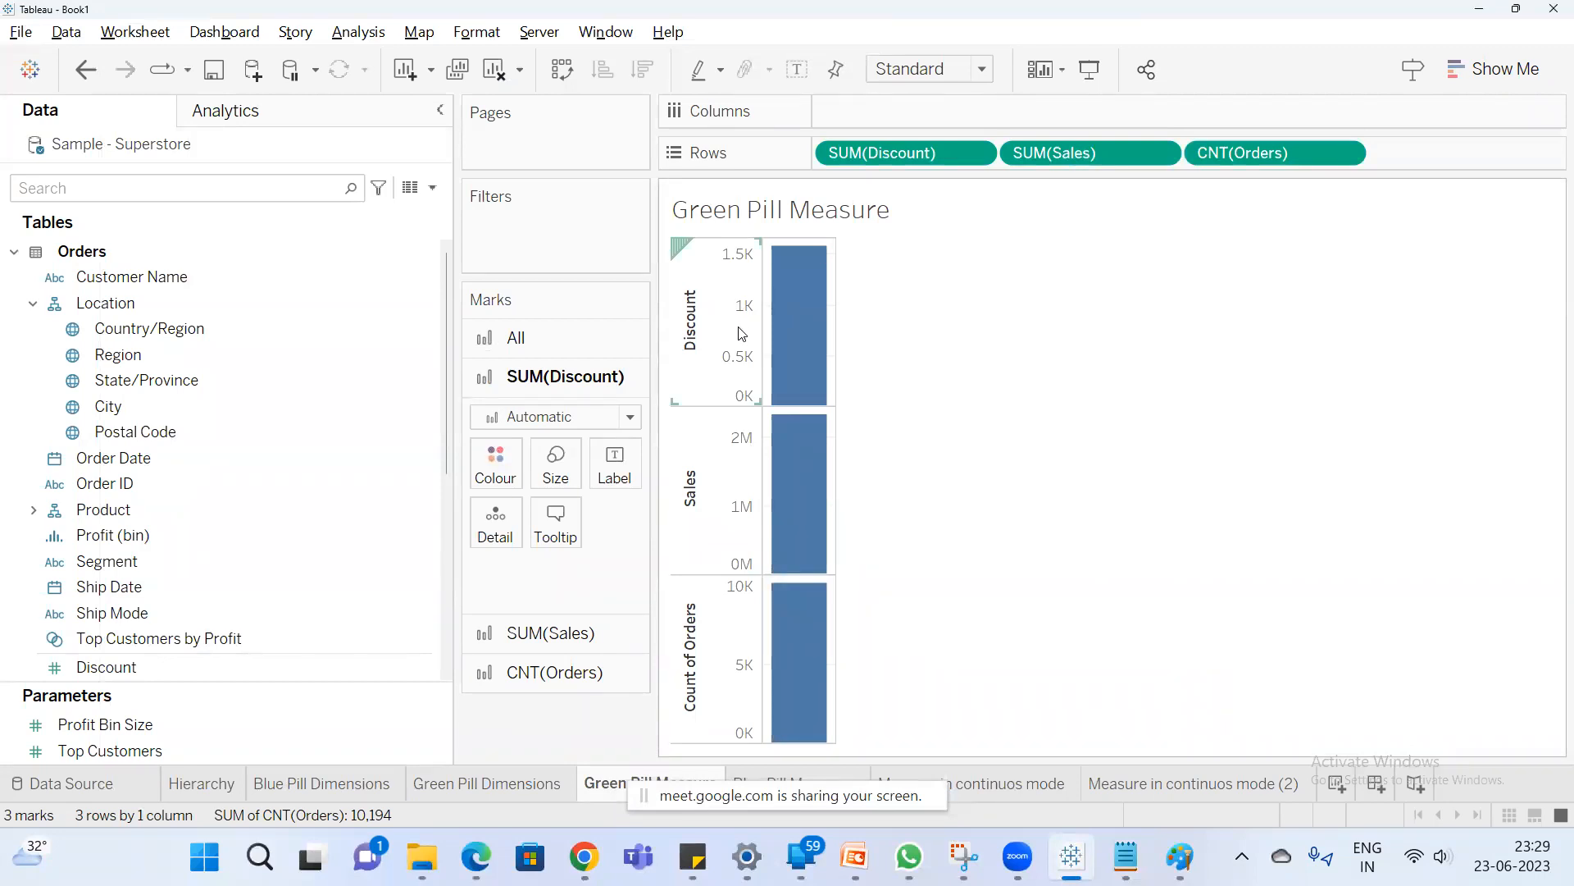
pyautogui.click(1025, 771)
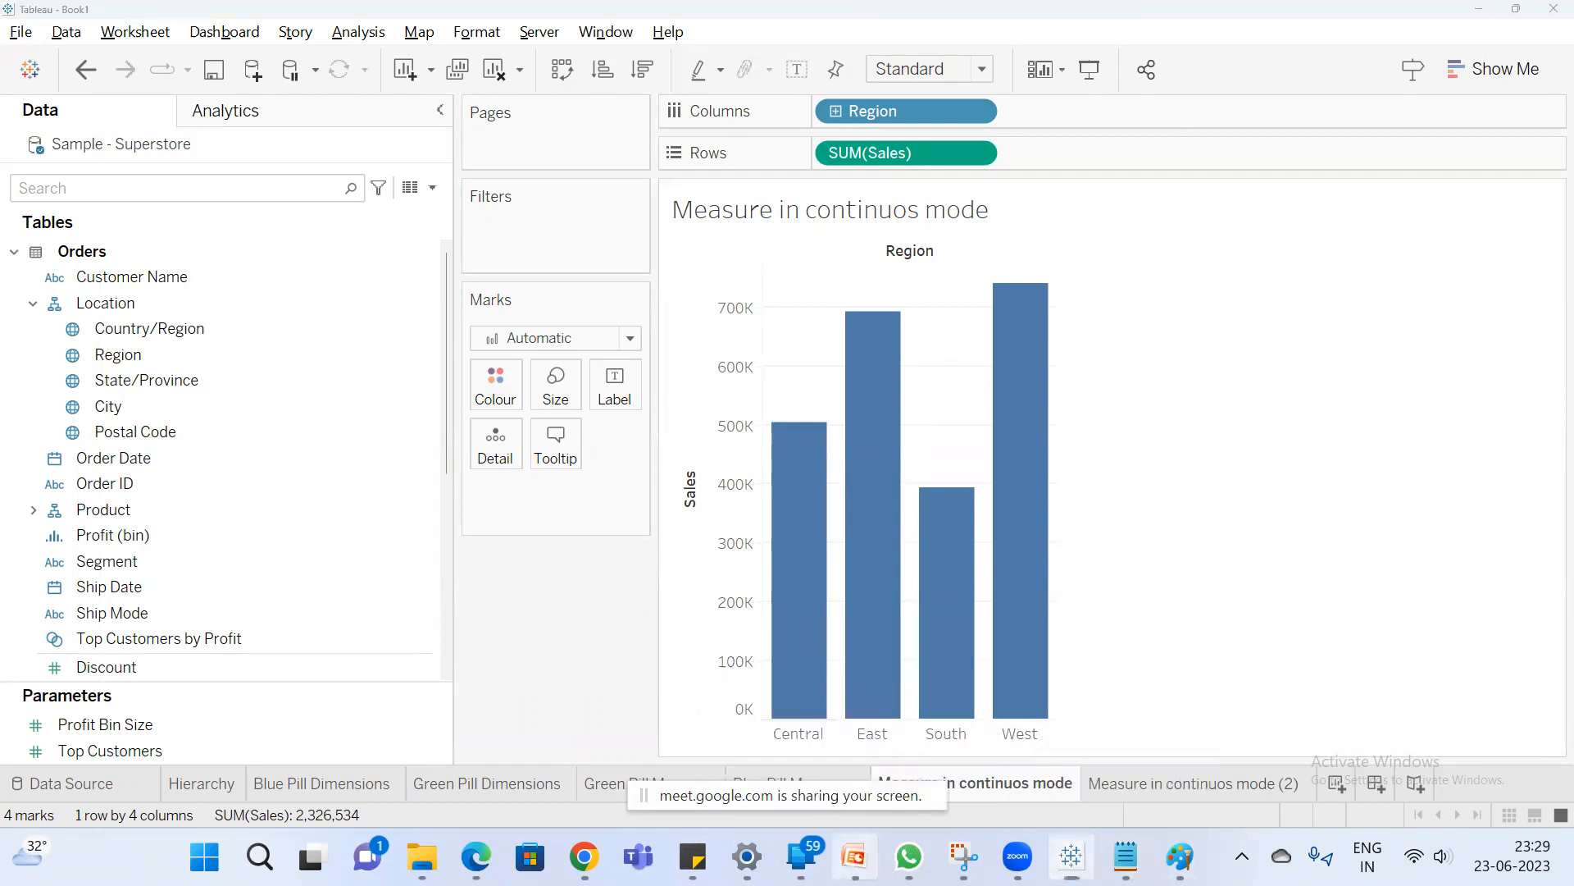
pyautogui.click(854, 856)
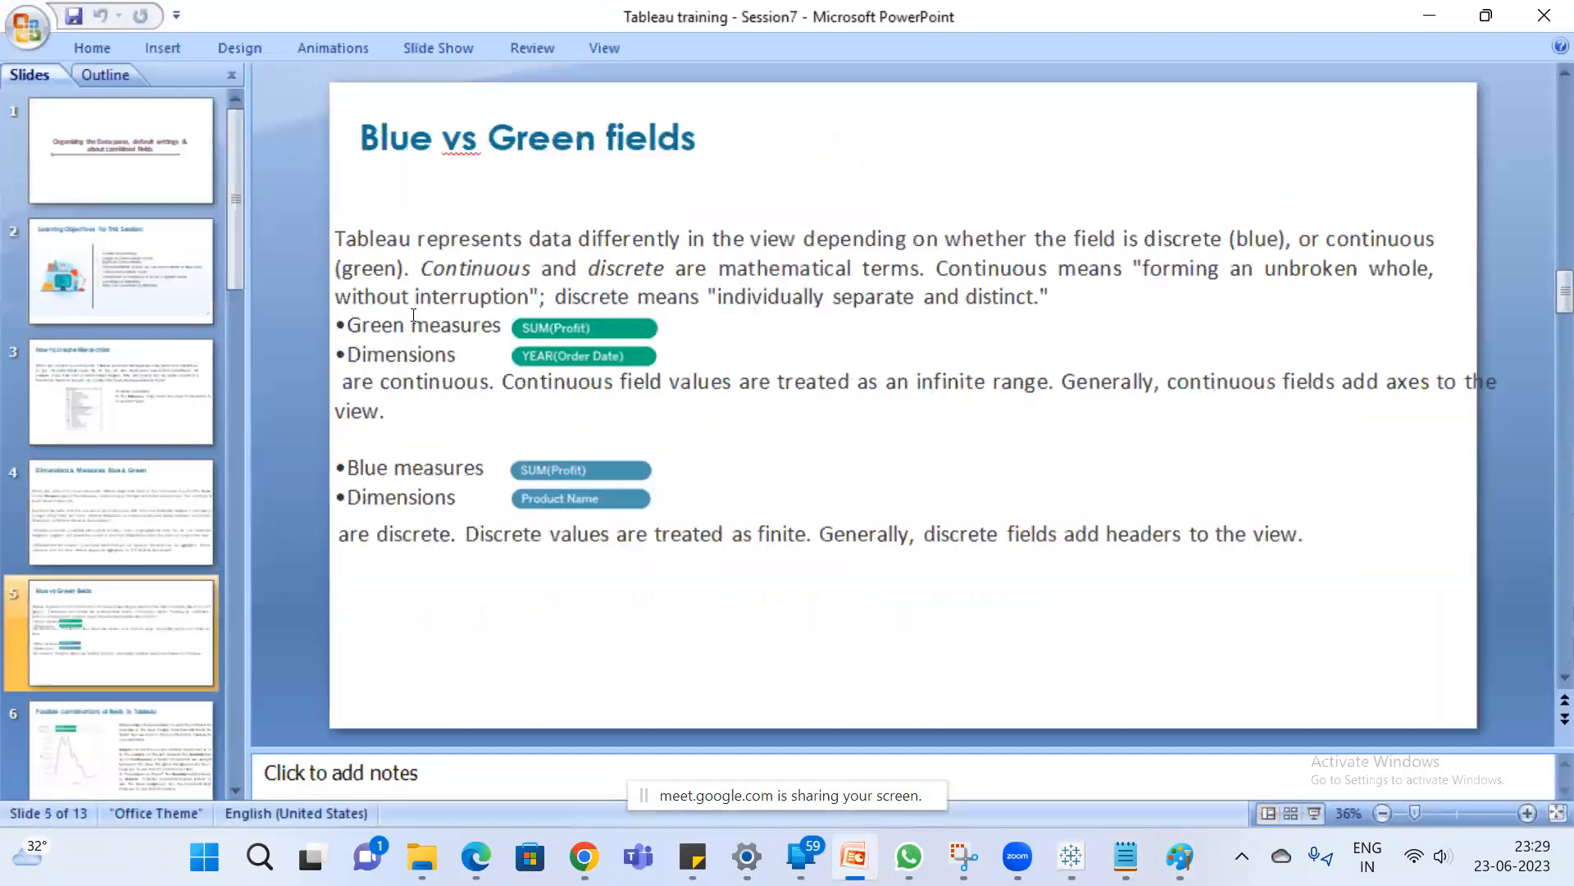
pyautogui.click(65, 663)
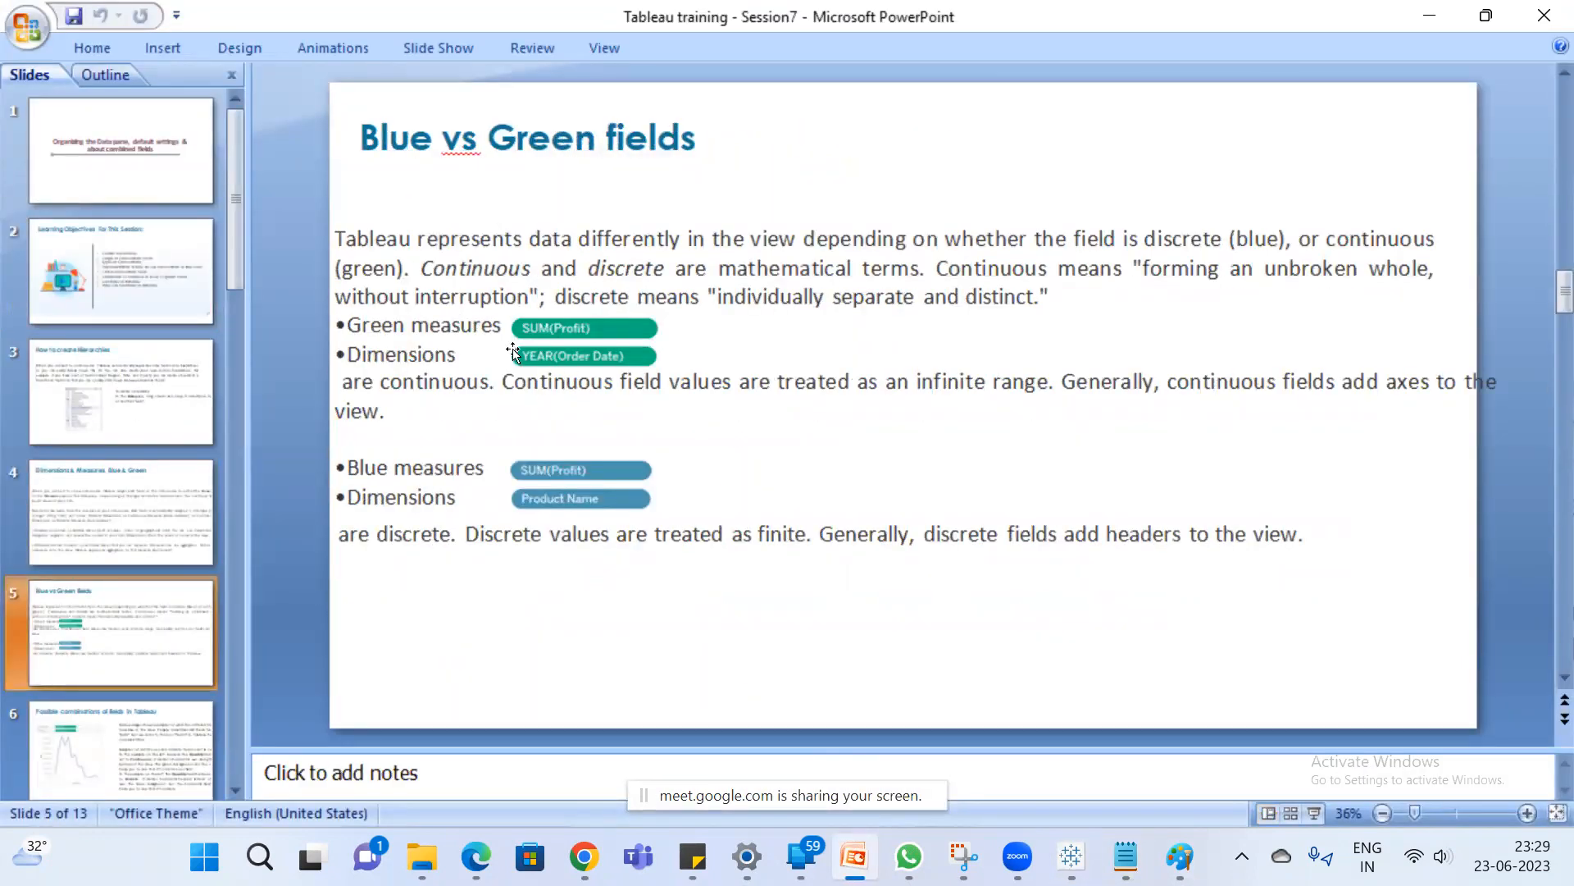
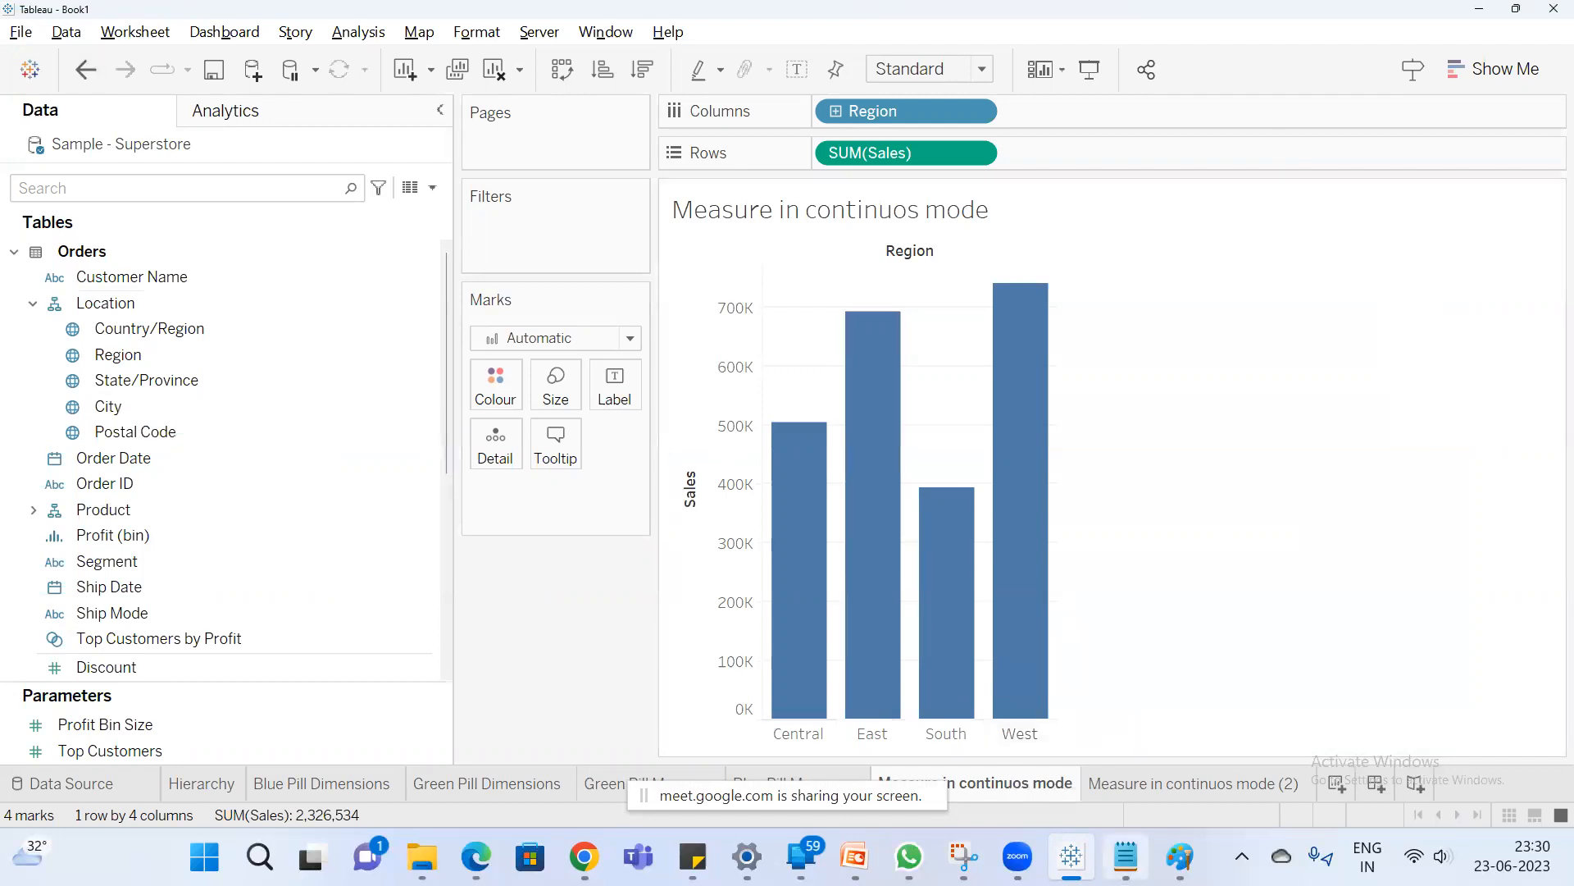
# Review the discrete and continuous headings in the Notepad notes and return to the Measure in continuos mode worksheet in Tableau.
pyautogui.click(1126, 857)
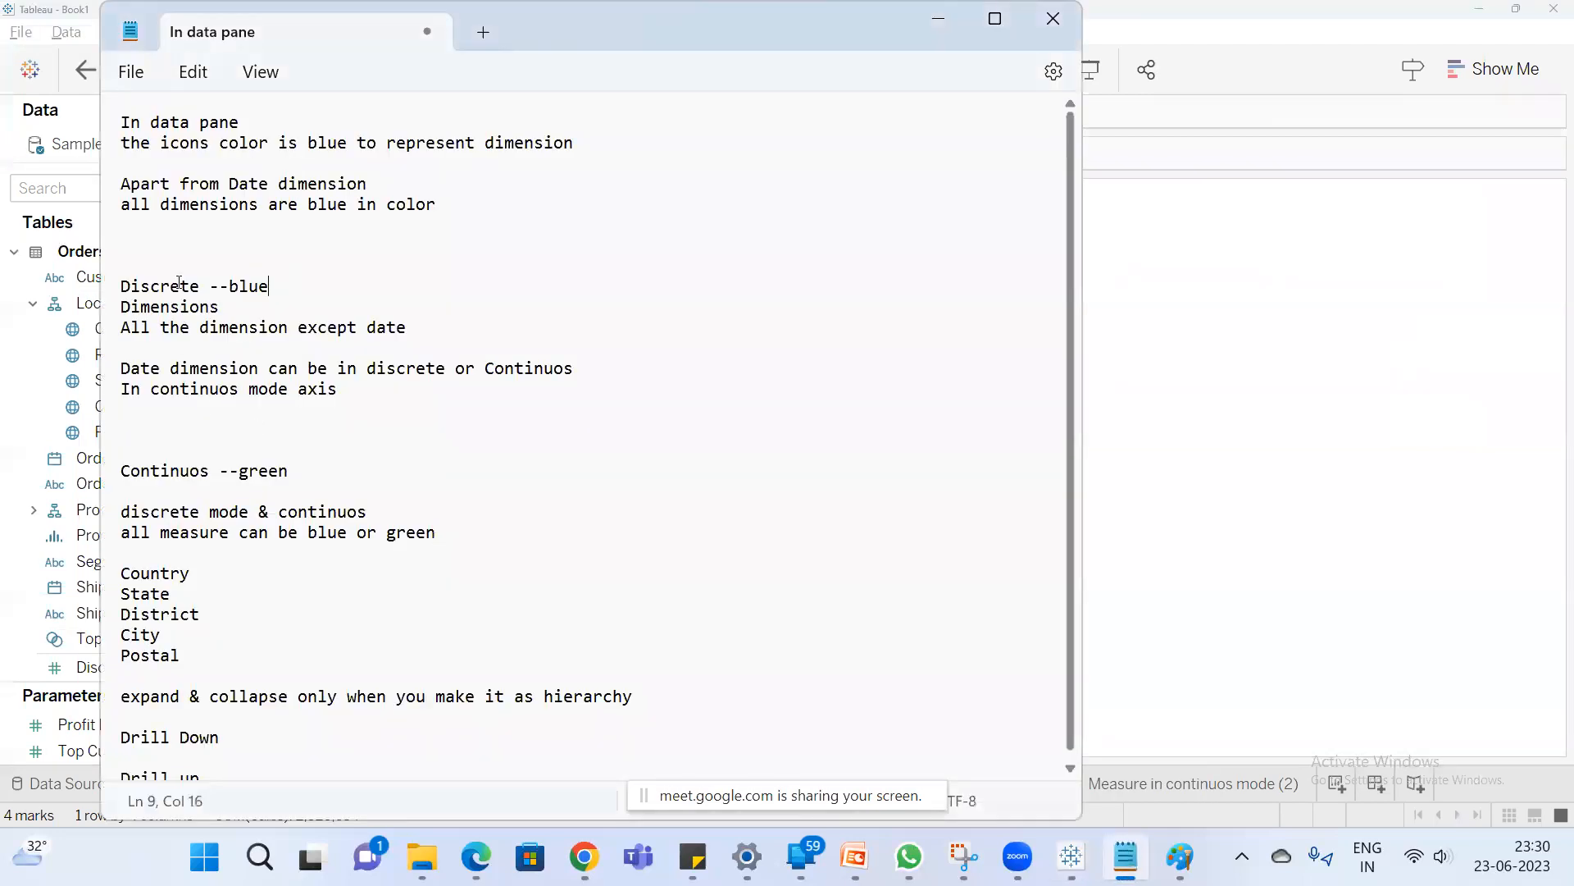
pyautogui.moveTo(270, 286); pyautogui.dragTo(88, 305)
pyautogui.moveTo(299, 463); pyautogui.dragTo(41, 470)
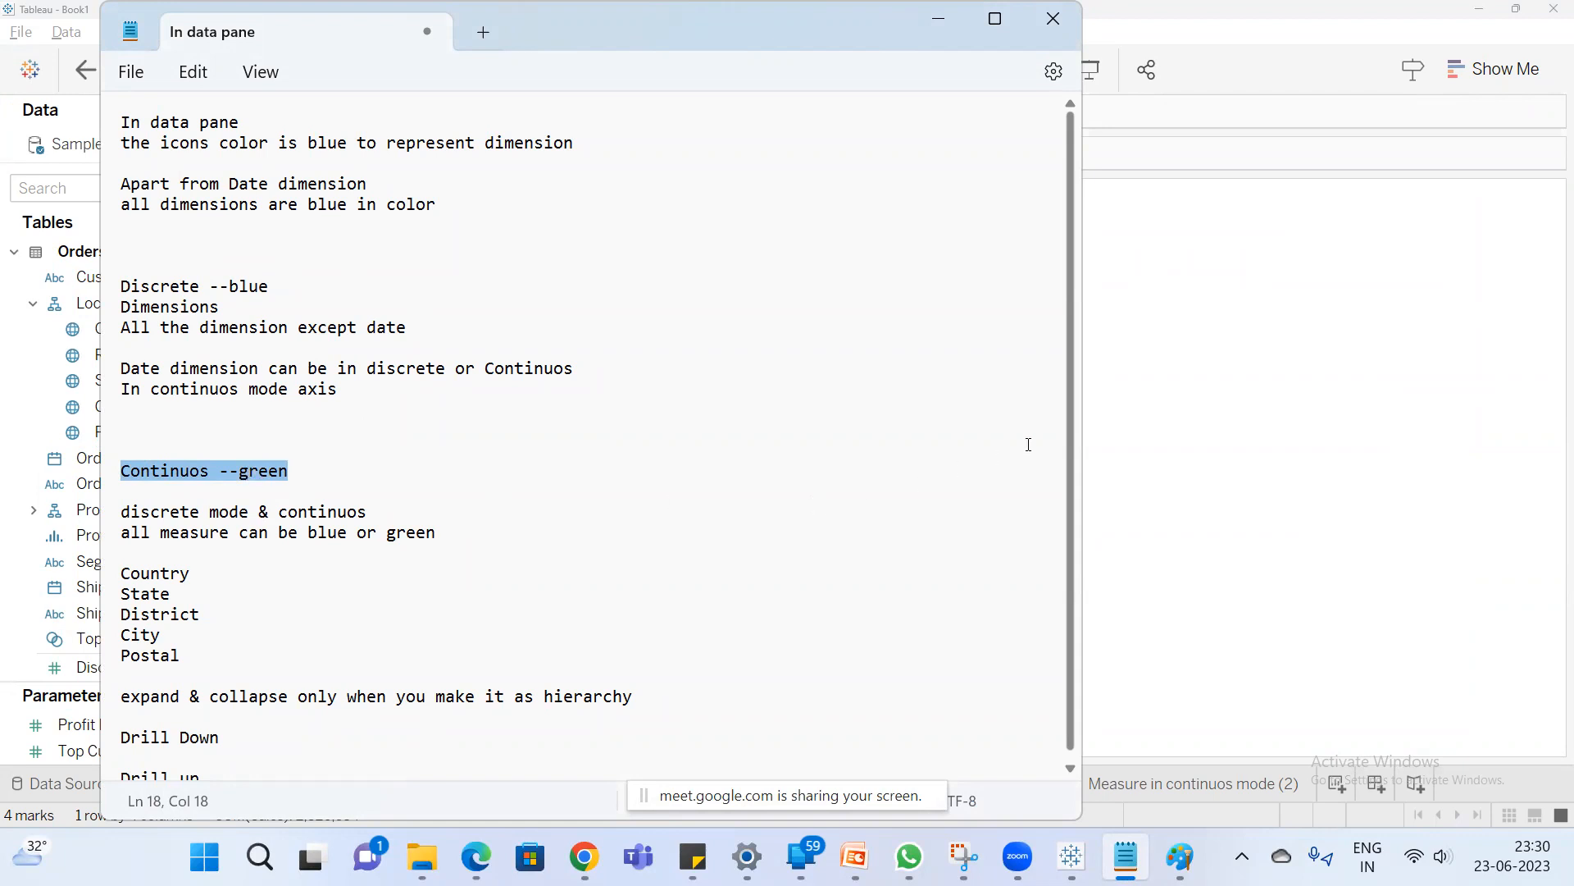
pyautogui.click(1100, 443)
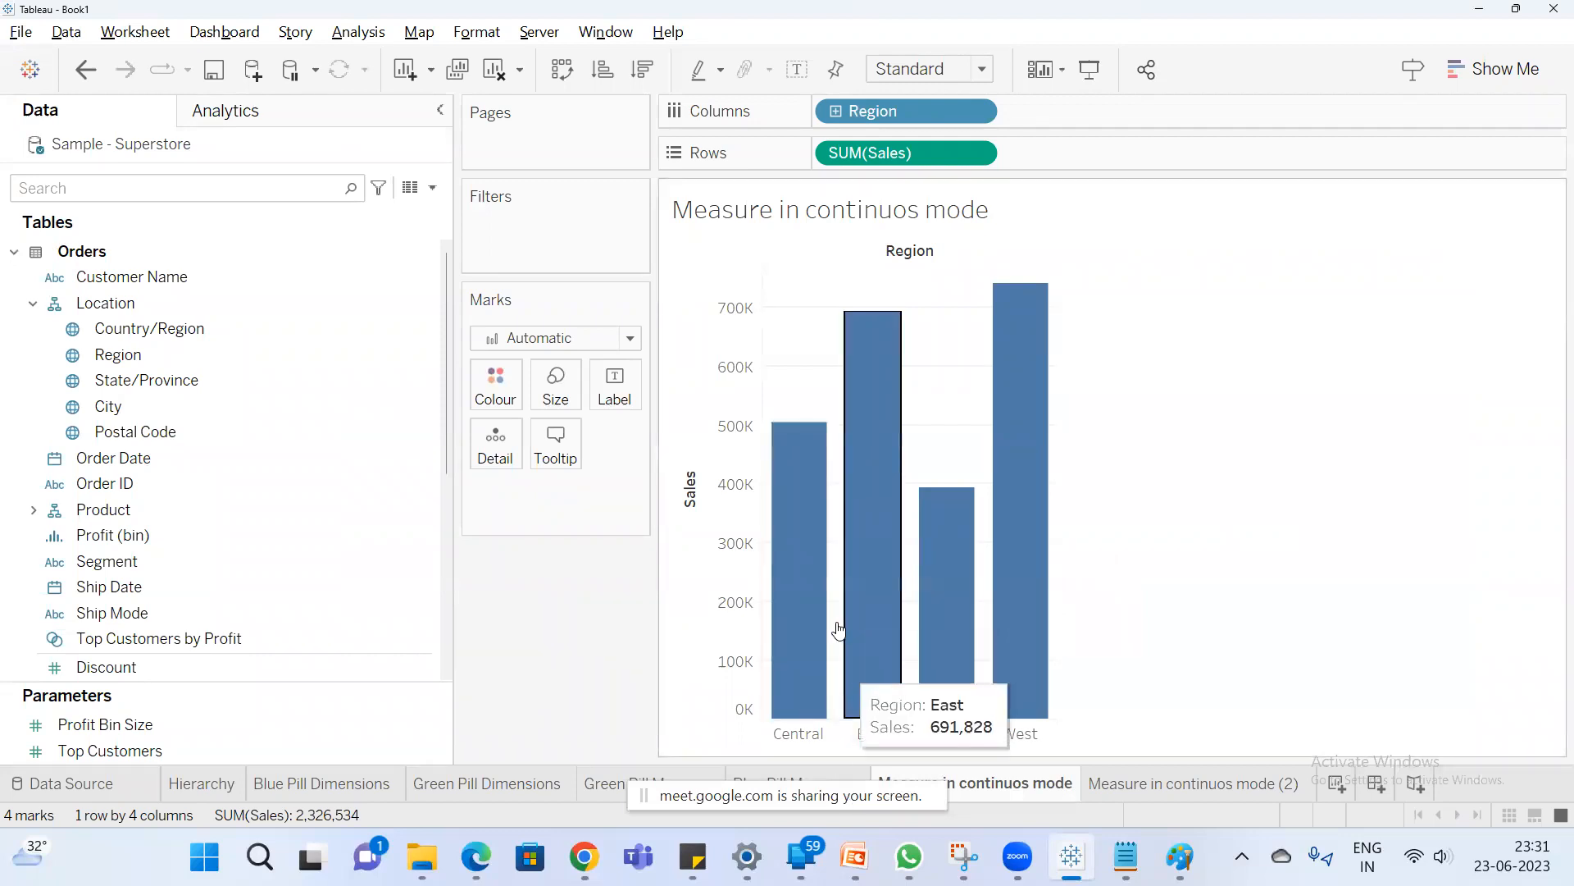
# Convert SUM(Sales) to discrete on the Measure in continuos mode worksheet and switch the view to a heat map.
pyautogui.rightClick(905, 158)
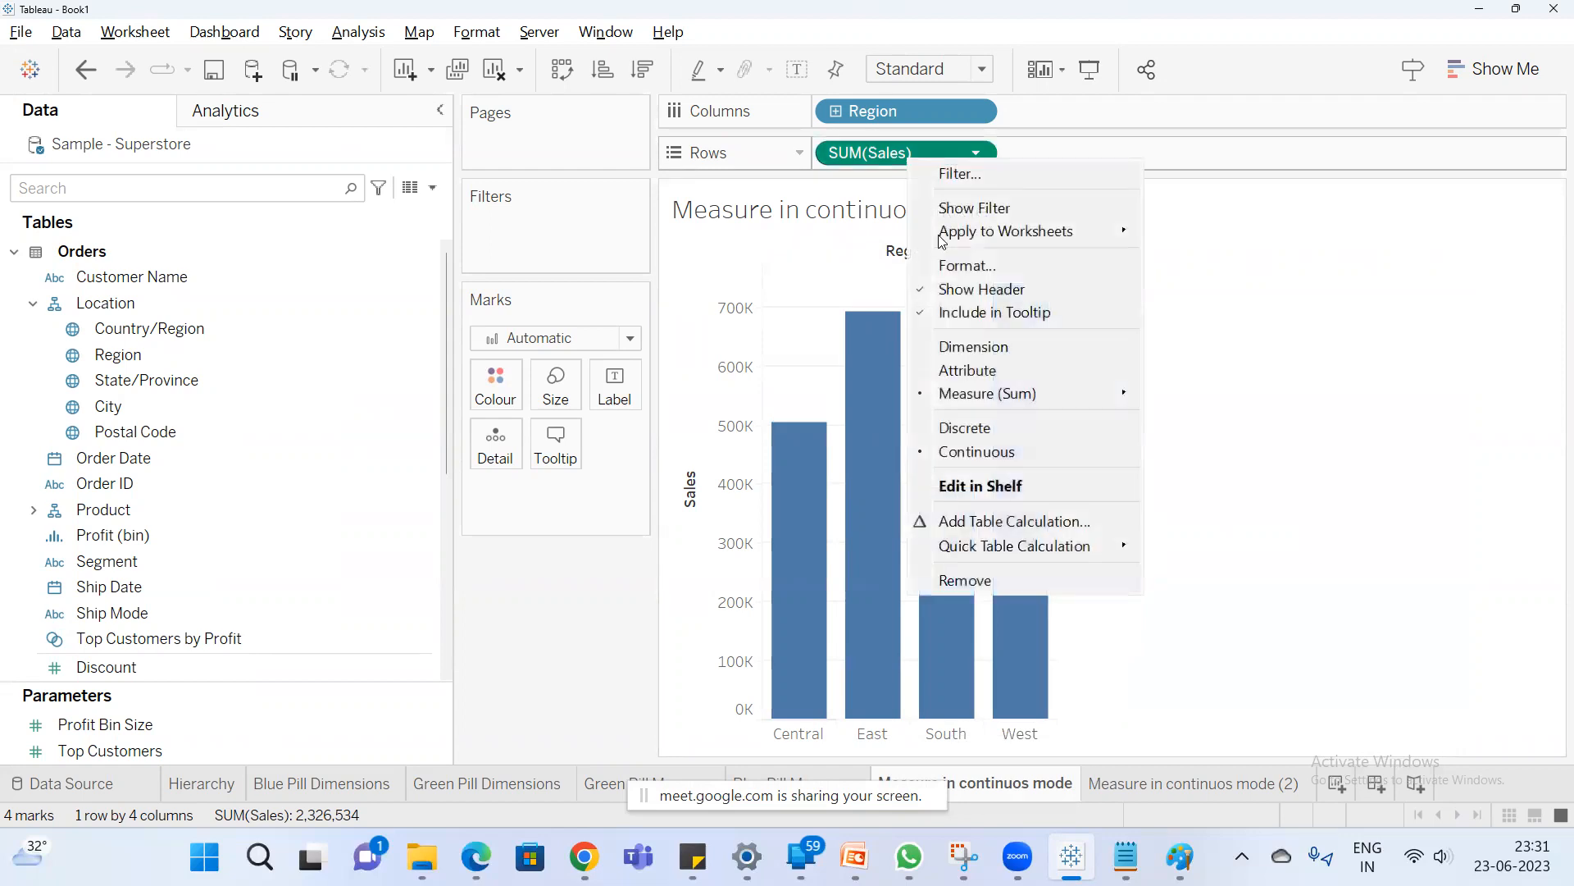
pyautogui.click(997, 427)
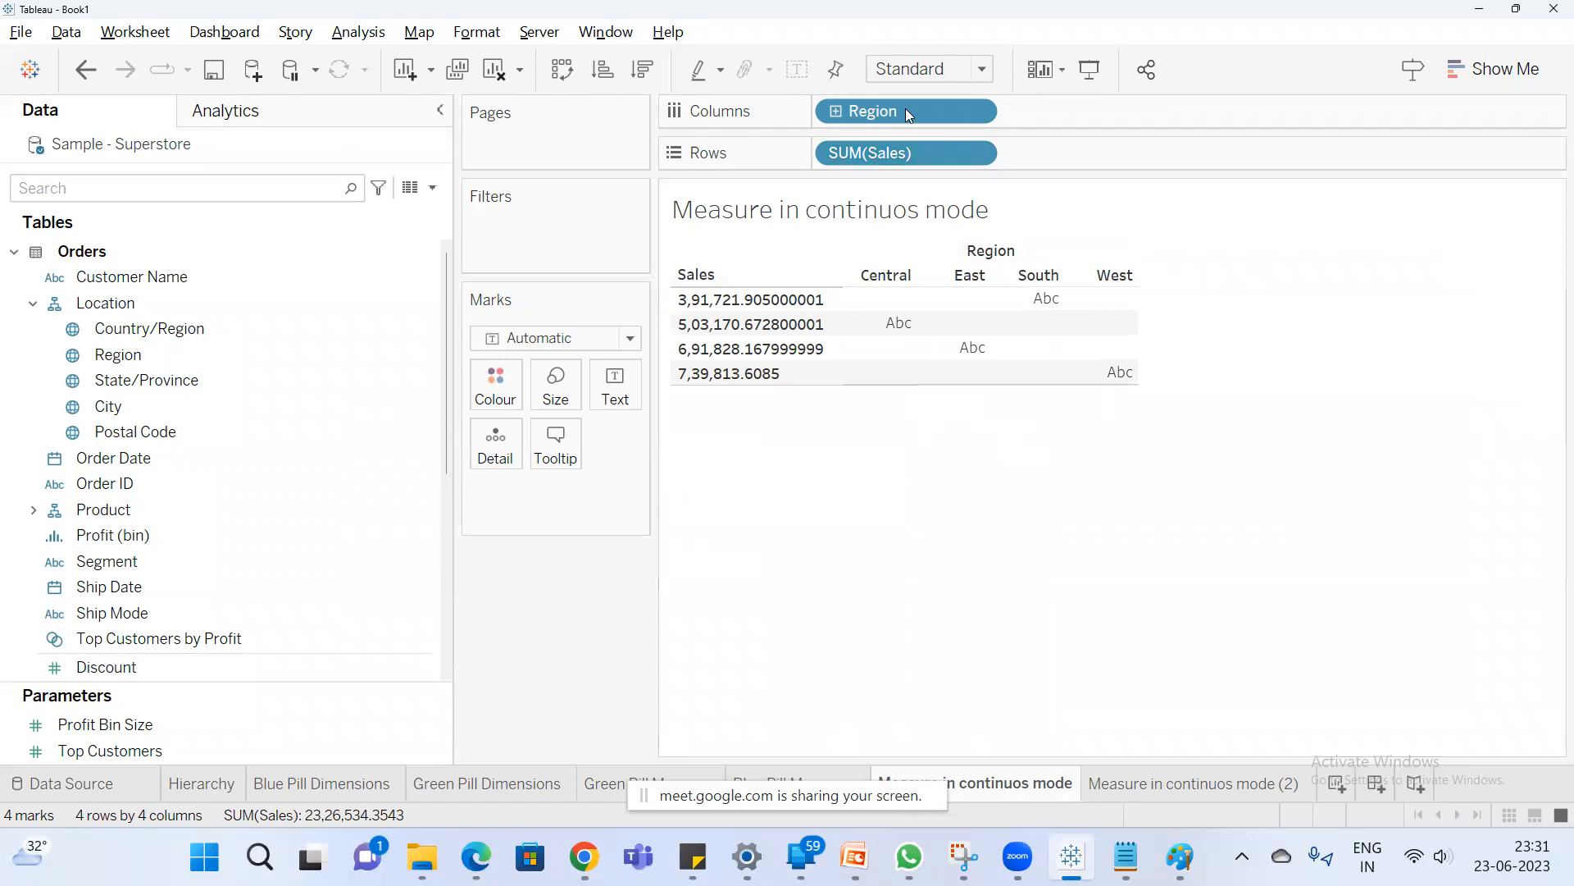
pyautogui.click(1492, 69)
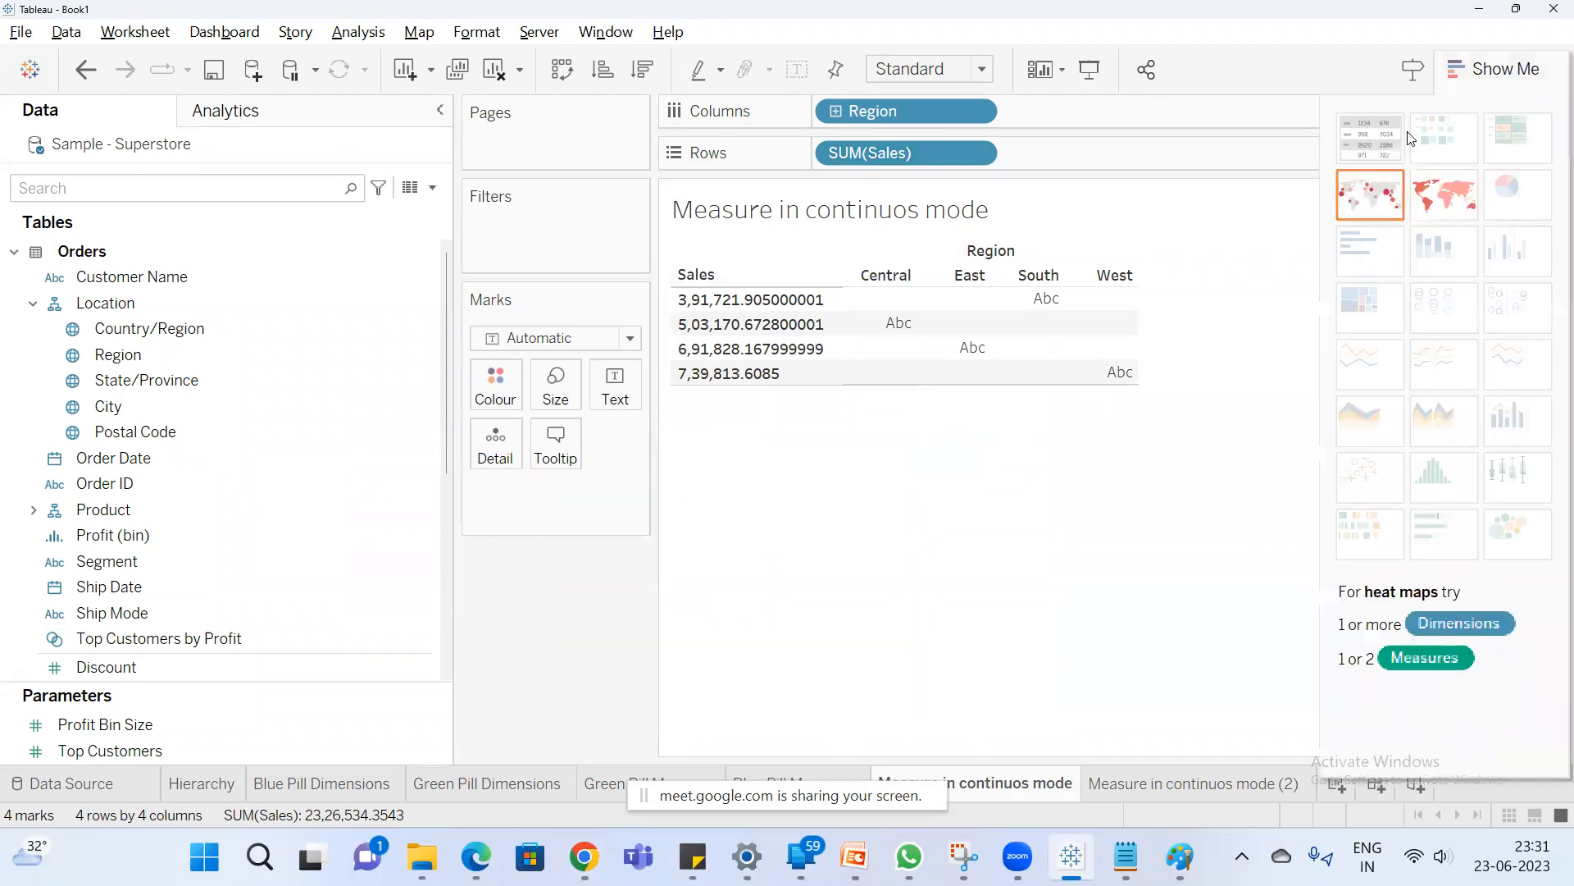
pyautogui.click(1442, 131)
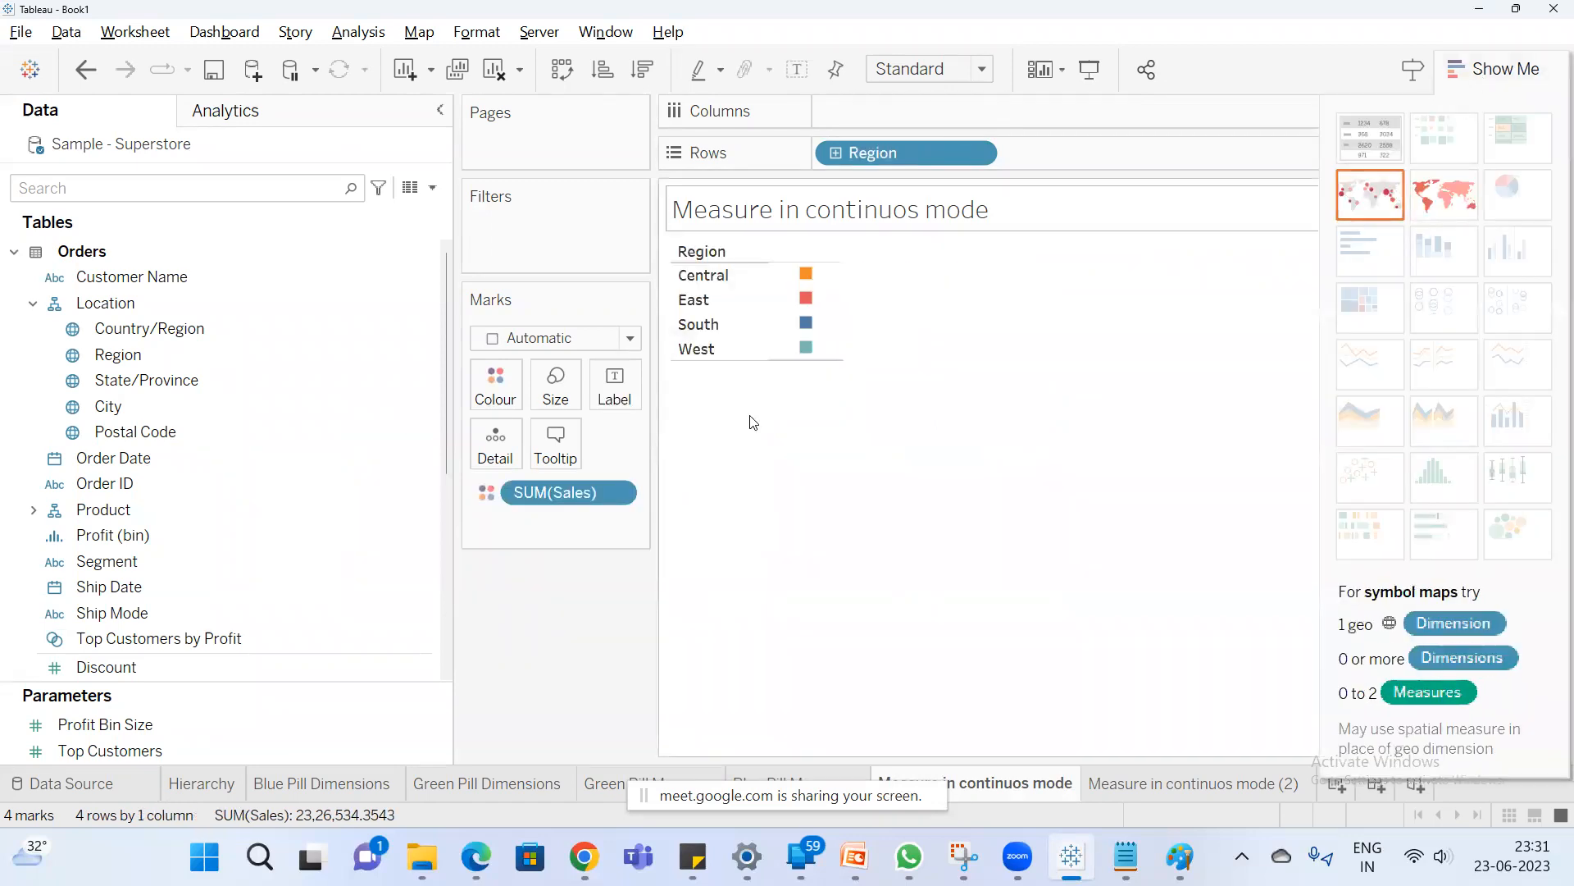
# Remove the discrete SUM(Sales) from the Marks card and add the Sales field as text values for each region.
pyautogui.moveTo(566, 485); pyautogui.dragTo(604, 398)
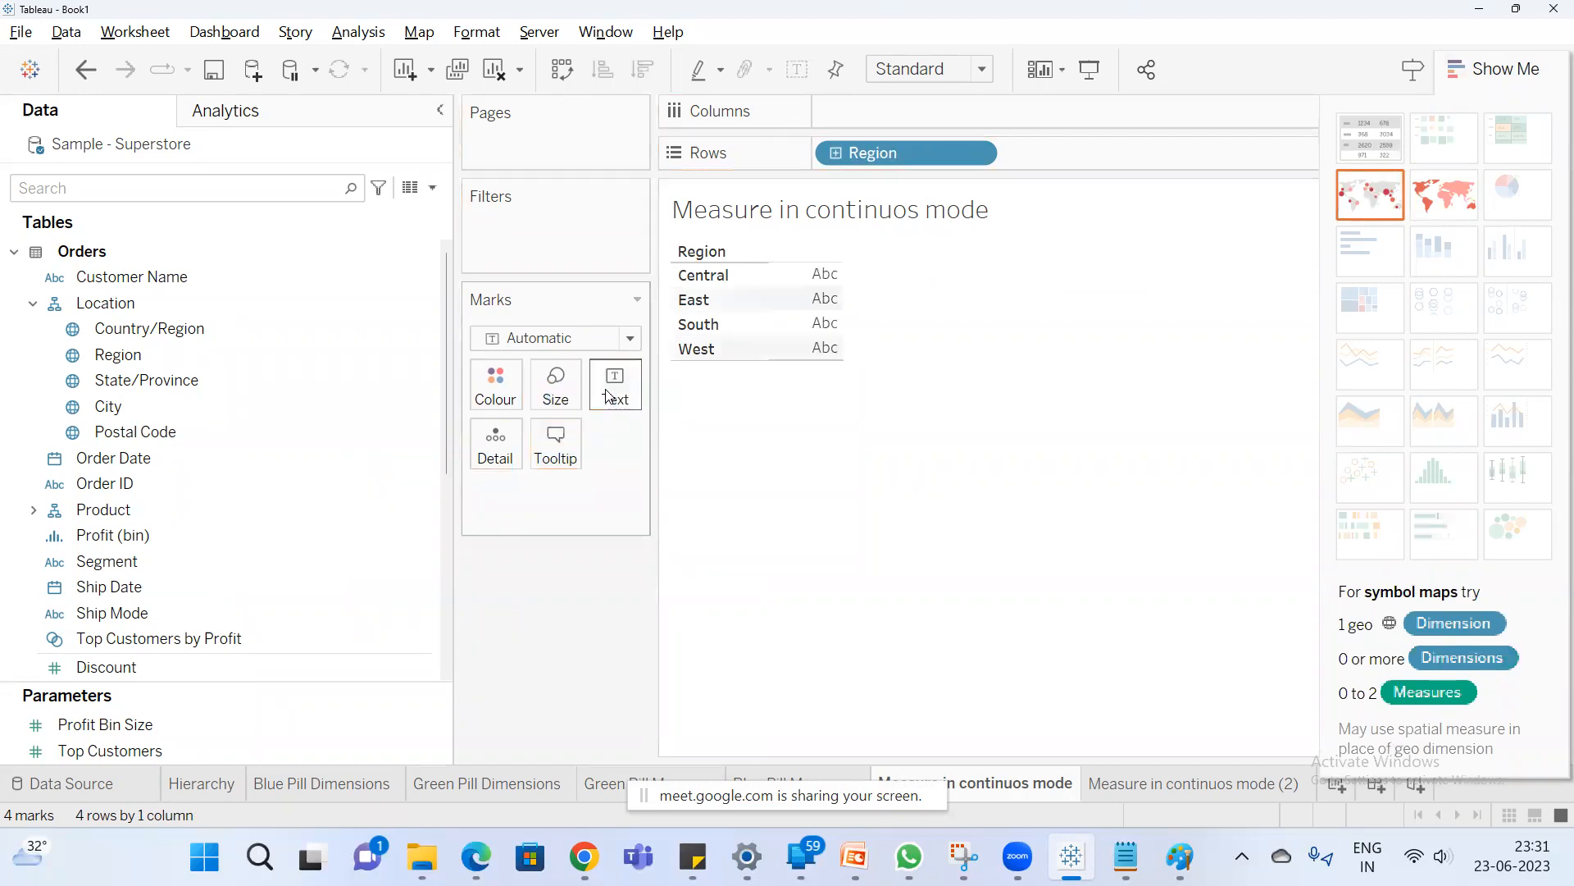
pyautogui.click(134, 190)
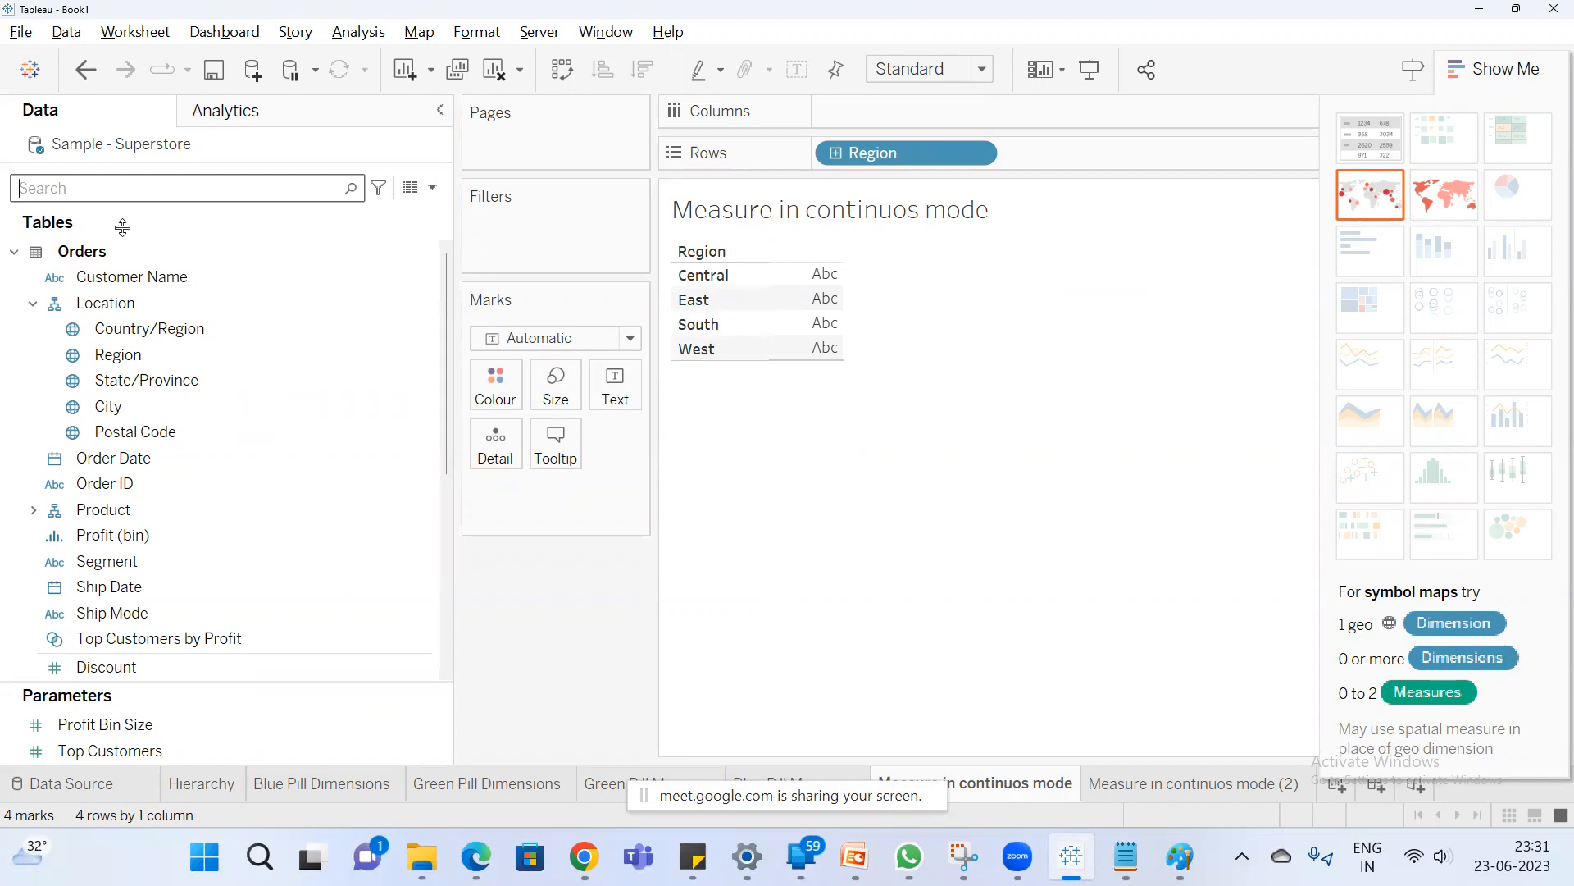
pyautogui.write('sa')
pyautogui.doubleClick(116, 295)
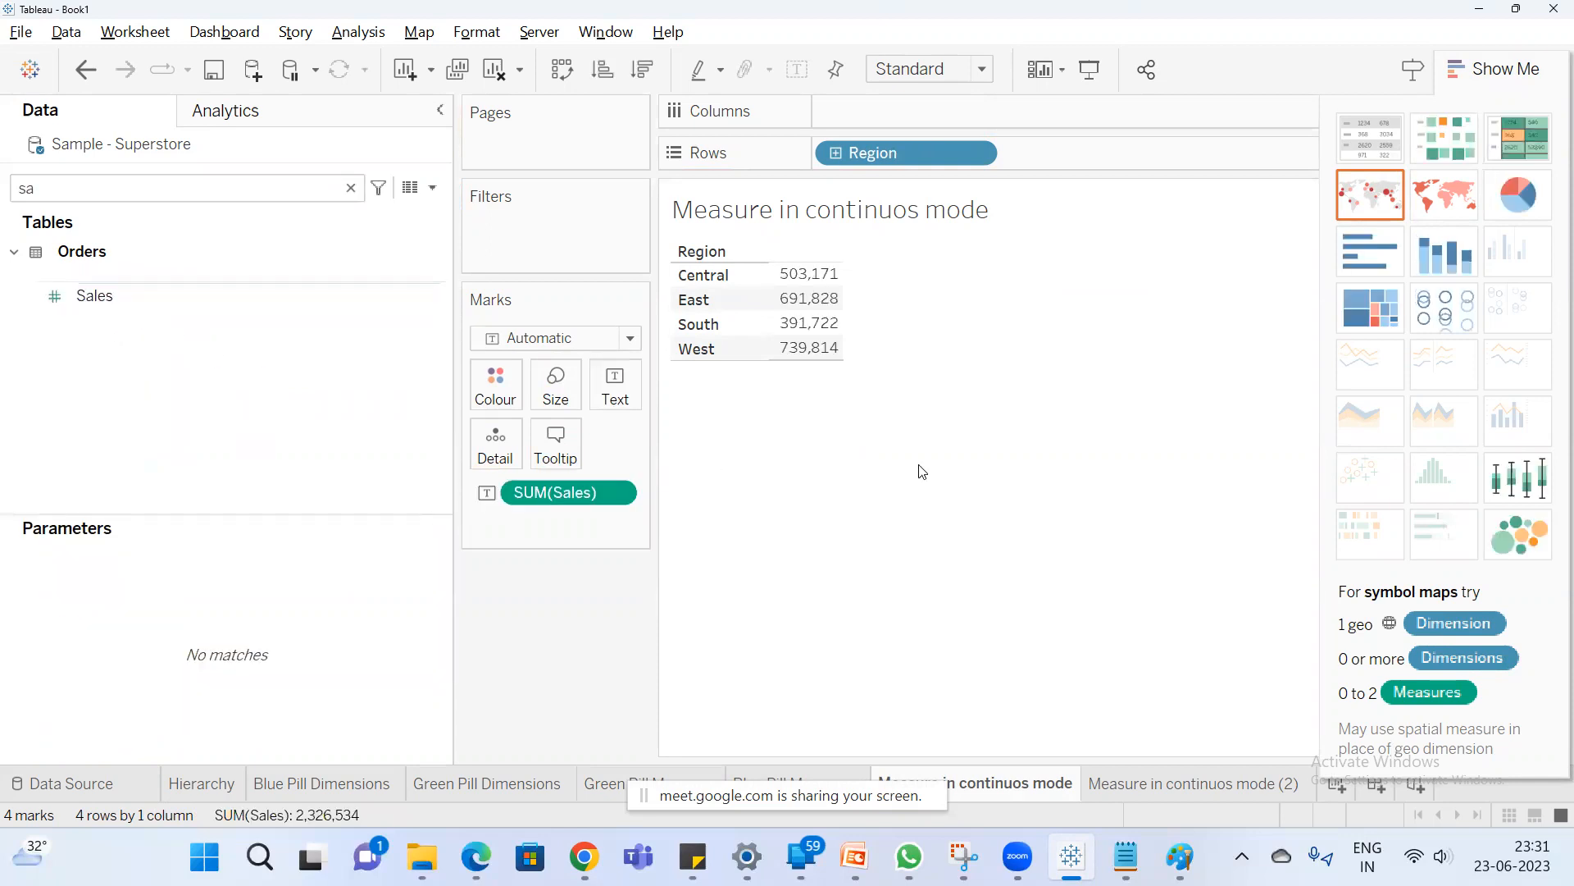
# Convert SUM(Sales) on the Marks card to discrete, move it to Rows after Region, and close the chart suggestions.
pyautogui.rightClick(568, 487)
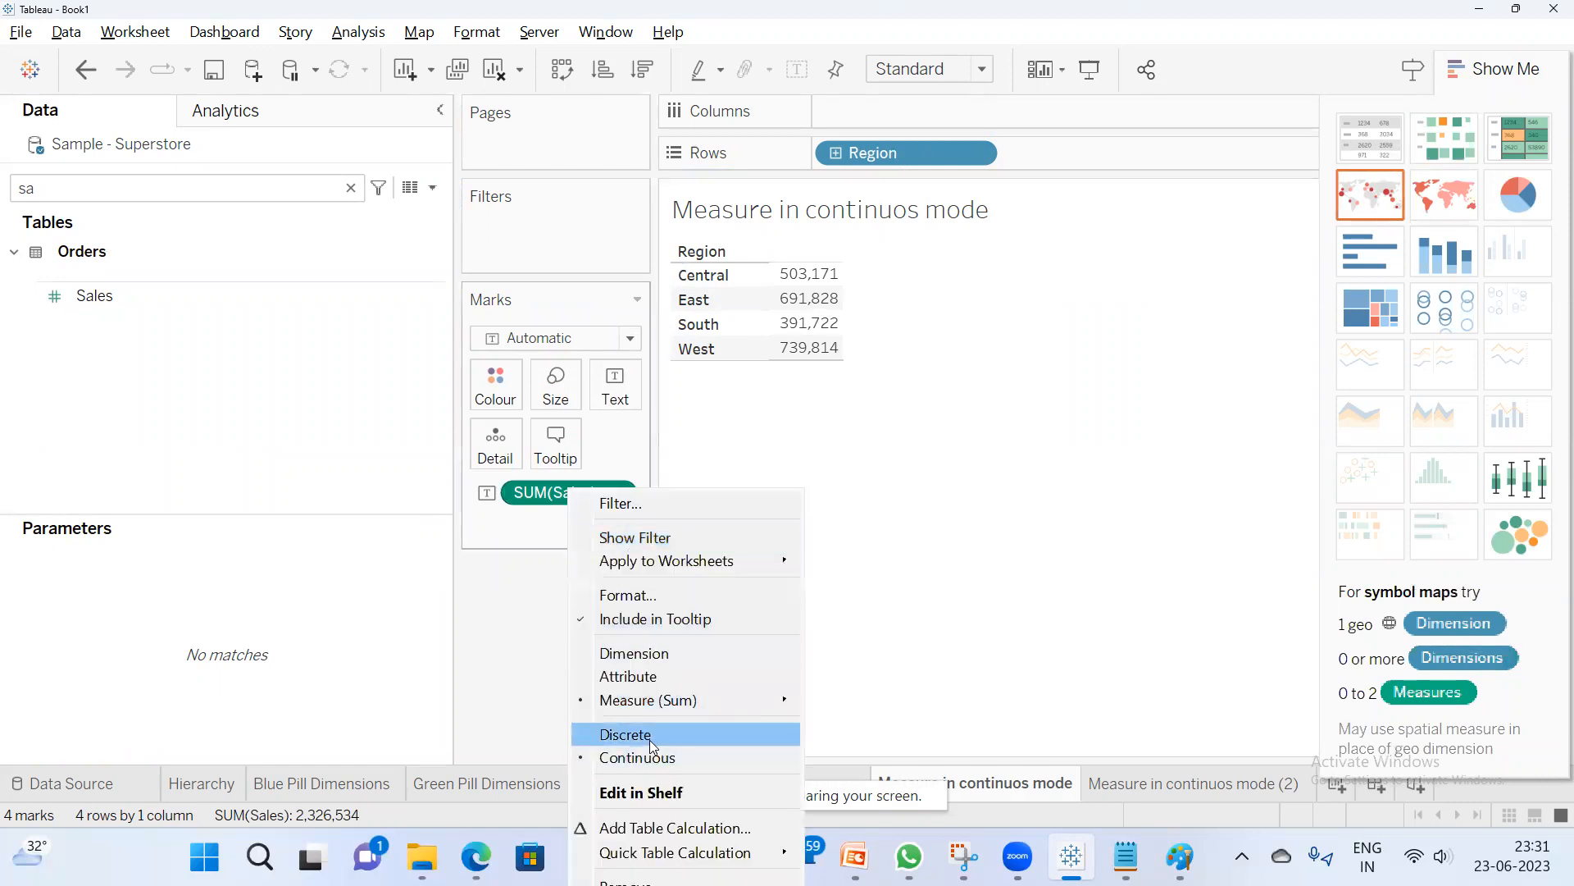
pyautogui.click(651, 737)
pyautogui.moveTo(618, 491); pyautogui.dragTo(1112, 153)
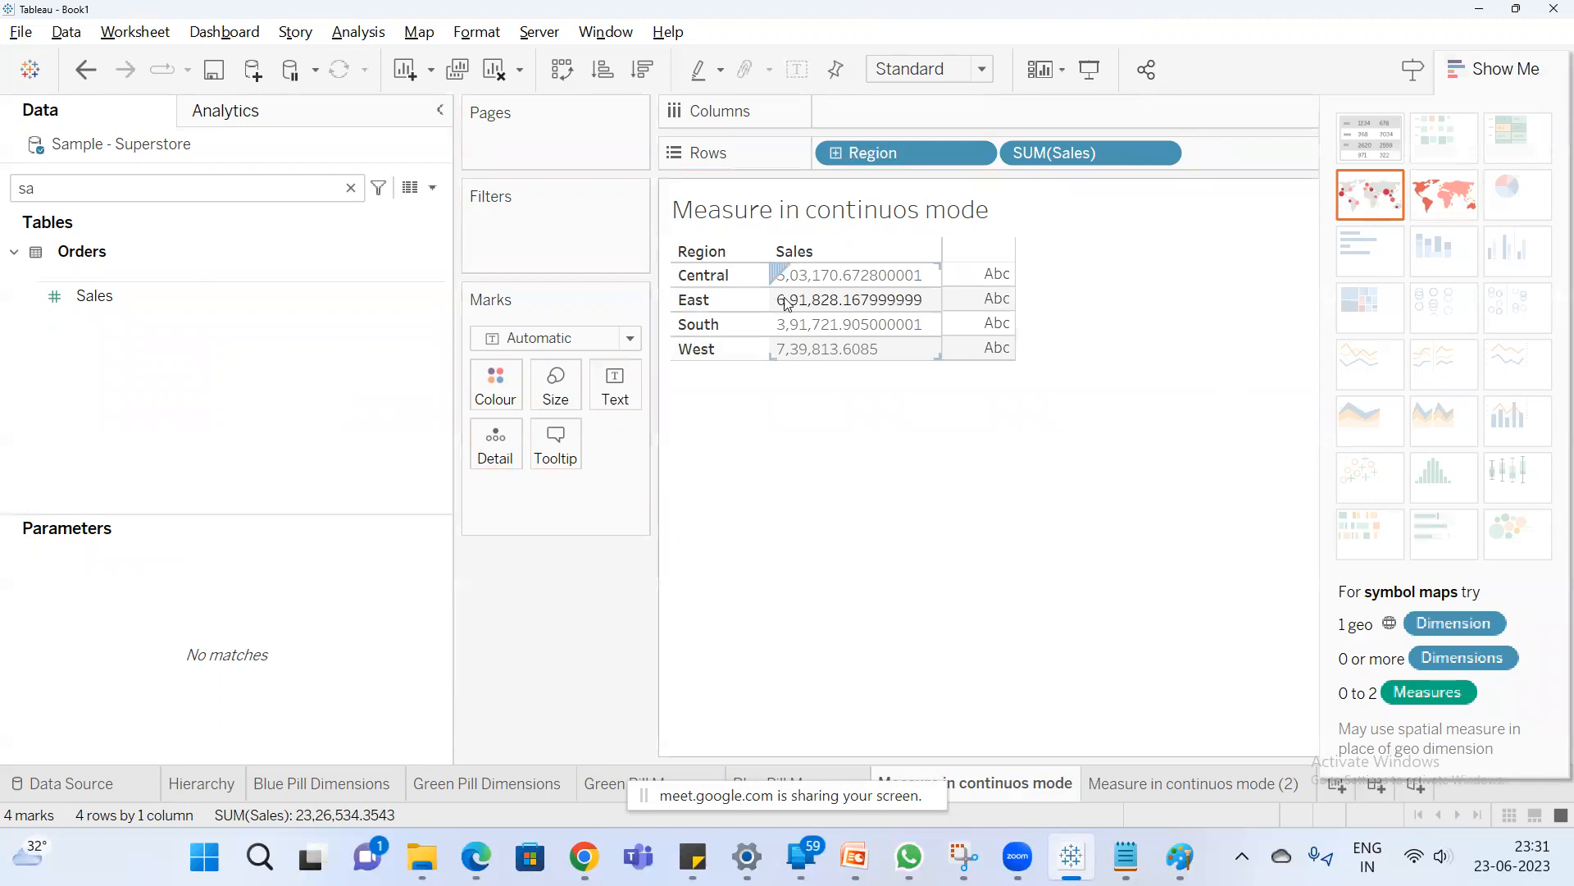
pyautogui.click(1492, 69)
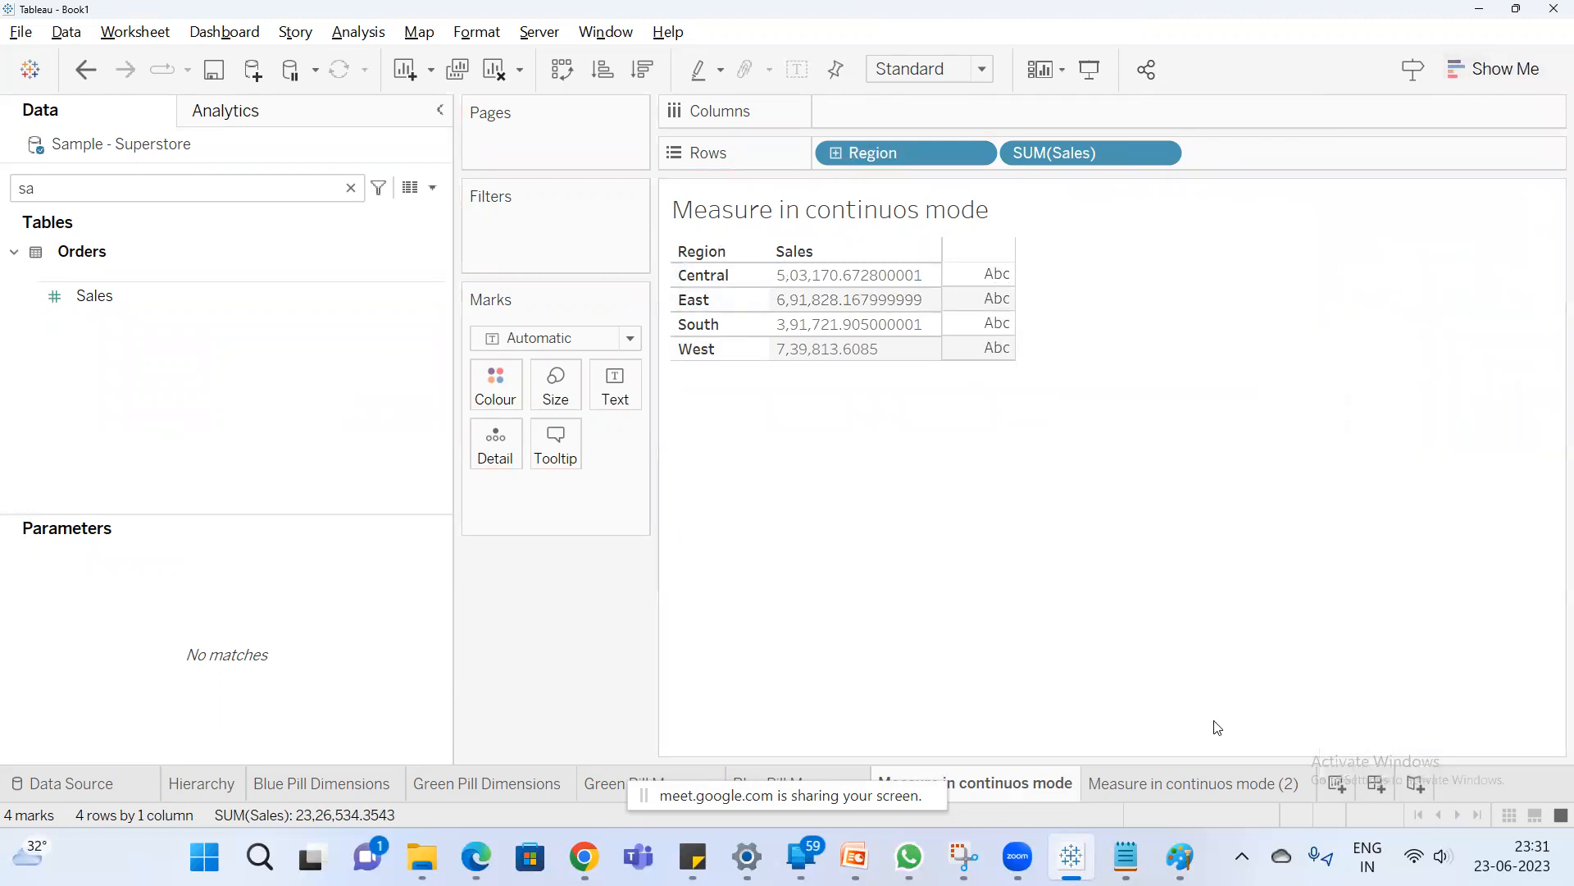
# On the Measure in continuos mode (2) worksheet, convert SUM(Sales) to continuous and move Region to Columns.
pyautogui.click(1180, 783)
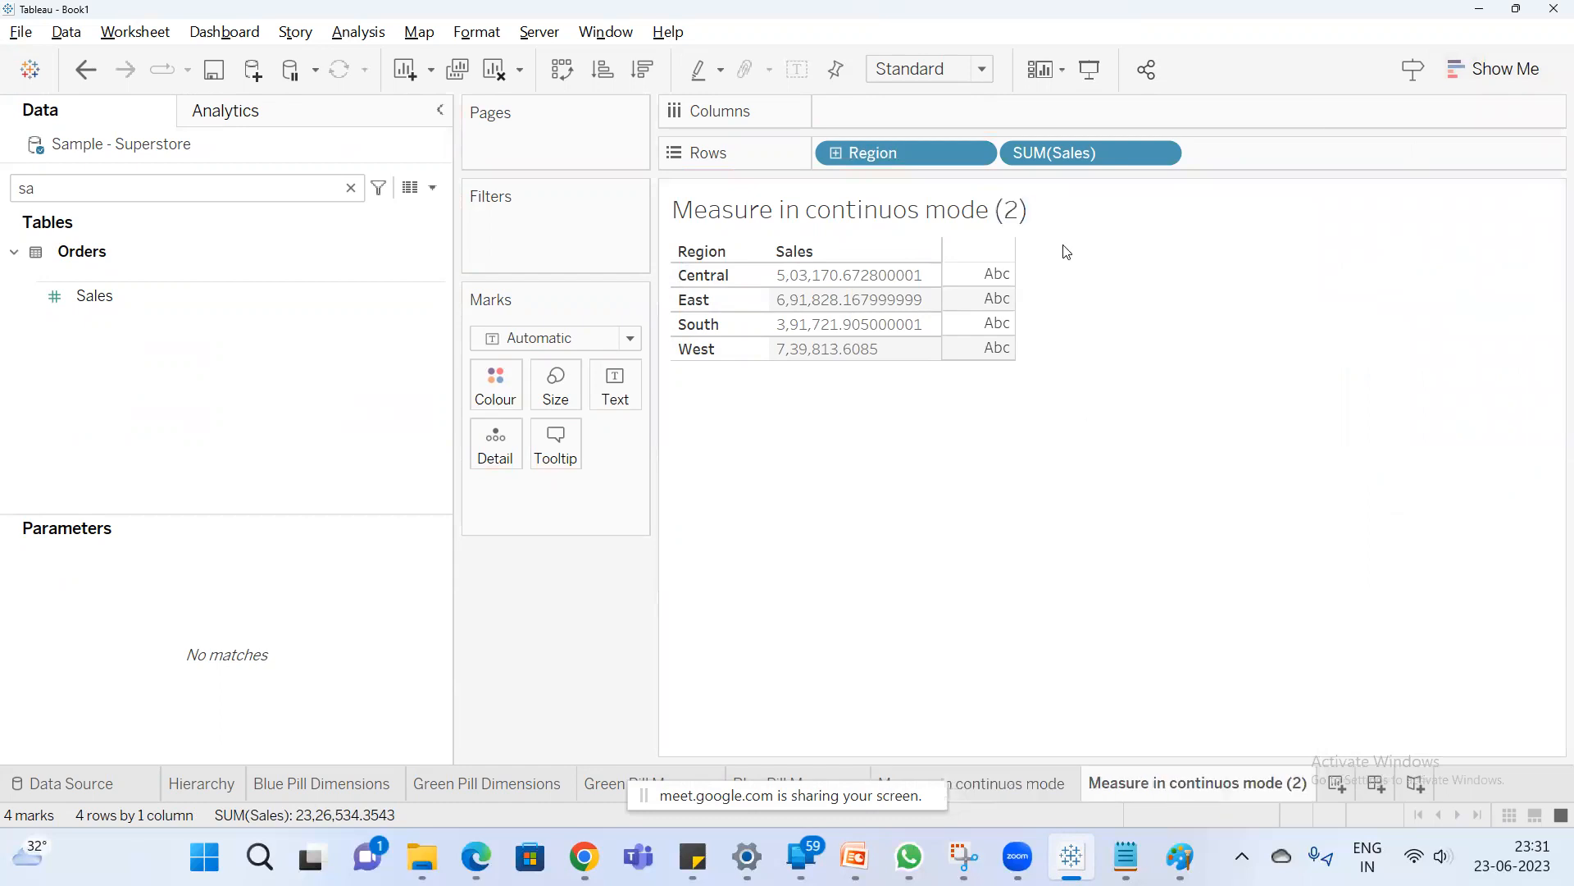
pyautogui.rightClick(1058, 157)
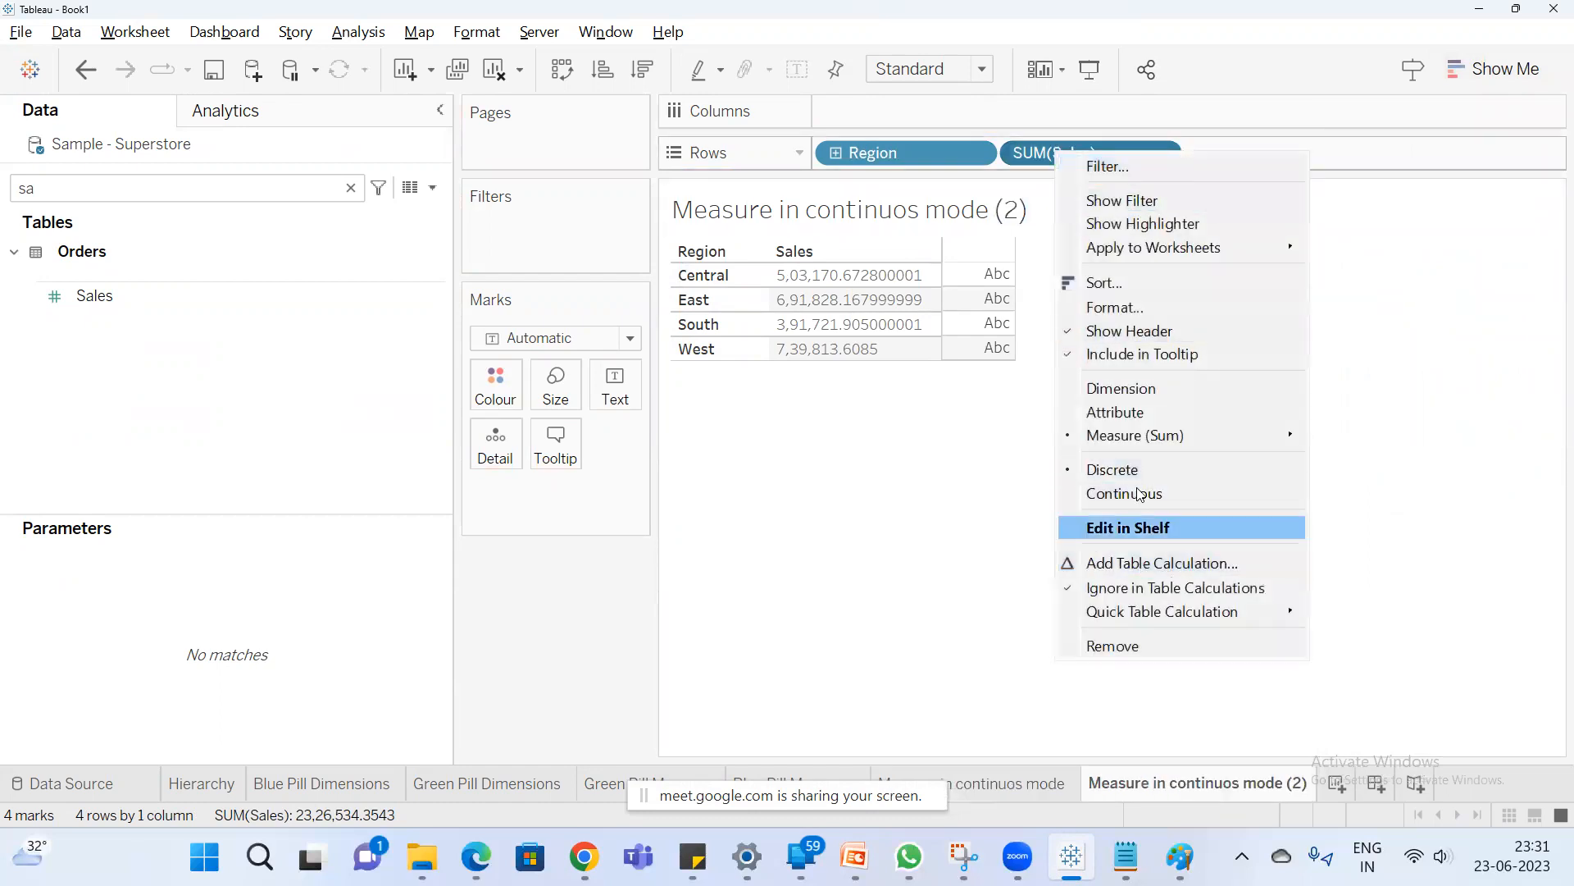
pyautogui.click(1137, 492)
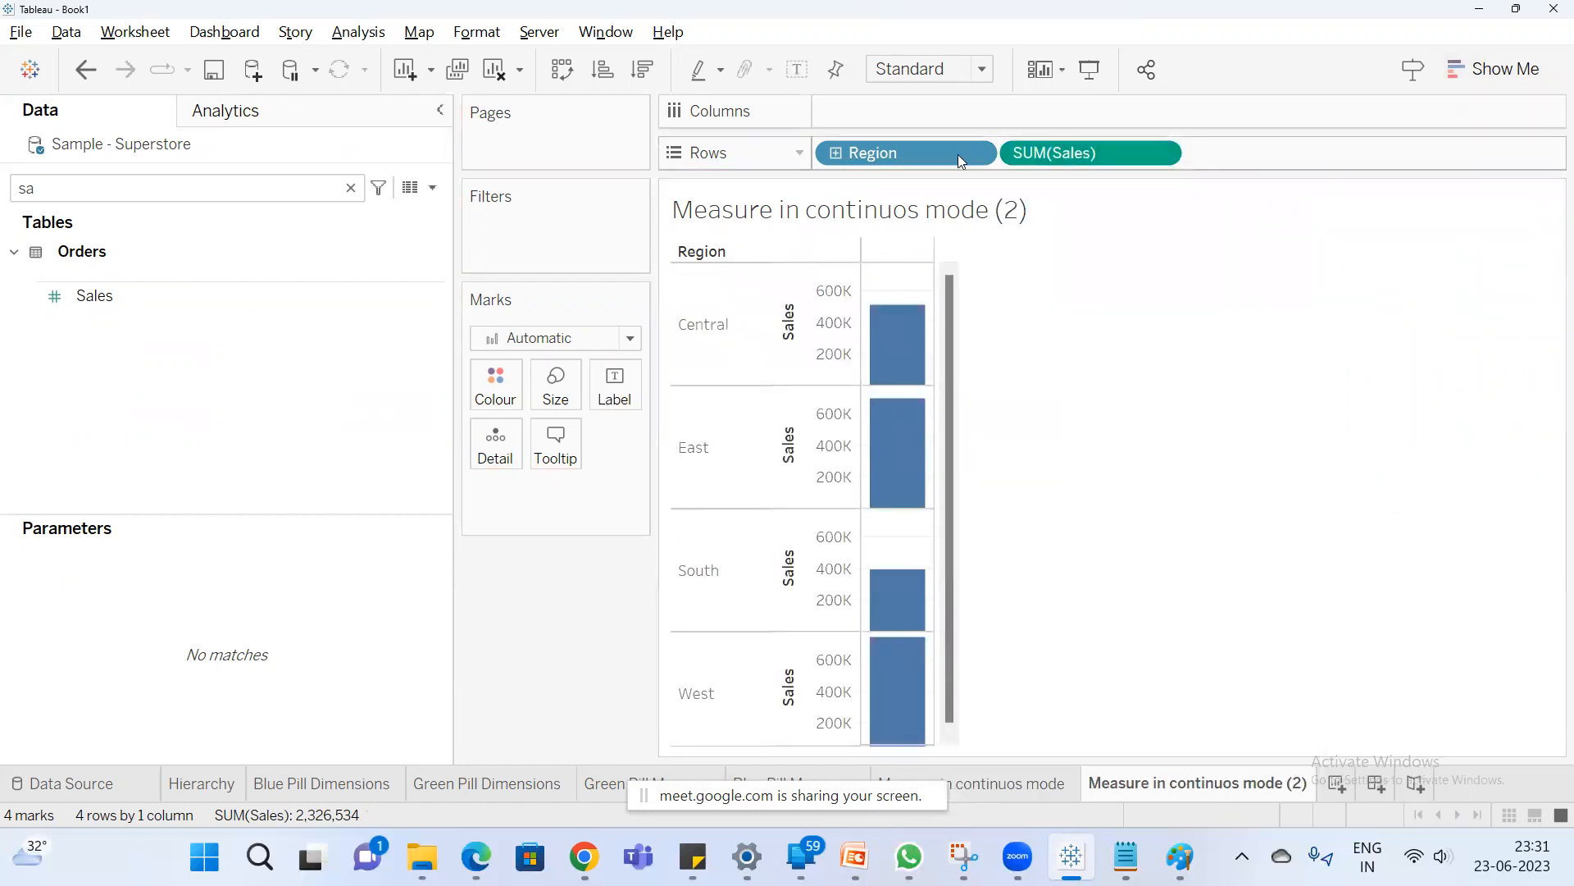
pyautogui.moveTo(902, 155)
pyautogui.mouseDown()
pyautogui.moveTo(908, 115)
pyautogui.moveTo(892, 120)
pyautogui.moveTo(928, 126)
pyautogui.mouseUp()
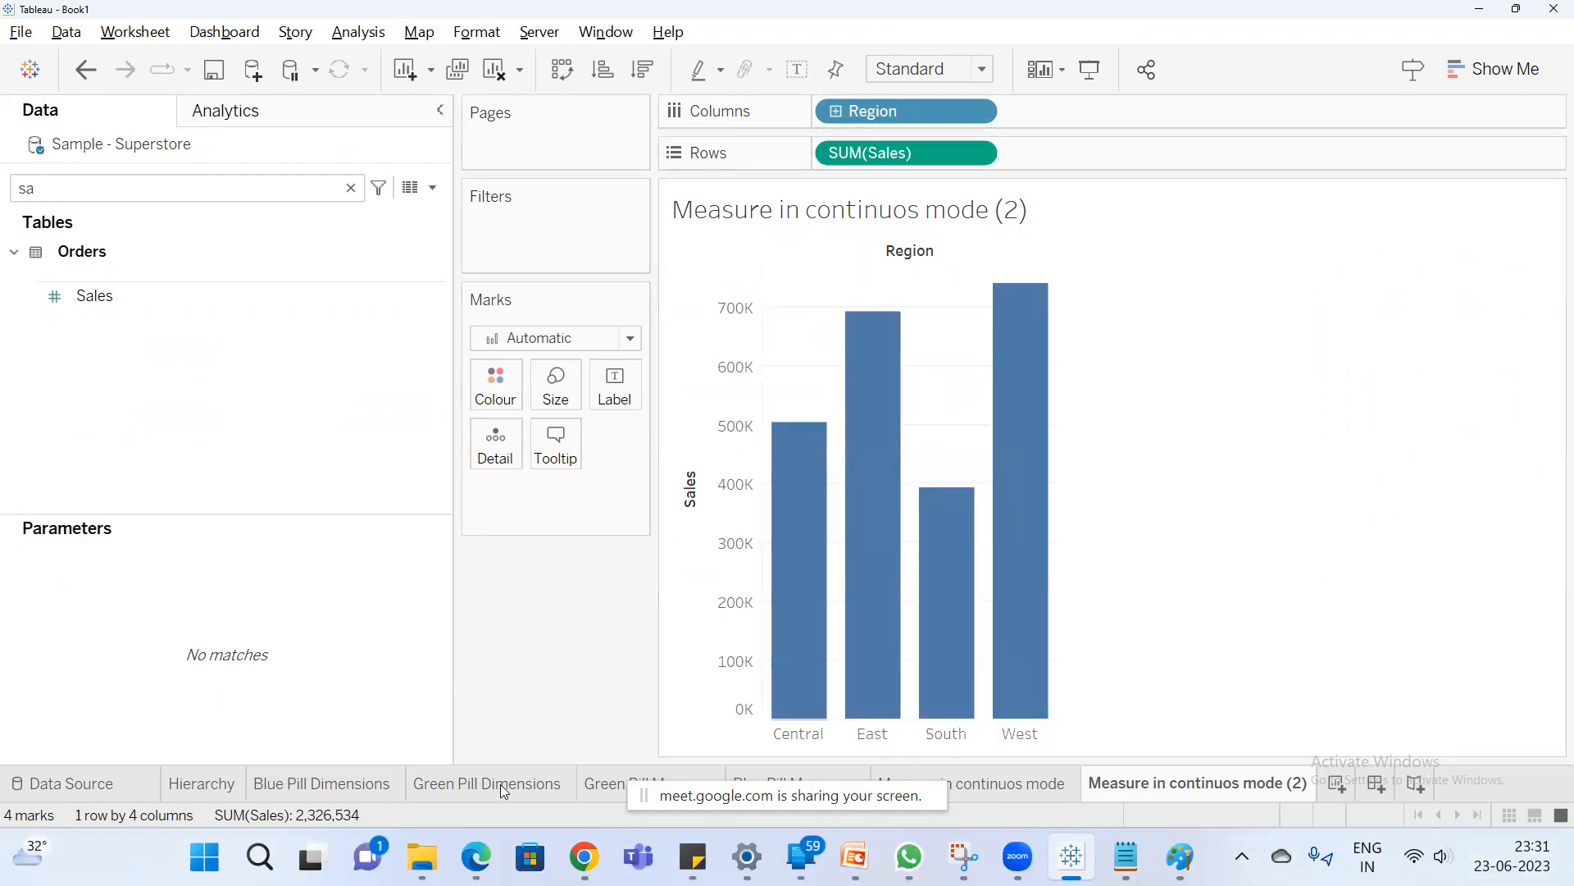
# Convert YEAR(Order Date) to discrete on the Green Pill Dimensions worksheet.
pyautogui.click(537, 783)
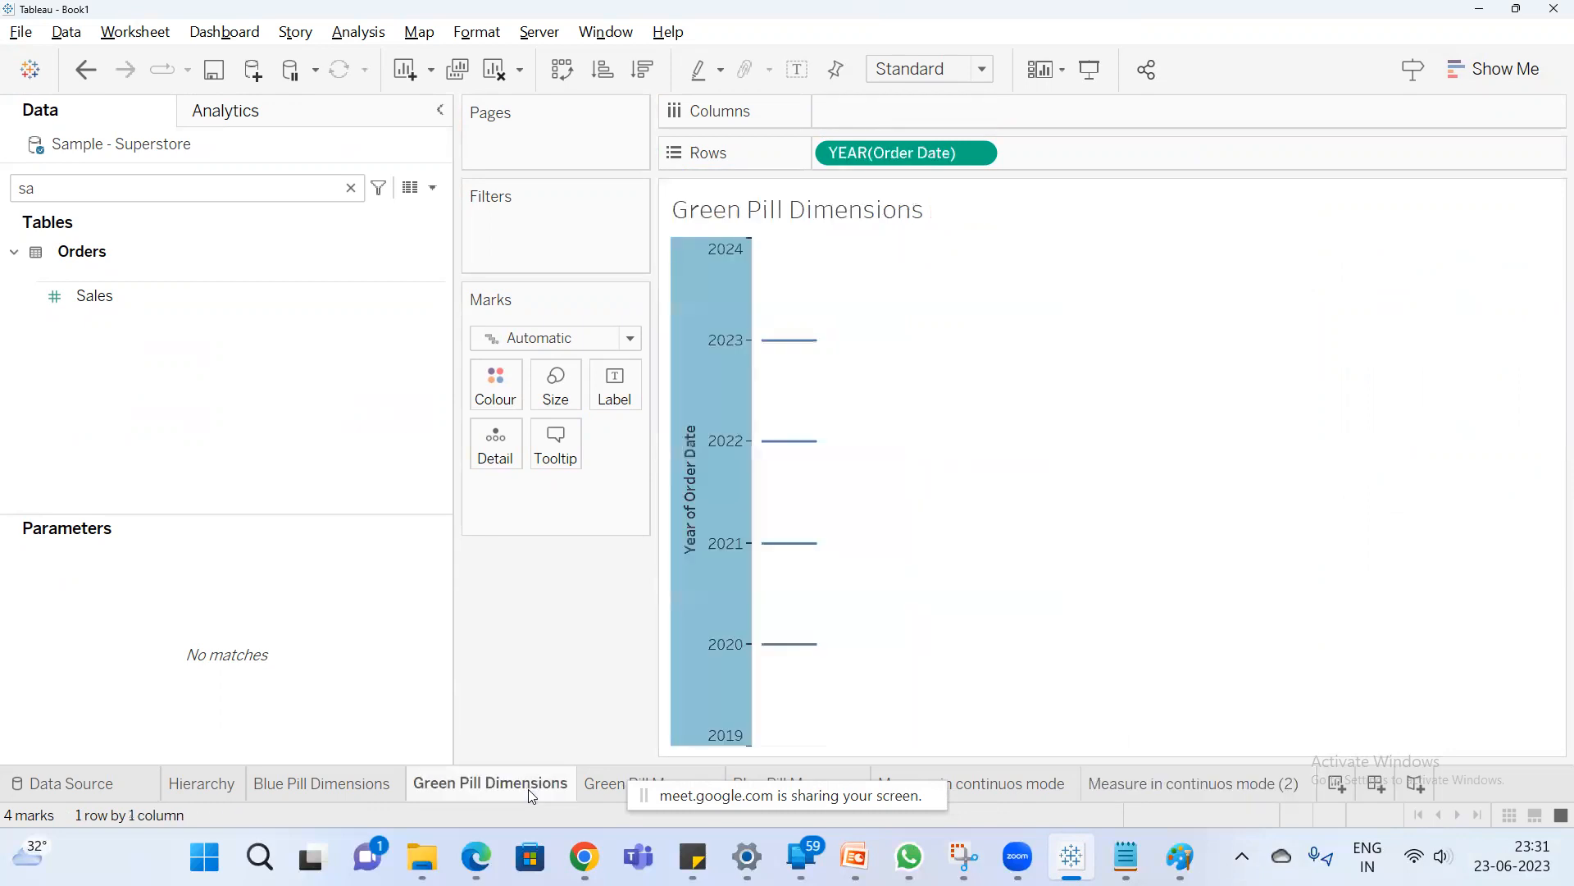
pyautogui.rightClick(930, 155)
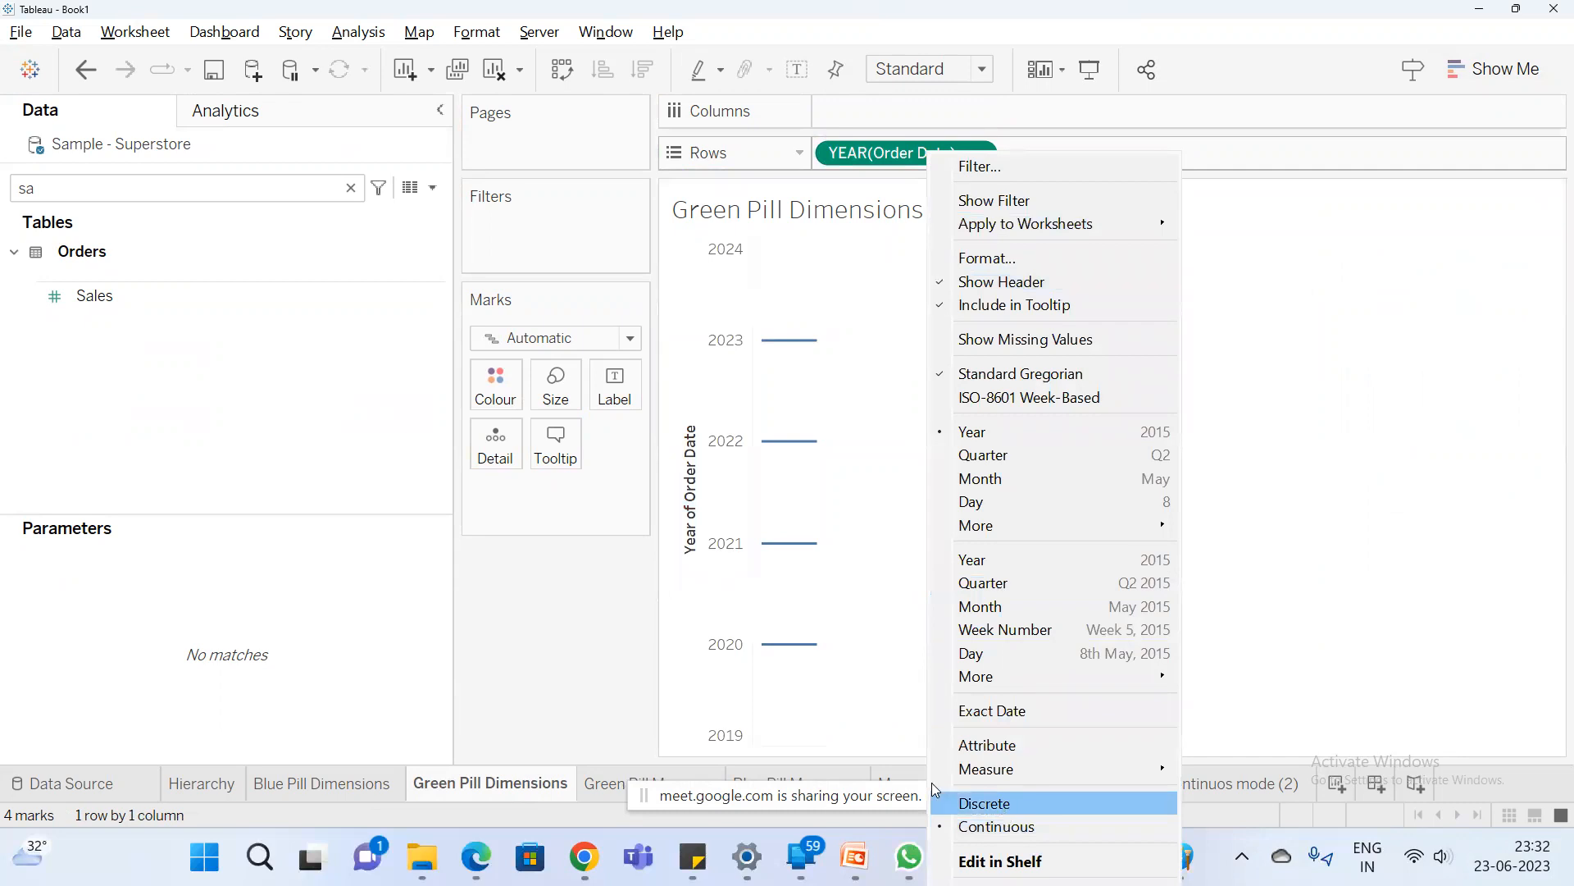
pyautogui.rightClick(736, 575)
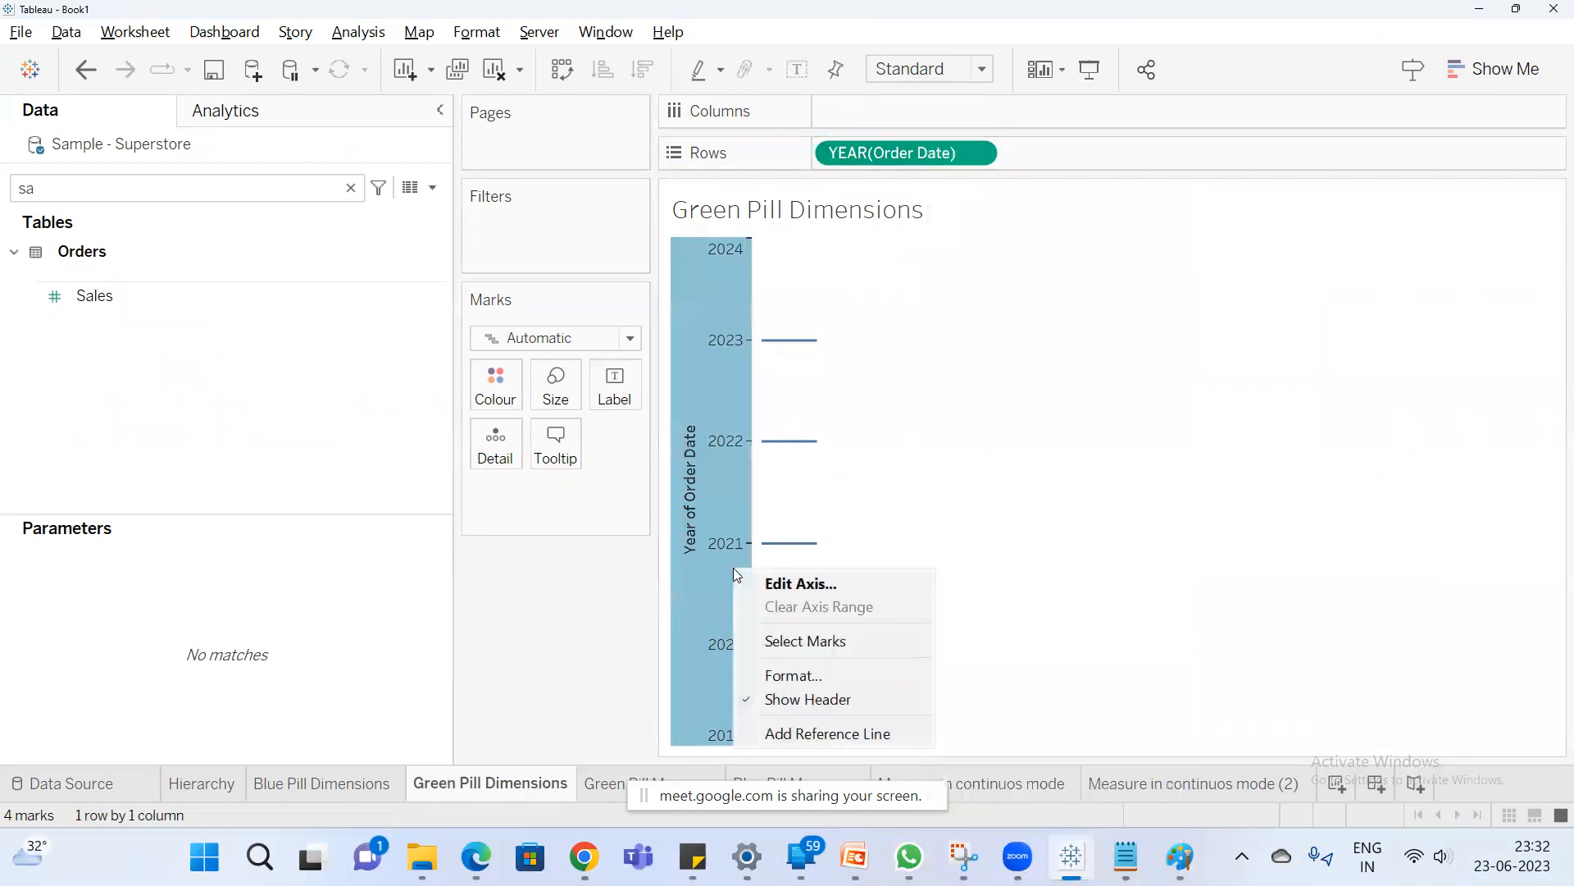
pyautogui.rightClick(920, 152)
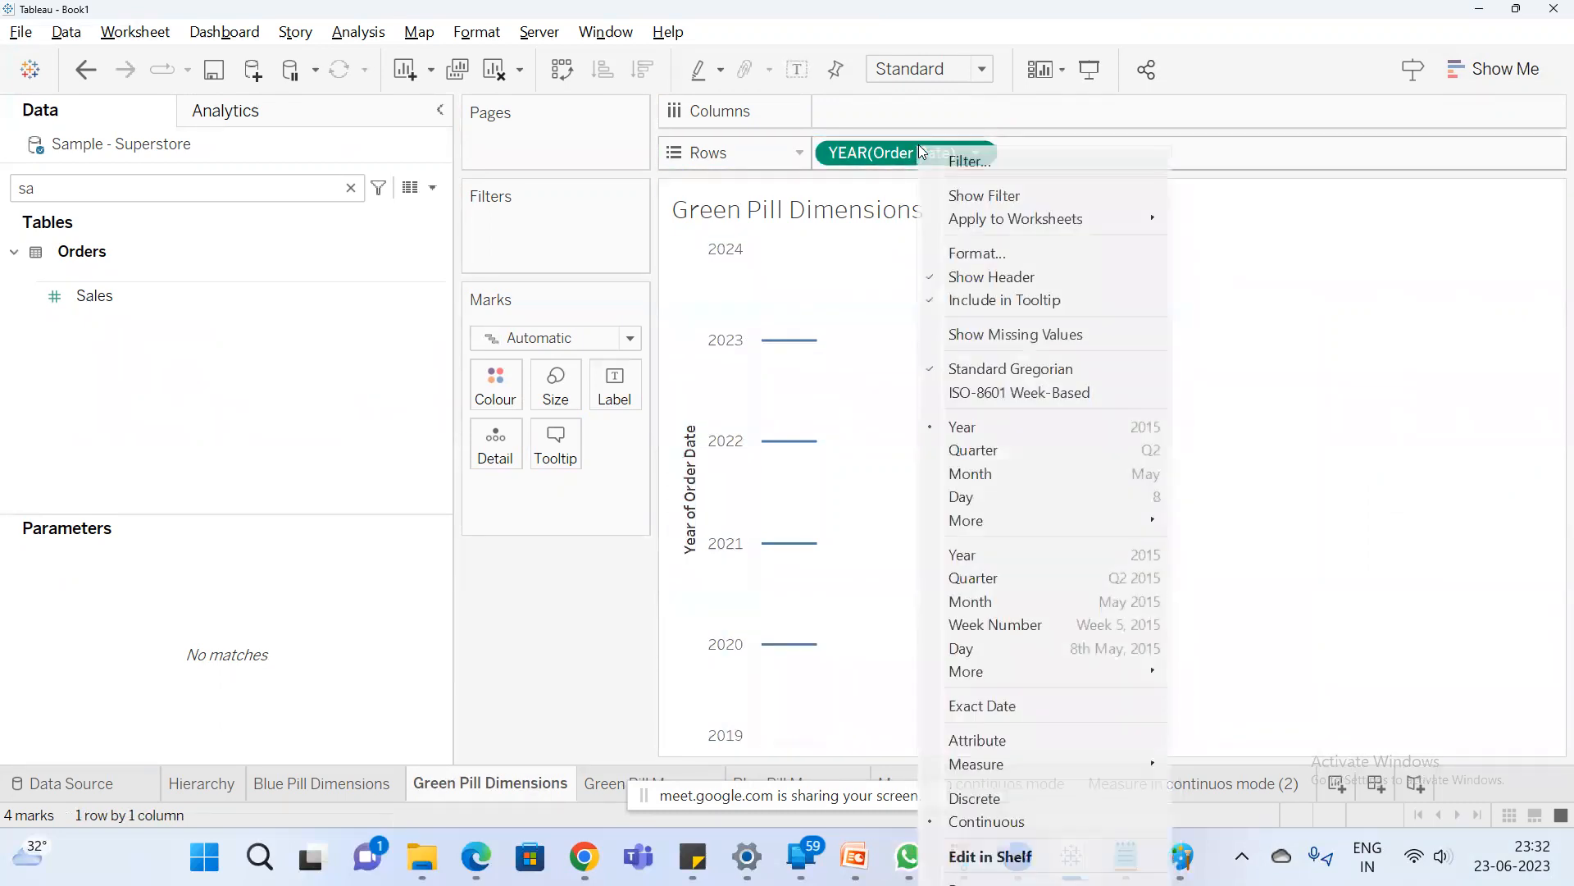
pyautogui.click(986, 800)
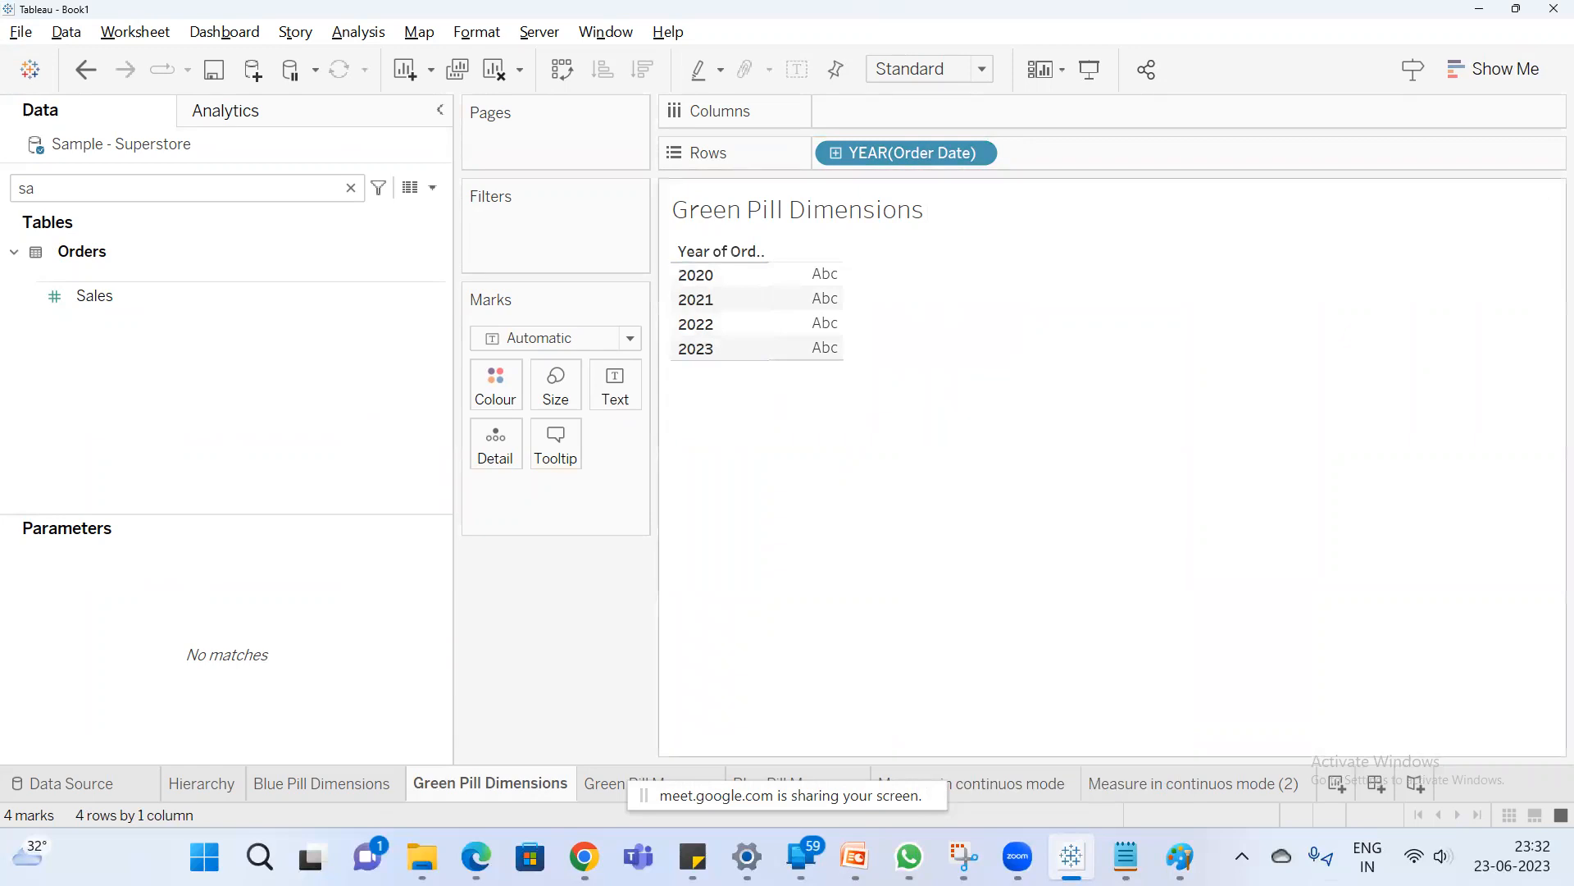
# Switch to PowerPoint and review the slides on possible field combinations, functions in Tableau and why to use number functions.
pyautogui.moveTo(854, 857)
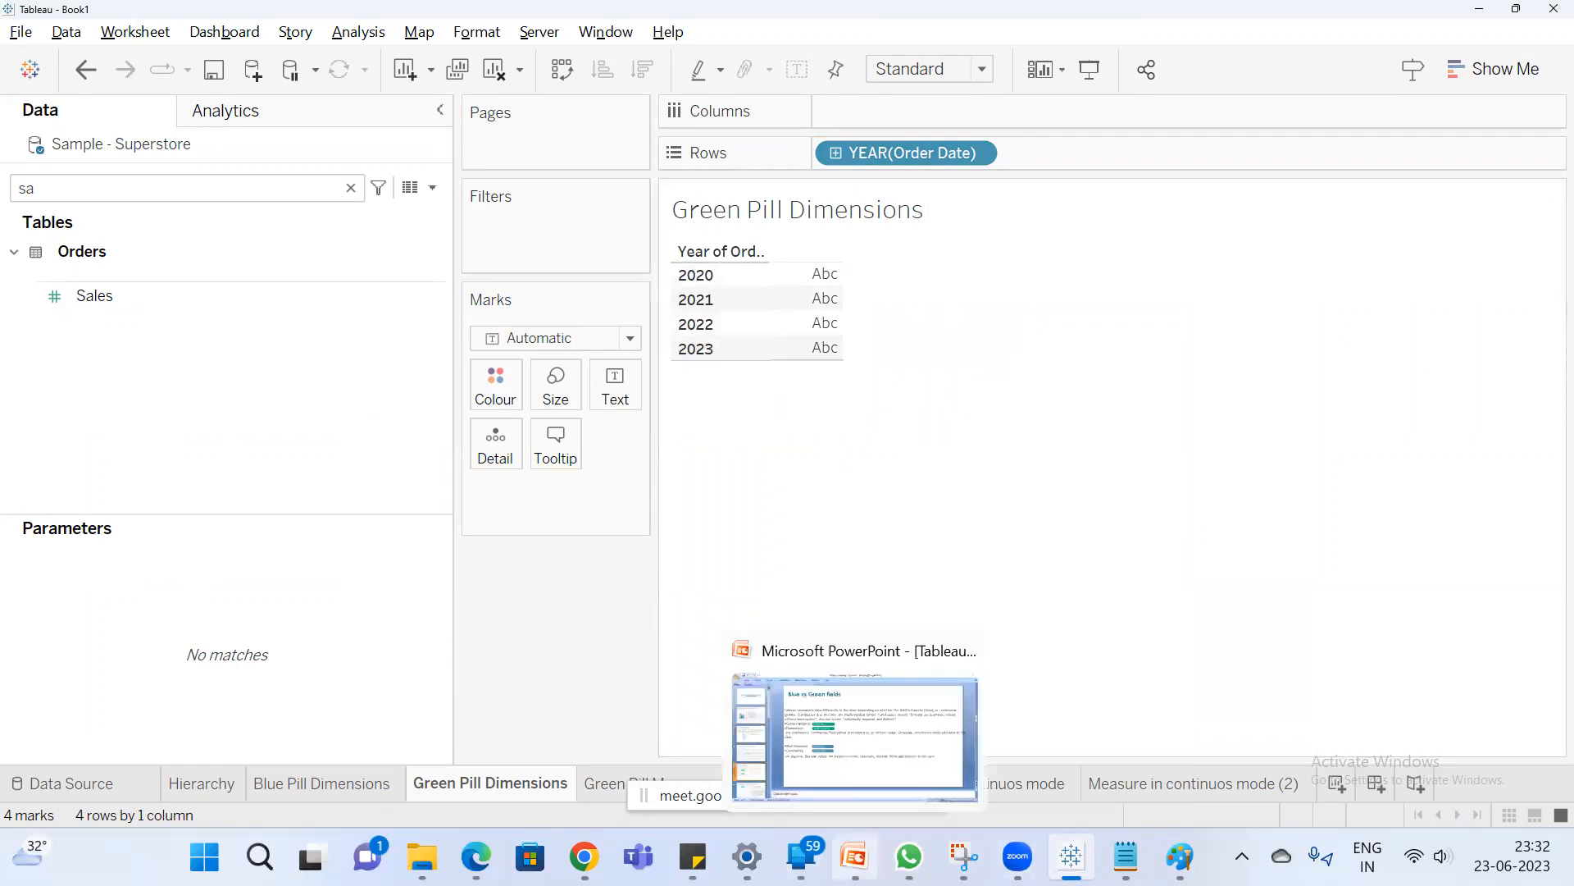
pyautogui.click(754, 649)
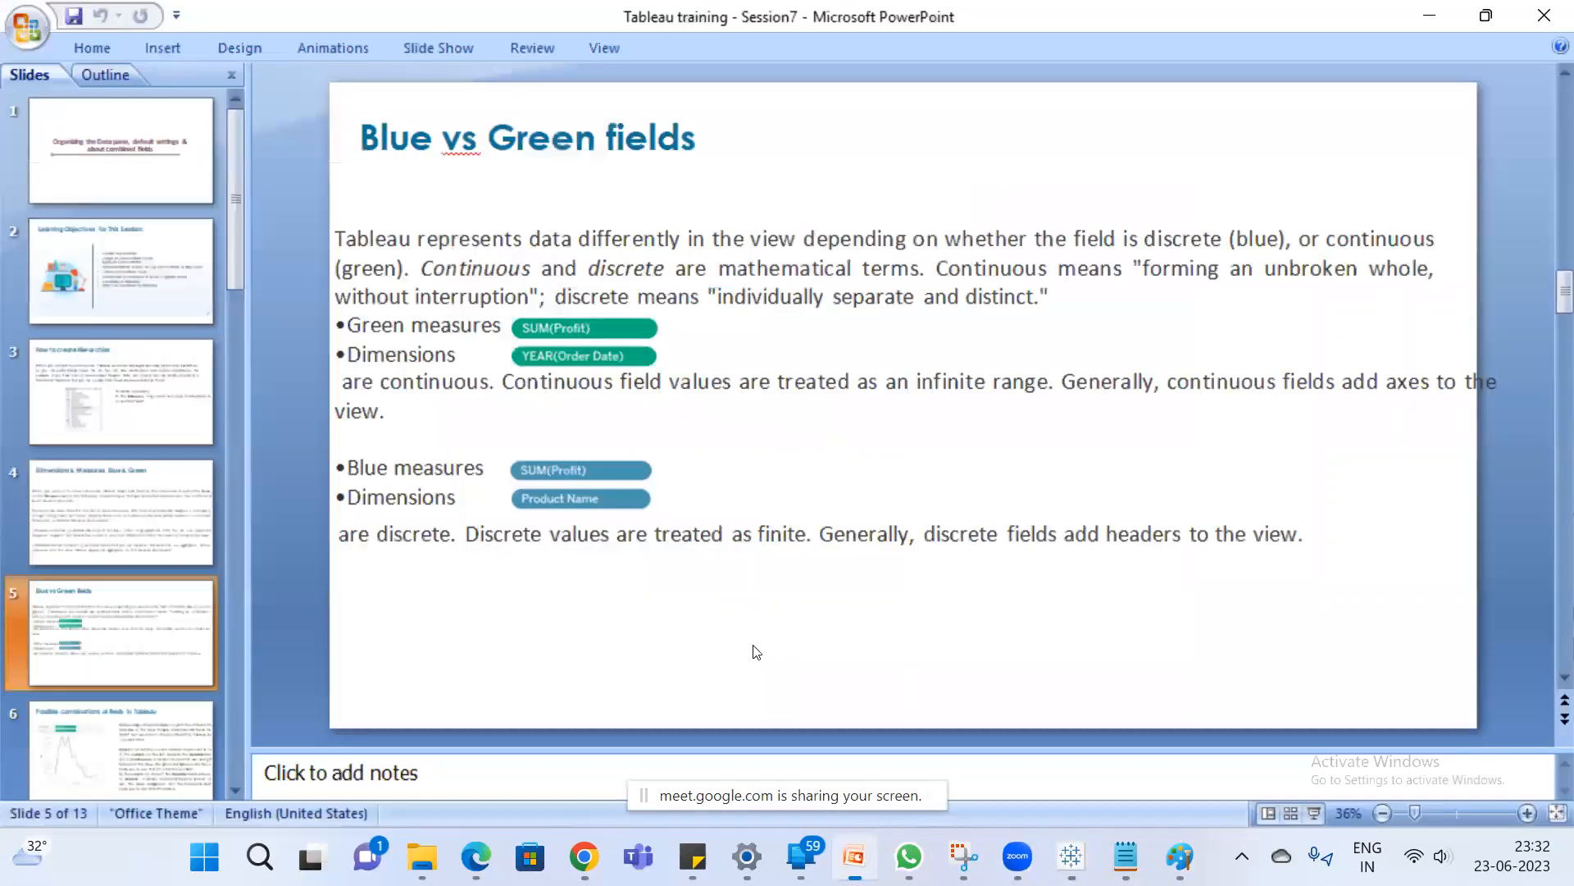
pyautogui.click(144, 744)
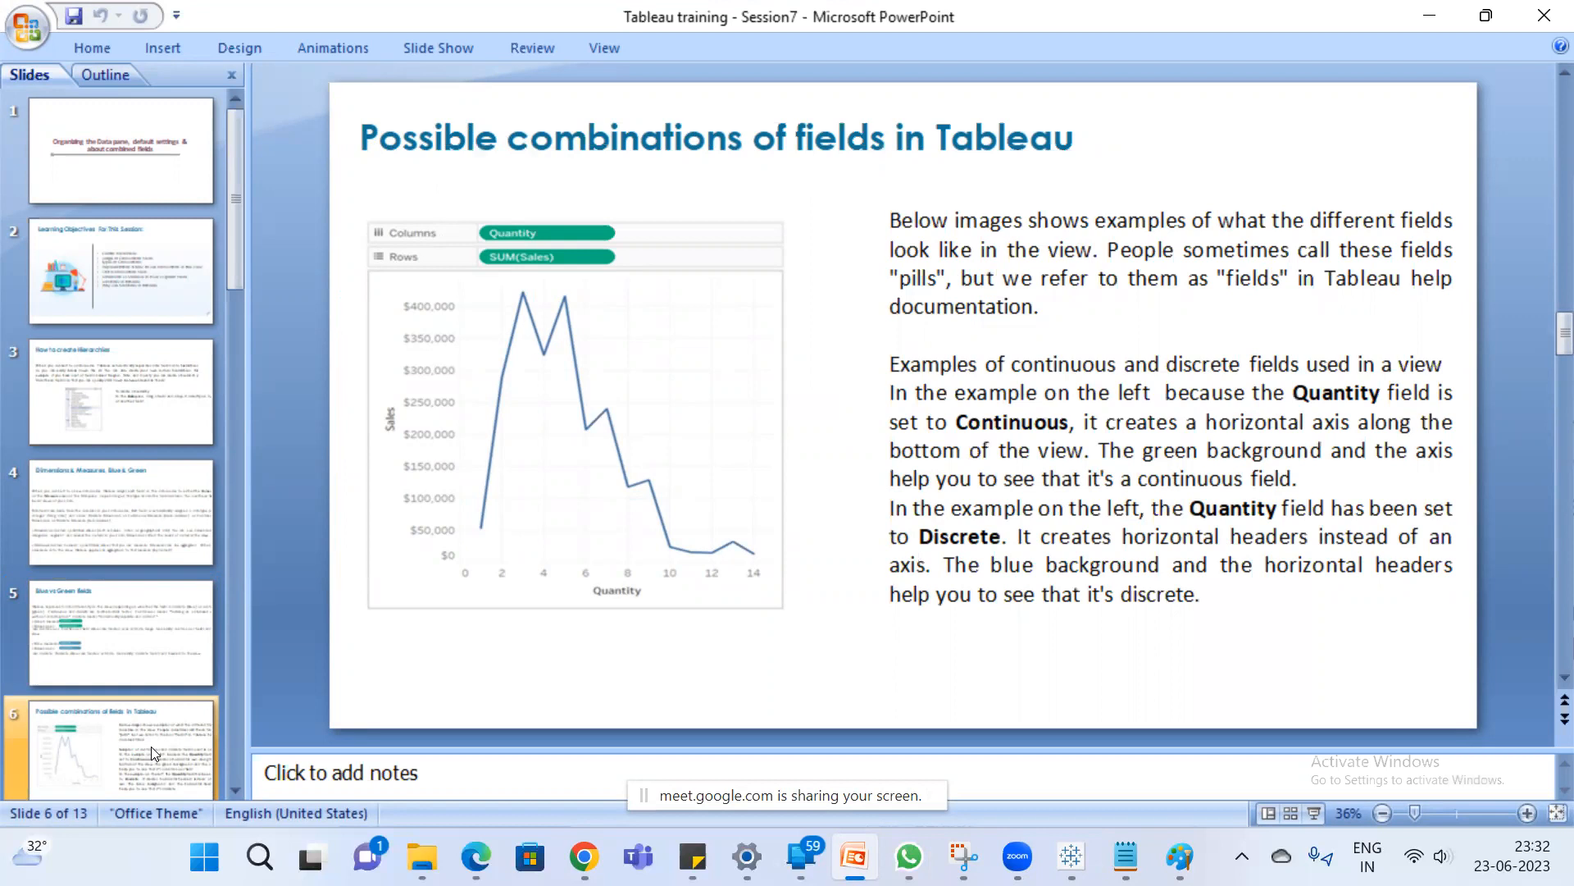
pyautogui.press('Down')
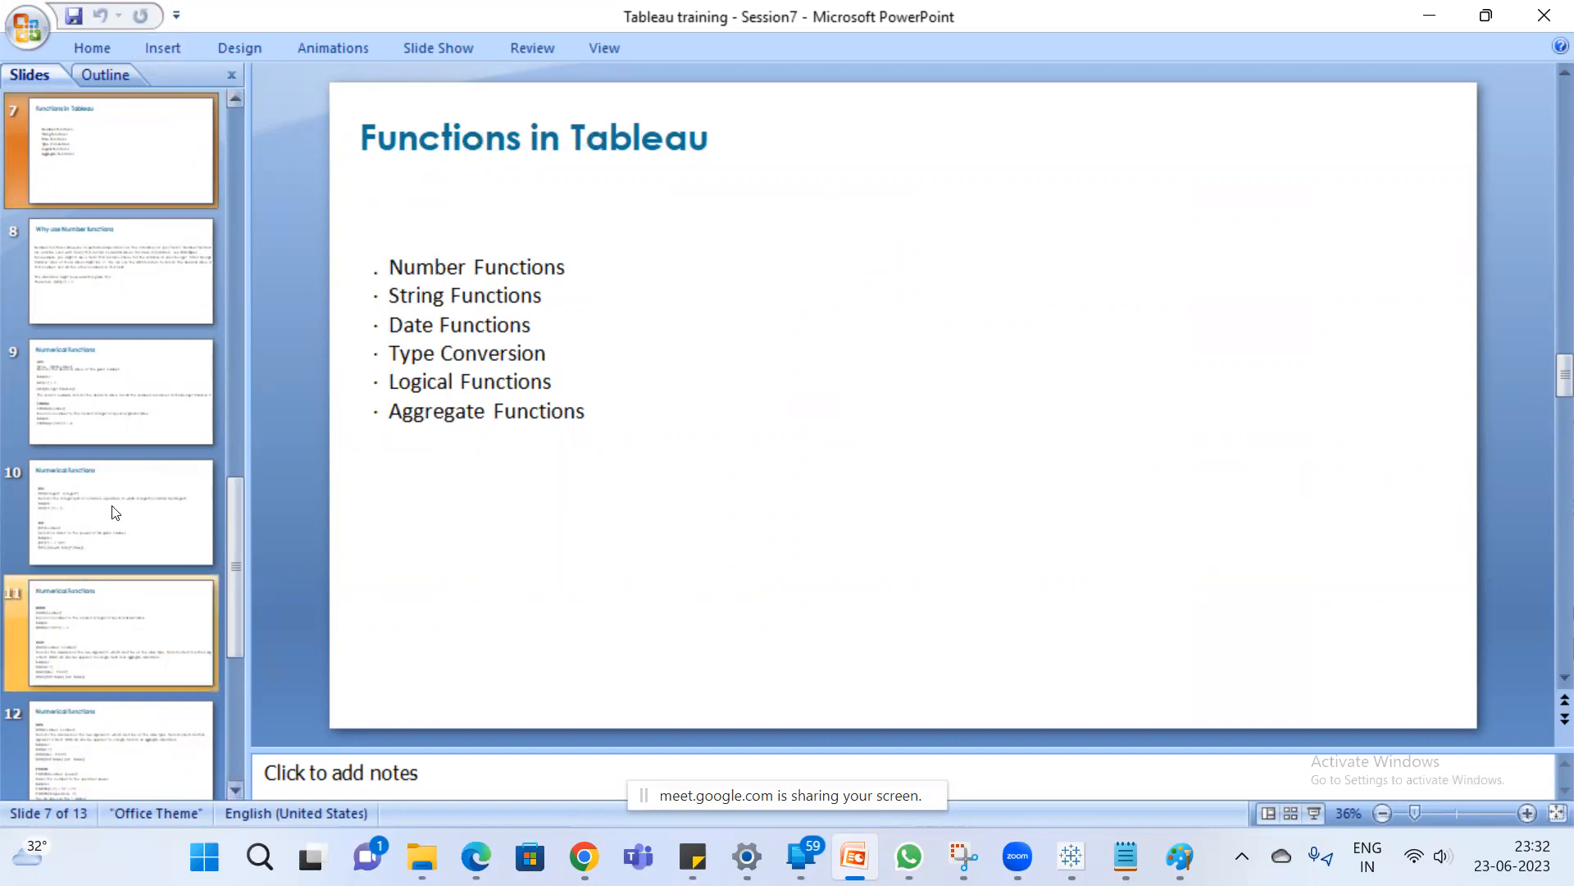
pyautogui.click(95, 230)
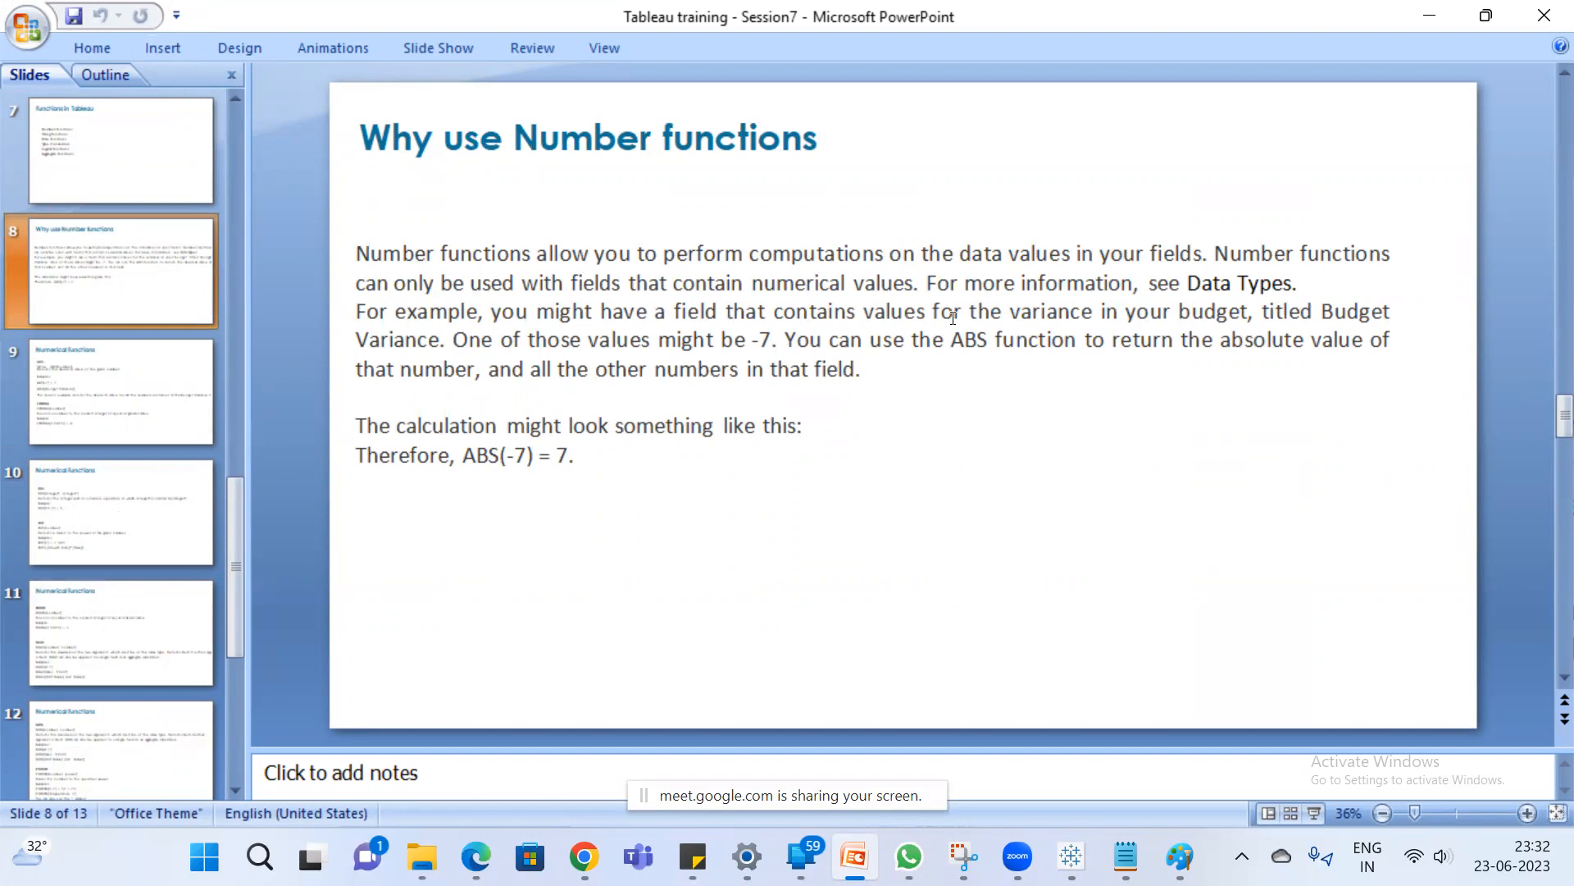
# Return to Tableau, create a new worksheet, and find the Sub-Category field and place it on Rows.
pyautogui.click(1073, 857)
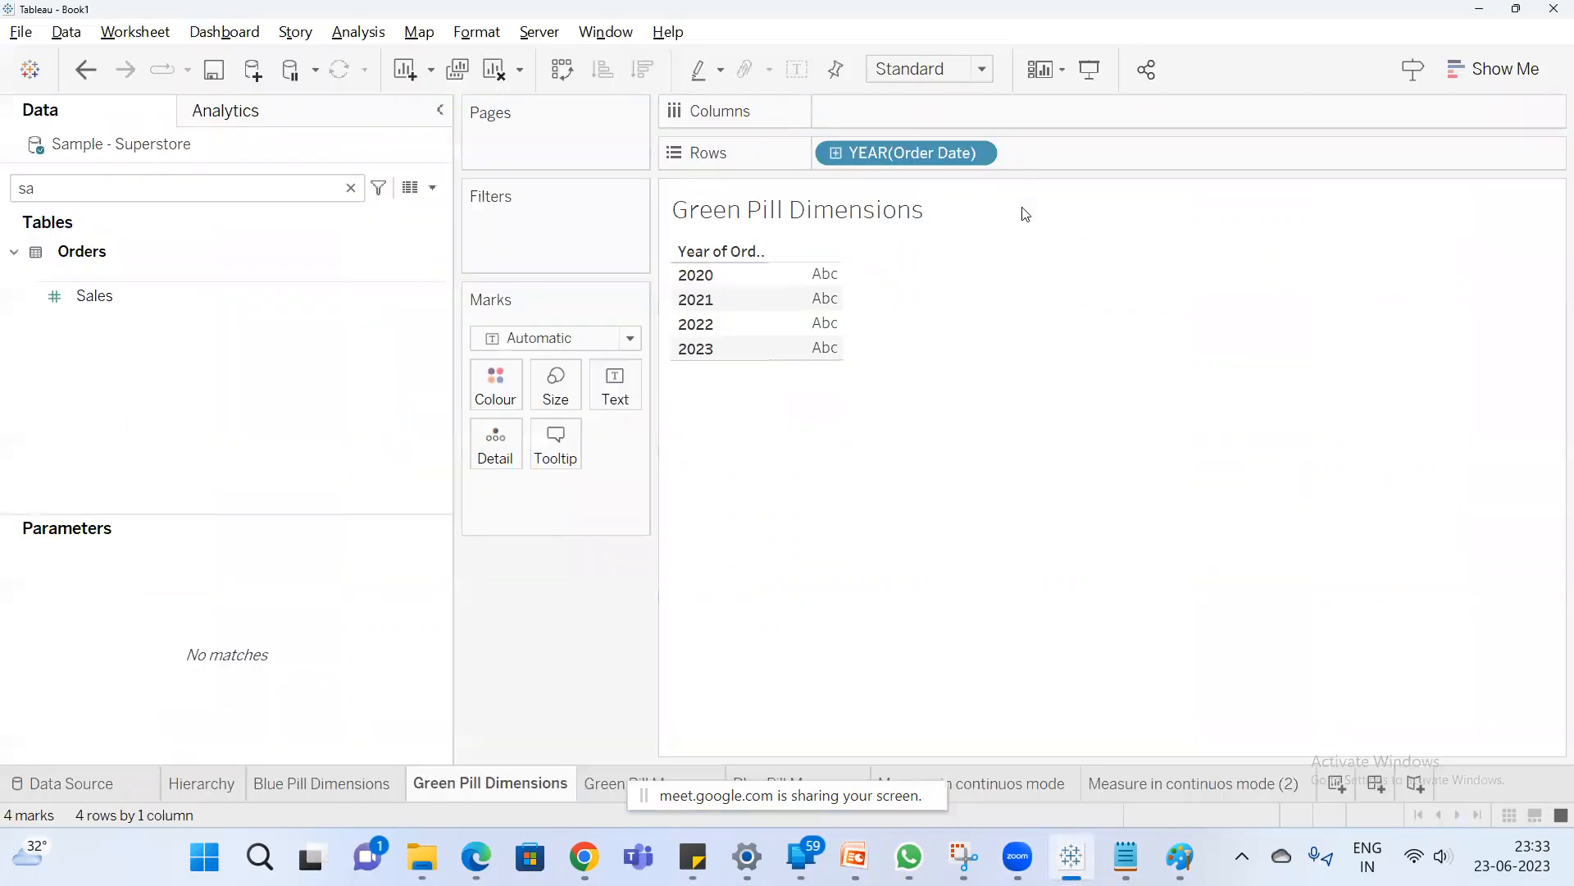
pyautogui.click(1328, 789)
pyautogui.click(285, 188)
pyautogui.write('sa')
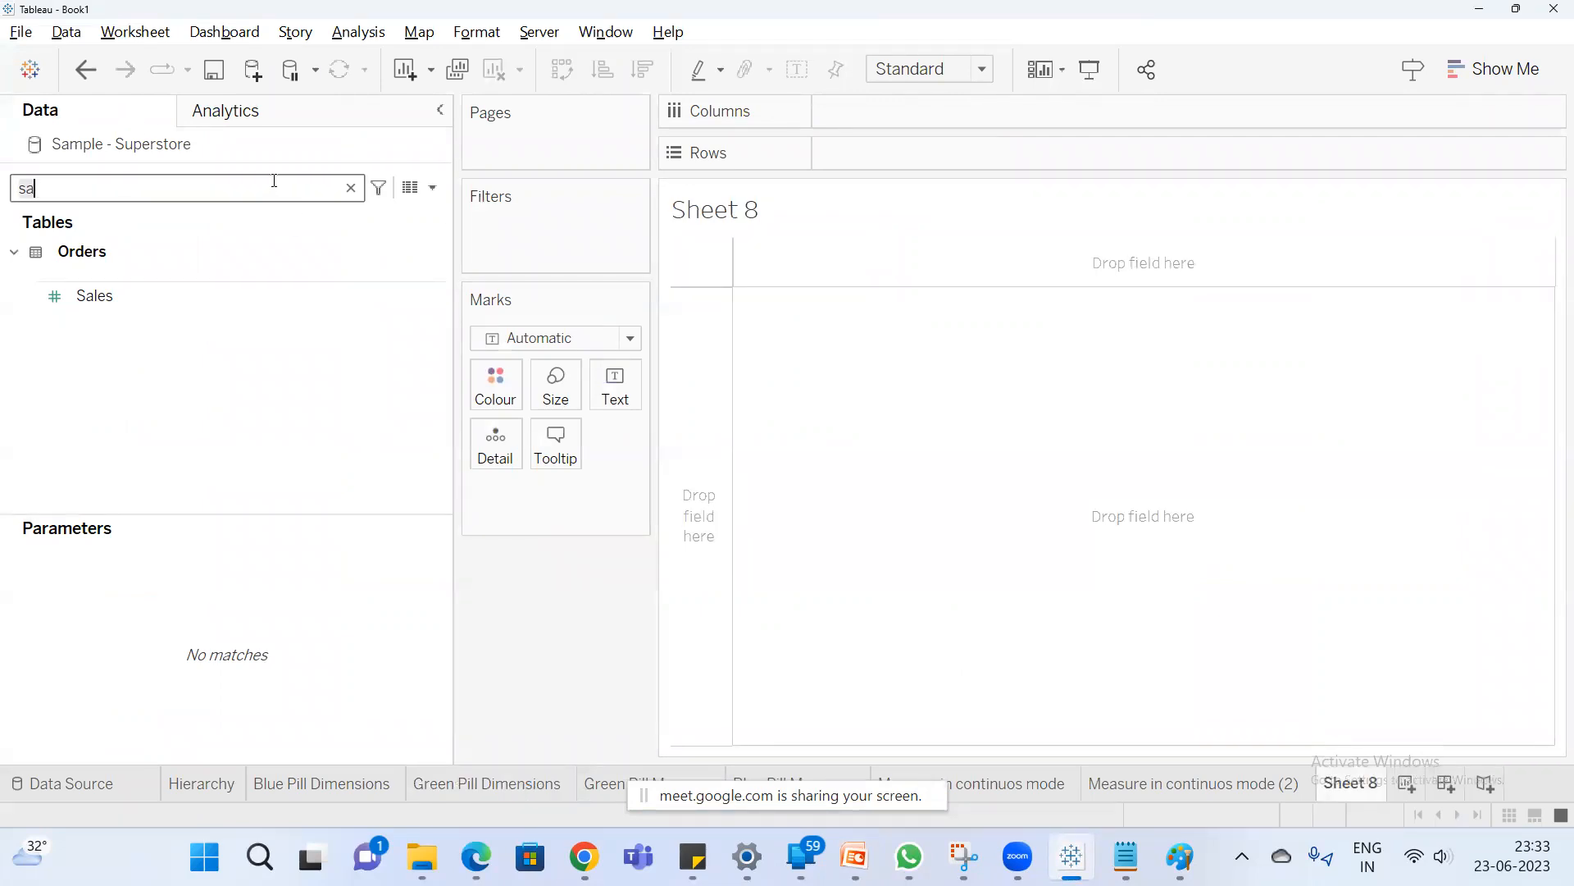
pyautogui.press('BackSpace')
pyautogui.write('ub')
pyautogui.click(166, 308)
pyautogui.moveTo(164, 305); pyautogui.dragTo(849, 151)
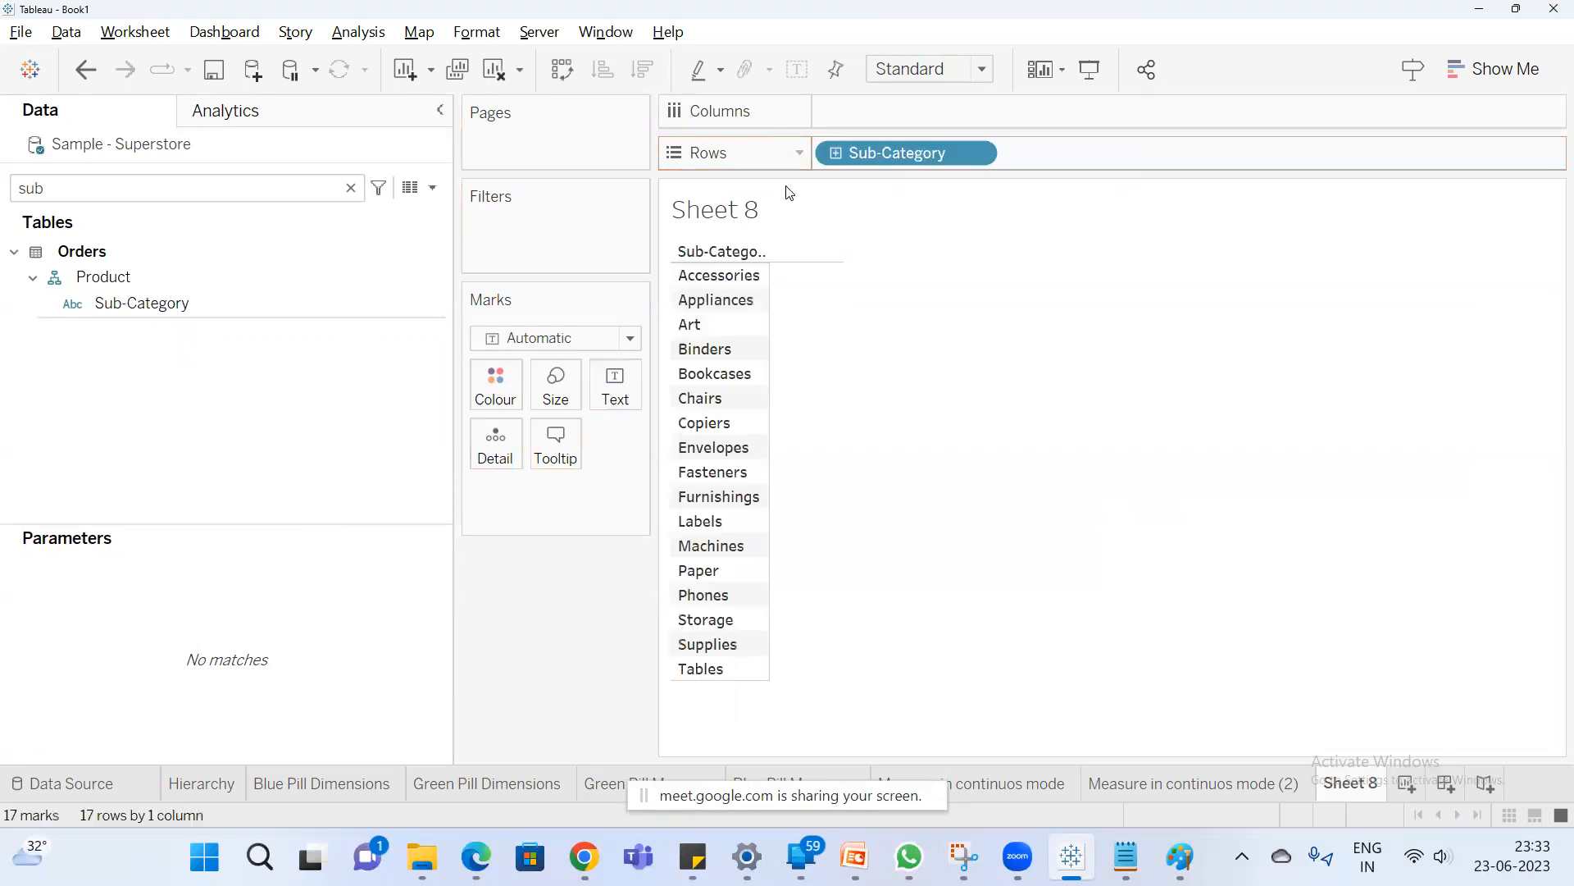
# Find the Profit field, add it as text values for each sub-category, and sort the table descending by profit.
pyautogui.click(99, 184)
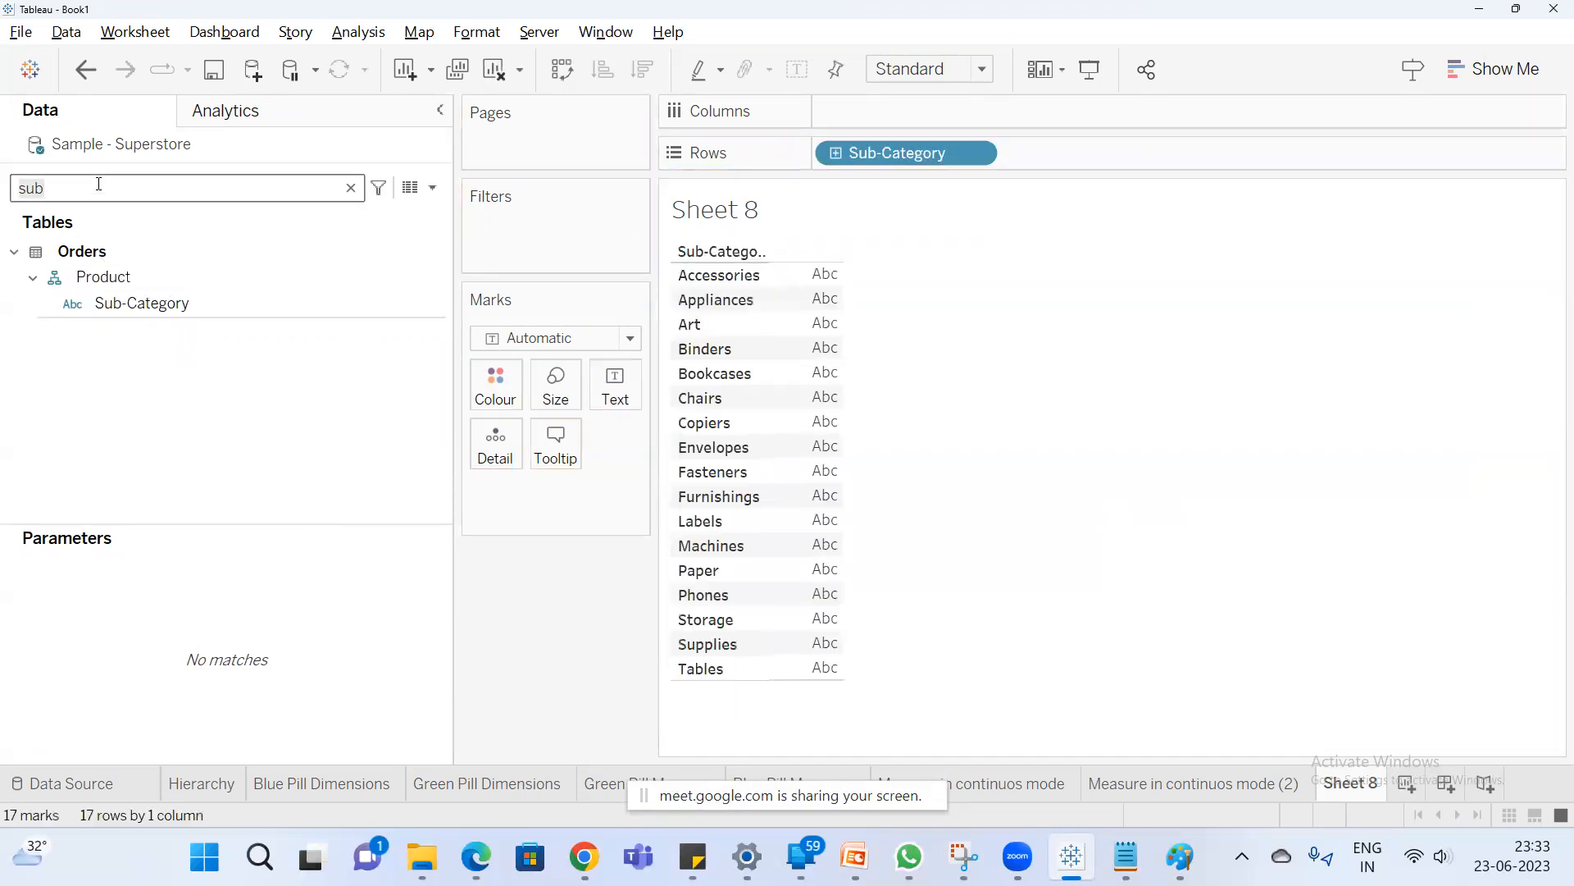
pyautogui.write('prof')
pyautogui.click(102, 333)
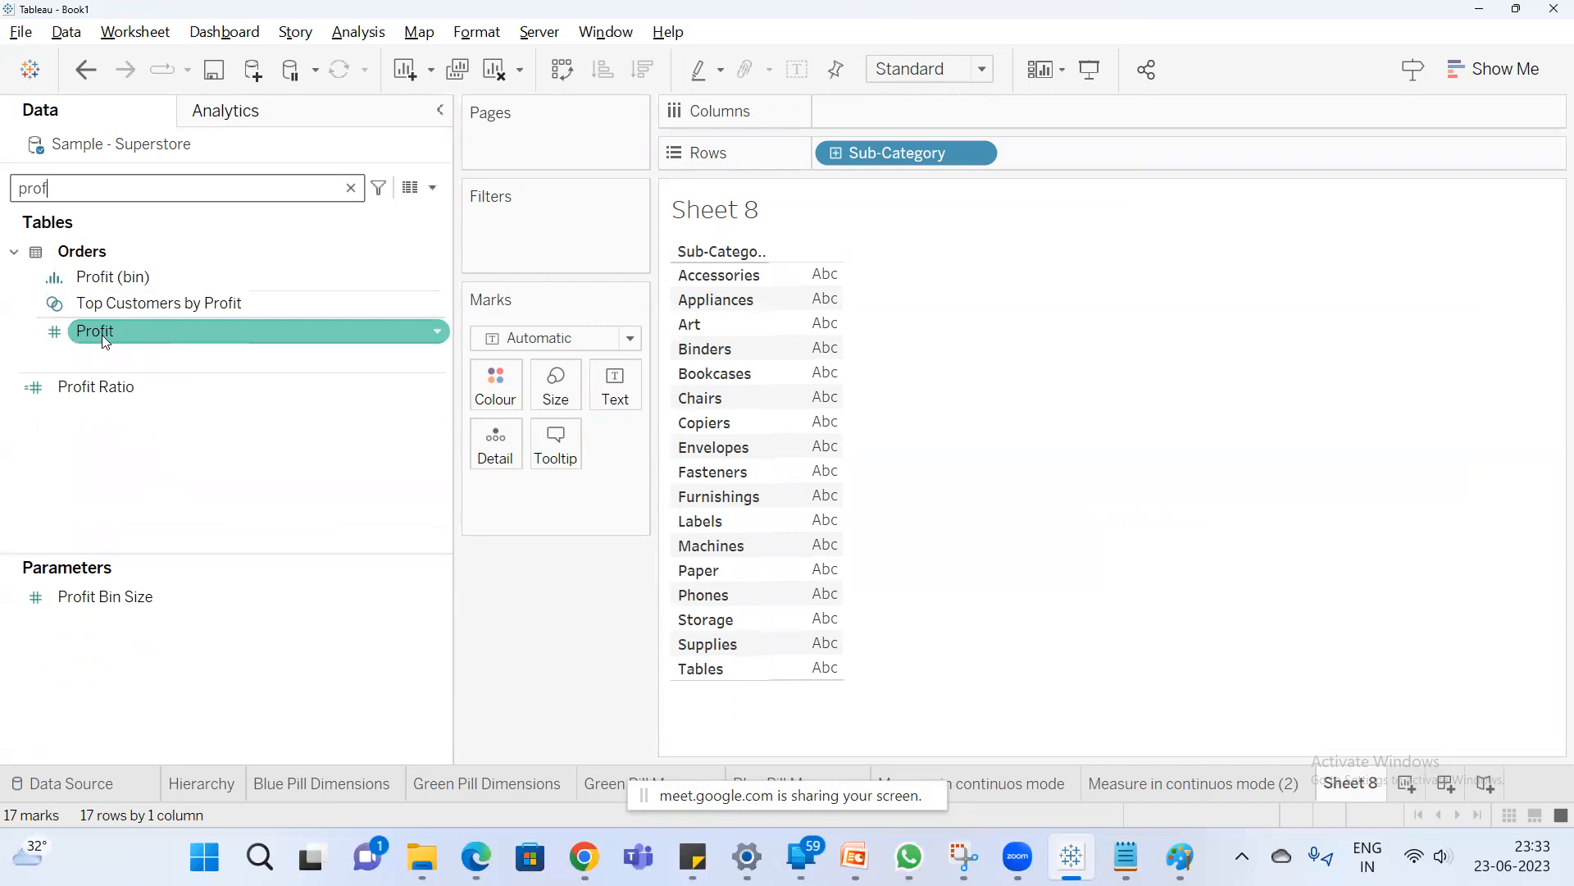
pyautogui.doubleClick(101, 333)
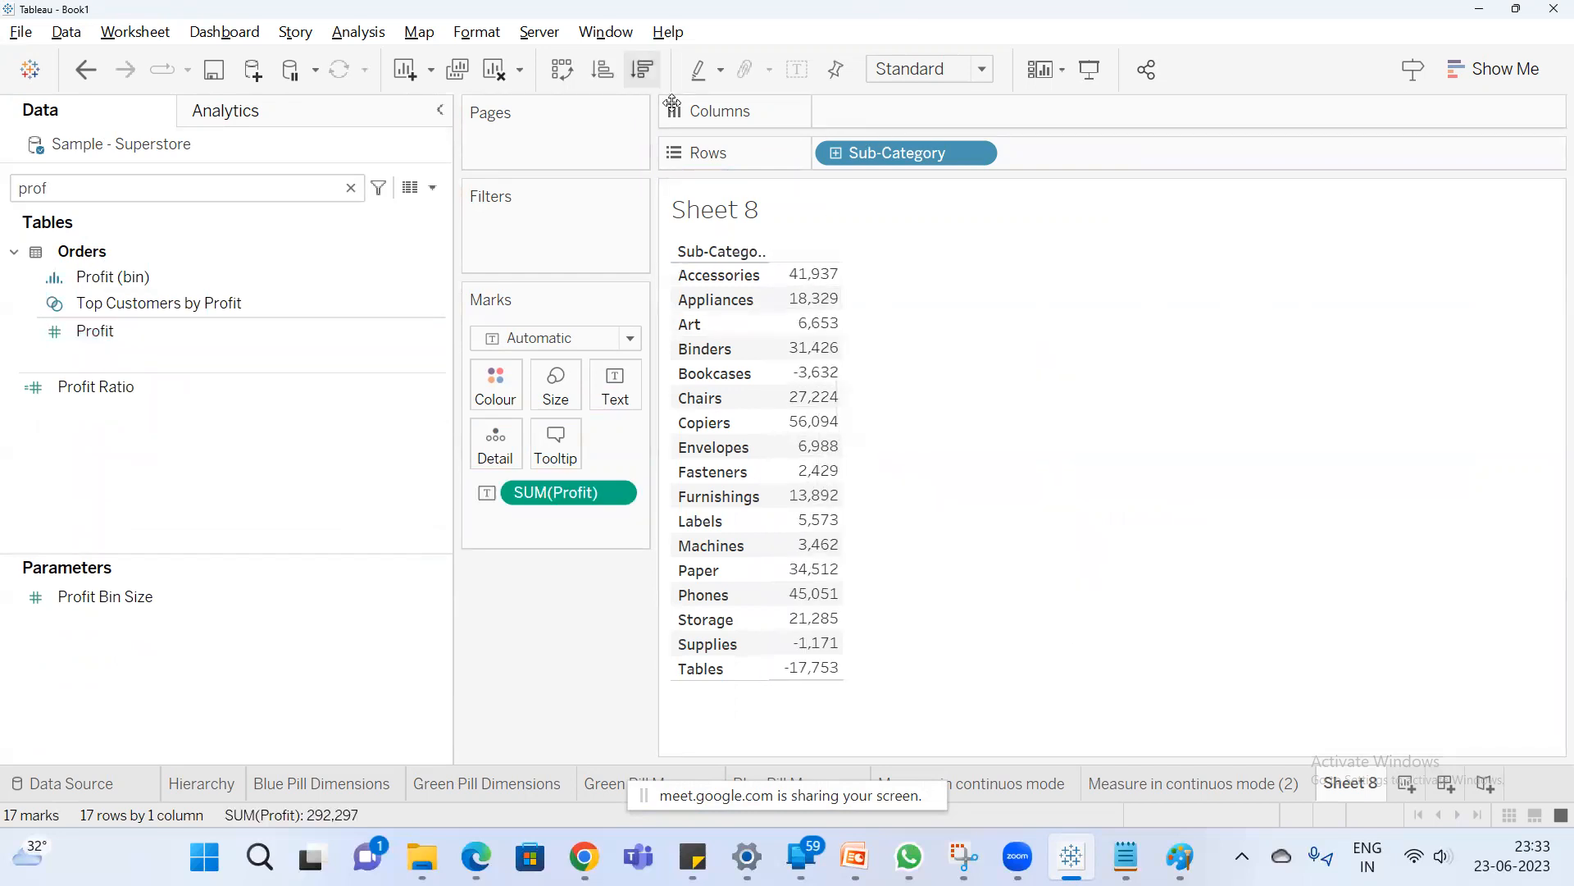
pyautogui.click(643, 70)
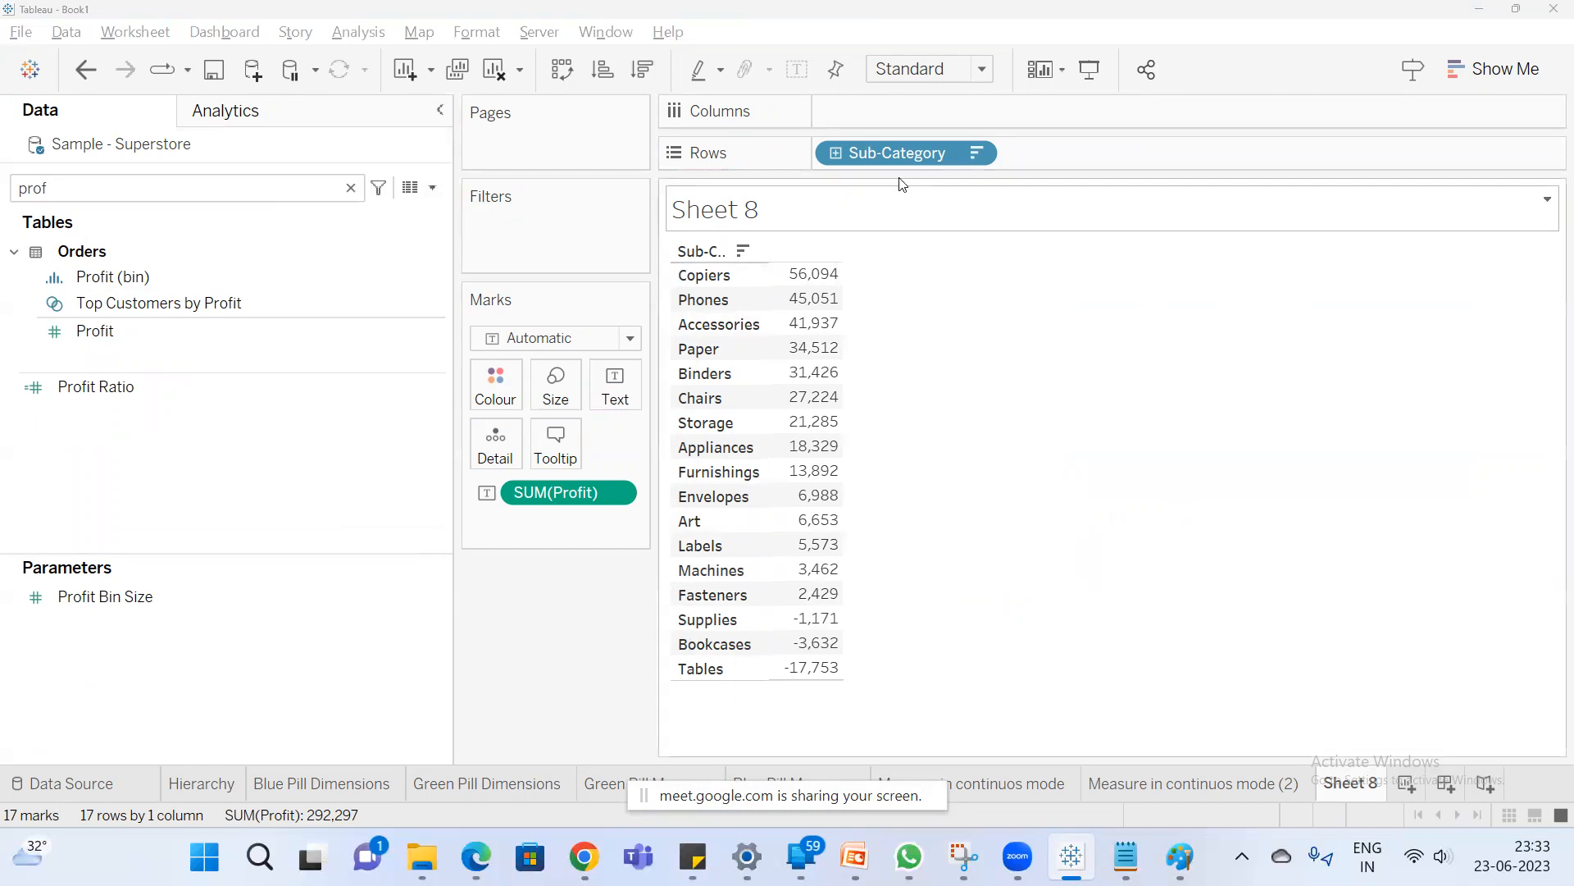
# Change the view to horizontal bars and sort the sub-categories descending by profit.
pyautogui.click(1513, 68)
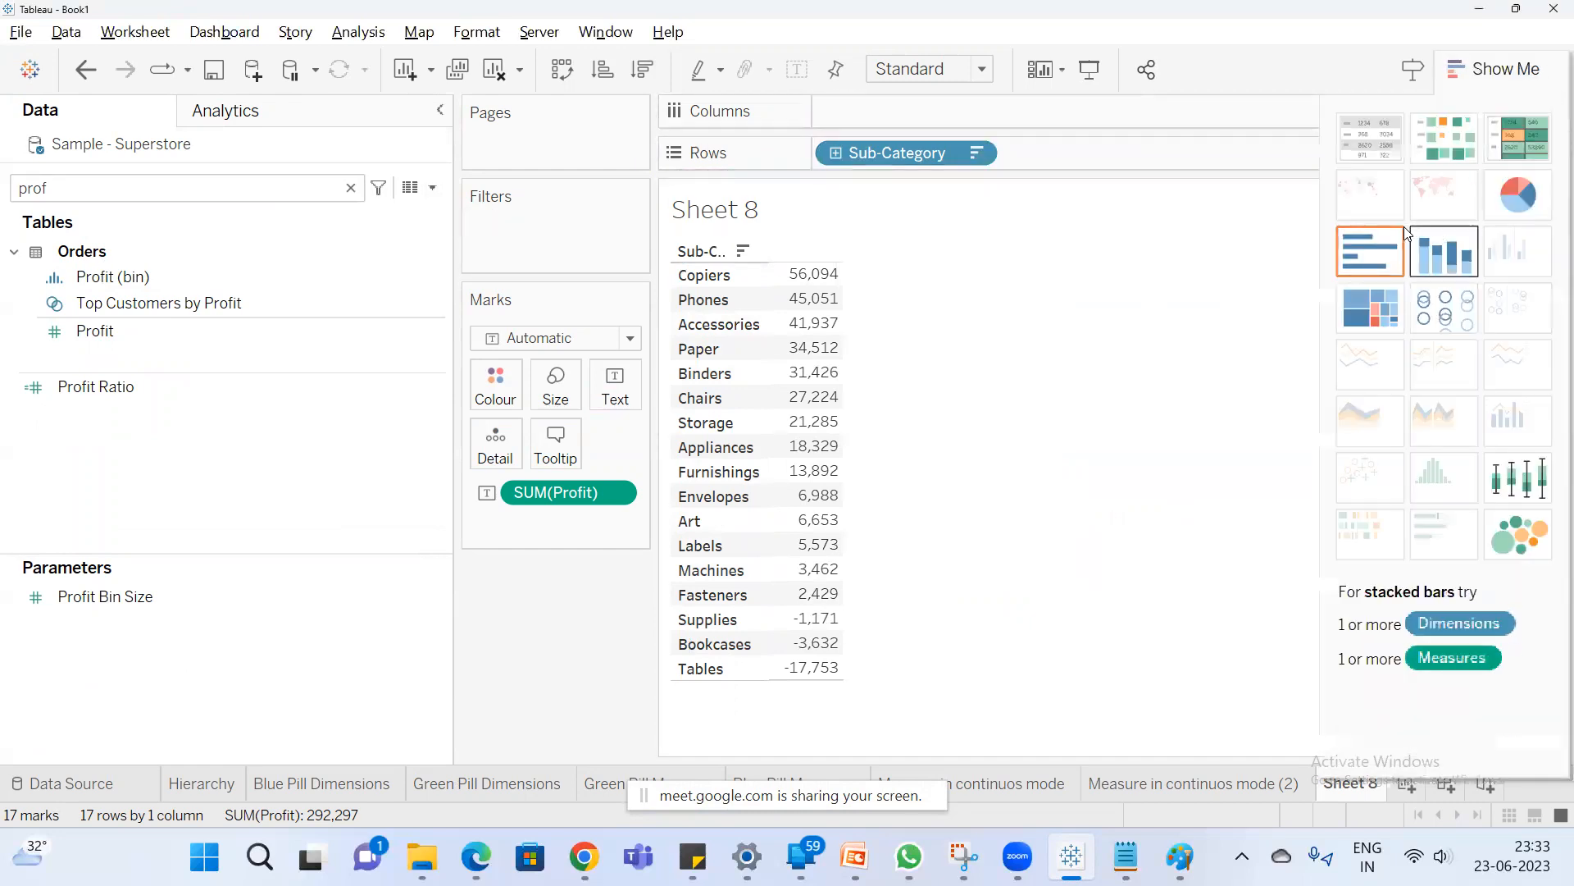
pyautogui.click(1376, 239)
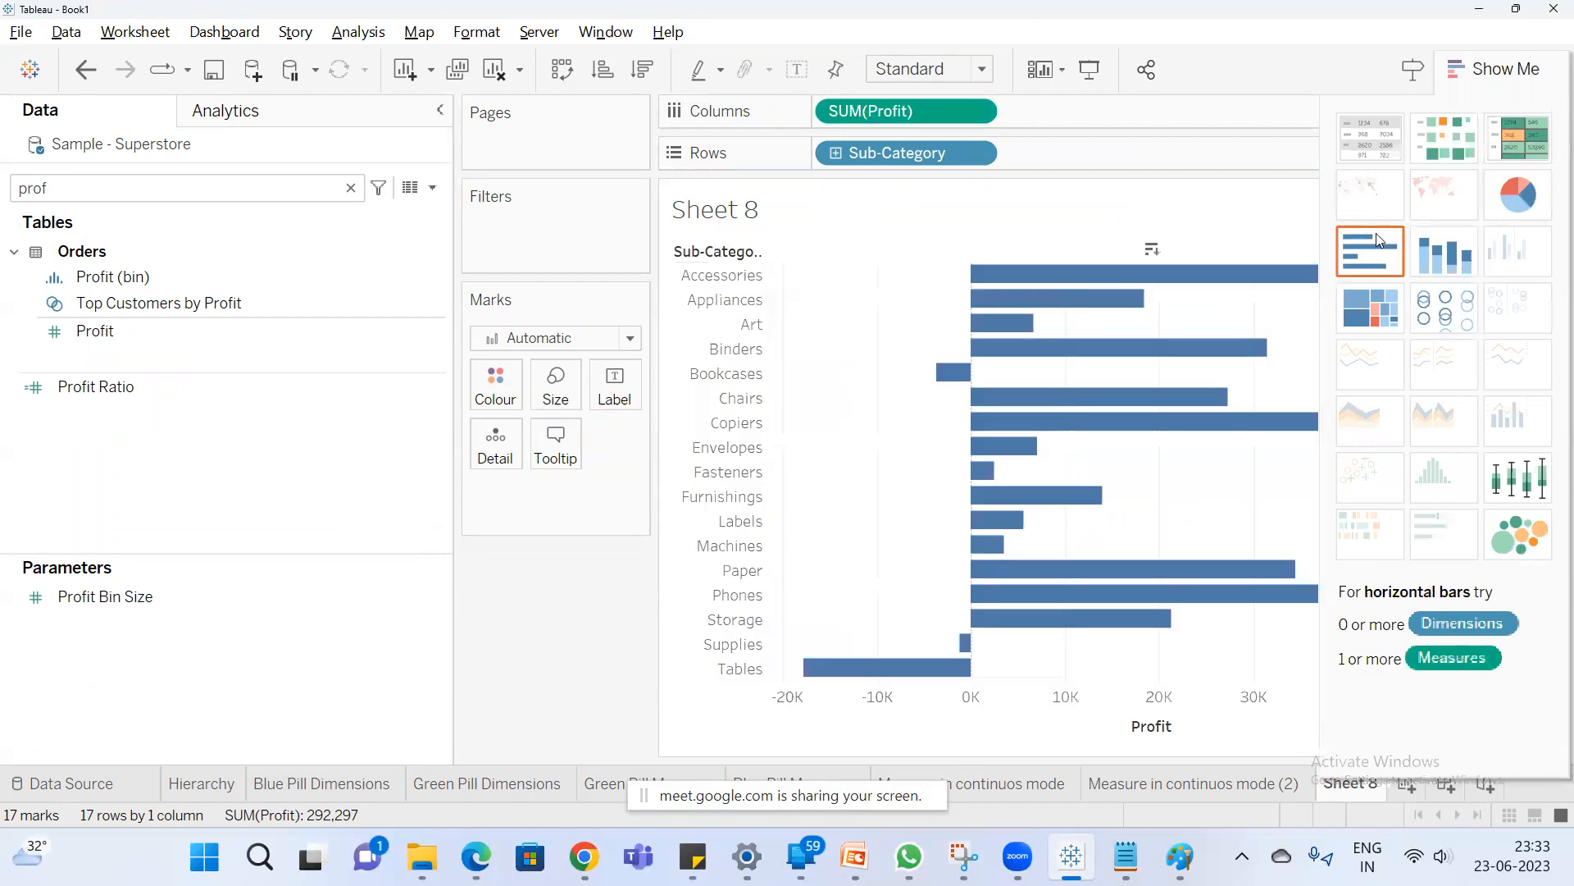
pyautogui.click(1152, 249)
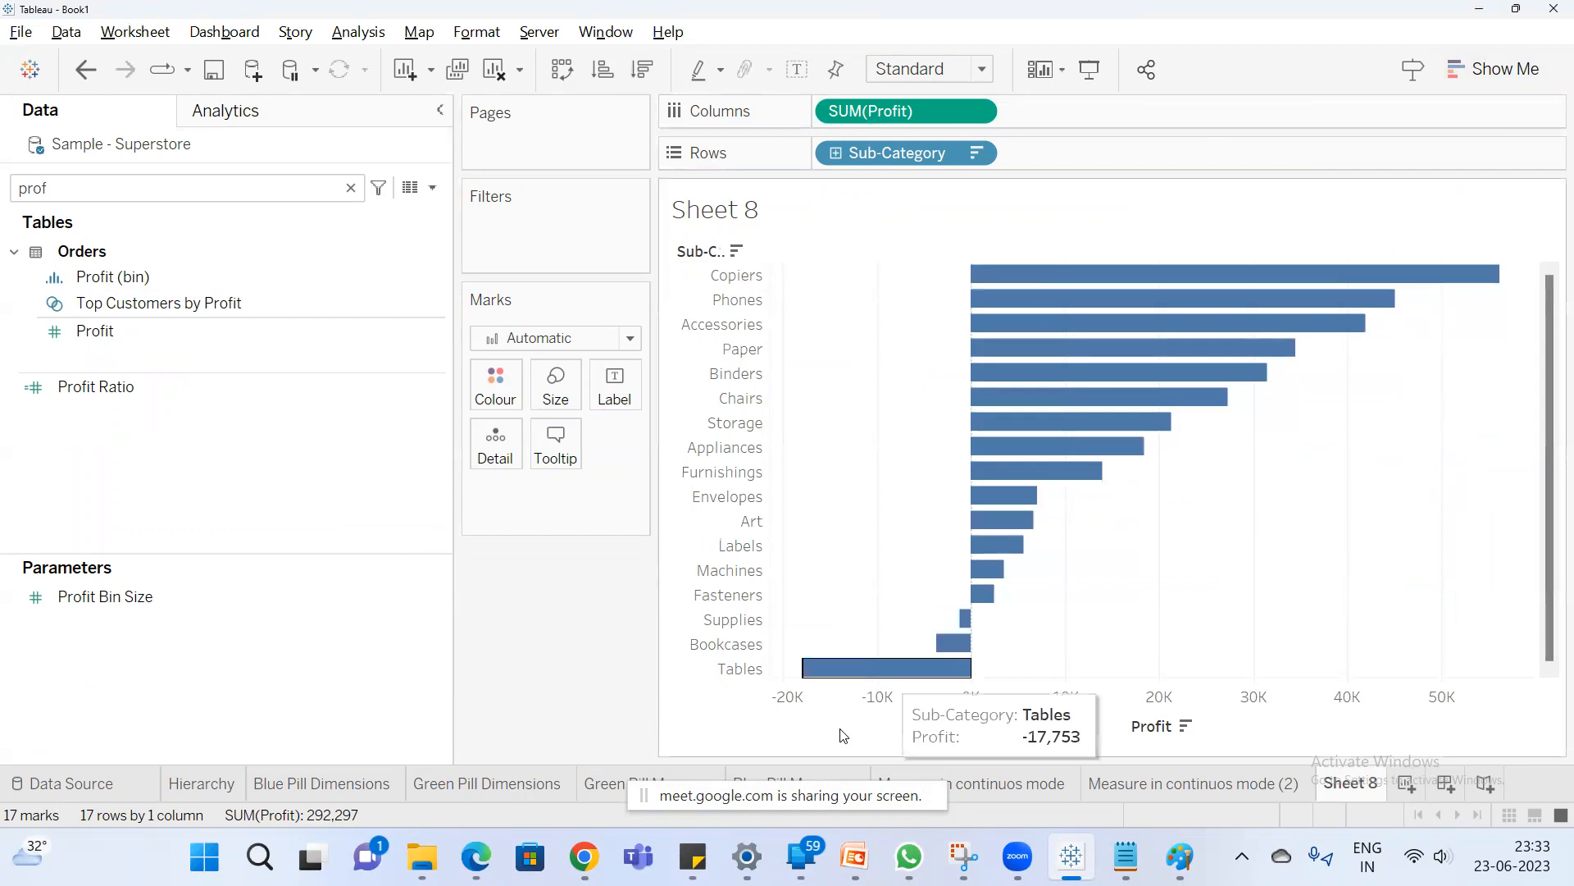
pyautogui.click(432, 188)
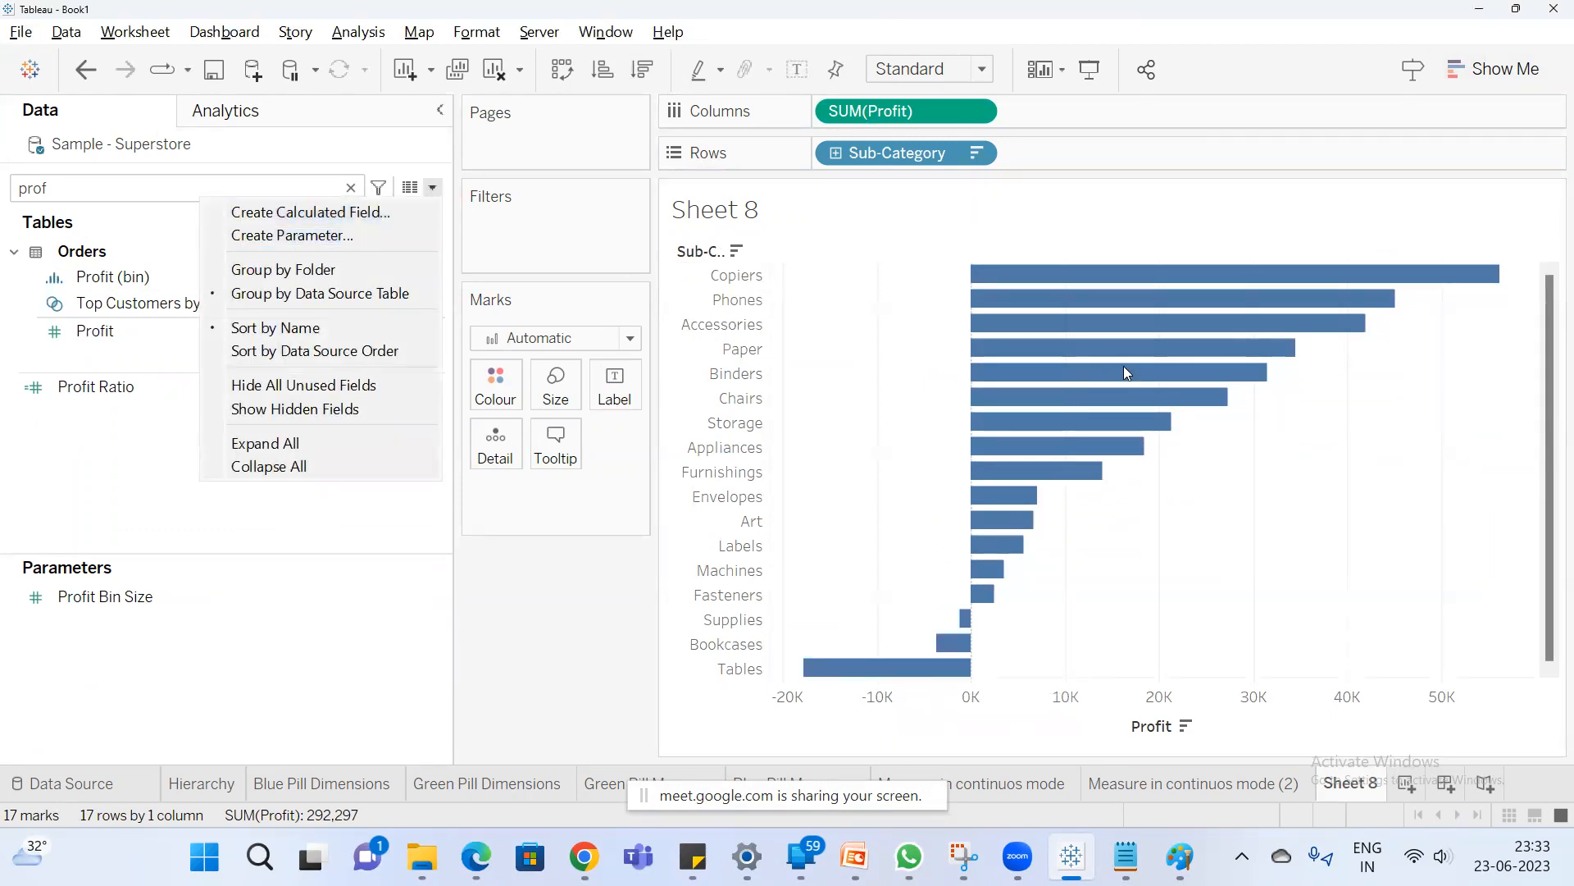
pyautogui.click(338, 211)
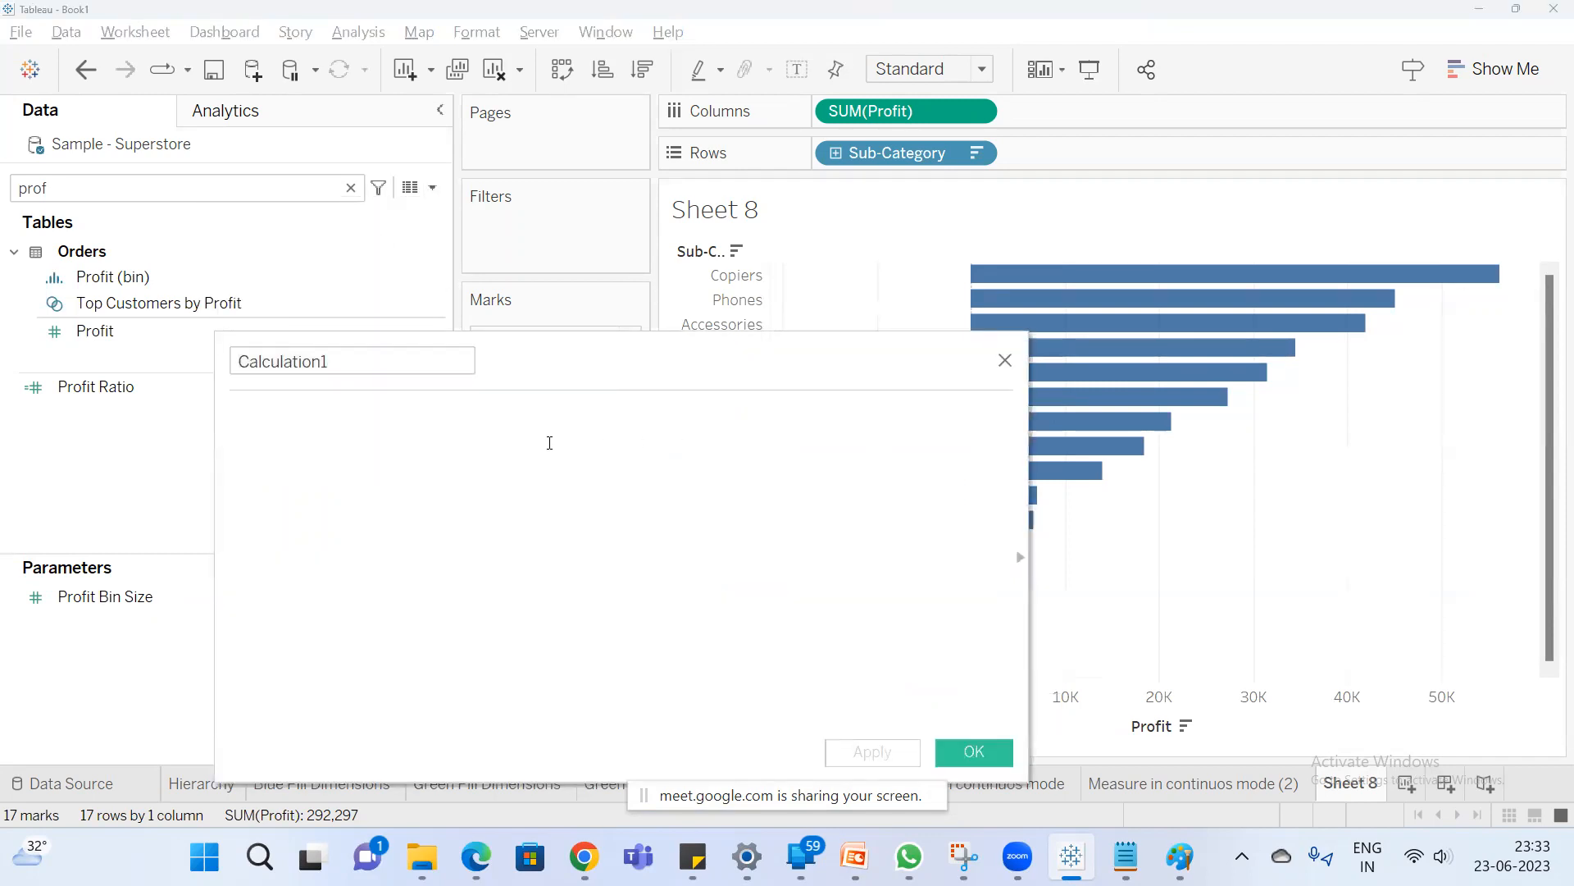
pyautogui.click(1004, 360)
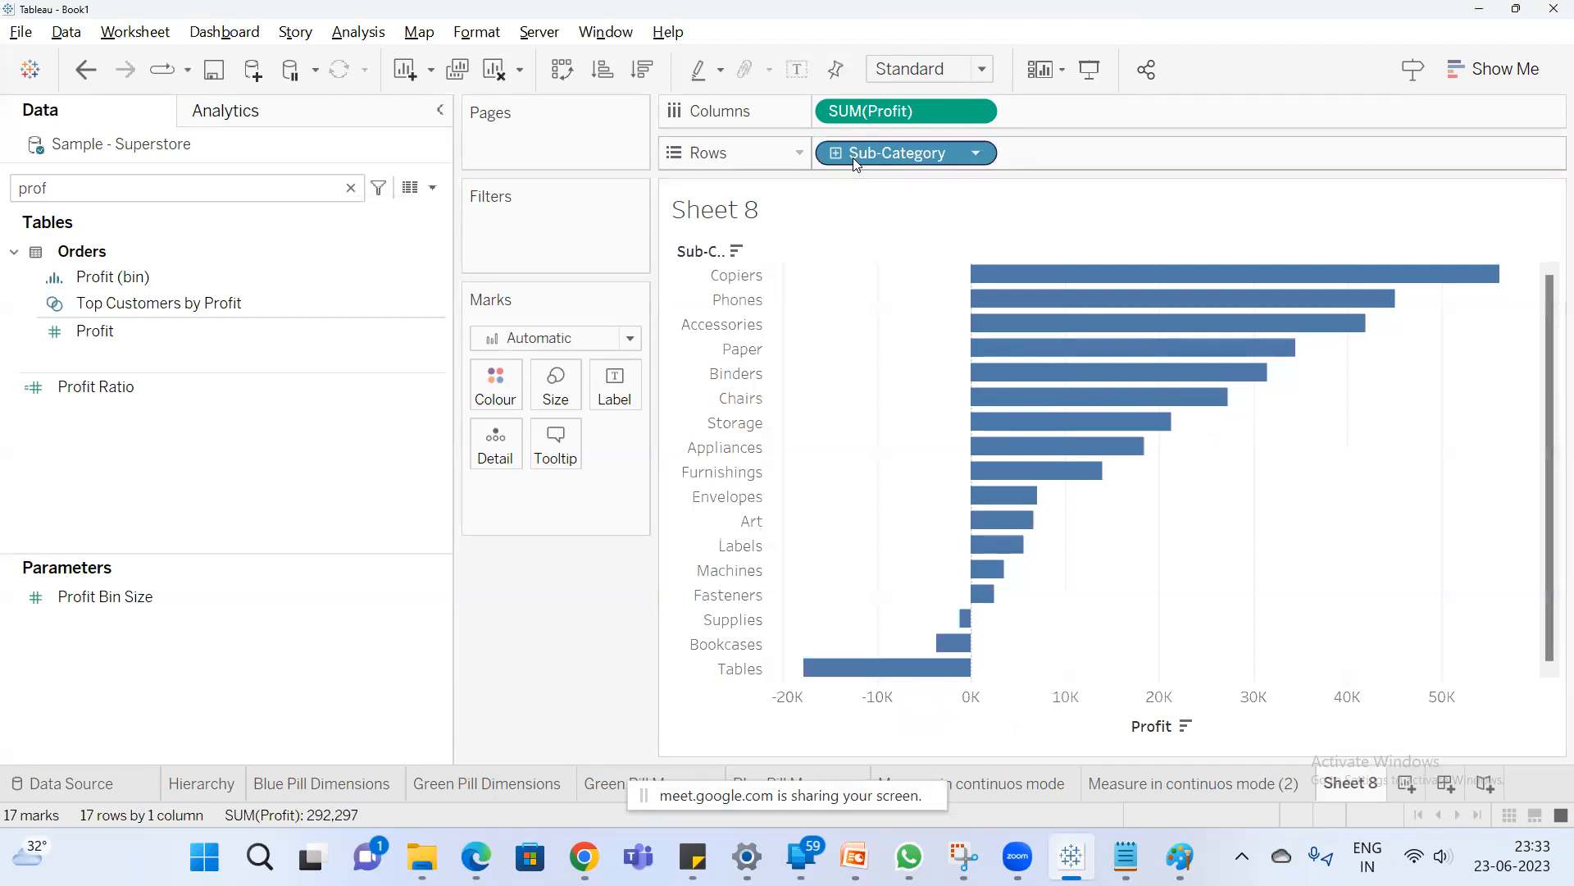
# Colour the bars by SUM(Profit) while keeping the field on Columns.
pyautogui.moveTo(887, 120); pyautogui.dragTo(501, 395)
pyautogui.moveTo(874, 116); pyautogui.dragTo(490, 388)
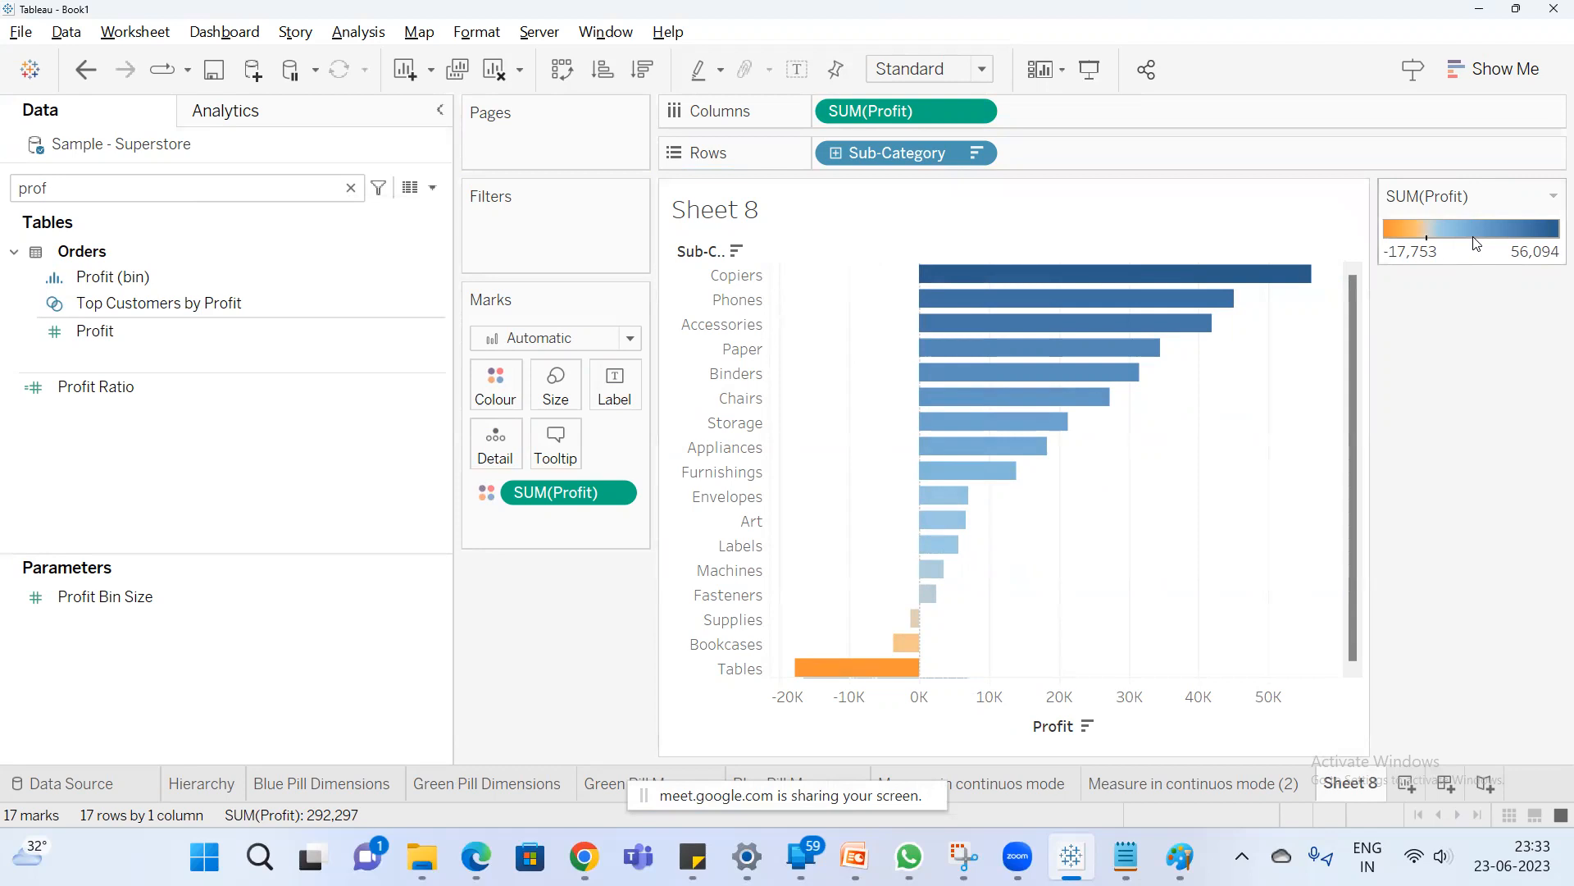
# Recolour the profit bars with the Red-Green Diverging palette in 2 stepped colours.
pyautogui.doubleClick(1471, 226)
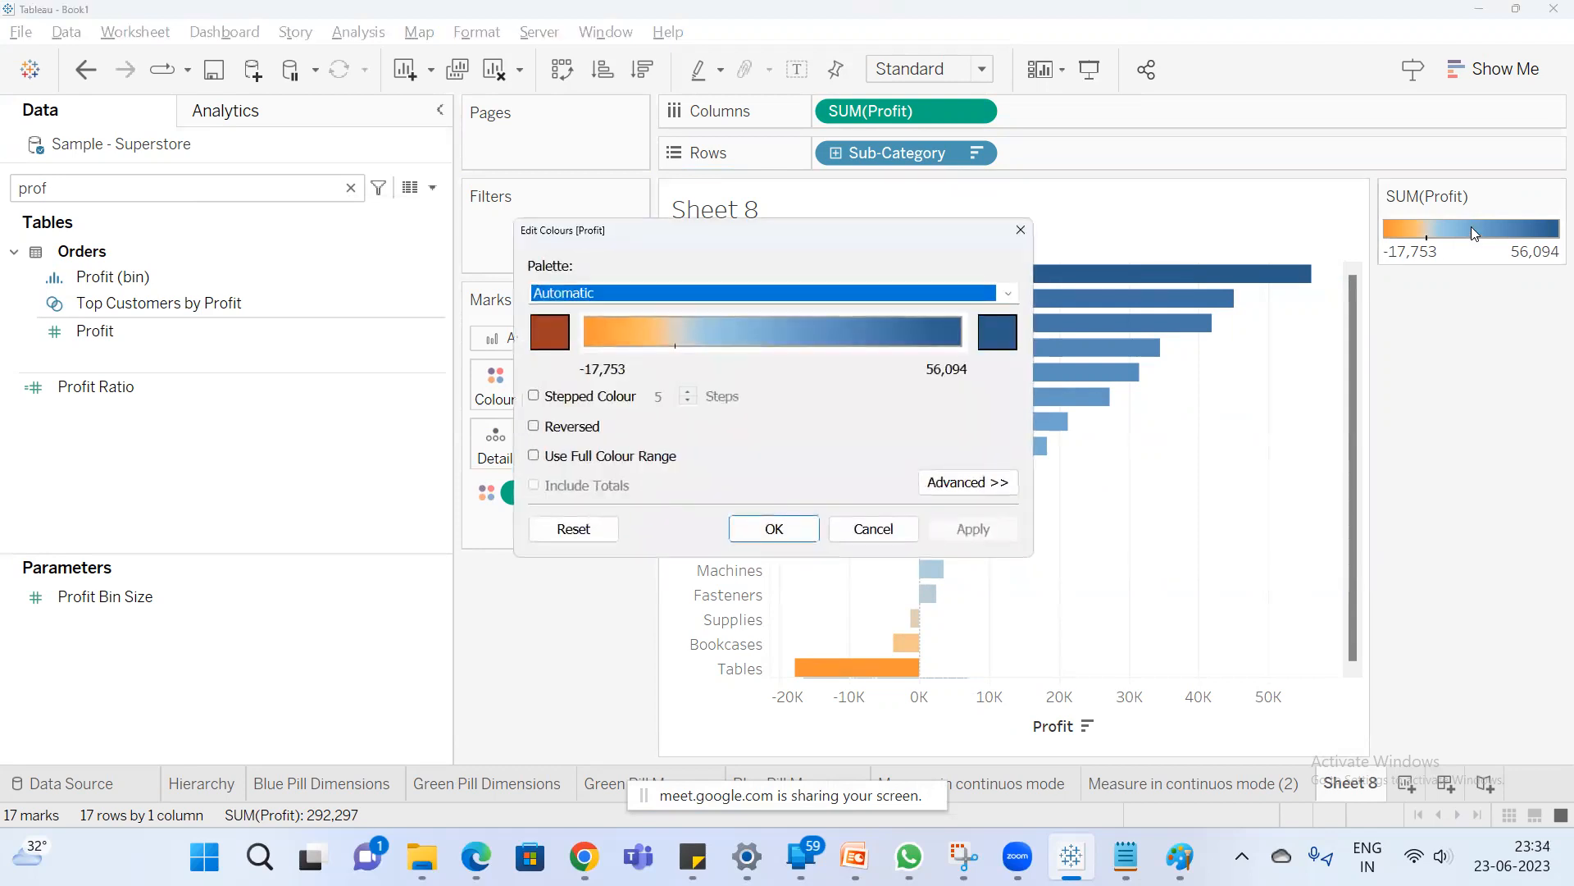
pyautogui.click(533, 397)
pyautogui.click(688, 402)
pyautogui.click(688, 402)
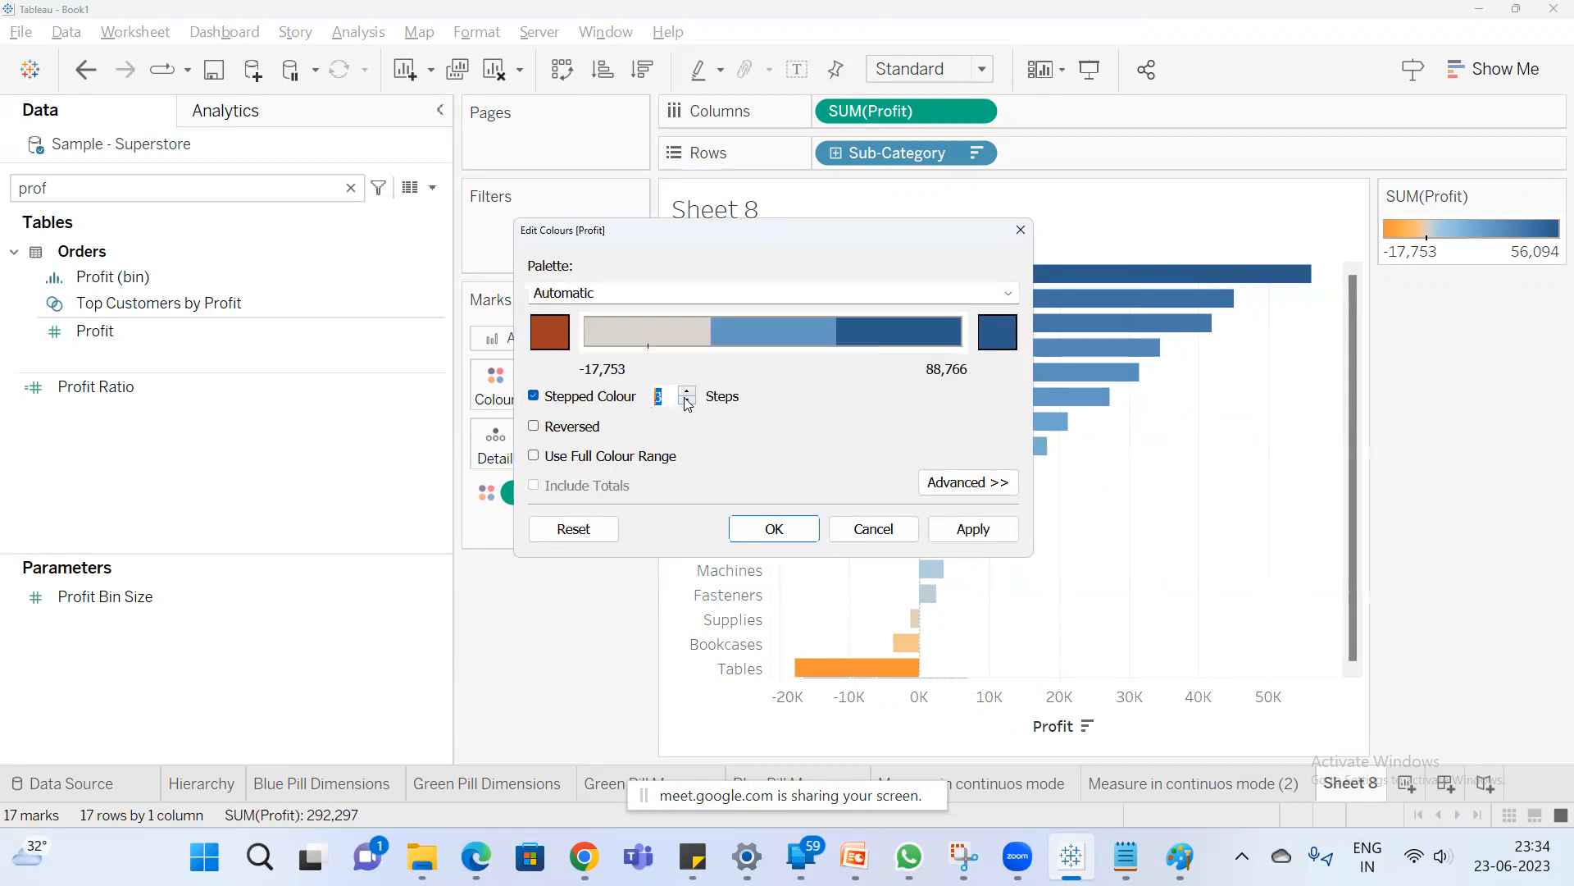
pyautogui.click(687, 401)
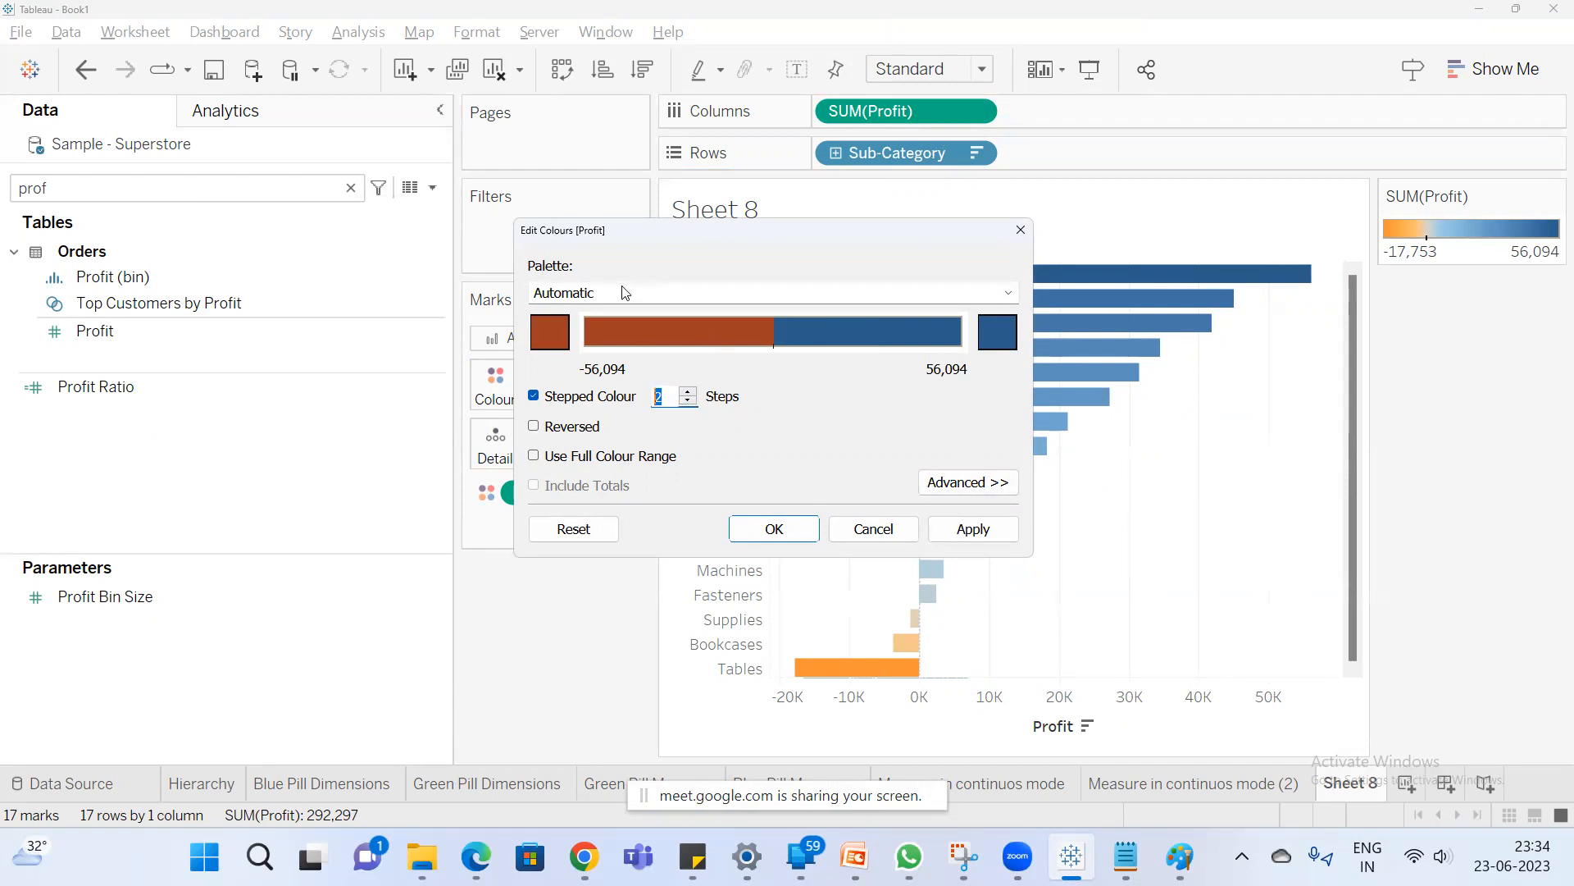
pyautogui.click(712, 305)
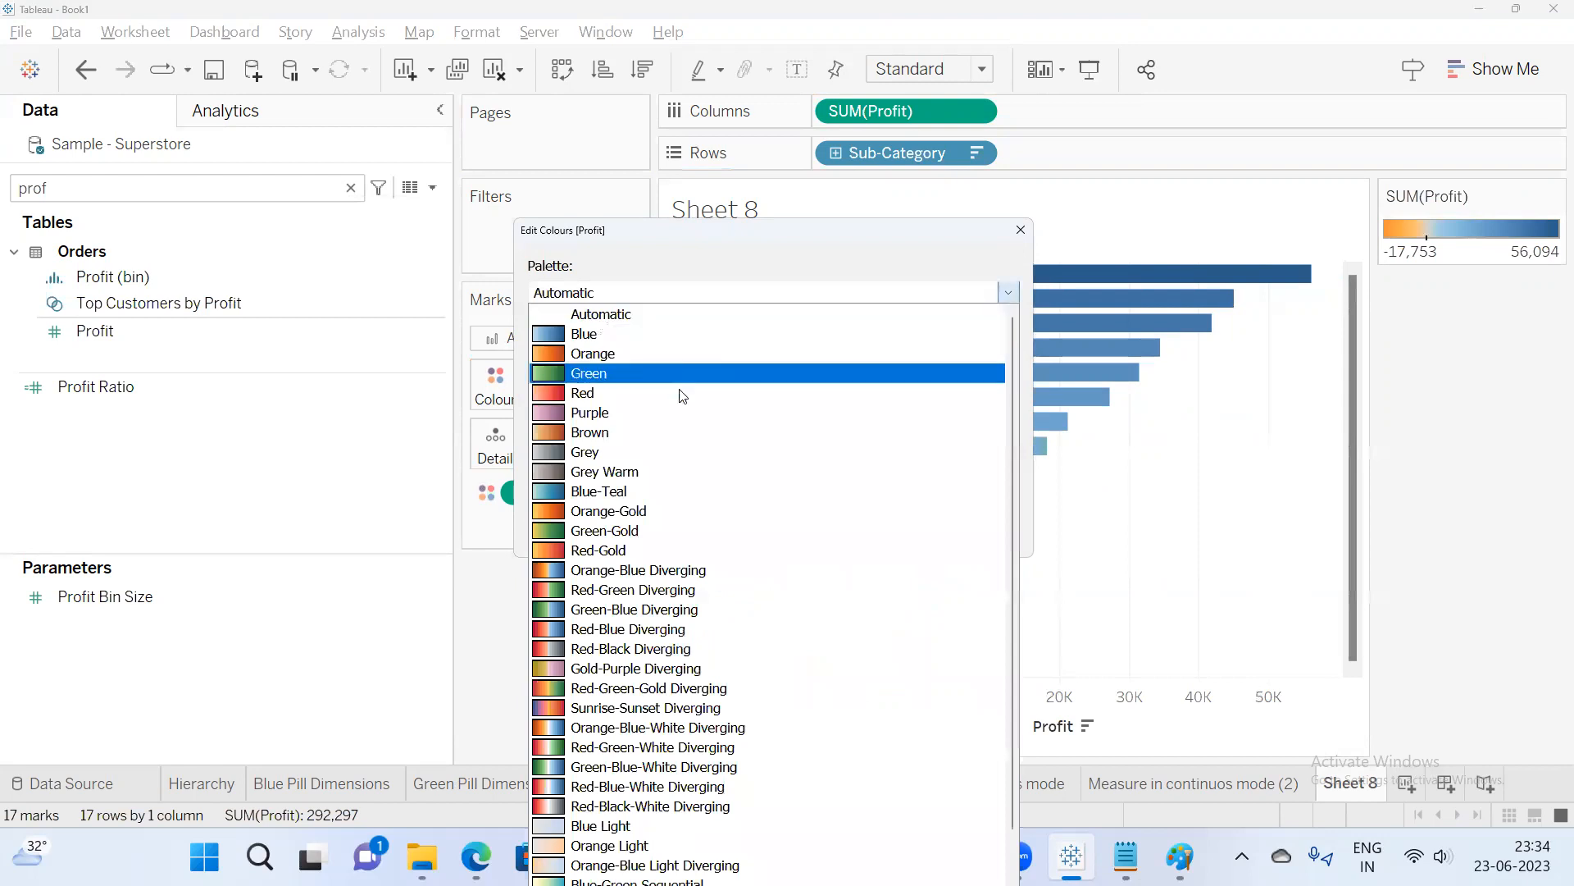
pyautogui.click(652, 589)
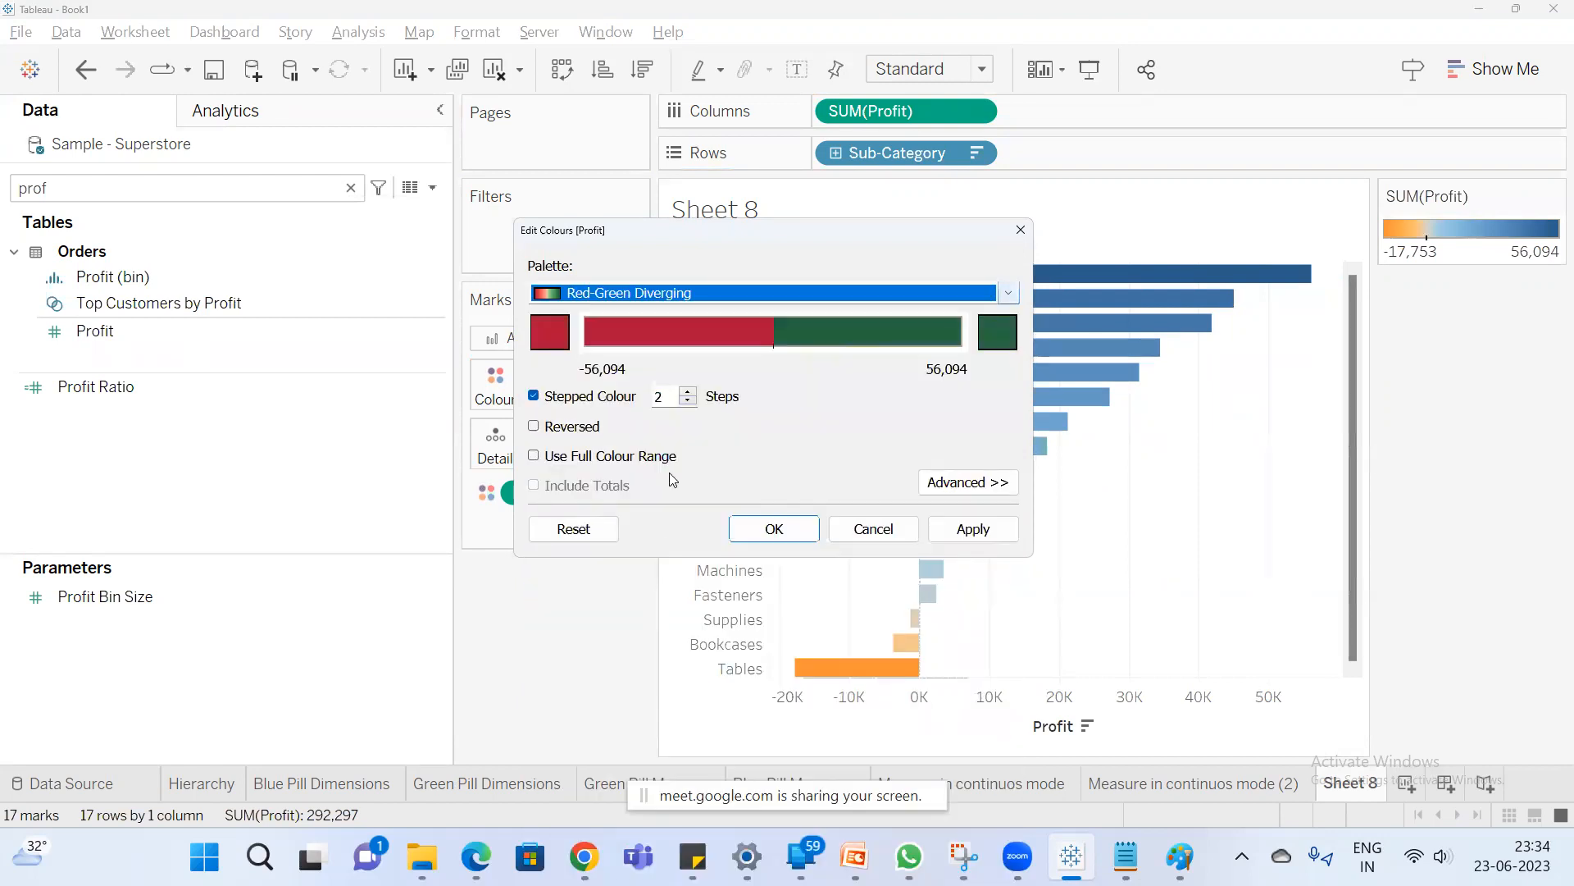
pyautogui.click(775, 527)
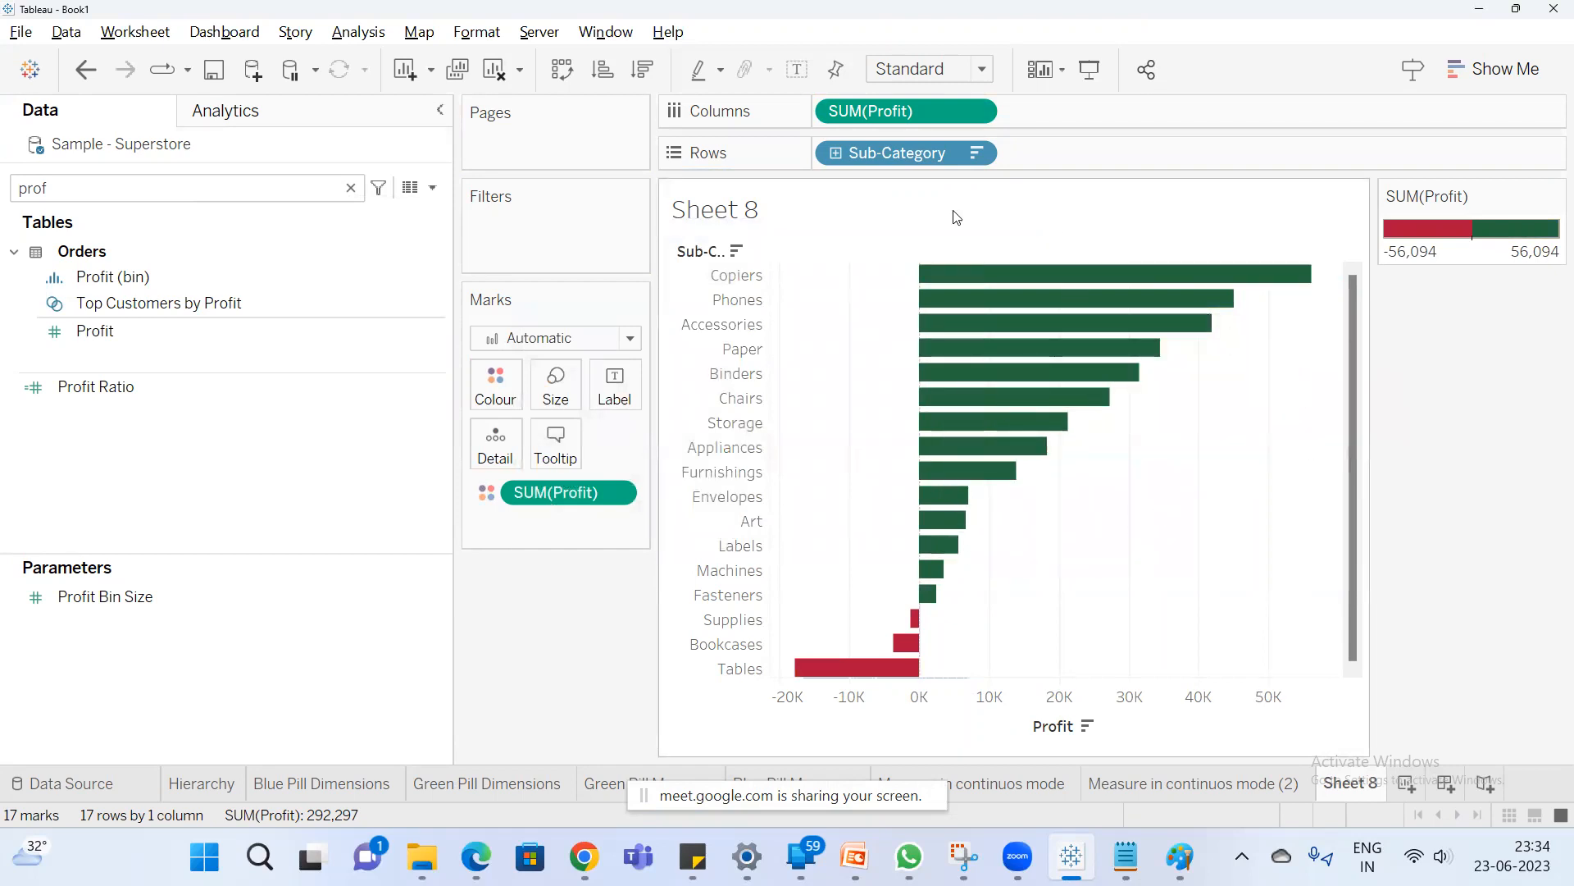
# Show the mark labels on the profit bars and duplicate the worksheet.
pyautogui.click(796, 69)
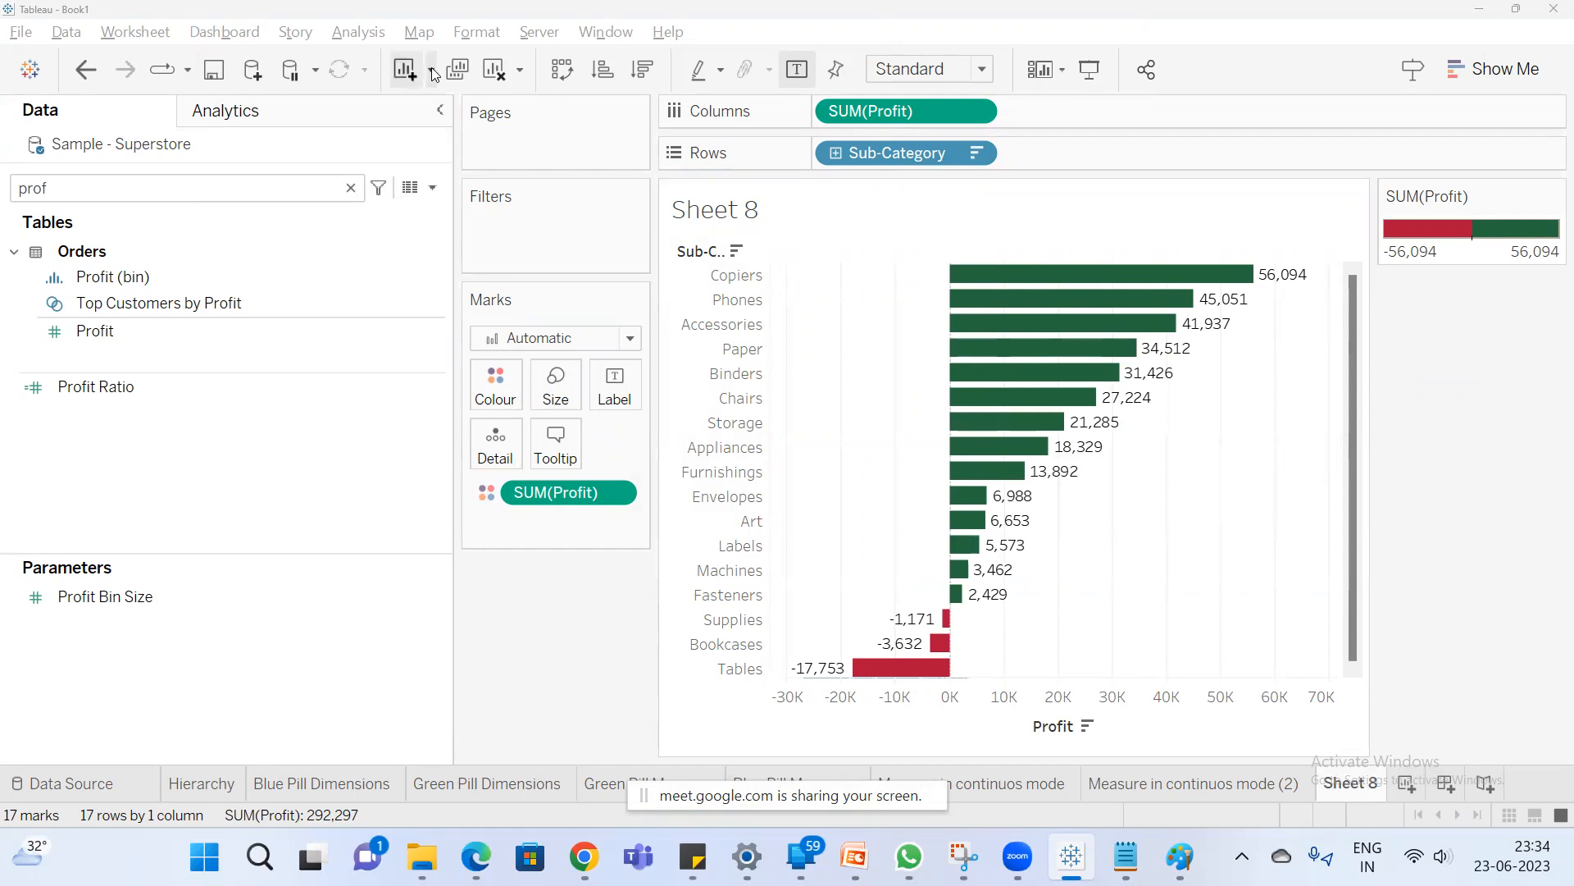
pyautogui.click(457, 69)
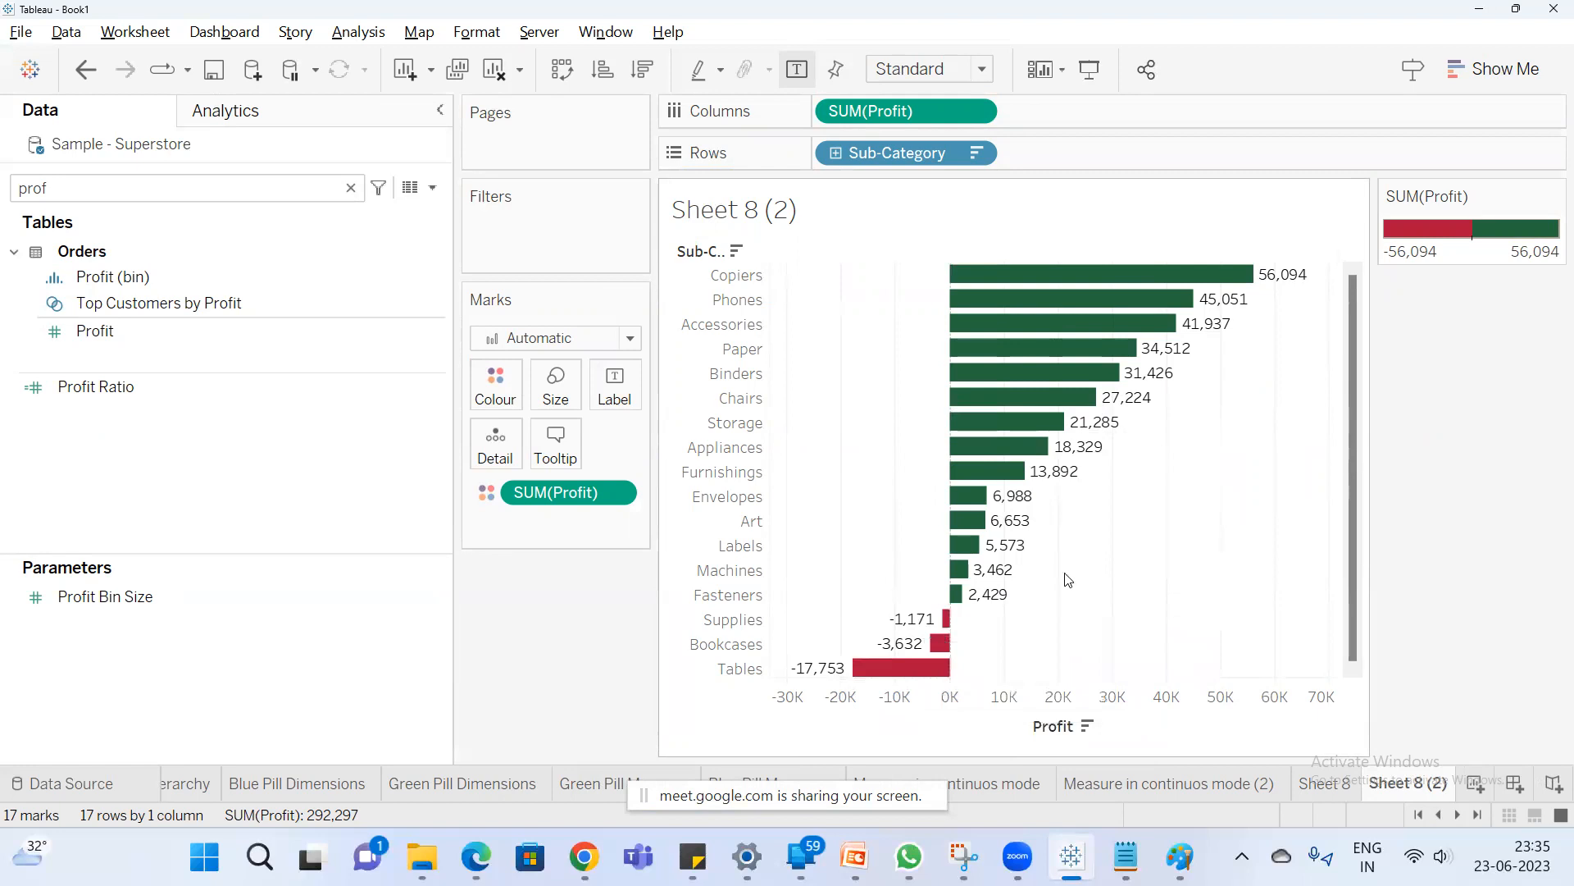
# Create a calculated field with the formula ABS(SUM([Profit])).
pyautogui.click(420, 190)
pyautogui.click(310, 211)
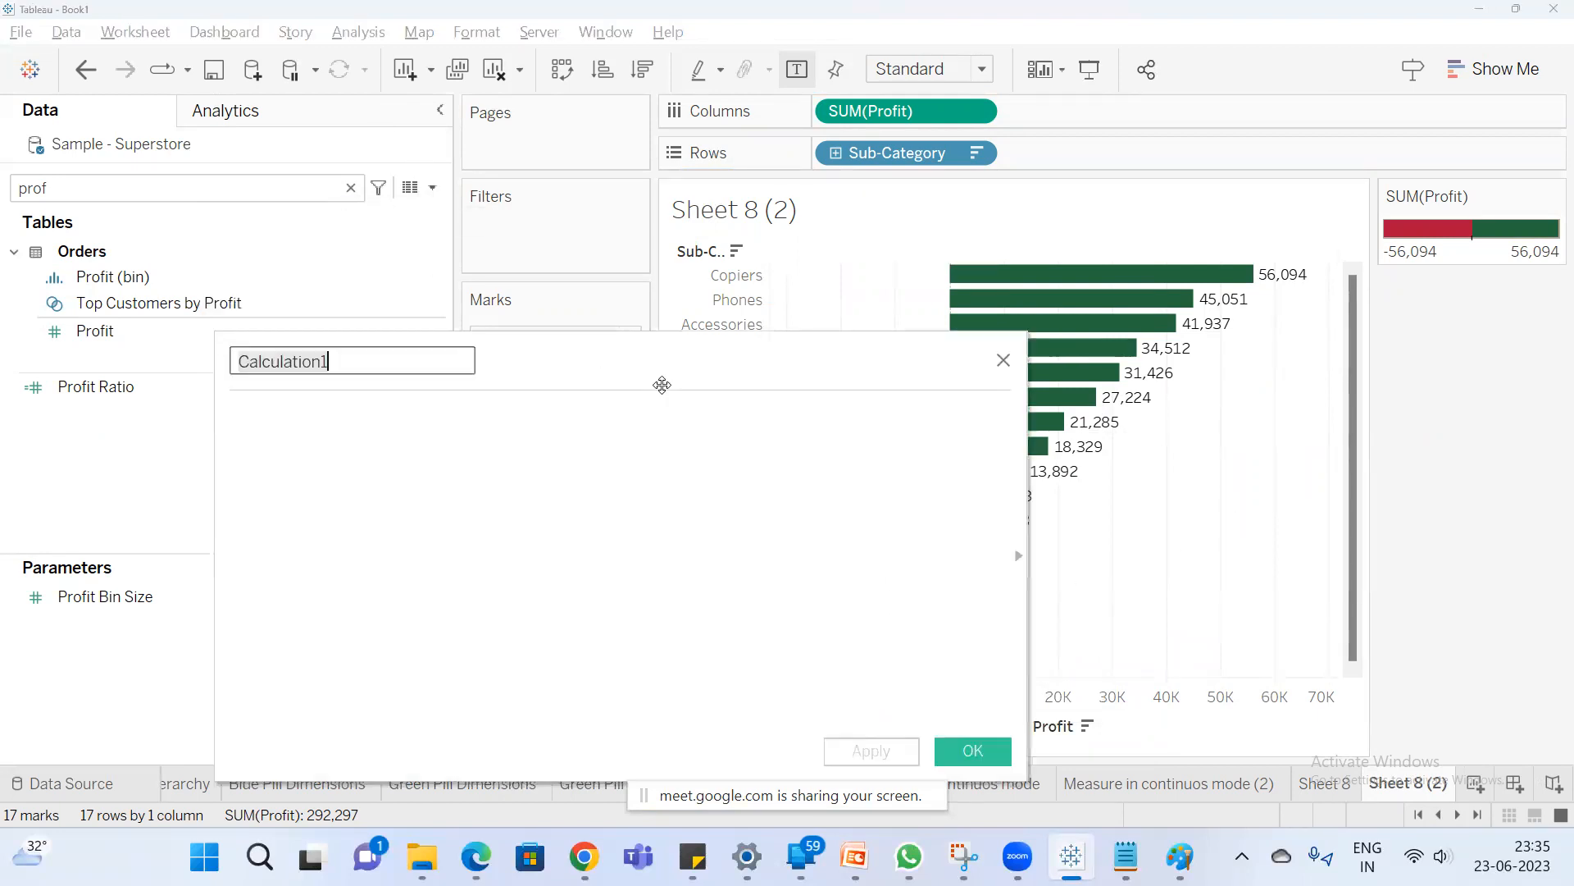
pyautogui.click(452, 434)
pyautogui.write('abs')
pyautogui.press('Return')
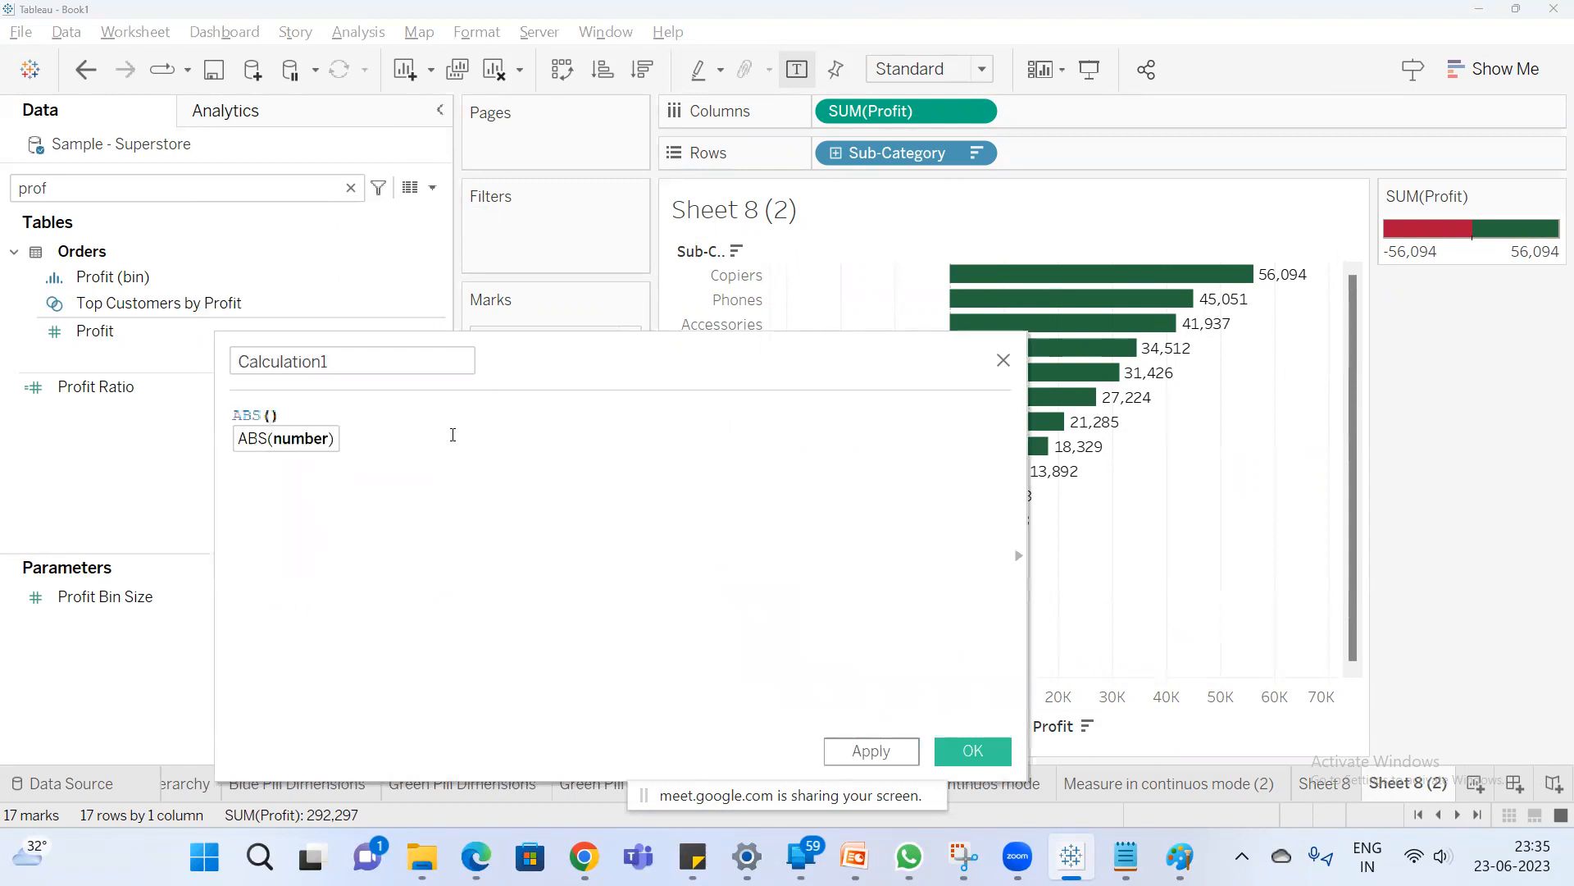
pyautogui.write('su')
pyautogui.press('Return')
pyautogui.write('prof')
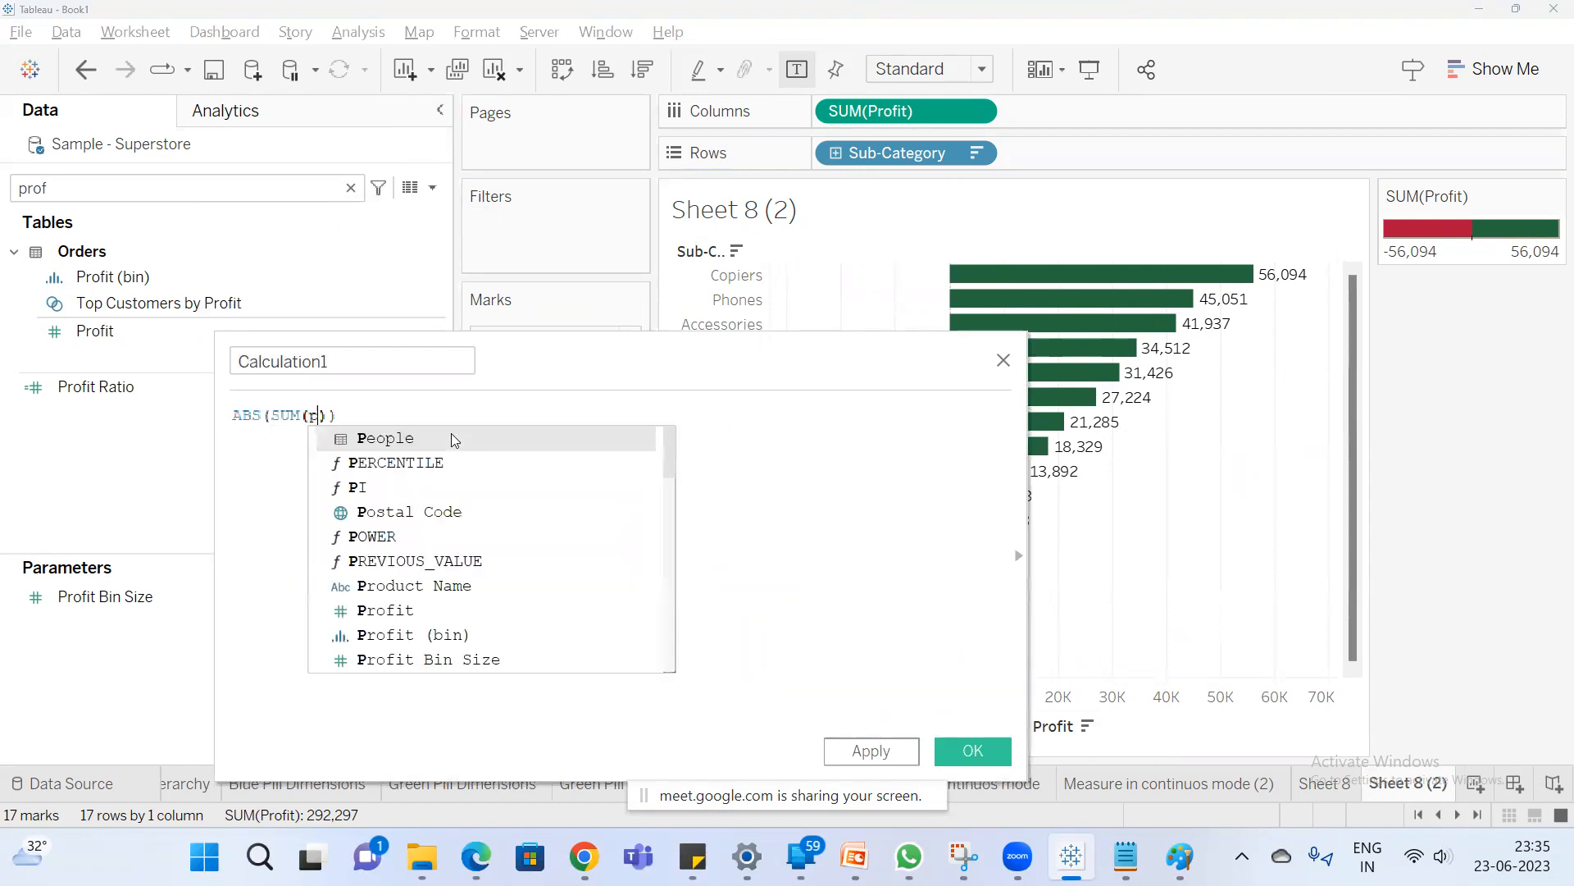
pyautogui.press('Return')
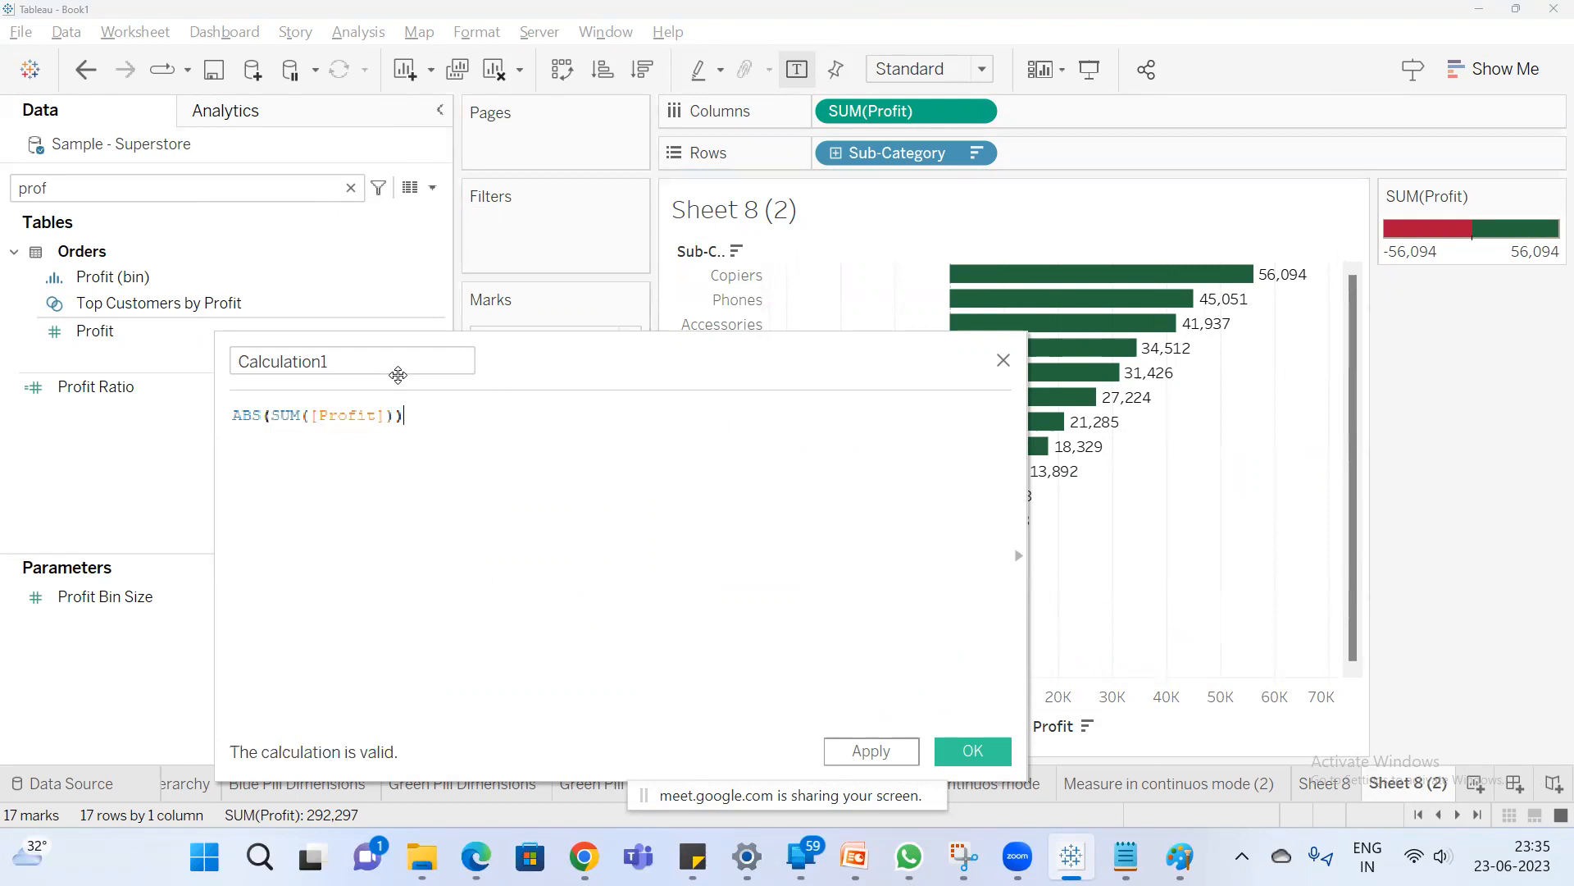
# Name the calculated field ABS and save it.
pyautogui.doubleClick(392, 366)
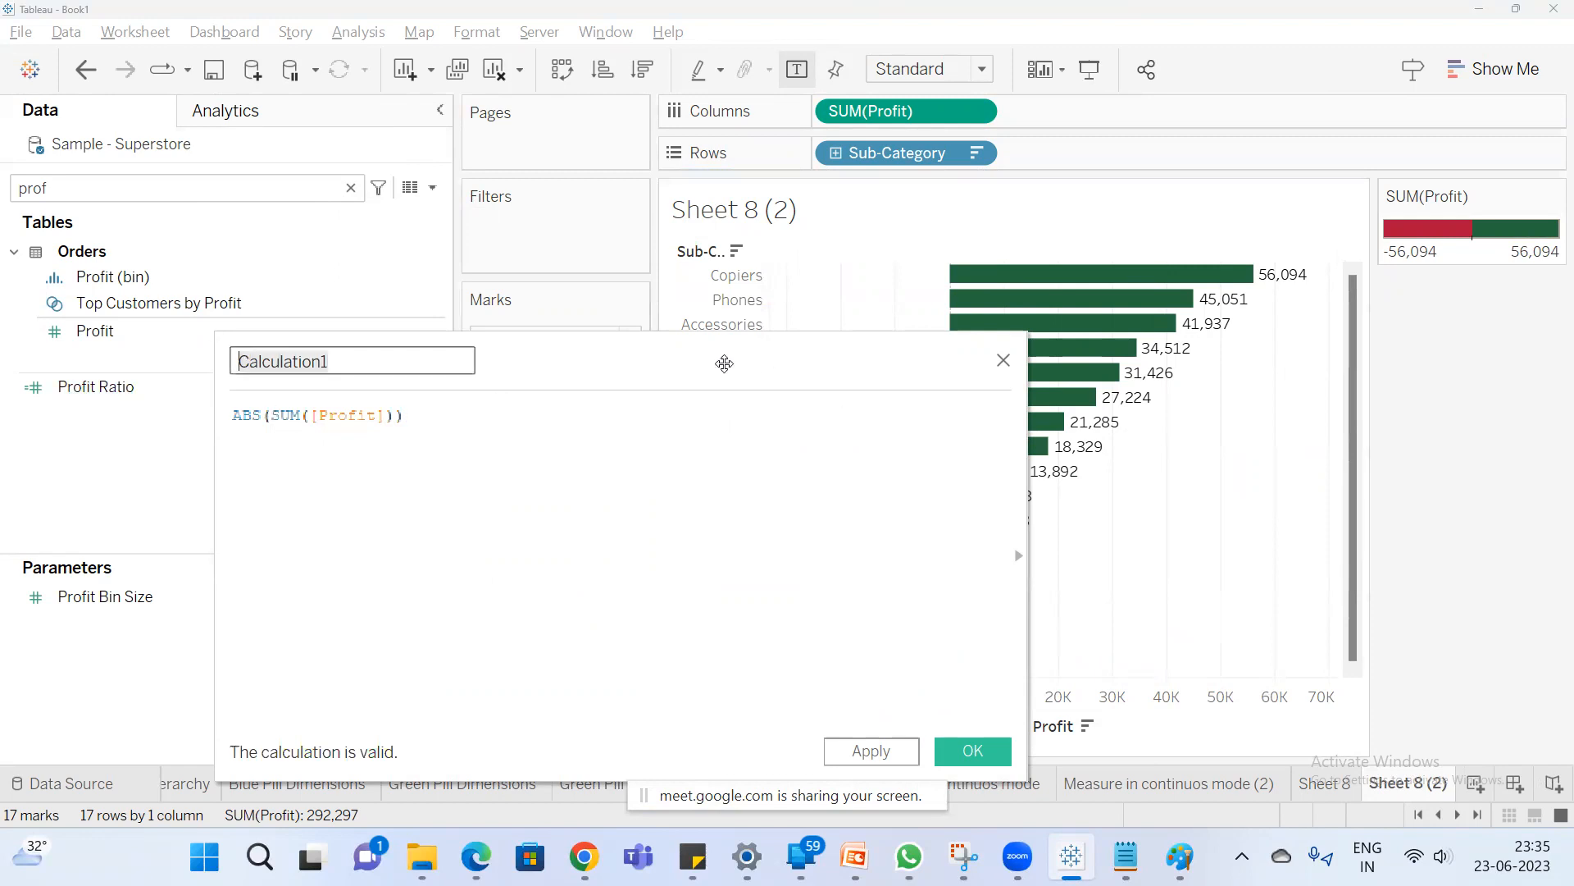
pyautogui.moveTo(733, 369); pyautogui.dragTo(1556, 417)
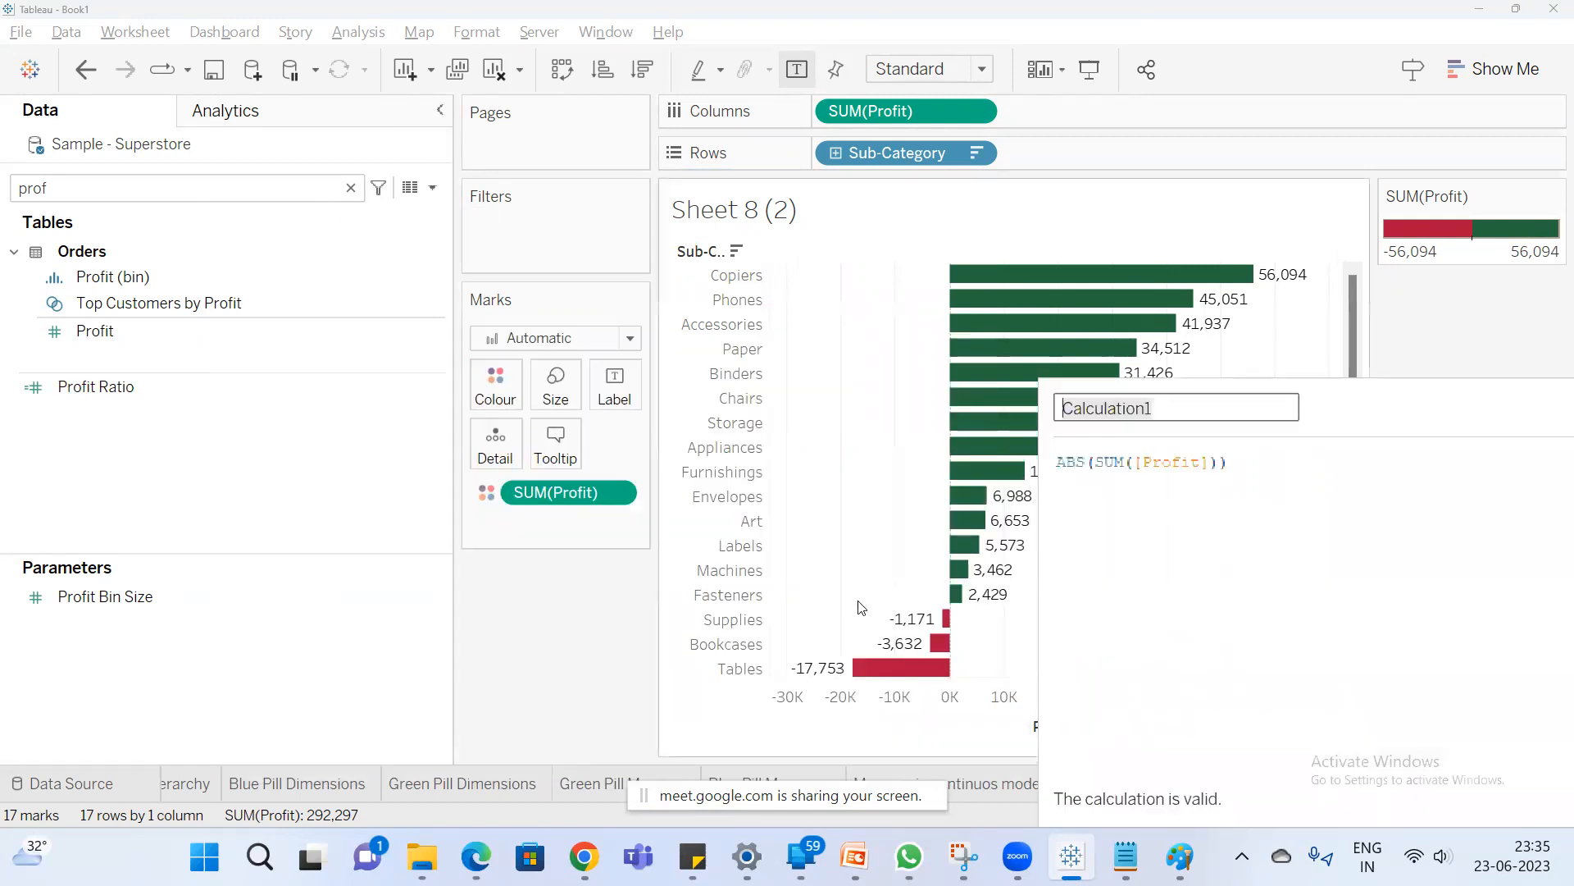
pyautogui.write('ABS')
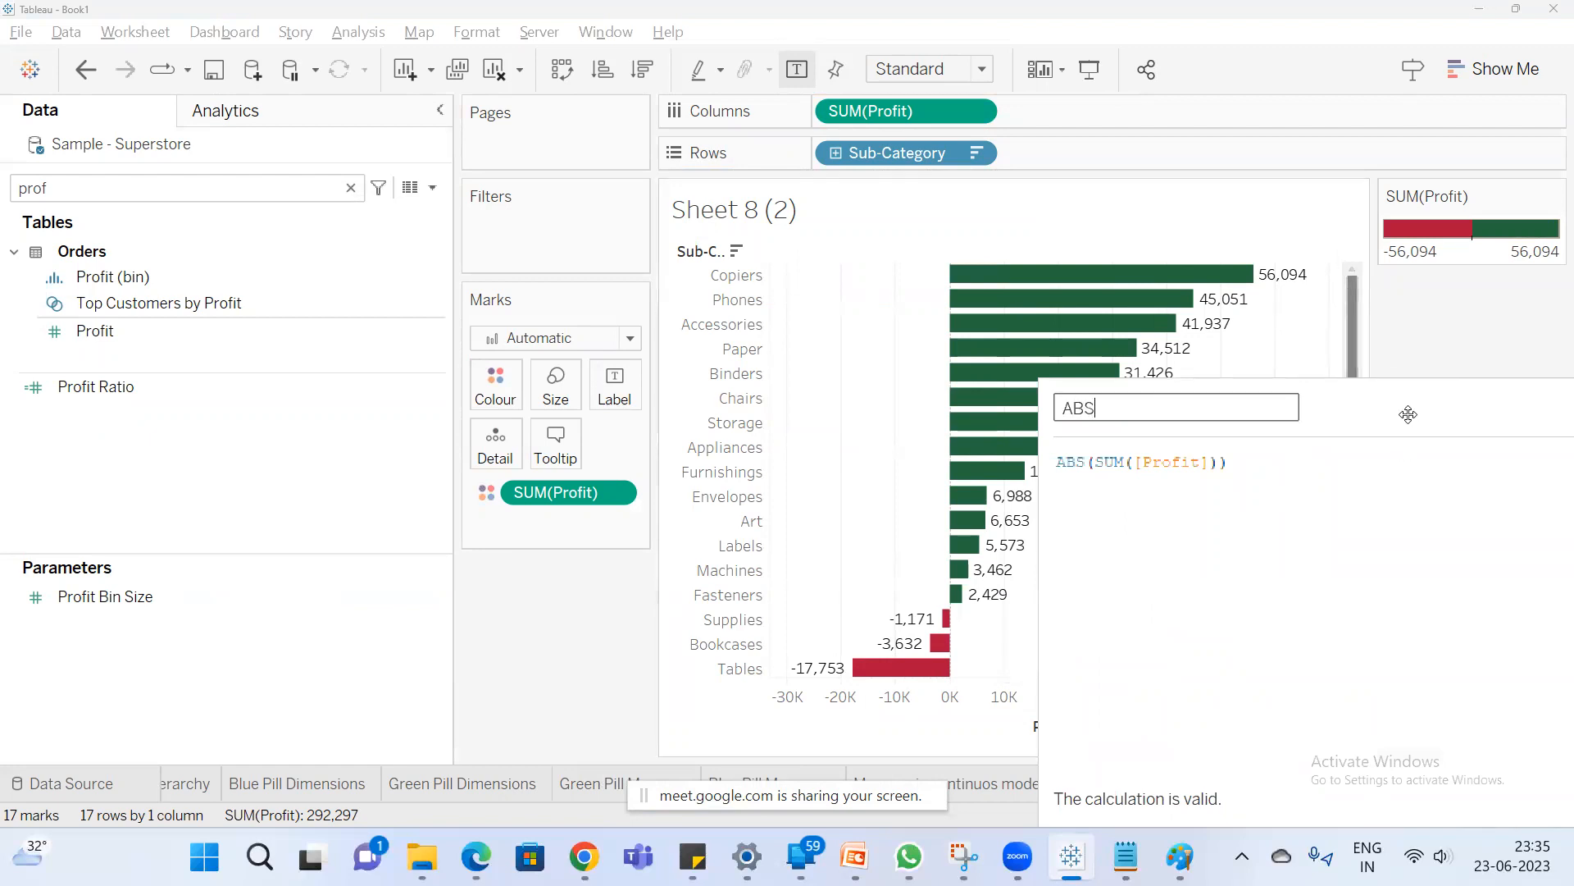
pyautogui.moveTo(1404, 410); pyautogui.dragTo(590, 264)
pyautogui.click(982, 656)
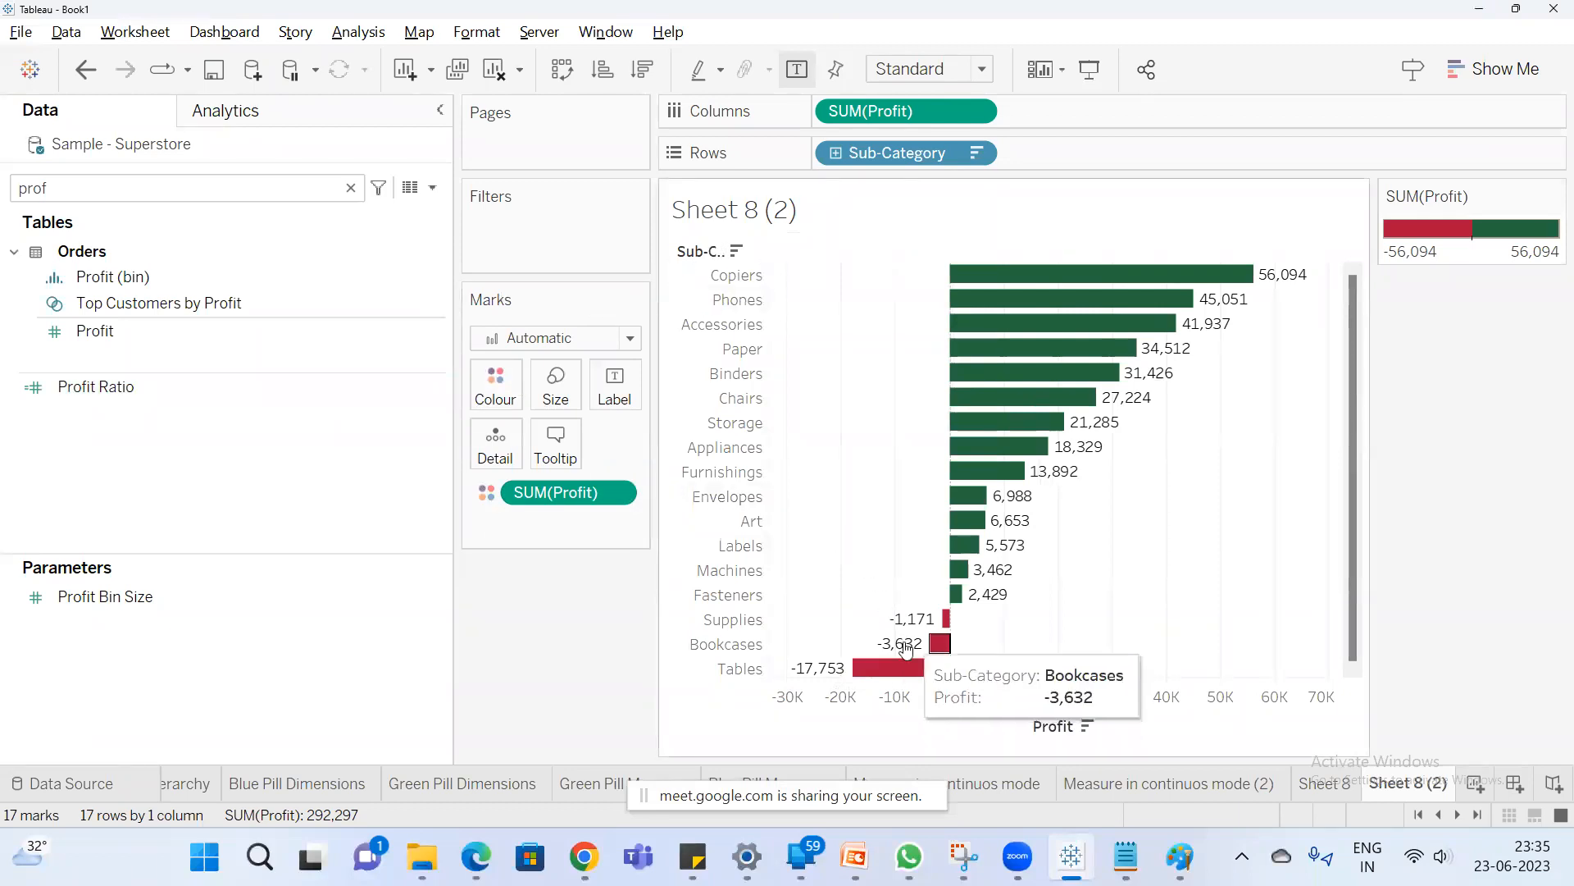
# Find the ABS field and use it as the label of the profit bars.
pyautogui.doubleClick(82, 188)
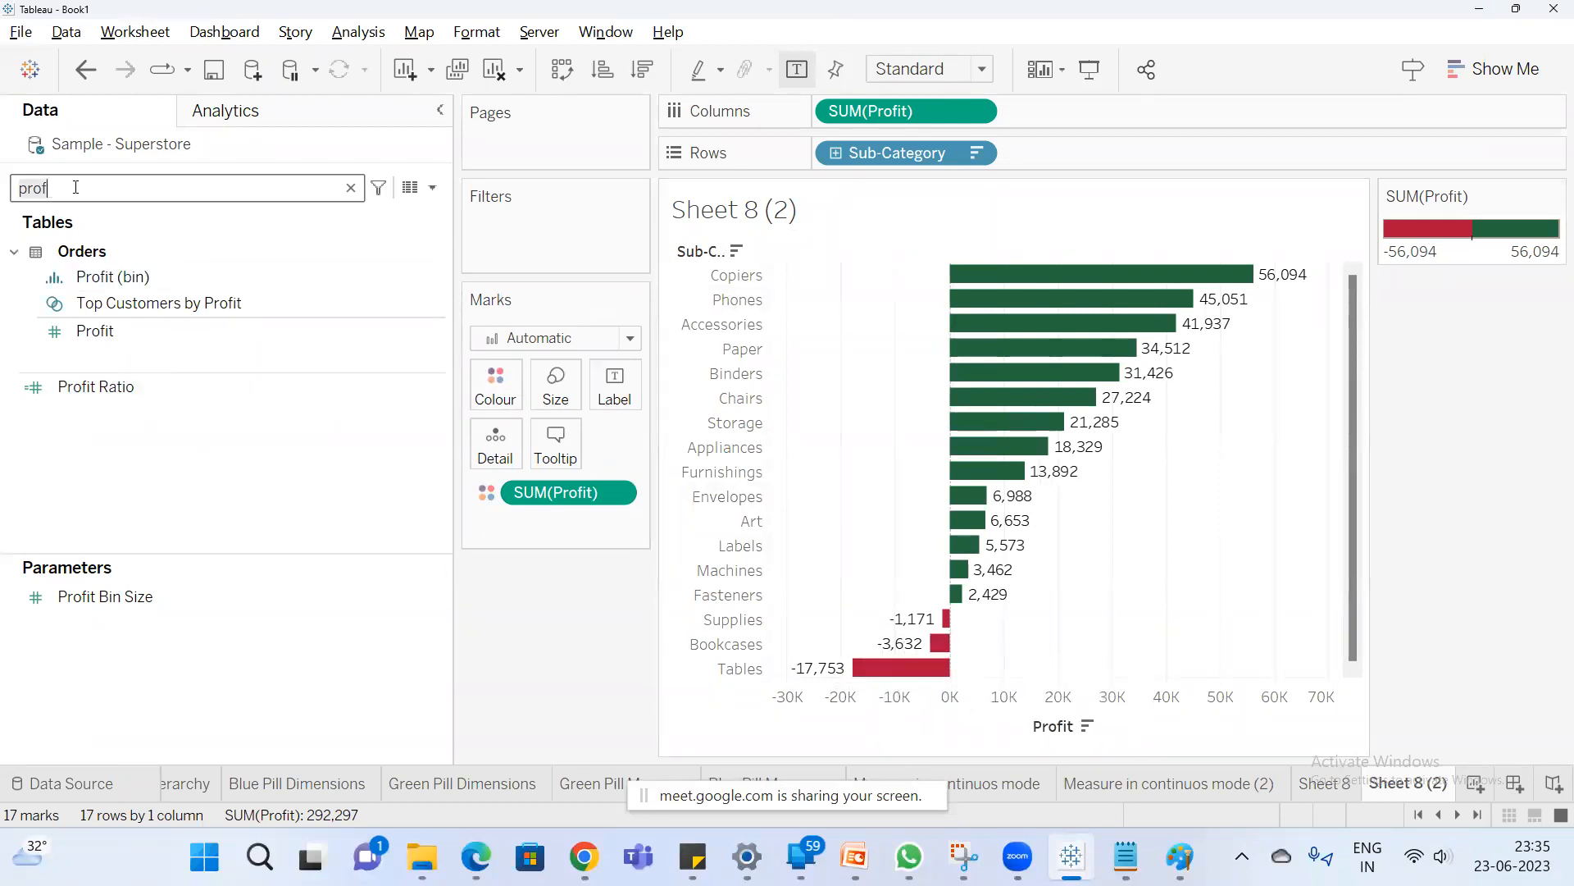
pyautogui.write('abs')
pyautogui.moveTo(93, 262); pyautogui.dragTo(615, 400)
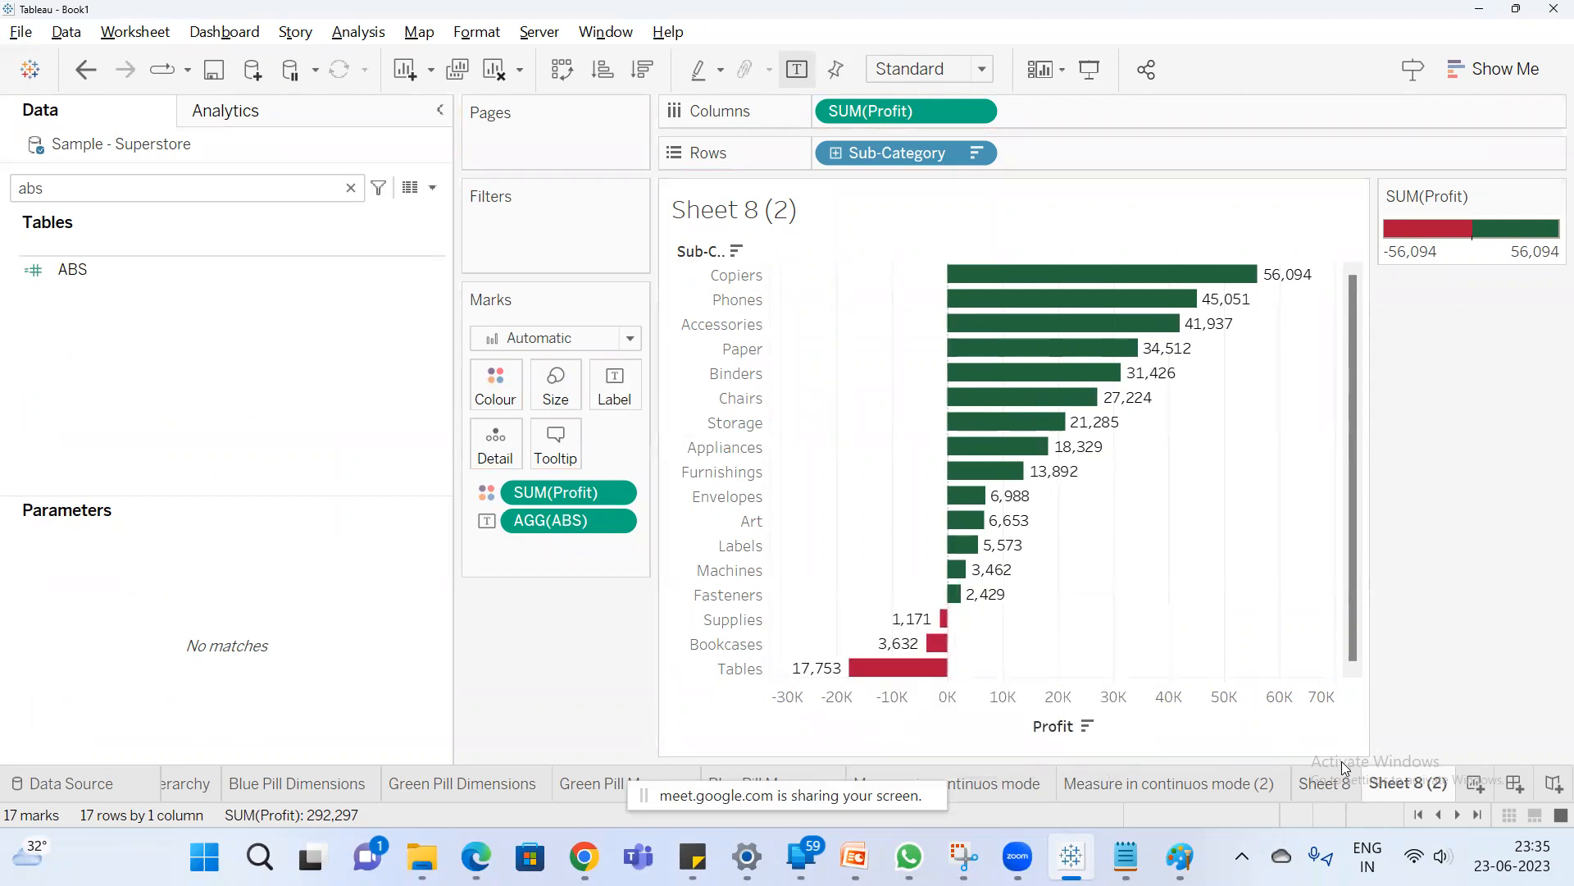
# Compare the bar labels on Sheet 8 and Sheet 8 (2), and review the ABS field's formula without changing it.
pyautogui.click(1324, 784)
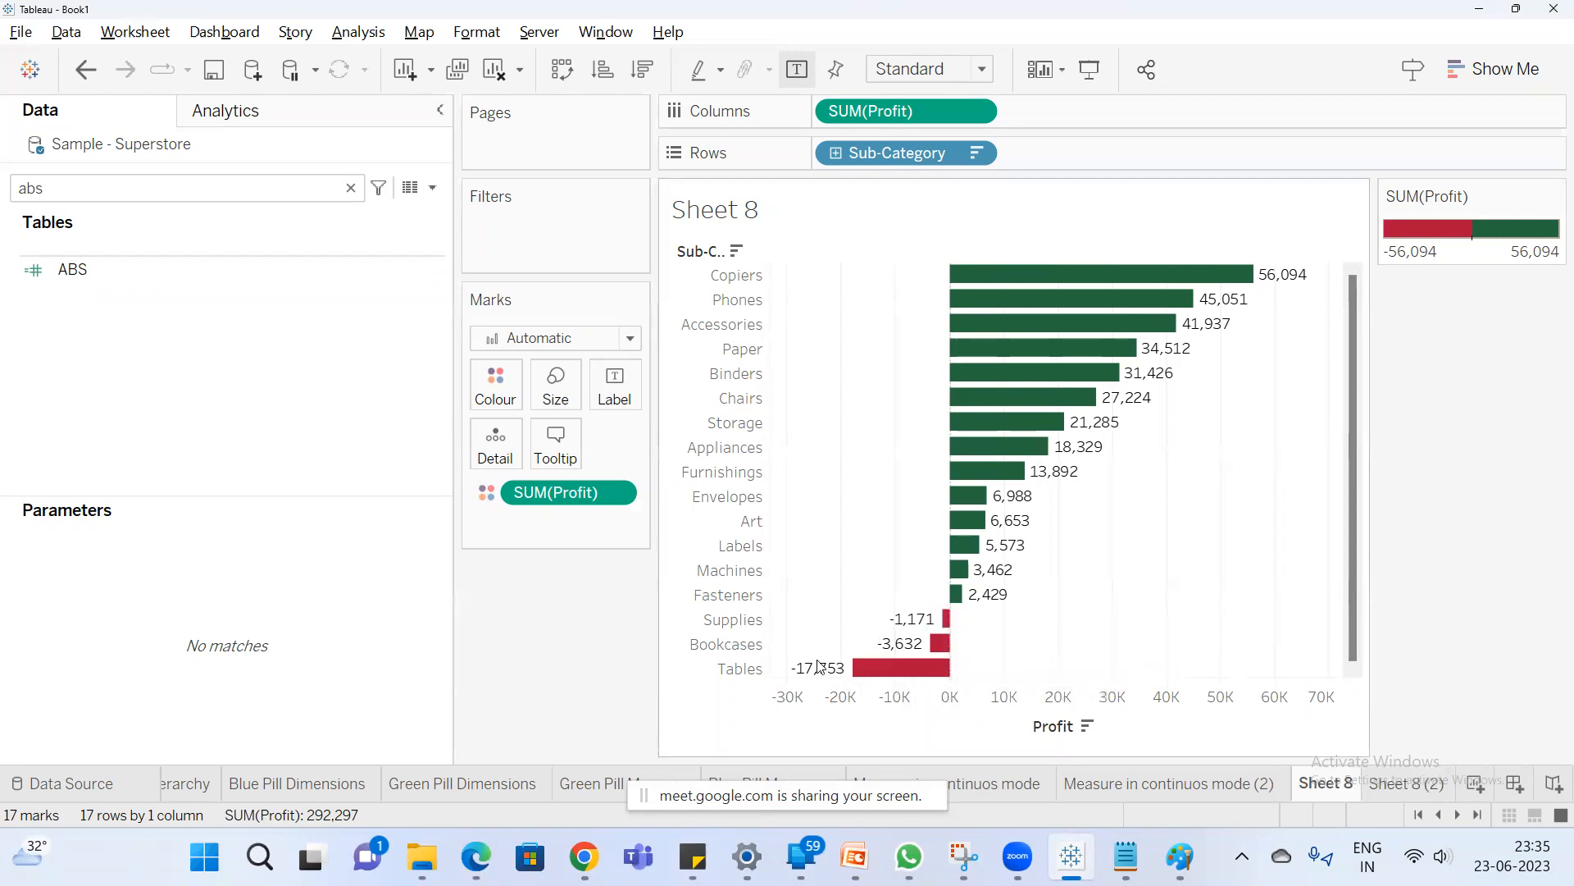
pyautogui.click(1412, 788)
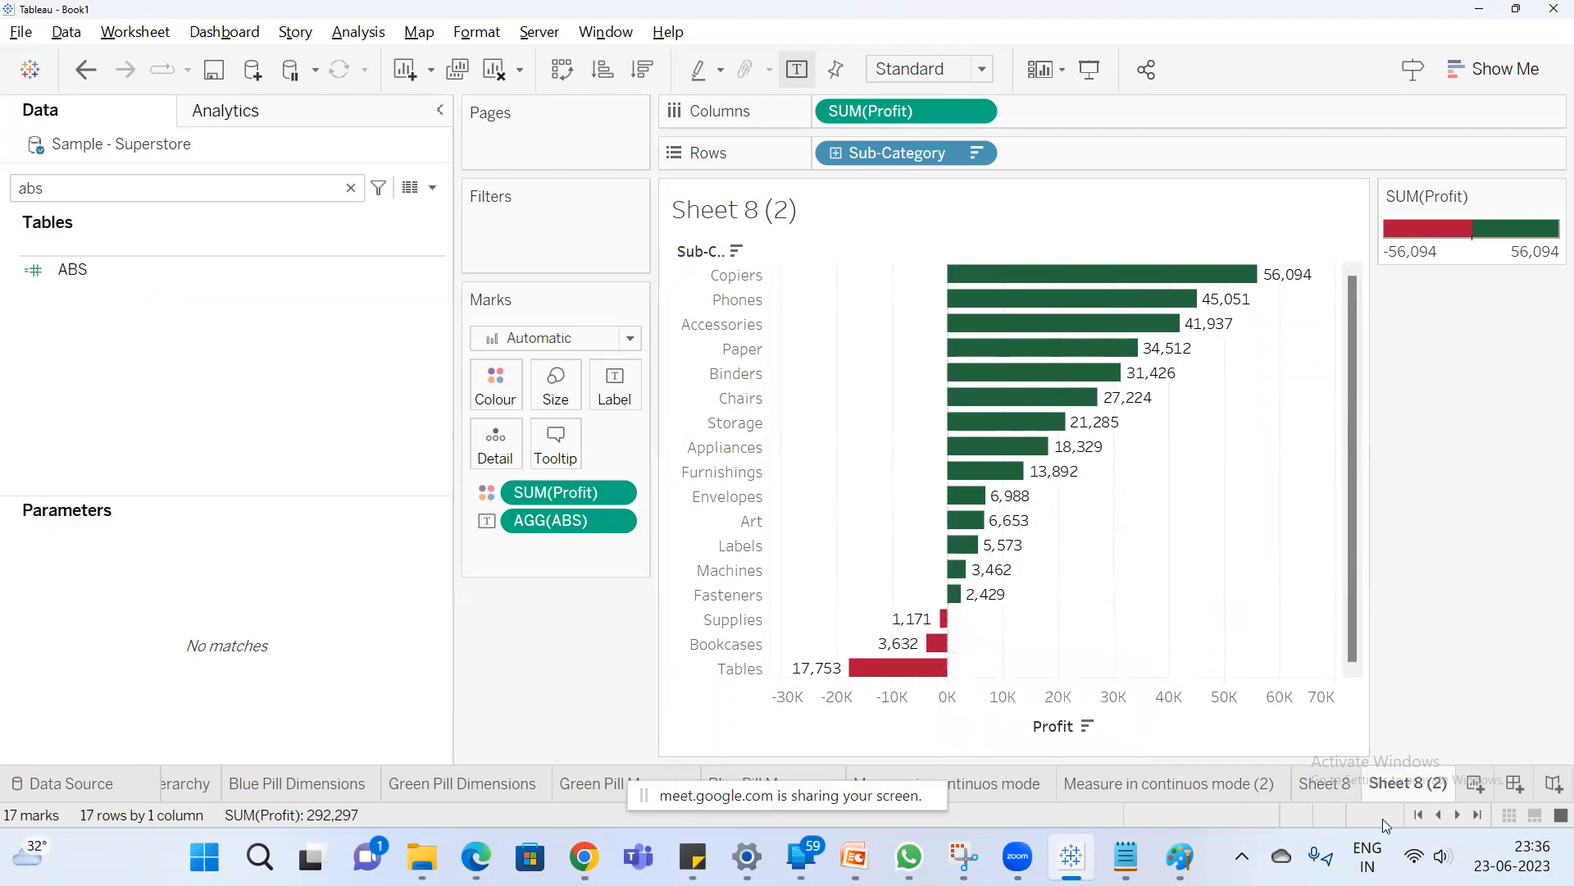
pyautogui.click(106, 267)
pyautogui.rightClick(107, 265)
pyautogui.click(205, 397)
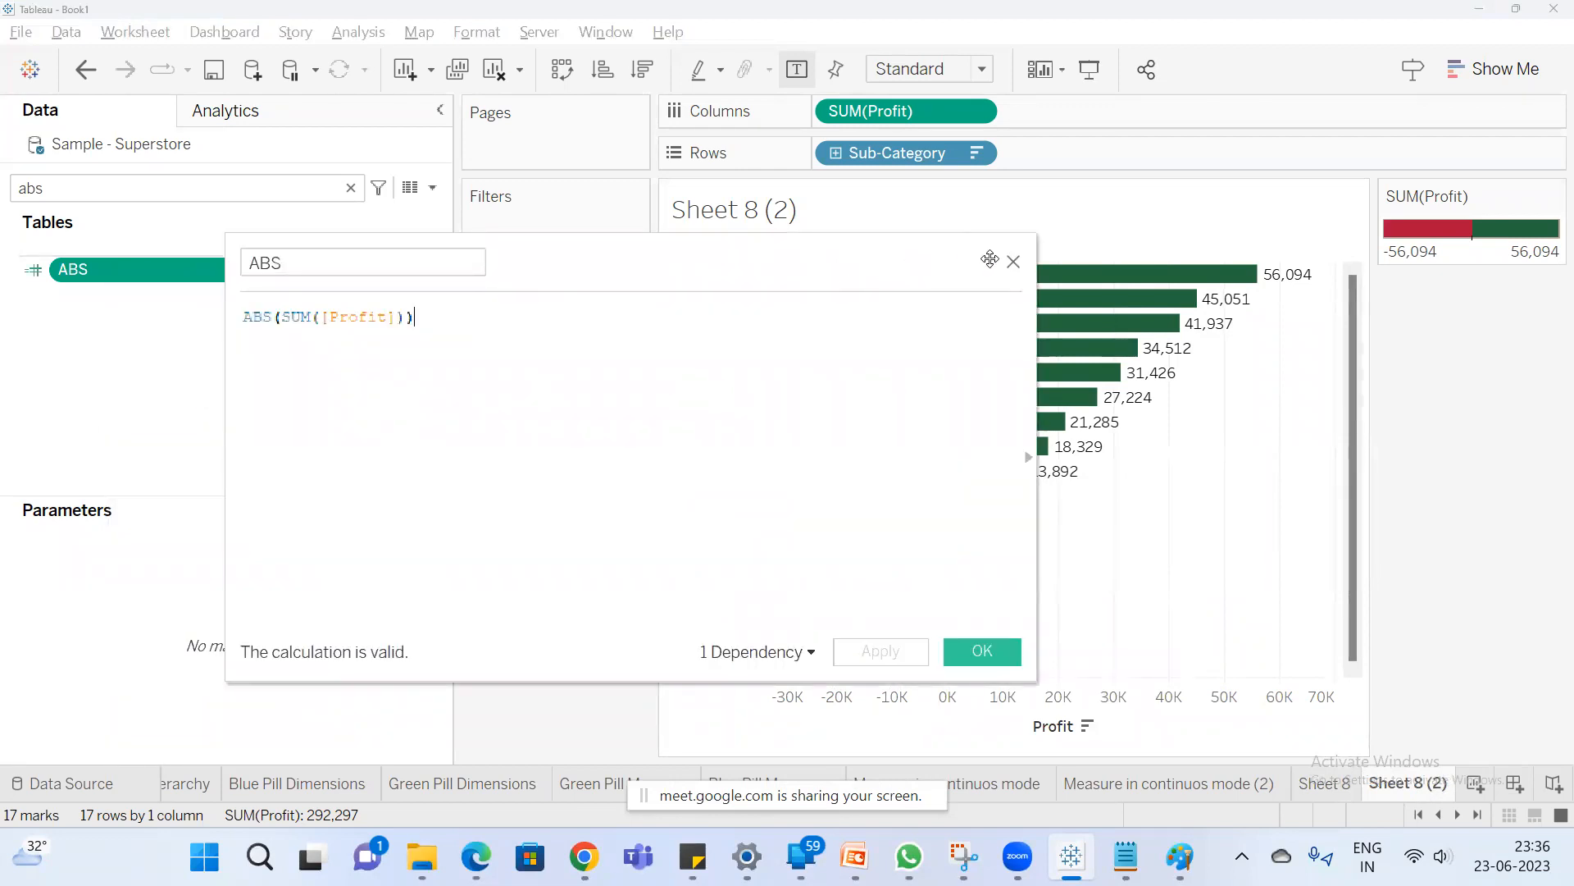
pyautogui.click(1014, 262)
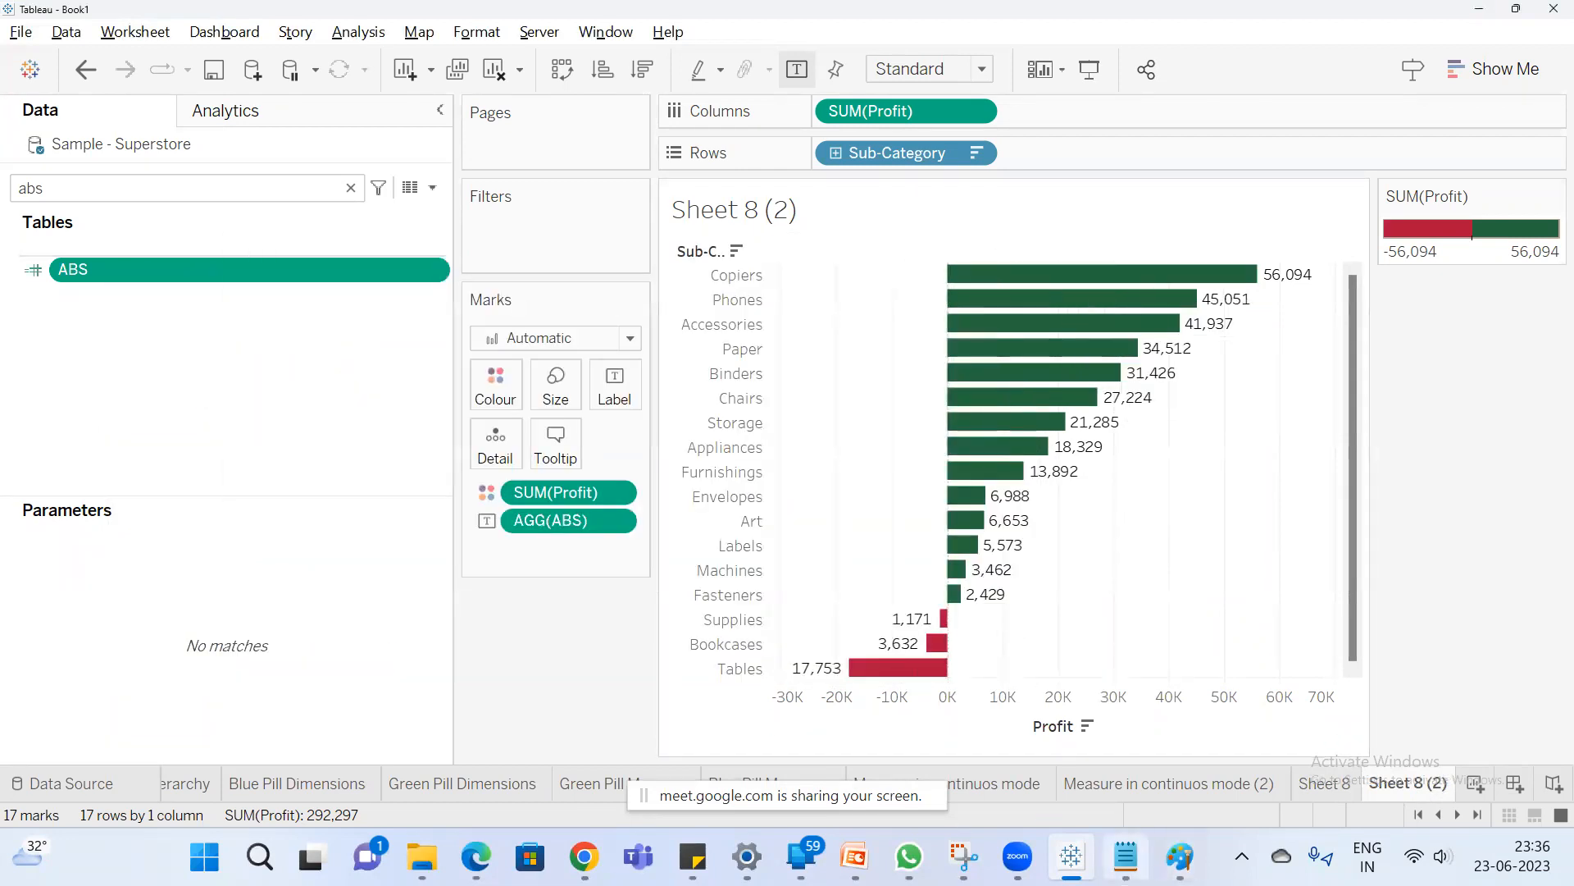
# Switch to the PowerPoint training deck and show slide 9 about the ABS and CEILING functions.
pyautogui.click(853, 856)
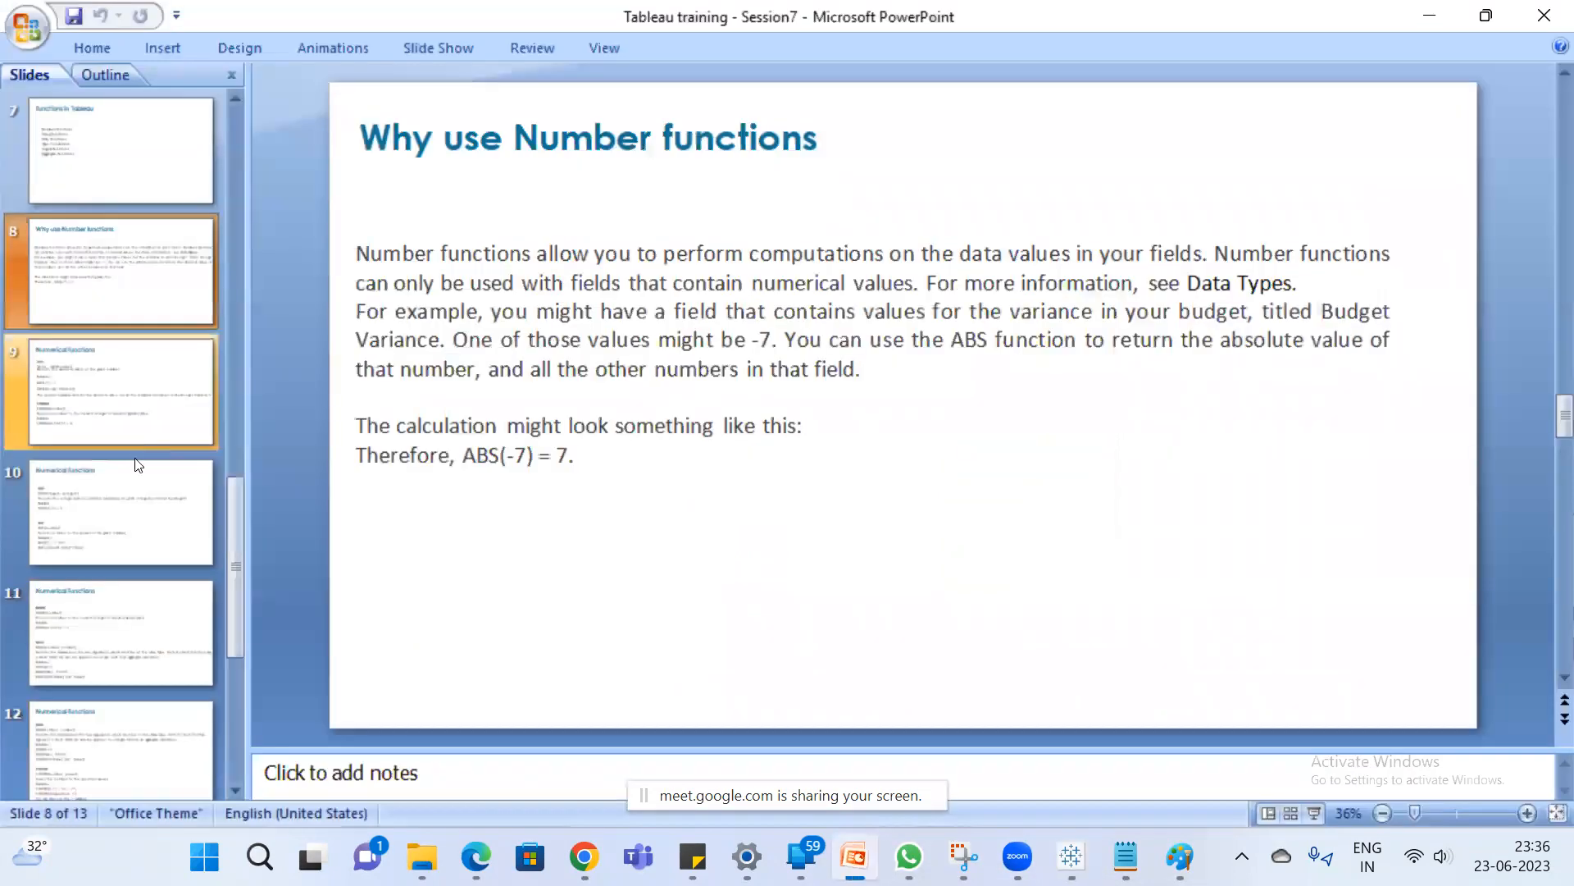
pyautogui.click(119, 395)
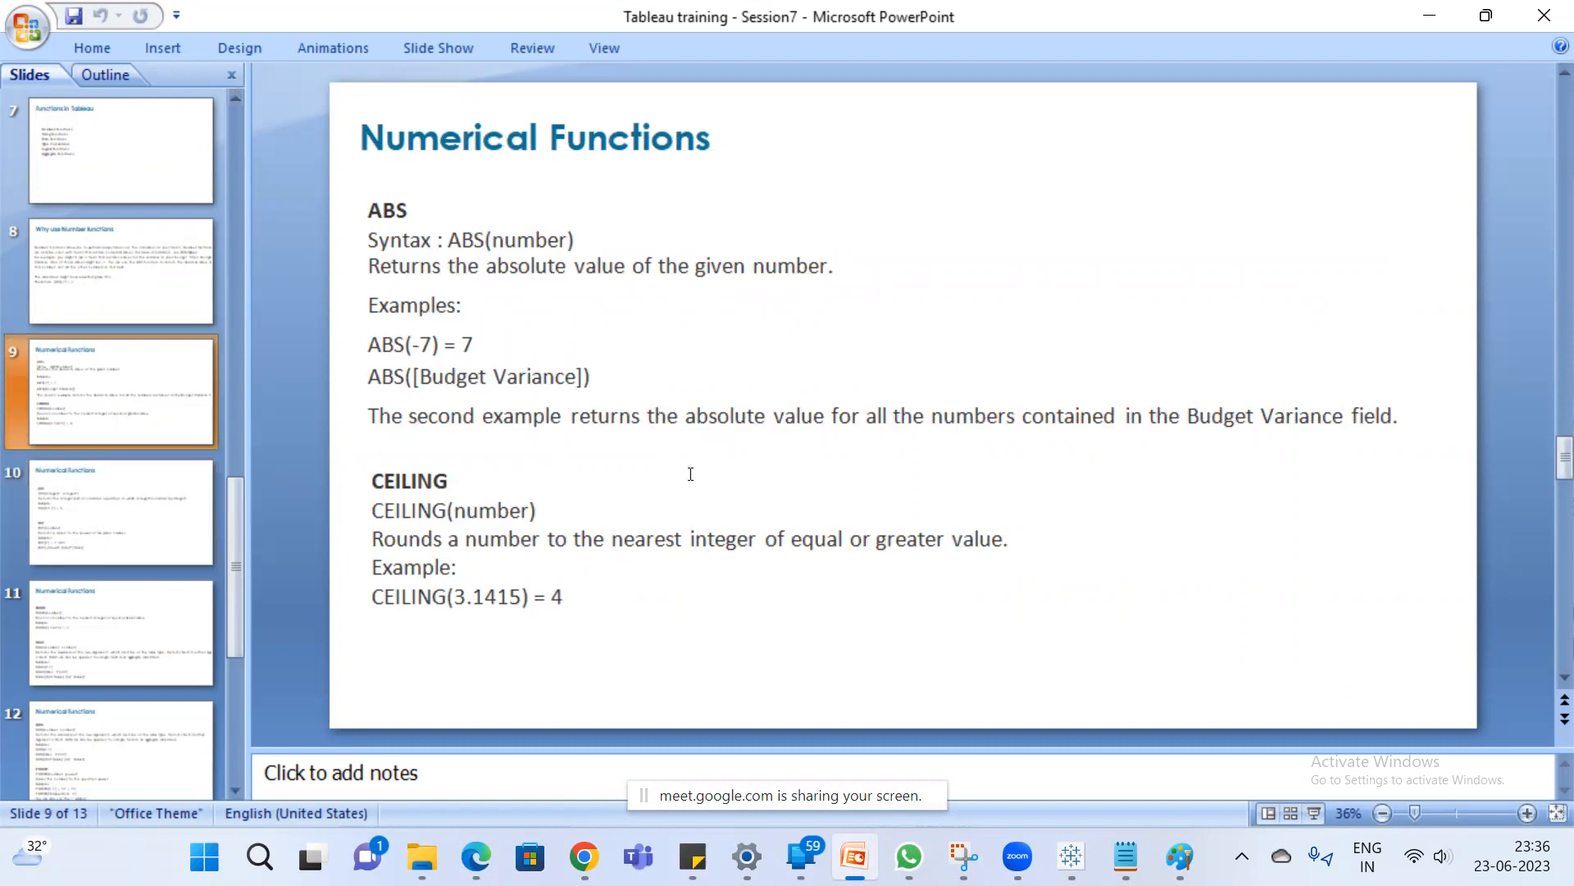
# Launch Microsoft Office Excel 2007 and dismiss the list of recovered files beside the blank workbook.
pyautogui.press('super')
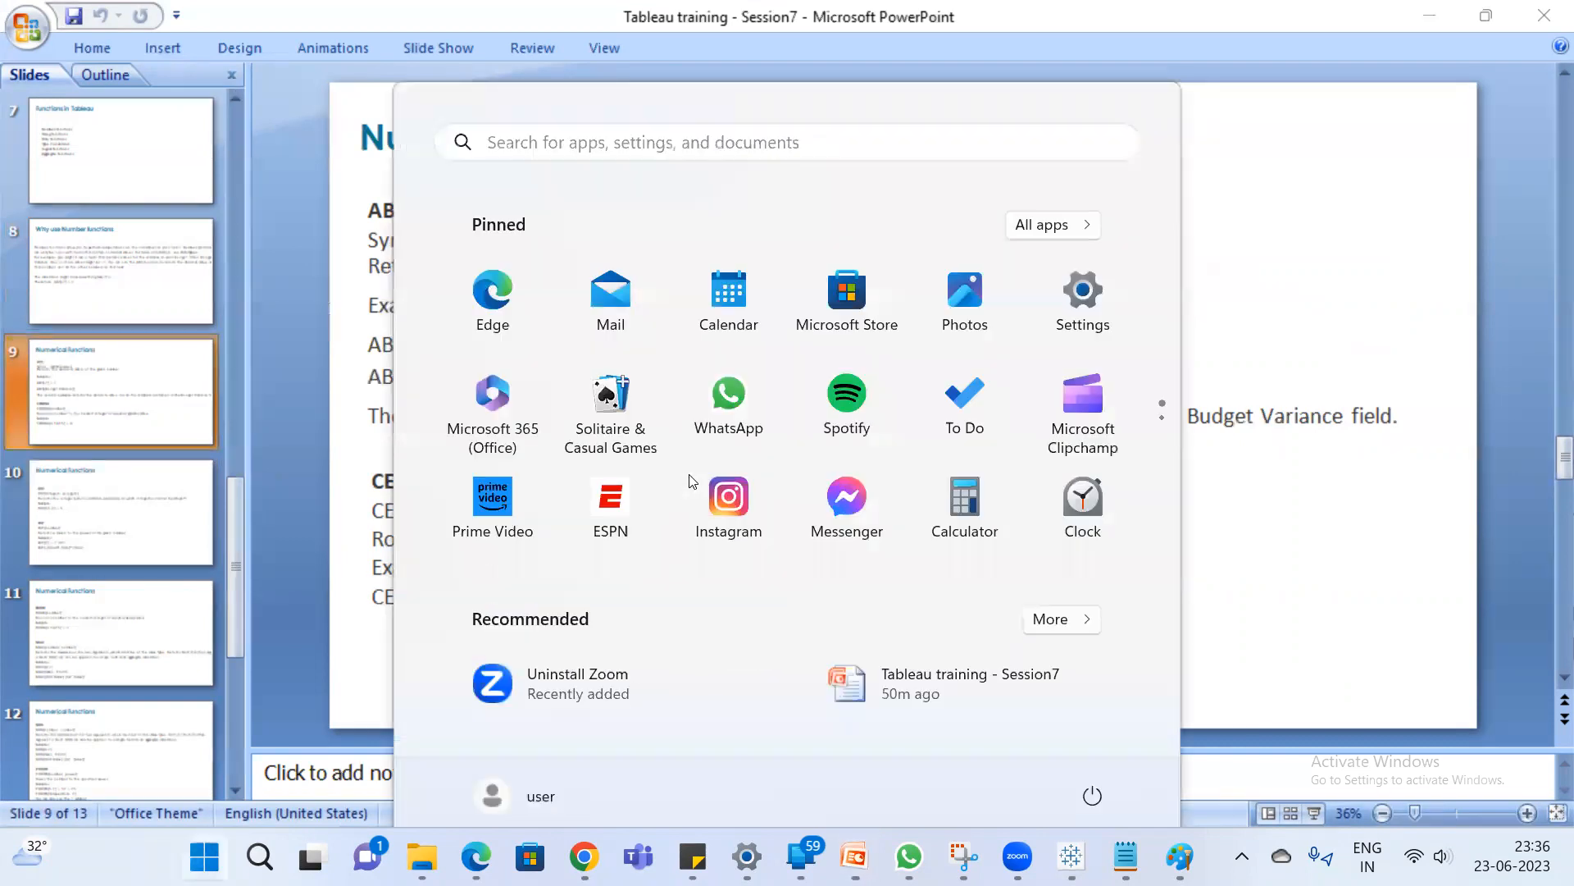
pyautogui.write('exce')
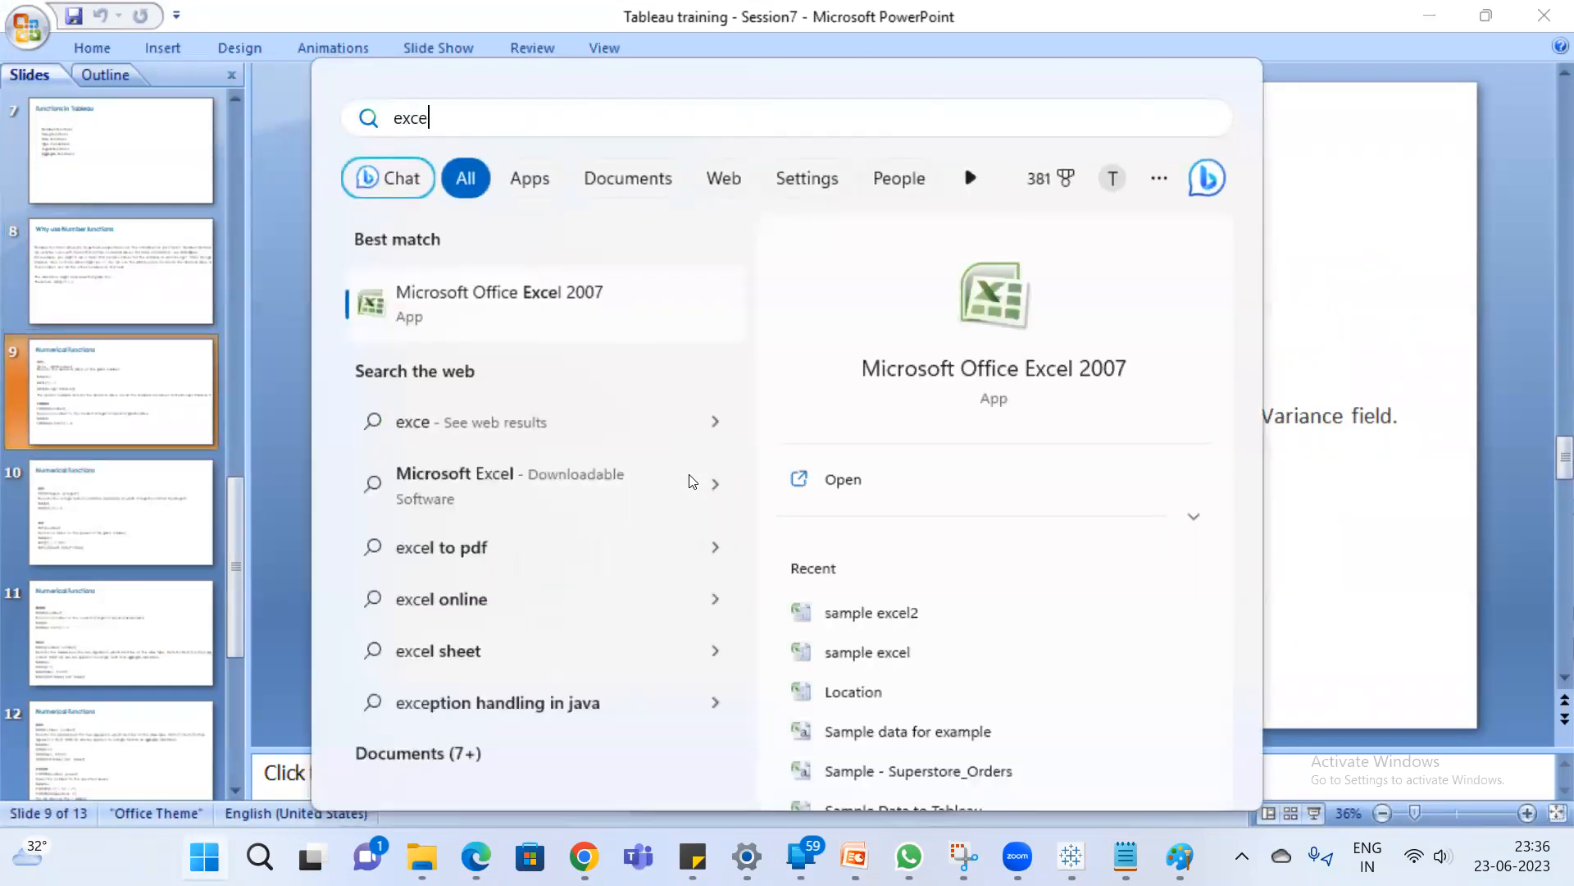
pyautogui.press('Return')
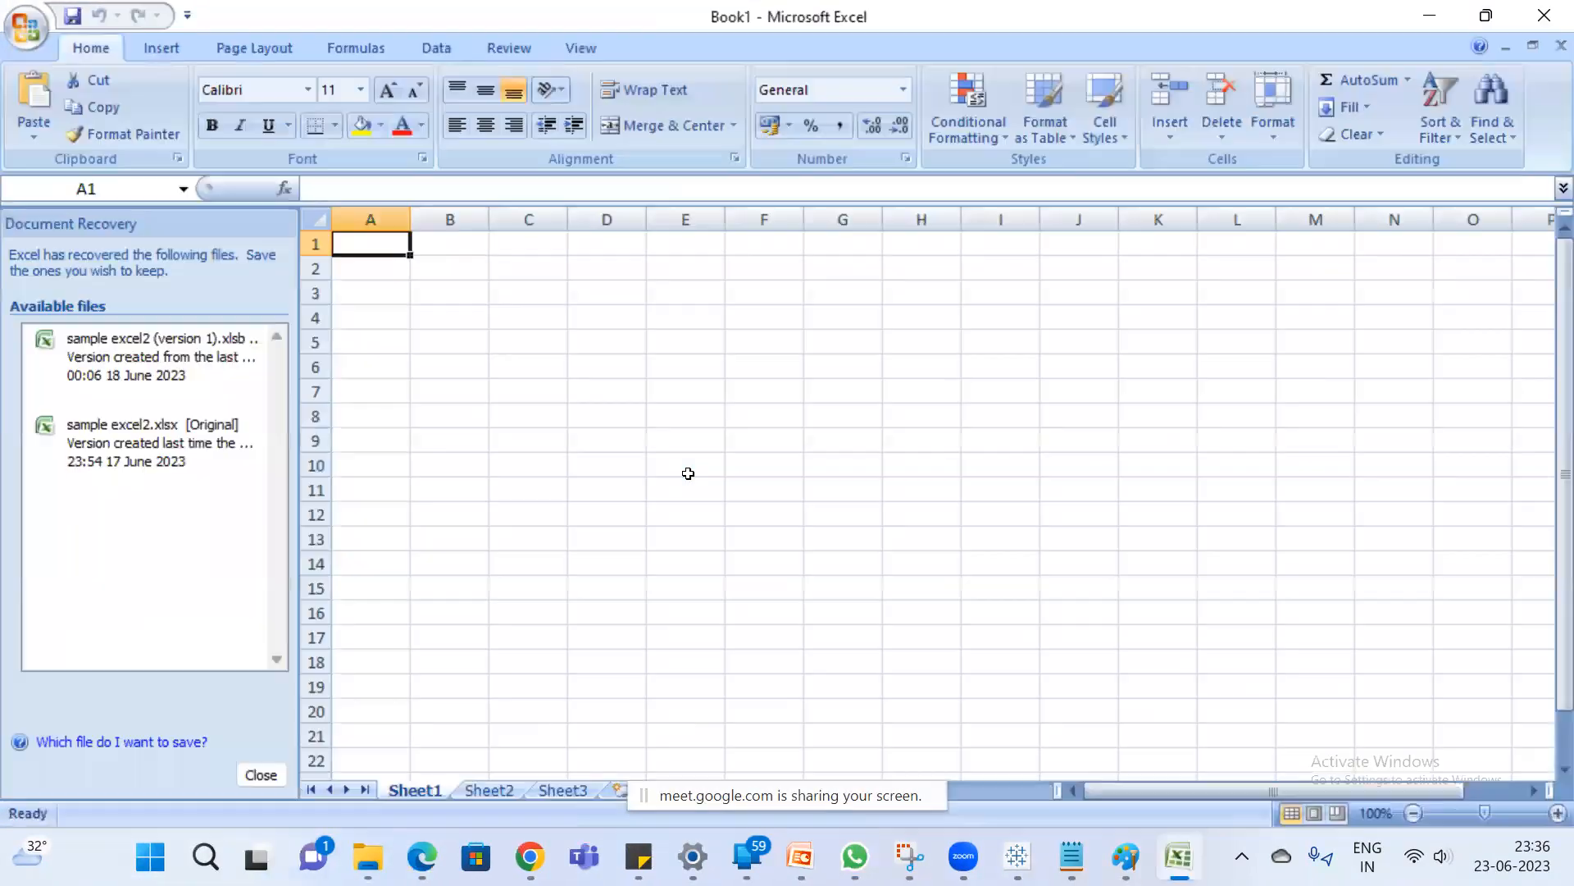
pyautogui.click(260, 775)
pyautogui.click(595, 372)
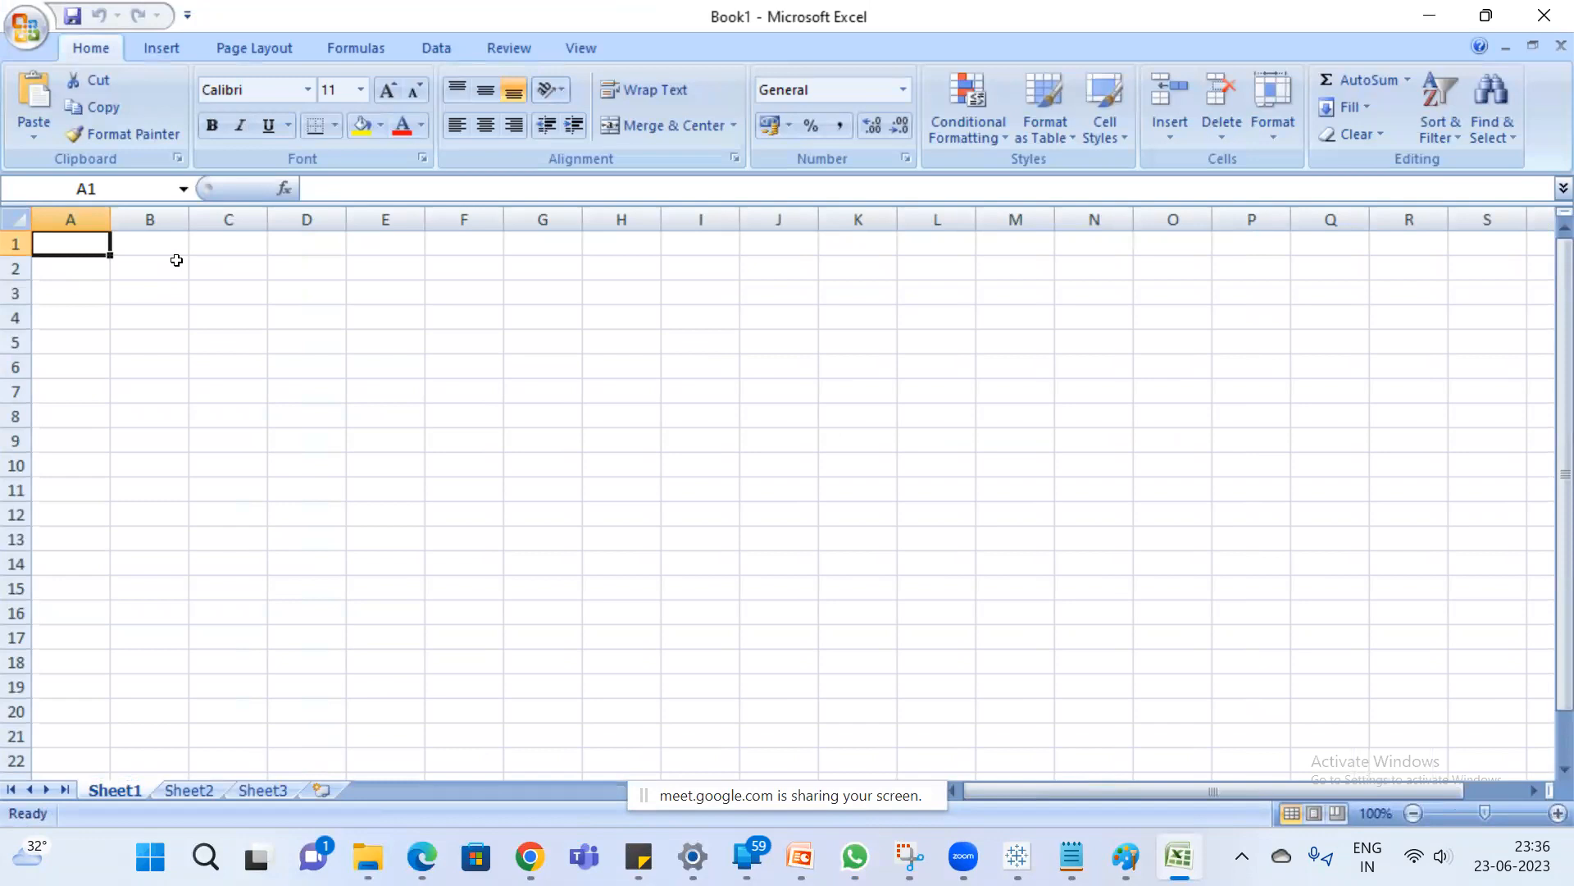
# Enter the heading "Mathematical Rounding" in cell D1 and widen column D to fit it.
pyautogui.click(297, 240)
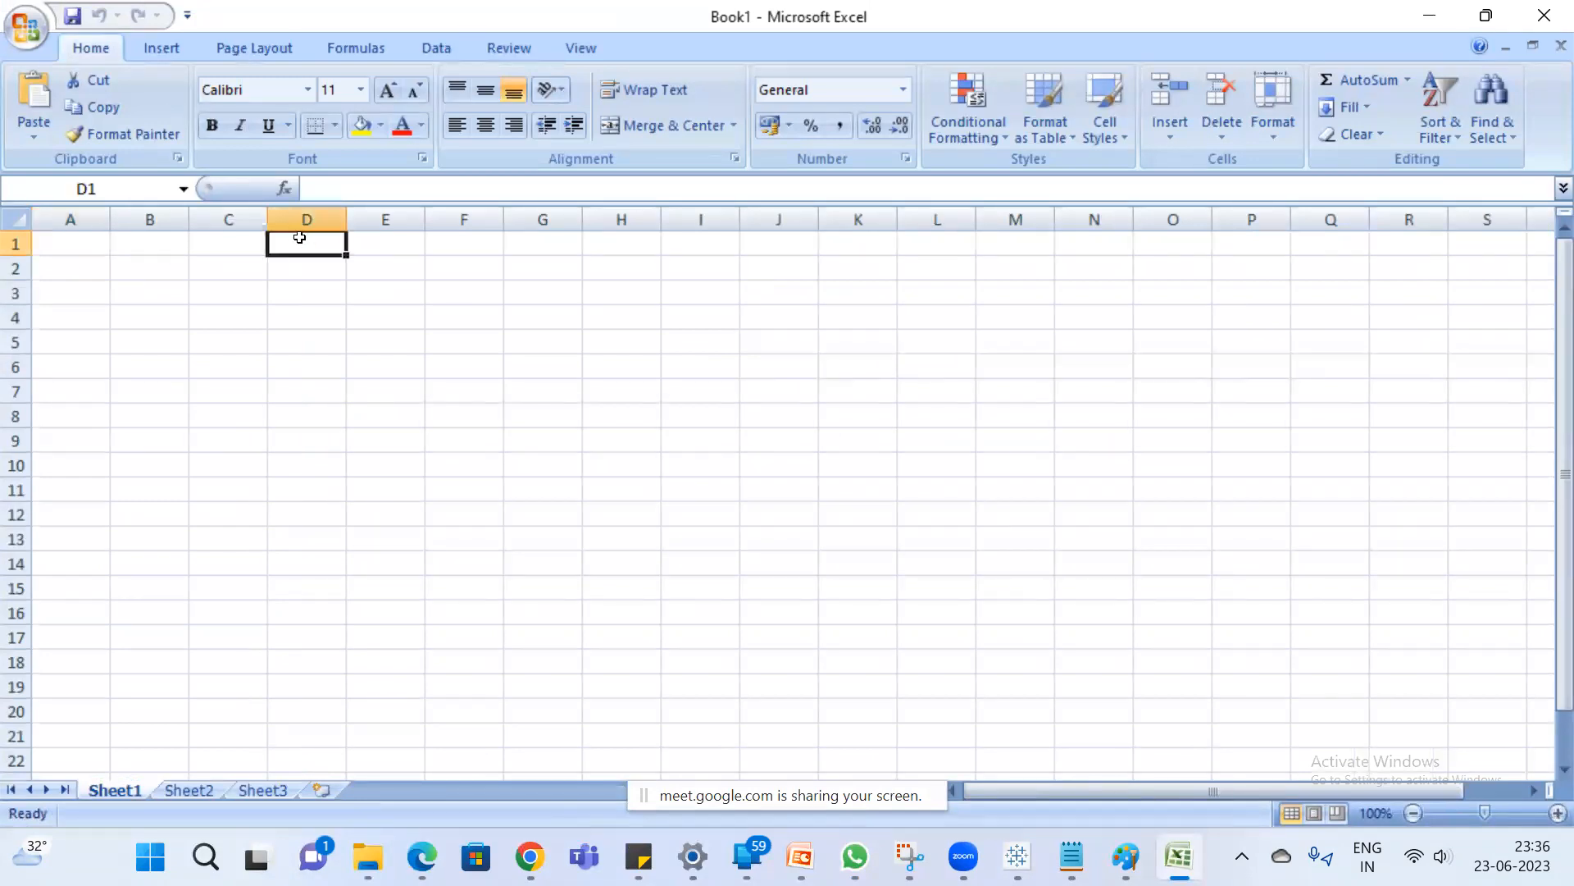
pyautogui.write('Ma')
pyautogui.write('themat')
pyautogui.press('BackSpace')
pyautogui.write('he')
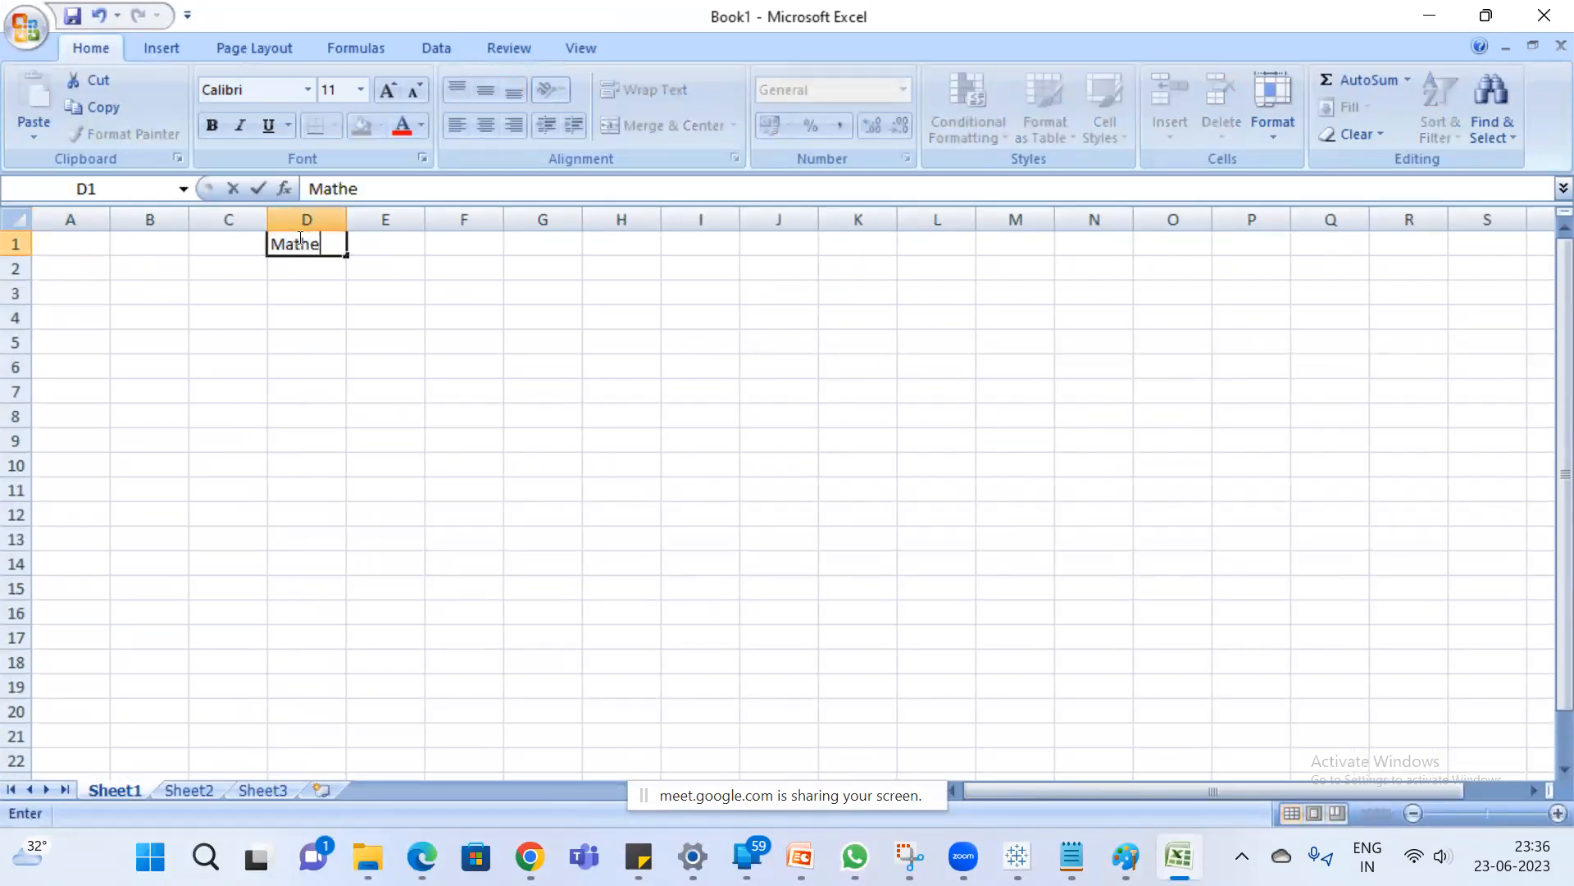
pyautogui.write('matical Rounding')
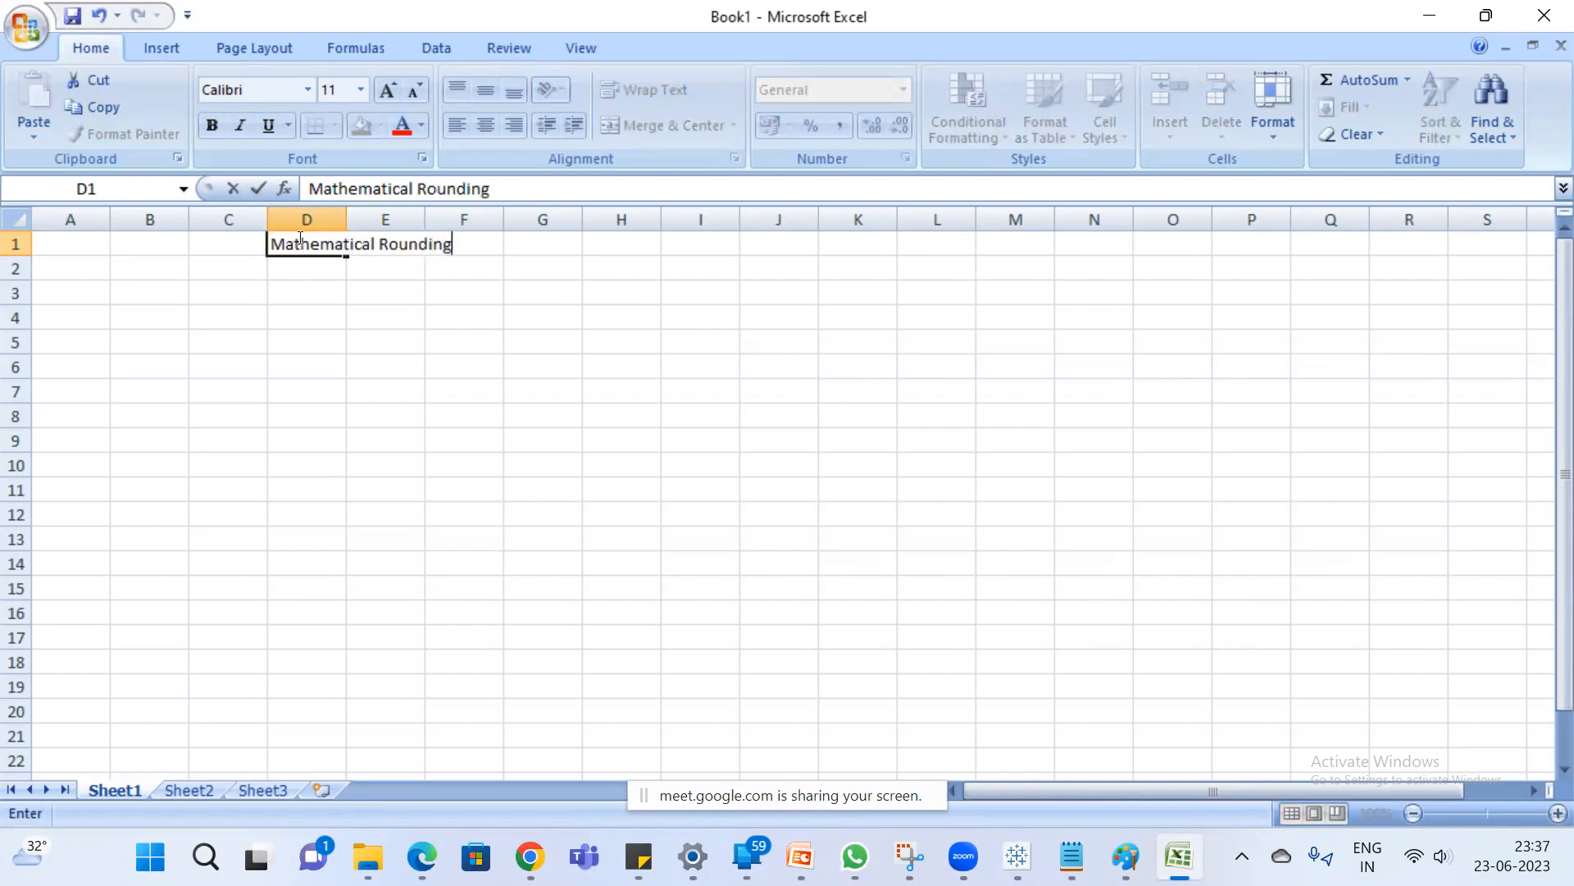
pyautogui.click(334, 361)
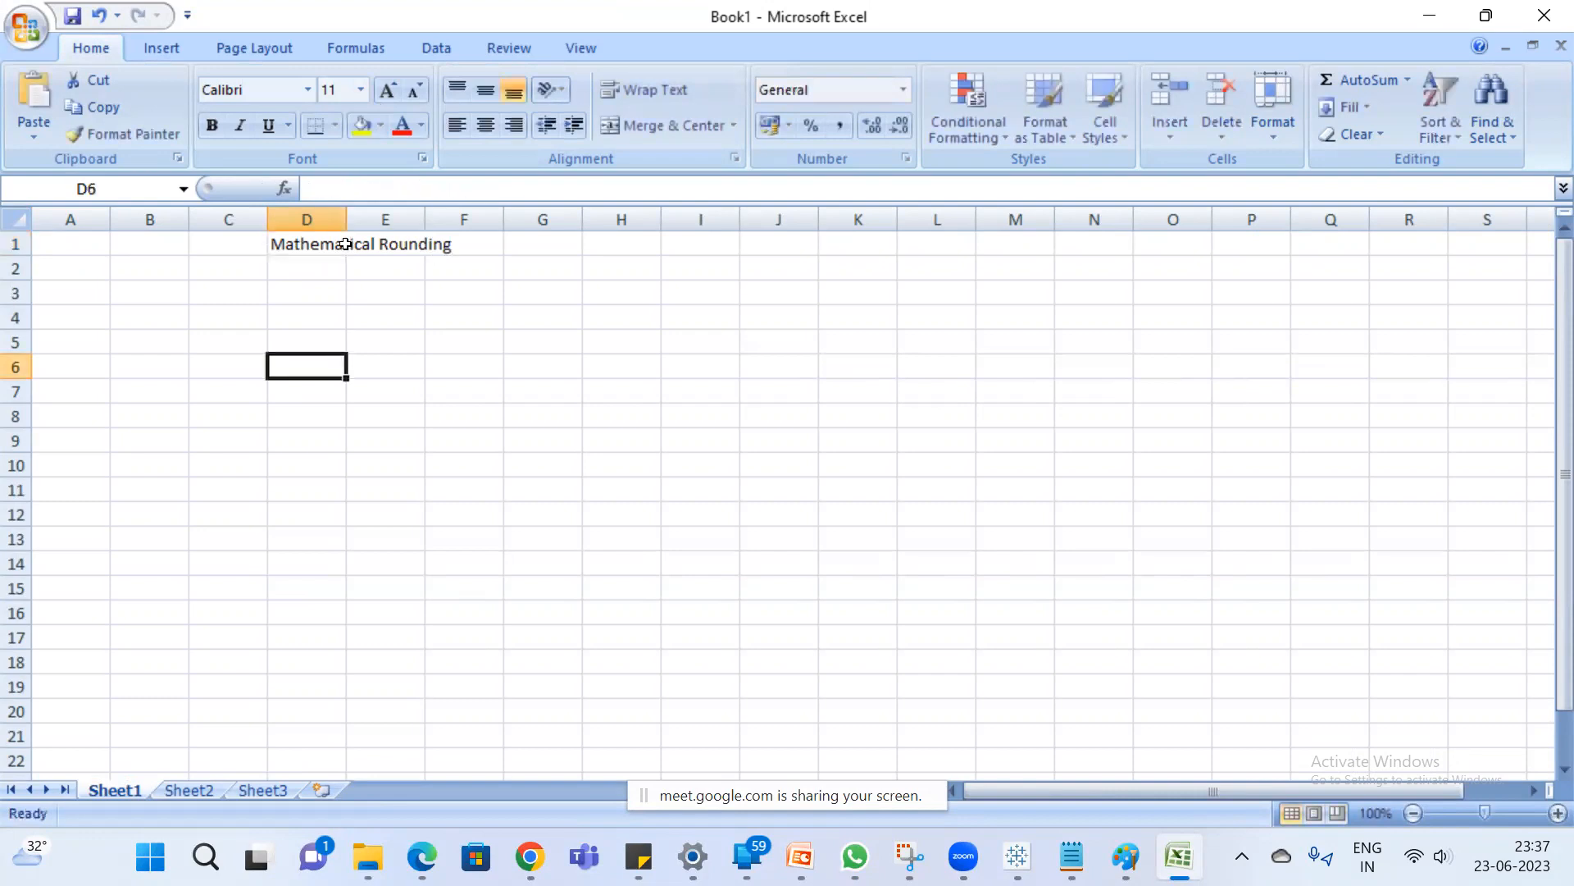
pyautogui.moveTo(346, 219); pyautogui.dragTo(459, 223)
# Add the headings "Ceiling" in cell E1 and "Floor" in cell F1.
pyautogui.click(485, 239)
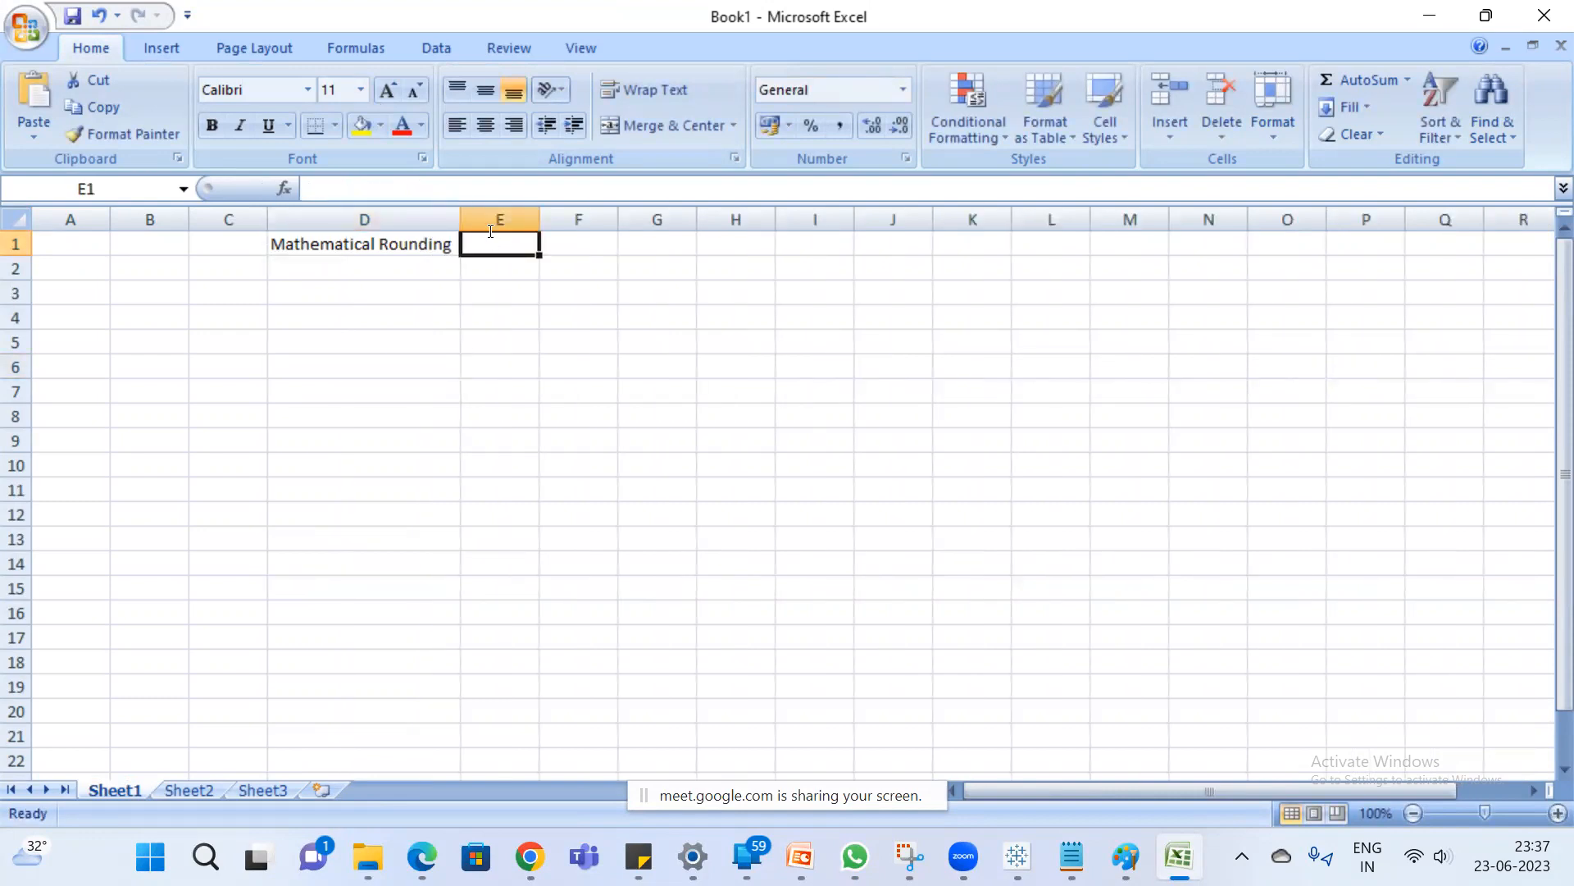
pyautogui.write('Ceiling')
pyautogui.press('Return')
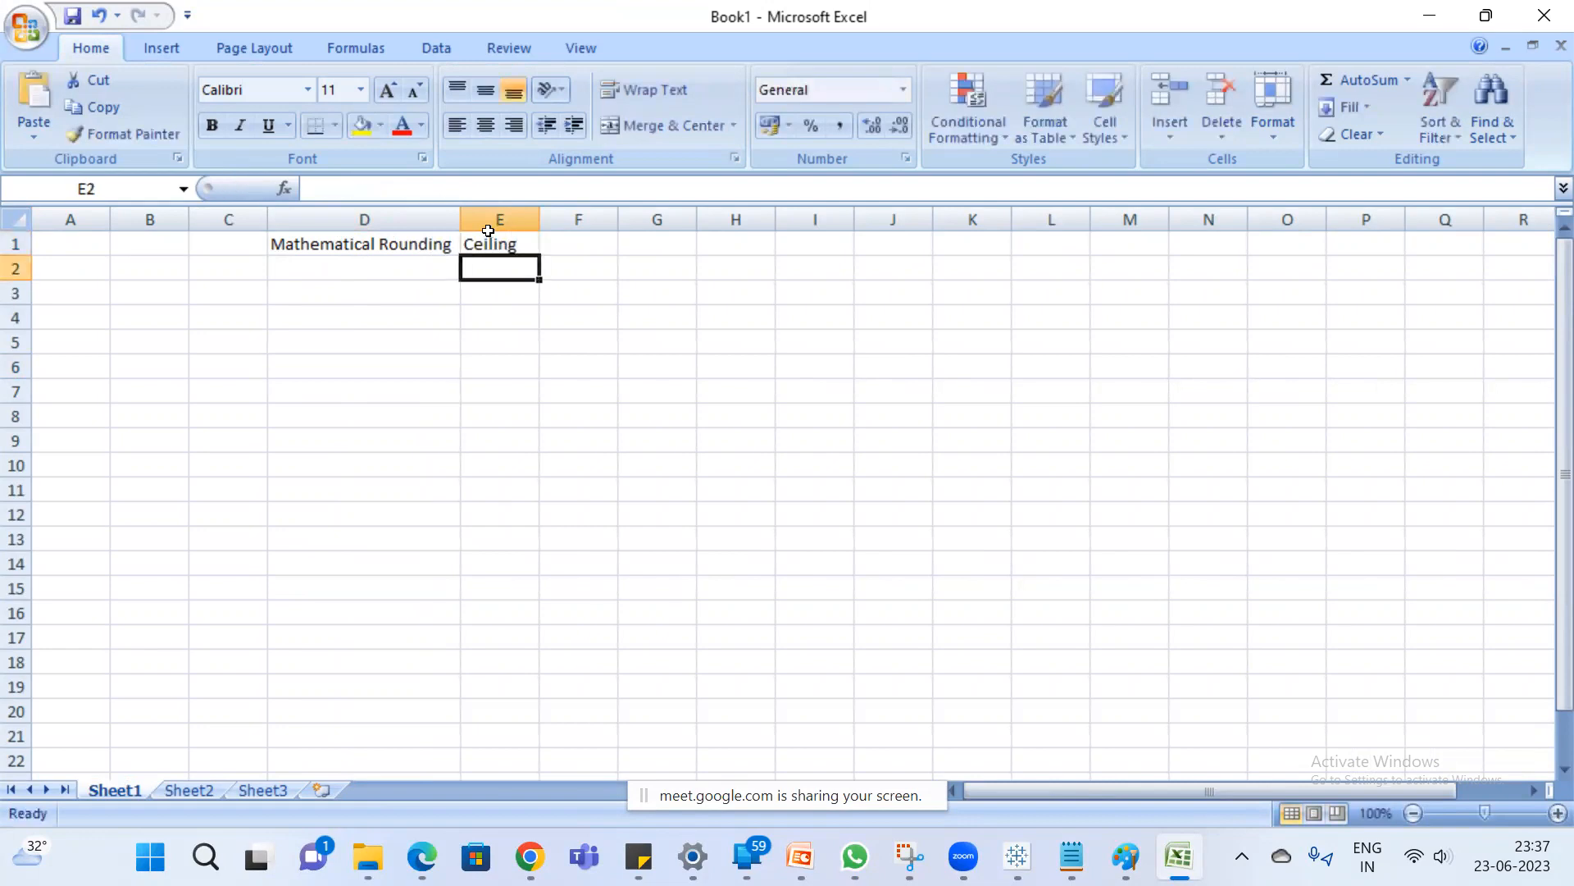
pyautogui.press('Up')
pyautogui.press('Right')
pyautogui.write('Floor')
pyautogui.press('Return')
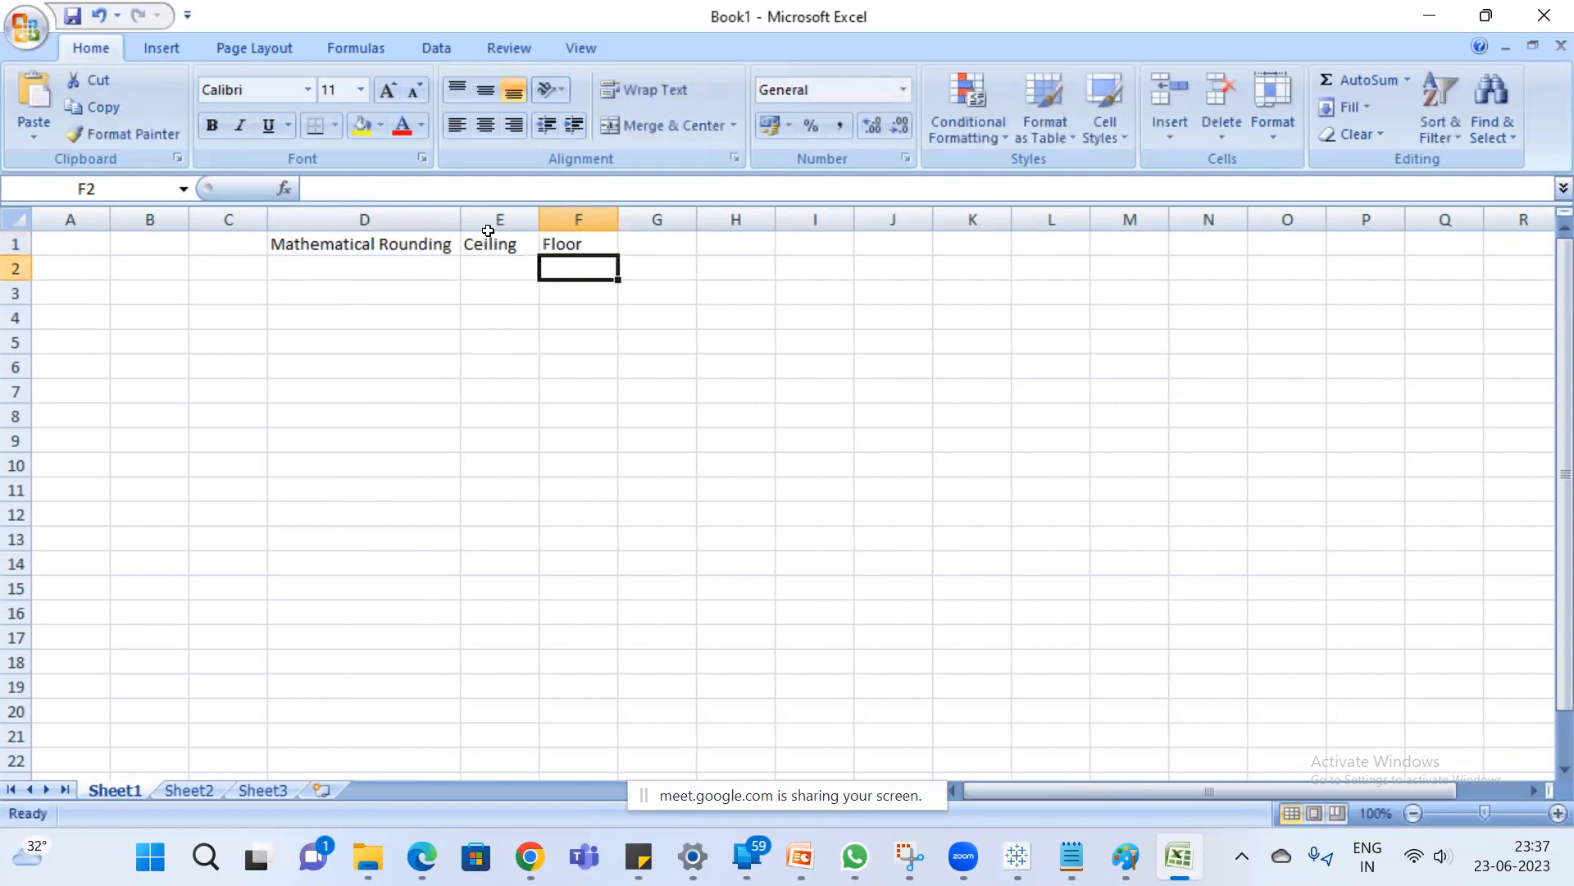
# Enter the heading "Actual Number" in cell C1 and widen column C to fit it.
pyautogui.click(218, 245)
pyautogui.write('Actual Numbe')
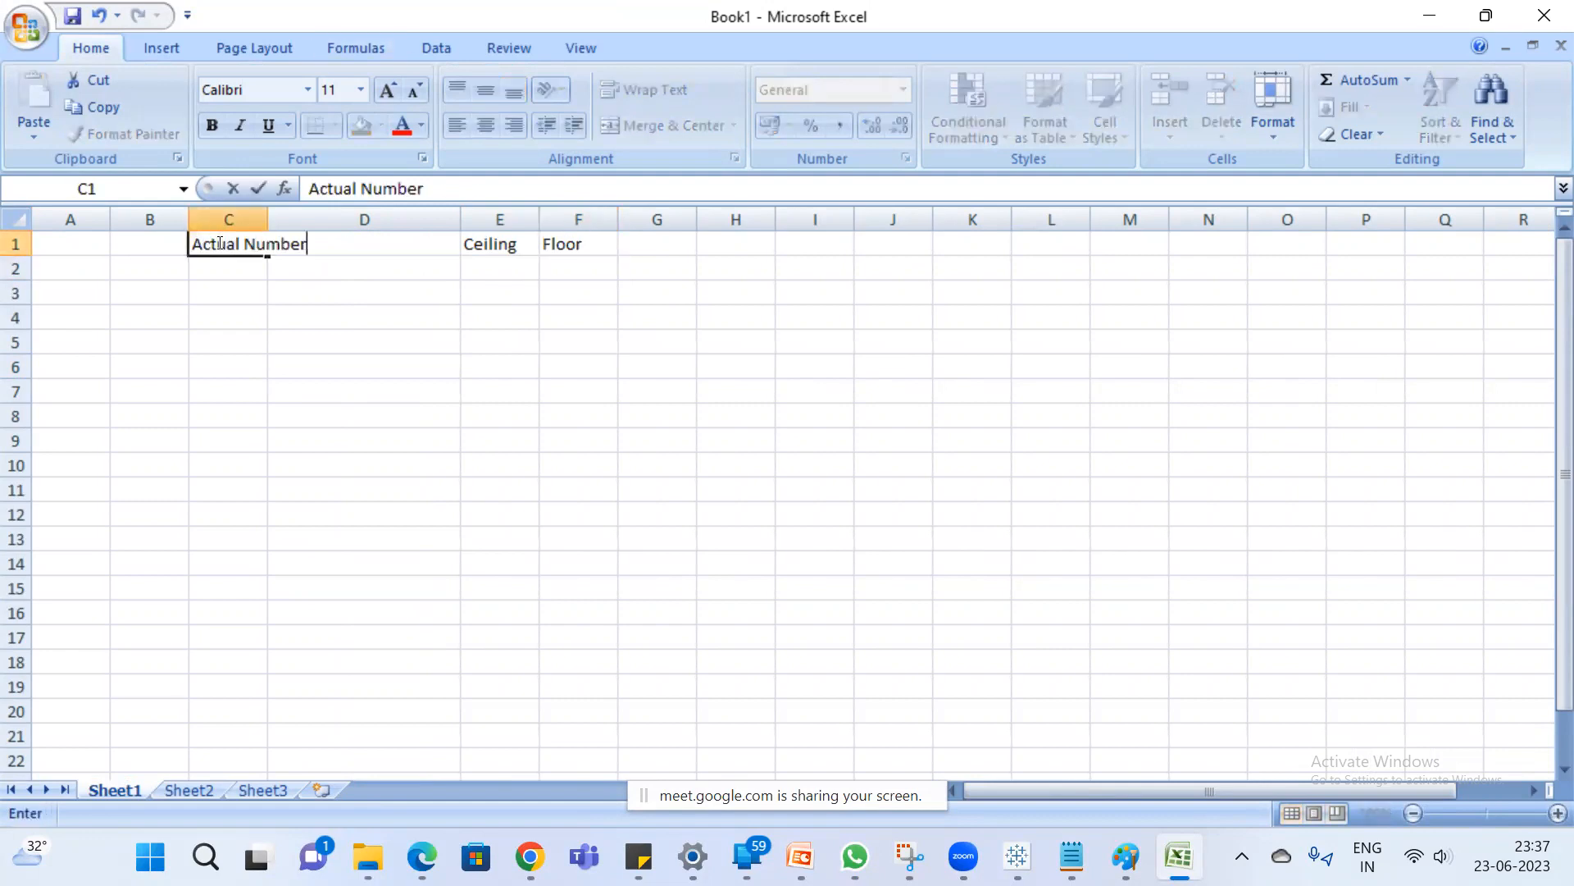
pyautogui.write('r')
pyautogui.press('Return')
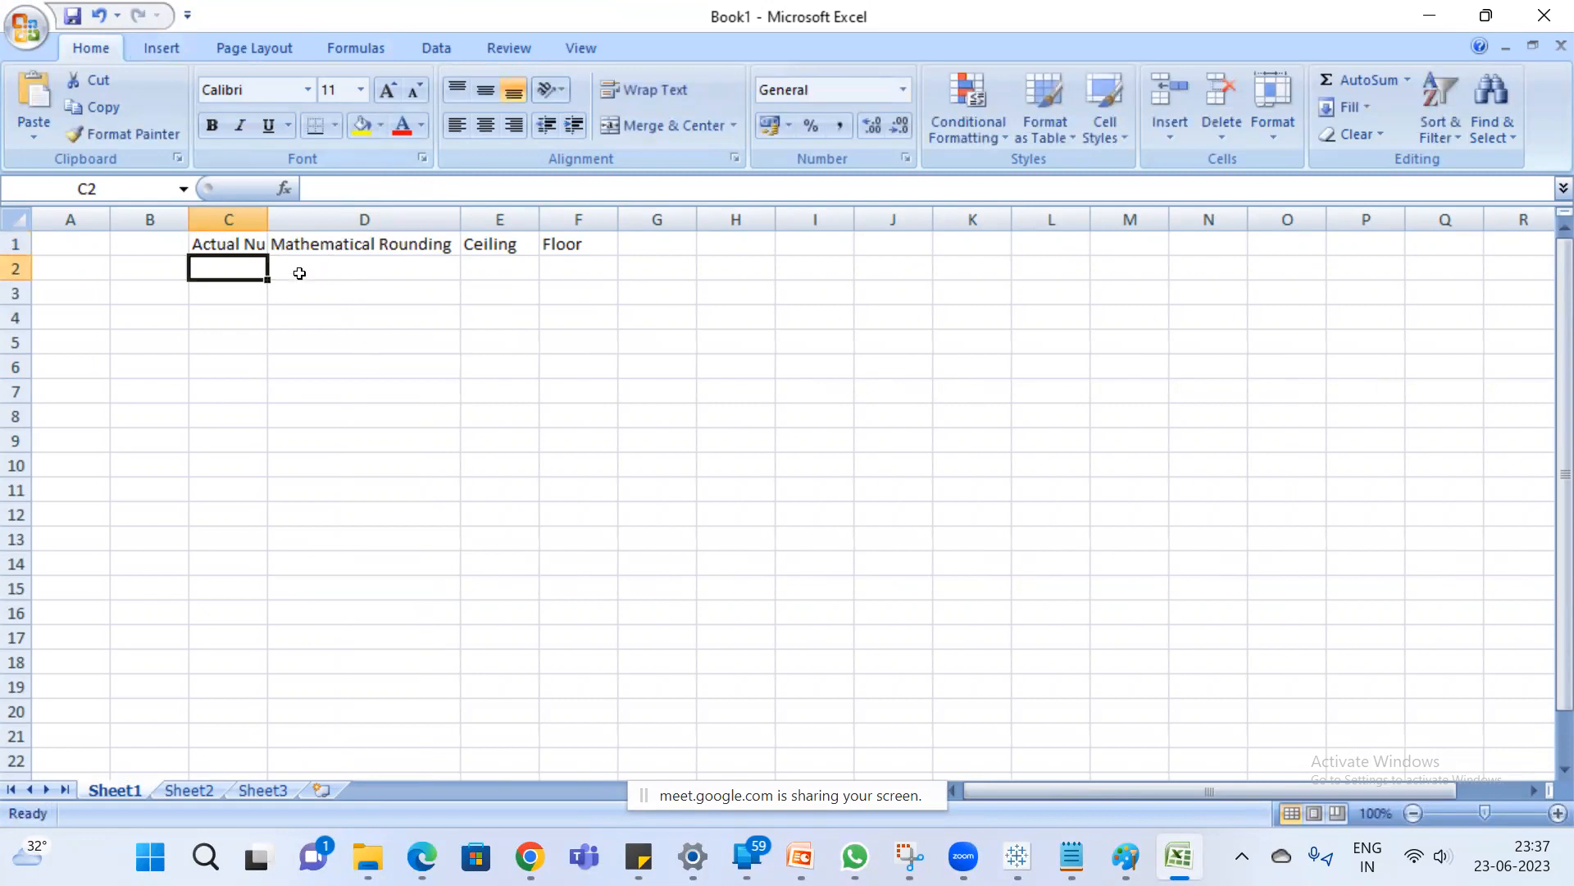
pyautogui.doubleClick(268, 219)
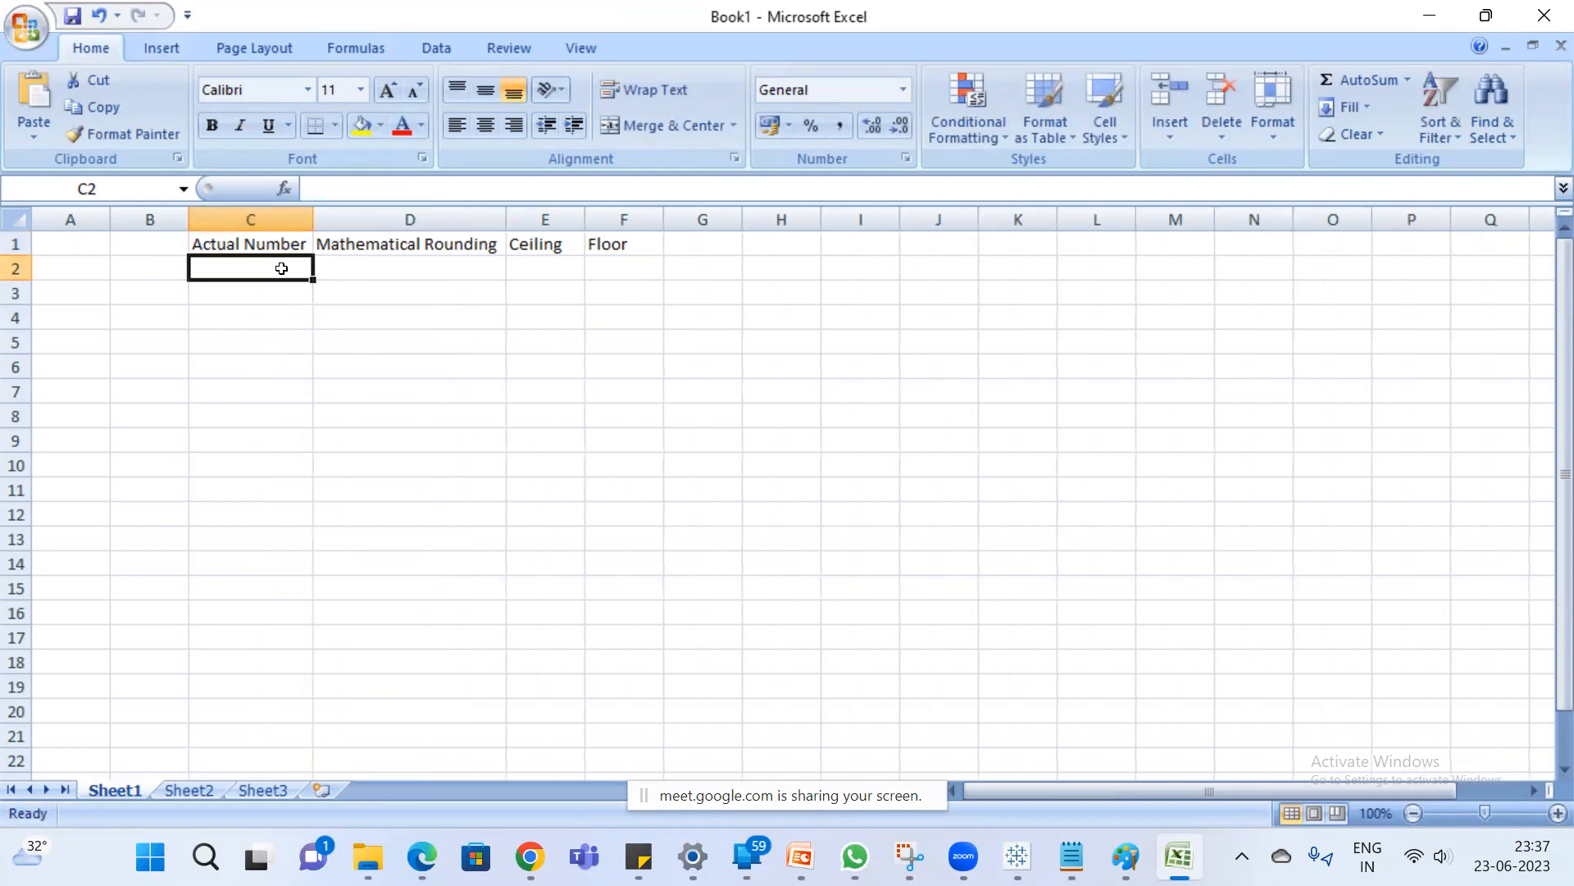
# Enter the sample number 52.69 in cell C2 and its mathematically rounded value 53 in cell D2.
pyautogui.write('52.69')
pyautogui.press('Return')
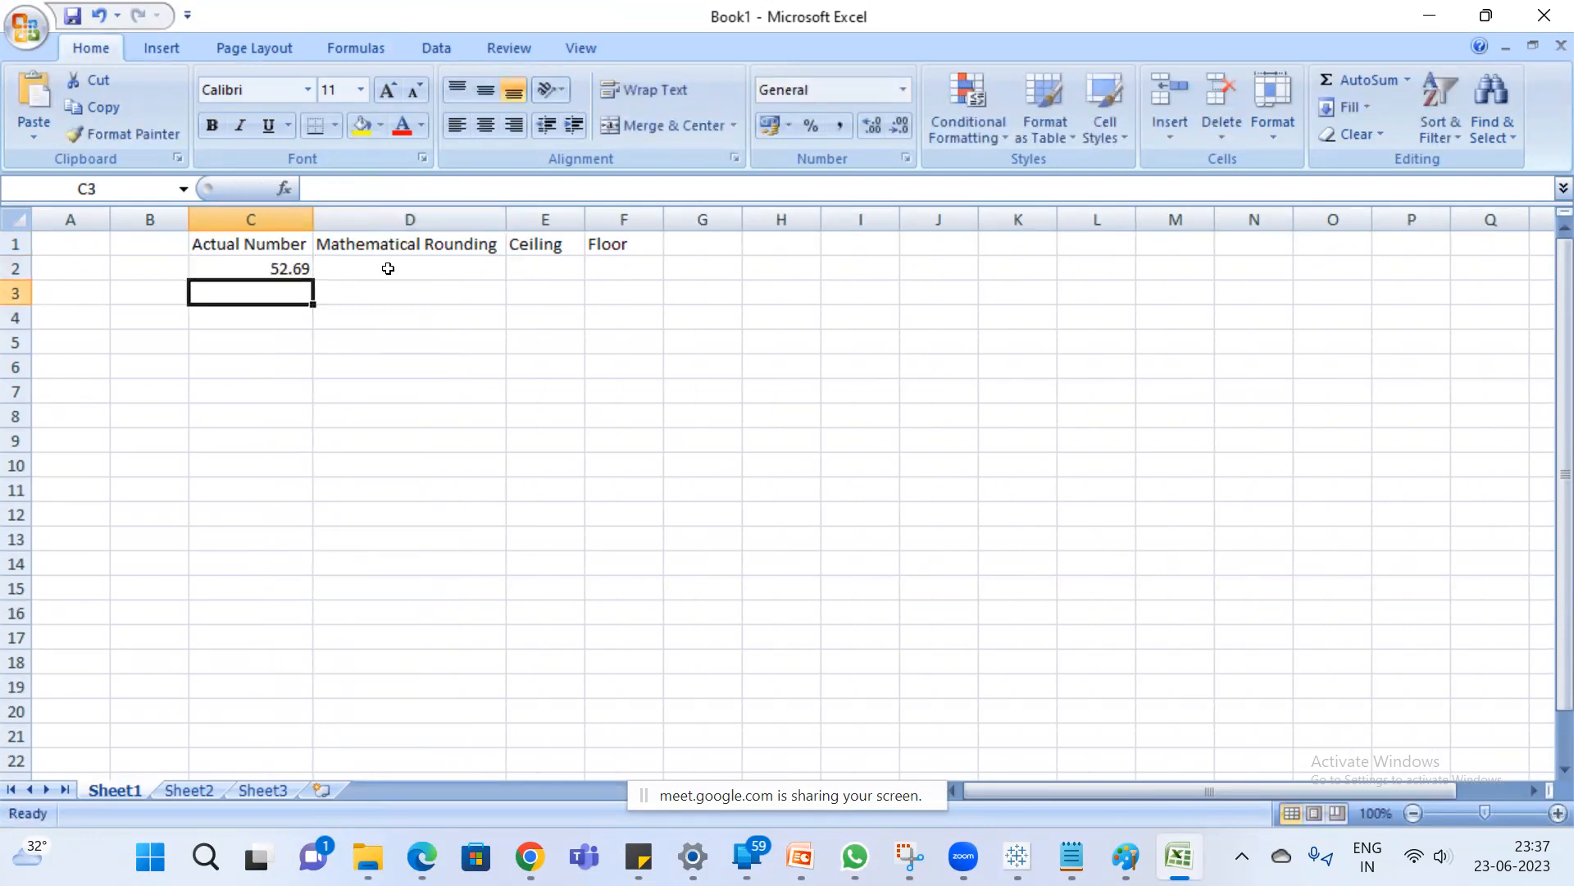
pyautogui.click(302, 264)
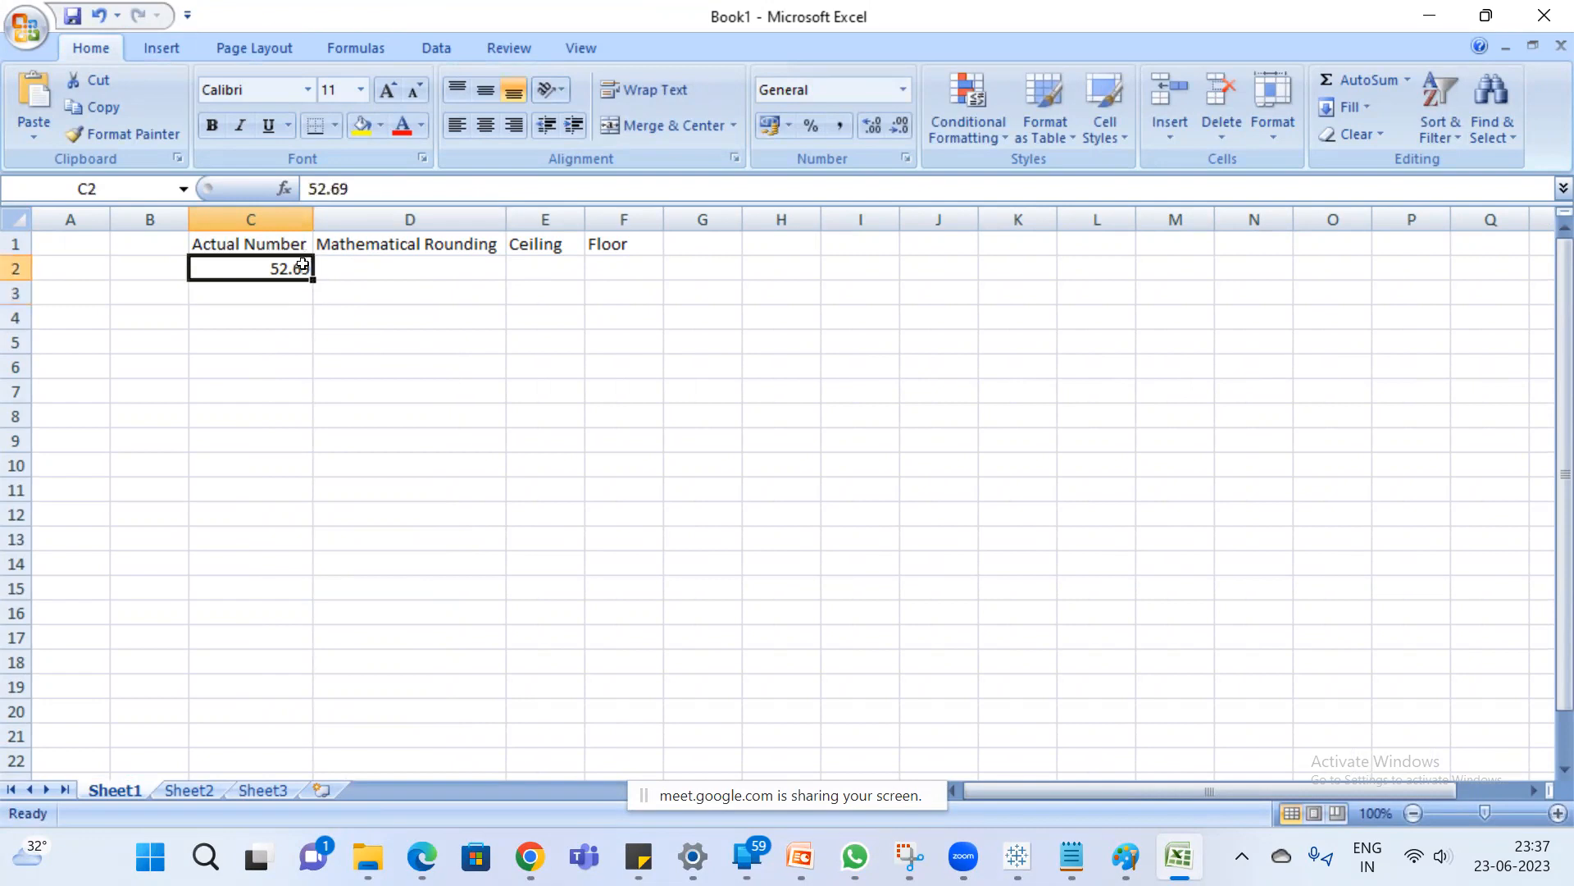
pyautogui.click(442, 269)
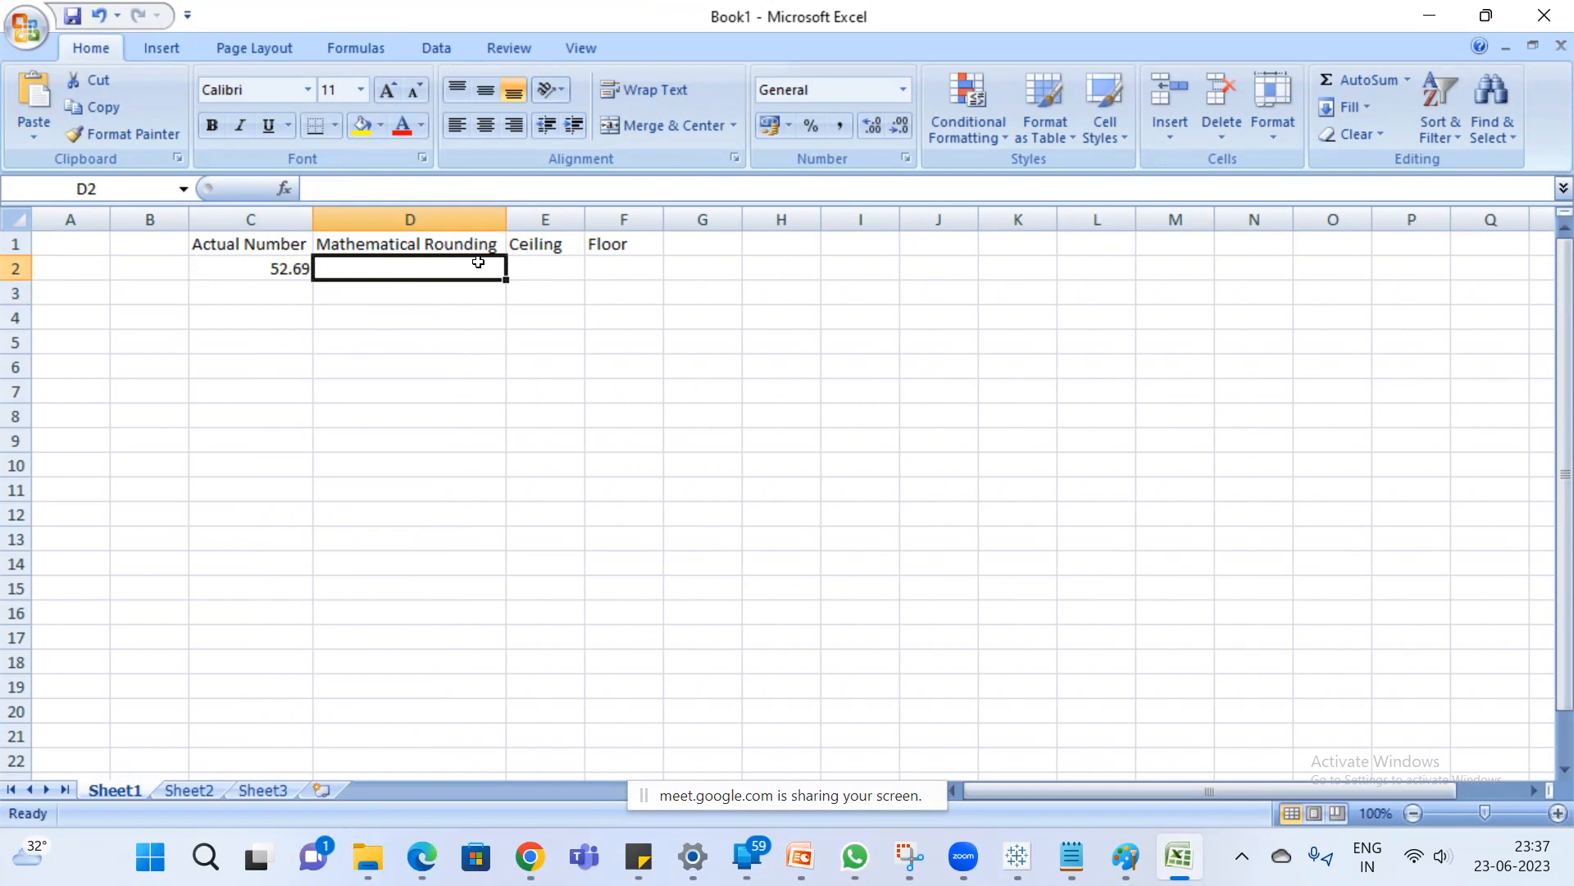
pyautogui.click(288, 264)
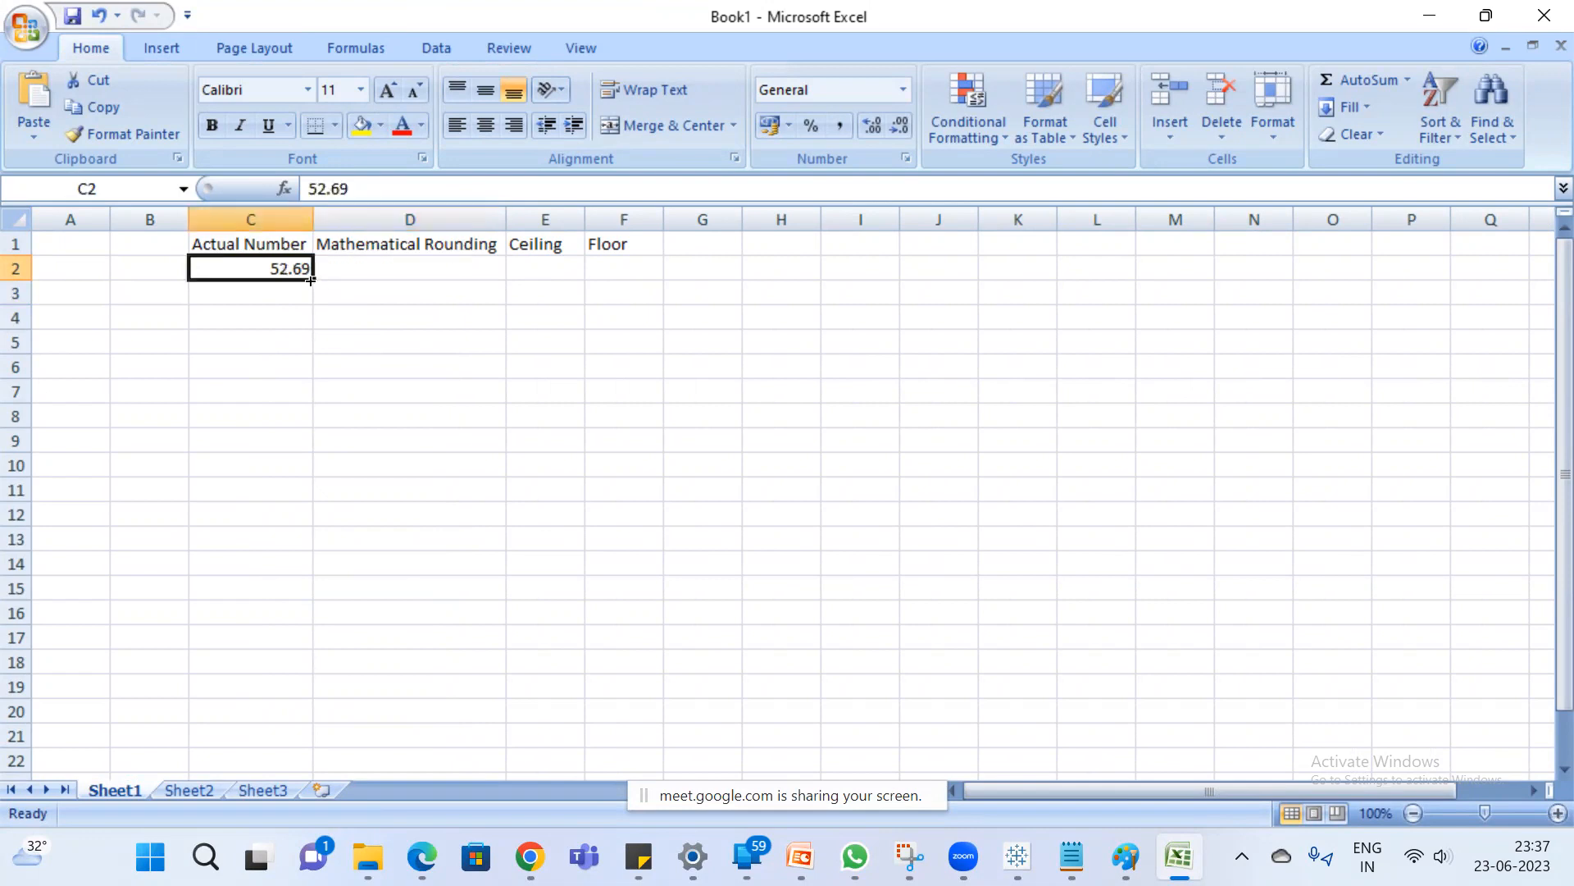
pyautogui.click(421, 267)
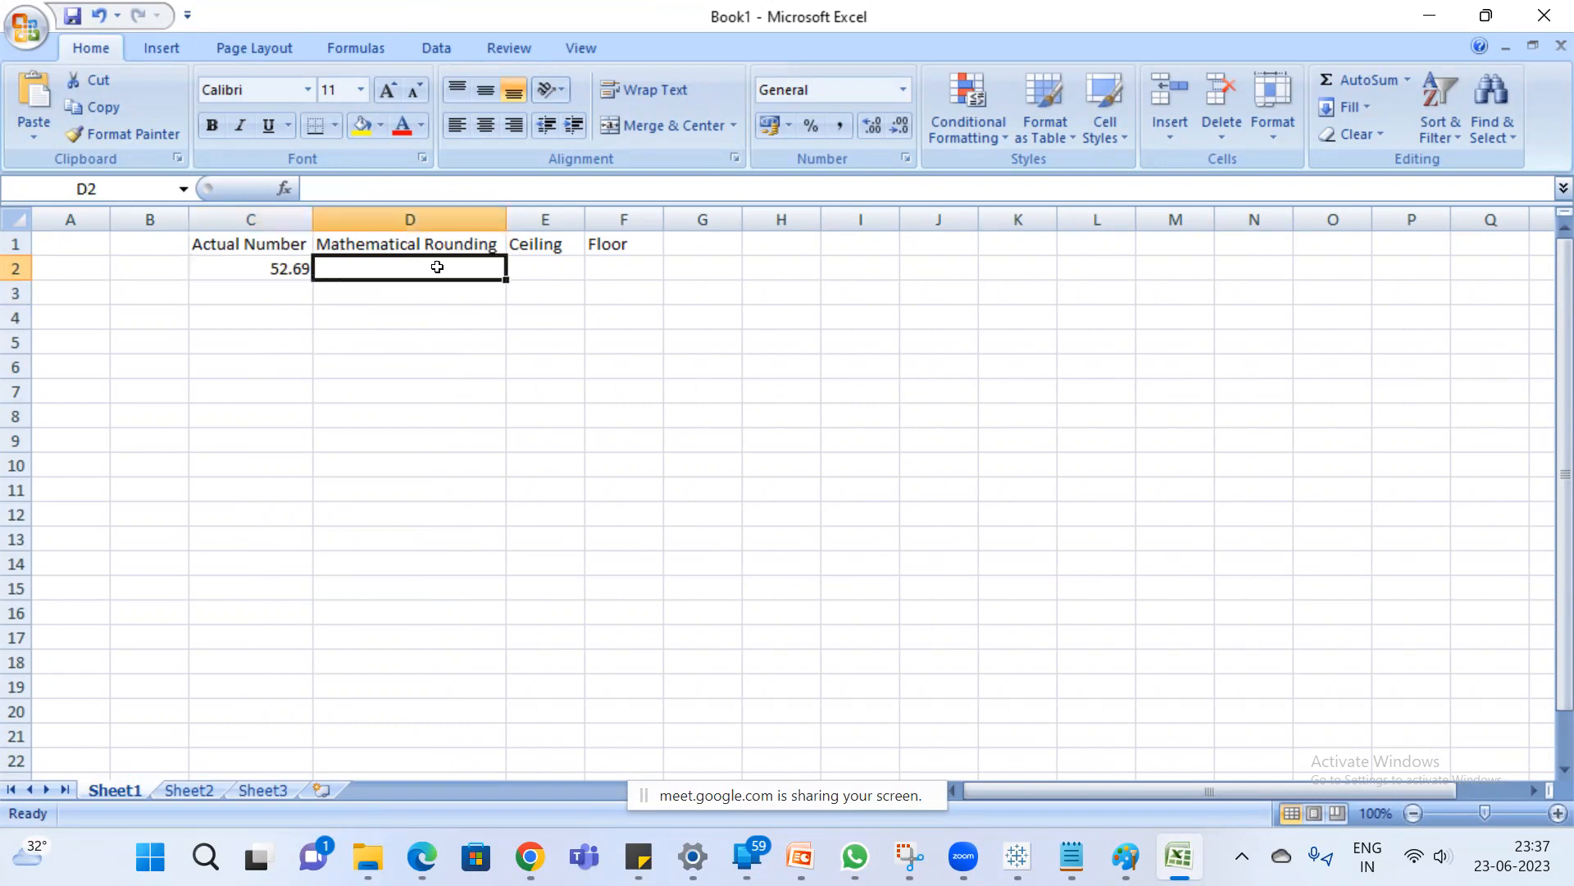
pyautogui.write('53')
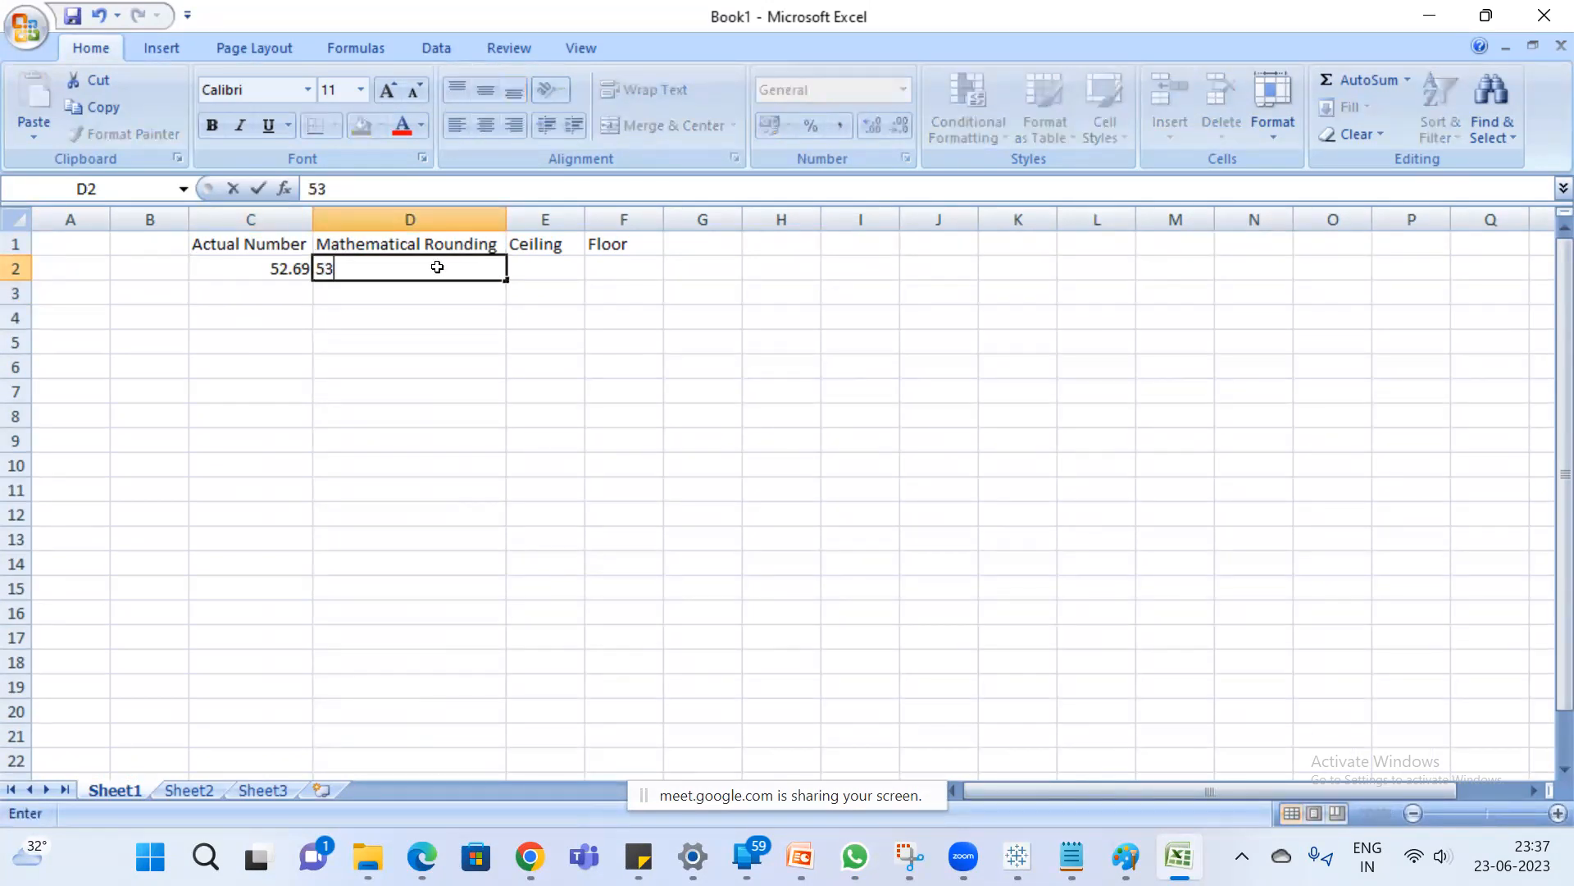
pyautogui.press('Return')
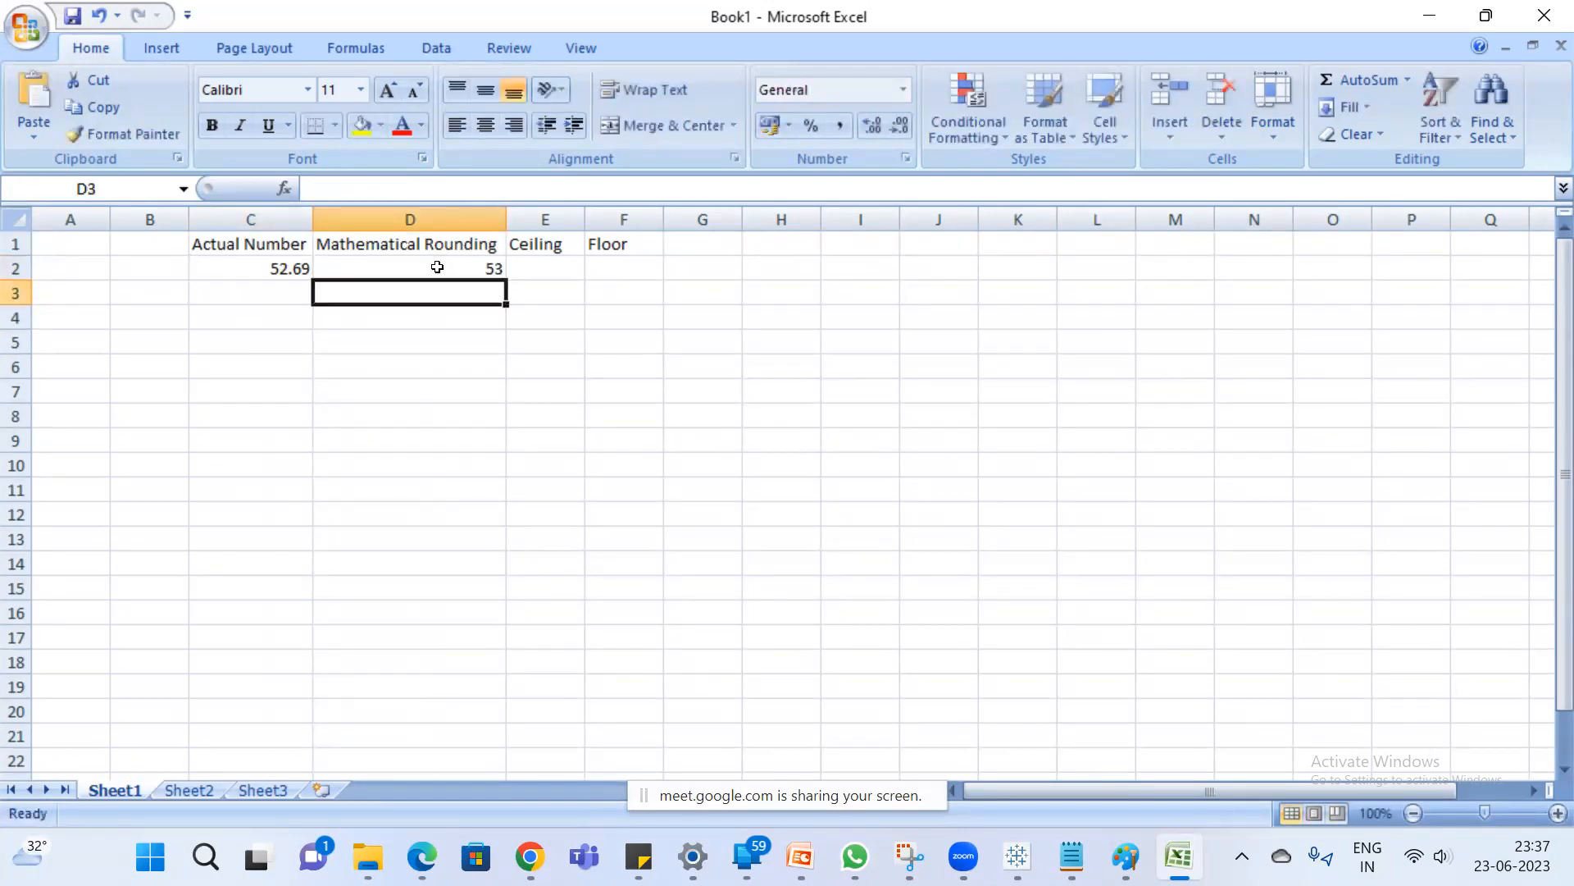
# Add a "can be" column header in G1 and enter "52 or 53" beneath it in G2.
pyautogui.click(556, 275)
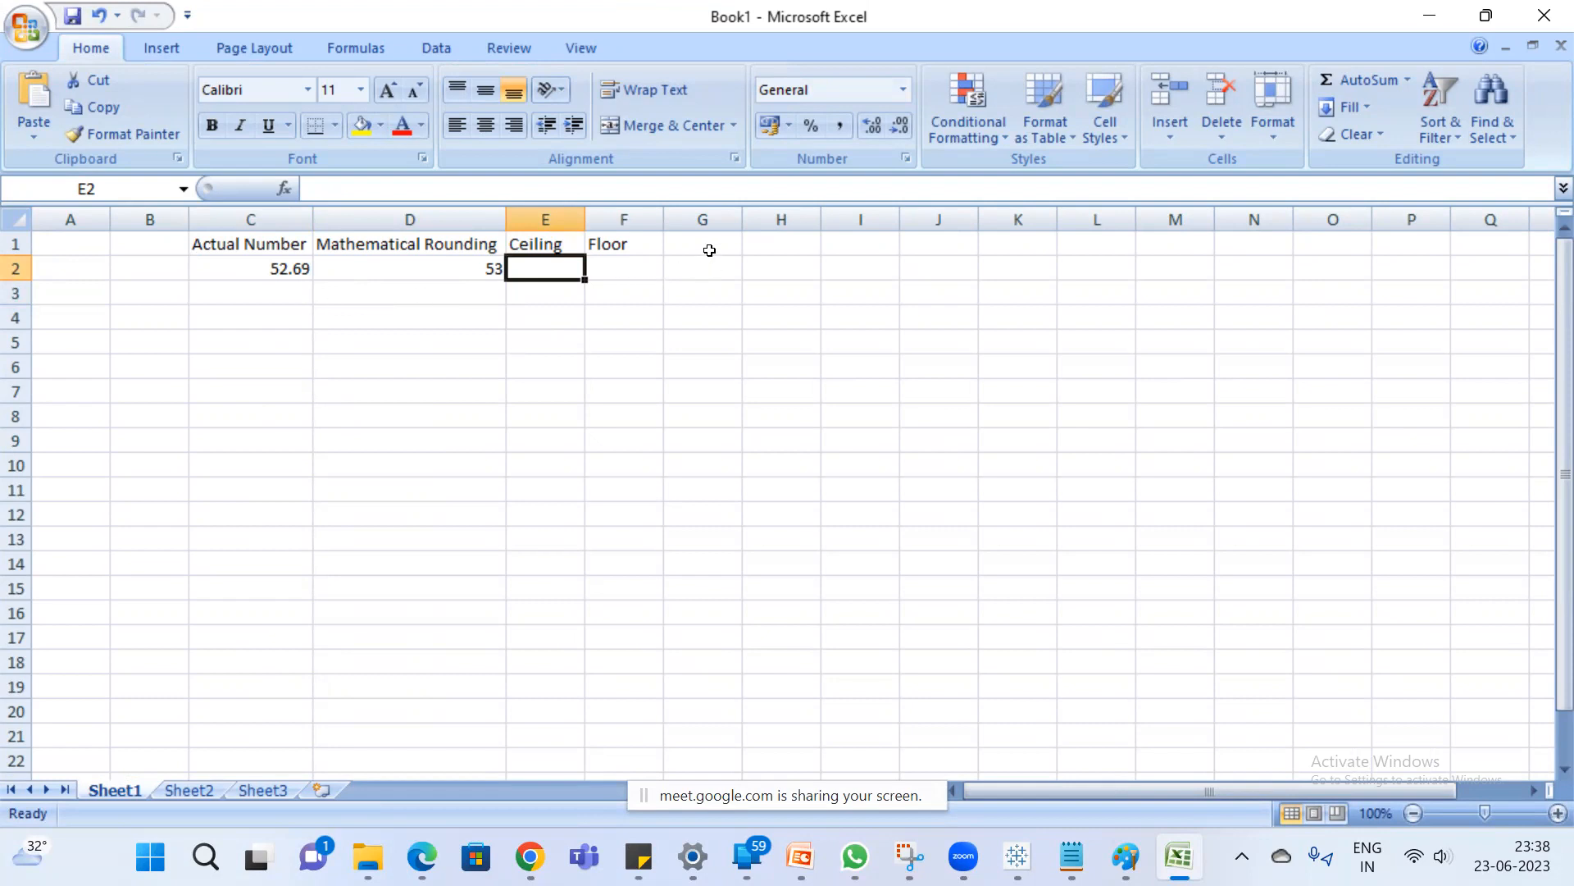
pyautogui.click(707, 251)
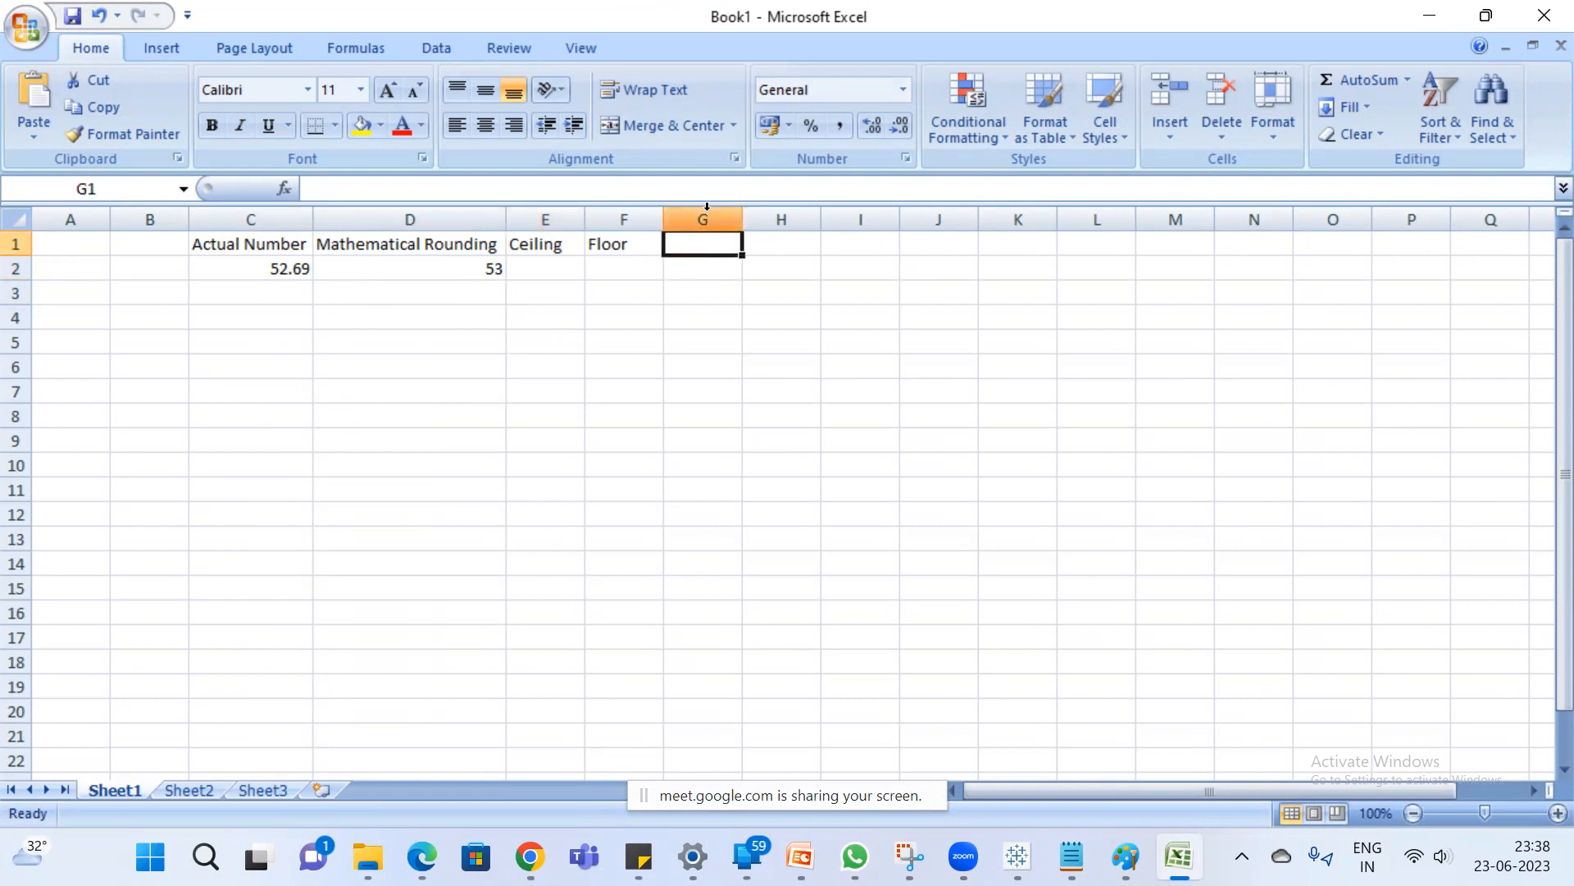
pyautogui.write('can be')
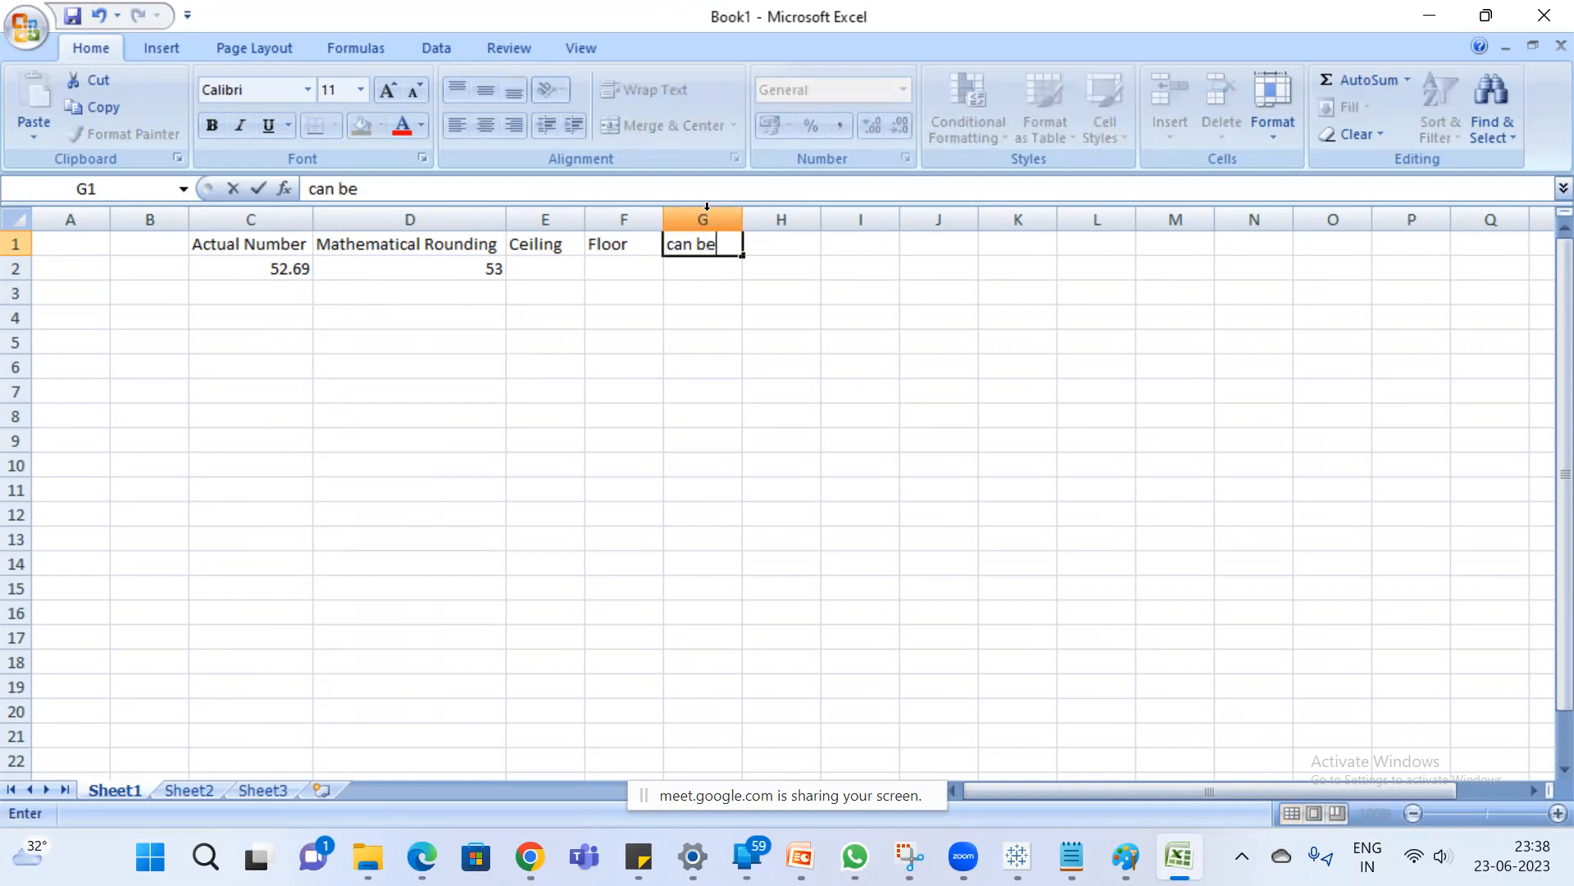
pyautogui.press('Return')
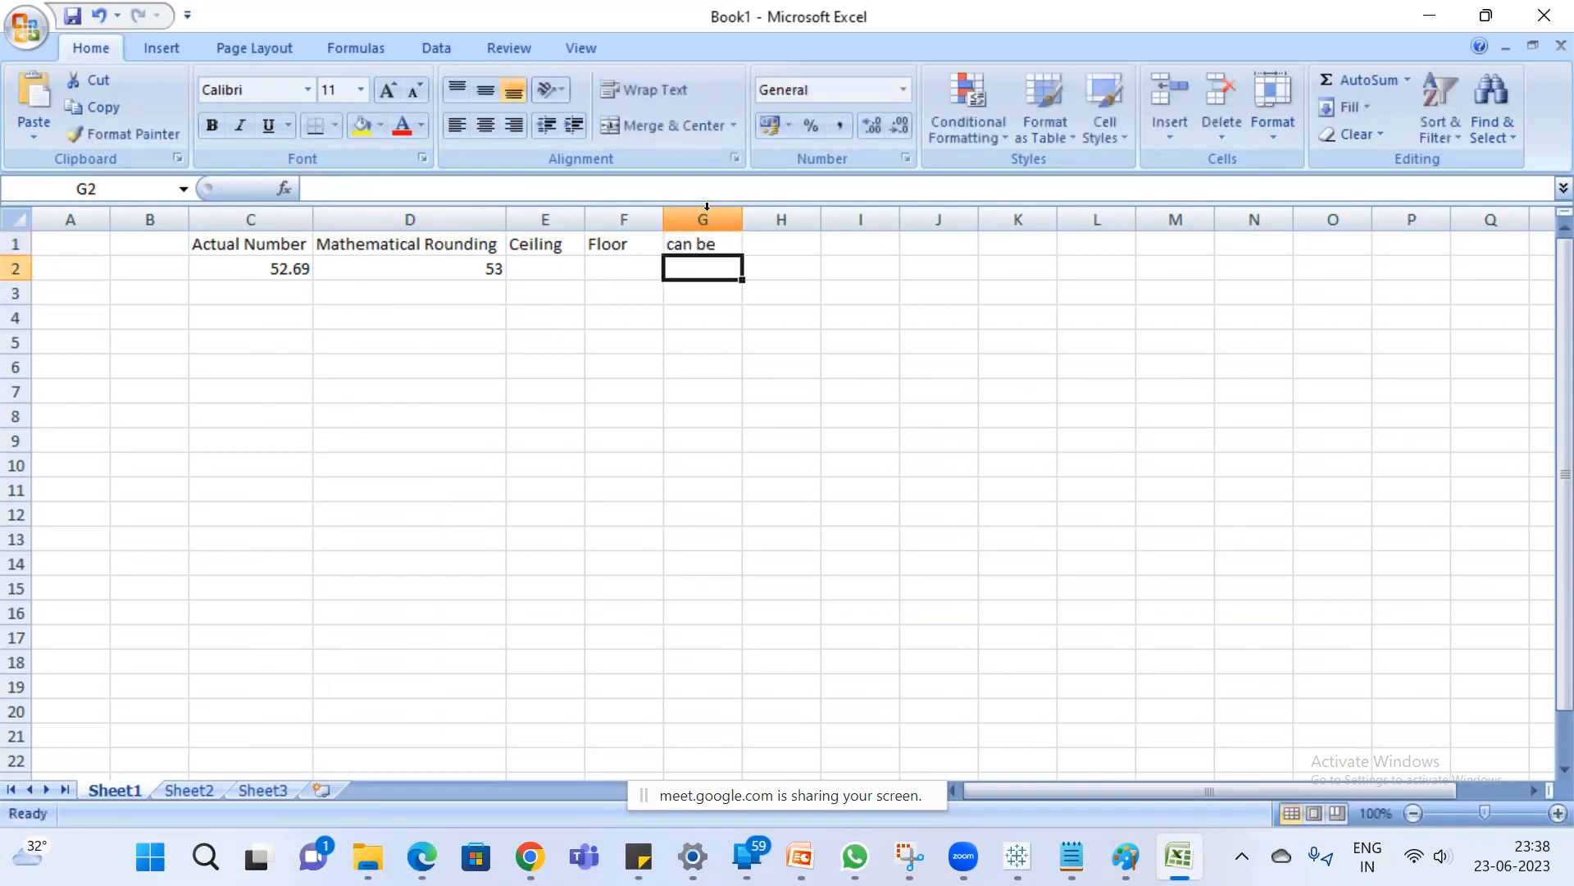
pyautogui.write('52')
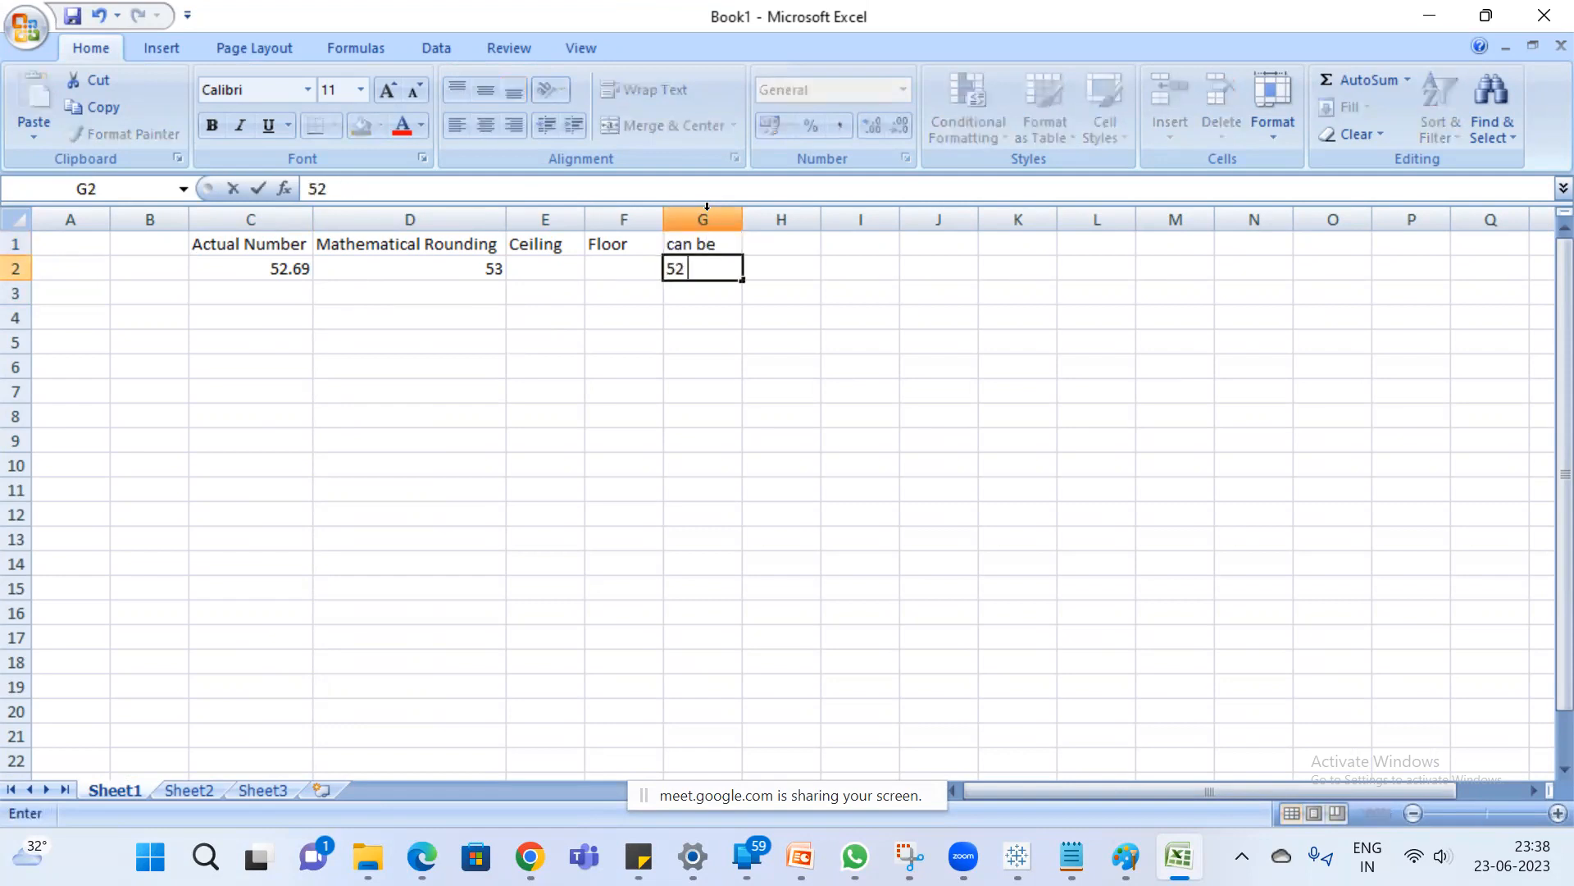
pyautogui.write(' or 53')
pyautogui.press('Return')
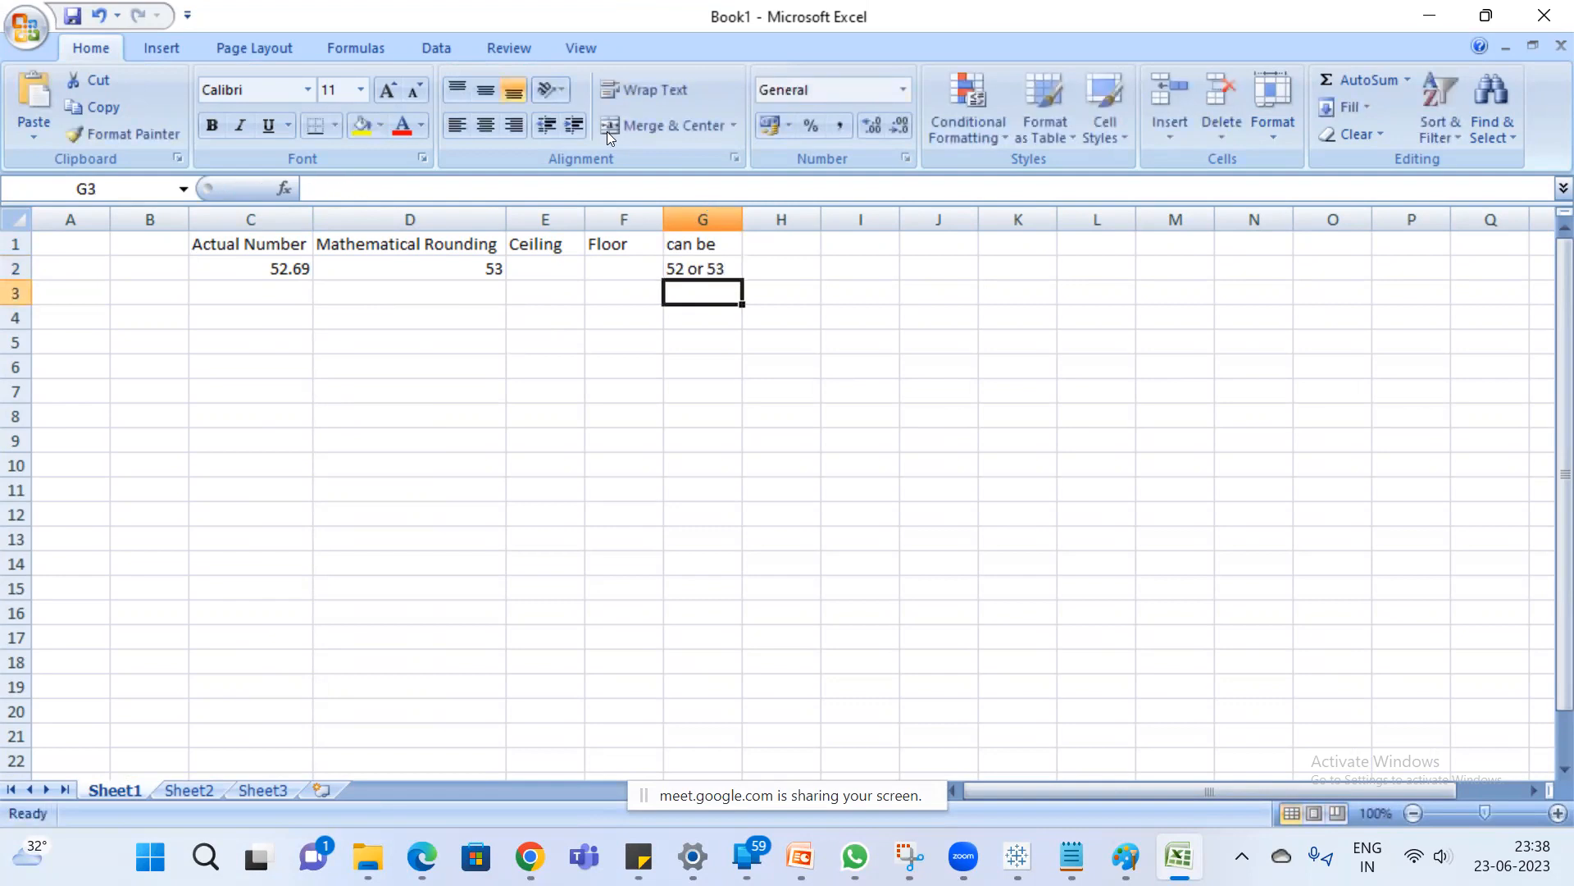
# Insert a row above the headers, enter "Highest Integer" above Ceiling in E1, and widen column E to fit.
pyautogui.click(304, 269)
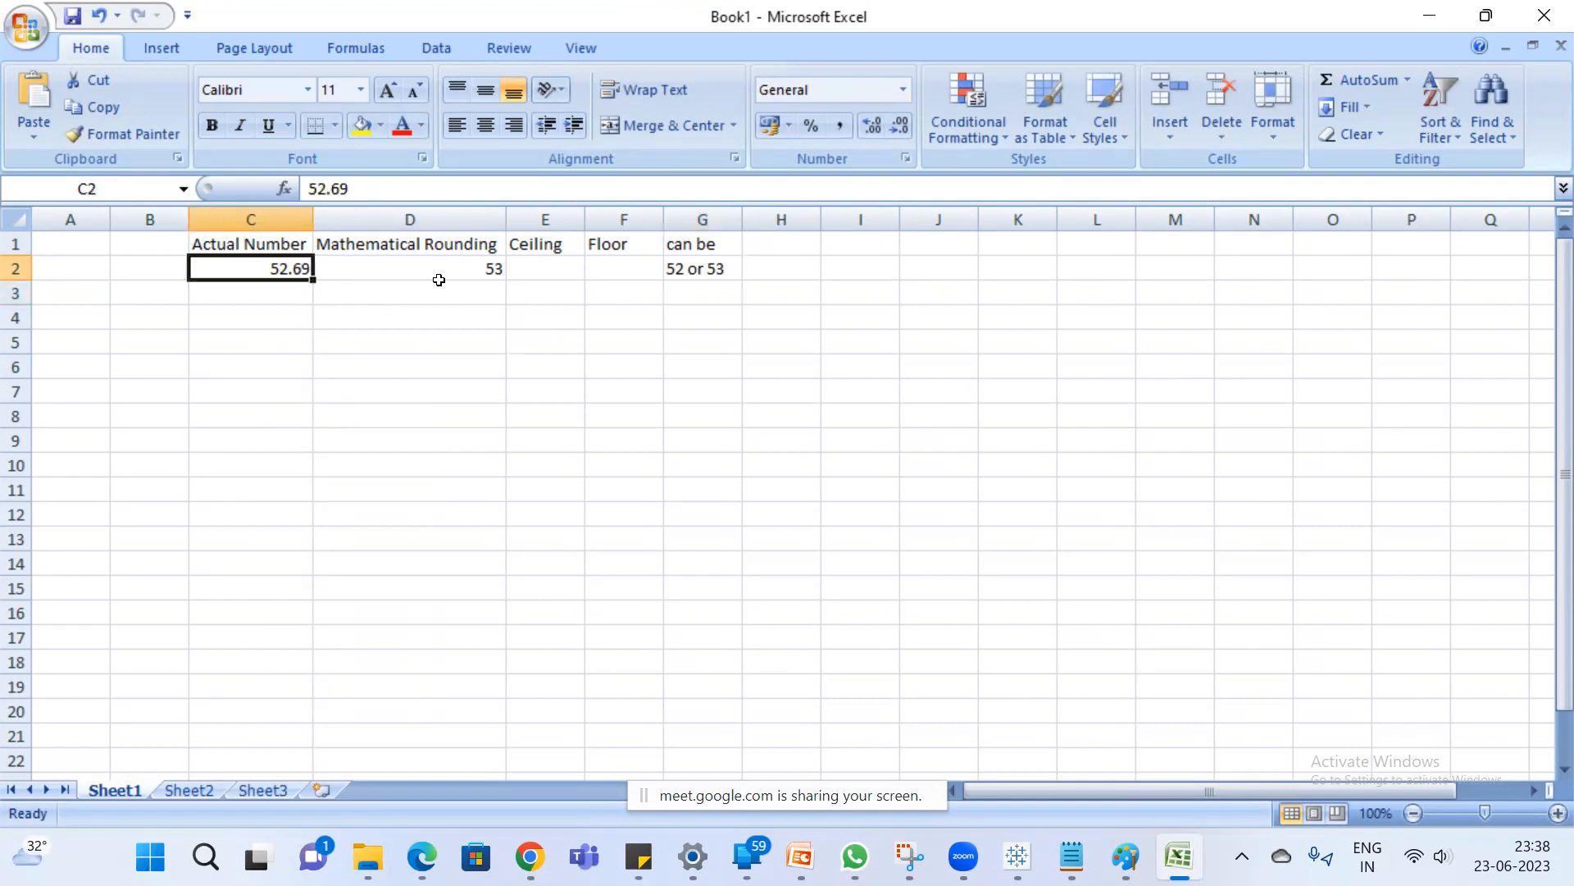
pyautogui.click(555, 266)
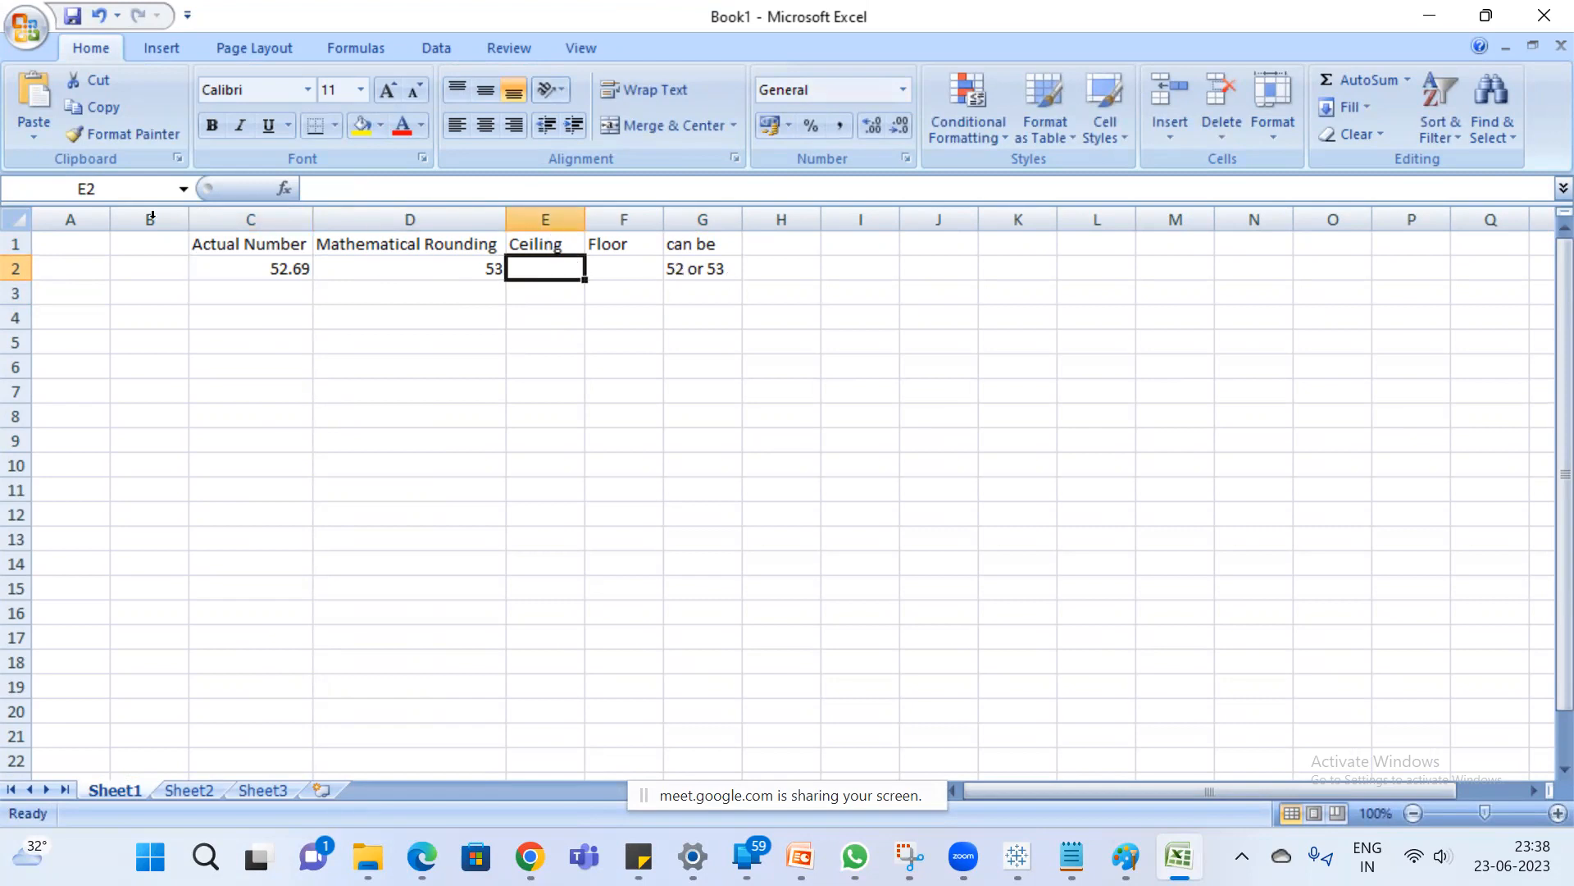
pyautogui.rightClick(20, 242)
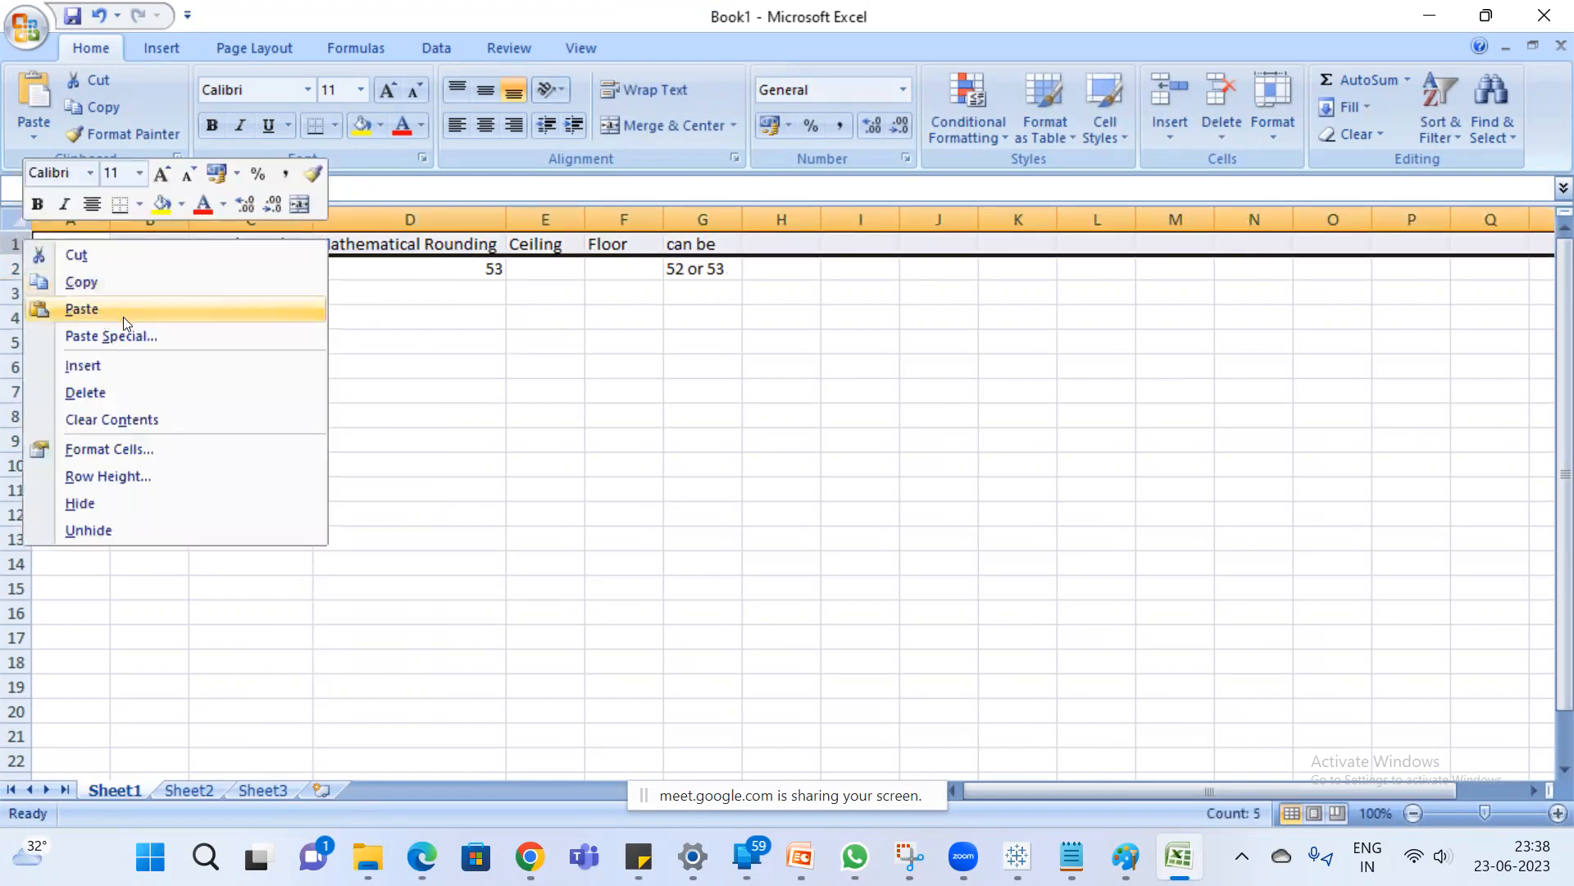
pyautogui.click(106, 364)
pyautogui.click(552, 243)
pyautogui.write('Highest Inte')
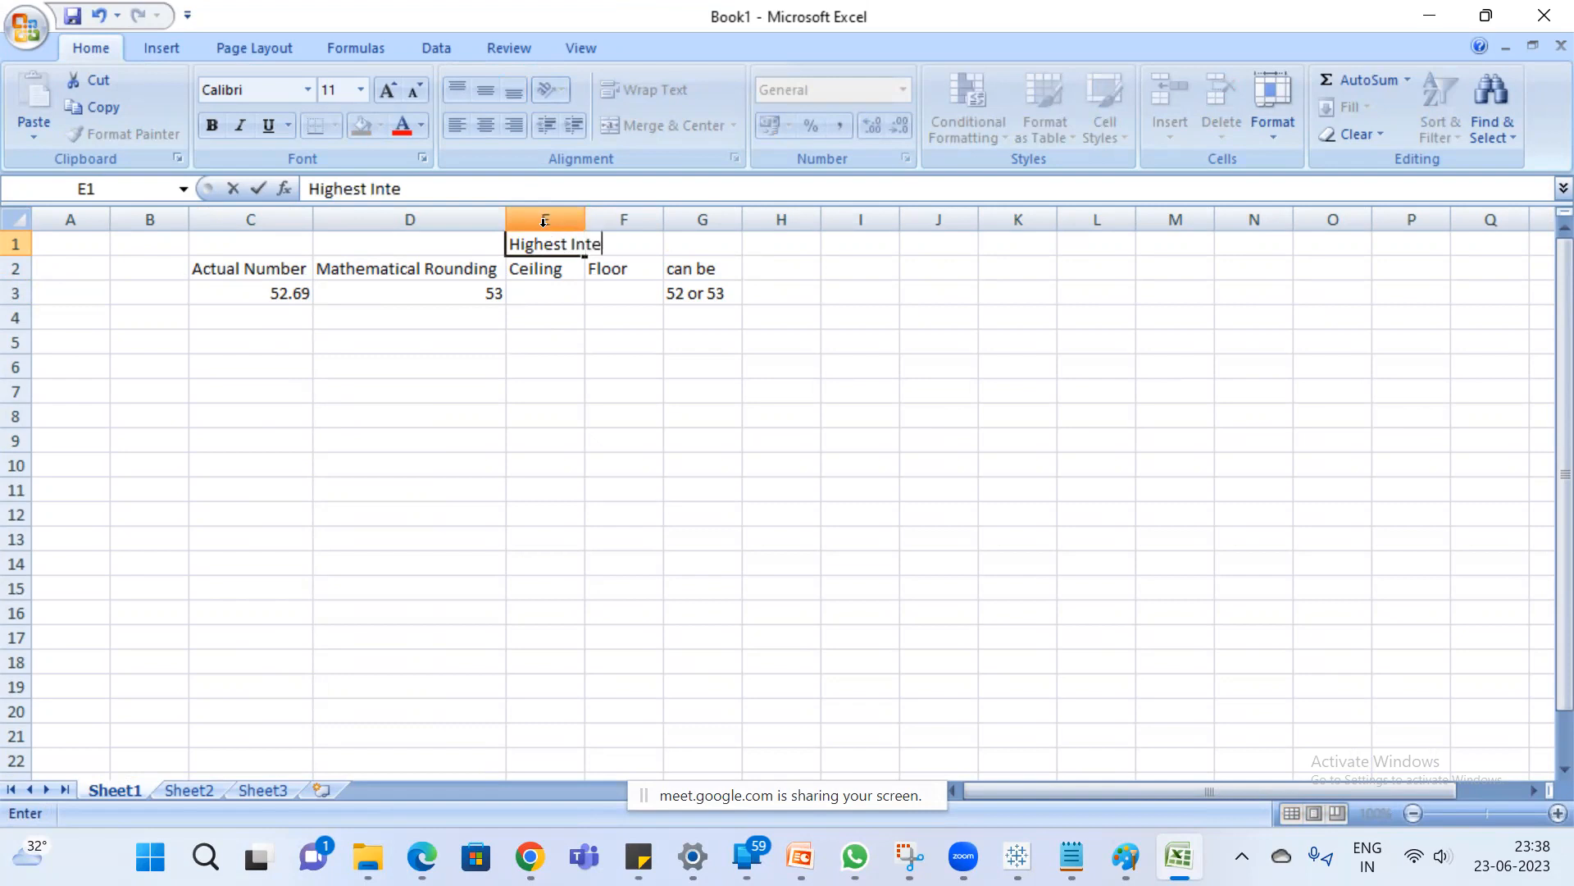
pyautogui.write('ger')
pyautogui.press('Return')
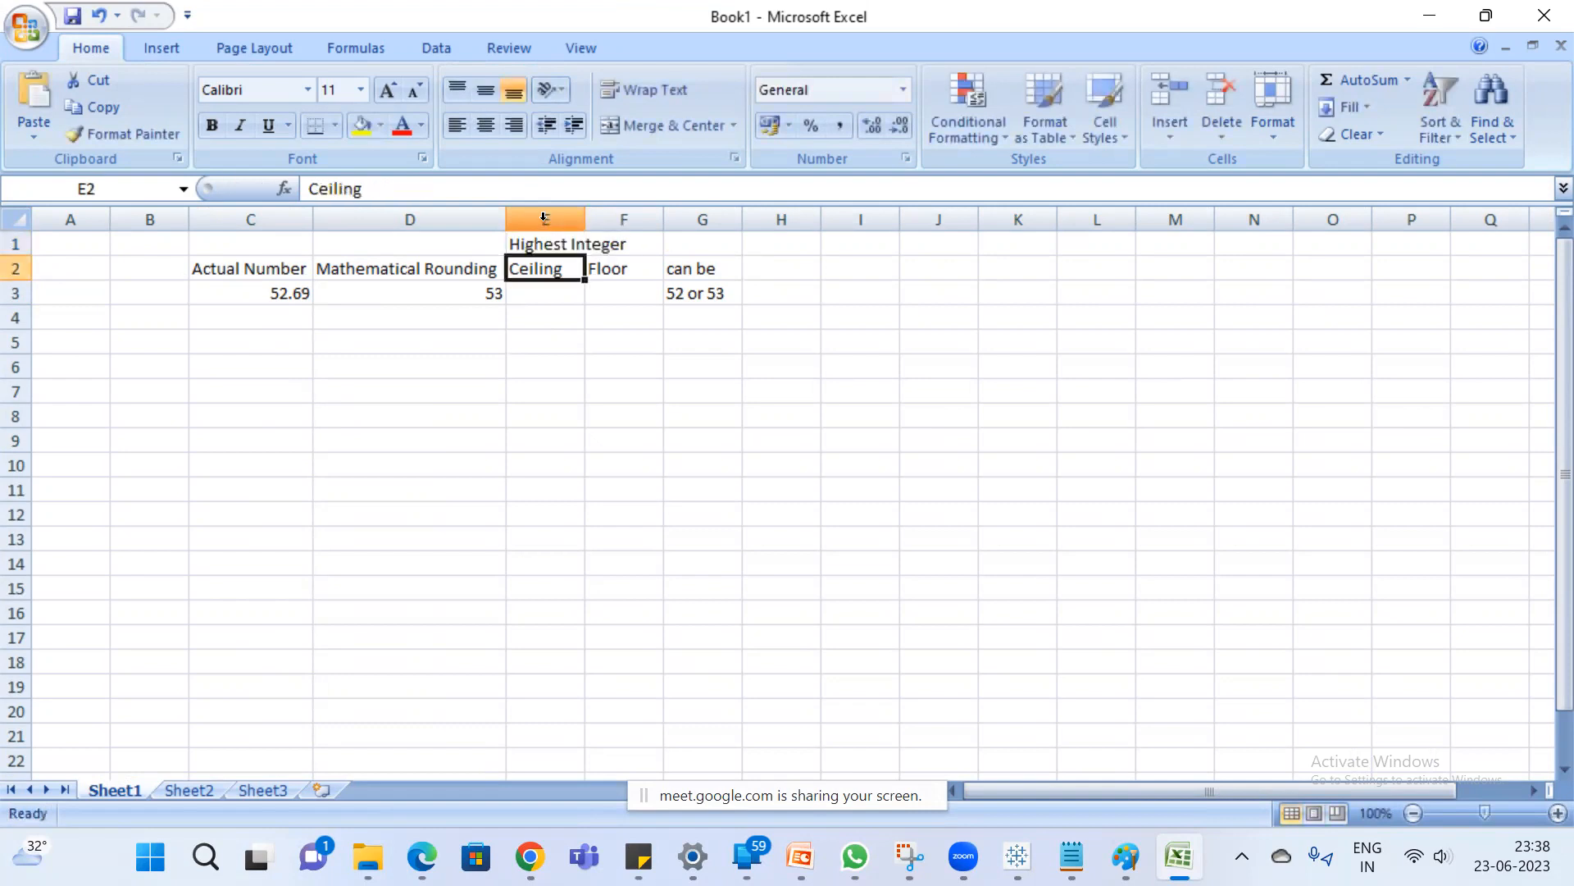
pyautogui.moveTo(586, 216); pyautogui.dragTo(632, 216)
# Enter "Lowest Integer" above Floor in F1 and widen column F to fit the text.
pyautogui.click(664, 240)
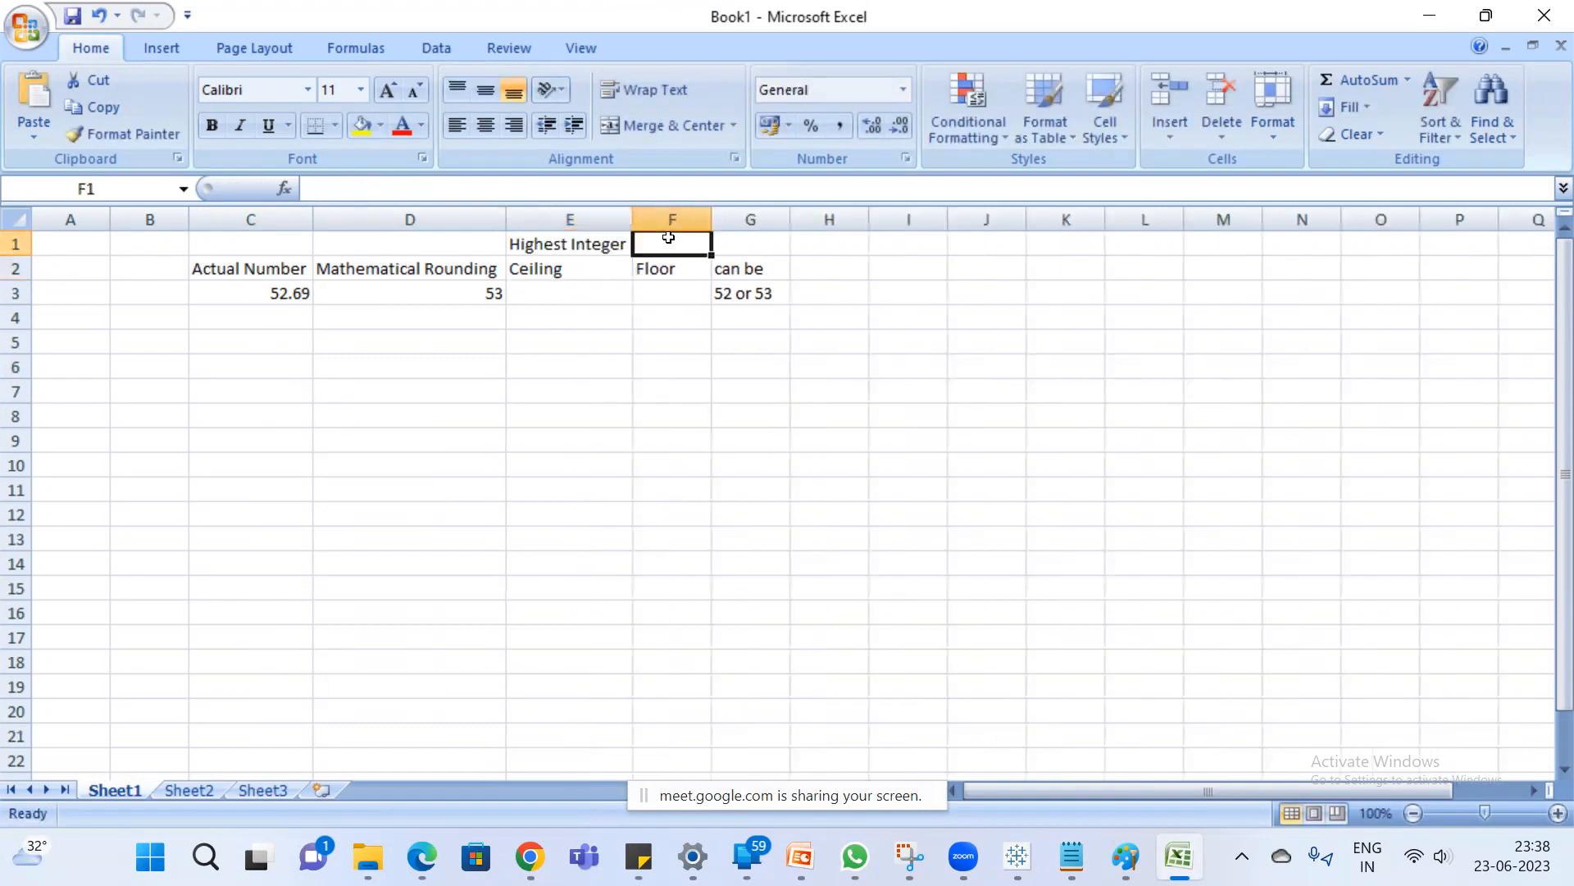
pyautogui.write('Lower')
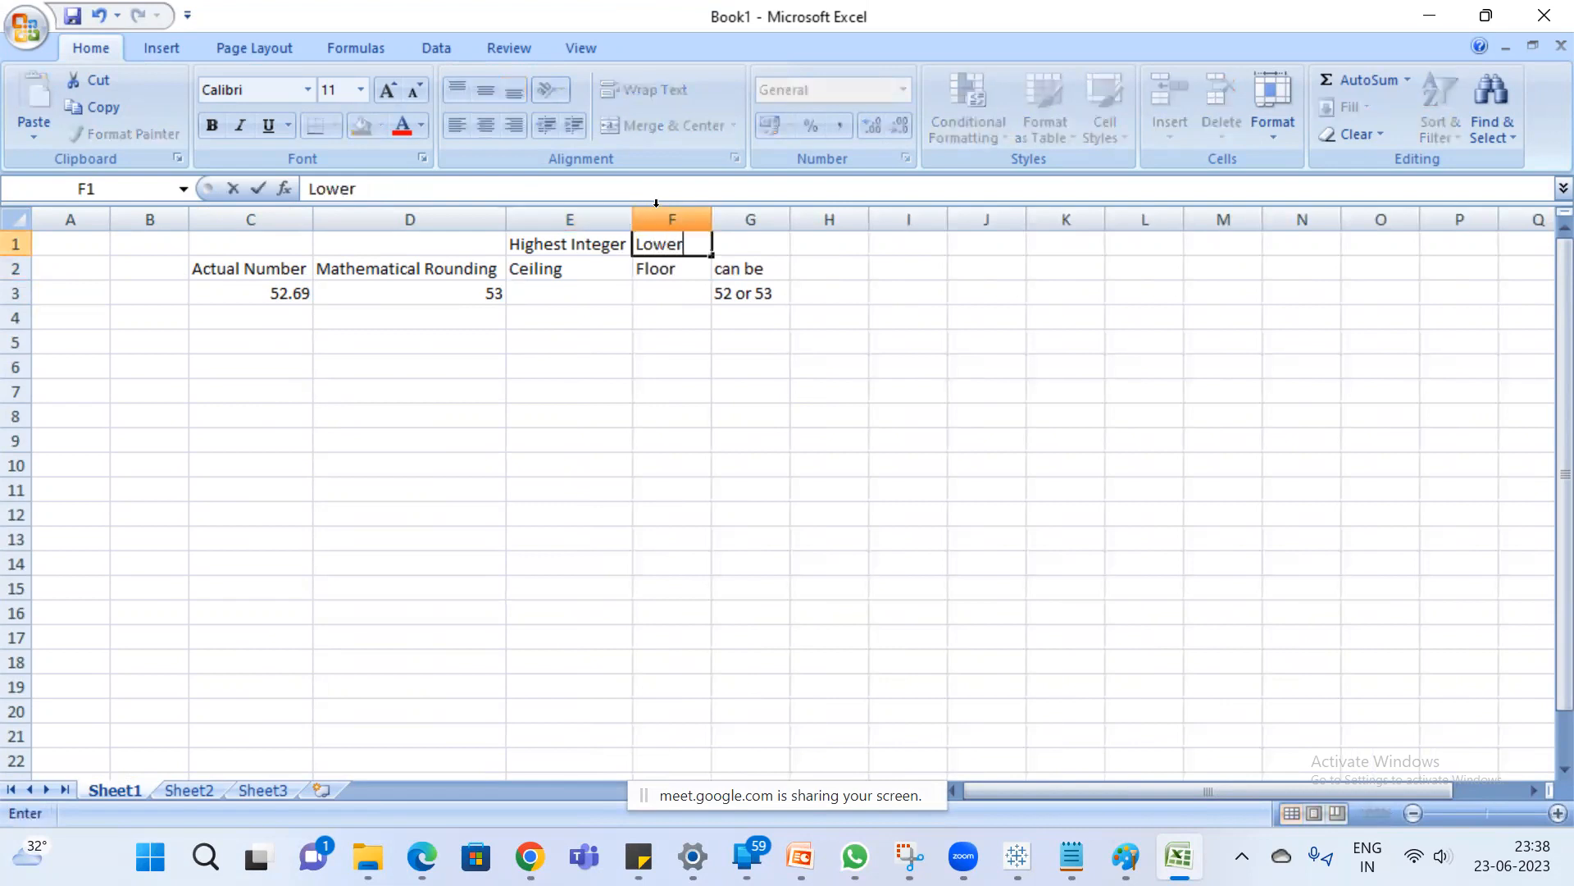
pyautogui.write('s Integer')
pyautogui.press('Return')
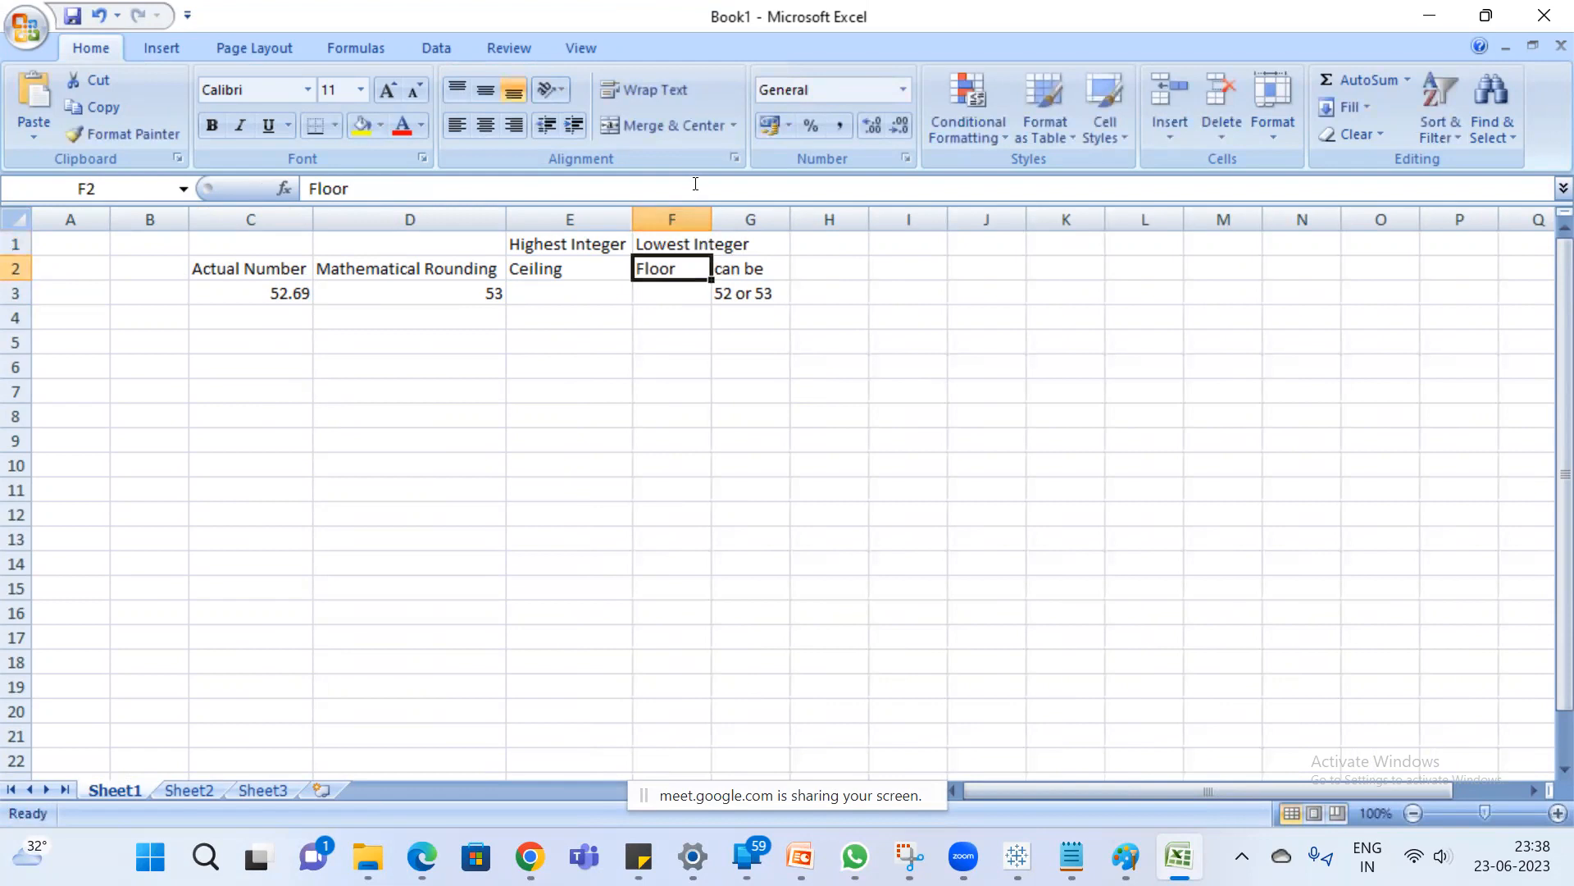
pyautogui.moveTo(714, 220); pyautogui.dragTo(755, 220)
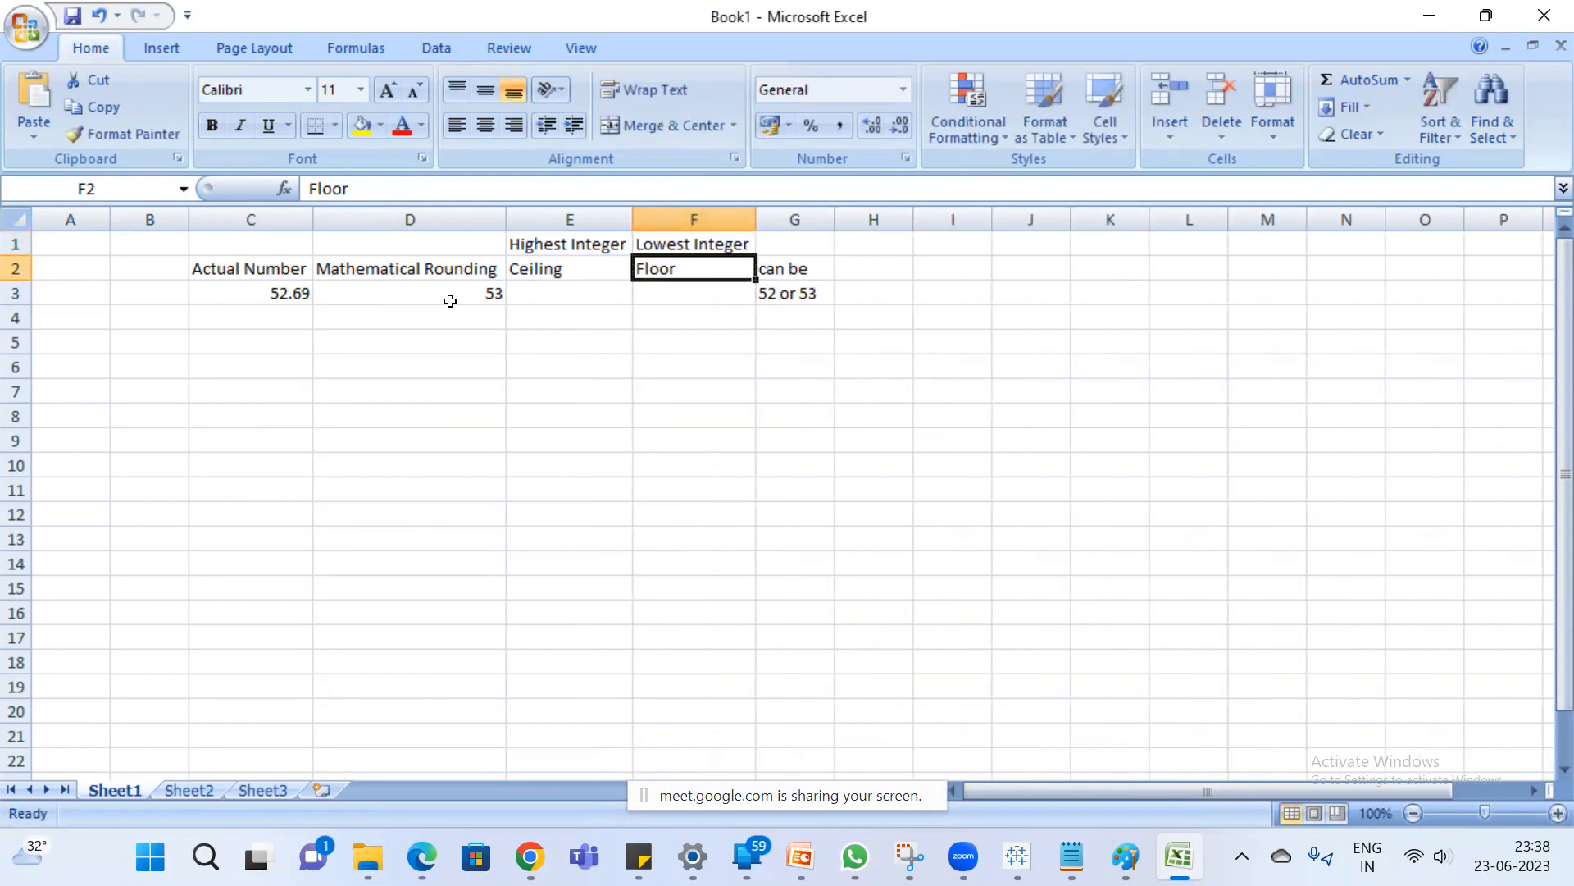
# Enter 53 as the Ceiling value for 52.69 in E3.
pyautogui.click(476, 302)
pyautogui.click(578, 293)
pyautogui.write('53')
pyautogui.press('Return')
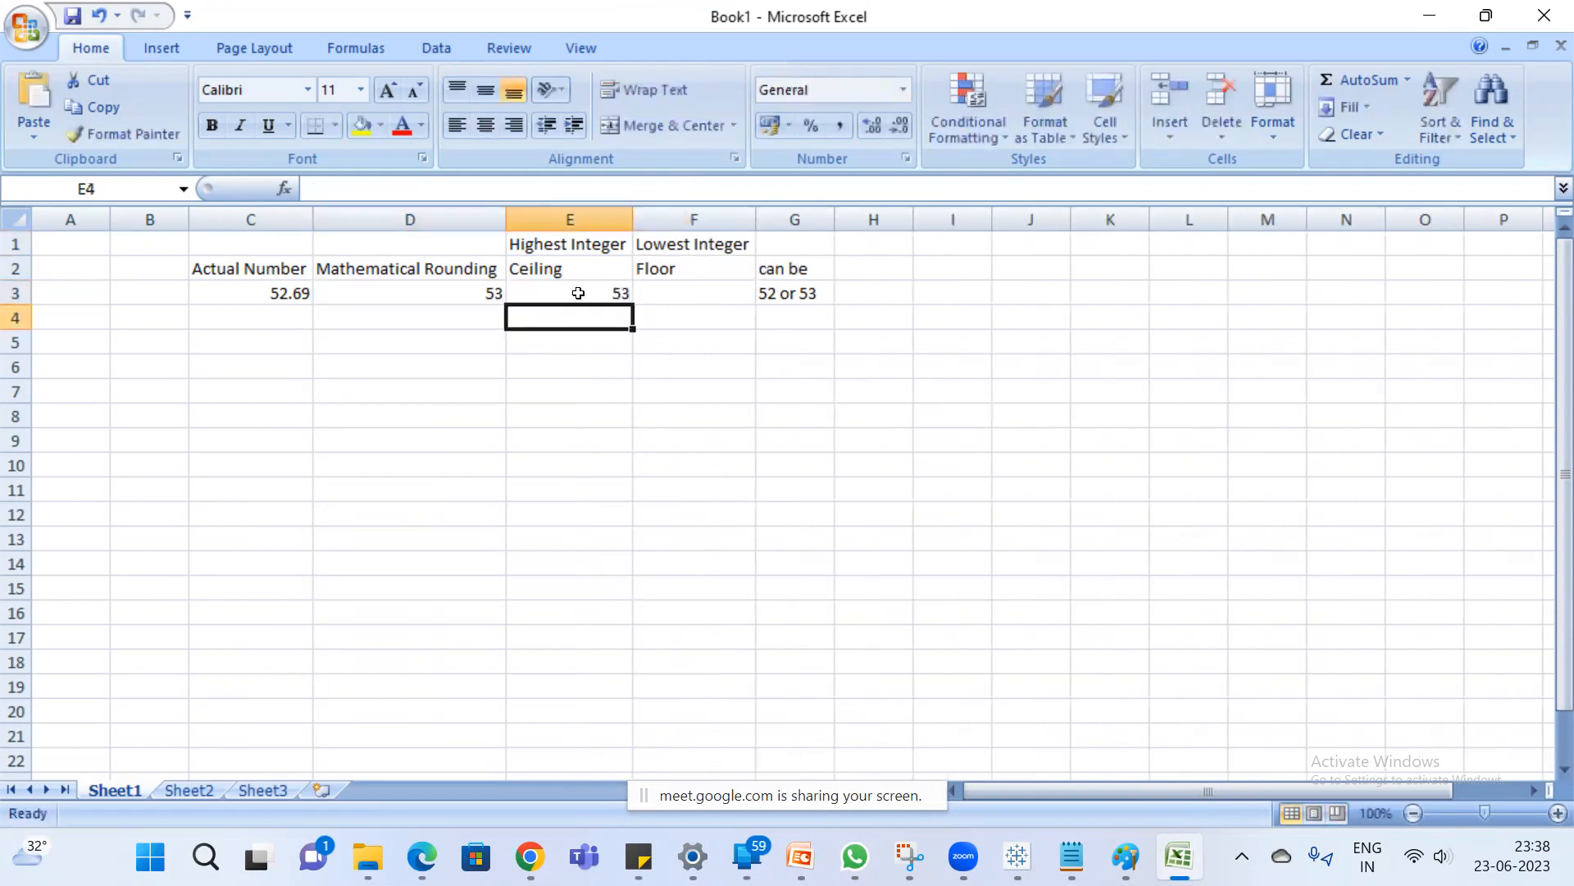
# Enter 52 as the Floor value for 52.69 in F3.
pyautogui.click(684, 277)
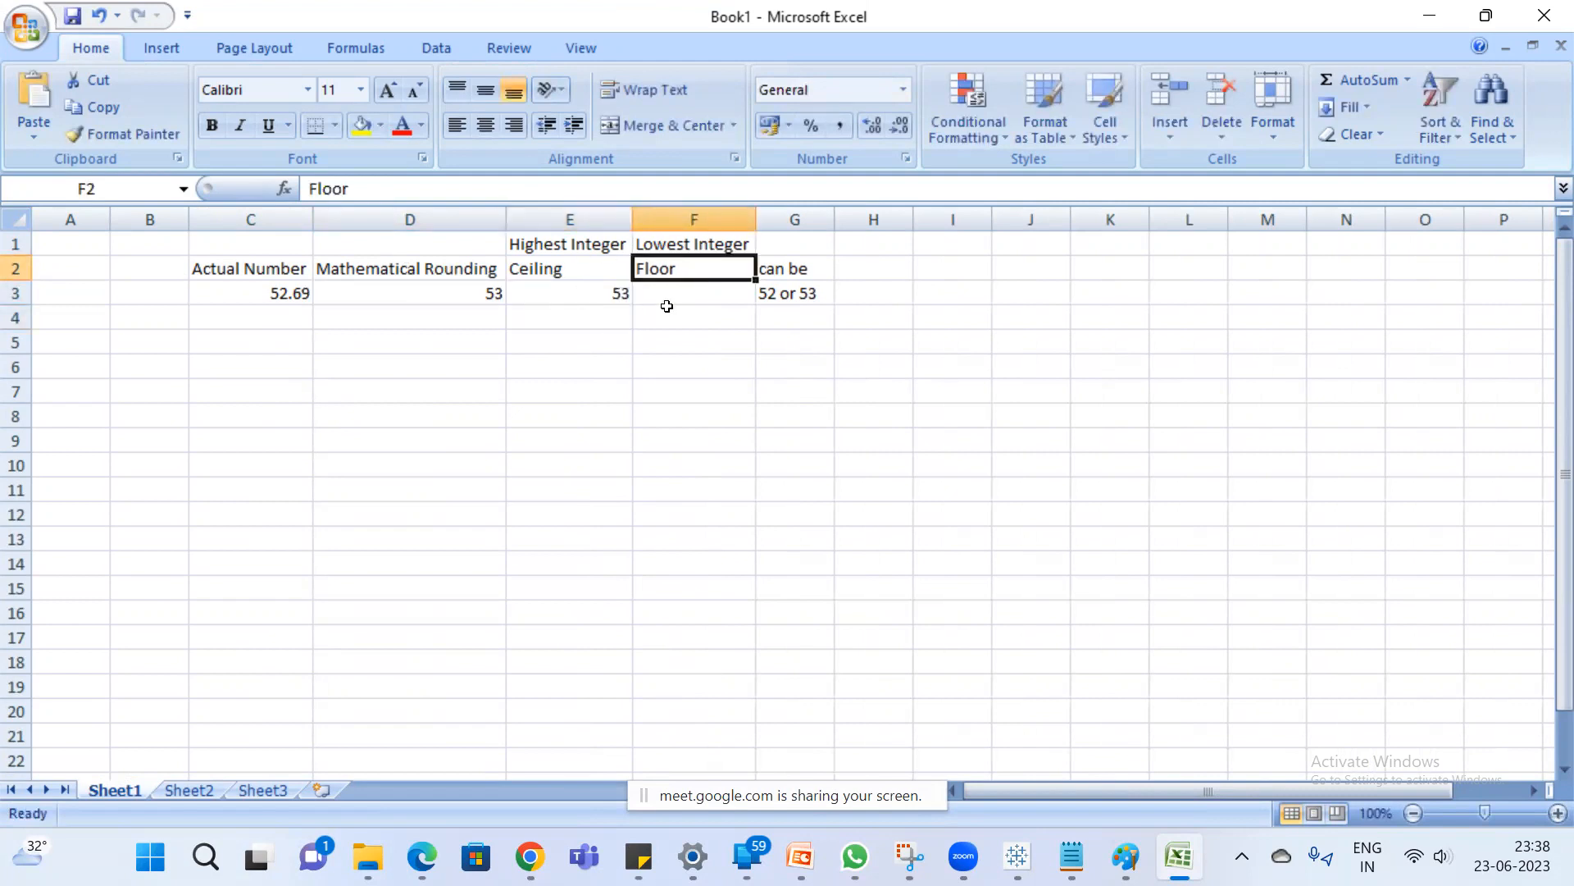
pyautogui.click(668, 302)
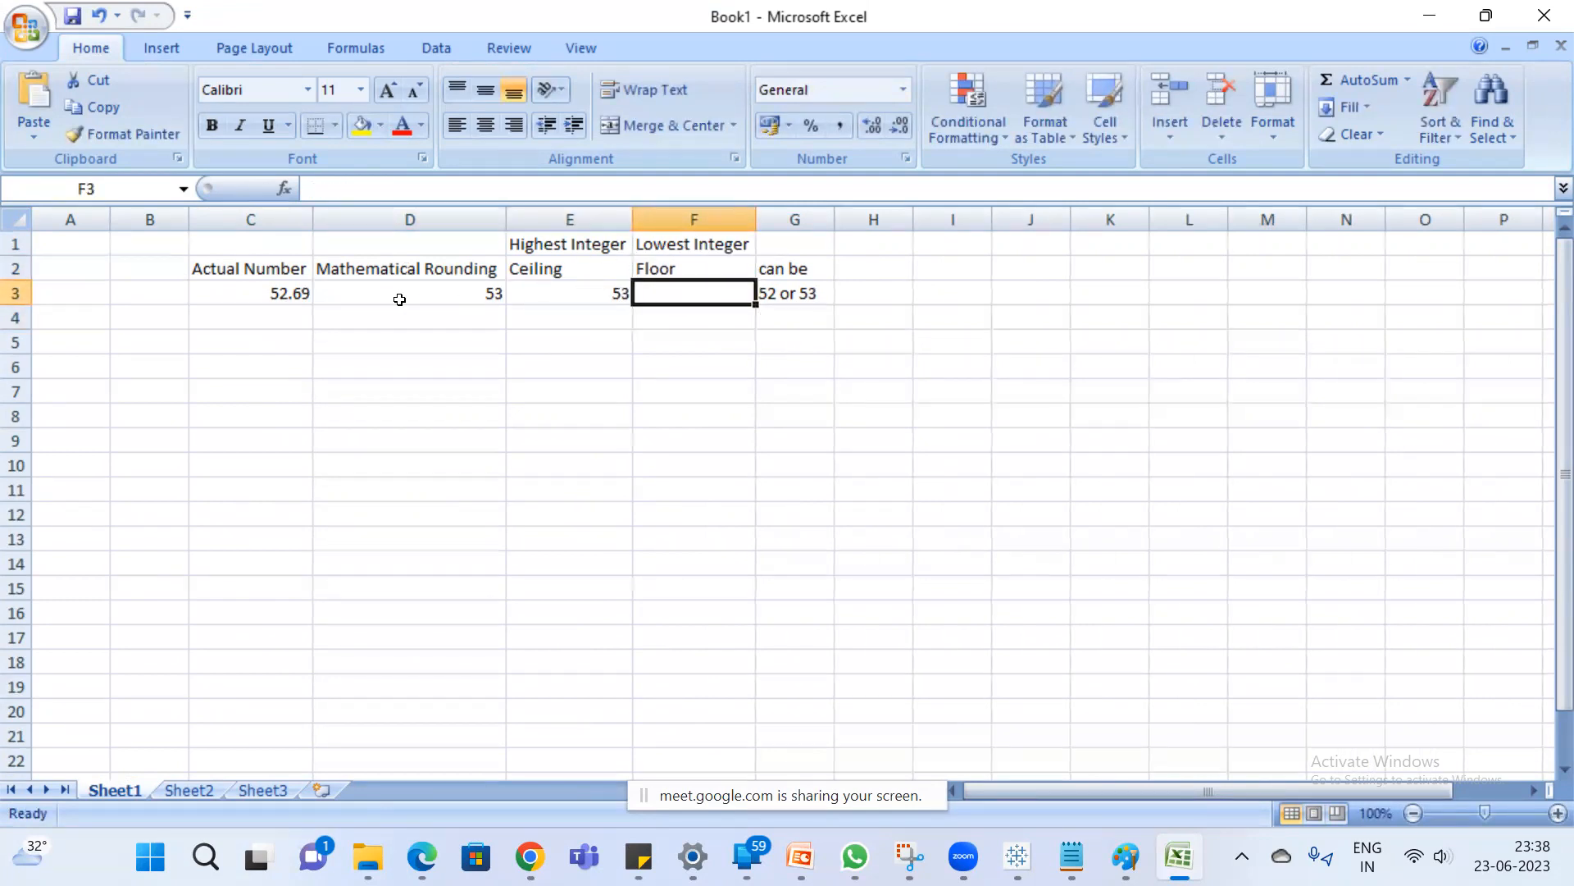
pyautogui.click(285, 292)
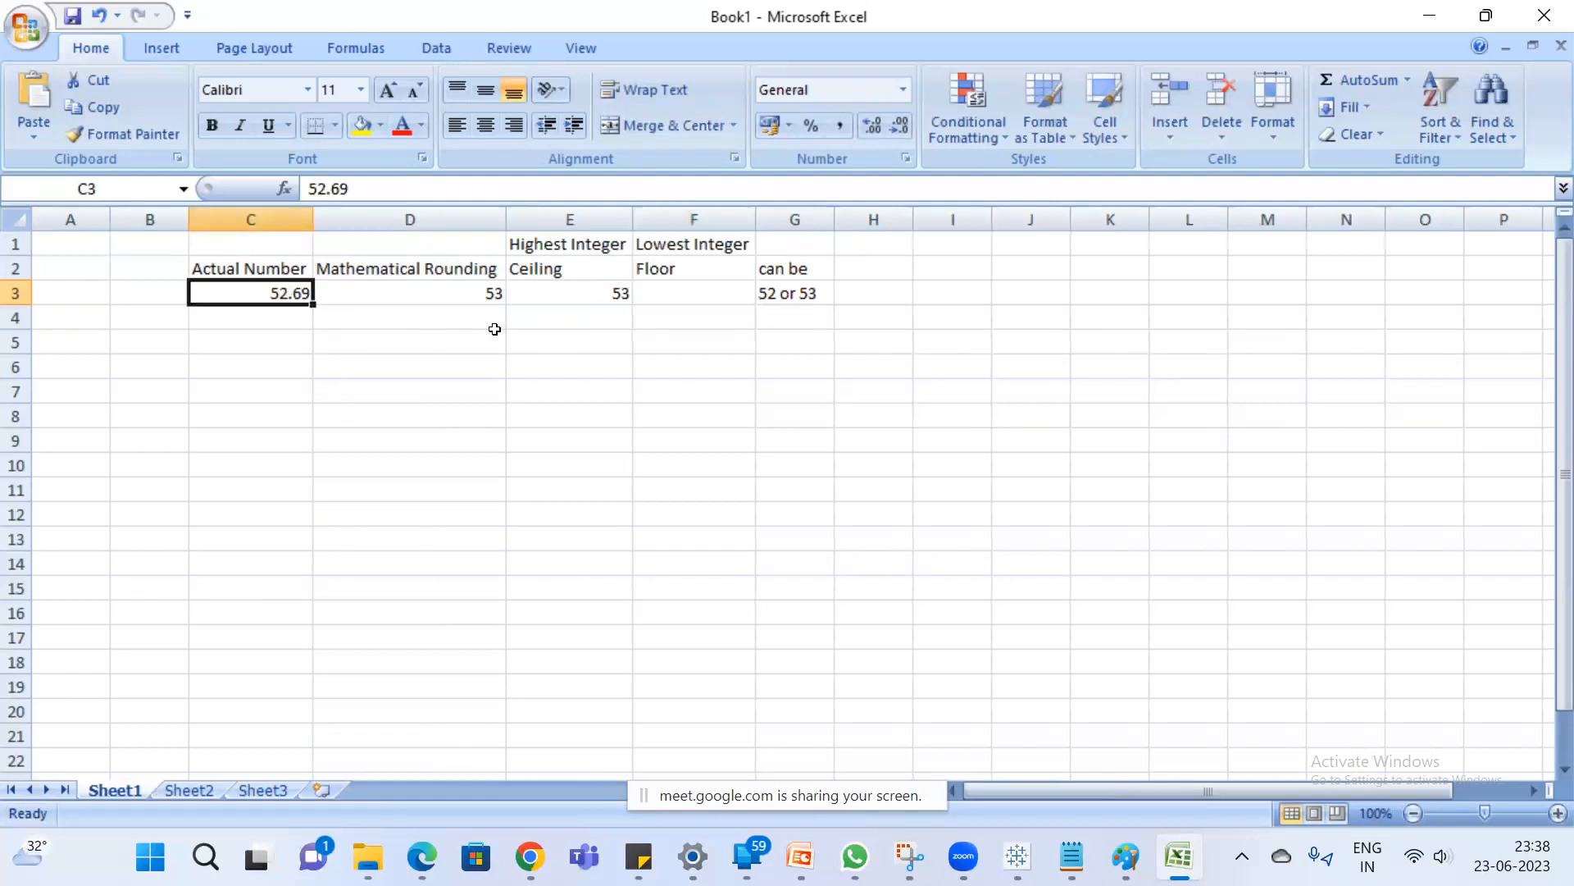
pyautogui.click(716, 300)
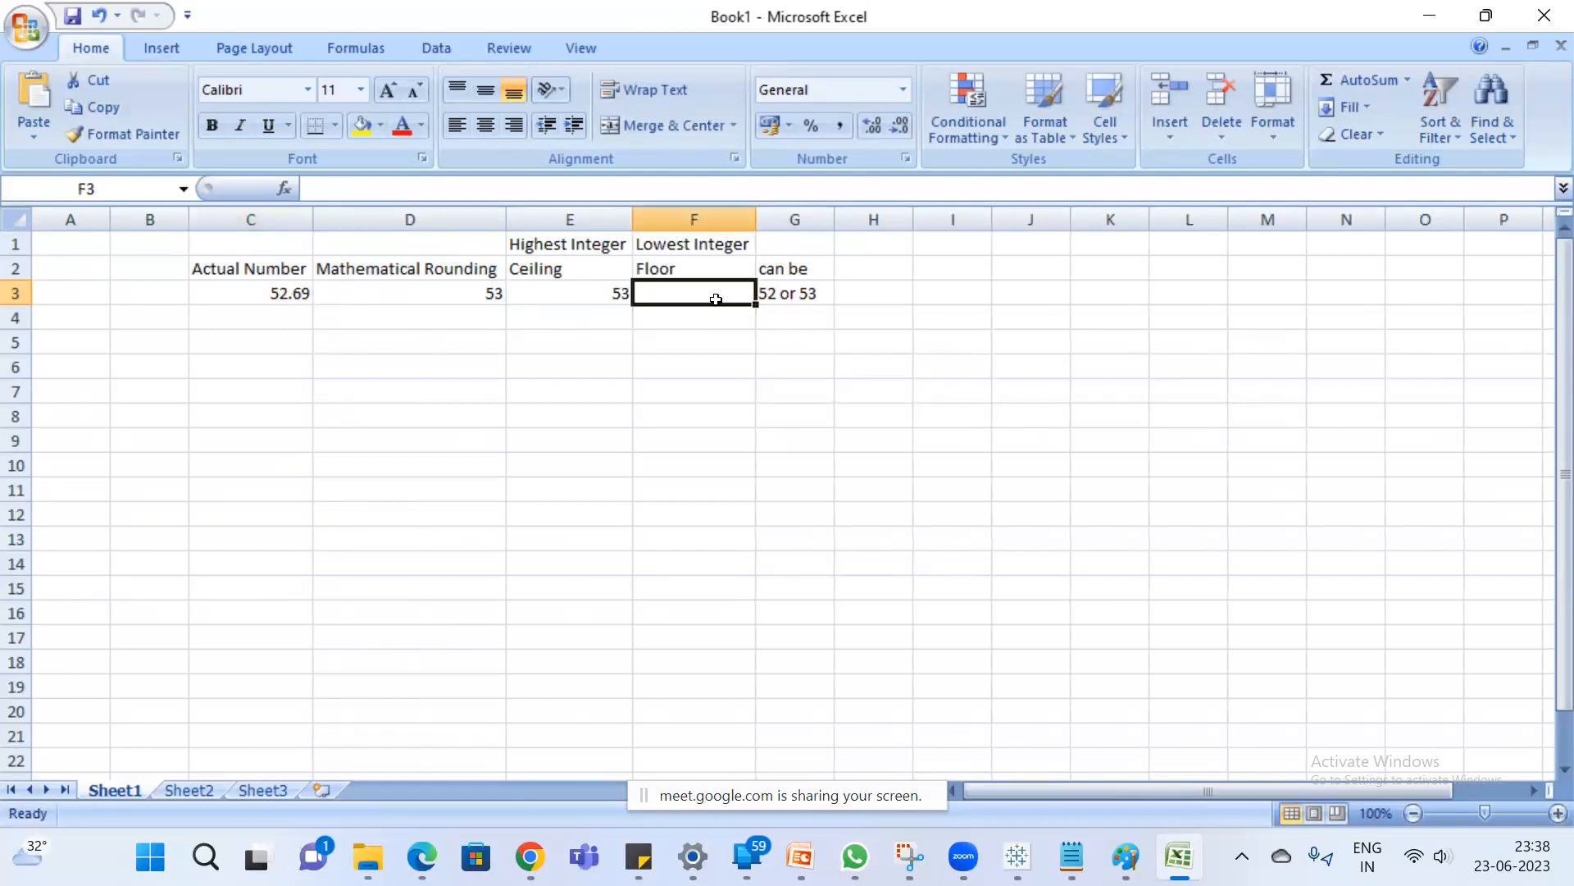
pyautogui.write('52')
pyautogui.press('Return')
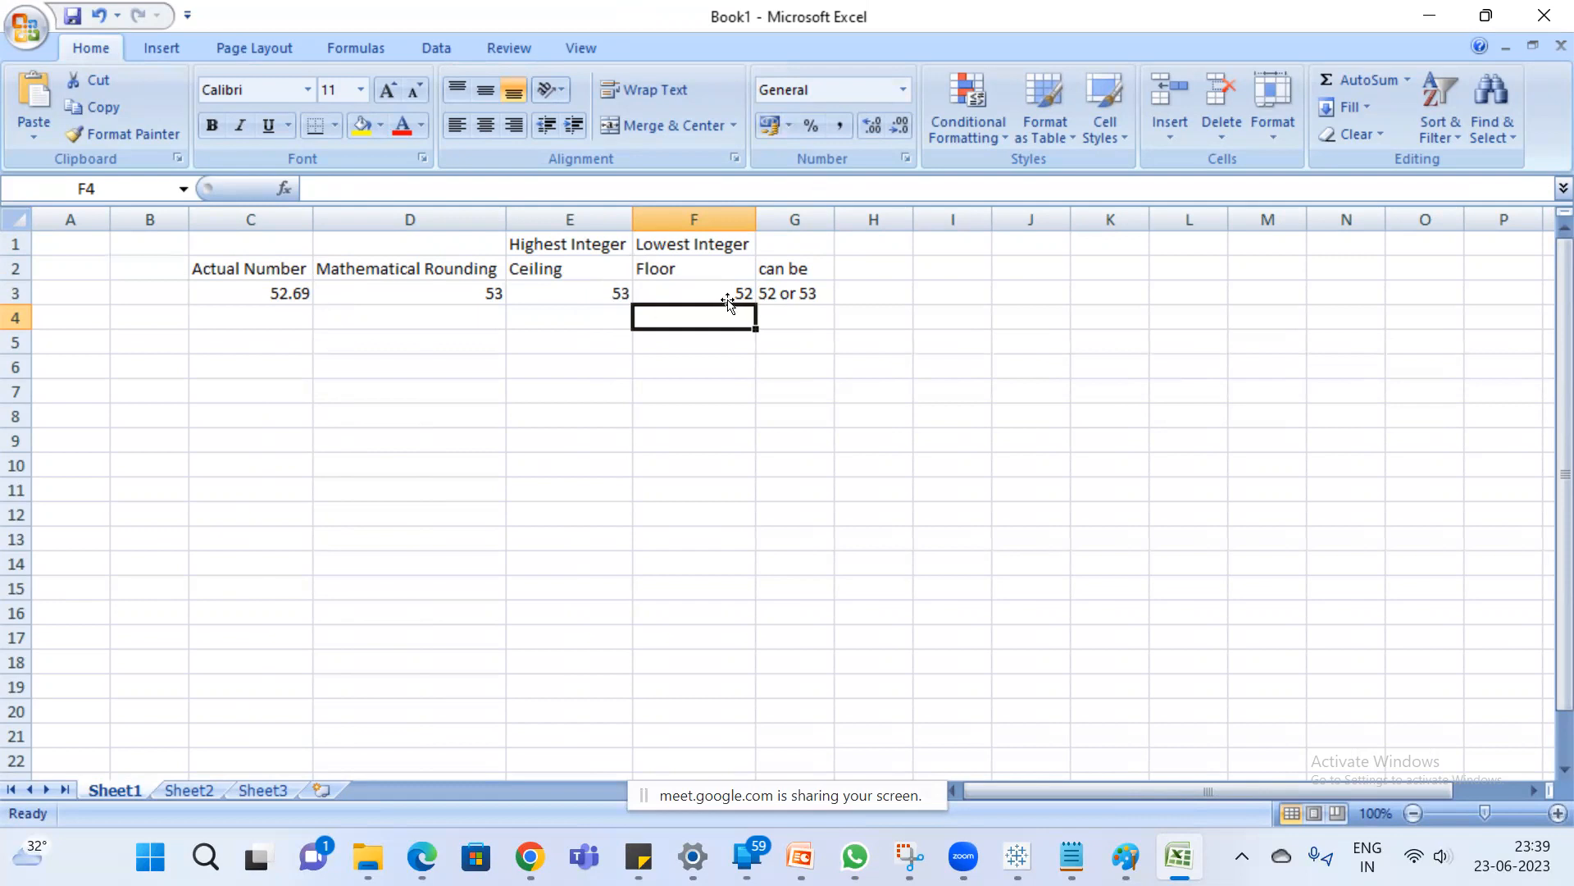
# Add 52.35 as the second actual number in C4 with 52 as its mathematical rounding in D4.
pyautogui.click(787, 297)
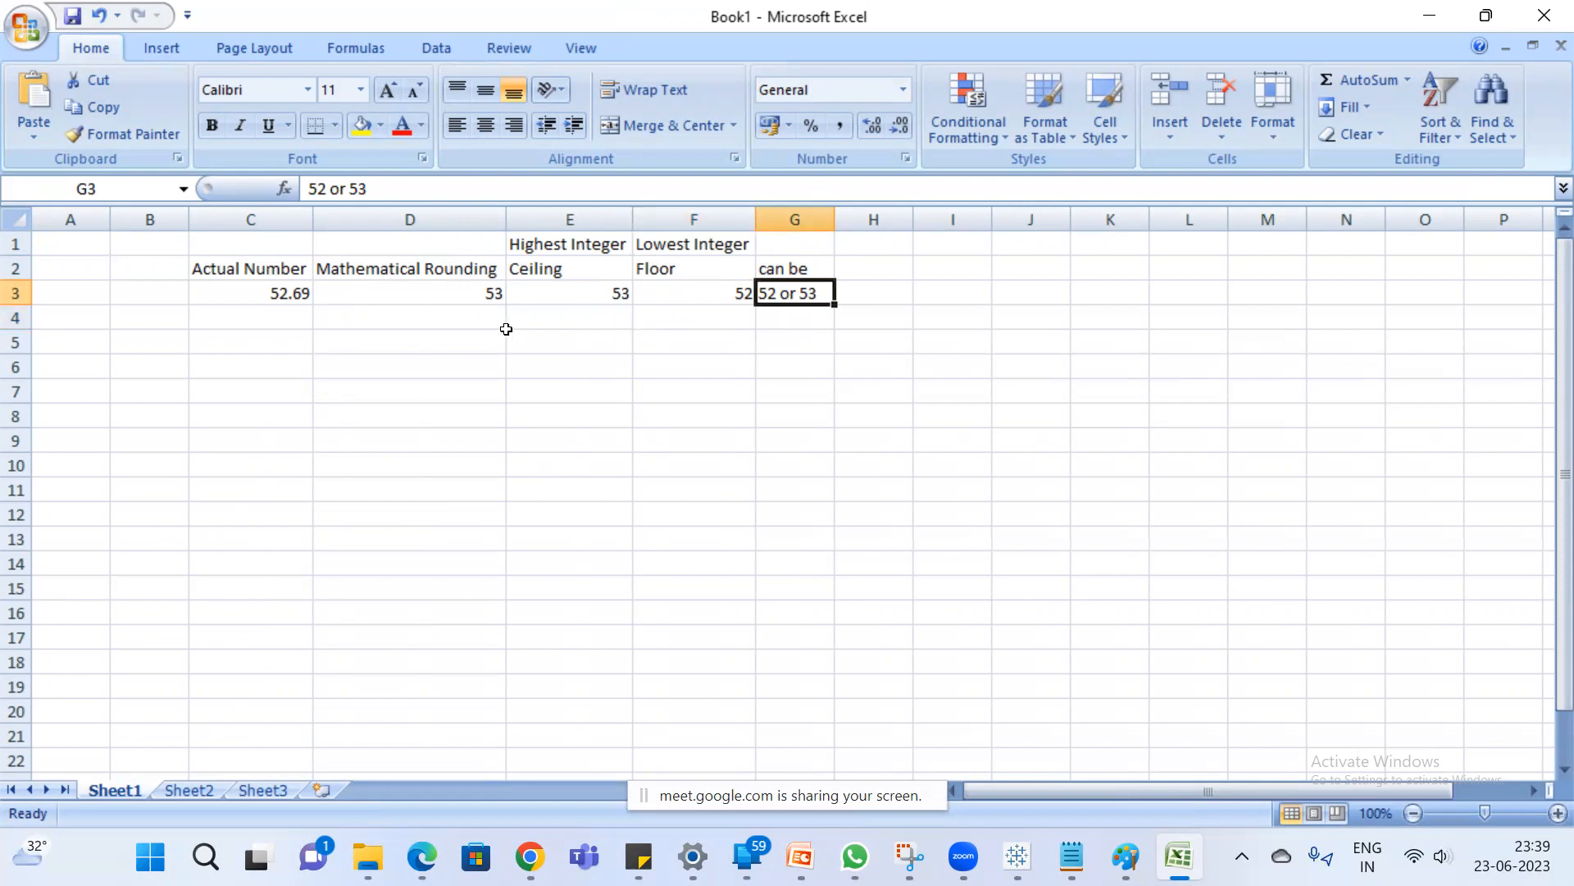
pyautogui.click(287, 323)
pyautogui.write('52')
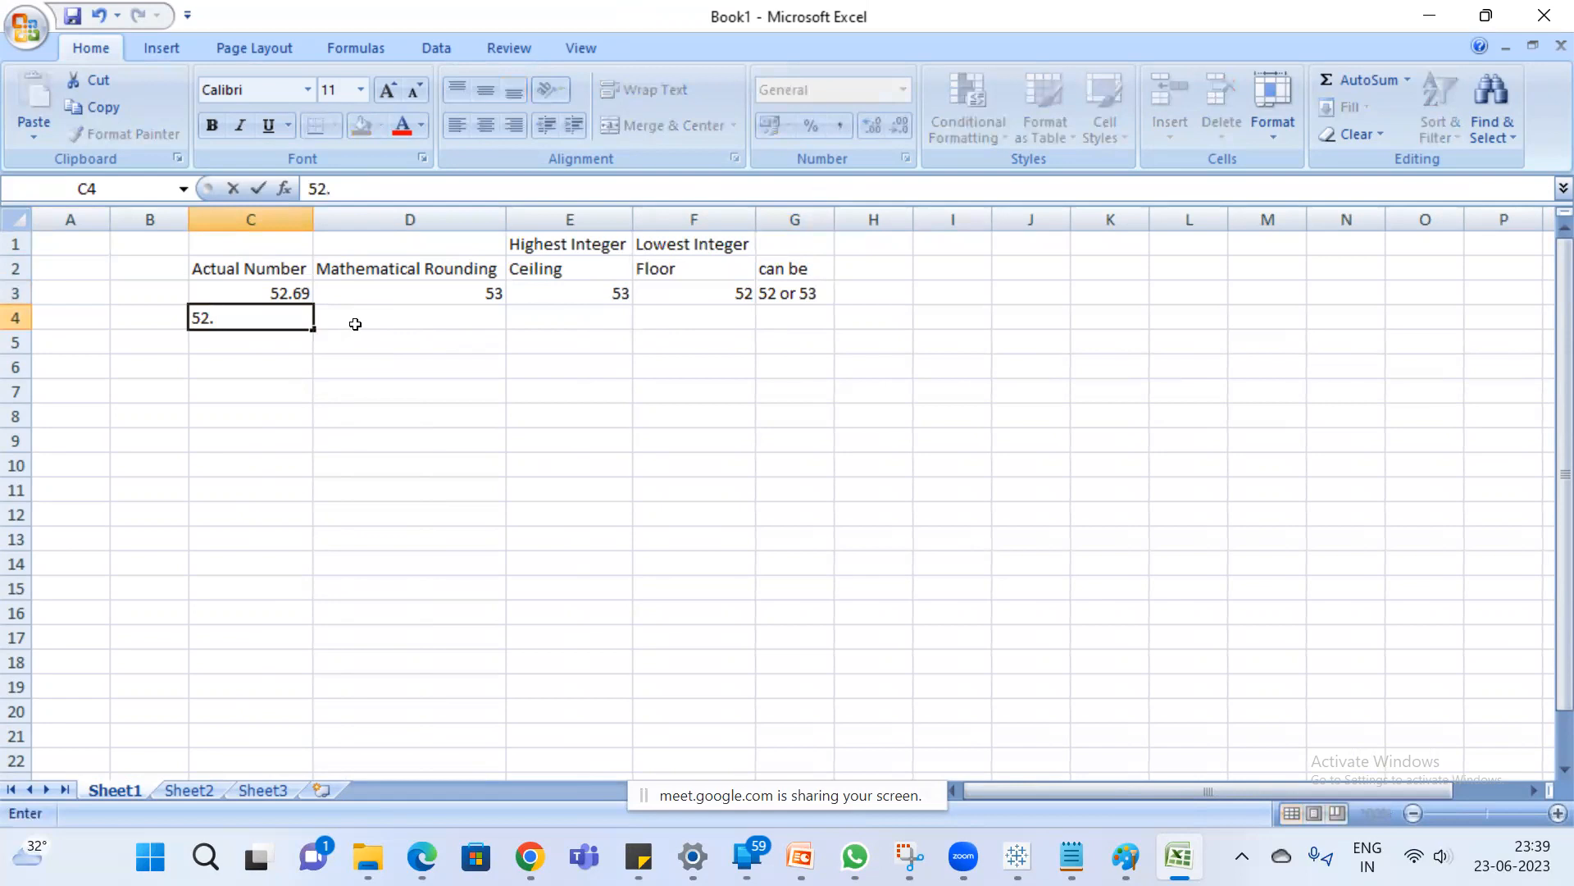
pyautogui.write('.3')
pyautogui.write('5')
pyautogui.press('Return')
pyautogui.click(471, 320)
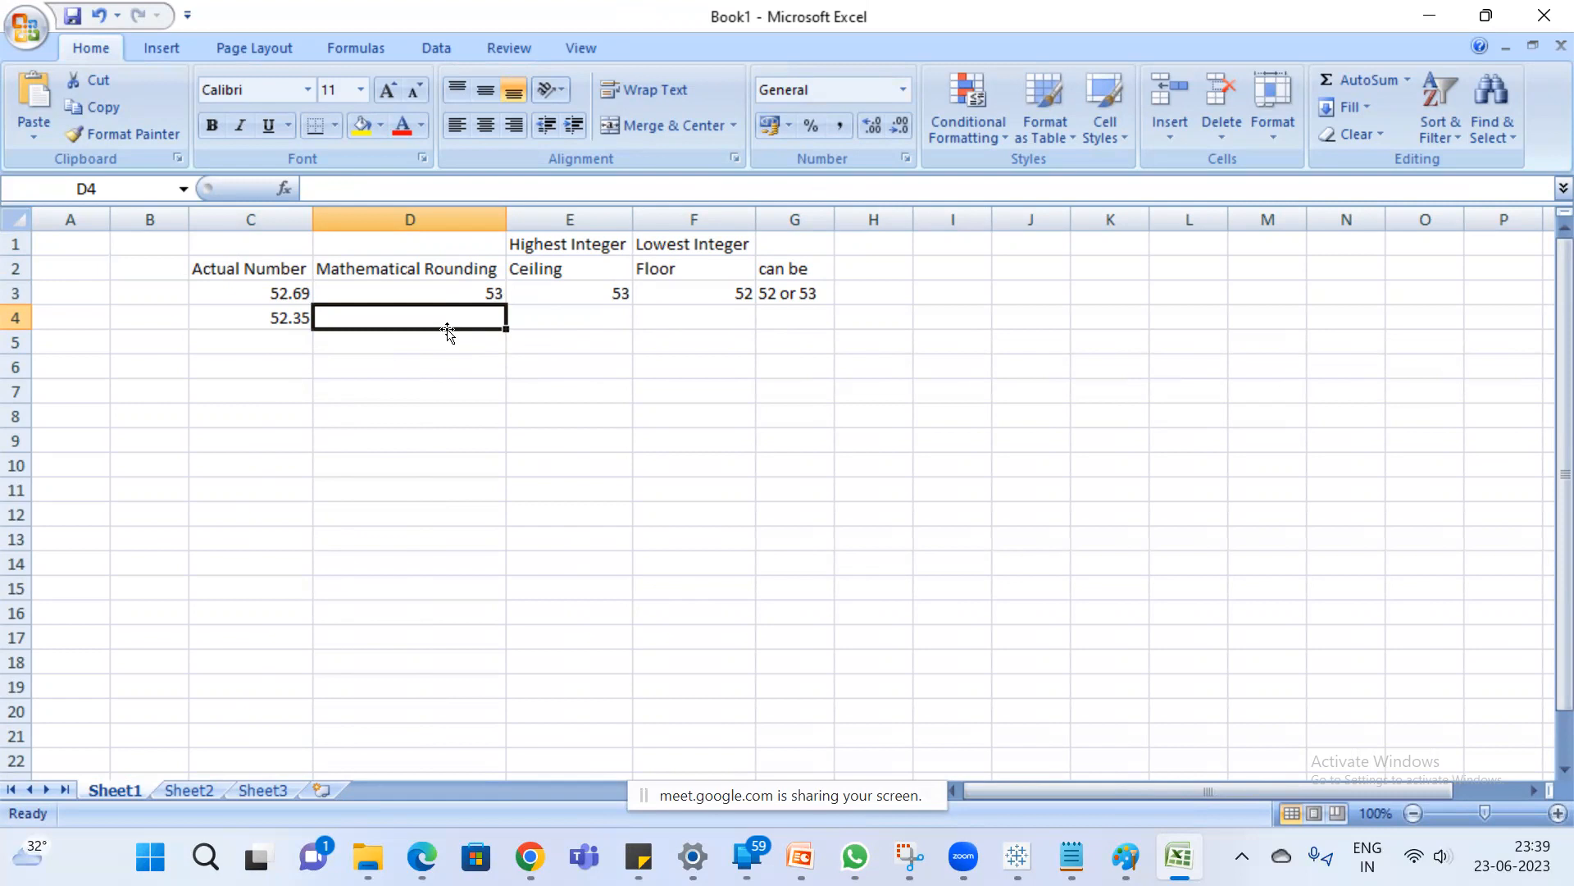
pyautogui.write('52')
pyautogui.press('Return')
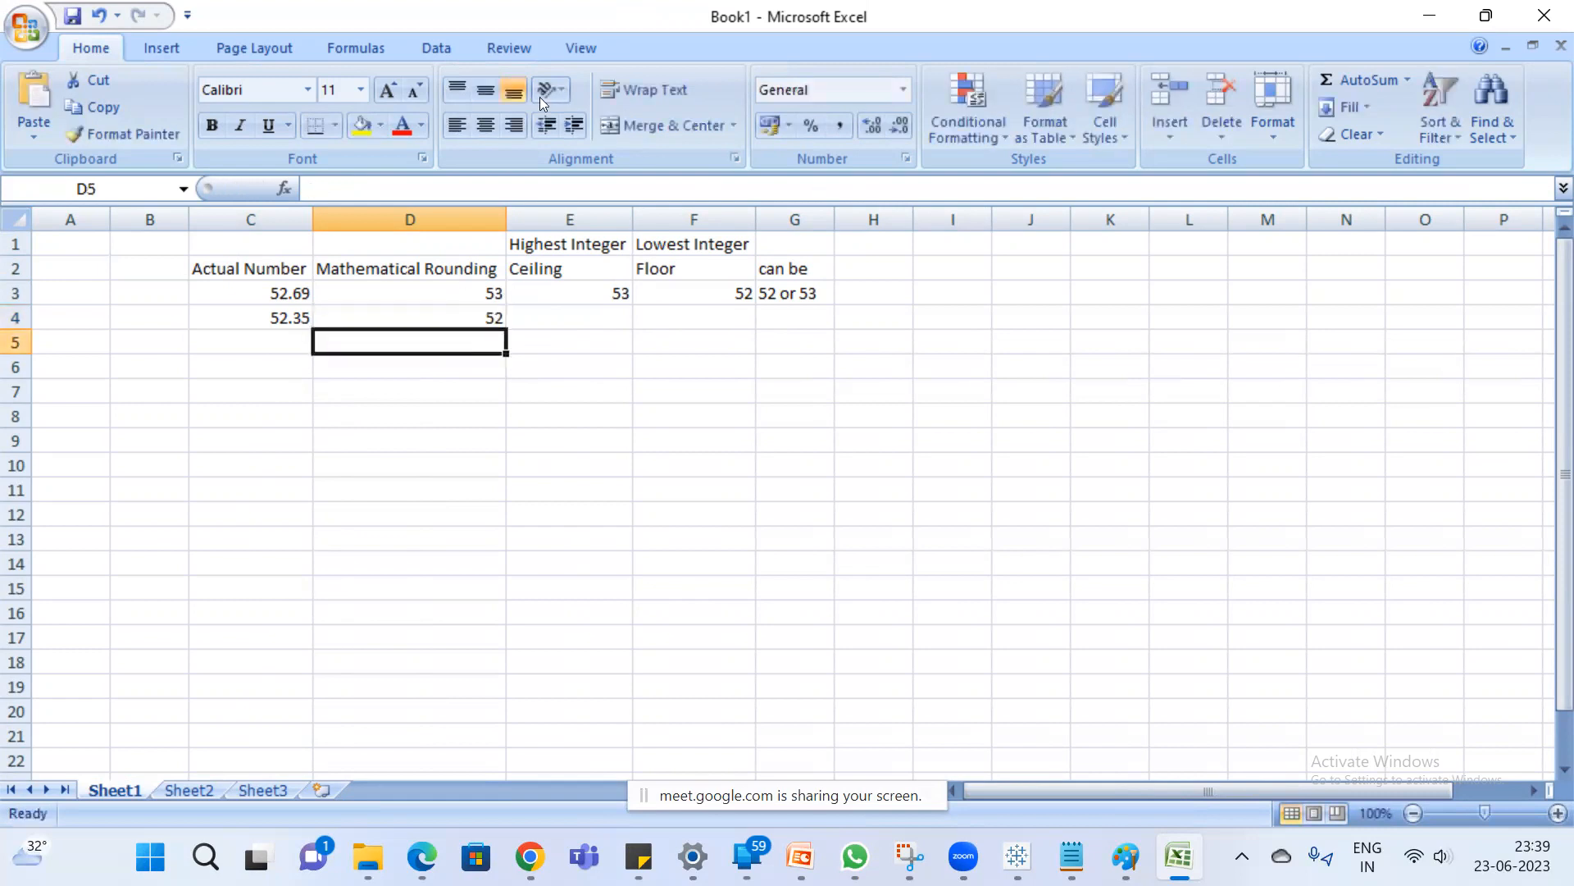
# Enter "52 or 53" in the "can be" column for 52.35 in G4.
pyautogui.click(572, 310)
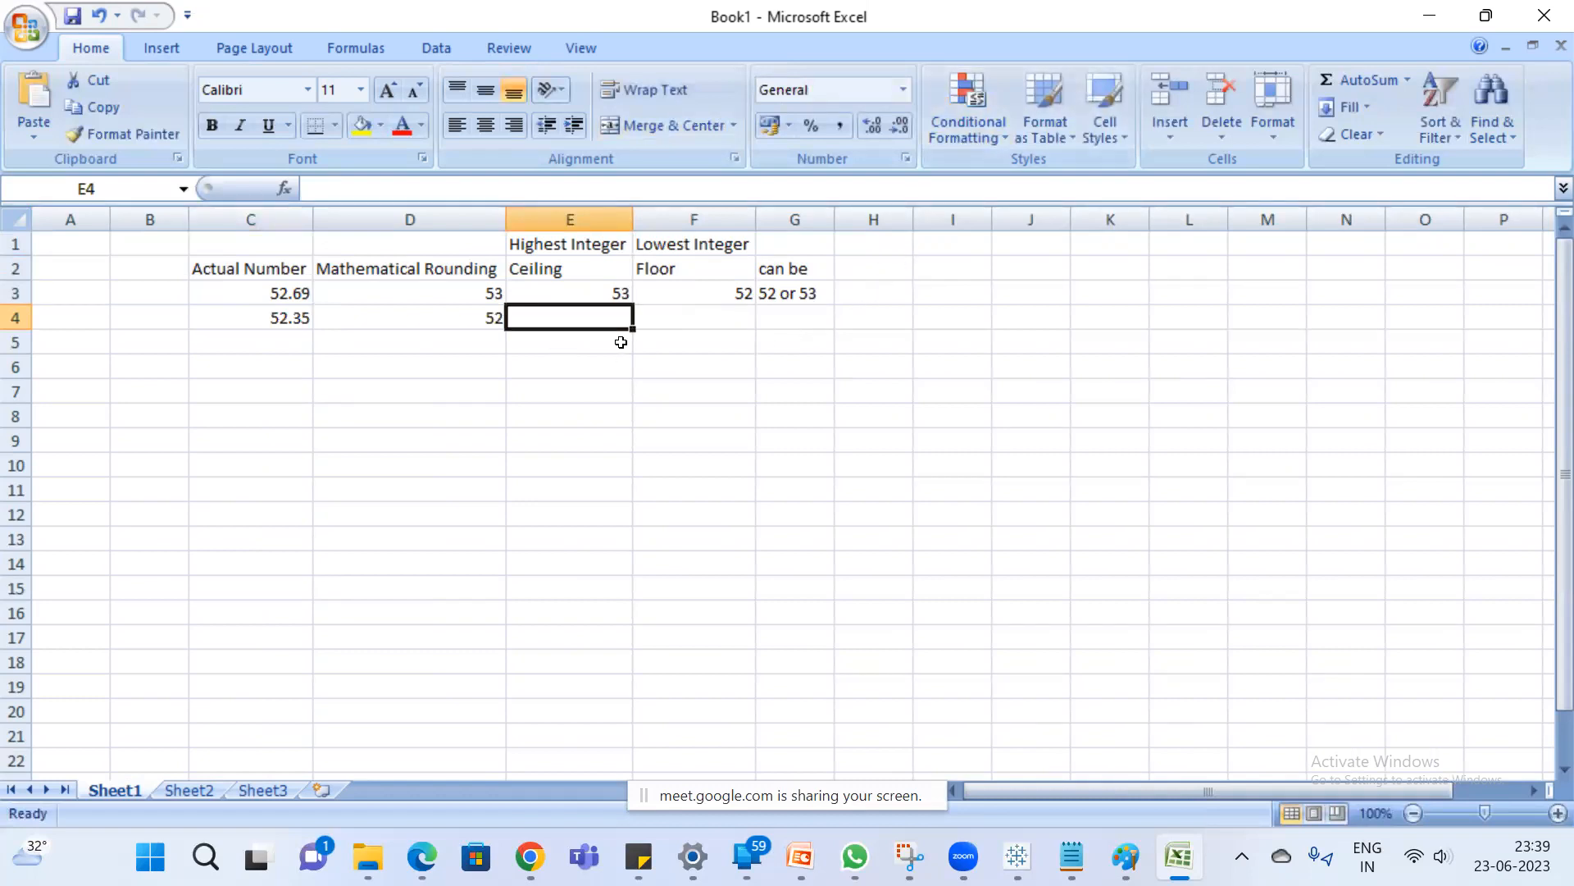
pyautogui.click(799, 316)
pyautogui.write('52')
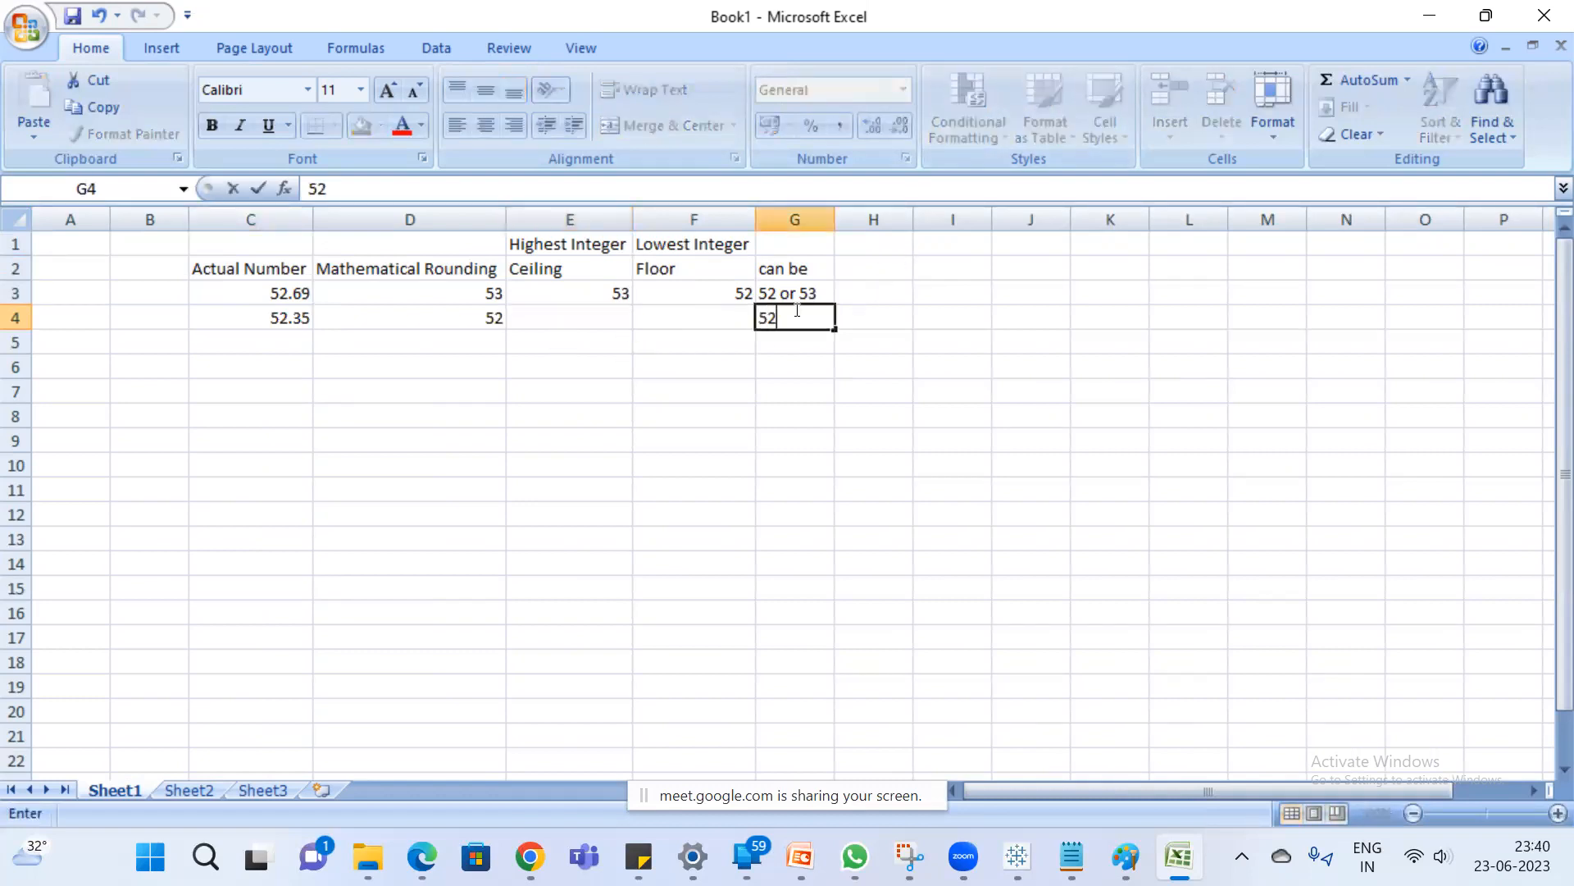
pyautogui.write(' or 53')
pyautogui.press('Return')
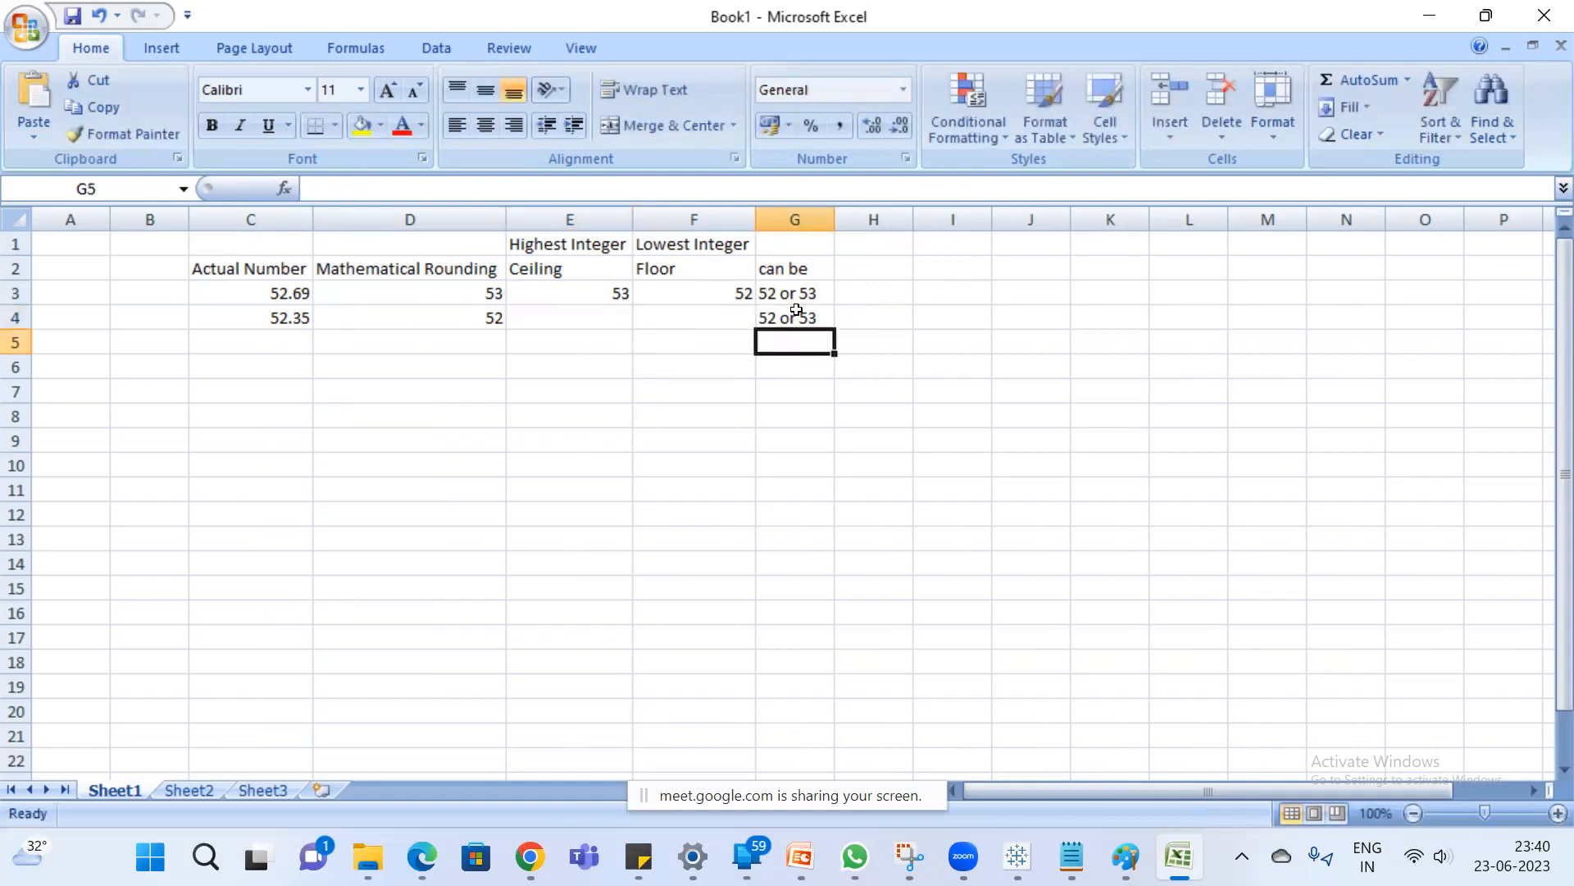
# Enter 53 as the Ceiling and 52 as the Floor for 52.35 in E4 and F4.
pyautogui.click(578, 311)
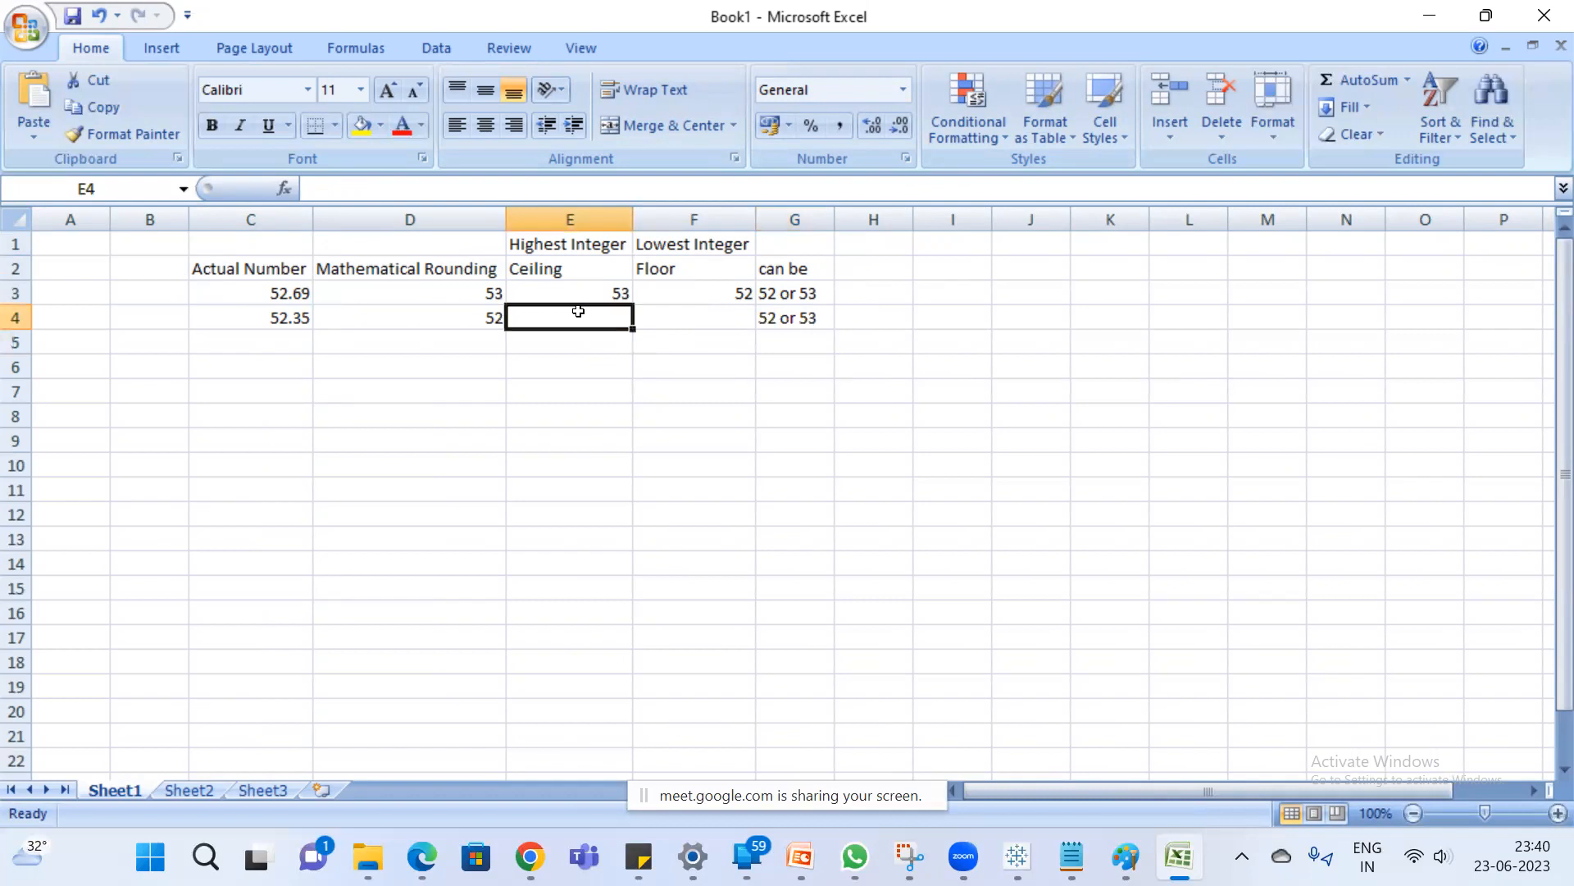
pyautogui.write('53')
pyautogui.press('Return')
pyautogui.click(729, 319)
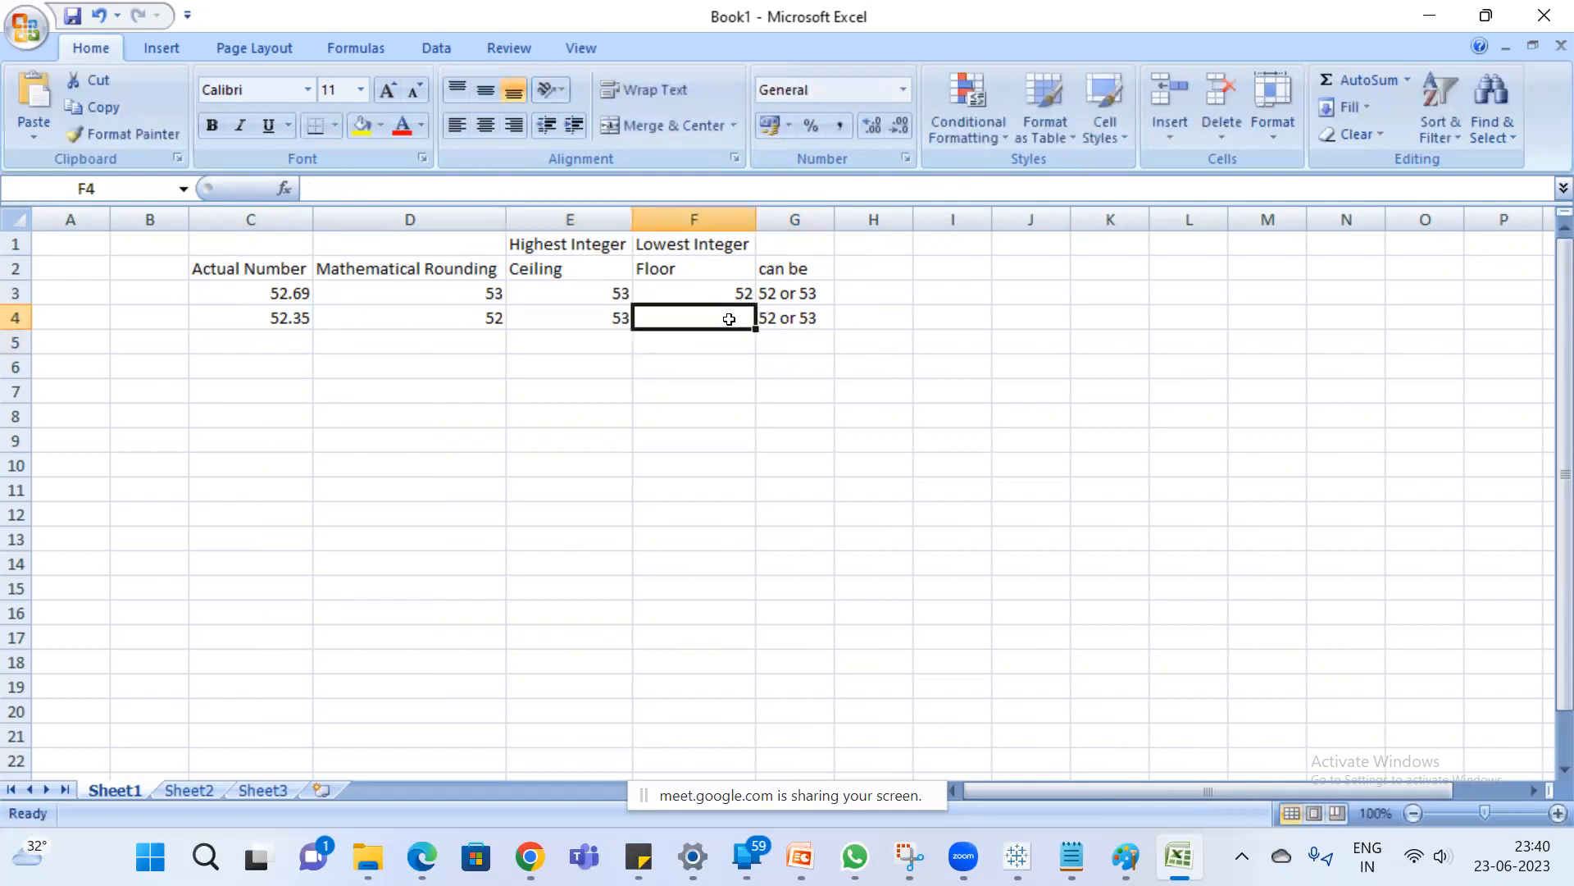
pyautogui.write('52')
pyautogui.press('Return')
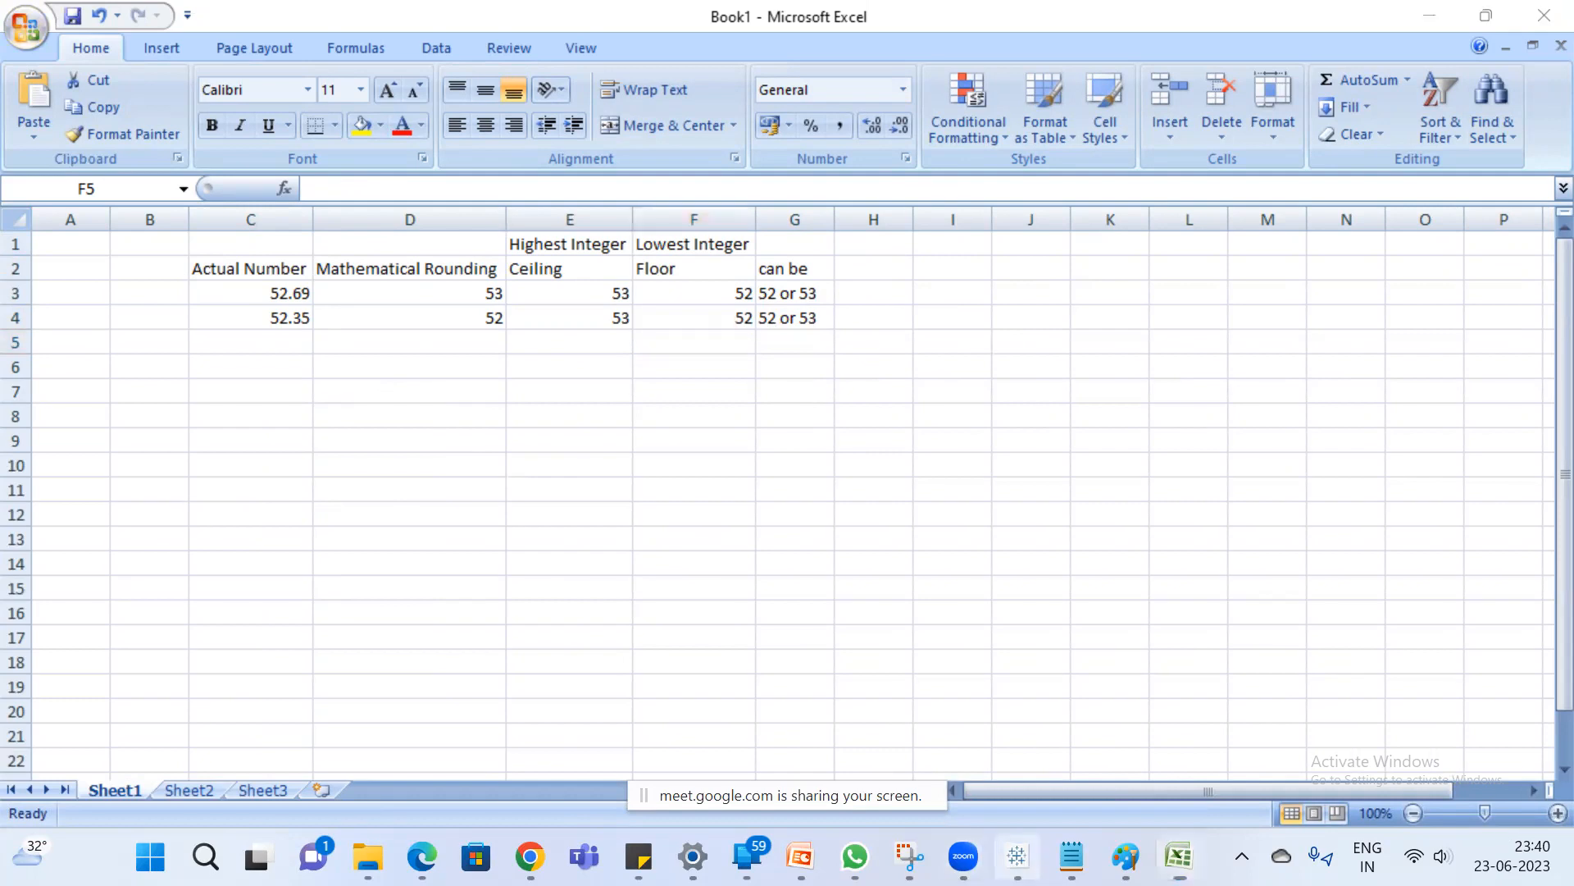
# Switch to Tableau, add a new worksheet, search the fields for "sal" and place Sales on Rows.
pyautogui.click(1016, 857)
pyautogui.click(1474, 784)
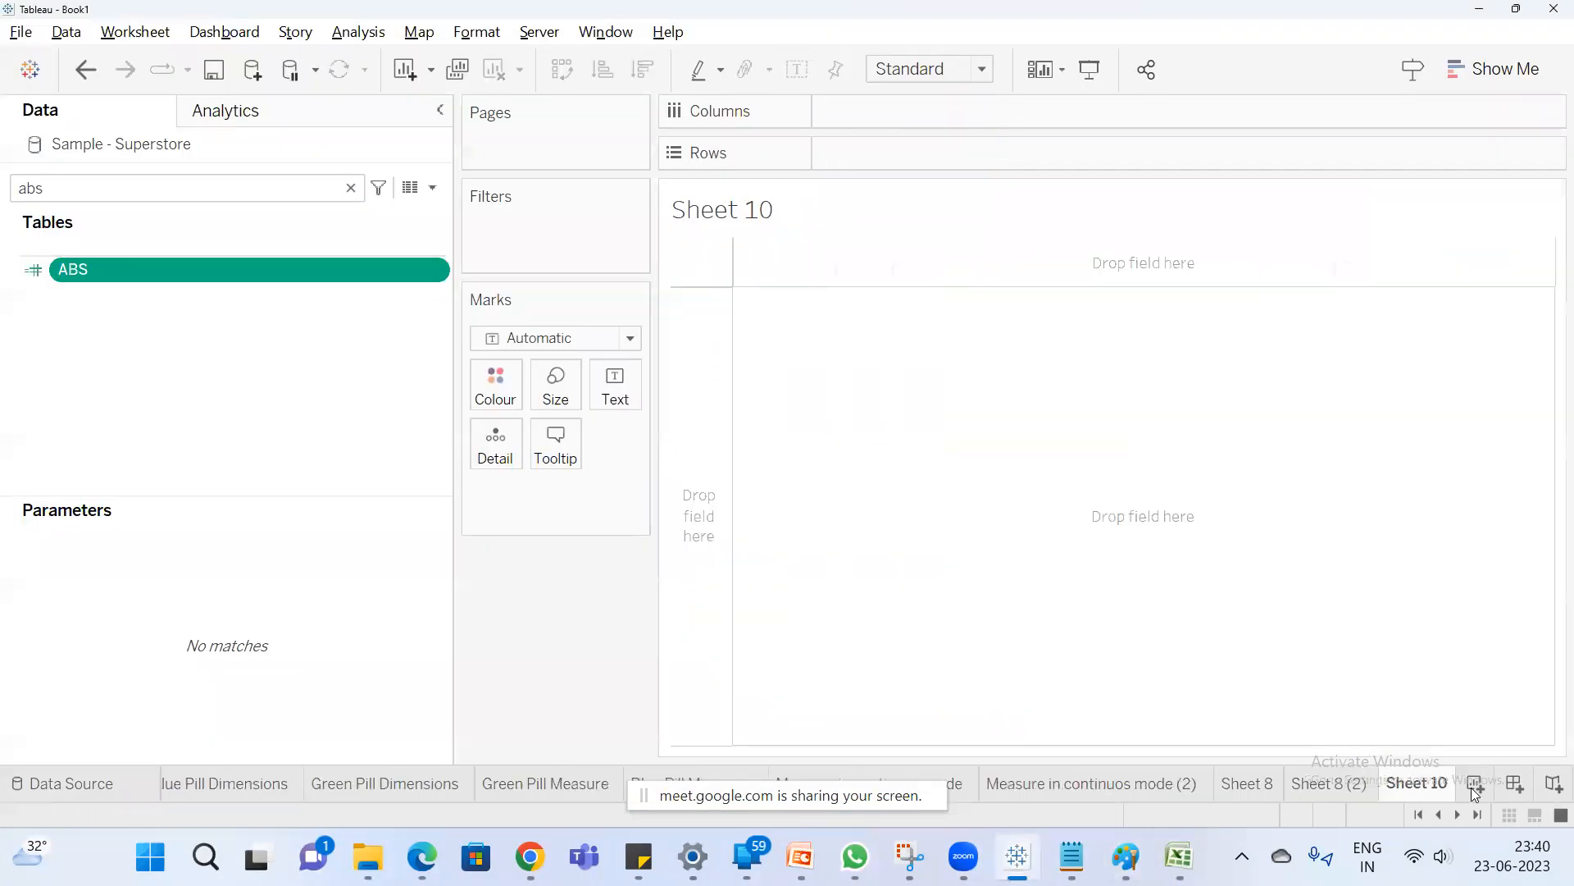
pyautogui.click(212, 197)
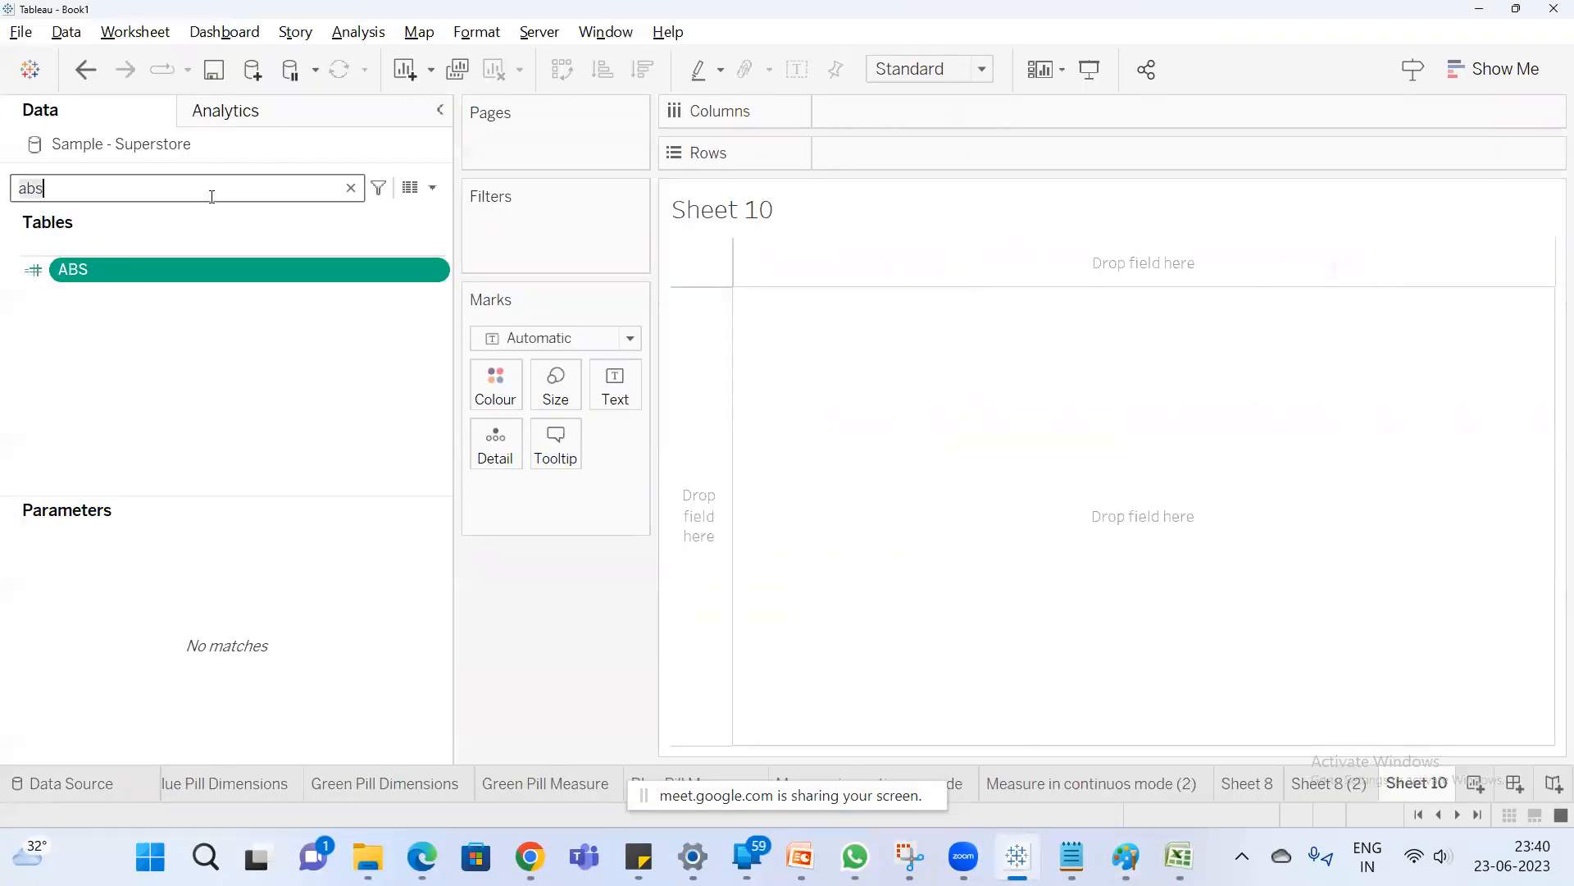
pyautogui.hotkey('ctrl', 'a')
pyautogui.write('sal')
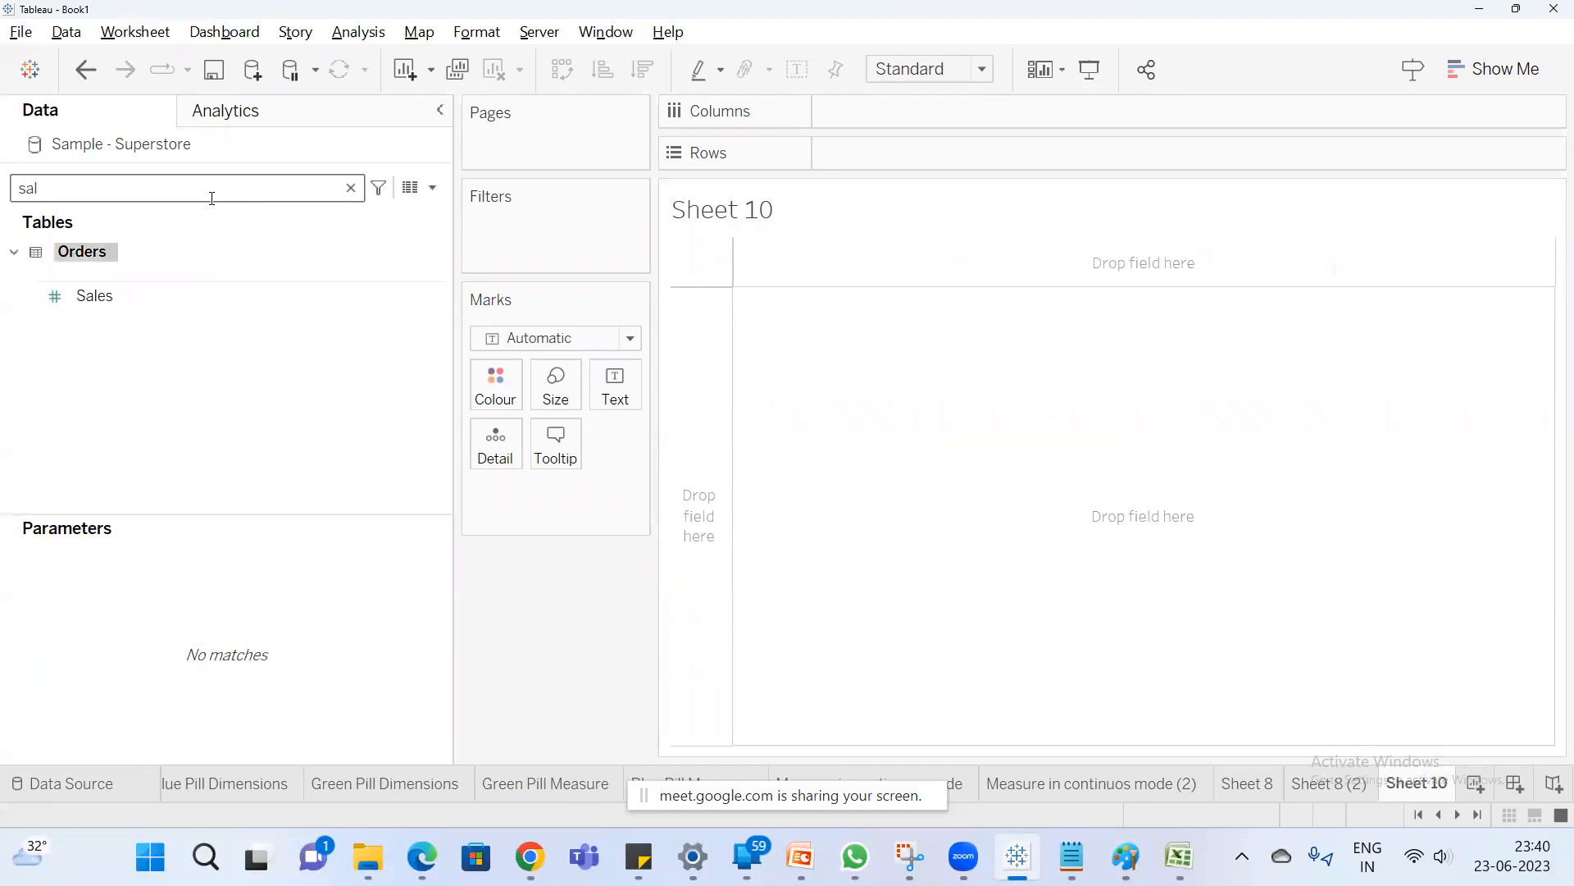
pyautogui.moveTo(82, 297)
pyautogui.mouseDown()
pyautogui.moveTo(794, 178)
pyautogui.moveTo(838, 149)
pyautogui.moveTo(822, 167)
pyautogui.mouseUp()
# Search the fields for "coun" and place Country/Region before SUM(Sales) on Rows.
pyautogui.doubleClick(140, 194)
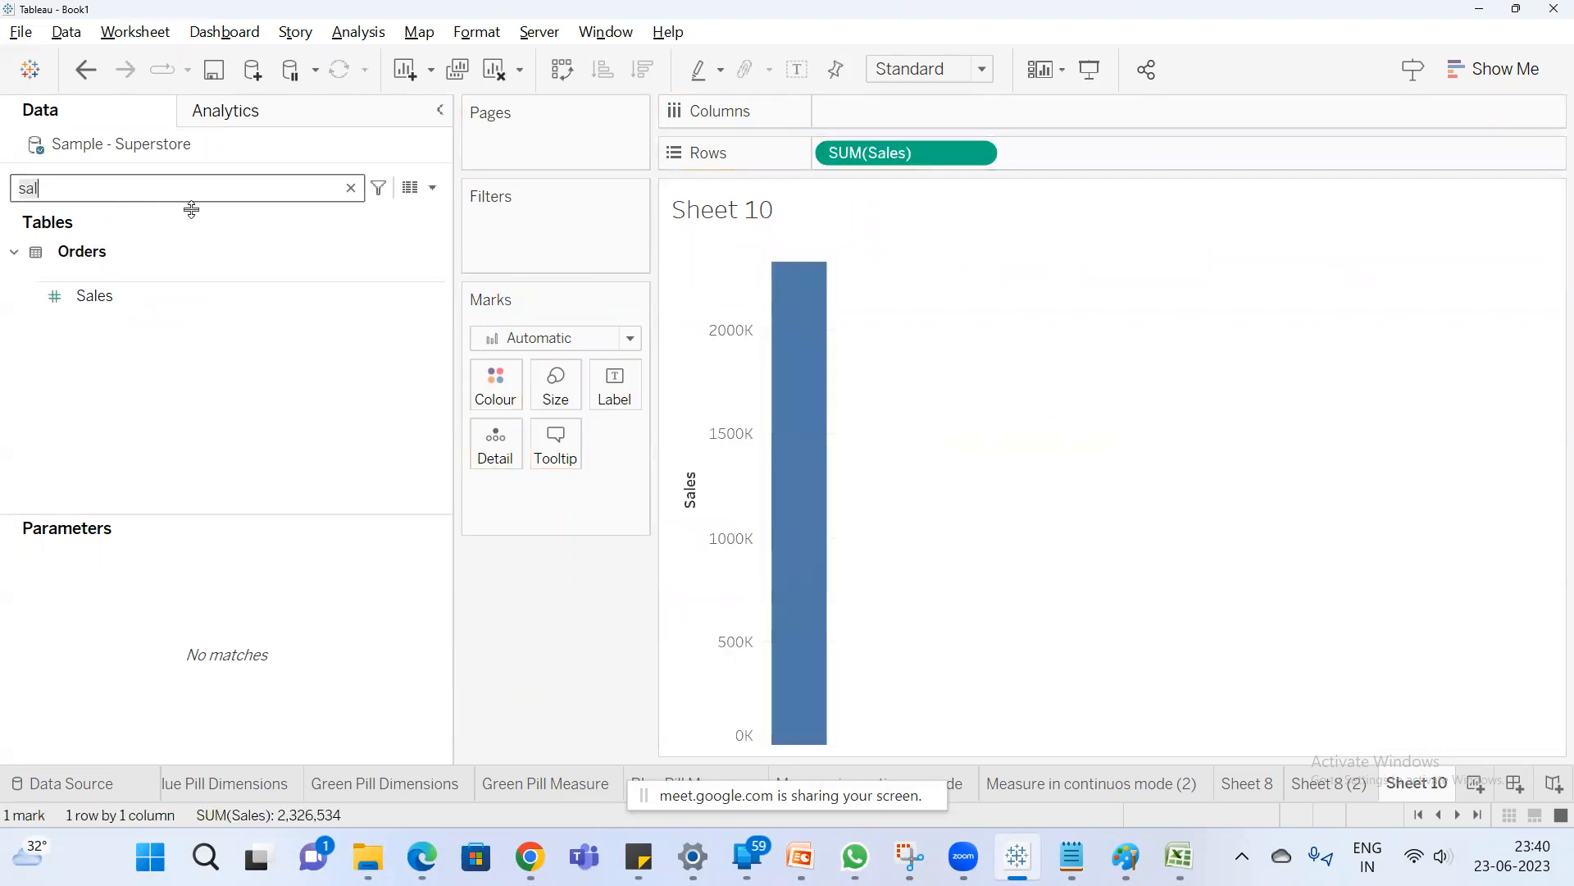
pyautogui.write('coun')
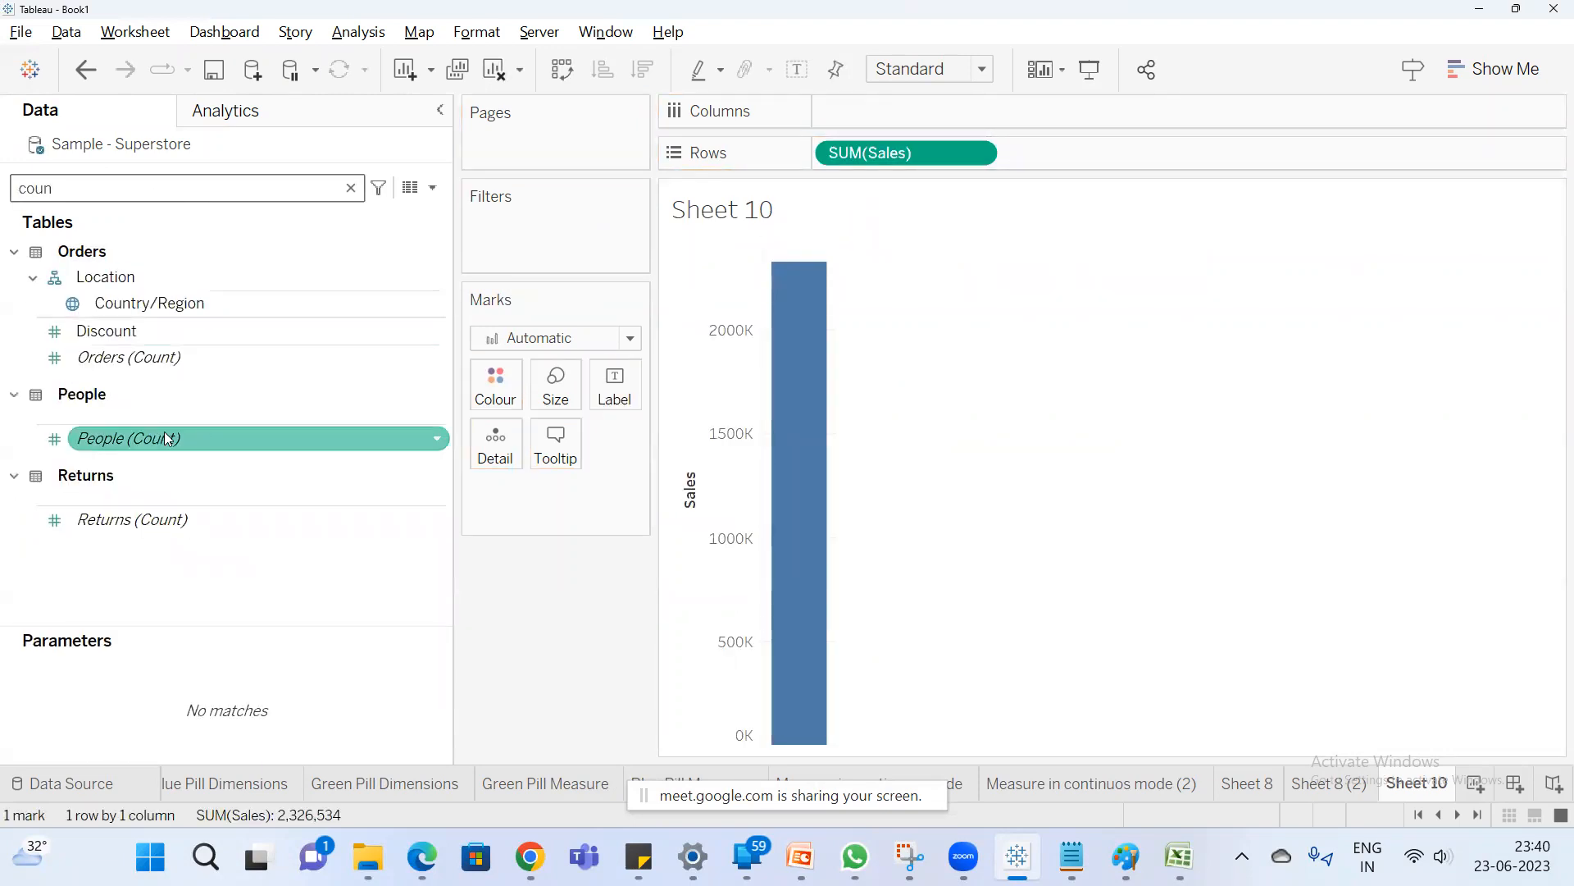
pyautogui.moveTo(851, 150); pyautogui.dragTo(820, 152)
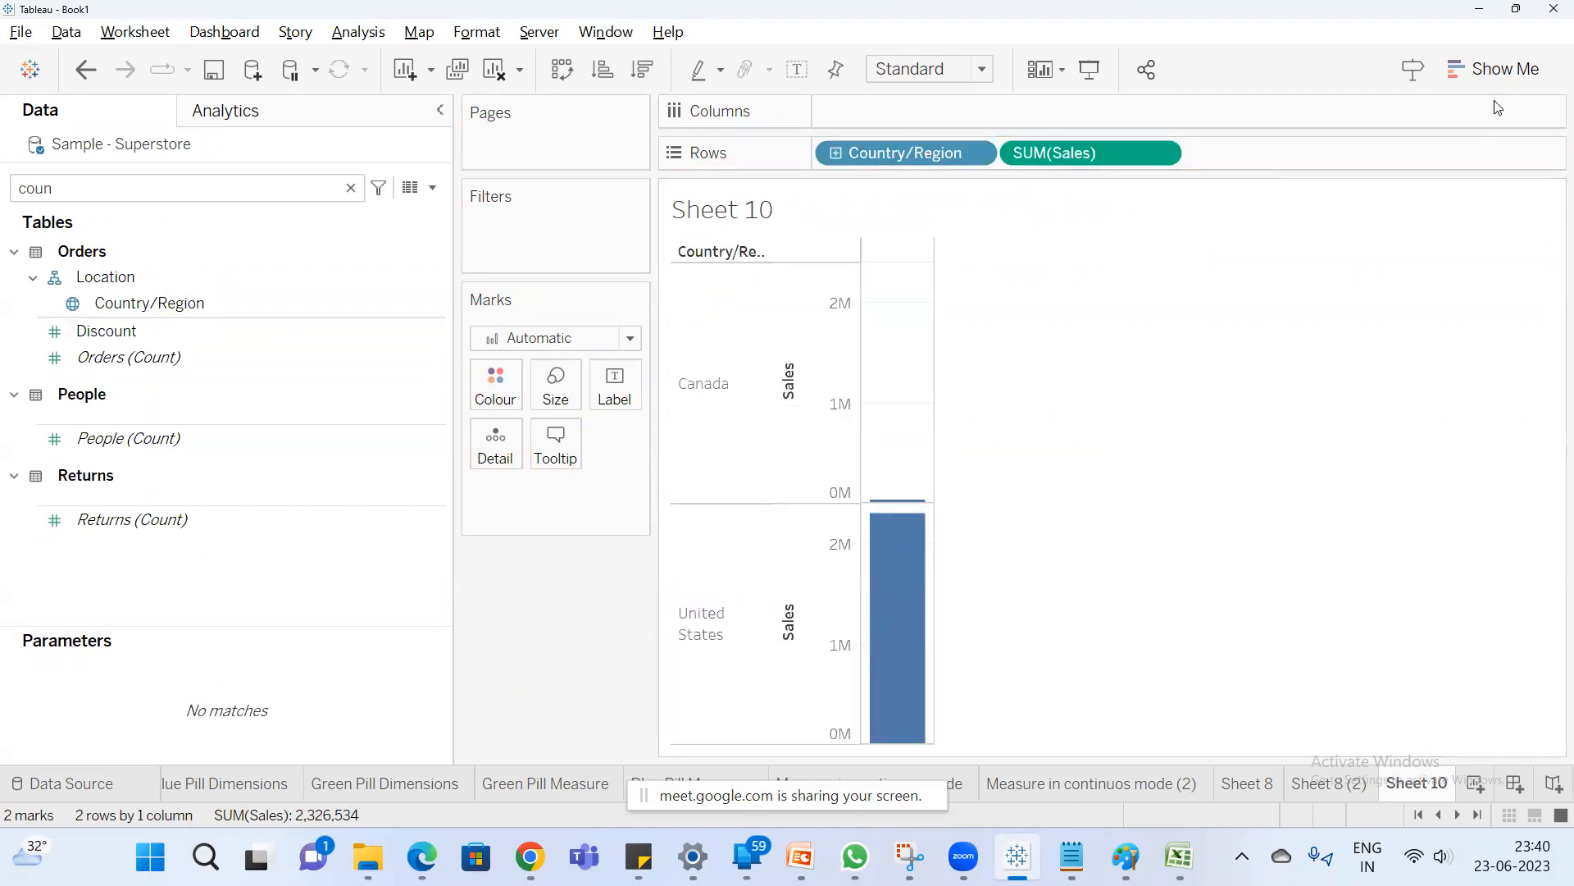
# Convert the Sales by Country/Region bar chart into a text table.
pyautogui.click(1497, 74)
pyautogui.click(1371, 137)
pyautogui.click(1503, 72)
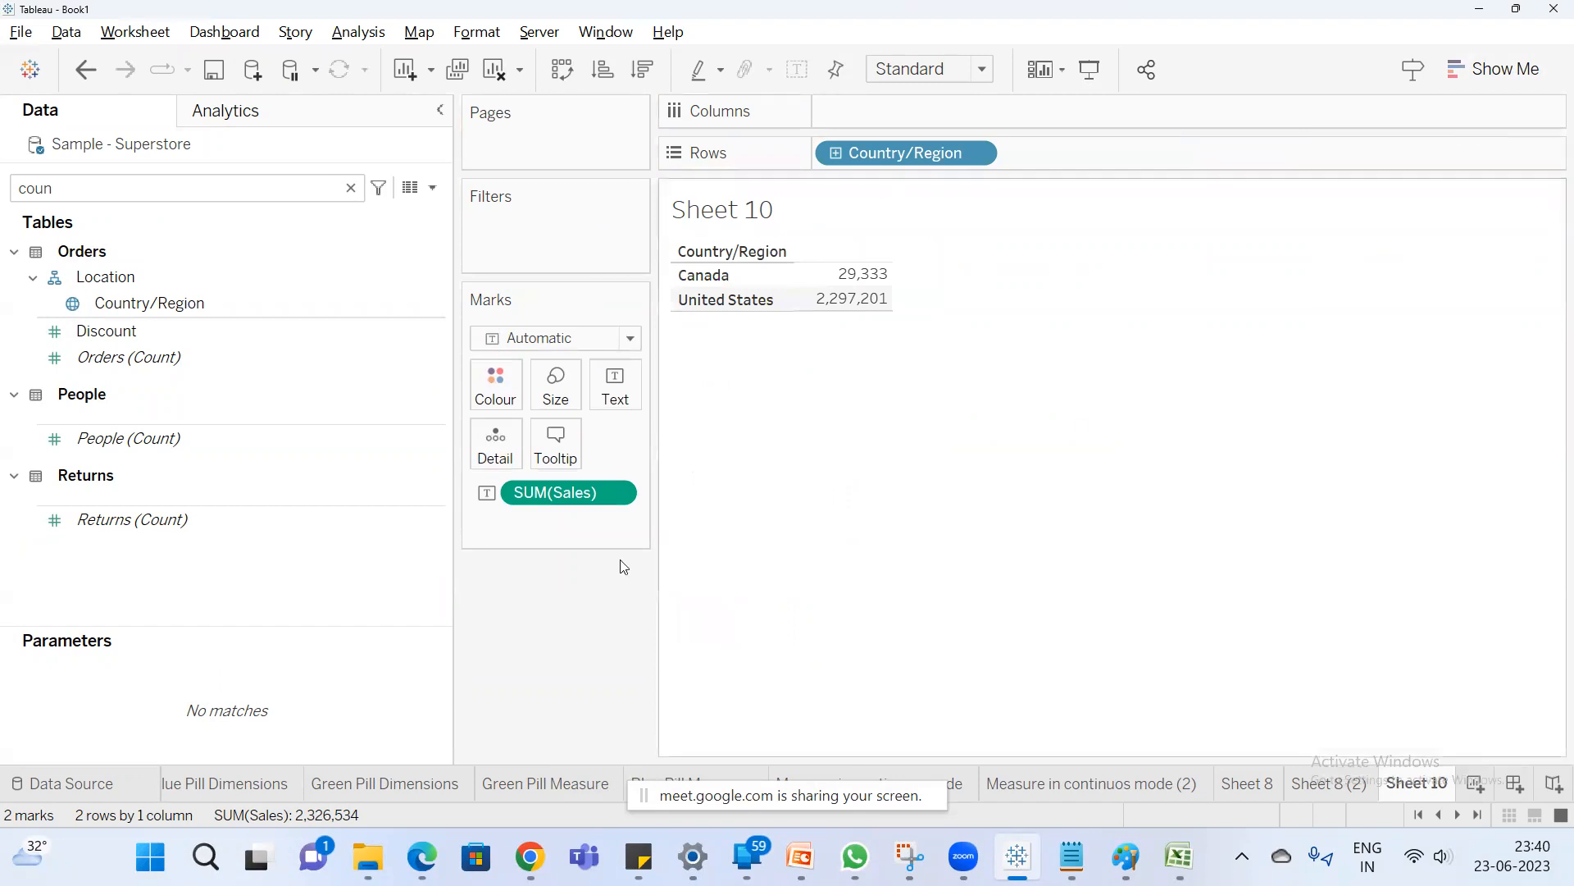
# Format SUM(Sales) in the table as Number (Custom) with 2 decimal places.
pyautogui.rightClick(548, 493)
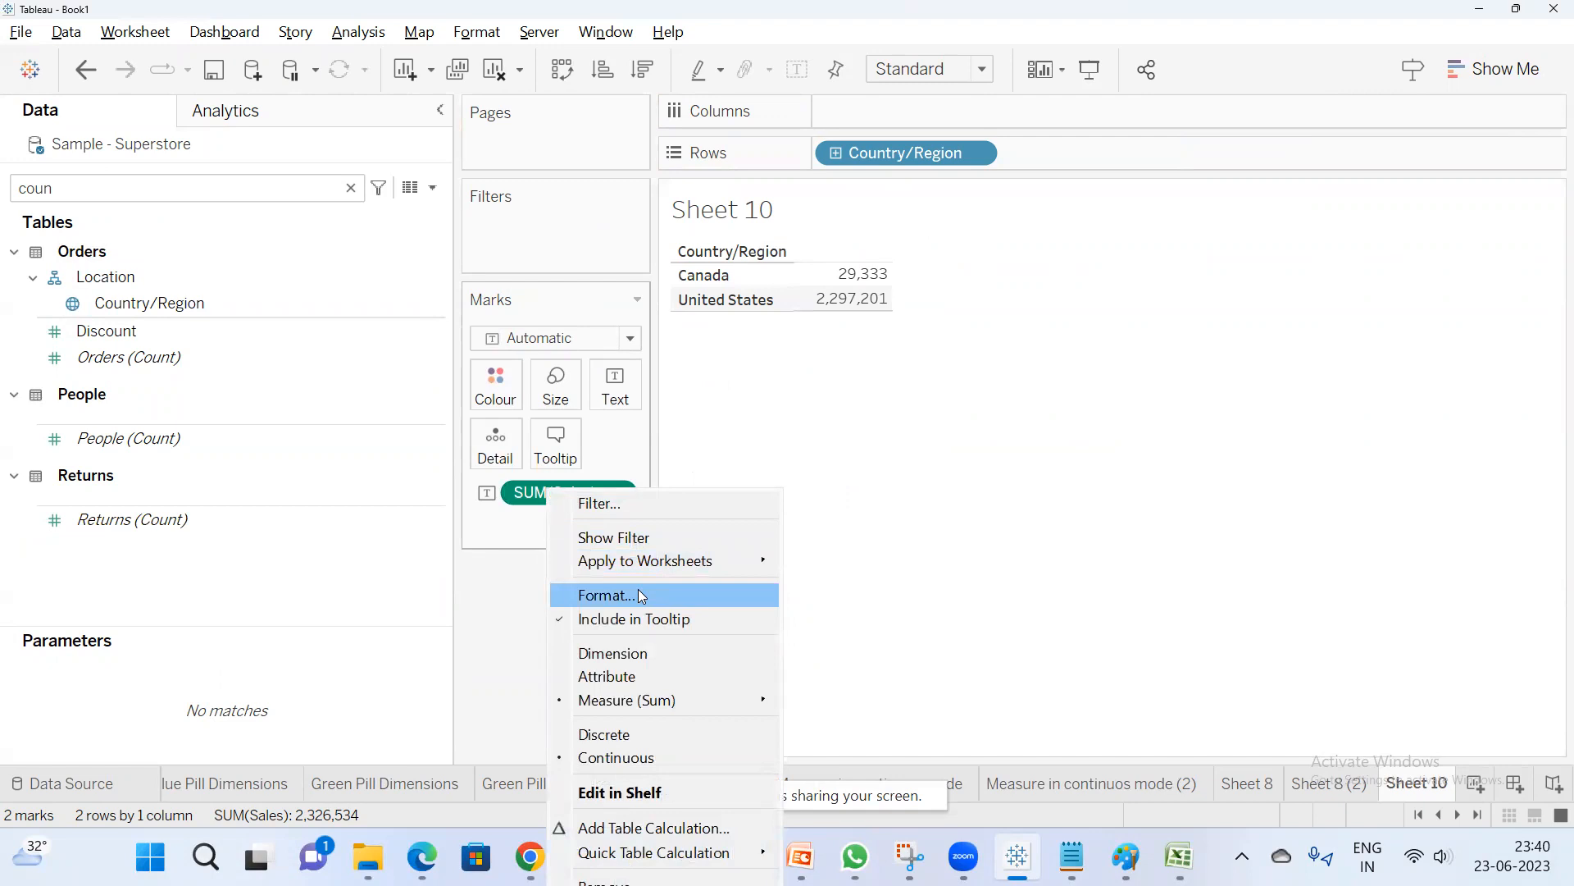
pyautogui.click(534, 586)
pyautogui.rightClick(572, 492)
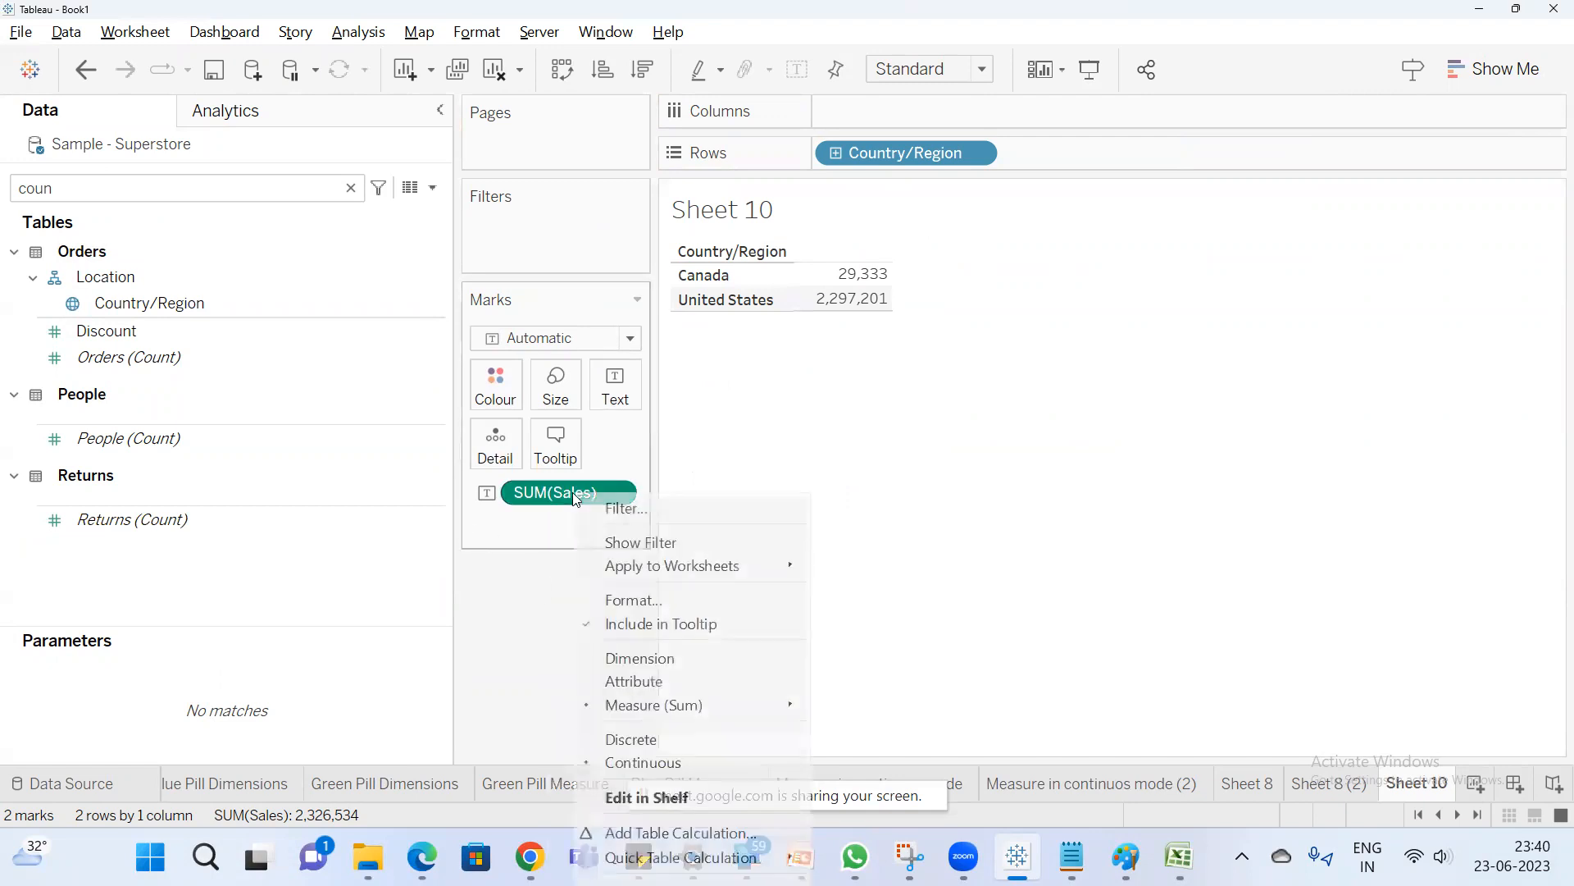
pyautogui.click(688, 602)
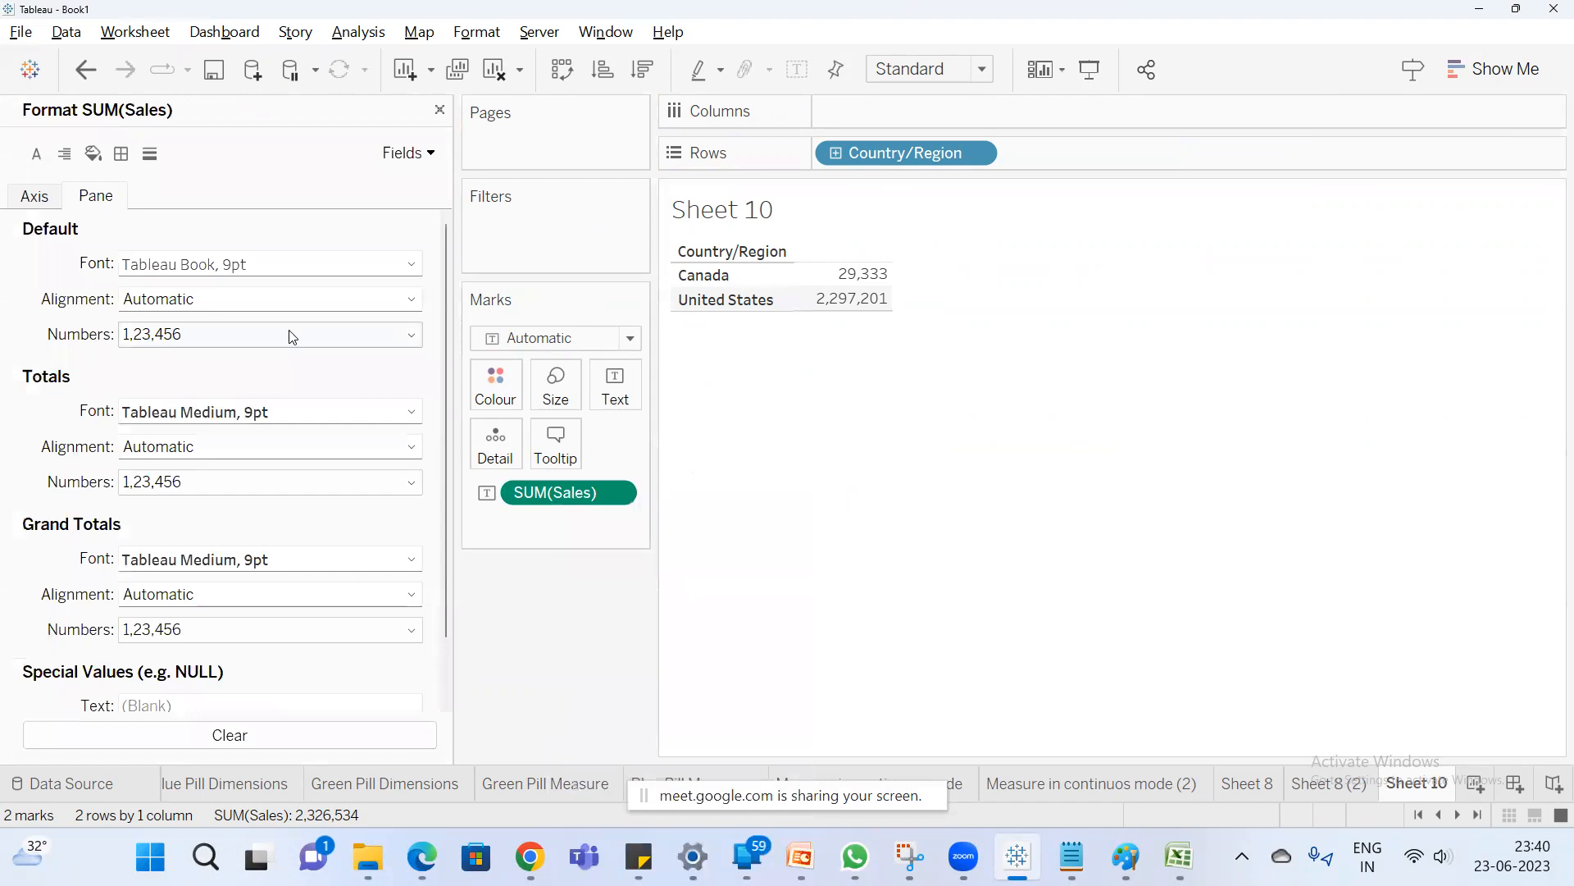
pyautogui.click(249, 344)
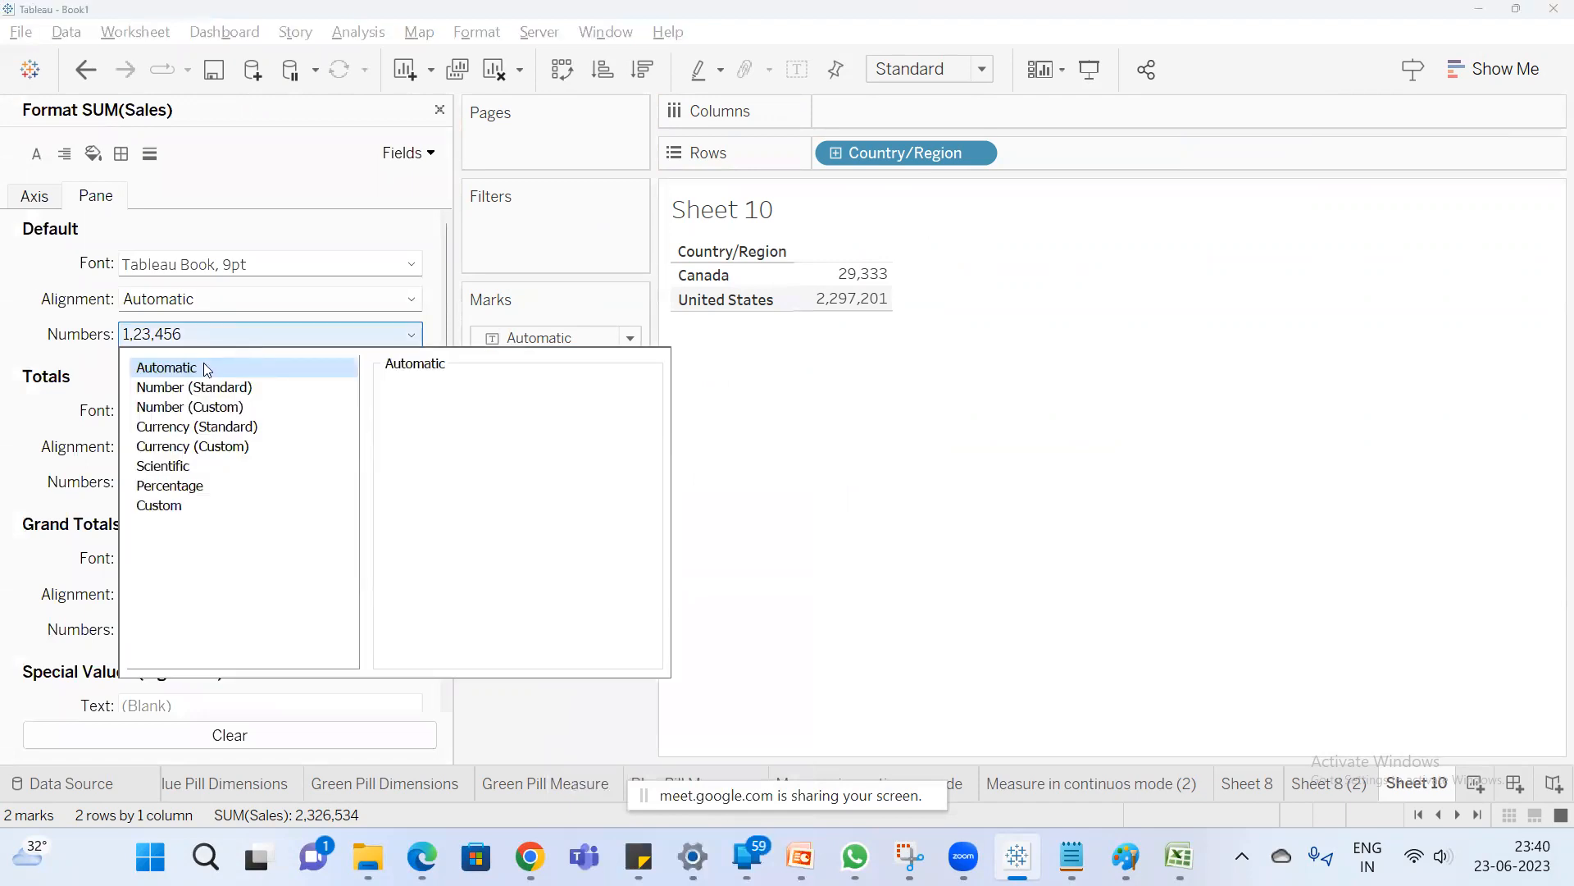
pyautogui.click(231, 407)
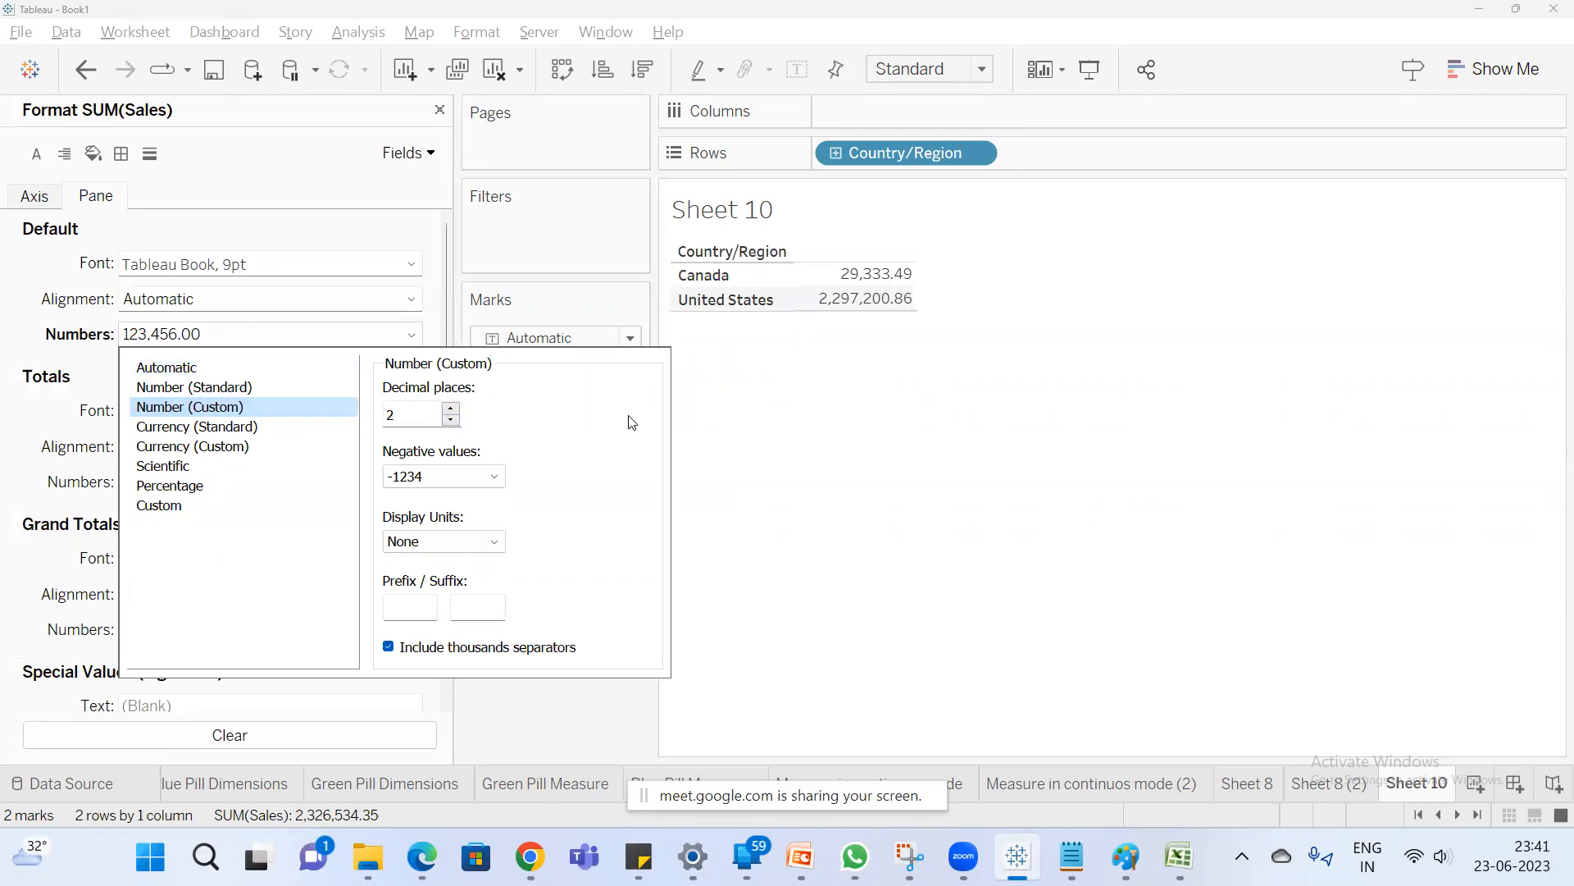
pyautogui.click(762, 413)
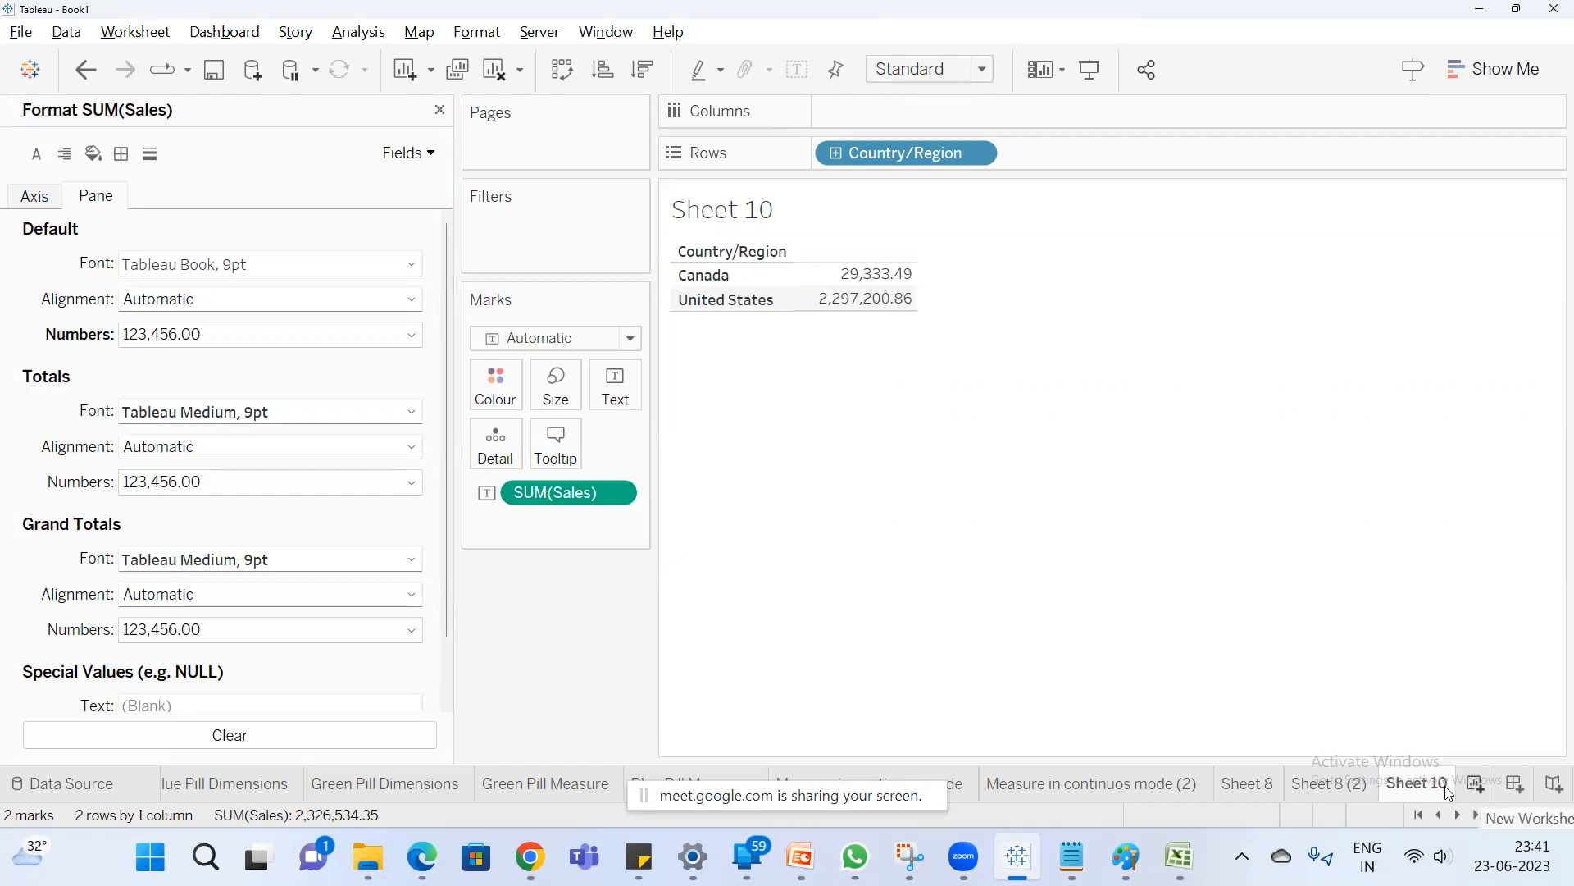
# Duplicate the Sheet 10 worksheet.
pyautogui.moveTo(1441, 787)
pyautogui.click(458, 68)
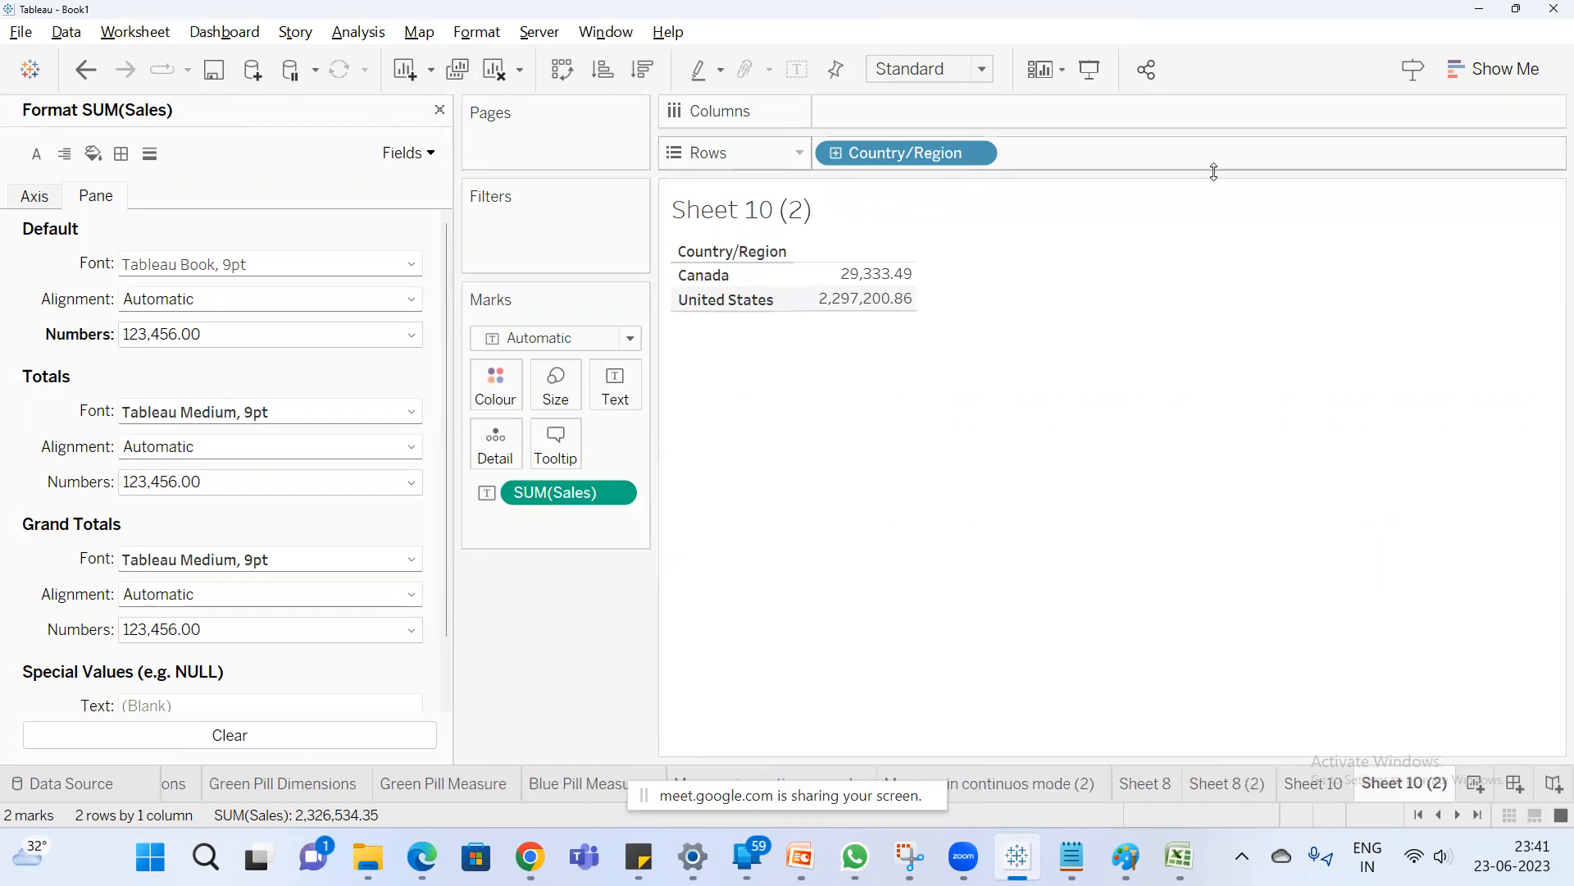
pyautogui.moveTo(852, 291)
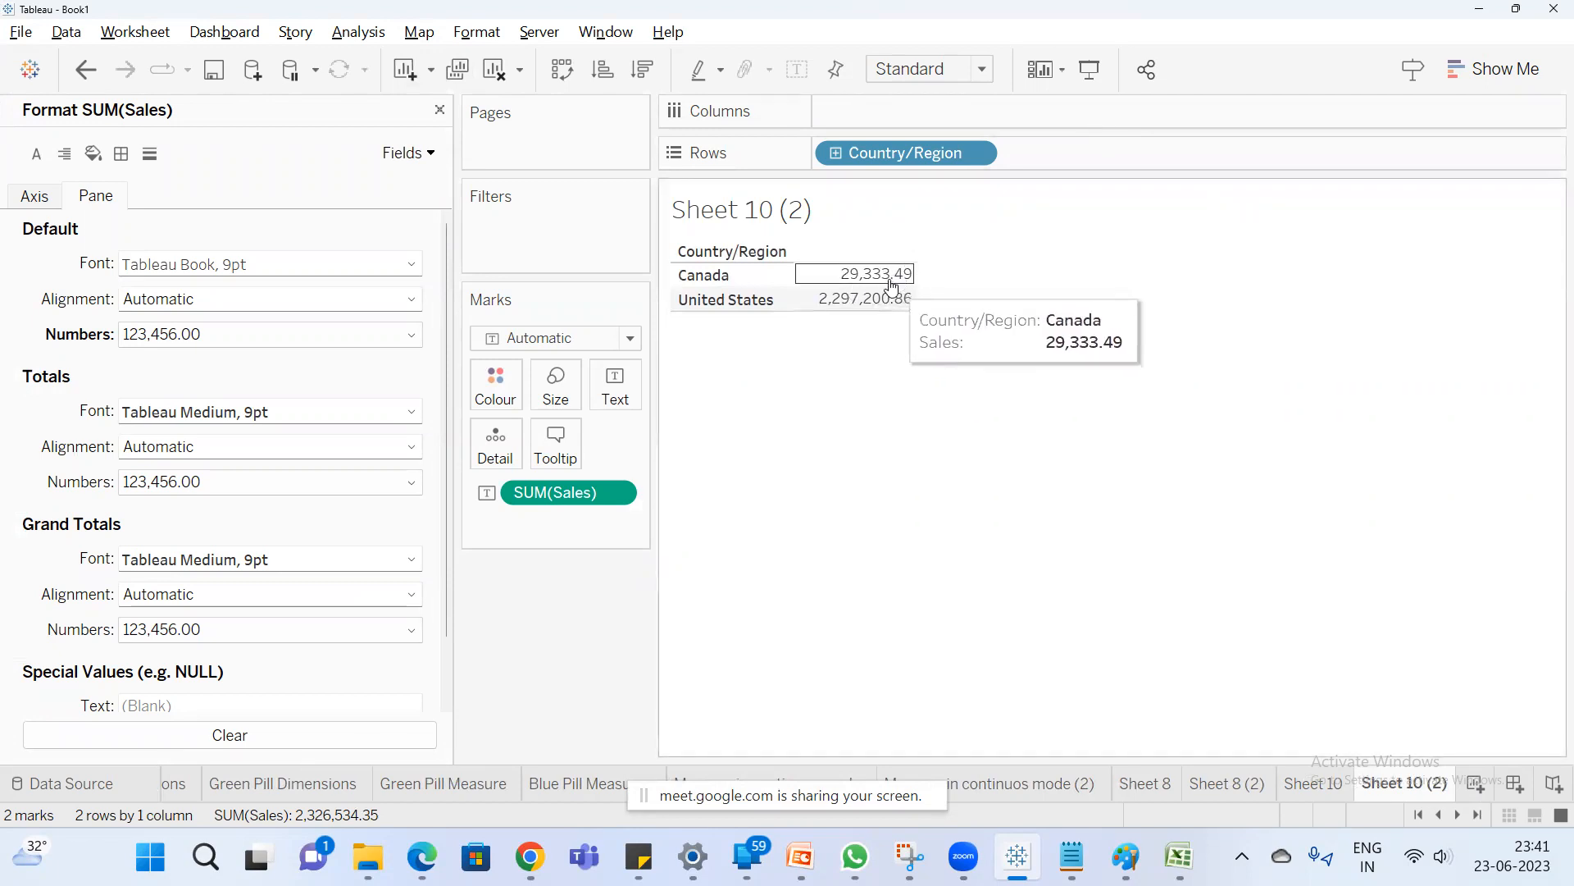
# Try 0 decimal places for SUM(Sales) on the duplicated sheet and return the format to 2 decimal places.
pyautogui.click(302, 336)
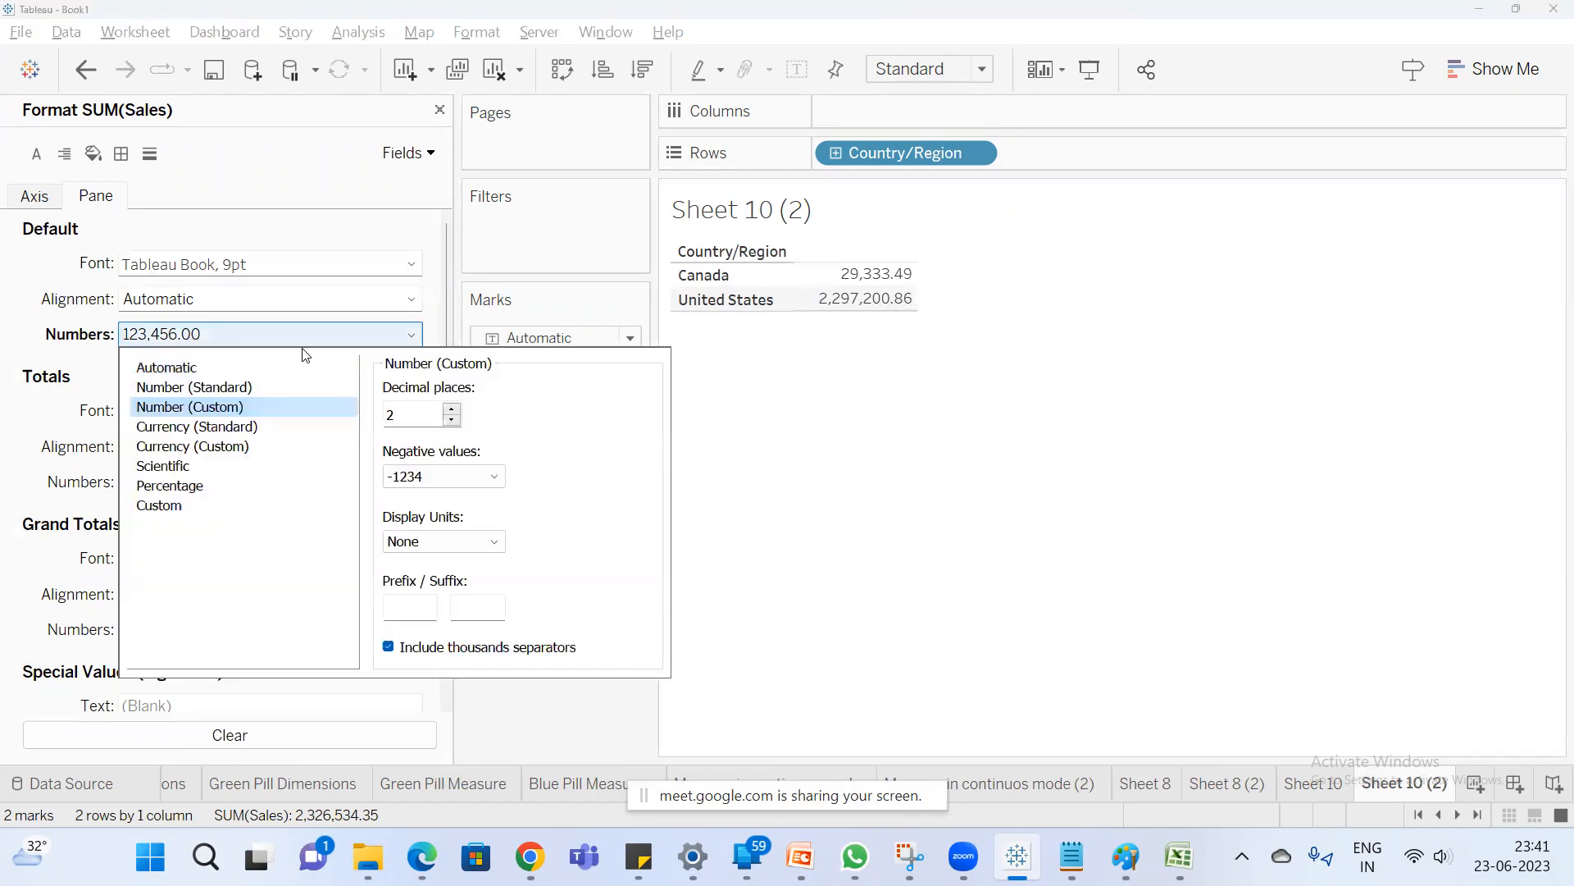
pyautogui.click(452, 419)
pyautogui.click(452, 420)
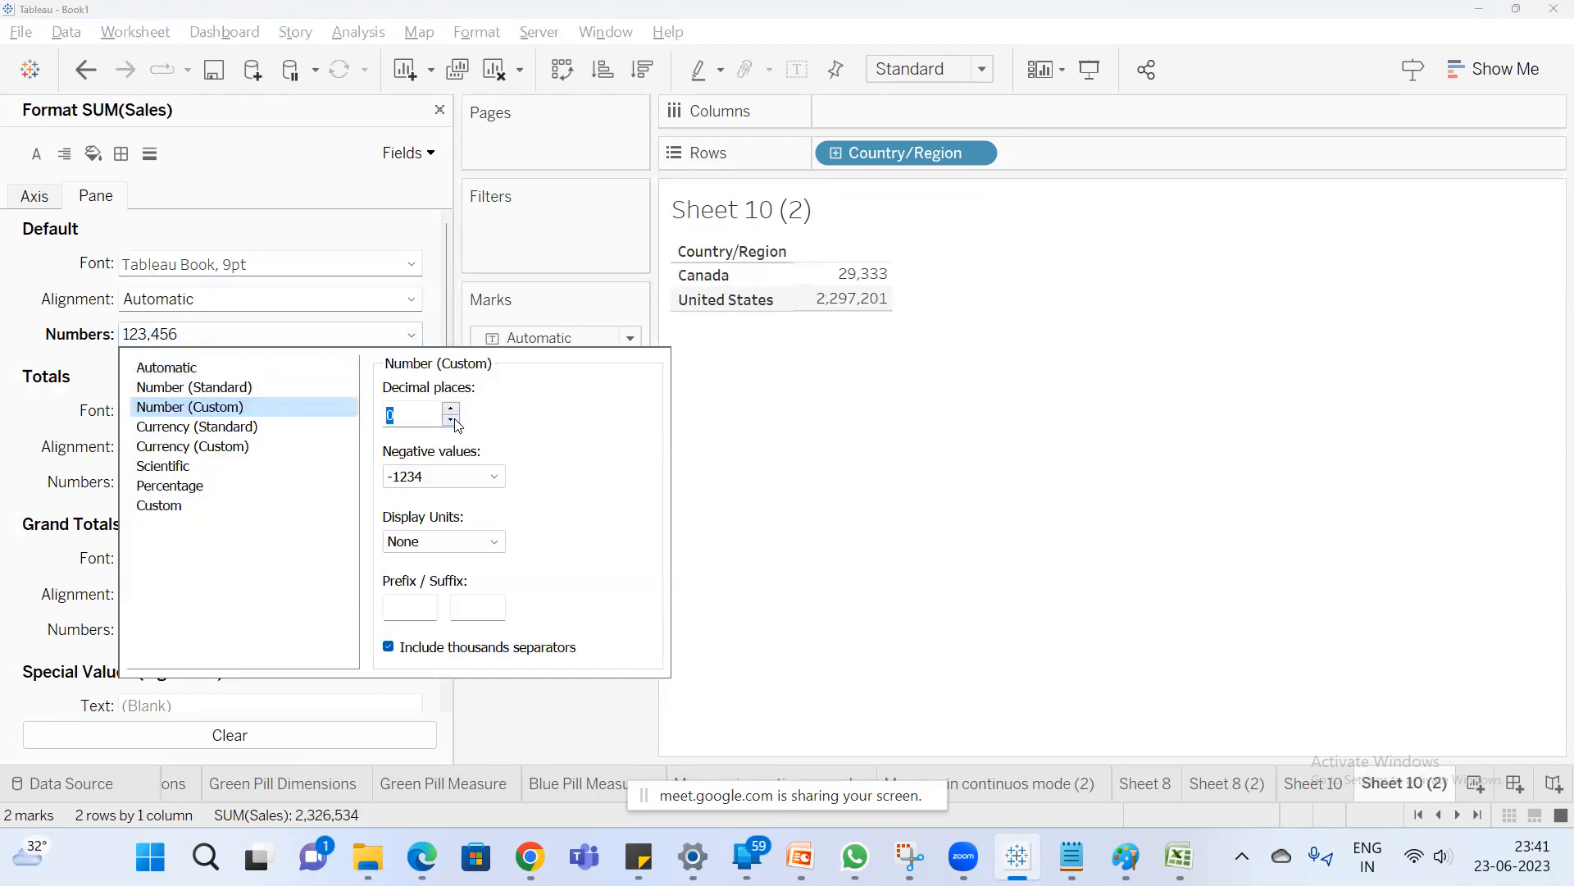
pyautogui.click(451, 410)
pyautogui.click(451, 410)
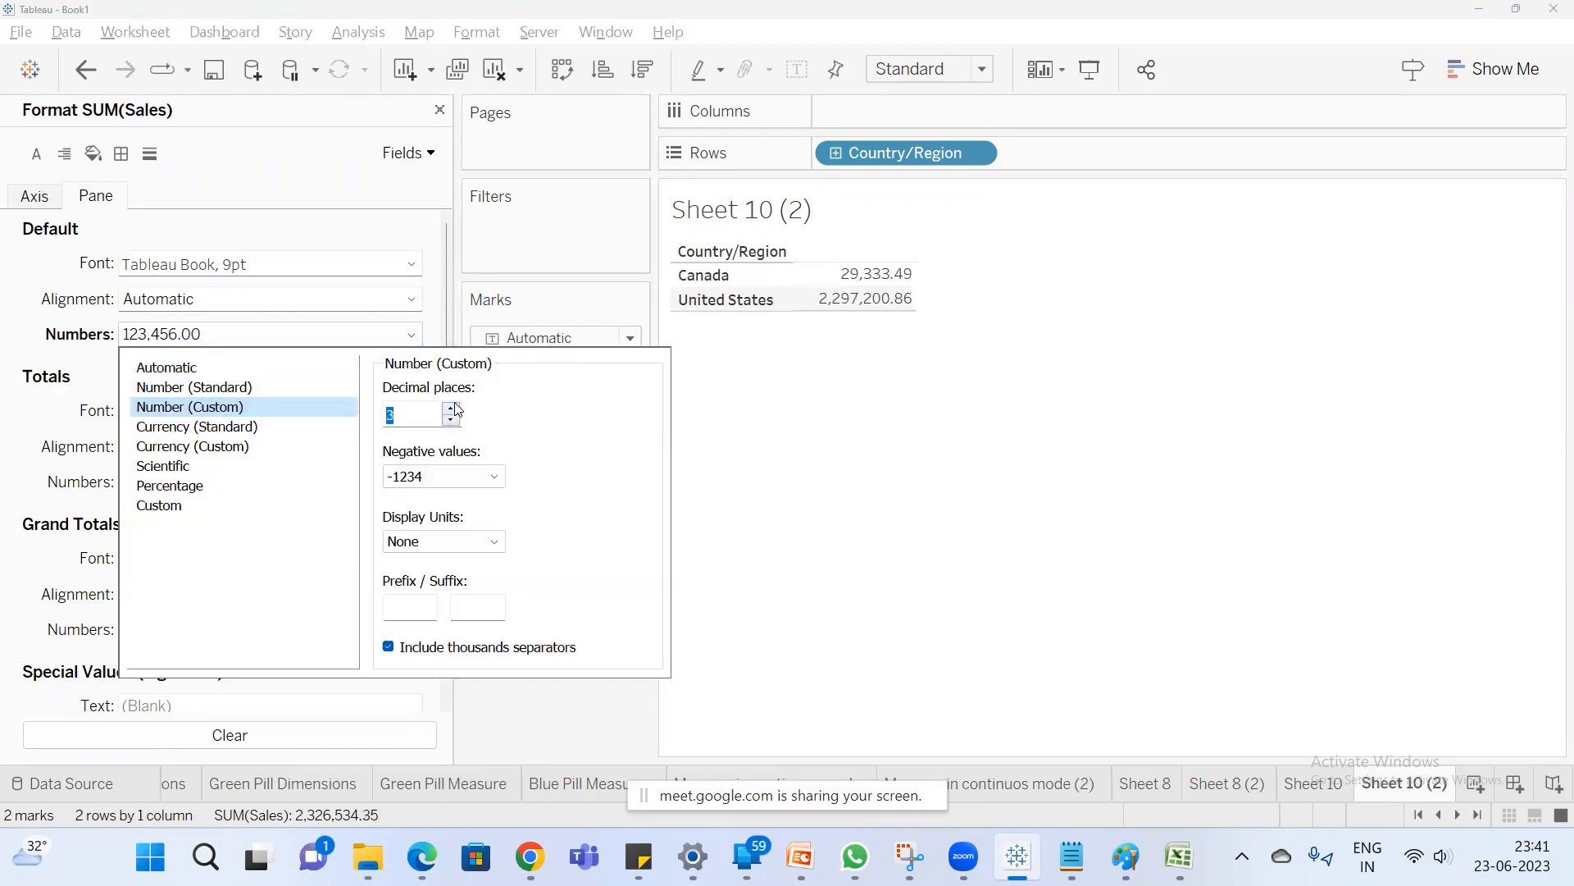
pyautogui.click(883, 325)
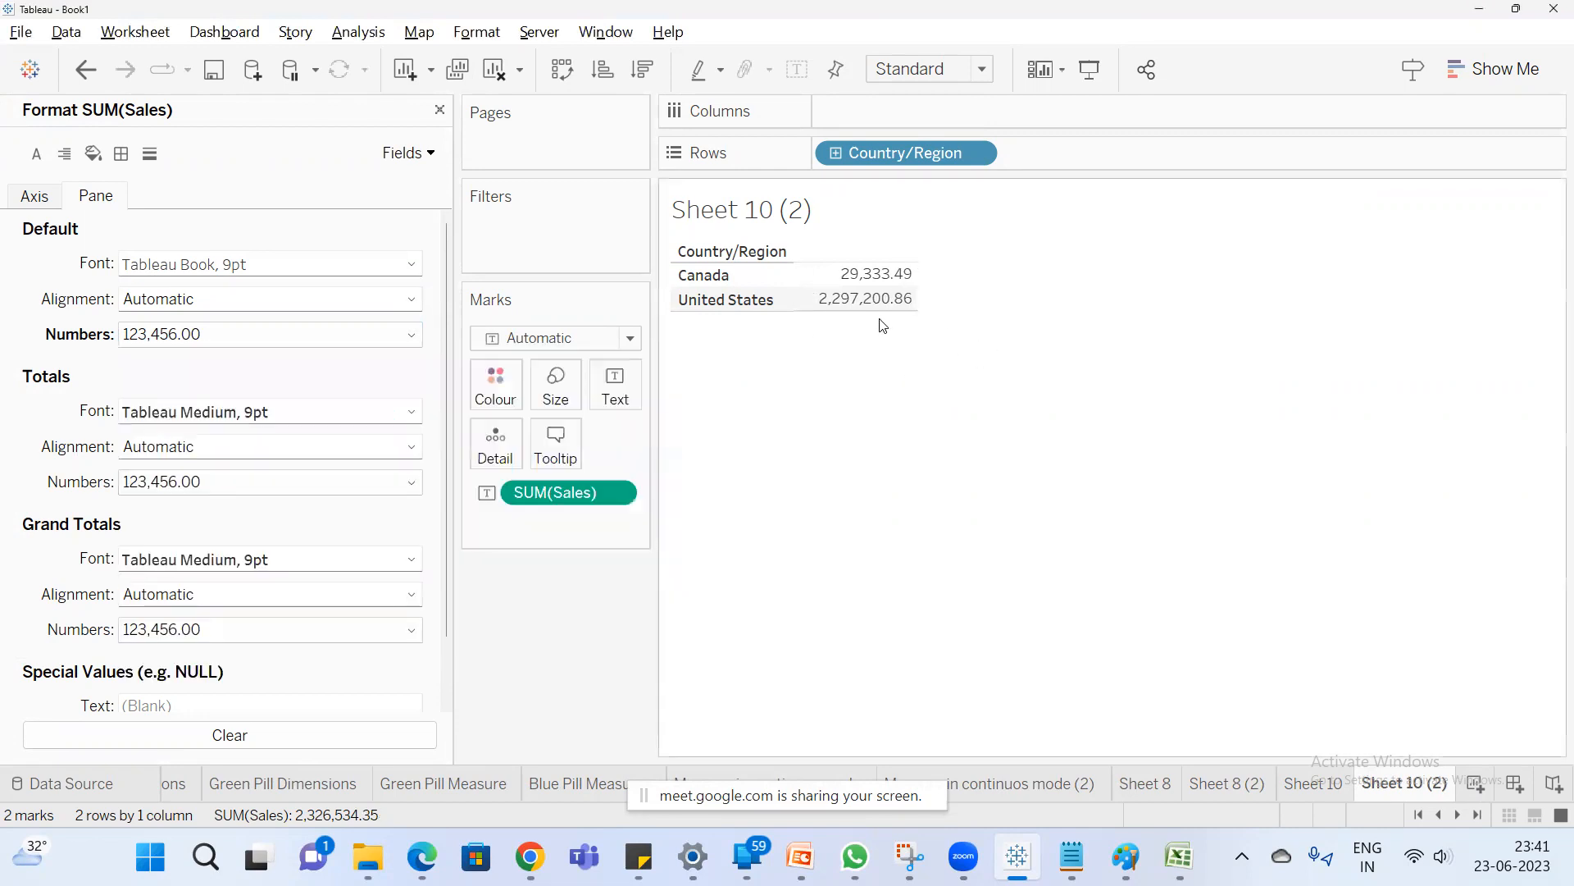
# Close the number formatting, clear the field search and create a calculated field named "Ceiling".
pyautogui.moveTo(882, 304)
pyautogui.click(439, 110)
pyautogui.click(351, 187)
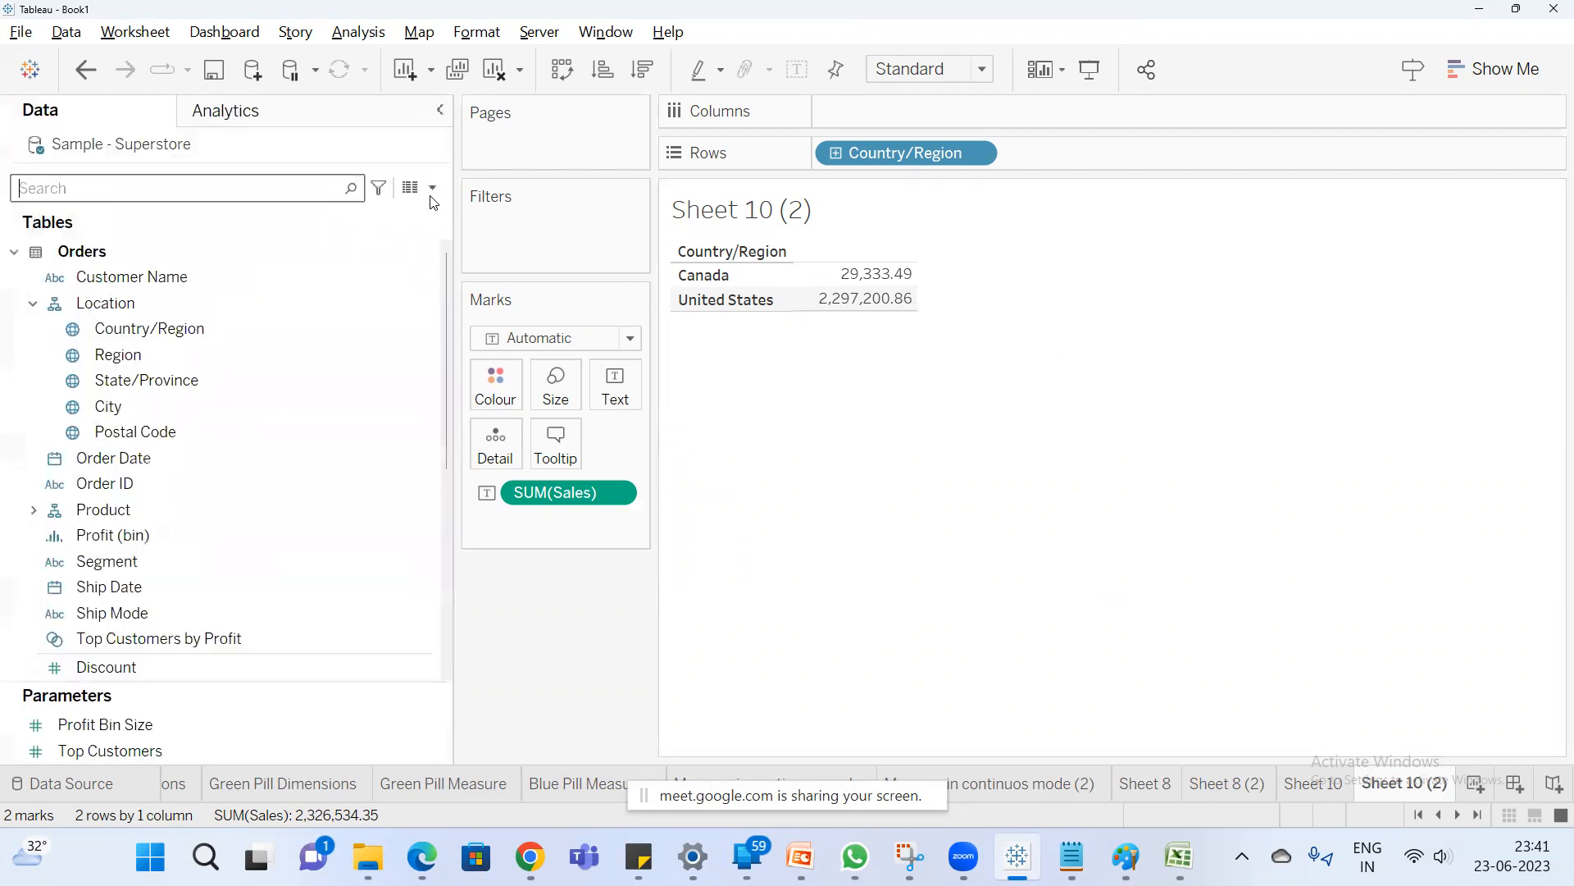
pyautogui.click(432, 188)
pyautogui.click(365, 215)
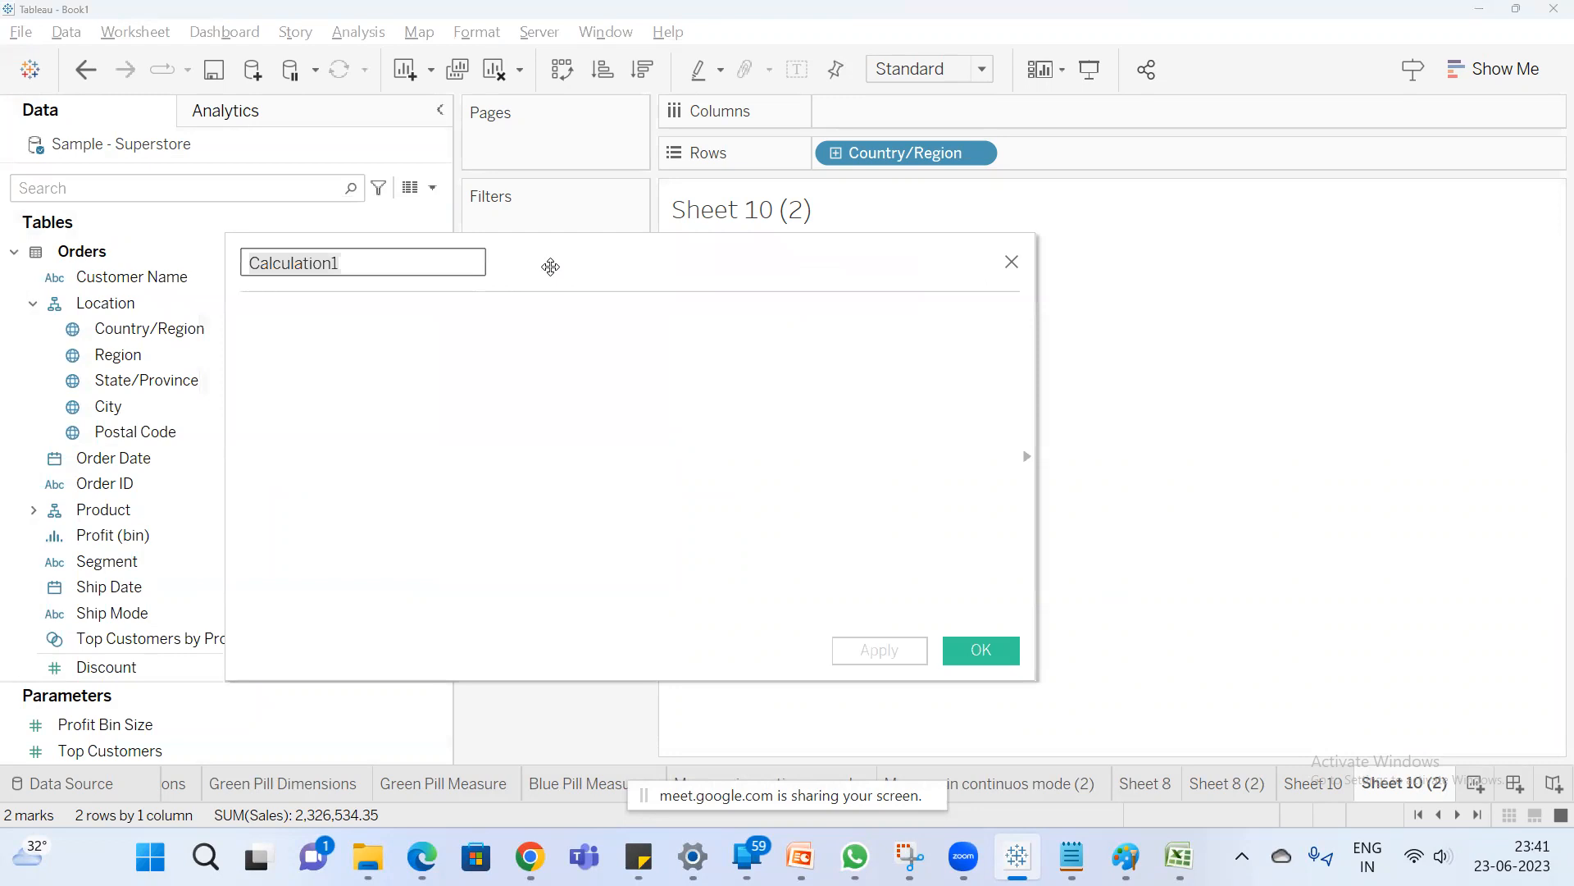
pyautogui.moveTo(550, 266); pyautogui.dragTo(805, 517)
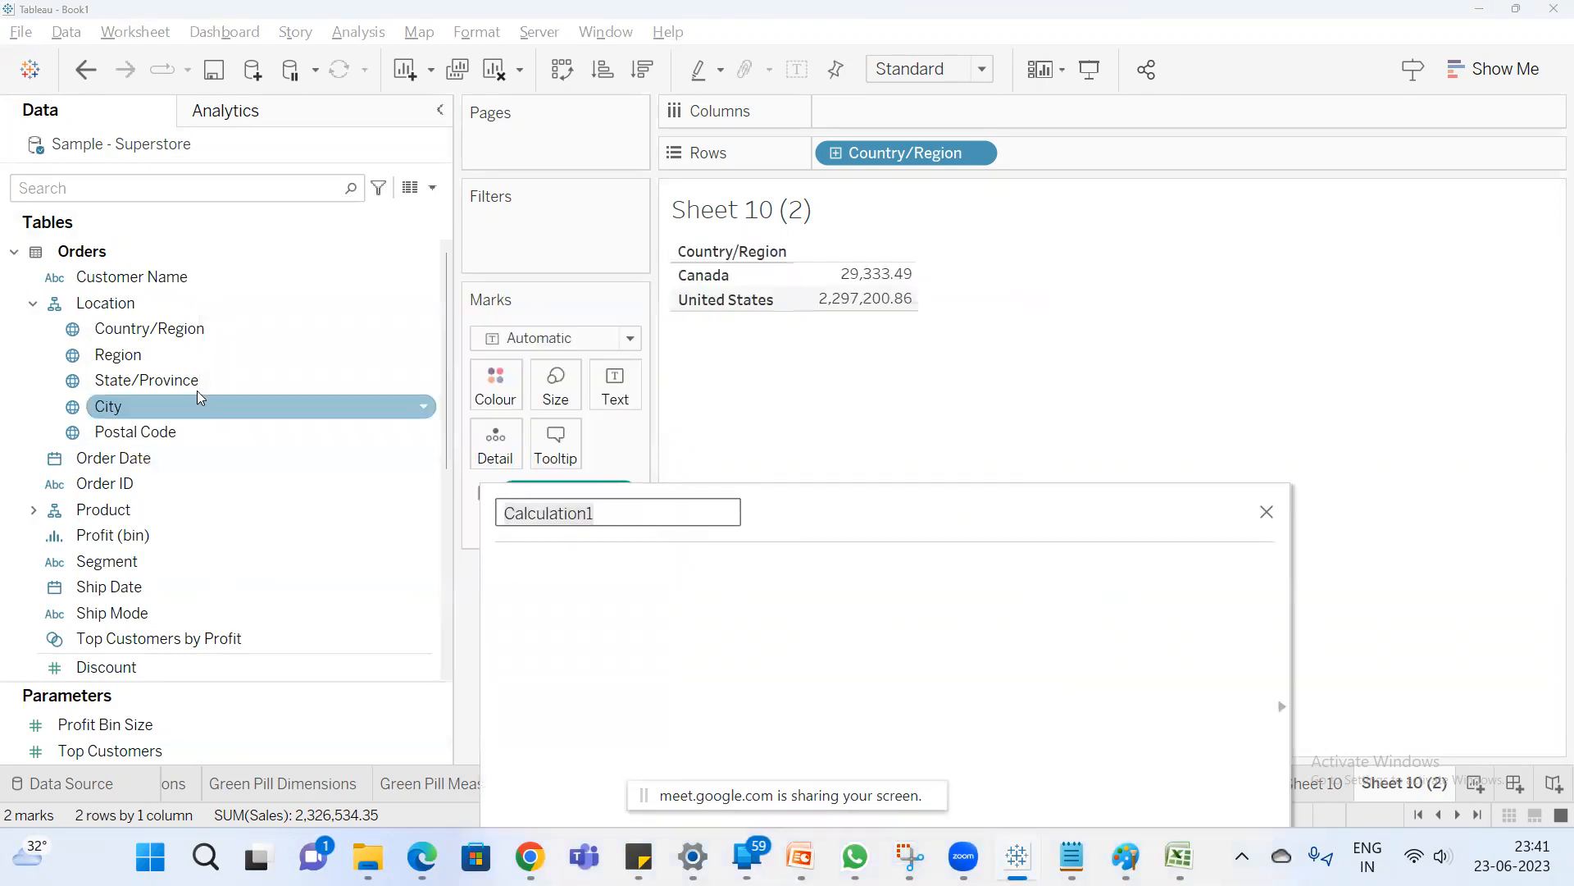
pyautogui.write('Ceiling')
pyautogui.press('Tab')
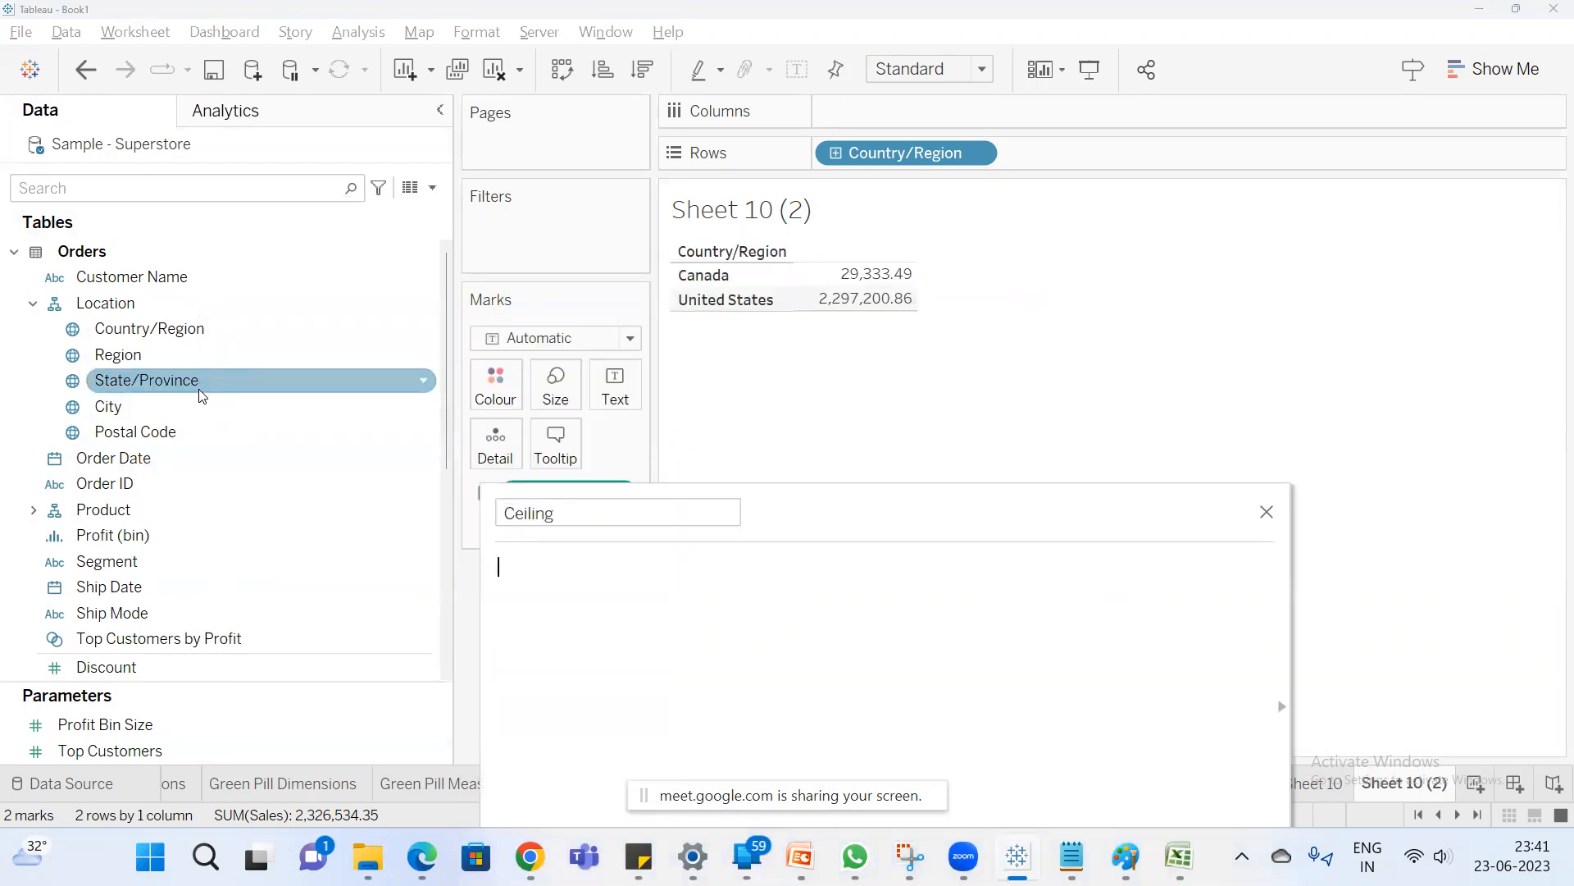
# Enter the formula CEILING(SUM([Sales])) for the Ceiling calculated field and save it.
pyautogui.write('cei')
pyautogui.press('Return')
pyautogui.write('su')
pyautogui.press('Return')
pyautogui.write('sa')
pyautogui.press('Return')
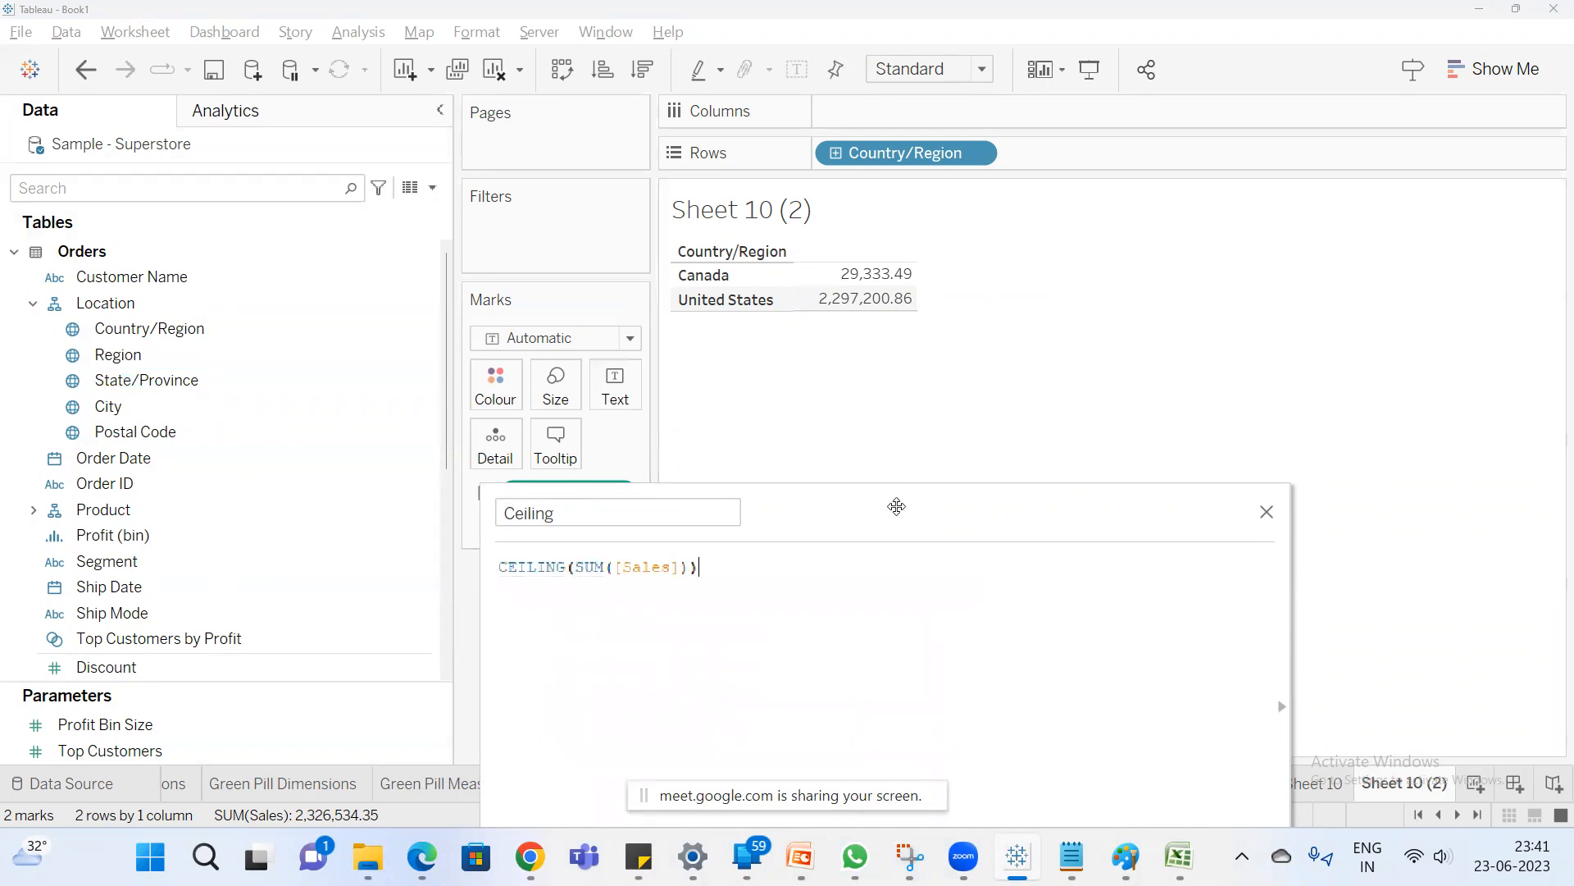
pyautogui.moveTo(896, 506); pyautogui.dragTo(758, 244)
pyautogui.click(1097, 639)
# Replace SUM(Sales) with the Ceiling field as the text mark on Sheet 10 (2).
pyautogui.moveTo(551, 492); pyautogui.dragTo(595, 660)
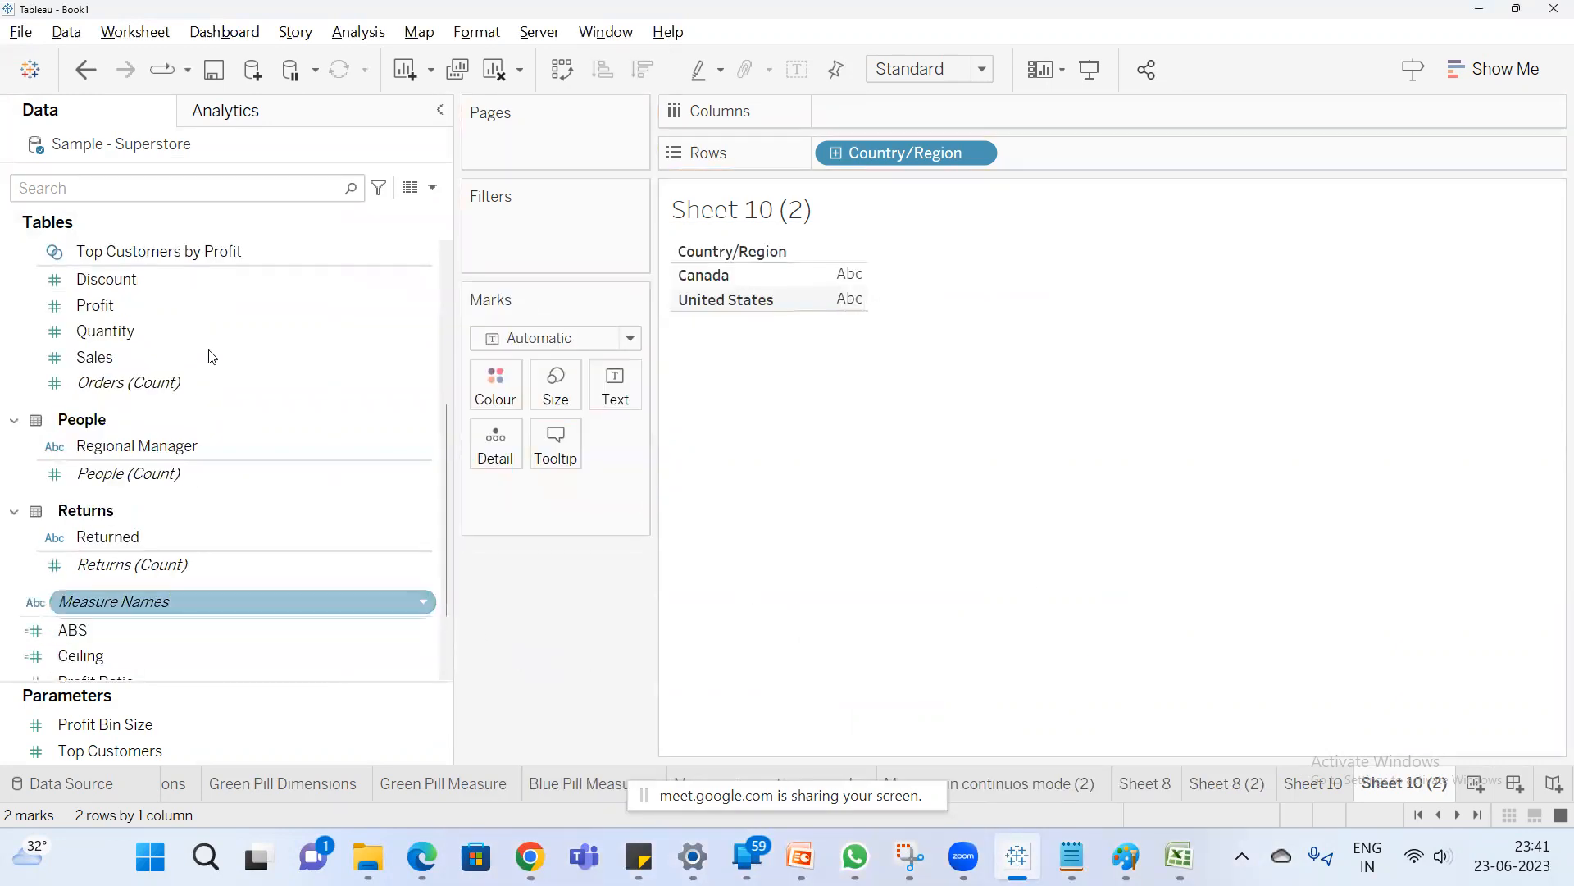
pyautogui.moveTo(100, 653); pyautogui.dragTo(612, 387)
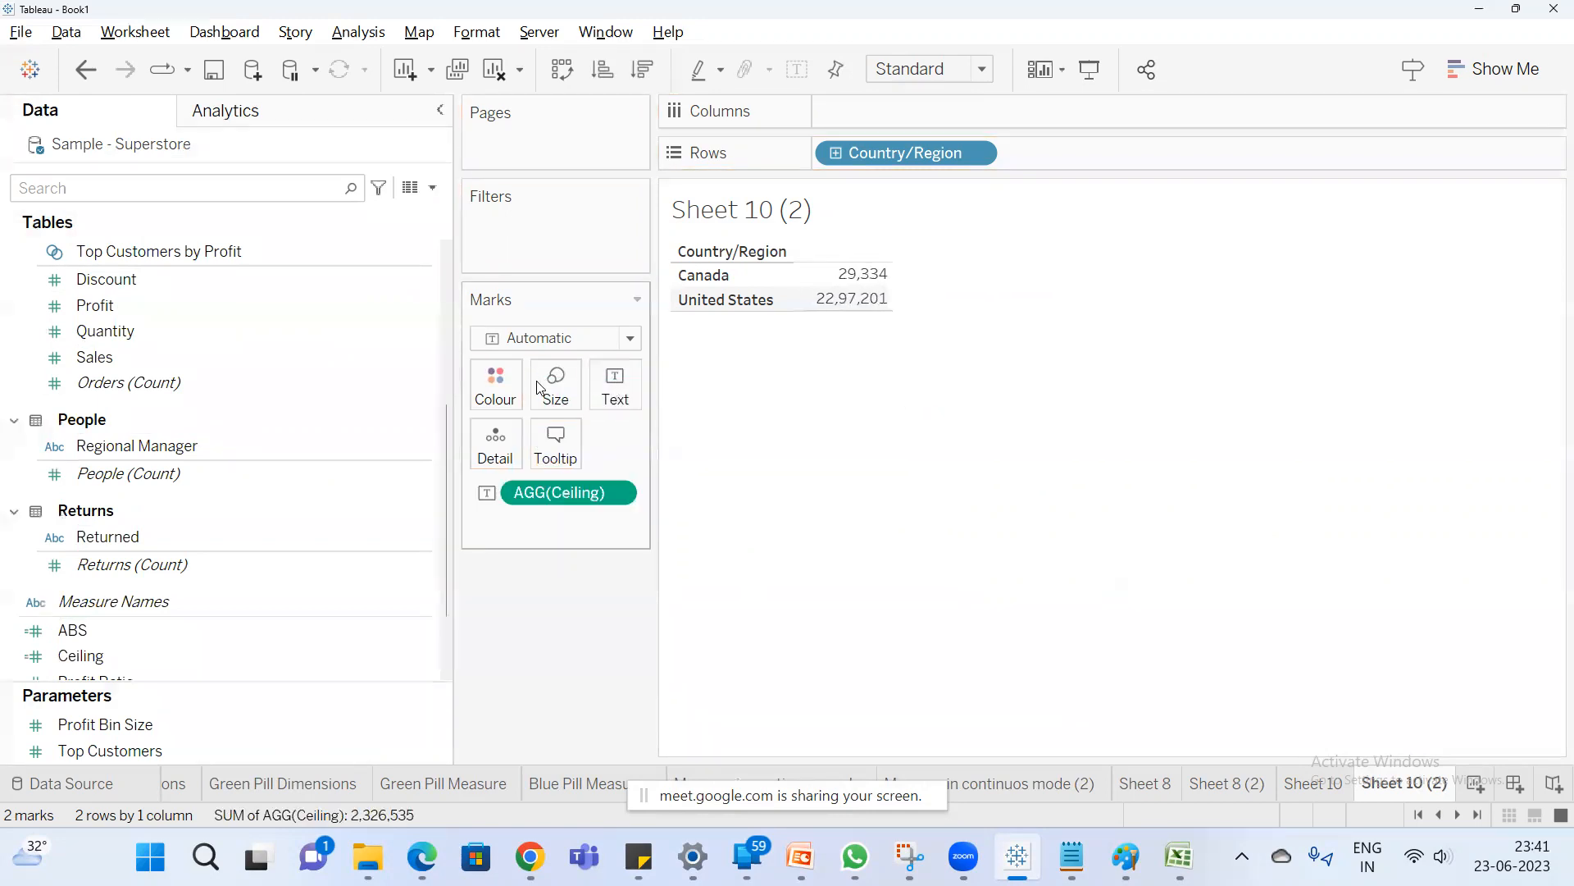
# Set SUM(Sales) on Sheet 10 to 0 decimal places and compare Canada's value with its Ceiling on Sheet 10 (2).
pyautogui.click(1314, 785)
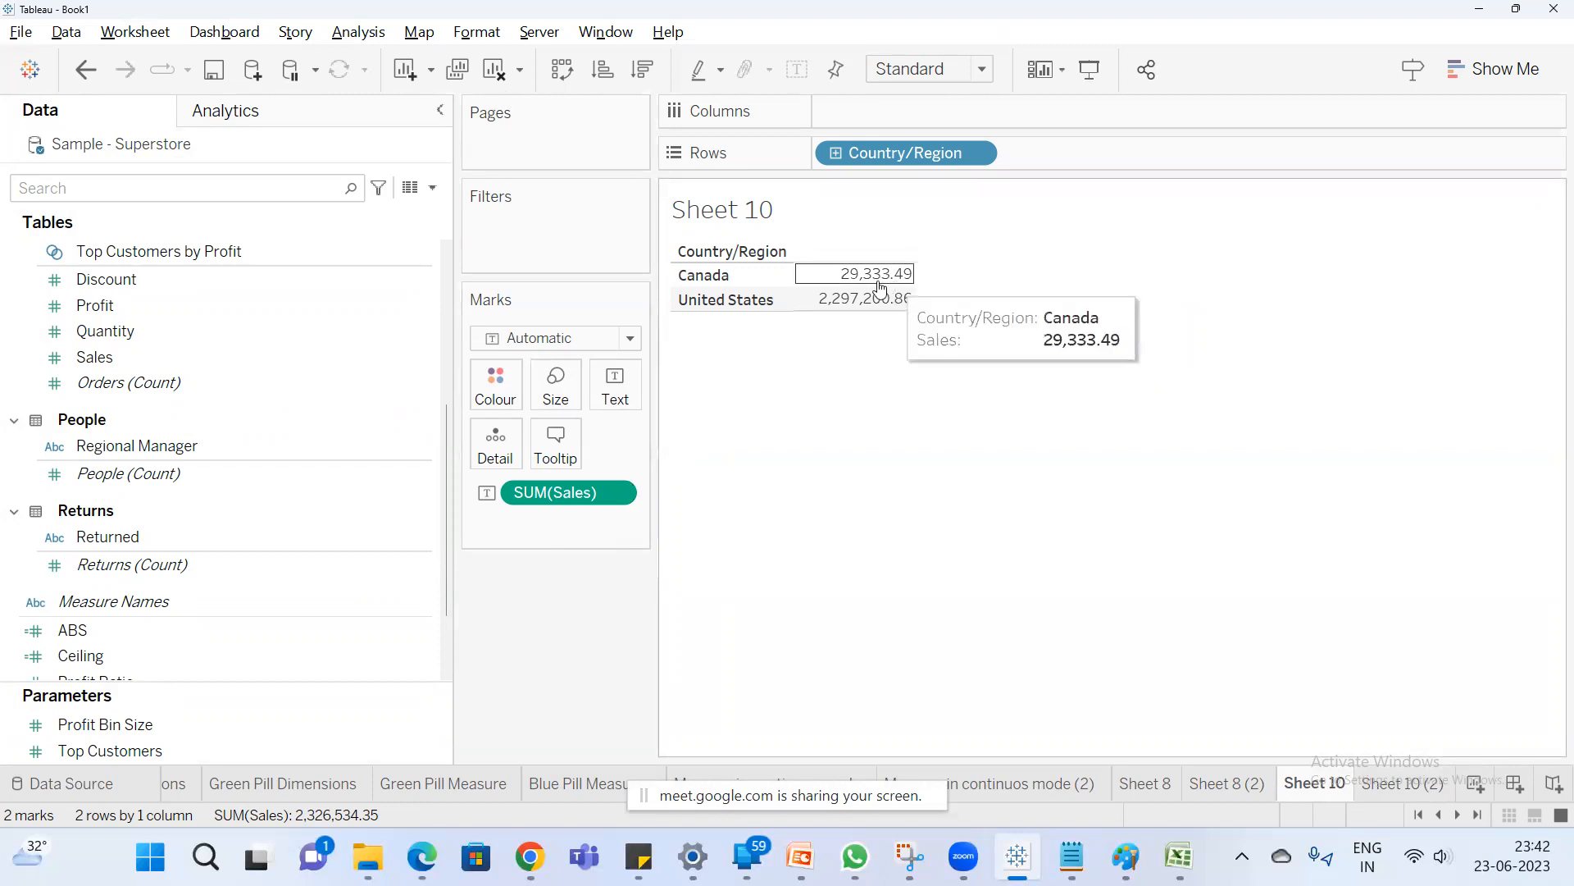
pyautogui.rightClick(590, 487)
pyautogui.click(684, 595)
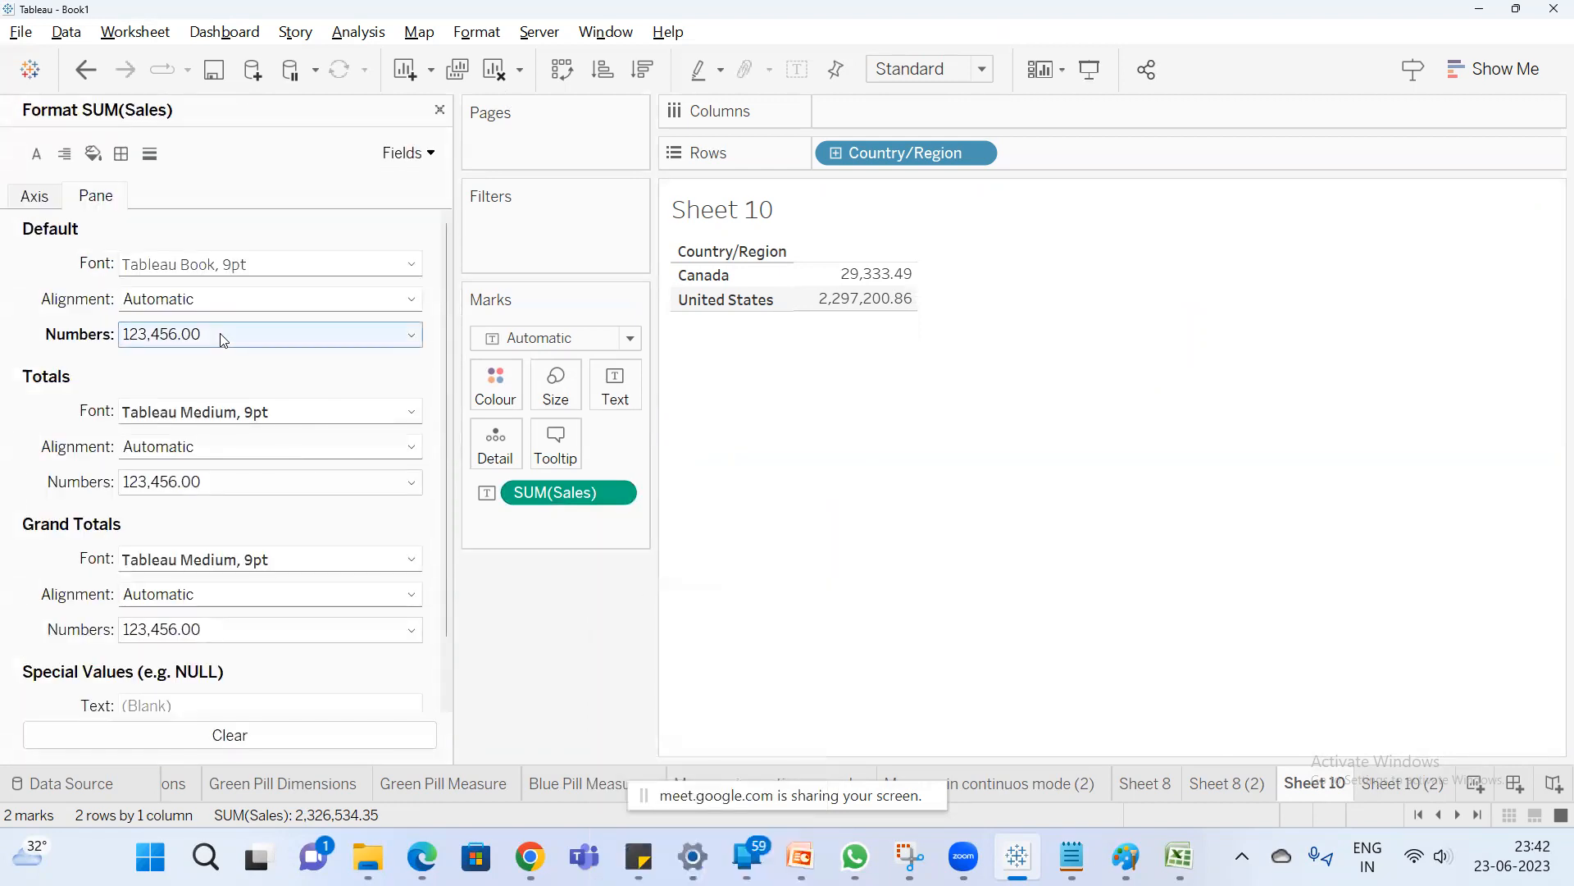
pyautogui.click(221, 336)
pyautogui.click(451, 420)
pyautogui.click(451, 420)
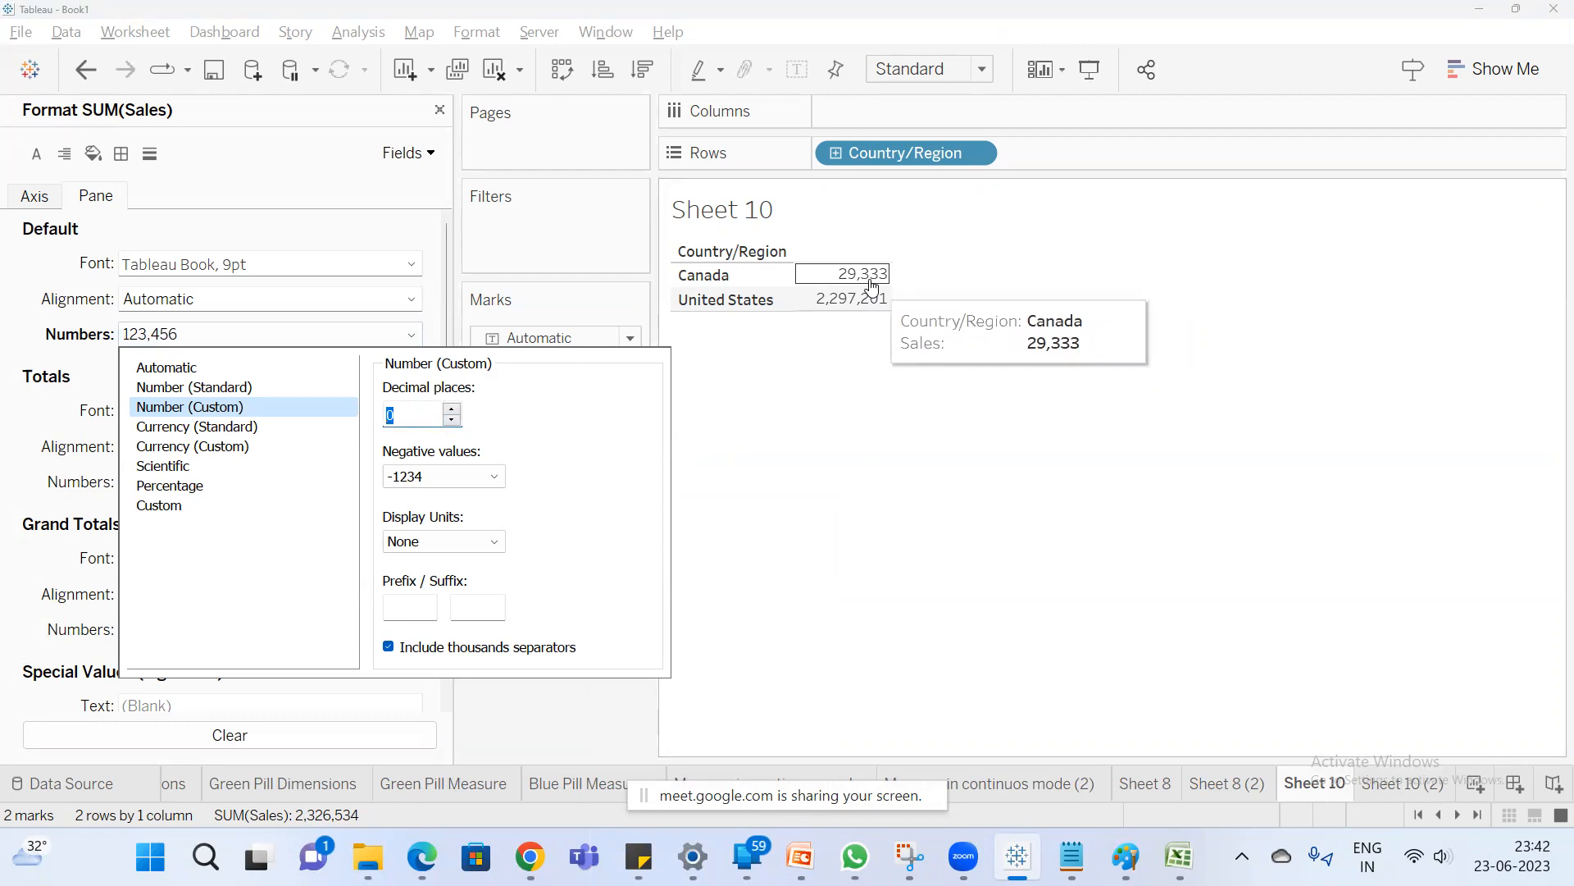
pyautogui.click(891, 443)
pyautogui.click(1431, 783)
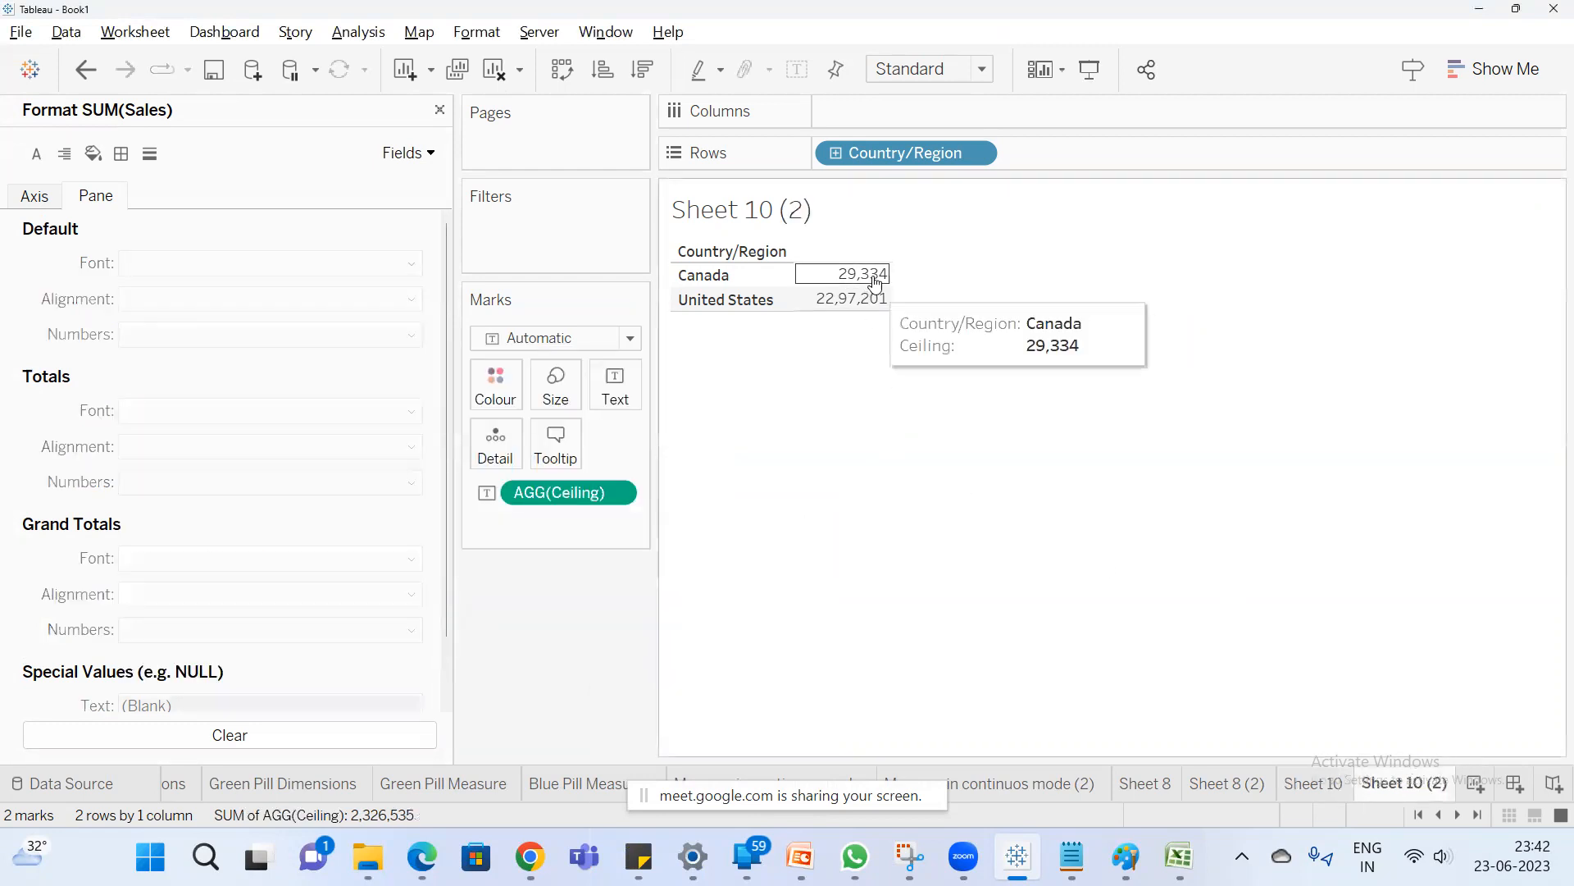
pyautogui.moveTo(883, 280)
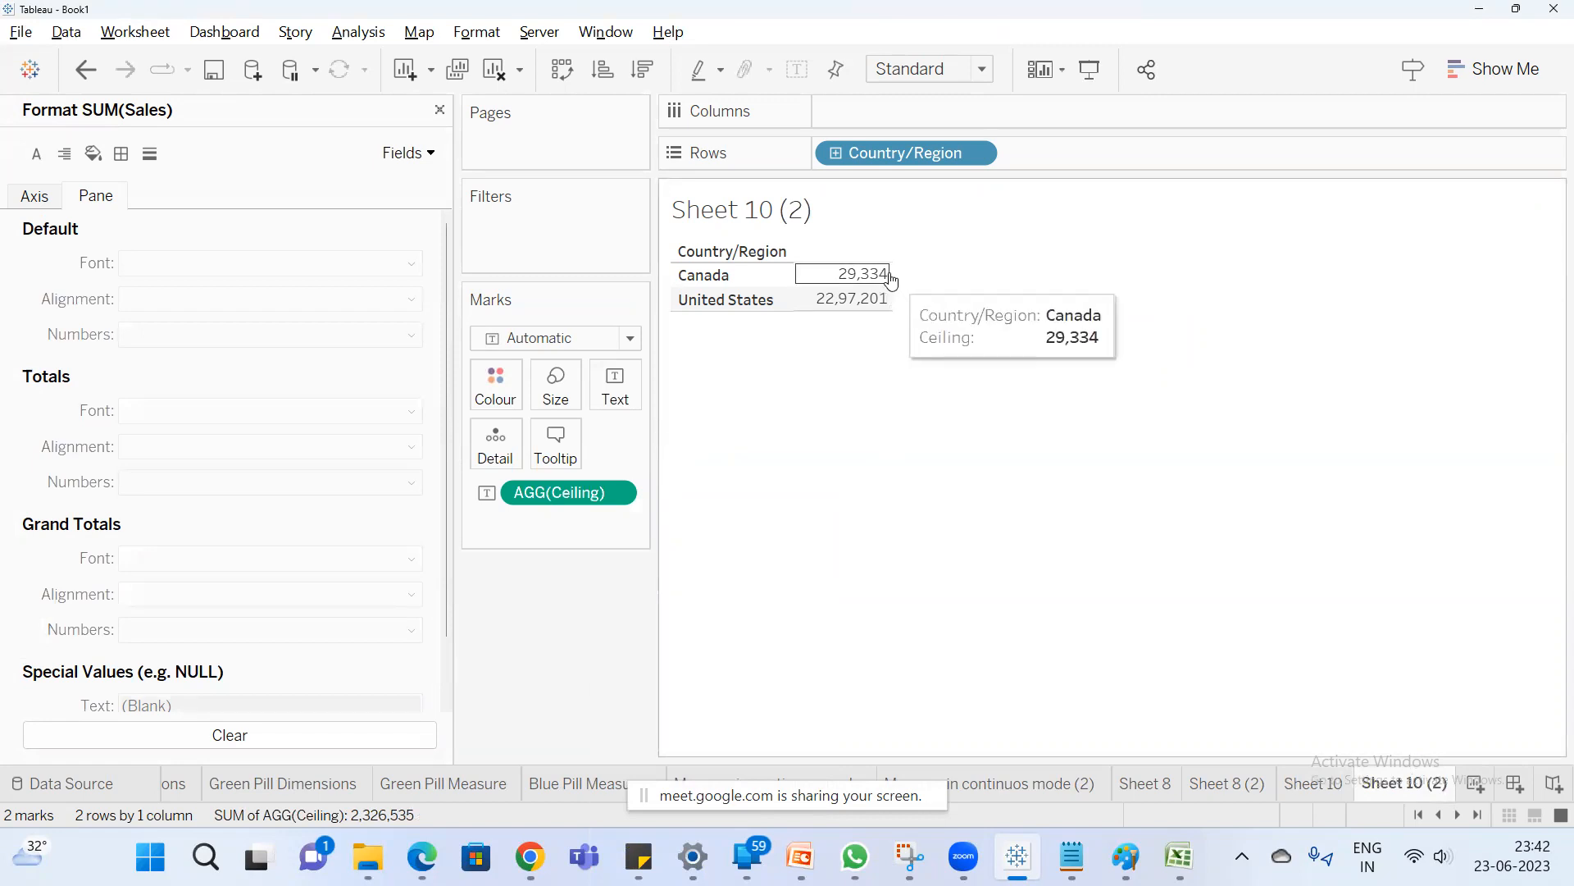
# Set the SUM(Sales) number format on Sheet 10 back to 2 decimal places.
pyautogui.click(1312, 783)
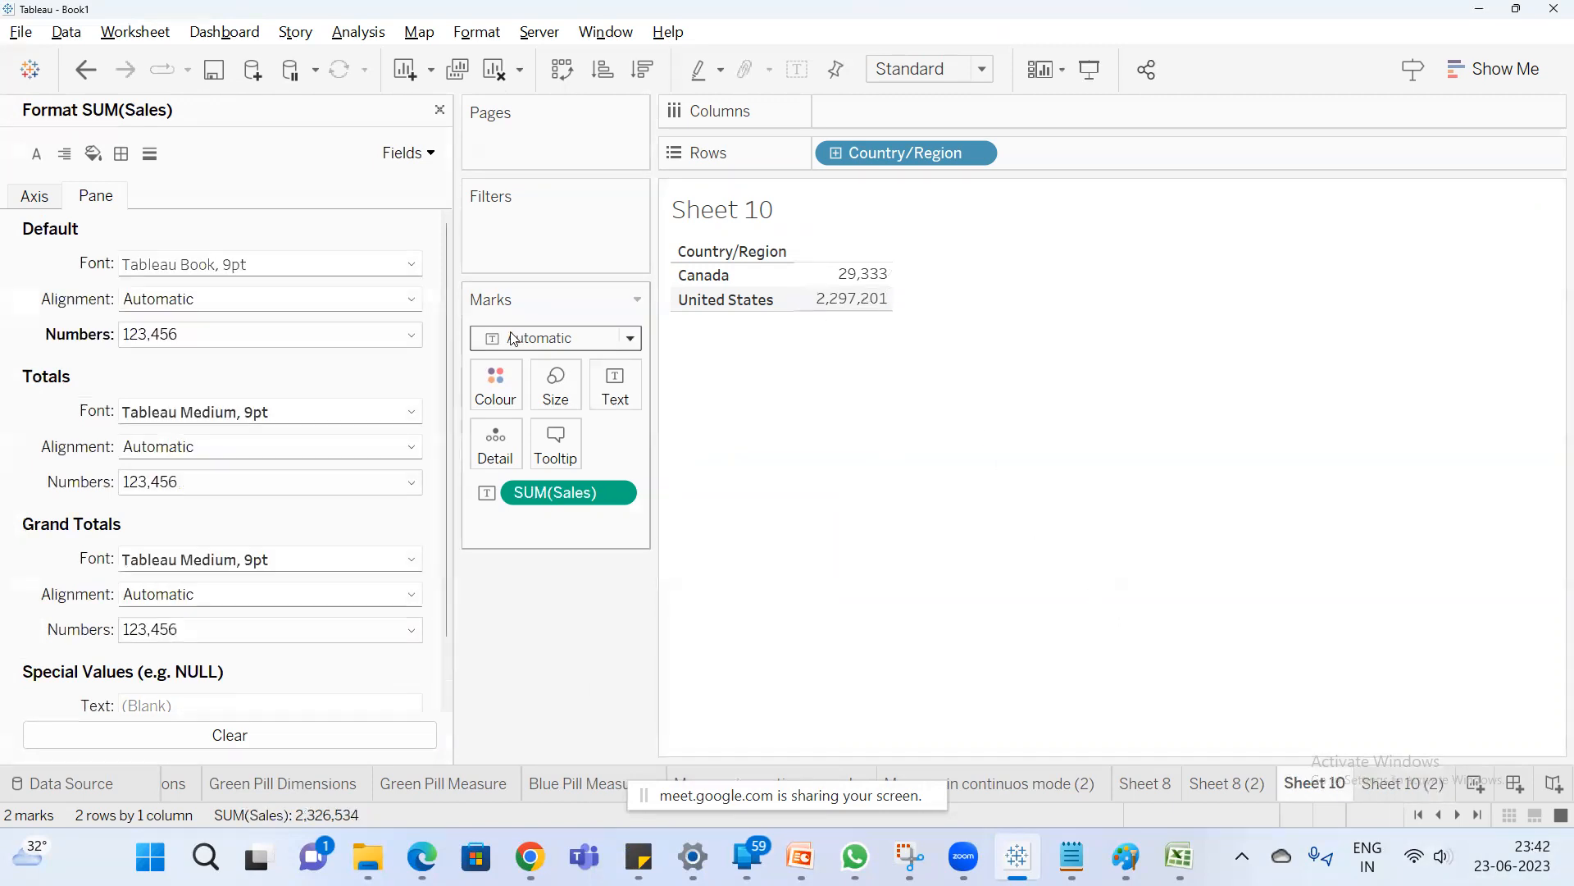
pyautogui.click(195, 336)
pyautogui.click(189, 407)
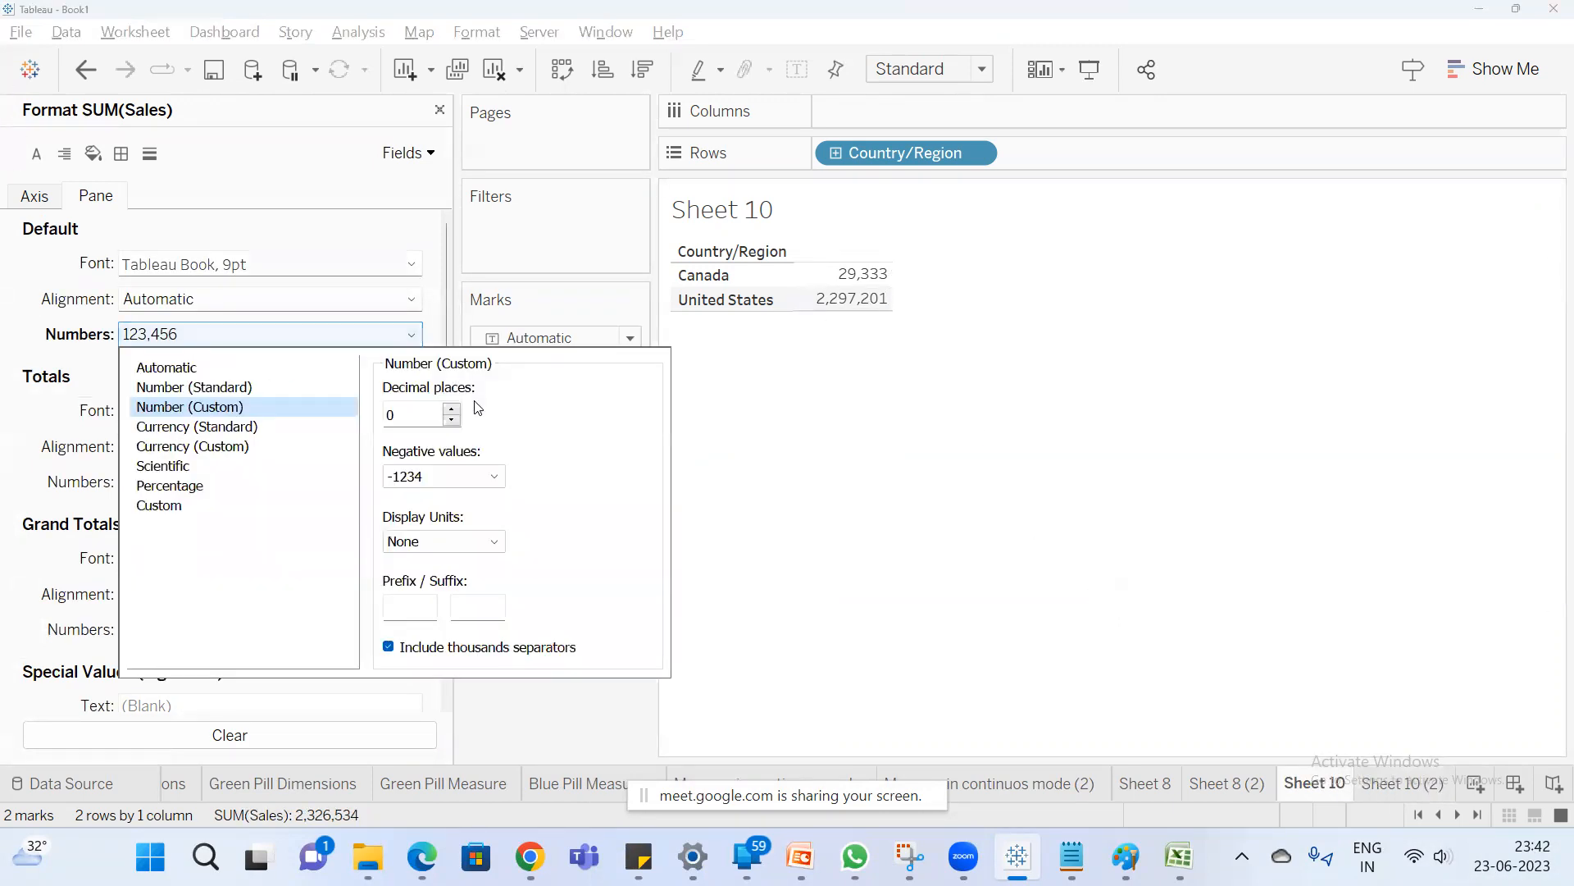
pyautogui.click(902, 328)
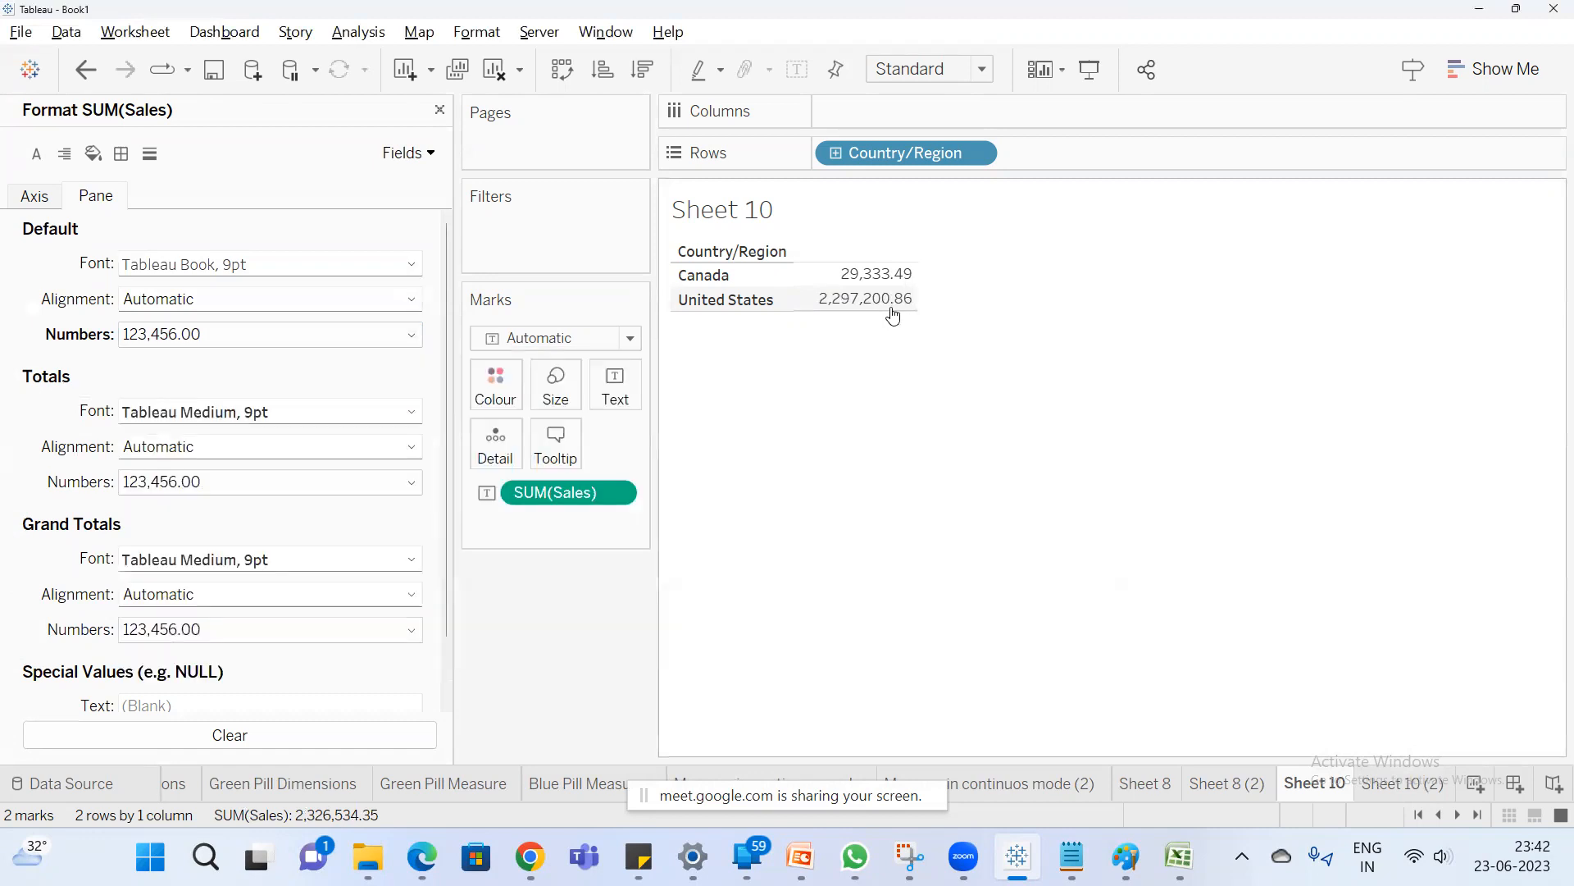
# Compare the United States Sales value on Sheet 10 with its Ceiling value on Sheet 10 (2).
pyautogui.moveTo(905, 308)
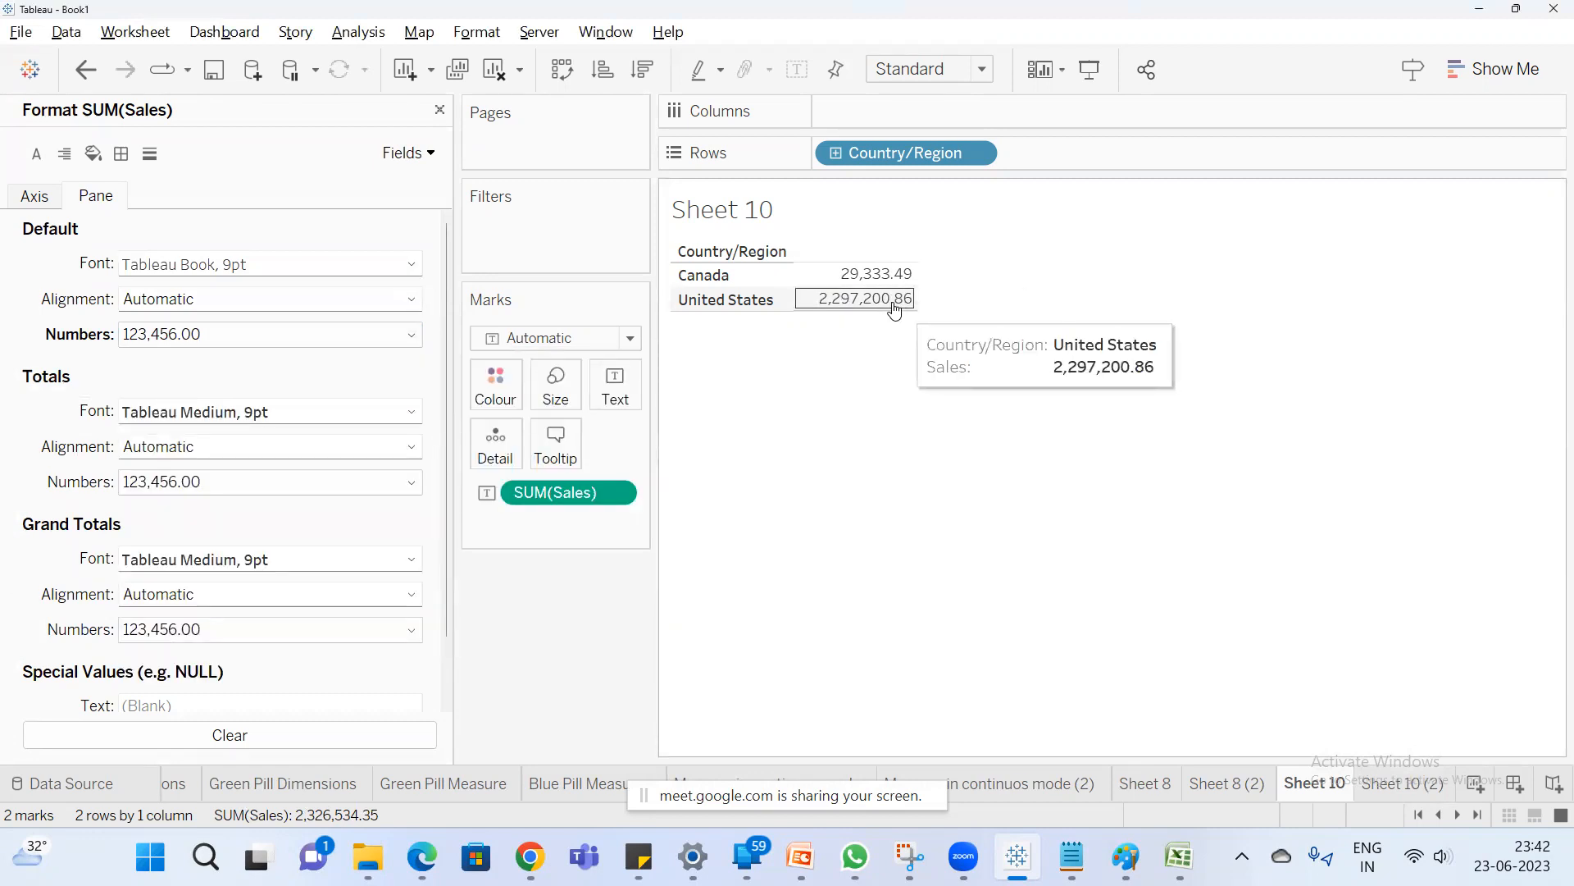
pyautogui.click(1402, 783)
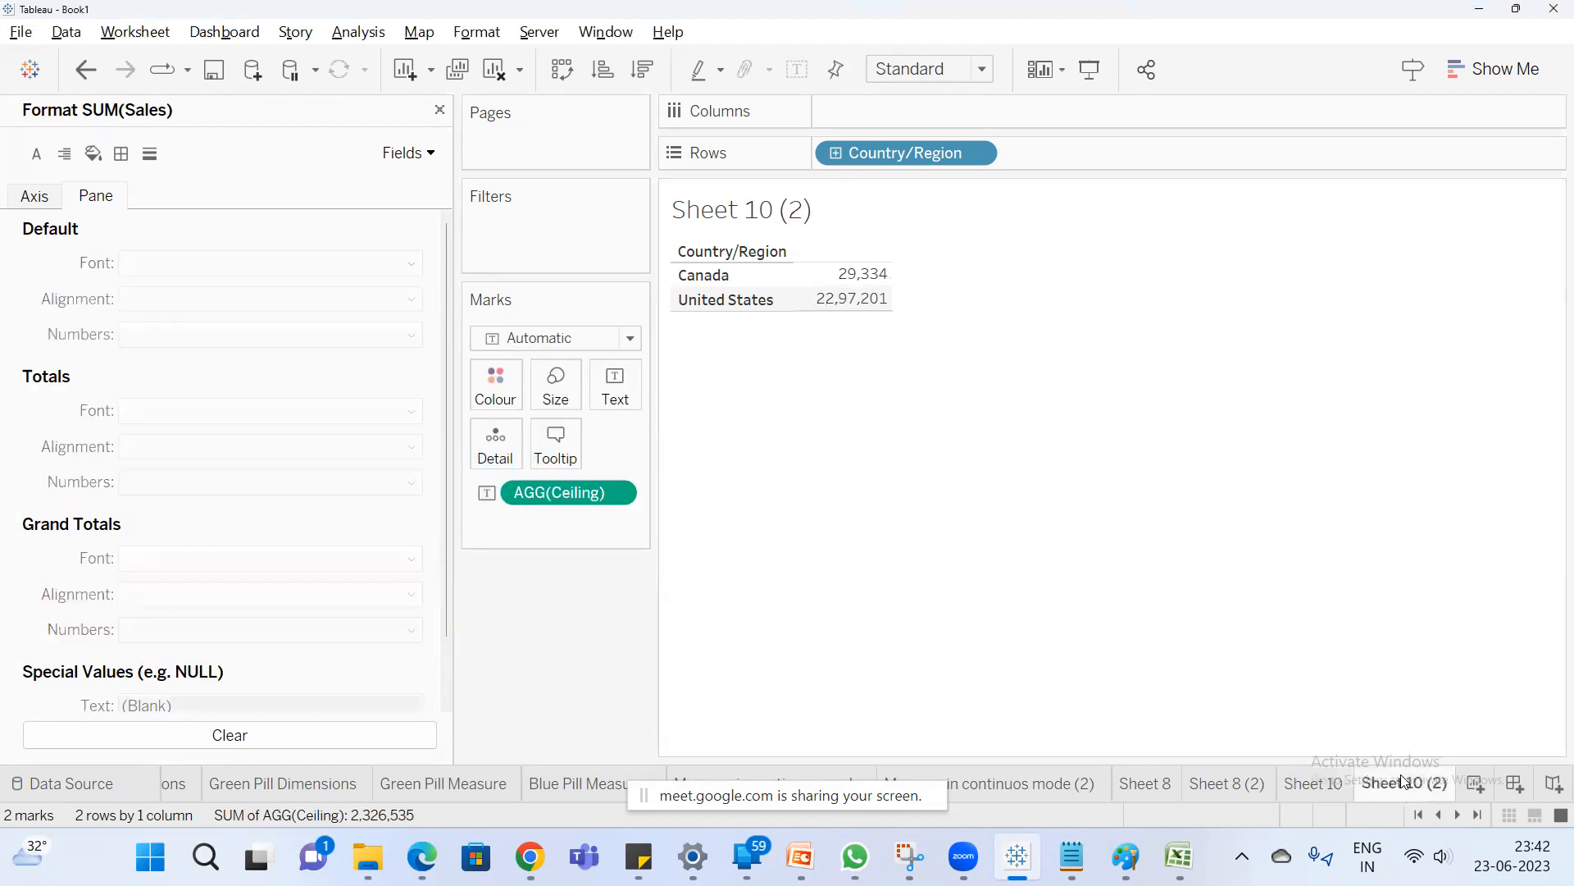
pyautogui.moveTo(862, 305)
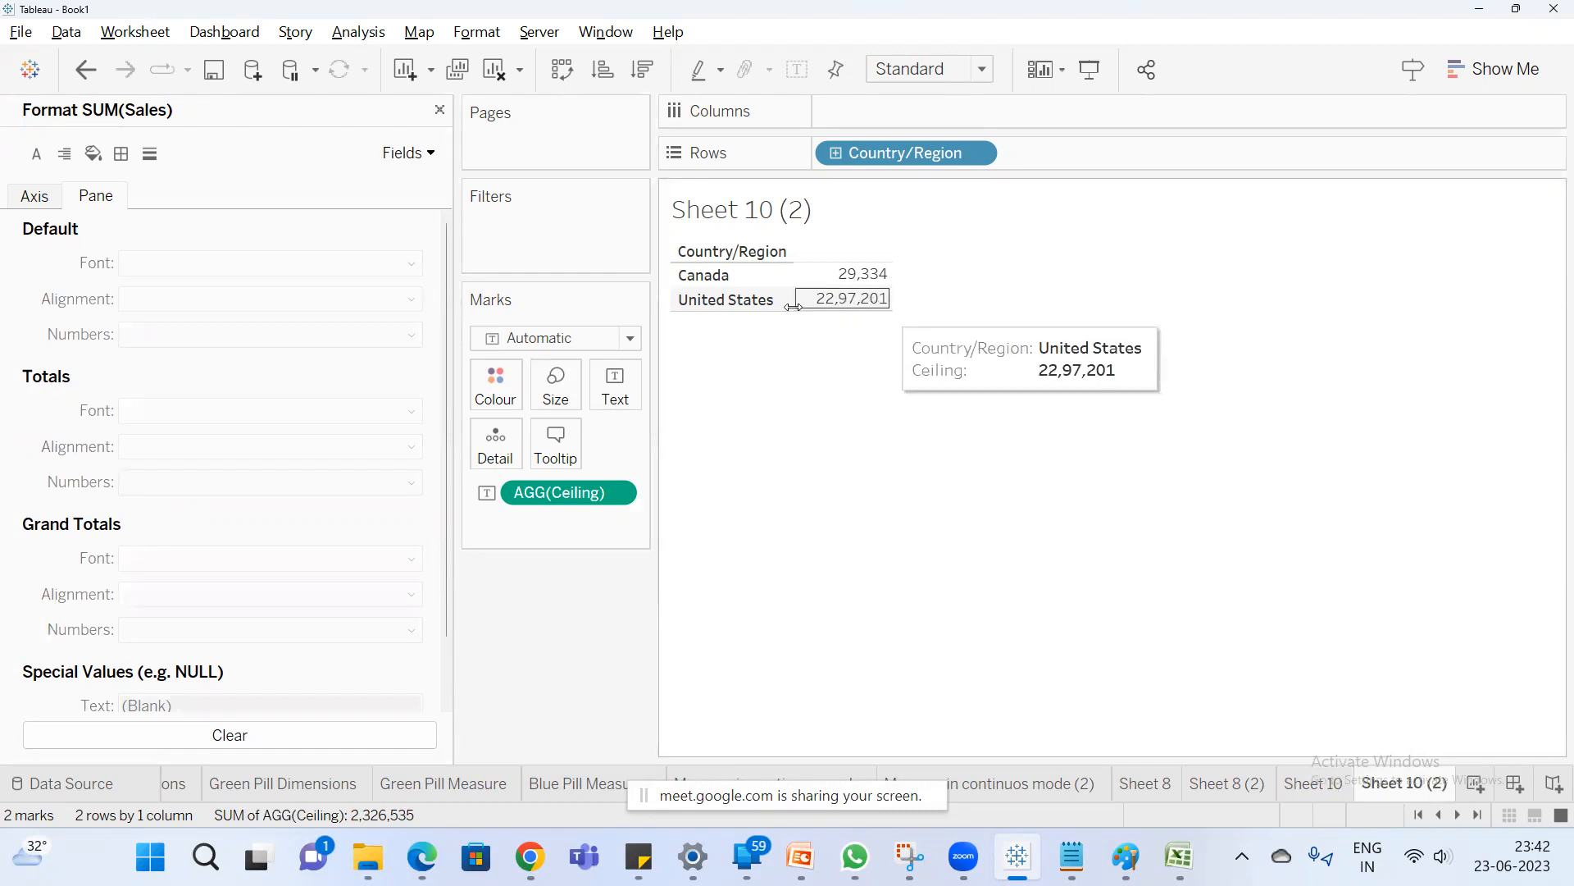
pyautogui.click(1320, 784)
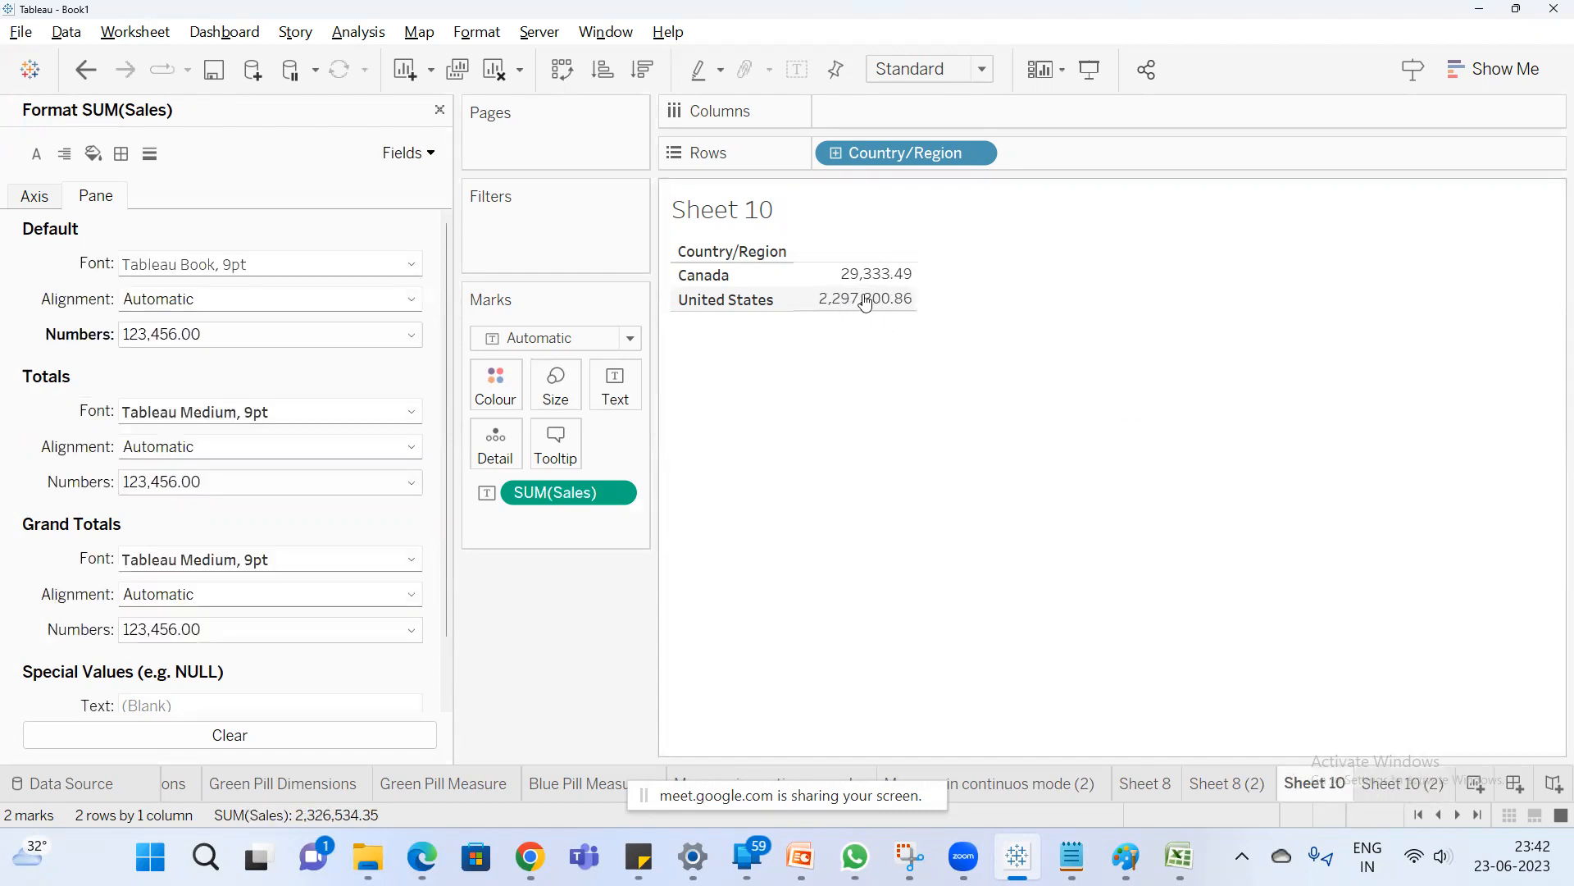
# Rename the Sheet 10 (2) worksheet as Ceiling.
pyautogui.doubleClick(1412, 786)
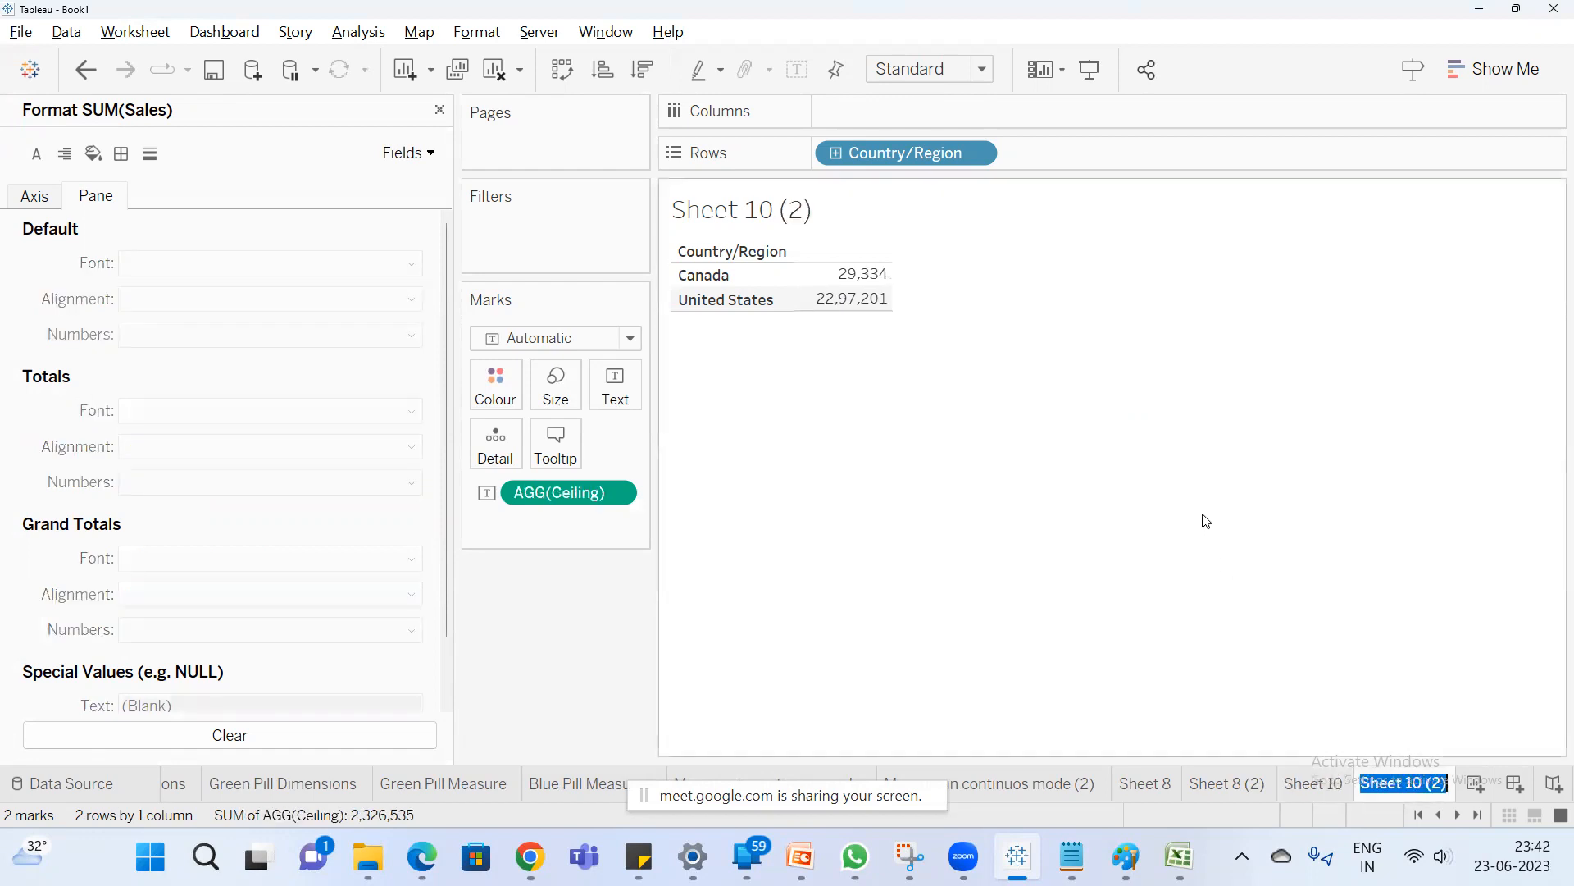
pyautogui.write('Ceiling')
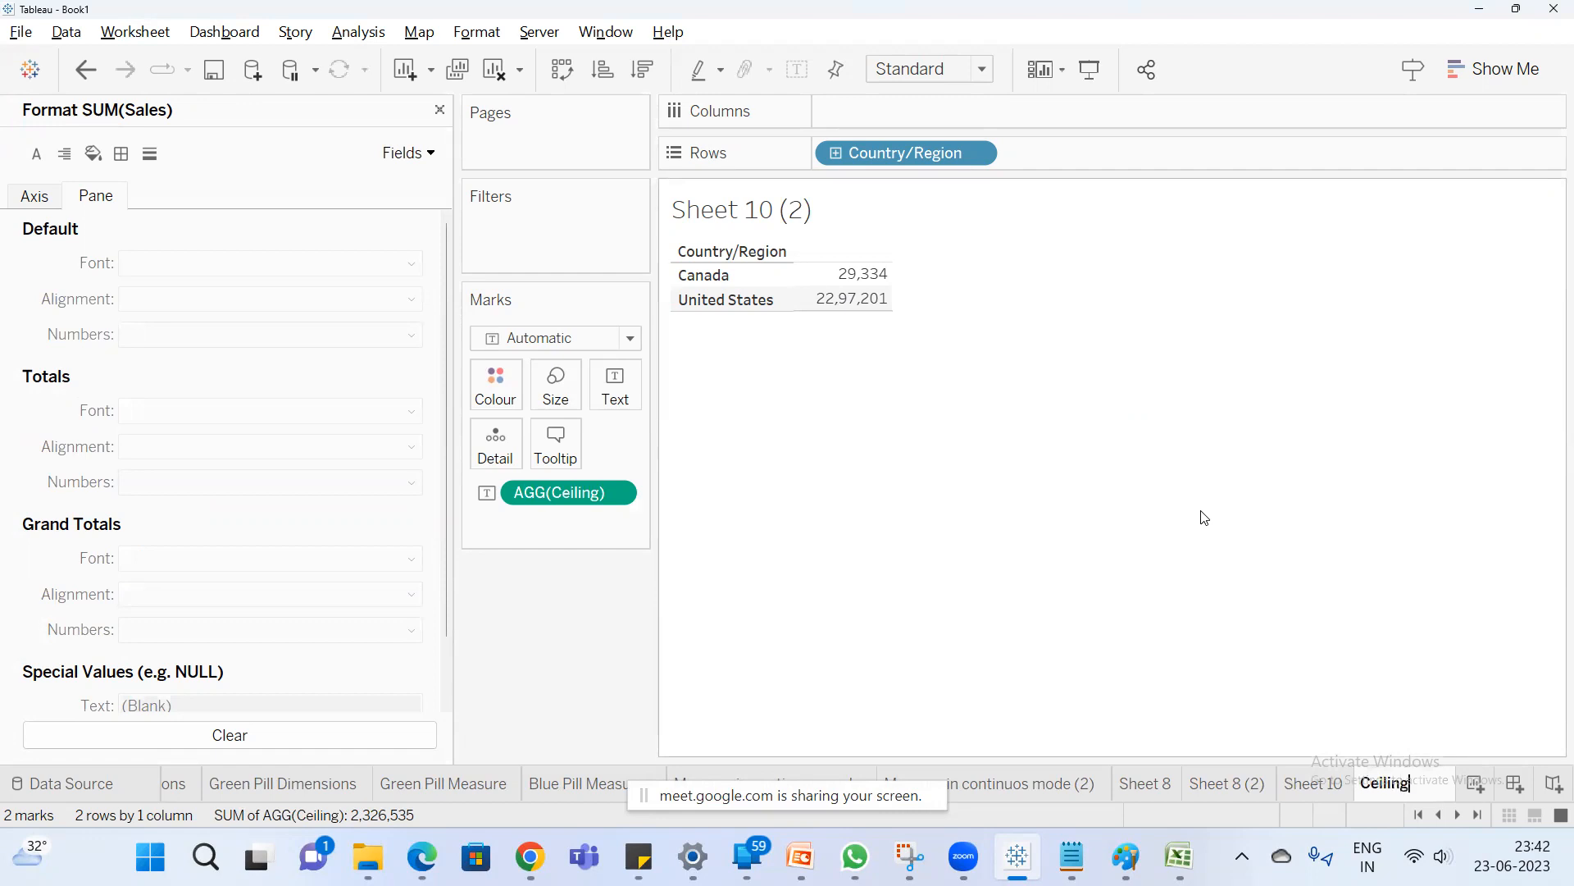
pyautogui.press('Return')
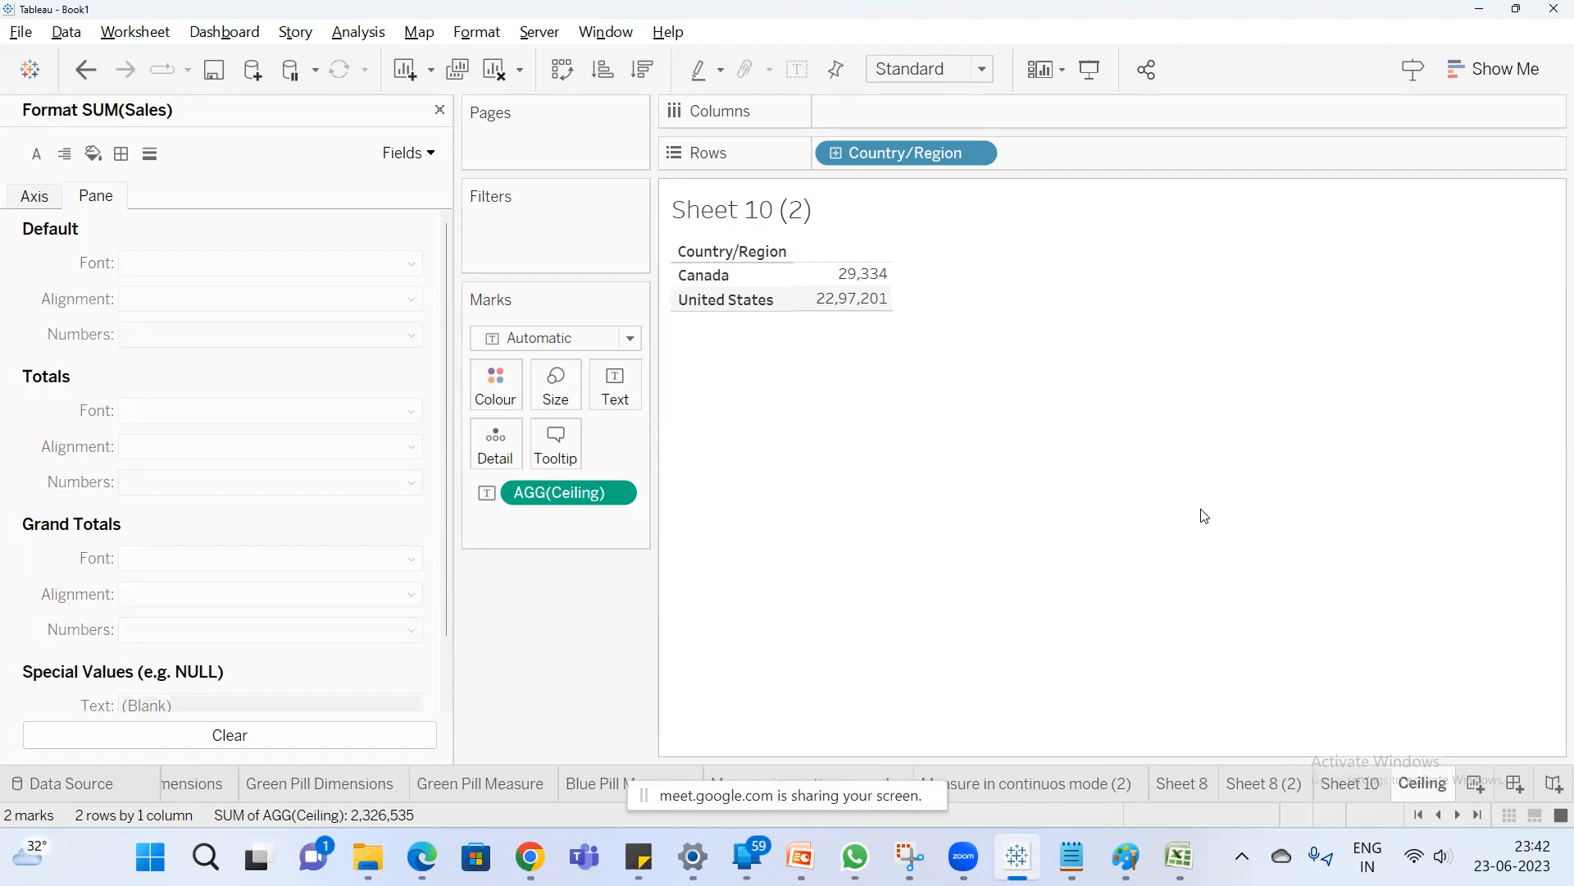
# Add a new worksheet after the Ceiling sheet and name it Floor.
pyautogui.click(1466, 785)
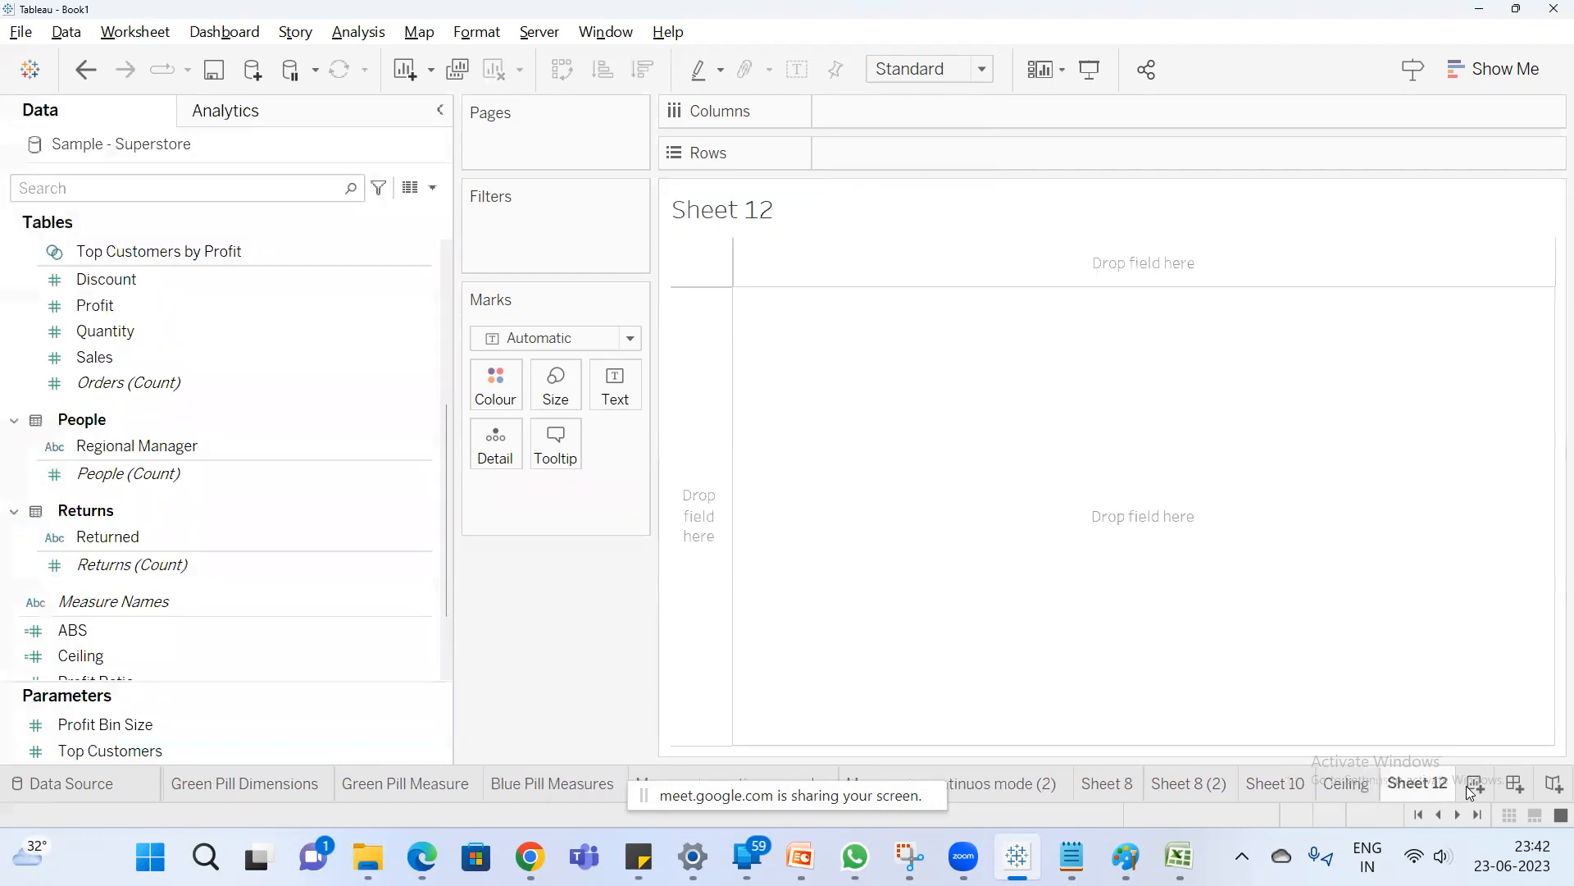
pyautogui.doubleClick(1417, 786)
pyautogui.write('Floor')
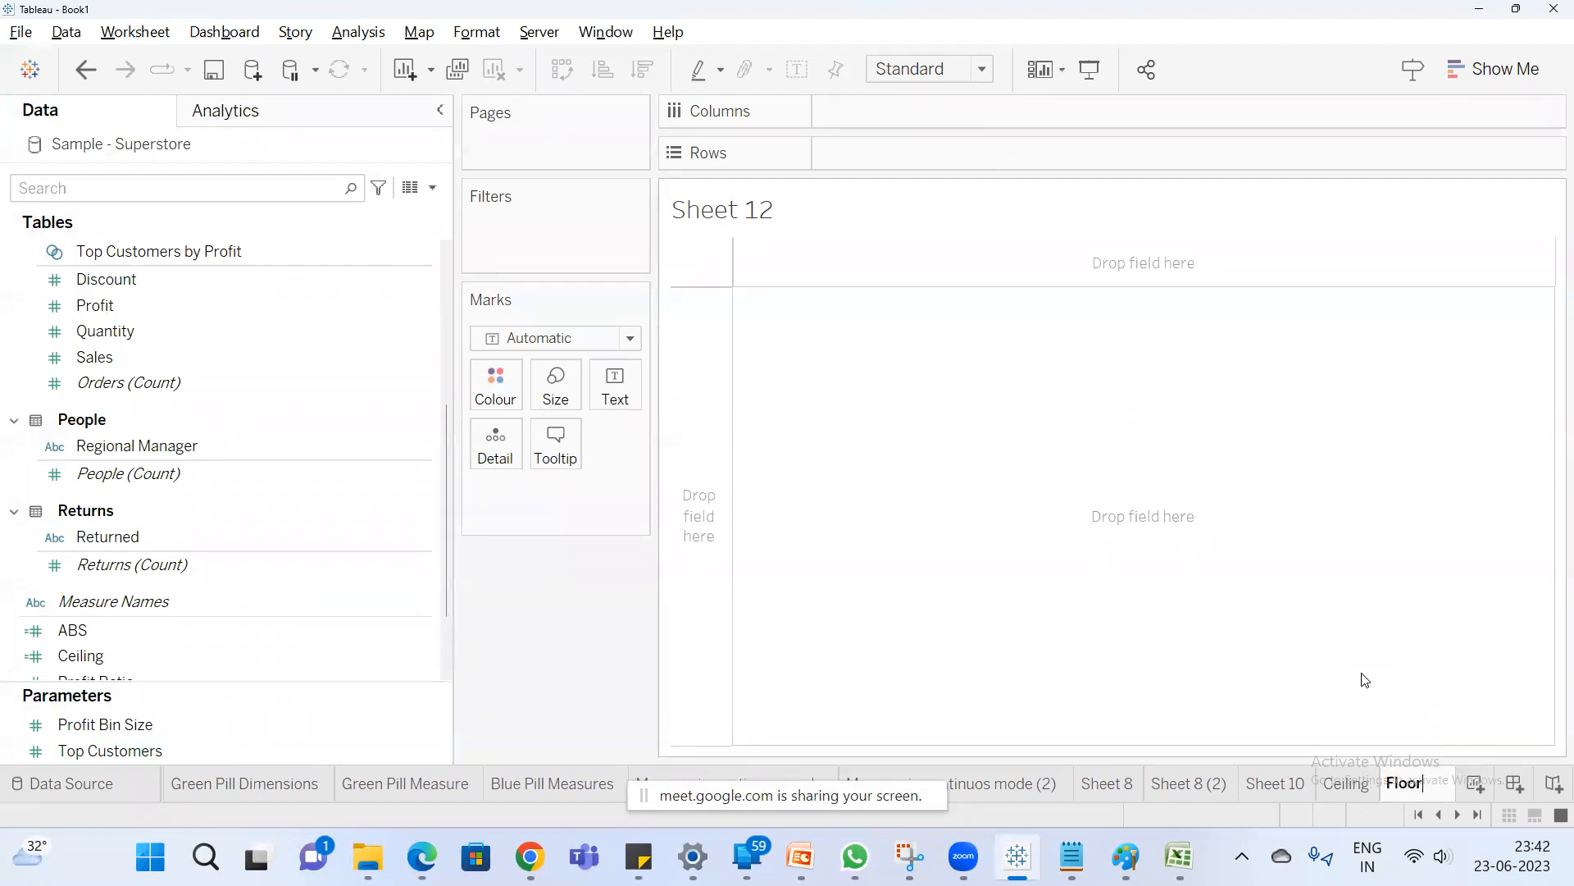
pyautogui.press('Return')
# Build a text table on the Floor sheet with Country/Region in rows and SUM(Sales) as the text mark.
pyautogui.click(108, 188)
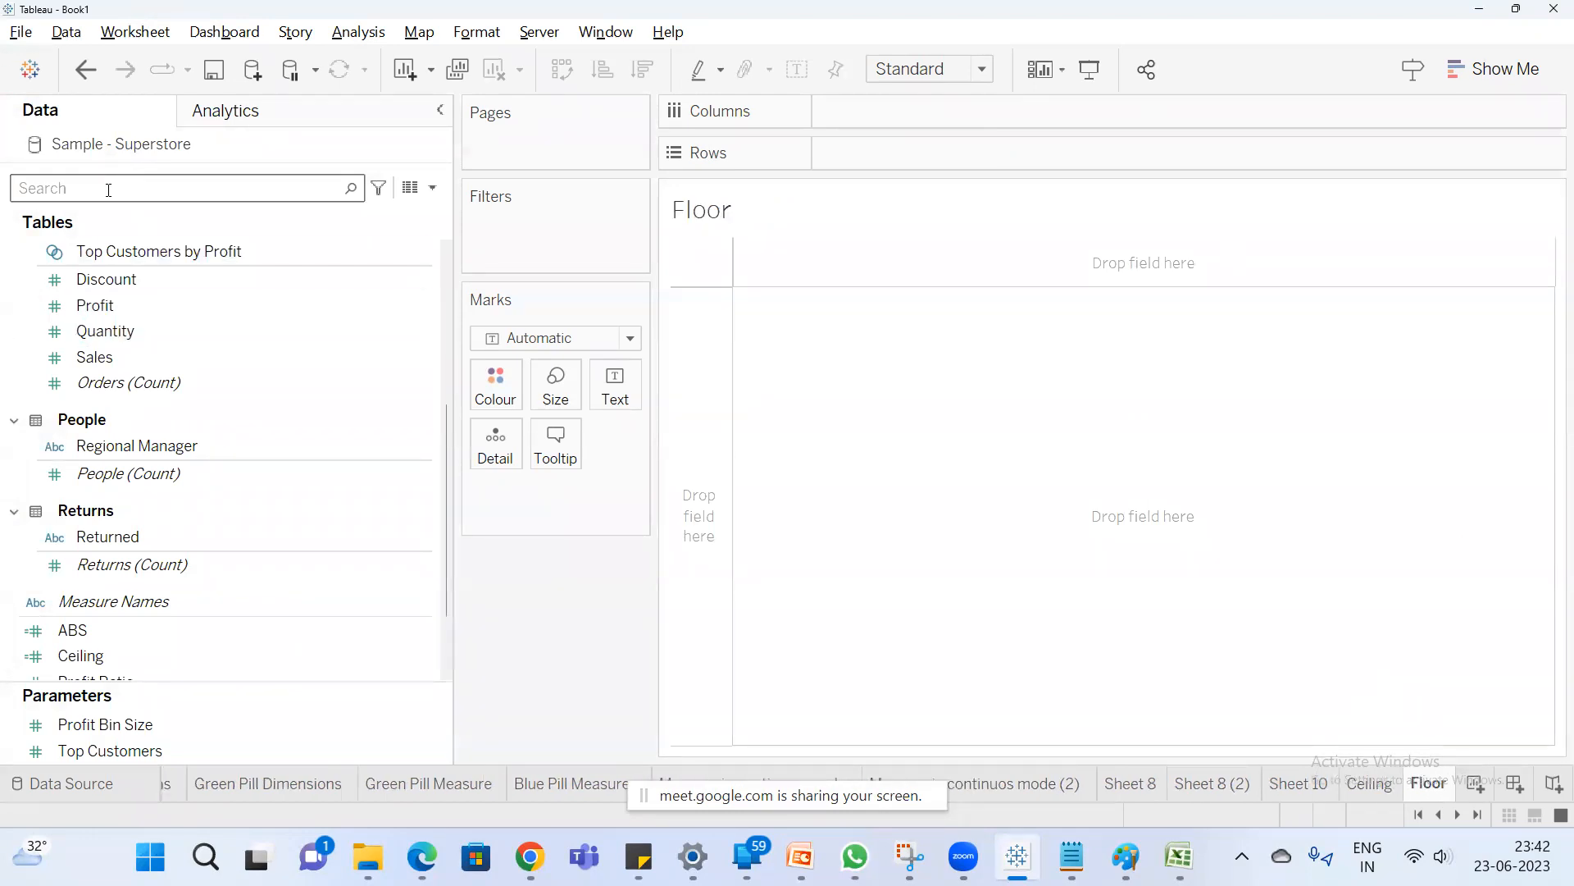
pyautogui.write('sa')
pyautogui.doubleClick(107, 297)
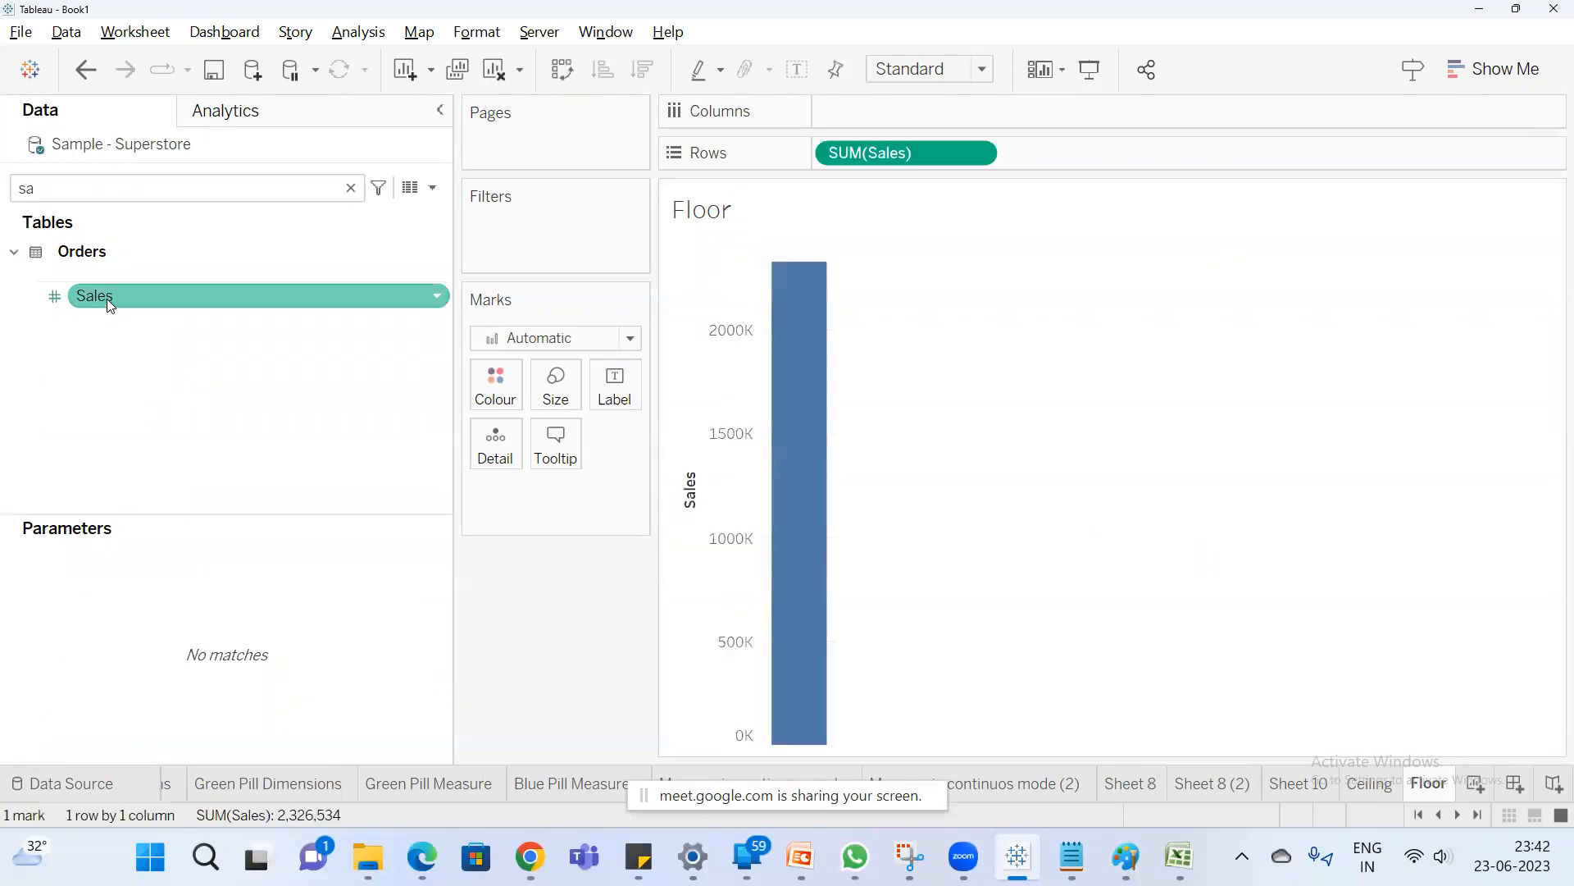
pyautogui.click(127, 196)
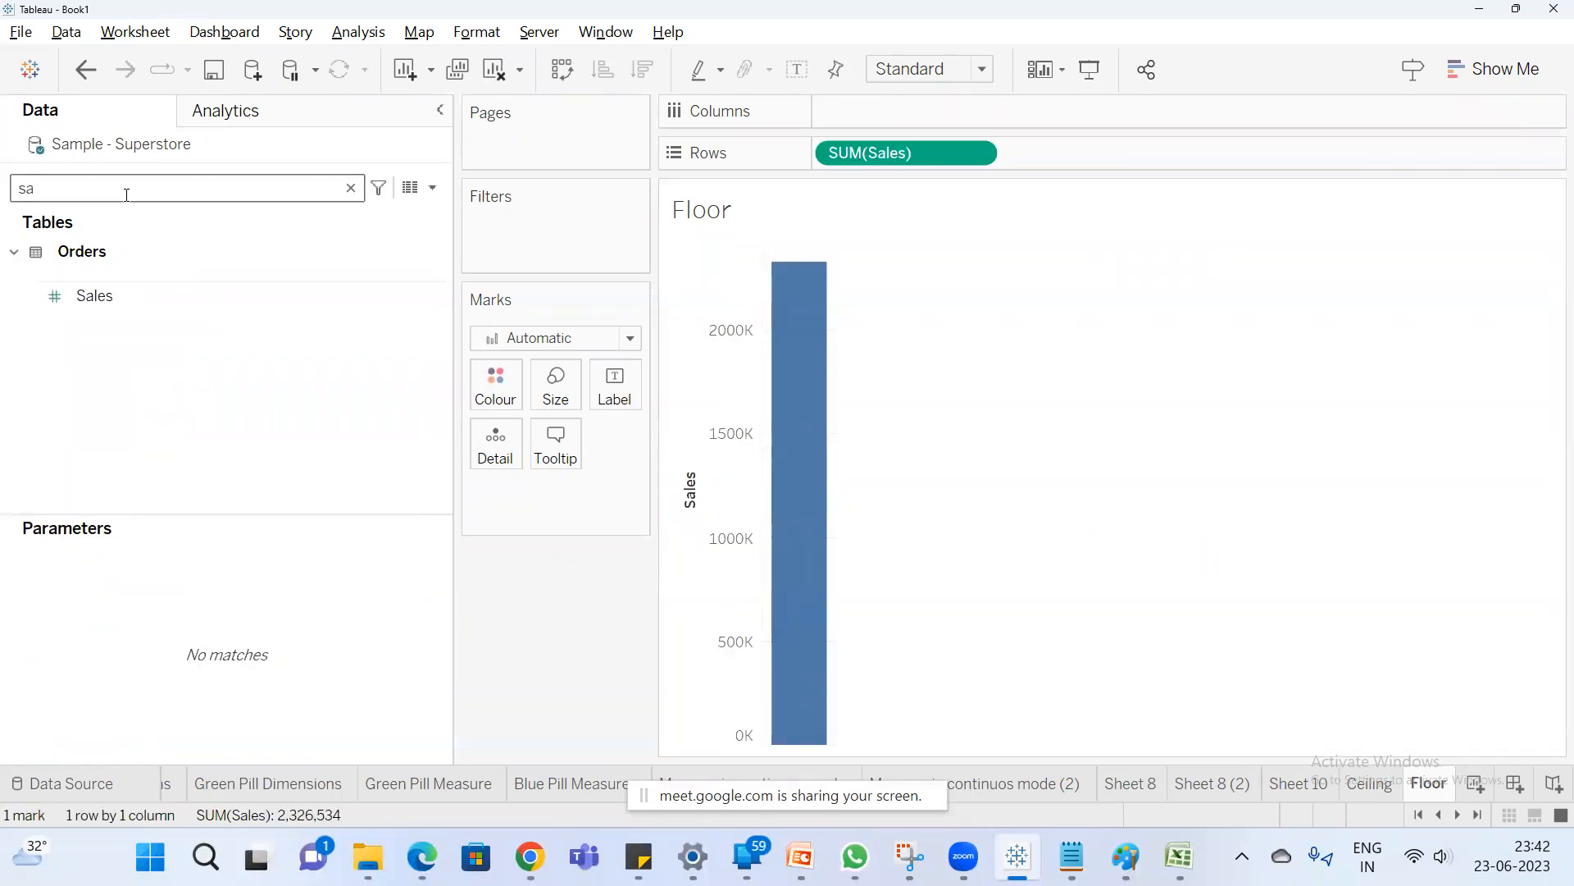
pyautogui.press('BackSpace')
pyautogui.press('BackSpace')
pyautogui.write('cou')
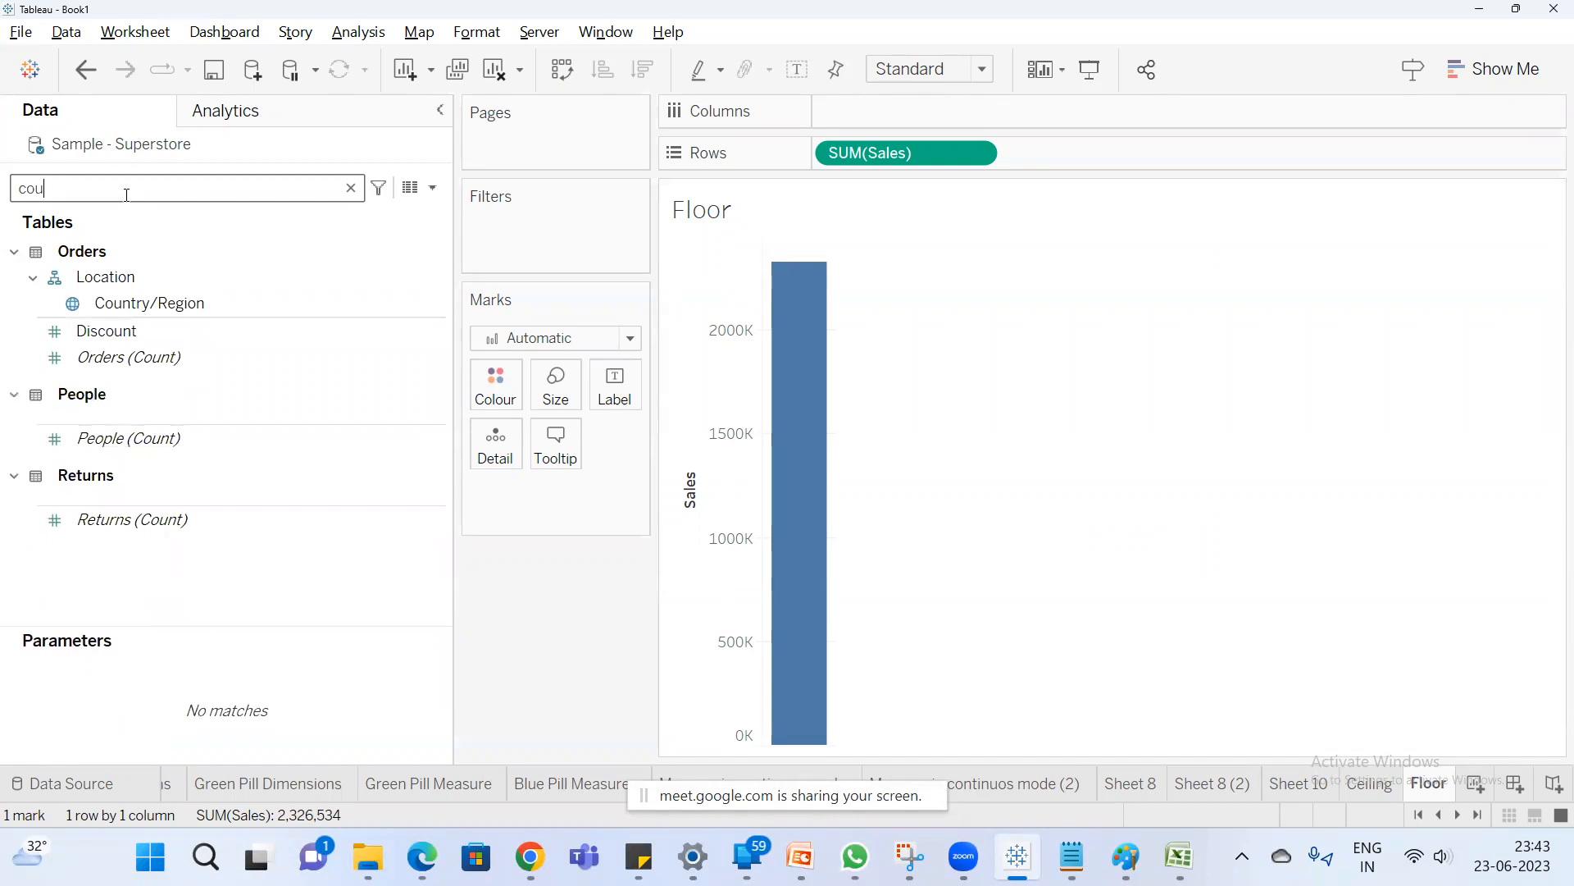
pyautogui.moveTo(153, 306); pyautogui.dragTo(836, 153)
pyautogui.moveTo(1053, 154); pyautogui.dragTo(620, 392)
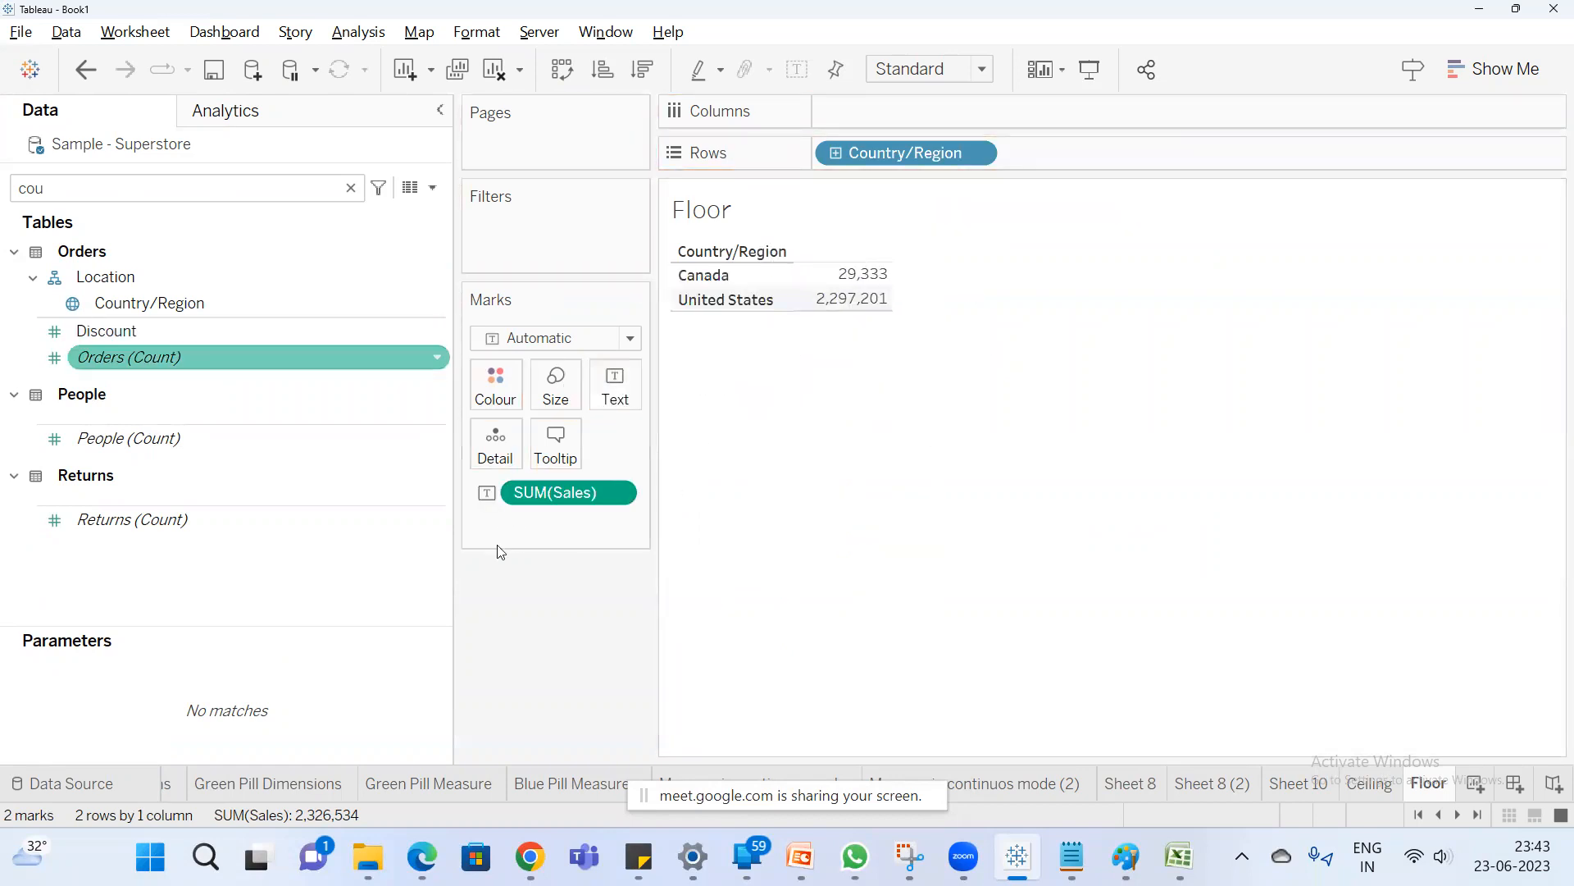
# Create a calculated field named Floor with the formula FLOOR(SUM([Sales])).
pyautogui.click(434, 189)
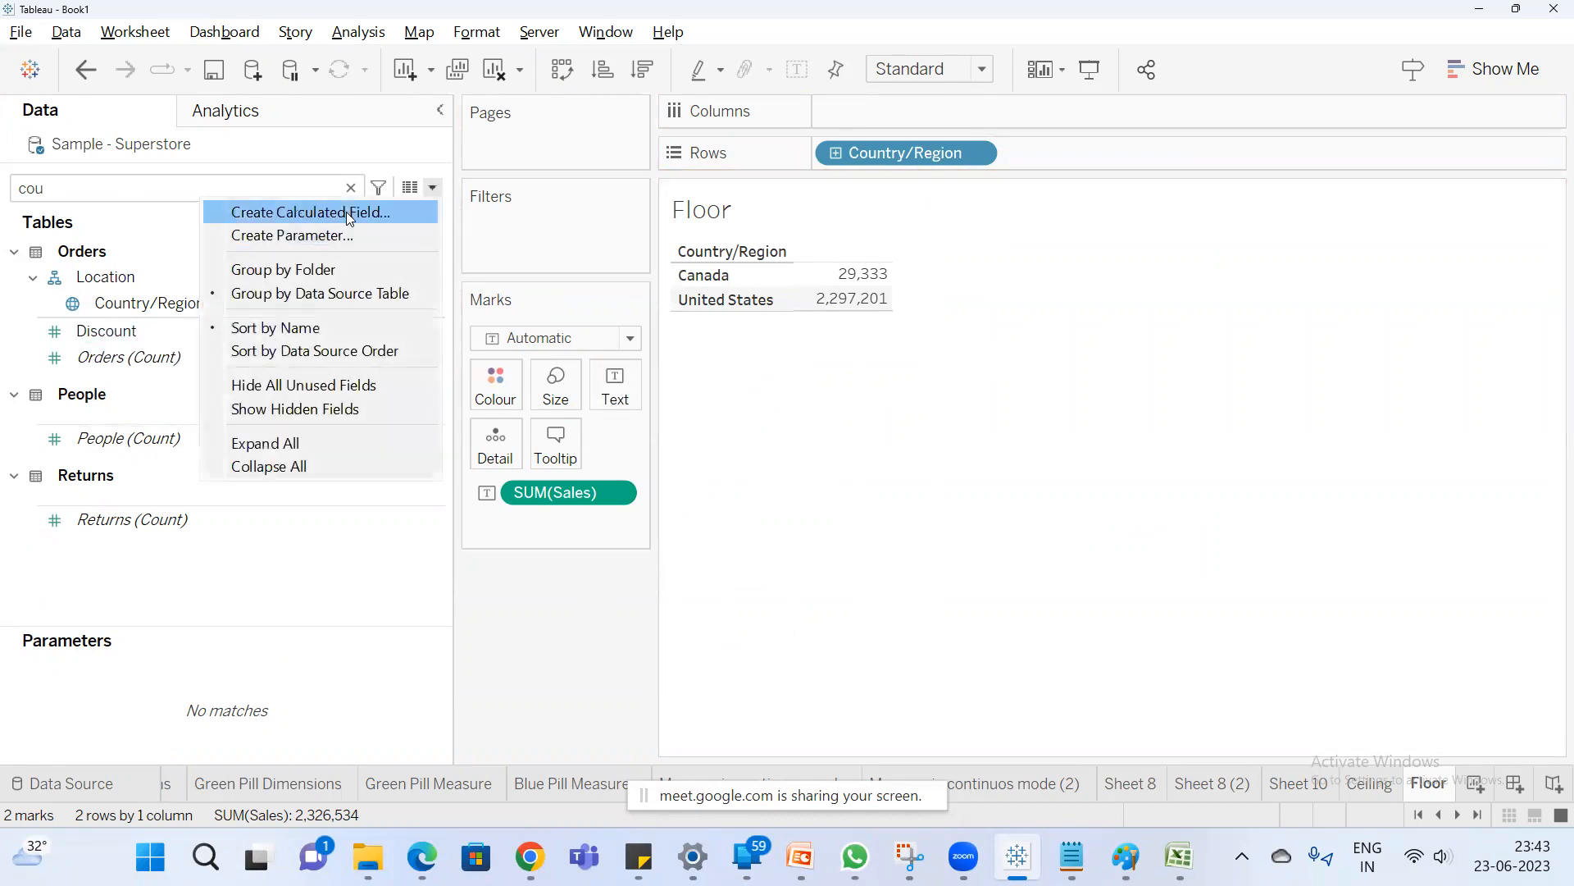
pyautogui.click(346, 211)
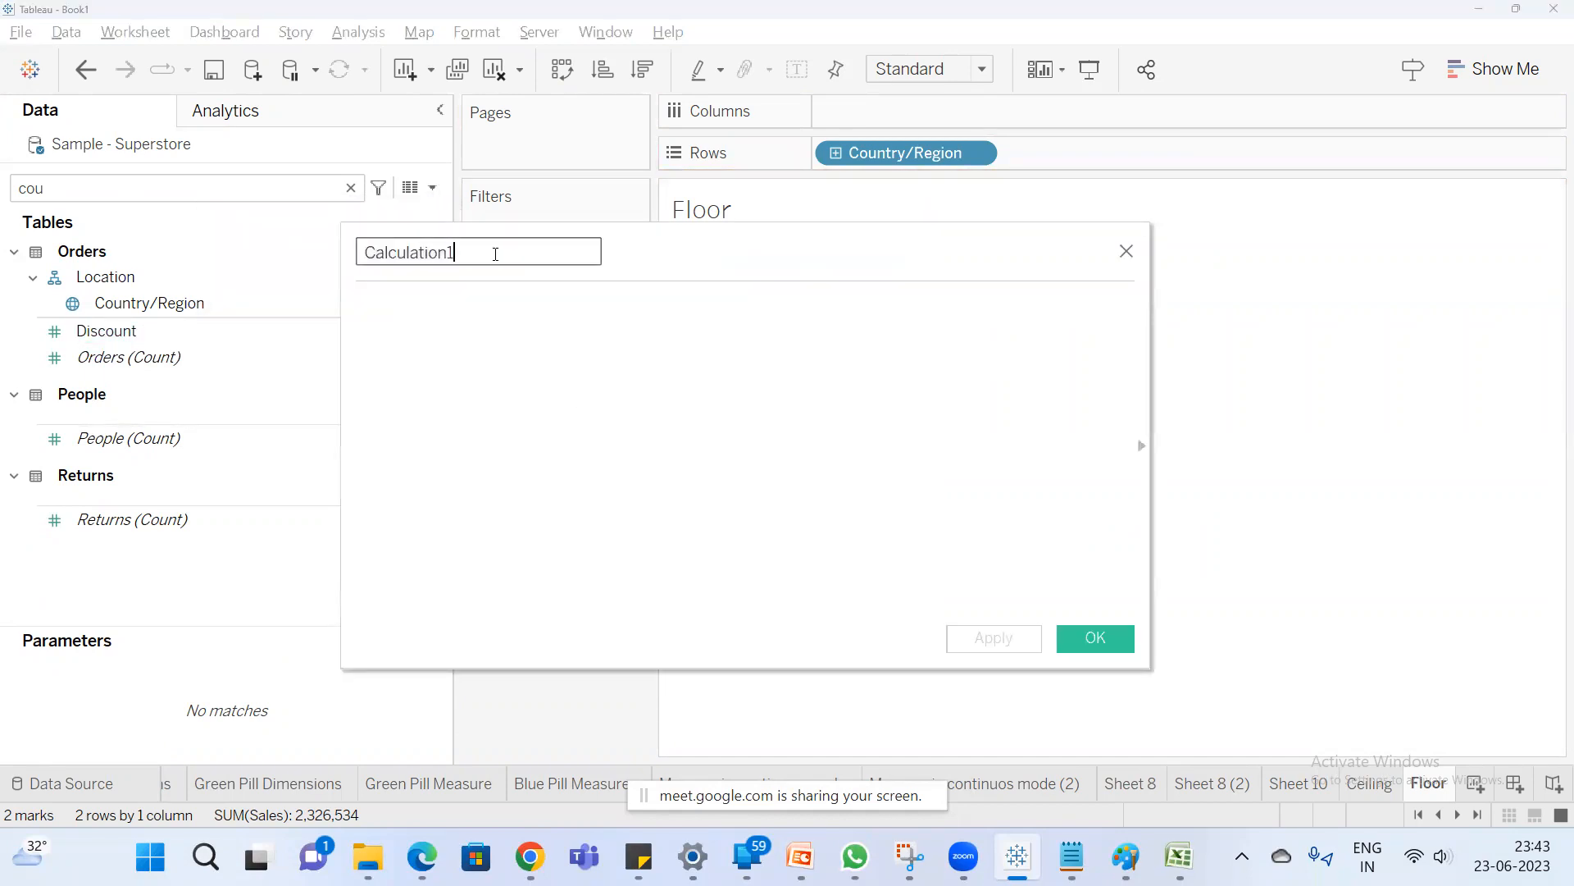
pyautogui.write('Flo')
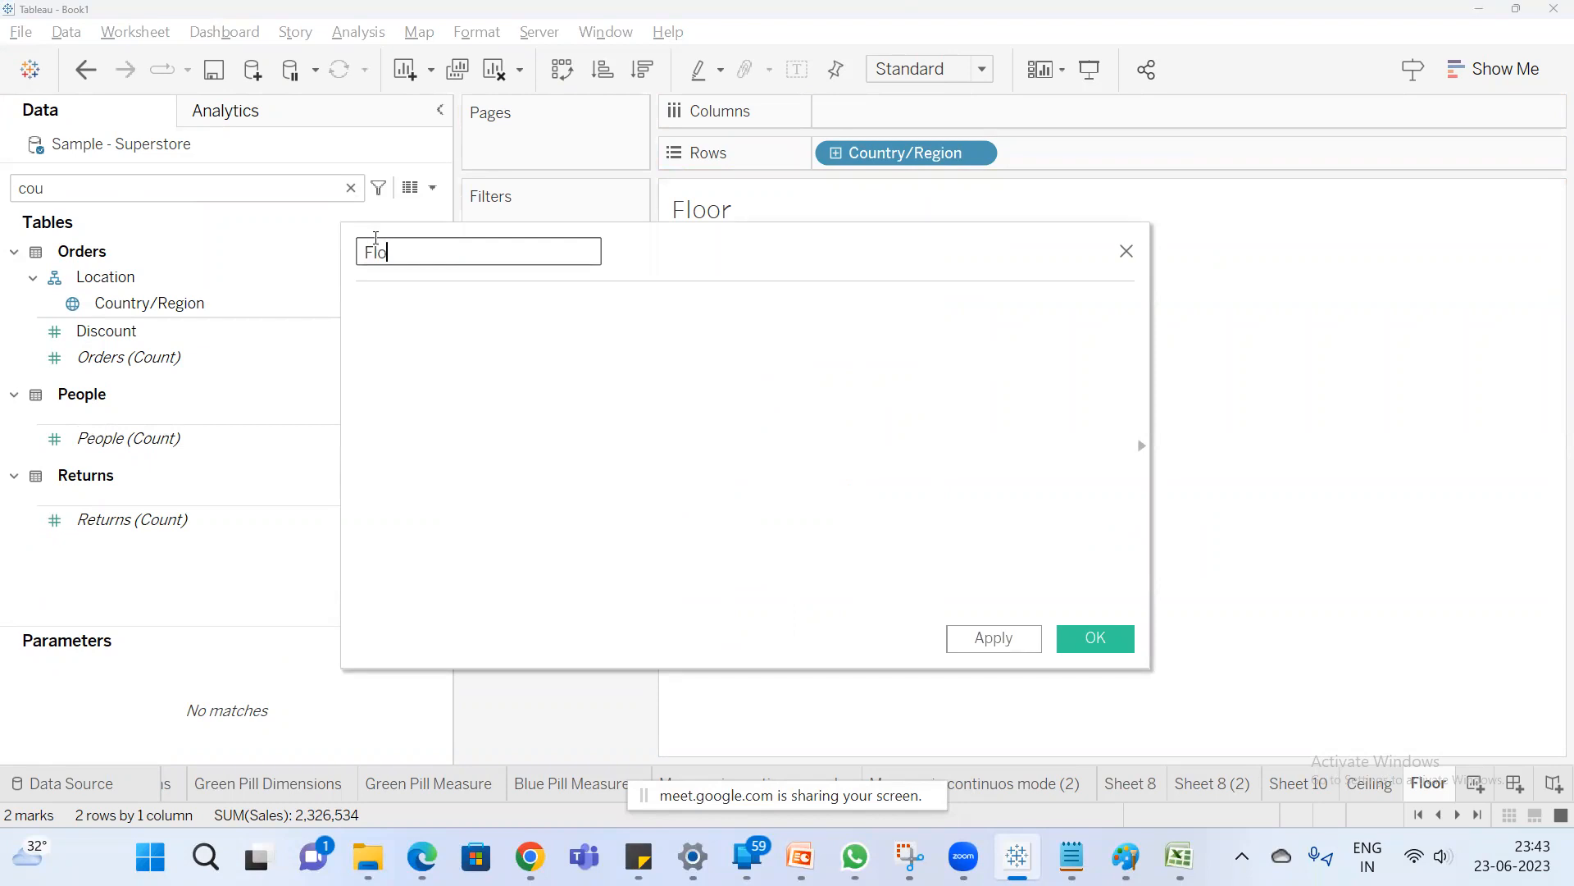
pyautogui.write('floo')
pyautogui.press('Return')
pyautogui.write('su')
pyautogui.press('Return')
pyautogui.write('sal))')
pyautogui.press('Return')
pyautogui.press('End')
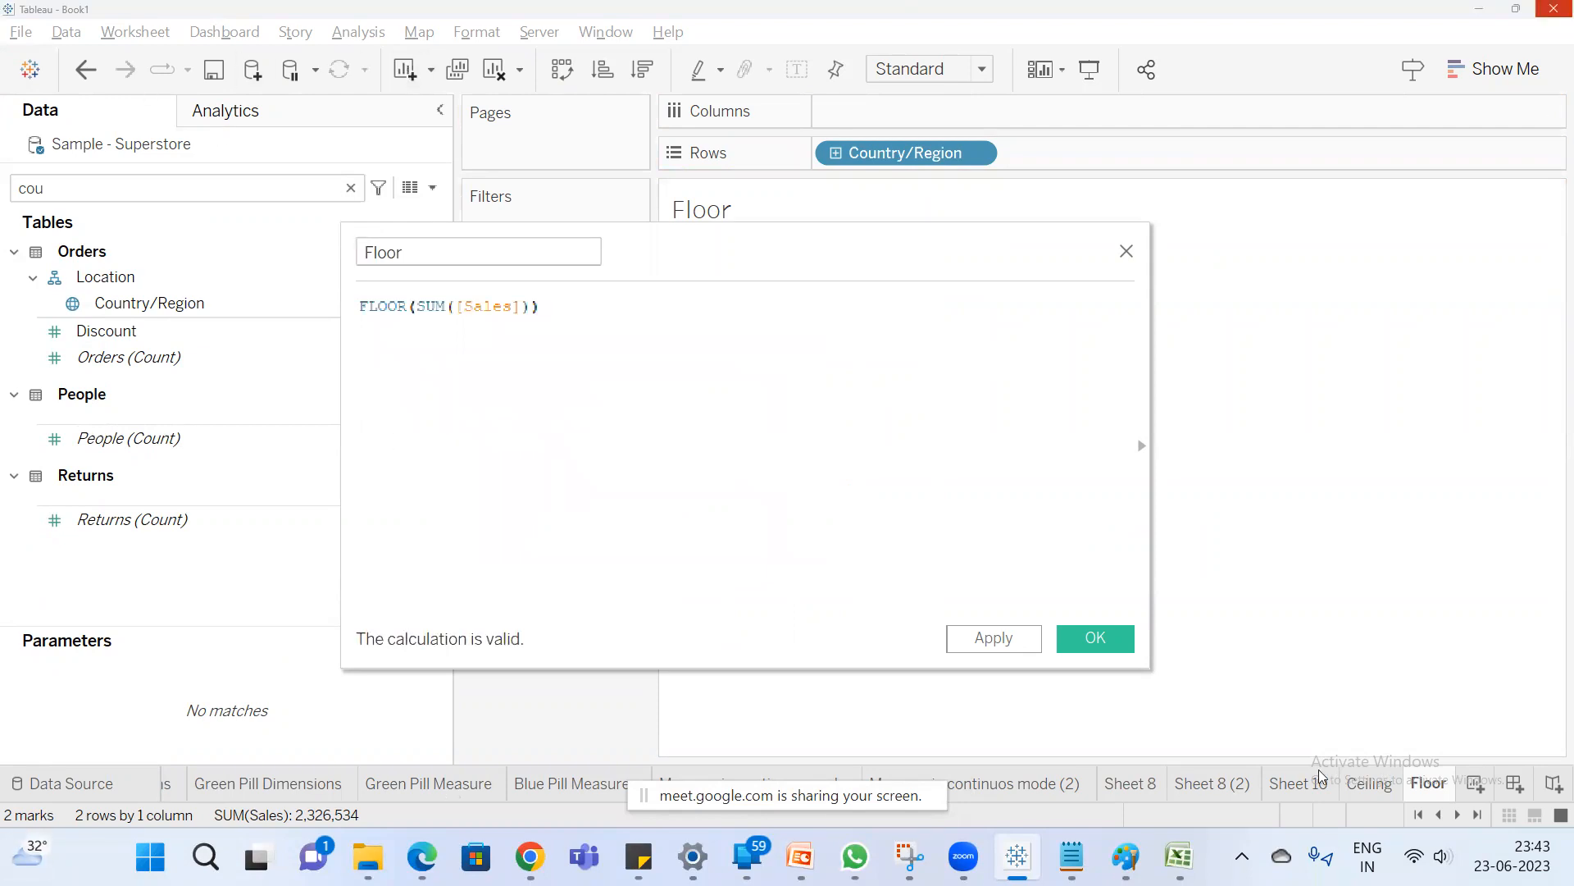
pyautogui.click(1123, 646)
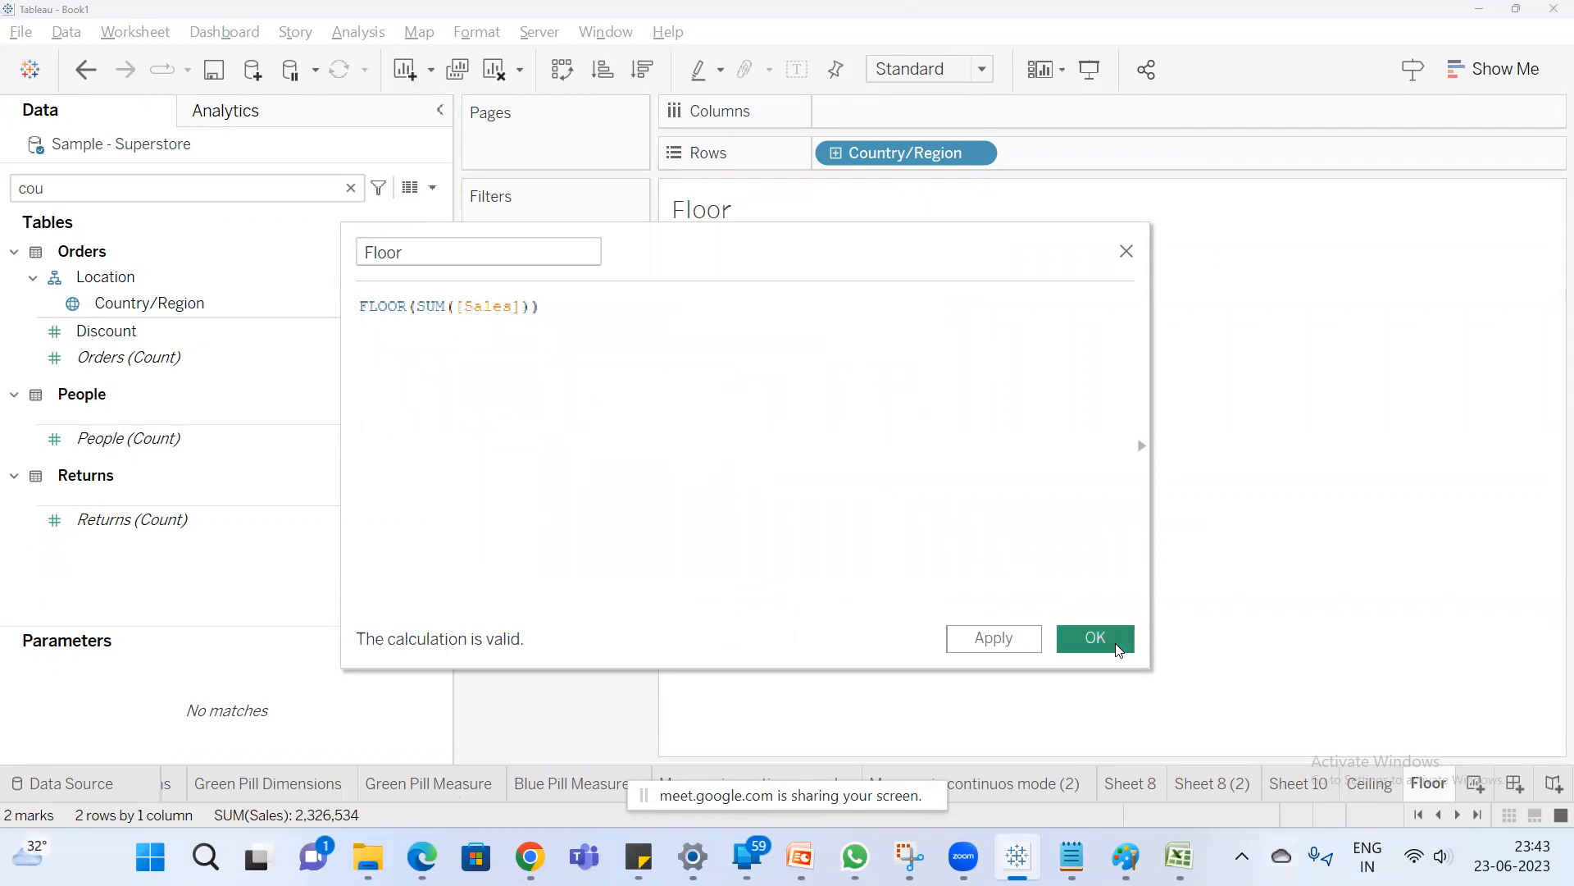
# Replace SUM(Sales) with the Floor field as the text mark on the Floor sheet.
pyautogui.press('BackSpace')
pyautogui.press('BackSpace')
pyautogui.press('BackSpace')
pyautogui.write('fl')
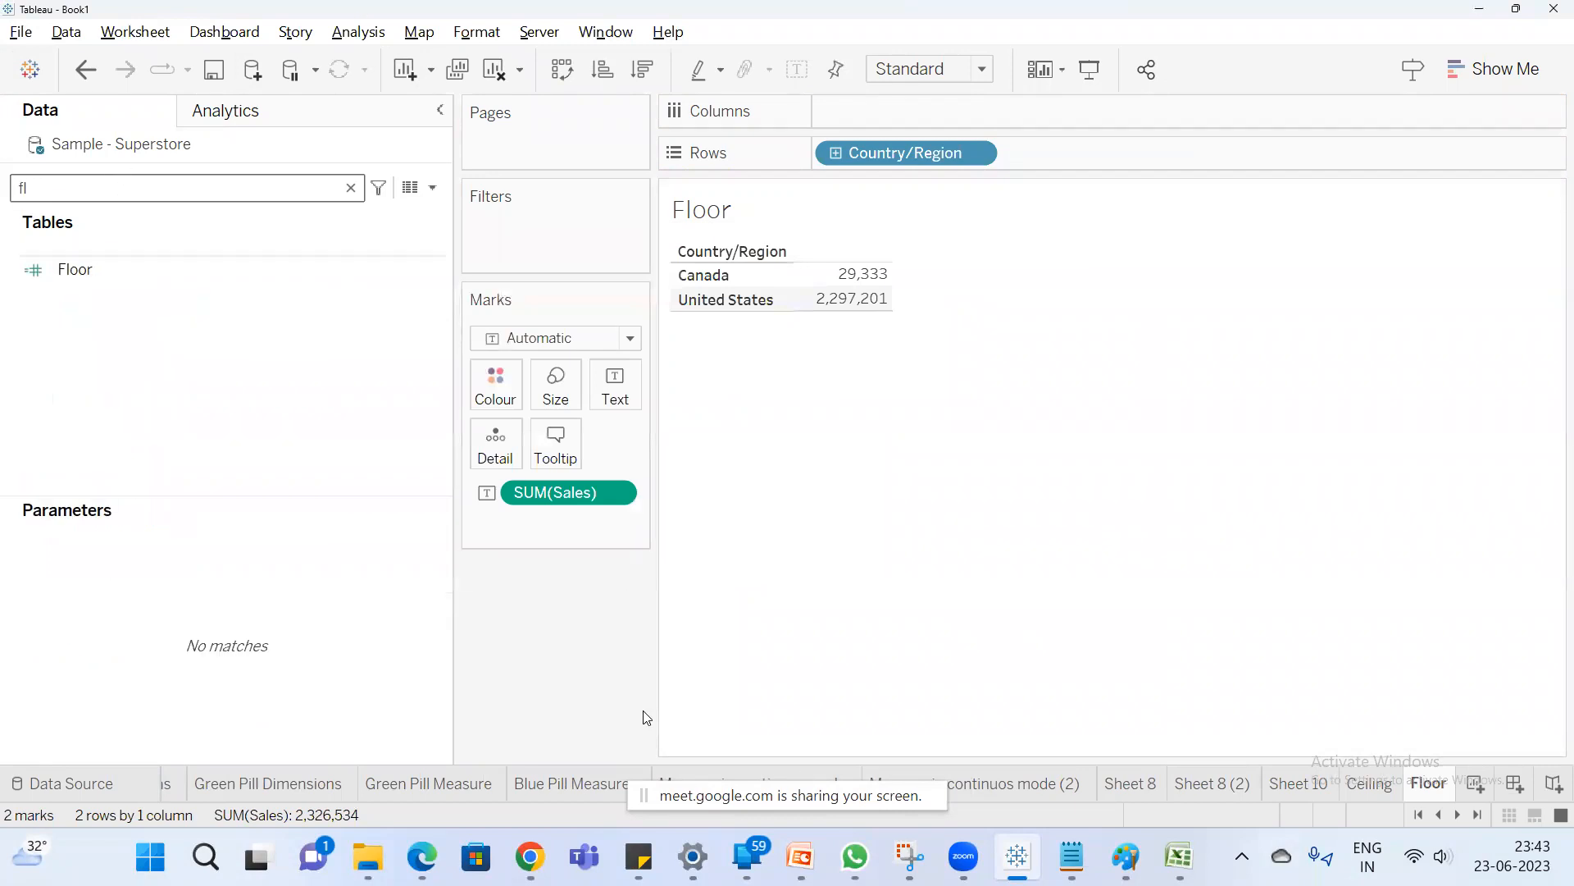
pyautogui.moveTo(574, 492); pyautogui.dragTo(246, 410)
pyautogui.click(119, 270)
pyautogui.doubleClick(123, 279)
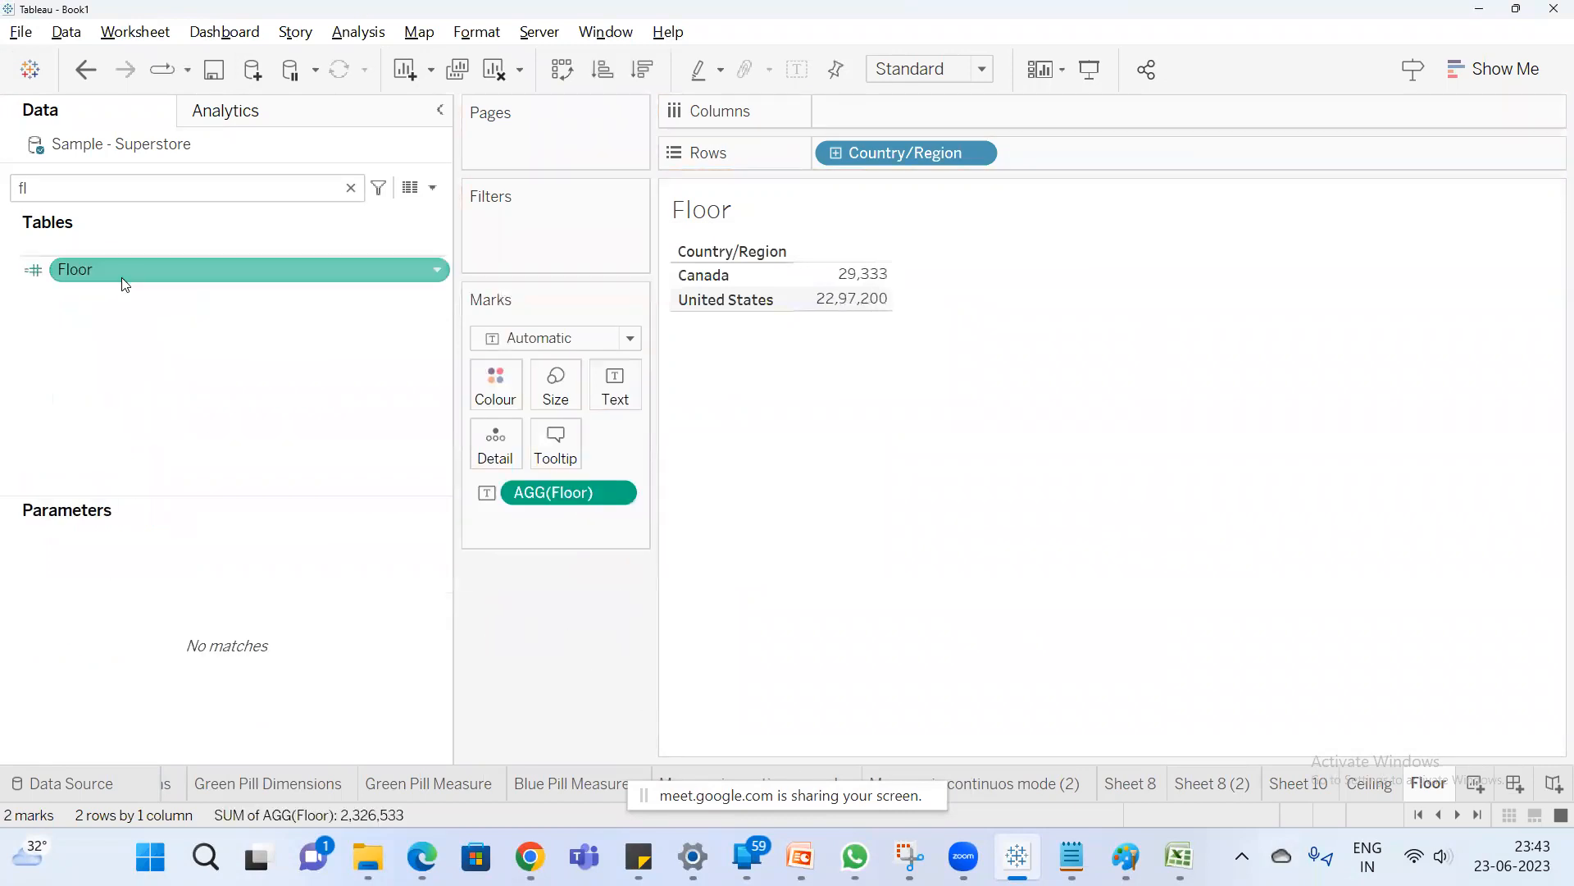
# Compare the Canada and United States Sales values on Sheet 10 with their Floor values on the Floor sheet.
pyautogui.click(1310, 797)
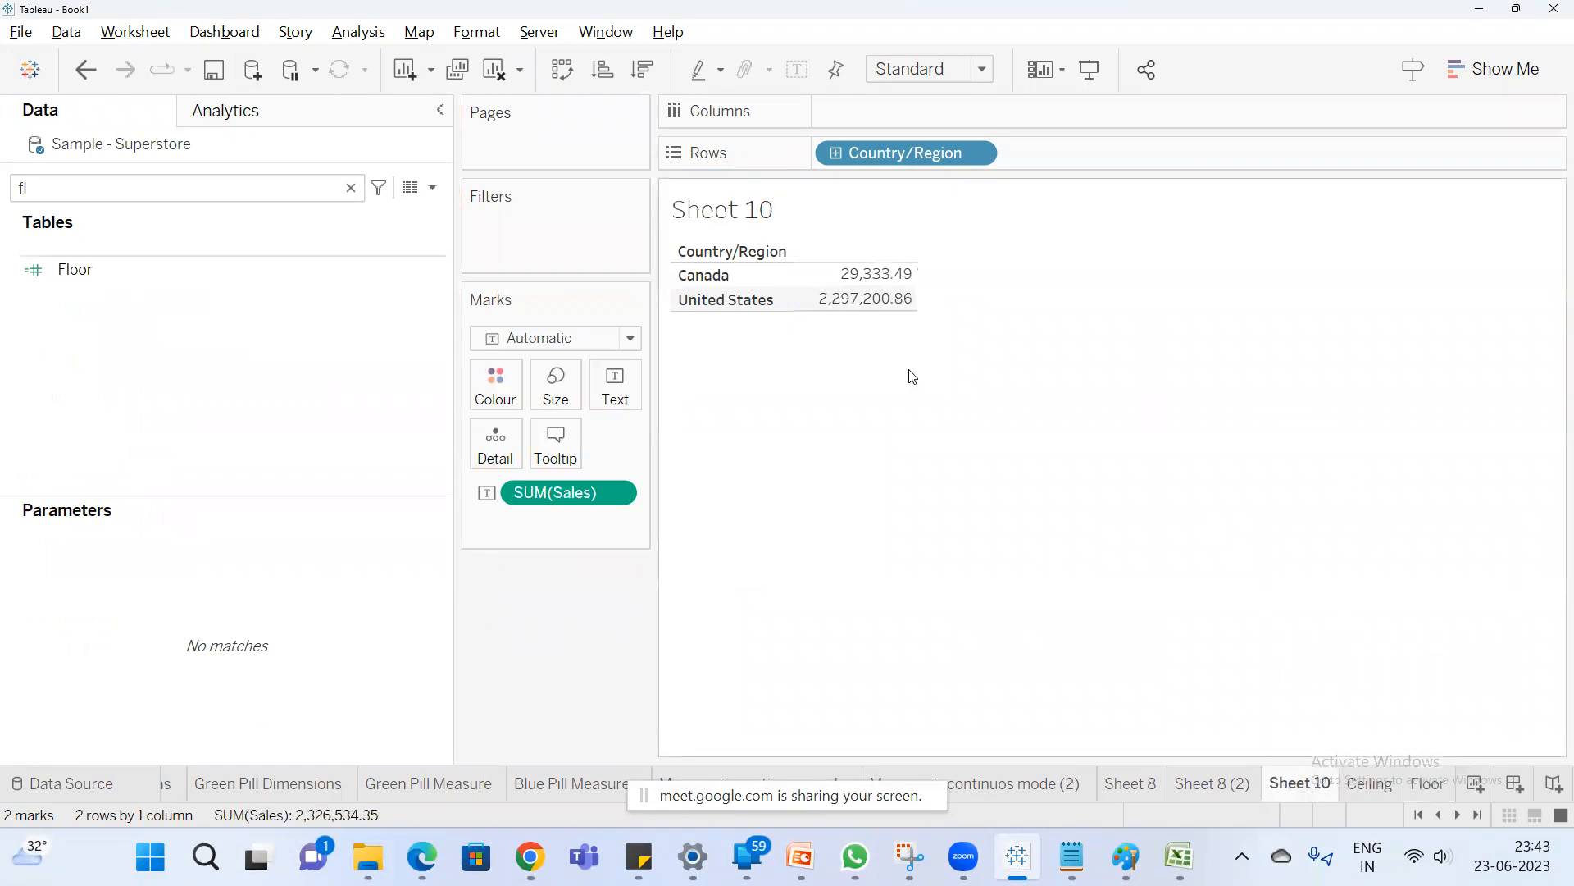
pyautogui.moveTo(879, 279)
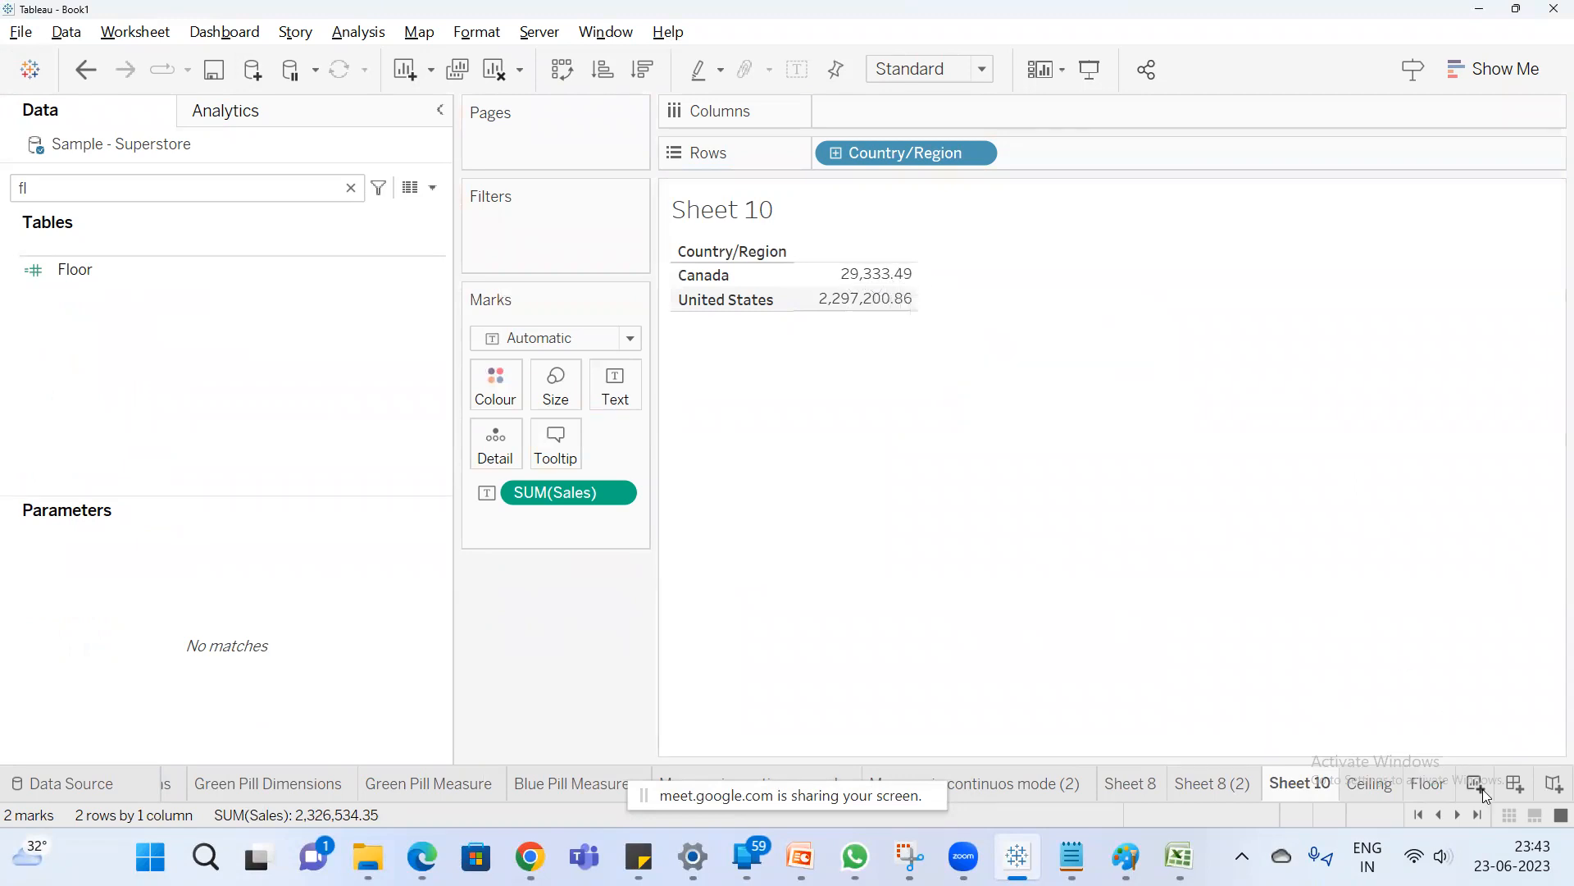
pyautogui.click(1428, 784)
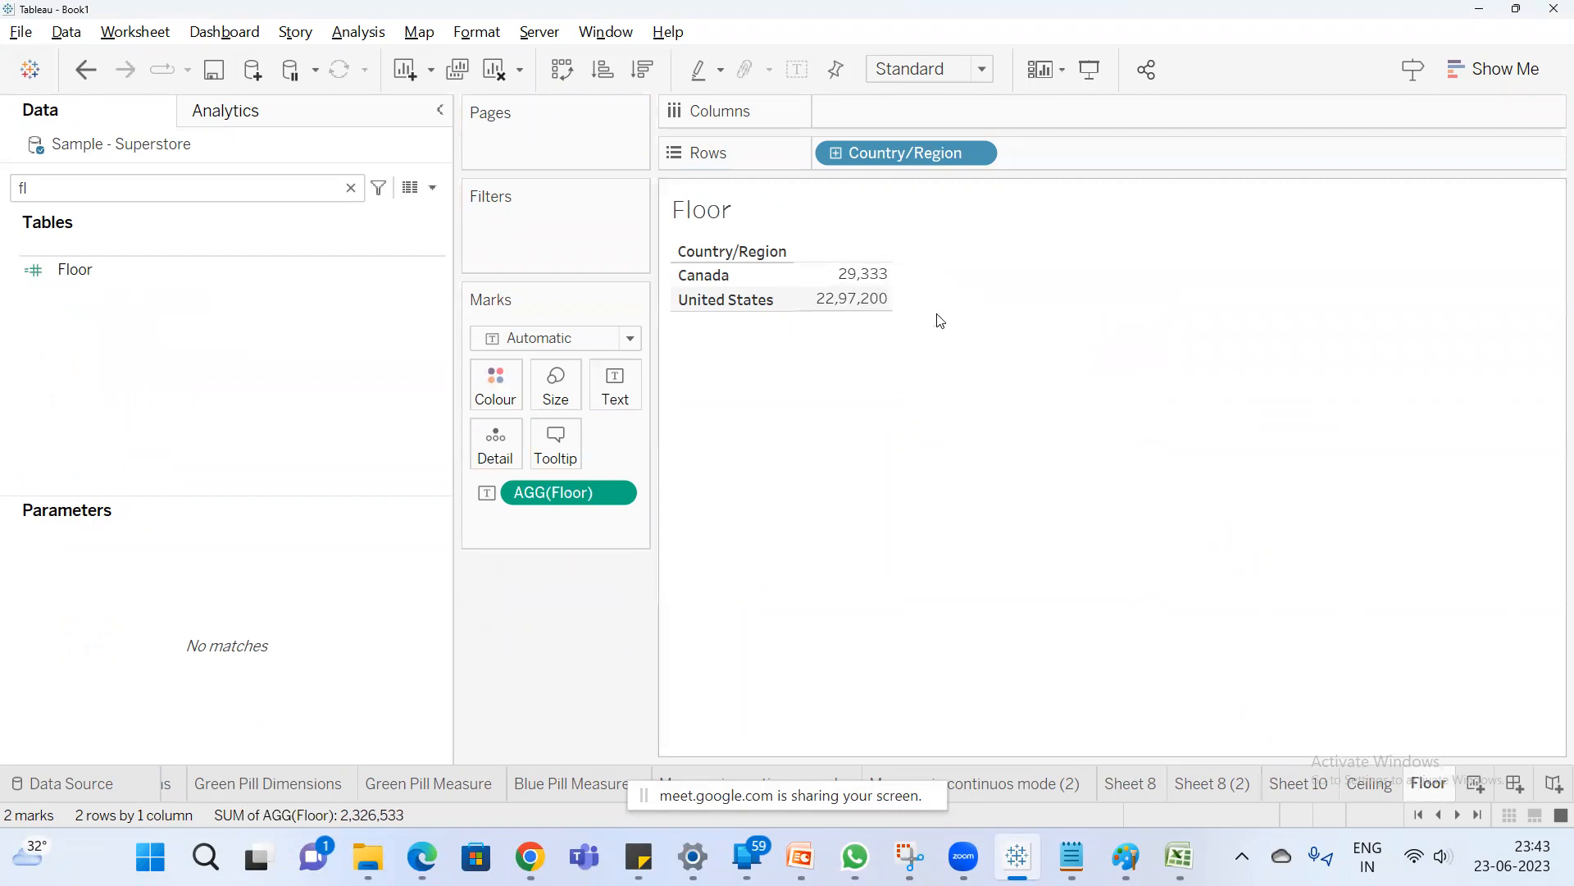
pyautogui.click(1295, 784)
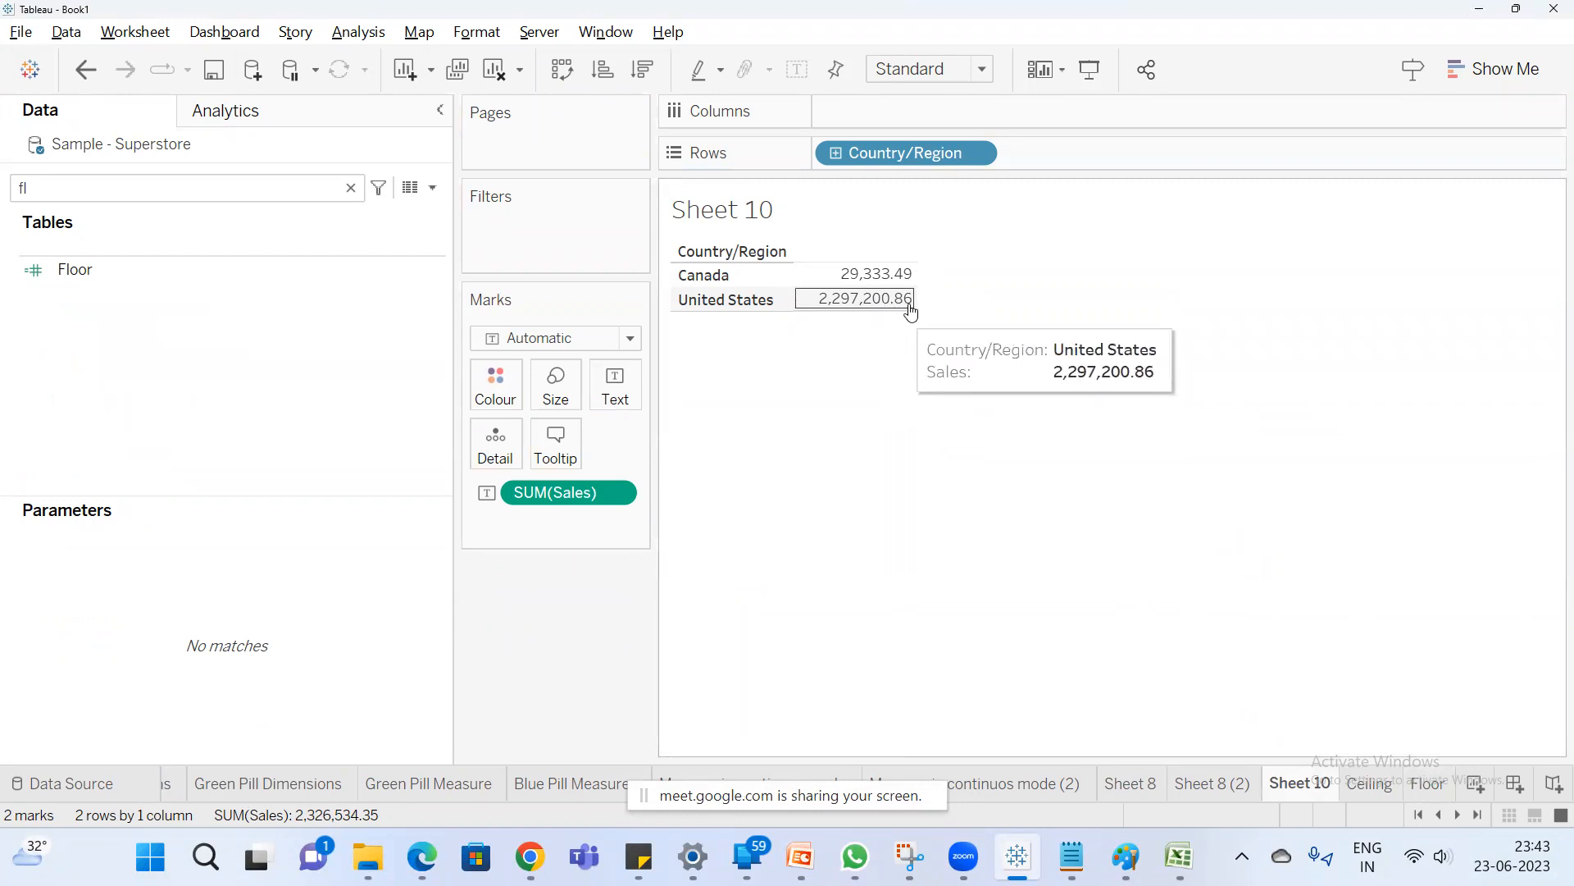
# Preview SUM(Sales) on Sheet 10 with 0 decimal places and restore its 2 decimal places.
pyautogui.rightClick(577, 485)
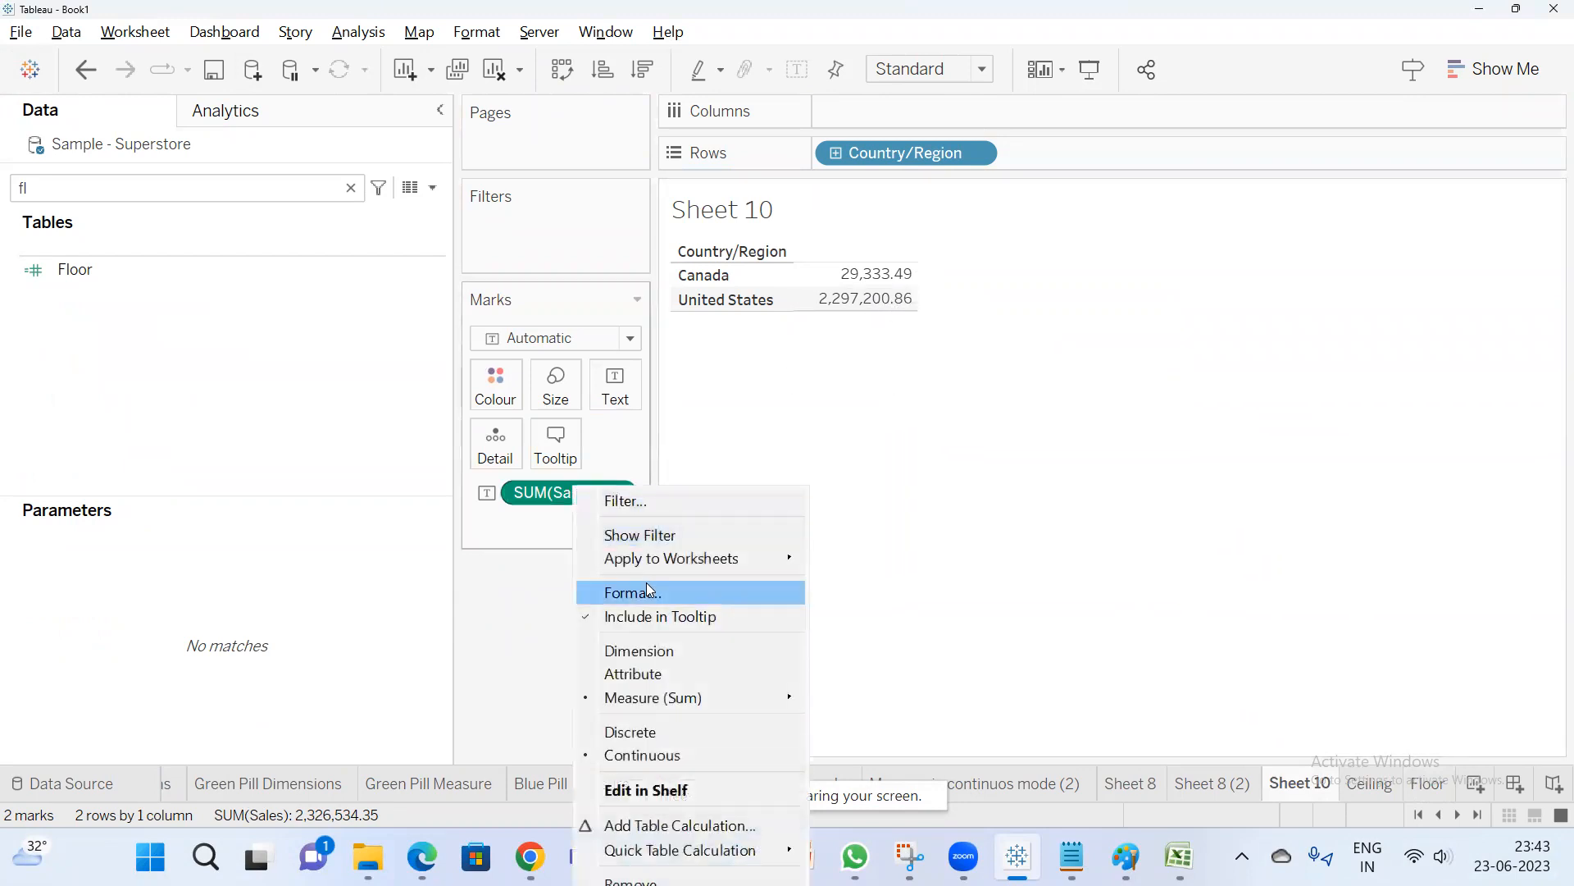
pyautogui.click(647, 584)
pyautogui.click(377, 335)
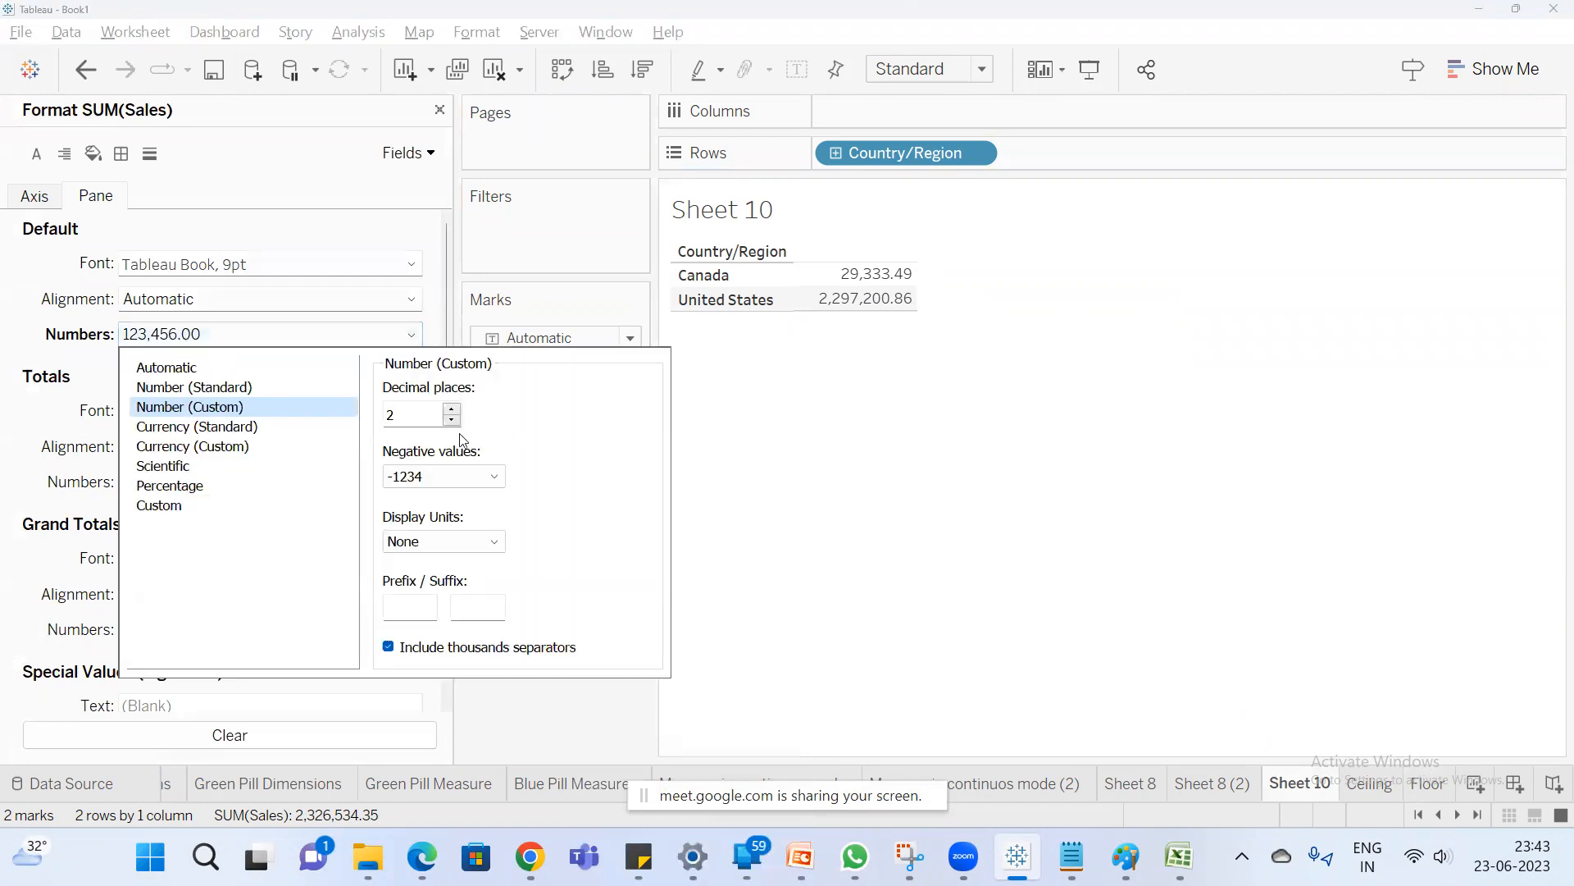
pyautogui.click(452, 421)
pyautogui.click(452, 421)
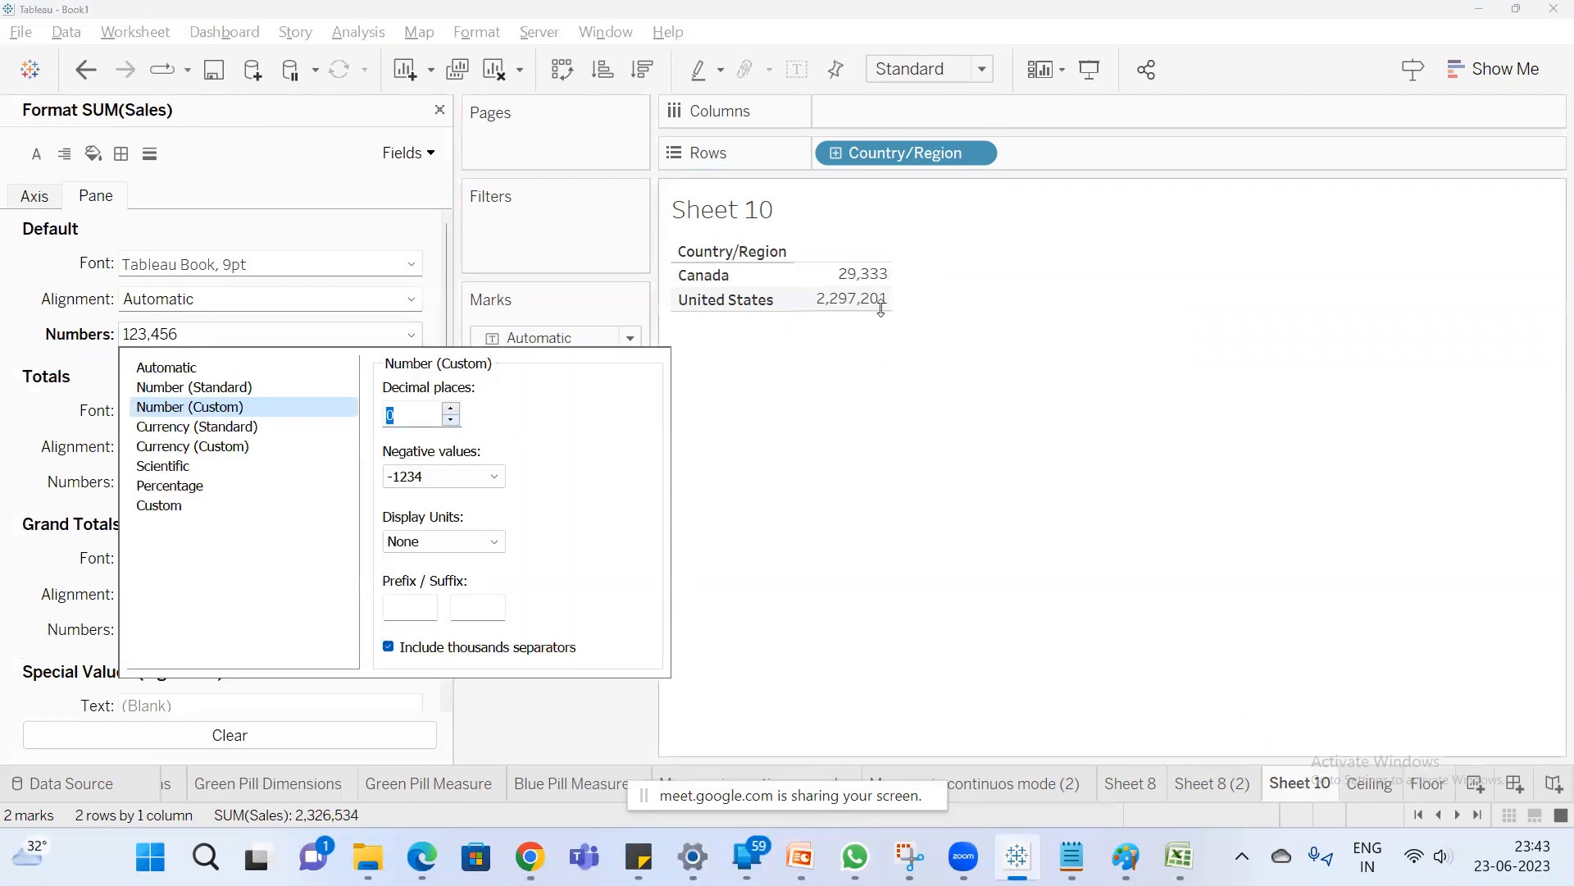
pyautogui.click(451, 408)
pyautogui.click(451, 408)
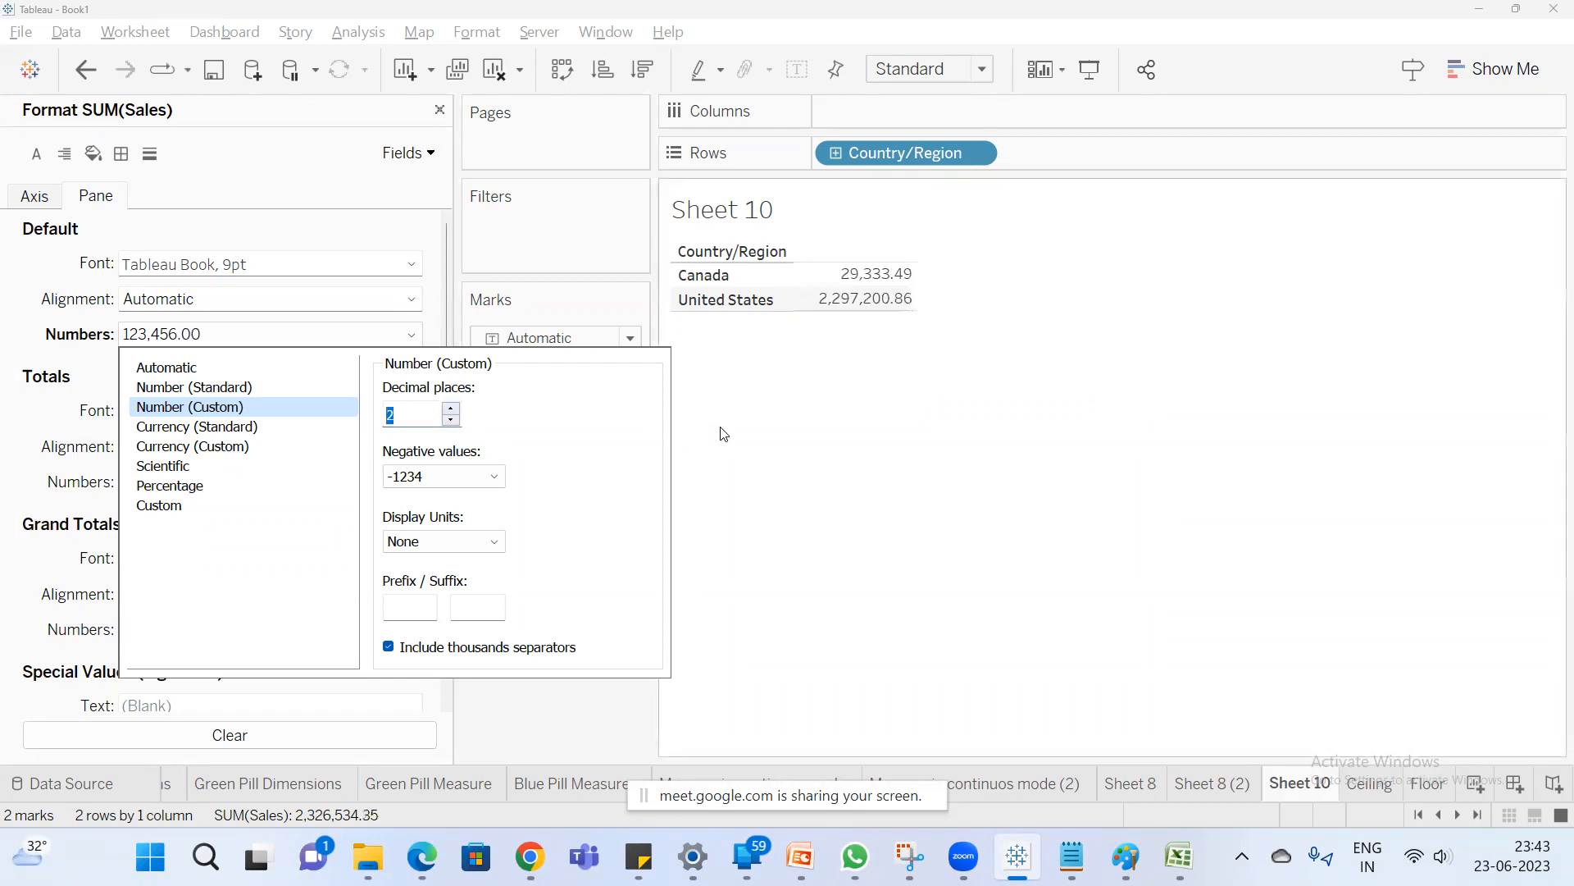
# Review the Floor sheet's values, switch to Excel and examine the Floor column in F2:F4.
pyautogui.click(1428, 783)
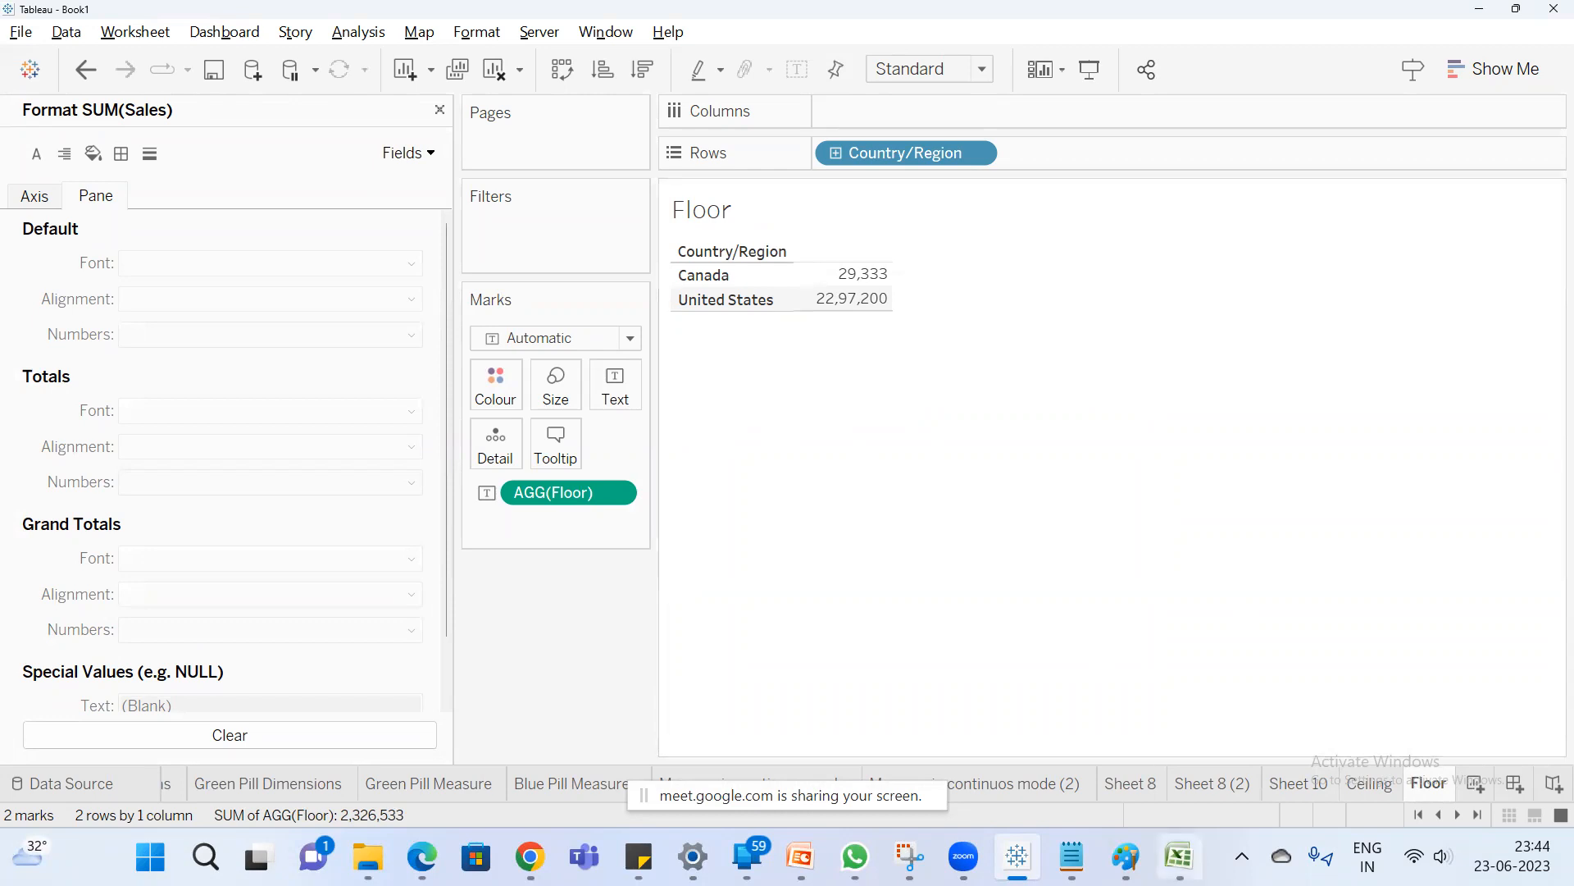
pyautogui.click(1179, 856)
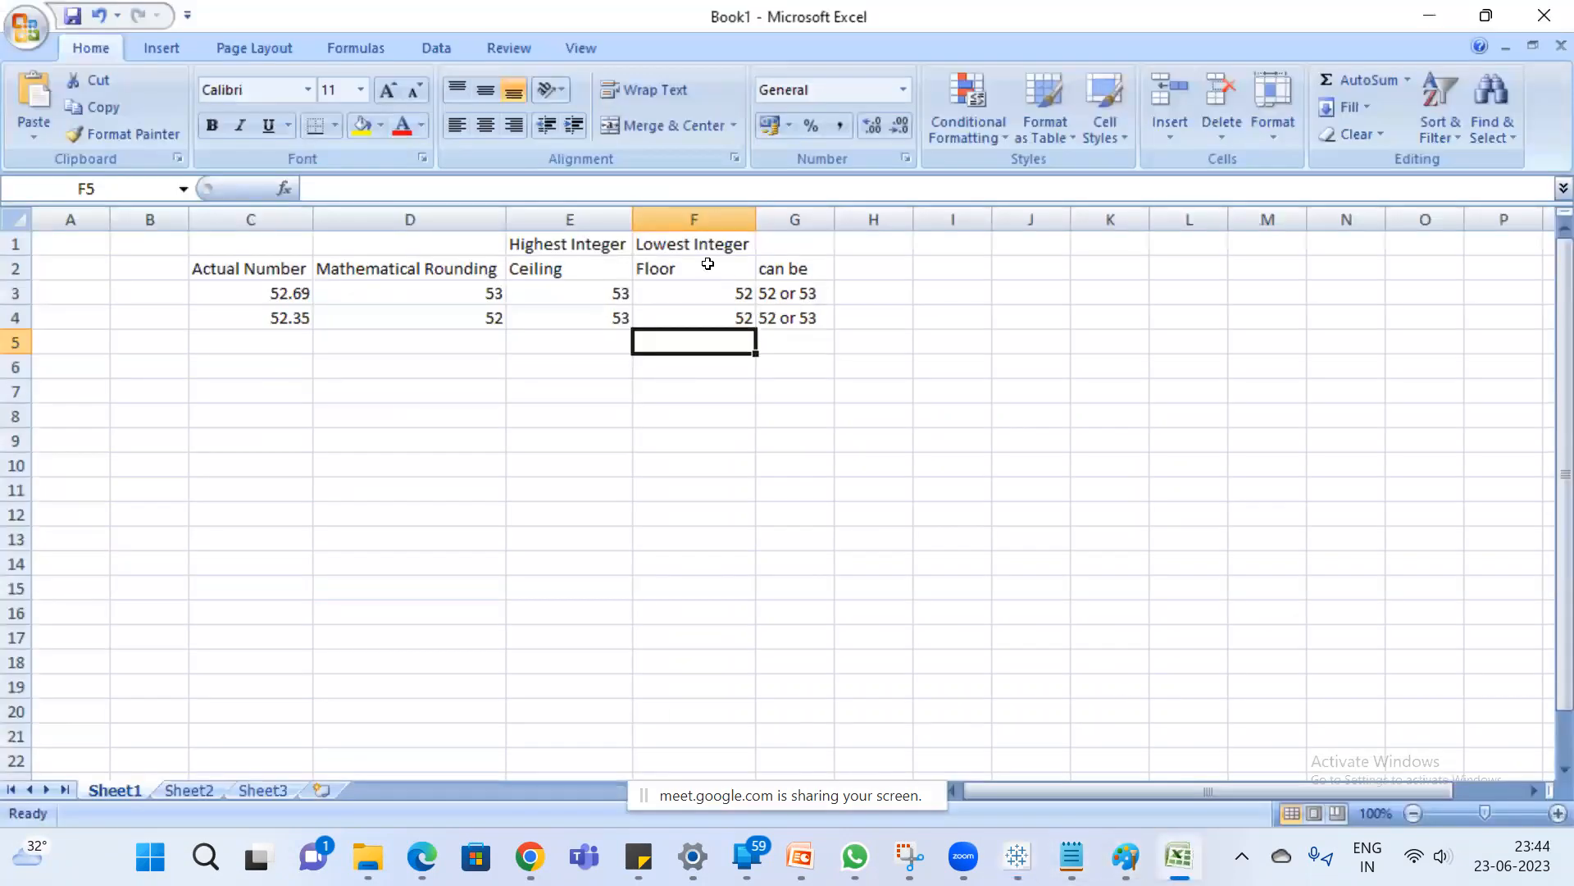
pyautogui.moveTo(705, 260); pyautogui.dragTo(701, 319)
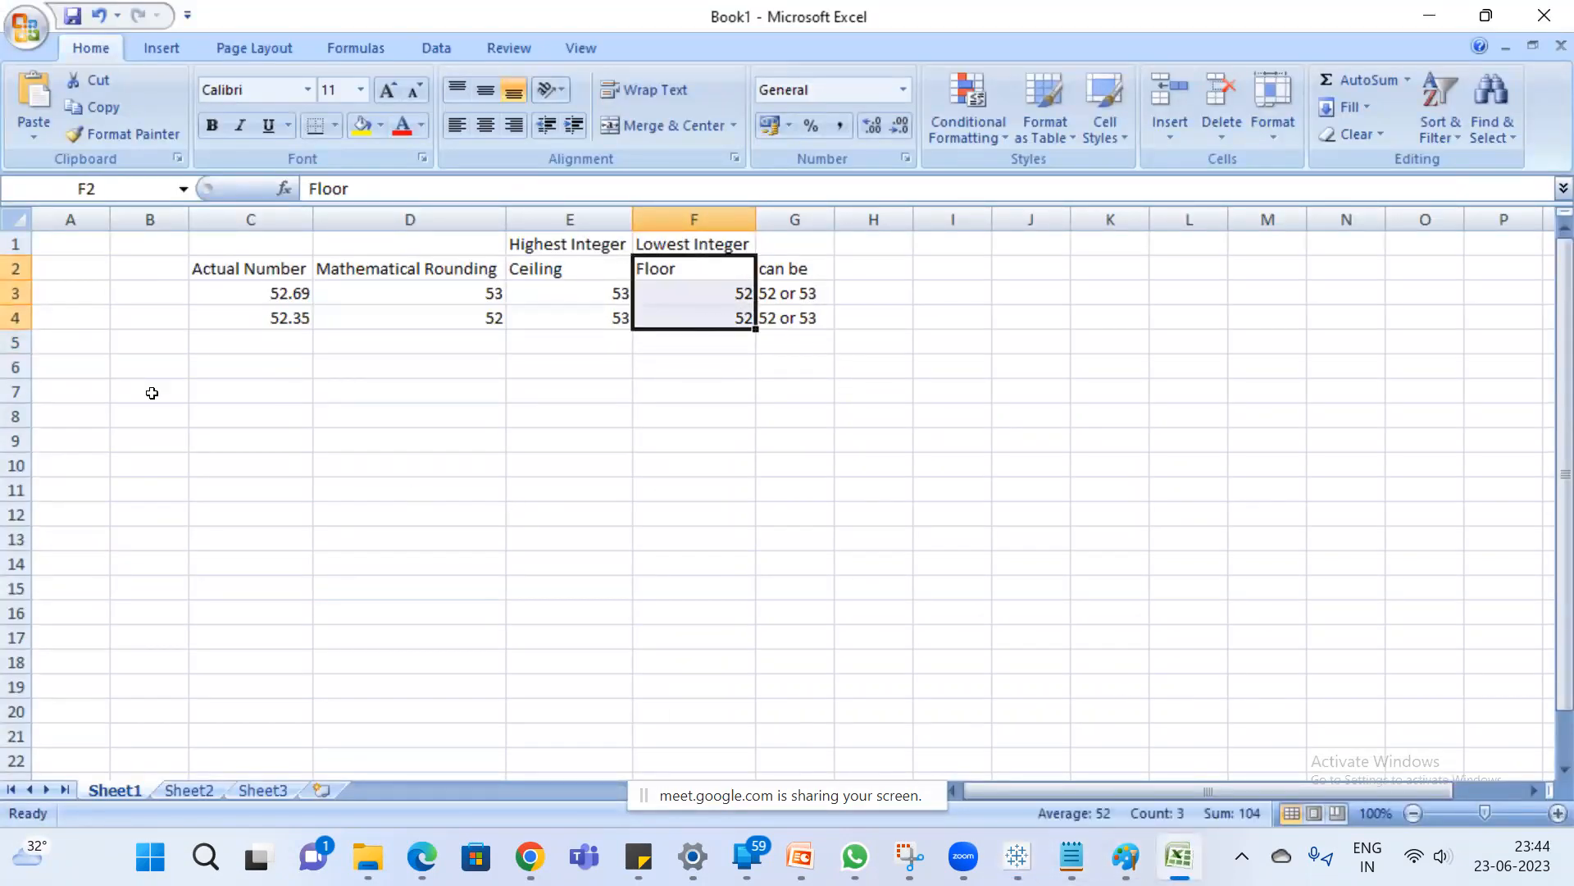
# Add the numbers 56.4 and 64.8 to the Actual Number column in cells C5 and C6.
pyautogui.click(270, 344)
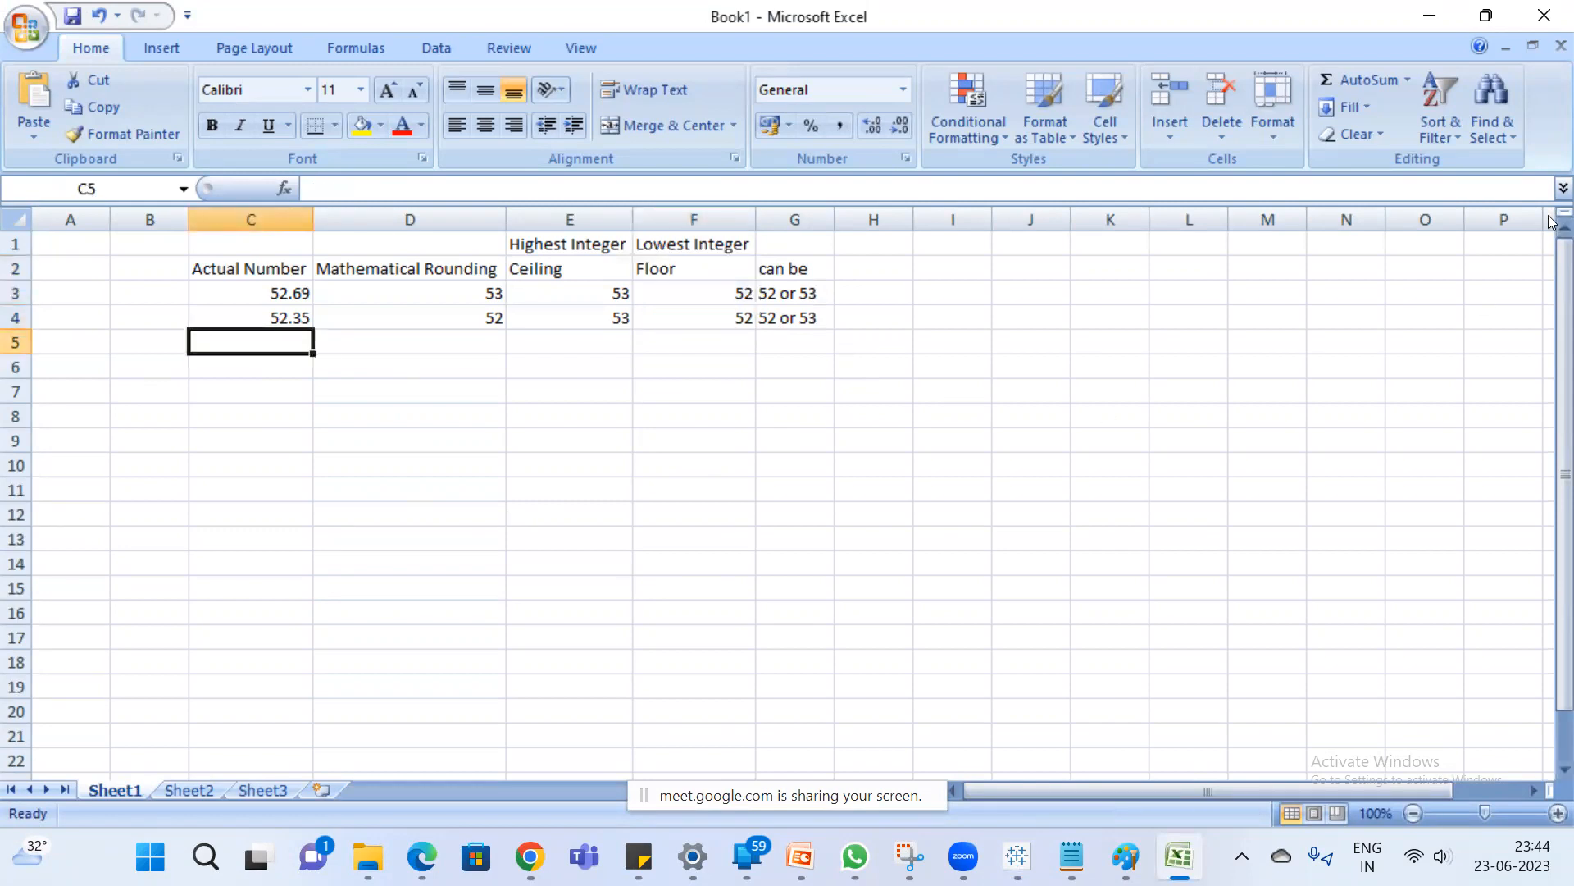
pyautogui.write('56.')
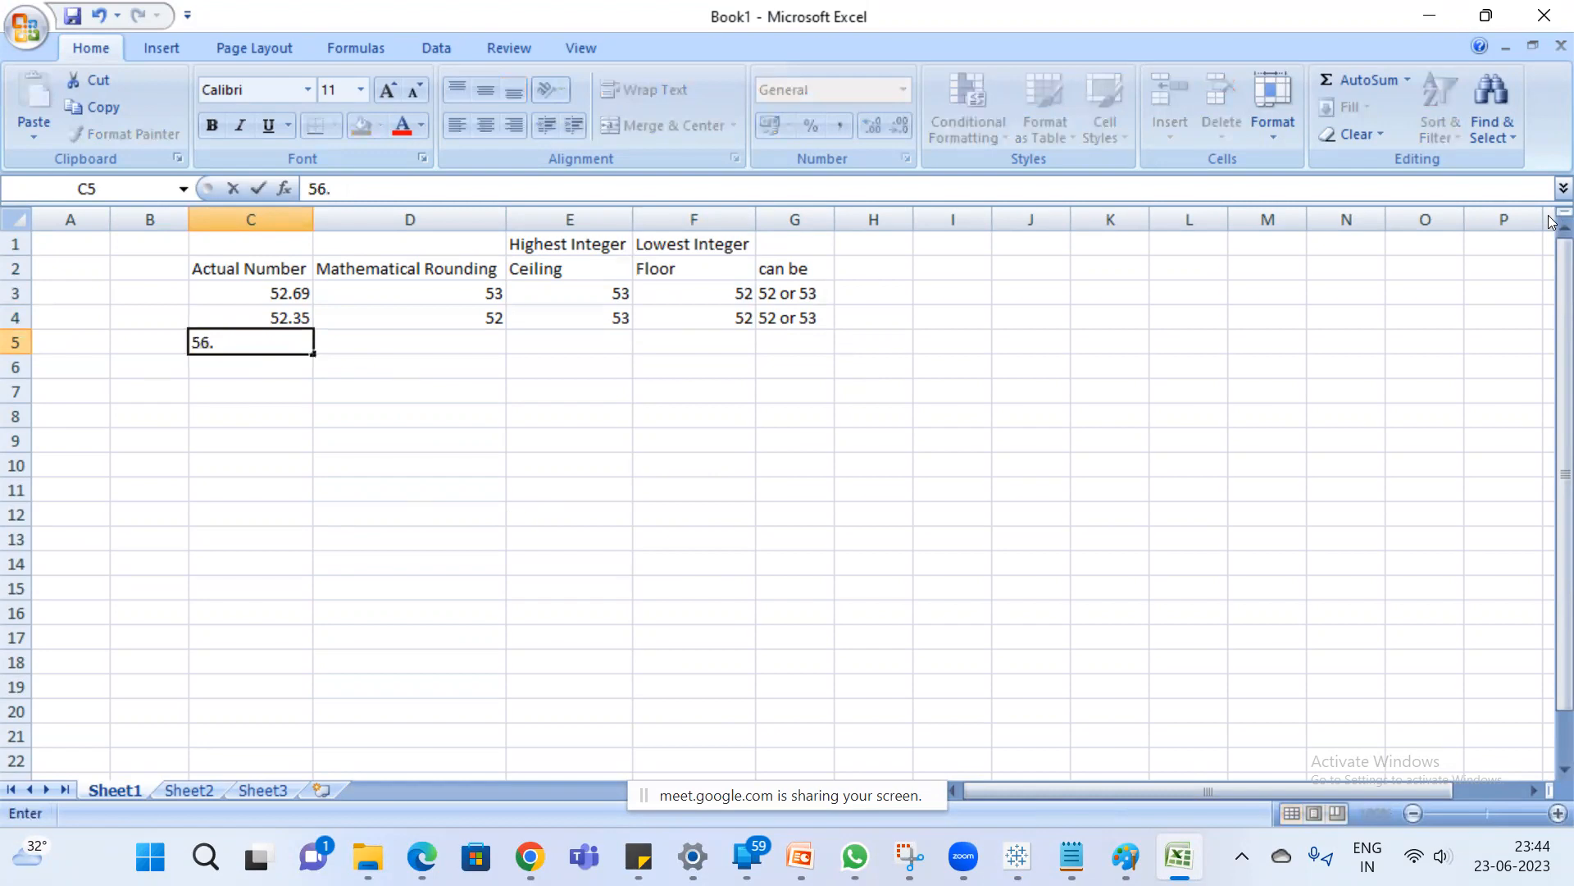
pyautogui.write('4')
pyautogui.press('Return')
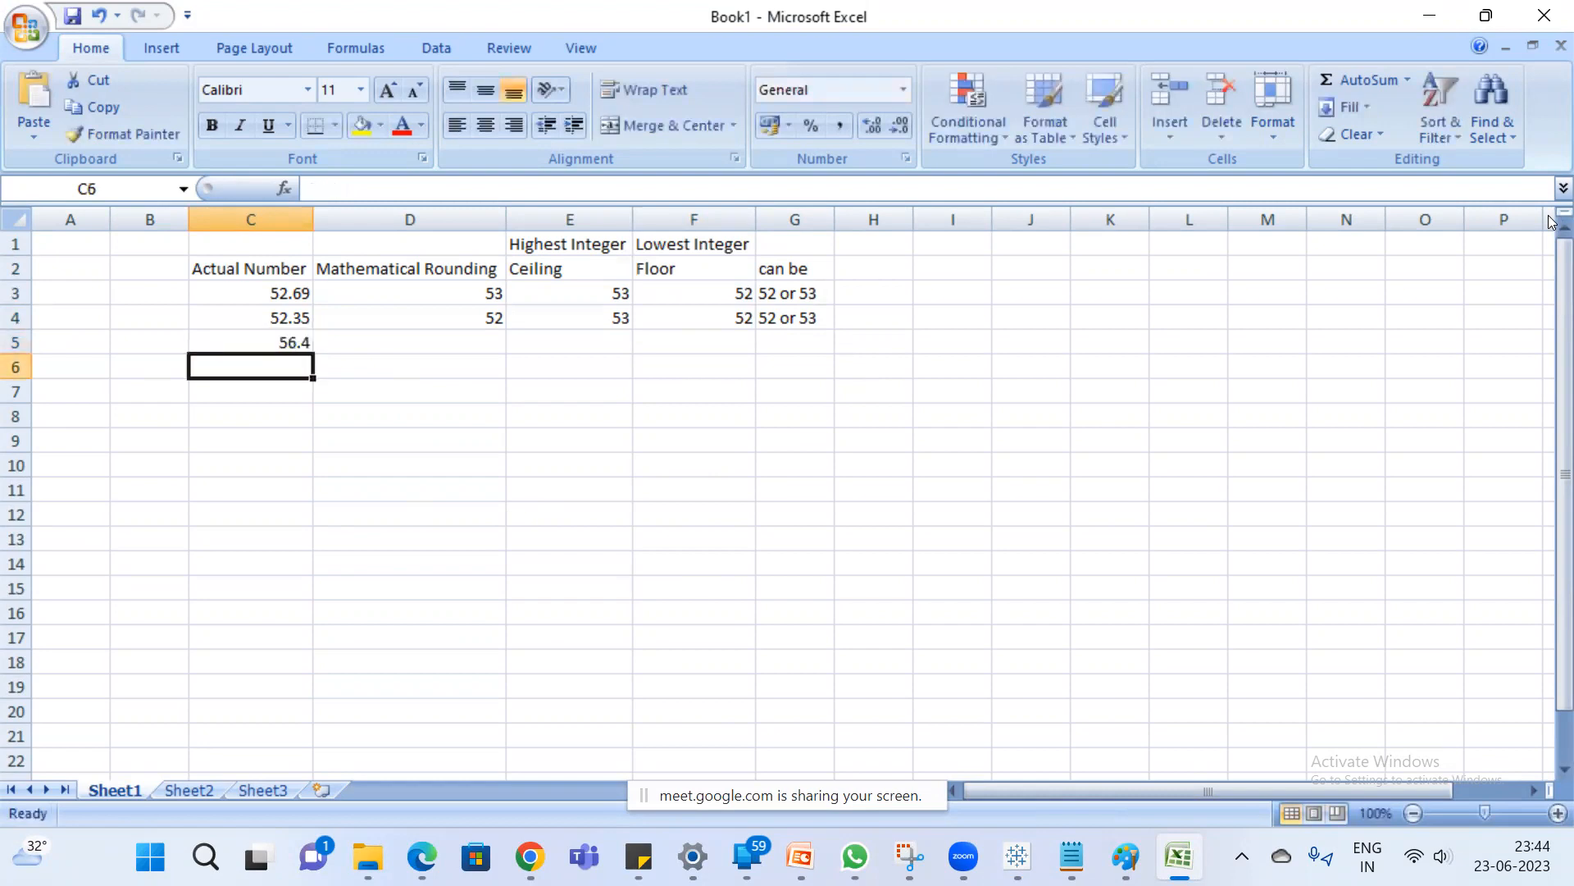
pyautogui.write('64.8')
pyautogui.press('Return')
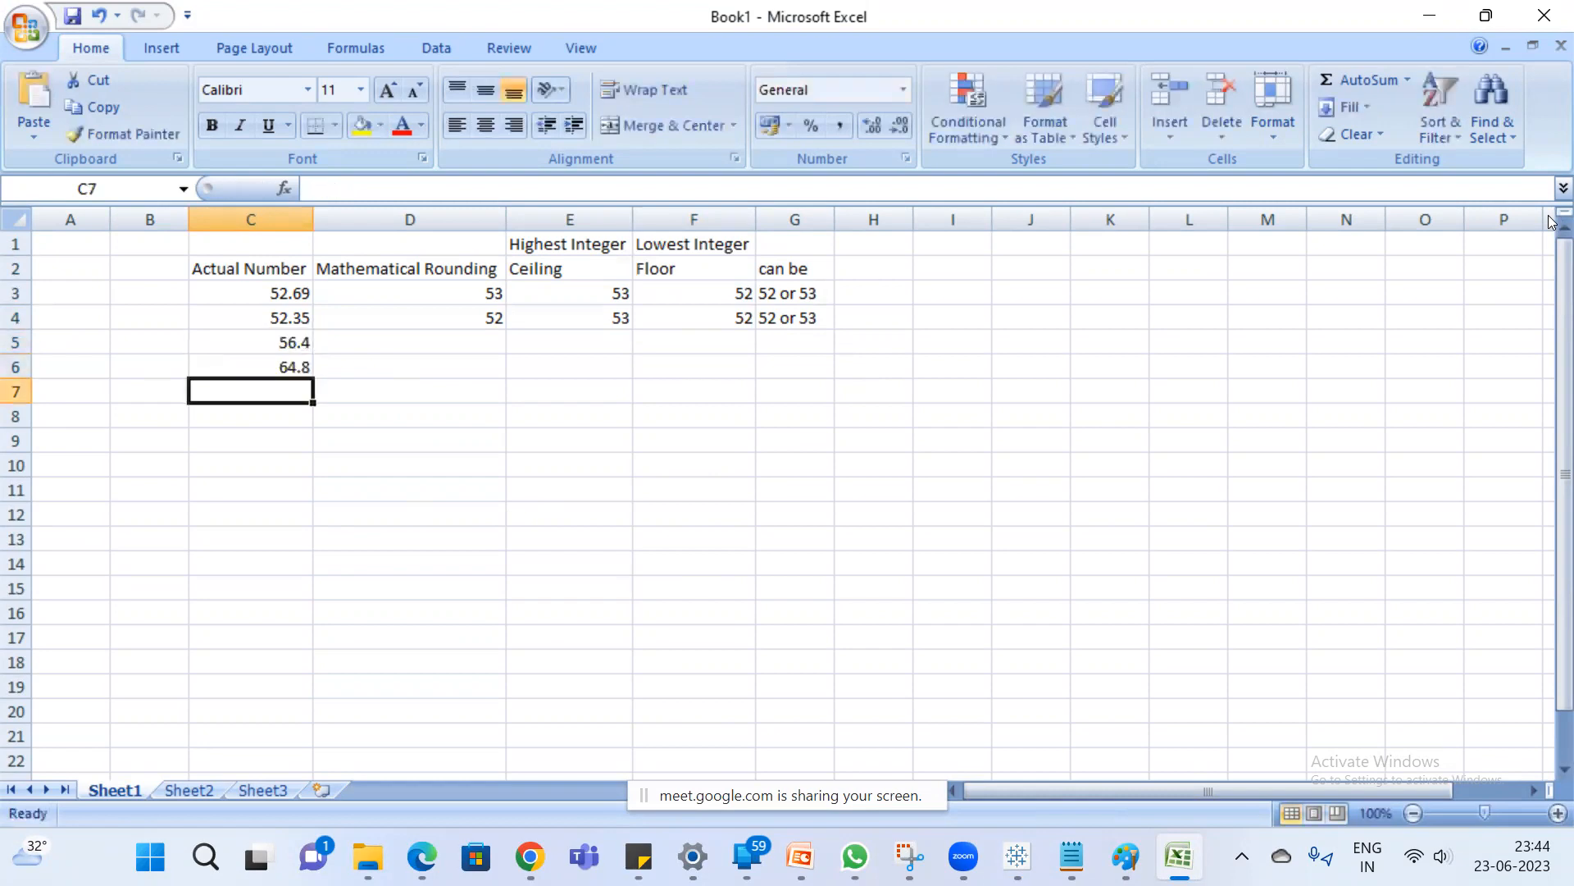
# Fill in the row for 56.4 with 56 as Mathematical Rounding, 57 as Ceiling and 56 as Floor.
pyautogui.click(492, 338)
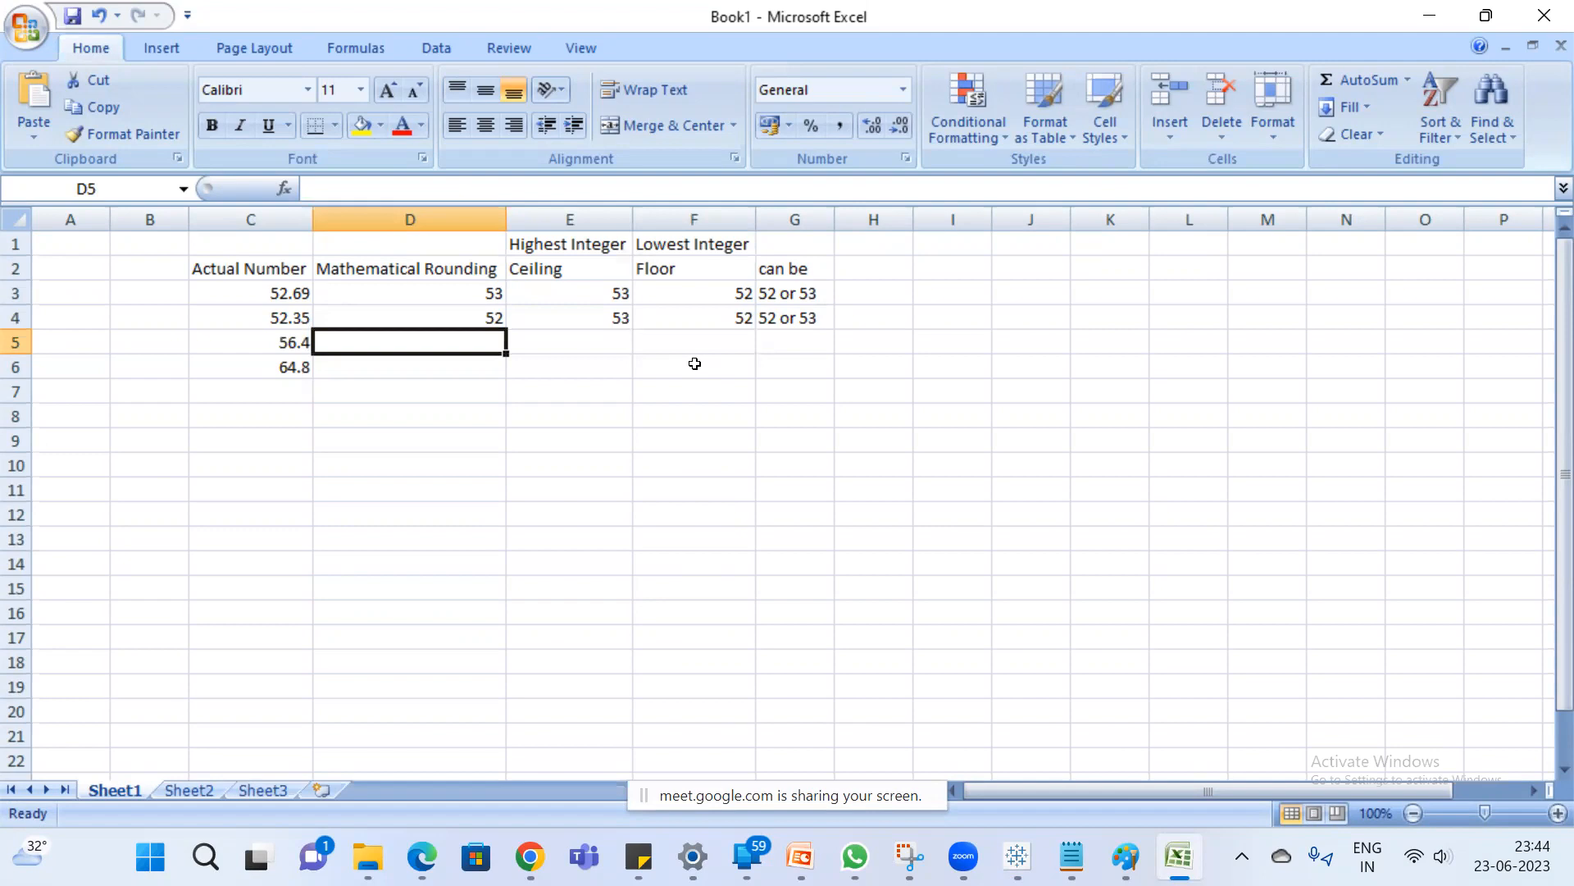
pyautogui.write('56')
pyautogui.press('Tab')
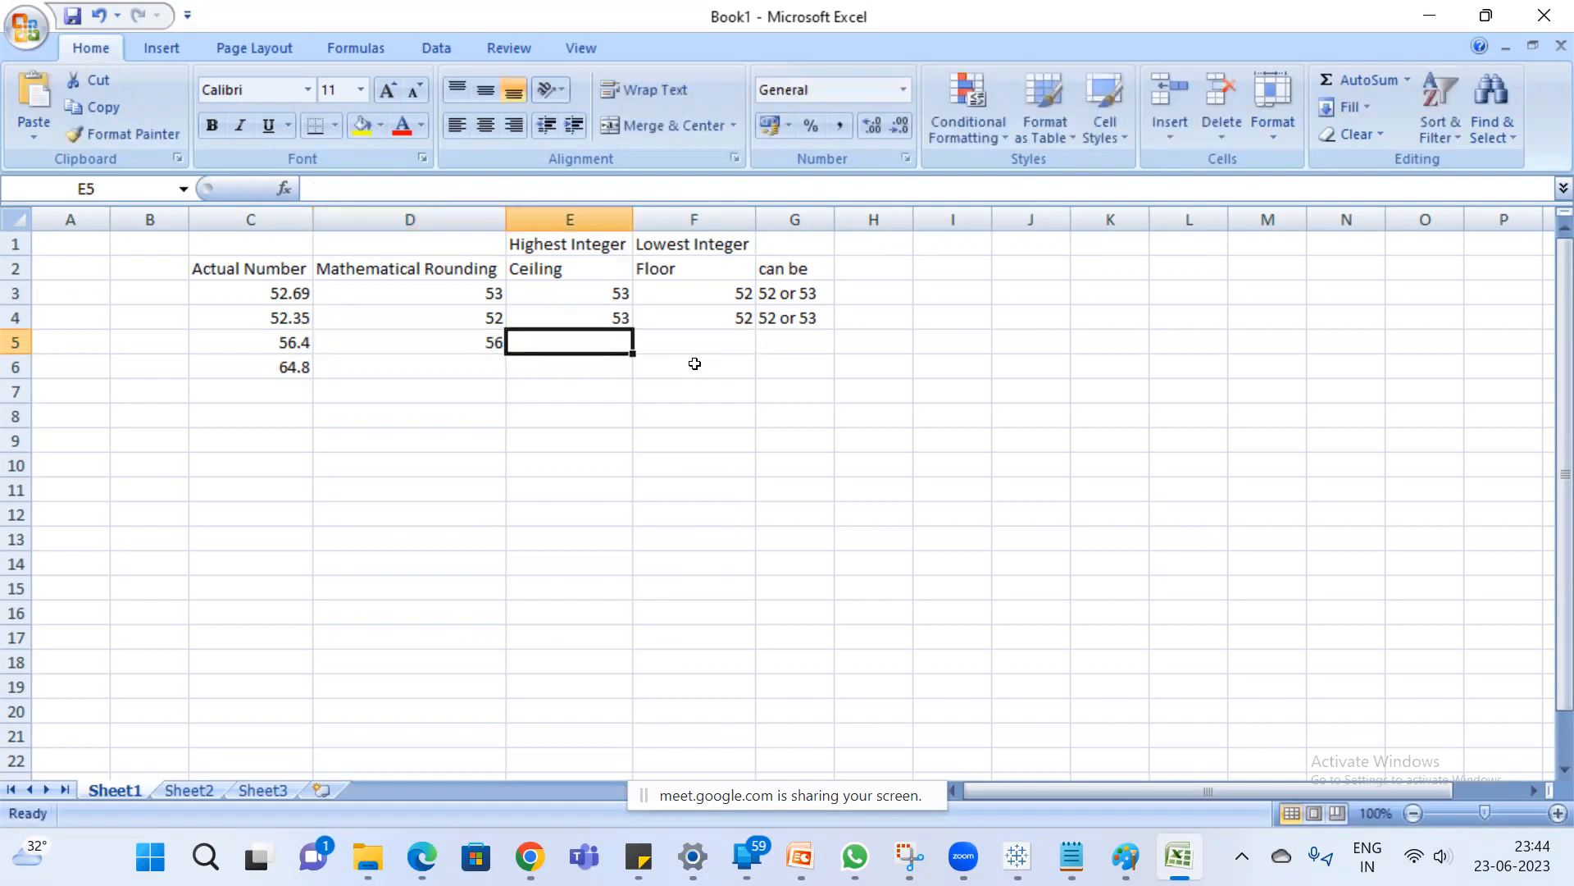
pyautogui.write('57')
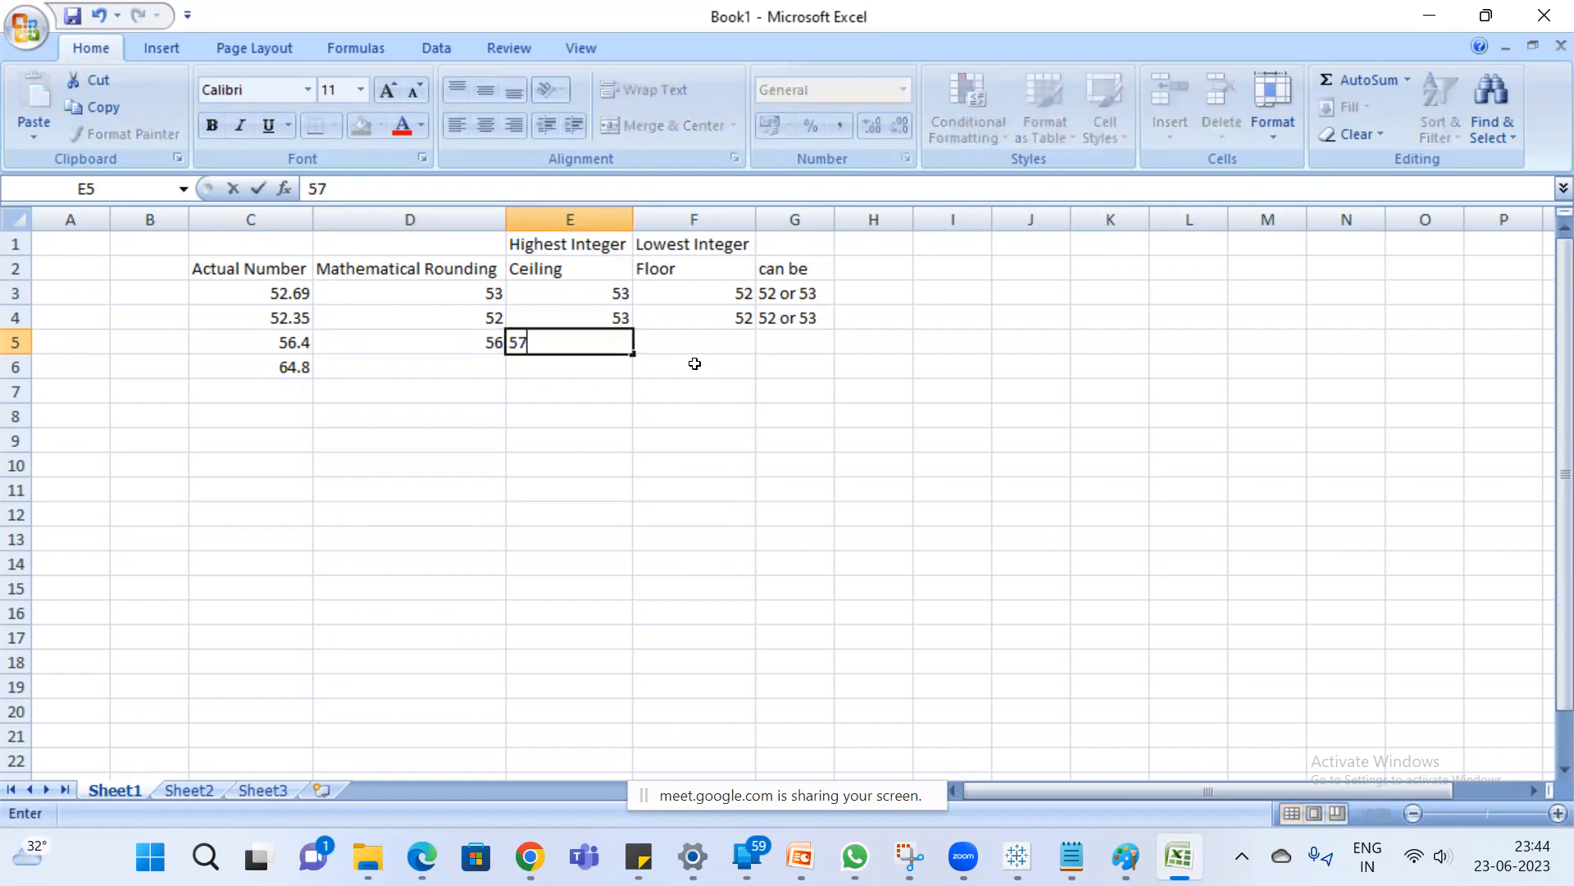
pyautogui.press('Tab')
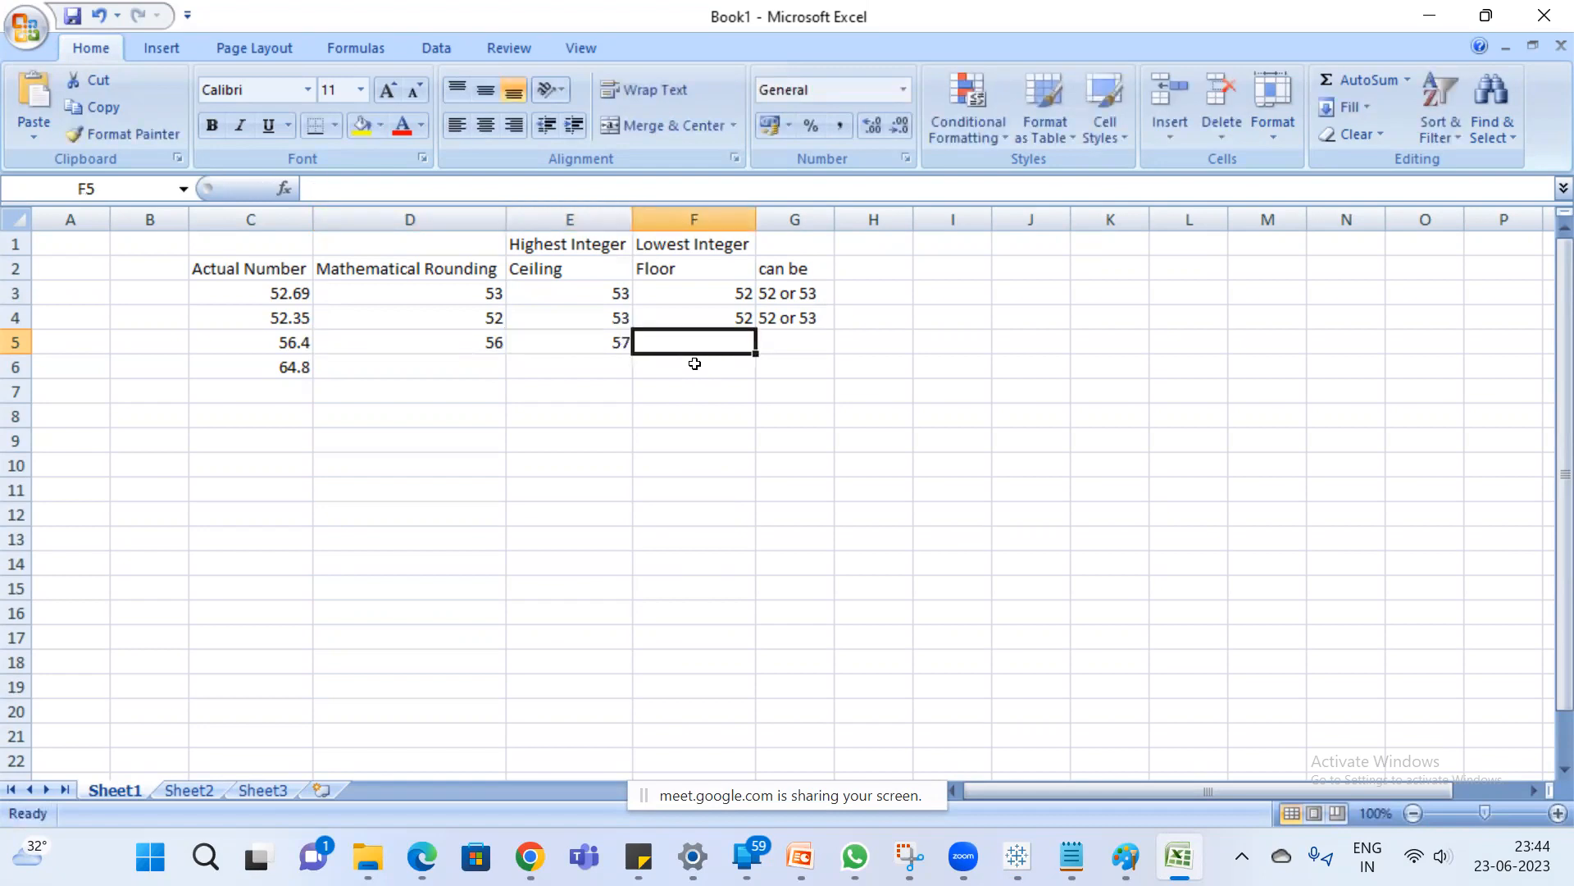
pyautogui.write('56')
pyautogui.press('Down')
# Fill in the row for 64.8 with 65 as Mathematical Rounding, 65 as Ceiling and 64 as Floor.
pyautogui.press('Left')
pyautogui.press('Left')
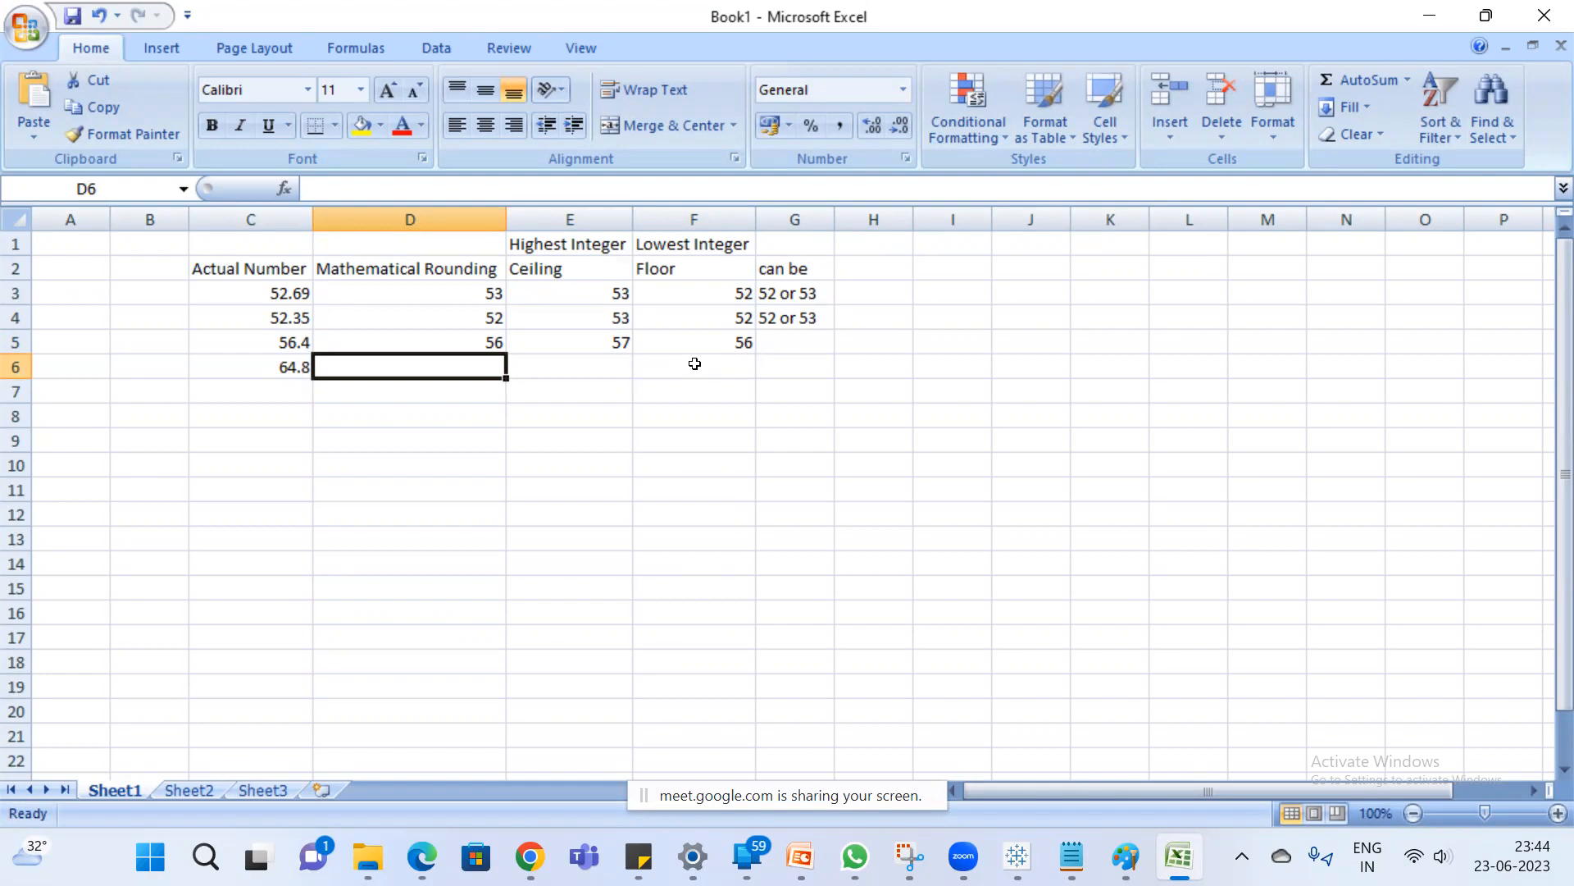
pyautogui.write('65')
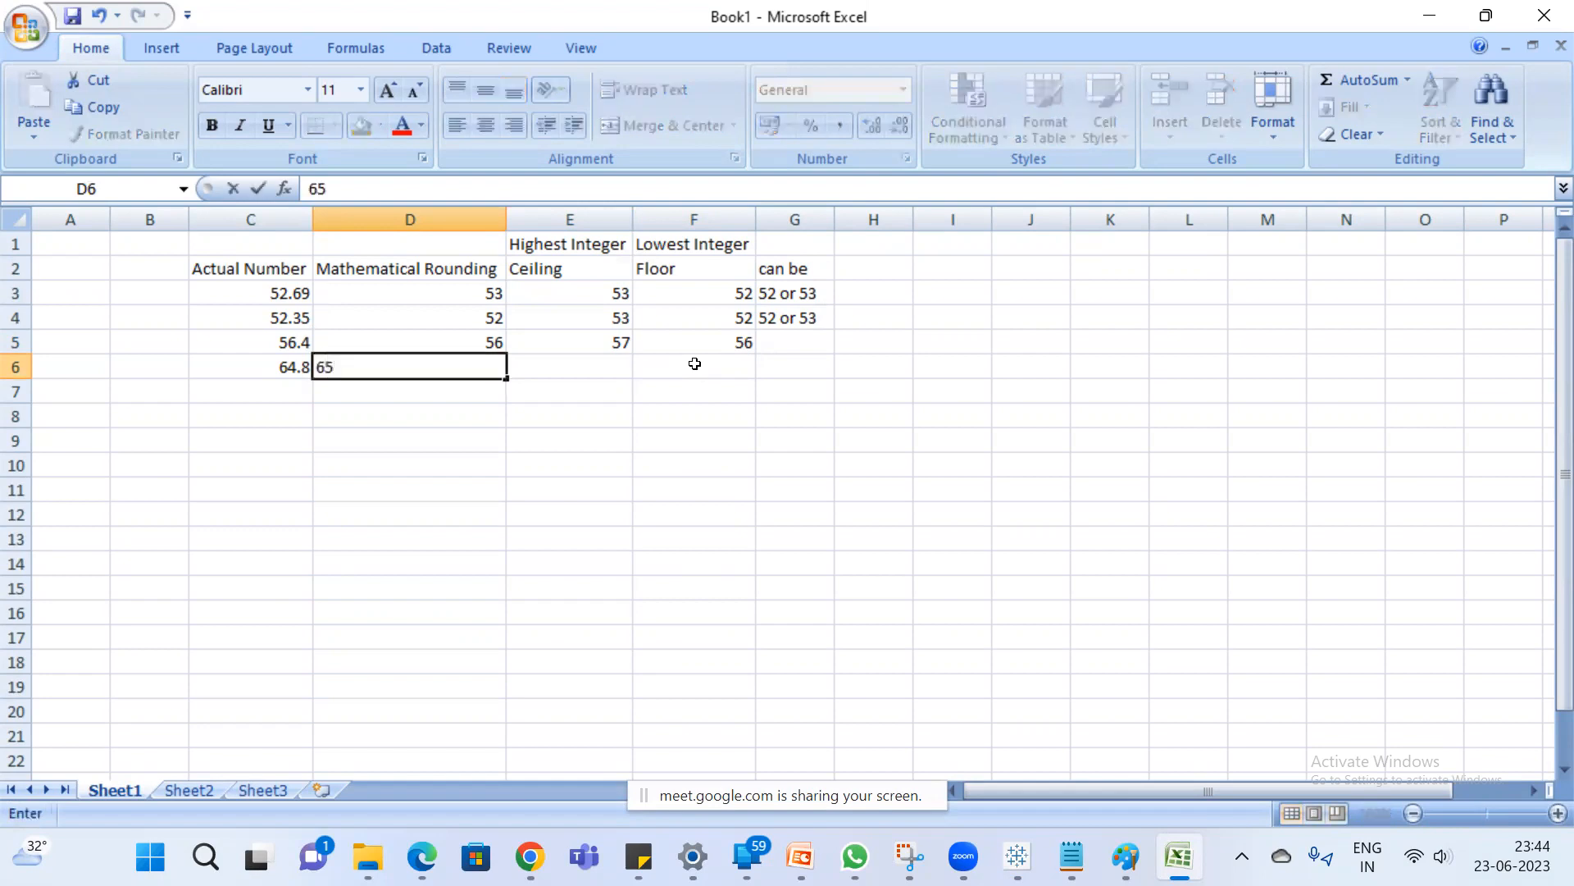
pyautogui.press('Tab')
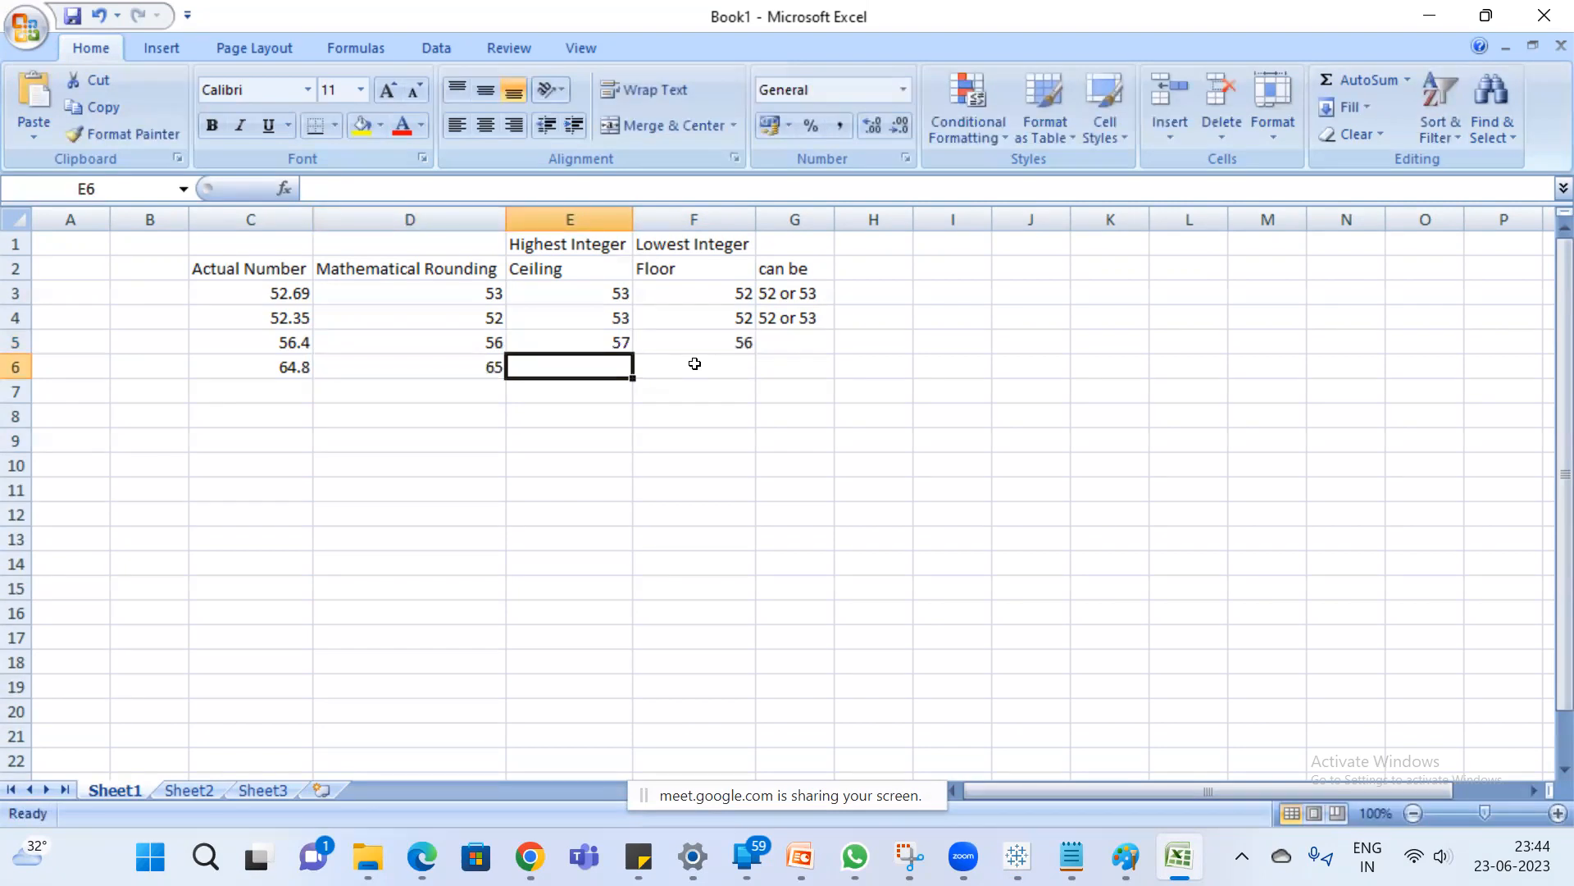
pyautogui.write('65')
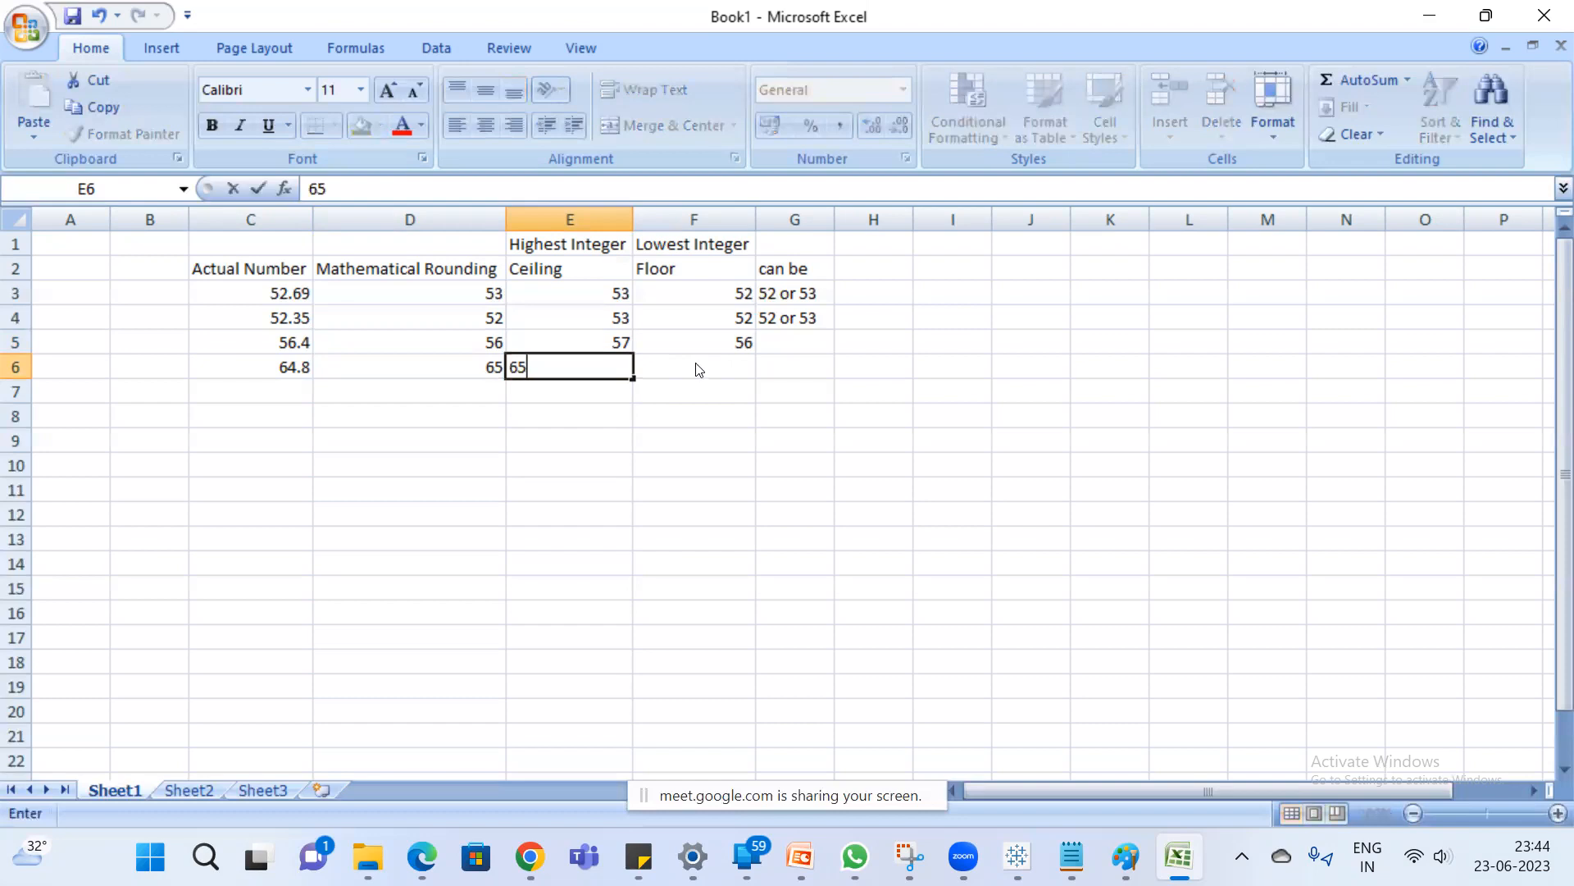
pyautogui.press('Tab')
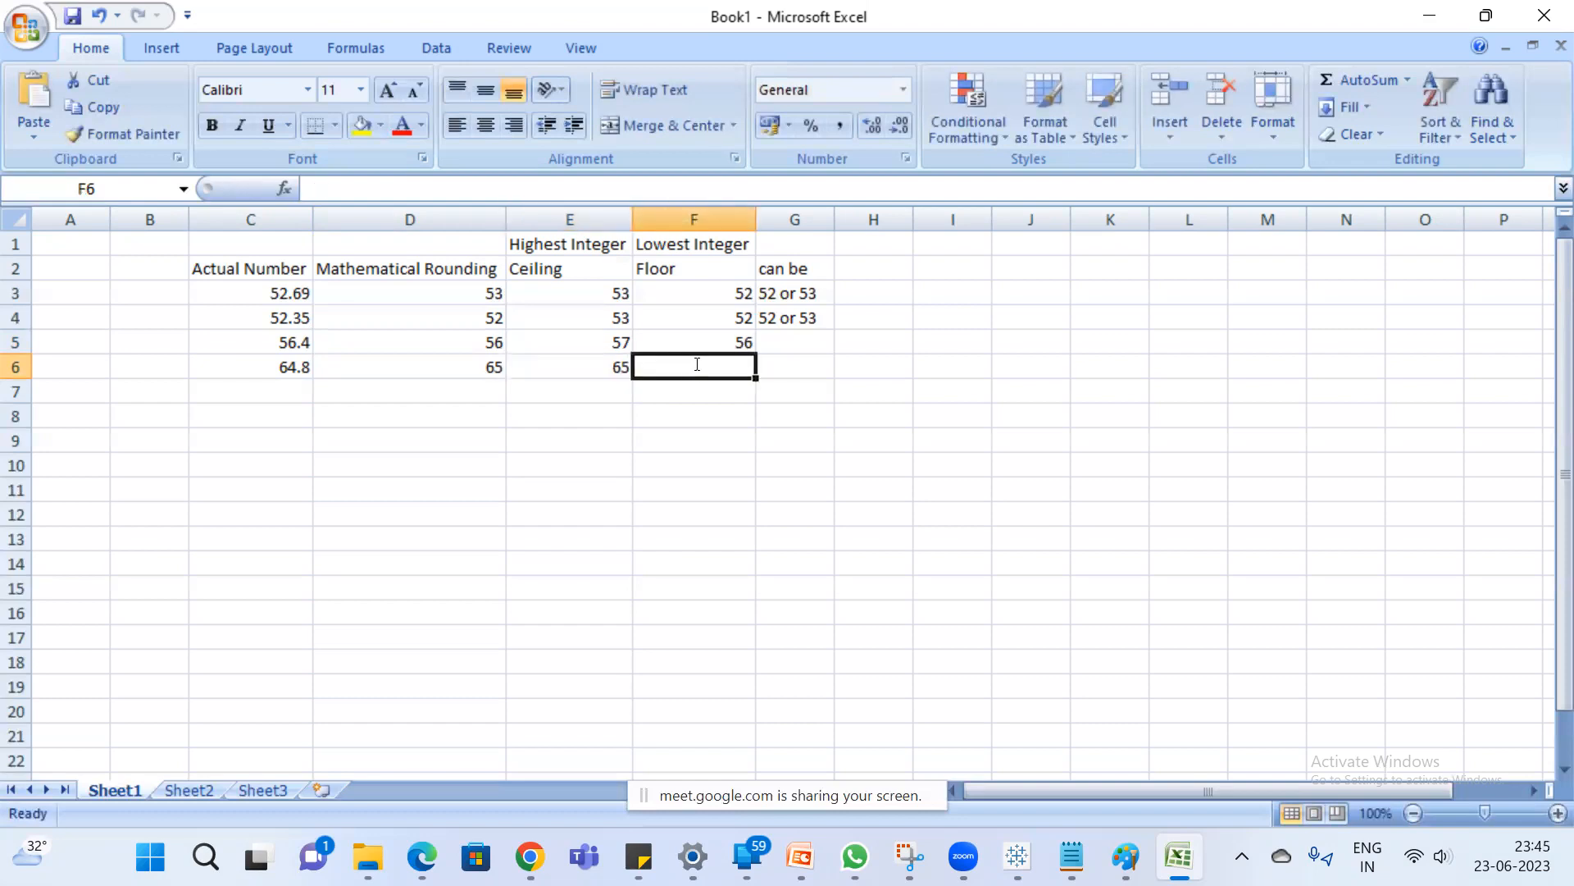
pyautogui.write('64')
# Add 35.25 as an Actual Number in row 7, with 35 as Mathematical Rounding, 36 as Ceiling and 35 as Floor.
pyautogui.click(282, 393)
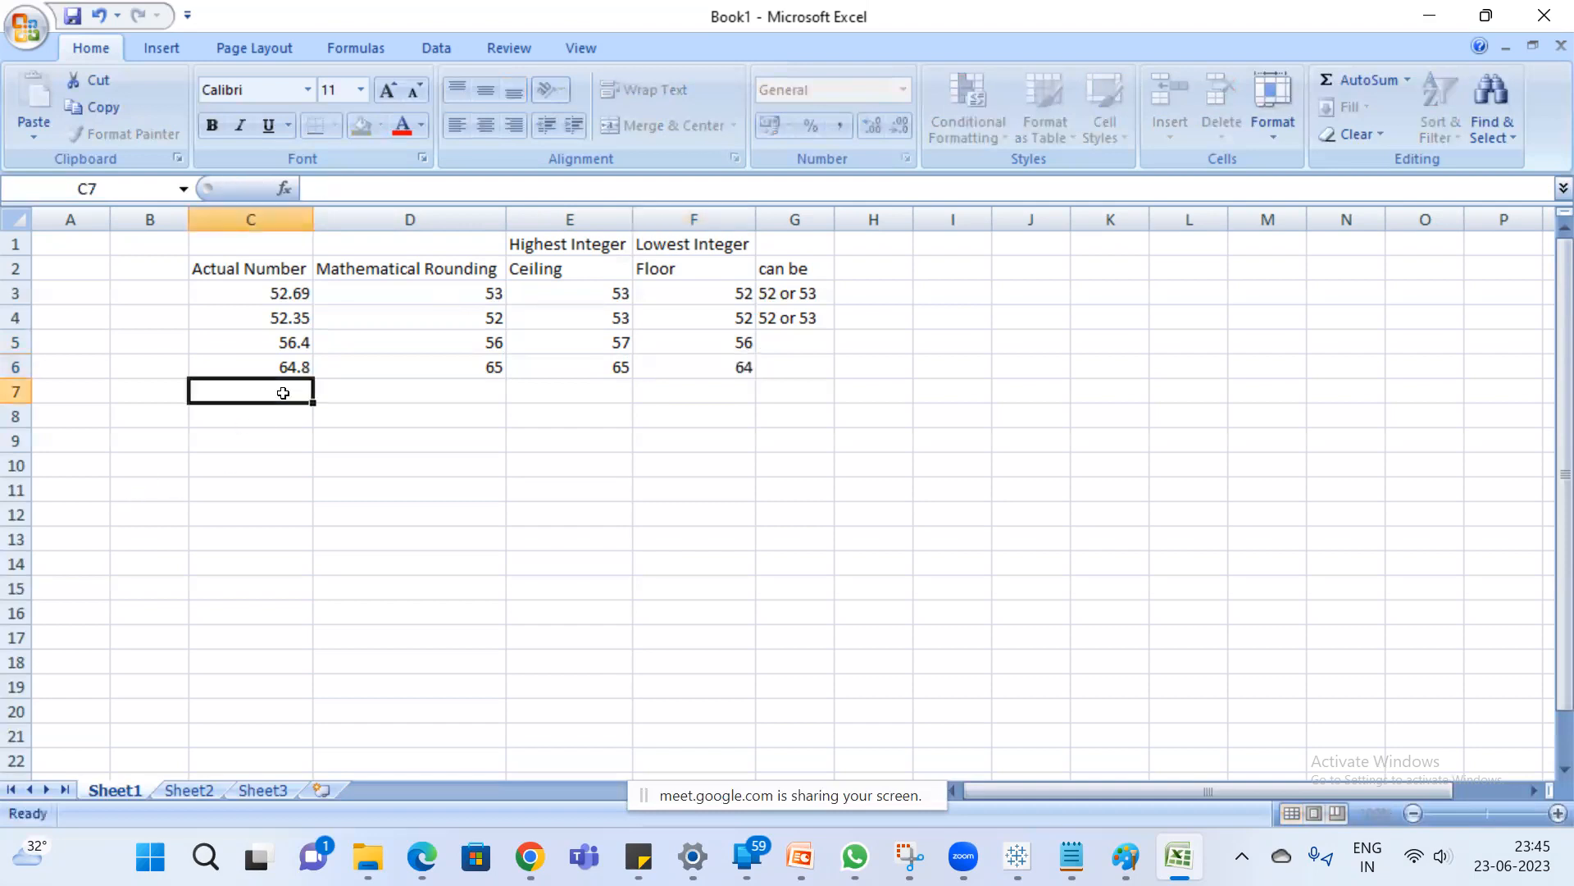
pyautogui.write('35.25')
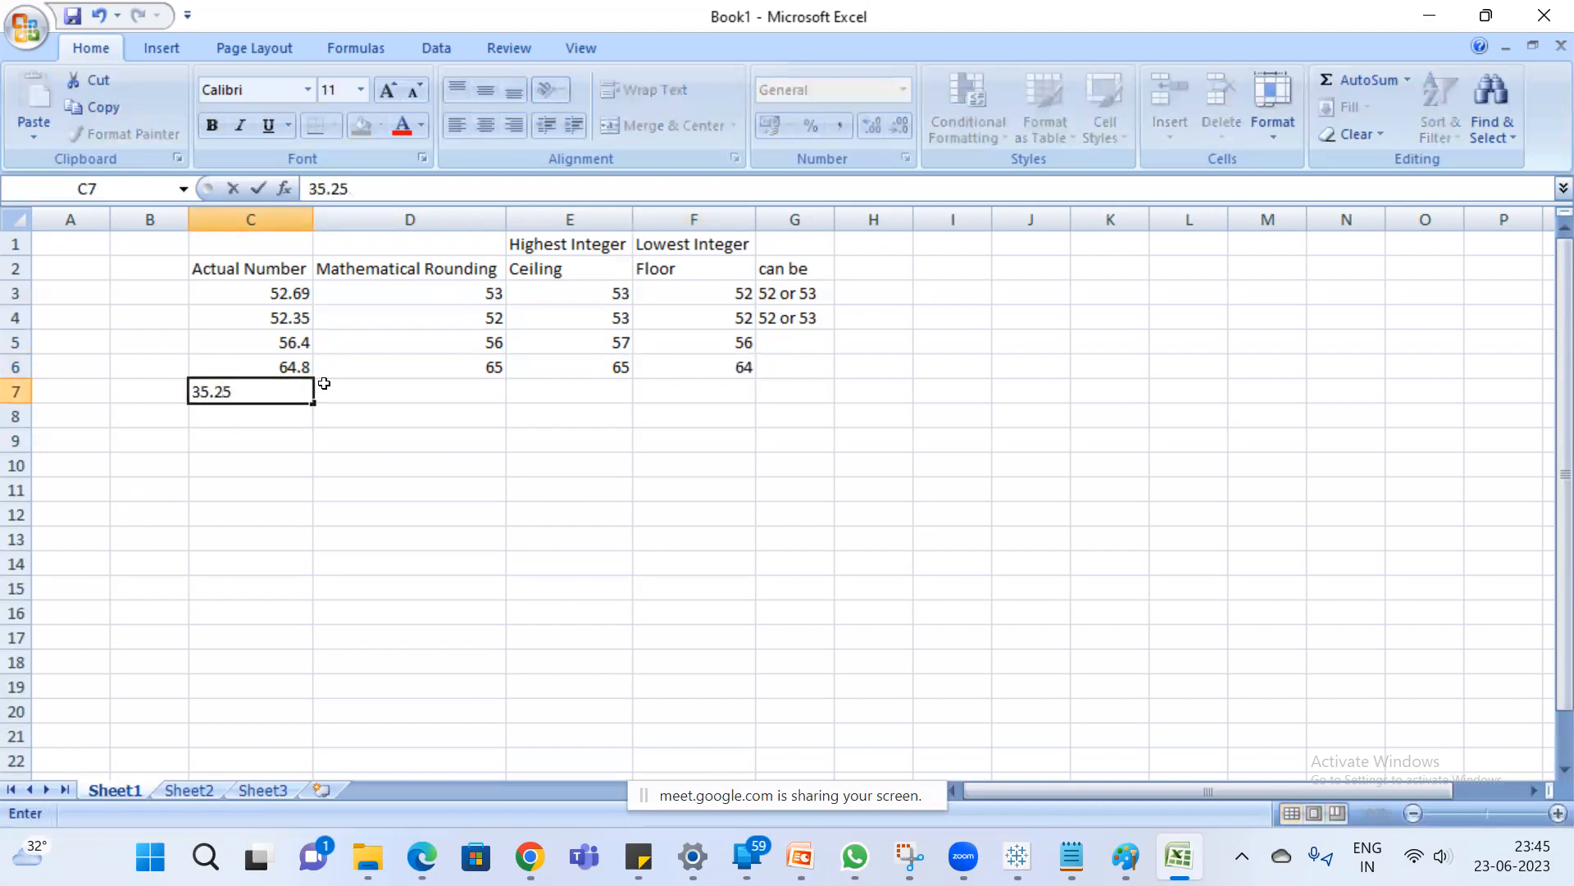
pyautogui.press('Return')
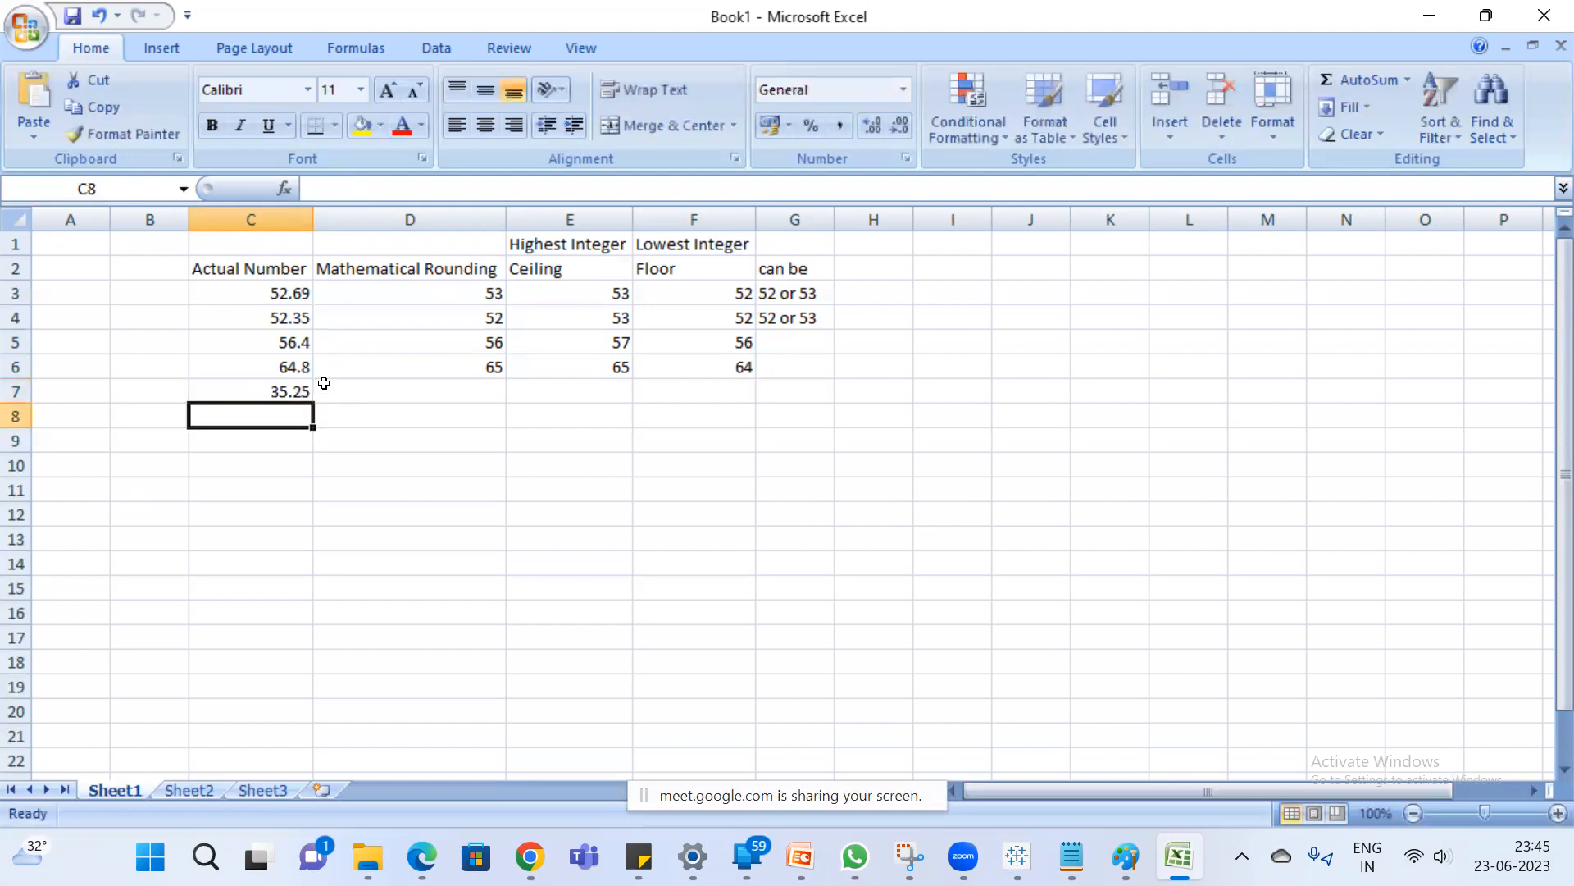
pyautogui.click(456, 392)
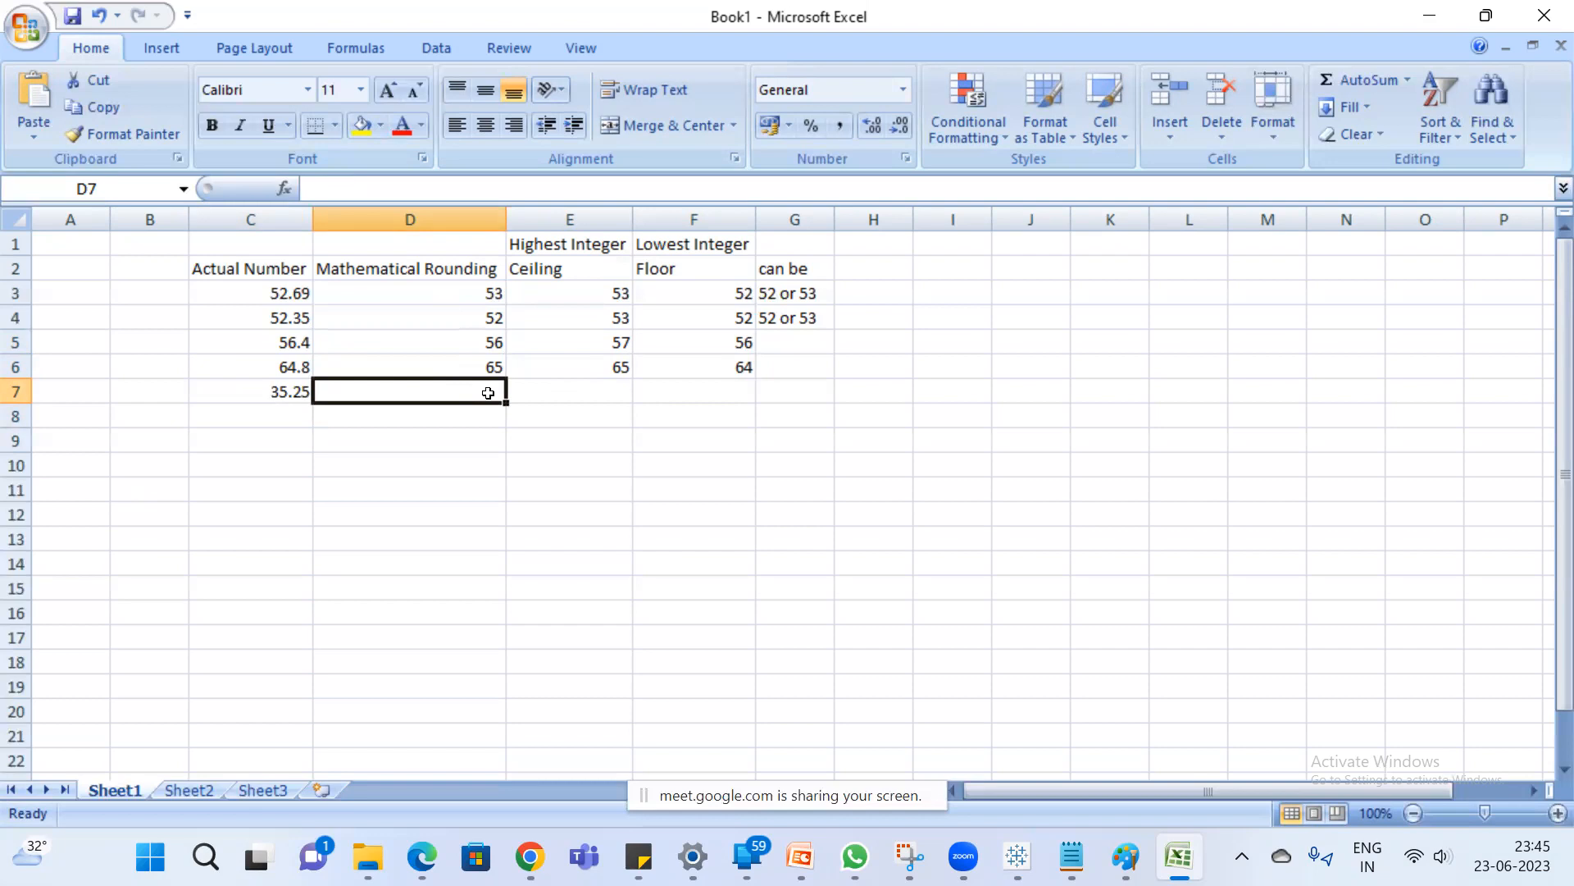
pyautogui.write('35')
pyautogui.press('Tab')
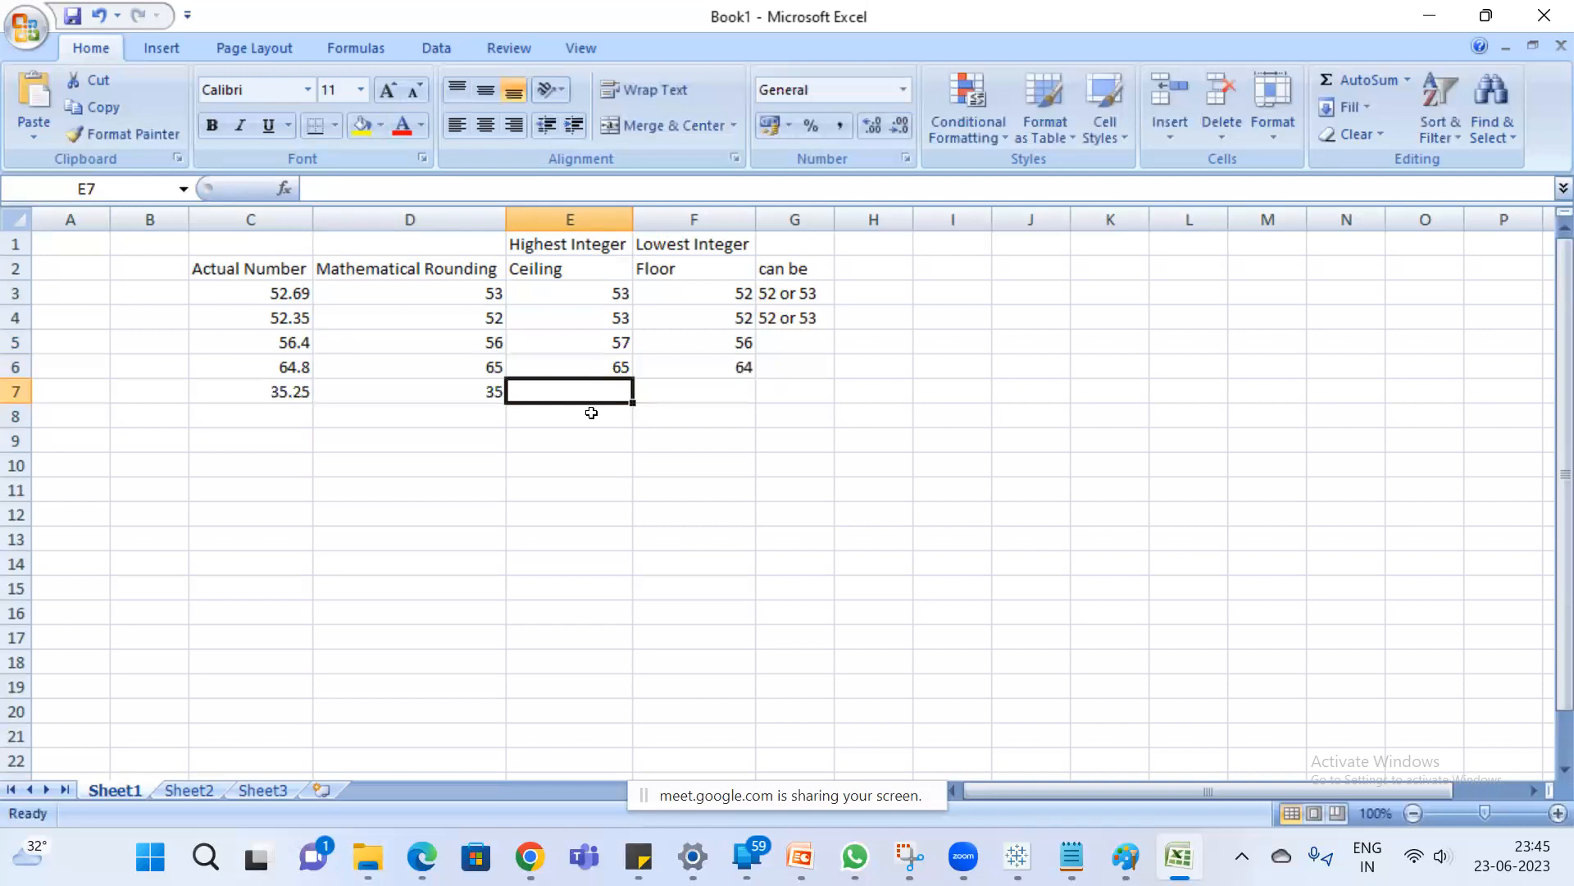
pyautogui.write('36')
pyautogui.press('Tab')
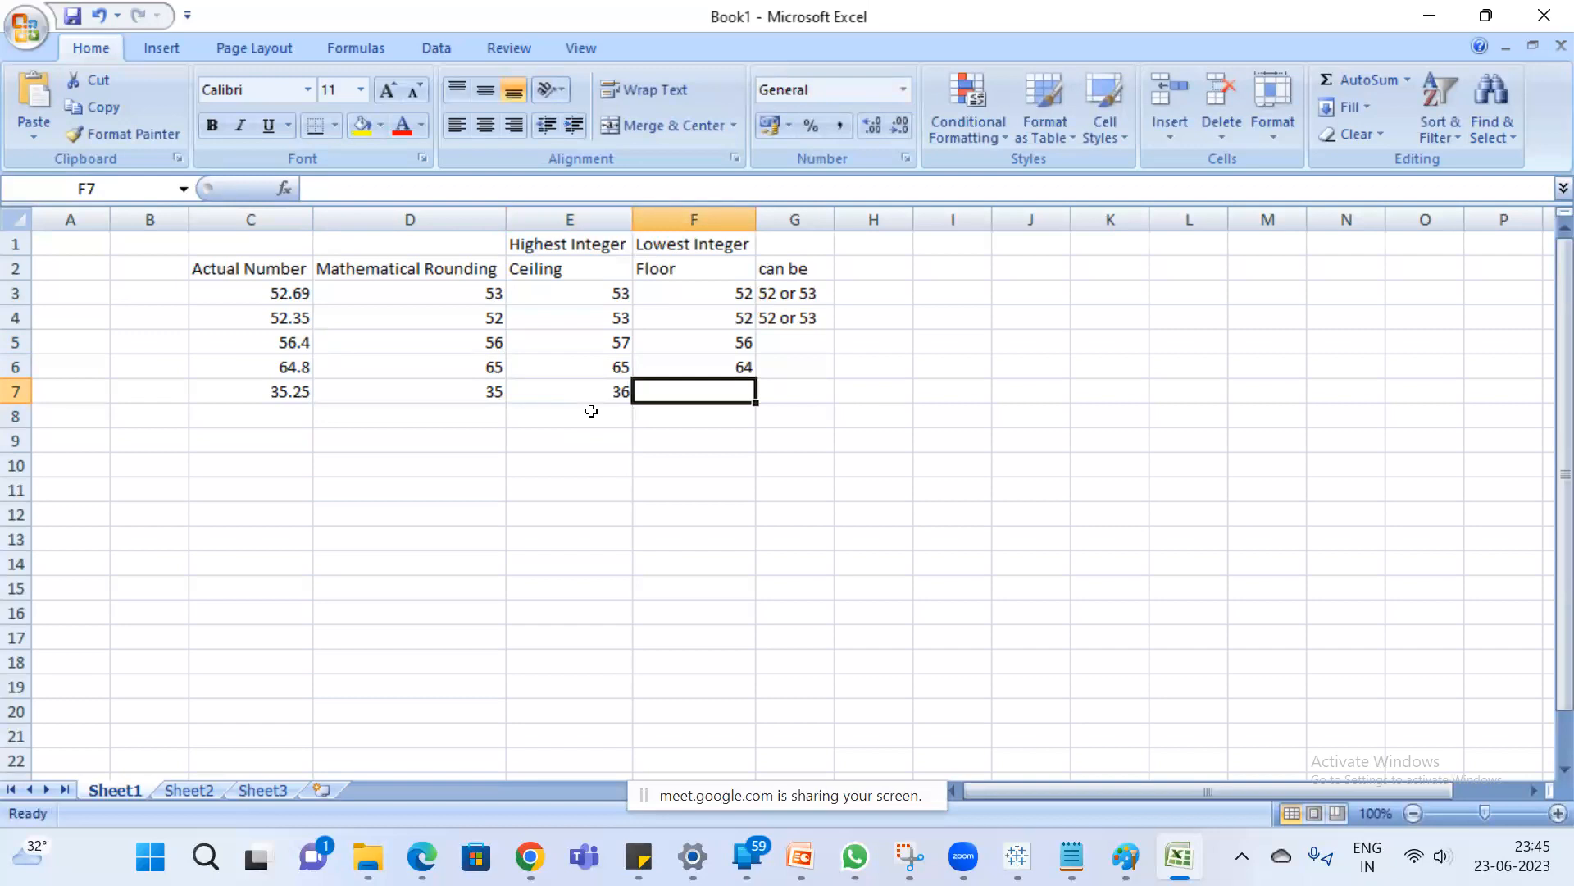
pyautogui.write('35')
pyautogui.press('Return')
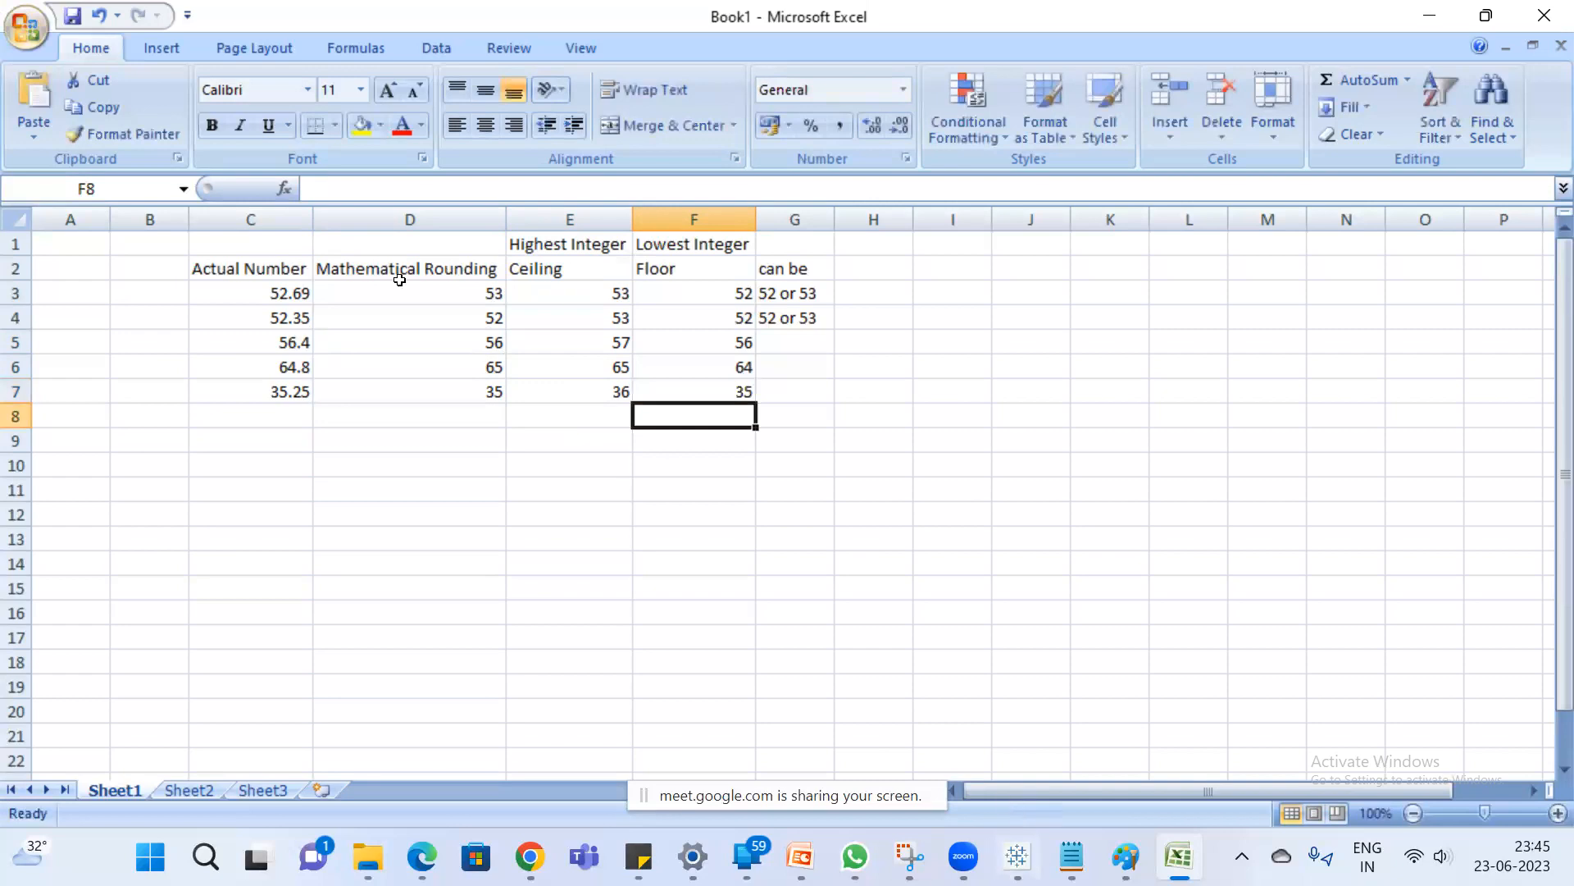
# Switch to the PowerPoint presentation, review the DIV and EXP functions on slide 10, and return to Tableau.
pyautogui.hotkey('alt', 'Tab')
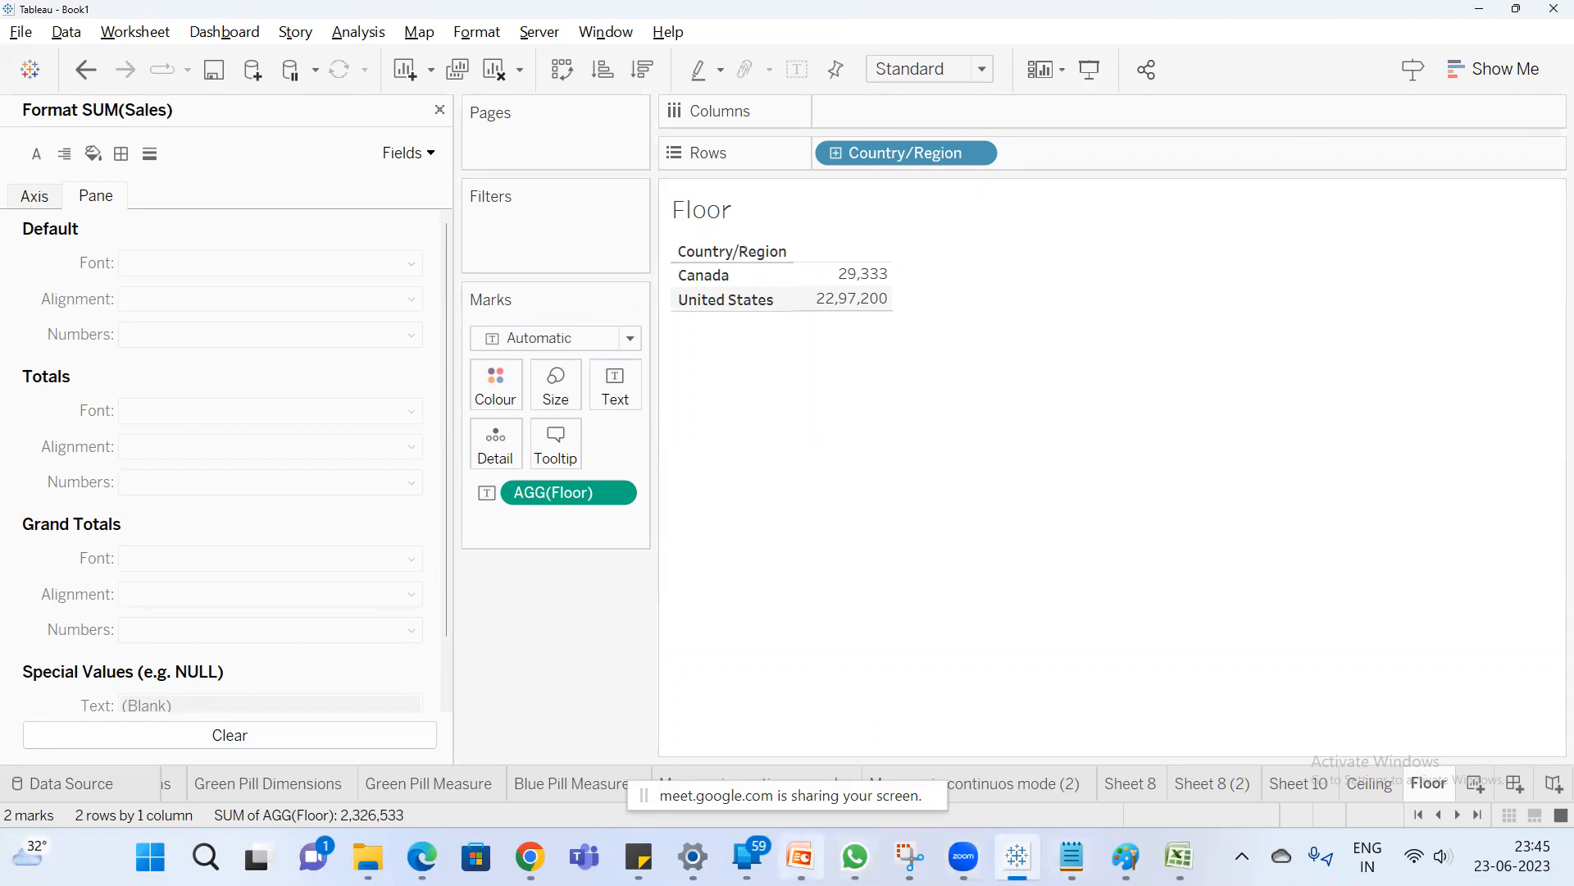
pyautogui.click(800, 856)
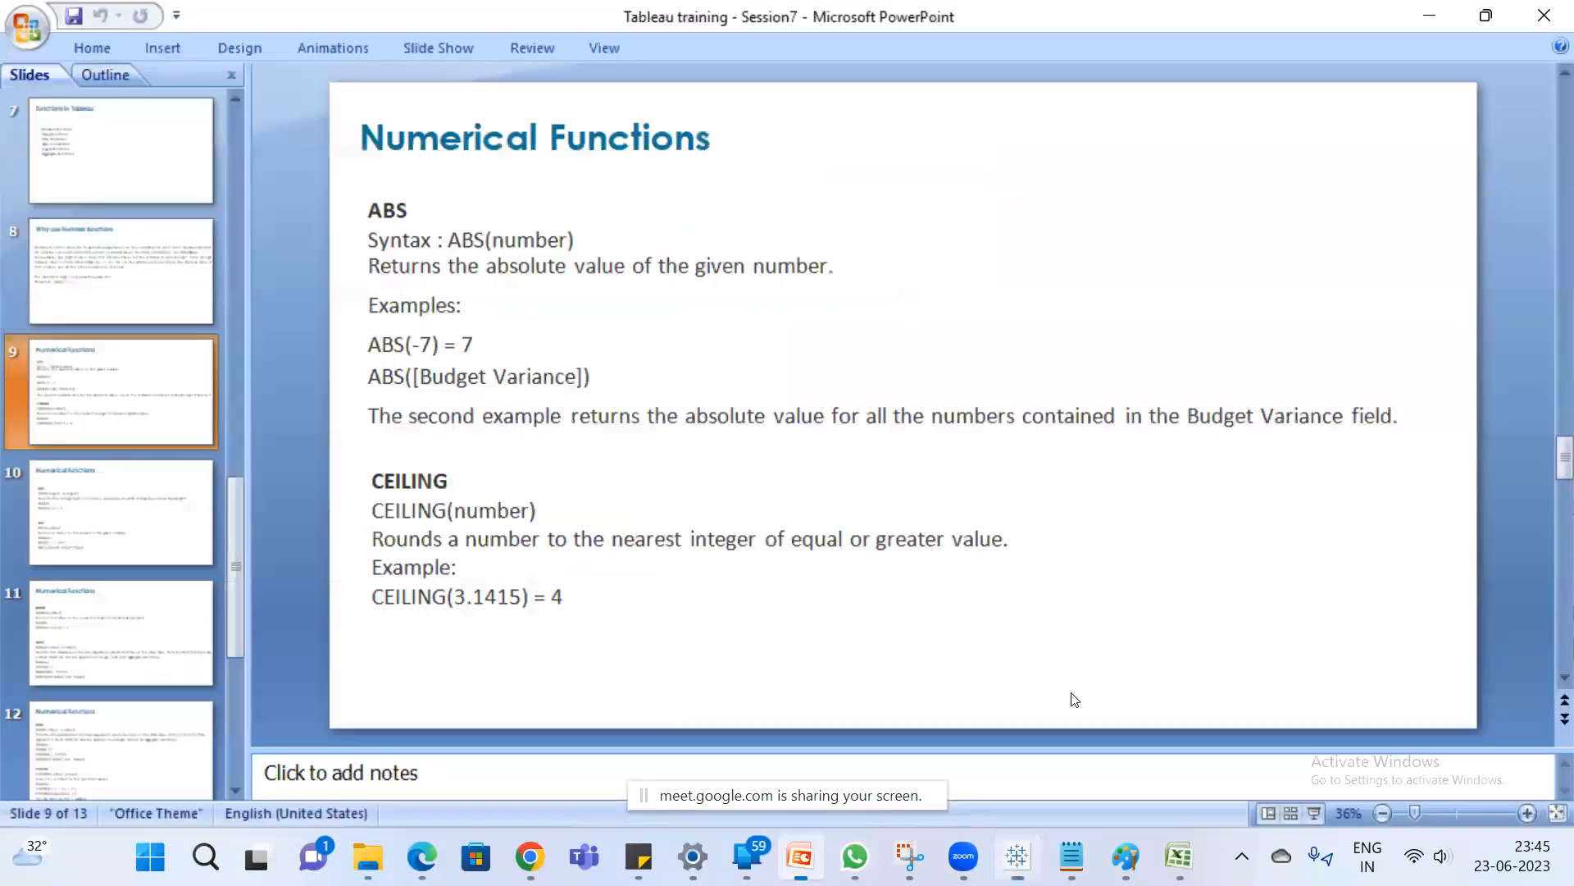
pyautogui.click(131, 494)
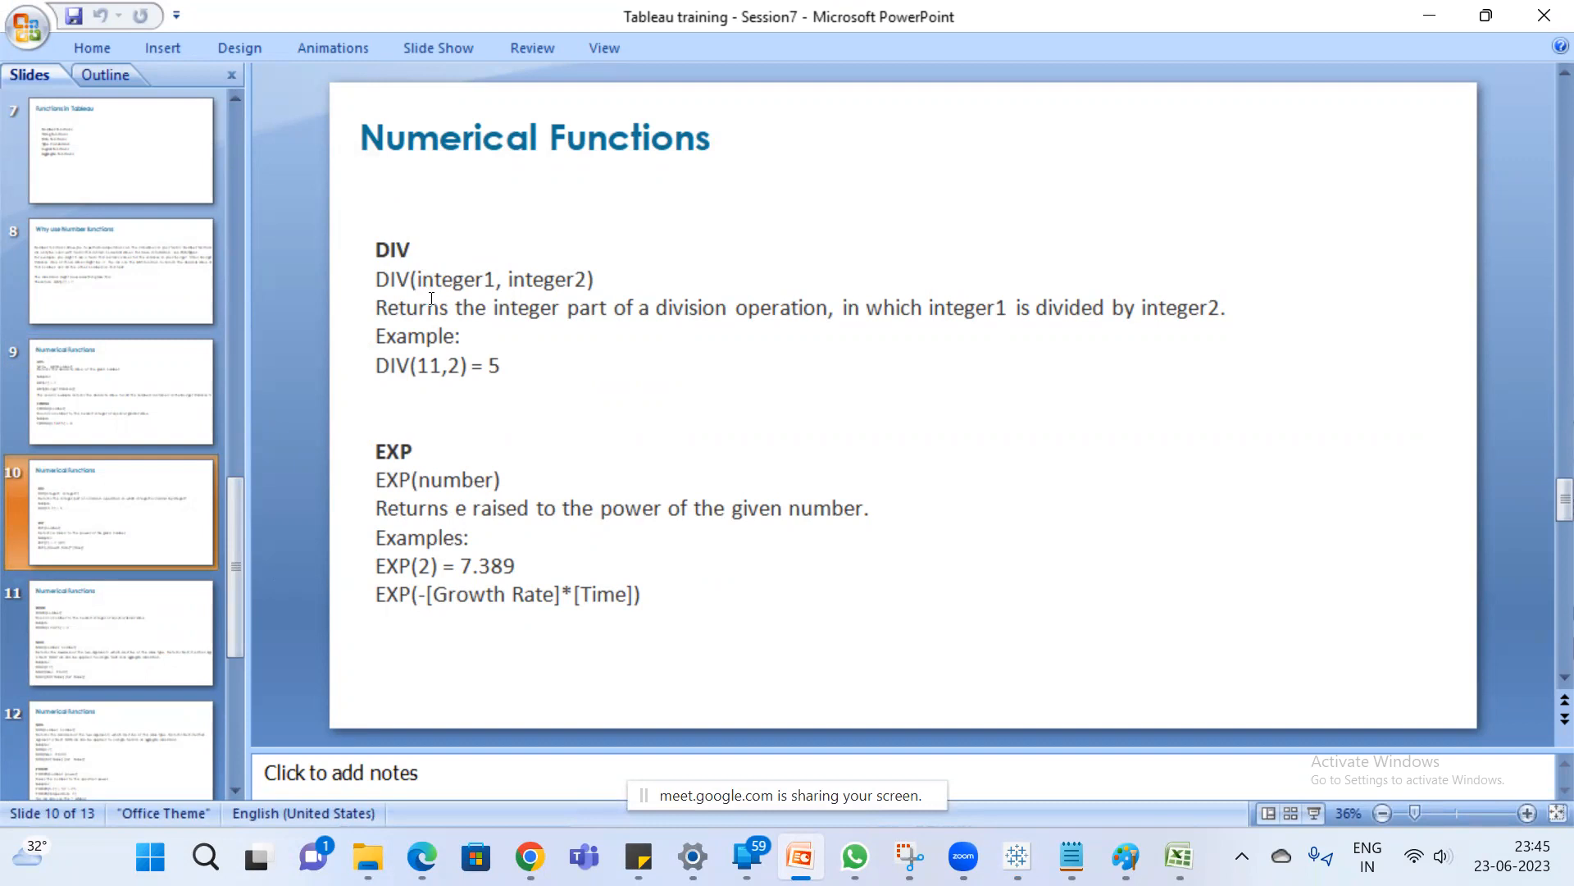
pyautogui.hotkey('alt', 'Tab')
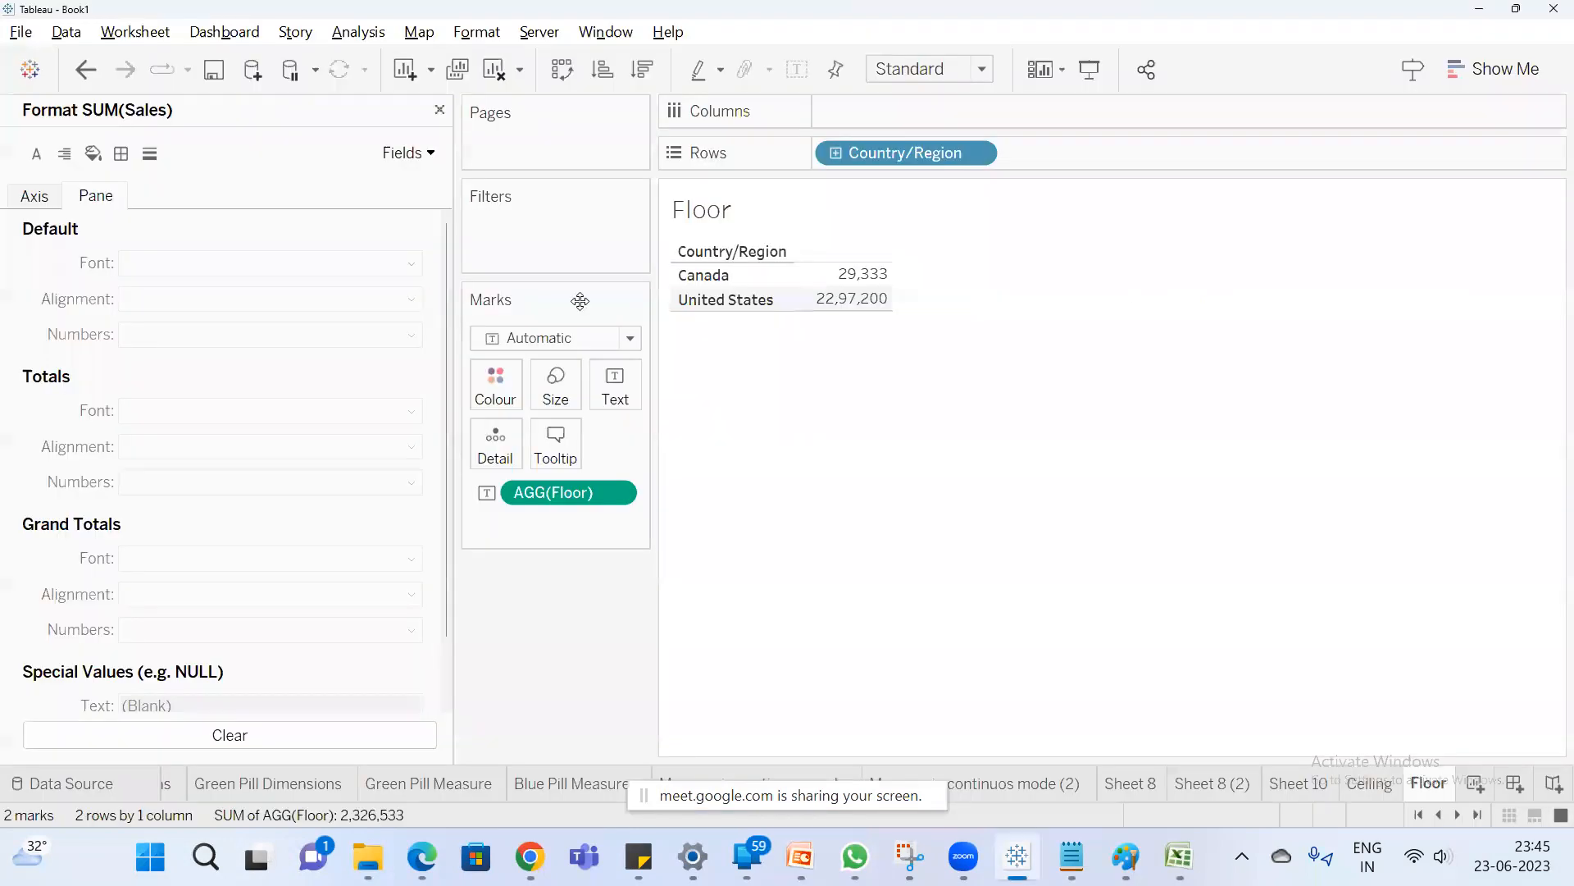
# Add a new worksheet, clear the field search and start a calculated field named Profit Margin.
pyautogui.click(439, 112)
pyautogui.click(1476, 784)
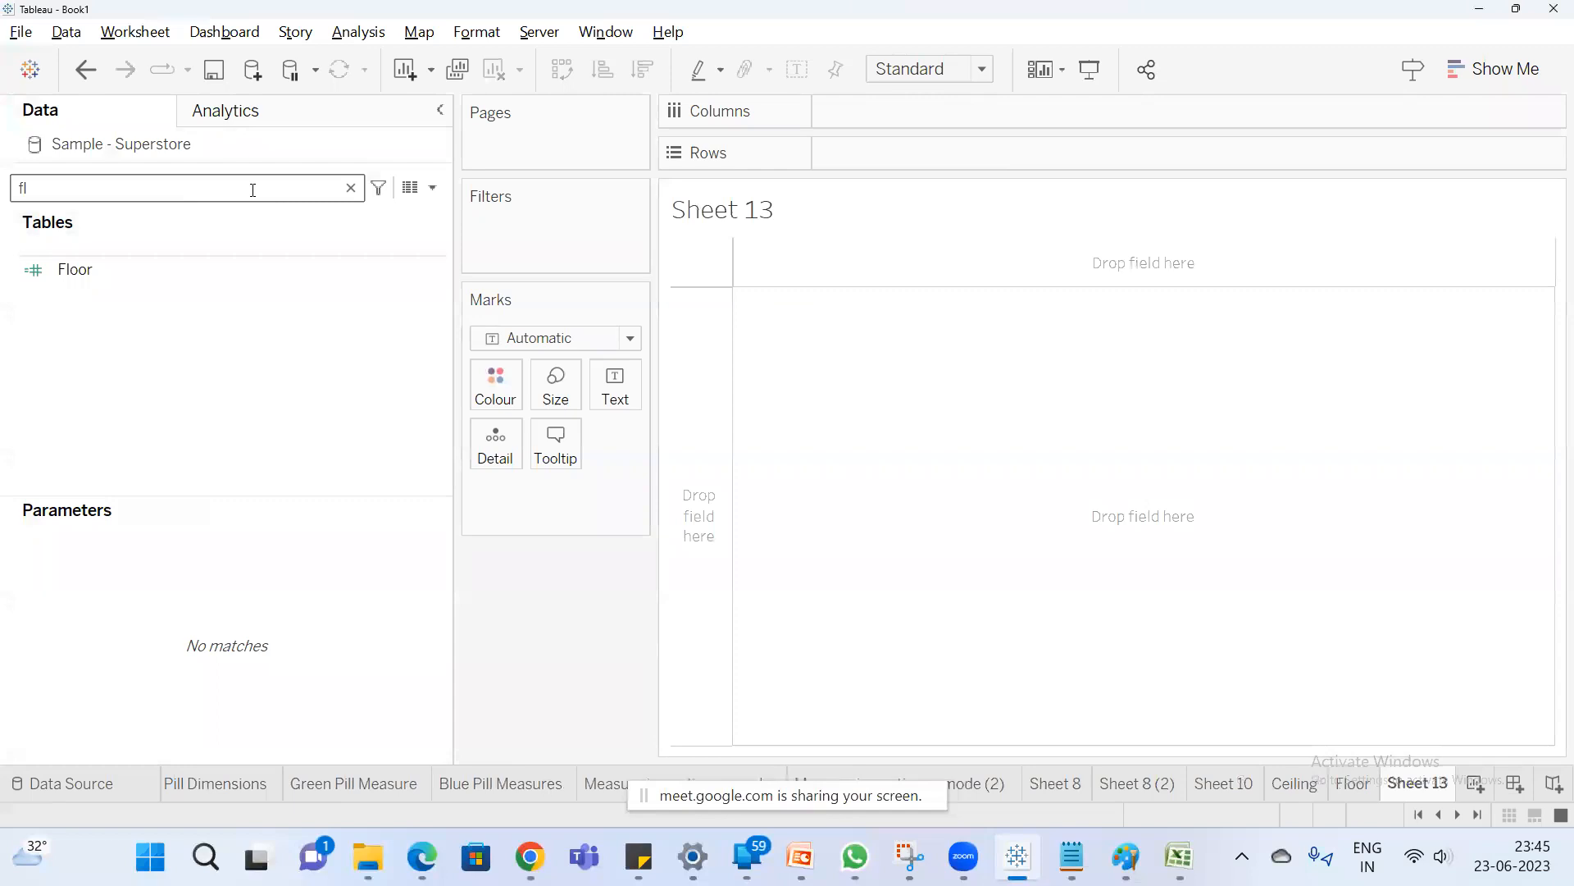
pyautogui.click(351, 187)
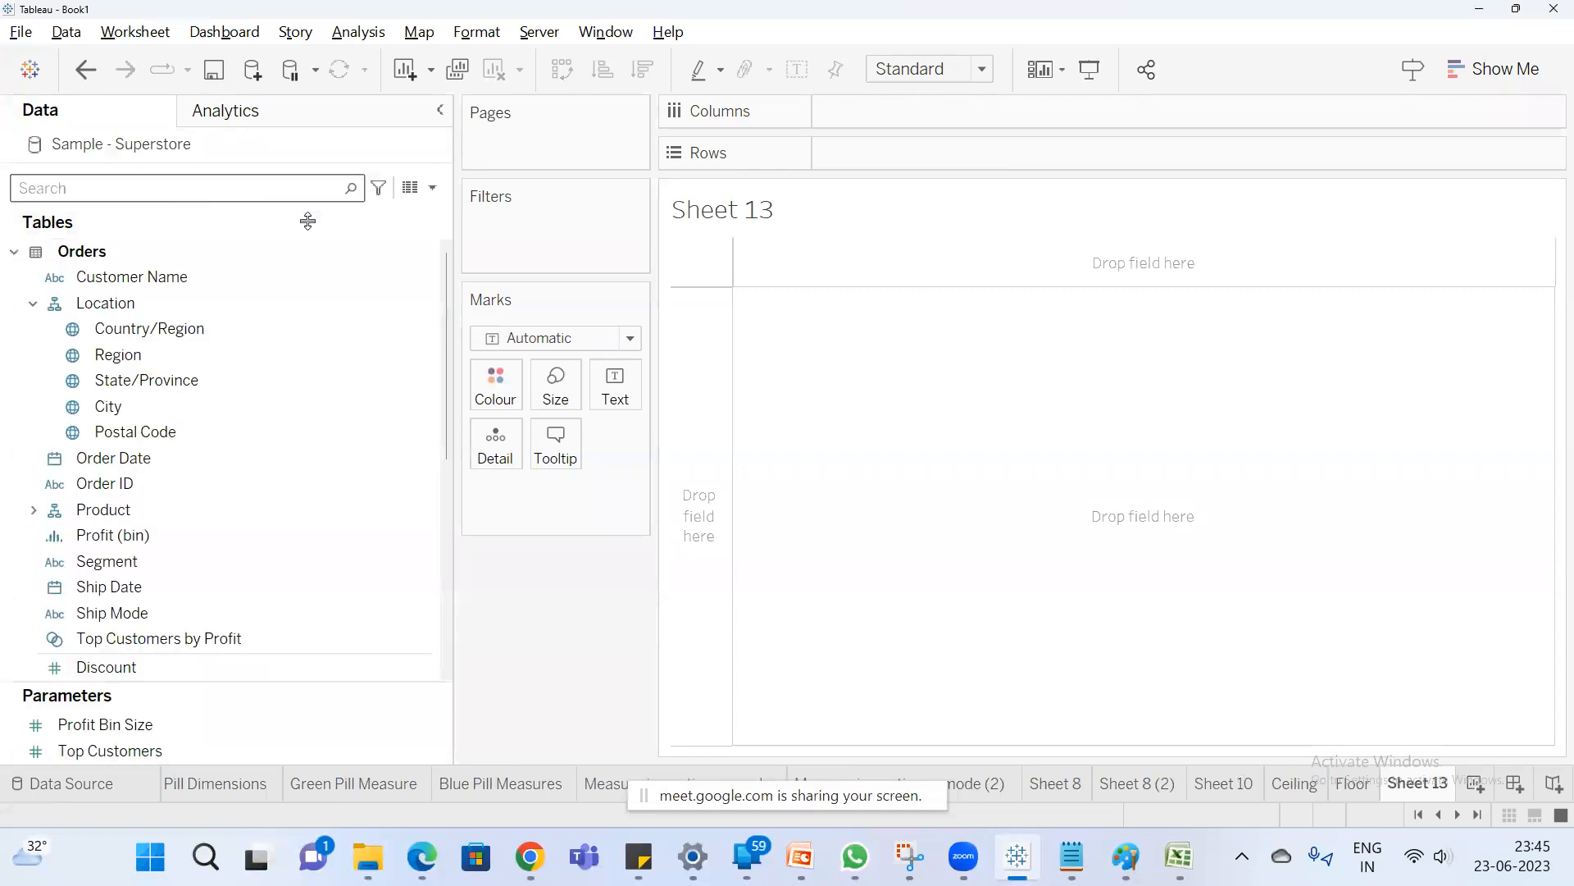
pyautogui.click(432, 188)
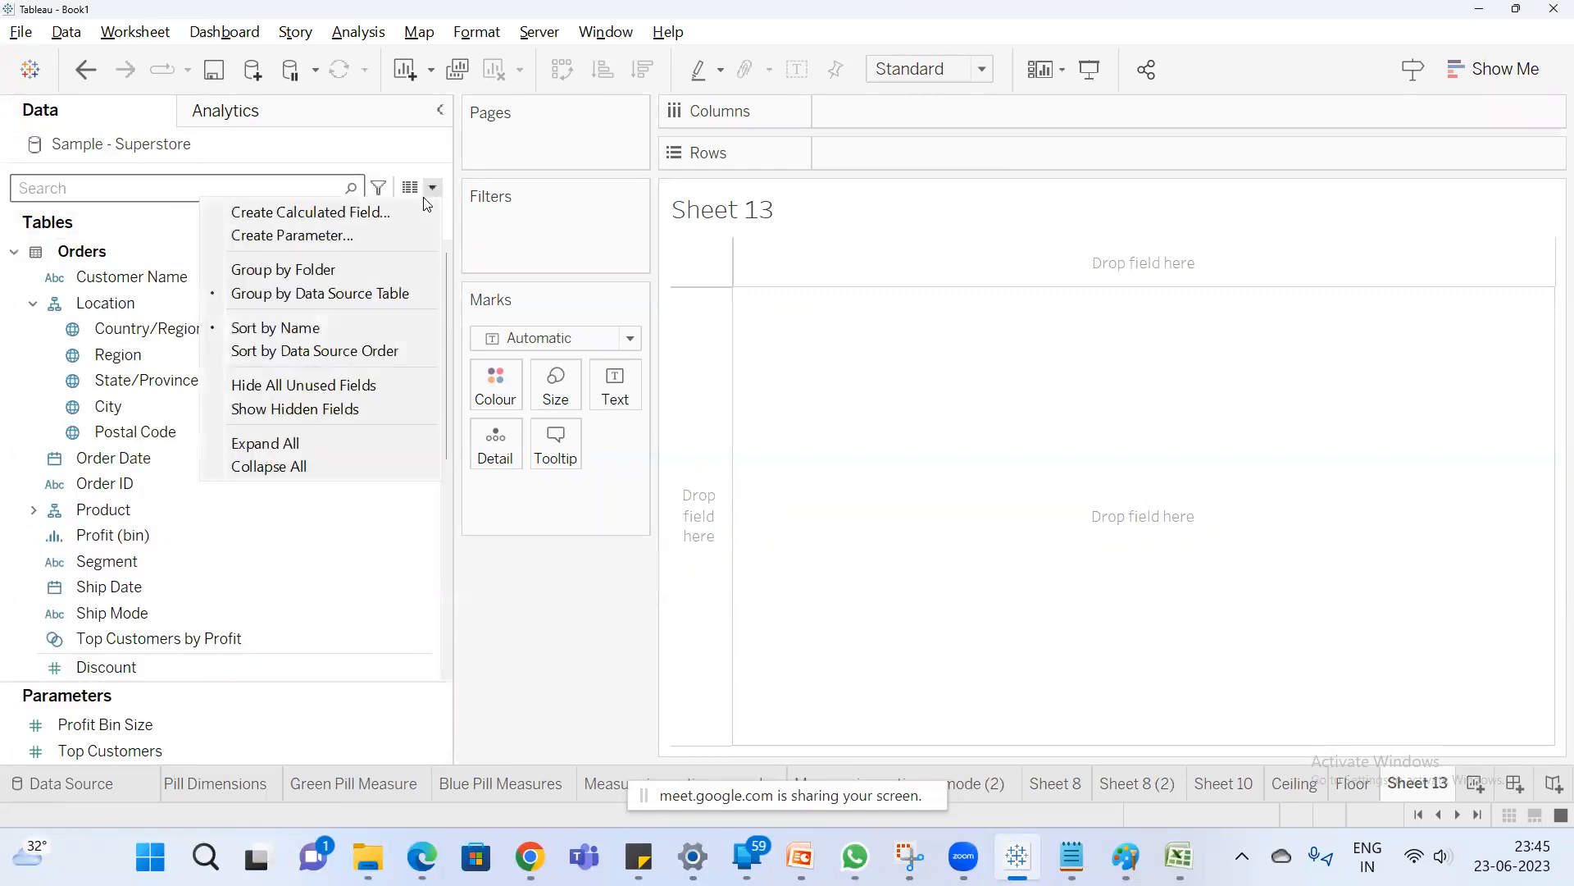
pyautogui.click(338, 218)
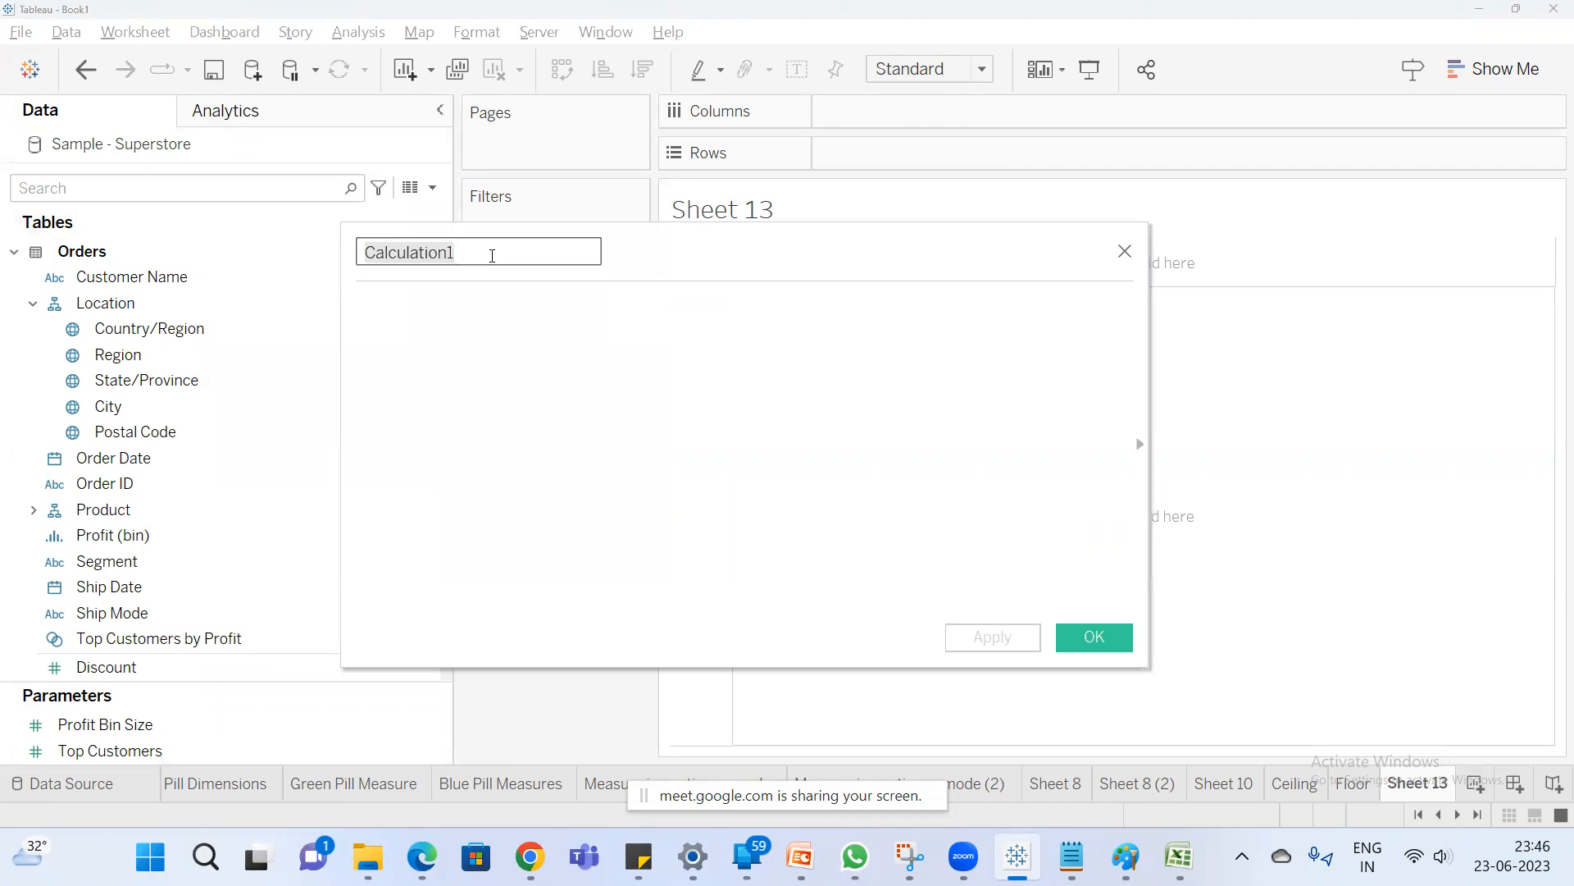
pyautogui.write('Profit Margin')
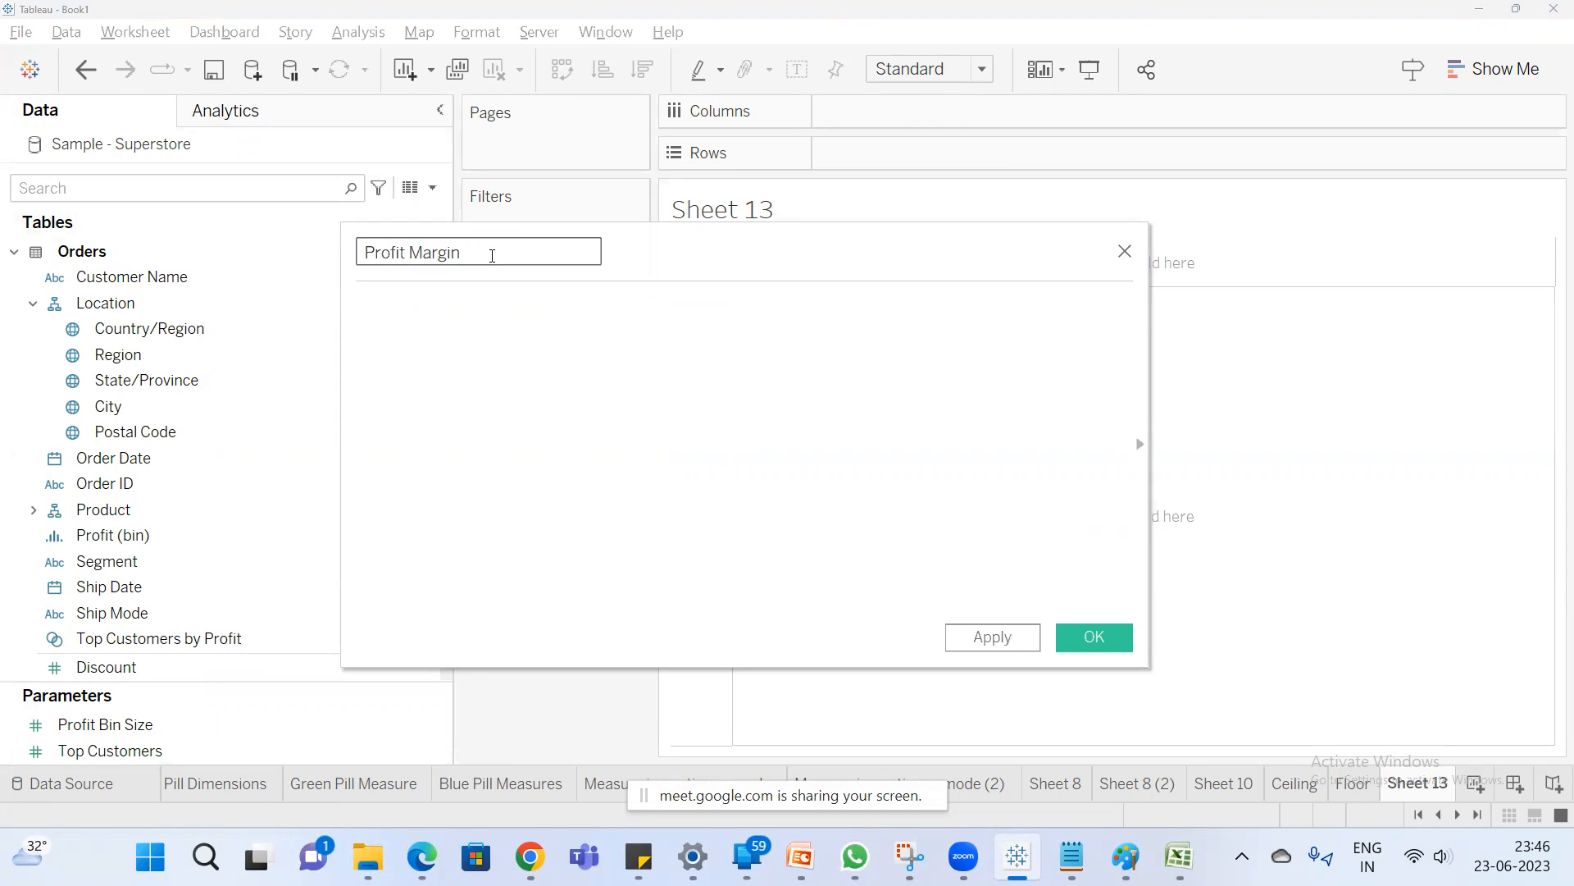
# Switch to Notepad and replace all existing notes with the heading "Key Performance Indicator".
pyautogui.click(1072, 856)
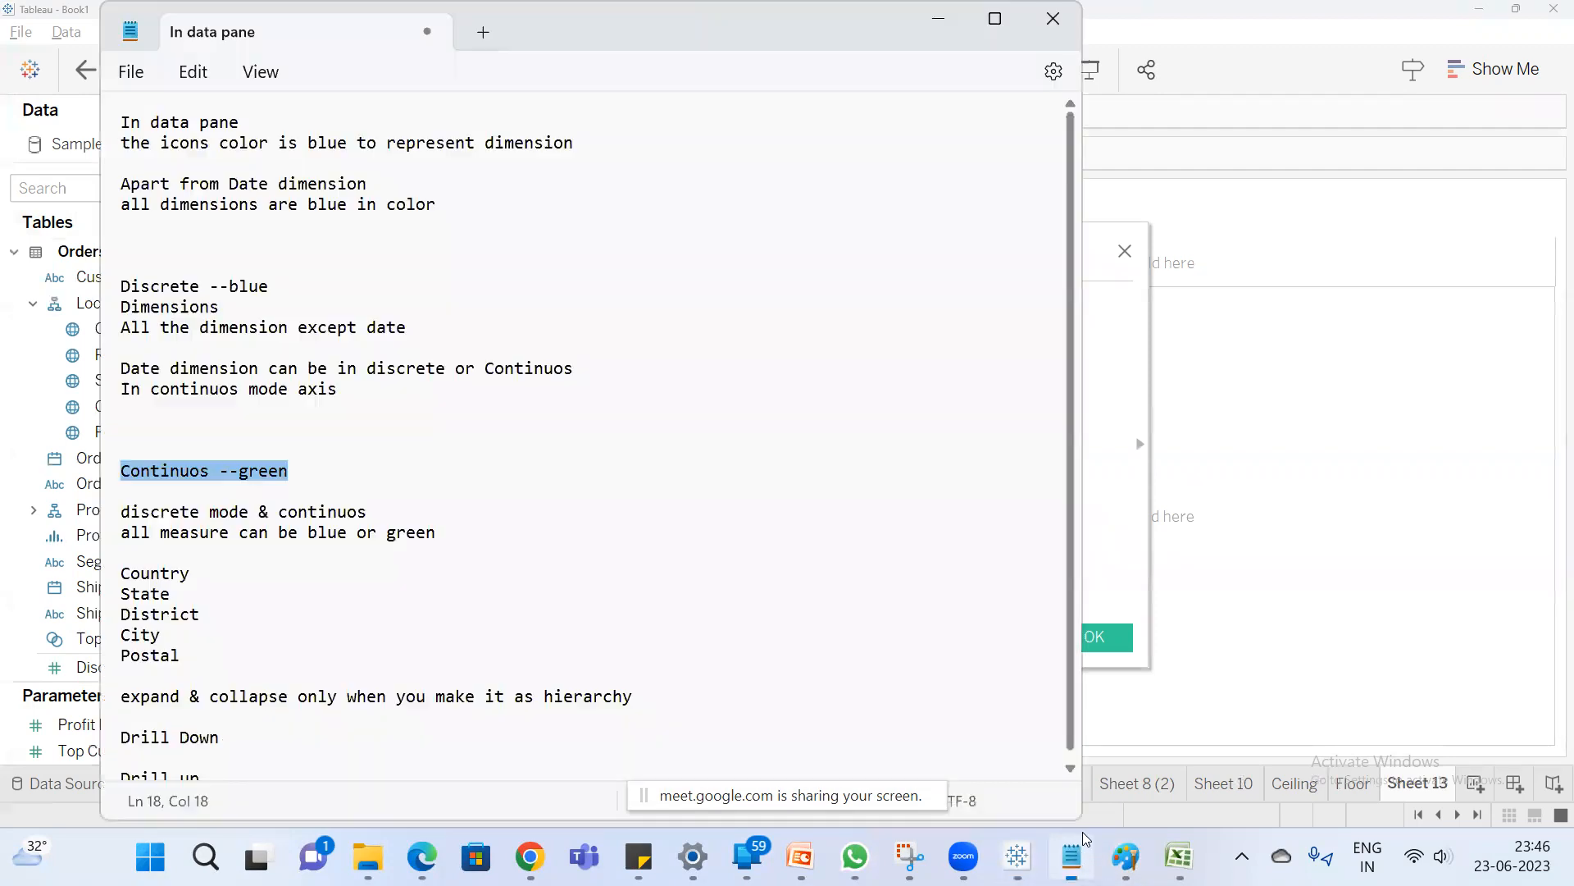
pyautogui.click(234, 432)
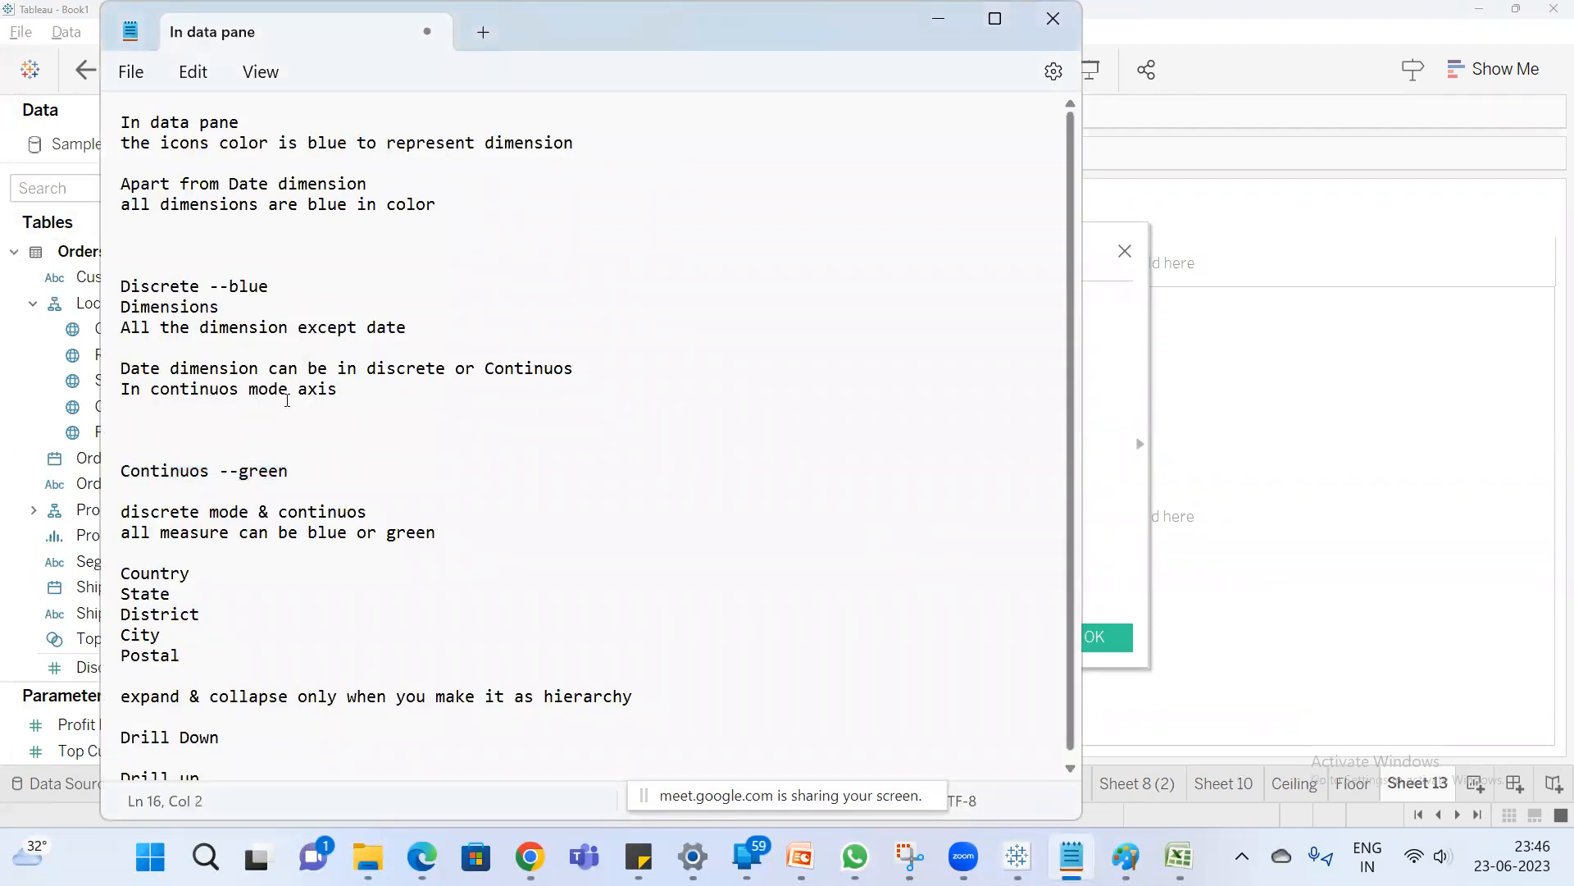
pyautogui.hotkey('ctrl', 'a')
pyautogui.write('Ke y')
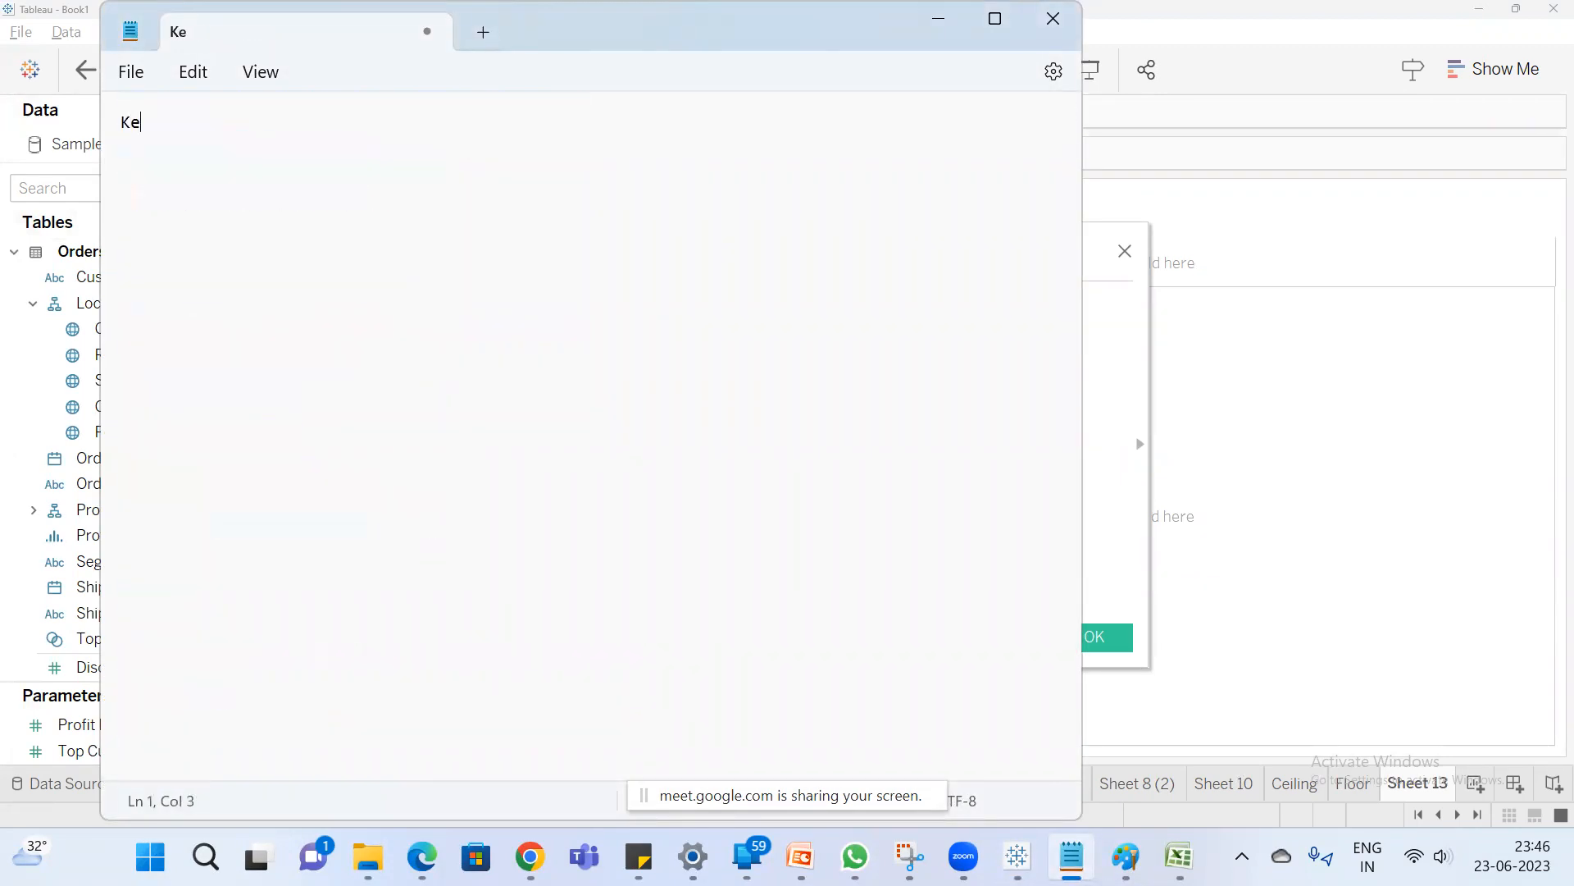
pyautogui.press('BackSpace')
pyautogui.press('BackSpace')
pyautogui.press('BackSpace')
pyautogui.write('ey Performa')
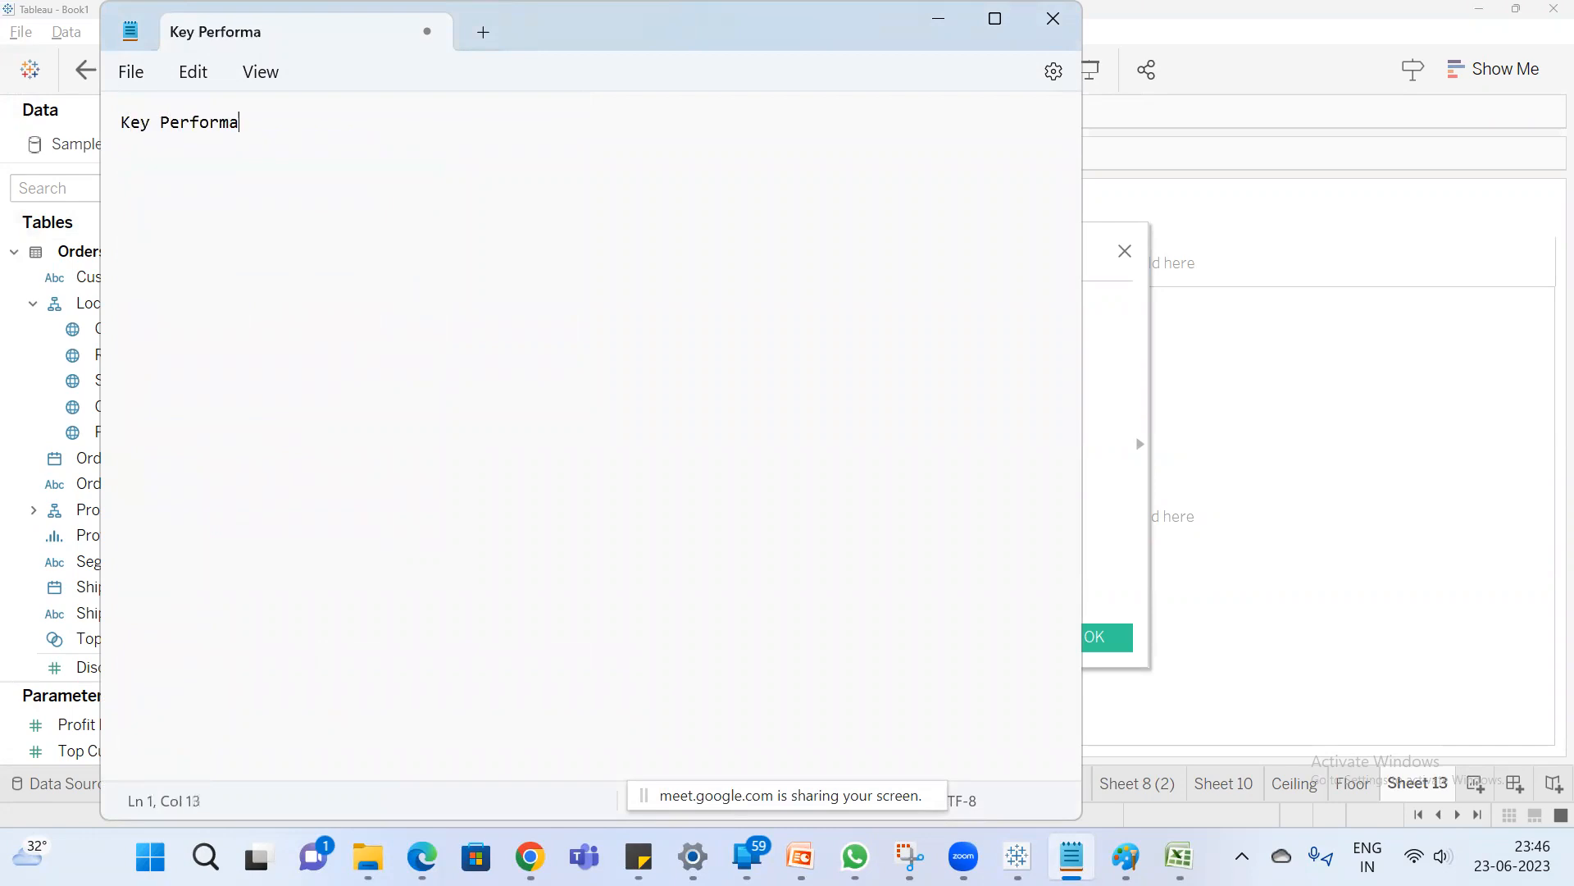
pyautogui.write('nce Indicate')
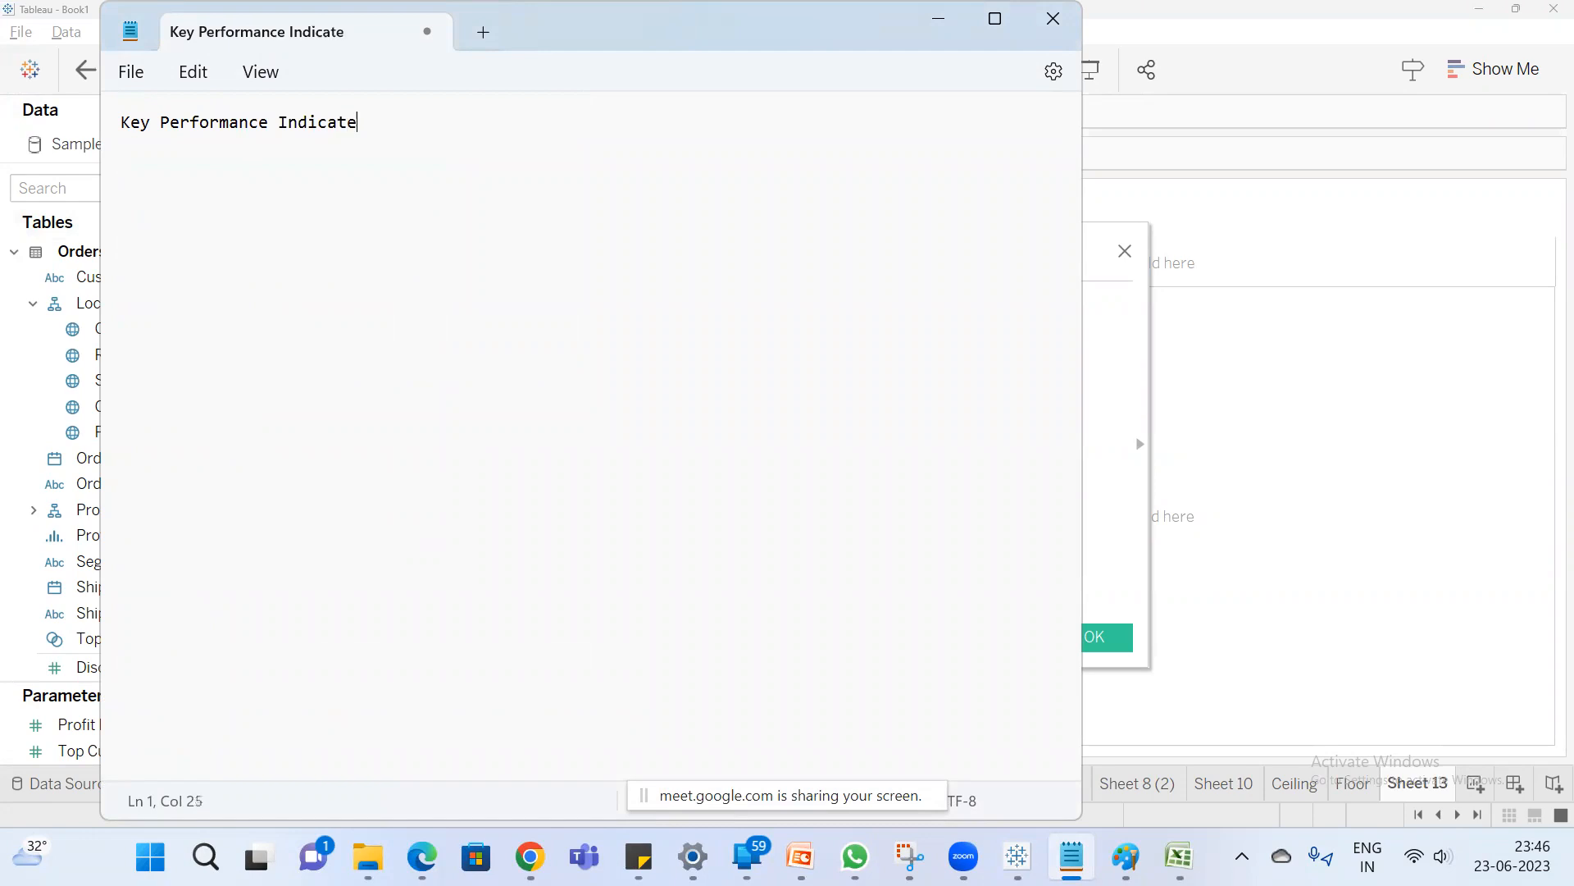
pyautogui.press('BackSpace')
pyautogui.write('or')
# Add the line "business performing" below the heading, separated by a blank line.
pyautogui.press('Return')
pyautogui.press('Return')
pyautogui.write('busines')
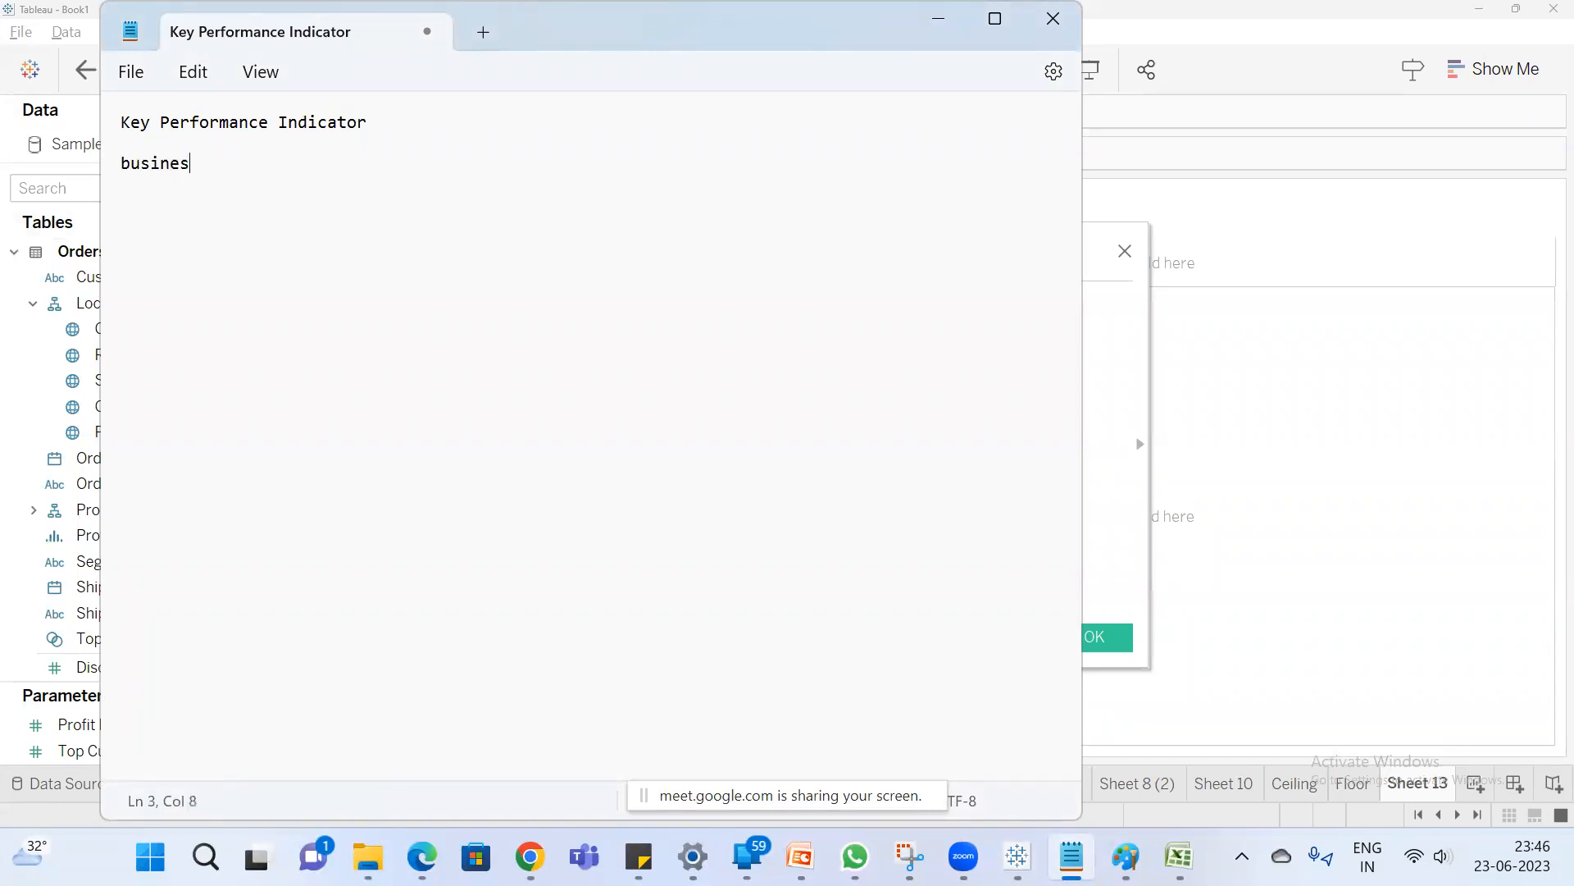
pyautogui.write('s performings')
pyautogui.press('BackSpace')
# Add the line "Sales or Profit ==KPI" below "business performing", separated by a blank line.
pyautogui.press('Return')
pyautogui.press('Return')
pyautogui.write('Sales ro')
pyautogui.press('BackSpace')
pyautogui.press('BackSpace')
pyautogui.press('BackSpace')
pyautogui.write('or Pr')
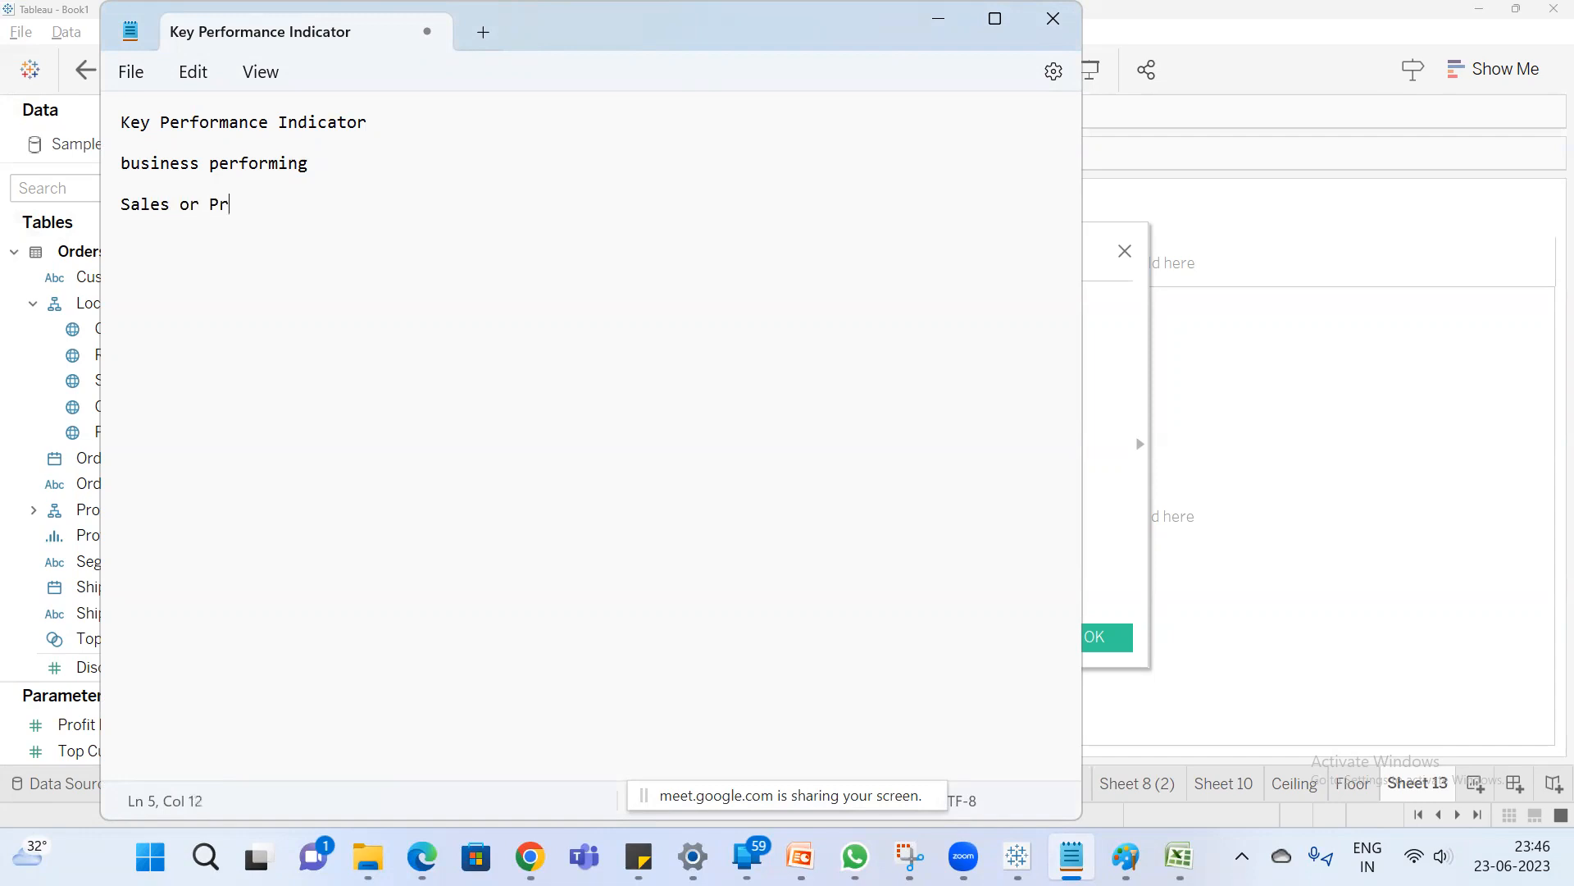
pyautogui.write('ofit ==KPI')
pyautogui.press('Return')
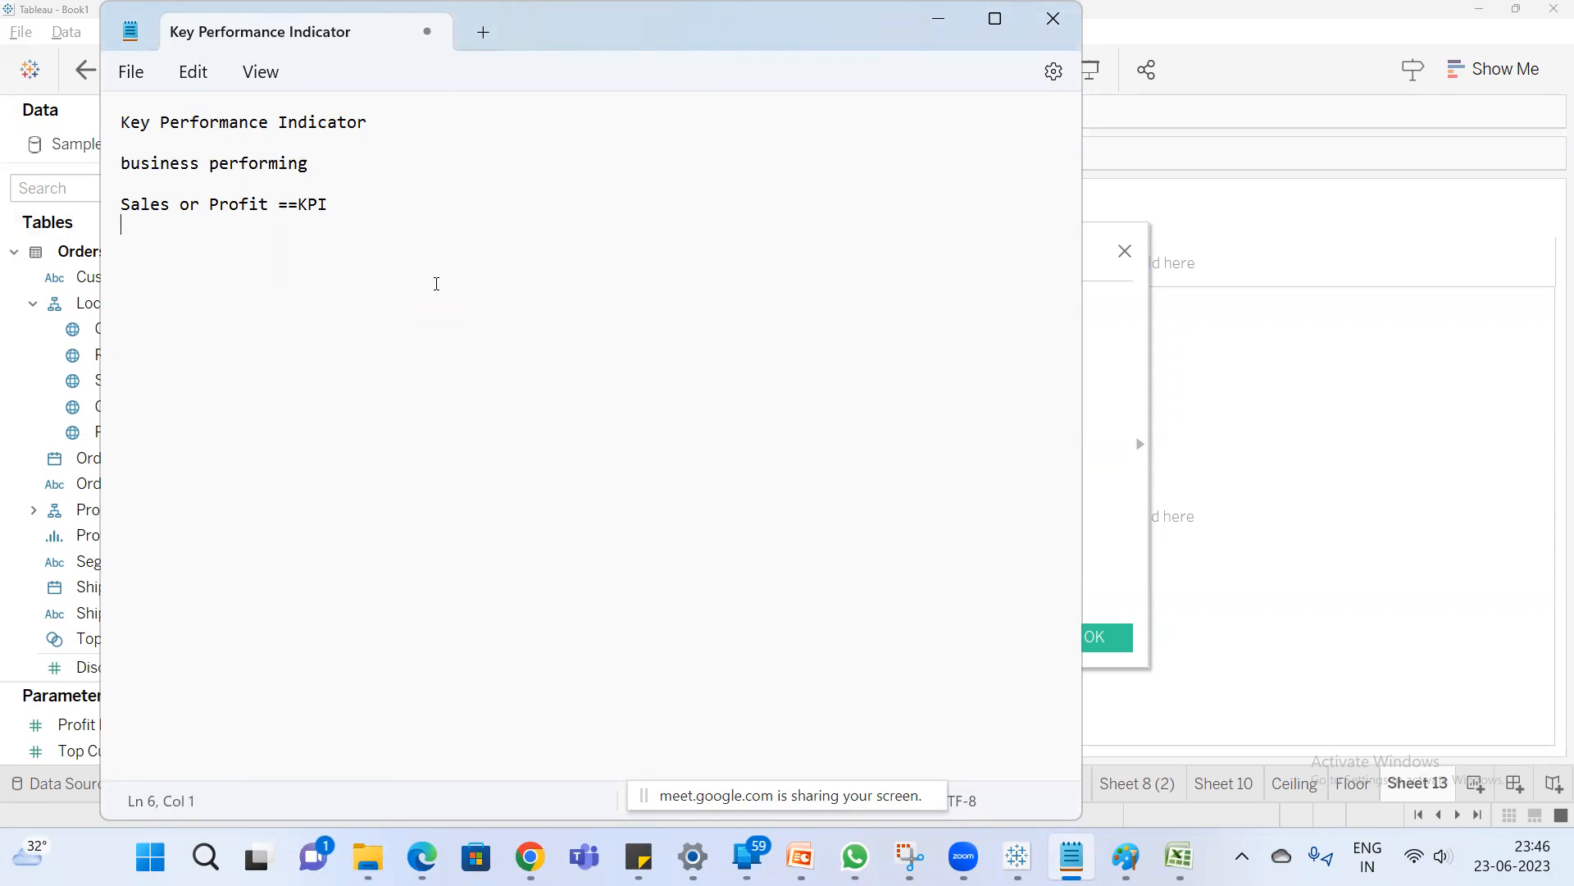
# Add the lines "Real time" and "Define" below the KPI line, leaving two blank lines above them.
pyautogui.click(239, 205)
pyautogui.click(425, 208)
pyautogui.press('Return')
pyautogui.press('Return')
pyautogui.press('Return')
pyautogui.write('Real time')
pyautogui.press('Return')
pyautogui.write('Define')
pyautogui.press('Return')
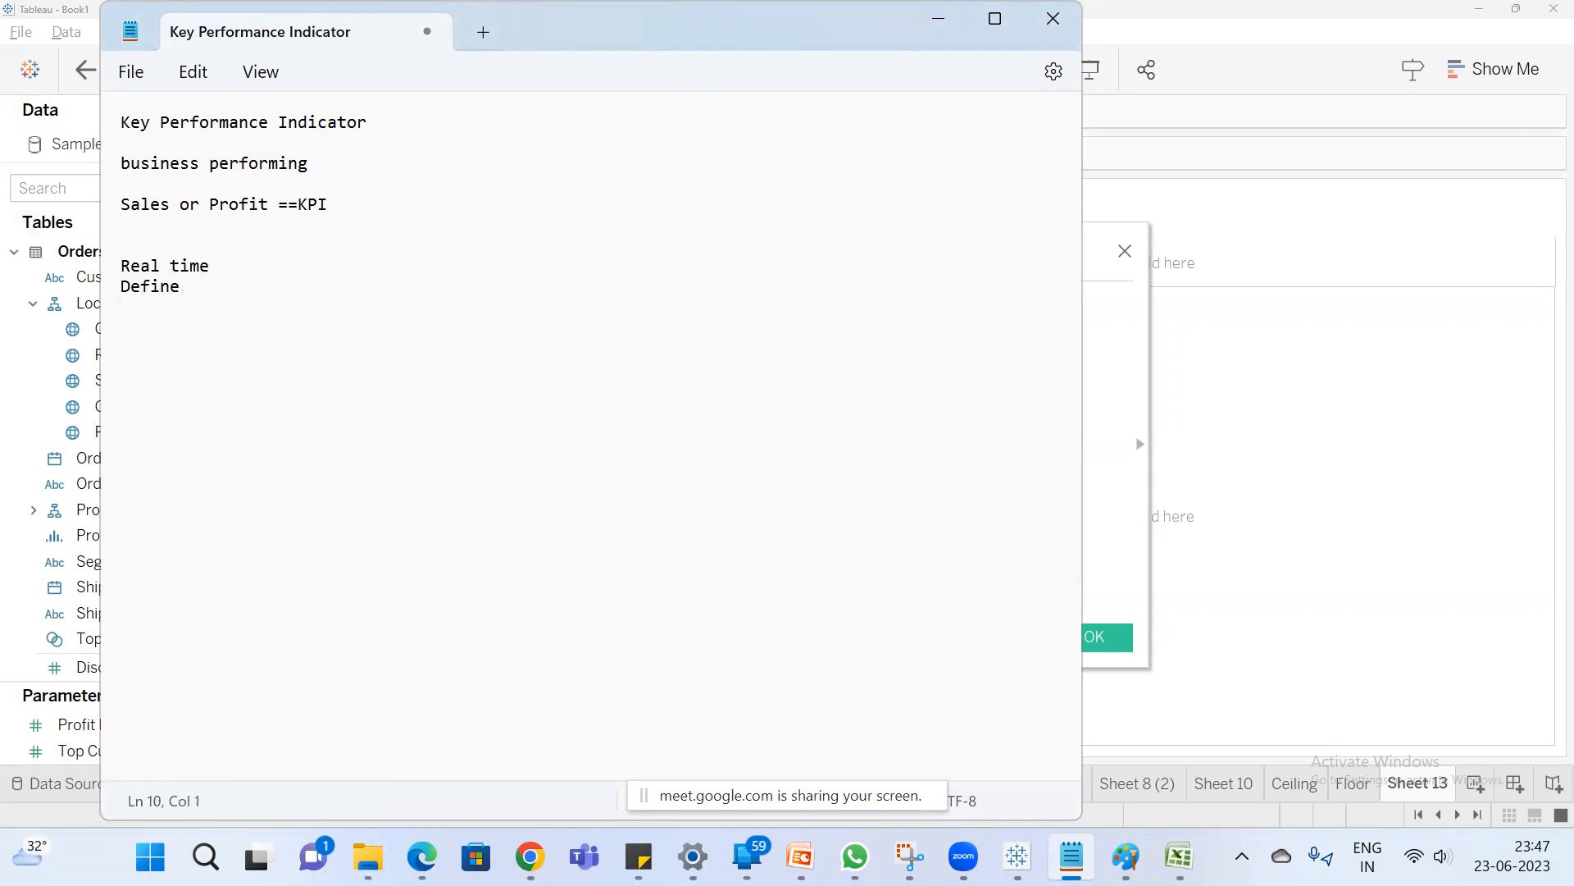
# Add the line "formula to create KPI" below "Define", leaving two blank lines above it.
pyautogui.press('Return')
pyautogui.press('Return')
pyautogui.write('fri')
pyautogui.press('BackSpace')
pyautogui.write('formua')
pyautogui.press('BackSpace')
pyautogui.write('la to create ')
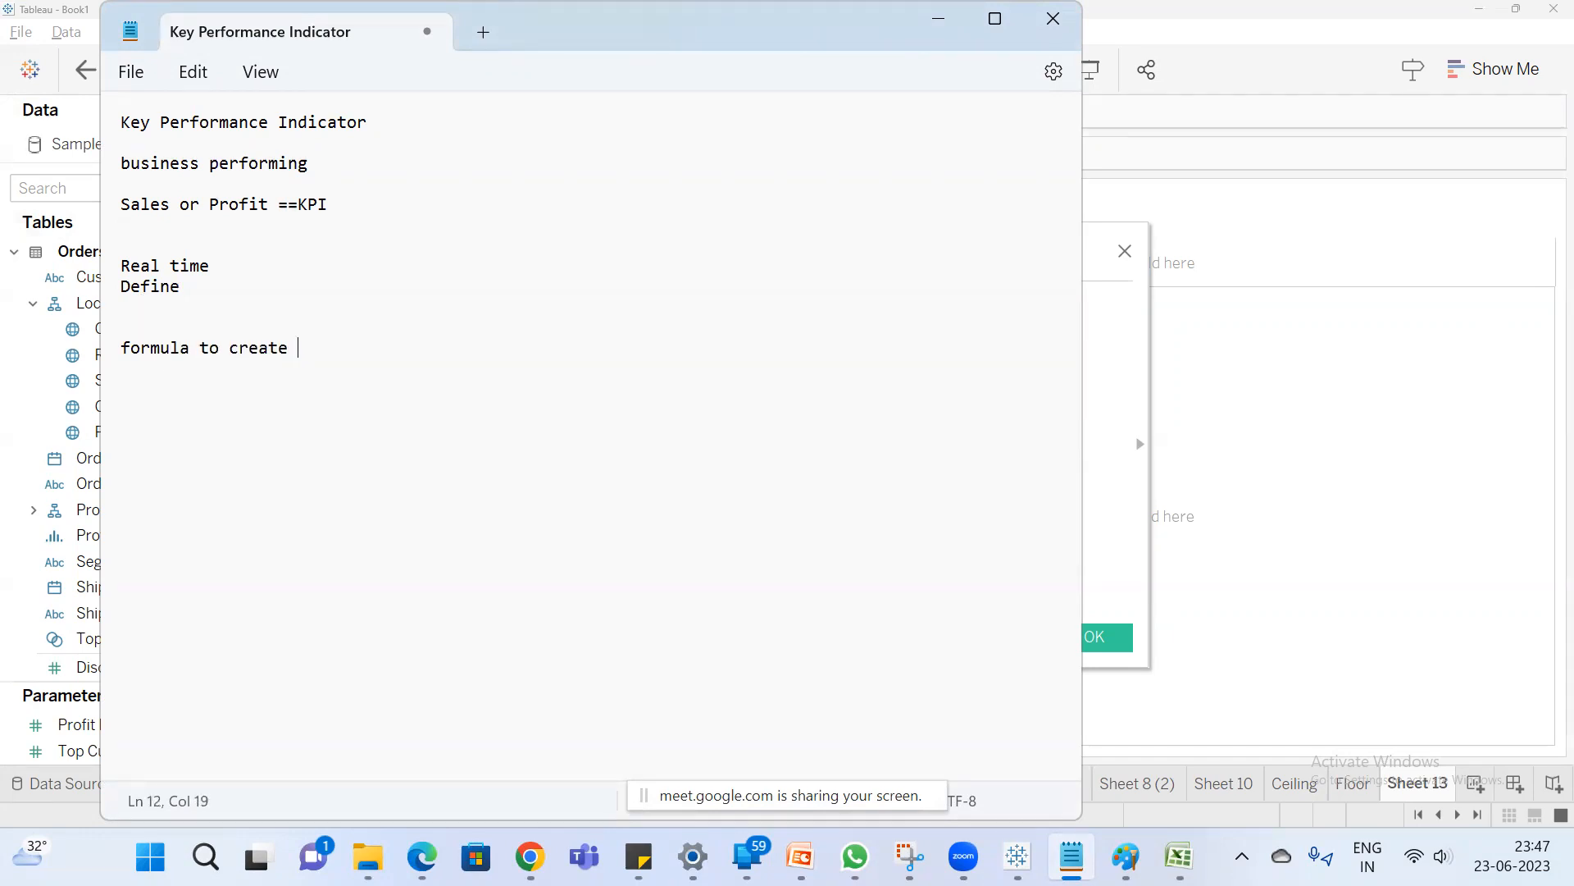
pyautogui.write('KPI')
# Switch to Tableau and start the Profit Margin calculation with DIV(SUM([Sales])).
pyautogui.click(1112, 367)
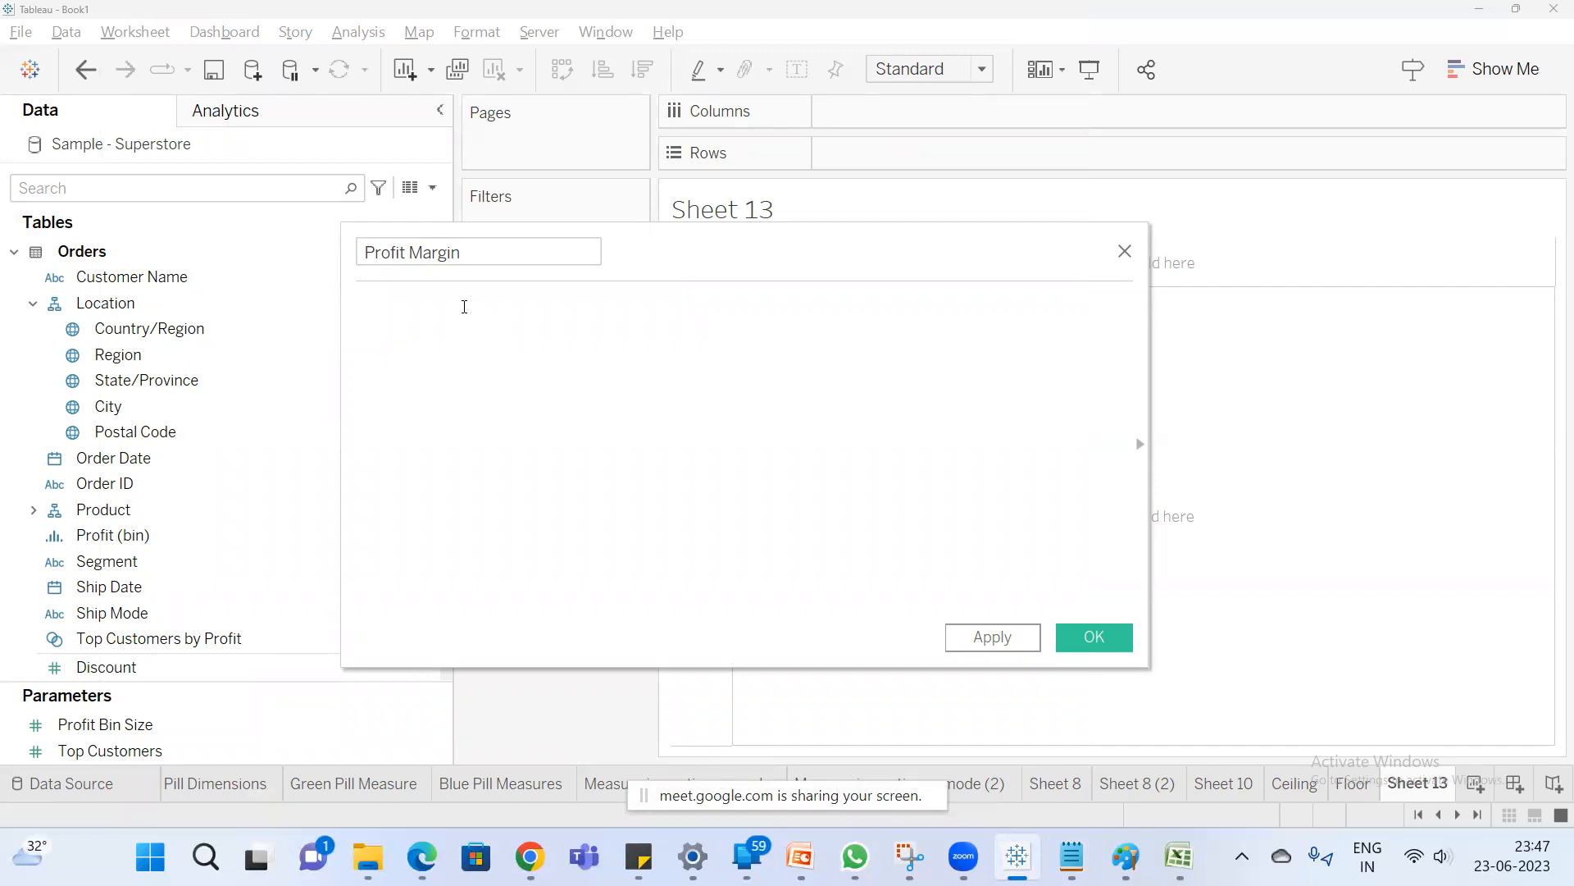
pyautogui.write('Div')
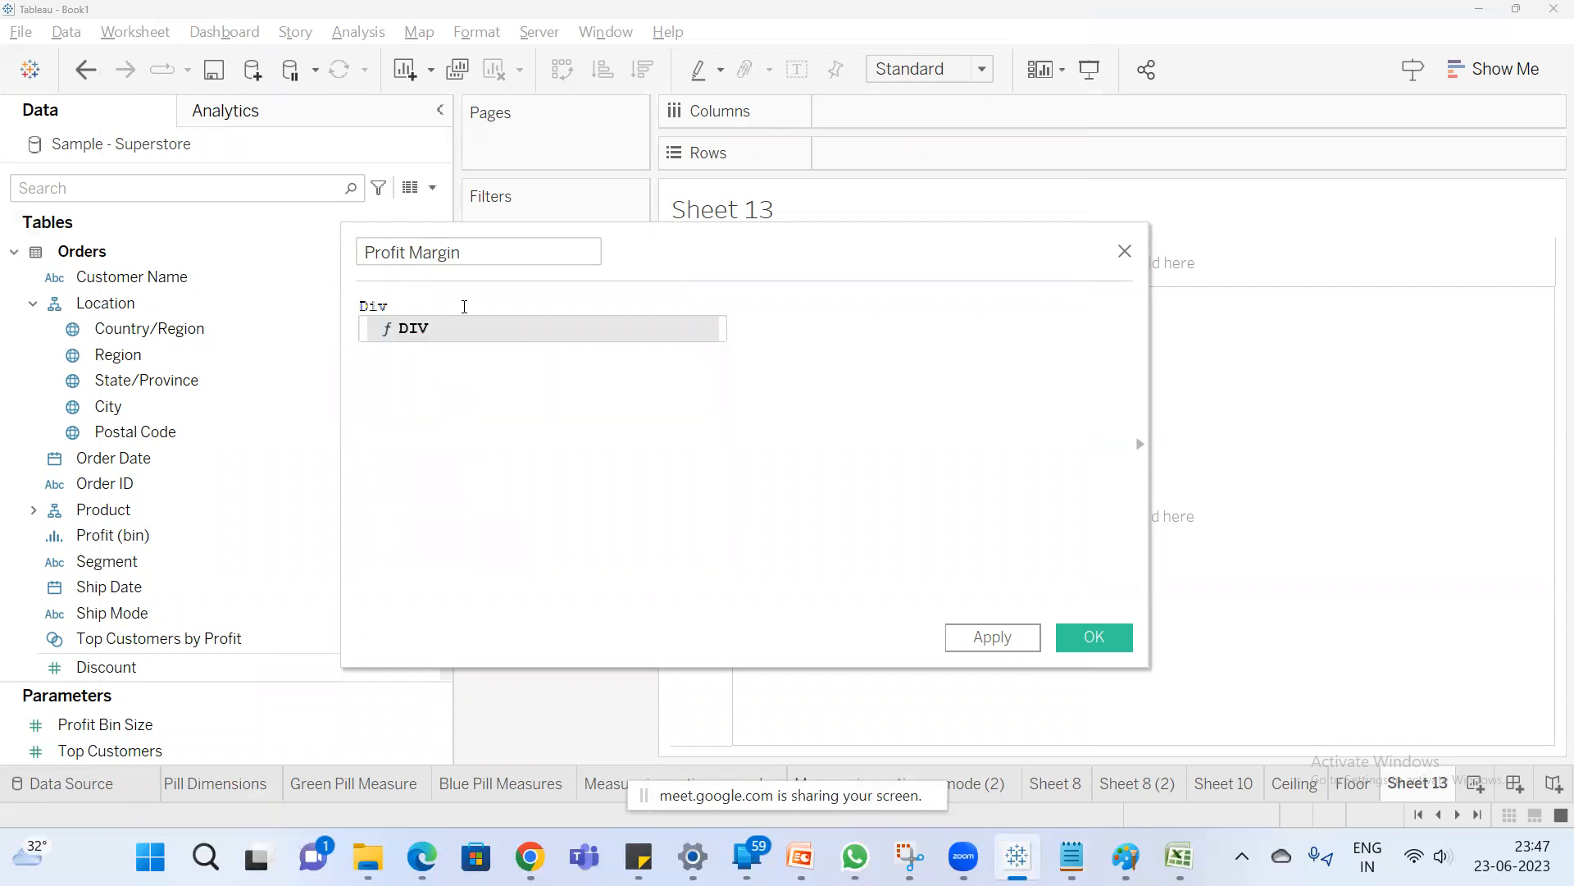
pyautogui.press('Return')
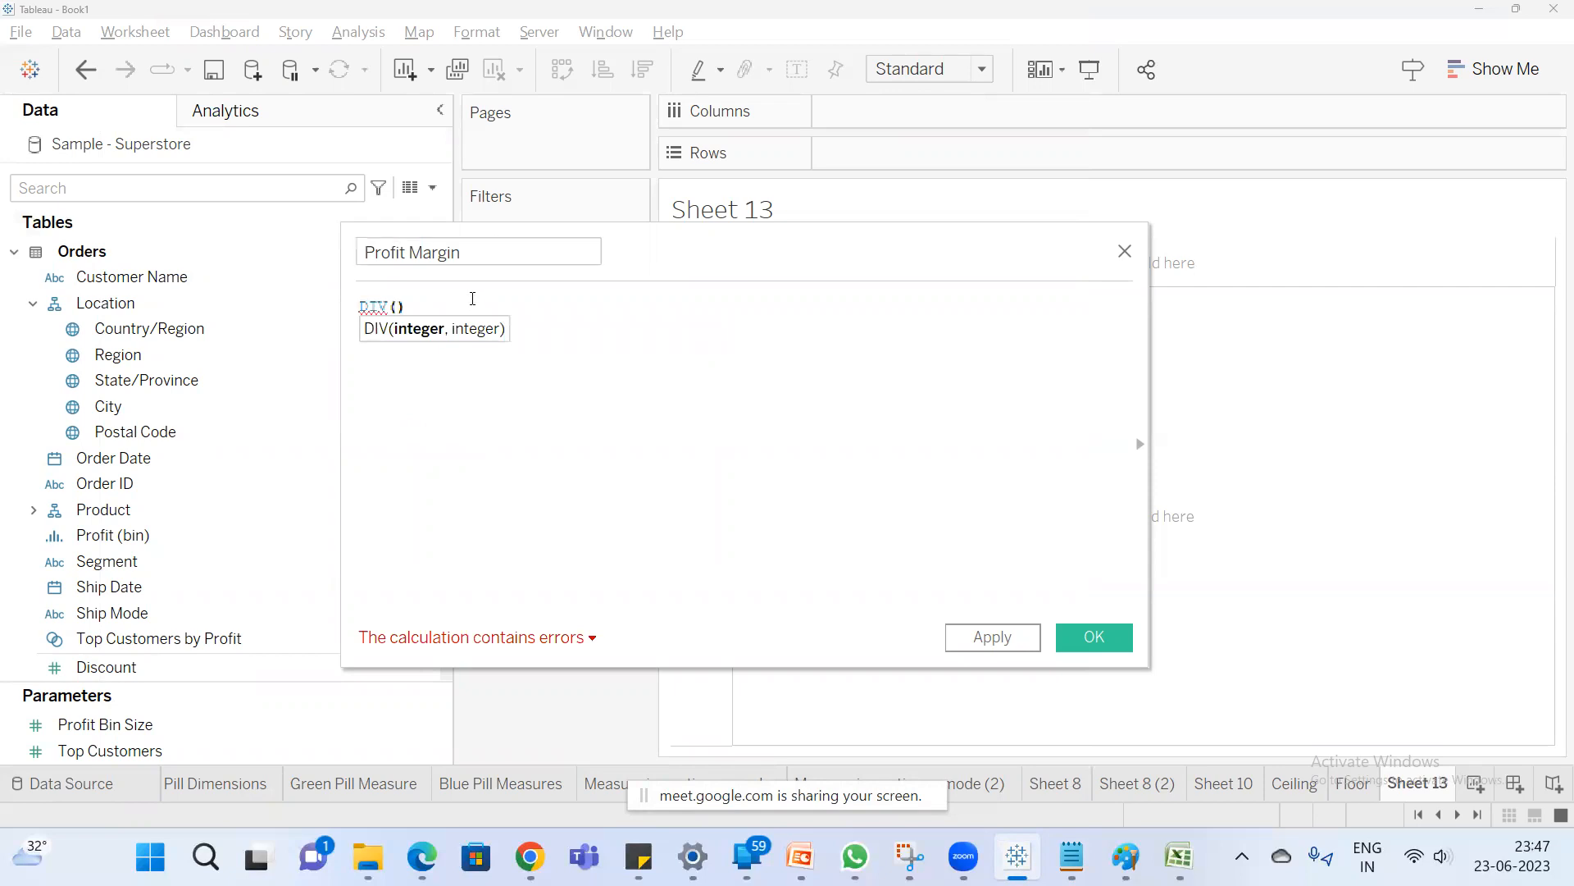
pyautogui.write('sum')
pyautogui.press('Return')
pyautogui.write('sal')
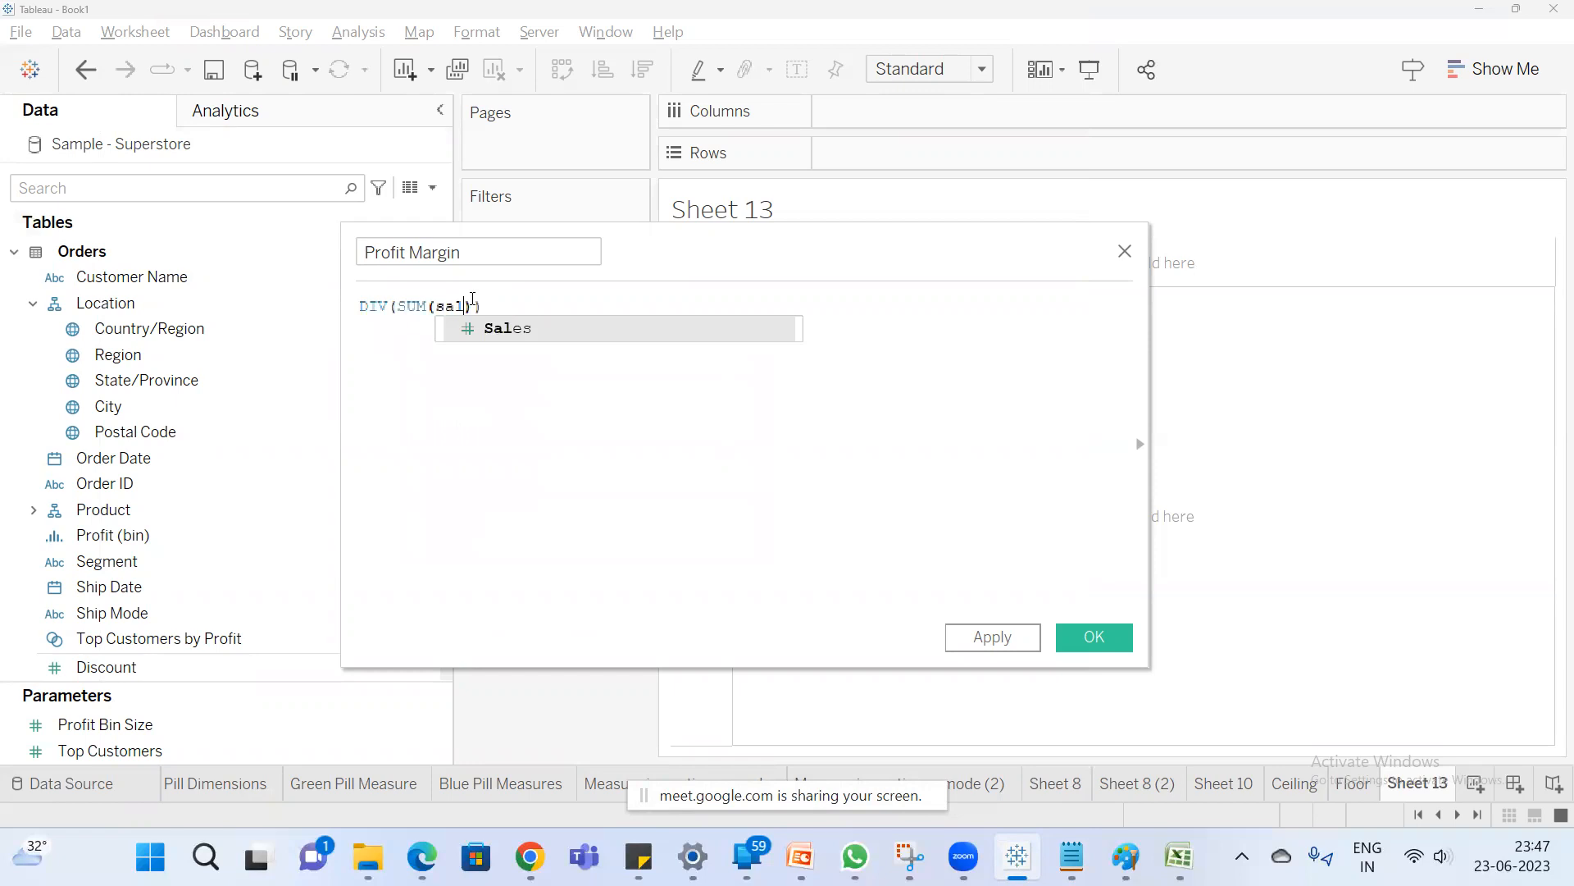
pyautogui.press('Return')
# Replace the Sales field inside the SUM with Profit in the Profit Margin formula.
pyautogui.click(397, 307)
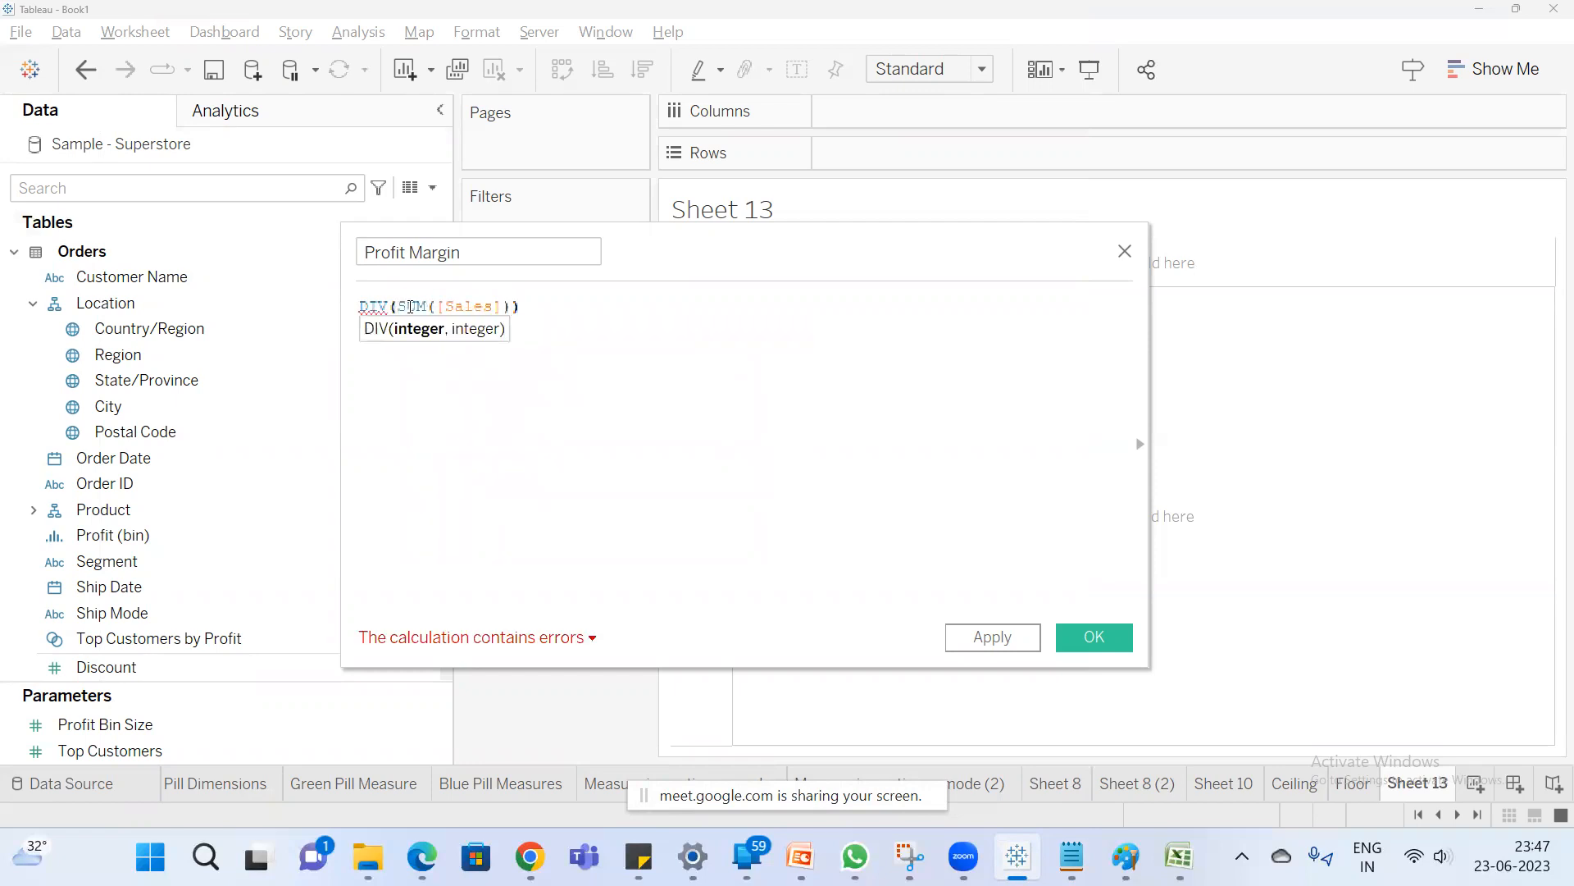
pyautogui.click(410, 306)
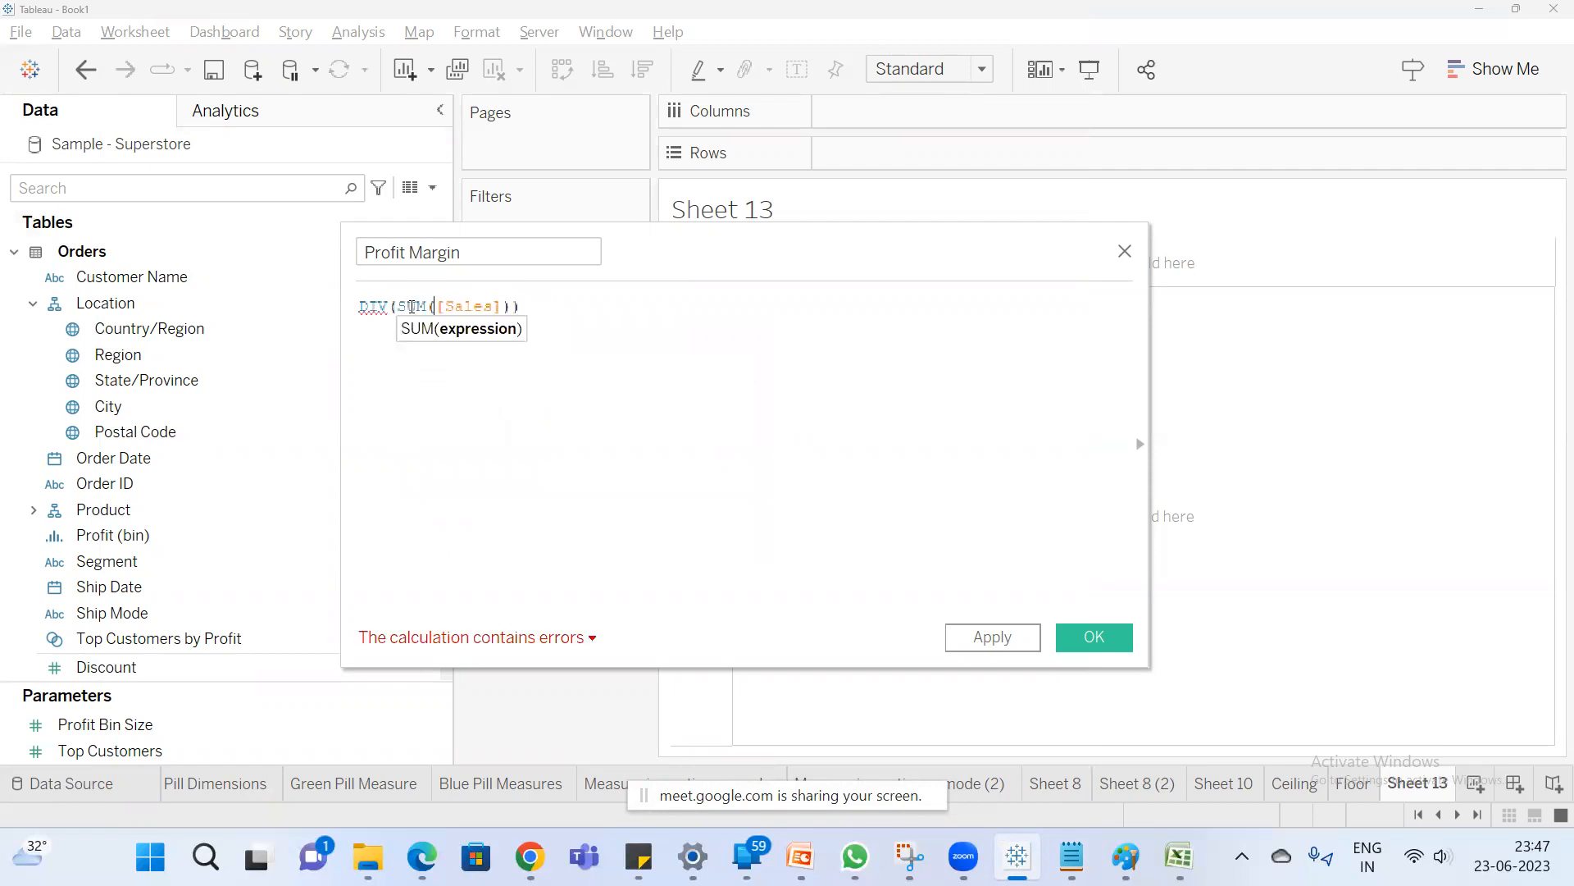
pyautogui.doubleClick(474, 305)
pyautogui.write('prof')
pyautogui.press('Return')
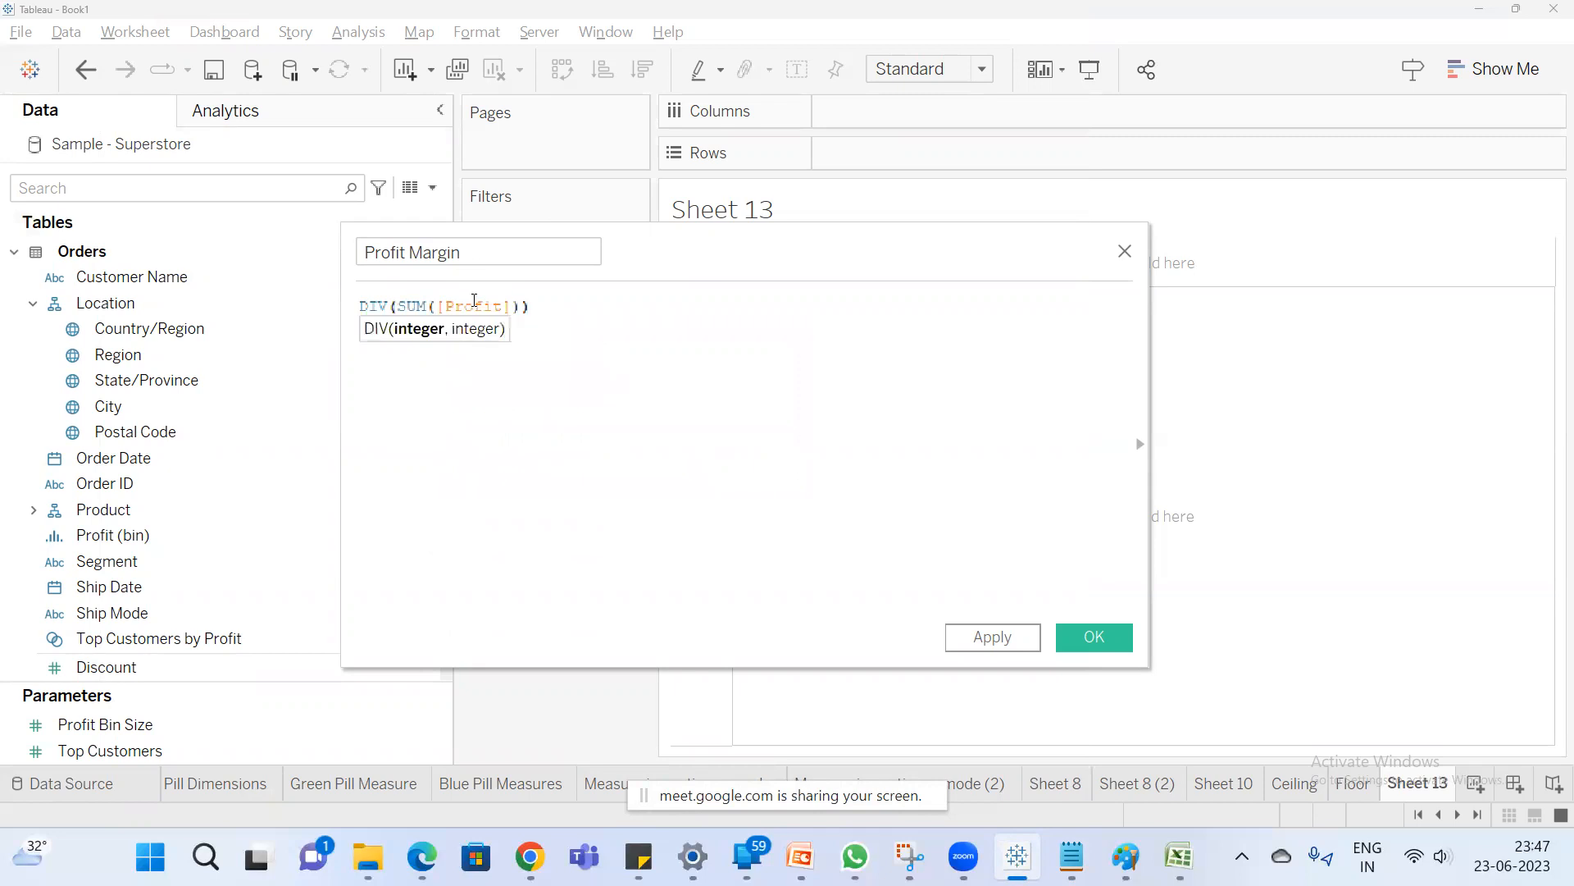
# Add SUM([Sales]) as the second argument of DIV and check the calculation's error details.
pyautogui.write(',sum')
pyautogui.press('Return')
pyautogui.write('s')
pyautogui.press('Return')
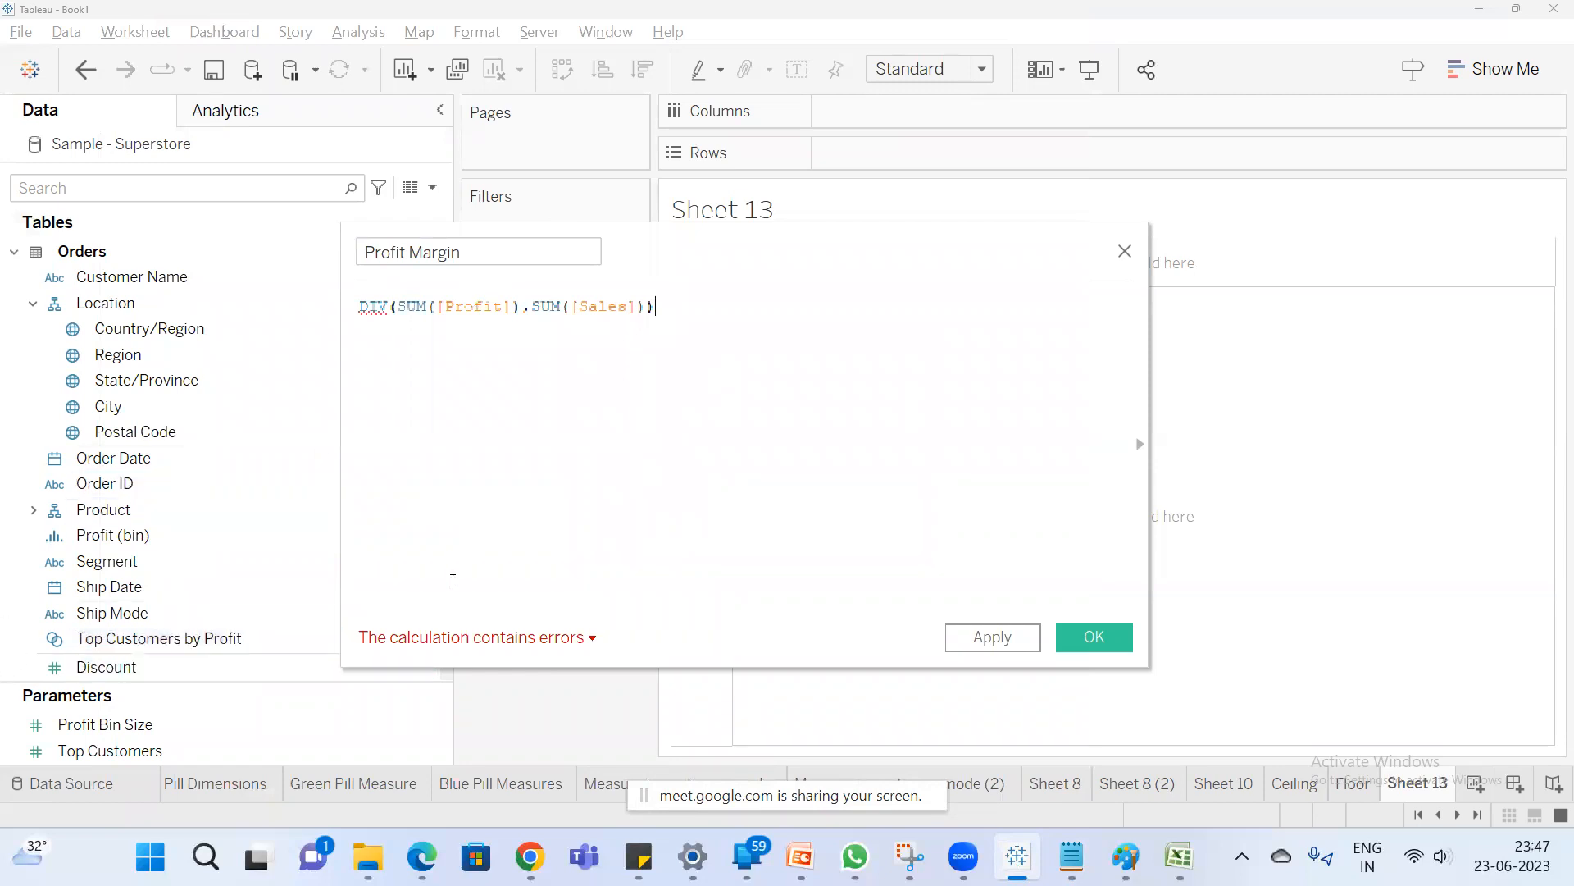
pyautogui.click(490, 634)
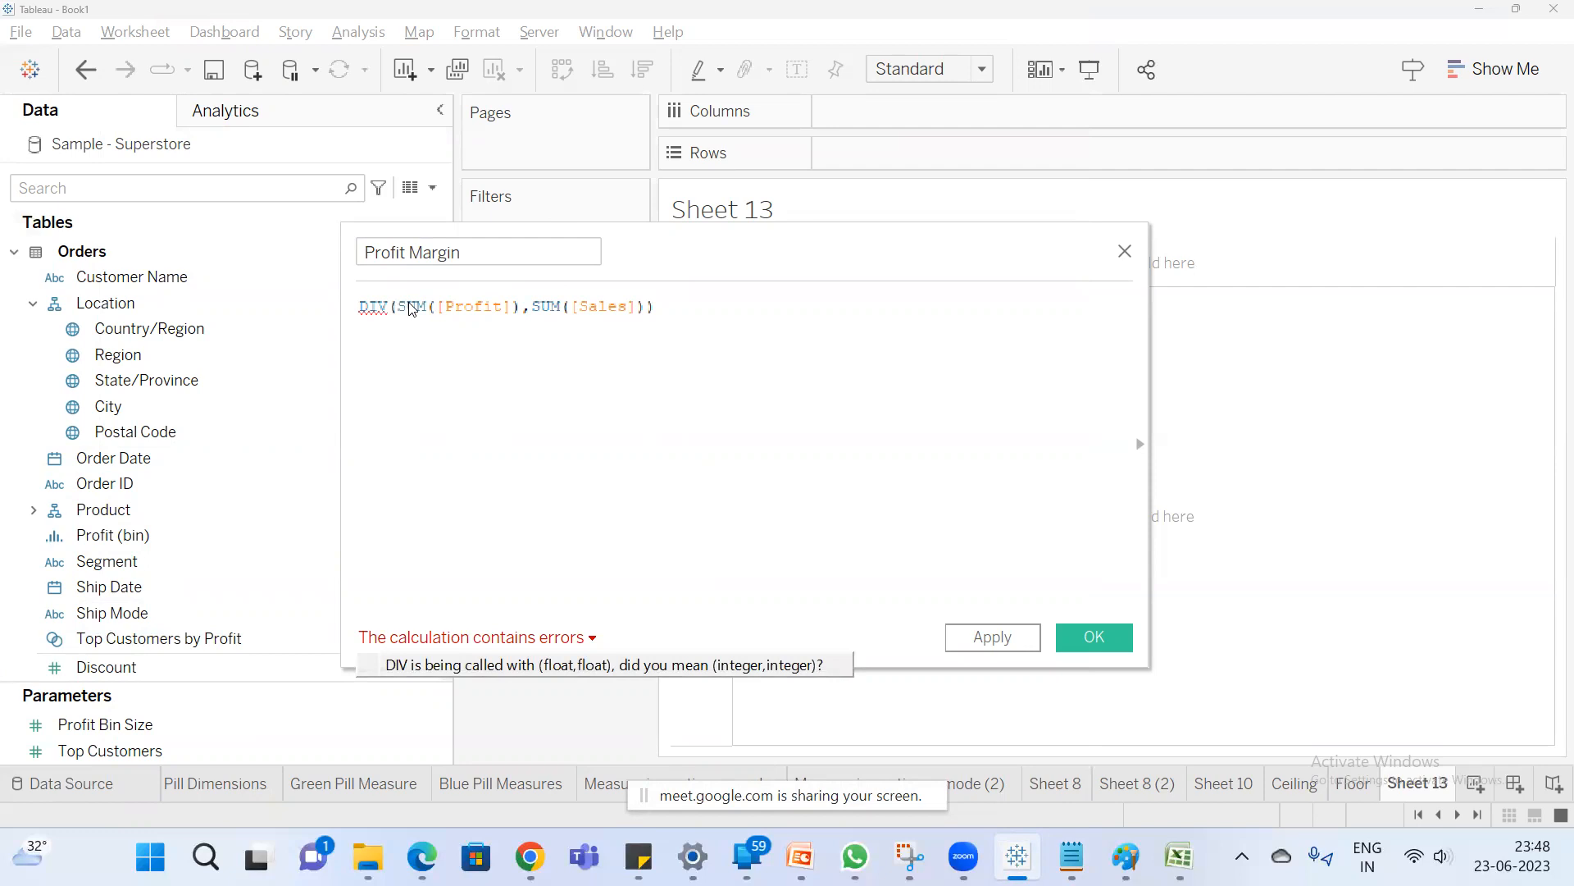
# Wrap [Profit] in INT() inside the first SUM of the Profit Margin formula.
pyautogui.click(436, 307)
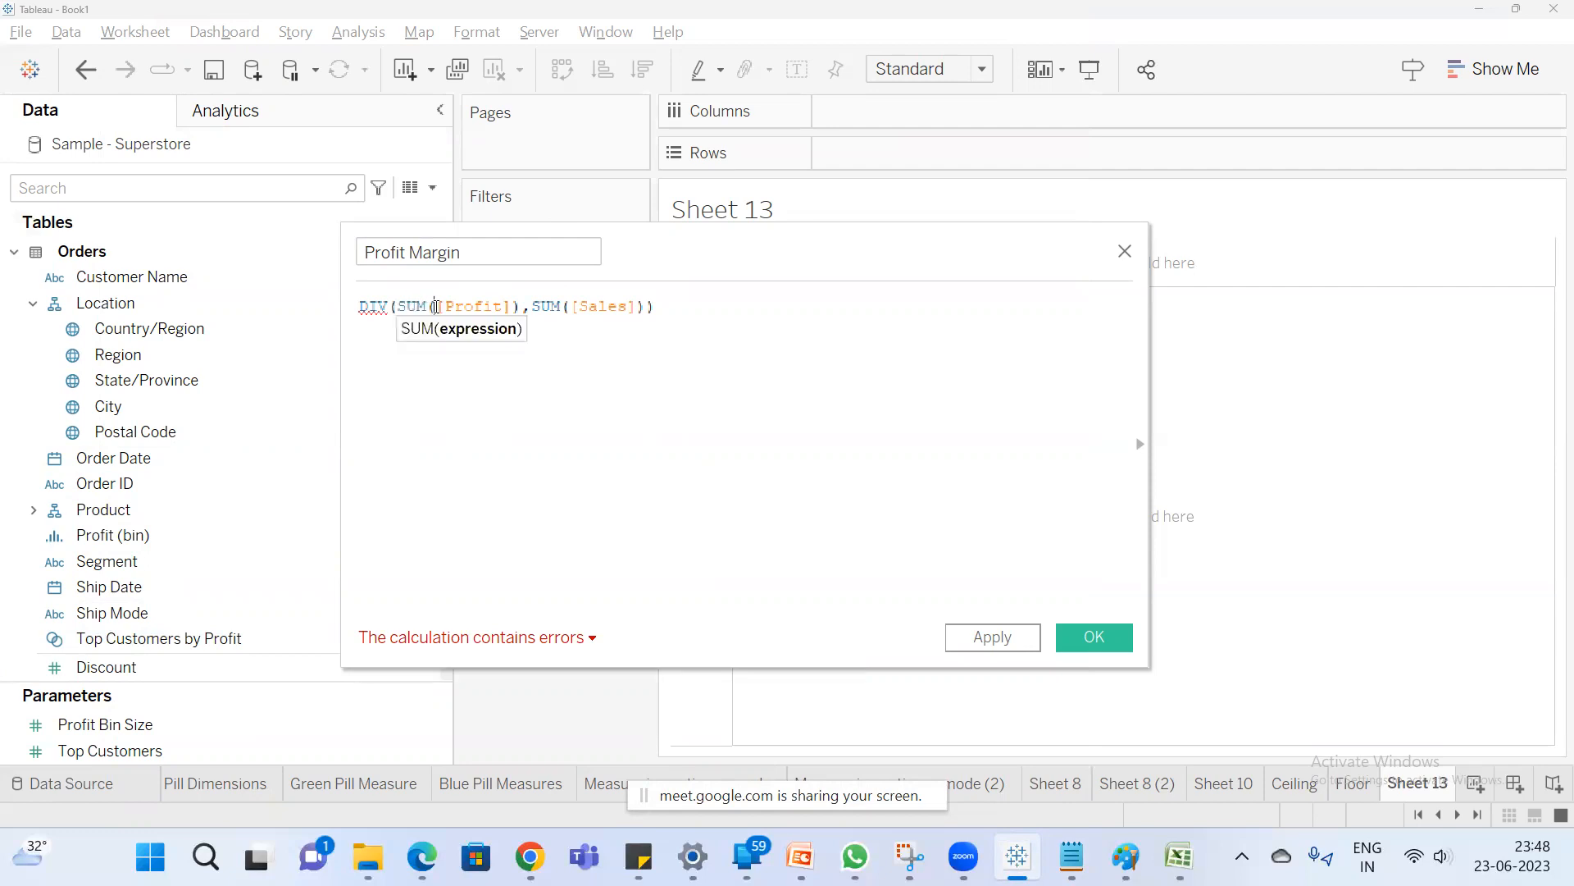
pyautogui.write('int')
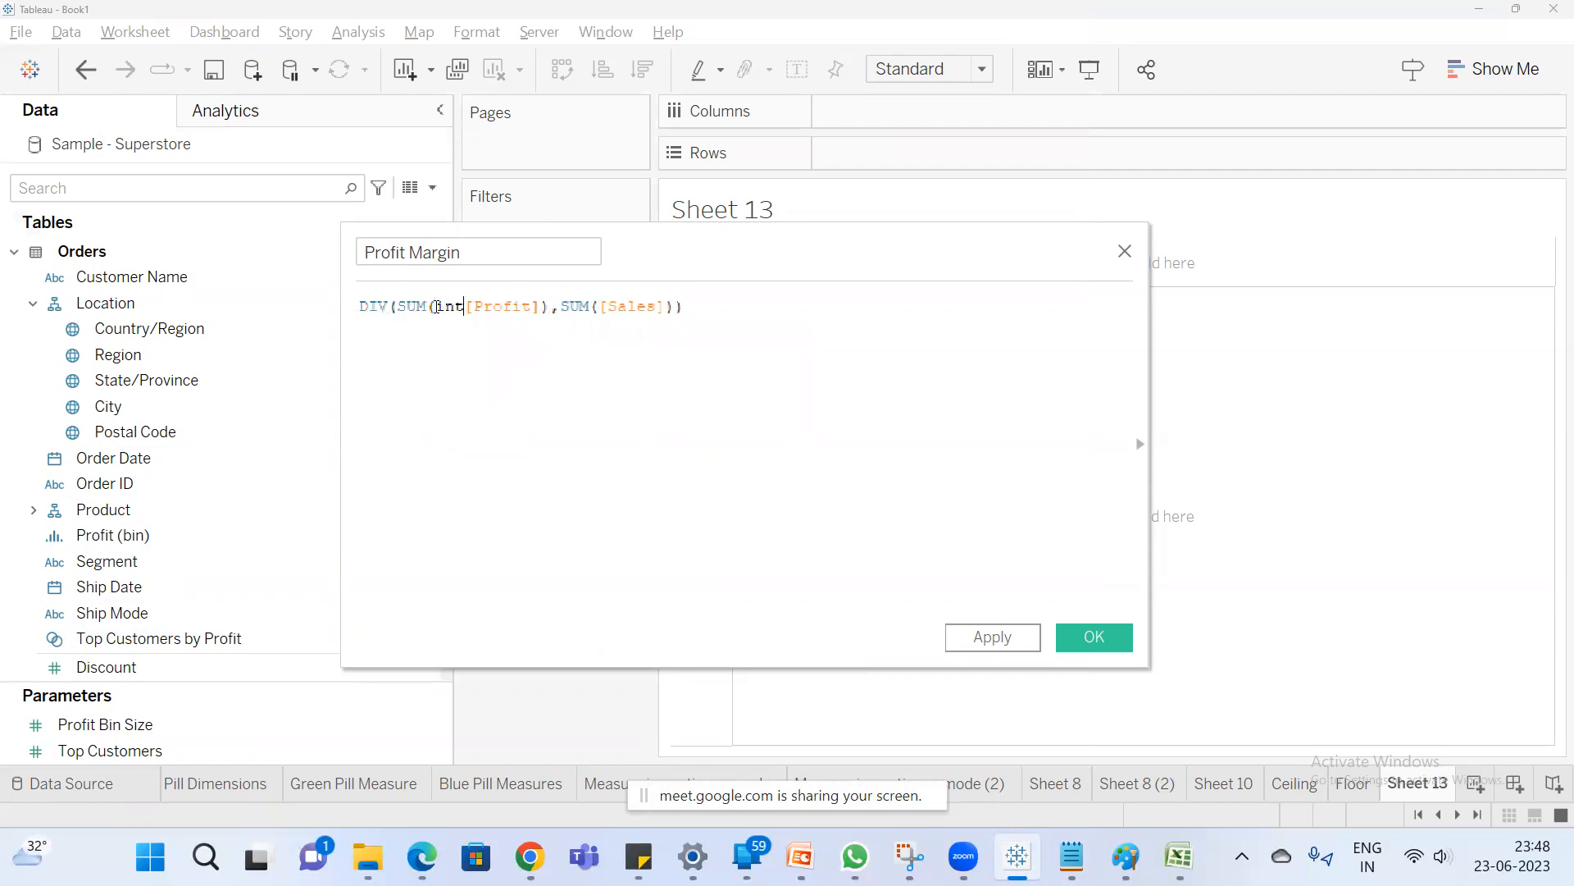
pyautogui.press('Return')
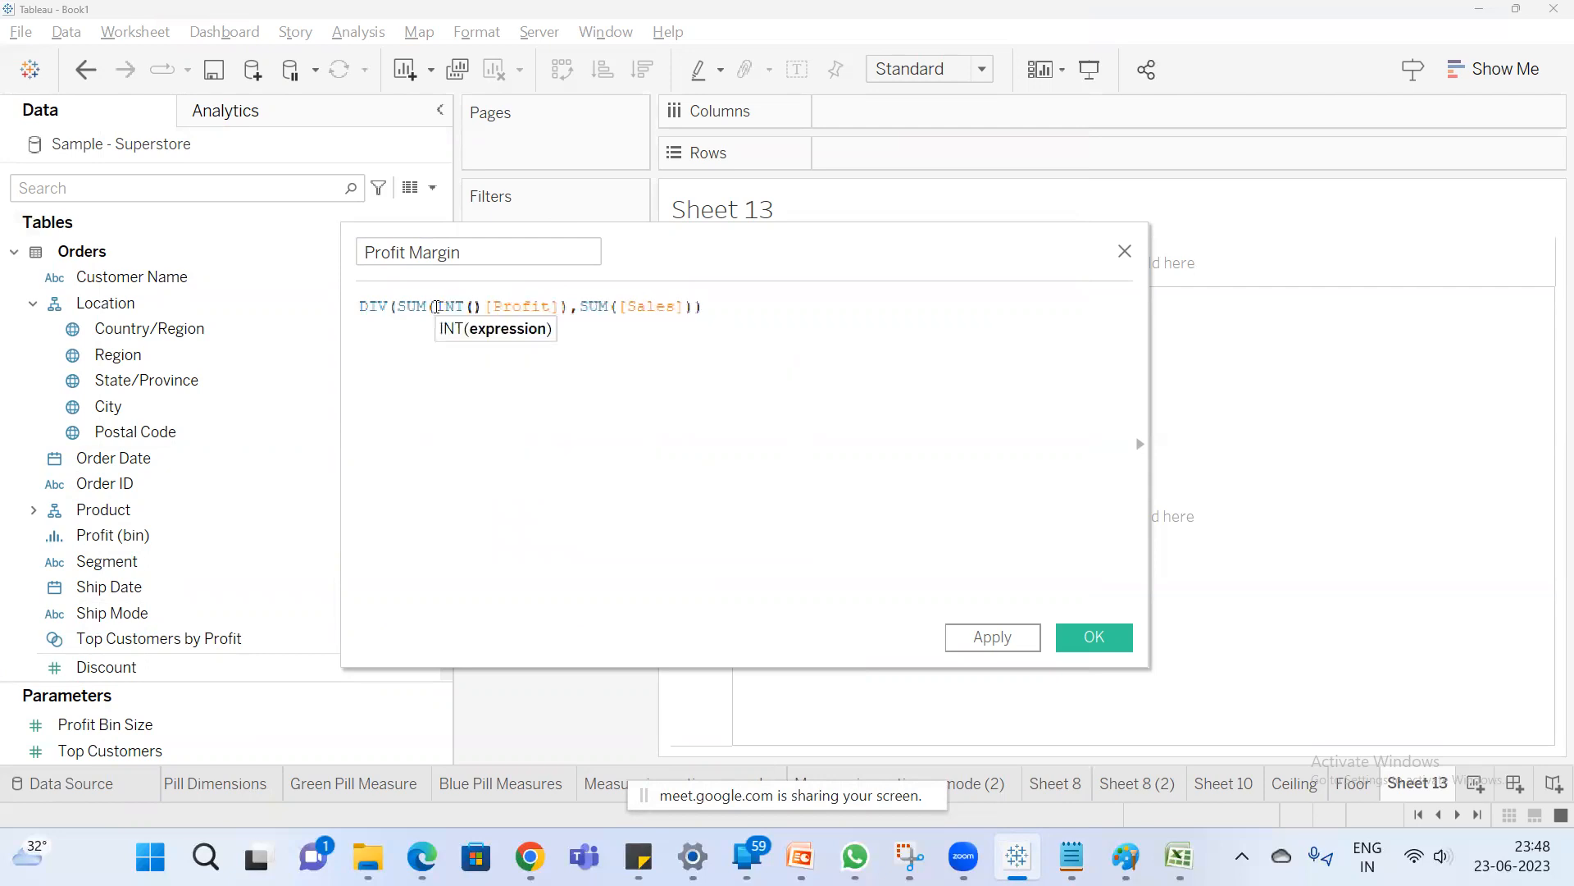
pyautogui.press('Delete')
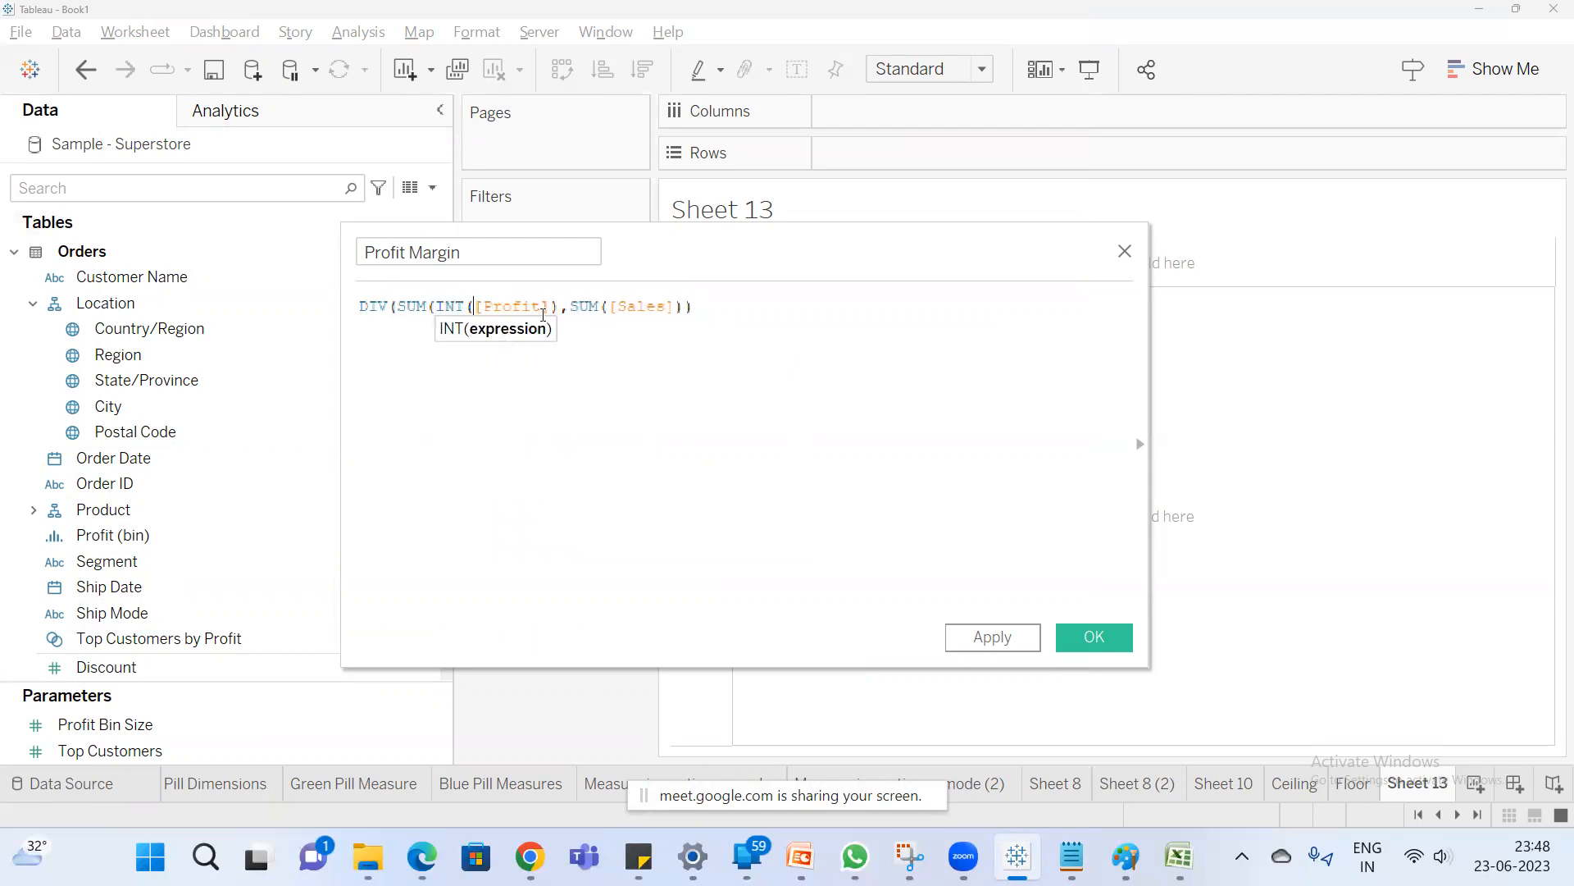
pyautogui.write(')')
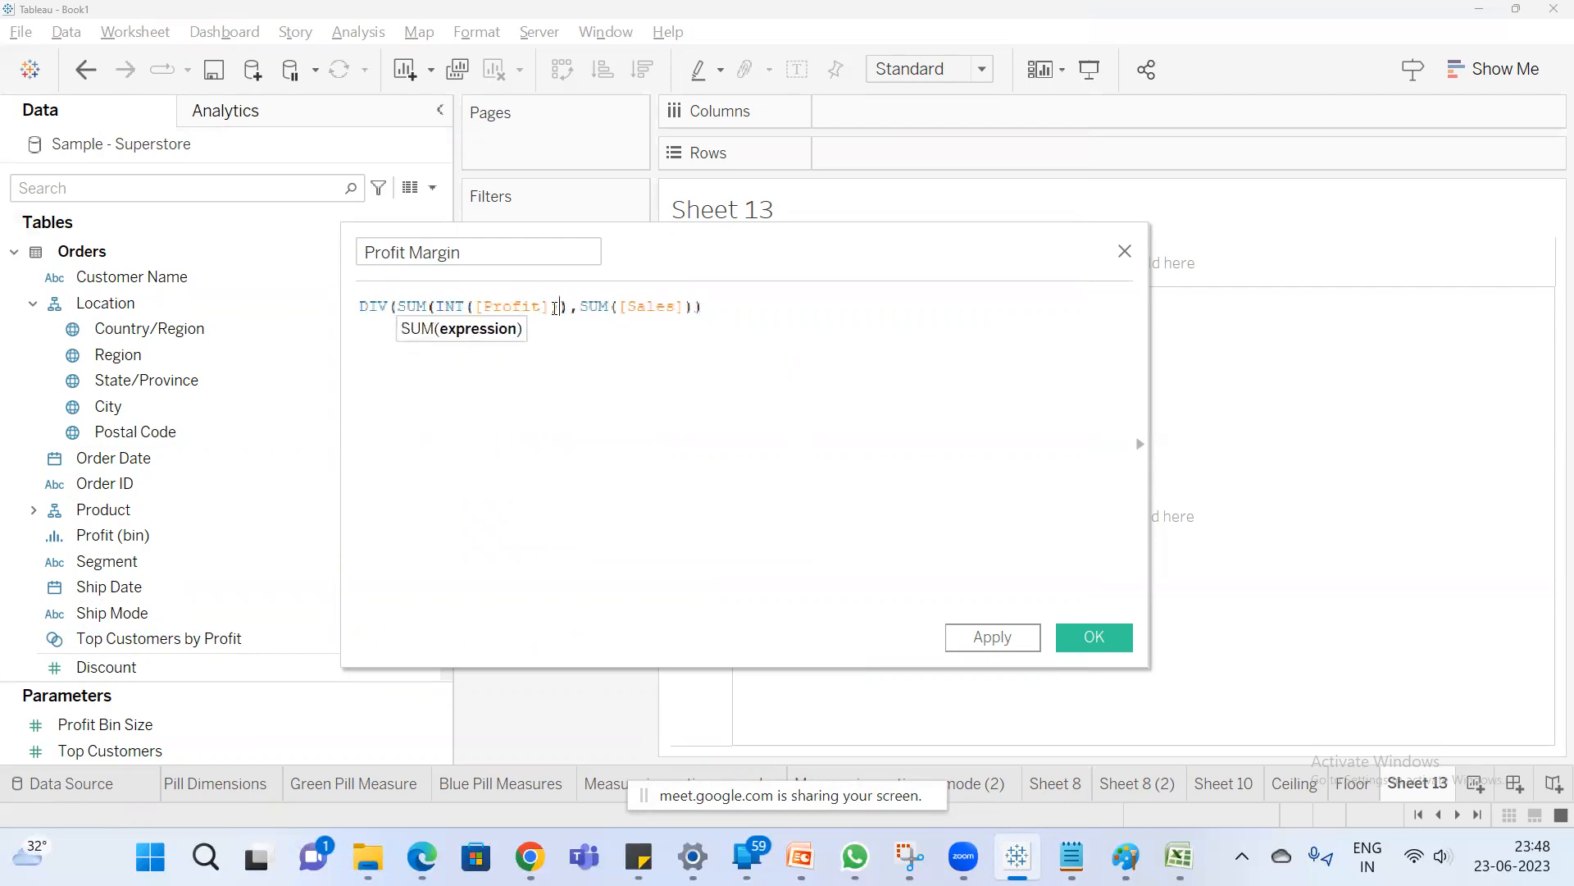
# Wrap [Sales] in INT() inside the second SUM and save the Profit Margin calculated field.
pyautogui.click(620, 305)
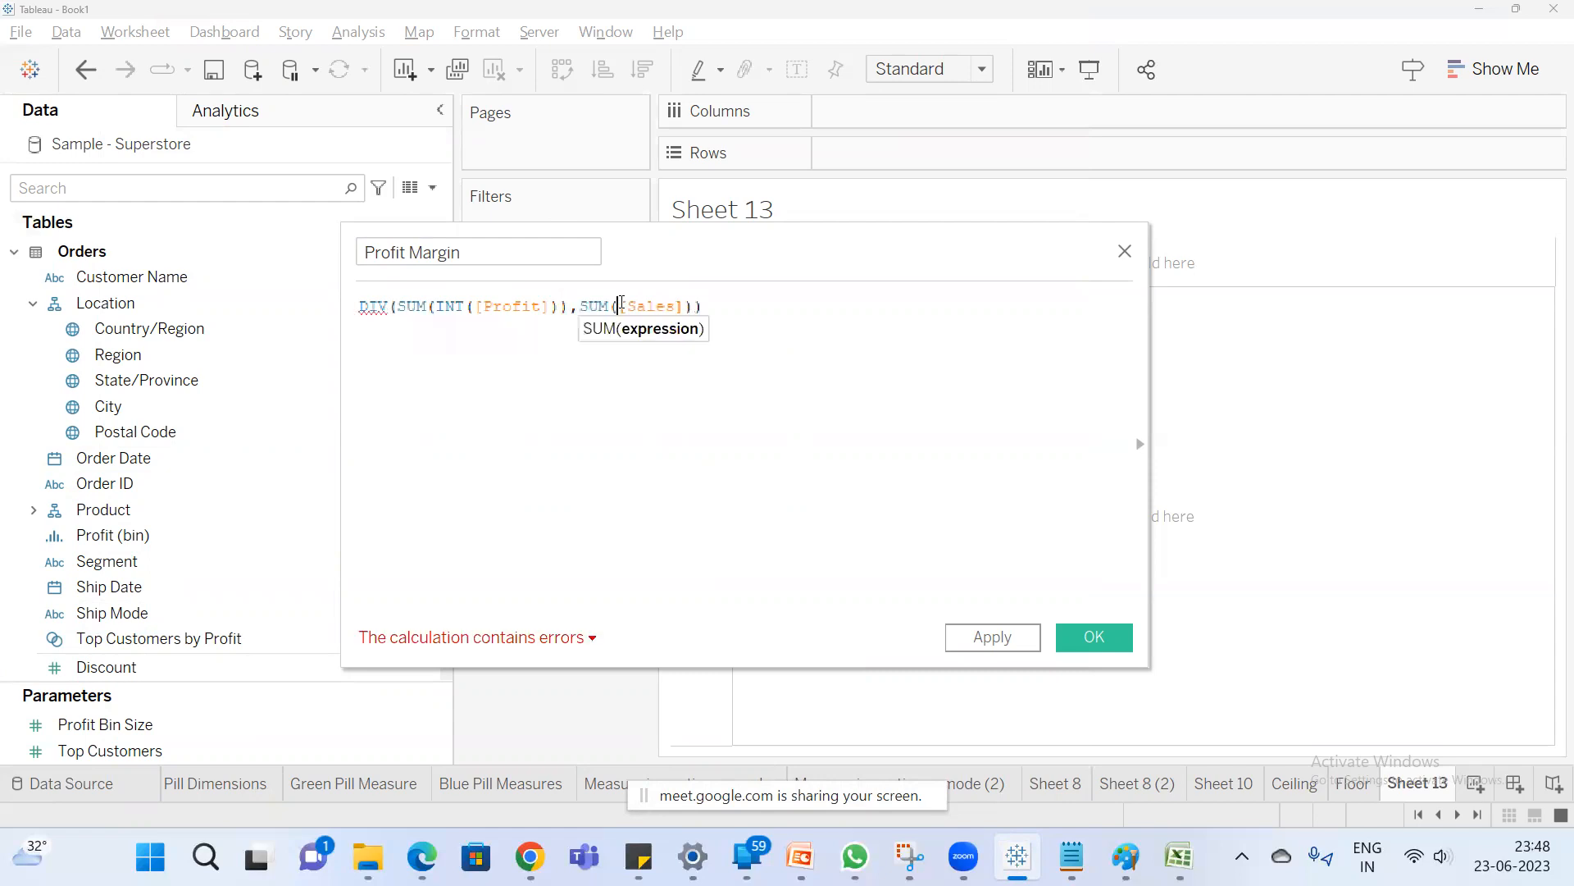
pyautogui.write('Int')
pyautogui.press('Return')
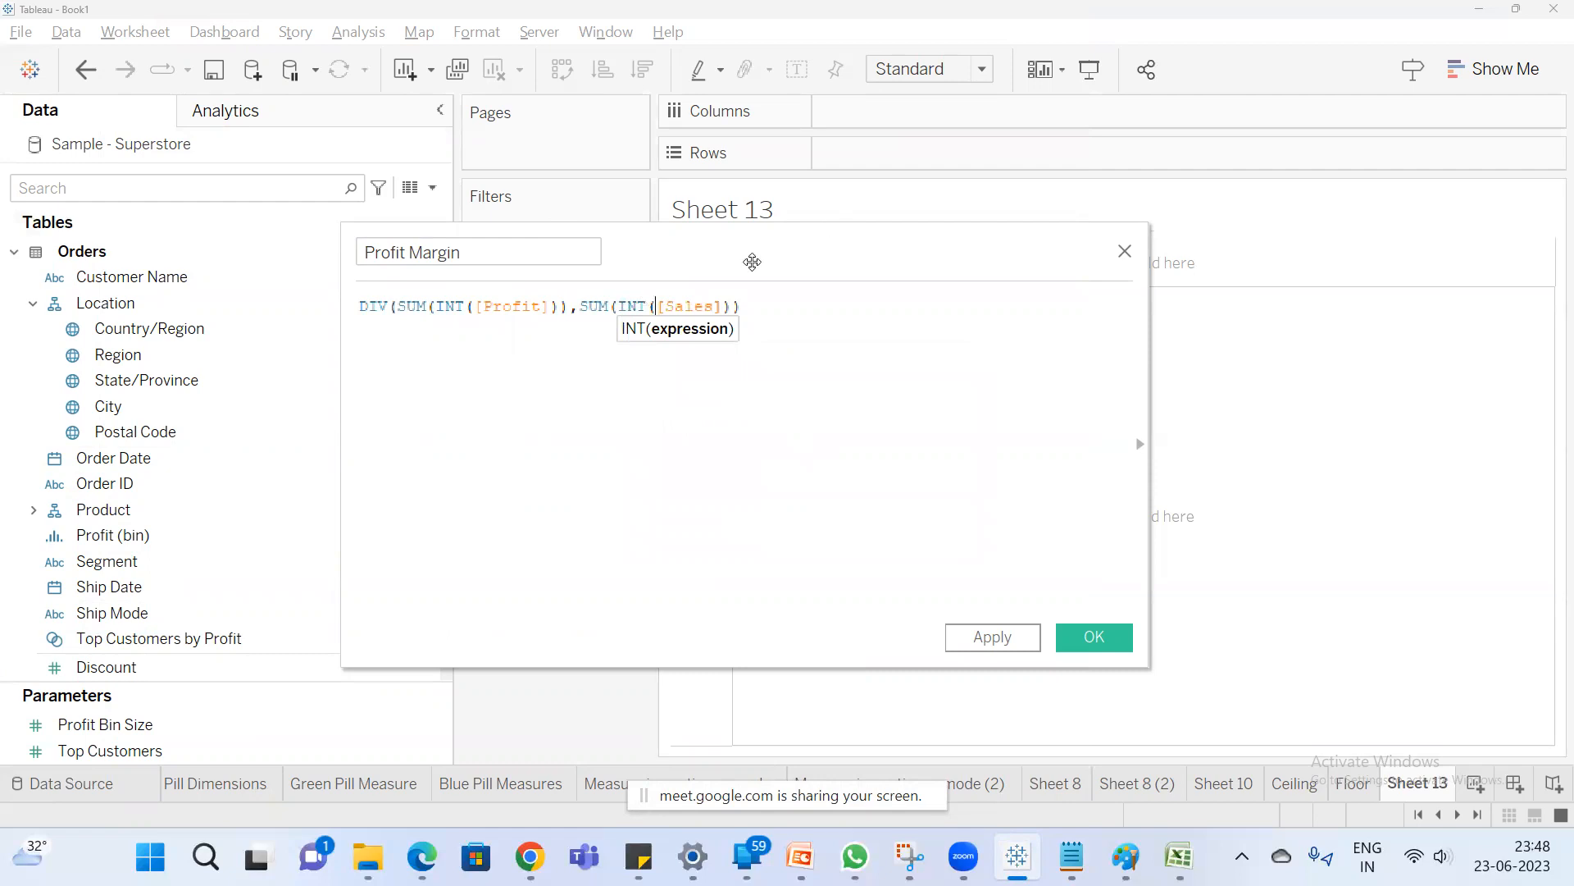
pyautogui.click(730, 305)
pyautogui.press('BackSpace')
pyautogui.write('))')
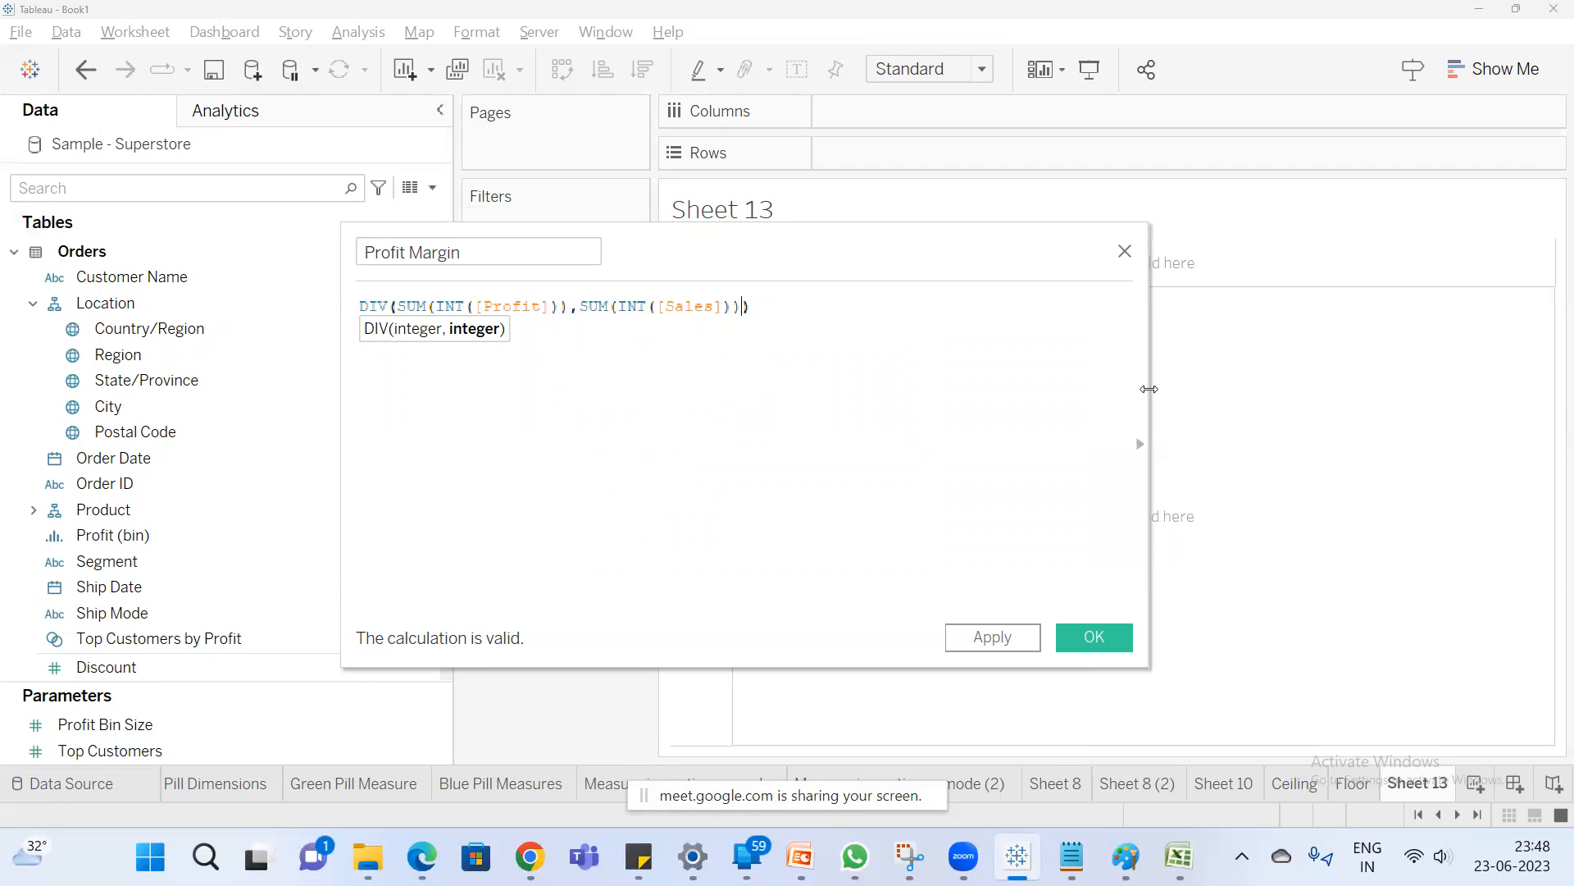
pyautogui.click(846, 325)
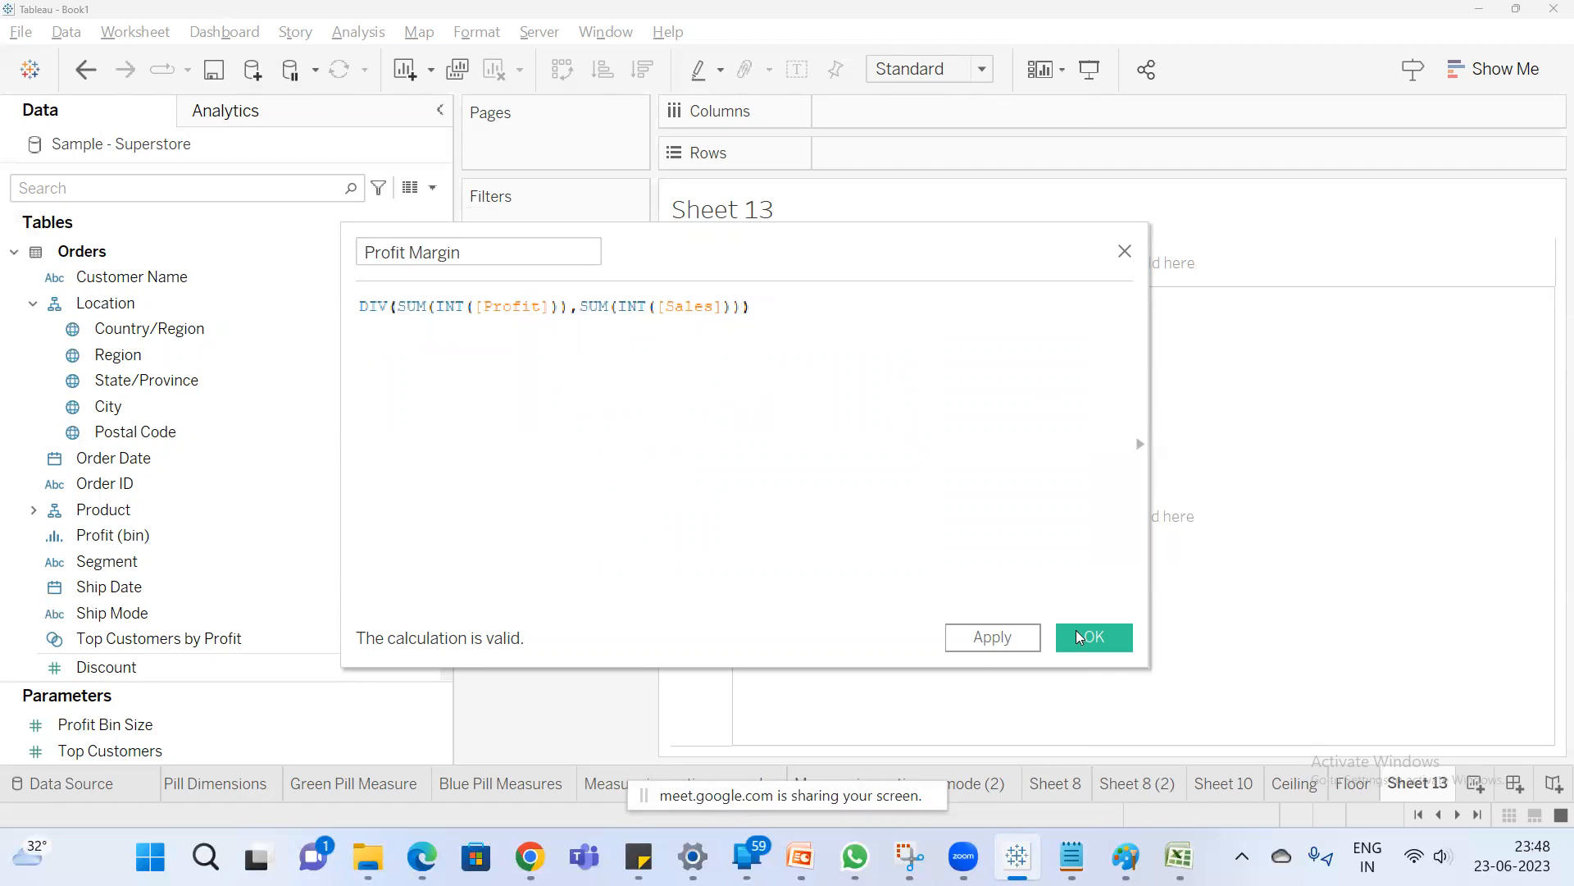
pyautogui.click(1079, 637)
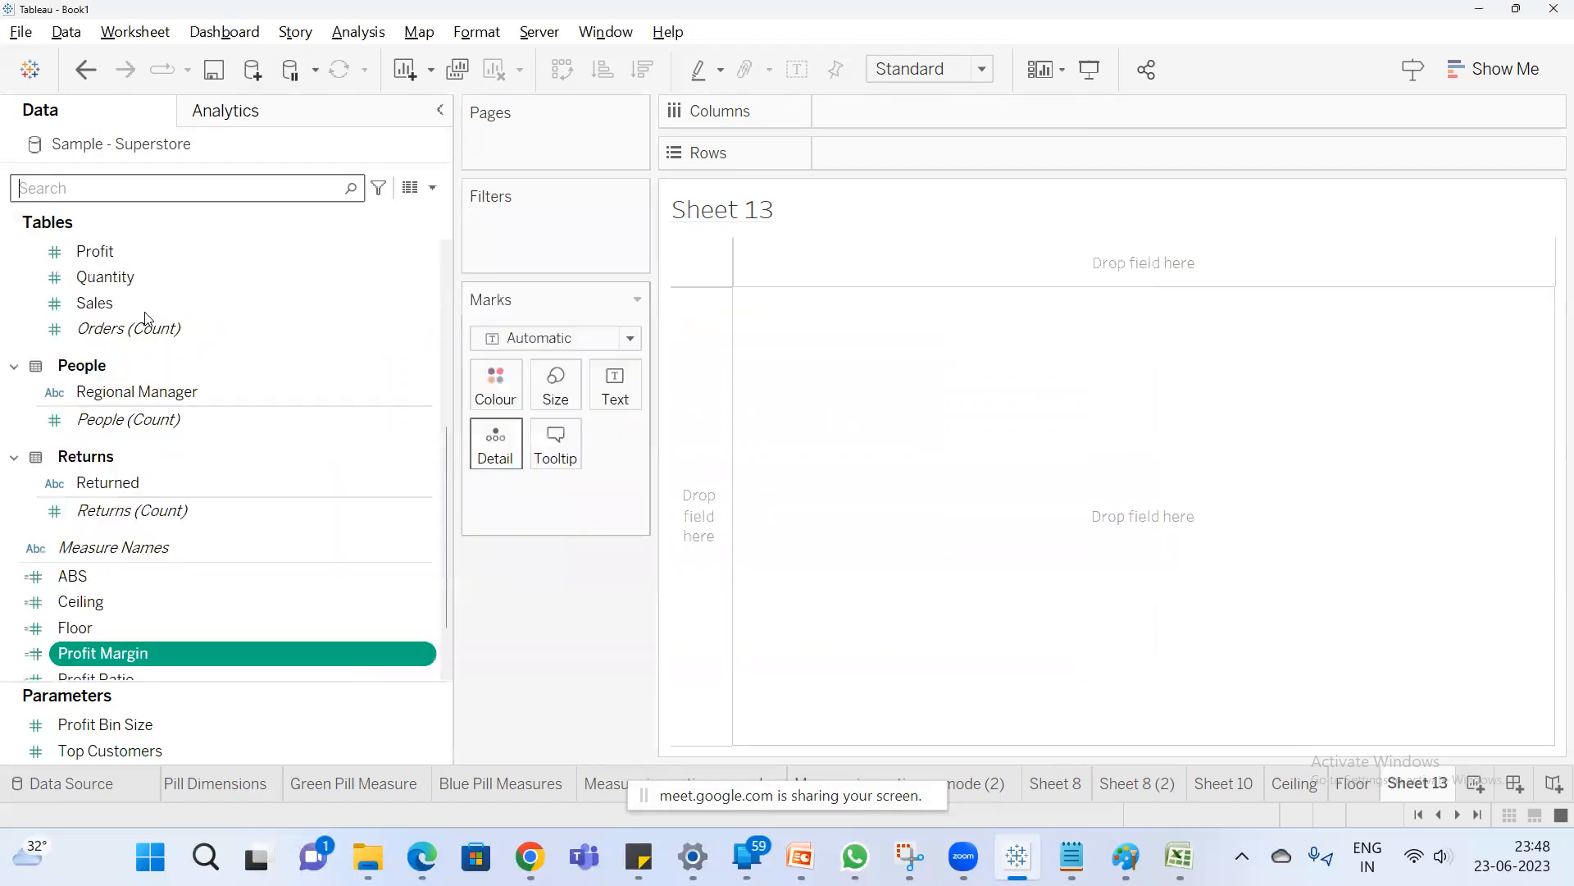
# Find the Sales and Profit measures in the data fields and add both to Sheet 13.
pyautogui.click(218, 187)
pyautogui.write('sal')
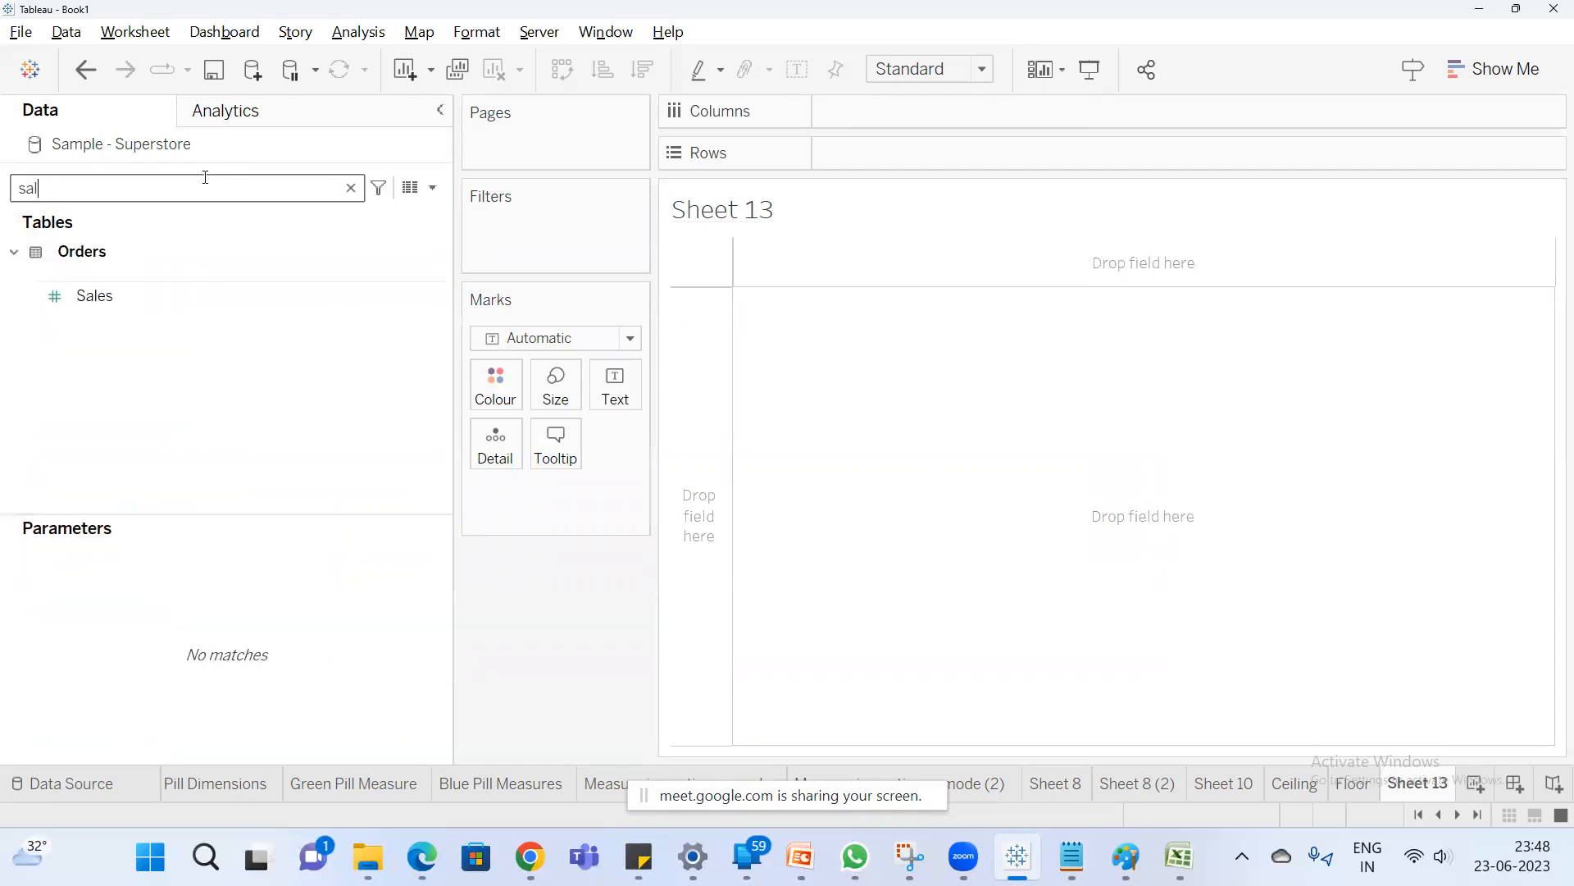
pyautogui.doubleClick(123, 300)
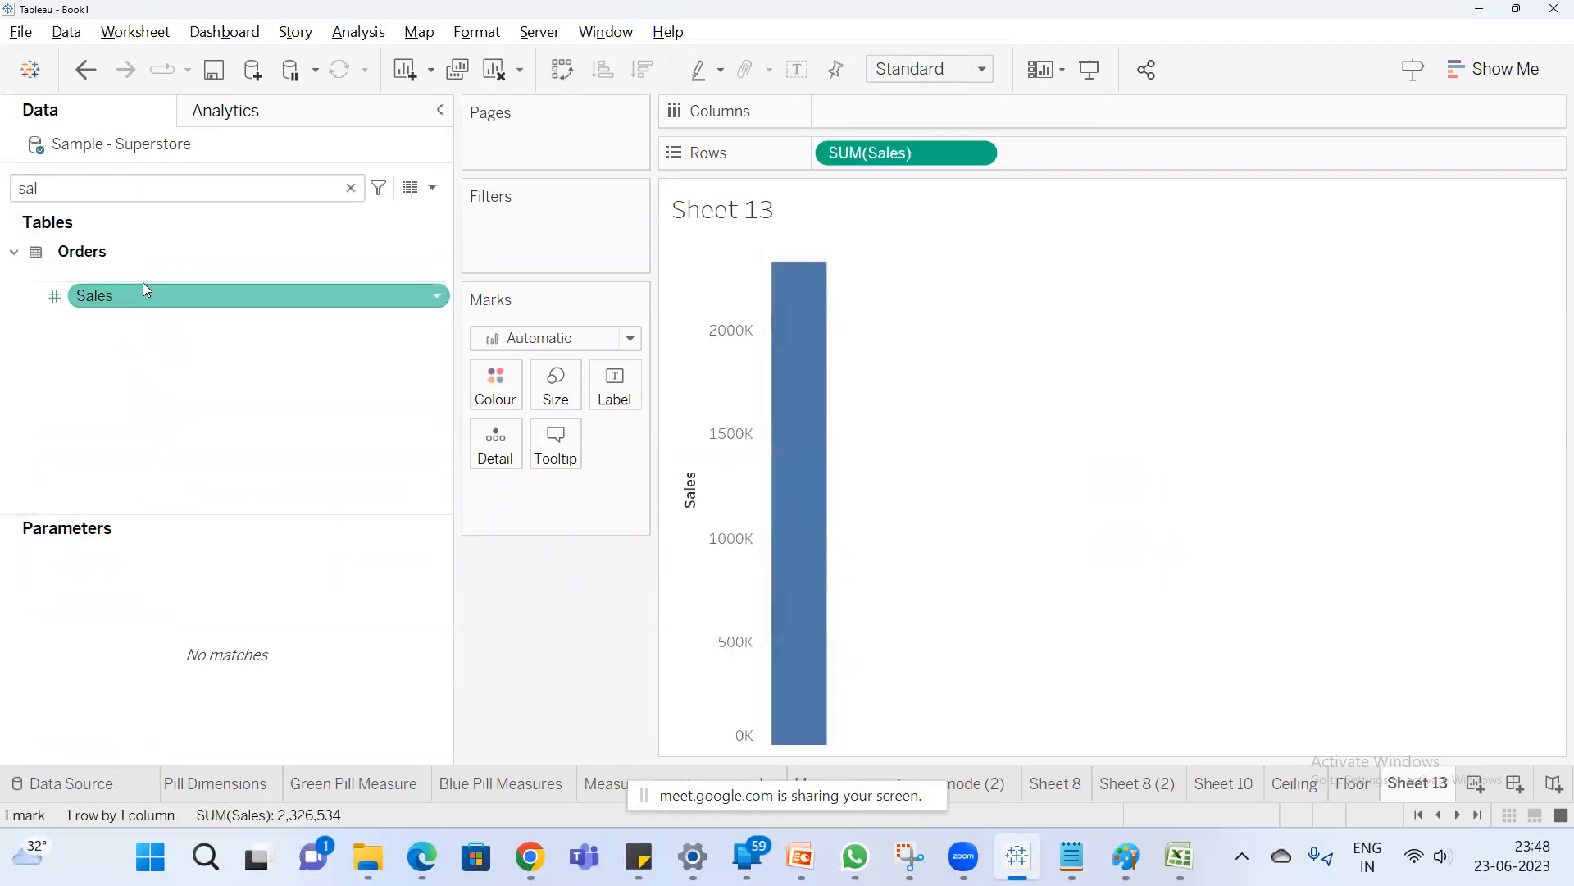
pyautogui.doubleClick(228, 187)
pyautogui.write('pro')
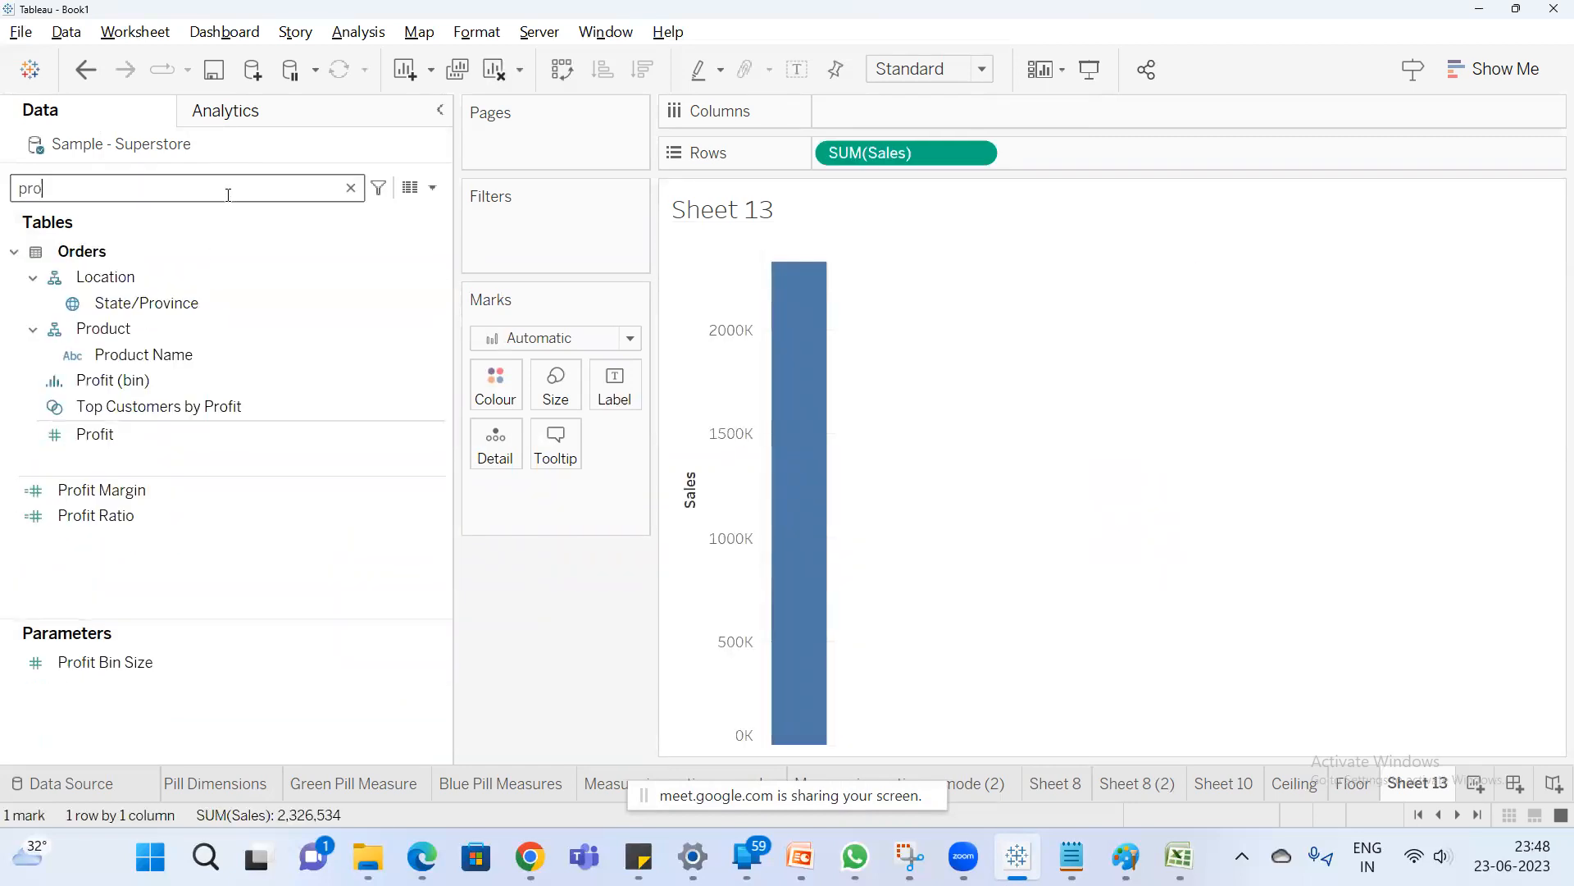
pyautogui.doubleClick(121, 440)
# Add the Region field to the view and change the chart to a text table.
pyautogui.doubleClick(126, 187)
pyautogui.write('reg')
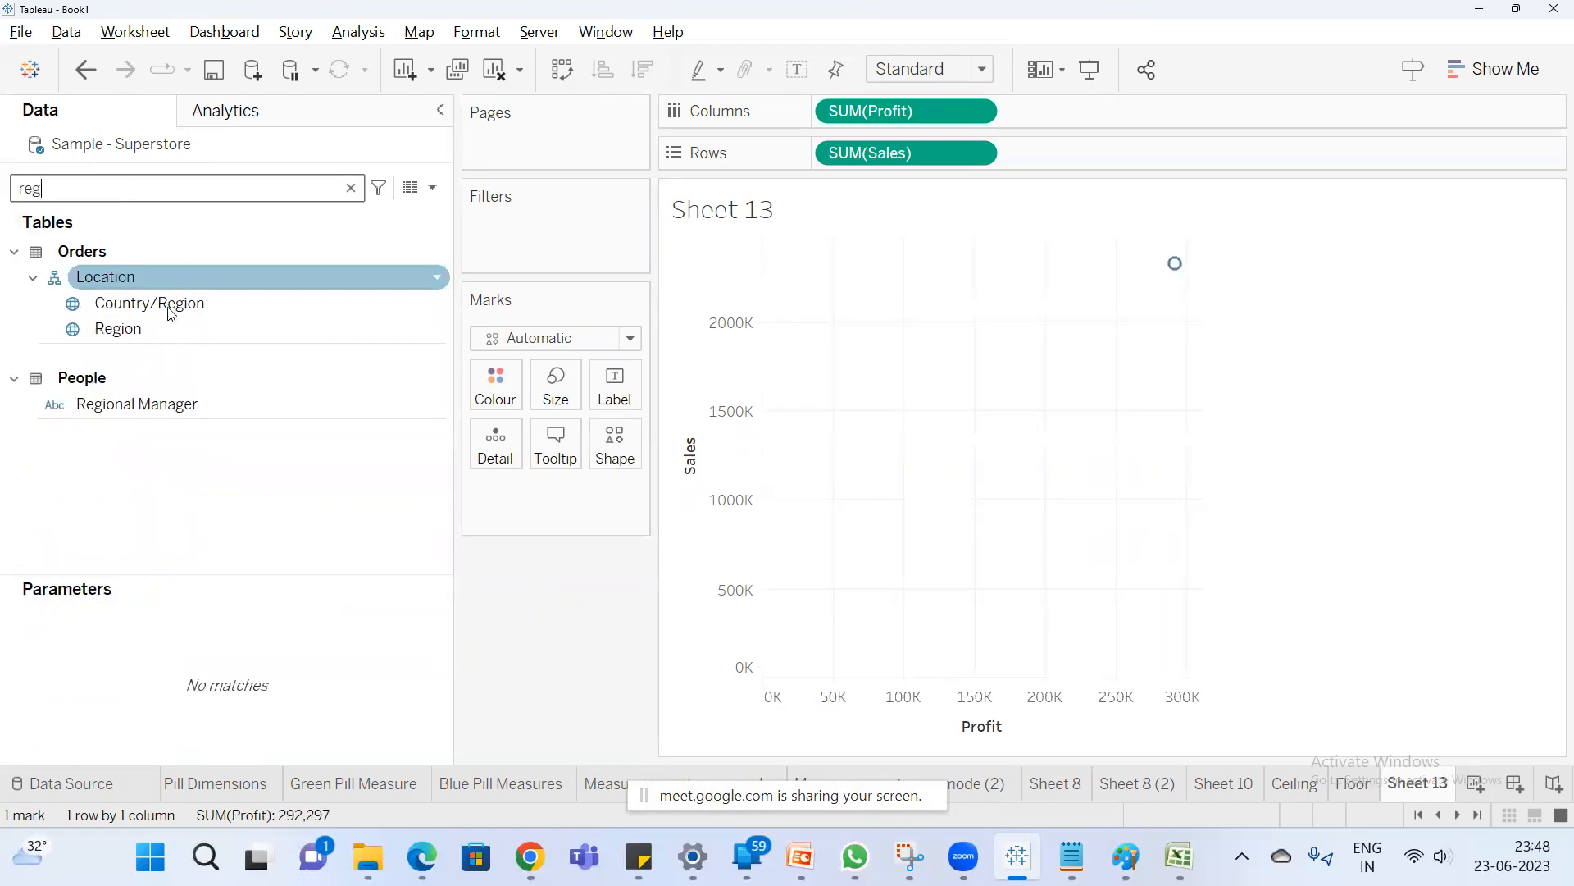
pyautogui.doubleClick(156, 330)
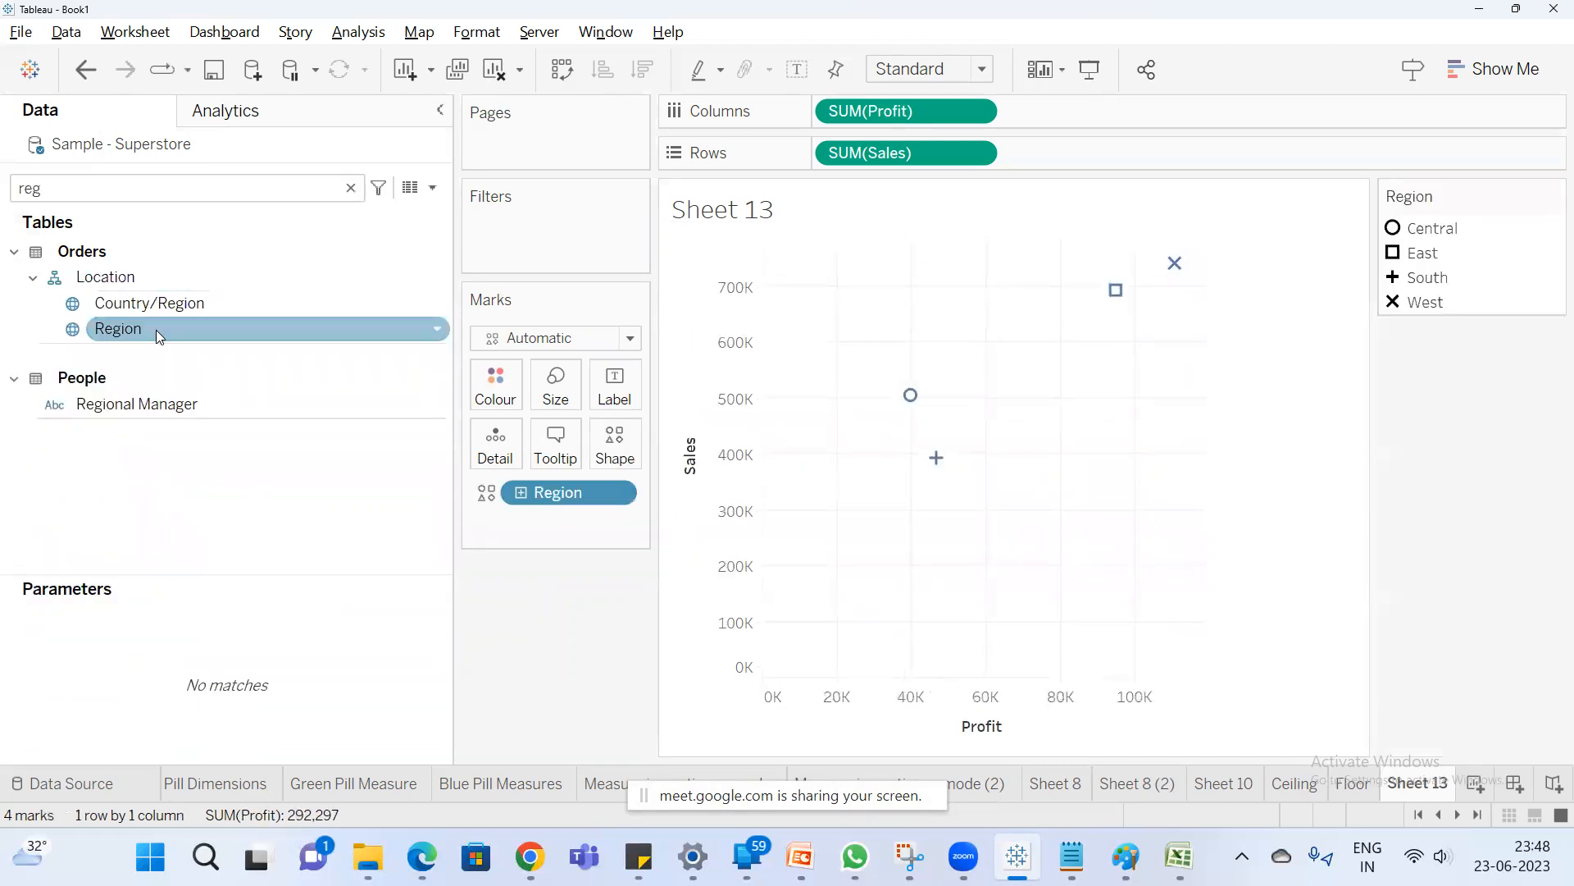
pyautogui.click(1542, 82)
pyautogui.click(1369, 137)
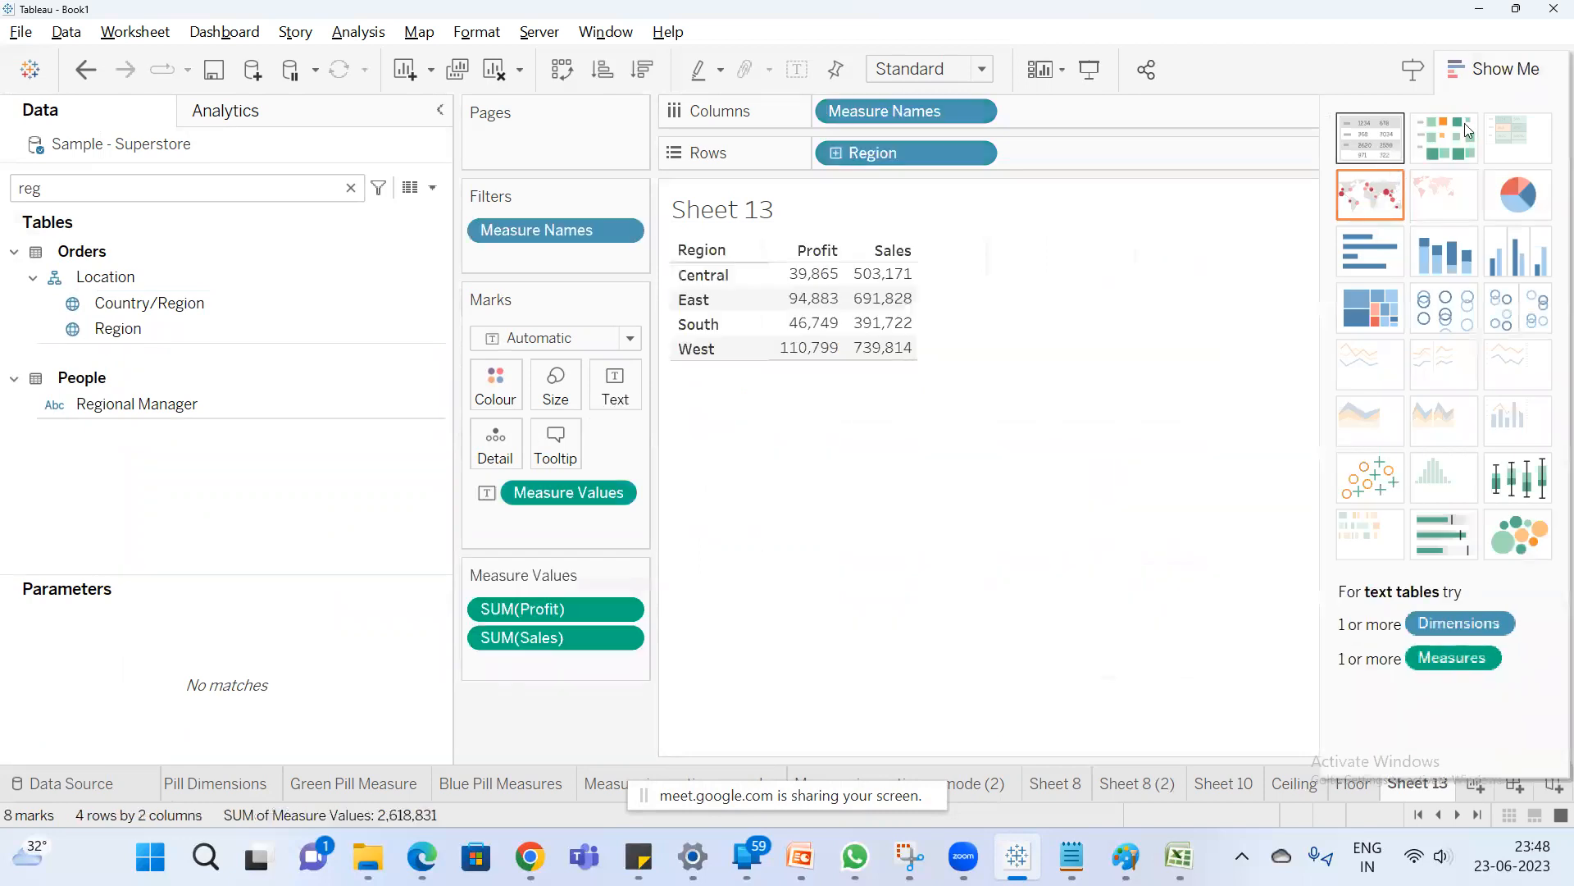
pyautogui.click(1533, 80)
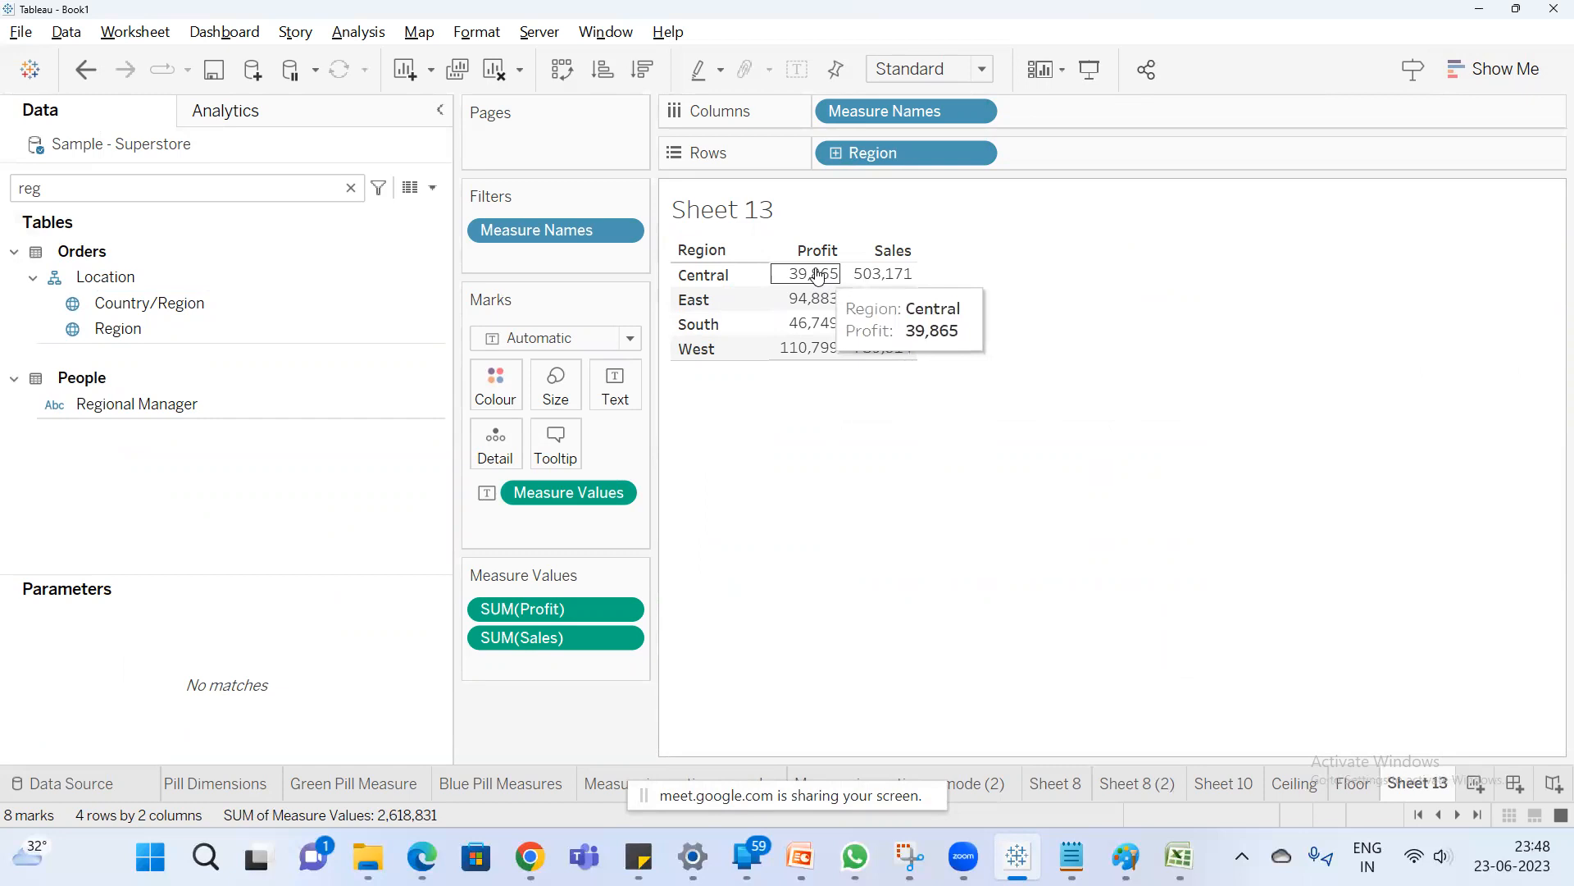
# Find the Profit Margin field and add it to the measure values below Sales.
pyautogui.click(127, 188)
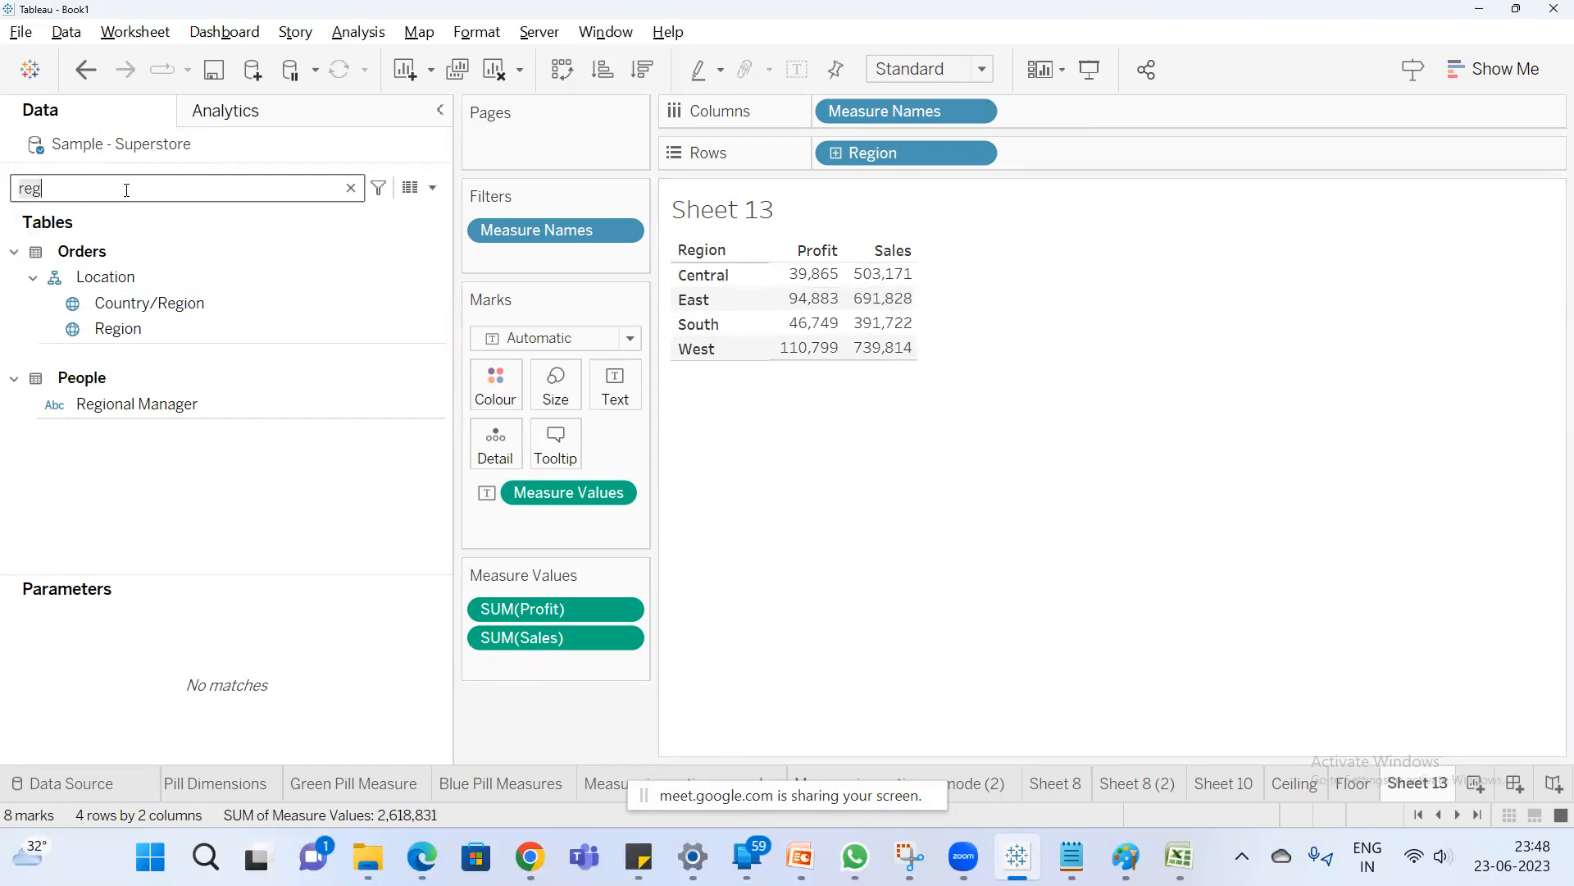
pyautogui.press('BackSpace')
pyautogui.press('BackSpace')
pyautogui.press('BackSpace')
pyautogui.write('pro')
pyautogui.moveTo(131, 492); pyautogui.dragTo(532, 665)
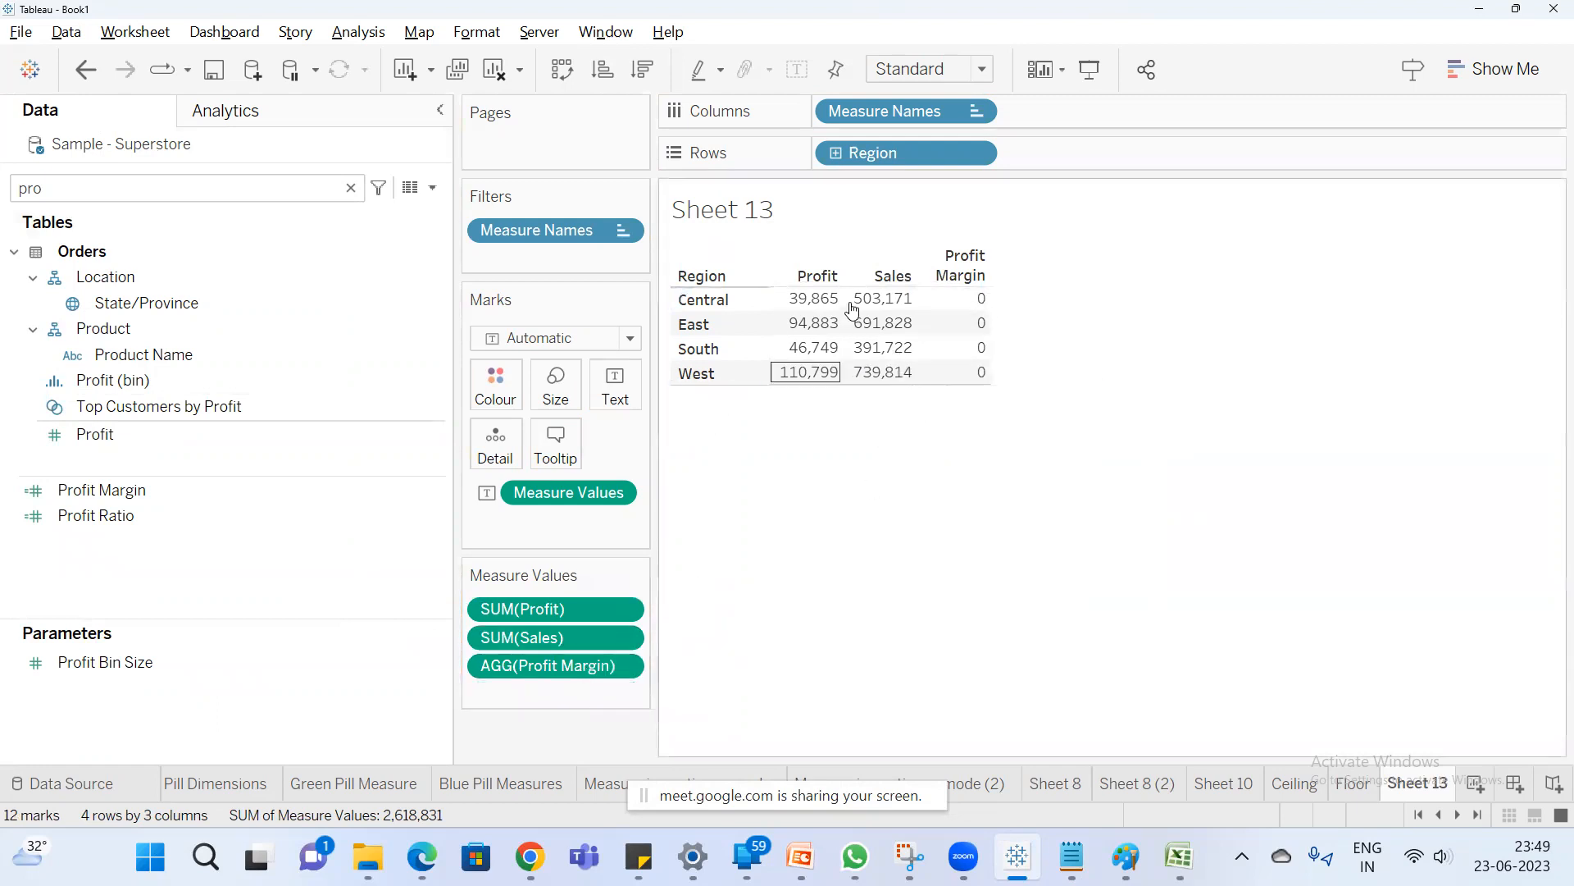
pyautogui.moveTo(810, 305)
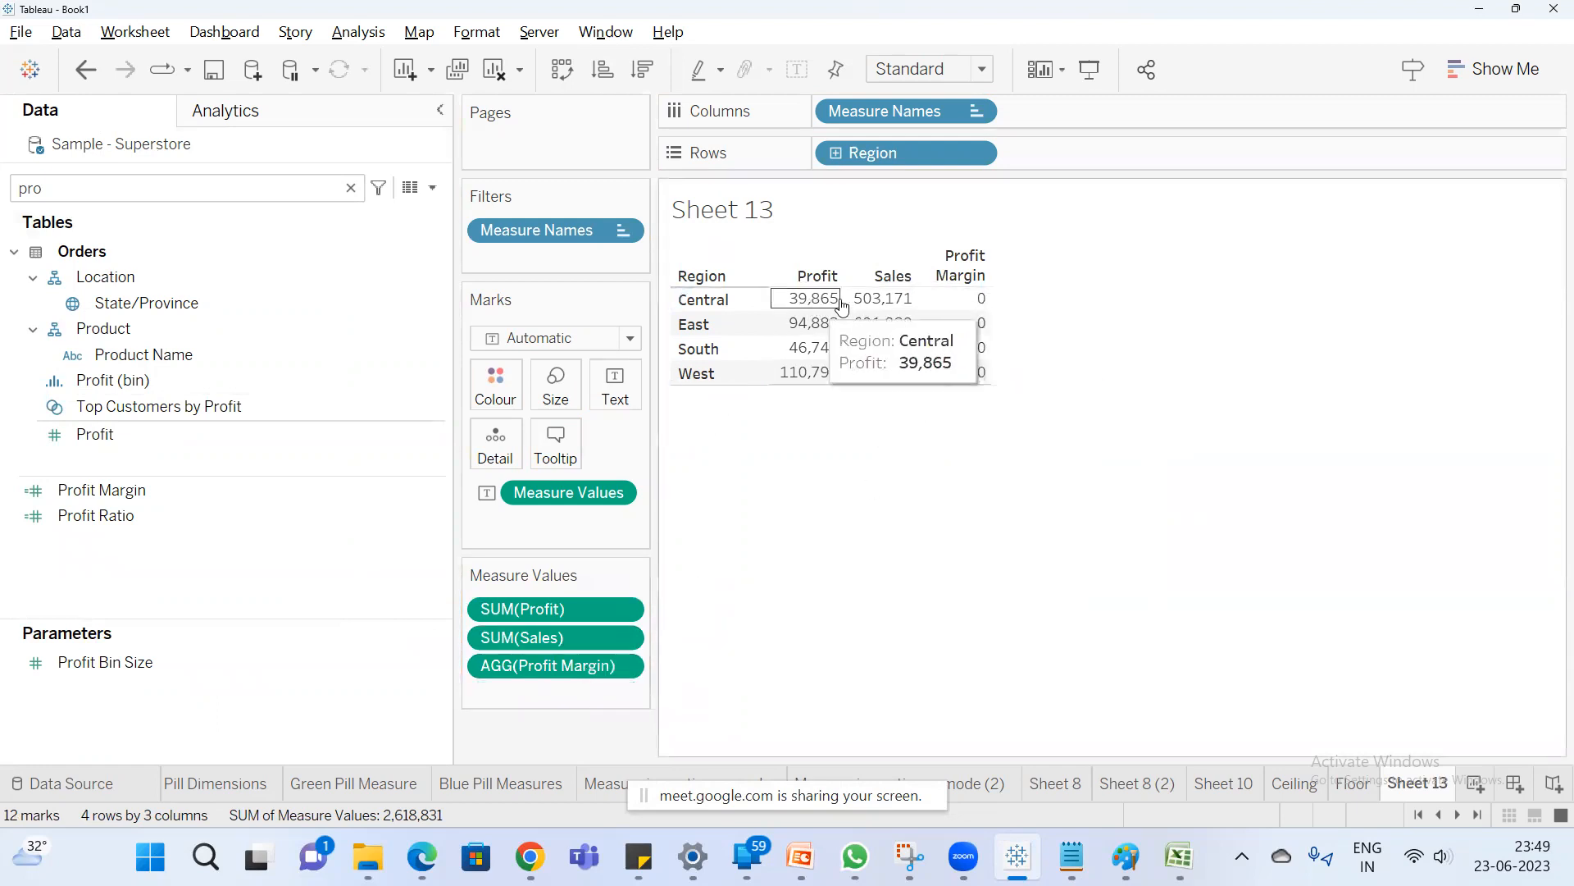
pyautogui.moveTo(902, 299)
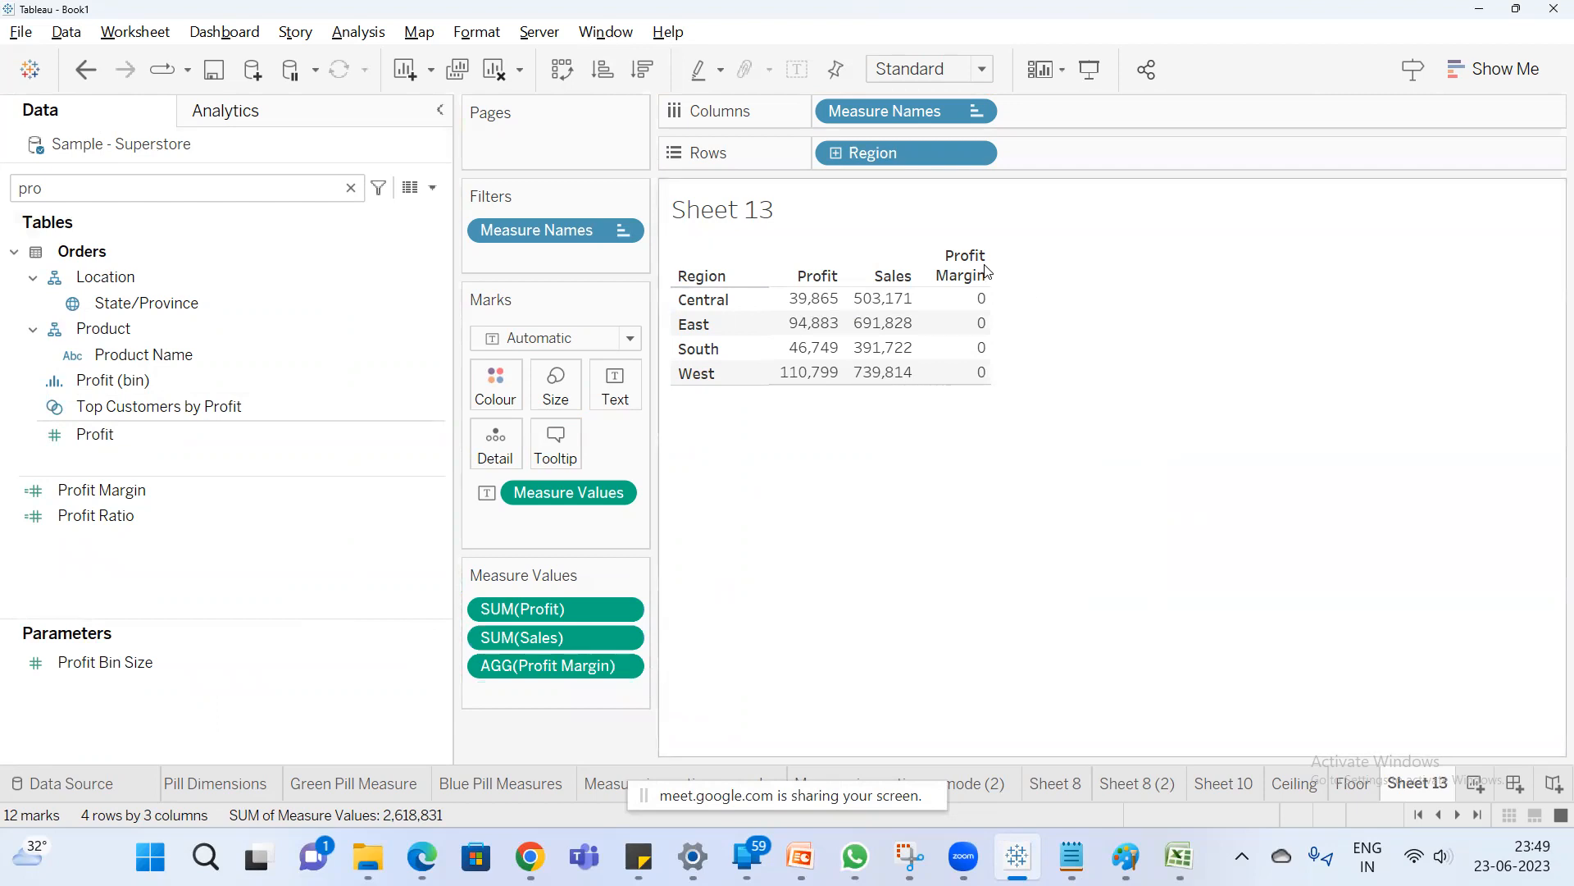
# Show a filter for Profit Margin and format its values as percentages with 5 decimal places.
pyautogui.rightClick(587, 670)
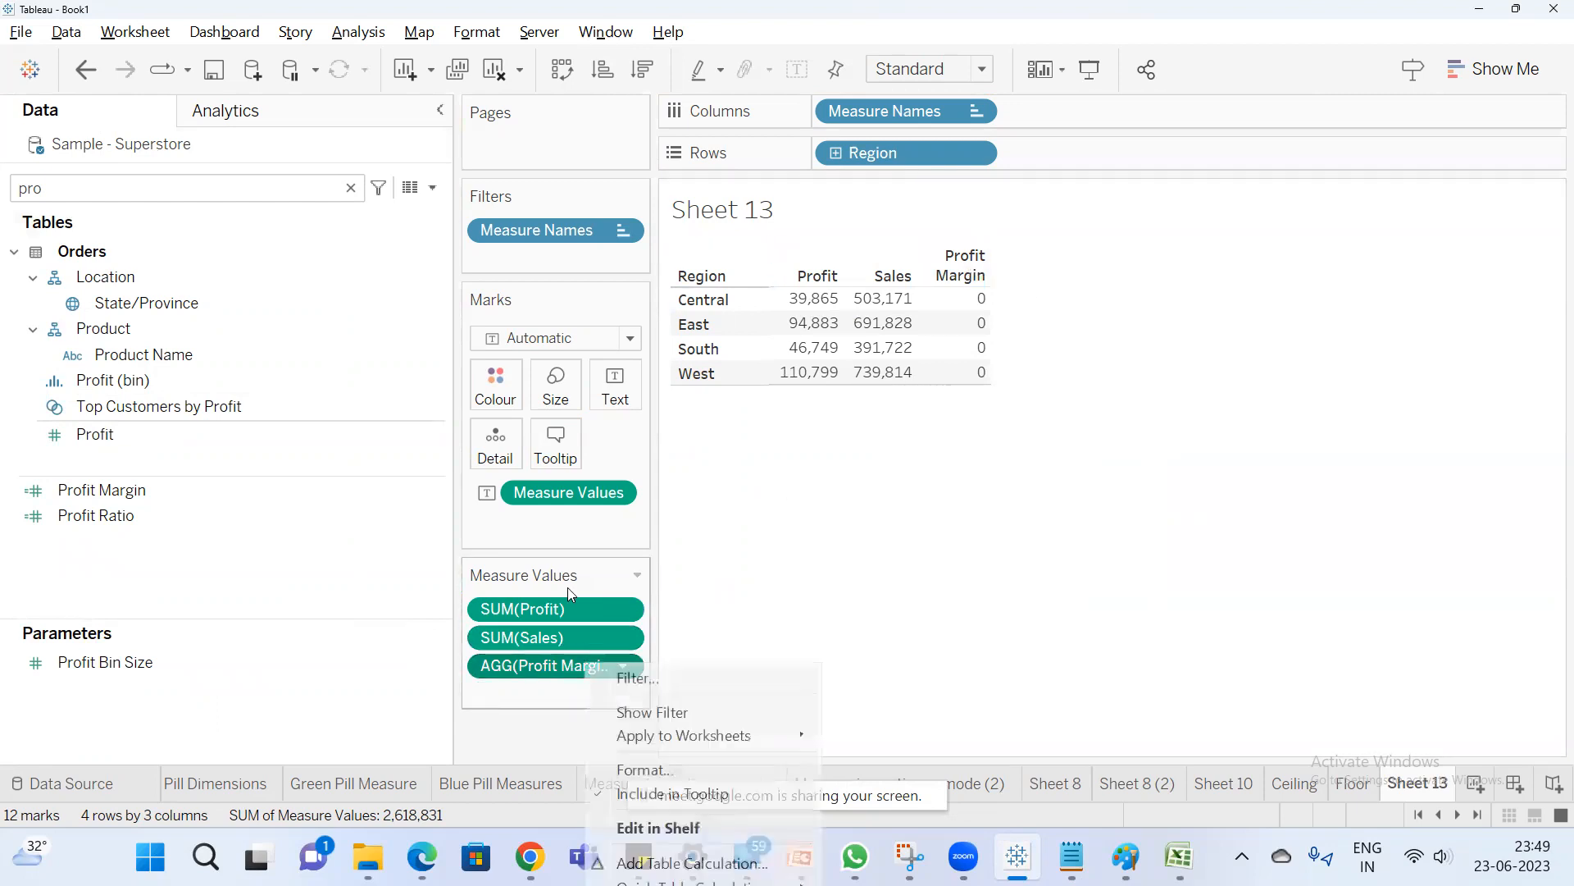
pyautogui.click(662, 714)
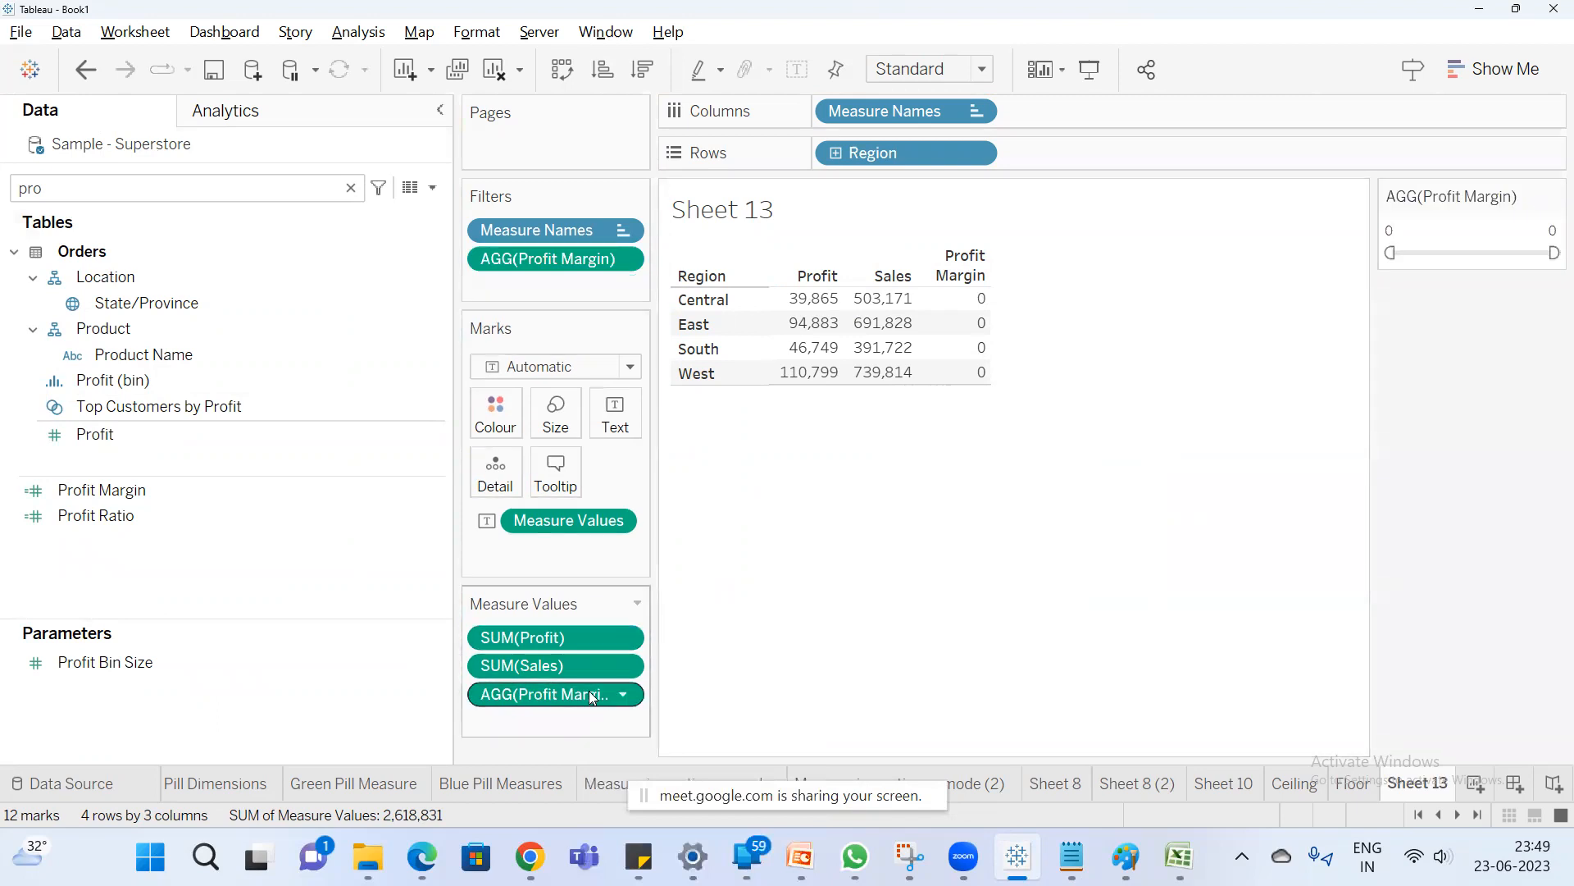
pyautogui.rightClick(592, 697)
pyautogui.click(666, 793)
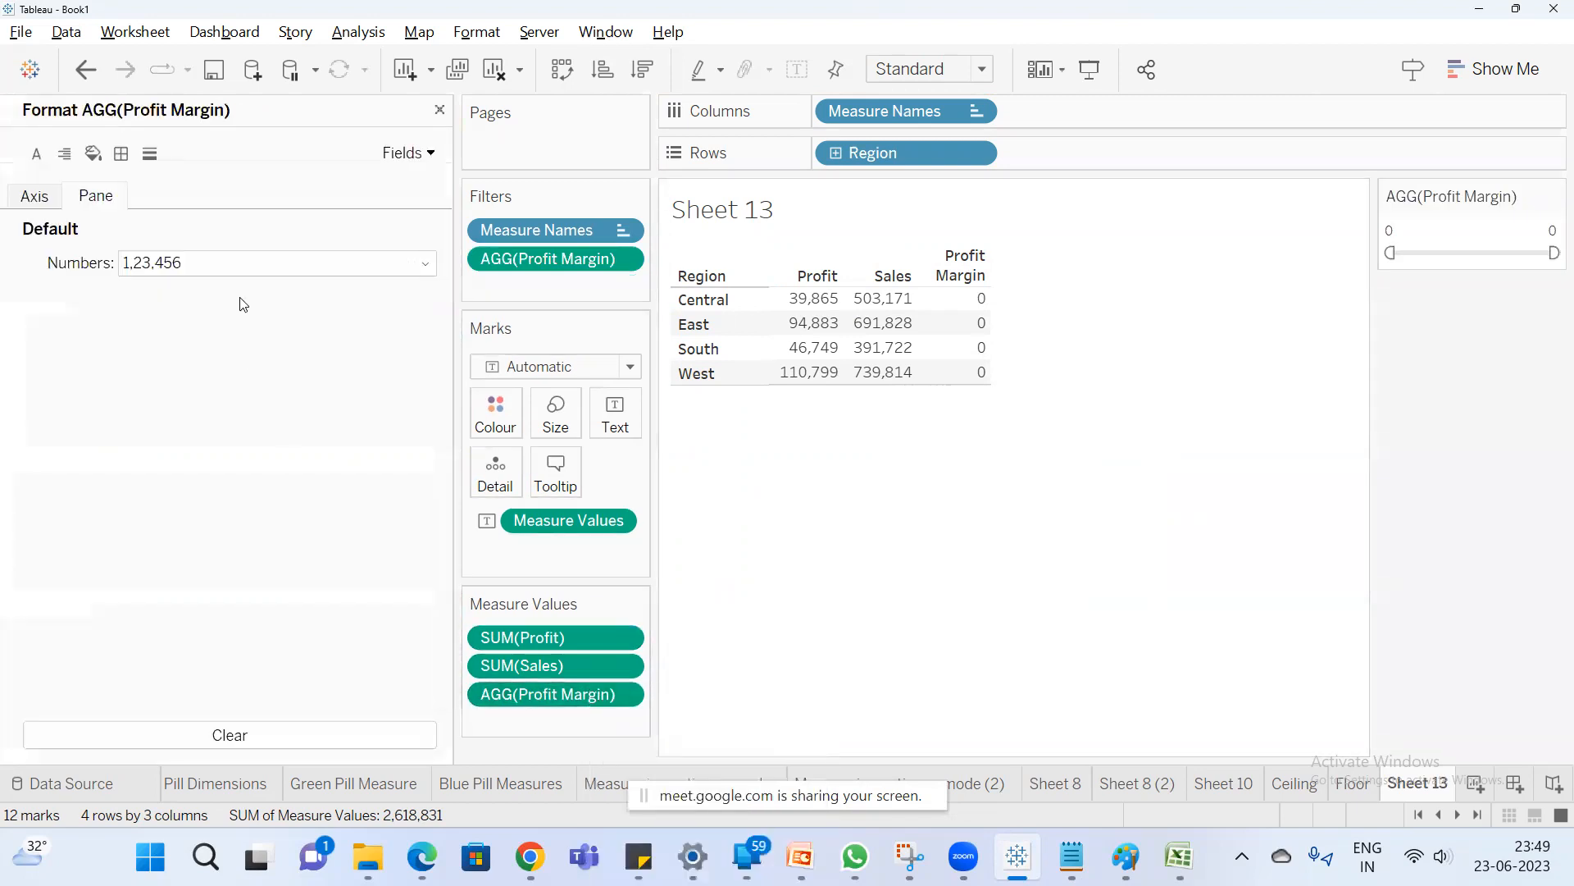
pyautogui.click(246, 263)
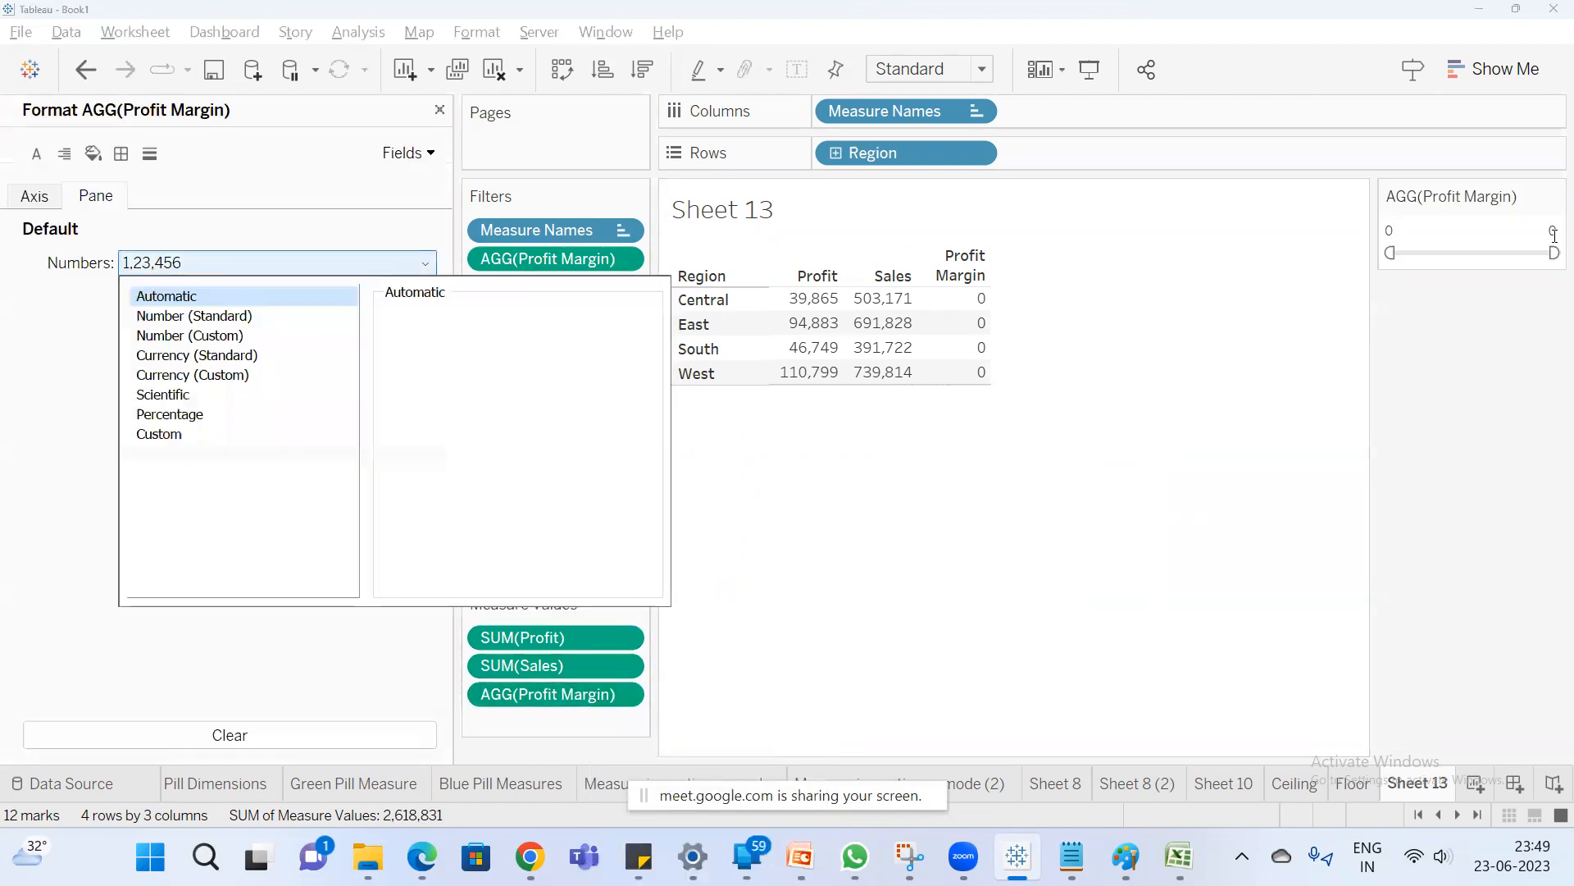
pyautogui.click(194, 415)
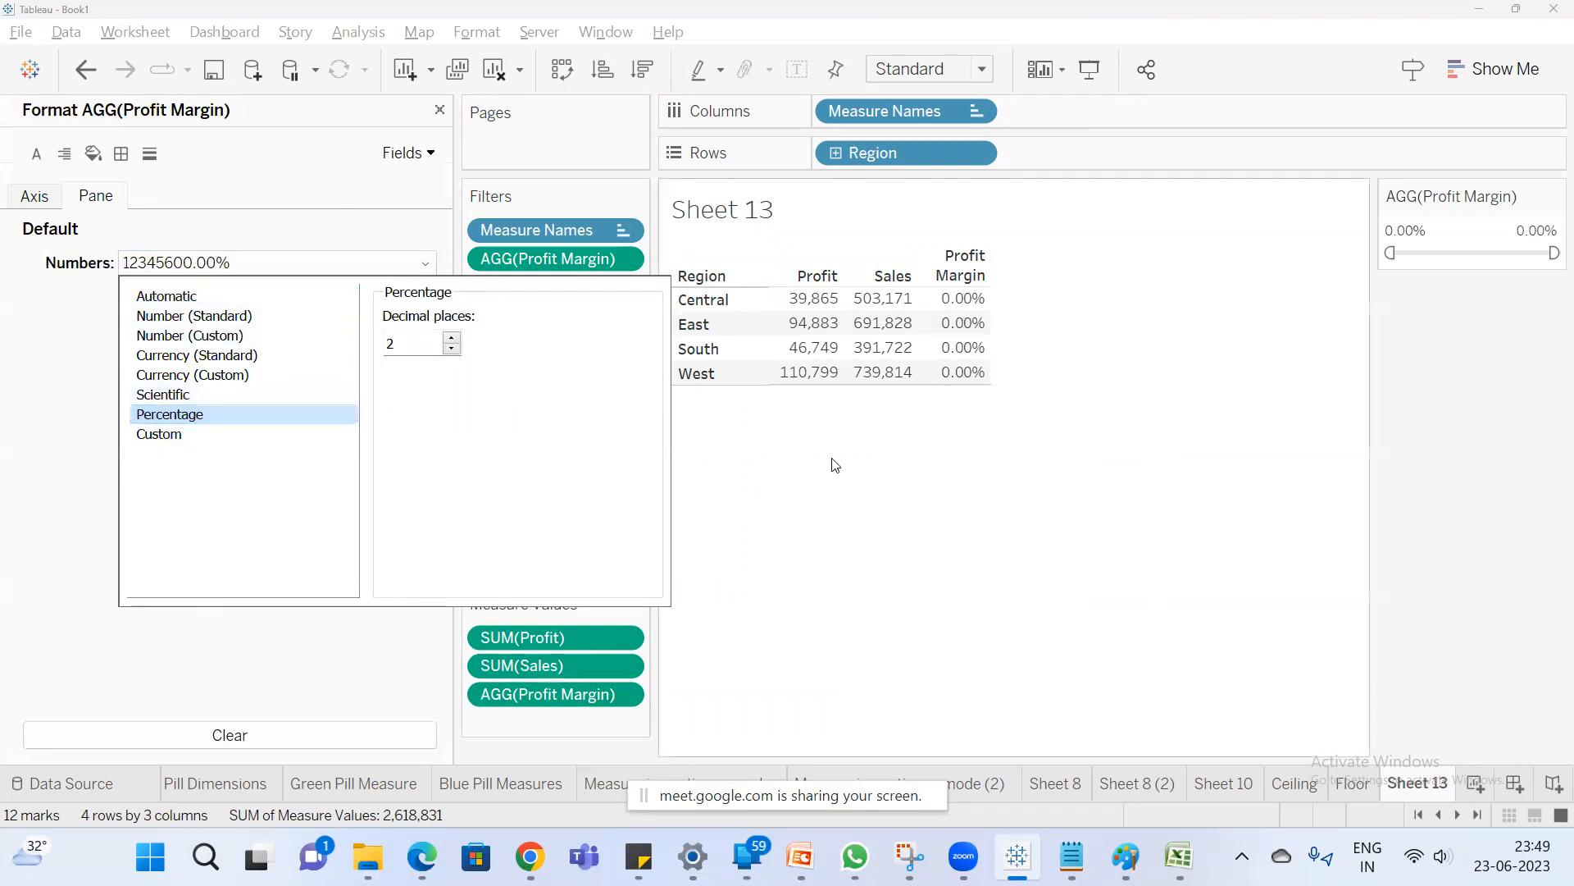
pyautogui.click(450, 338)
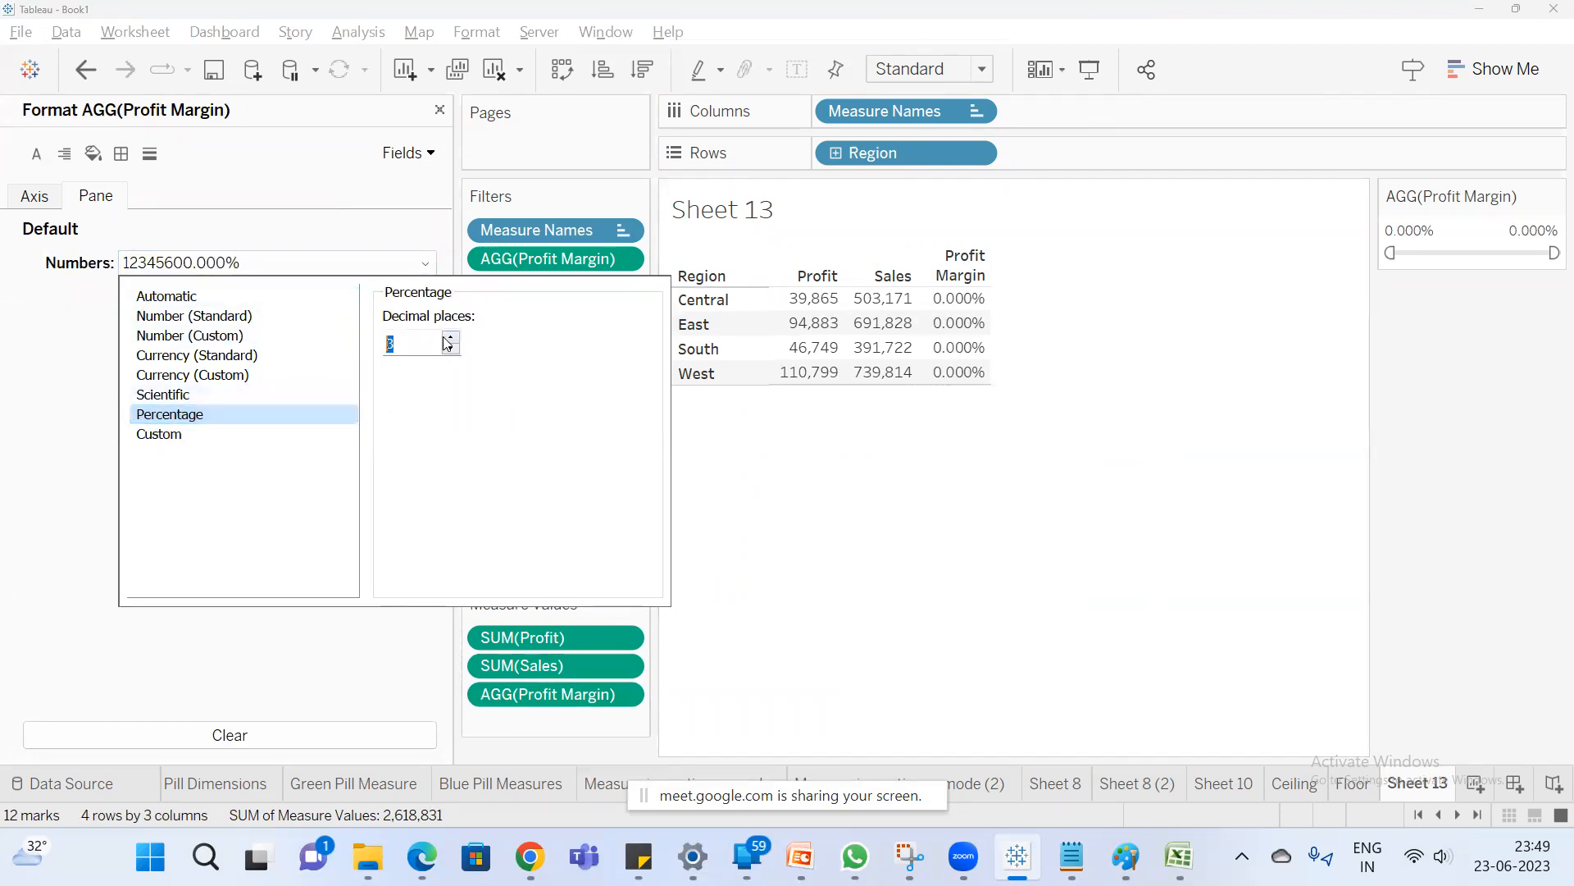
pyautogui.click(451, 338)
pyautogui.click(450, 338)
pyautogui.click(815, 491)
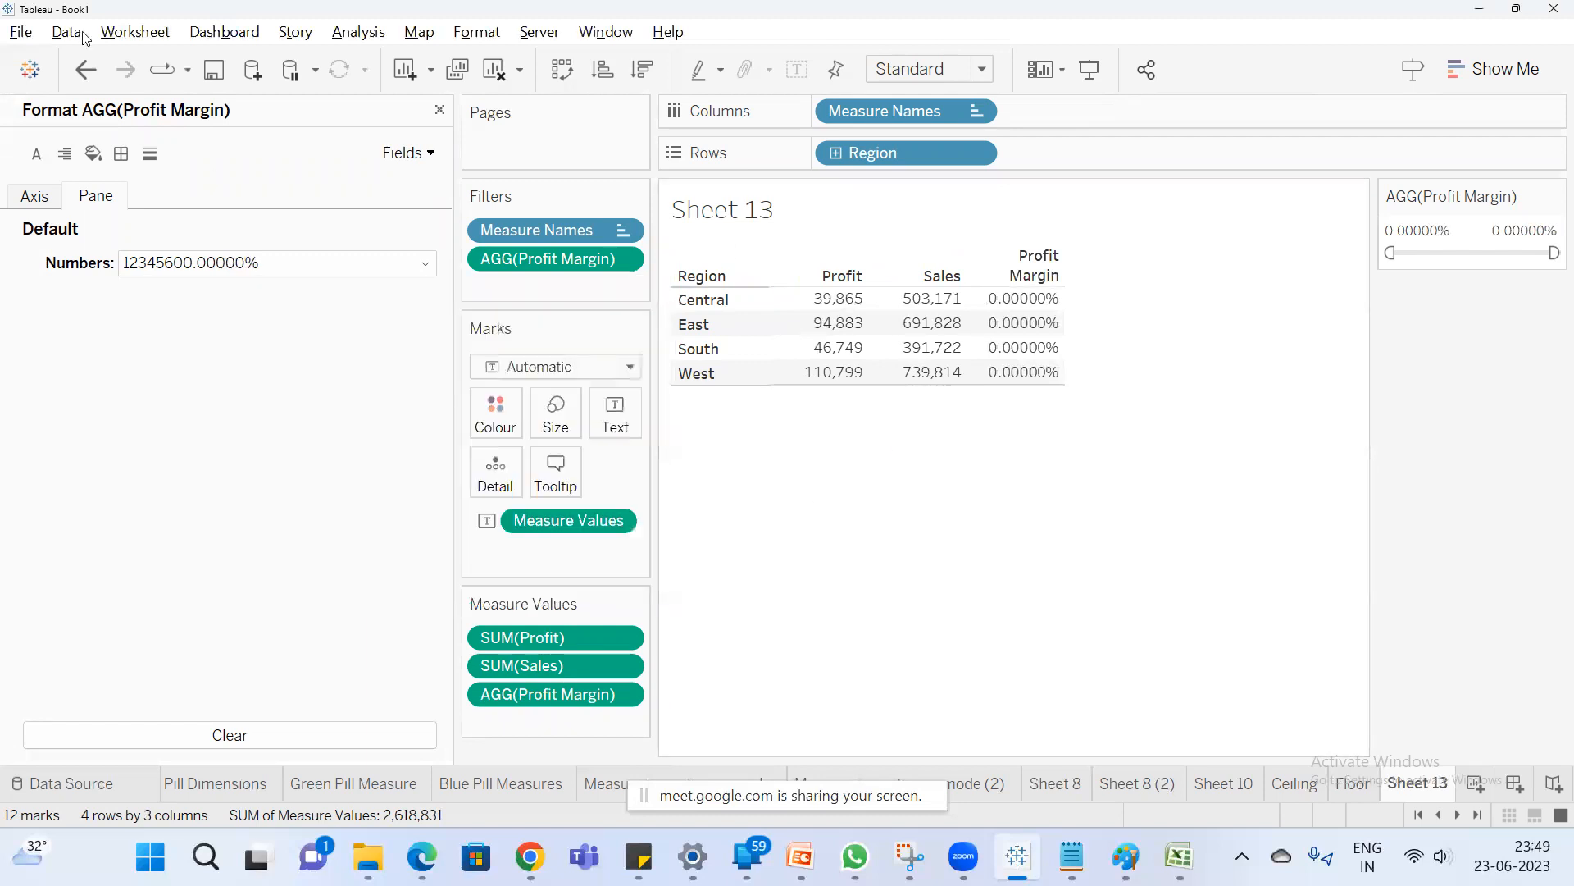
pyautogui.click(439, 108)
# Replace the Profit Margin calculated field's formula with SUM([Profit])/SUM([Sales]) and save it.
pyautogui.click(113, 487)
pyautogui.rightClick(113, 487)
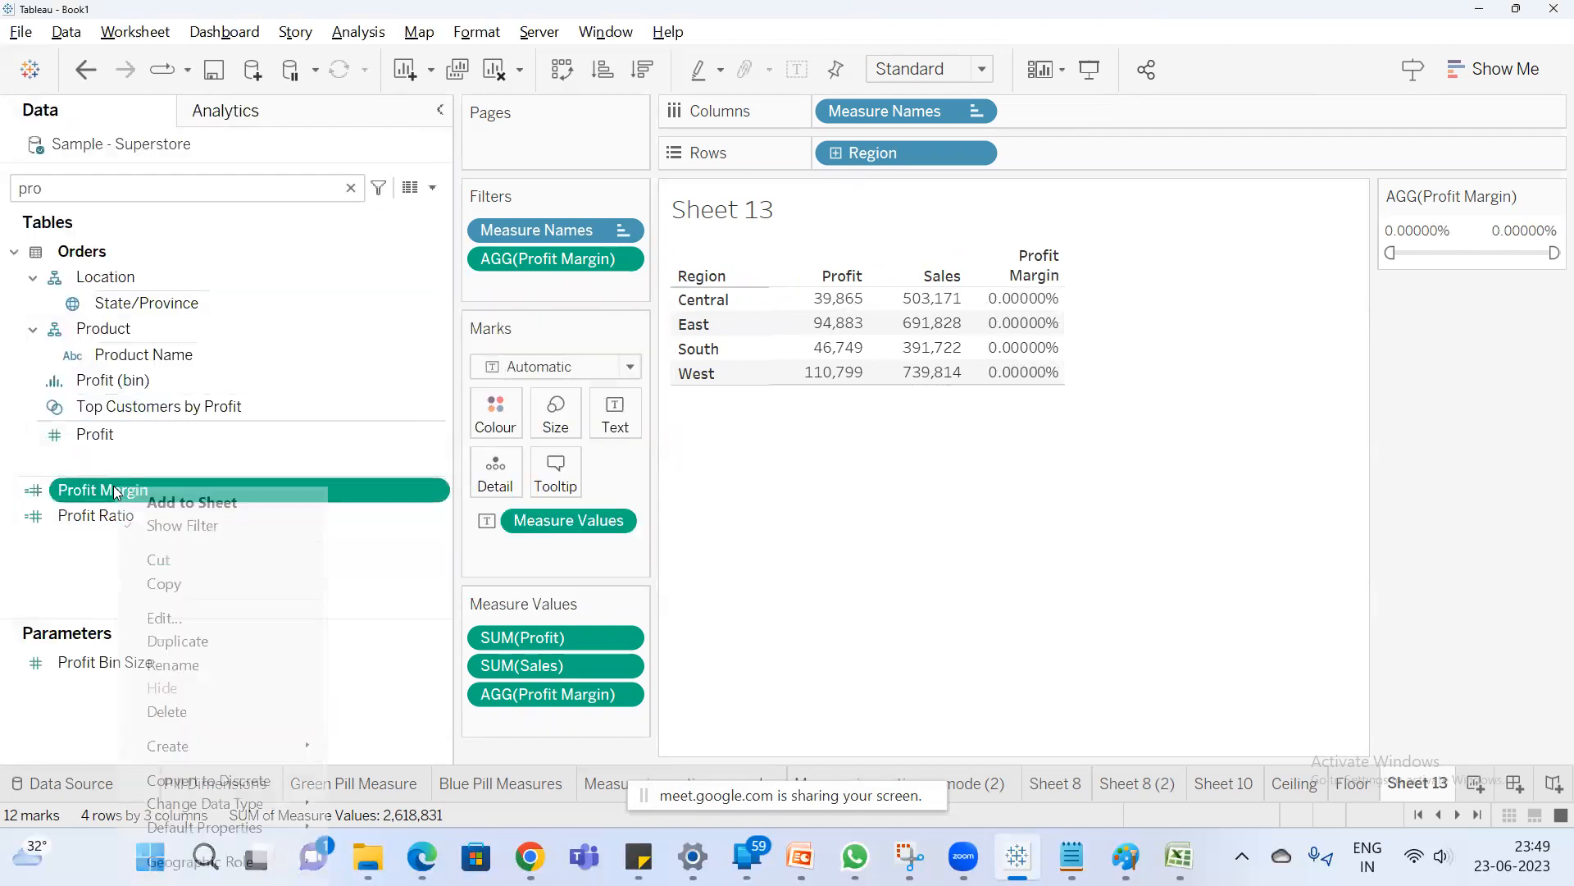
pyautogui.click(200, 618)
pyautogui.hotkey('ctrl', 'a')
pyautogui.write('SUM')
pyautogui.press('Return')
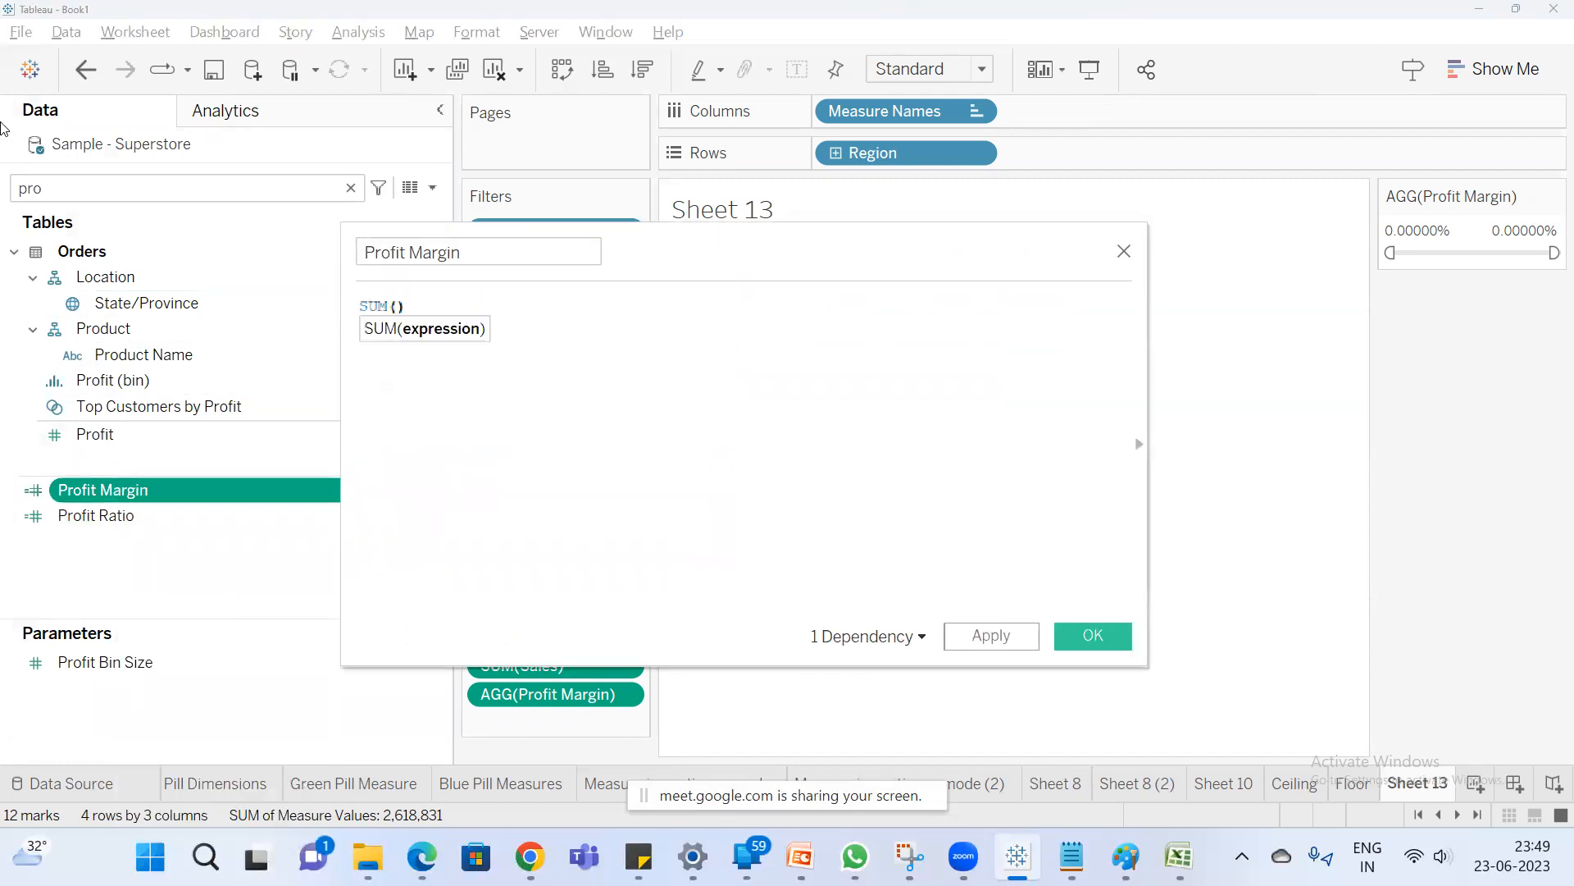
pyautogui.write('prof')
pyautogui.press('Return')
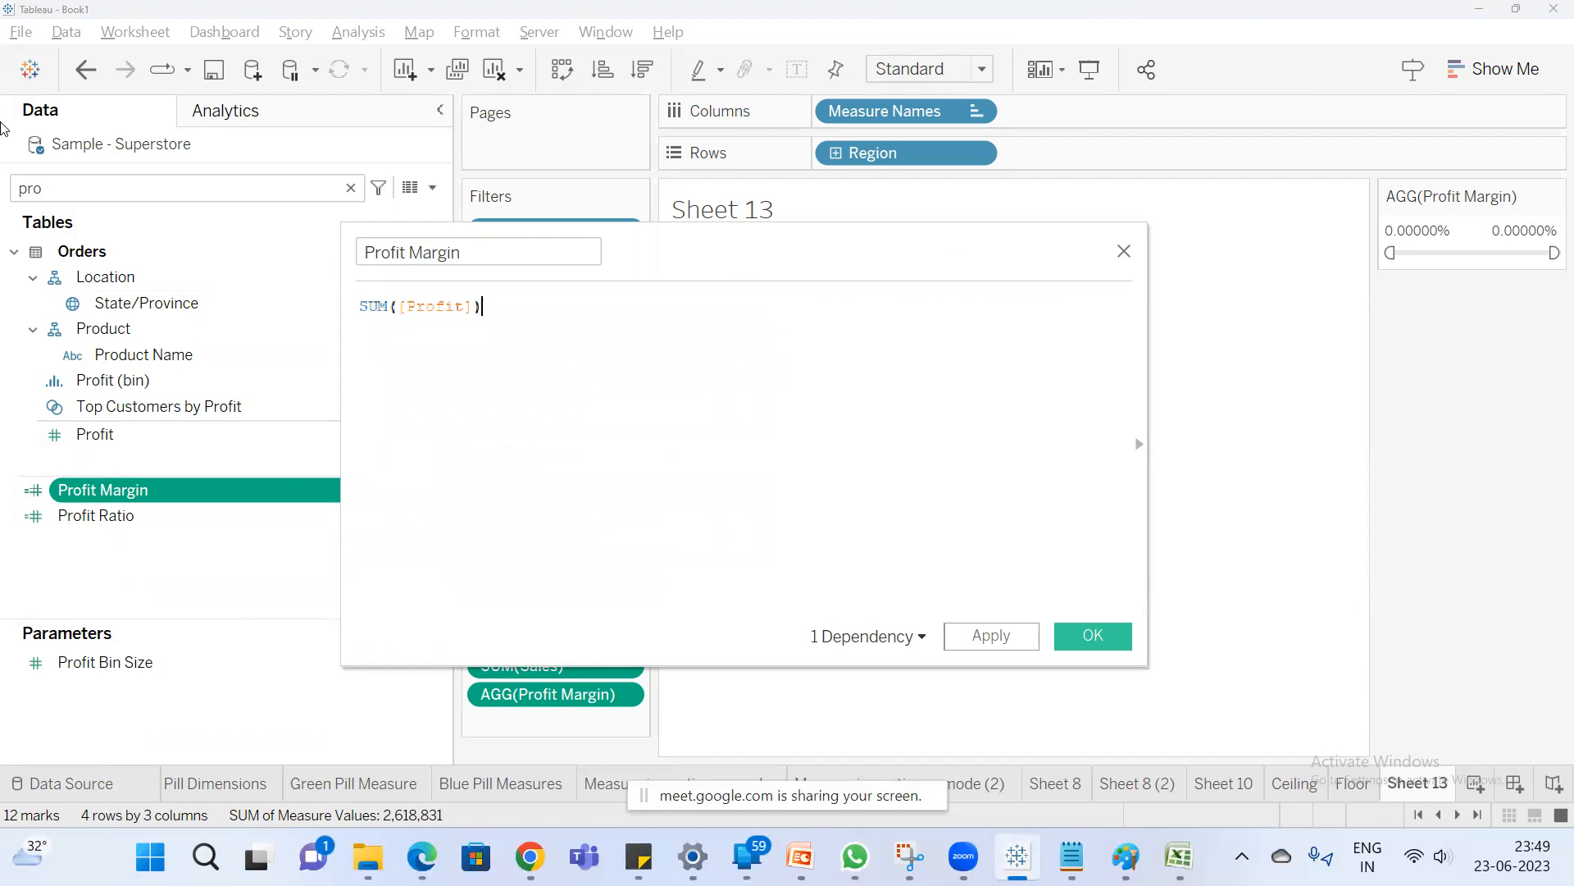
pyautogui.write('/sum')
pyautogui.press('Return')
pyautogui.write('sa')
pyautogui.press('Return')
pyautogui.click(1101, 643)
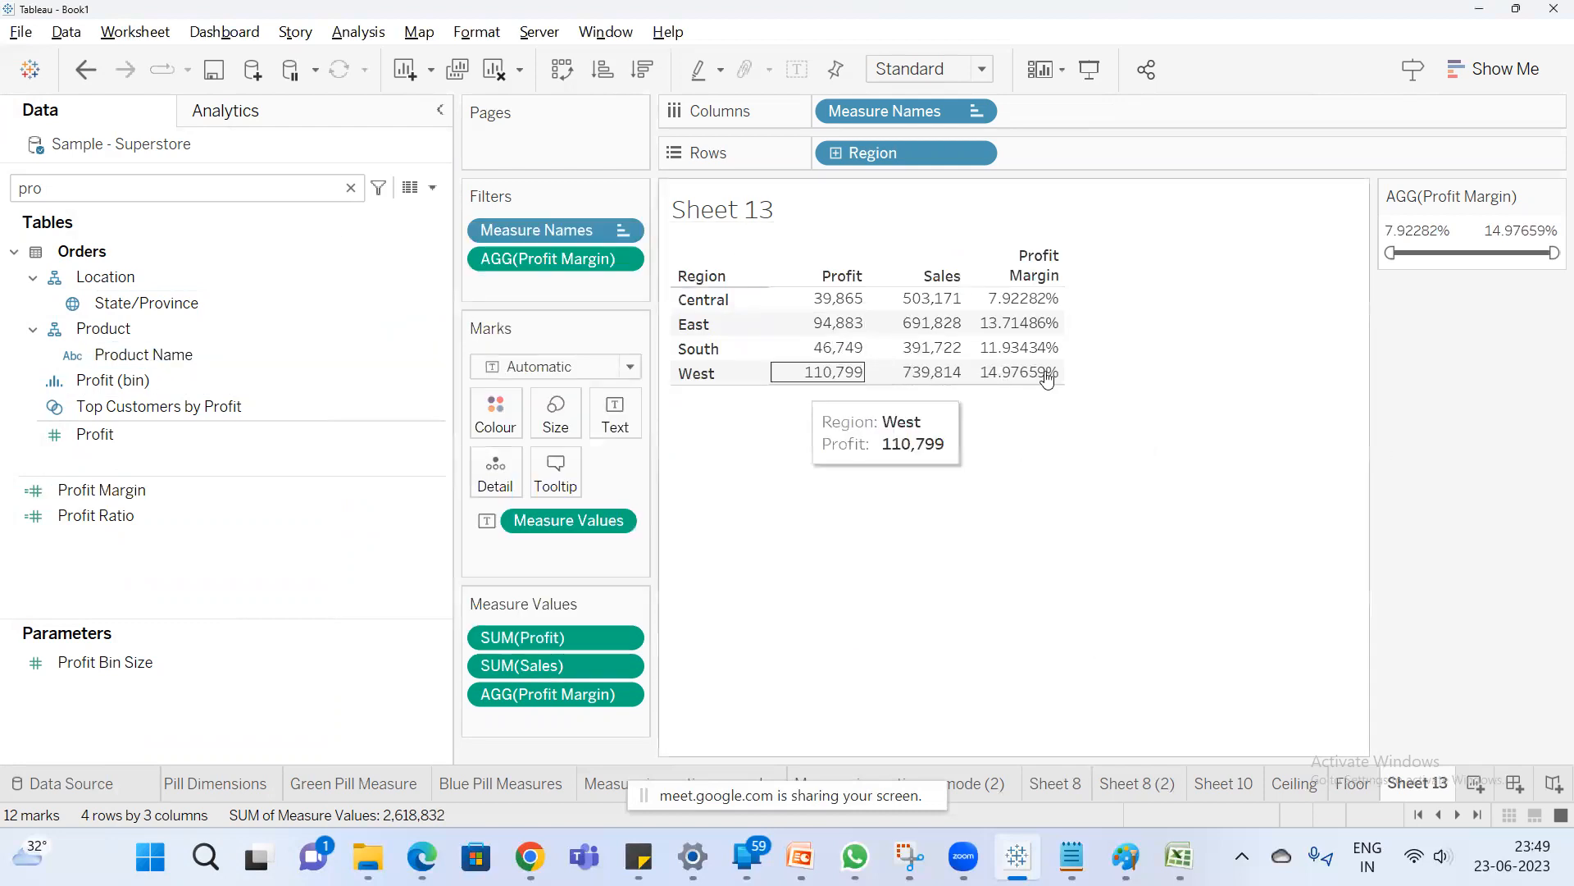
# Rename Sheet 13 as Profit Margin.
pyautogui.doubleClick(1419, 783)
pyautogui.write('Prof')
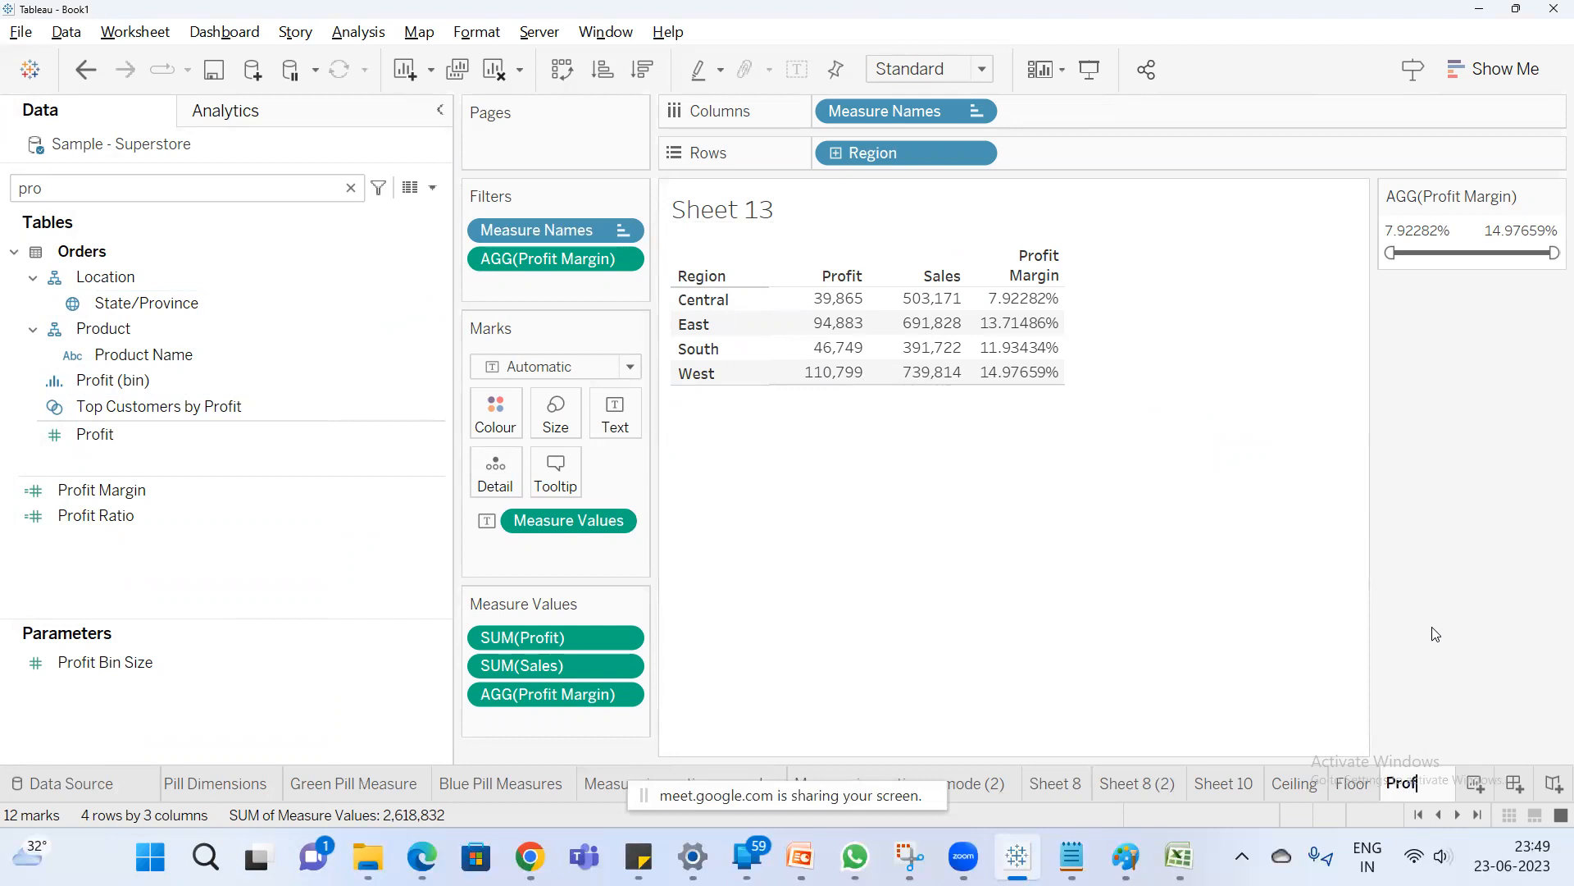
pyautogui.write('it Margin')
pyautogui.press('Return')
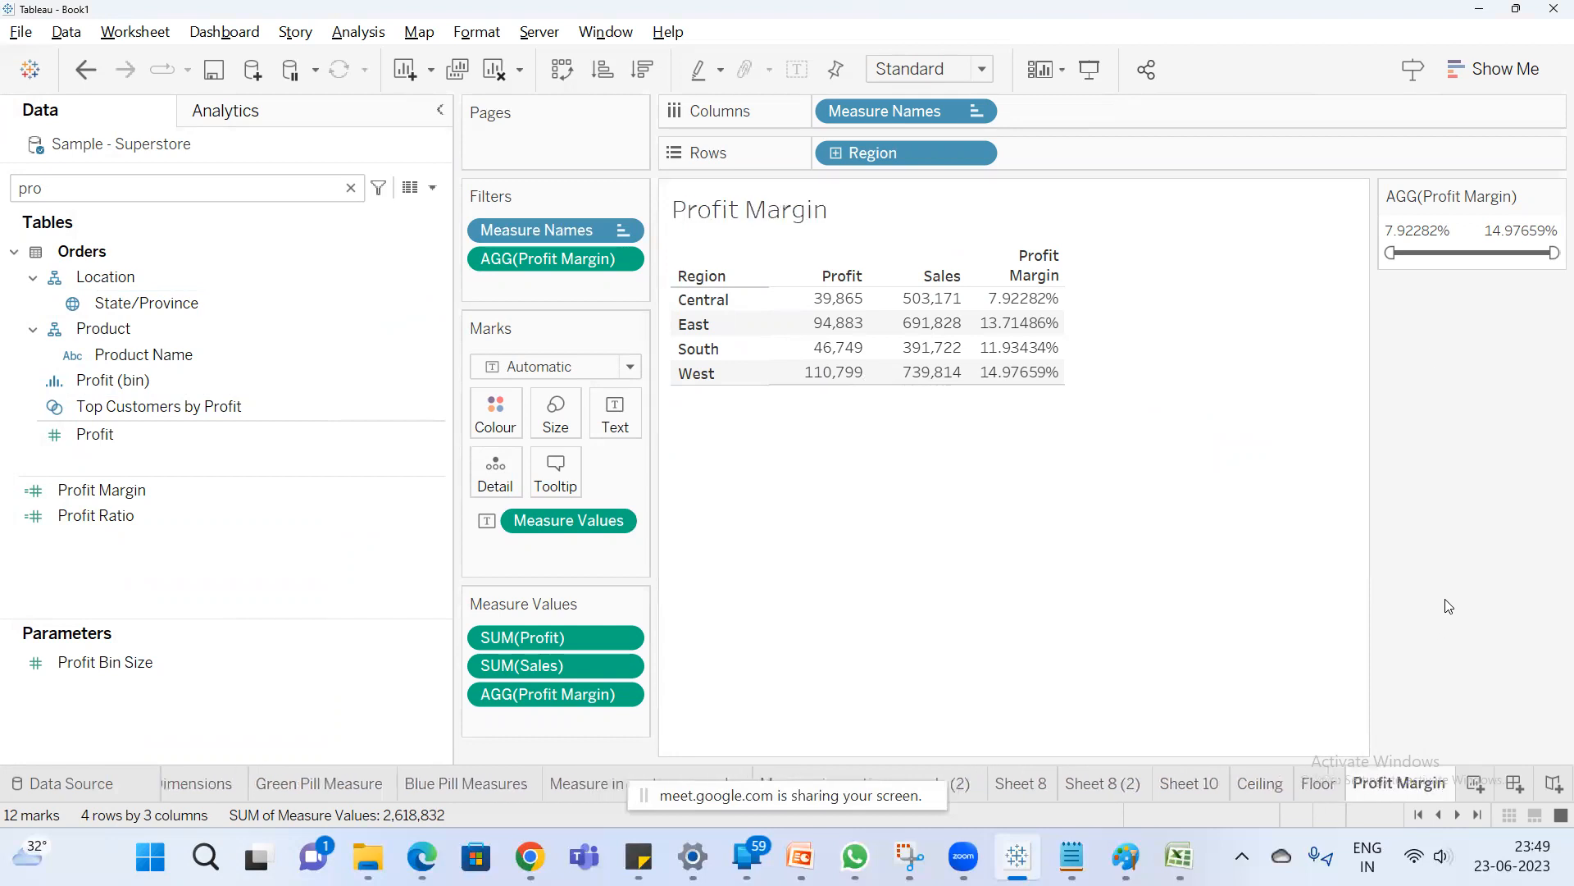
# Add a new worksheet and start a calculated field named DIV.
pyautogui.click(1474, 788)
pyautogui.click(433, 188)
pyautogui.click(369, 212)
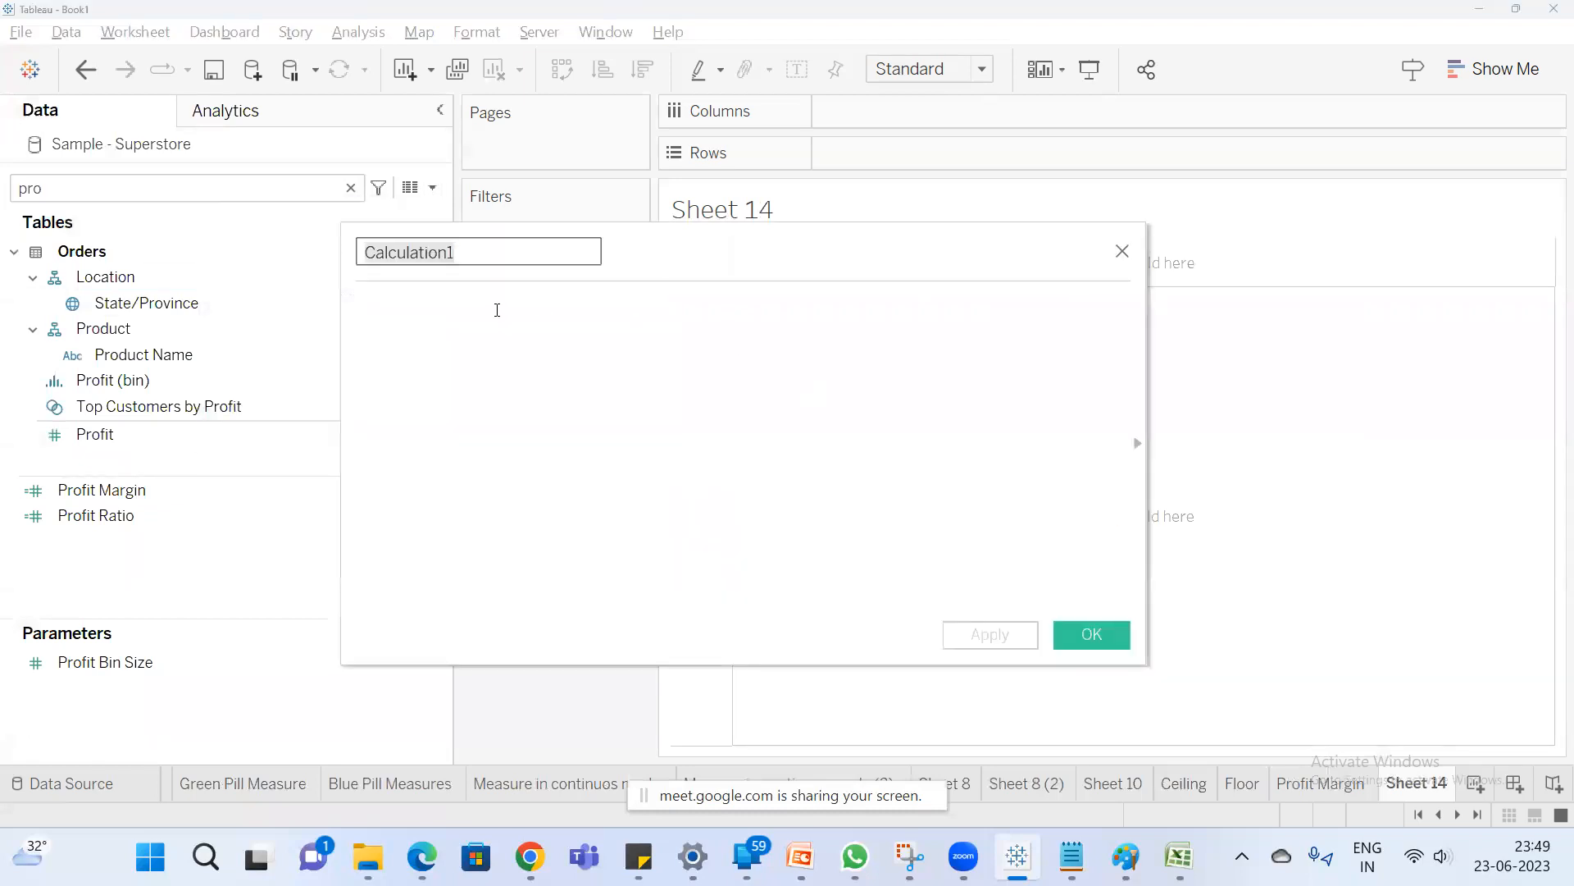
pyautogui.write('DIV')
pyautogui.press('Tab')
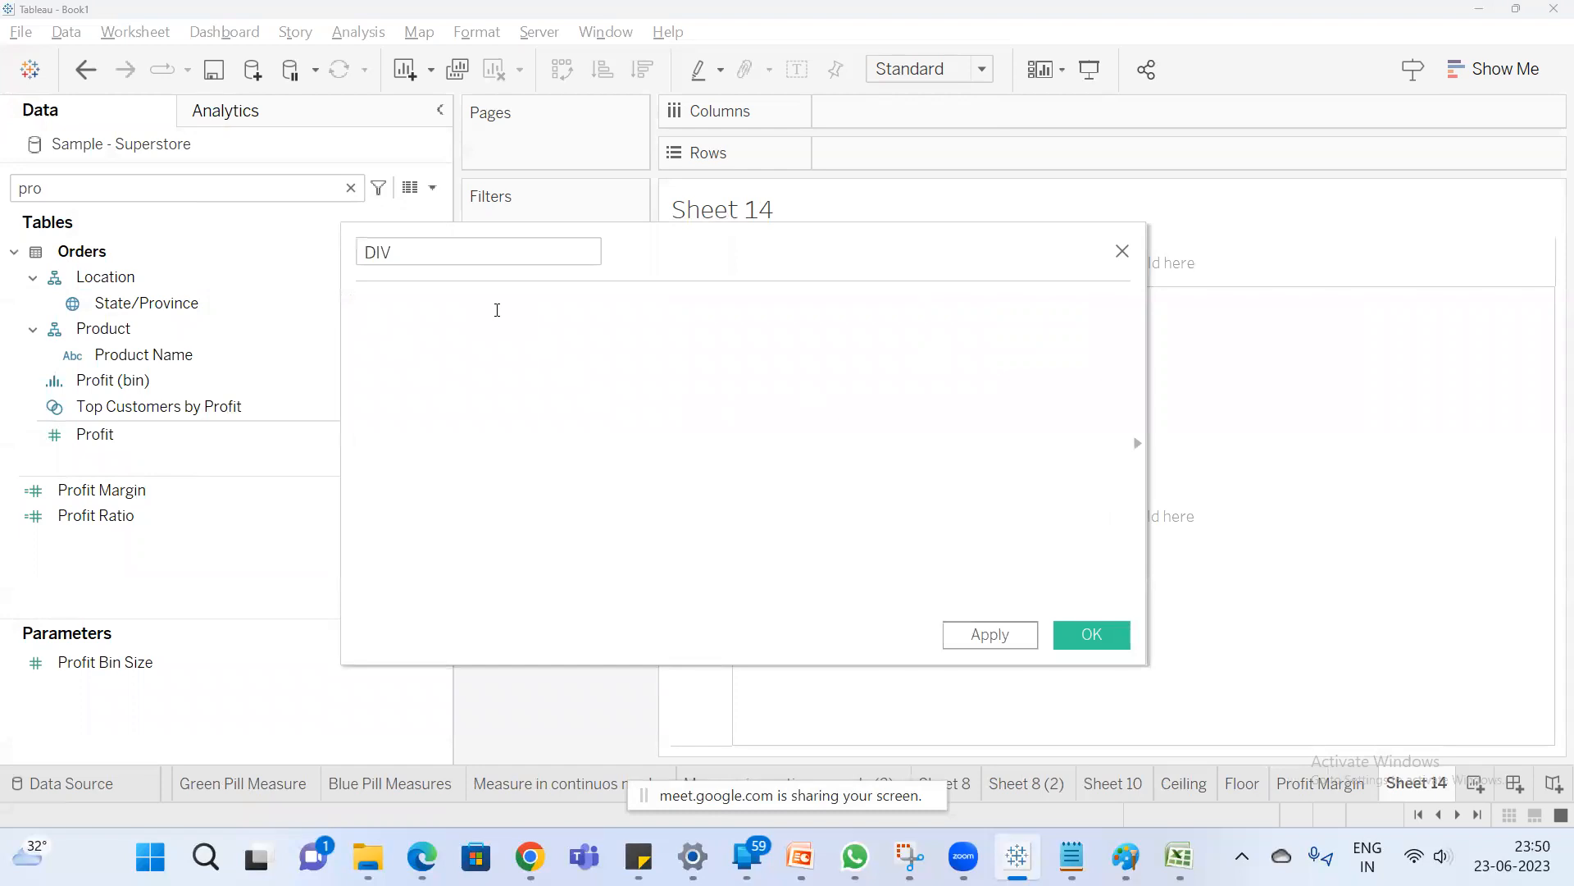
# Enter the formula DIV(5,20) for the DIV field and save the calculation.
pyautogui.write('DIV')
pyautogui.press('Return')
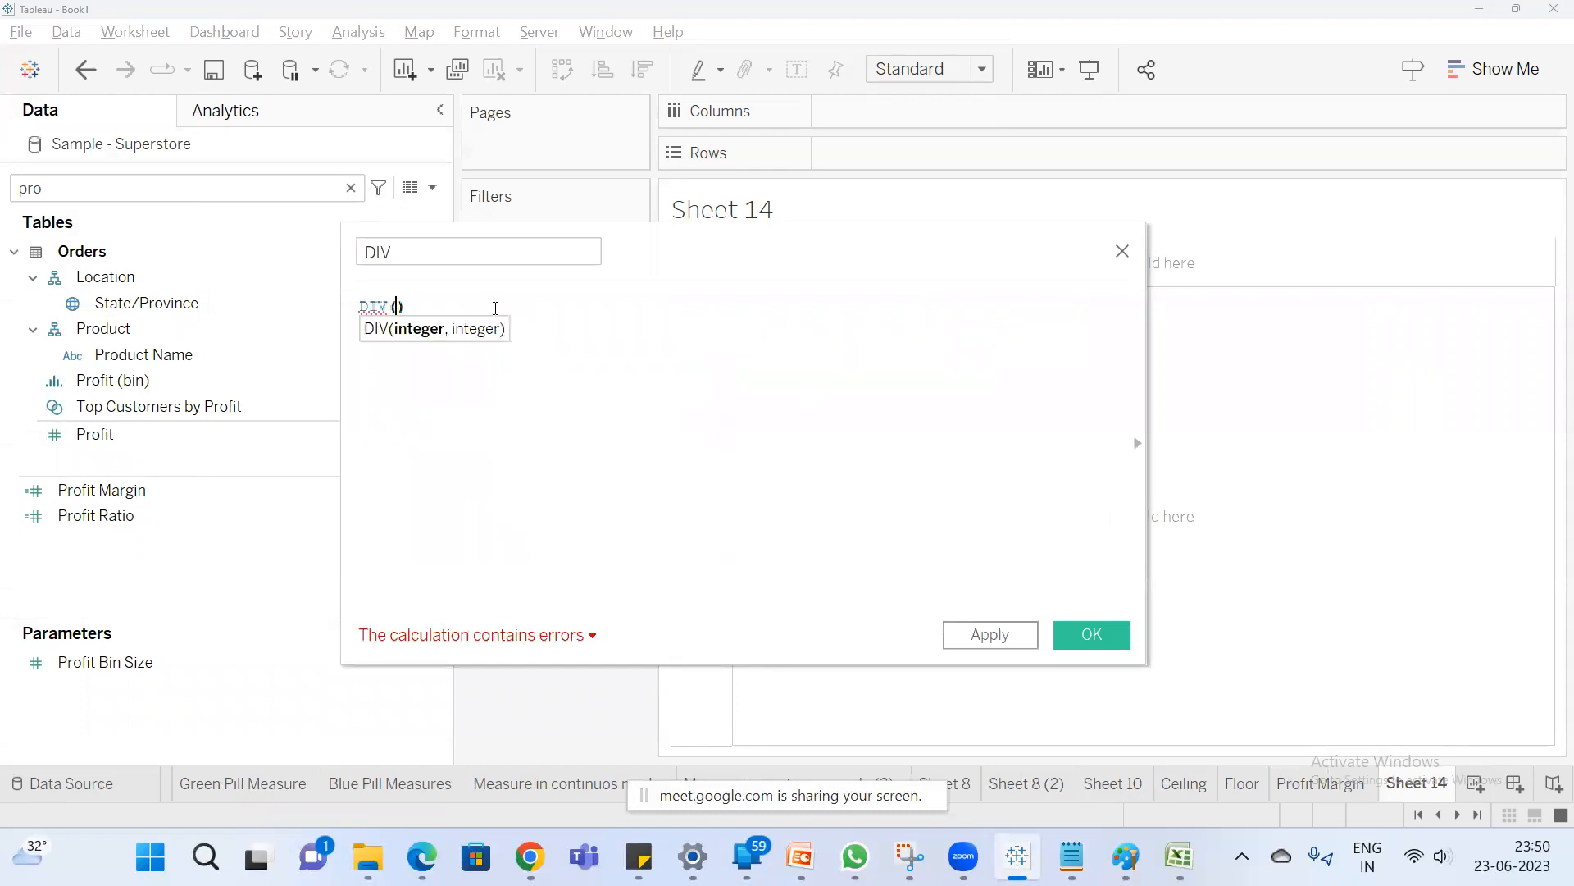
pyautogui.write('5')
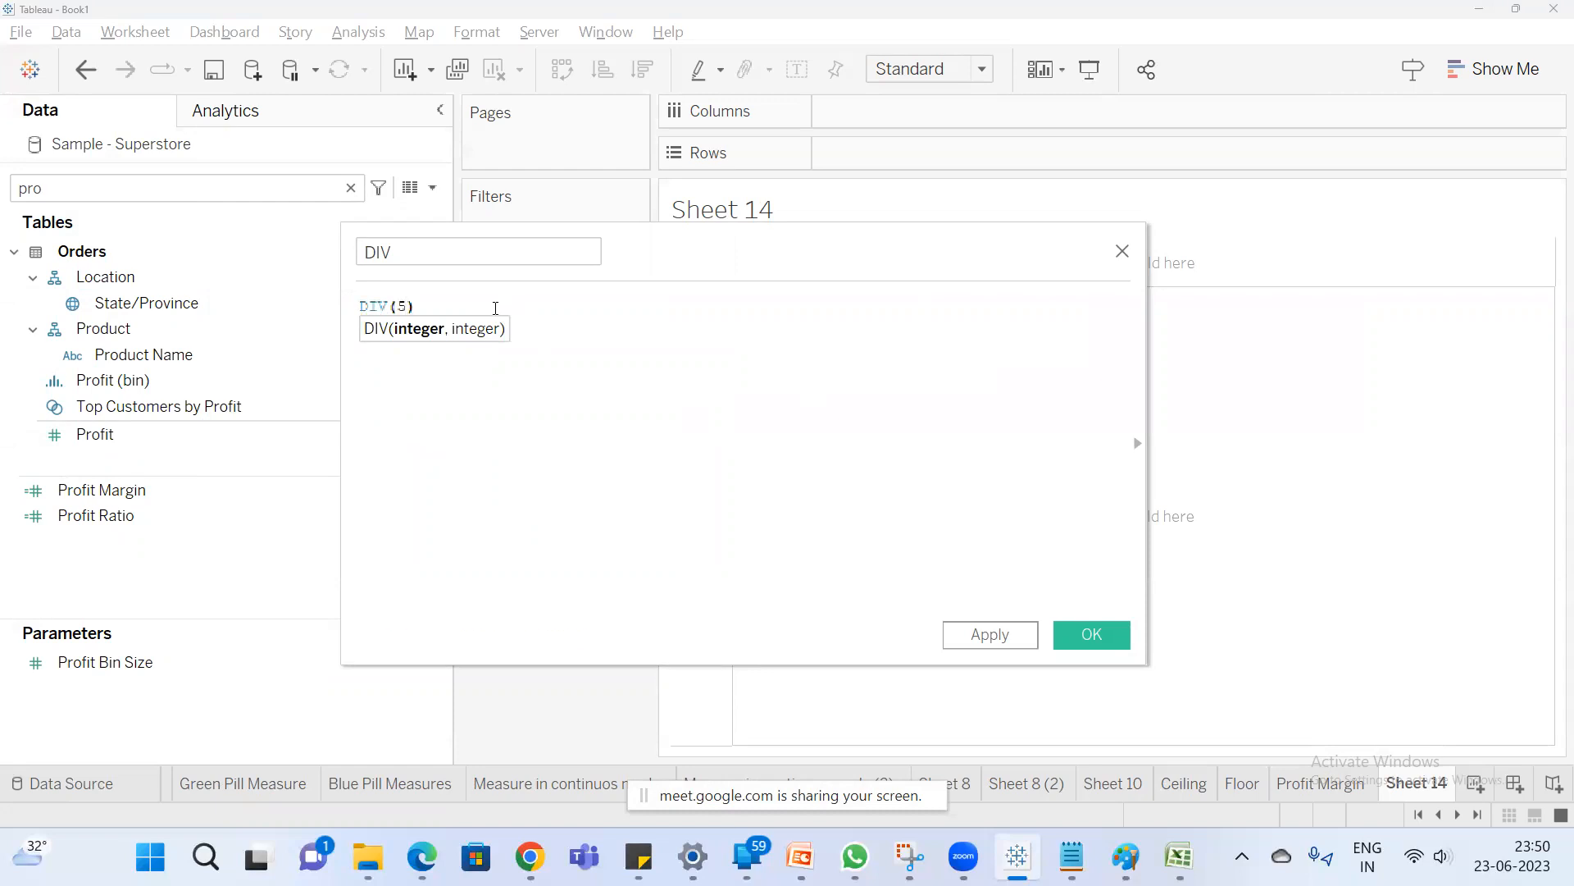
pyautogui.write('/')
pyautogui.press('BackSpace')
pyautogui.write(',20')
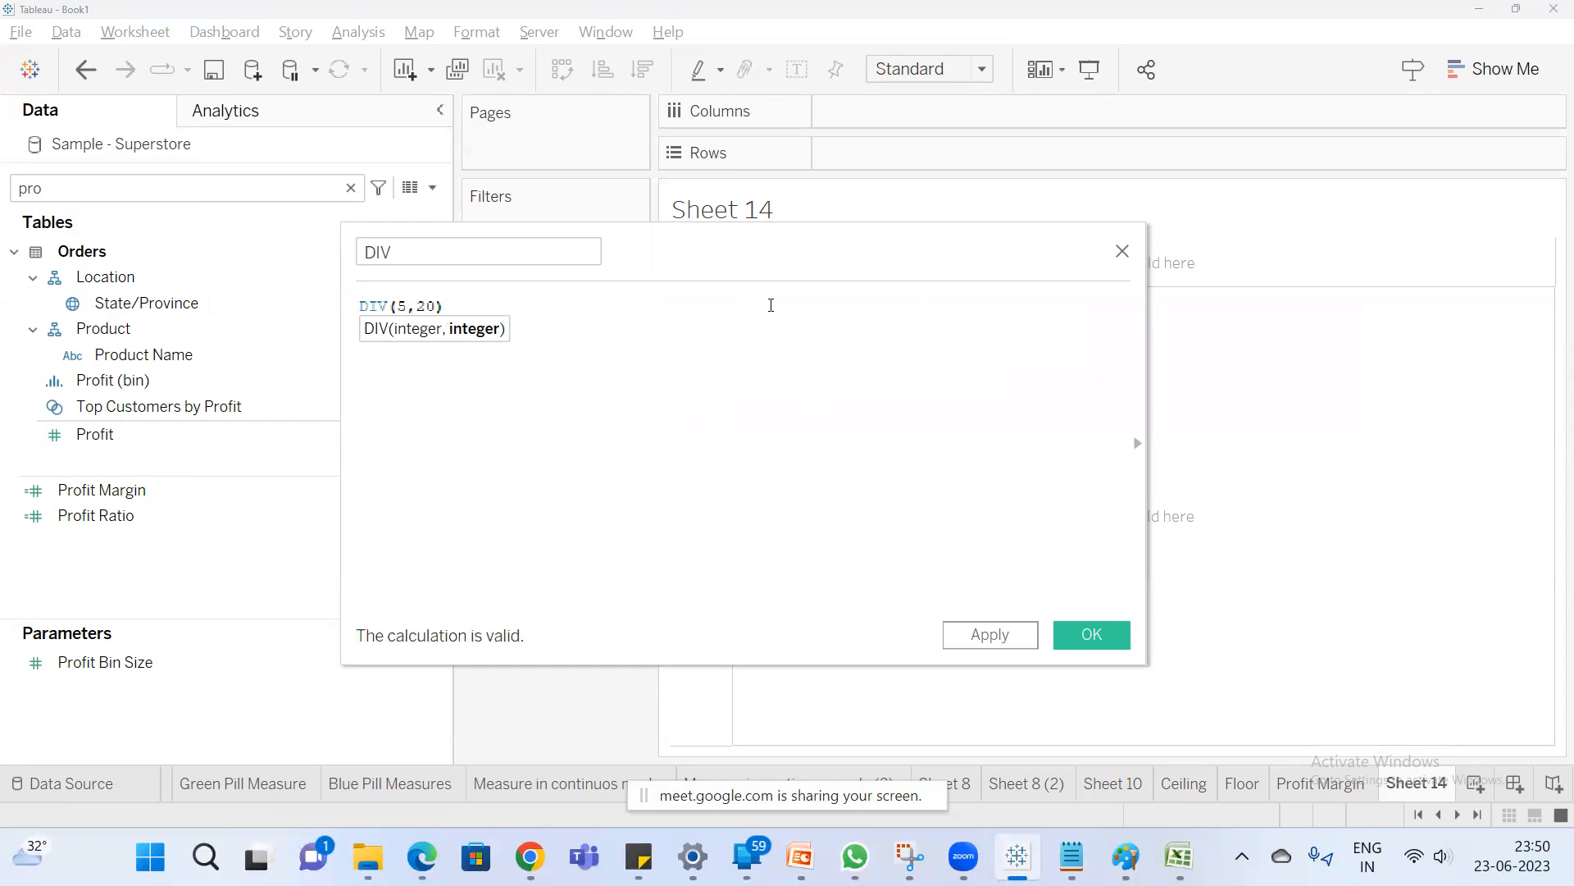
pyautogui.moveTo(650, 260); pyautogui.dragTo(669, 345)
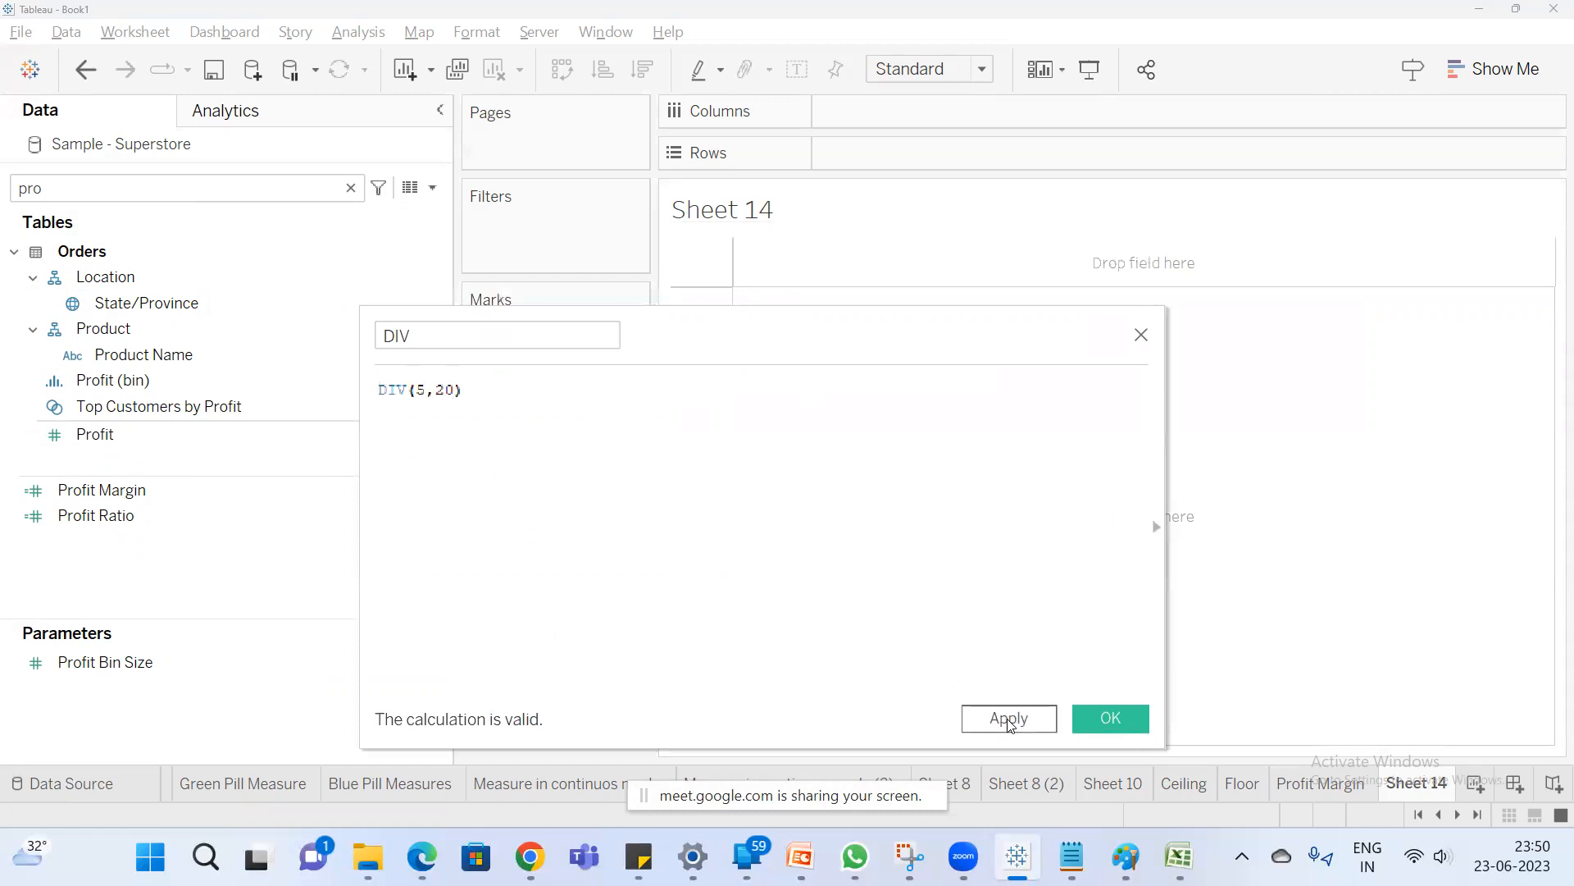
pyautogui.click(1111, 717)
# Find the DIV field in the data fields and add it to the new sheet.
pyautogui.doubleClick(120, 193)
pyautogui.write('div')
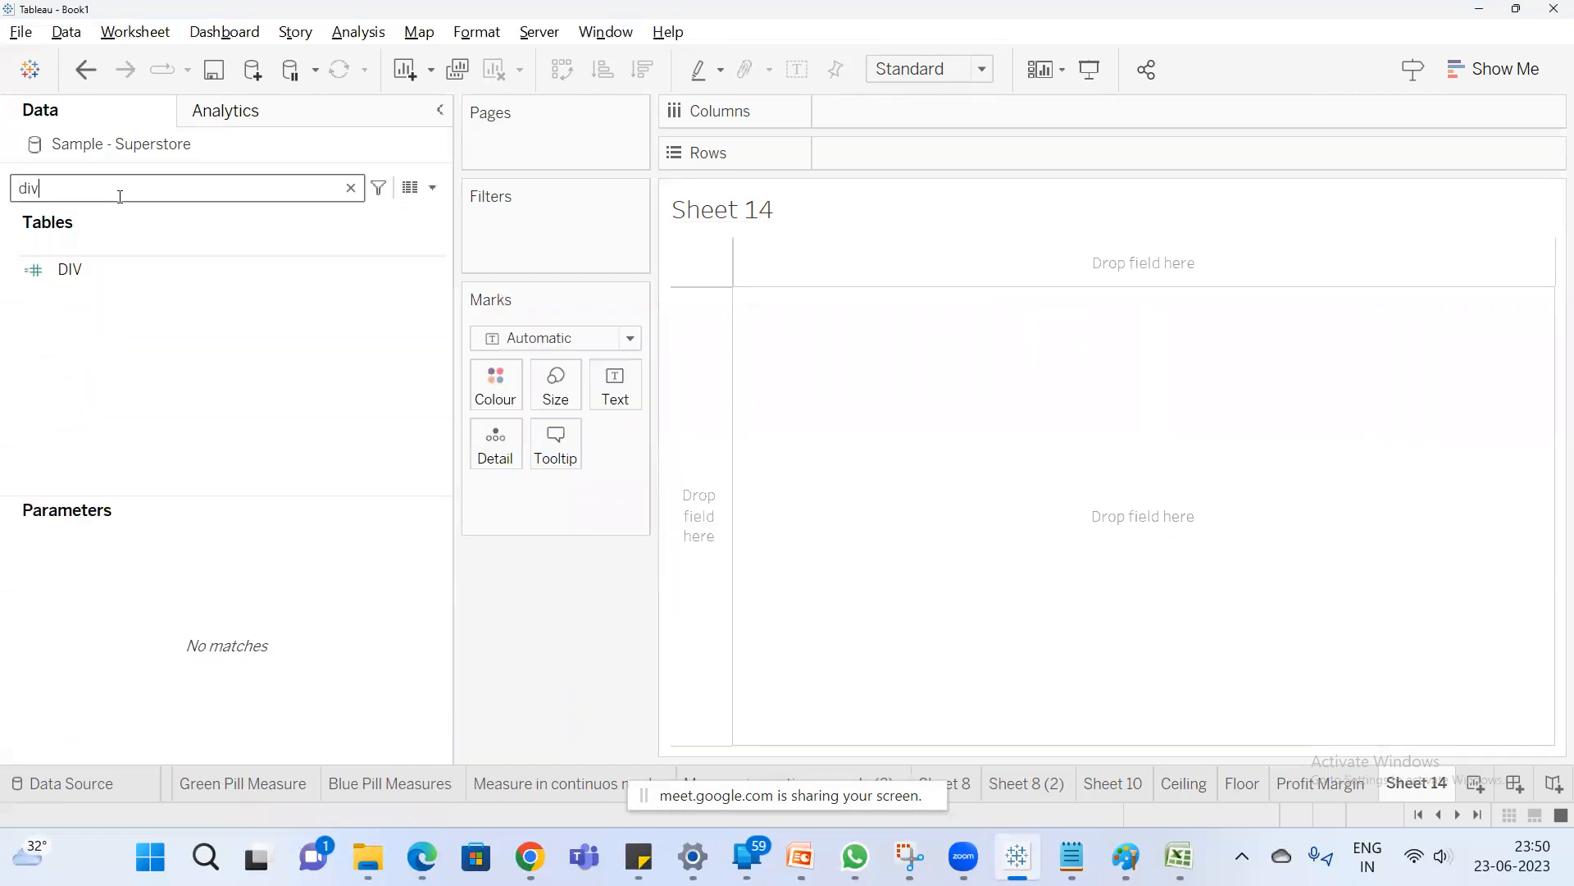
pyautogui.doubleClick(90, 267)
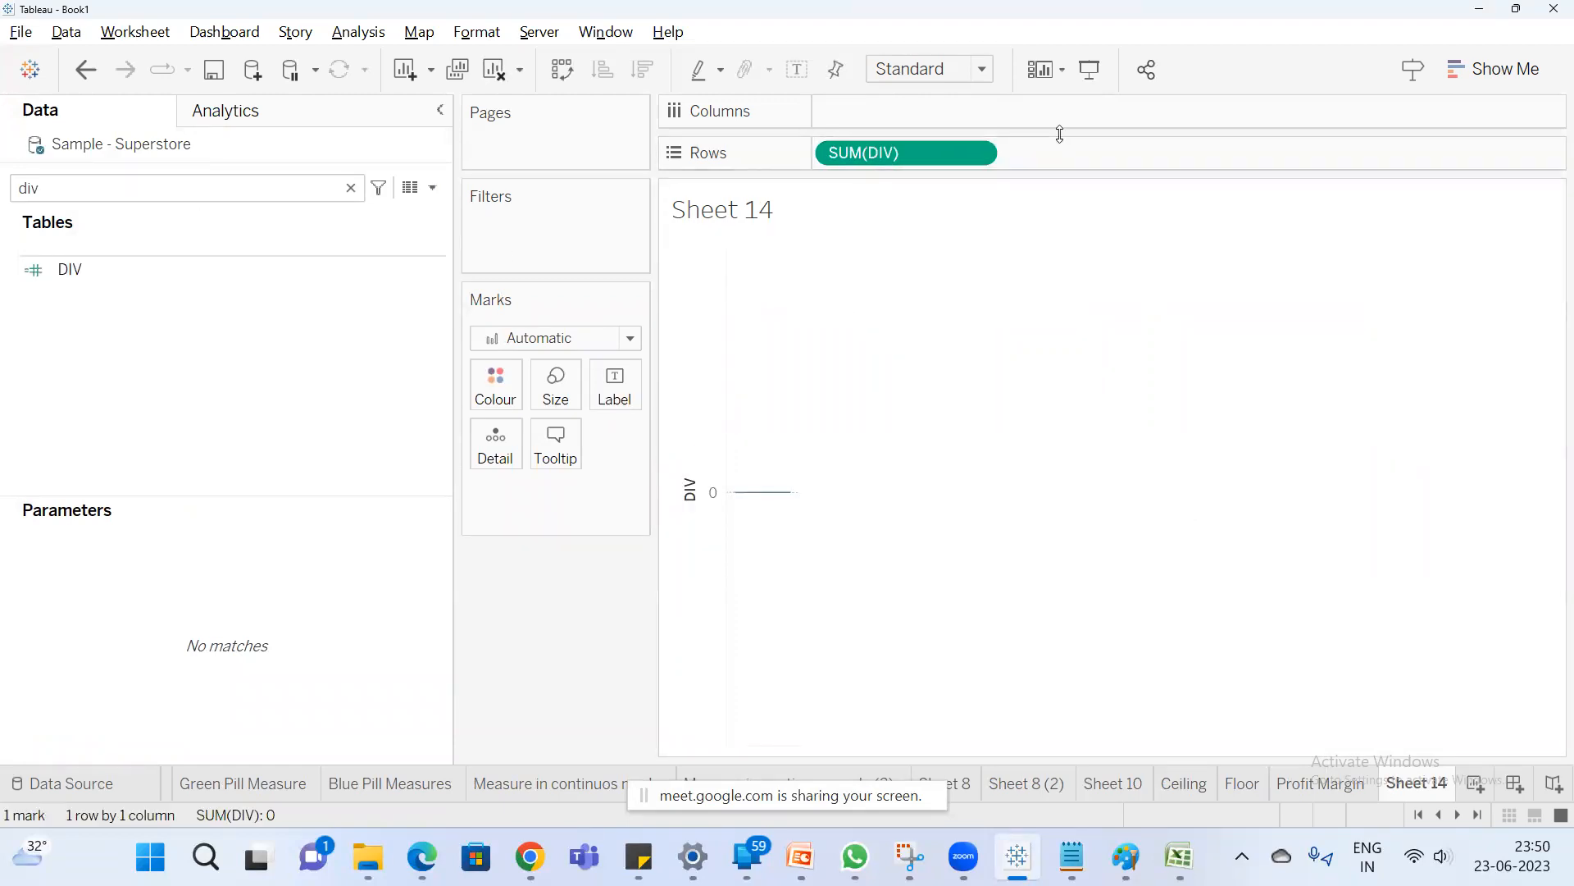
# Change the DIV field's formula to DIV(20,4), save it, and display the result as a text table.
pyautogui.rightClick(92, 267)
pyautogui.click(187, 395)
pyautogui.click(421, 389)
pyautogui.press('BackSpace')
pyautogui.write('20')
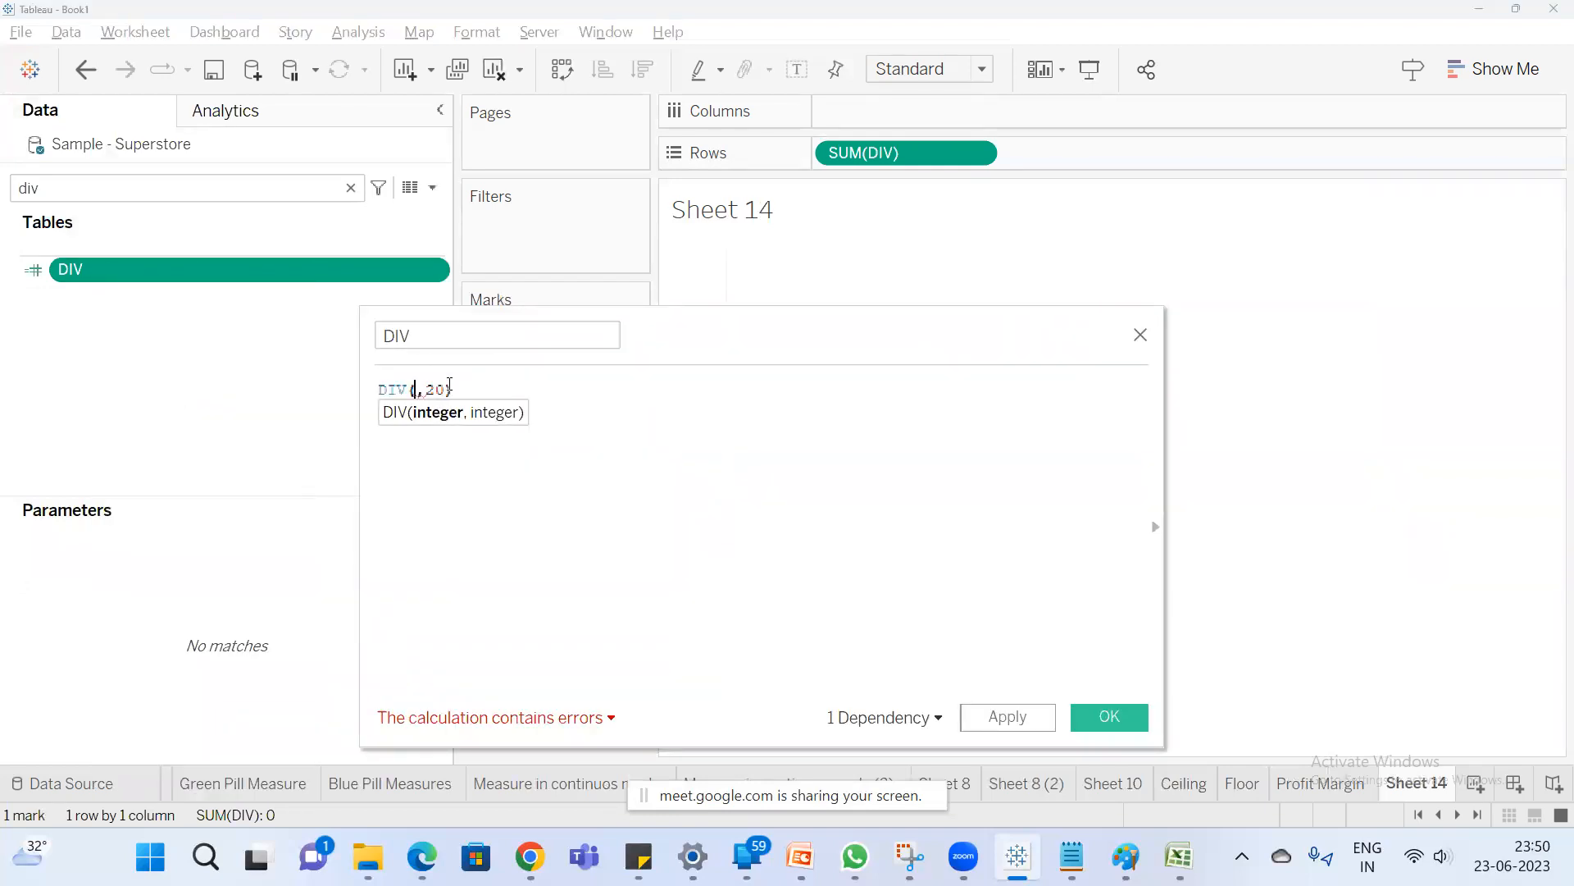
pyautogui.click(449, 387)
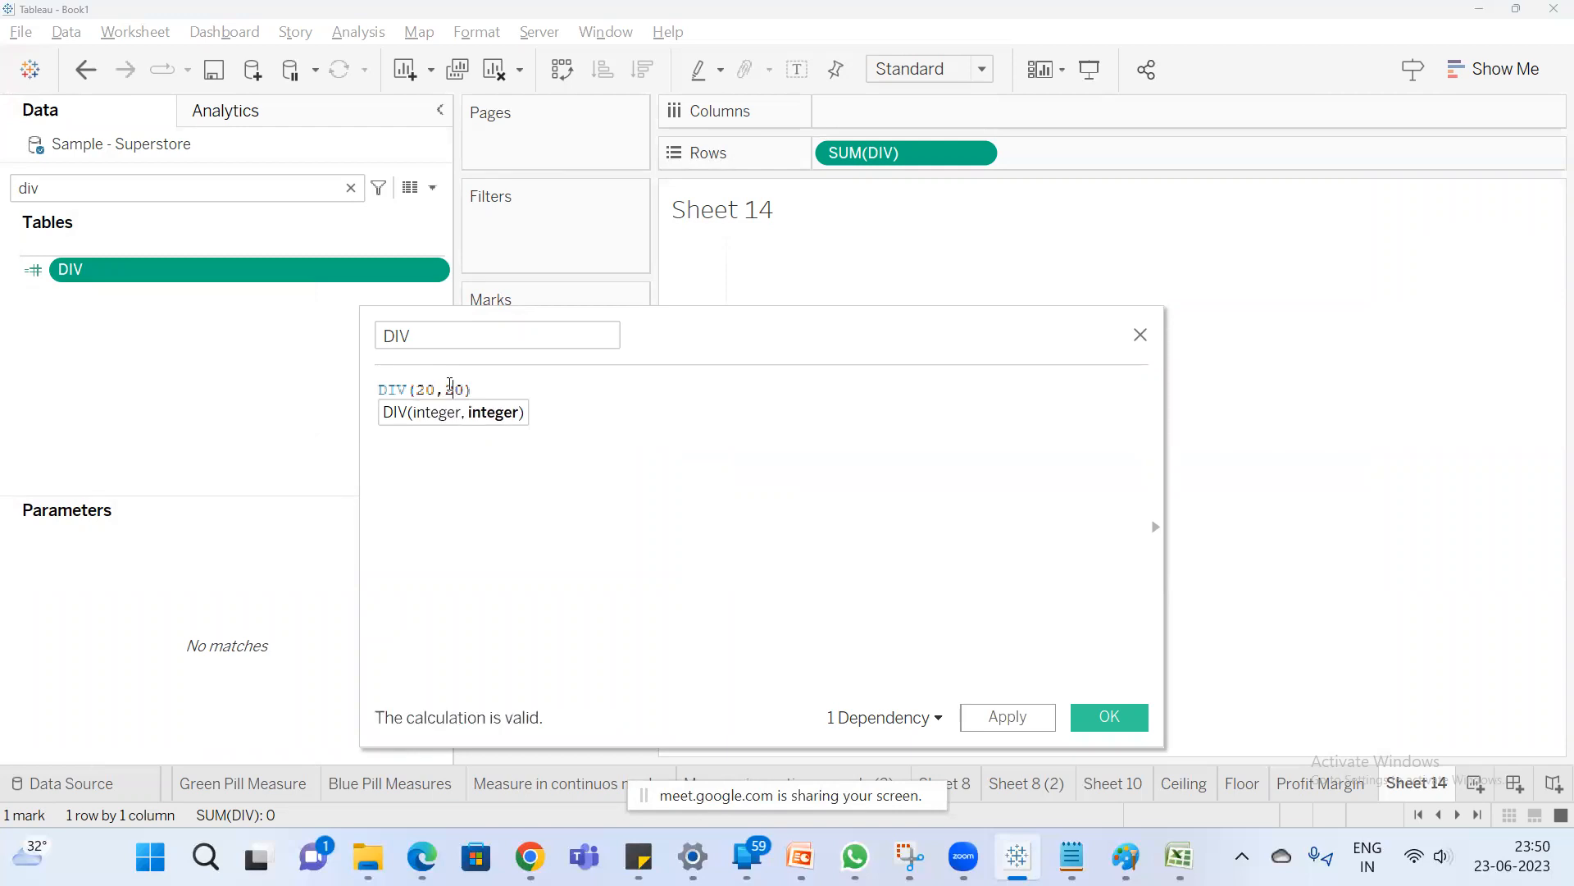
pyautogui.press('BackSpace')
pyautogui.press('BackSpace')
pyautogui.write('4')
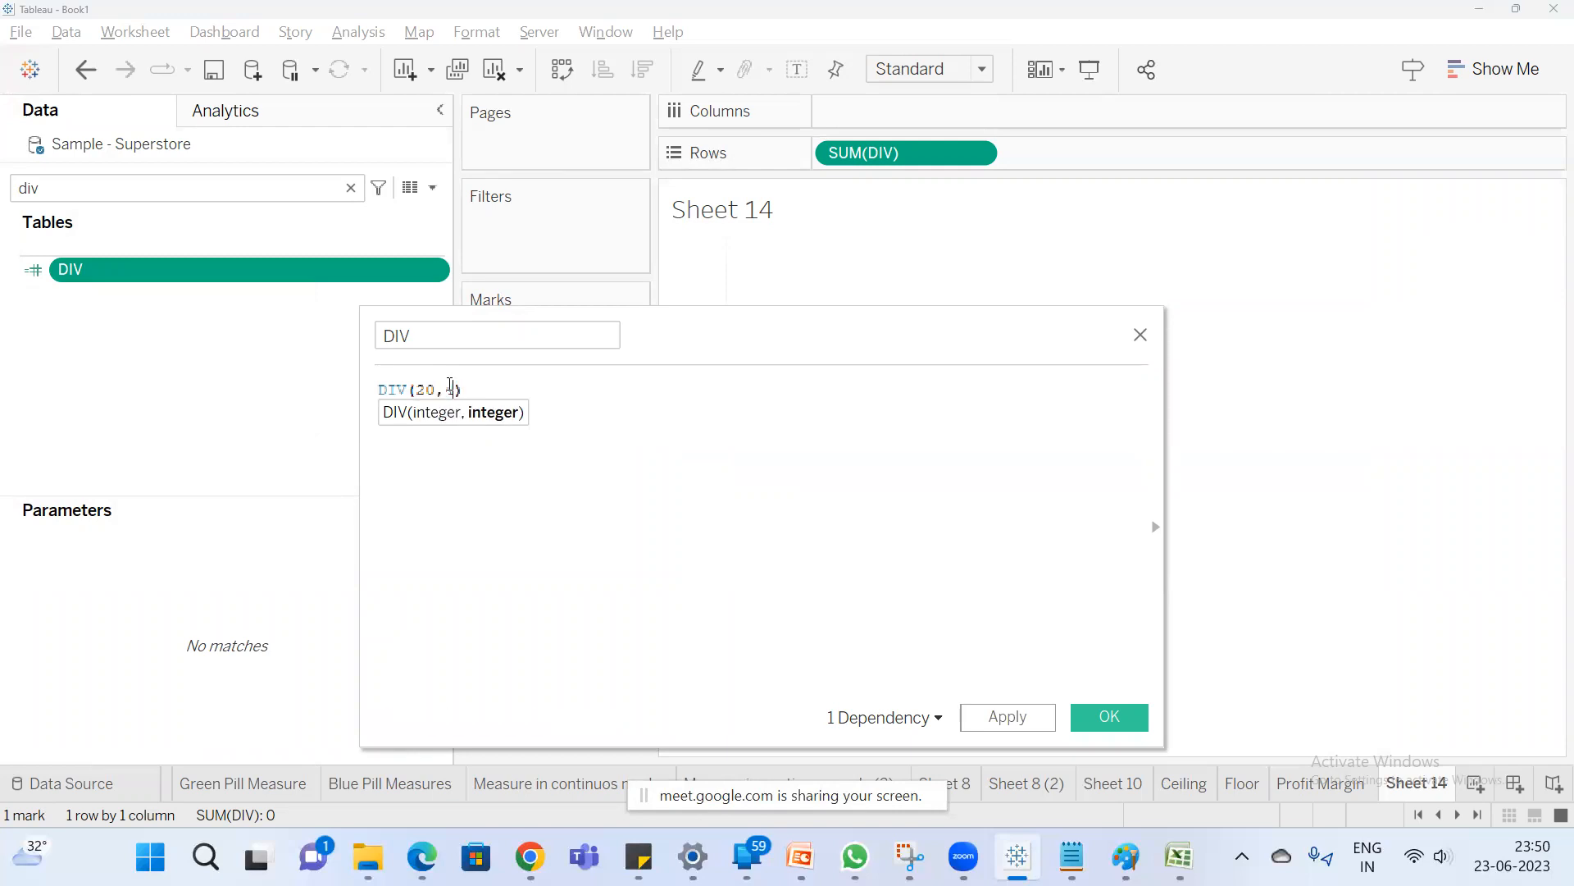
pyautogui.click(1109, 716)
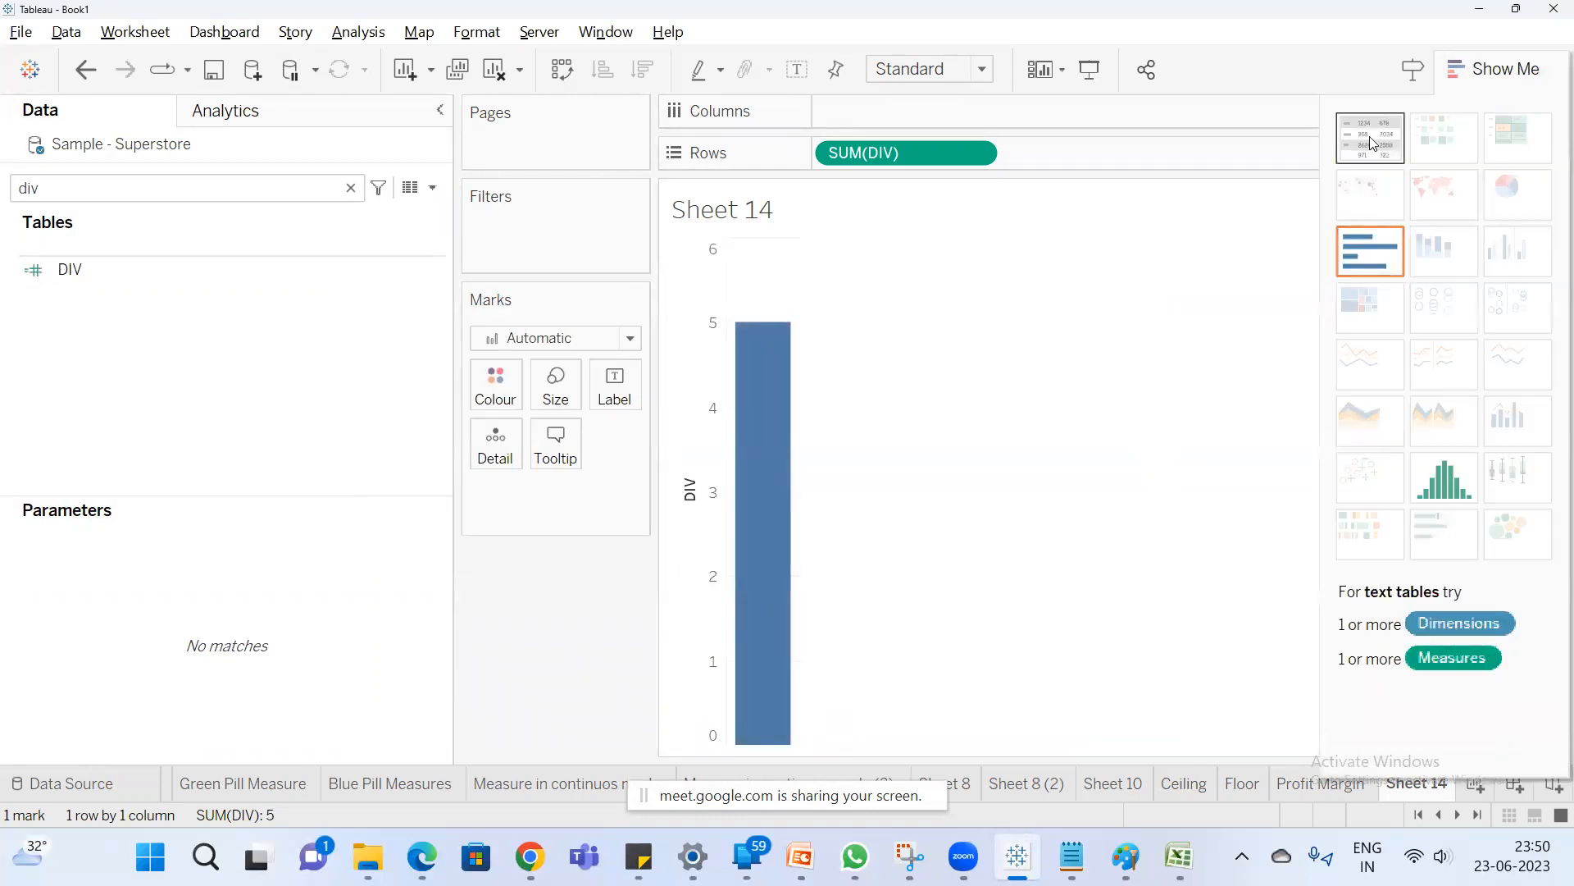
pyautogui.click(1371, 137)
# Reopen the DIV calculation to review its formula and the list of available functions.
pyautogui.rightClick(128, 271)
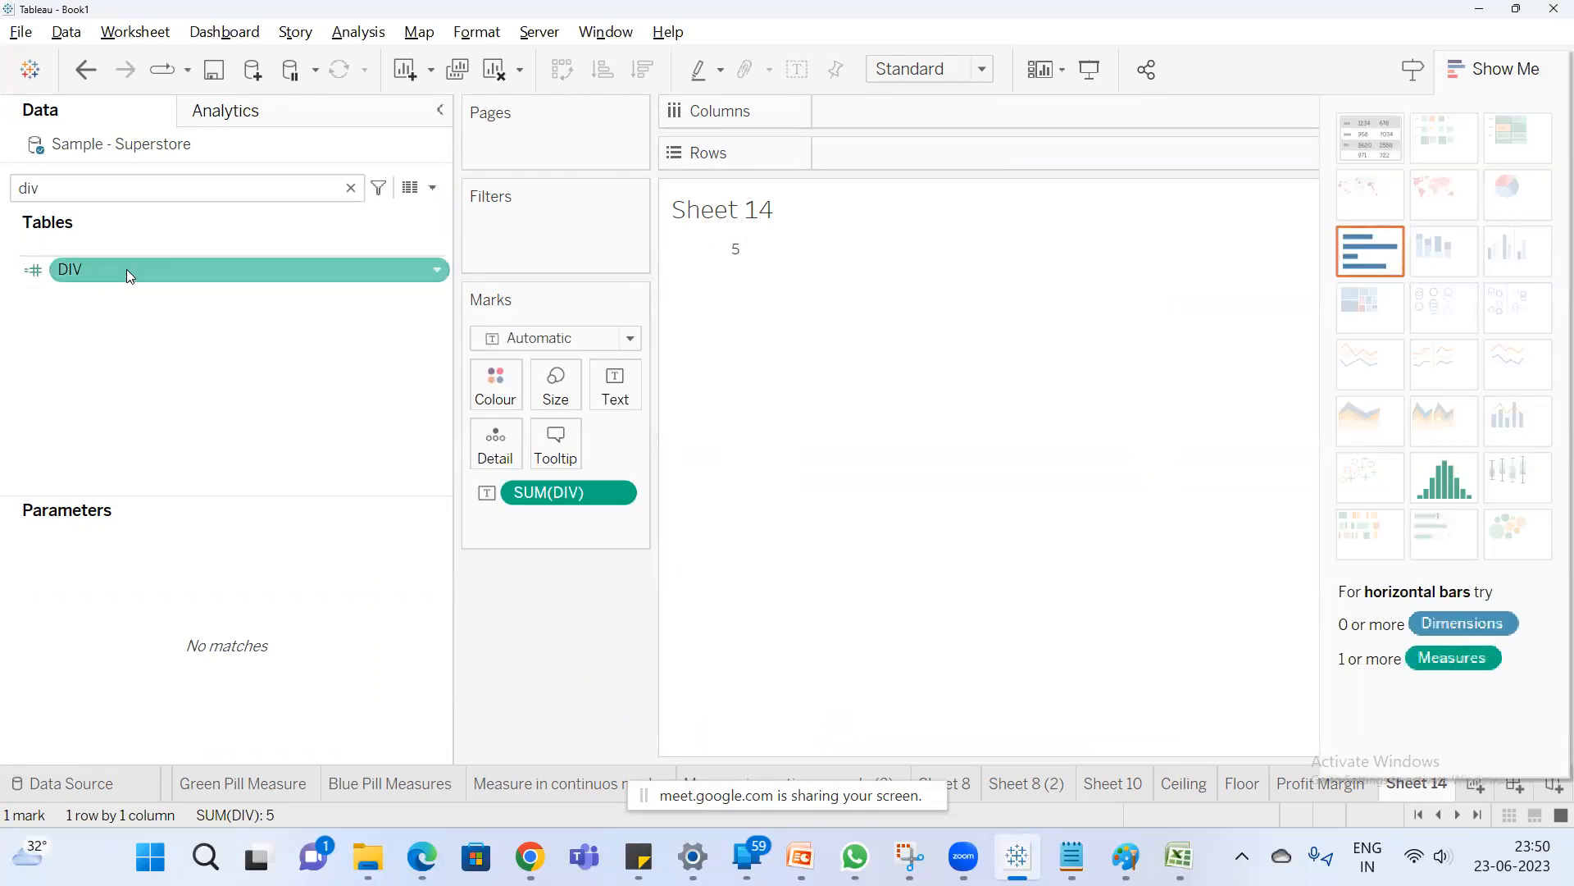
pyautogui.click(194, 399)
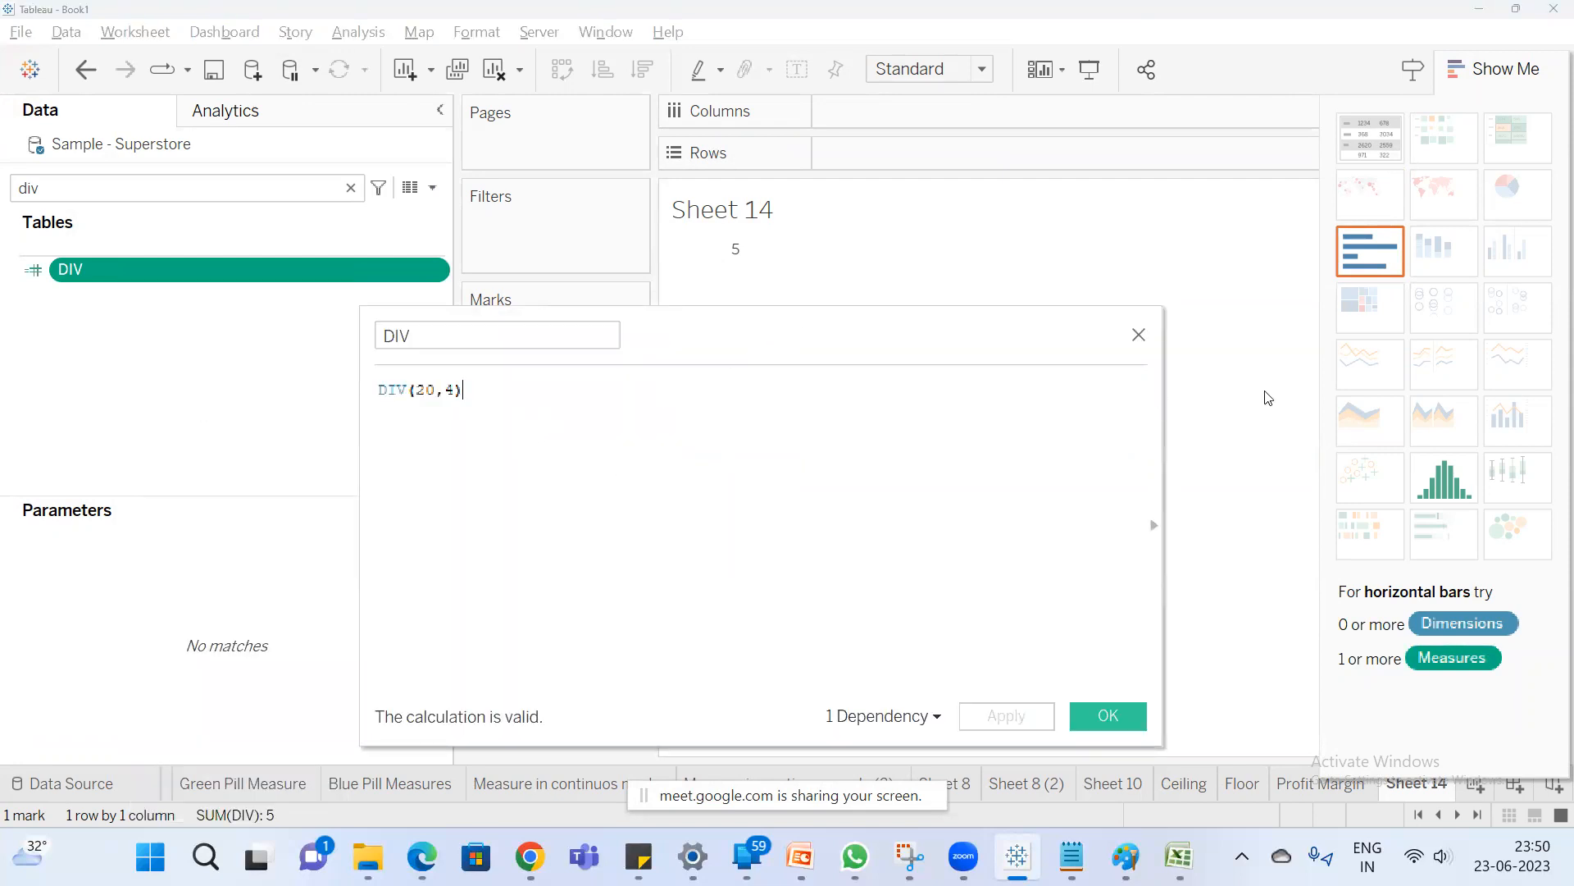
pyautogui.click(1152, 526)
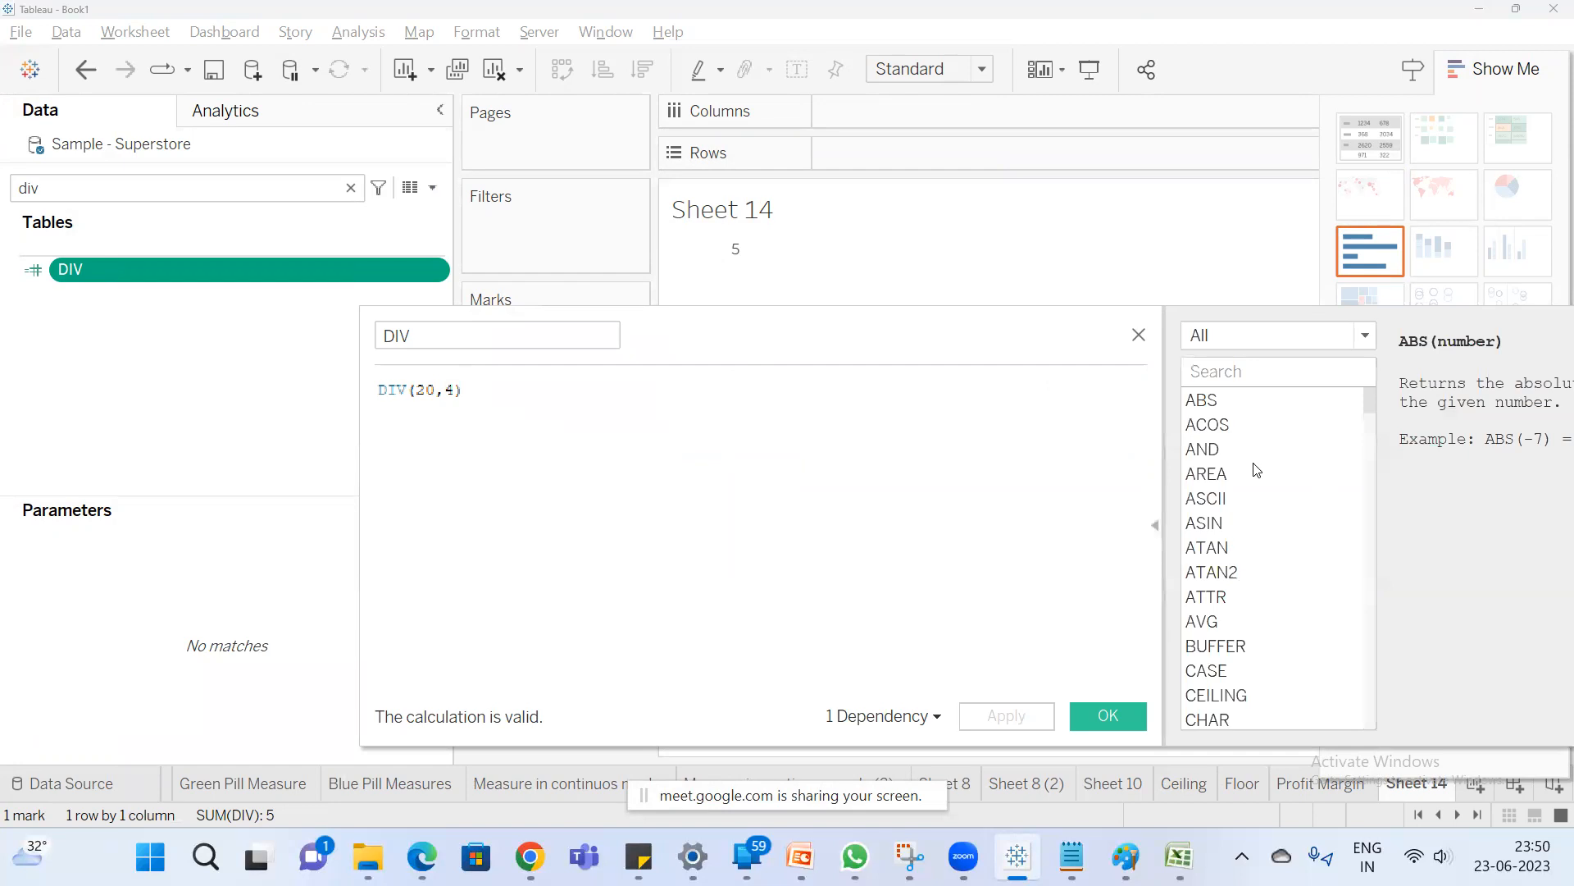
pyautogui.click(1150, 533)
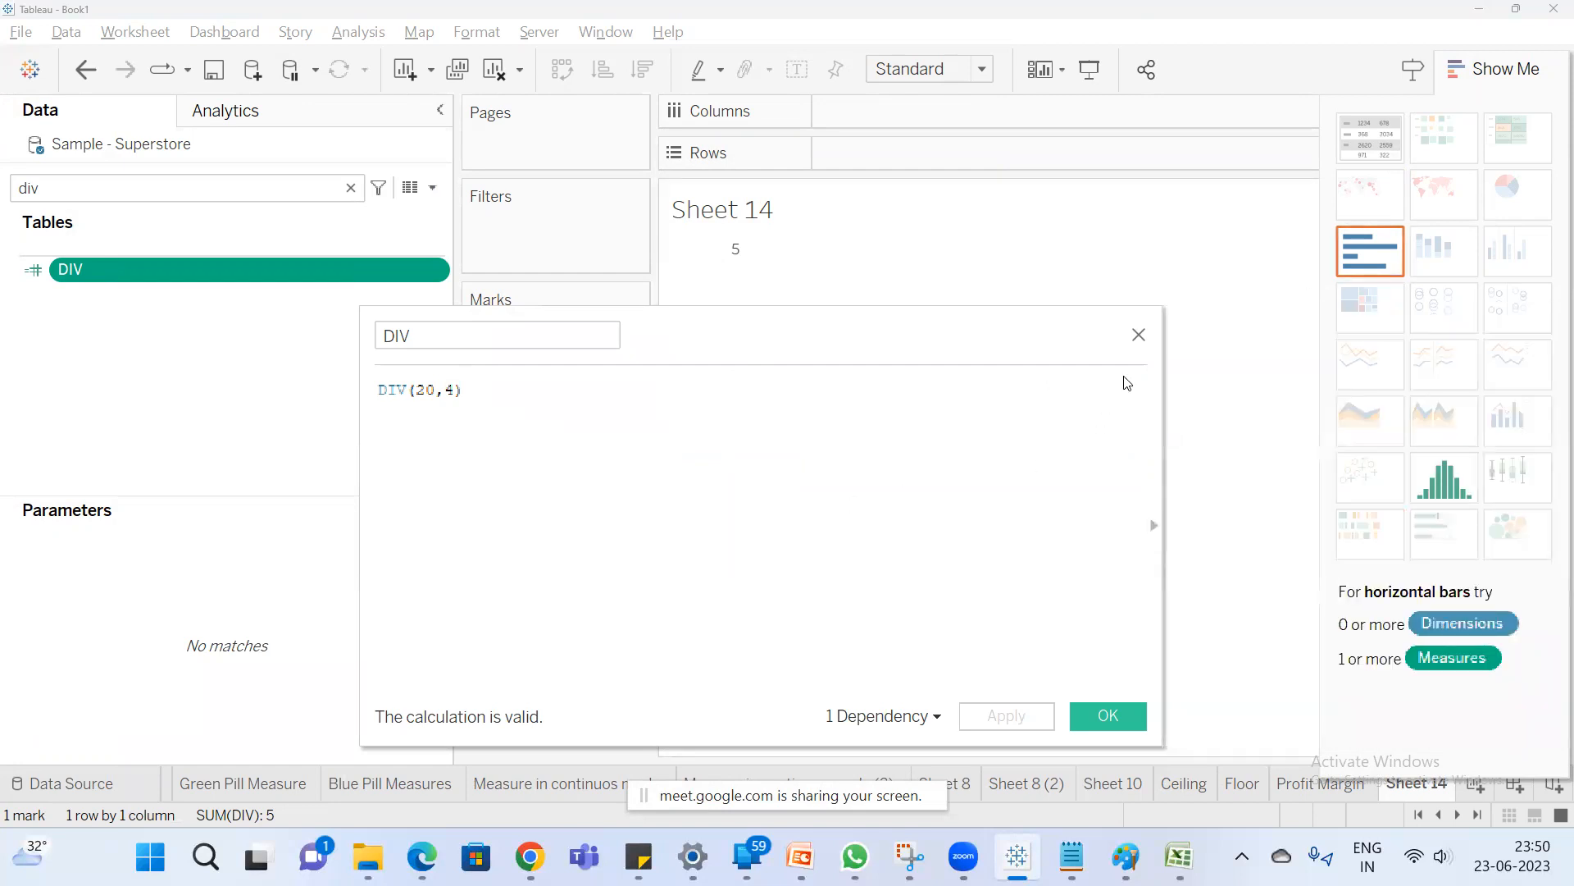
pyautogui.click(1517, 72)
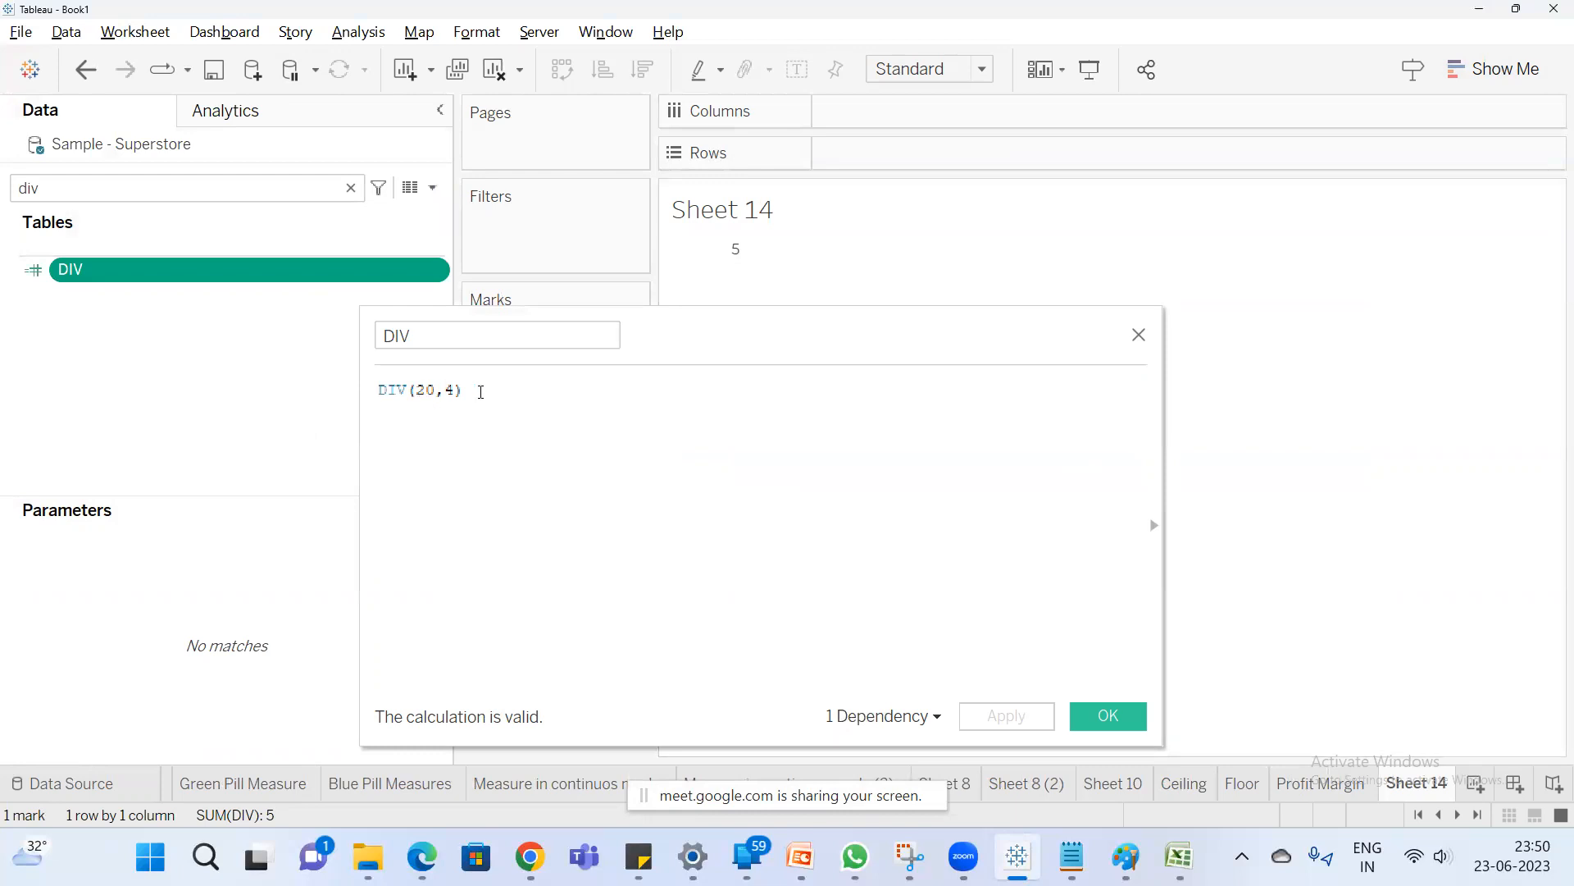
pyautogui.click(1107, 716)
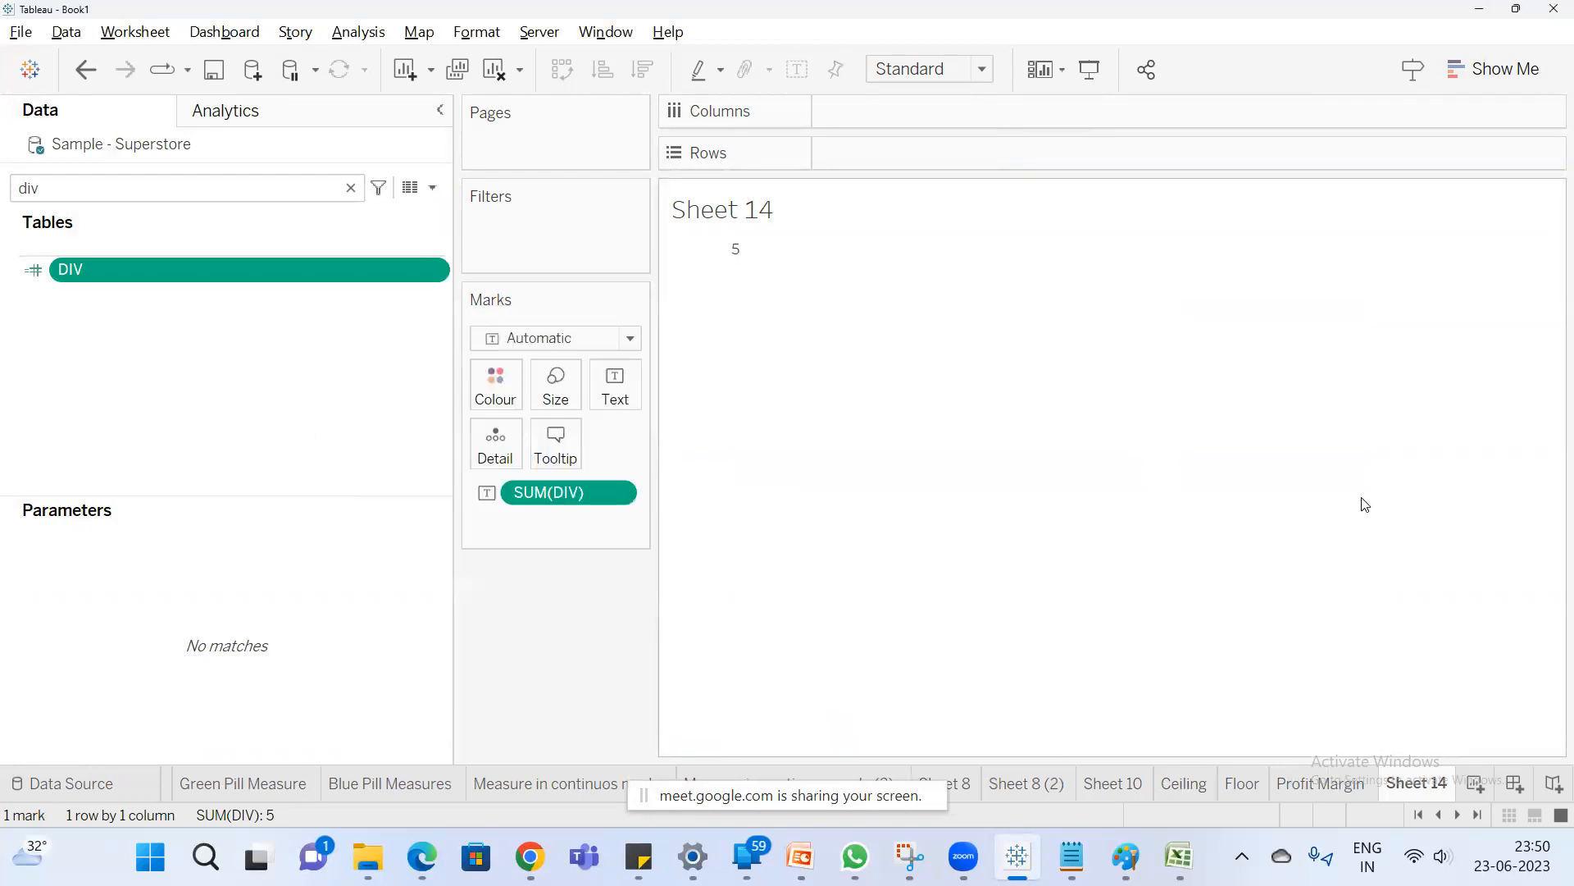
# Rename Sheet 14 as DIV.
pyautogui.doubleClick(1431, 789)
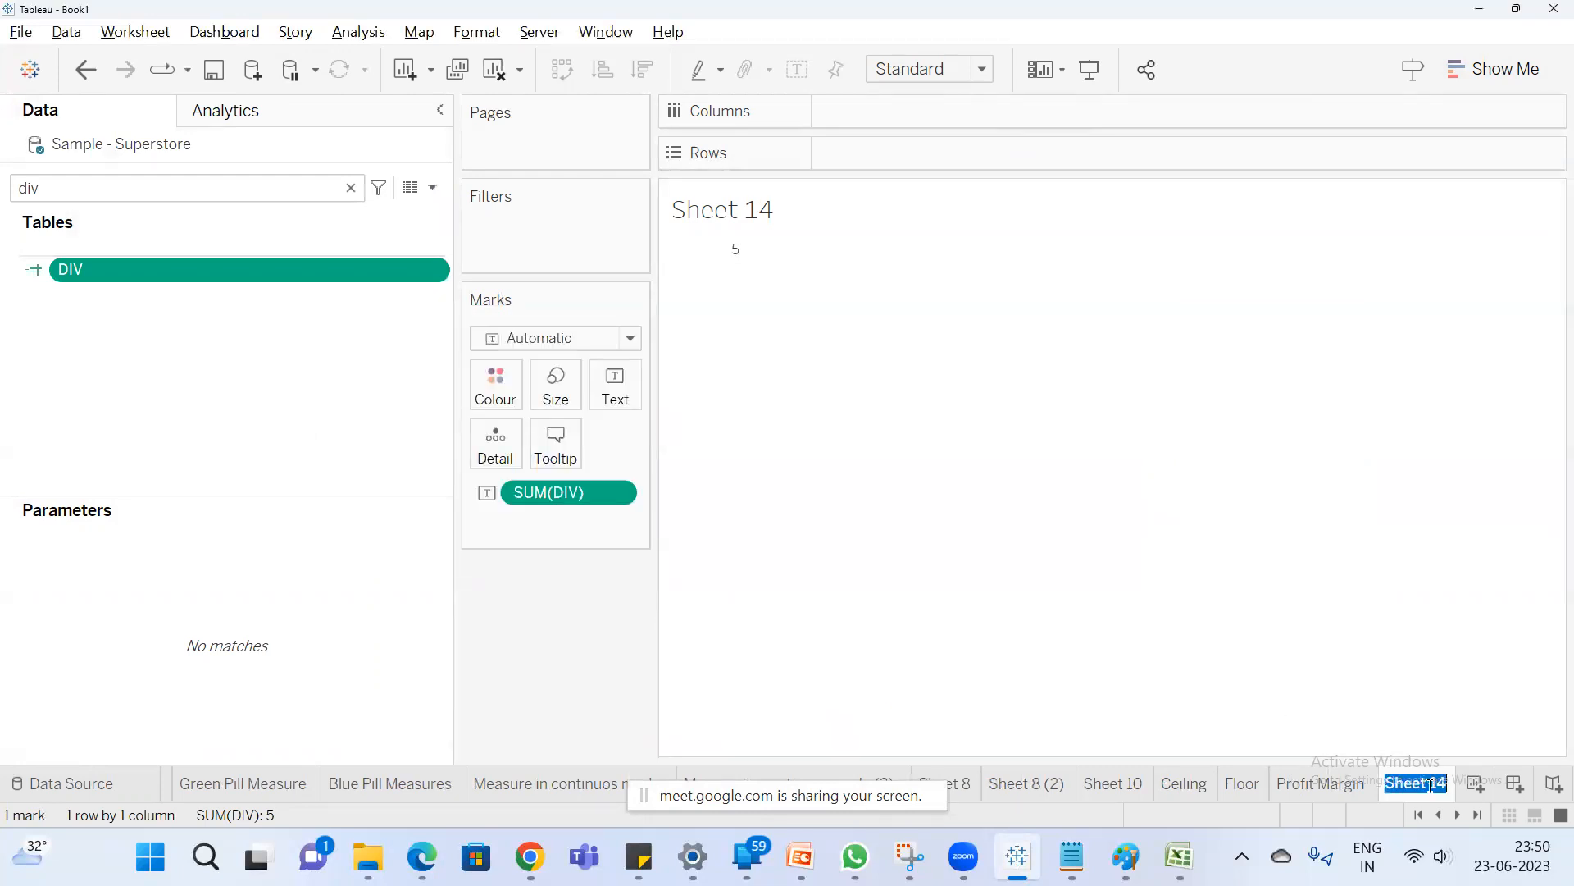
pyautogui.write('D')
pyautogui.press('Return')
# Go to the Profit Margin sheet and review the formula of the Profit Margin calculated field.
pyautogui.click(1361, 789)
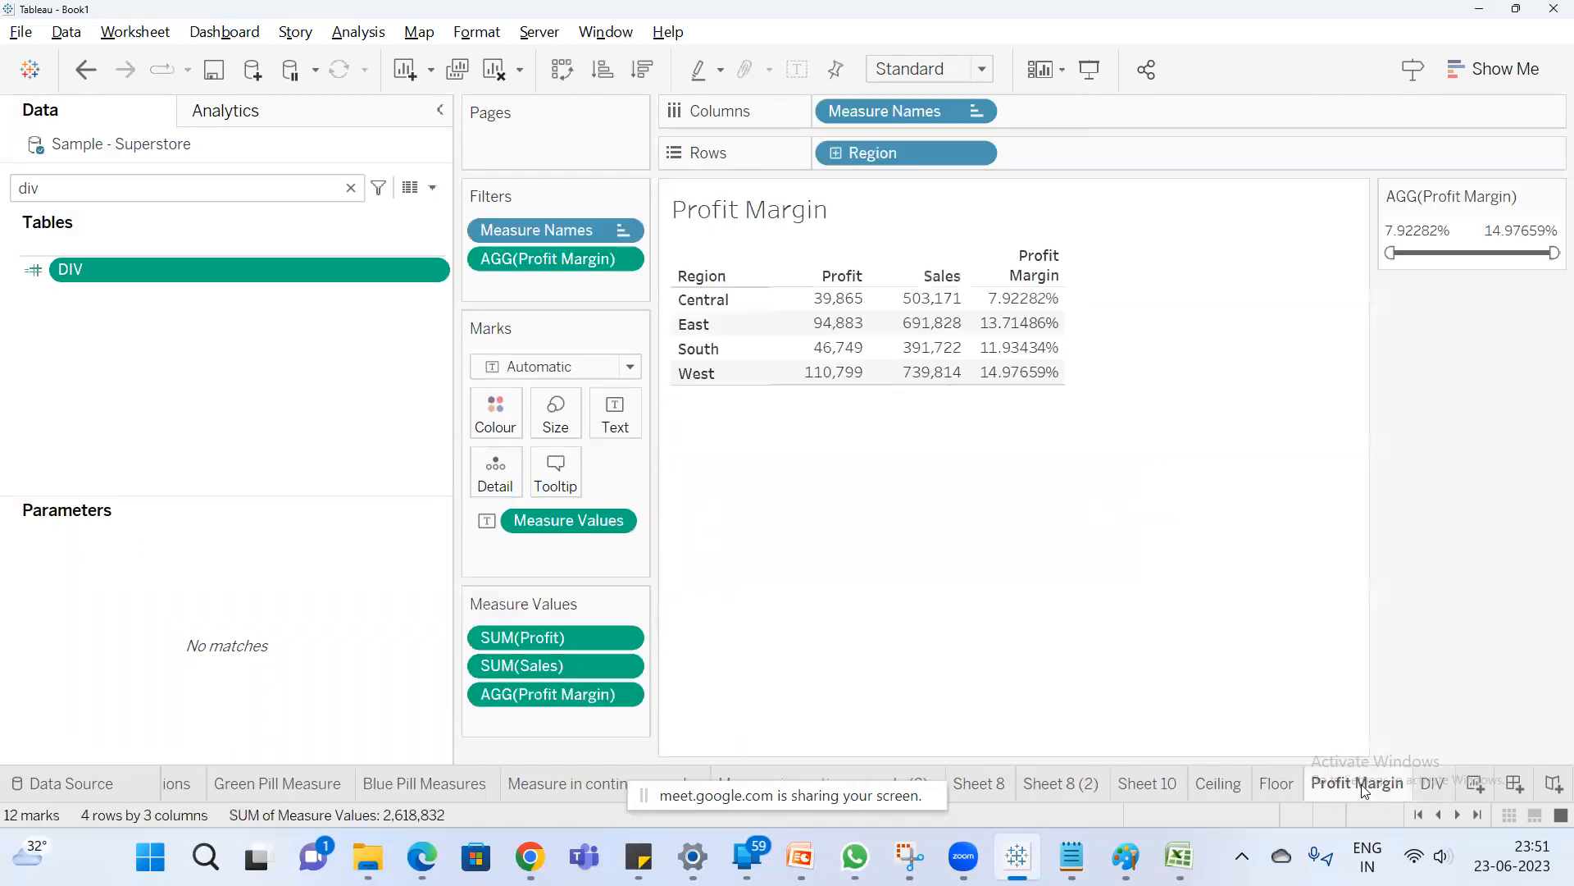
pyautogui.click(351, 188)
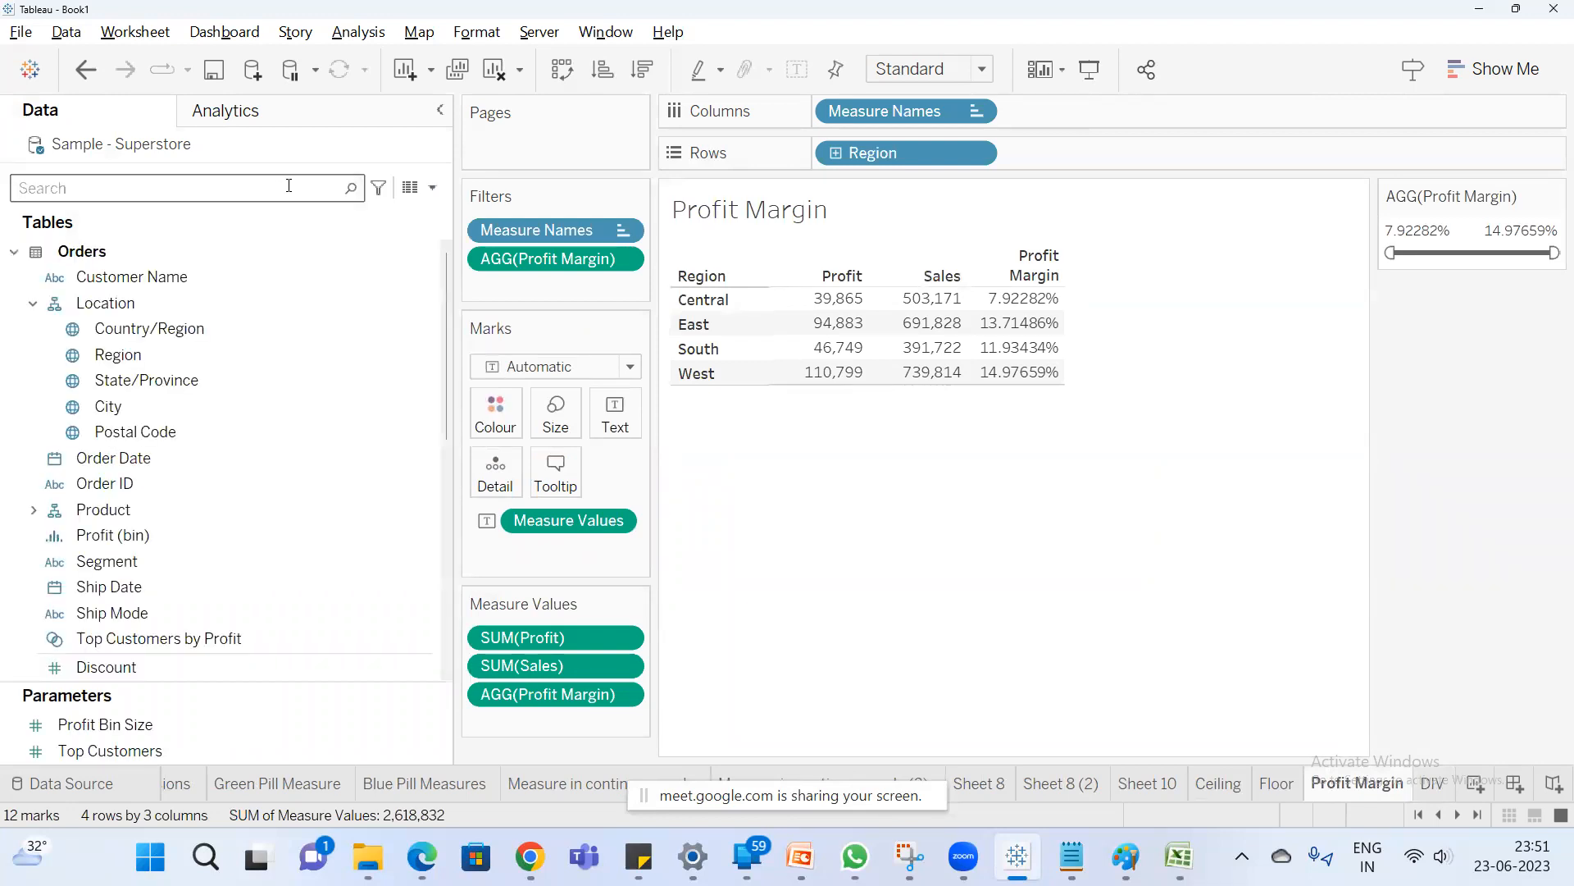
pyautogui.write('prof')
pyautogui.rightClick(192, 390)
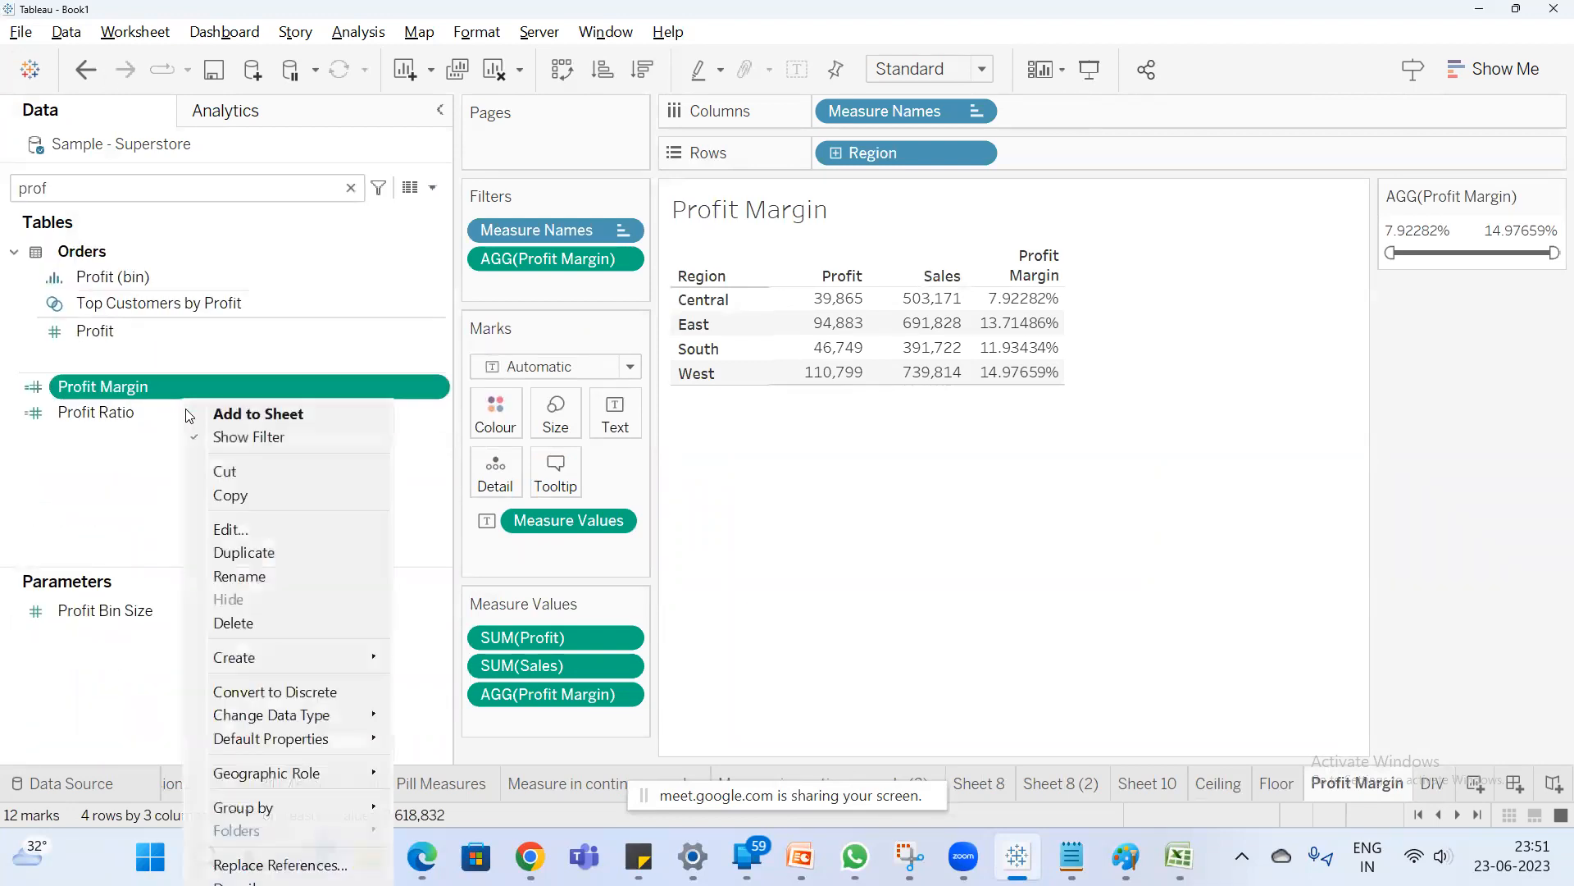
pyautogui.click(251, 529)
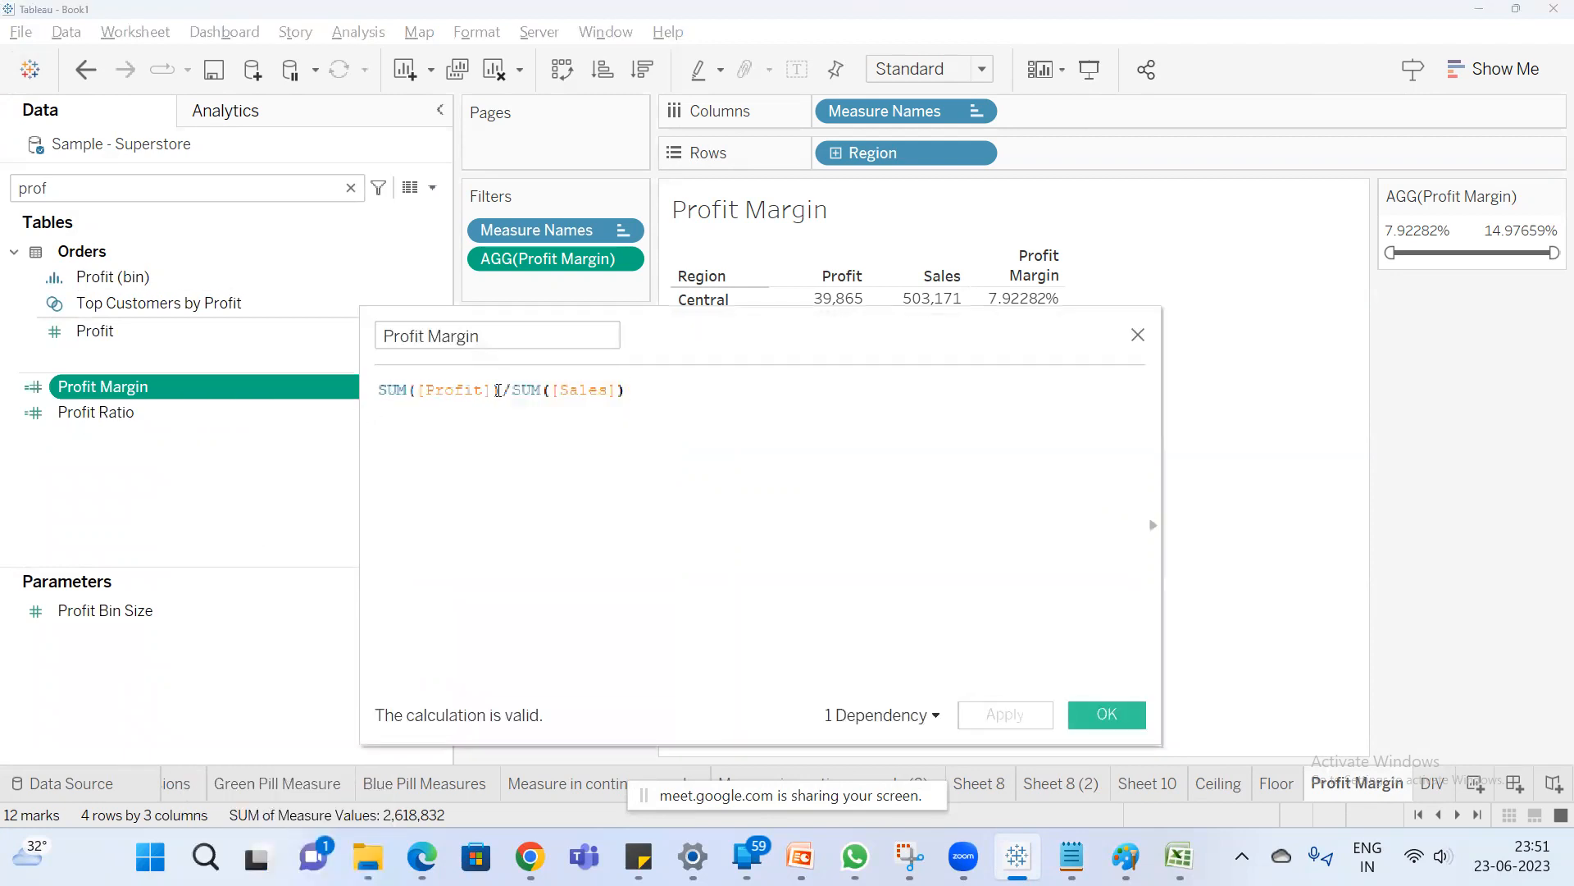
pyautogui.click(1119, 711)
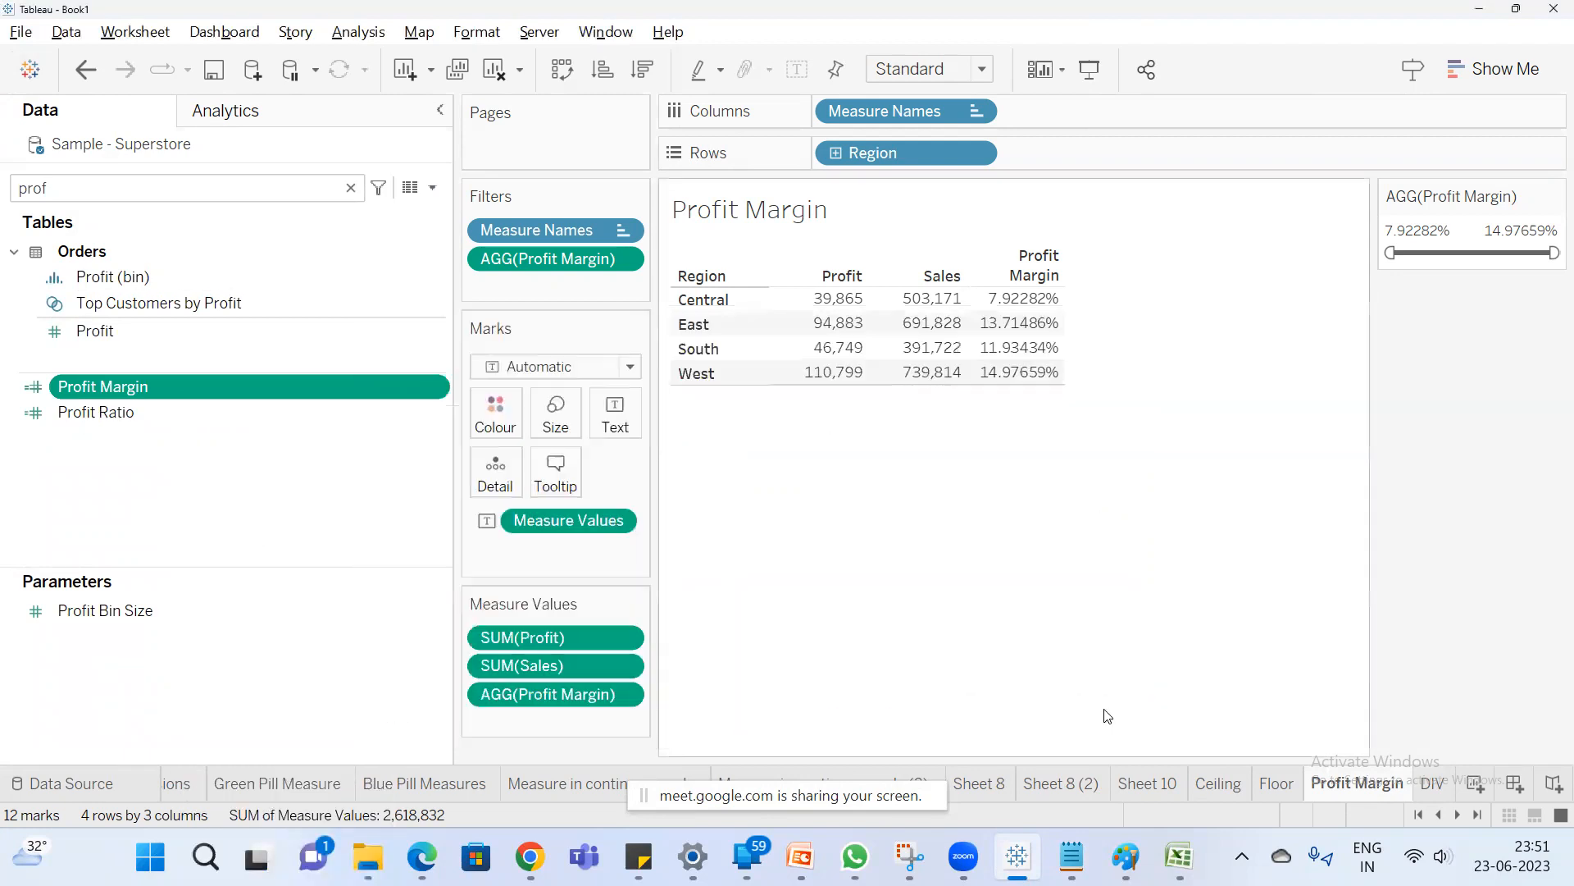
# Add a new worksheet after the DIV sheet and check the EXP function's description in the PowerPoint slides.
pyautogui.click(1445, 787)
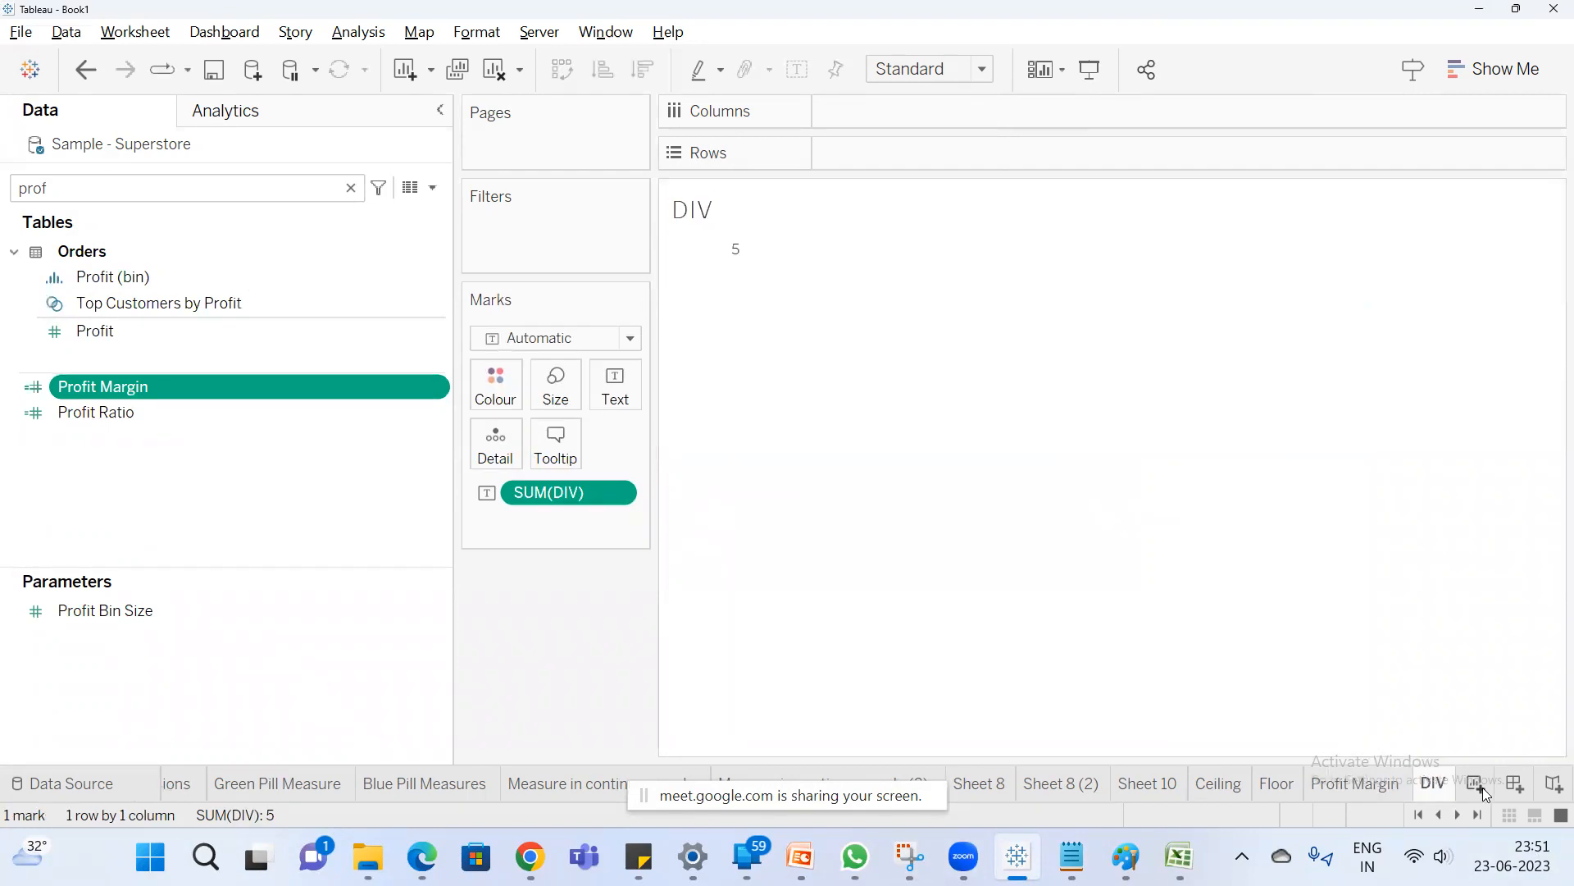
pyautogui.click(1482, 787)
pyautogui.click(800, 856)
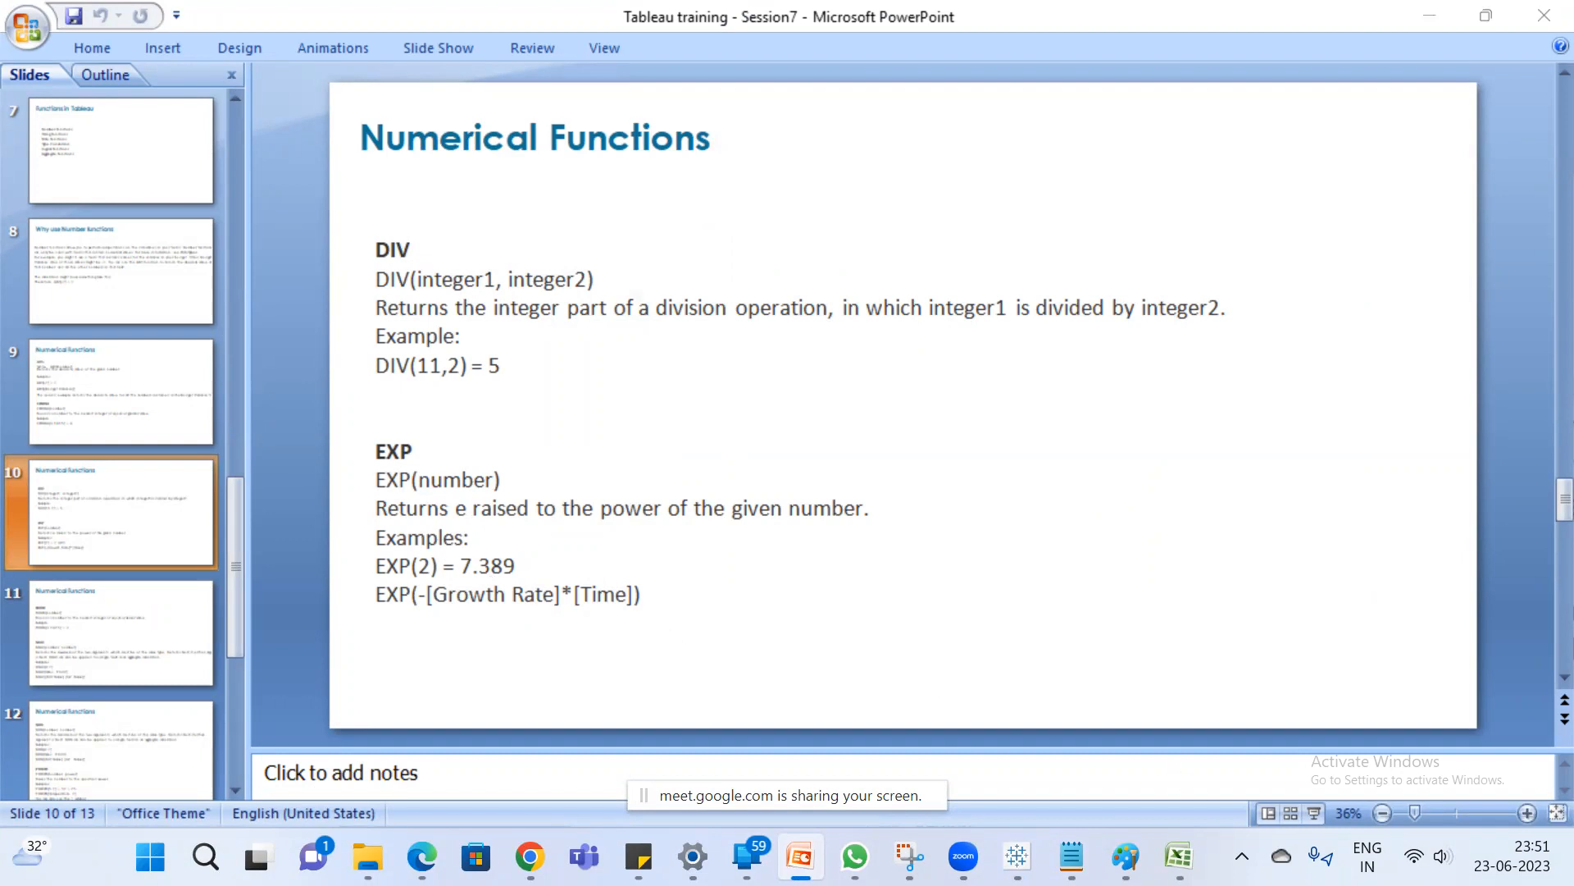
pyautogui.click(1016, 856)
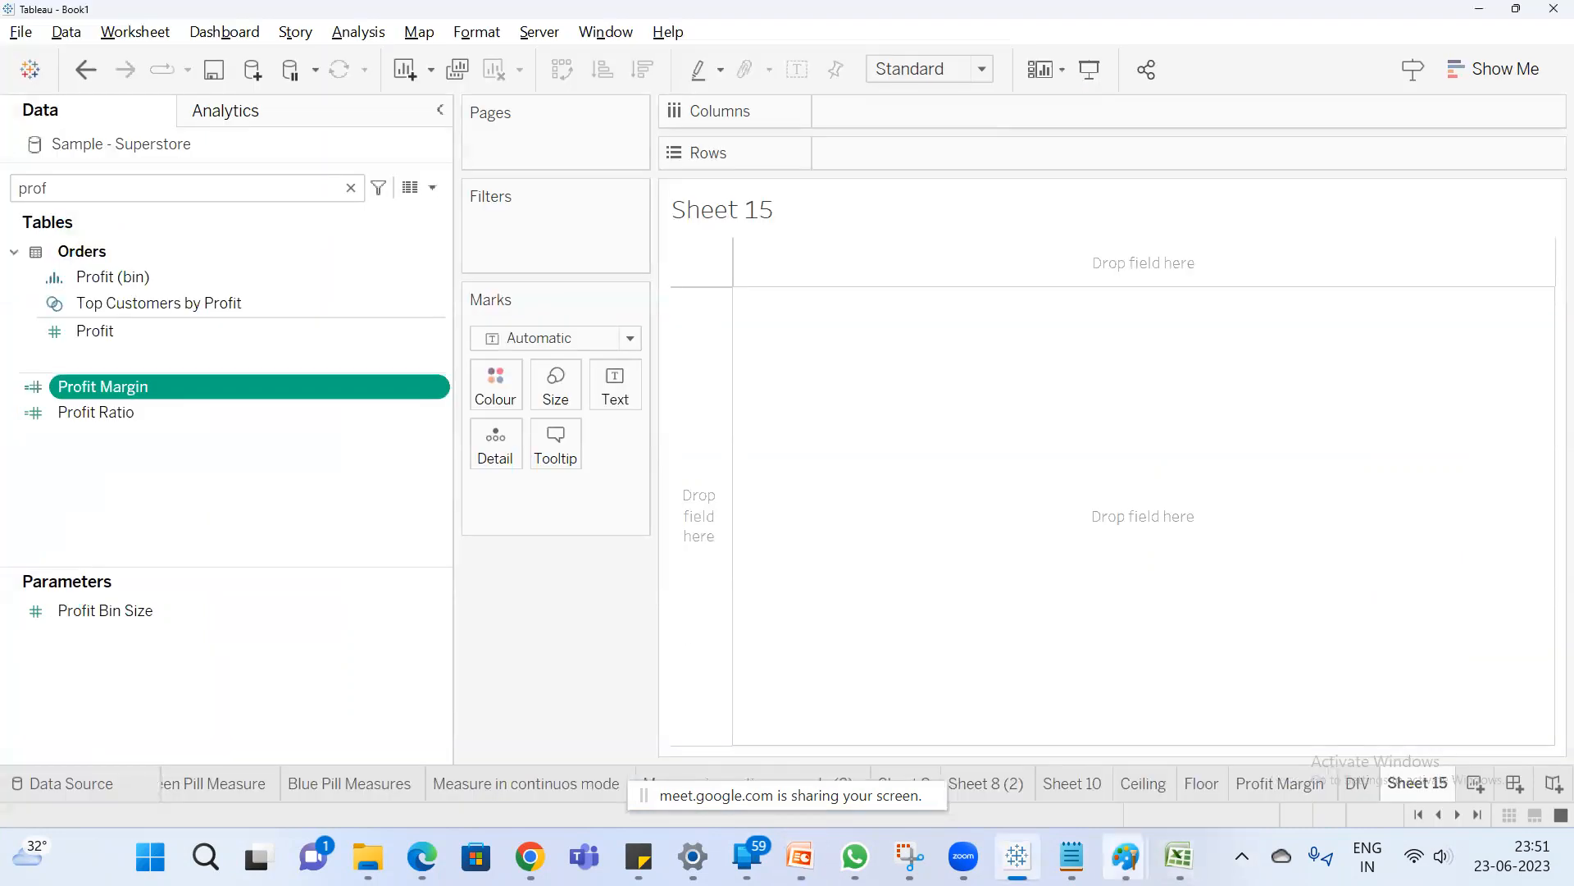
# Create a calculated field named Exponential with the formula EXP(2).
pyautogui.click(434, 190)
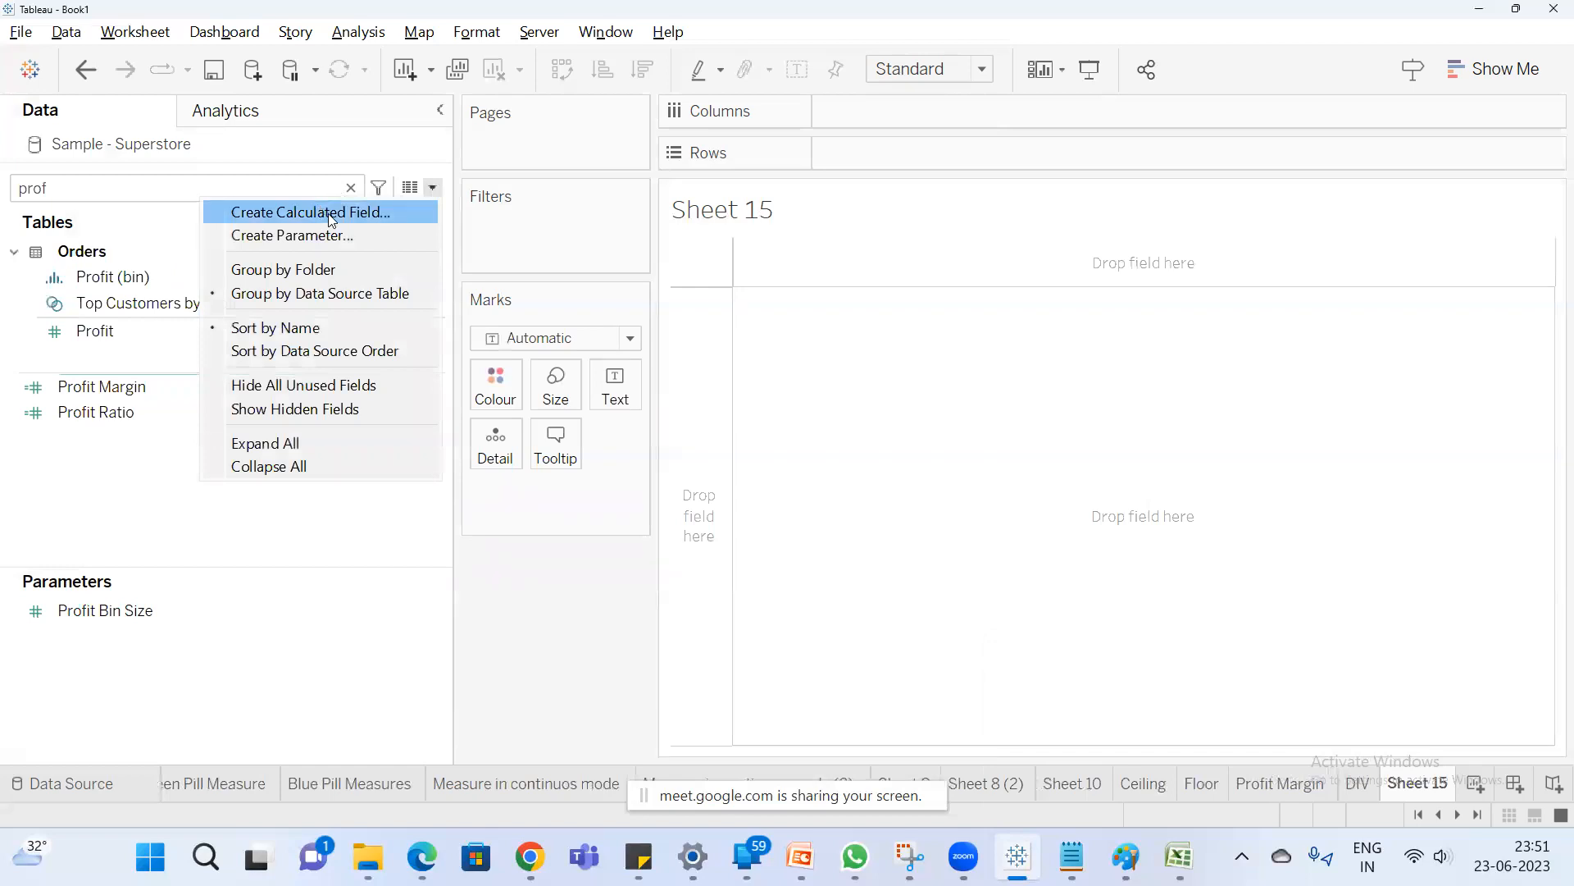
pyautogui.click(328, 214)
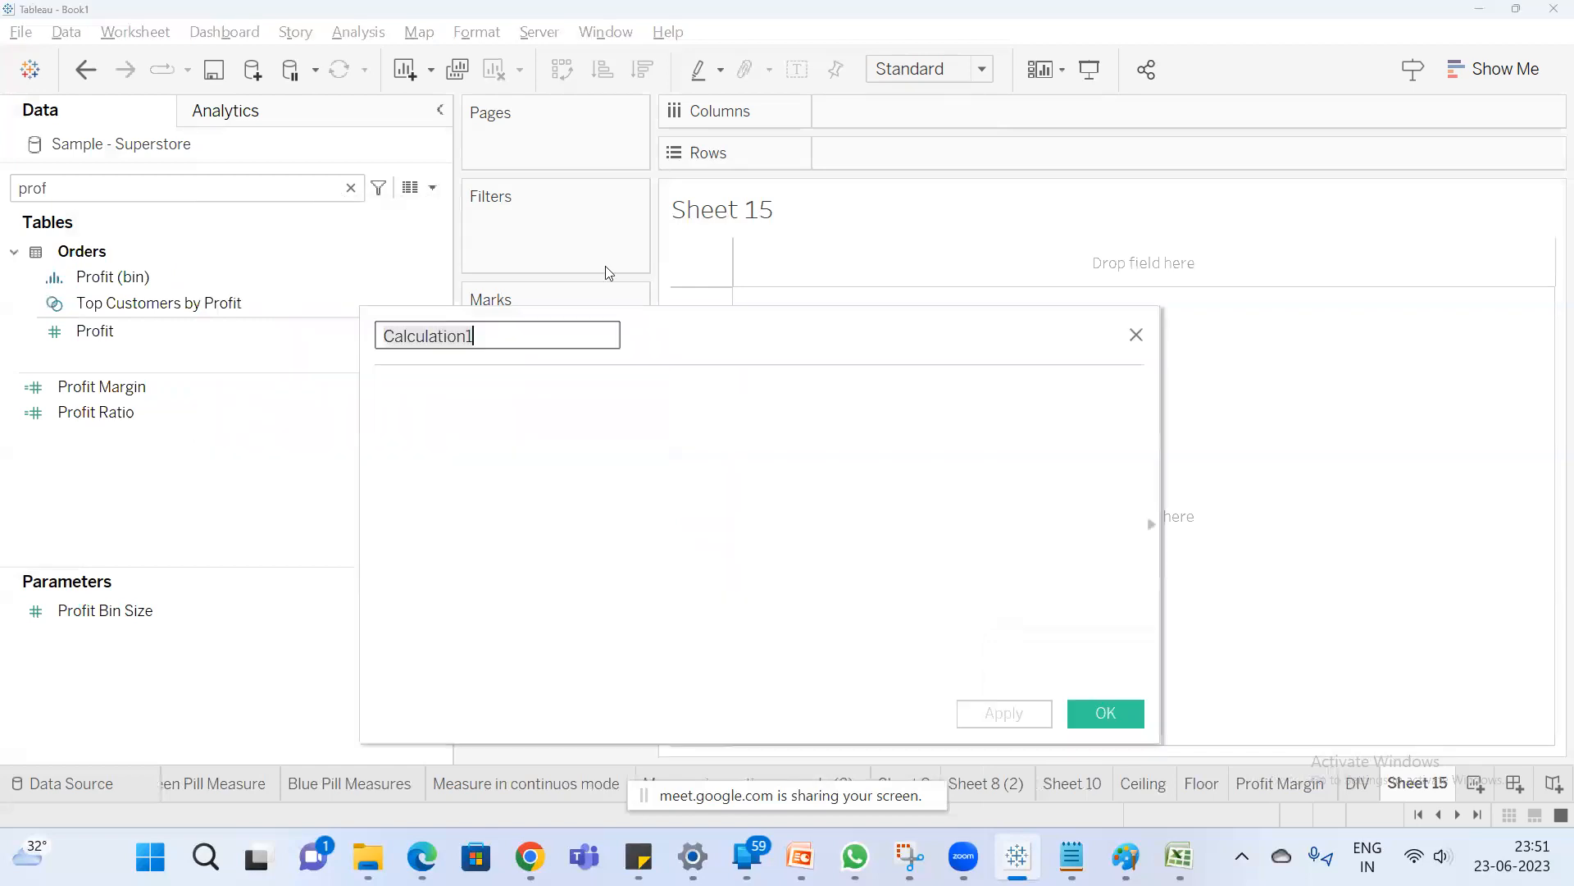
pyautogui.click(549, 413)
pyautogui.write('exp')
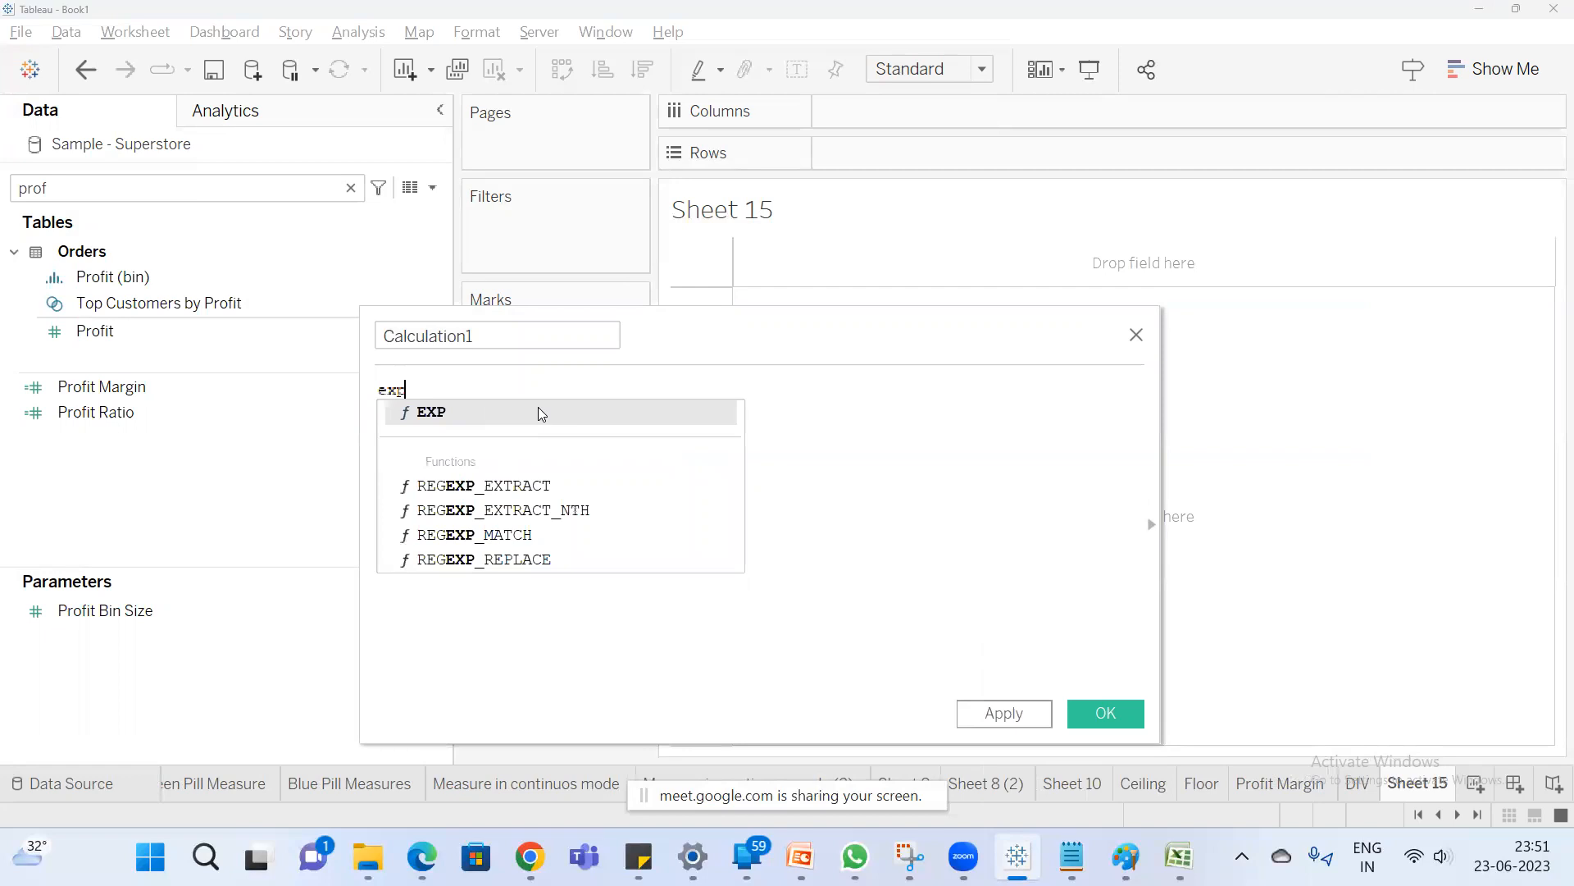
pyautogui.press('Return')
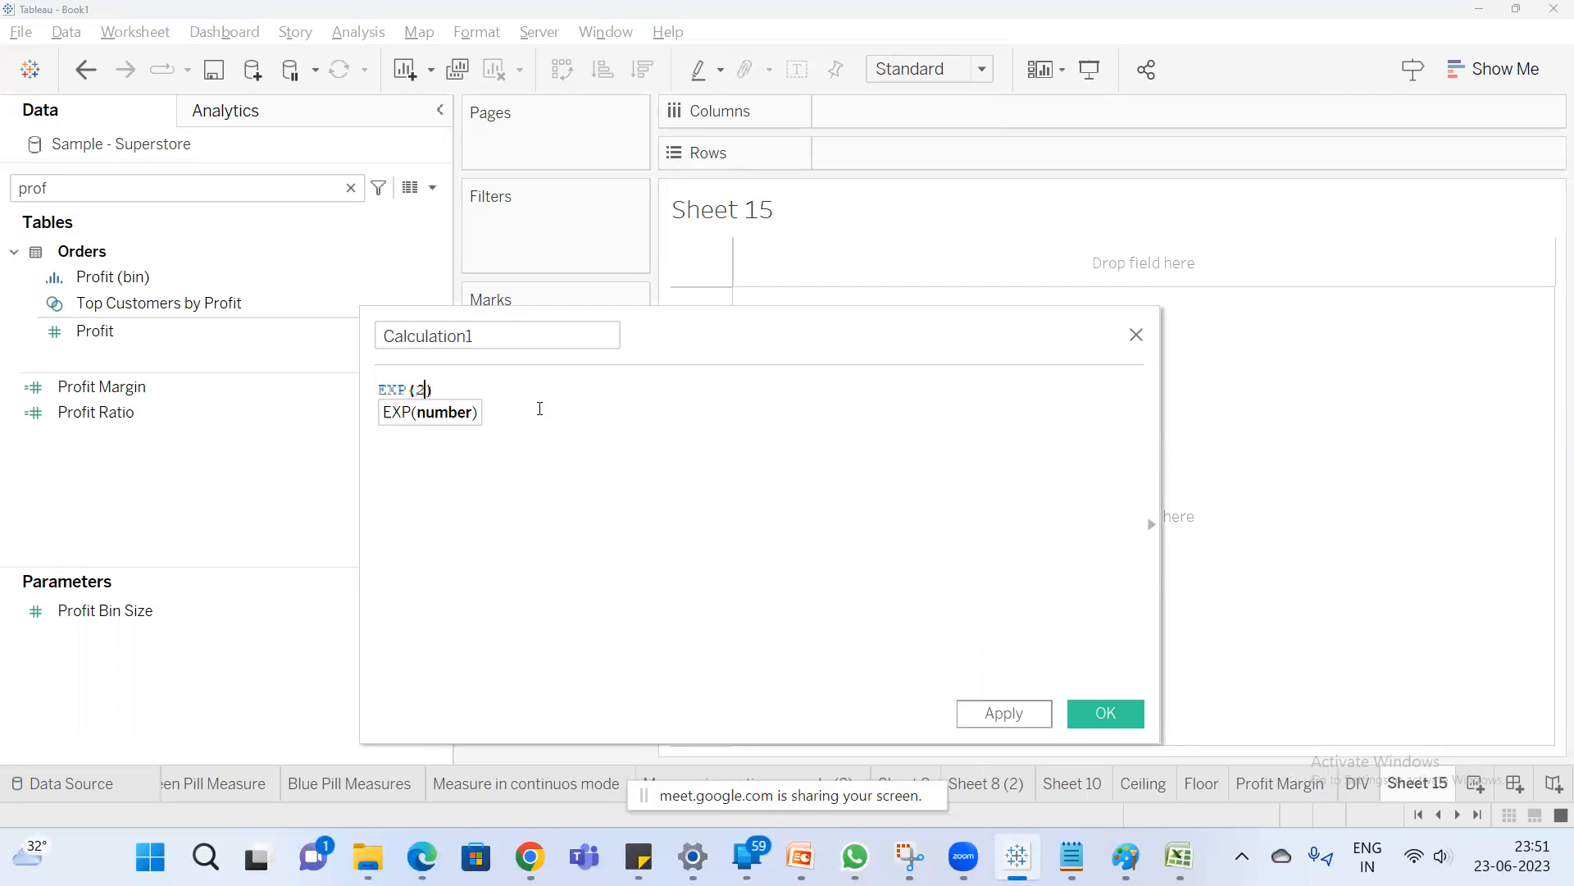
pyautogui.click(480, 331)
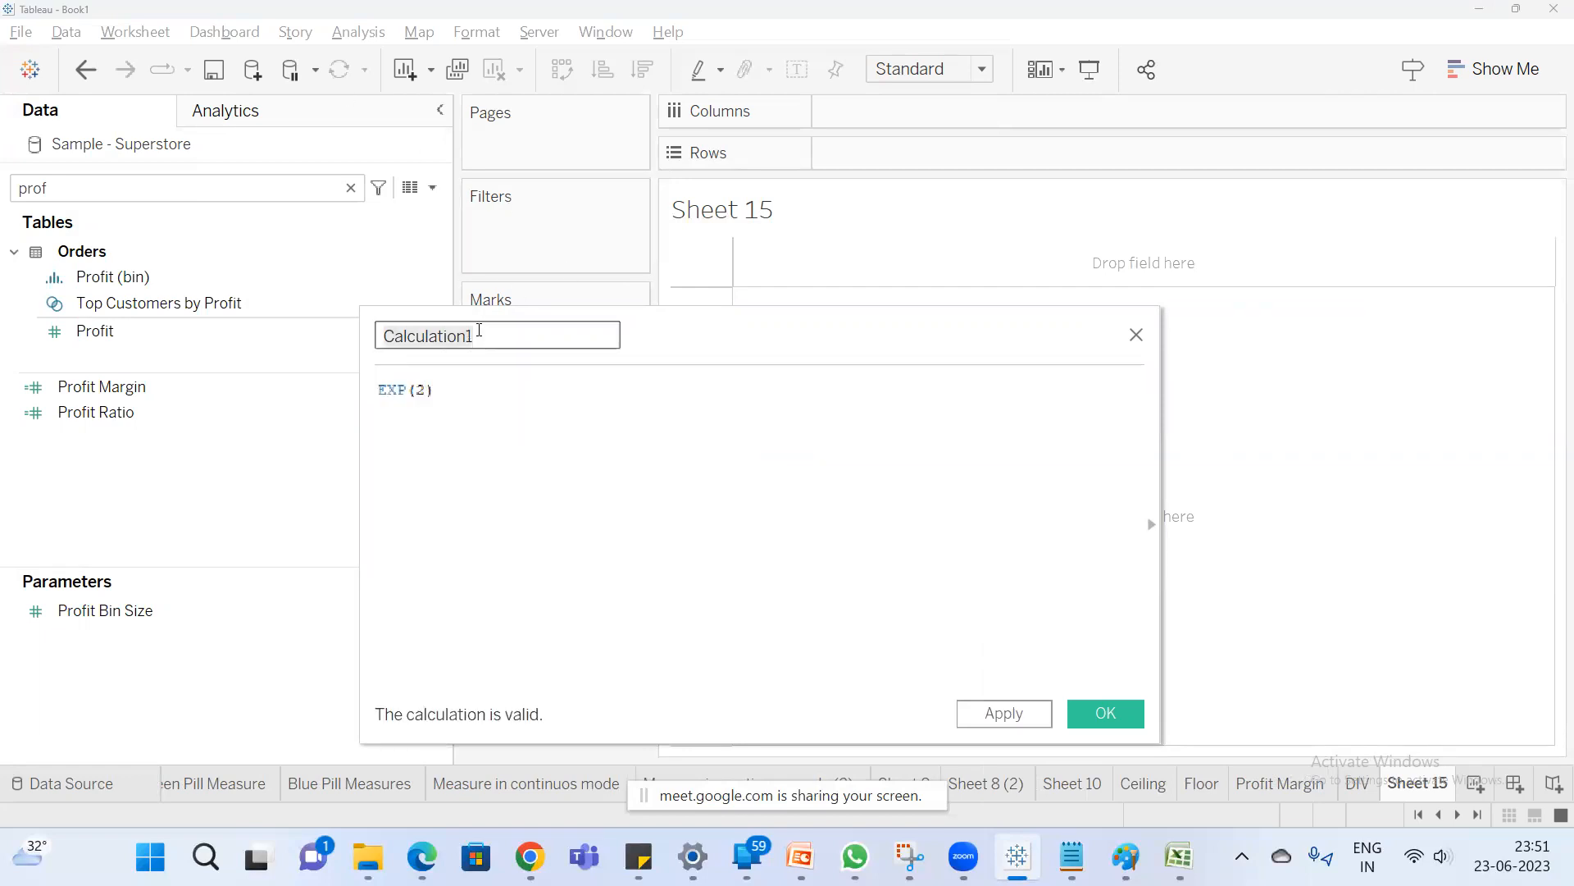
pyautogui.press('BackSpace')
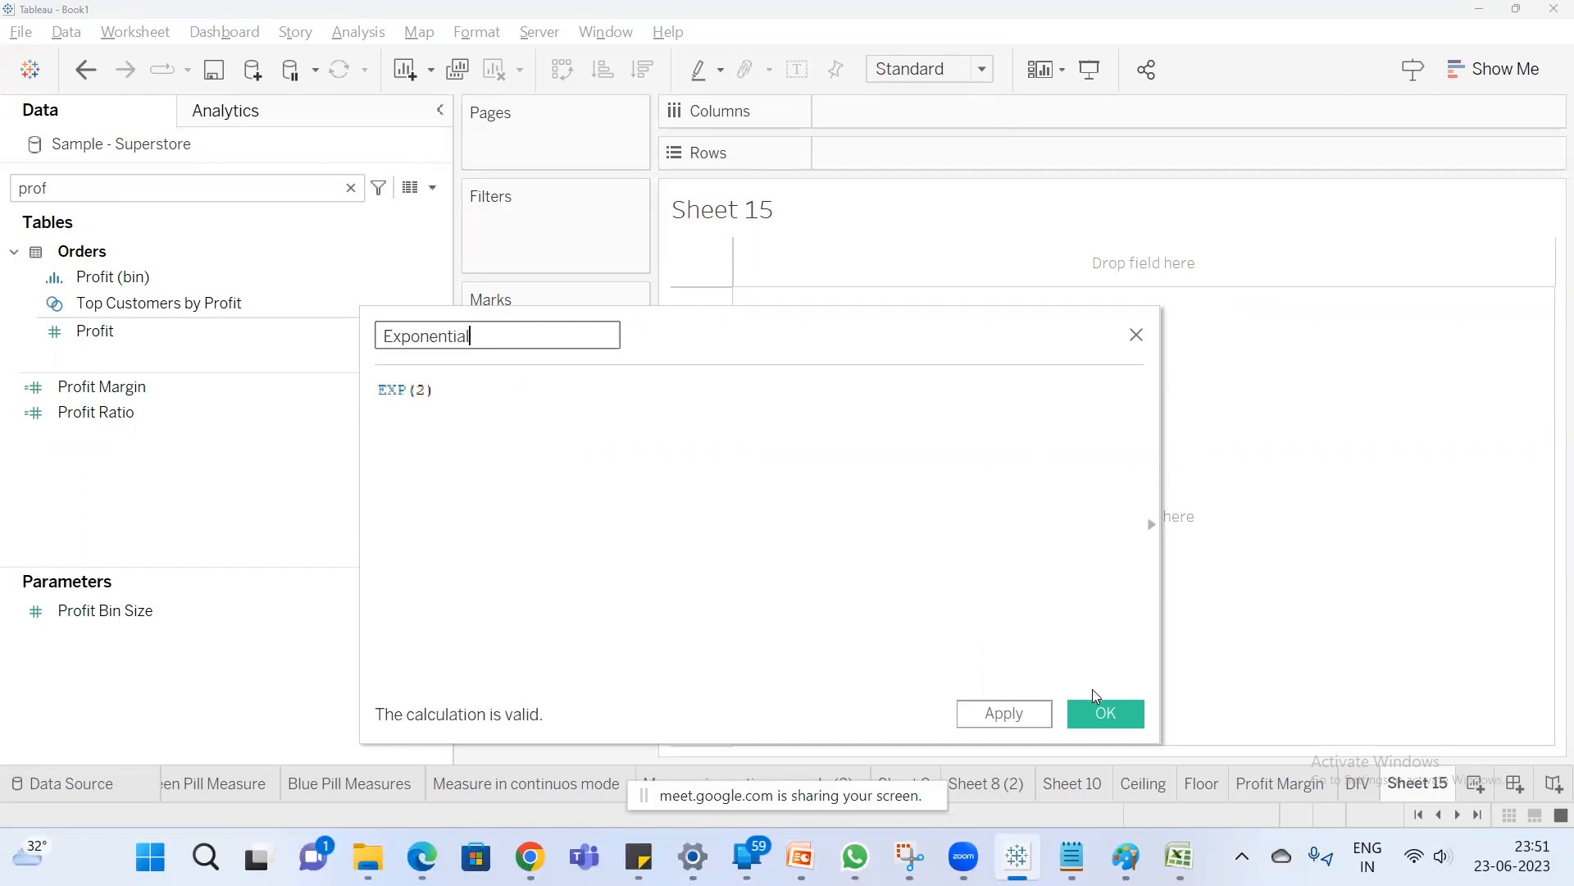
pyautogui.click(1105, 713)
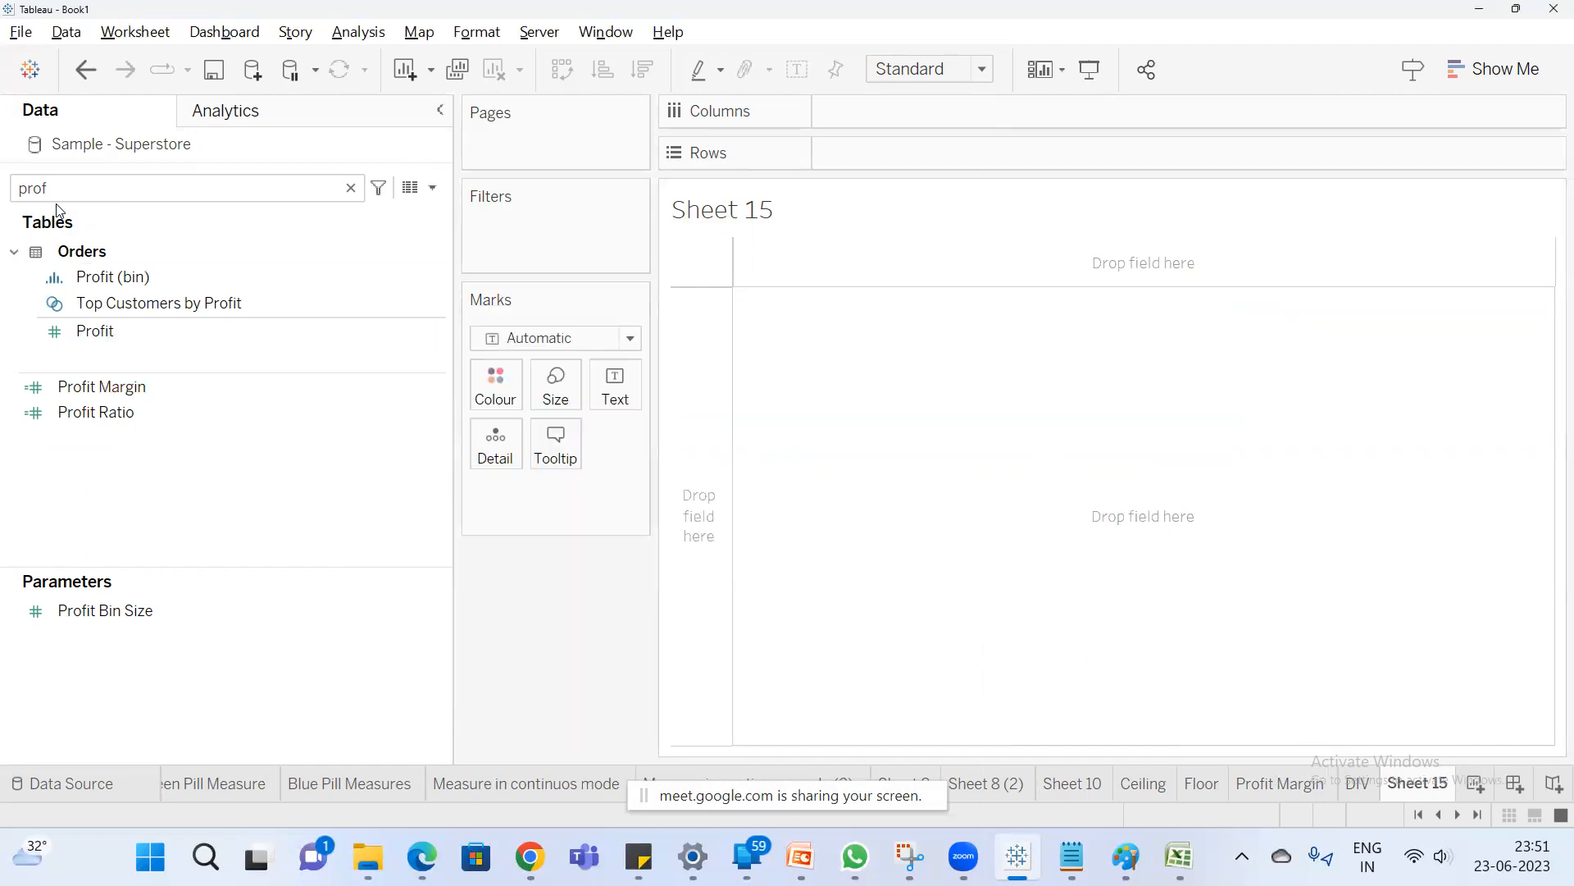
# Find the Exponential field, add it to Sheet 15, and display it as a text table.
pyautogui.doubleClick(87, 188)
pyautogui.write('ex')
pyautogui.doubleClick(130, 268)
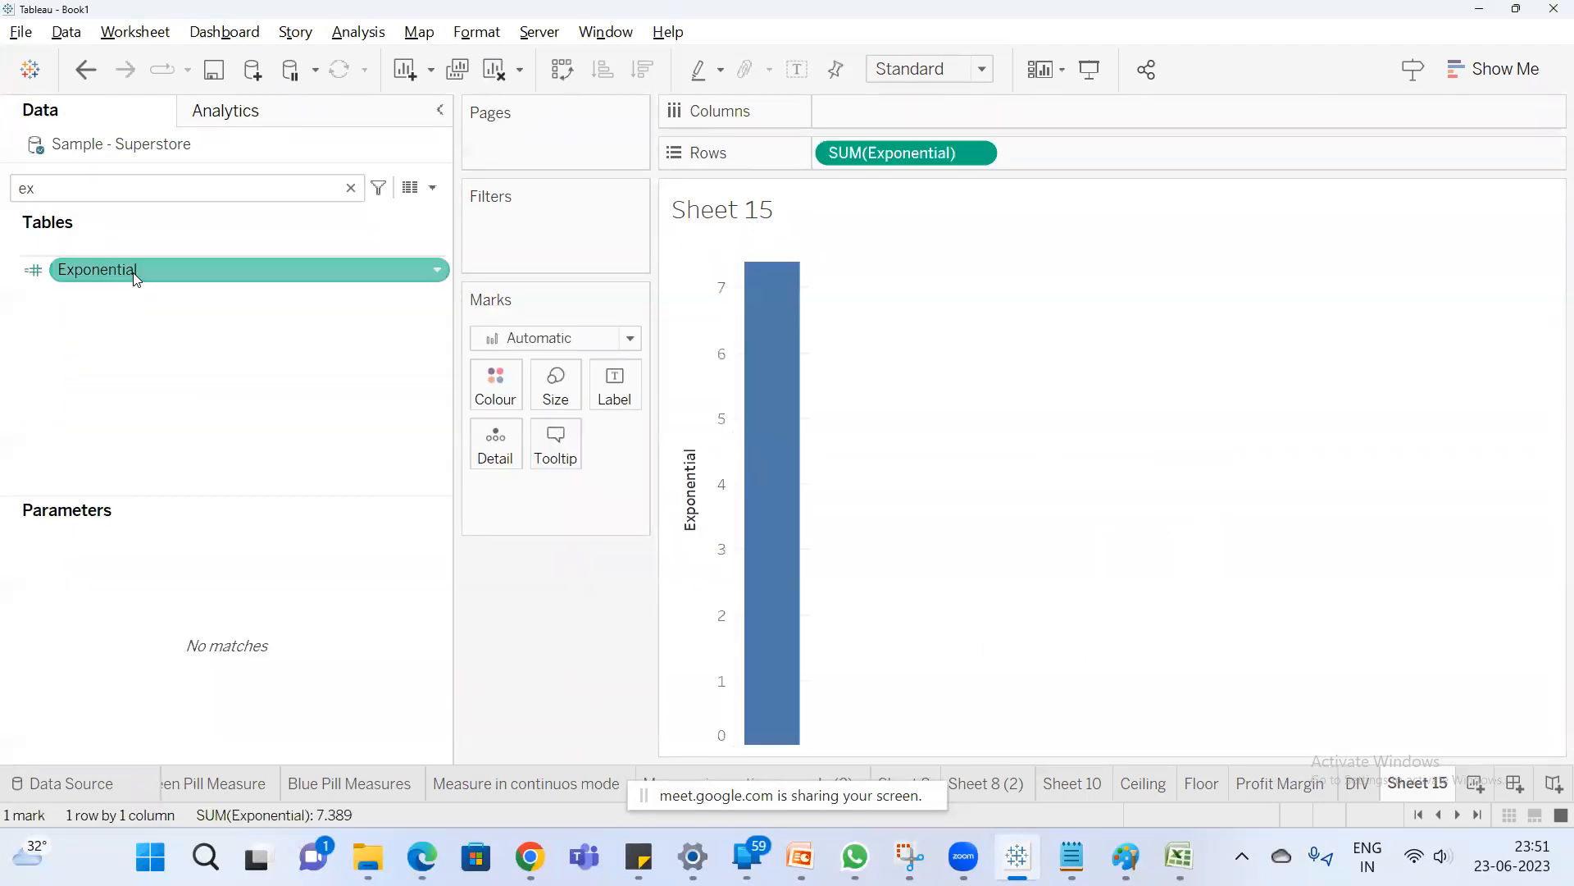
pyautogui.click(1535, 75)
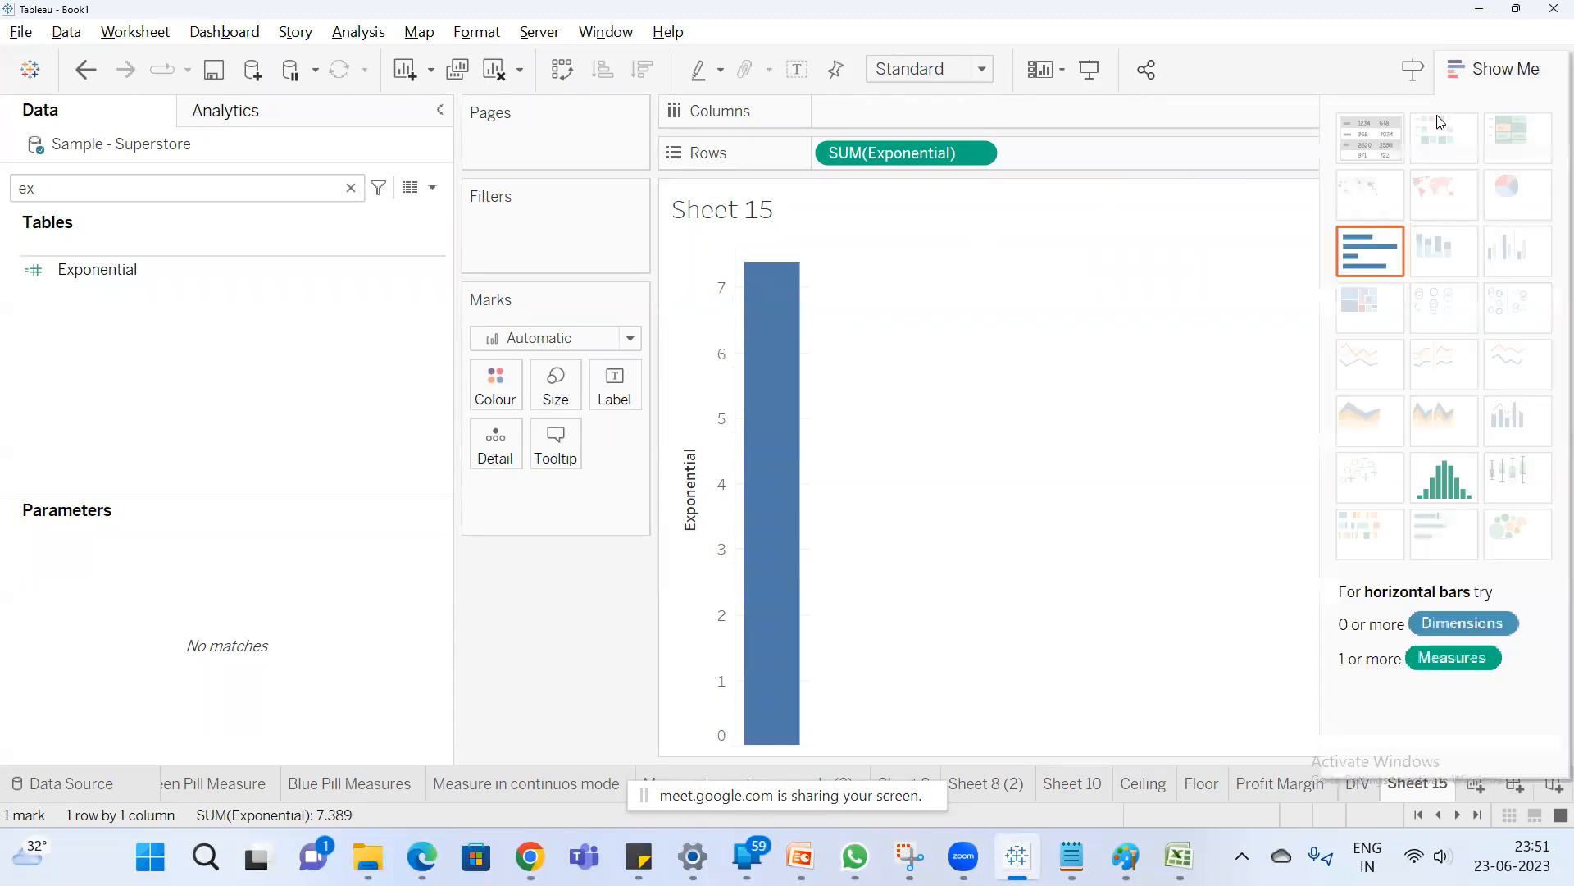
pyautogui.click(1381, 139)
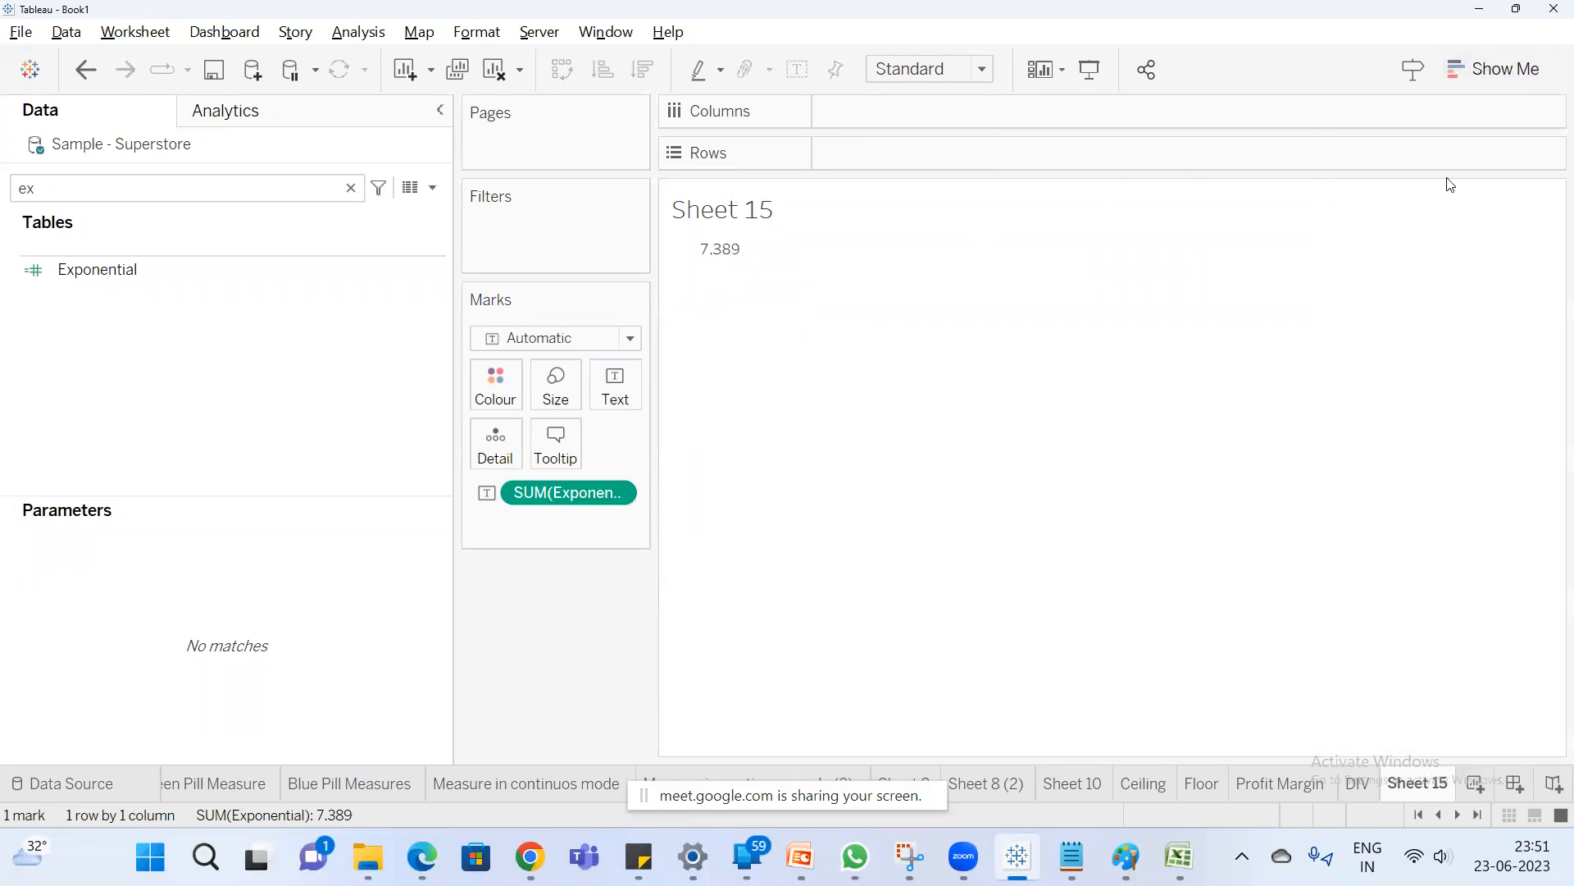
# Change the Exponential field's formula to EXP(3) and save it.
pyautogui.rightClick(97, 266)
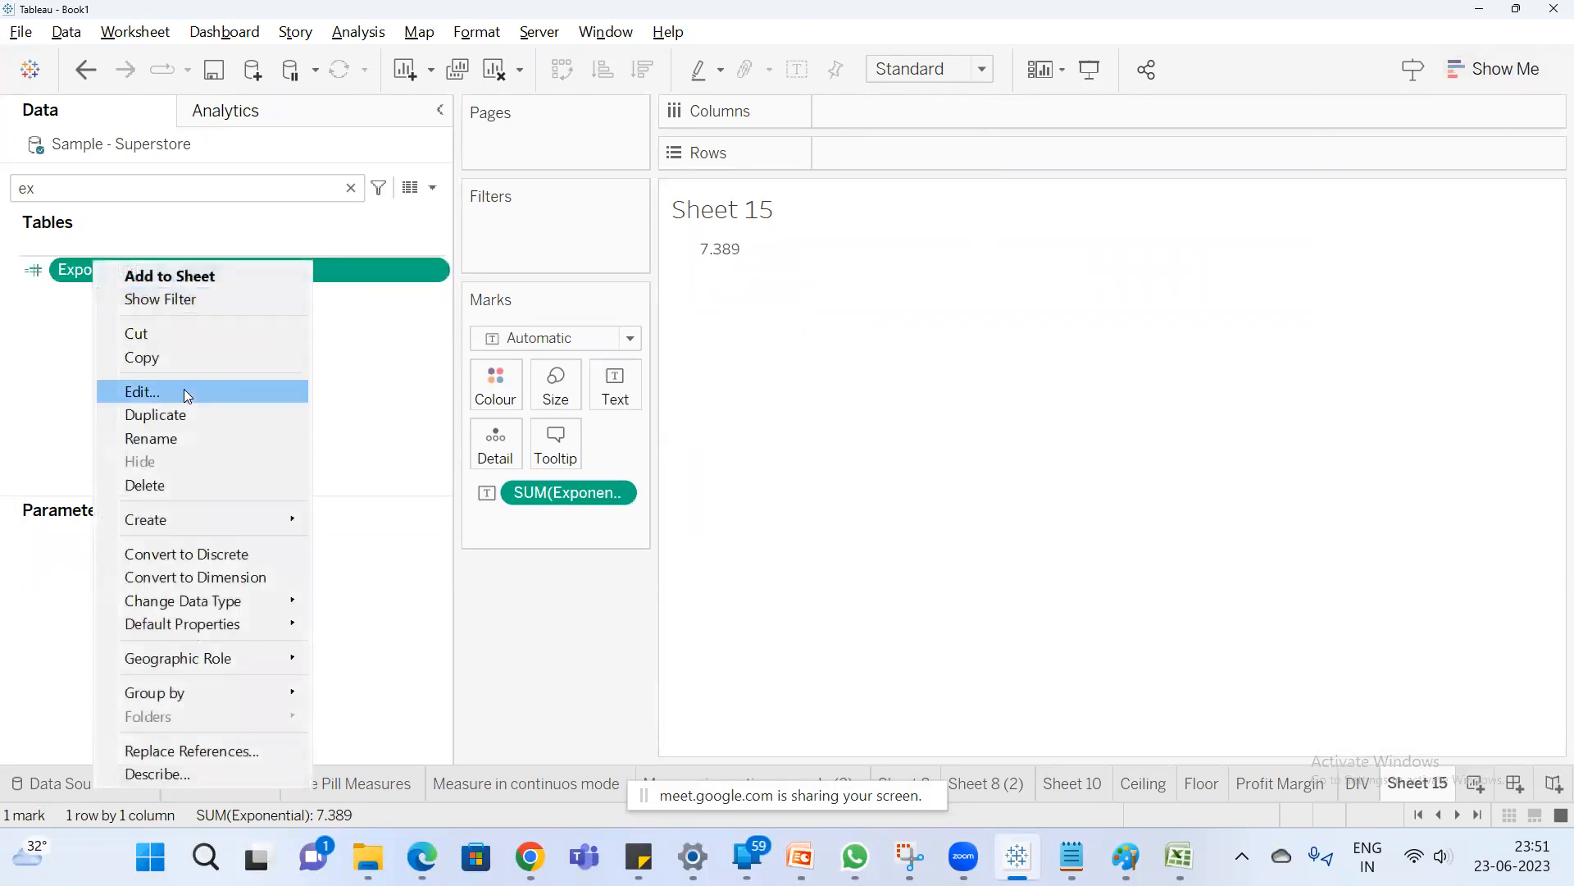
pyautogui.click(184, 389)
pyautogui.click(425, 389)
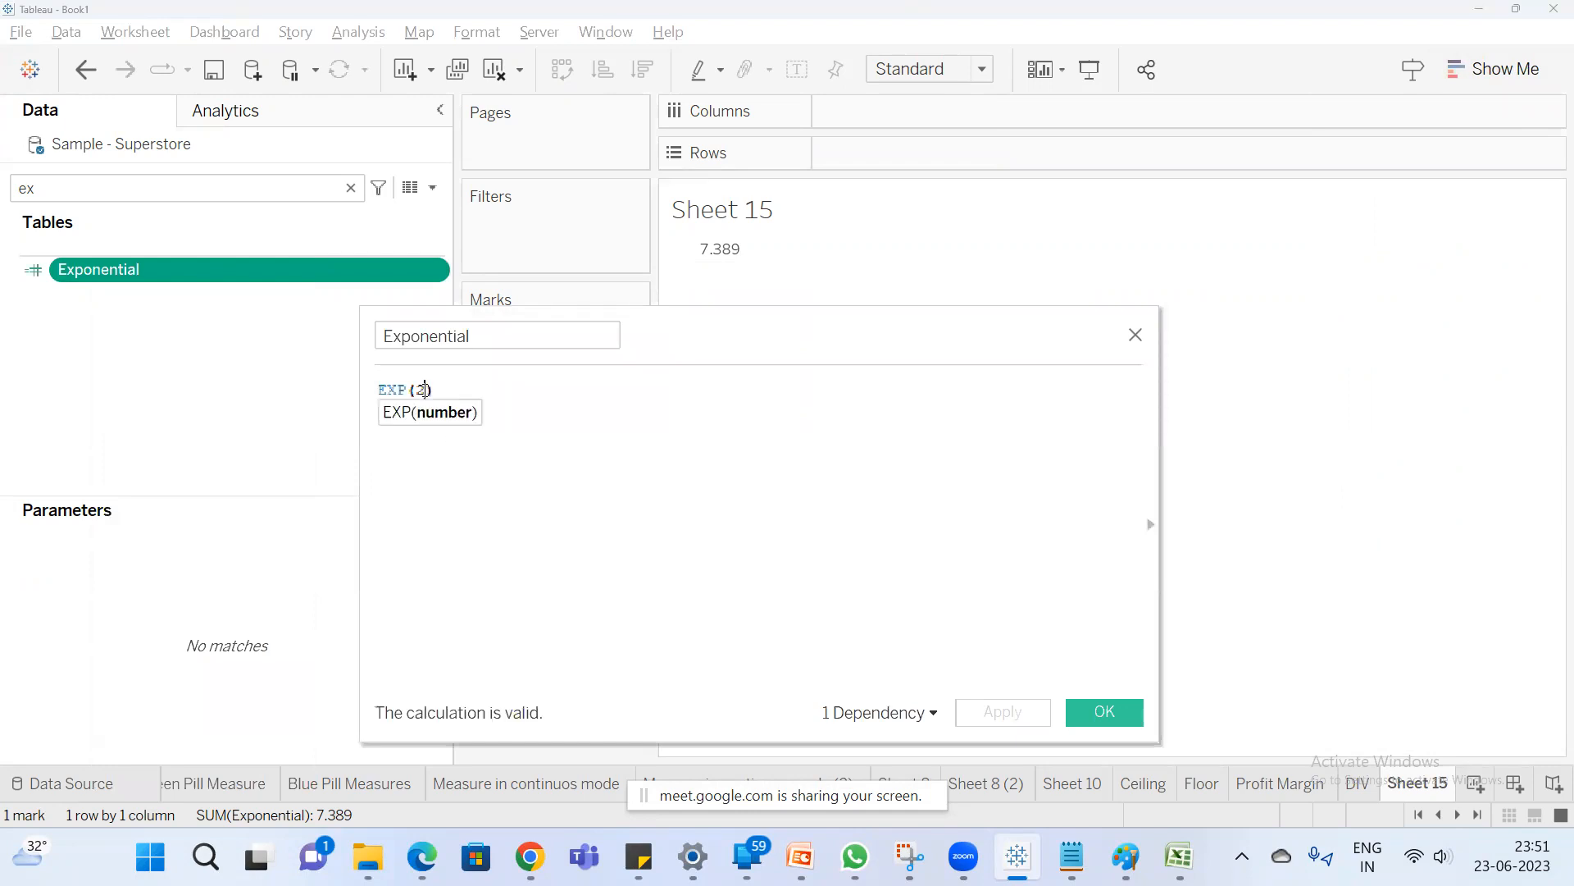
pyautogui.press('BackSpace')
pyautogui.write('3')
pyautogui.click(1010, 711)
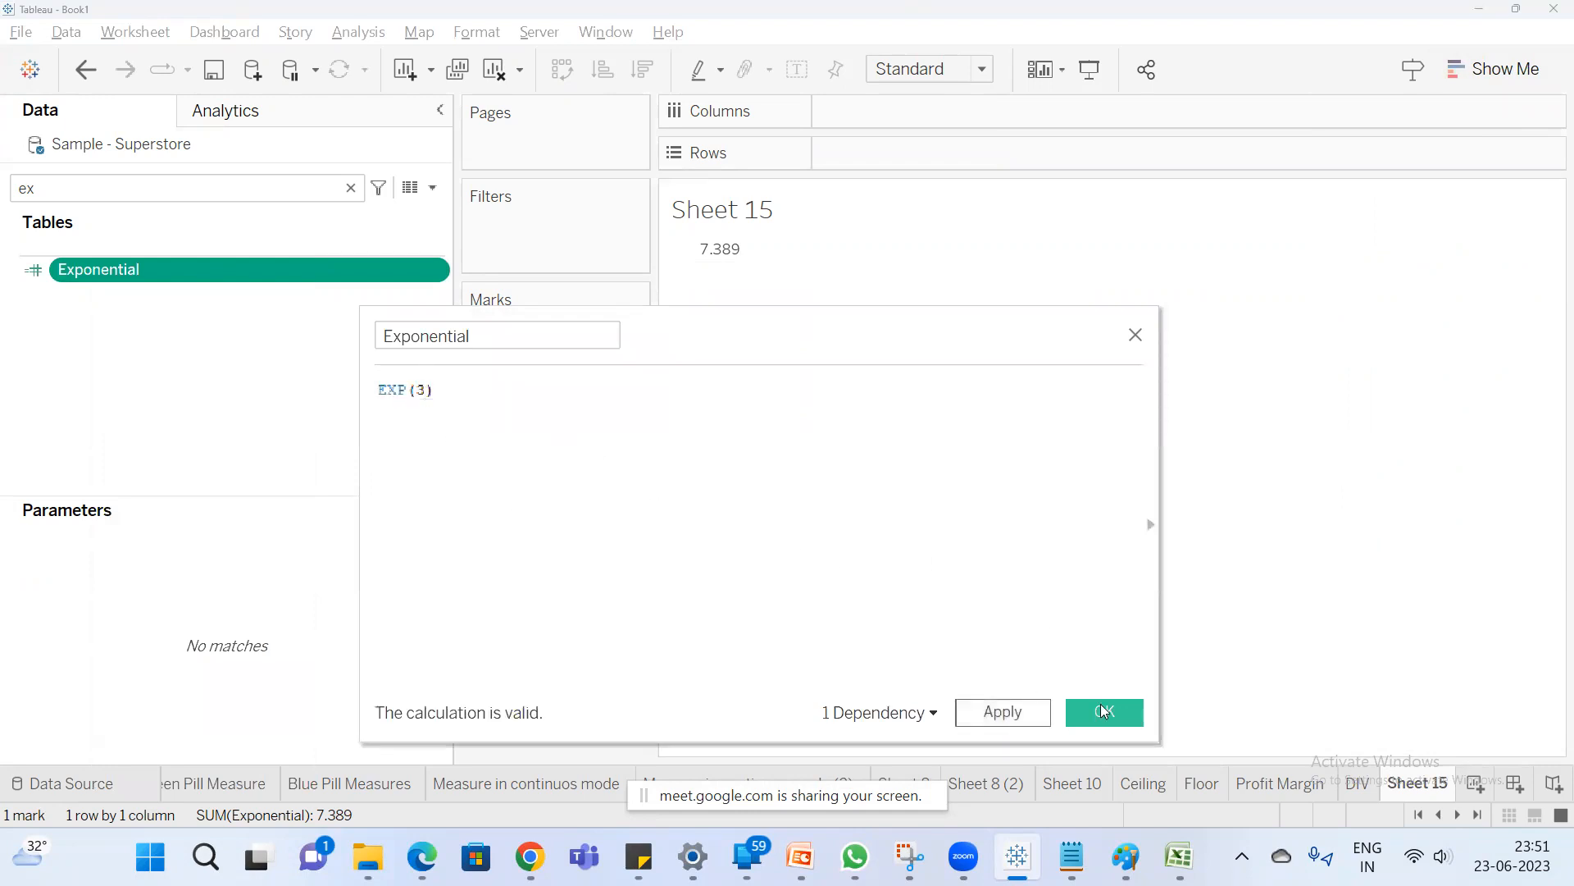
pyautogui.click(1105, 712)
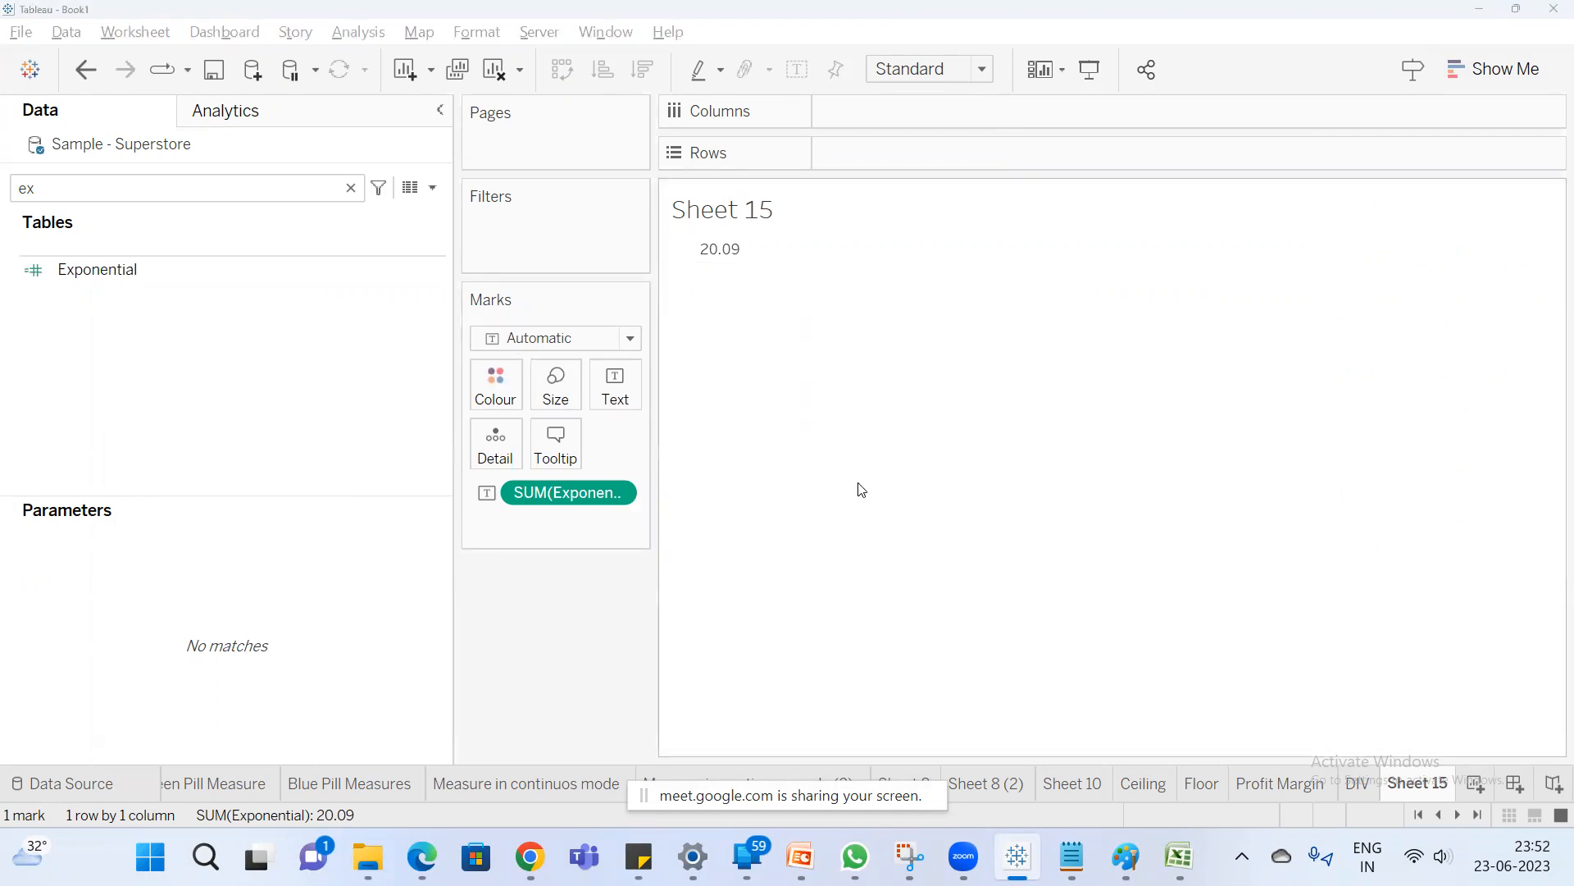
# Switch to PowerPoint to read slide 11 on the FLOOR and MAX functions, and return to Tableau.
pyautogui.hotkey('alt', 'Tab')
pyautogui.click(119, 614)
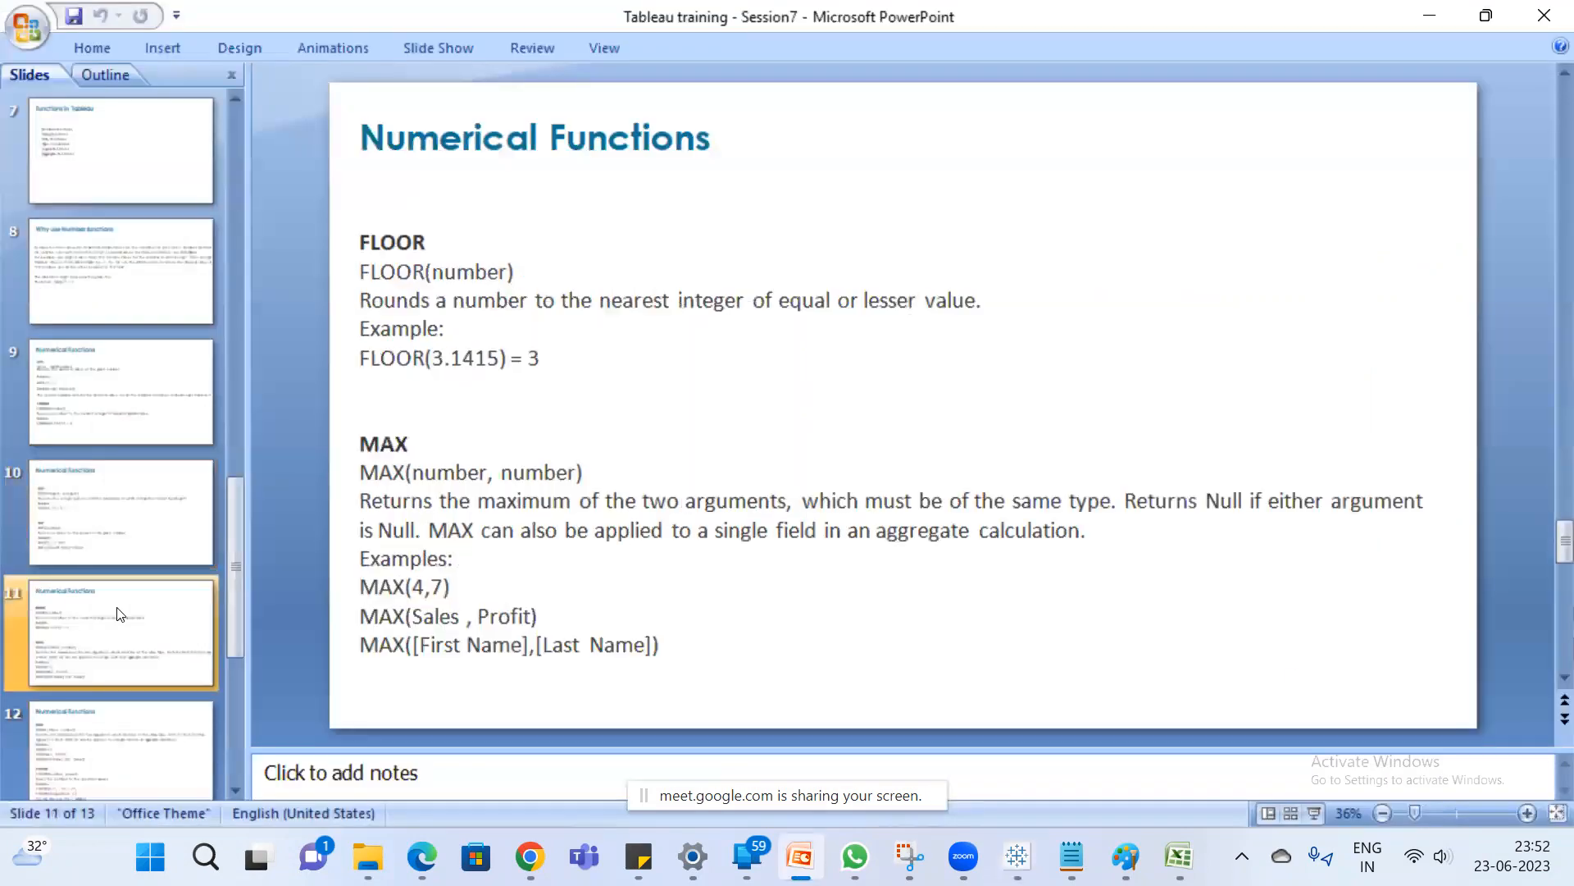
pyautogui.click(542, 359)
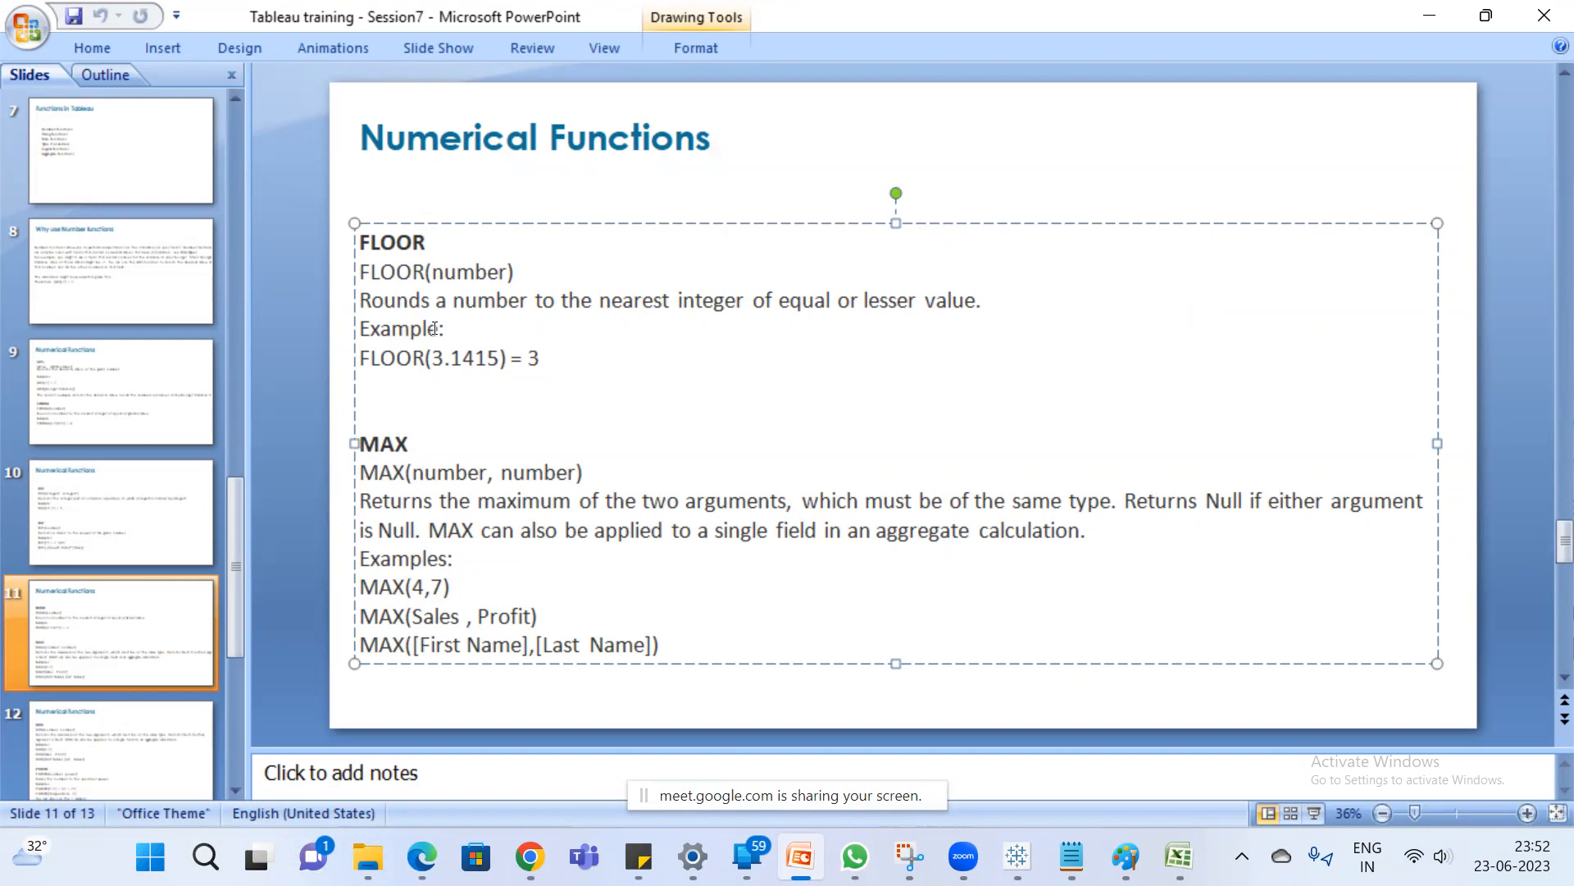
pyautogui.hotkey('alt', 'Tab')
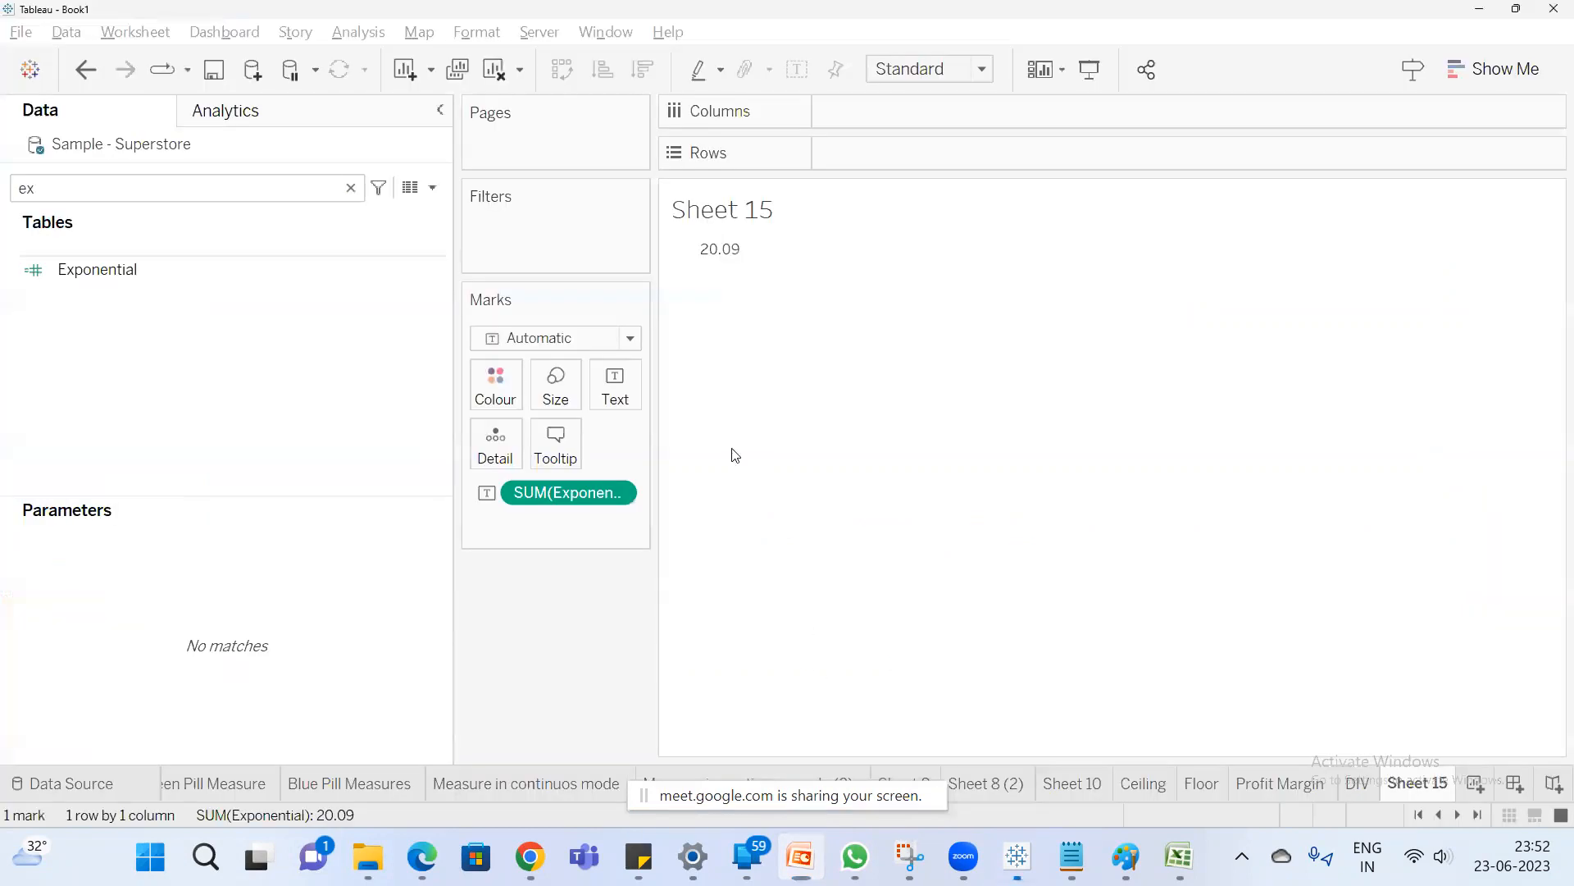
# Clear Sheet 15, find the Sales field, and place it on Rows.
pyautogui.click(494, 69)
pyautogui.doubleClick(91, 196)
pyautogui.write('sa')
pyautogui.moveTo(103, 297); pyautogui.dragTo(839, 148)
# Find the Profit field and place it on Rows after Sales.
pyautogui.click(168, 188)
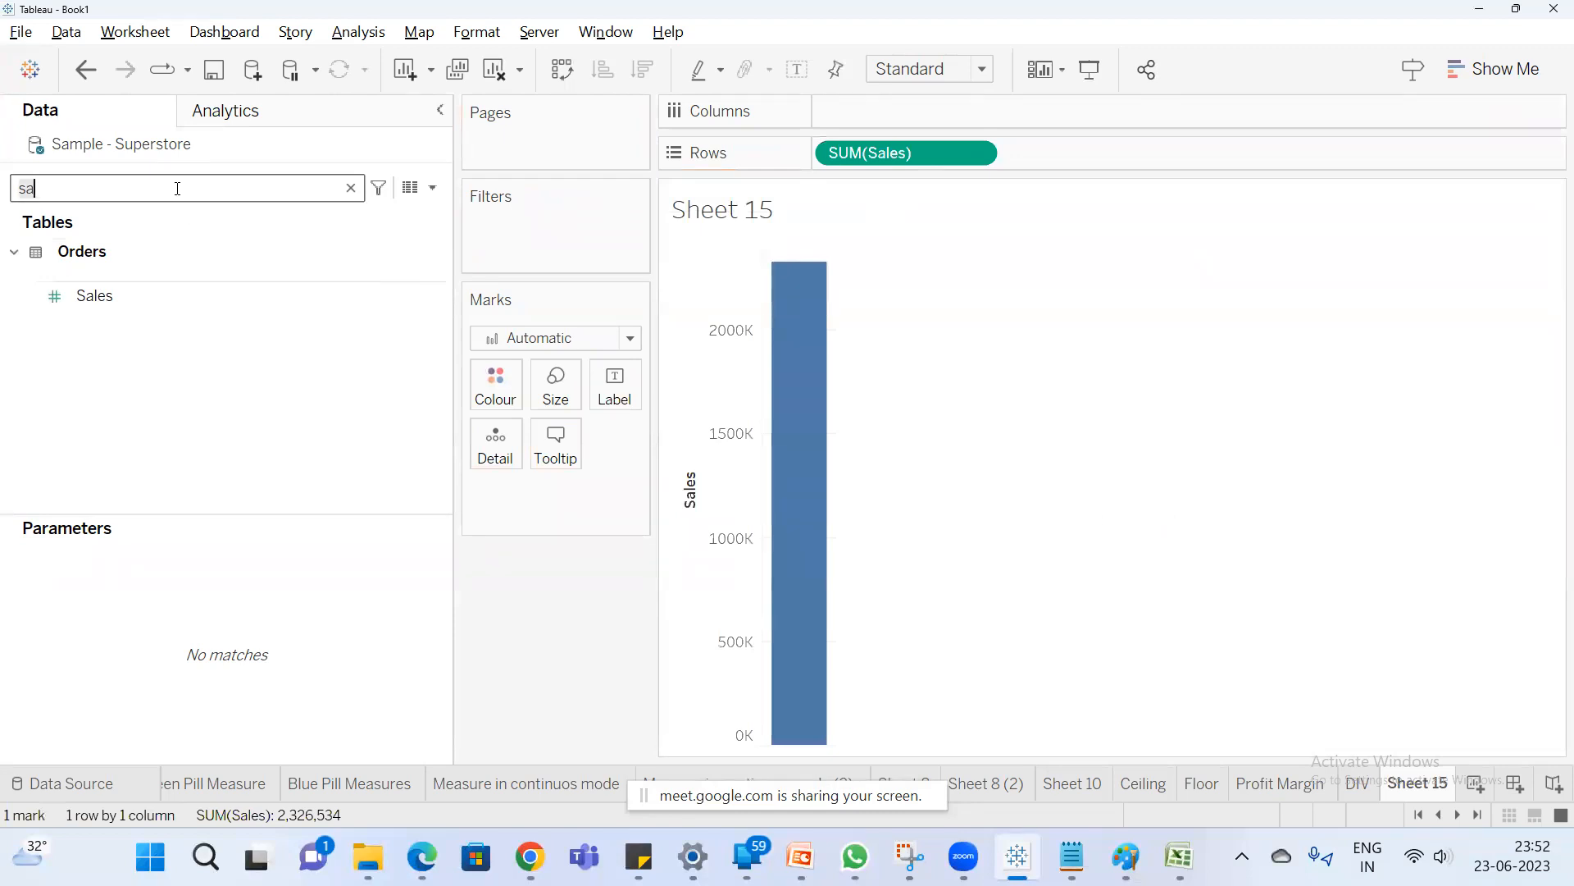
pyautogui.press('BackSpace')
pyautogui.press('BackSpace')
pyautogui.write('prf')
pyautogui.press('BackSpace')
pyautogui.write('f')
pyautogui.press('BackSpace')
pyautogui.moveTo(136, 433); pyautogui.dragTo(1096, 148)
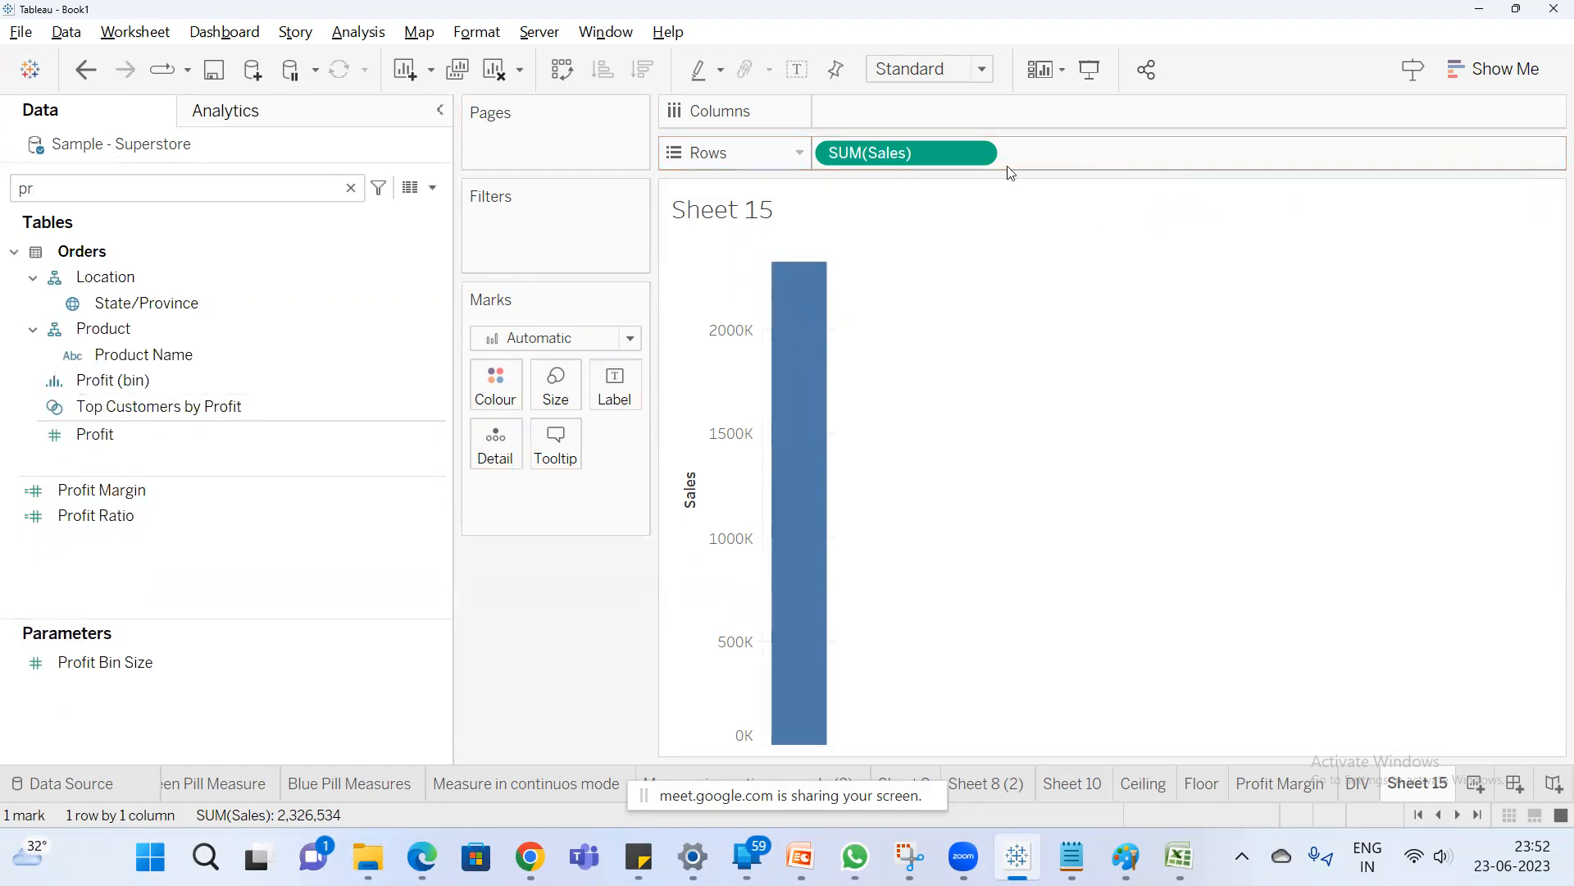
pyautogui.moveTo(95, 434); pyautogui.dragTo(1042, 149)
# Add Sub-Category to Columns and convert the view to a text table of Profit and Sales.
pyautogui.doubleClick(858, 120)
pyautogui.write('sub')
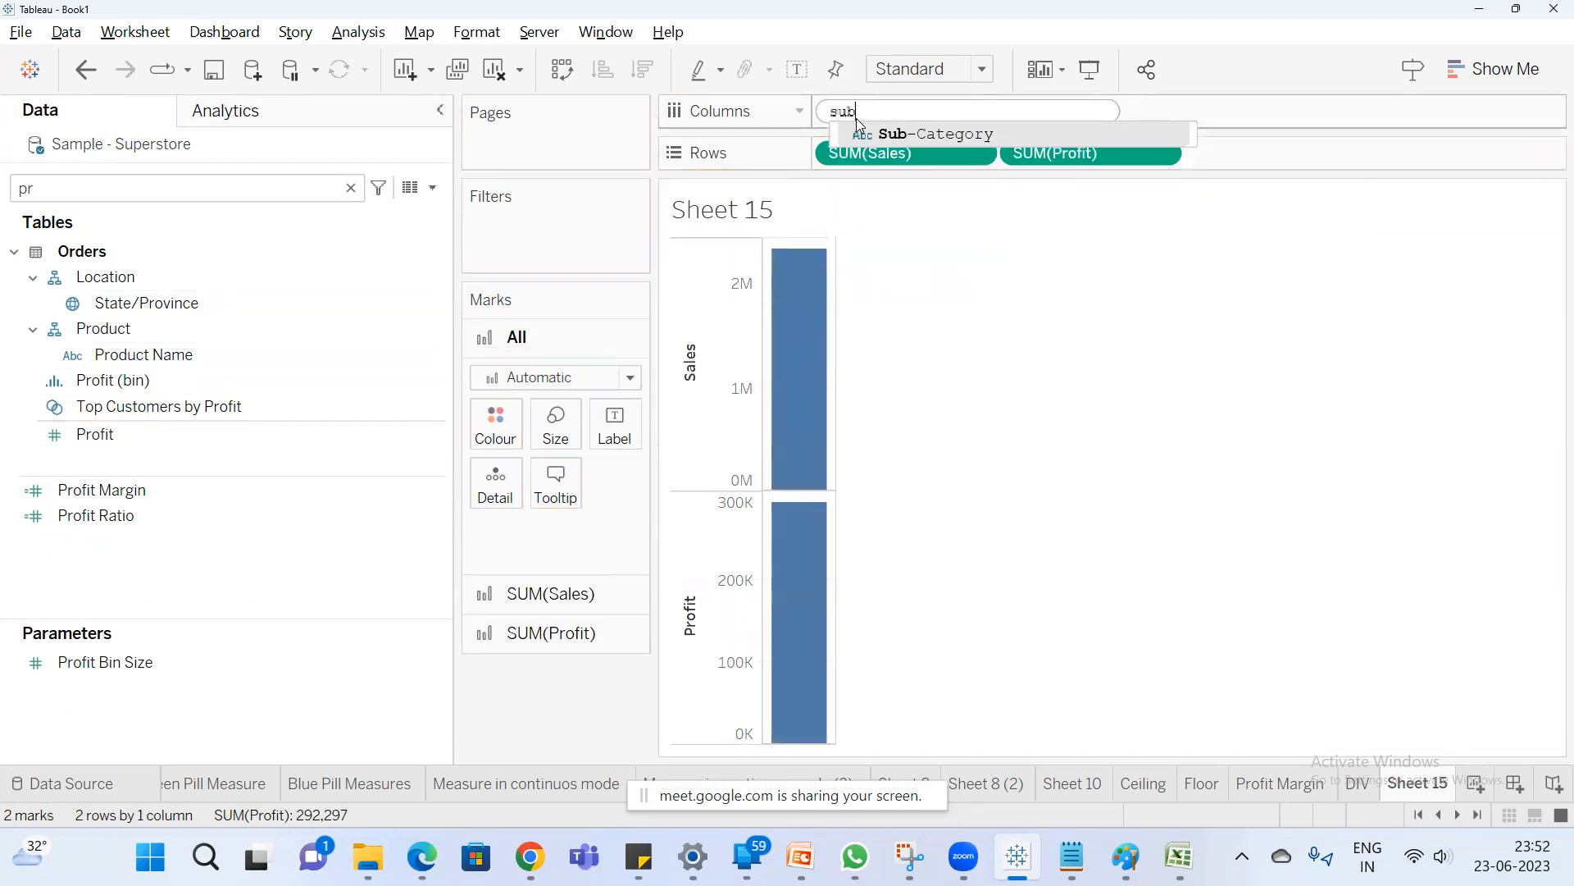
pyautogui.press('Return')
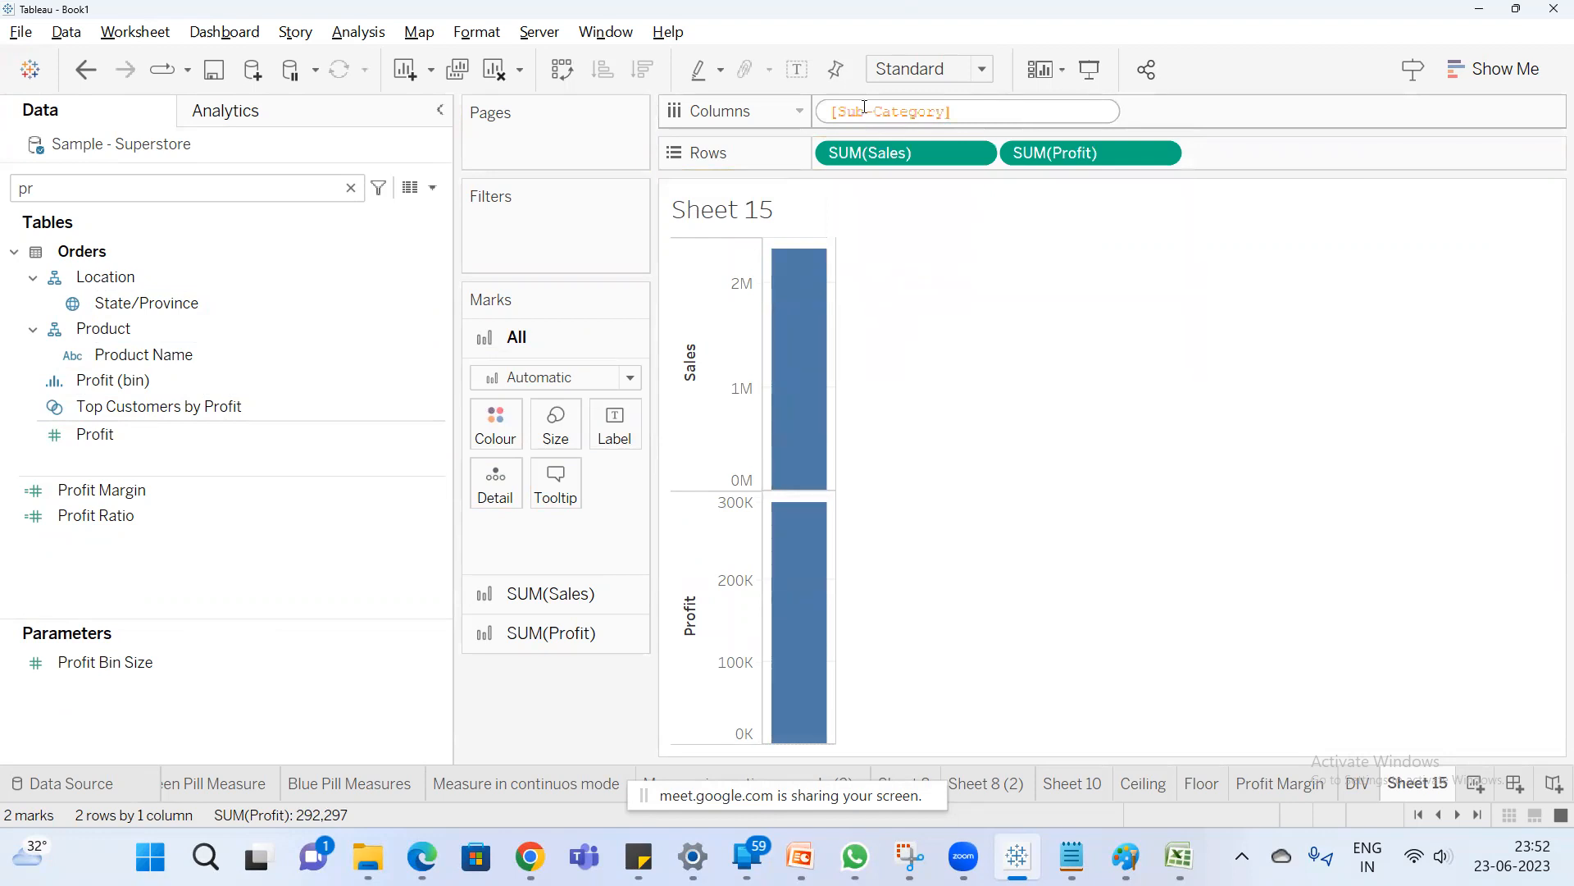
pyautogui.click(1494, 68)
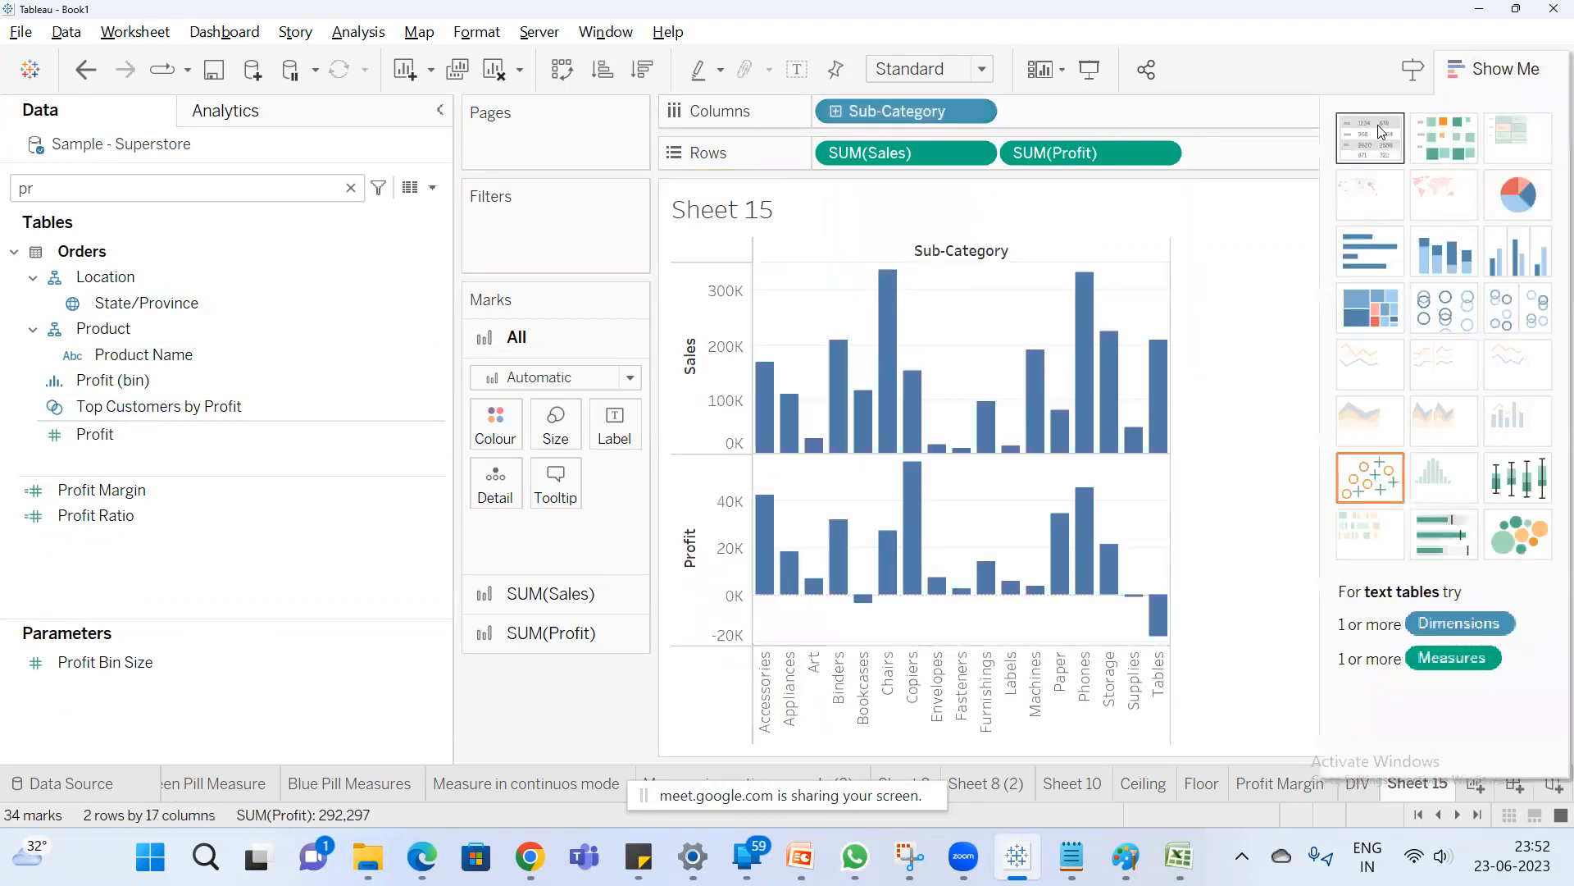
pyautogui.click(1372, 136)
pyautogui.click(1483, 72)
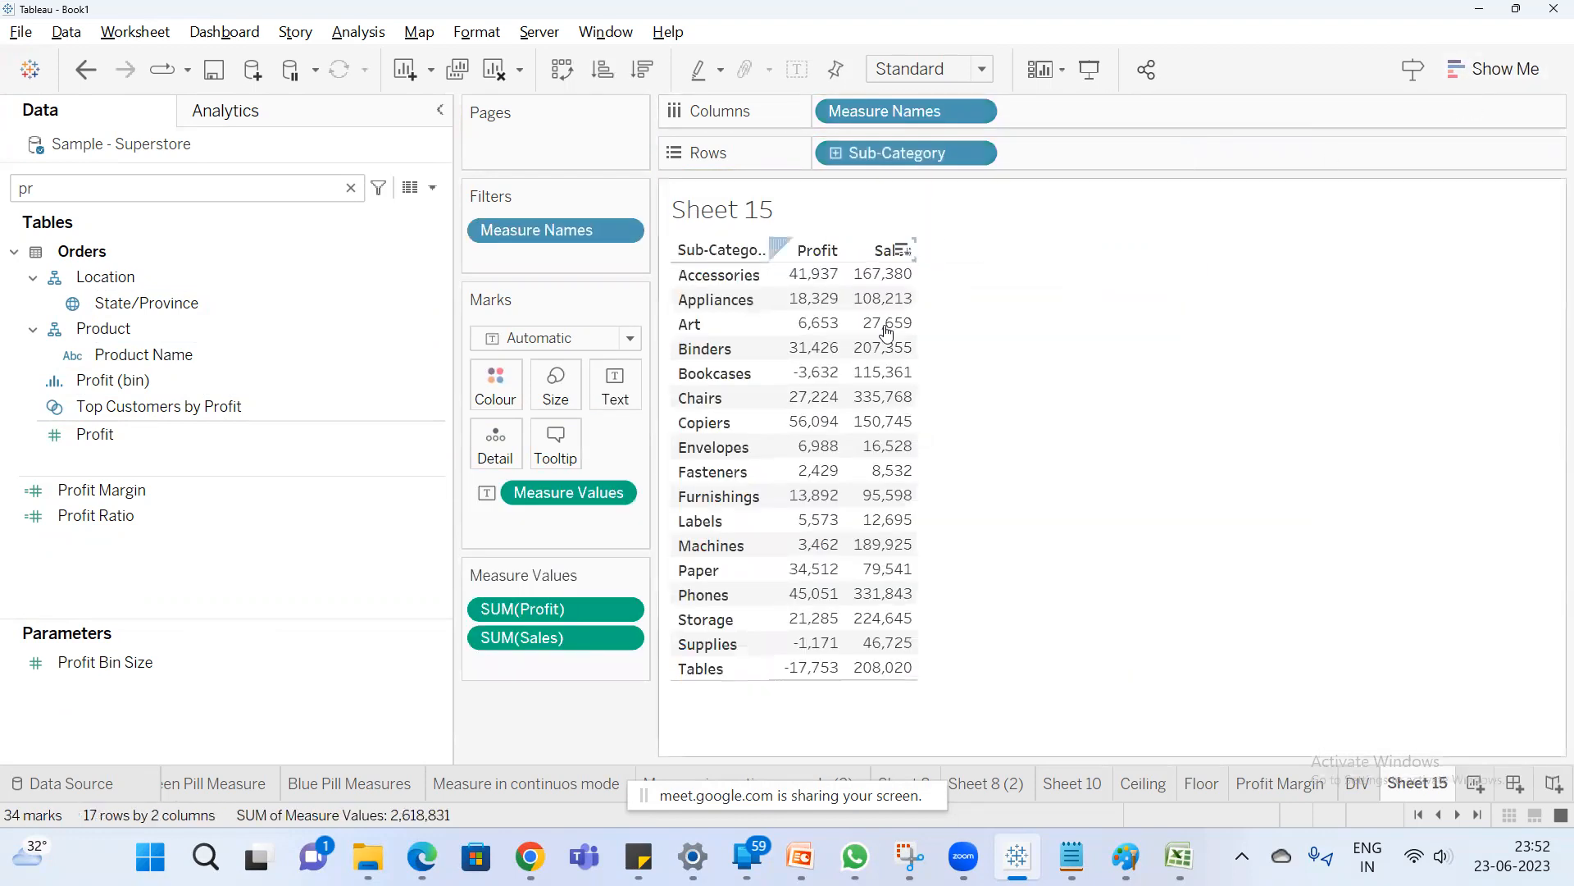
pyautogui.moveTo(811, 280)
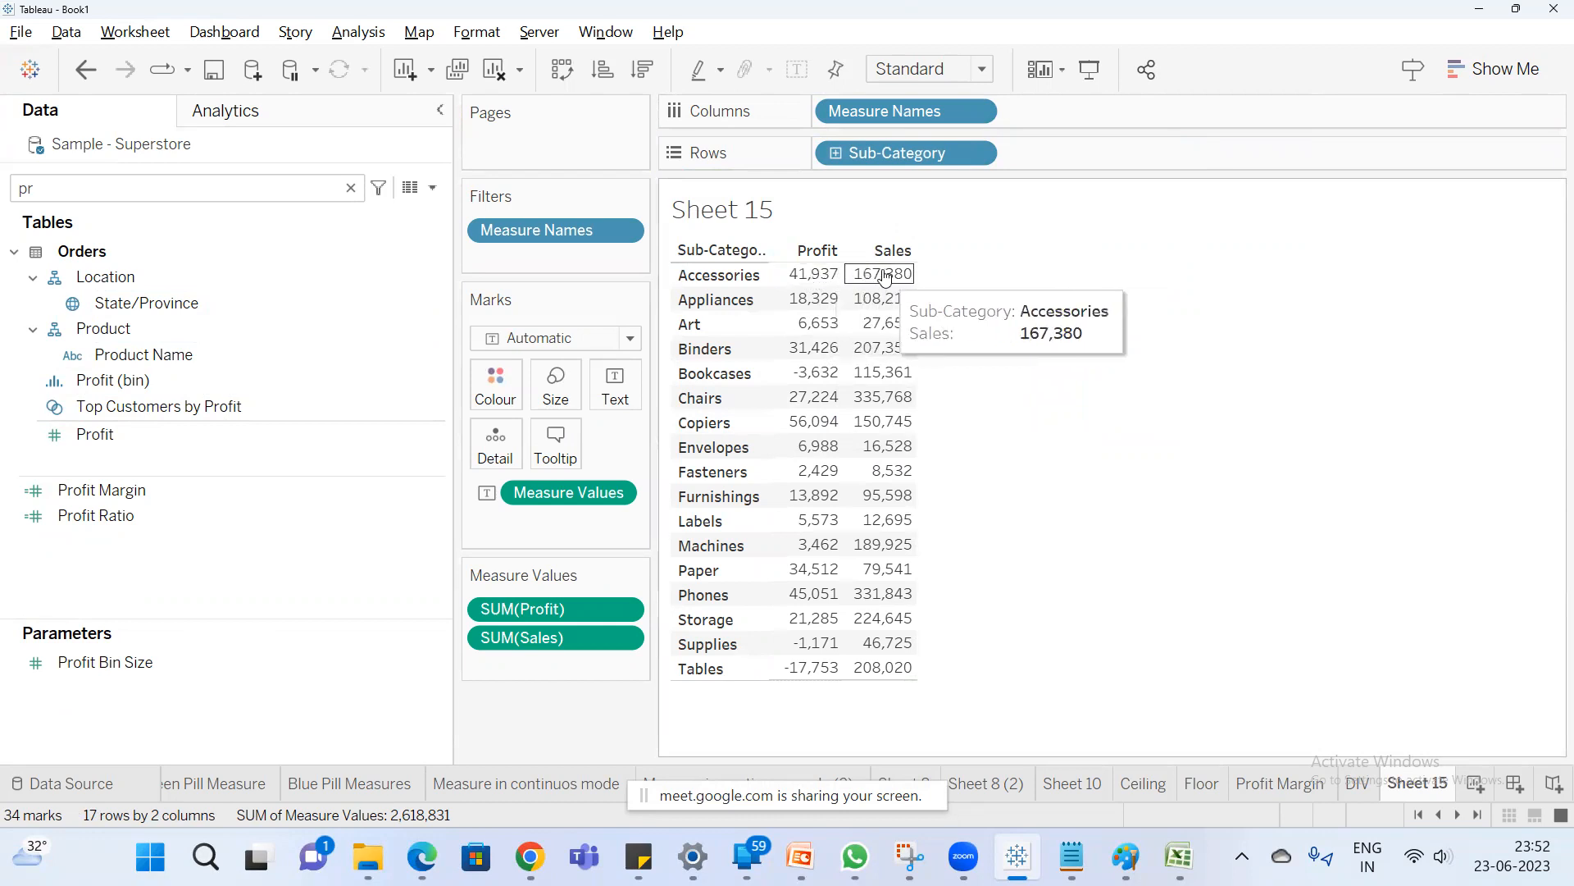
# Create a calculated field with the formula MAX(SUM([Profit]),SUM([Sales])).
pyautogui.click(433, 190)
pyautogui.click(320, 208)
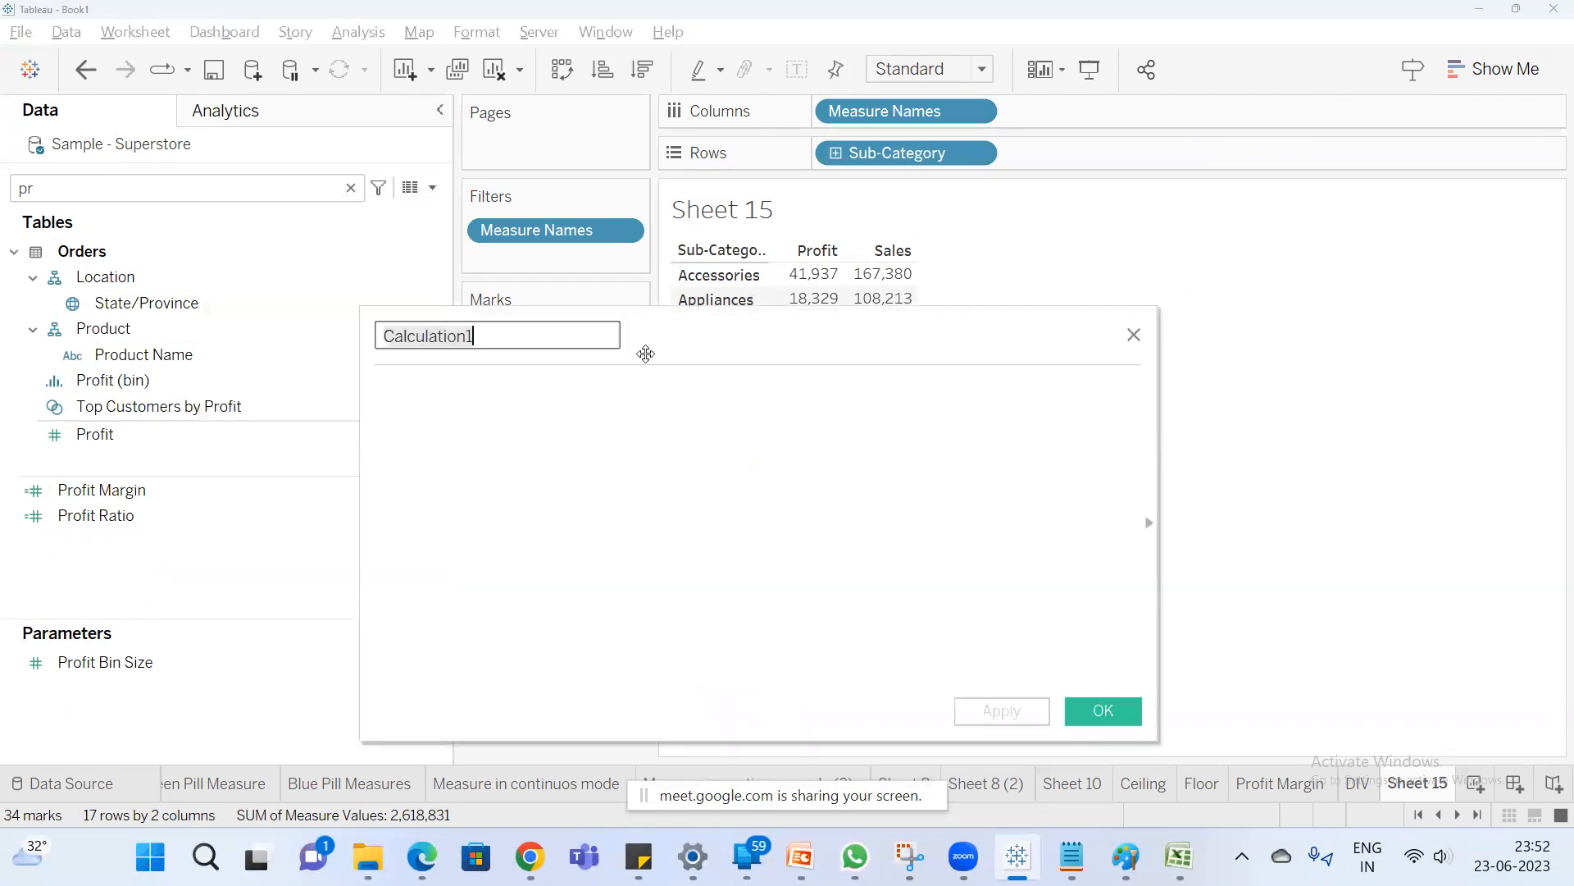
pyautogui.click(572, 417)
pyautogui.write('max')
pyautogui.press('Return')
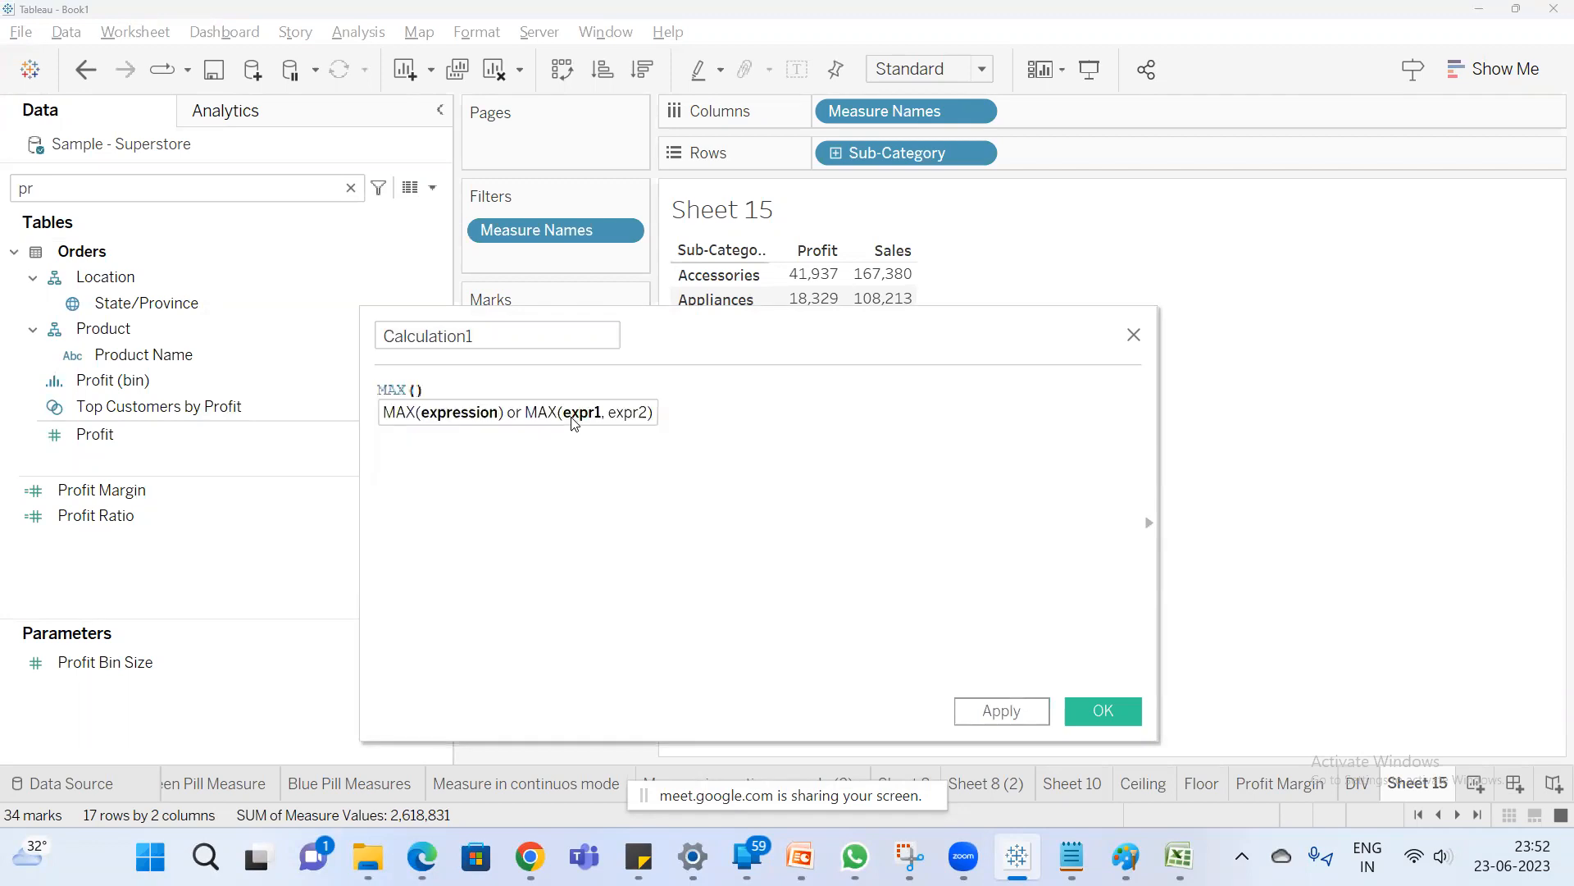
pyautogui.write('sum')
pyautogui.press('Return')
pyautogui.write('p')
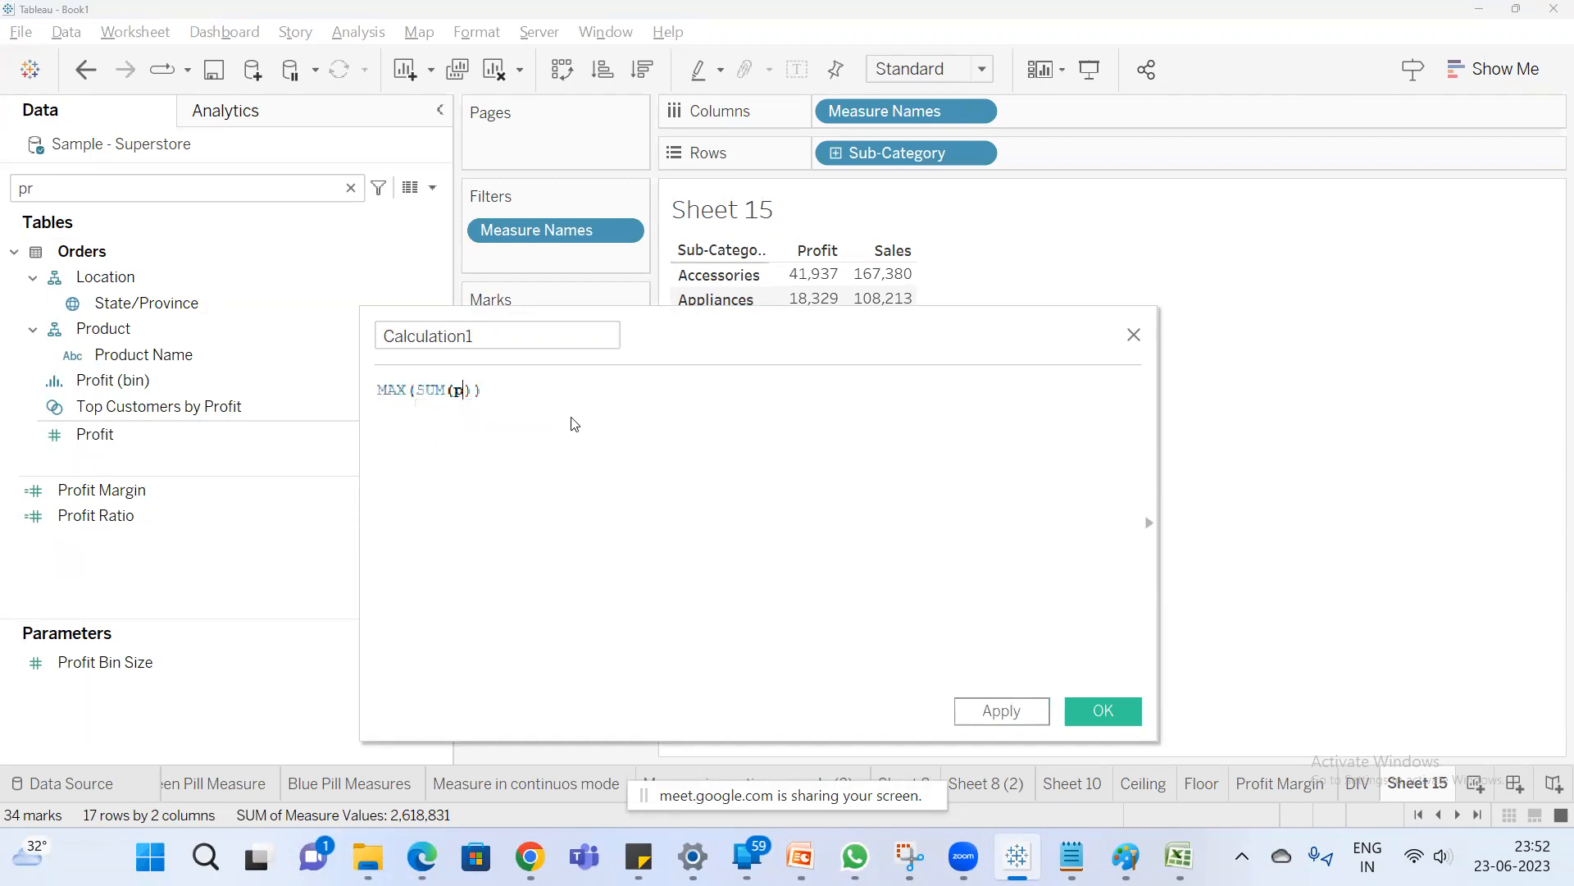
pyautogui.press('Return')
pyautogui.write('),sum')
pyautogui.press('Return')
pyautogui.write('sa')
pyautogui.press('Return')
pyautogui.write('))')
# Name the calculation Max Value and save it.
pyautogui.click(477, 328)
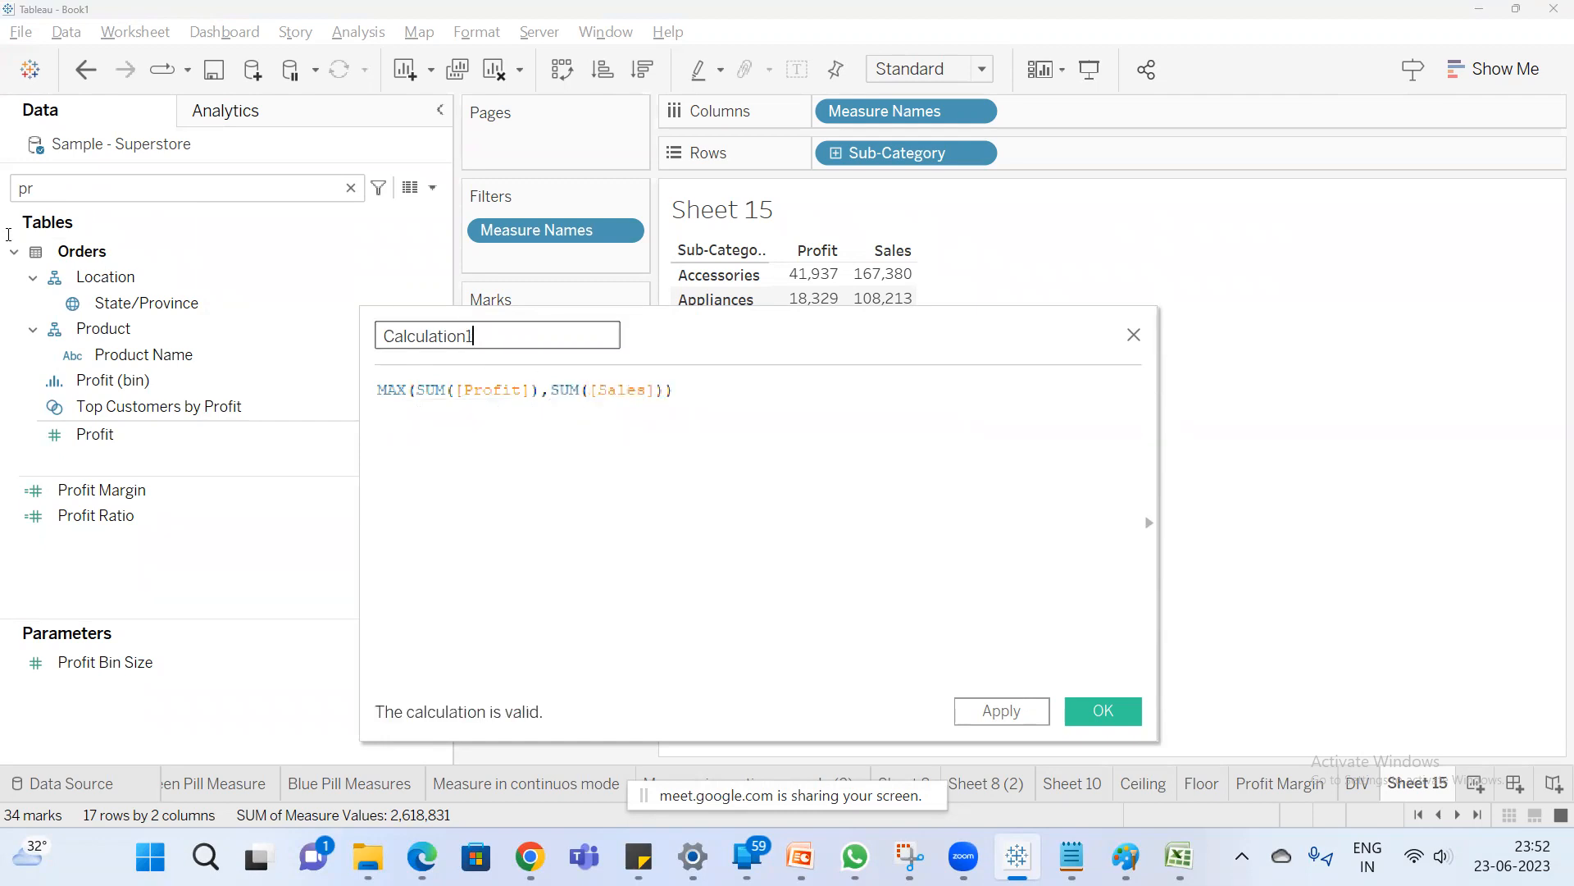
pyautogui.hotkey('ctrl', 'a')
pyautogui.write('Max')
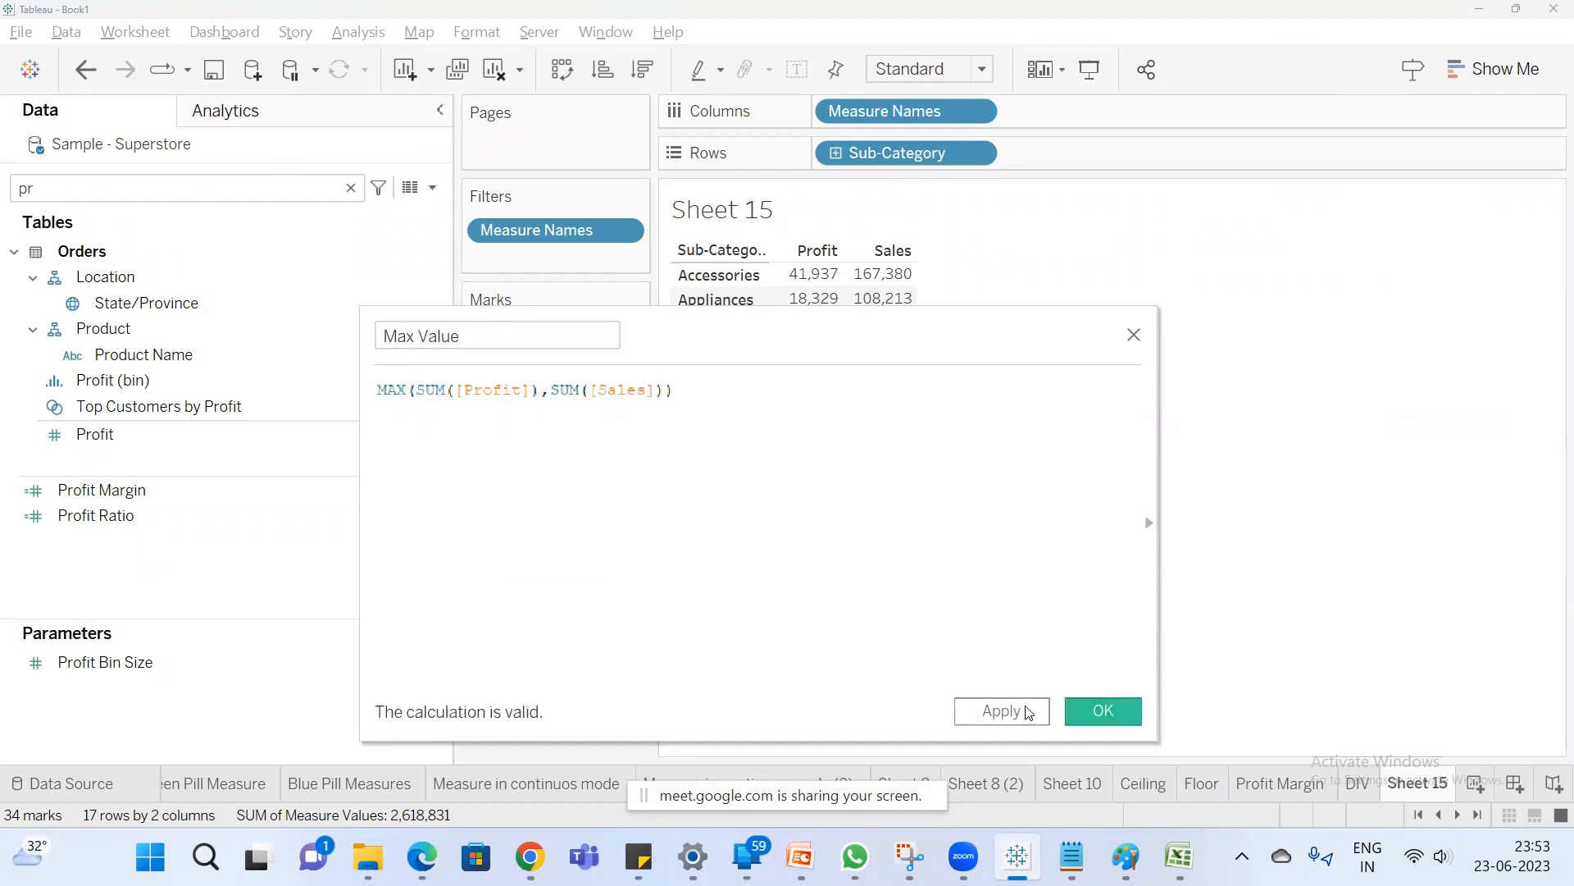
pyautogui.click(1103, 711)
# Search the data fields for max and add the Max Value field to the Sub-Category table.
pyautogui.click(83, 197)
pyautogui.press('BackSpace')
pyautogui.press('BackSpace')
pyautogui.write('max')
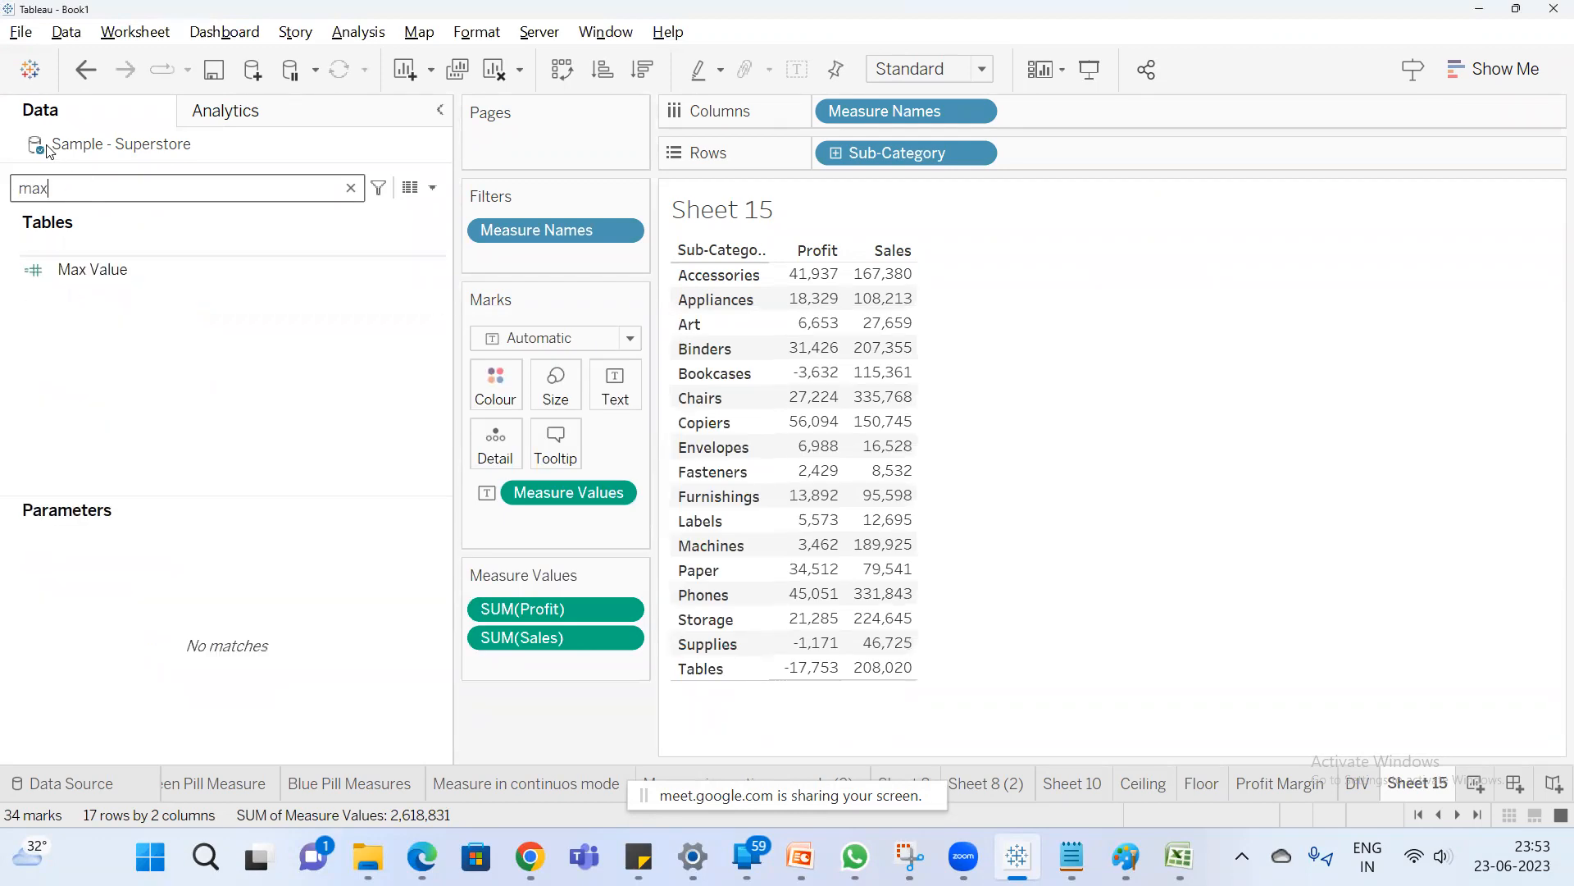
pyautogui.doubleClick(120, 259)
# Compare the Accessories Max Value with its Profit and Sales by selecting the Profit and Sales cells together.
pyautogui.moveTo(818, 305)
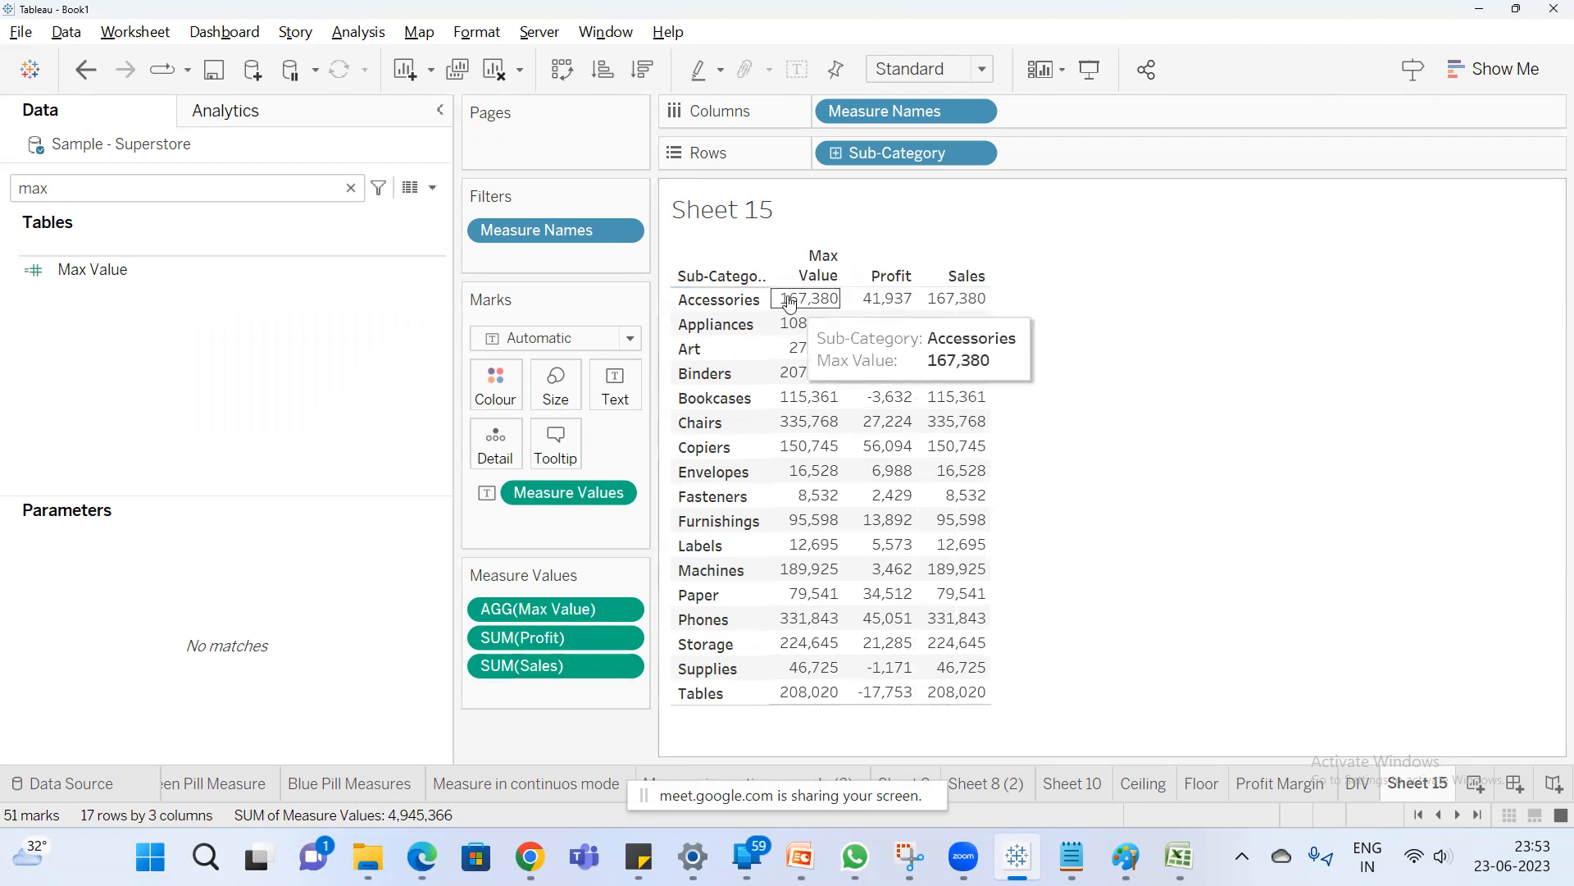
pyautogui.click(898, 298)
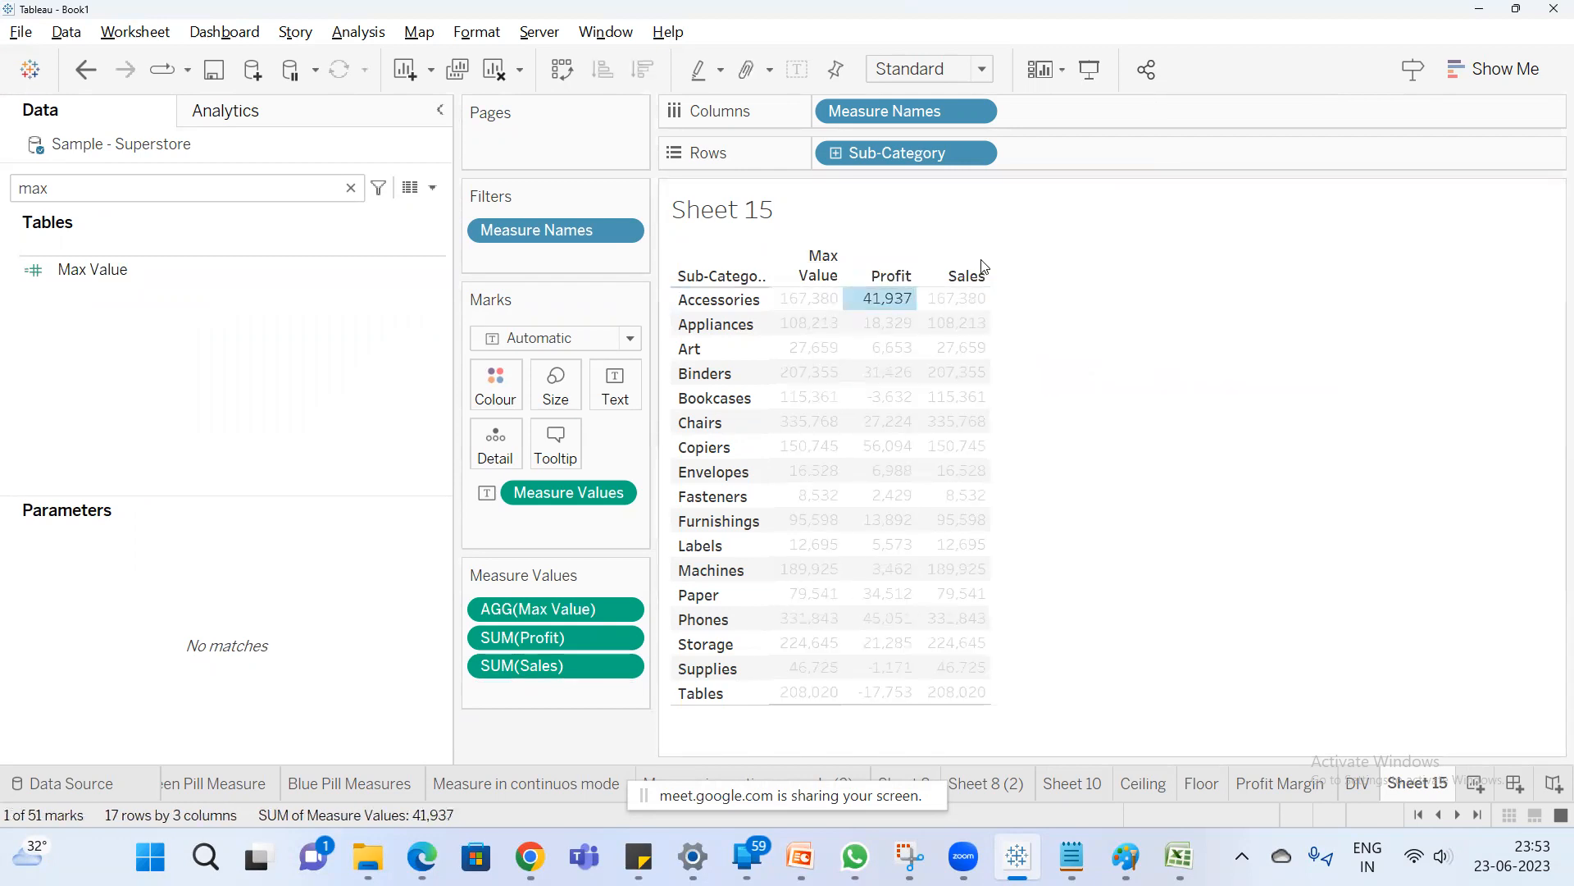
pyautogui.keyDown('ctrl'); pyautogui.click(957, 299); pyautogui.keyUp('ctrl')
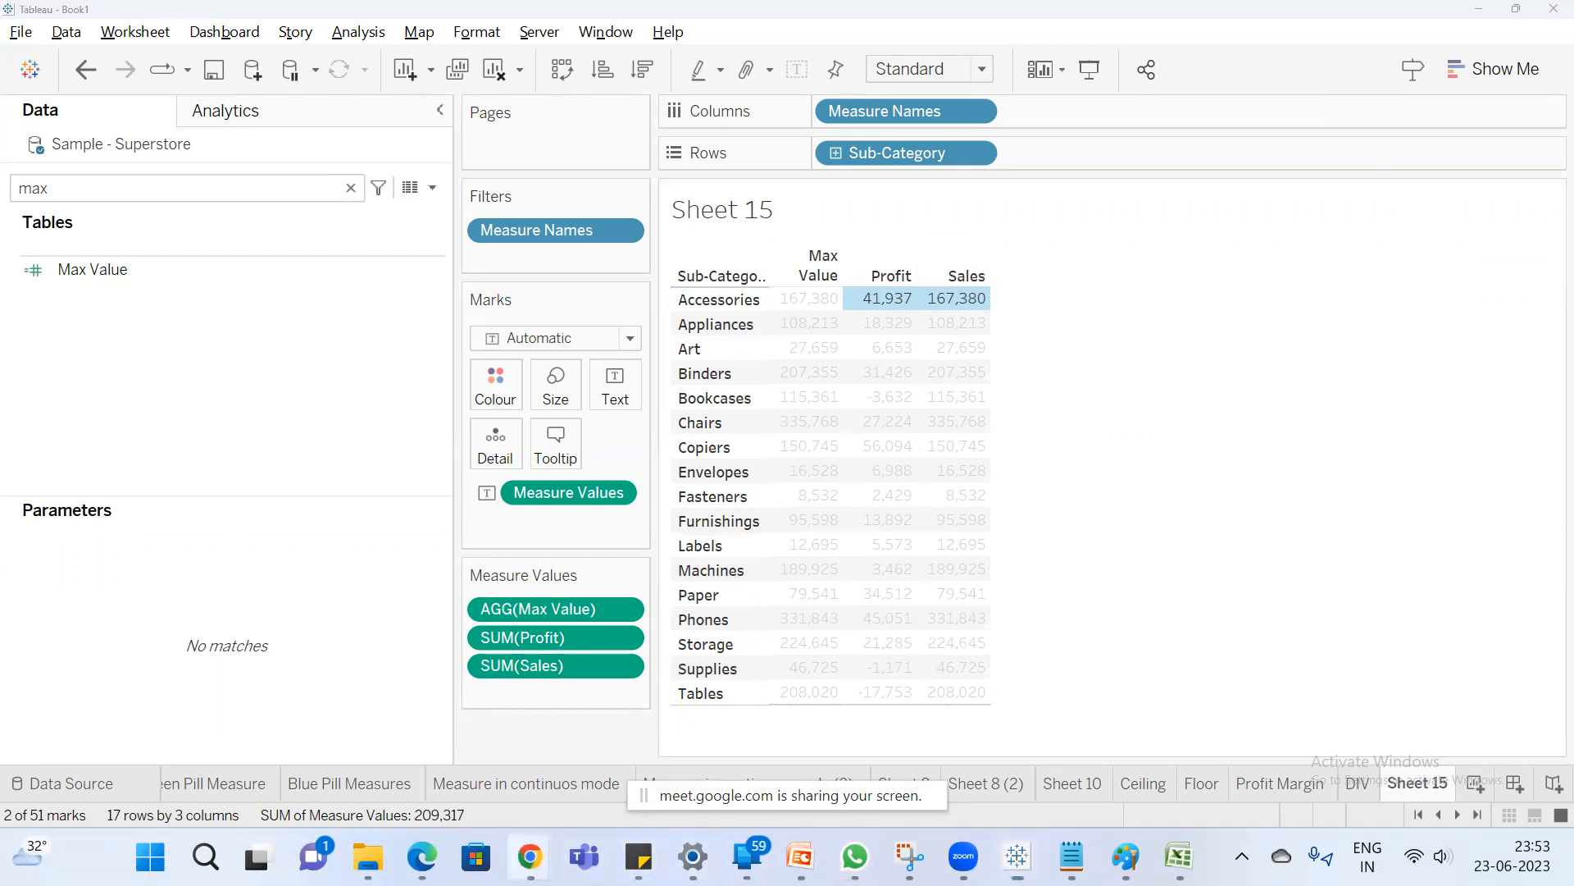
# Switch to the Google Meet call in Chrome to check on the participants, and return to Tableau.
pyautogui.moveTo(531, 857)
pyautogui.click(388, 742)
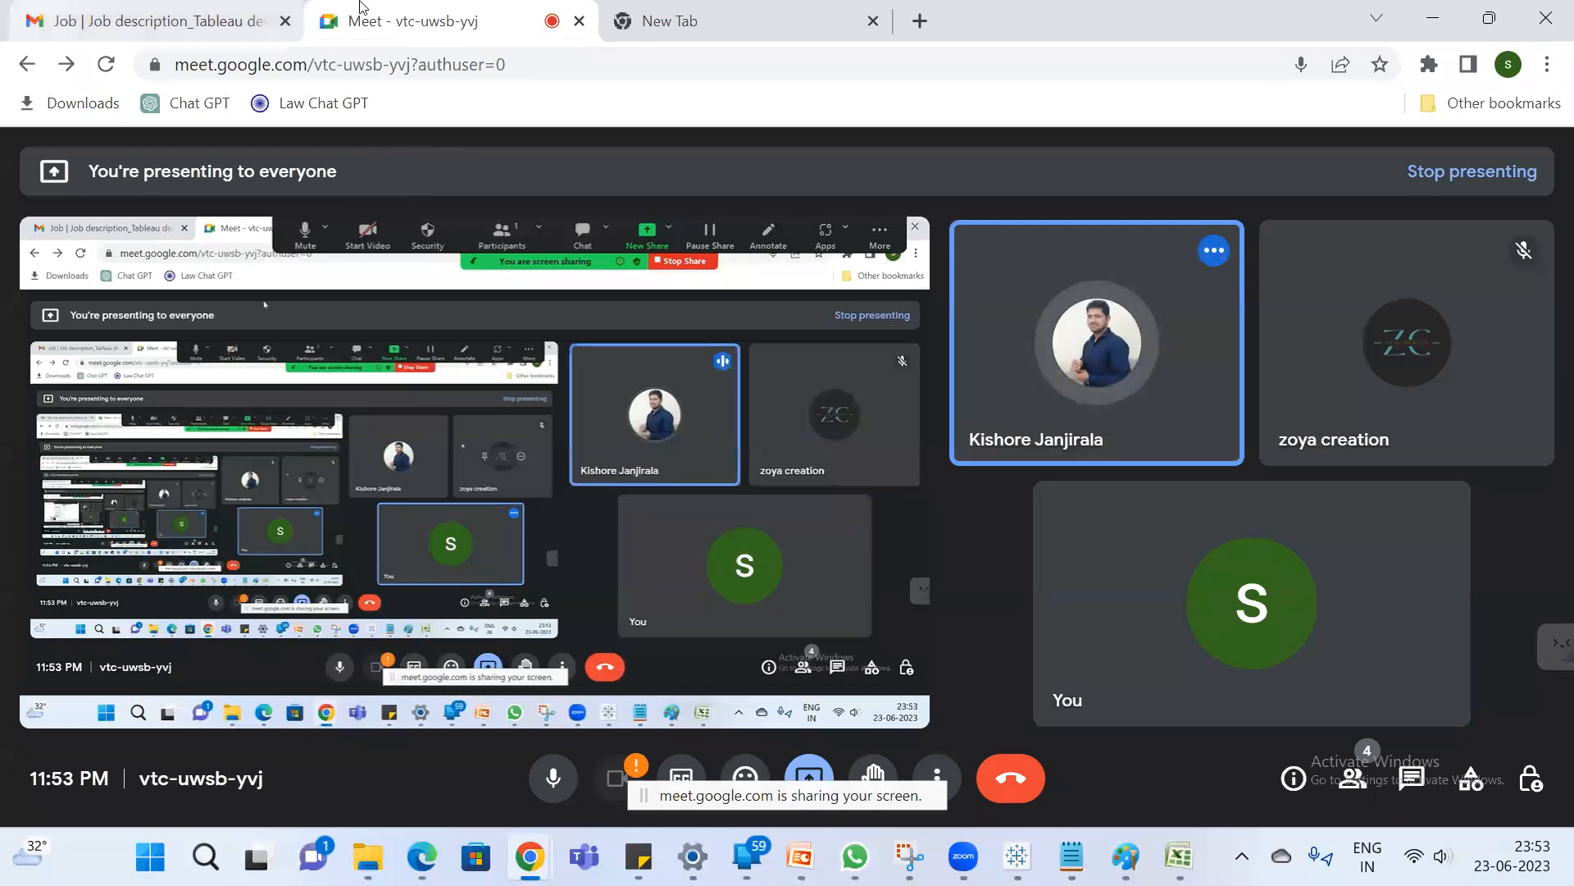
pyautogui.hotkey('alt', 'Tab')
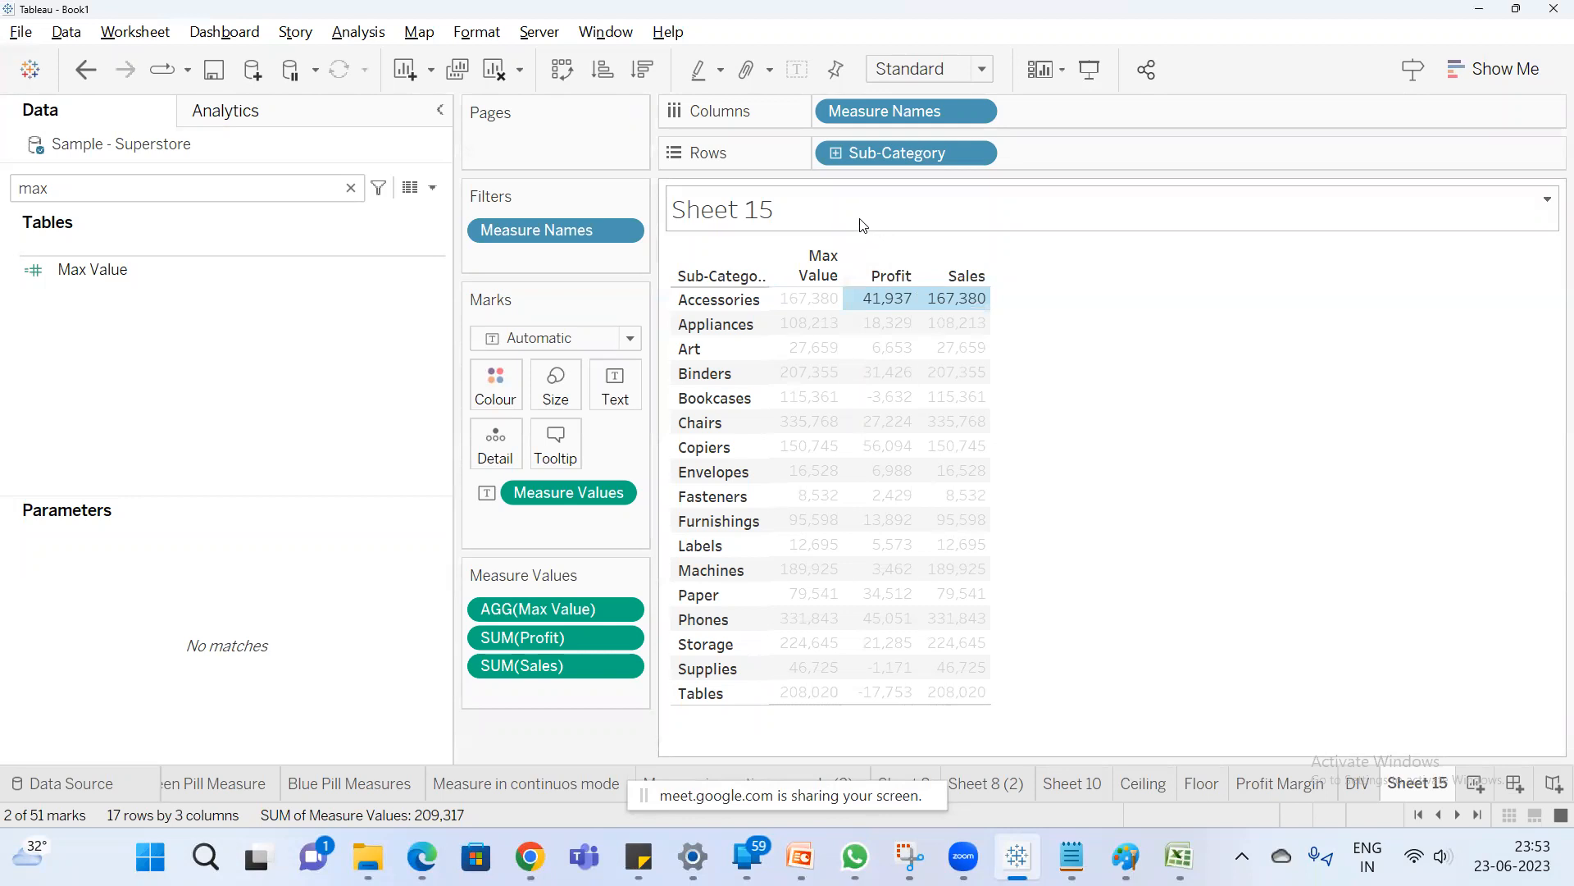
# Clear the Accessories selection and compare the Appliances Profit and Sales cells with its Max Value, leaving nothing selected.
pyautogui.moveTo(980, 302)
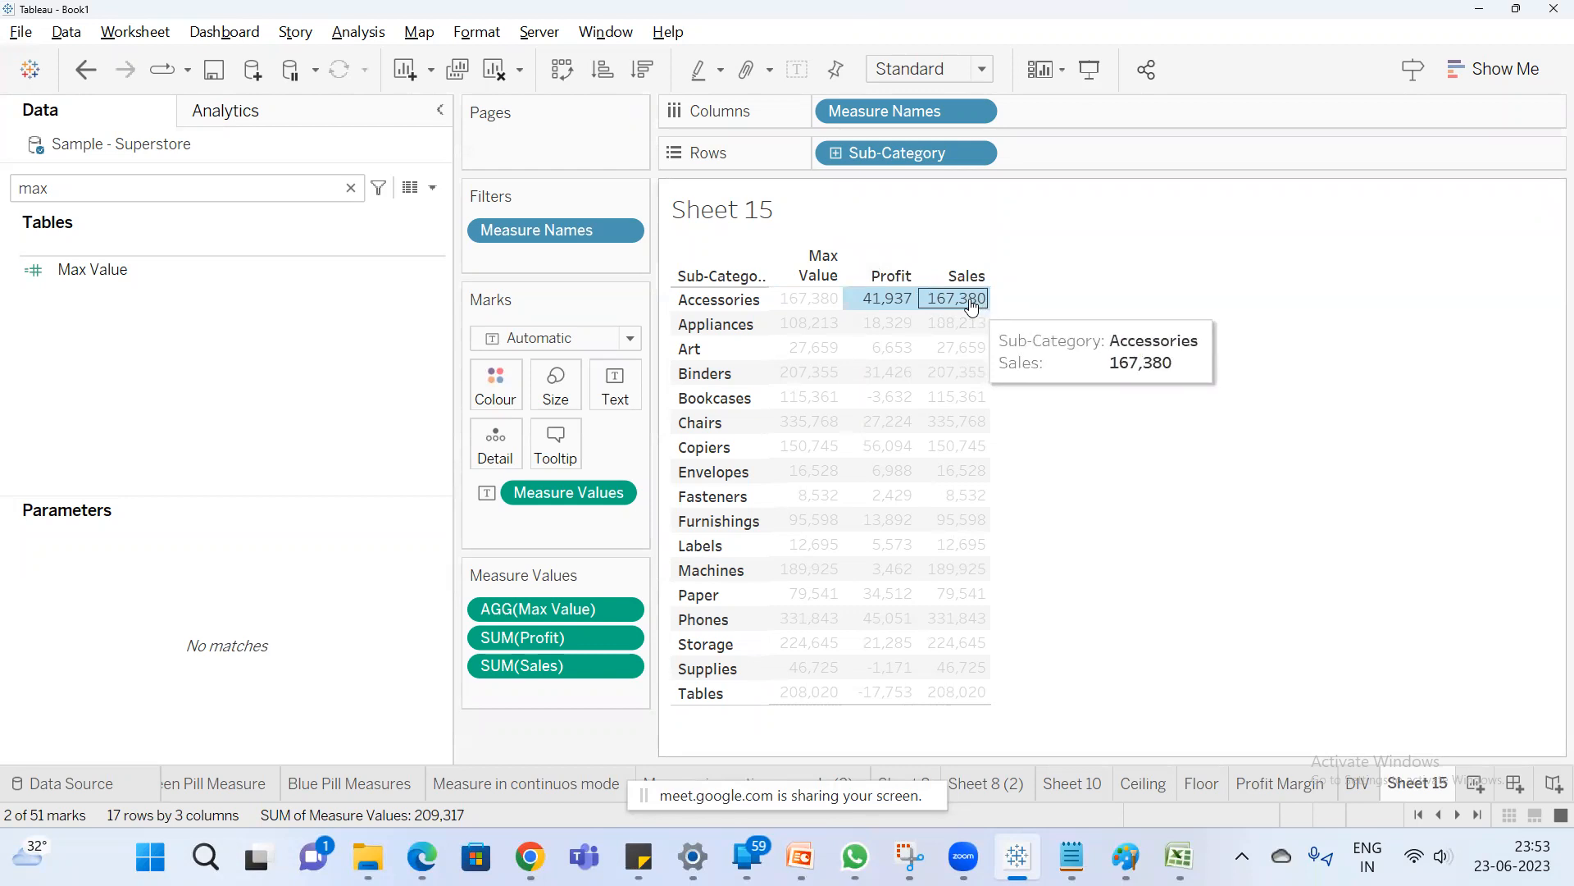
pyautogui.click(1115, 319)
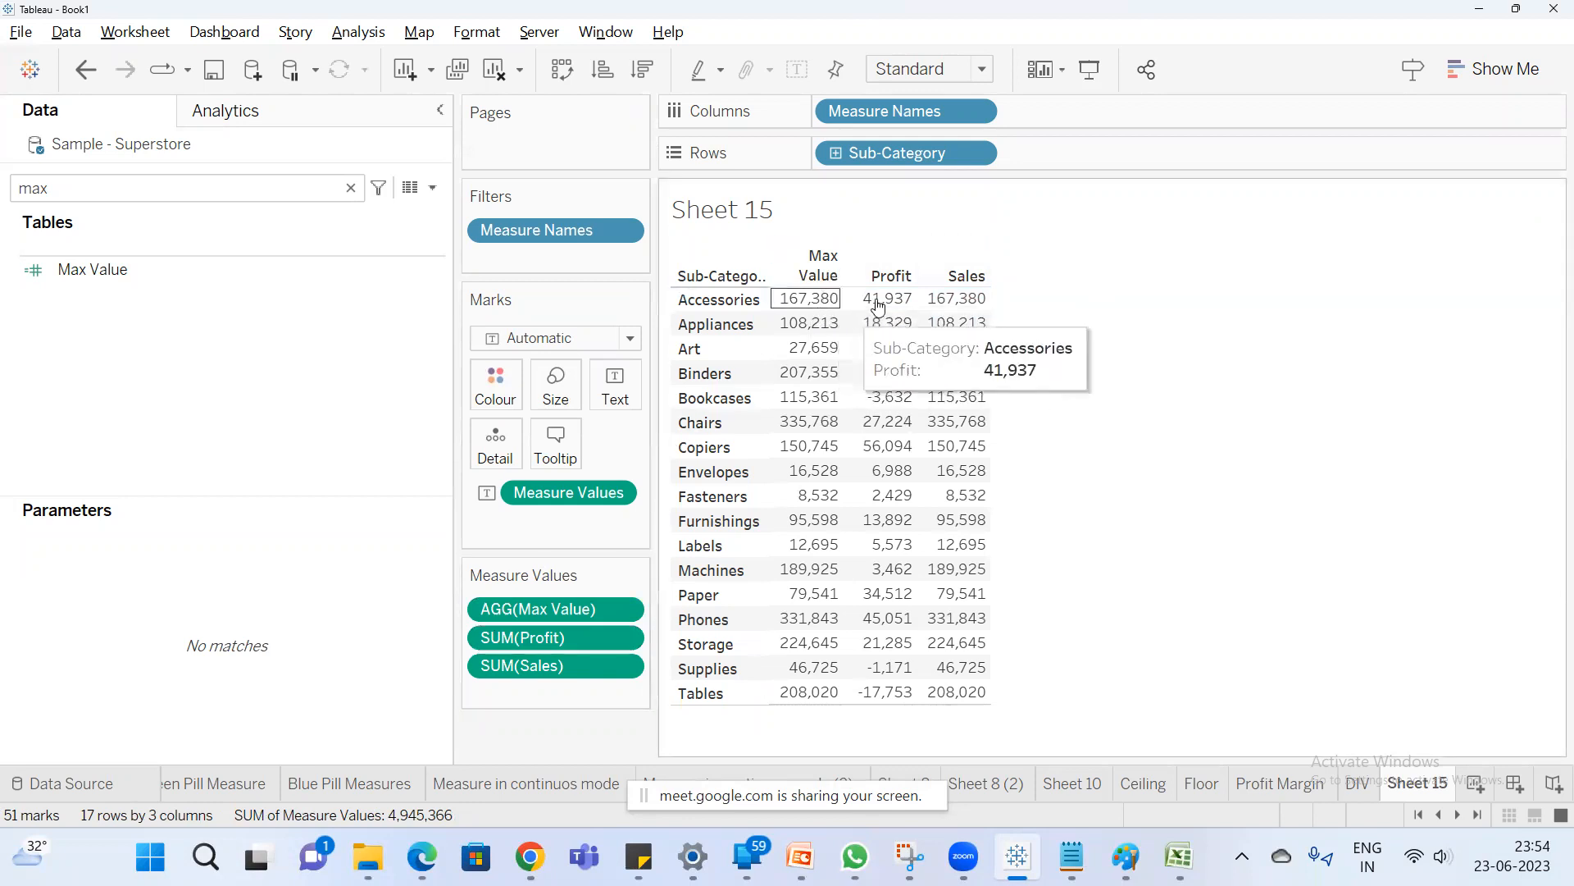
pyautogui.click(888, 323)
pyautogui.keyDown('ctrl'); pyautogui.click(972, 324); pyautogui.keyUp('ctrl')
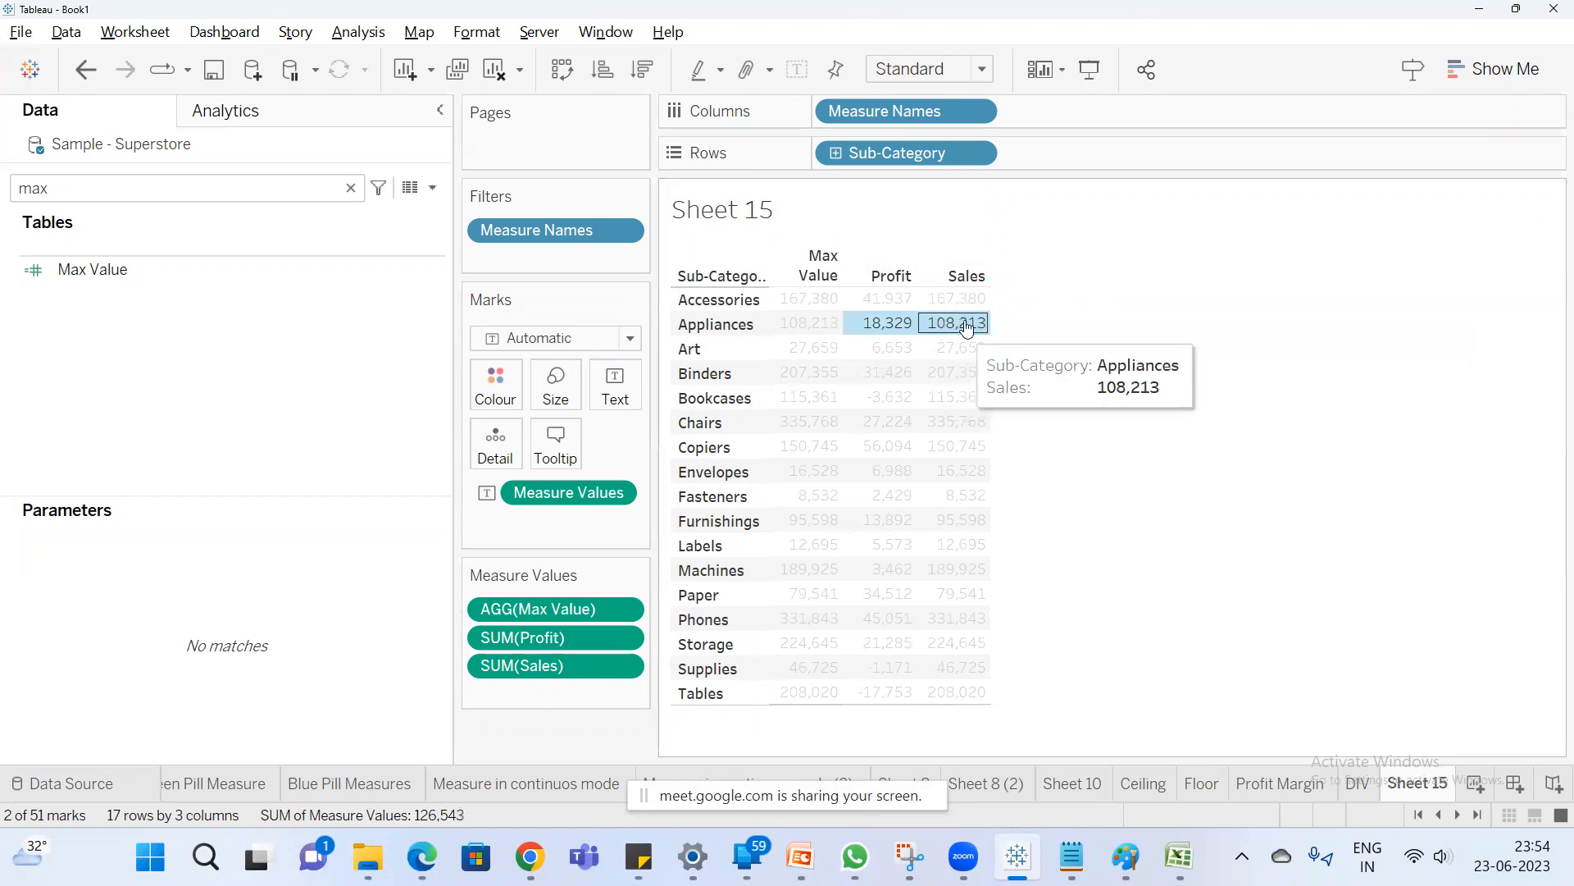
pyautogui.click(810, 324)
pyautogui.click(1084, 473)
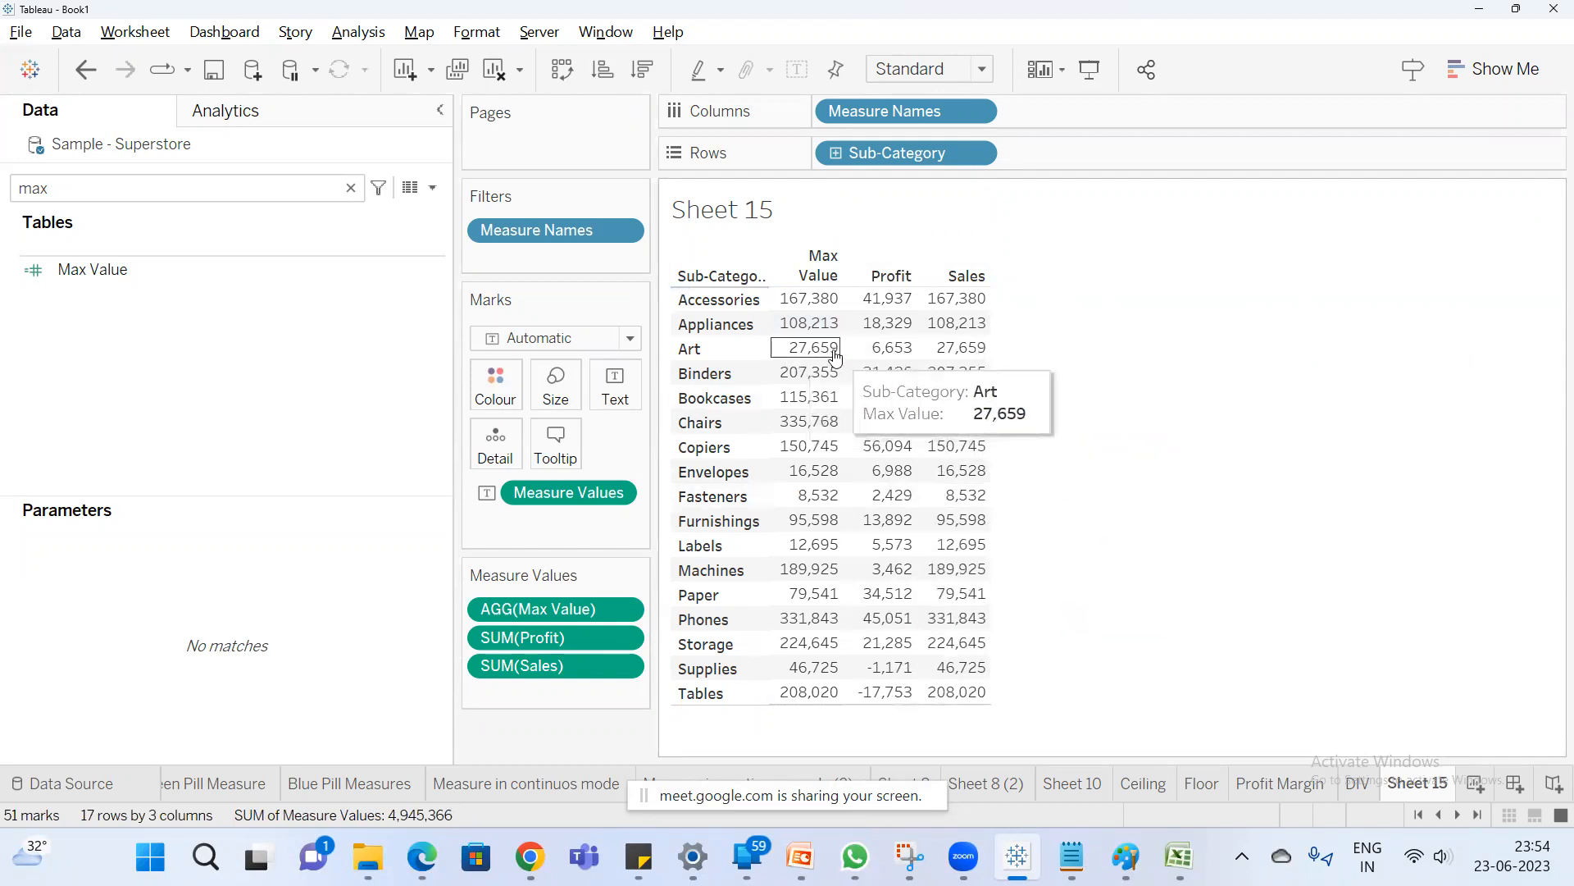
# Edit the Max Value calculation, renaming it Min Value and changing its formula to MIN(SUM([Profit]),SUM([Sales])).
pyautogui.click(79, 269)
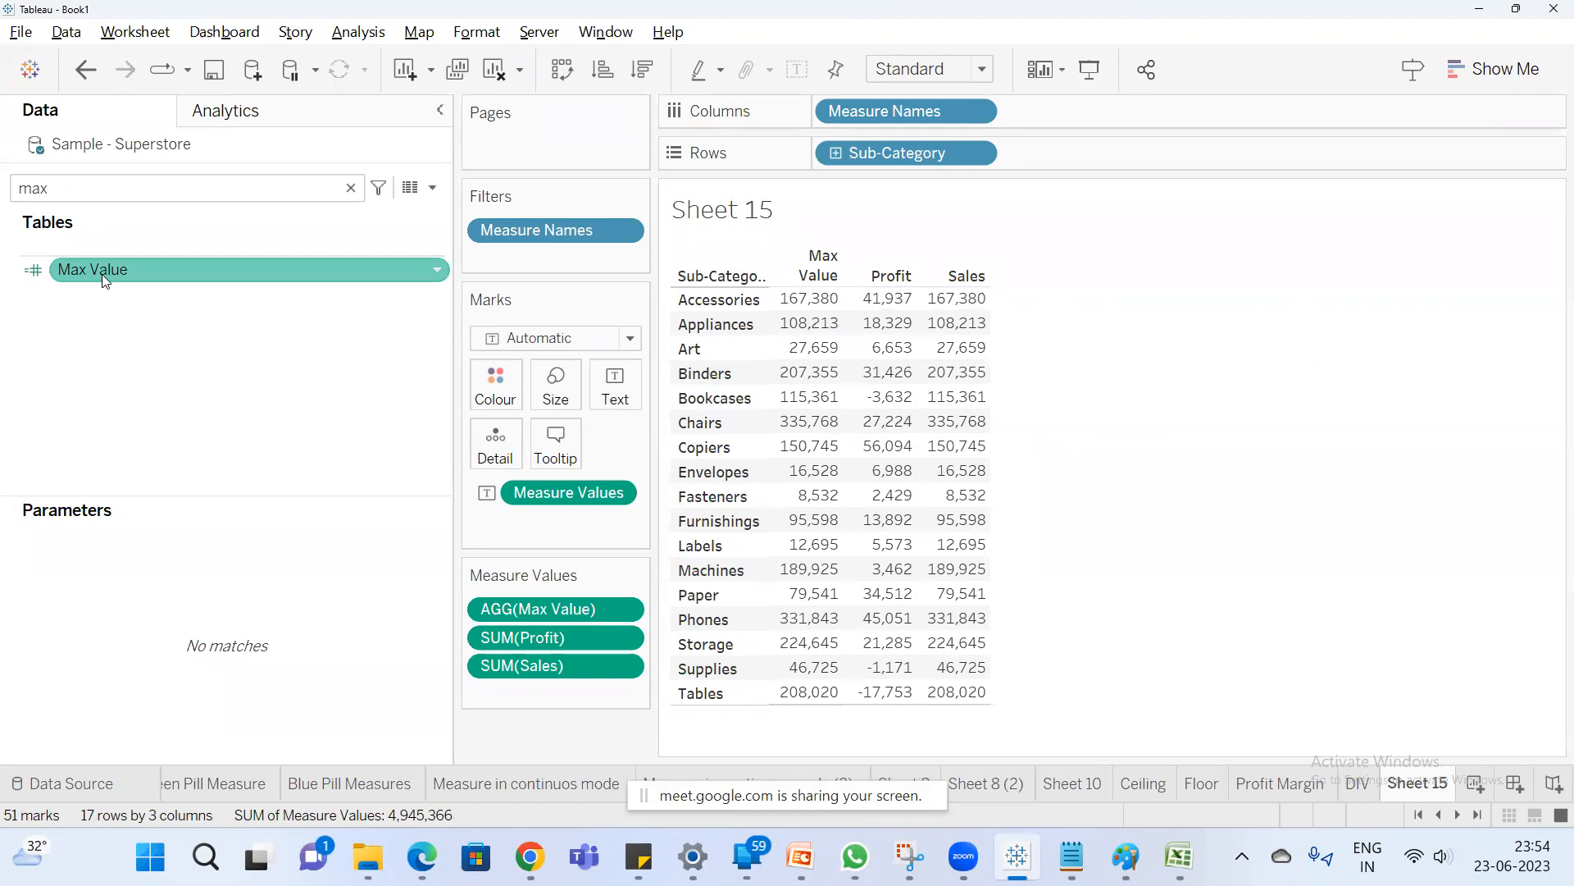
pyautogui.click(126, 281)
pyautogui.rightClick(125, 281)
pyautogui.click(199, 406)
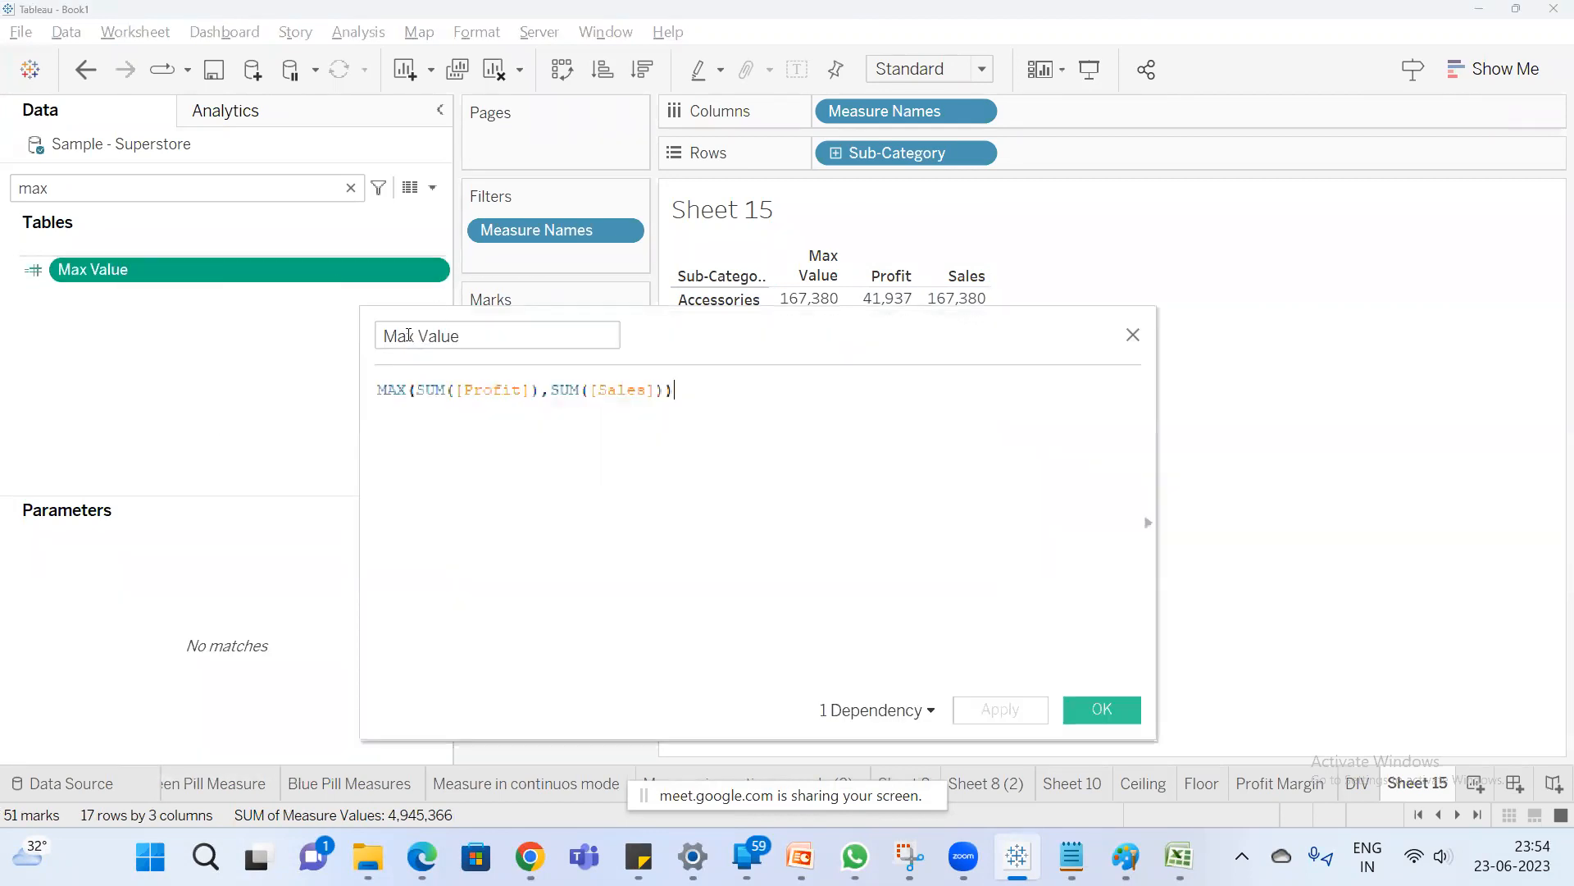
pyautogui.doubleClick(401, 336)
pyautogui.write('Min')
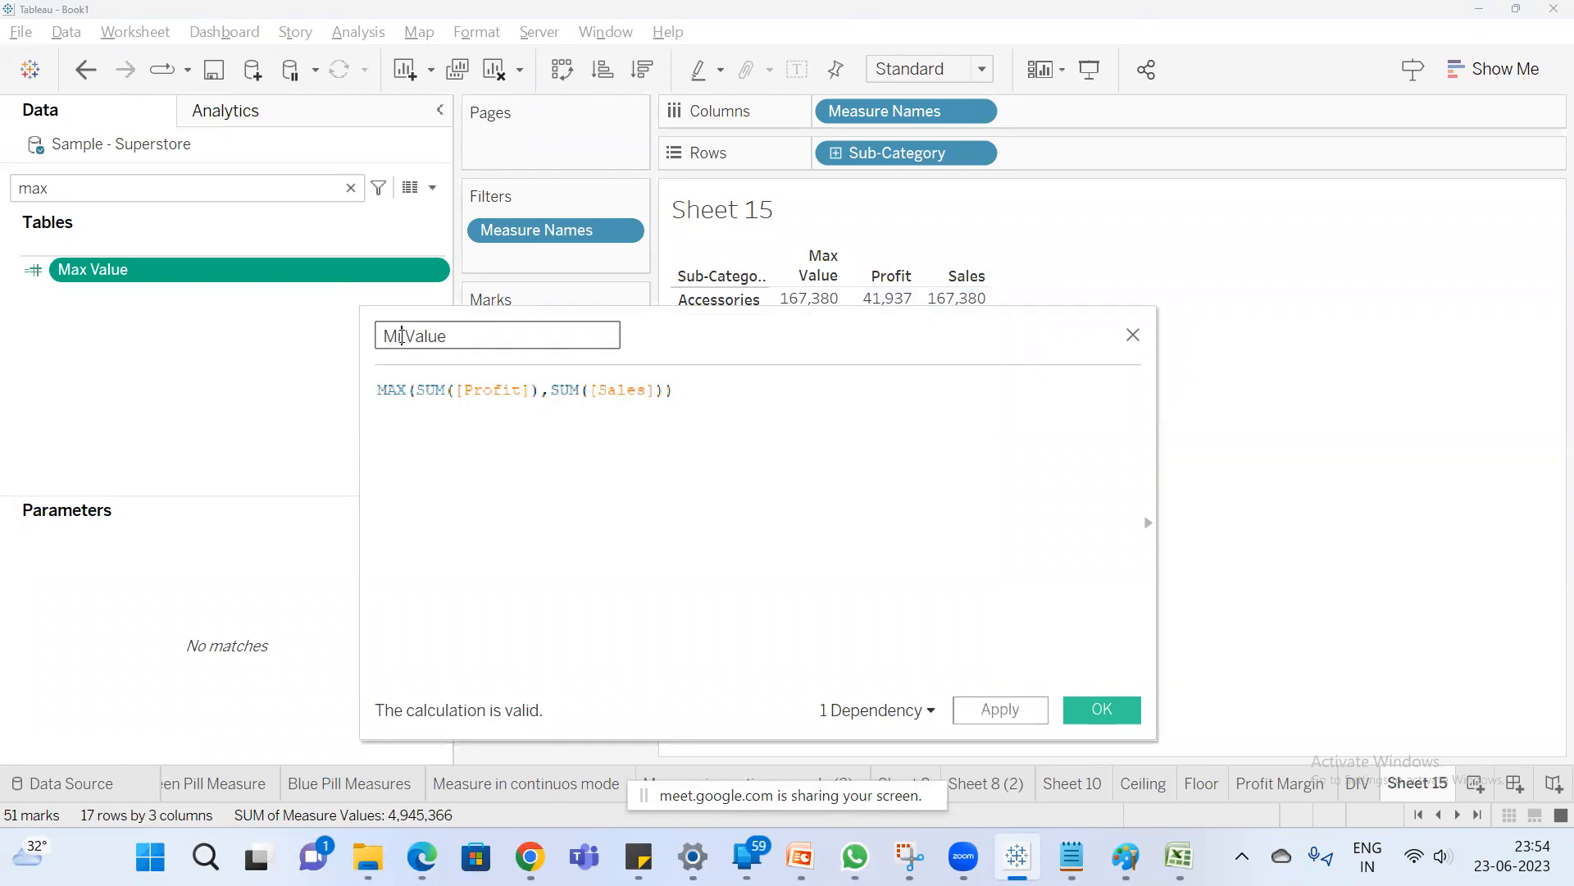
pyautogui.doubleClick(399, 388)
pyautogui.write('MIN')
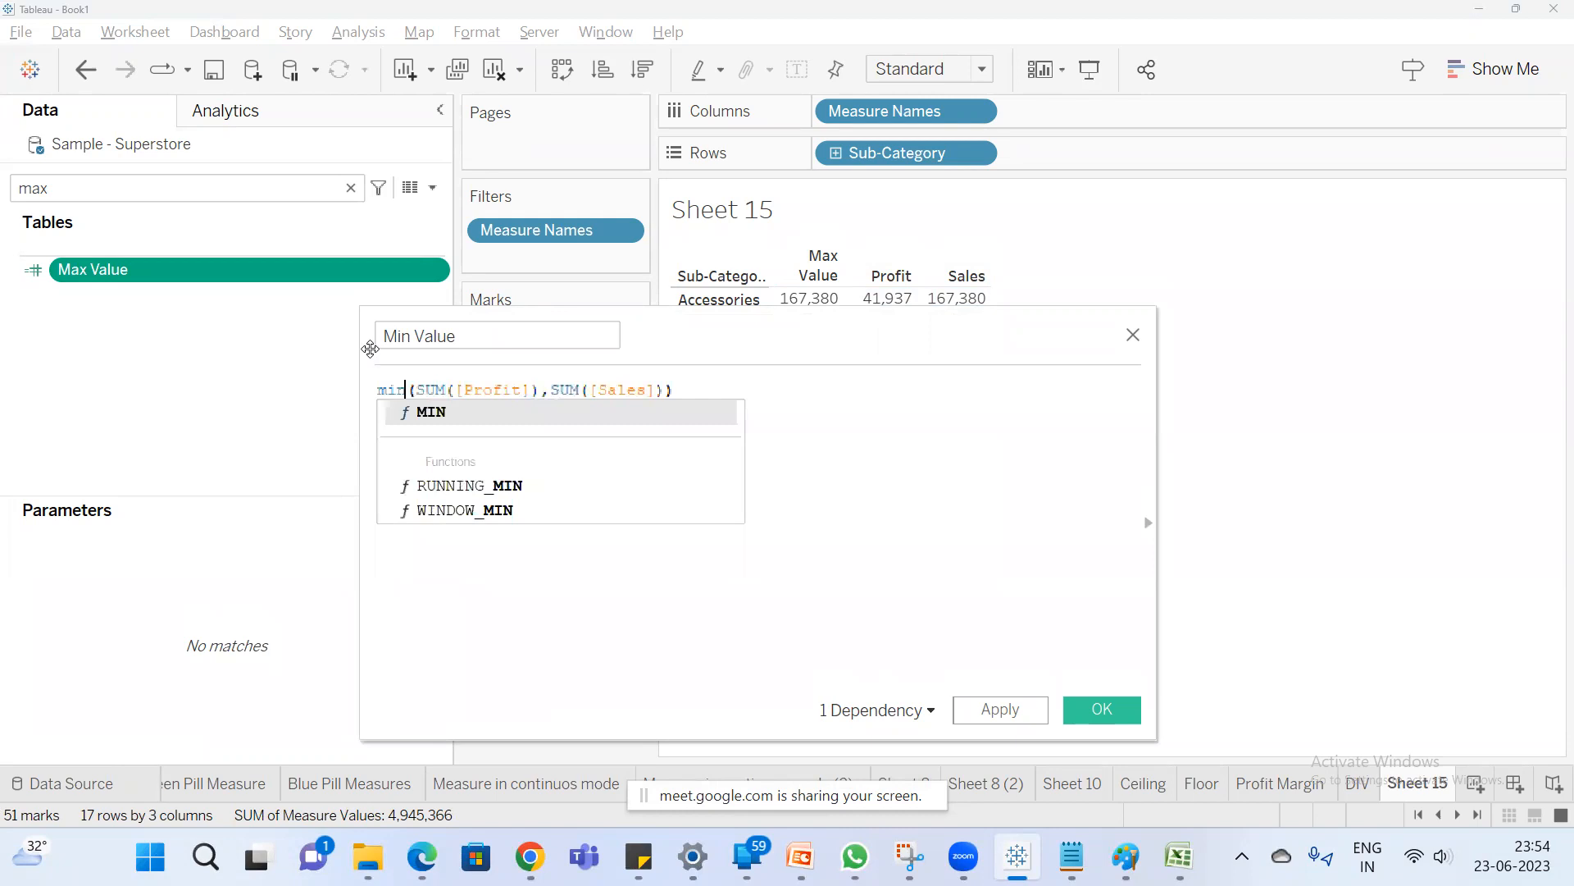
pyautogui.press('Return')
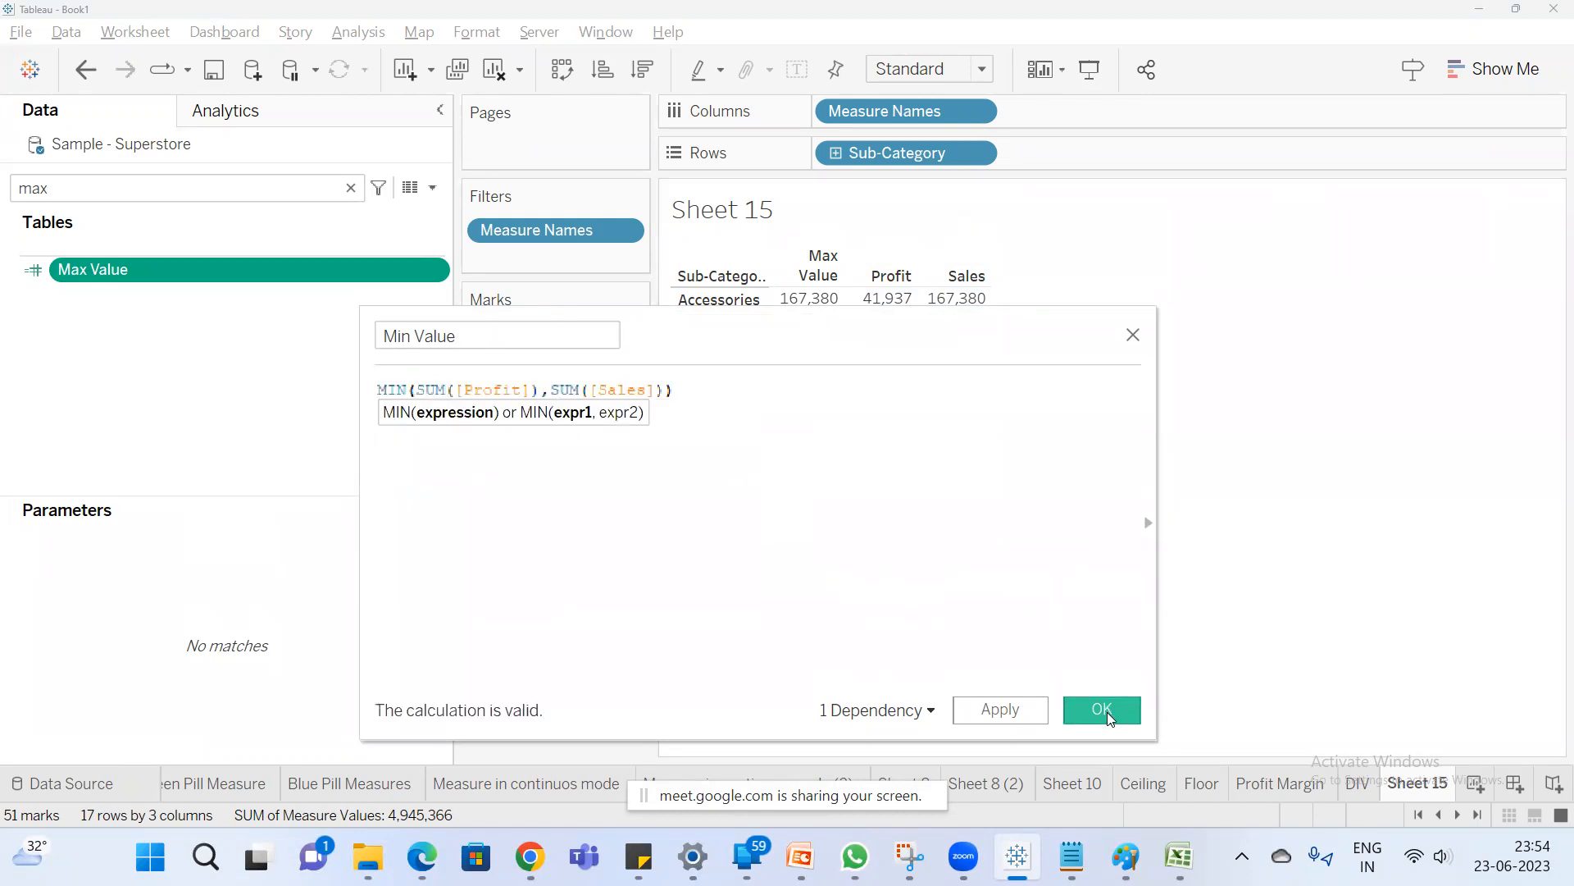
pyautogui.click(1107, 716)
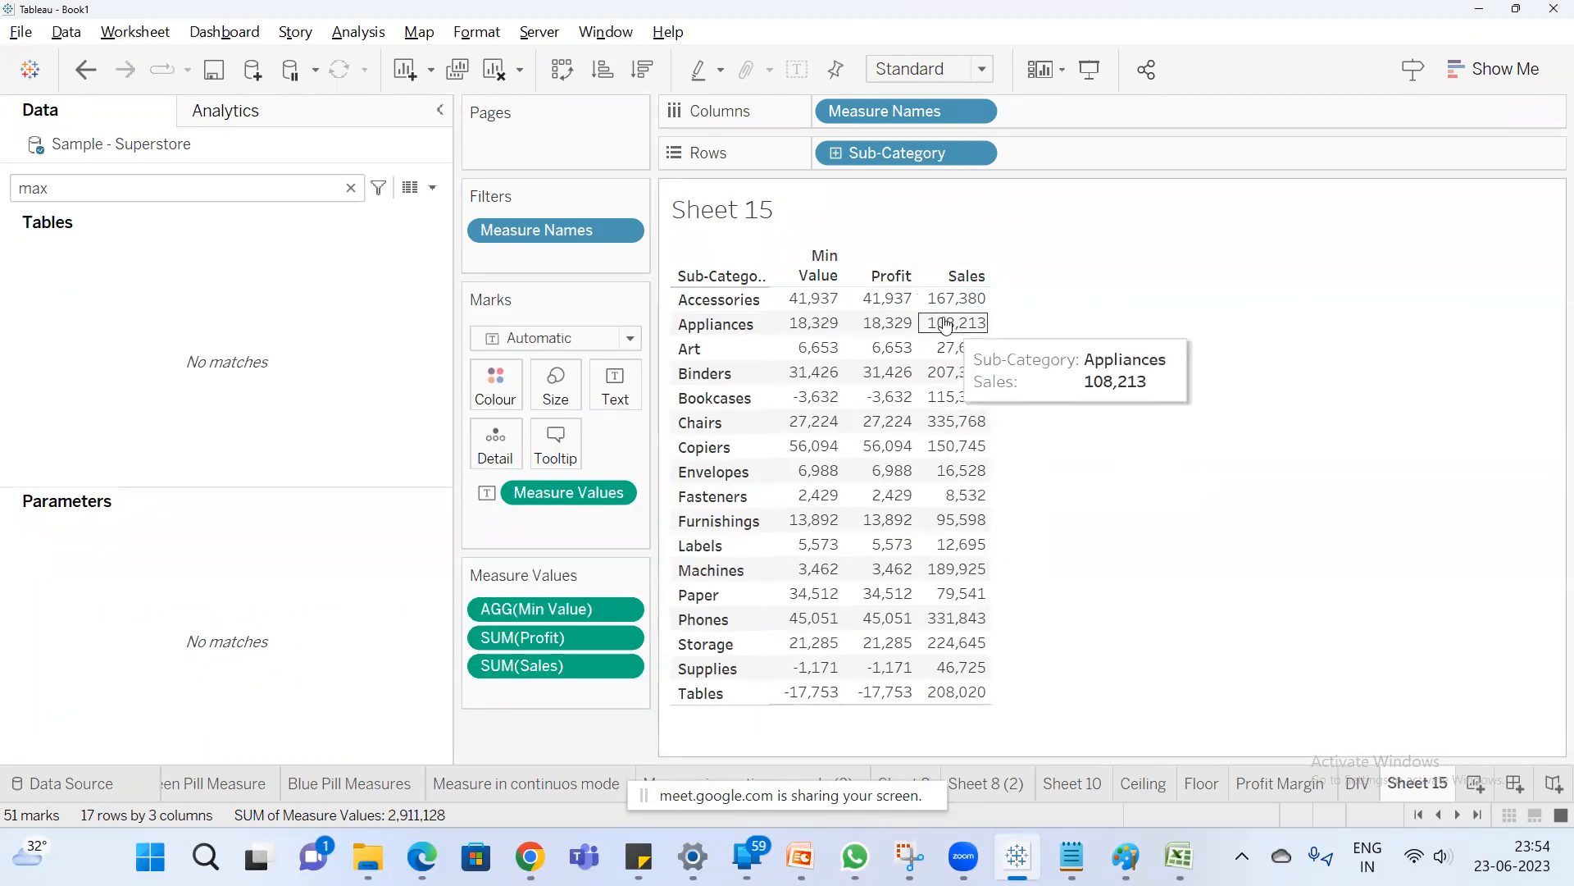
# Compare the Accessories Profit and Sales cells with its Min Value, and clear the selection.
pyautogui.click(885, 298)
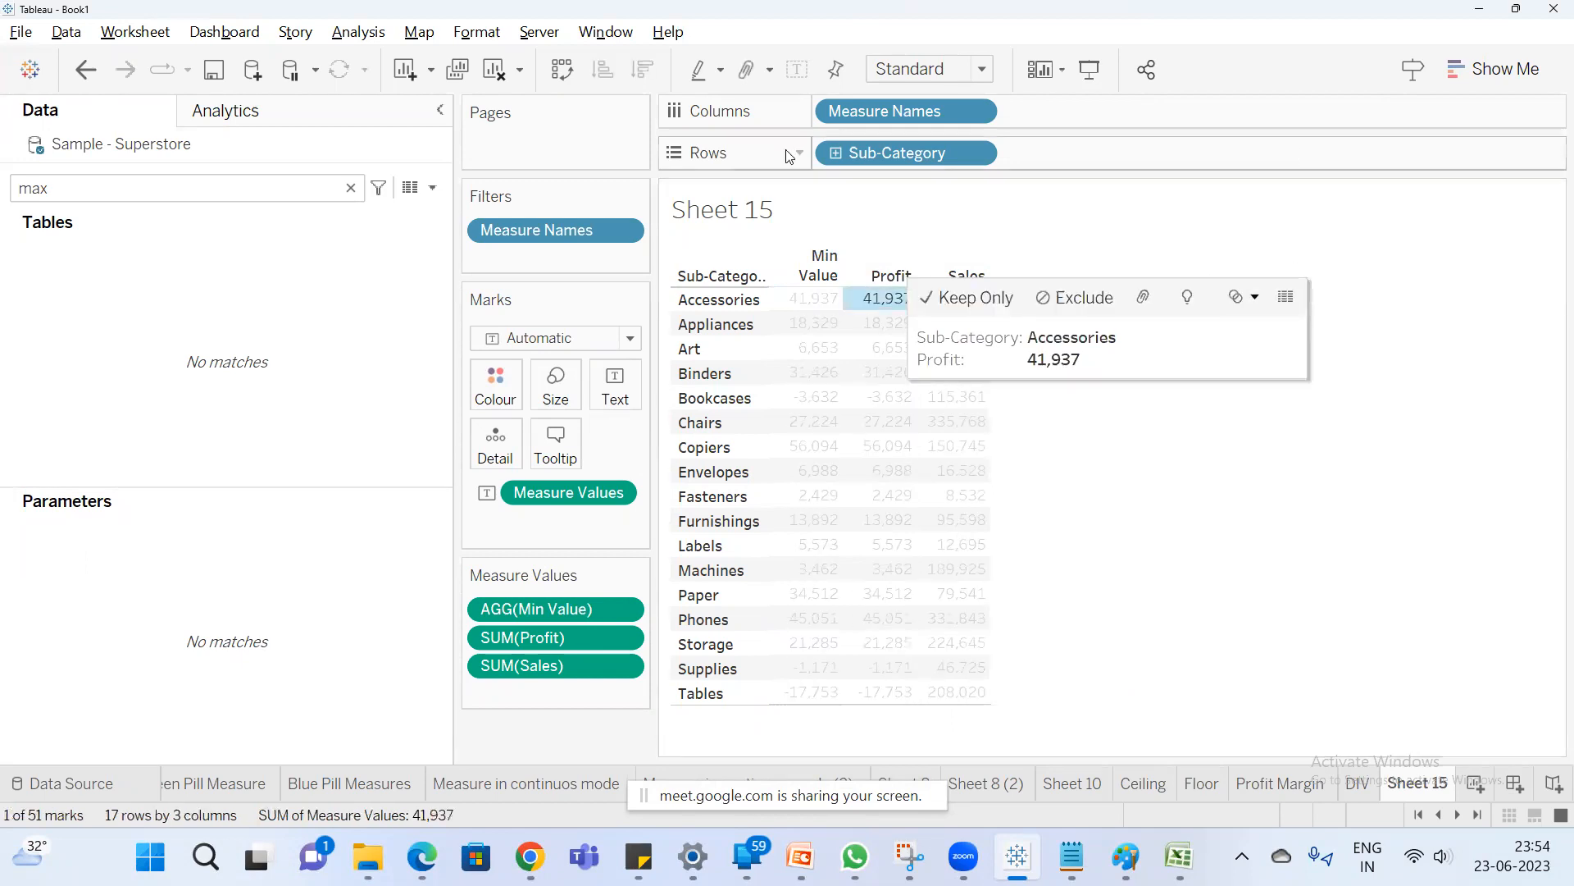
pyautogui.keyDown('ctrl'); pyautogui.click(955, 299); pyautogui.keyUp('ctrl')
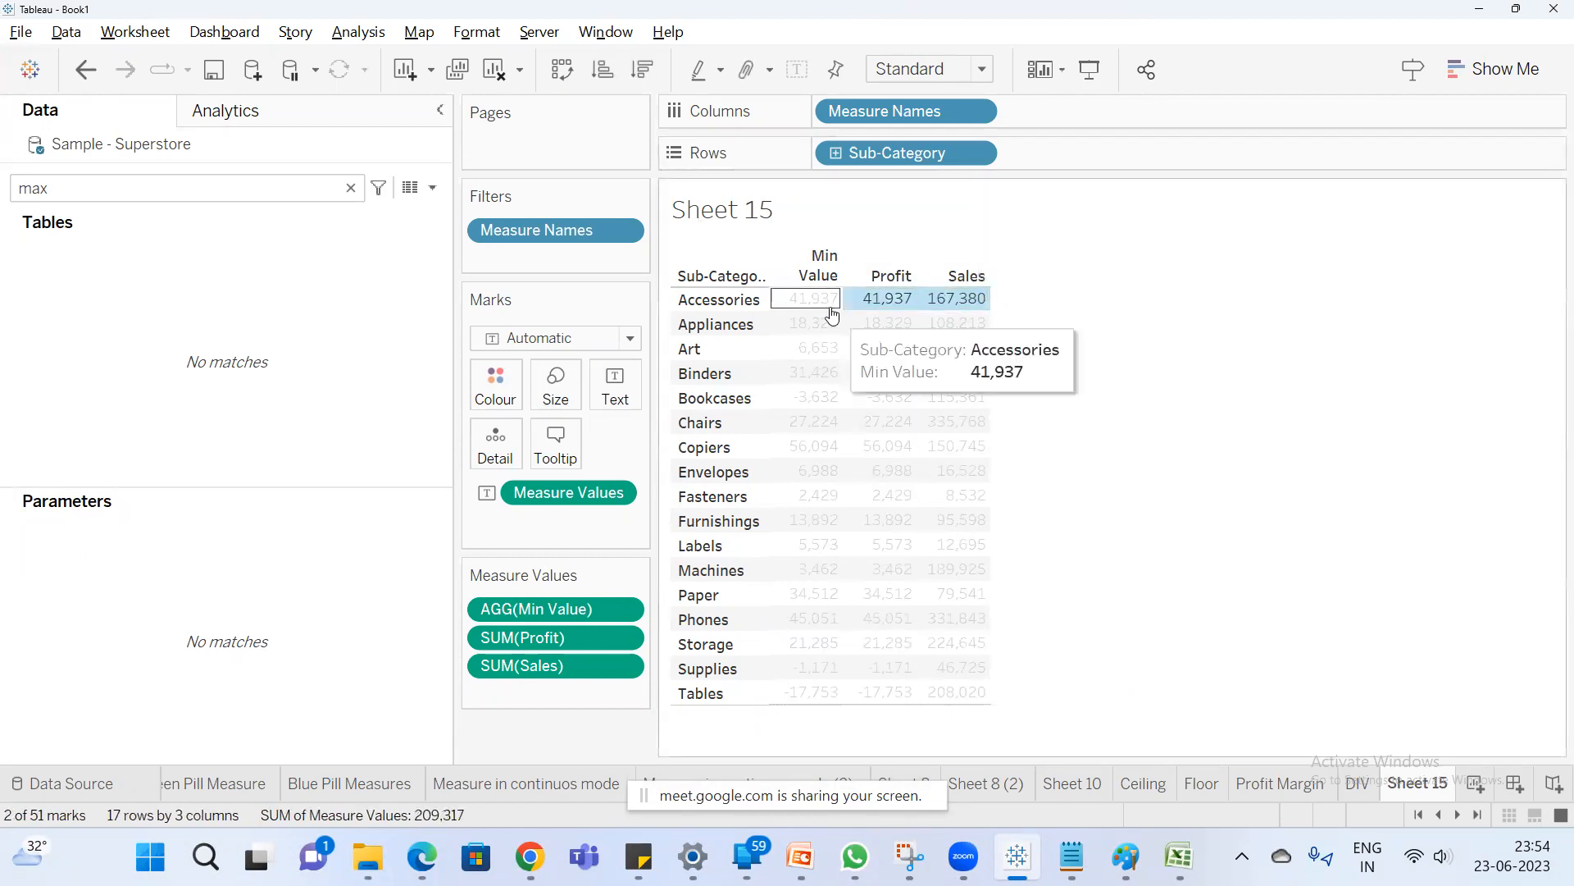
pyautogui.click(1135, 318)
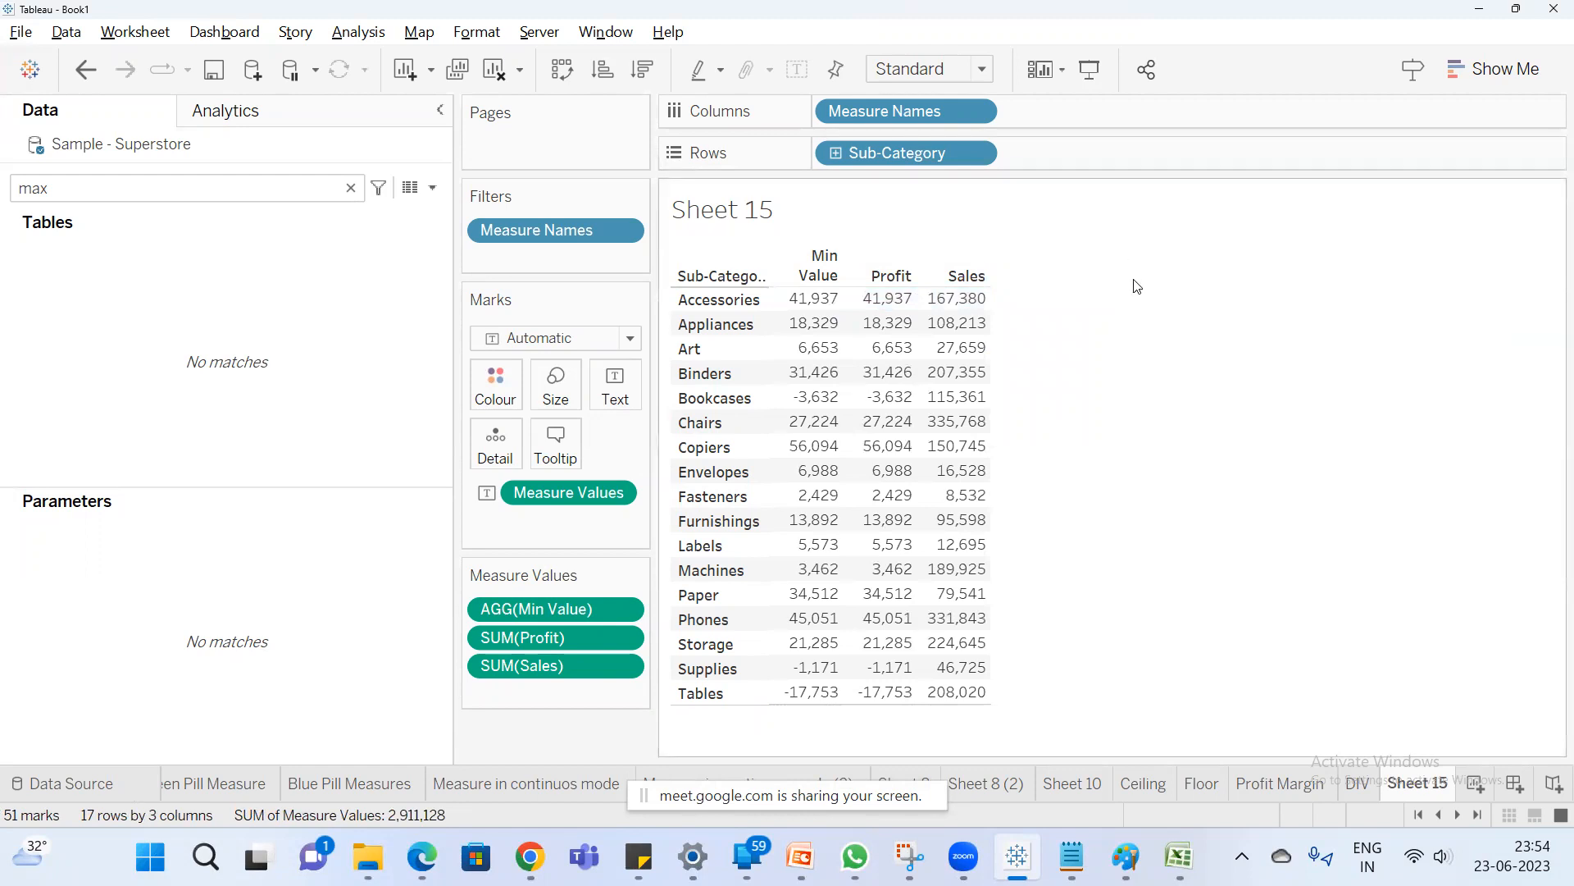
# Check the Google Meet call, review the MAX description on slide 11 in PowerPoint, and return to Tableau.
pyautogui.hotkey('alt', 'Tab')
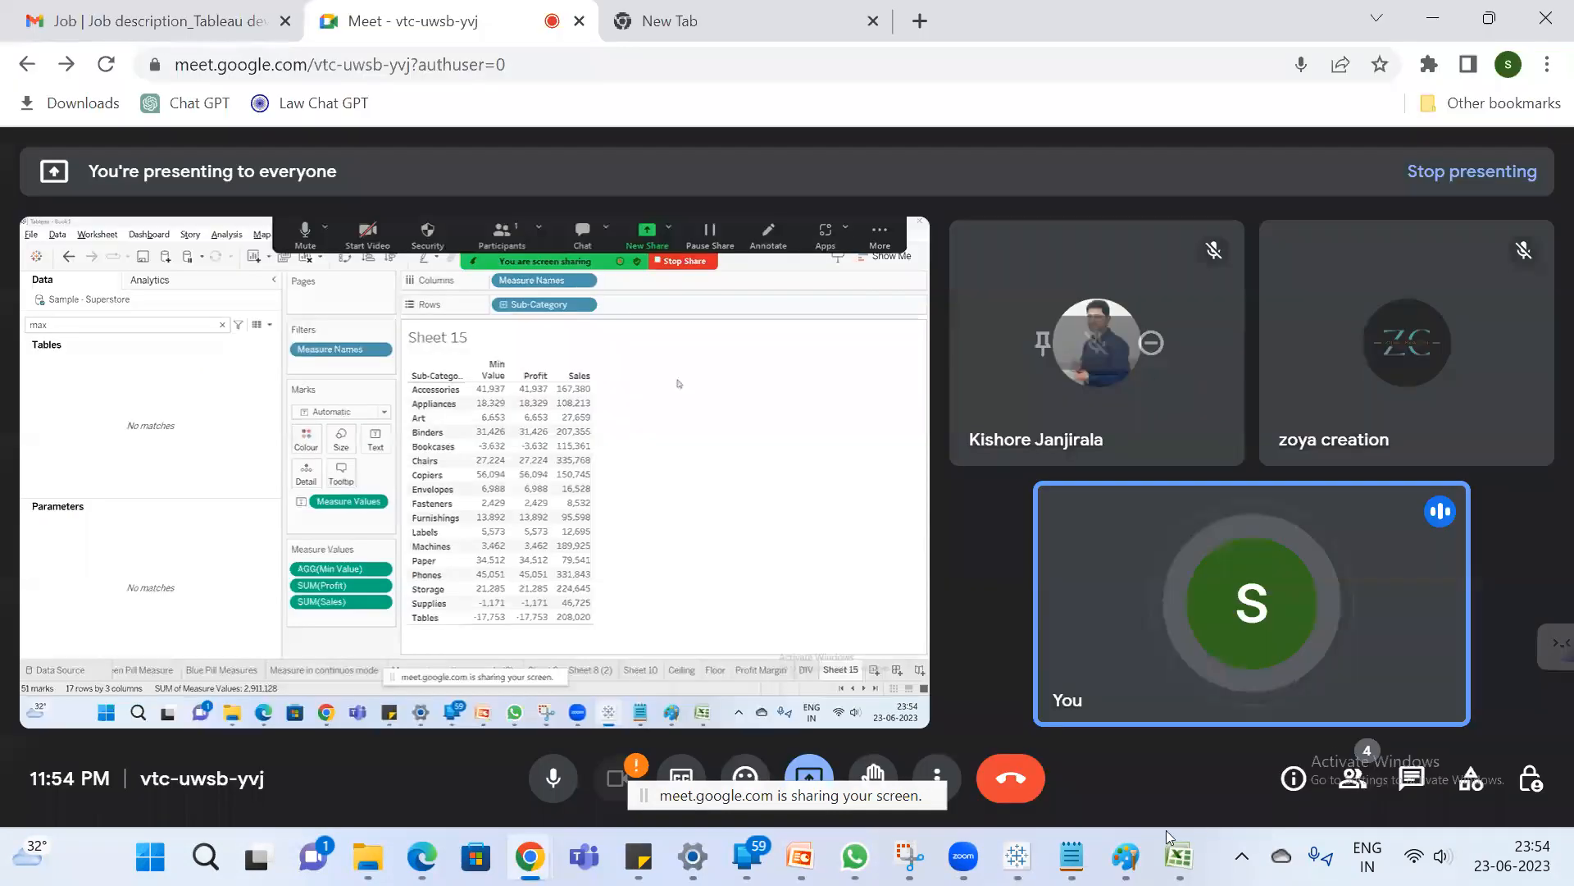
pyautogui.click(1018, 857)
pyautogui.click(801, 857)
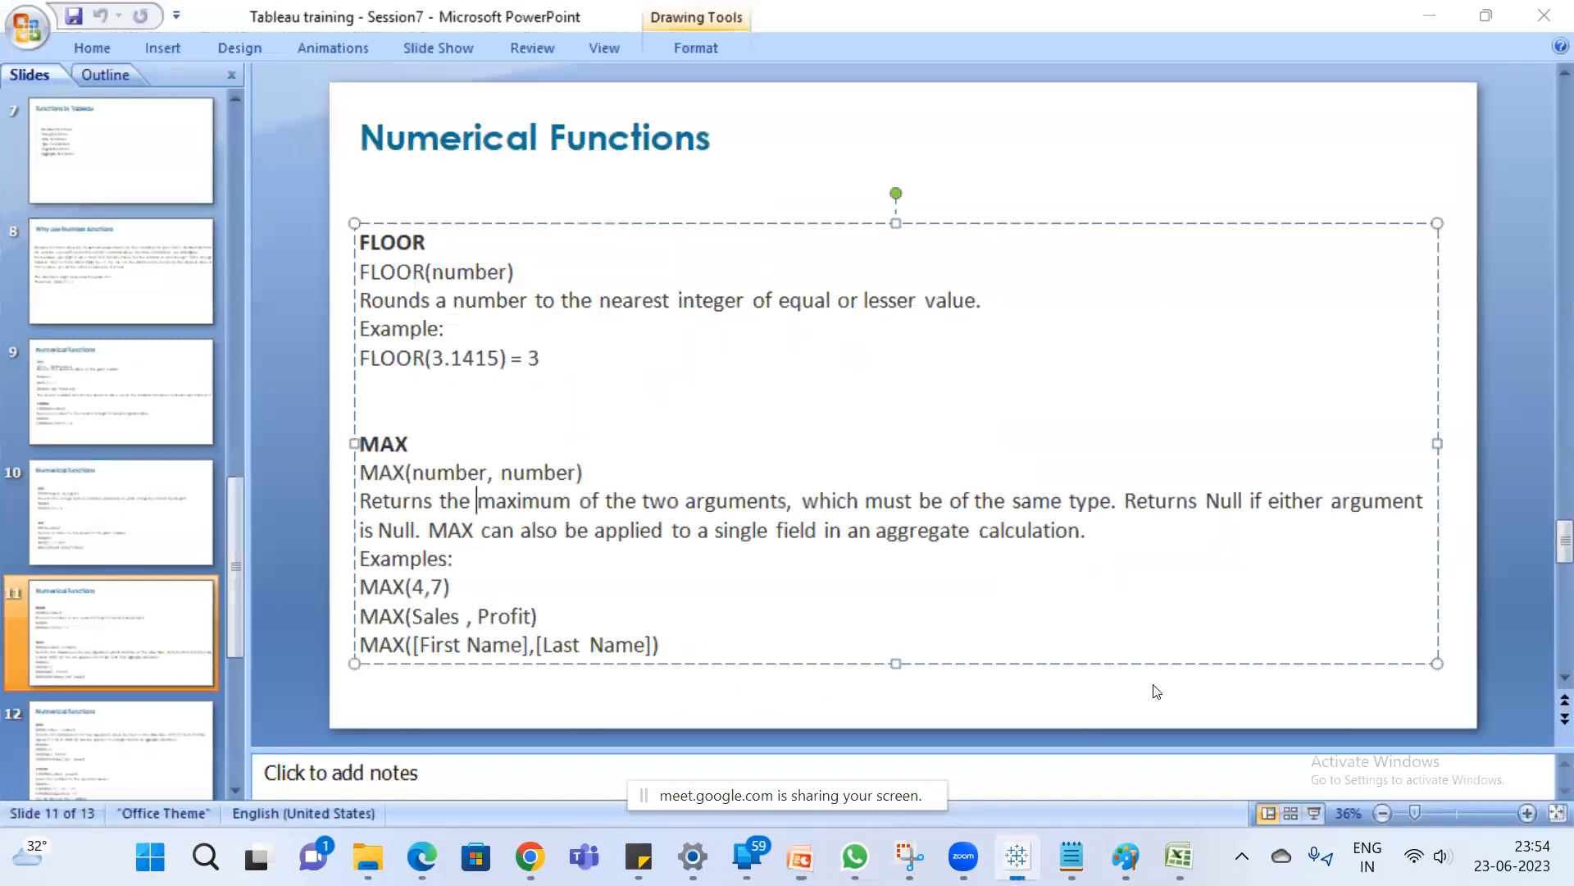
pyautogui.hotkey('alt', 'Tab')
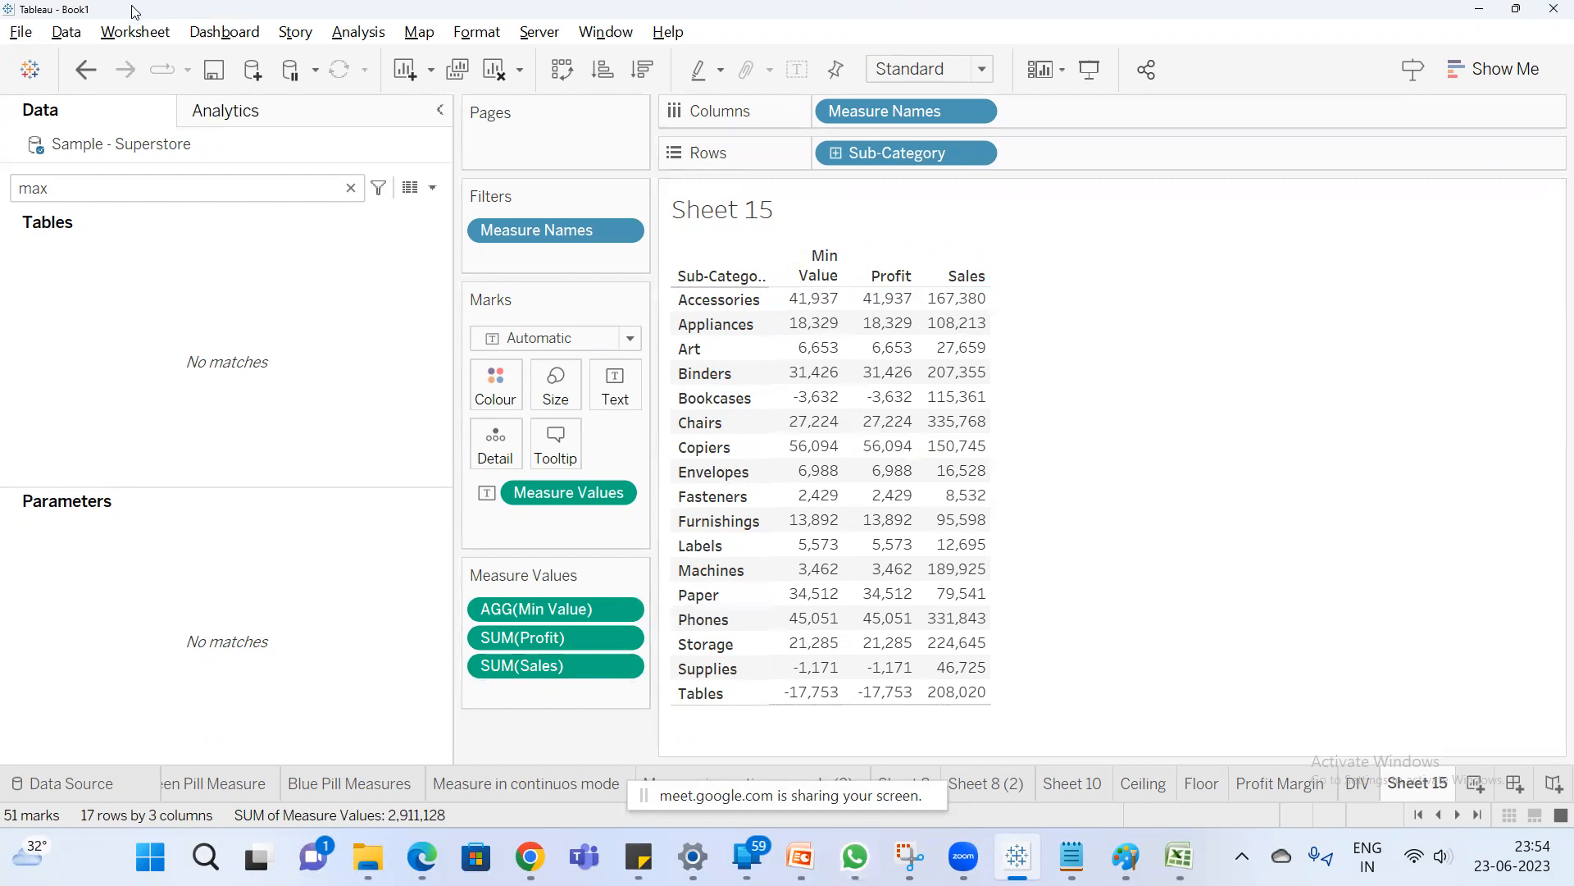
# Change the aggregation of the Profit measure in the table from SUM to MAX.
pyautogui.rightClick(560, 642)
pyautogui.moveTo(691, 826)
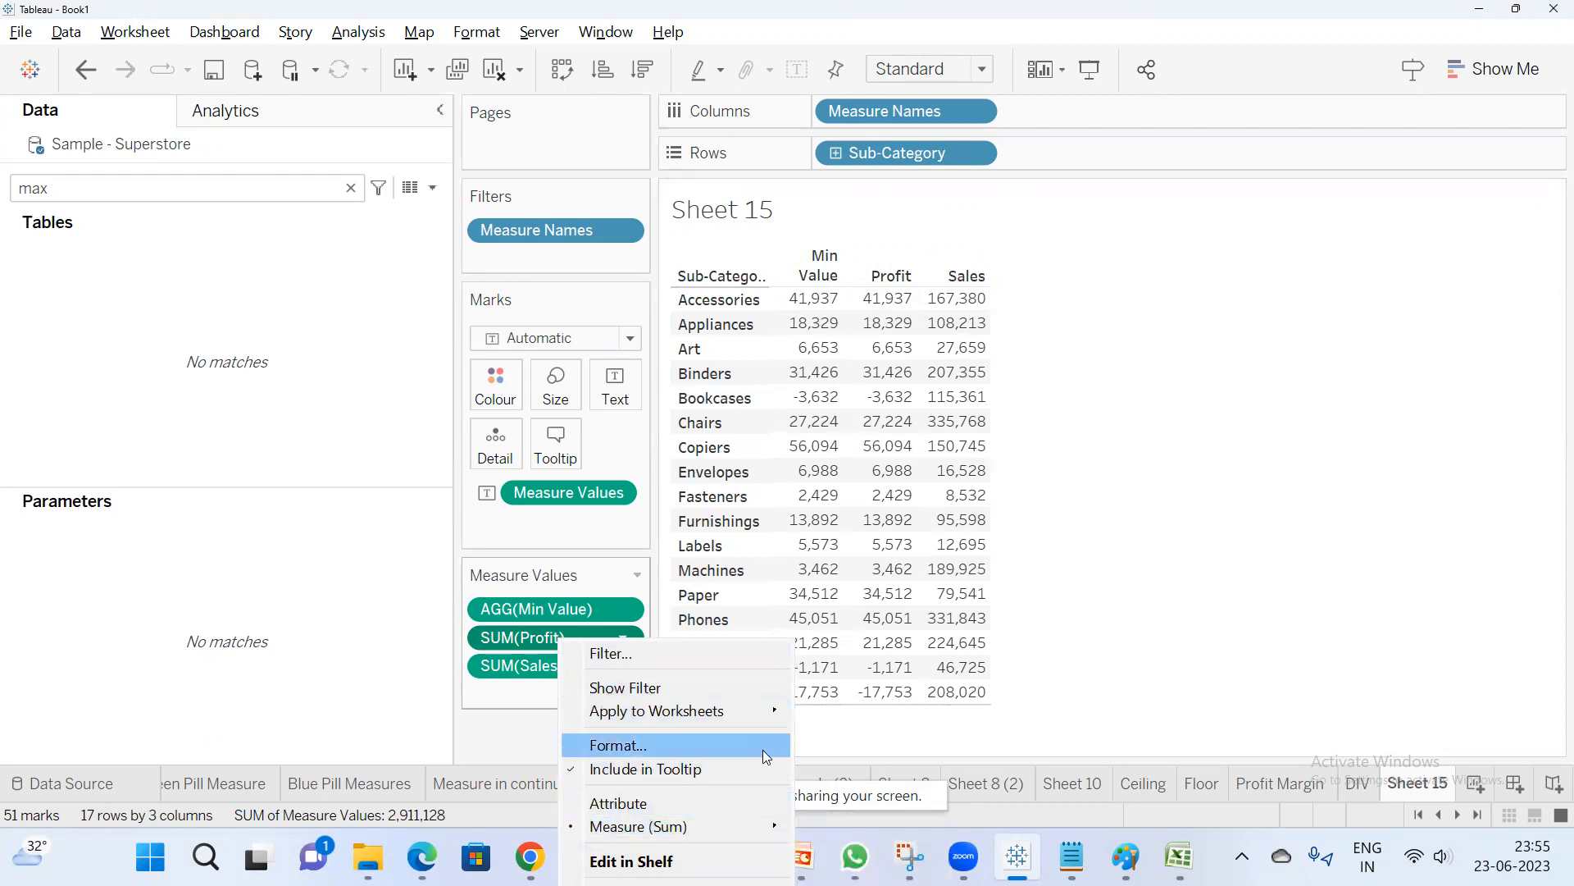
pyautogui.doubleClick(522, 639)
pyautogui.doubleClick(503, 639)
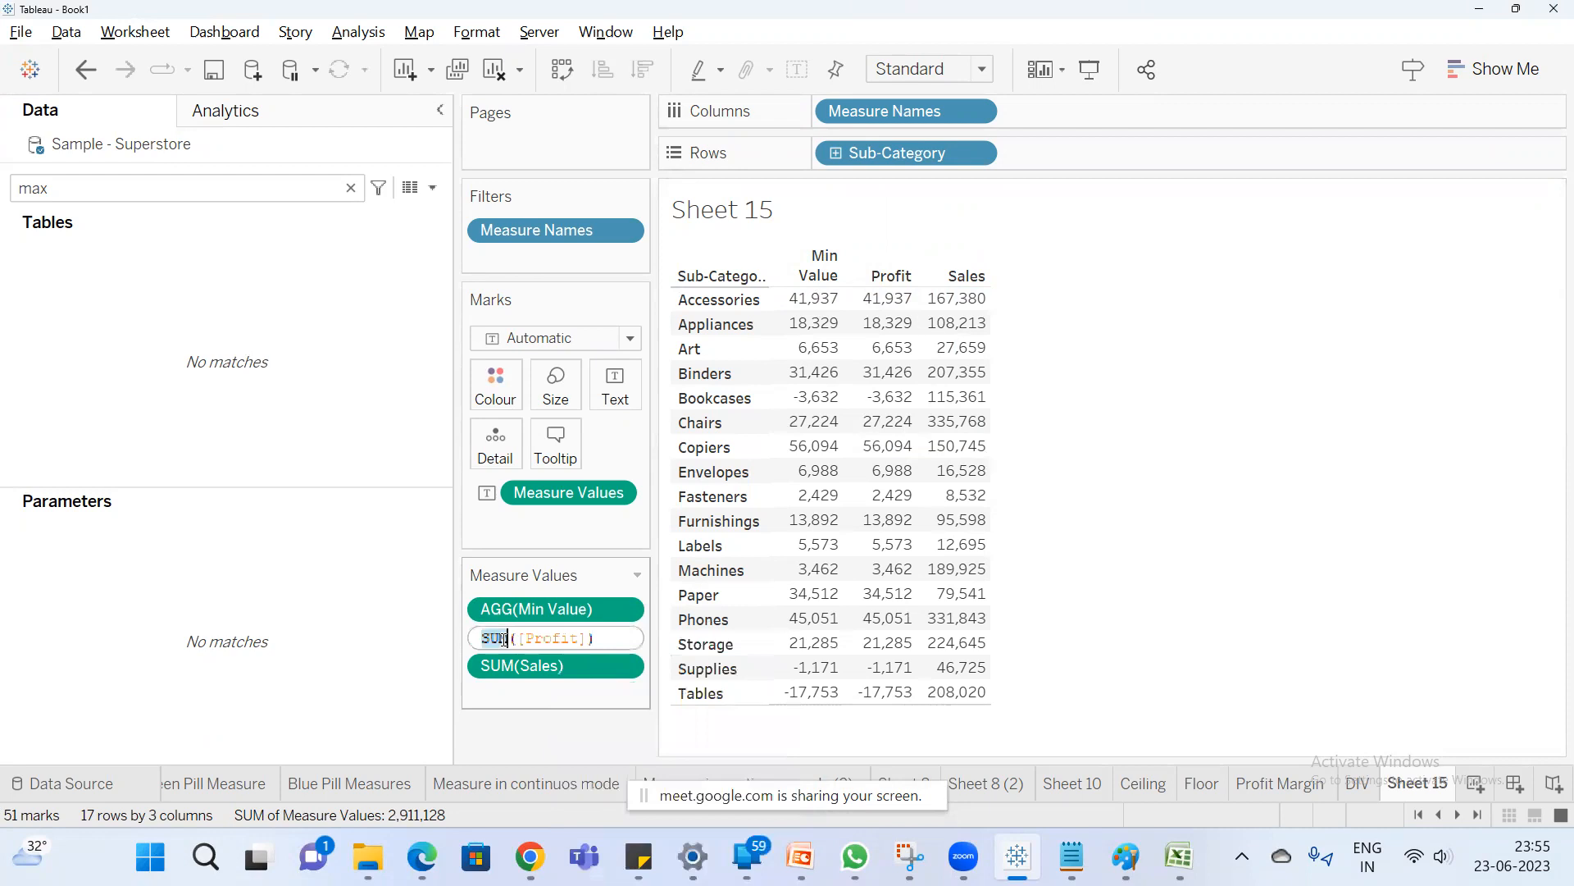
pyautogui.write('MAX')
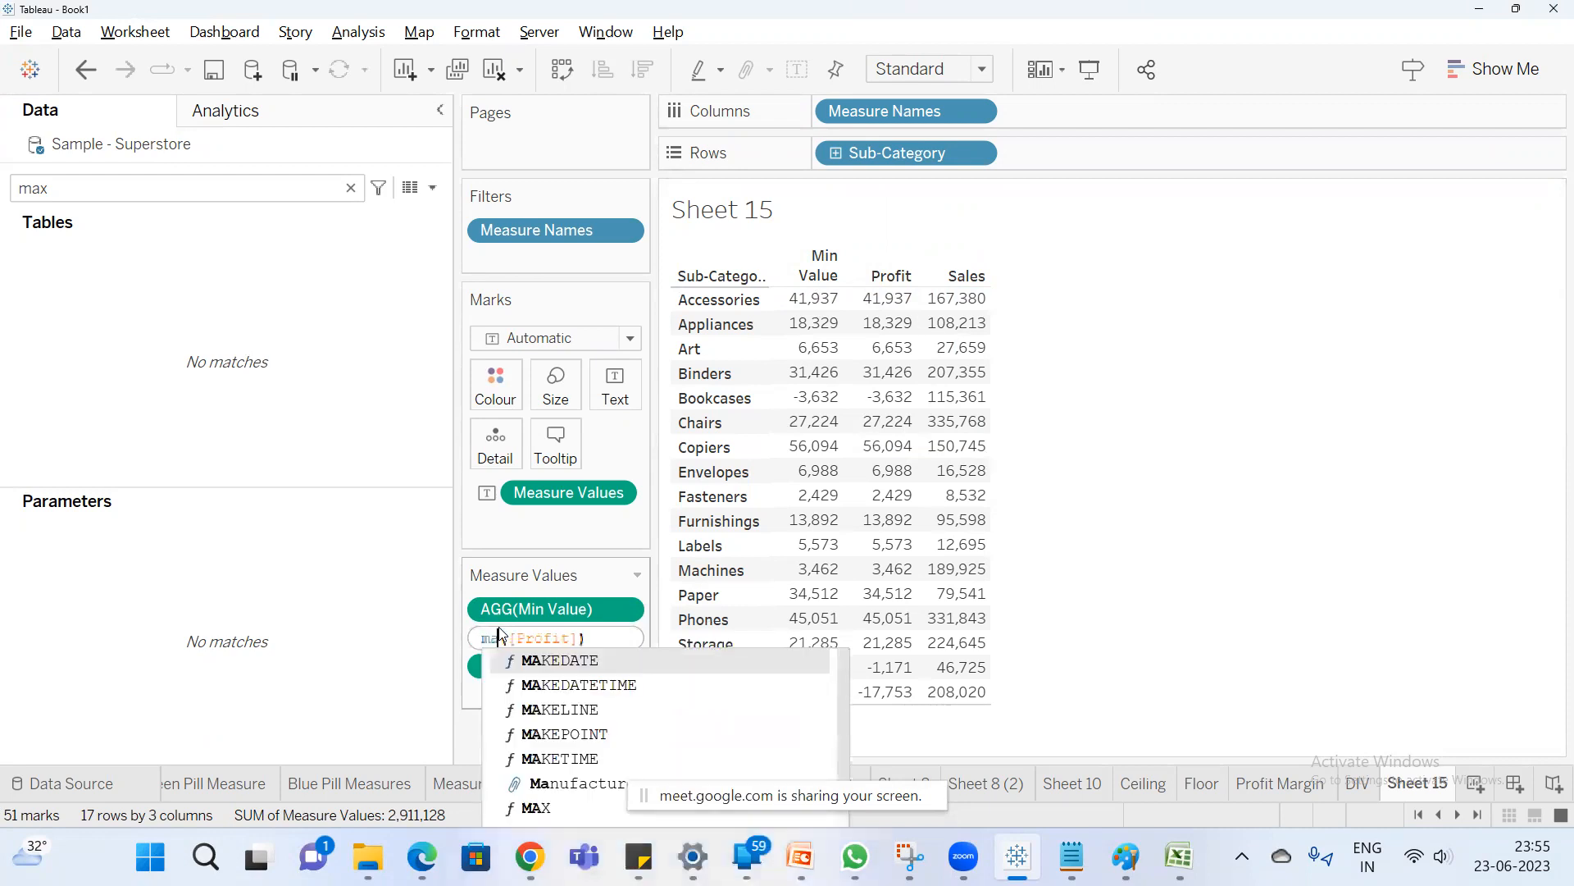
pyautogui.press('Return')
pyautogui.press('Return')
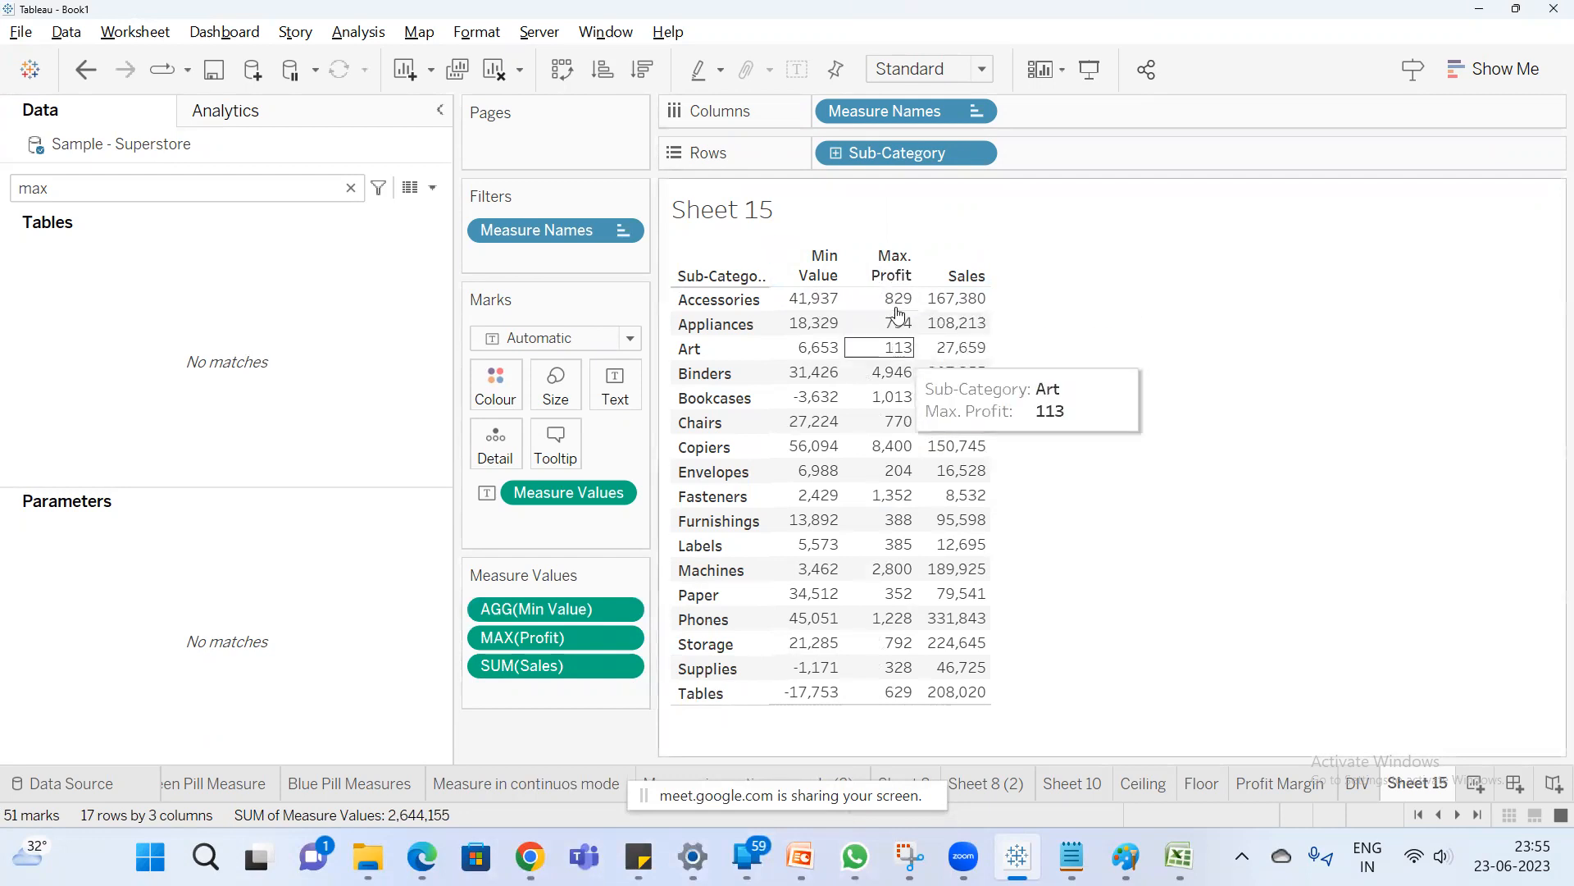
# Export the Sample - Superstore Orders table to the Downloads folder as a CSV file named accessories.
pyautogui.click(405, 191)
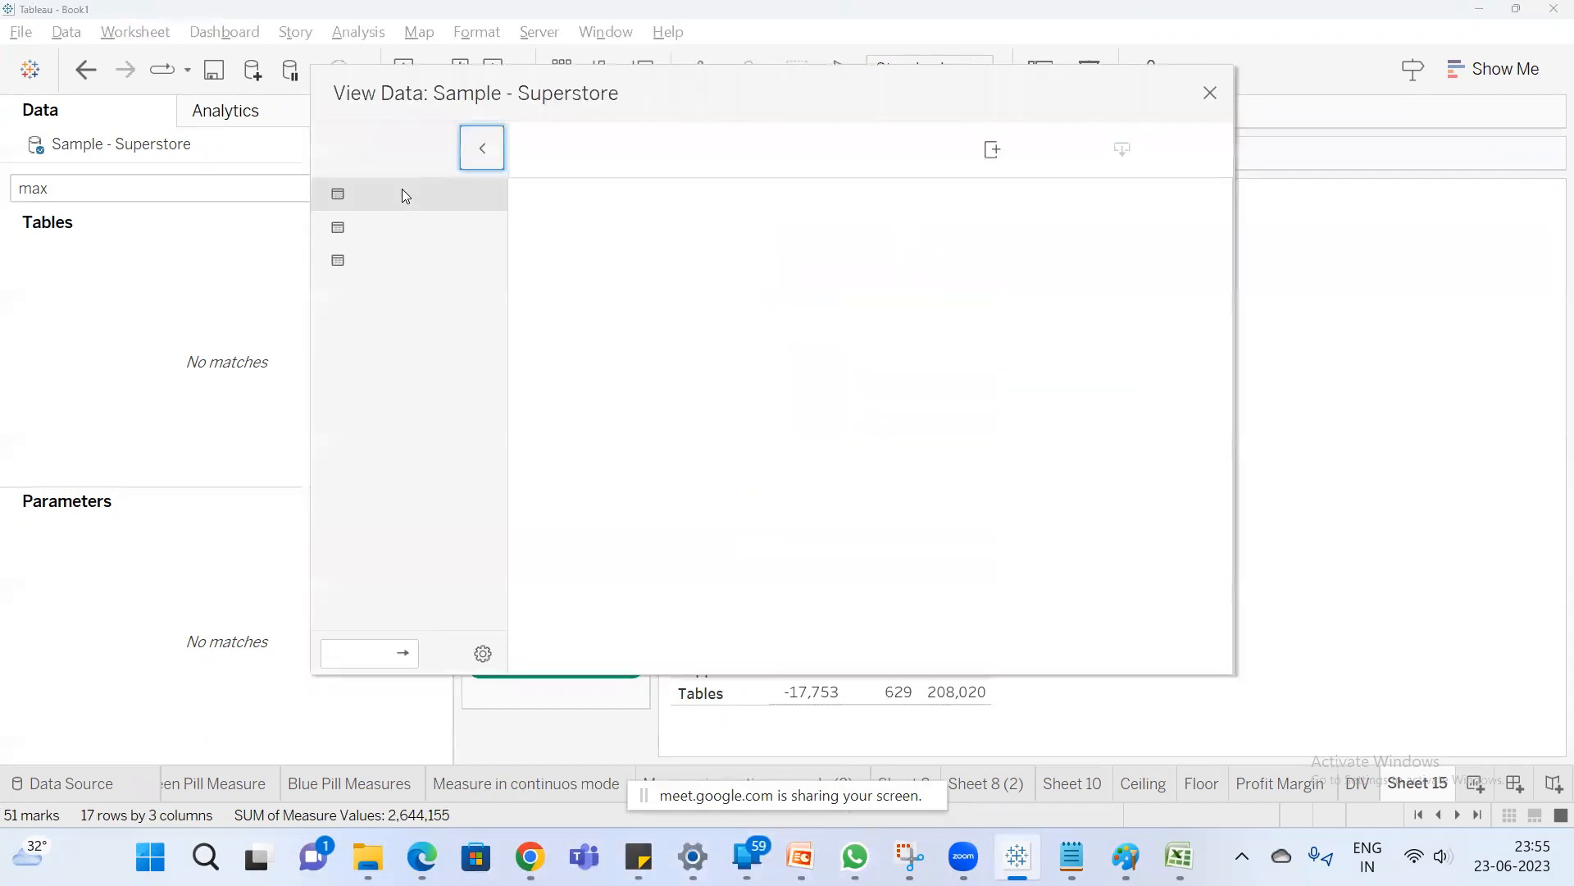
pyautogui.moveTo(642, 99); pyautogui.dragTo(503, 118)
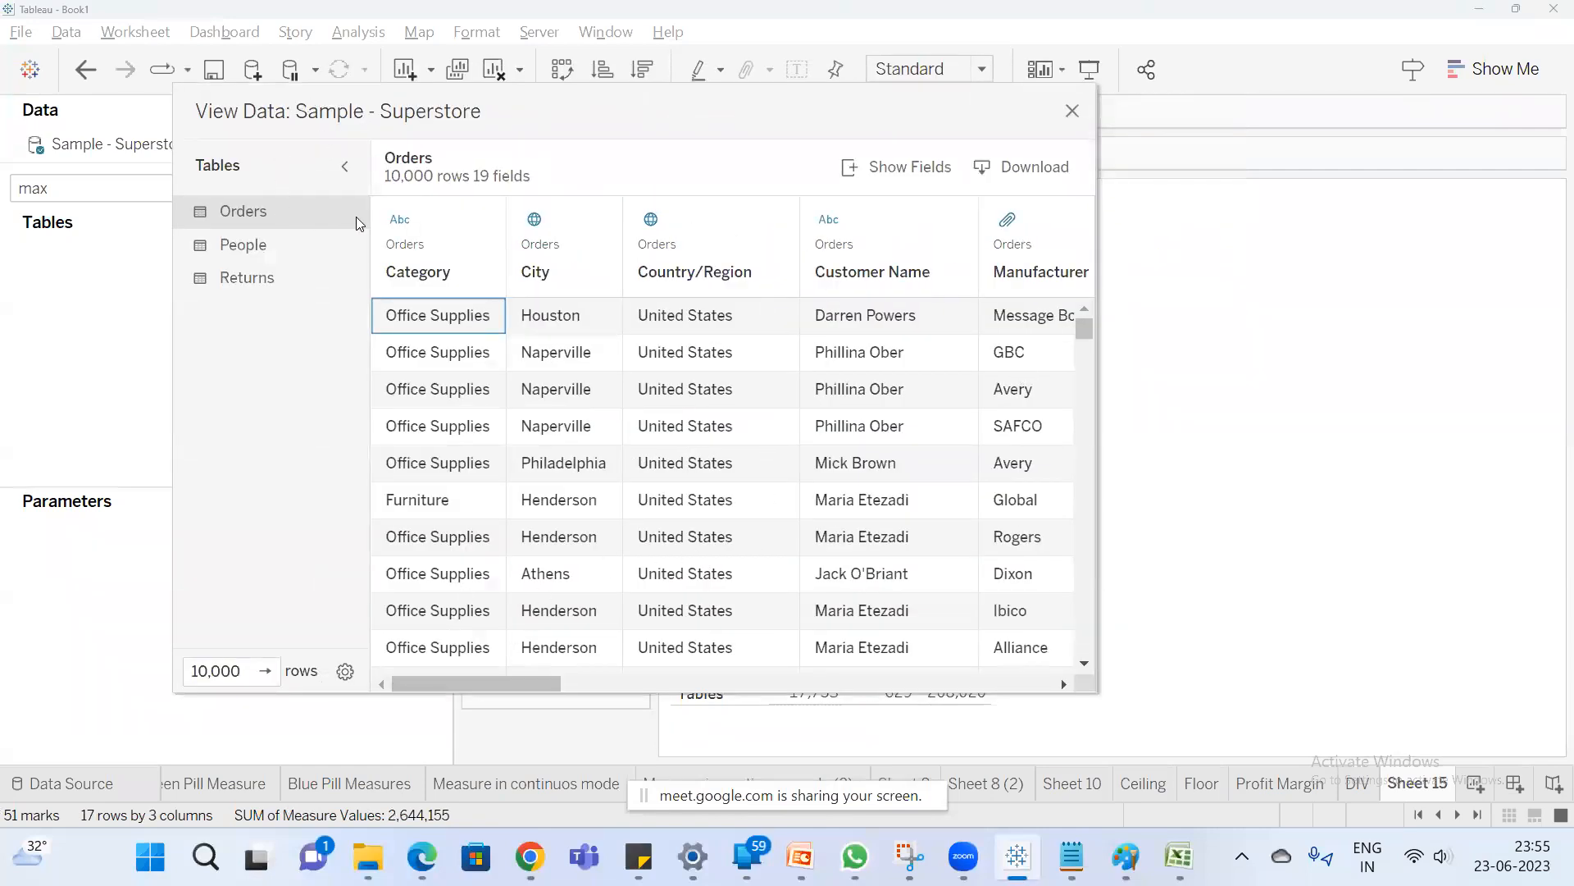
pyautogui.click(1002, 174)
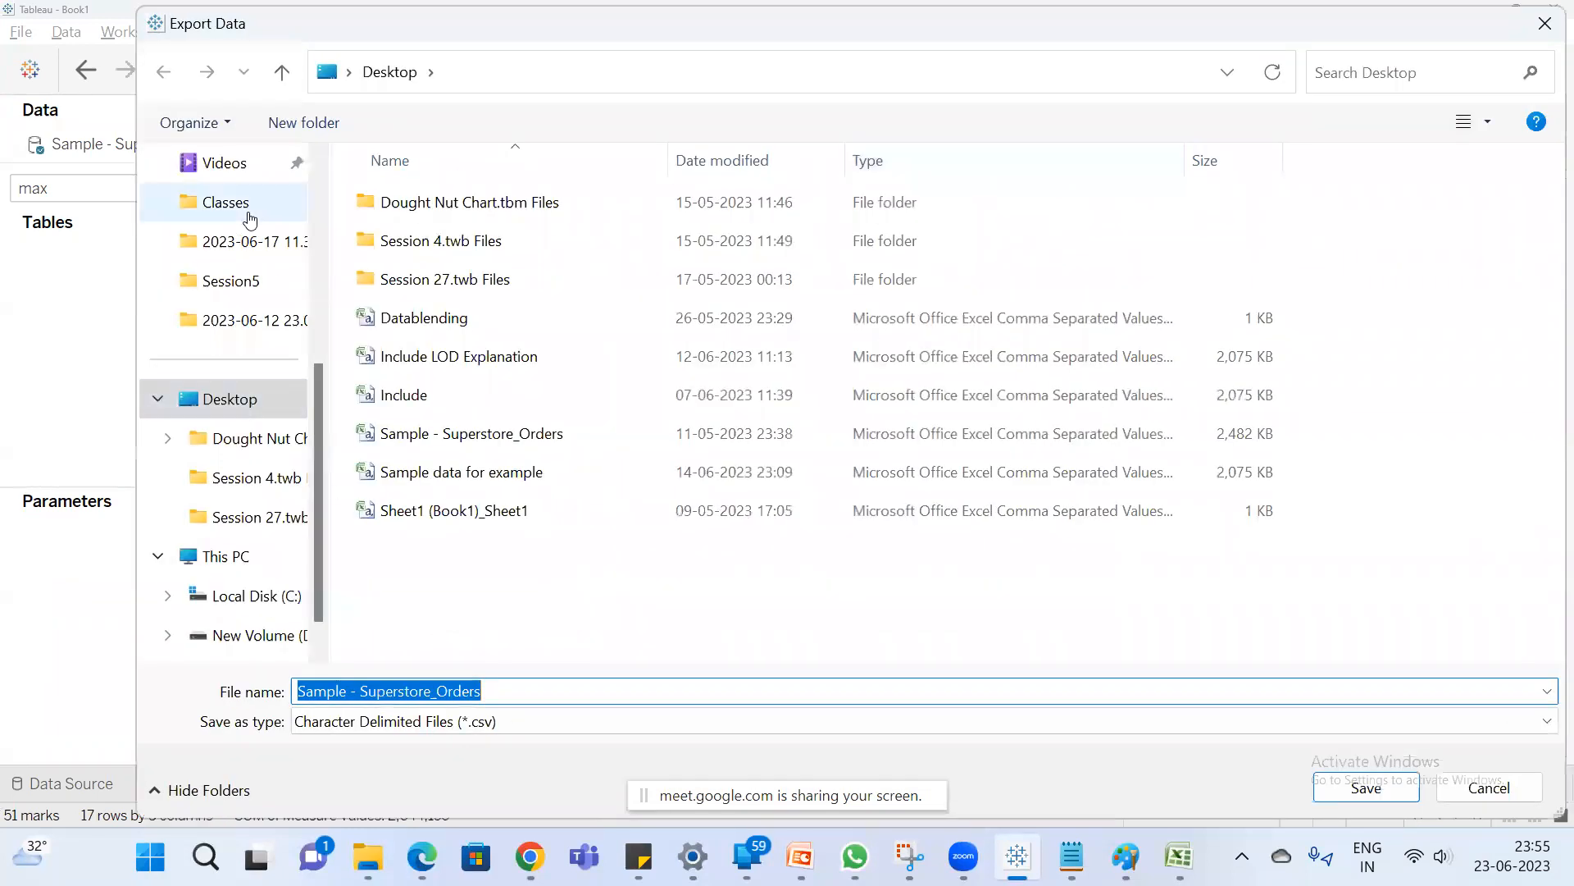
pyautogui.scroll(3, 278, 264)
pyautogui.click(197, 361)
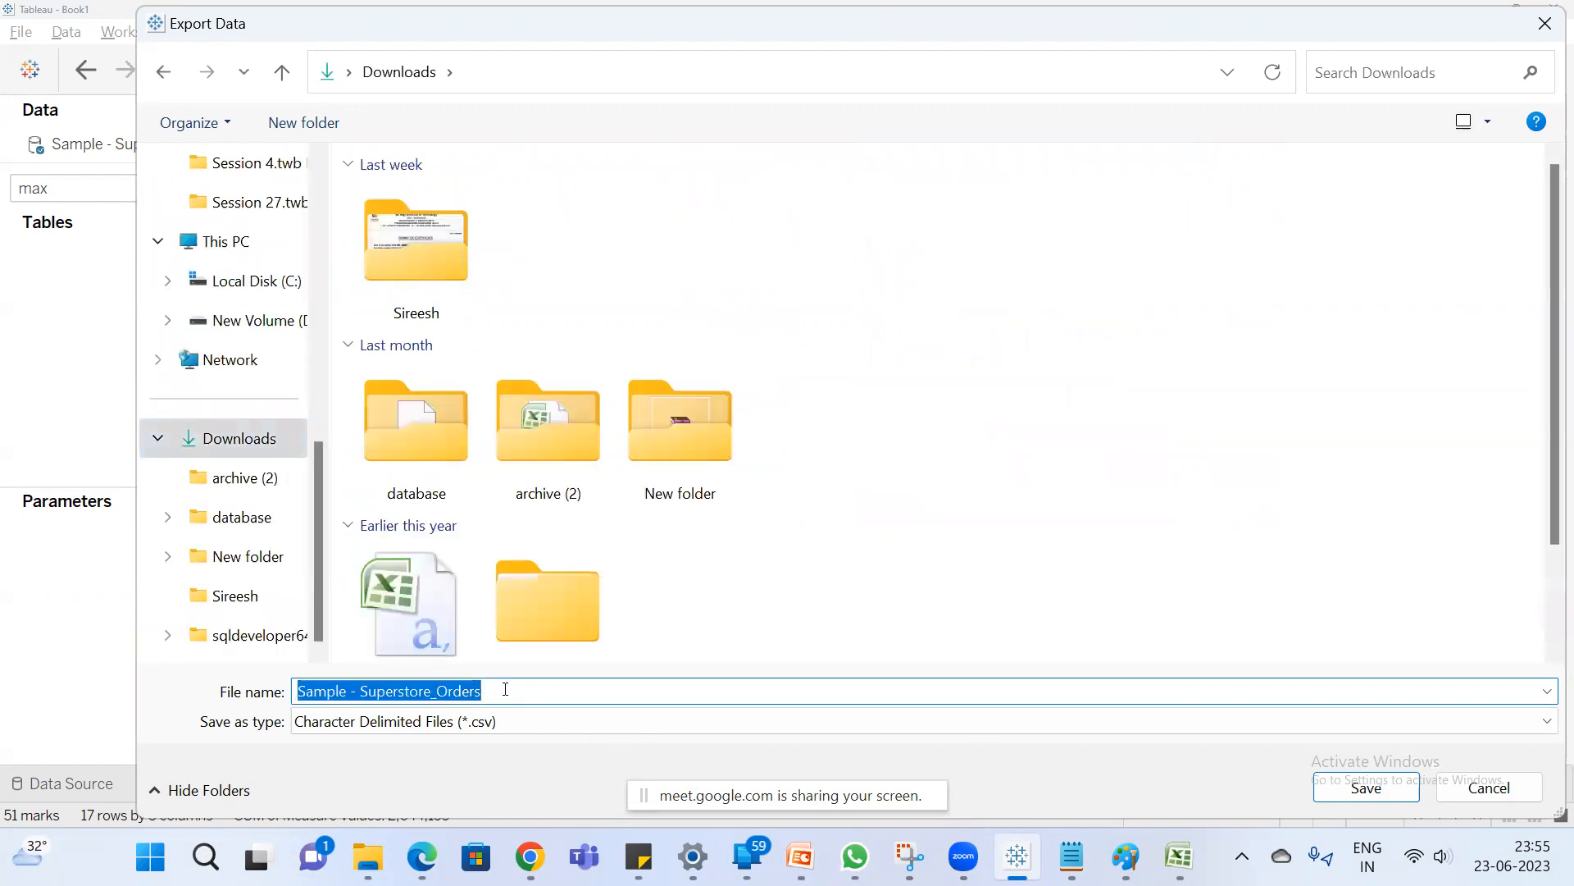
pyautogui.write('accessories')
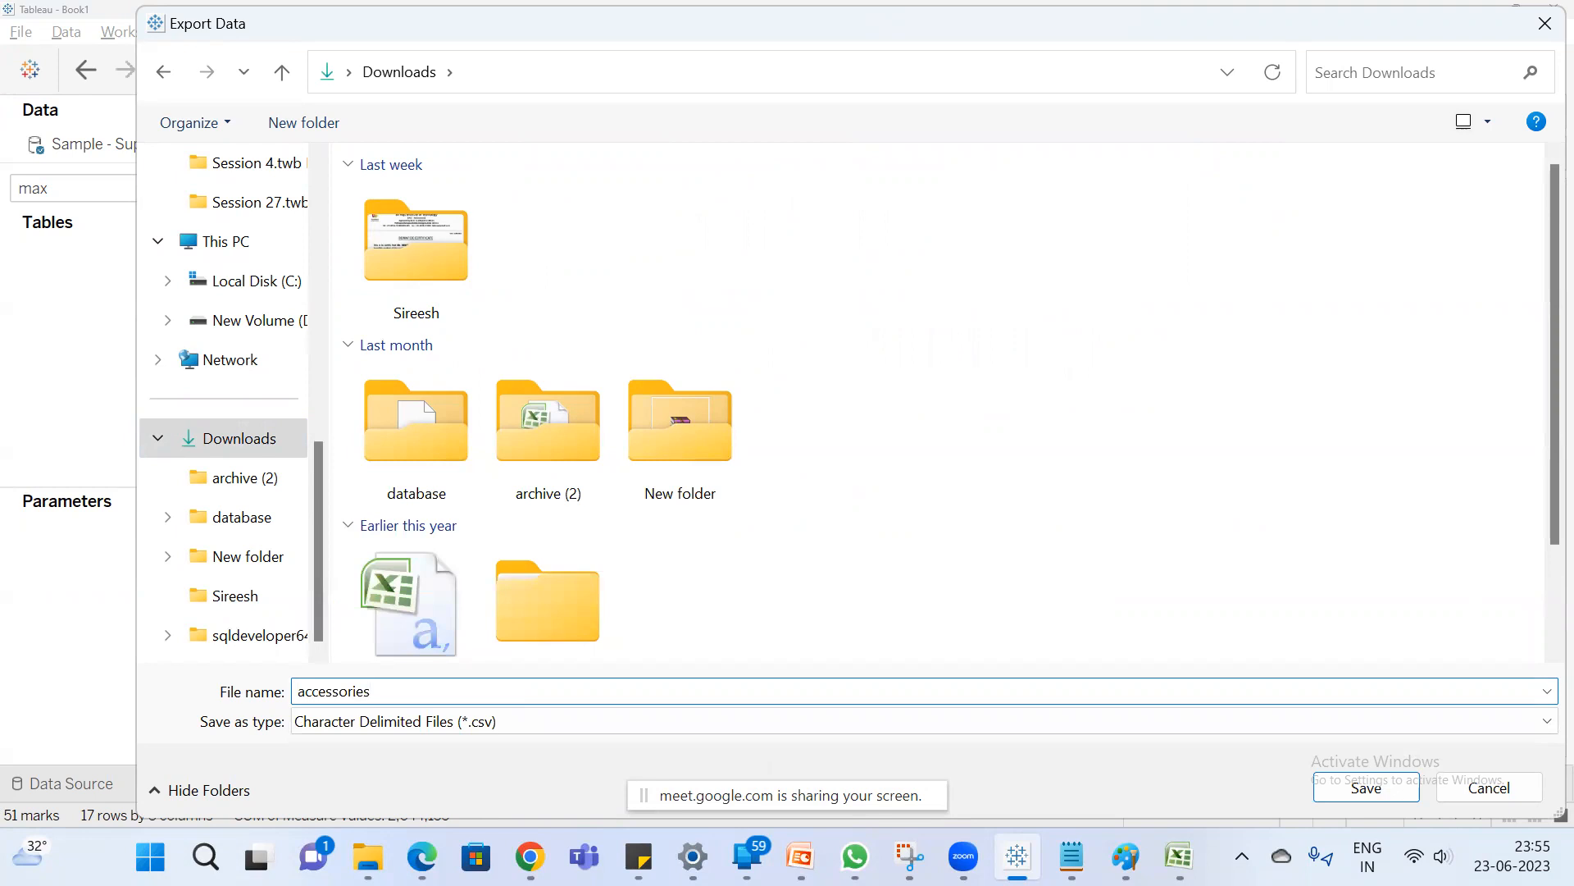
pyautogui.press('Return')
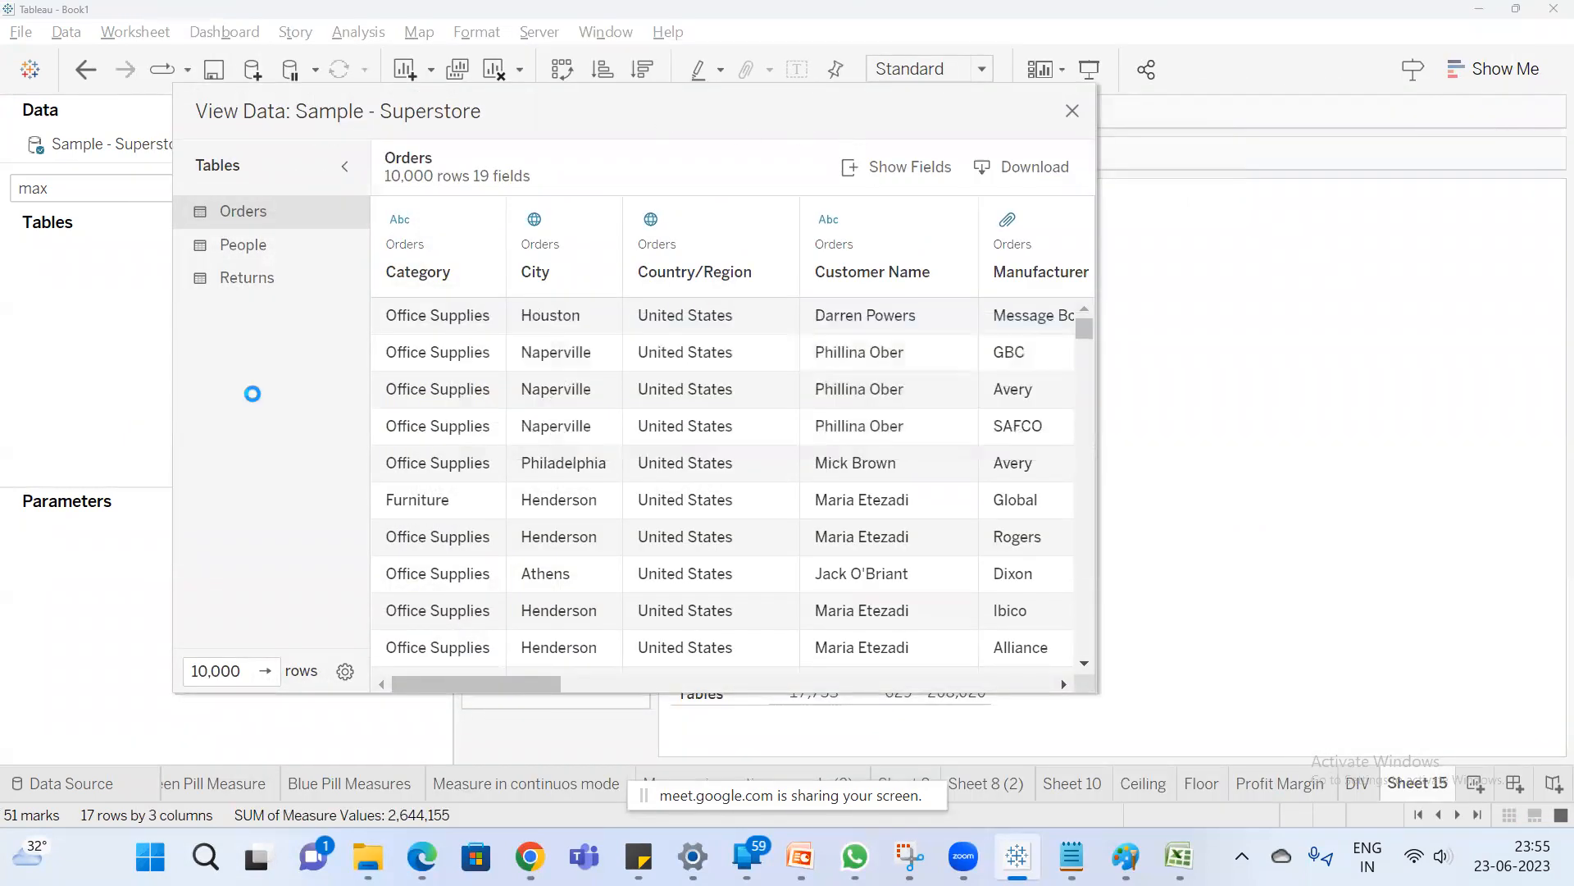
# Open the exported accessories file from the Downloads folder in Excel.
pyautogui.press('super+e')
pyautogui.click(339, 540)
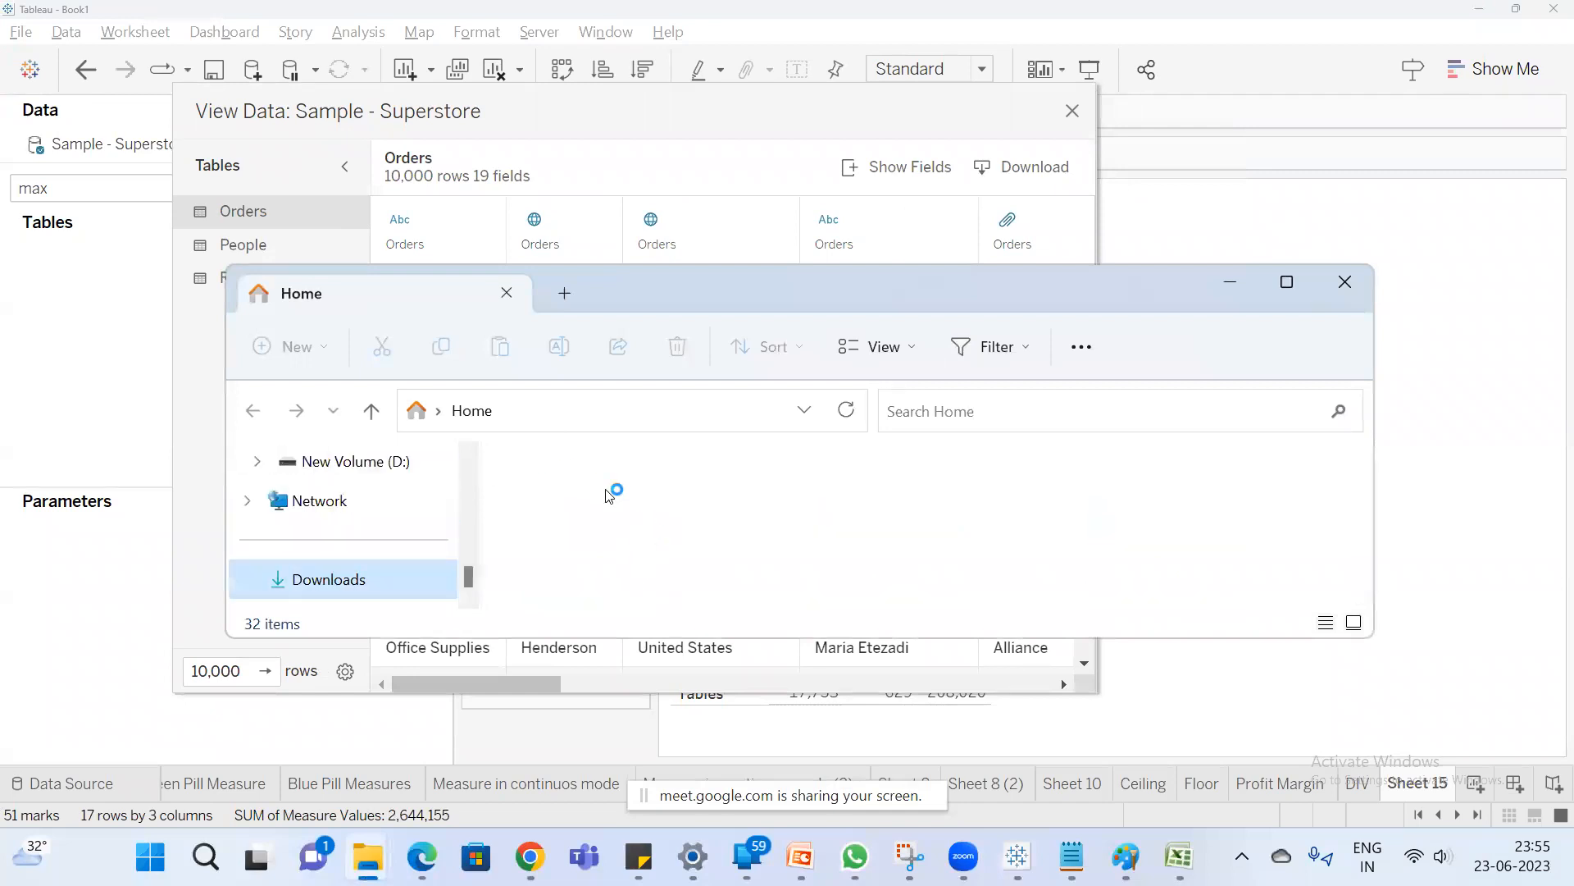
pyautogui.doubleClick(667, 532)
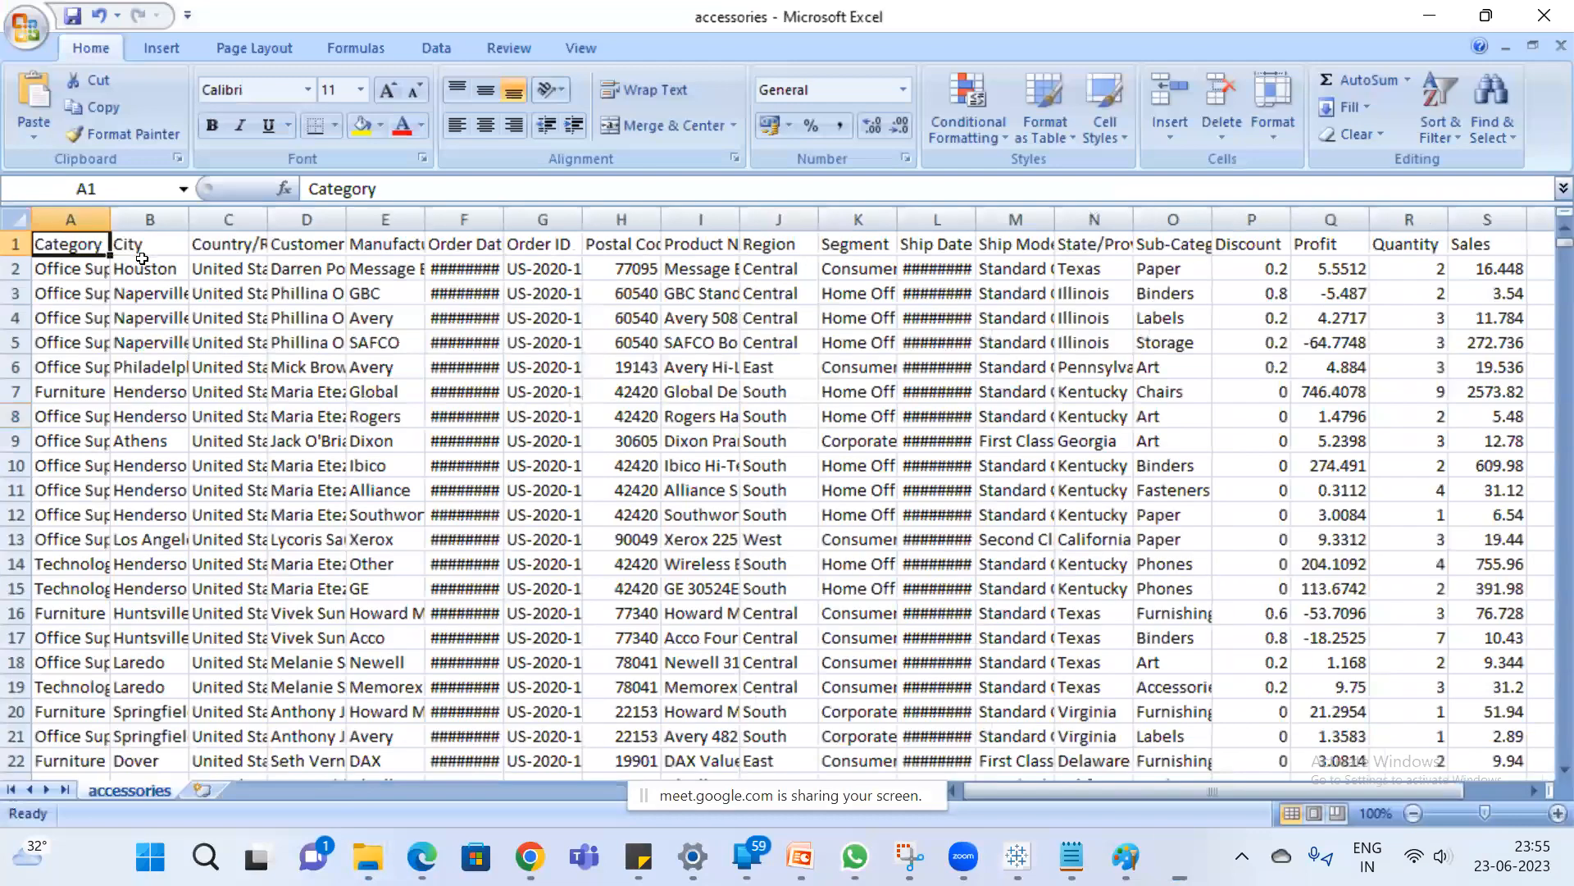
# Return to Tableau, close the underlying data view, and remove Sales, Min Value and MAX(Profit) from Sheet 15.
pyautogui.hotkey('alt', 'Tab')
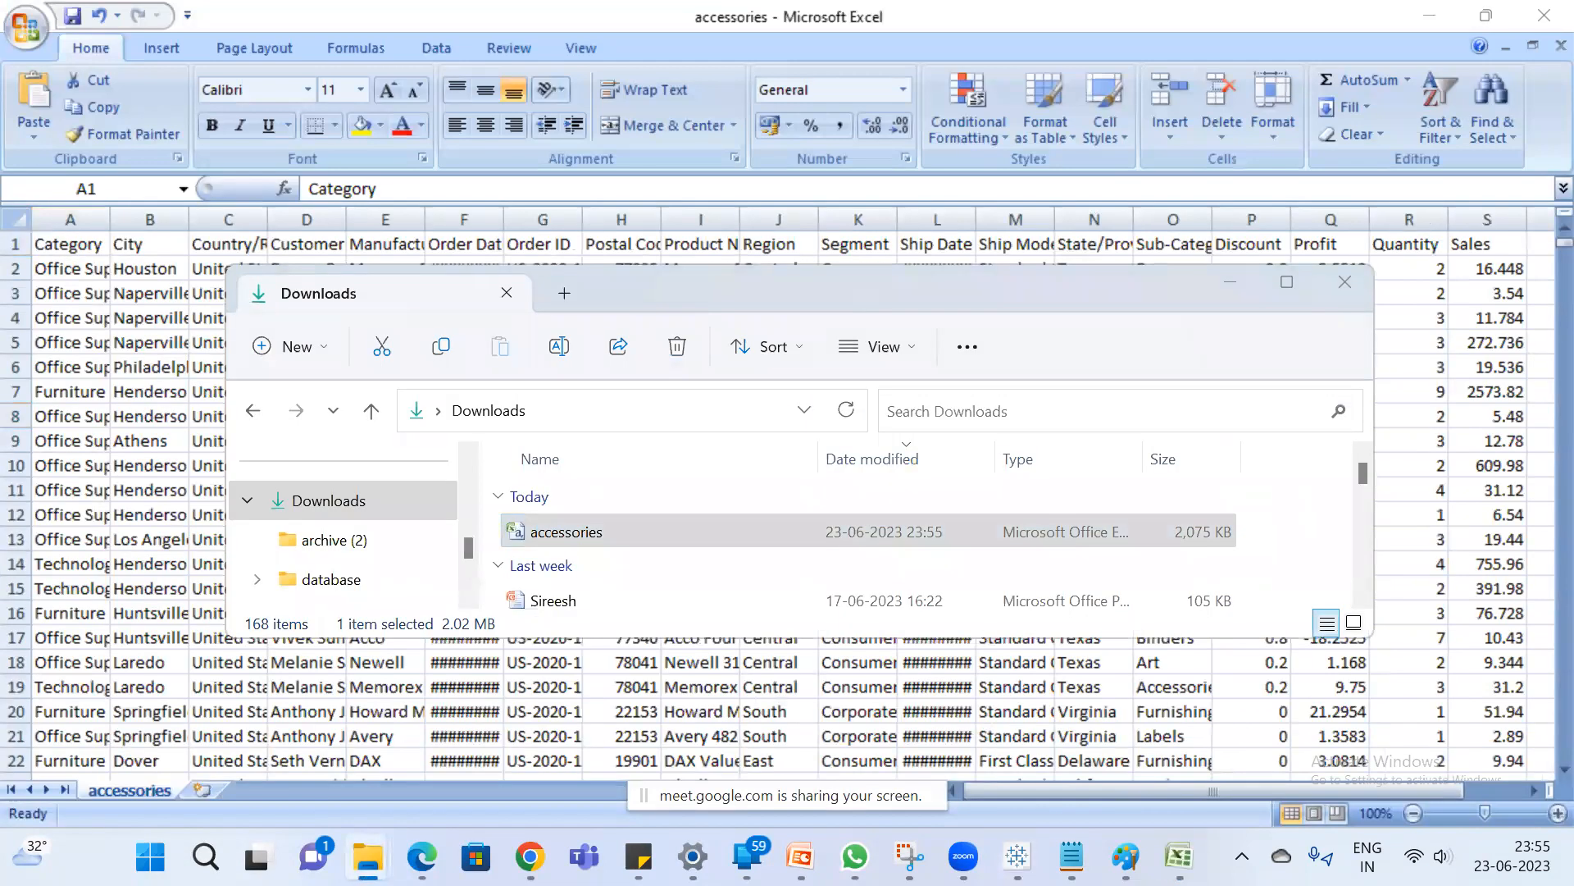
pyautogui.click(1017, 856)
pyautogui.click(1073, 114)
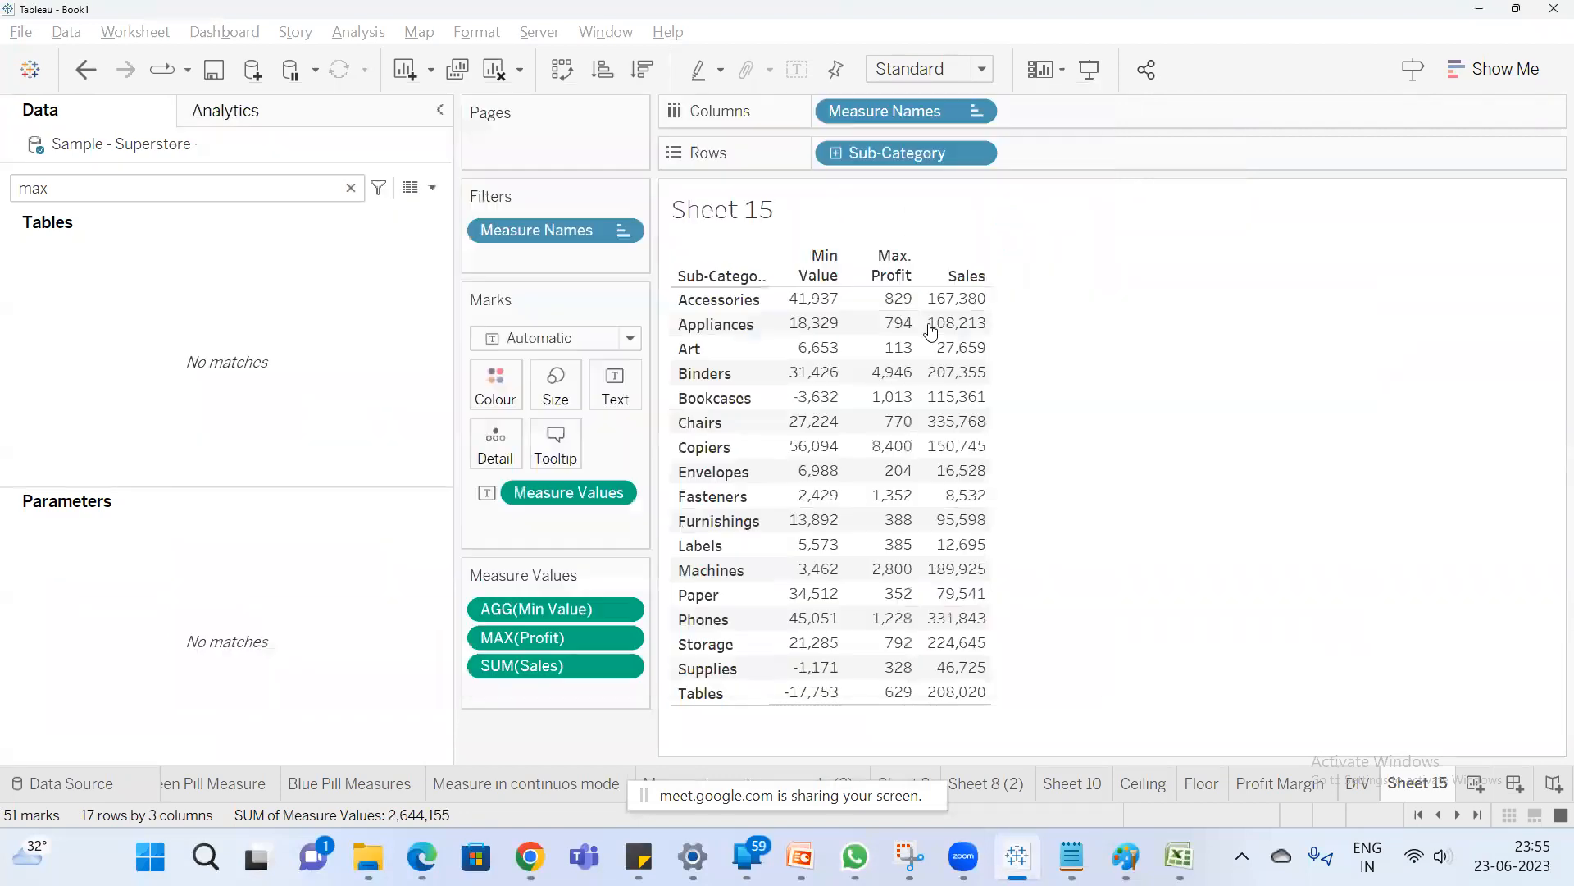
pyautogui.moveTo(555, 663); pyautogui.dragTo(984, 648)
pyautogui.moveTo(549, 611); pyautogui.dragTo(1211, 580)
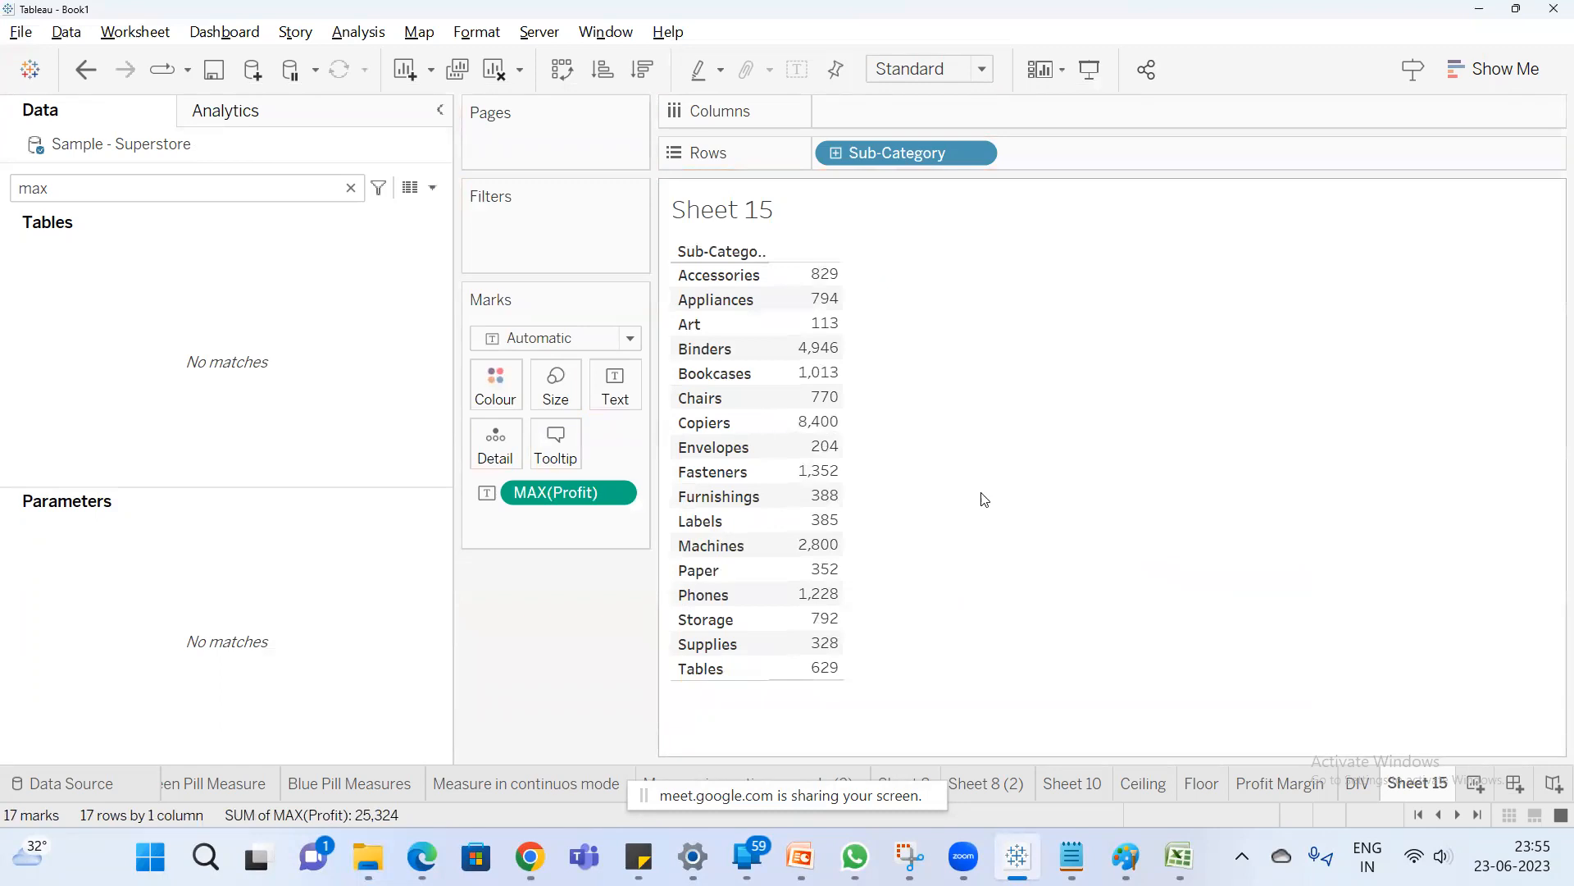
pyautogui.moveTo(574, 492); pyautogui.dragTo(214, 234)
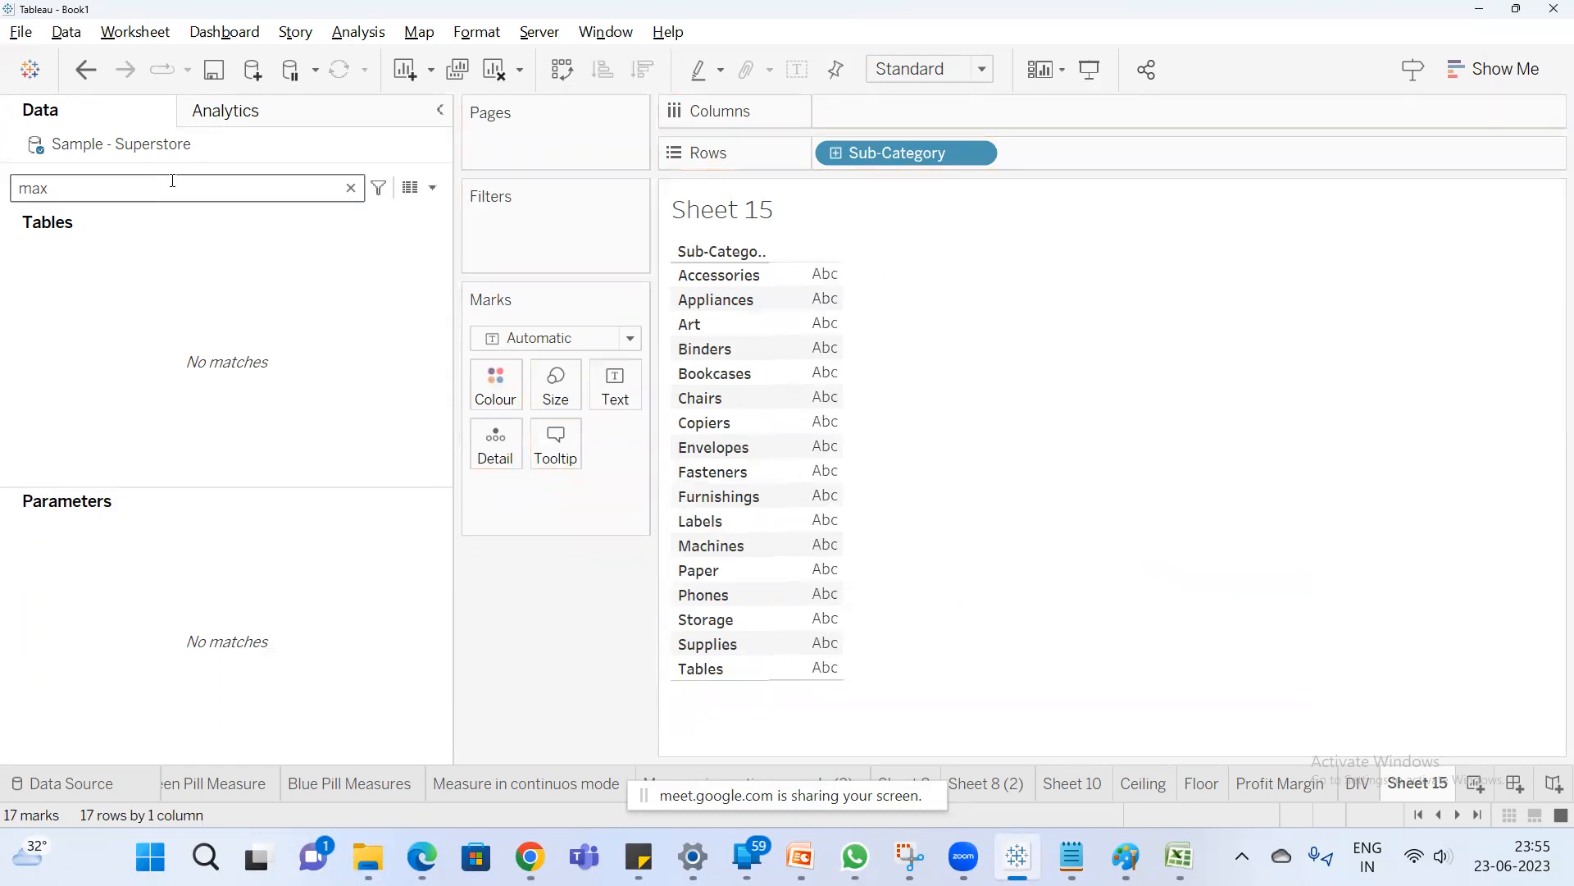
# Find the Sales field by searching for "sa" and add it to the Sub-Category table.
pyautogui.doubleClick(175, 189)
pyautogui.write('sa')
pyautogui.doubleClick(152, 286)
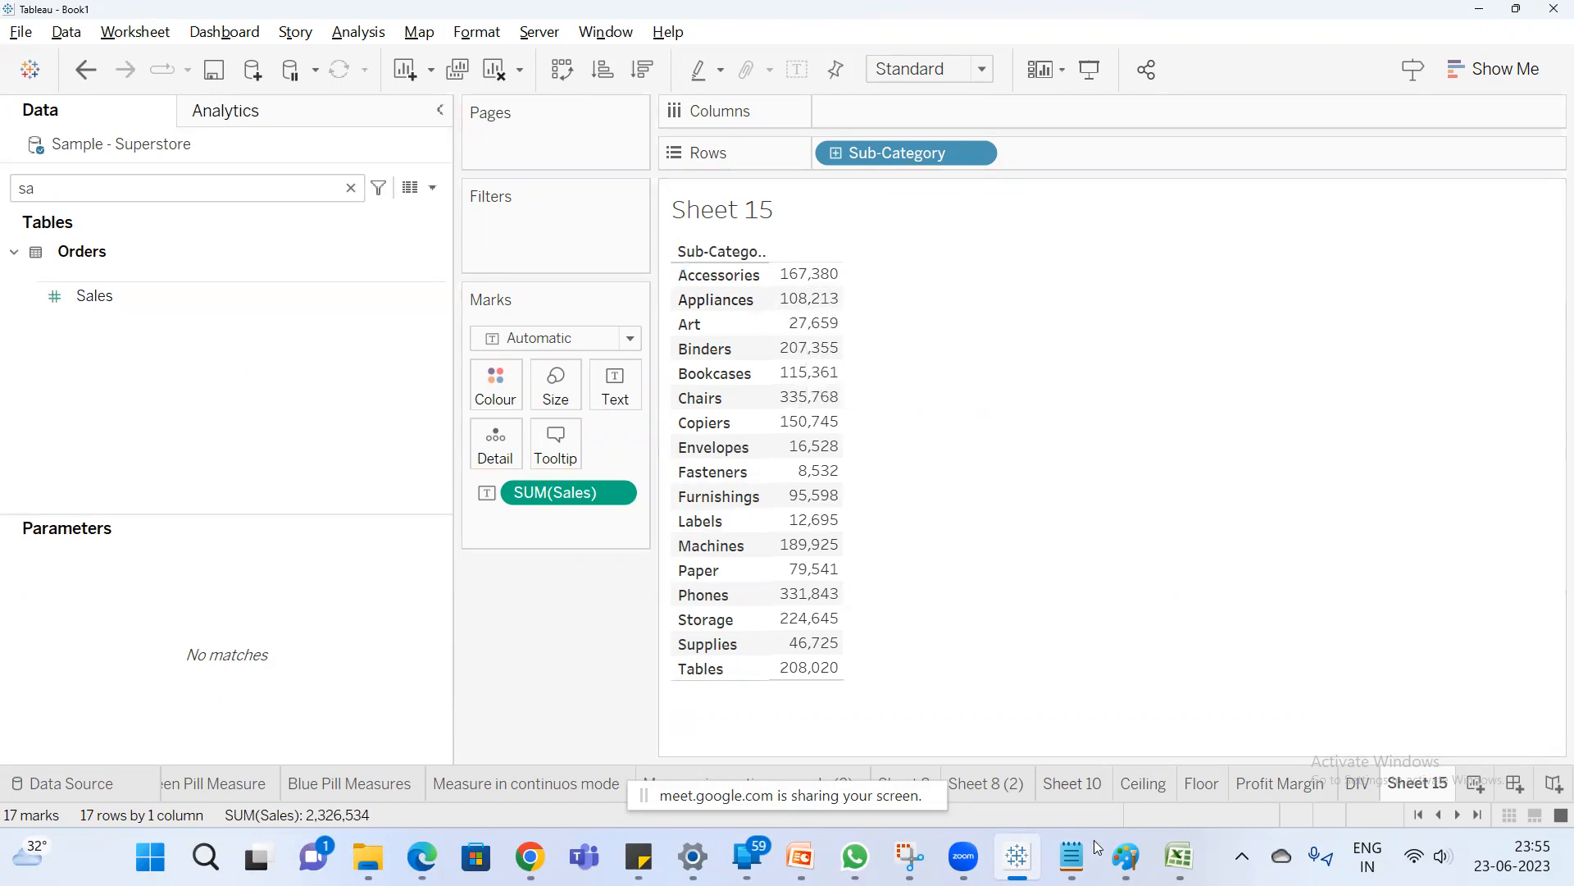
# Switch to the accessories workbook in Excel and turn on filtering for its header row.
pyautogui.moveTo(1178, 856)
pyautogui.click(1317, 705)
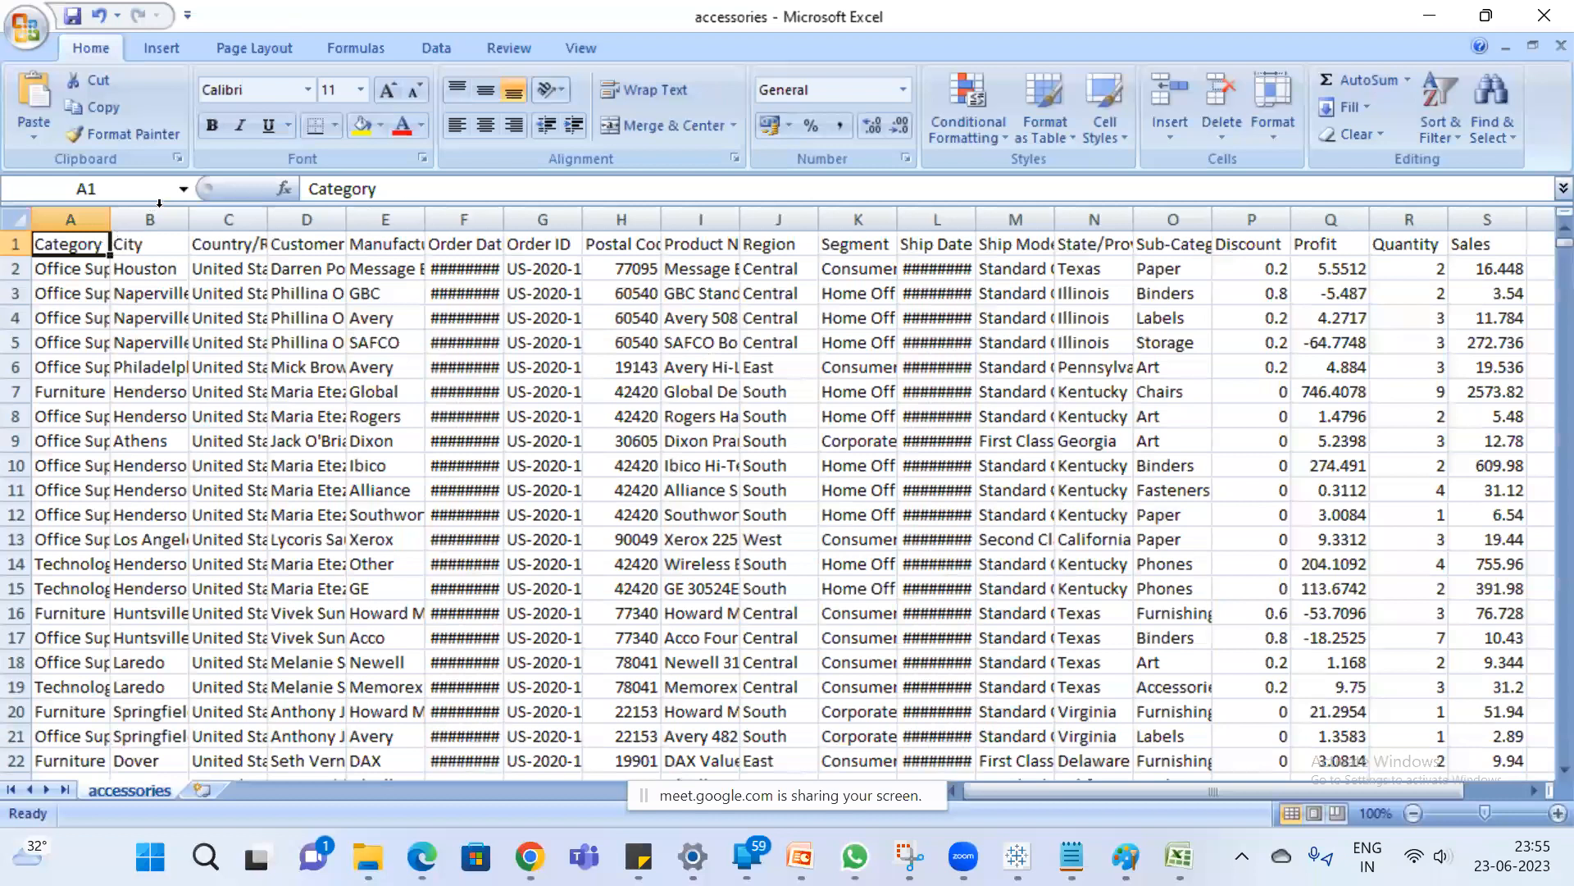
pyautogui.hotkey('ctrl', 'shift', 'l')
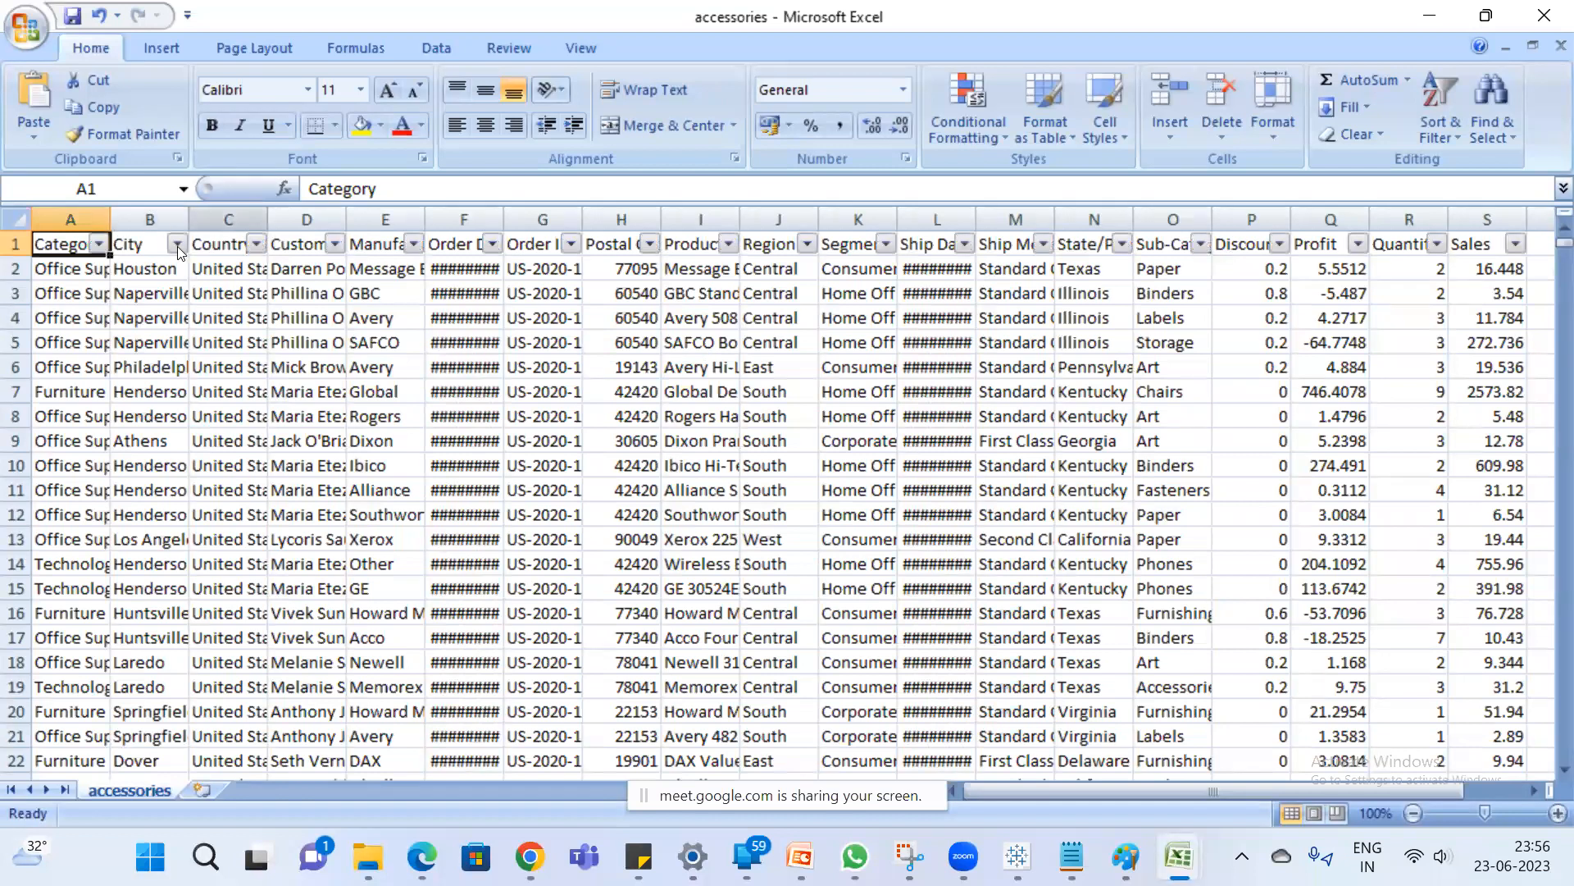
# Filter the Sub-Category column to show only Accessories.
pyautogui.press('Right')
pyautogui.press('Right')
pyautogui.press('Right')
pyautogui.press('Right')
pyautogui.press('Right')
pyautogui.press('Right')
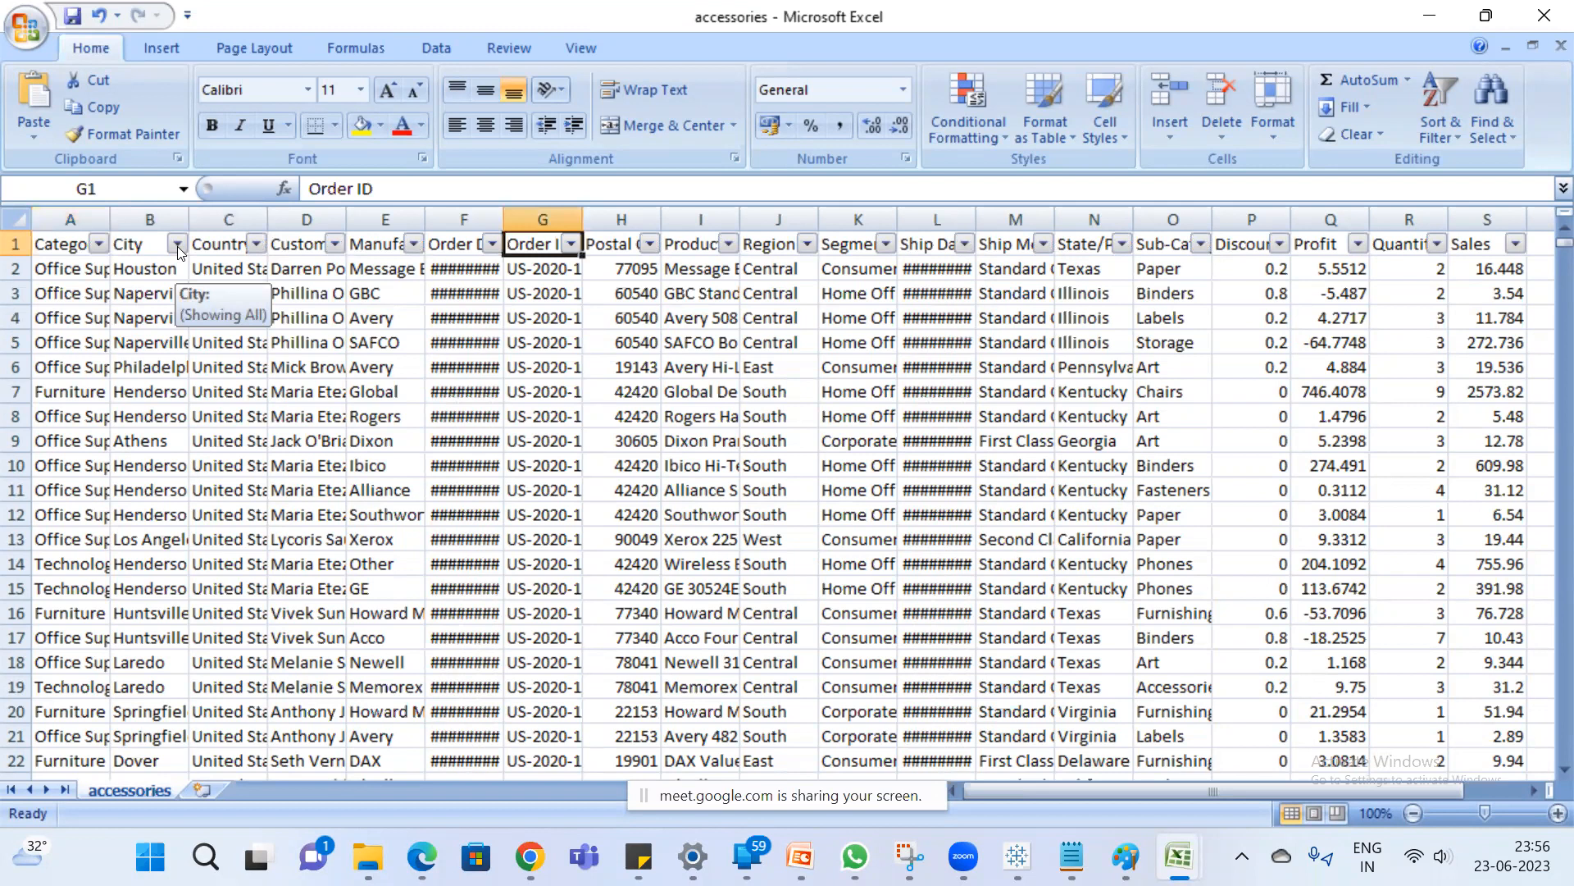
pyautogui.press('Right')
pyautogui.press('Right')
pyautogui.press('Right')
pyautogui.press('Right')
pyautogui.press('Right')
pyautogui.press('Right')
pyautogui.press('Right')
pyautogui.press('Right')
pyautogui.press('Right')
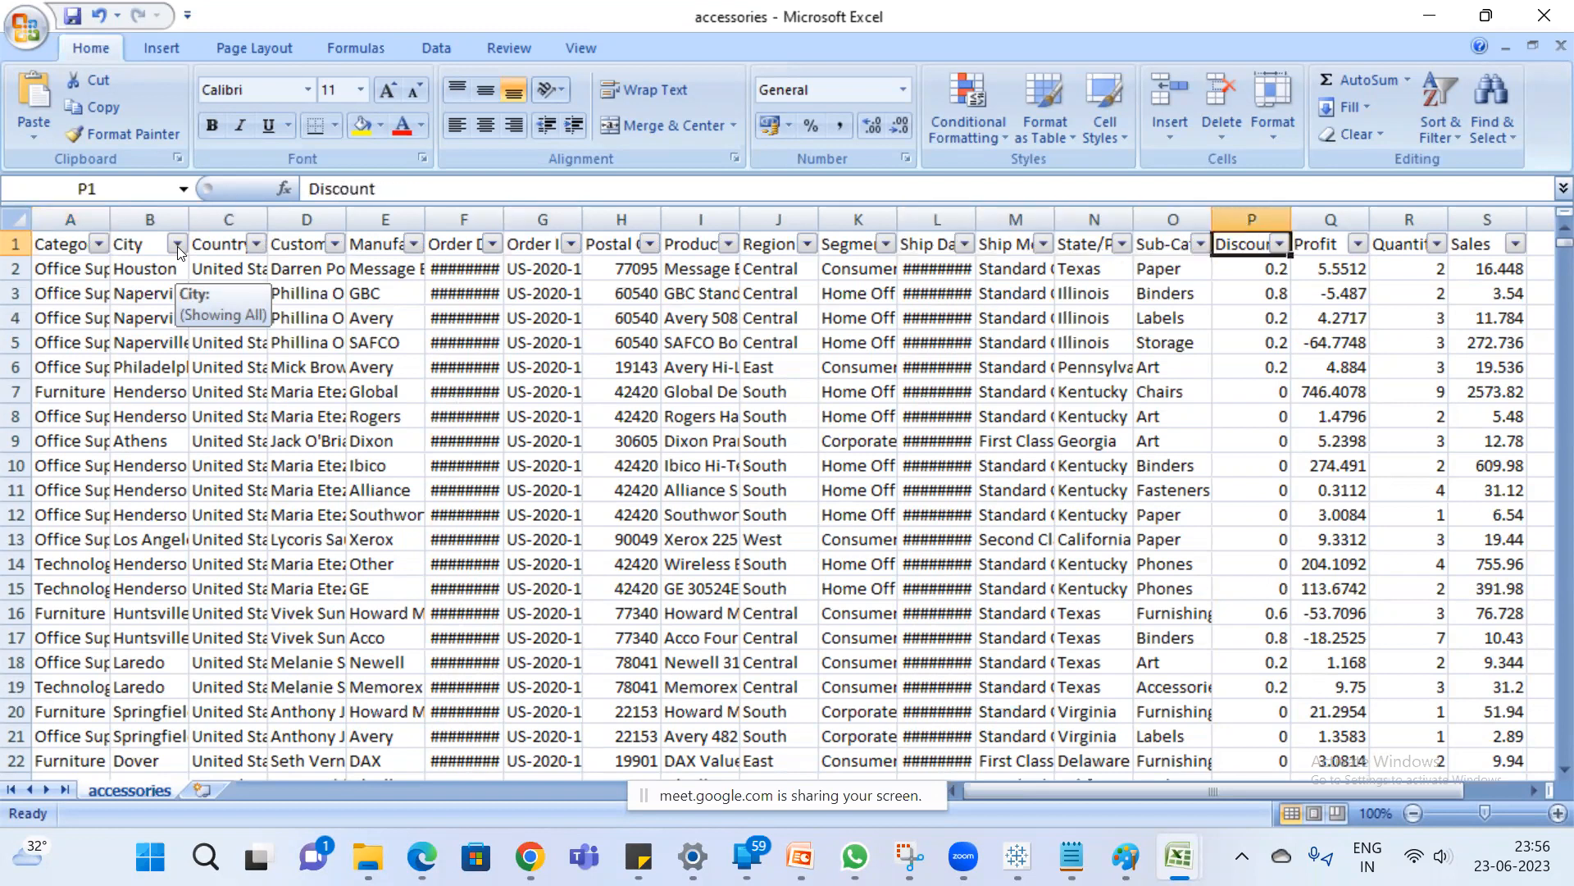
pyautogui.press('Left')
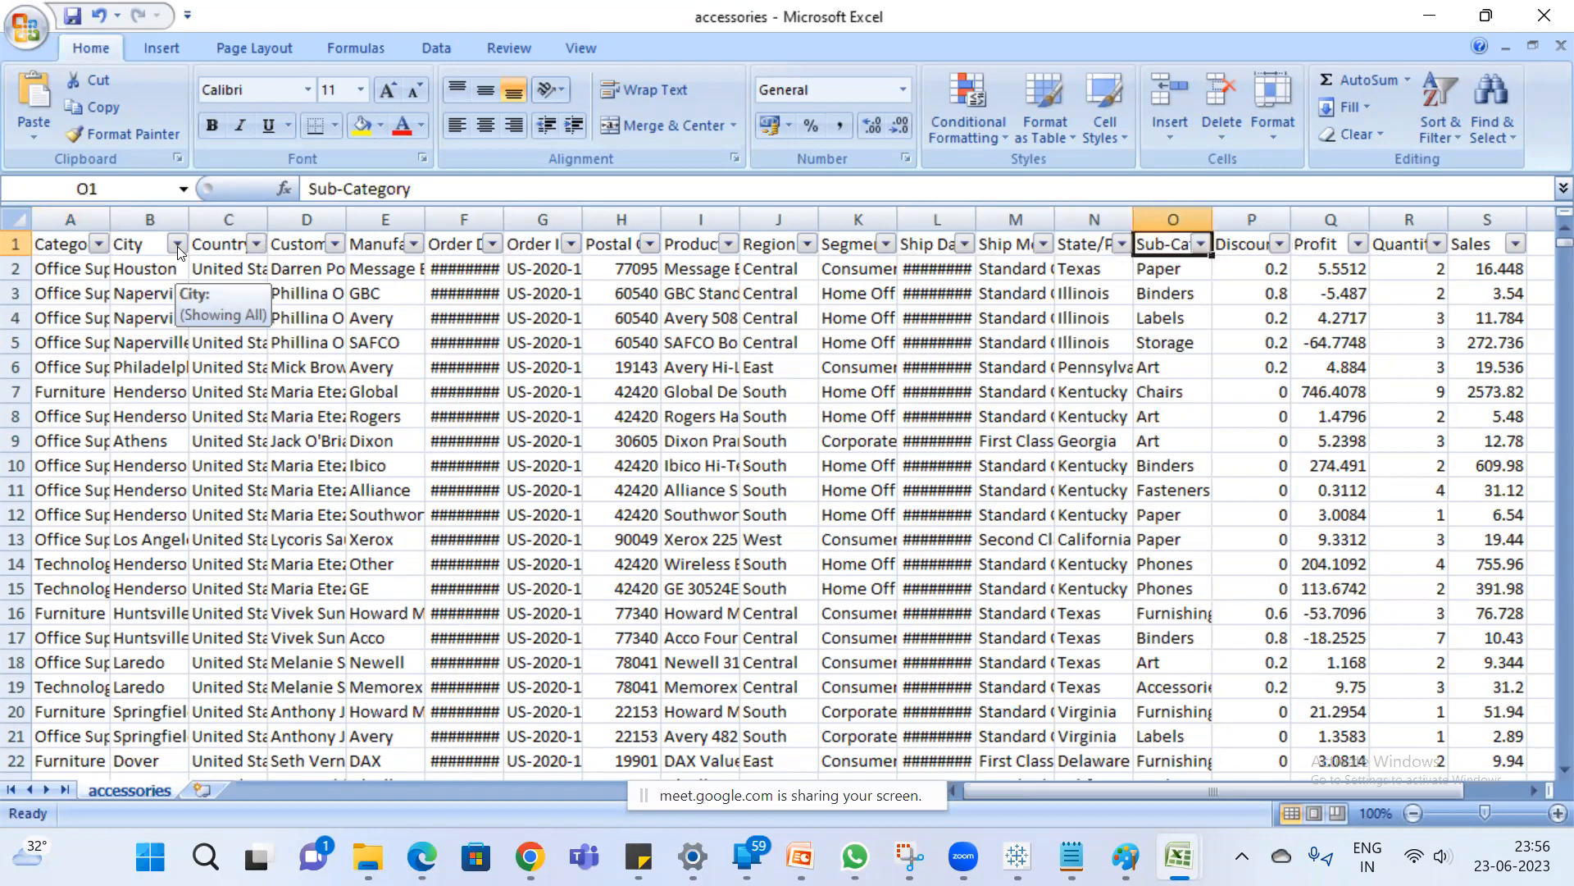
pyautogui.click(1202, 244)
pyautogui.click(1040, 437)
pyautogui.click(1033, 458)
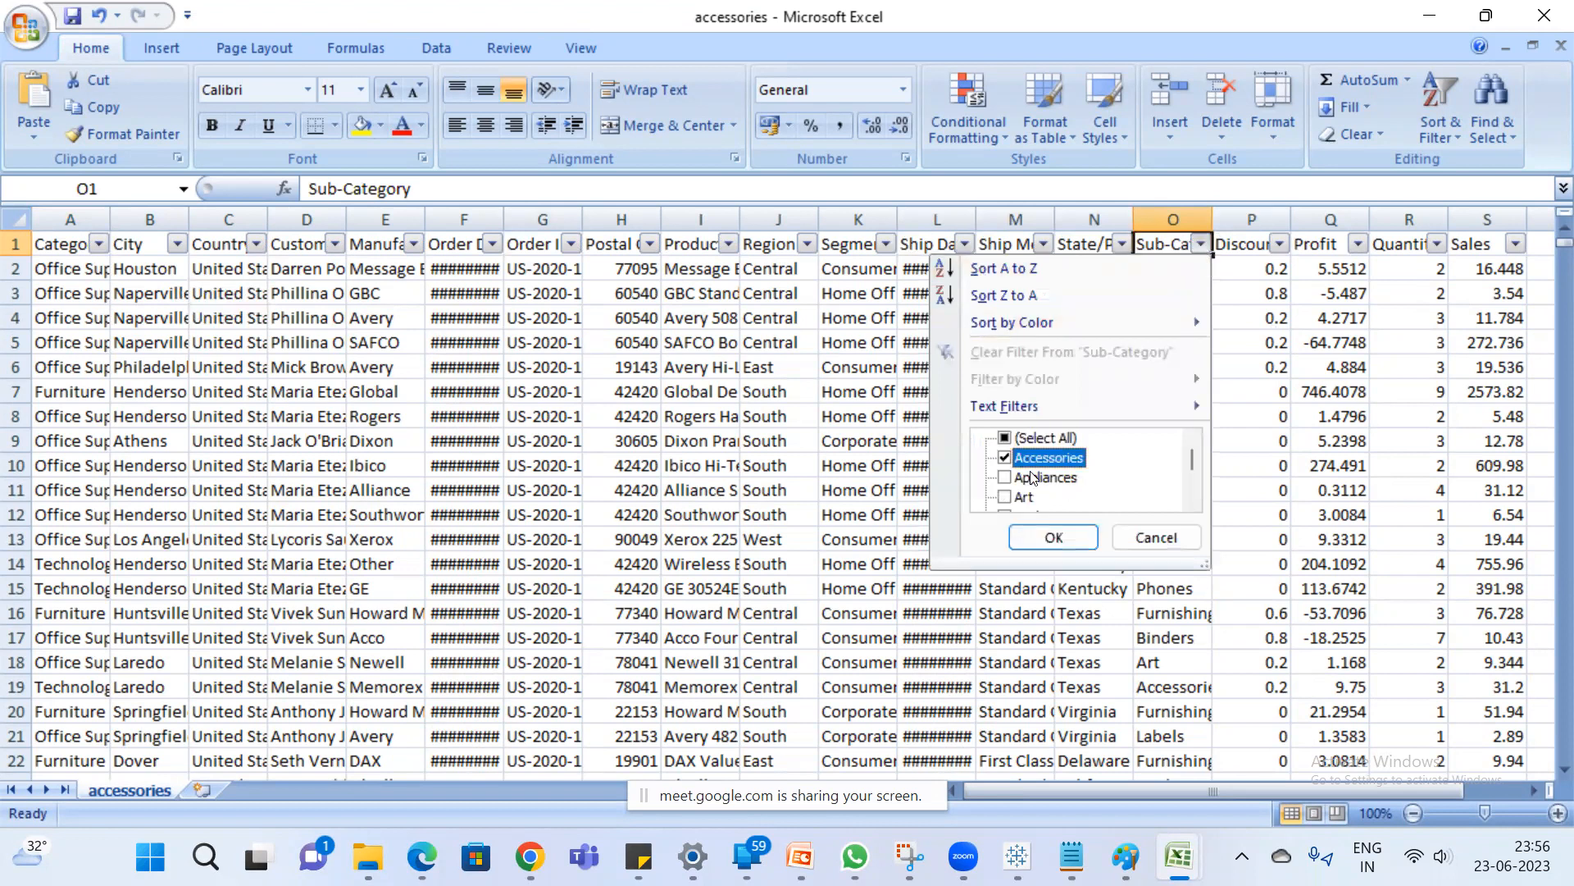
pyautogui.click(1054, 537)
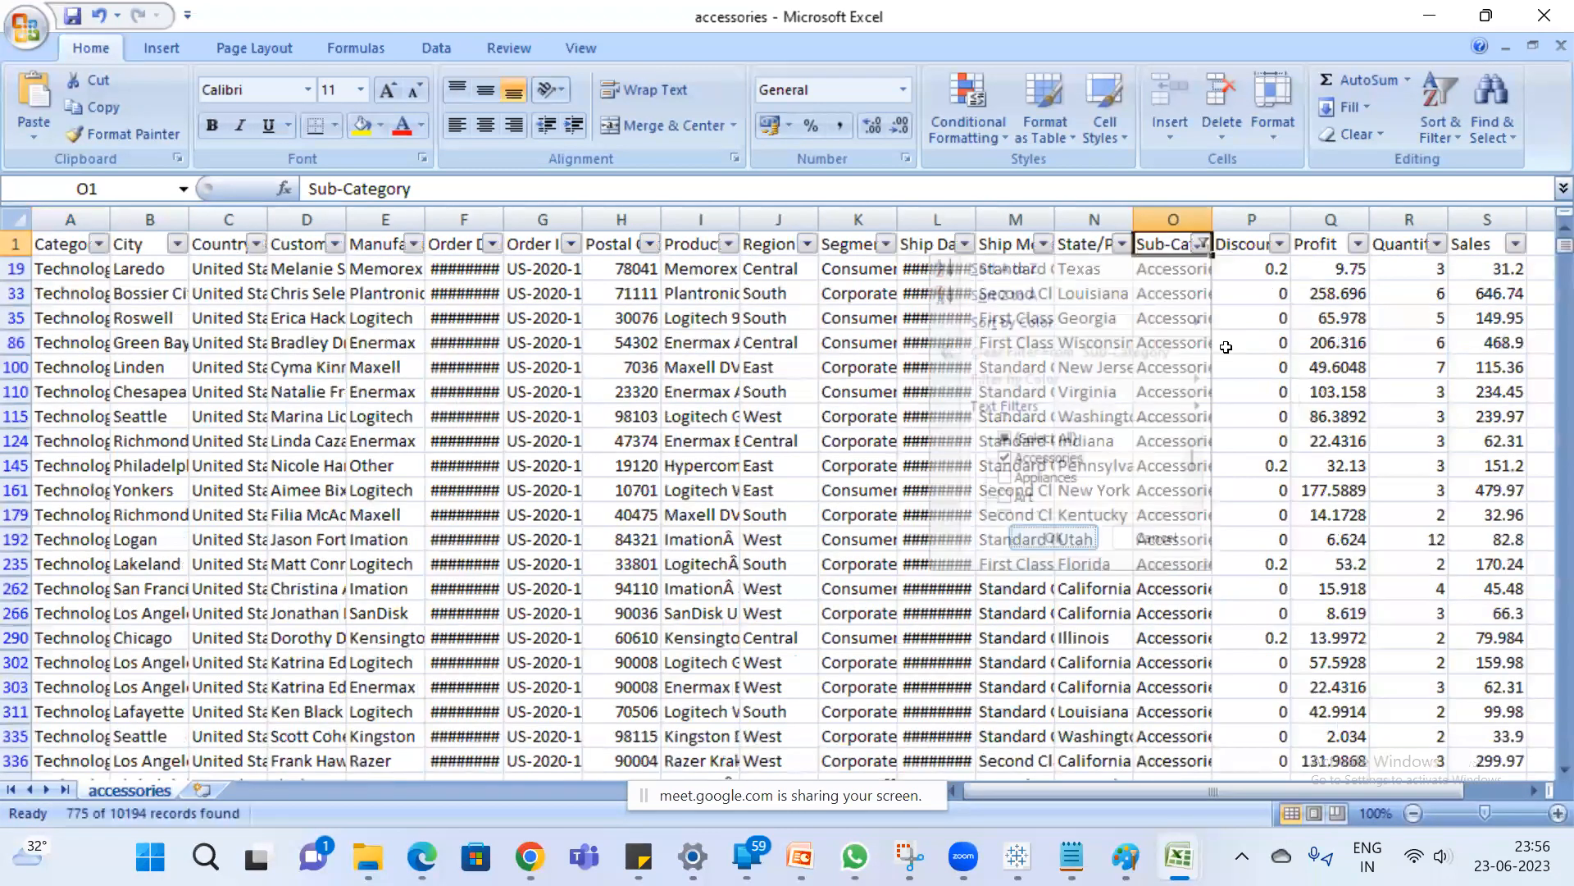
# Look through the filtered Accessories rows and select the whole Sales column to check its sum.
pyautogui.click(1186, 264)
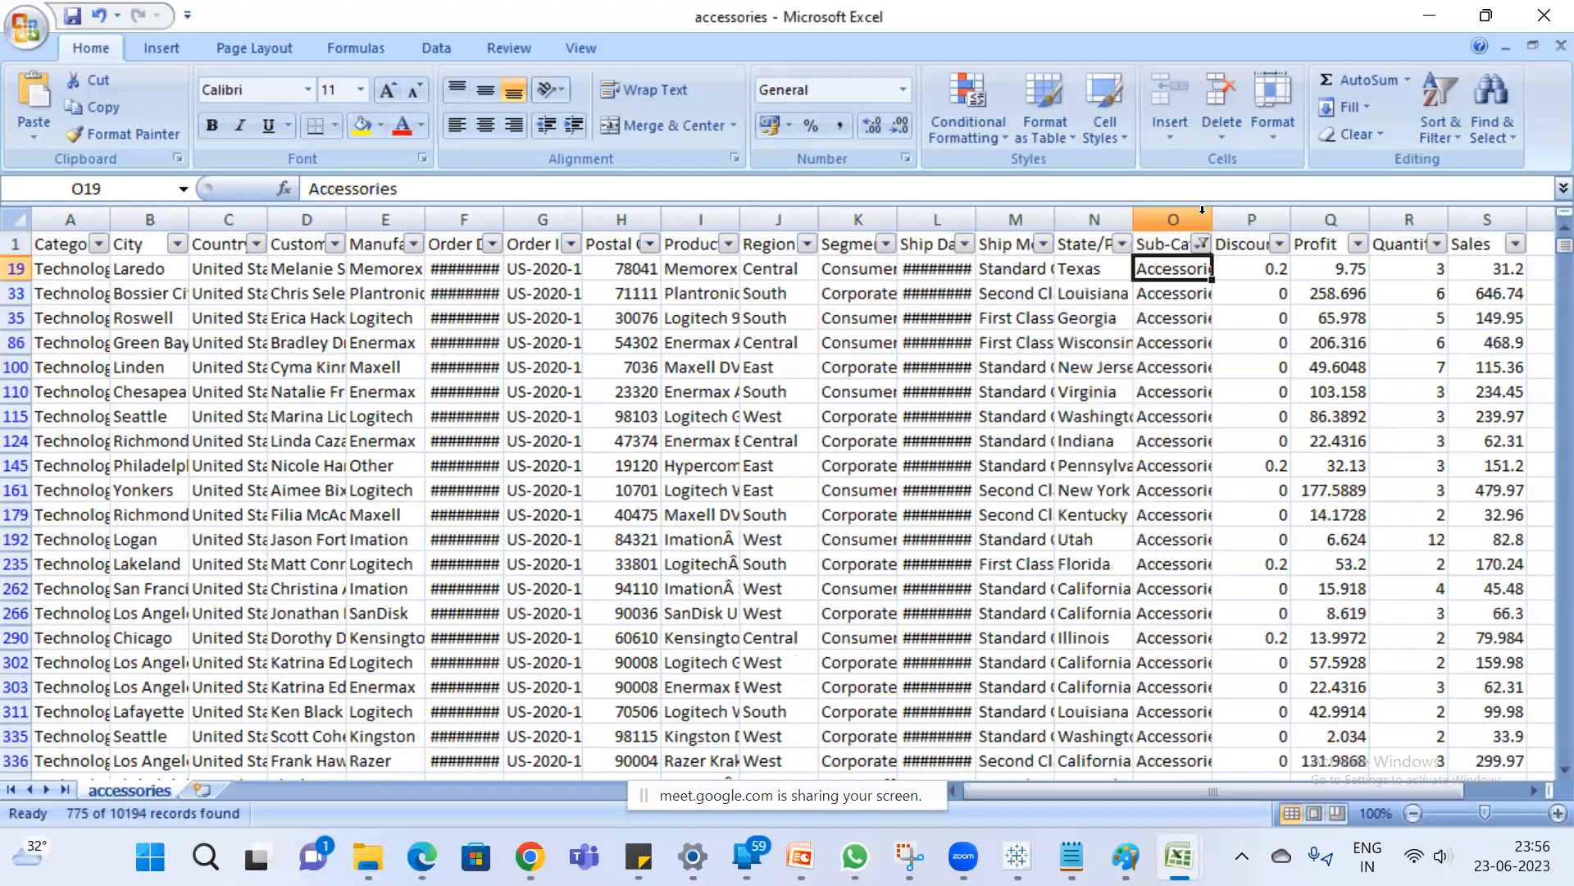
pyautogui.hotkey('ctrl', 'Down')
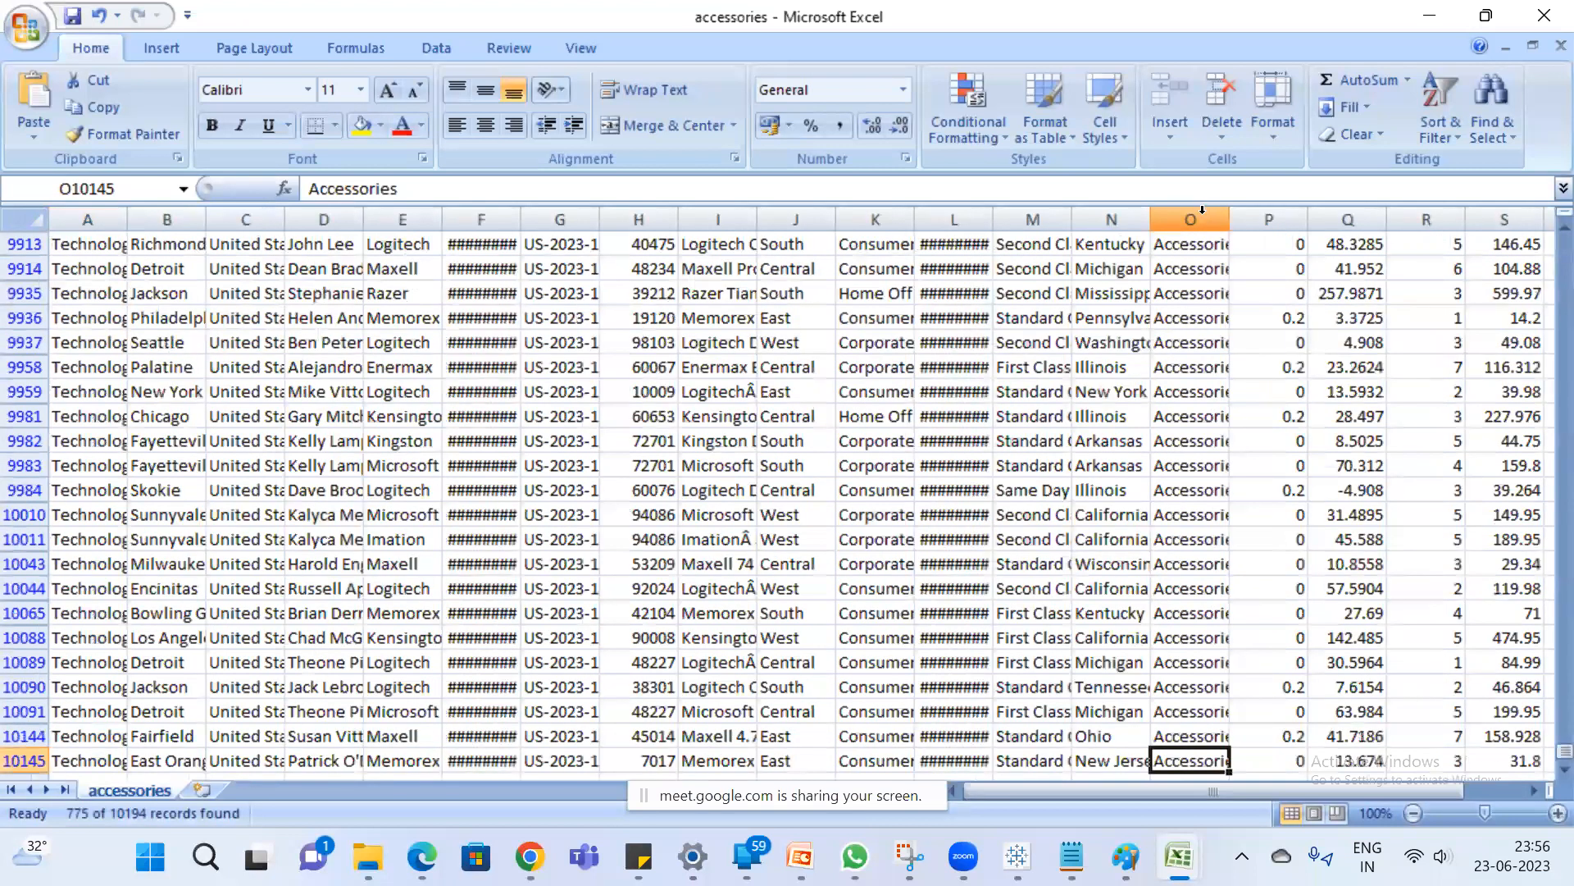
pyautogui.hotkey('ctrl', 'Up')
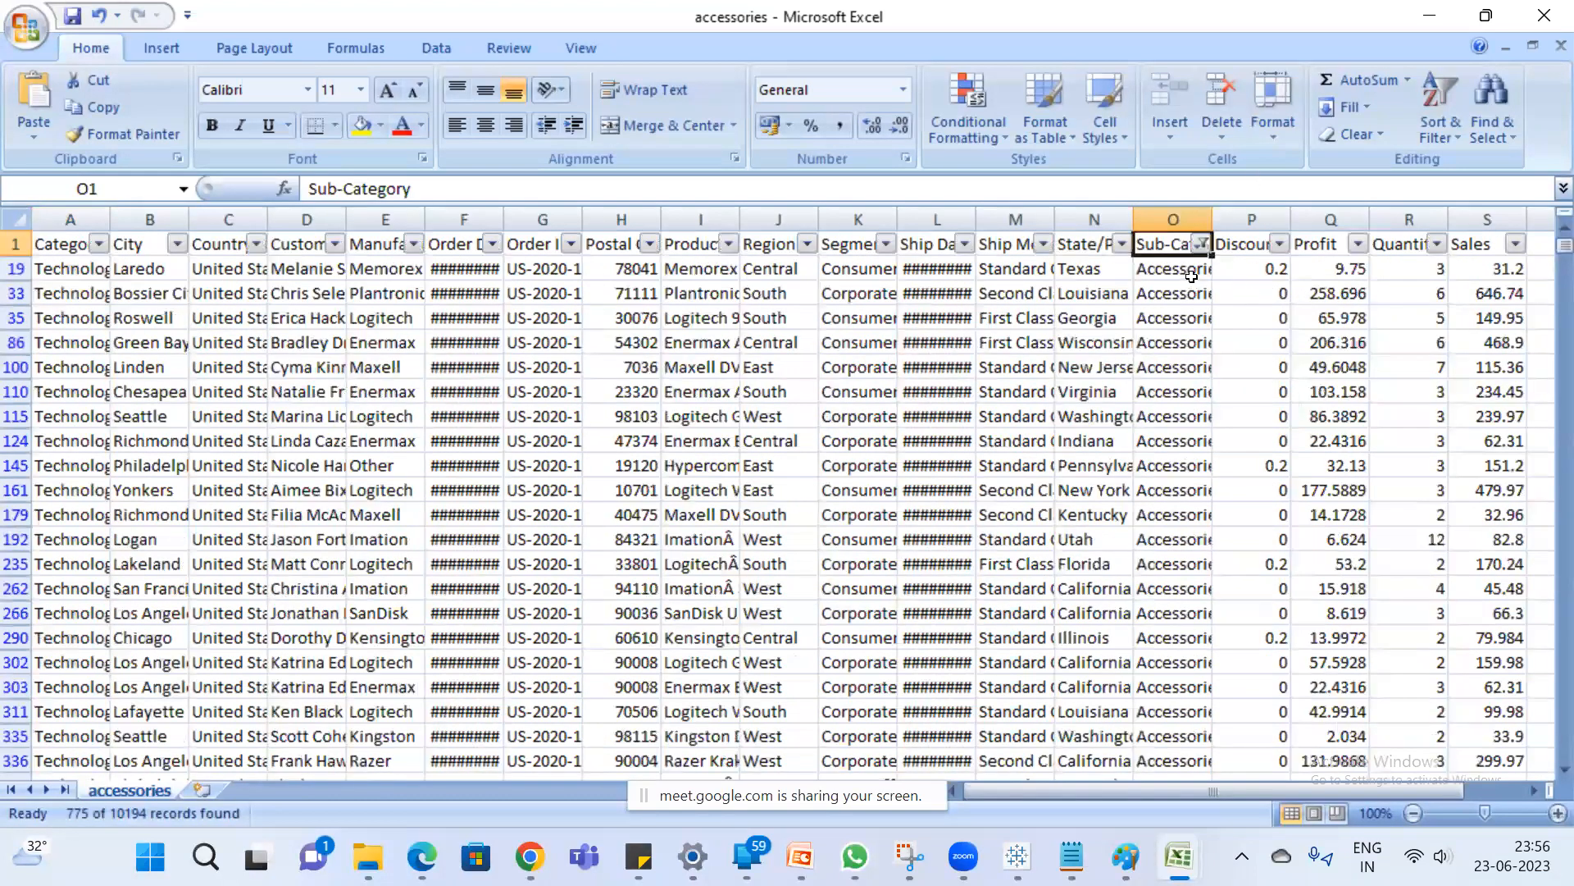
pyautogui.press('Down')
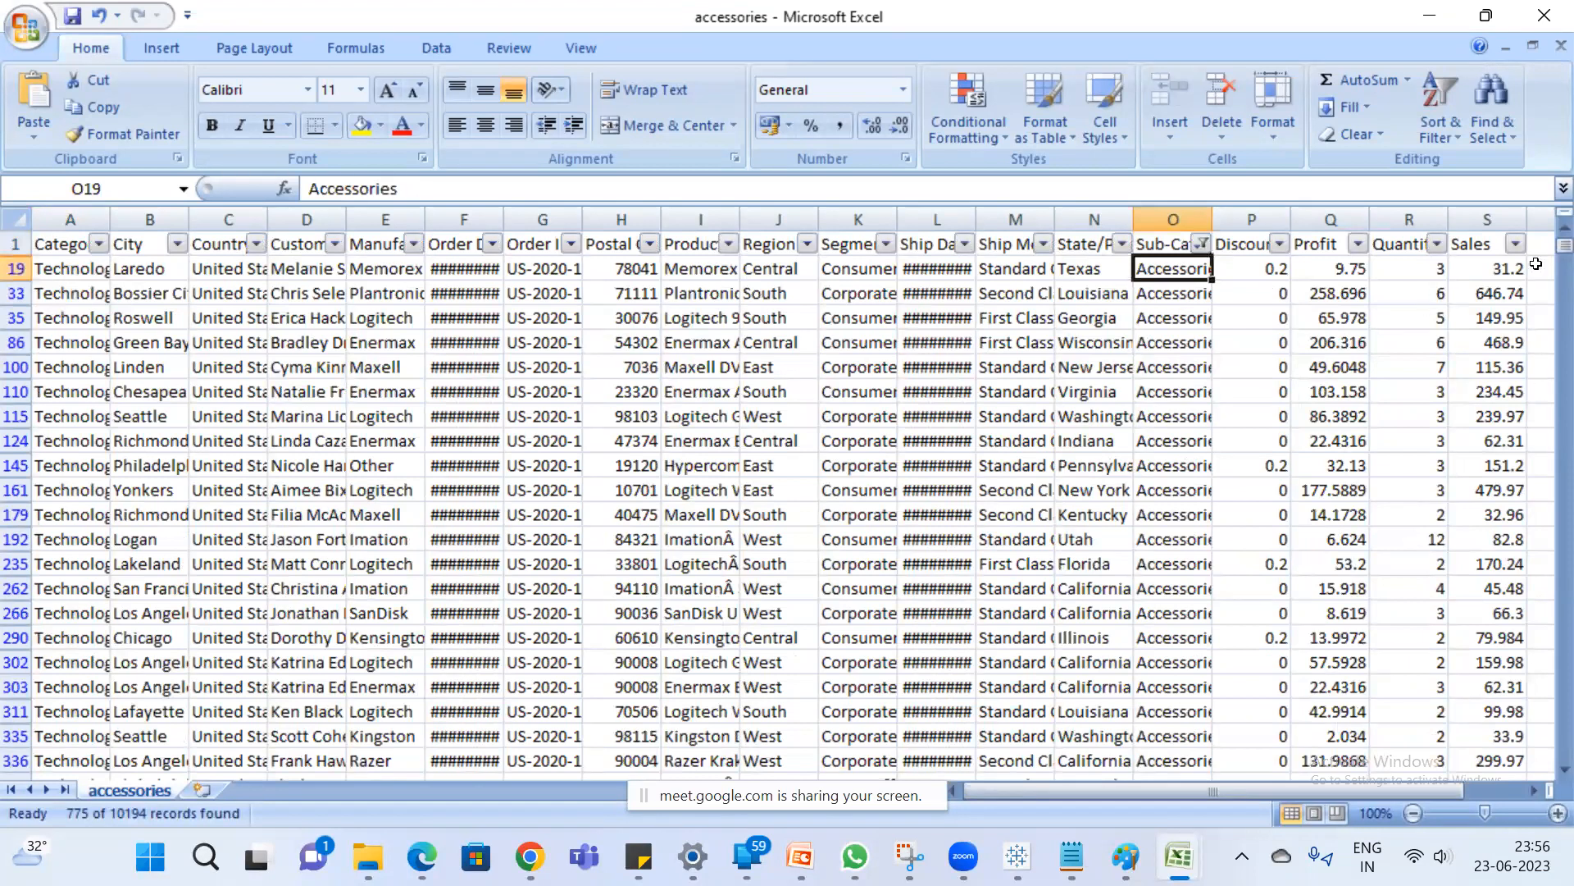
pyautogui.click(1486, 246)
pyautogui.press('Down')
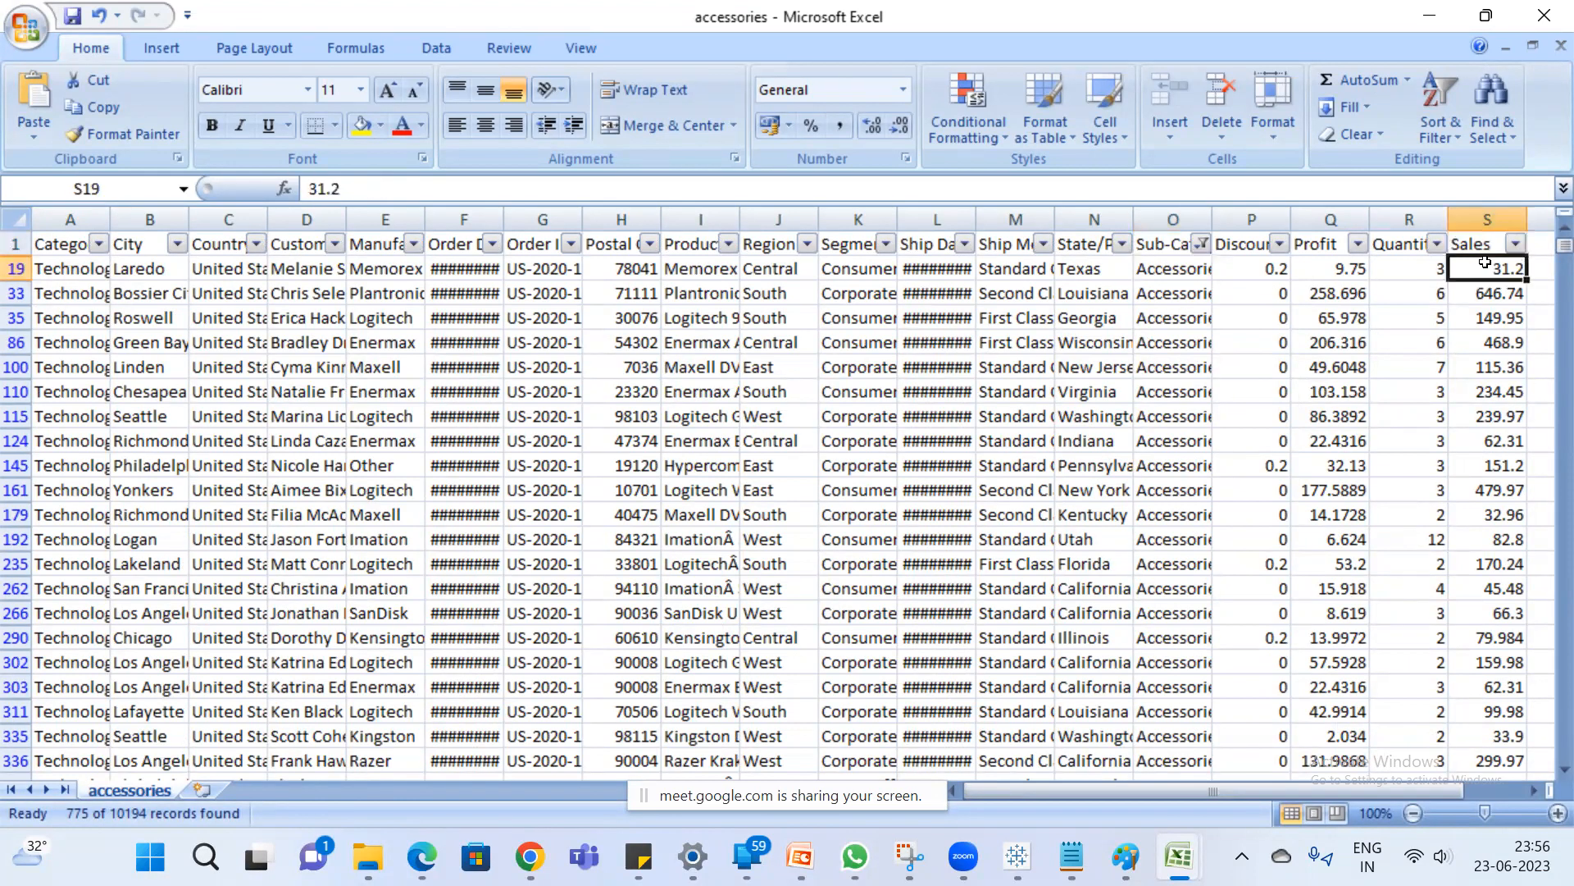
pyautogui.click(1487, 219)
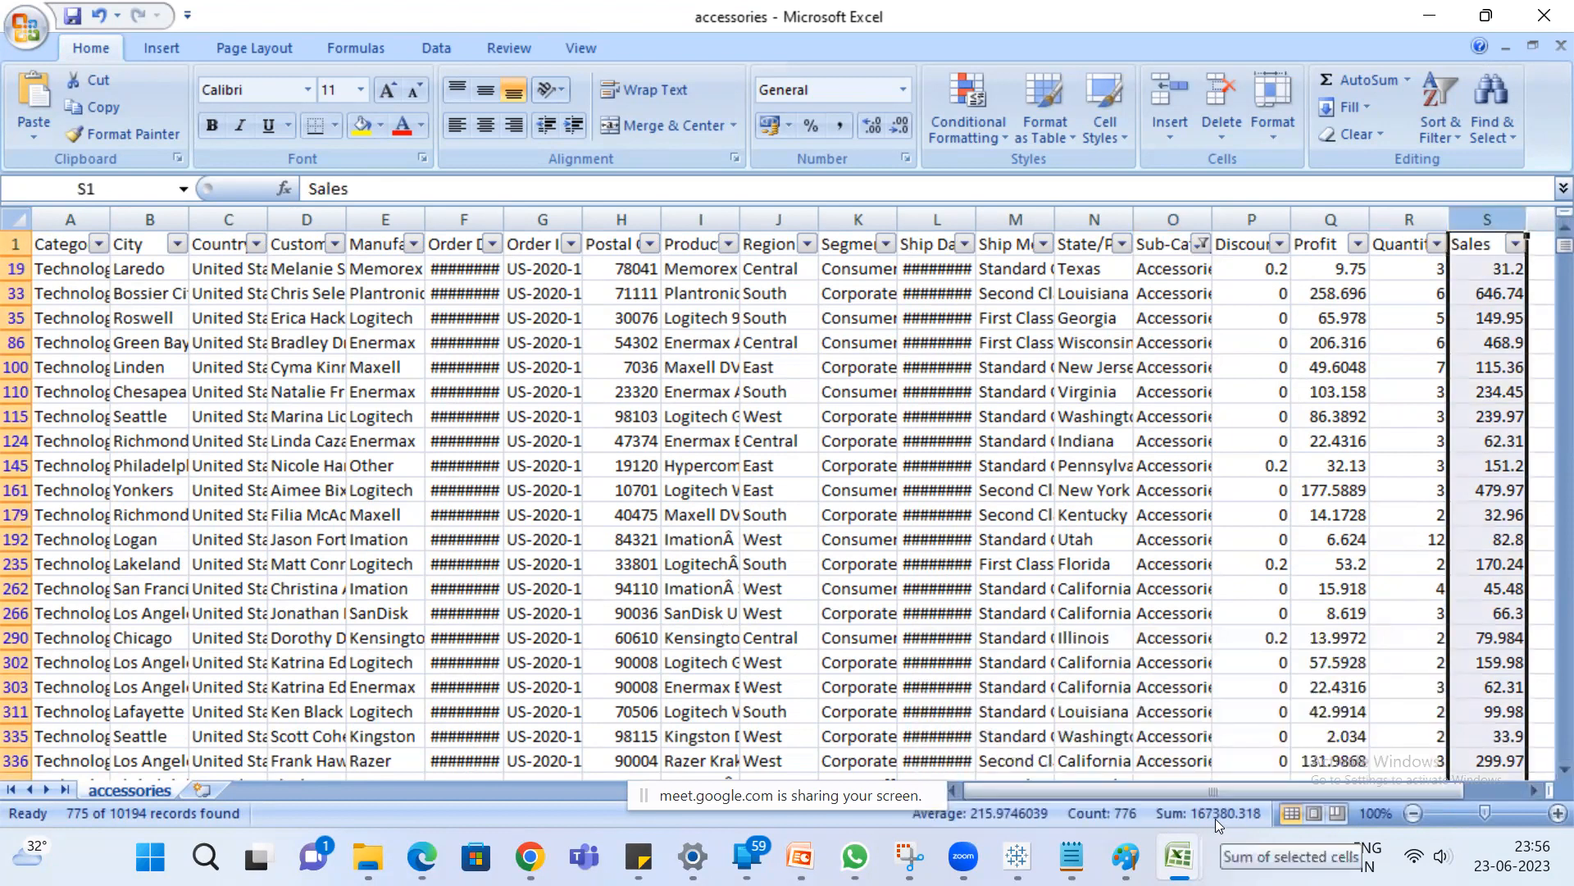
# Compare the Accessories Sales value in Tableau with the Sales sum in the Excel workbook, and clear the selection in Tableau.
pyautogui.moveTo(1017, 856)
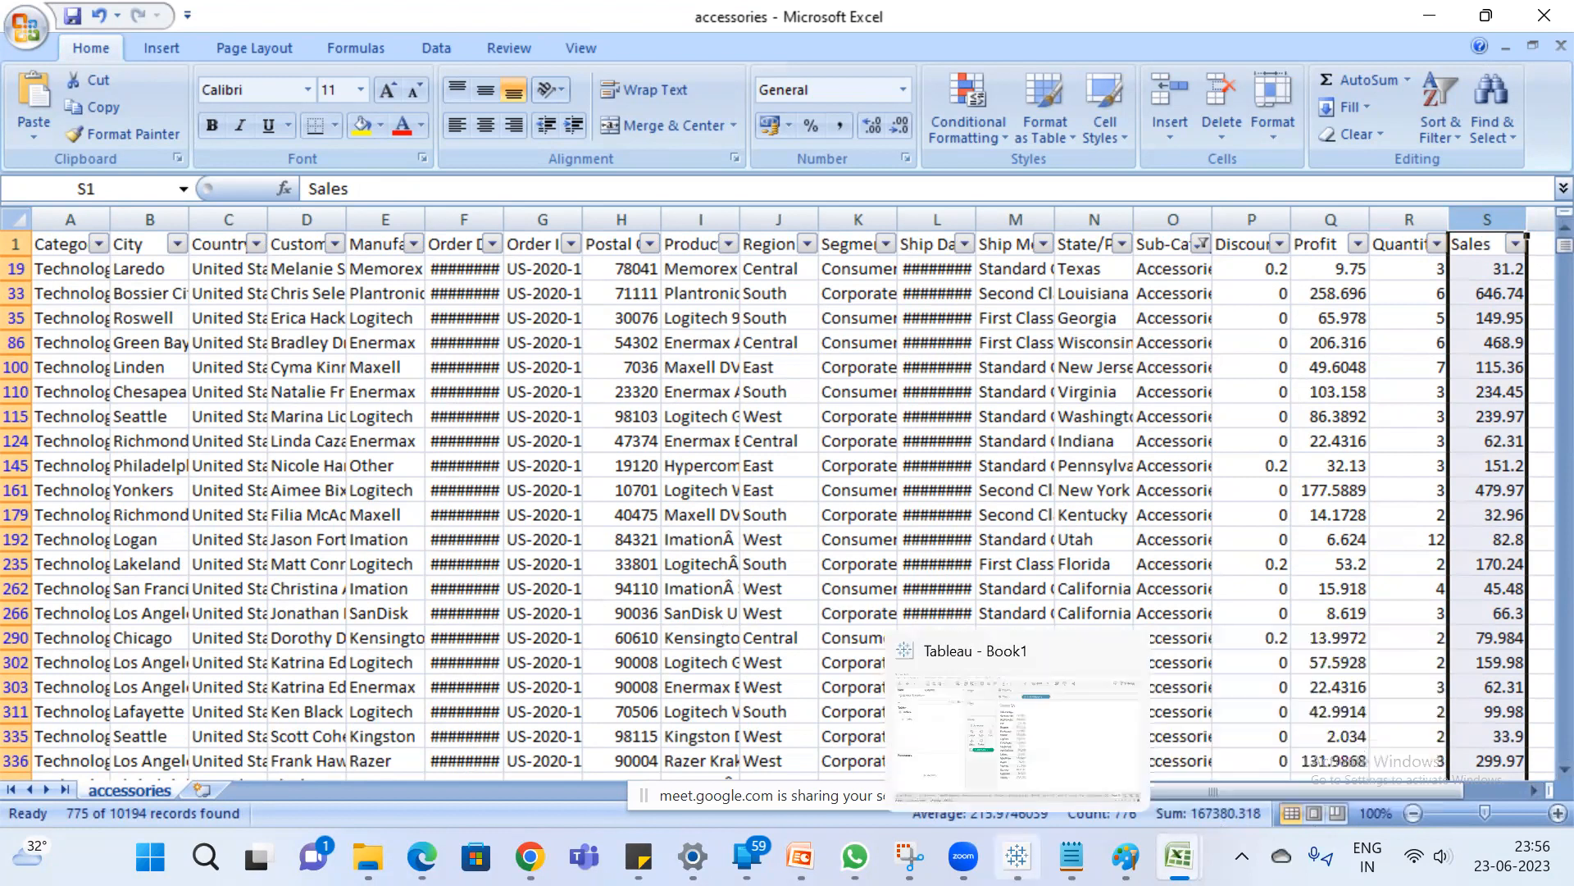
pyautogui.click(1050, 750)
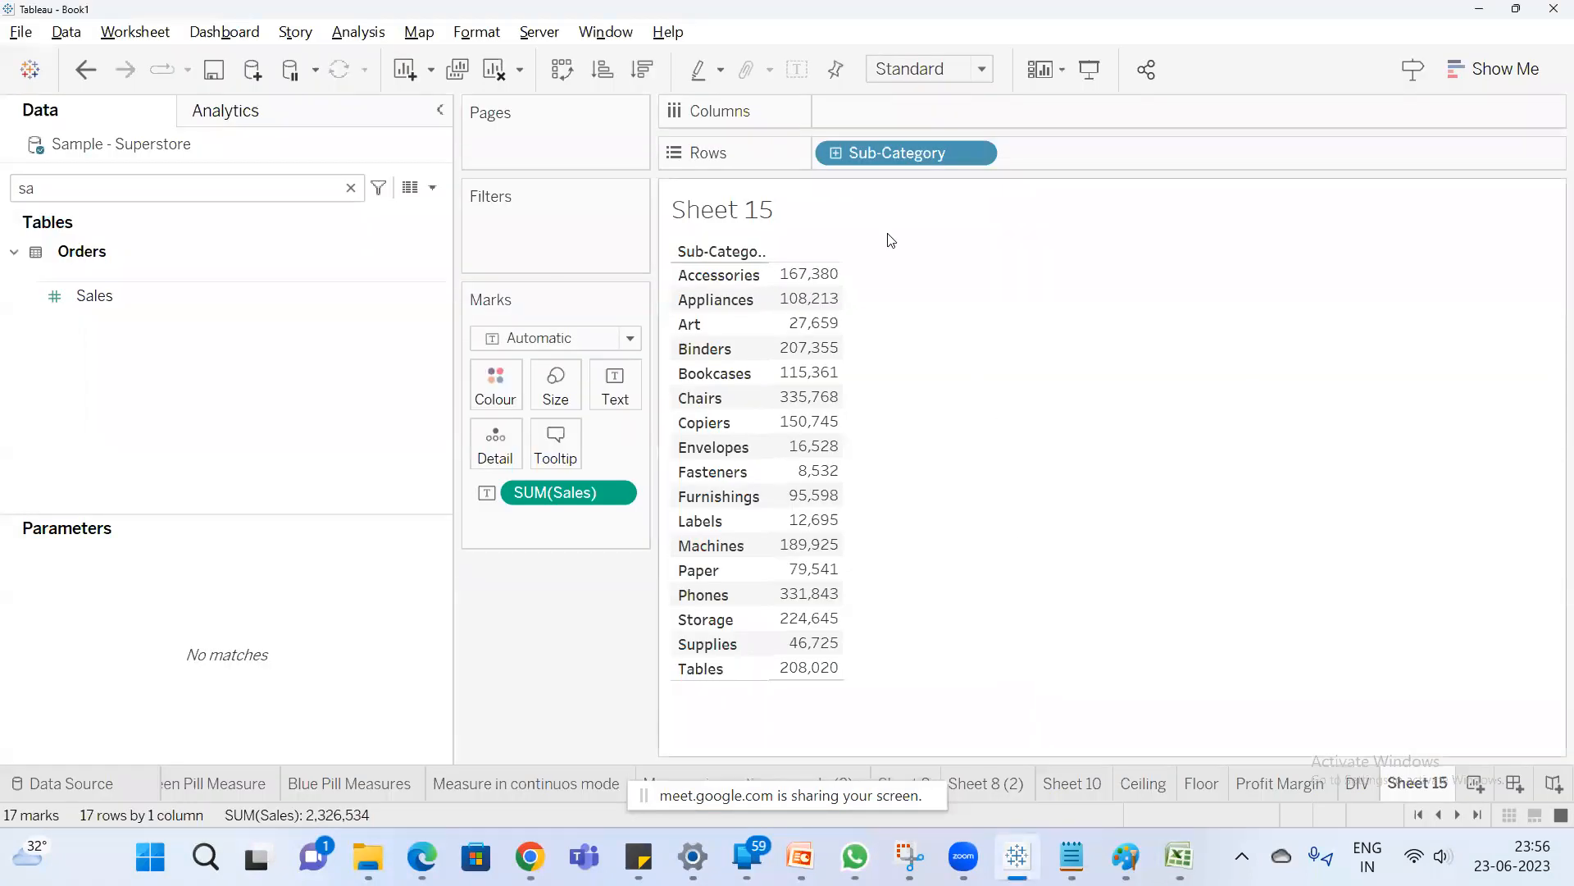
pyautogui.click(807, 273)
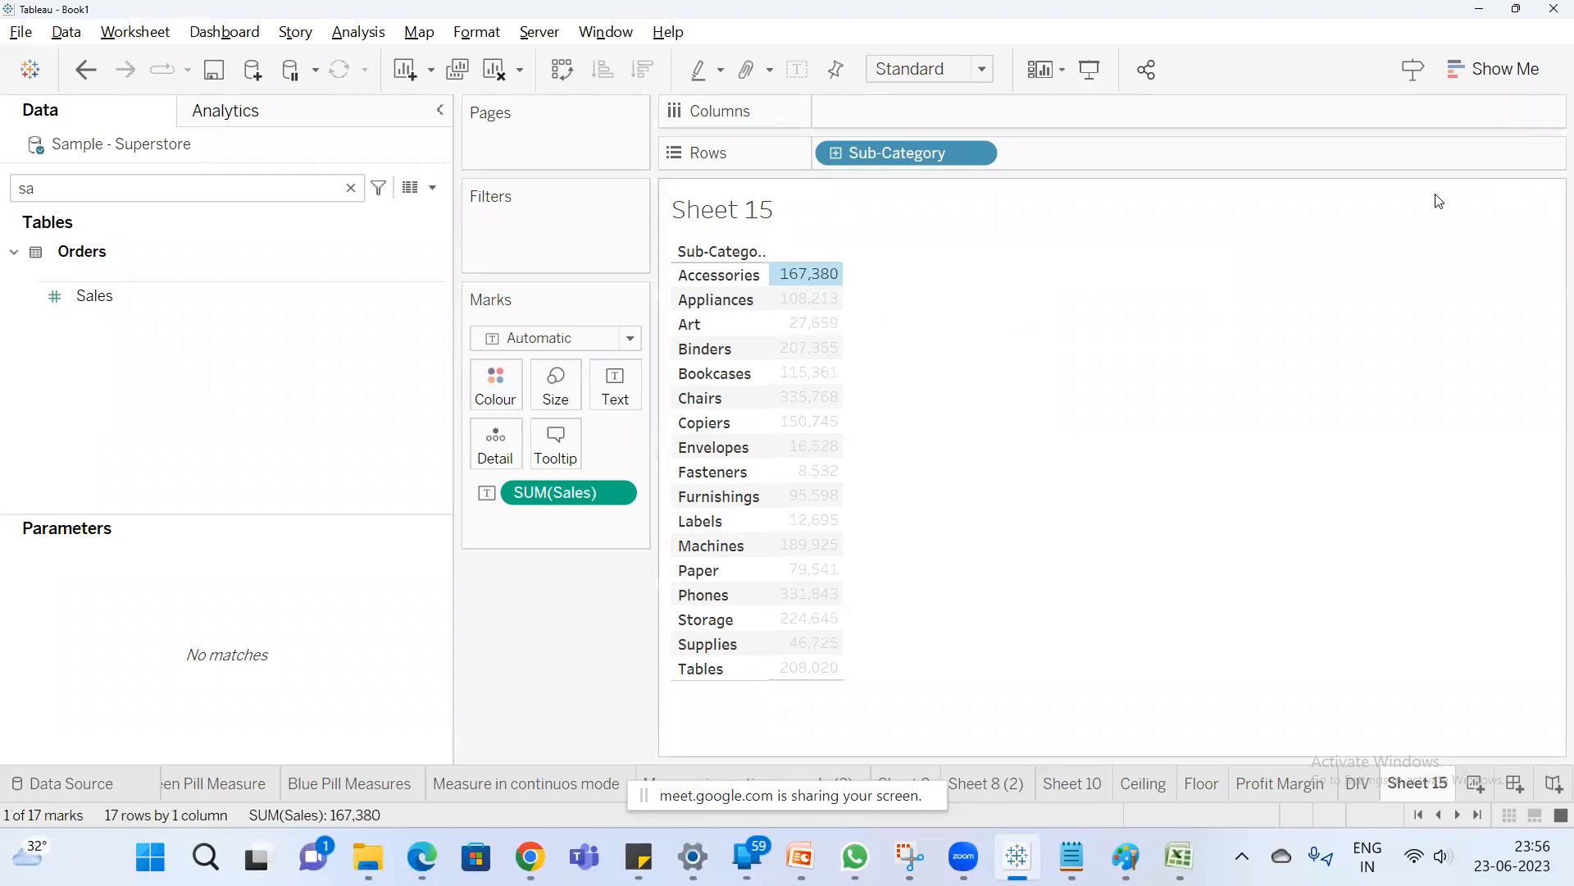
pyautogui.hotkey('alt', 'Tab')
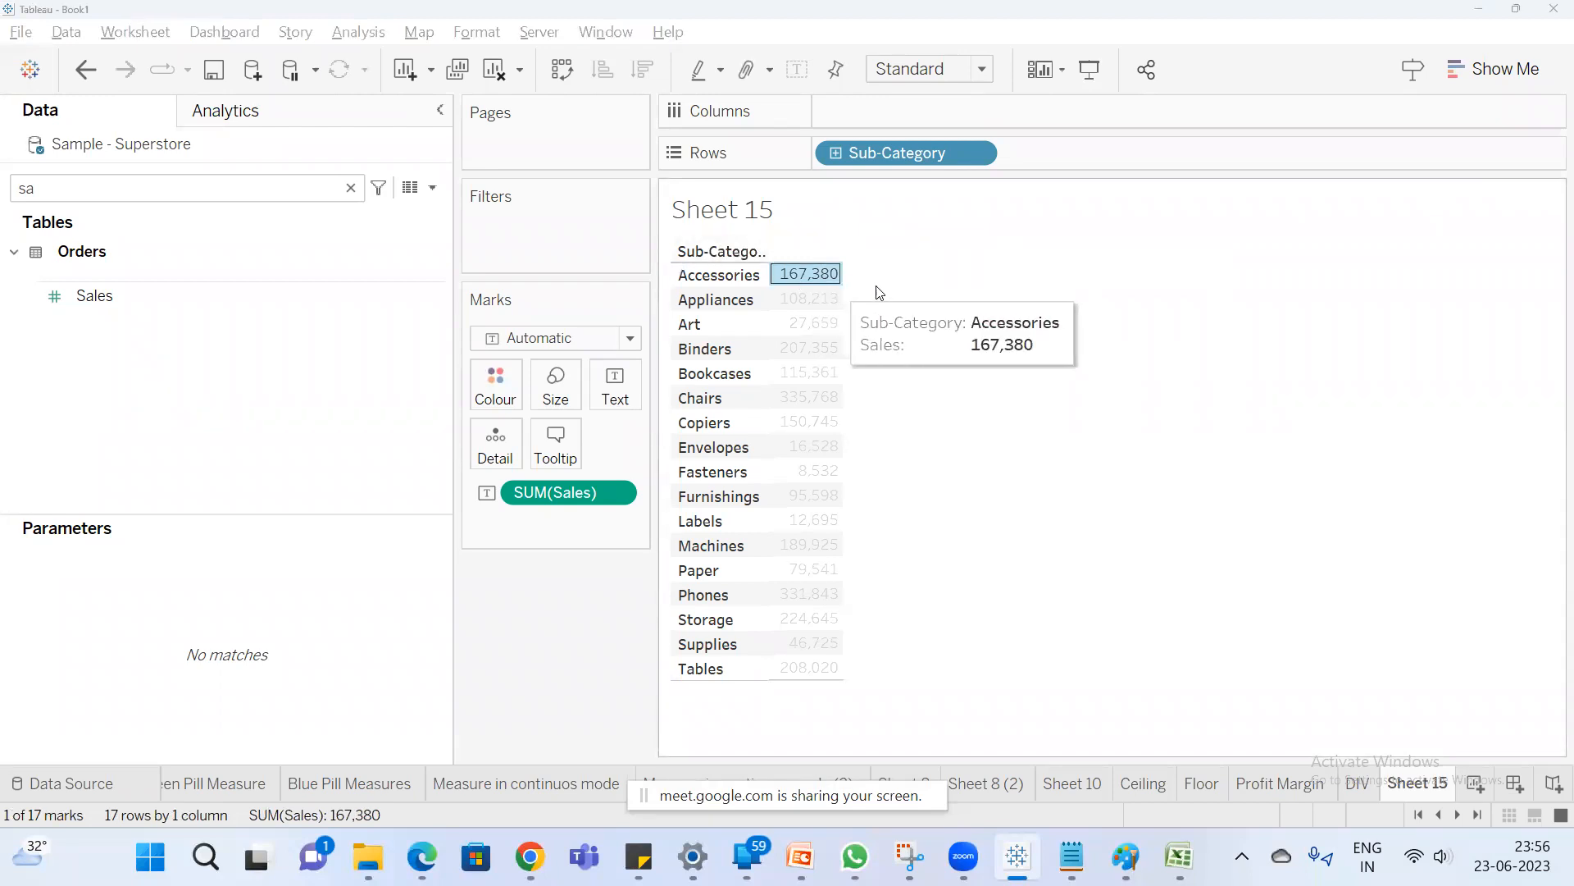
pyautogui.hotkey('alt', 'Tab')
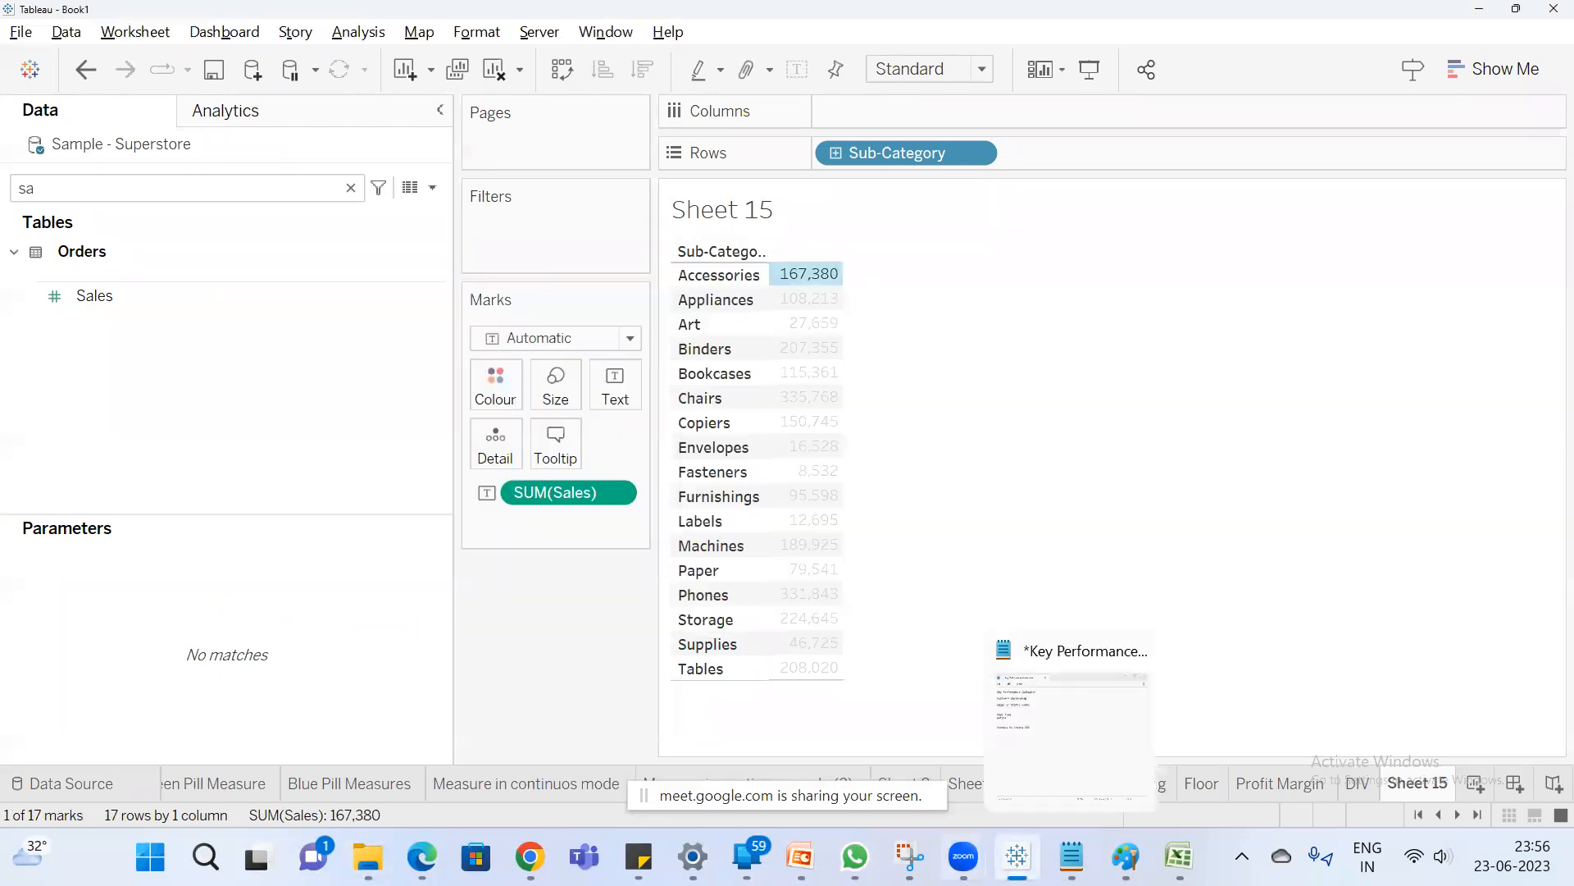
pyautogui.moveTo(1179, 856)
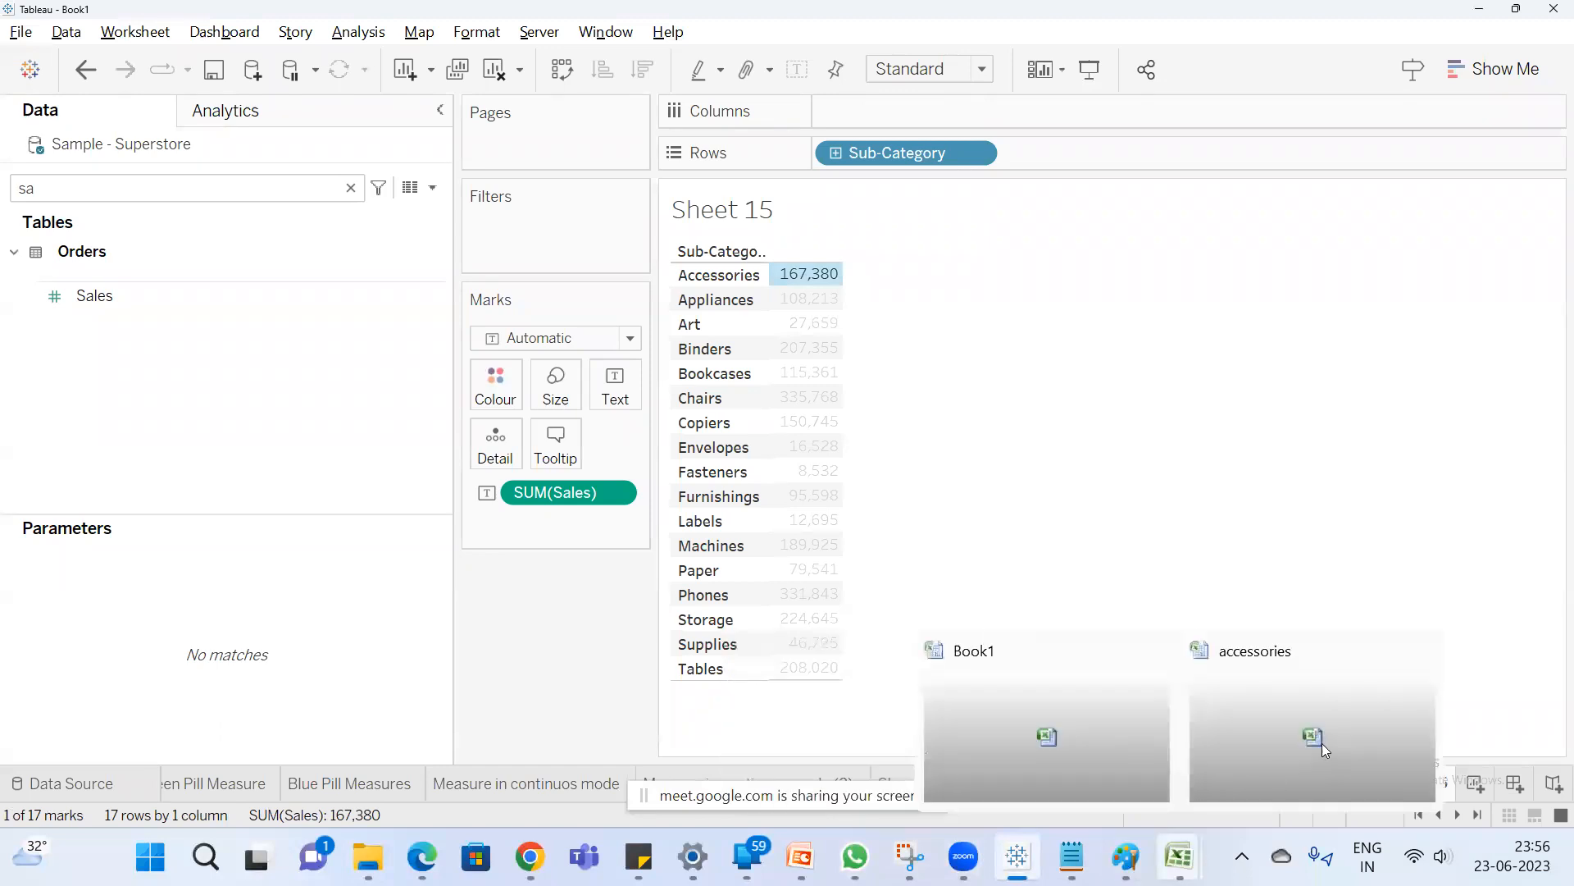
pyautogui.click(1329, 713)
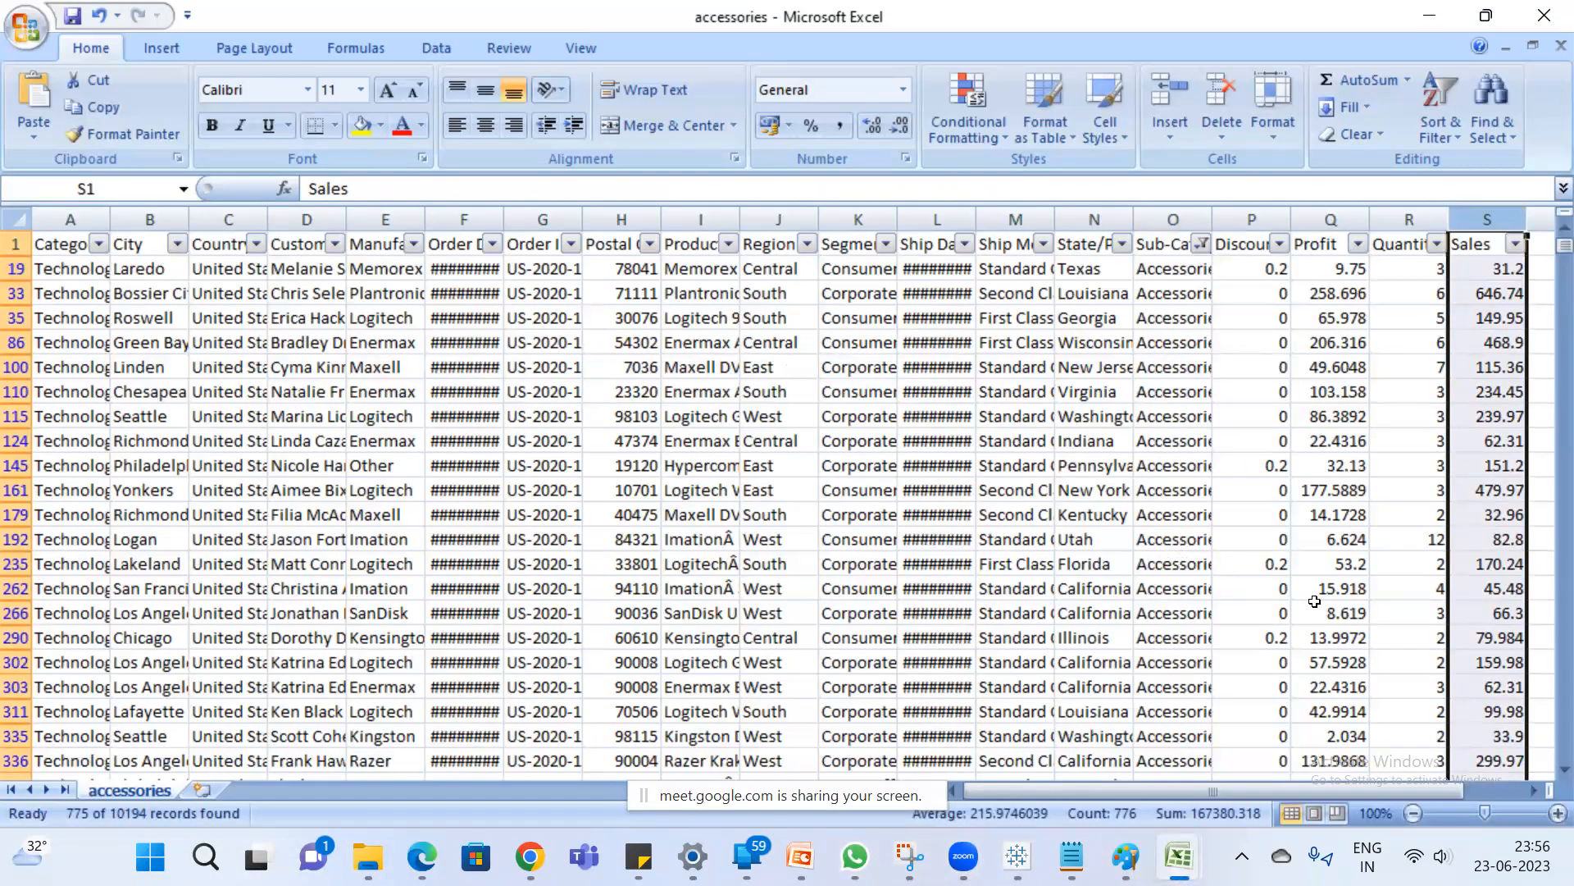
pyautogui.click(1017, 856)
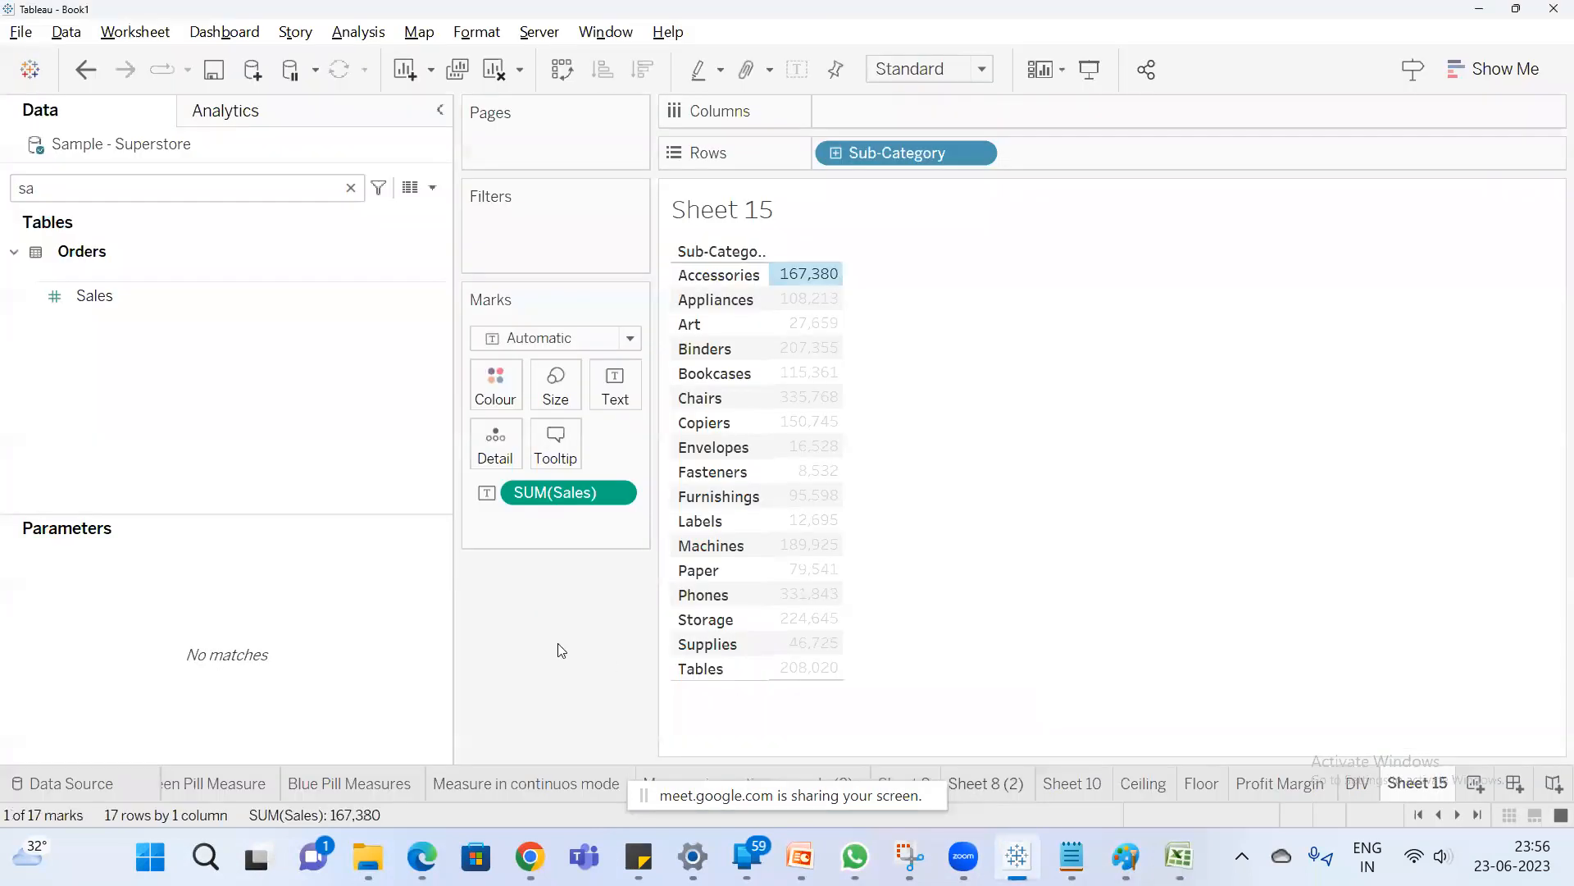
pyautogui.click(611, 611)
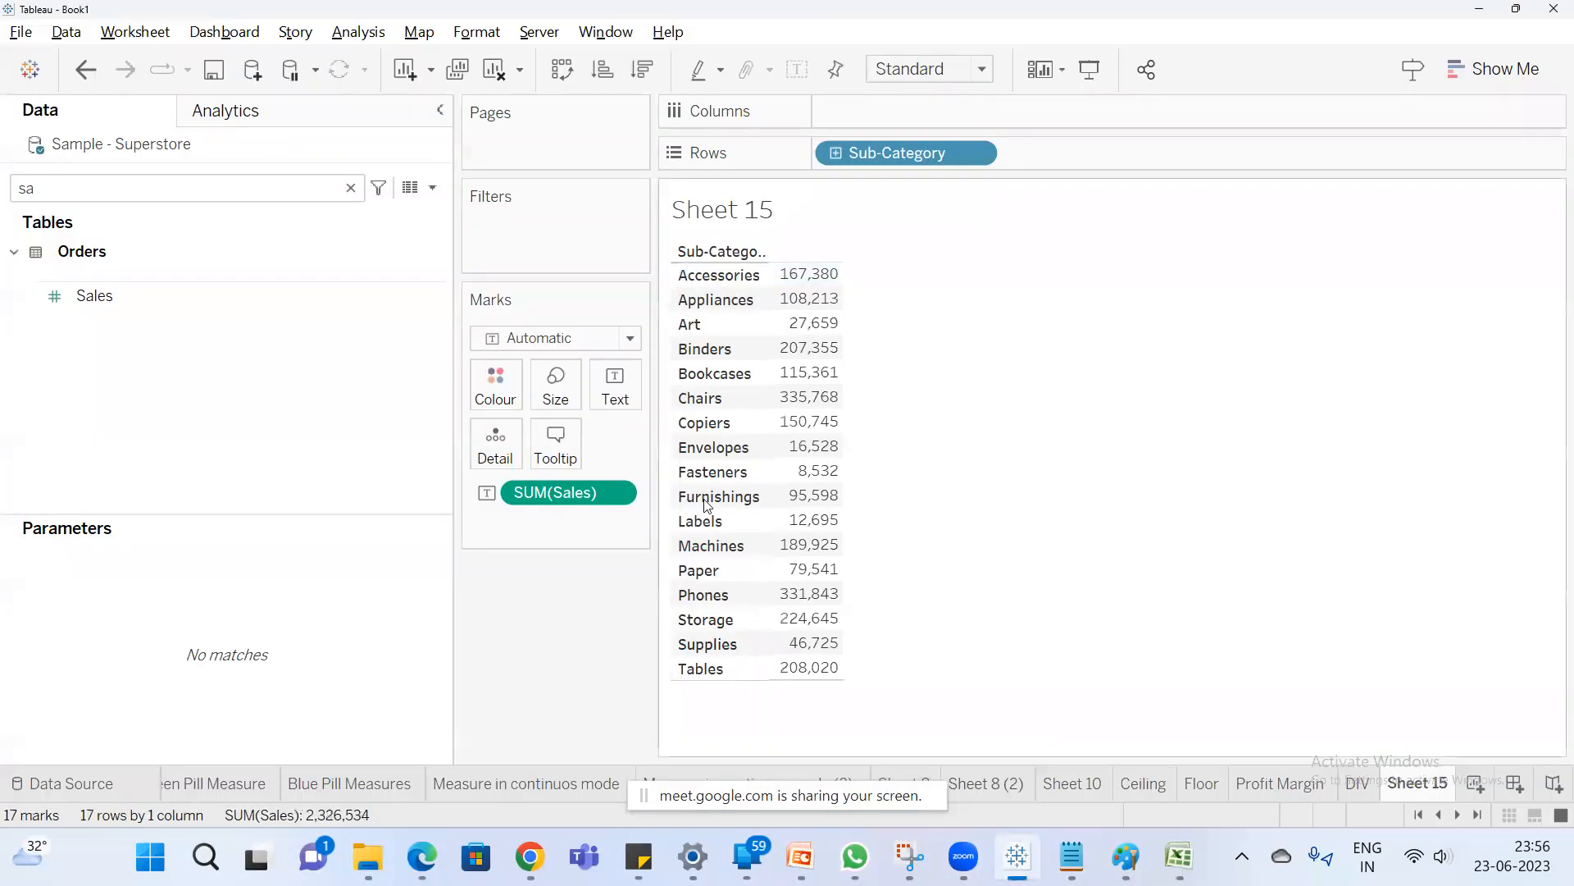
# Change the aggregation of the Sales measure on the Marks card to Maximum.
pyautogui.rightClick(578, 499)
pyautogui.moveTo(767, 711)
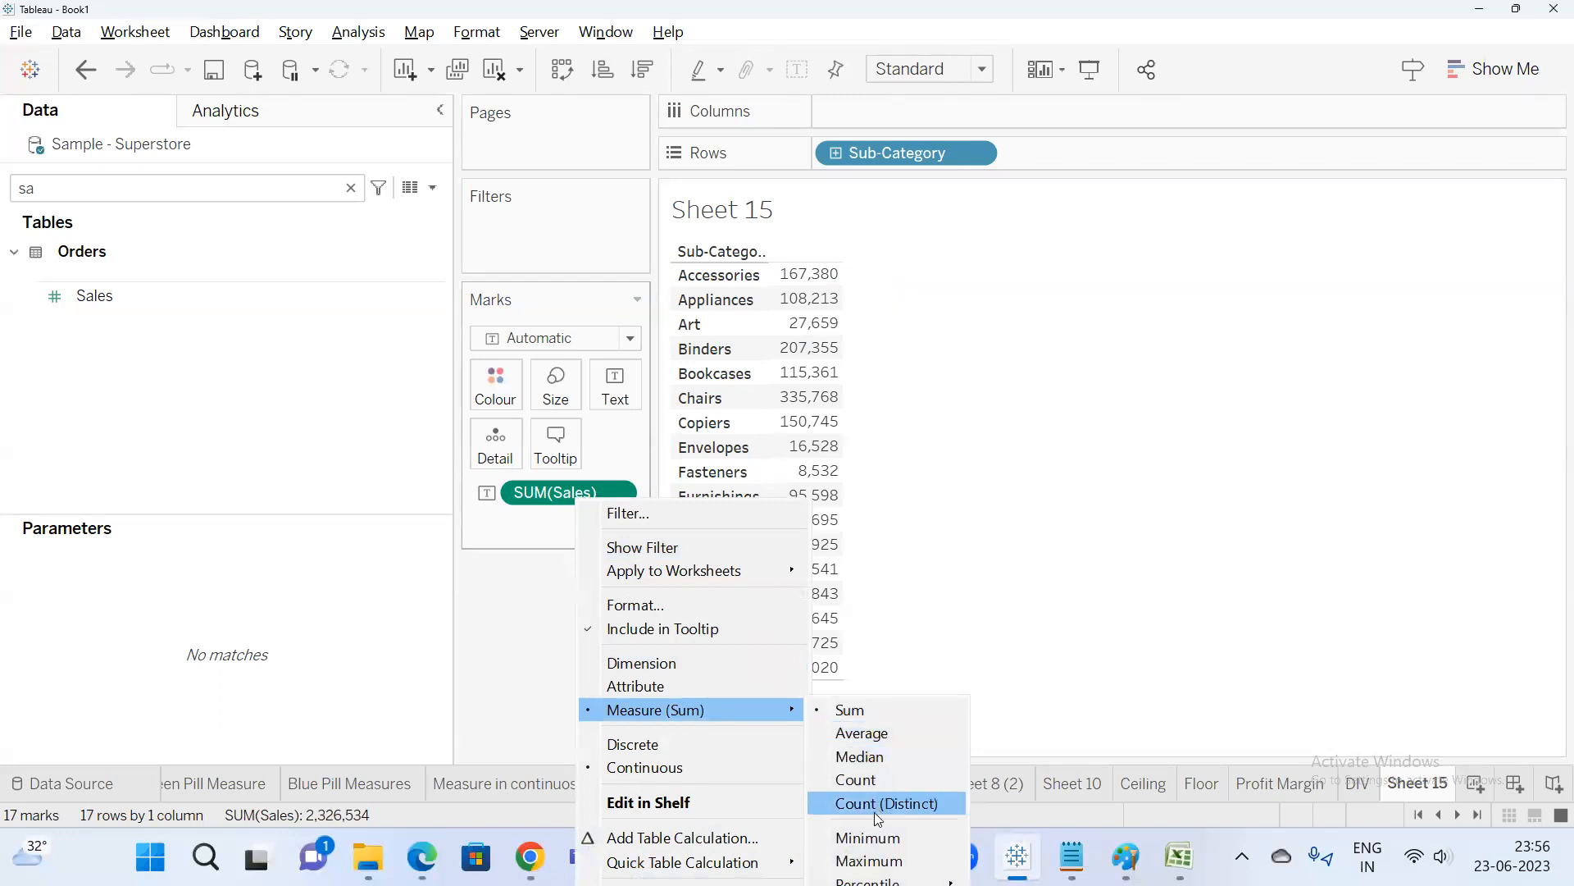
pyautogui.click(872, 865)
pyautogui.moveTo(814, 279)
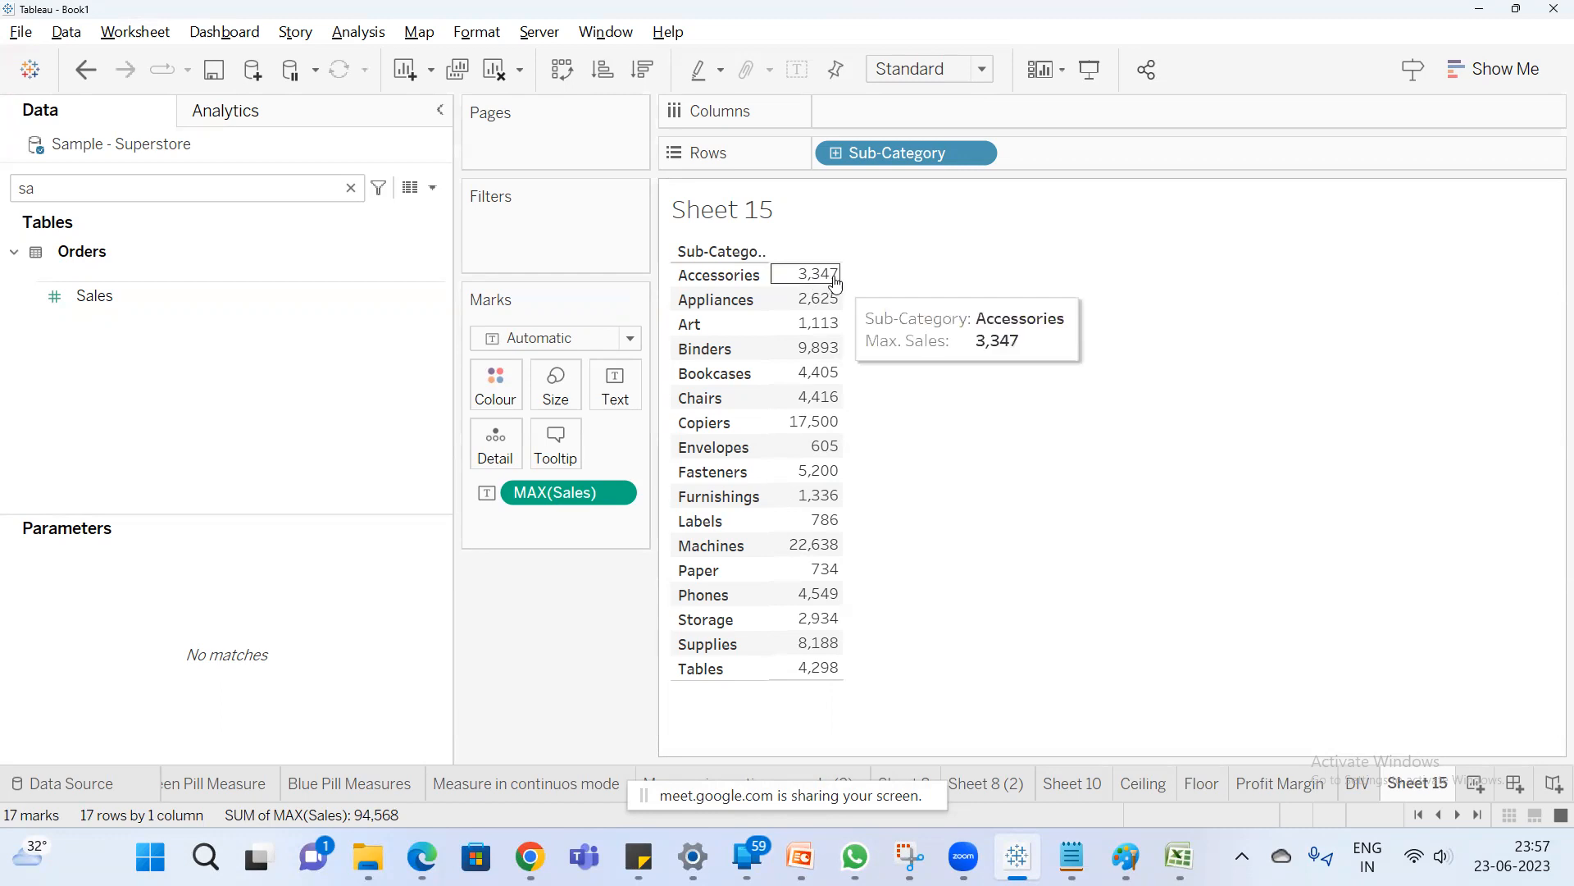
# Switch to the accessories workbook in Excel and sort the Sales column from smallest to largest, expanding the selection to the neighbouring data.
pyautogui.hotkey('alt', 'Tab')
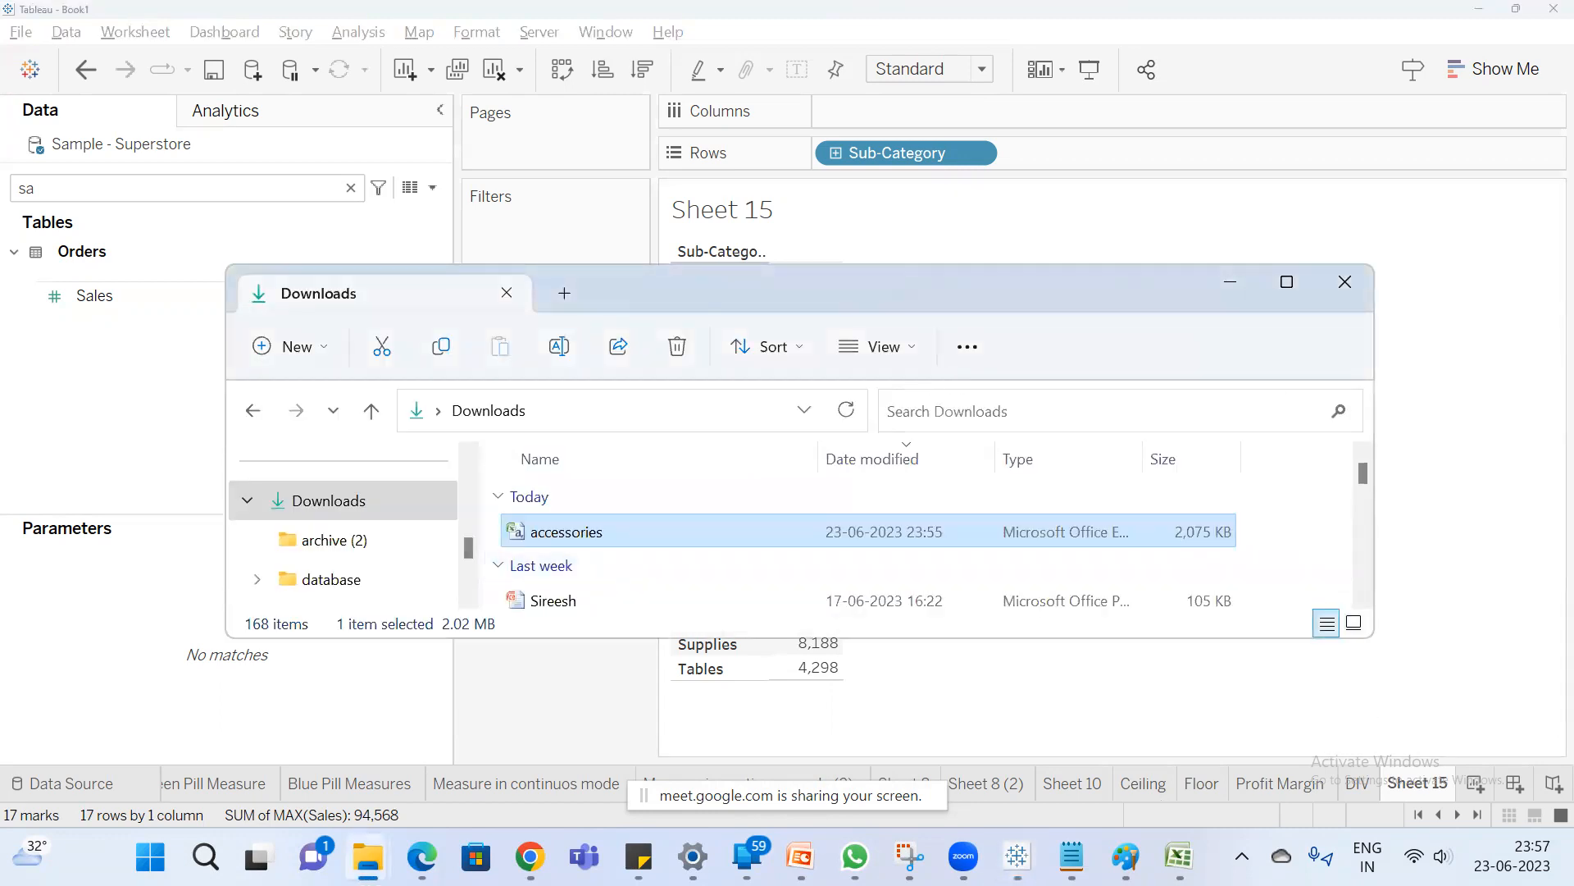
pyautogui.moveTo(1179, 856)
pyautogui.click(1290, 749)
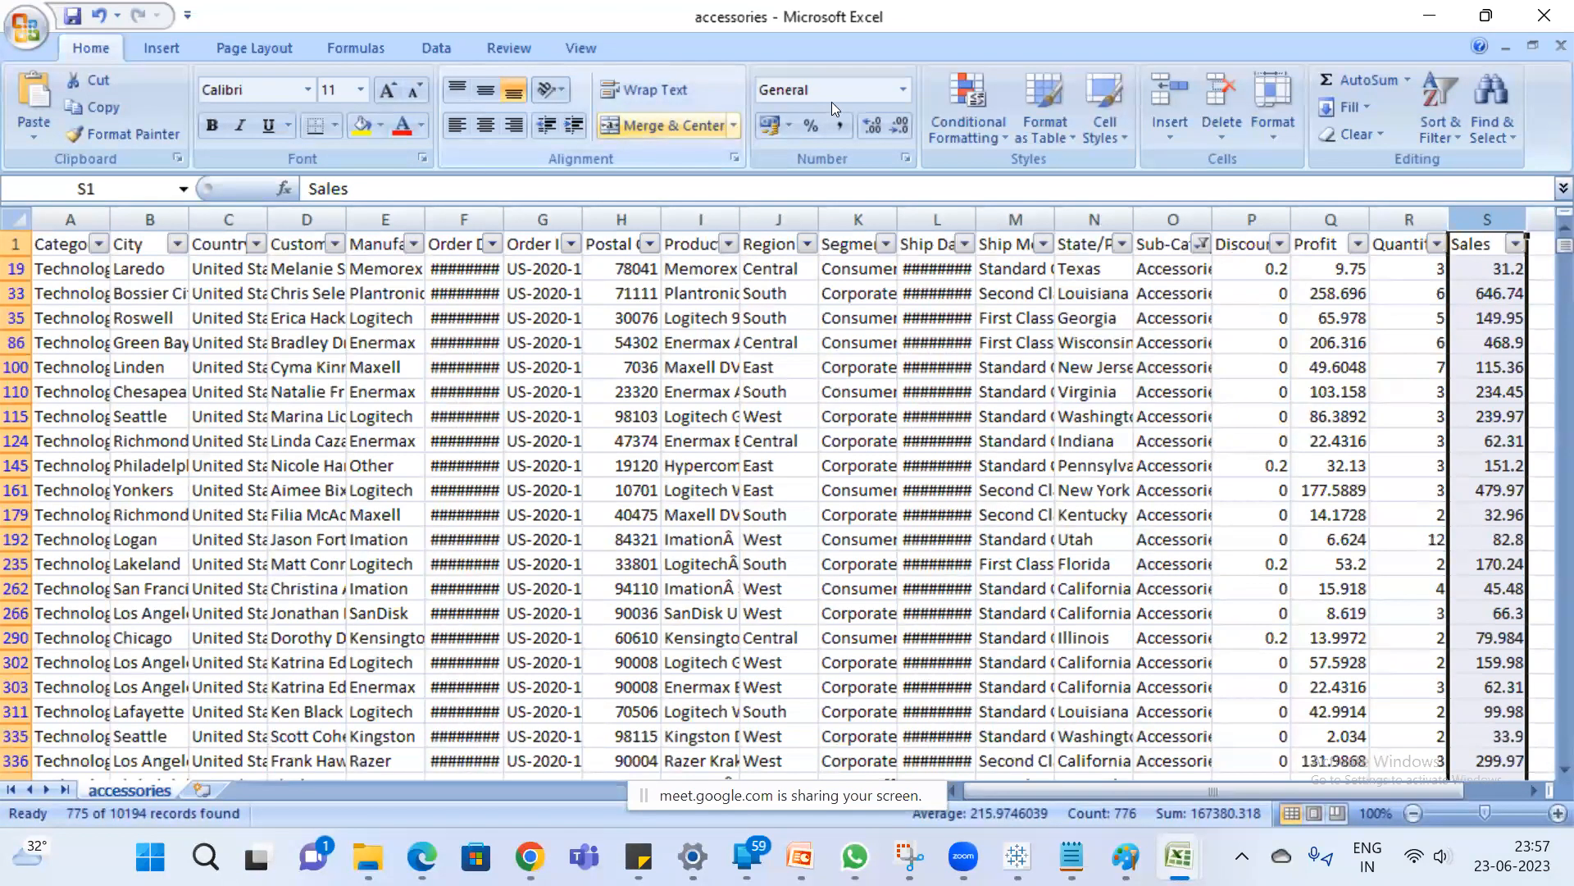
pyautogui.hotkey('alt', 'Tab')
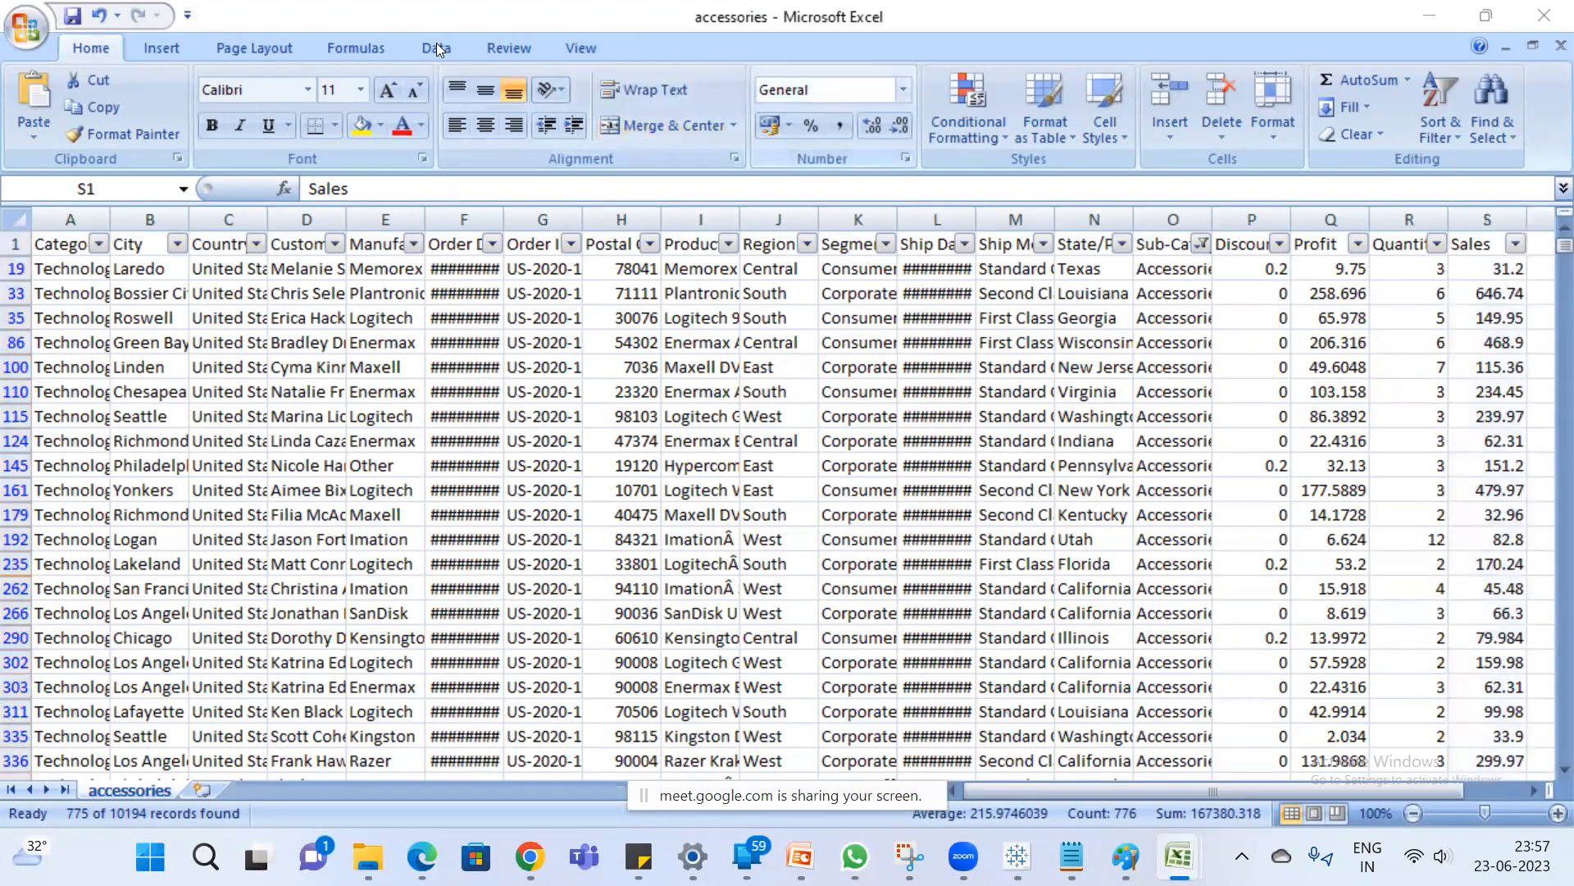
pyautogui.click(437, 46)
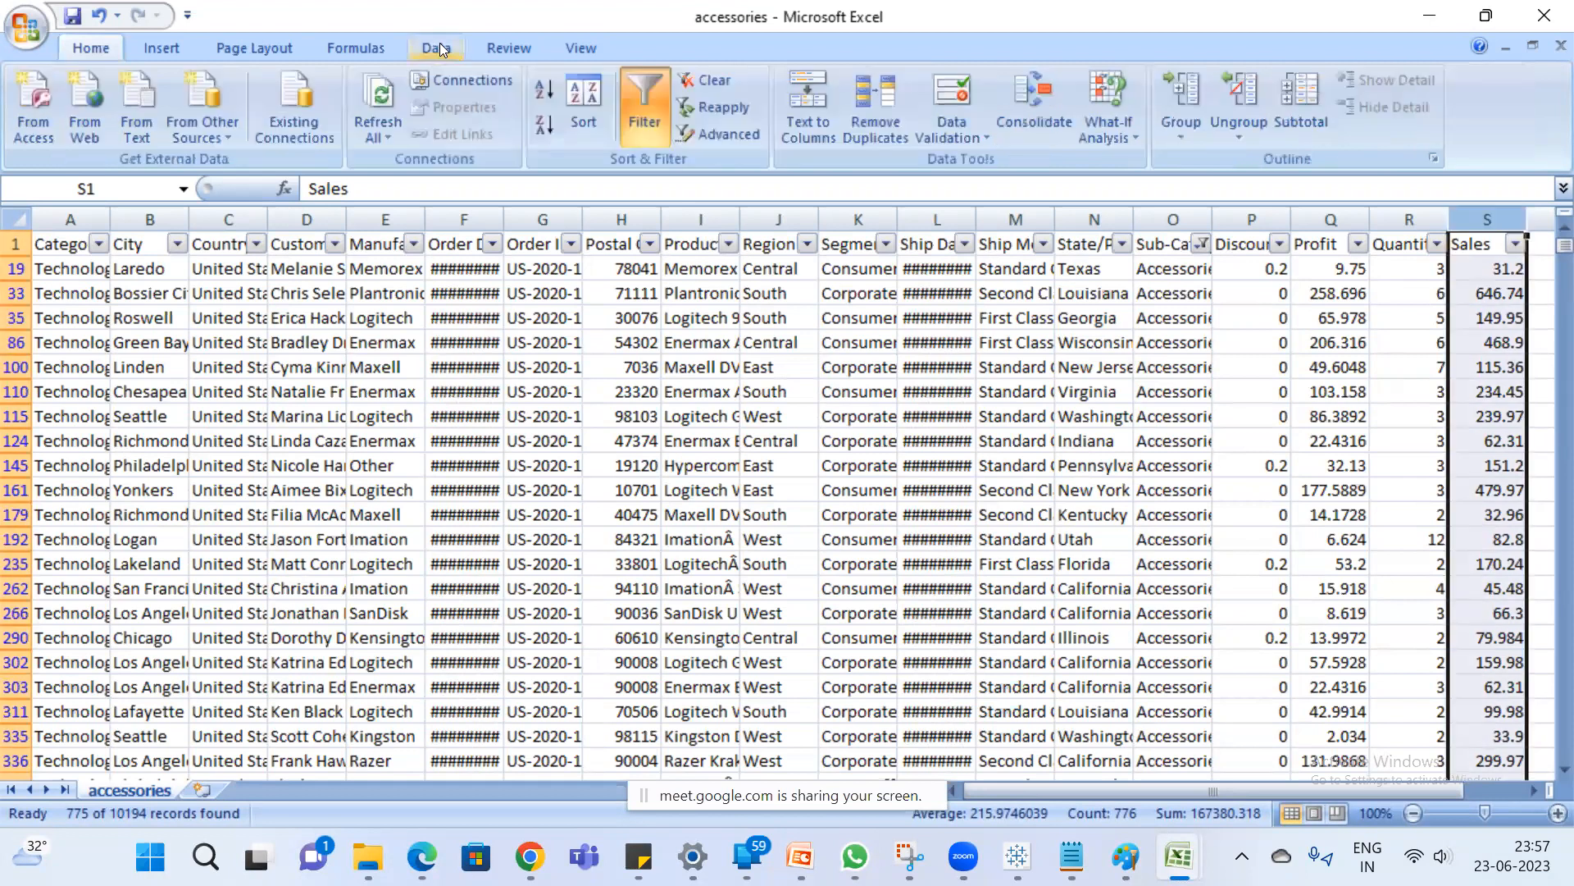
pyautogui.click(548, 89)
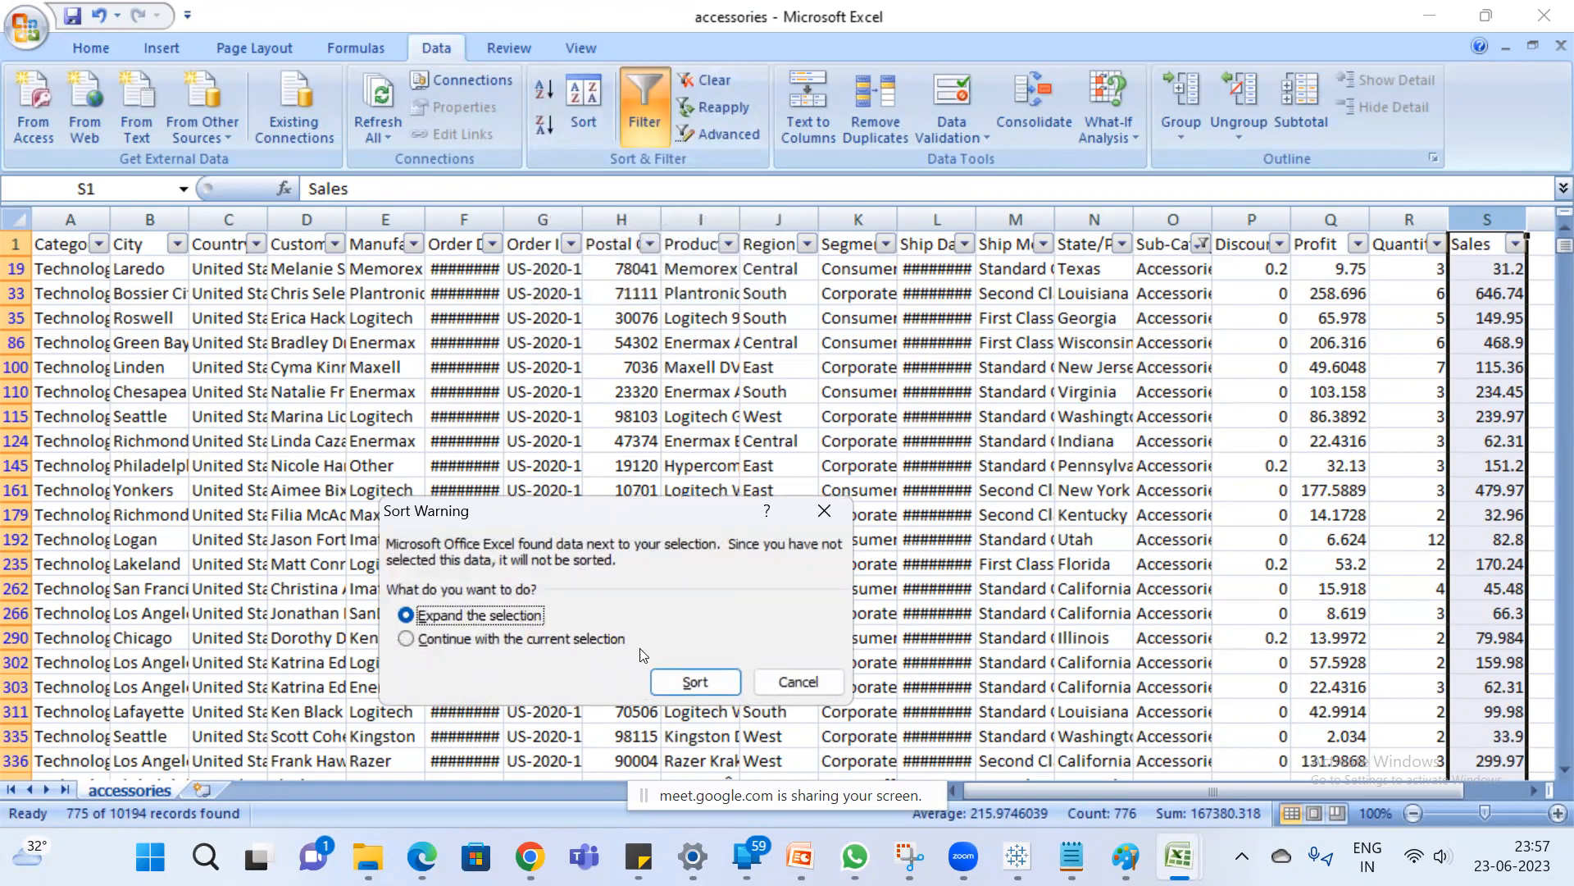
pyautogui.click(696, 679)
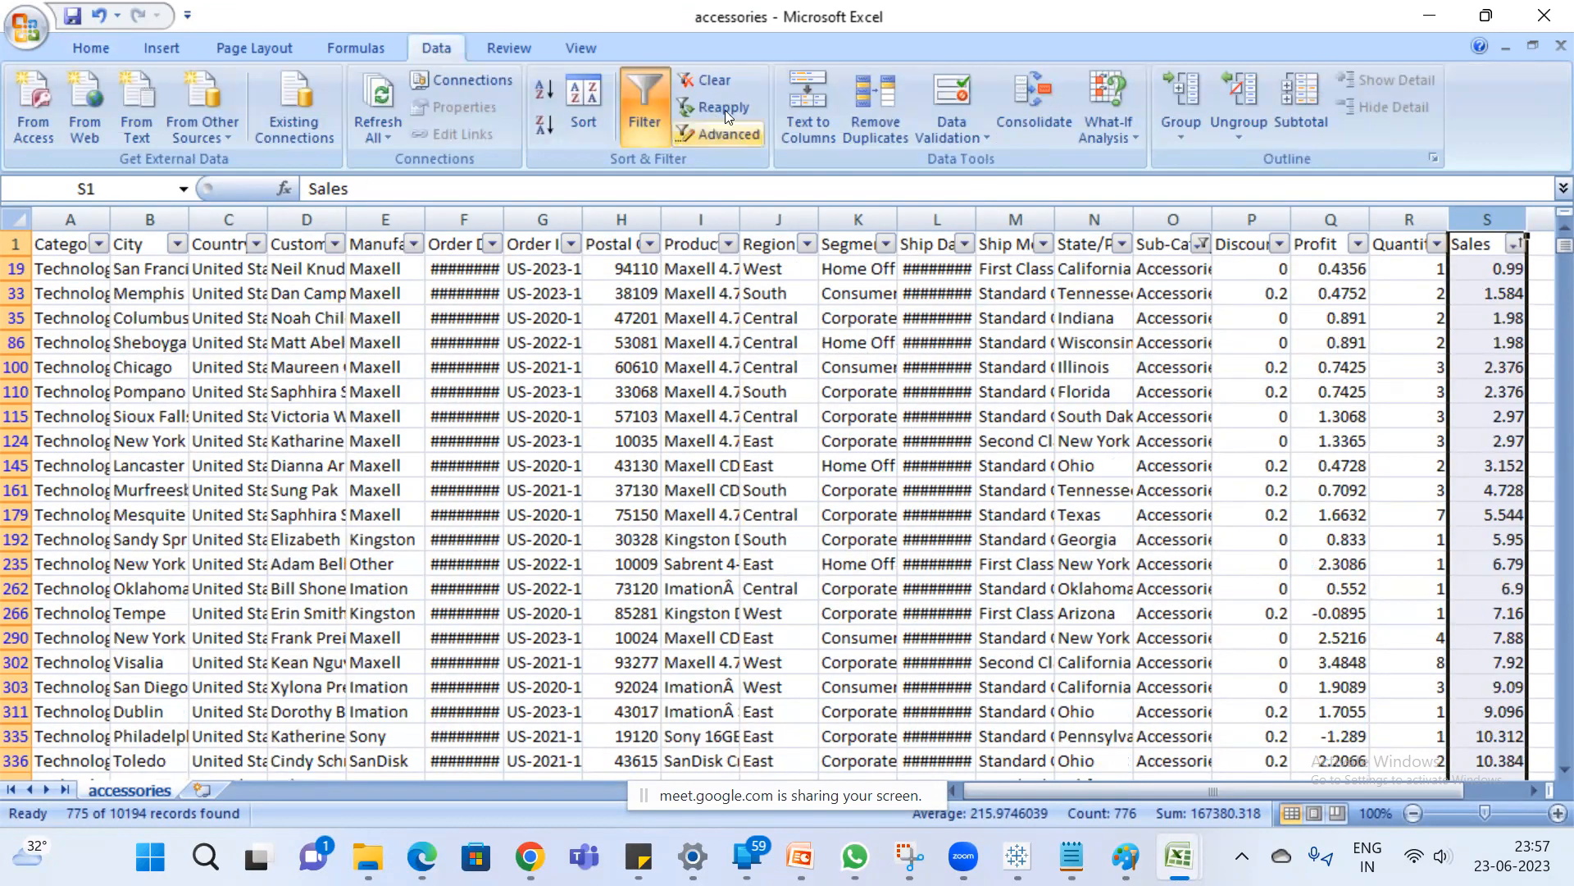
pyautogui.click(577, 93)
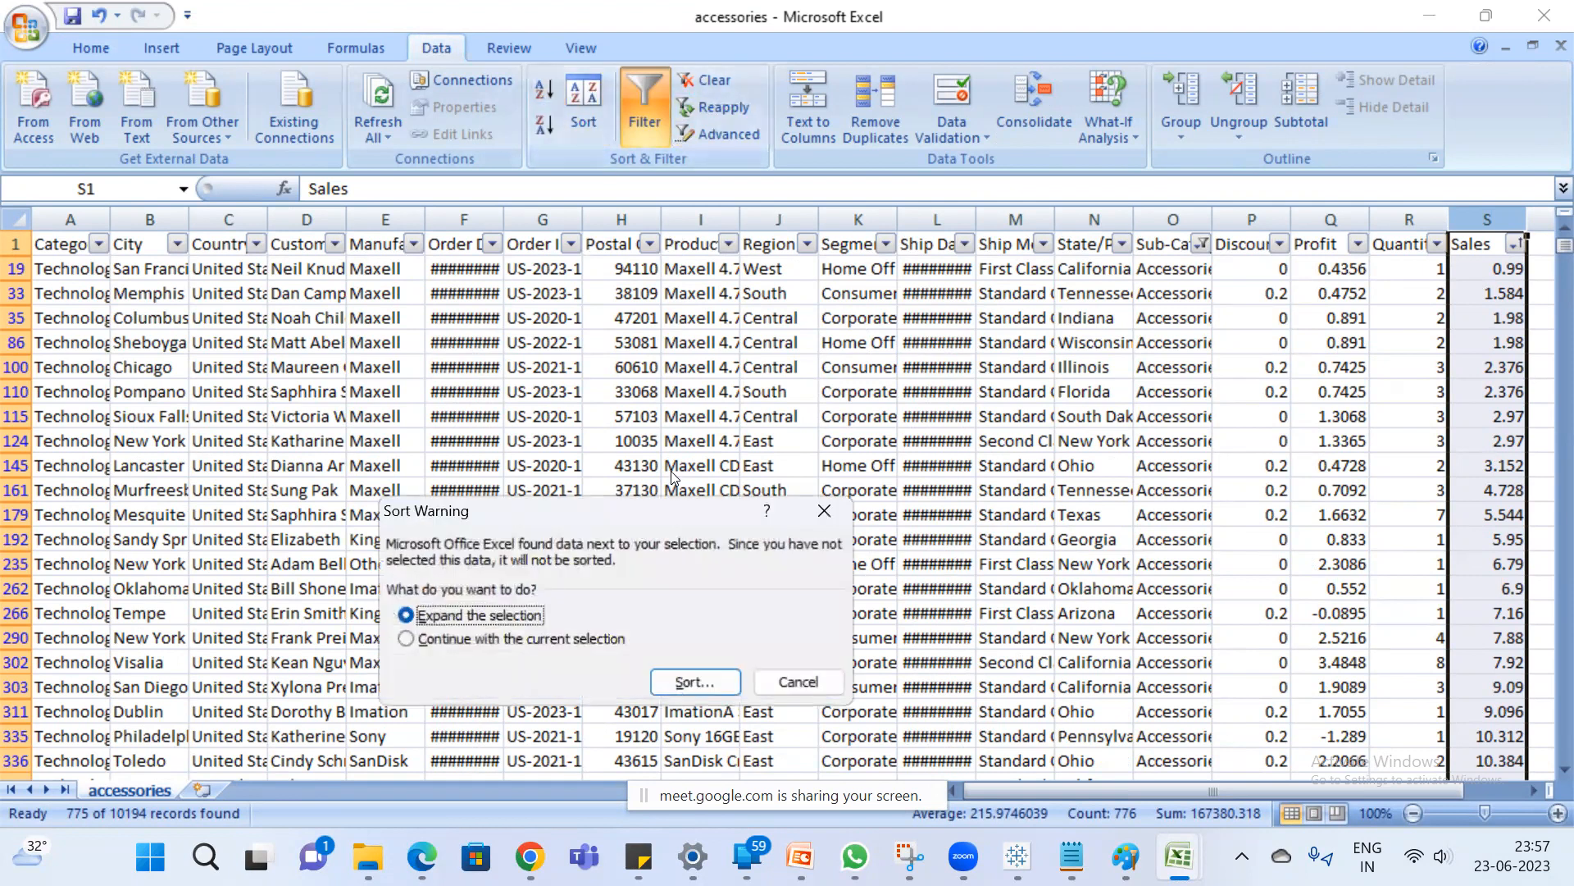
pyautogui.click(695, 682)
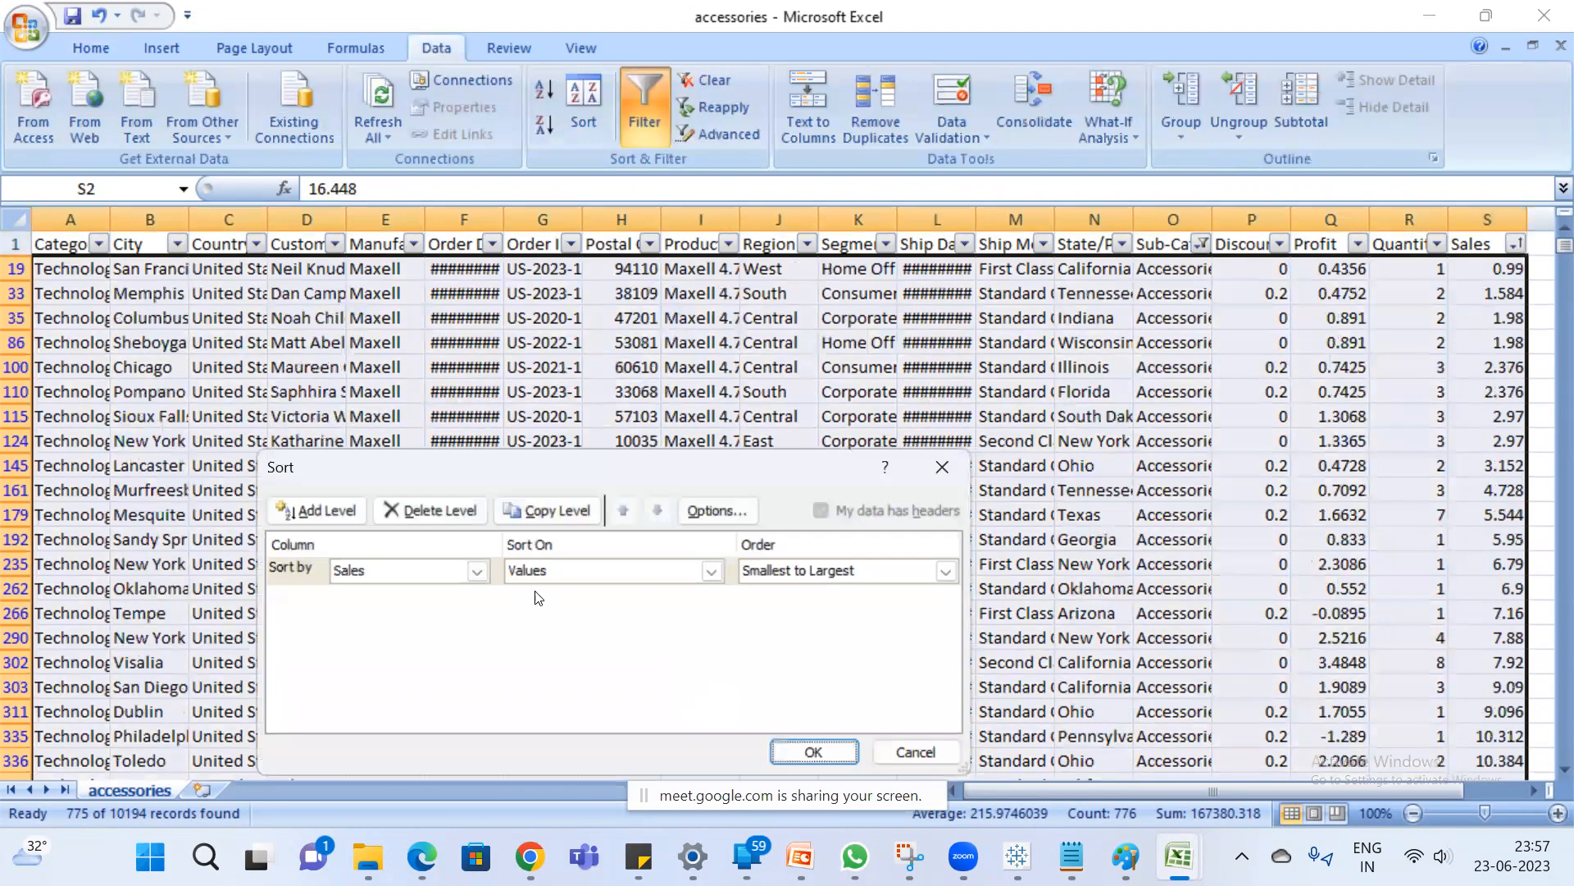
pyautogui.moveTo(625, 456); pyautogui.dragTo(522, 87)
pyautogui.click(801, 587)
# Find the smallest and largest Accessories Sales values in the sorted column and compare the largest with the maximum in Tableau.
pyautogui.click(1493, 271)
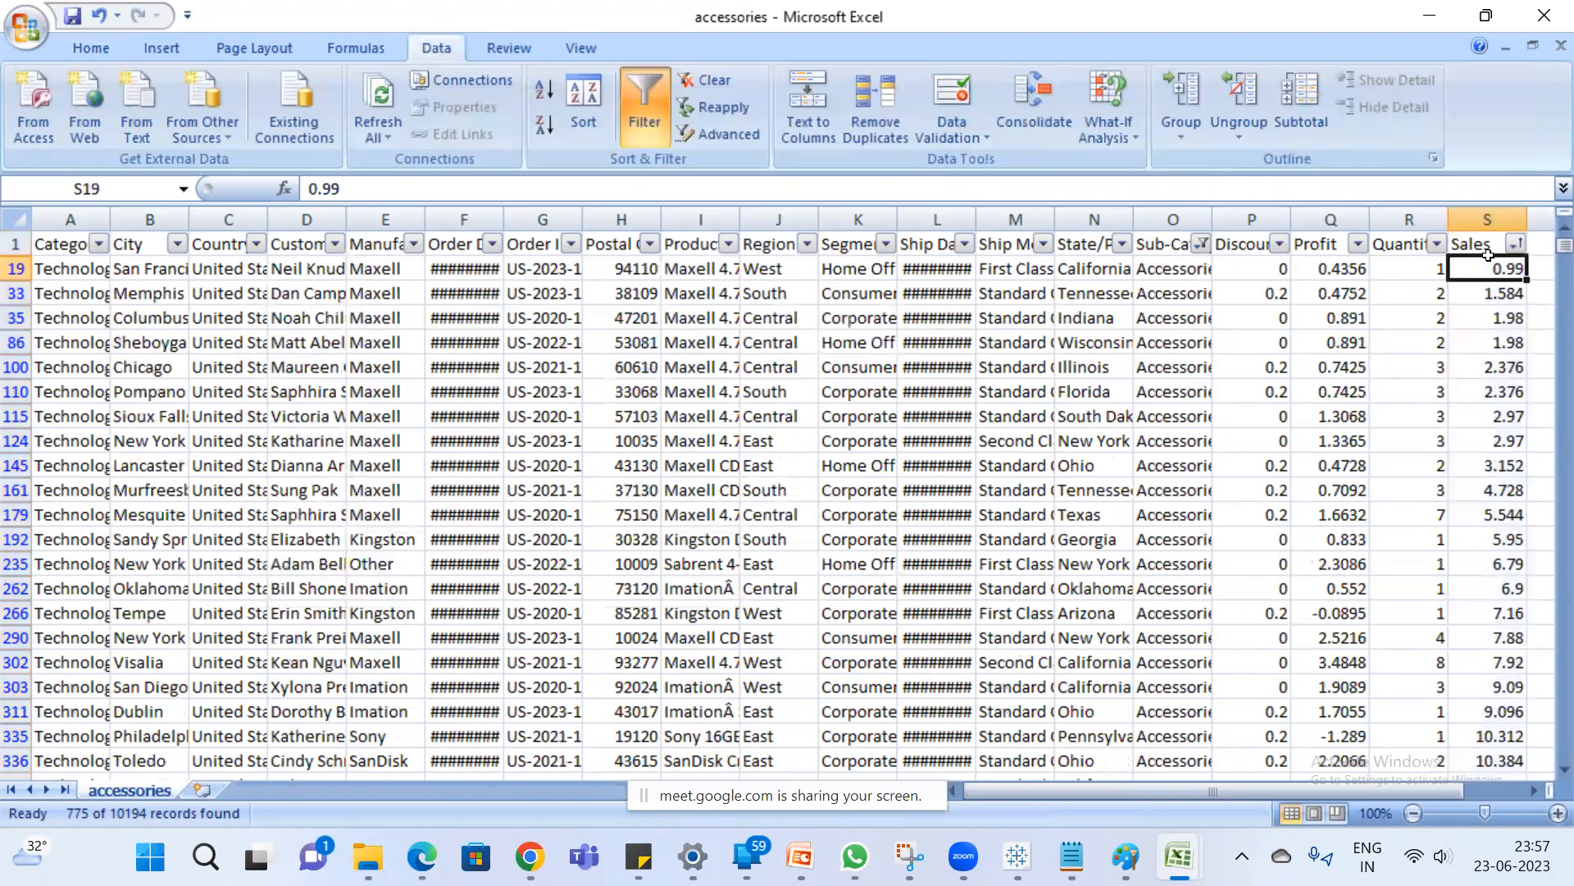
pyautogui.hotkey('ctrl', 'Down')
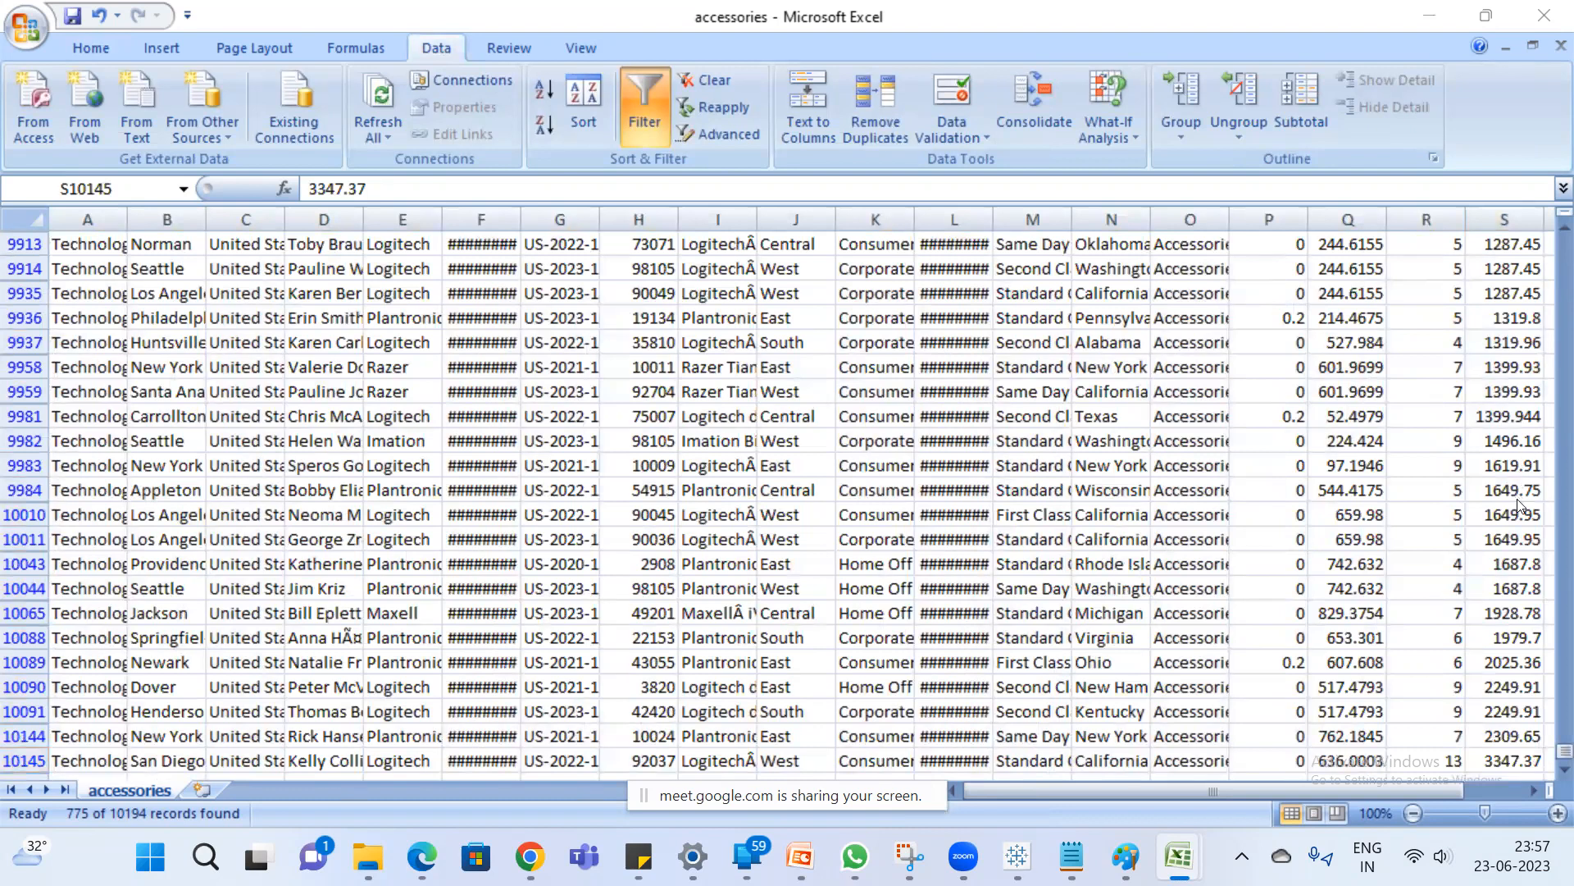
pyautogui.click(1510, 765)
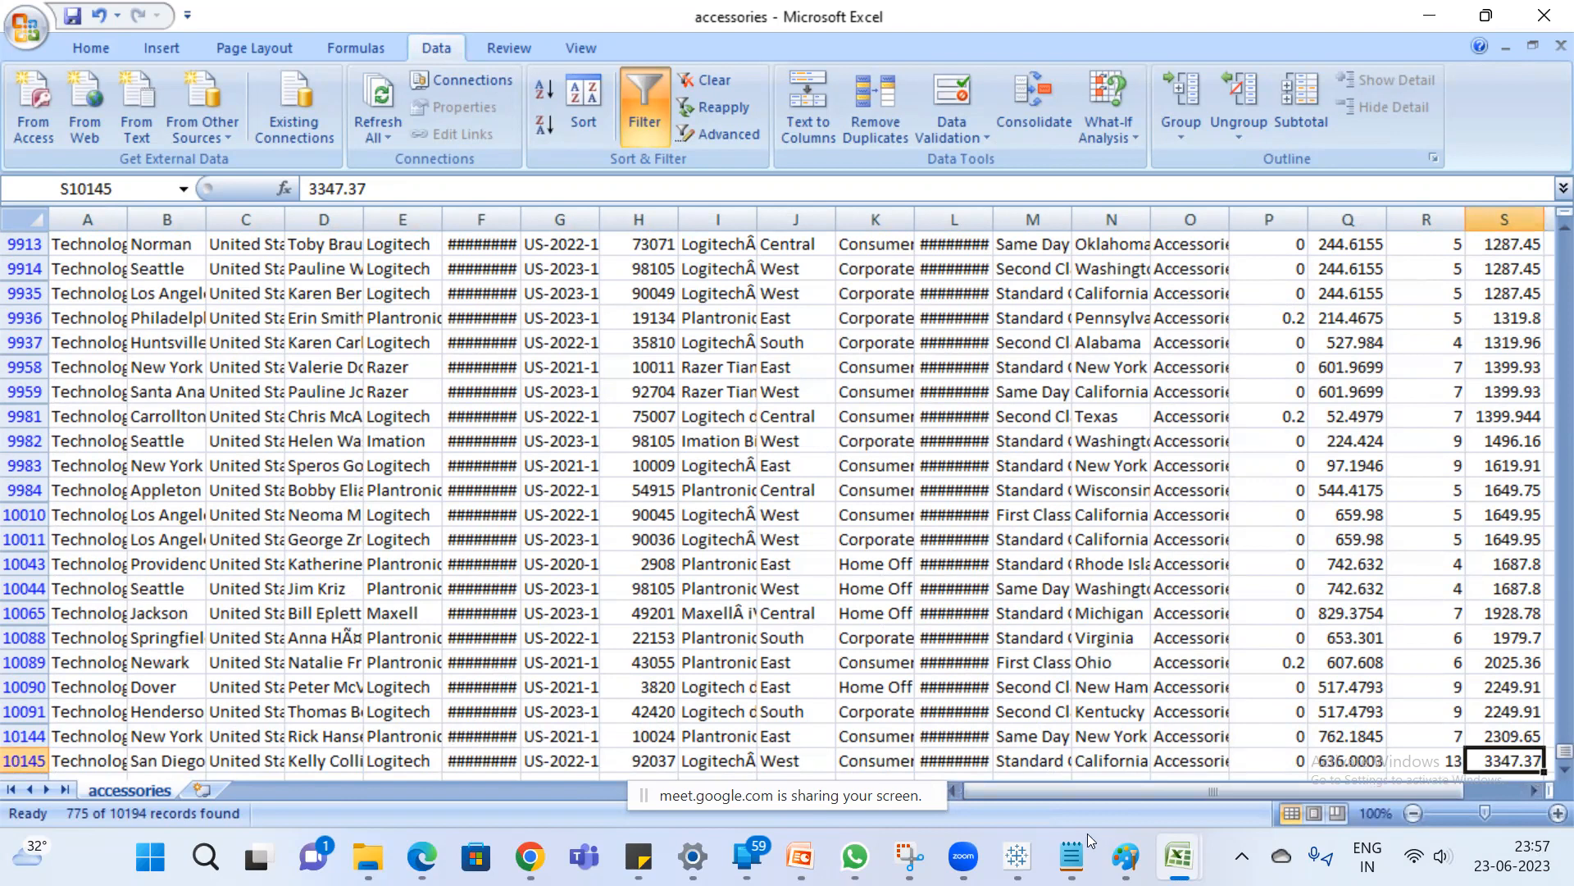
pyautogui.click(1017, 857)
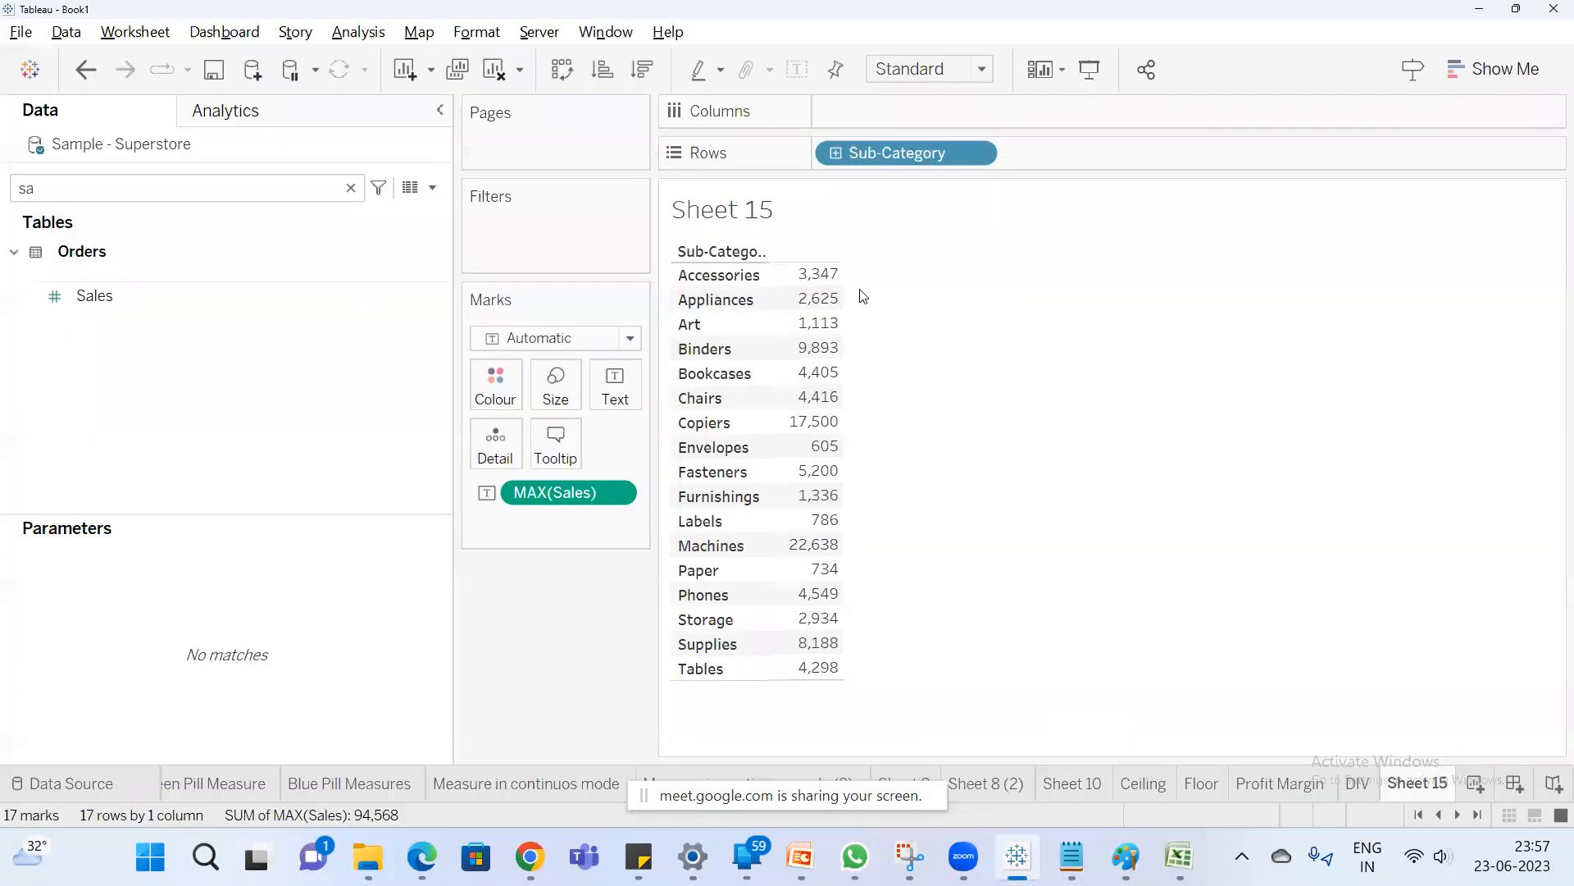
pyautogui.moveTo(812, 278)
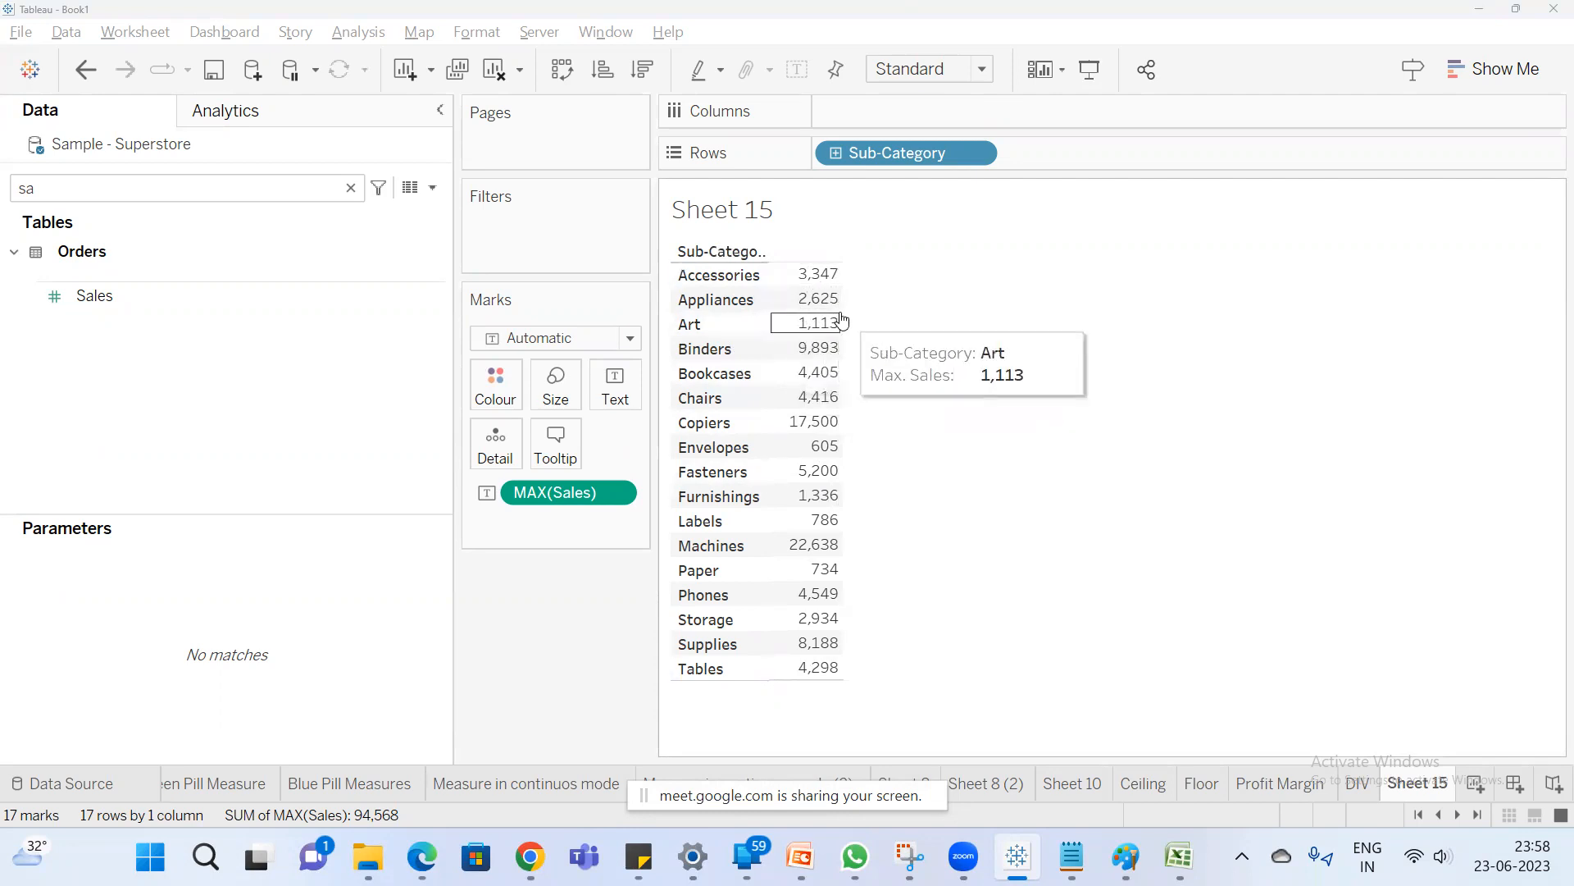
# Change the aggregation of the Sales measure on the Marks card to Minimum.
pyautogui.rightClick(576, 498)
pyautogui.moveTo(750, 708)
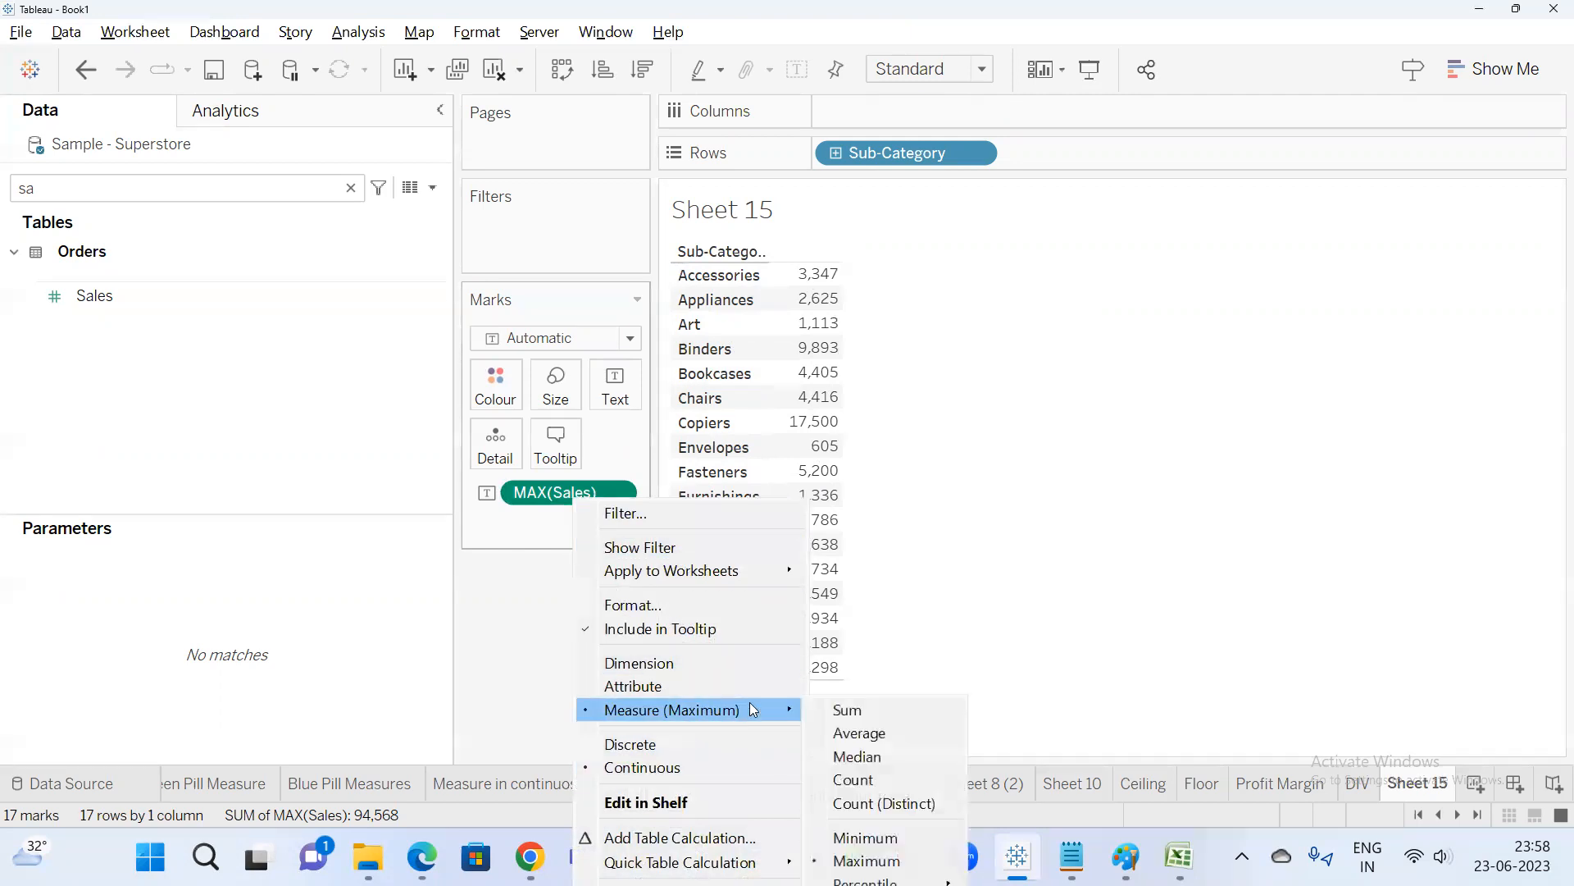
pyautogui.click(865, 837)
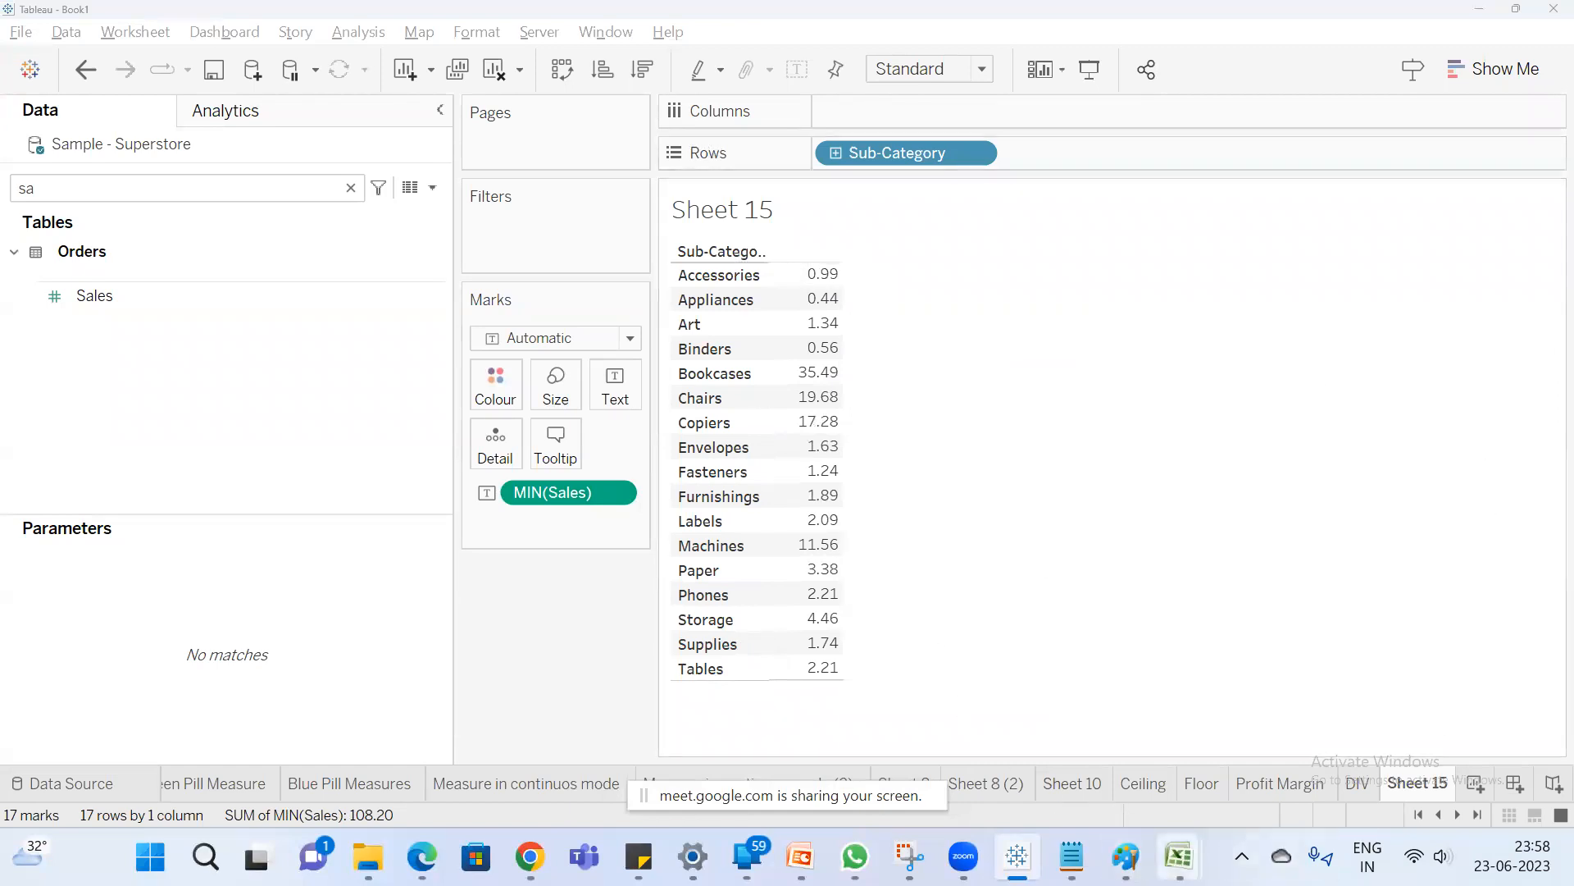
# Switch to the accessories workbook in Excel and highlight the smallest and largest Accessories Sales values with a yellow fill.
pyautogui.click(1179, 856)
pyautogui.click(1326, 728)
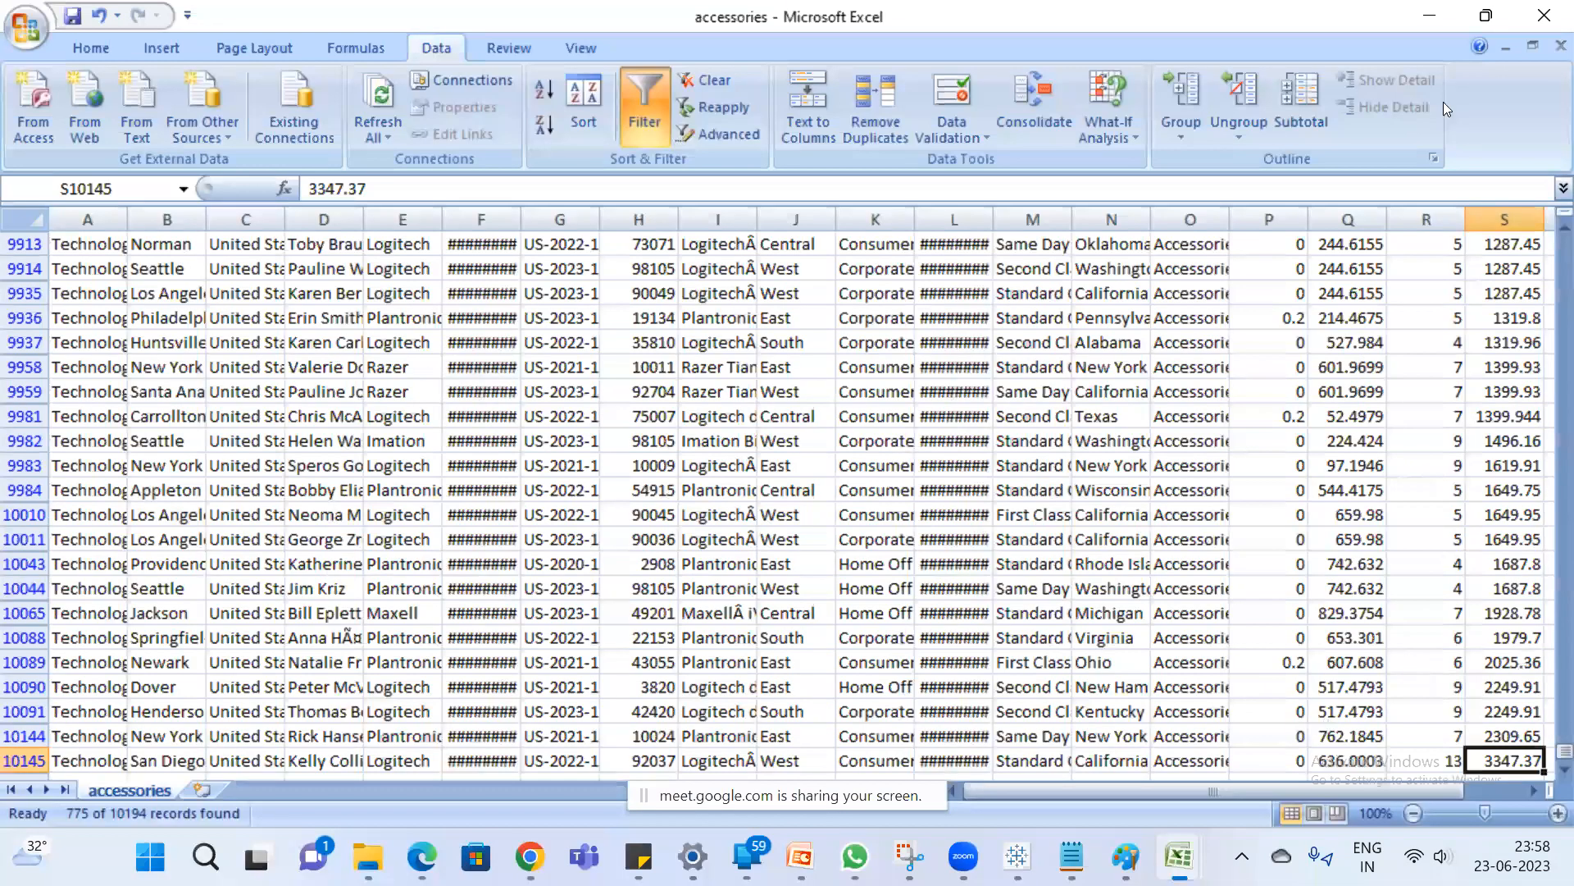
pyautogui.hotkey('ctrl', 'Up')
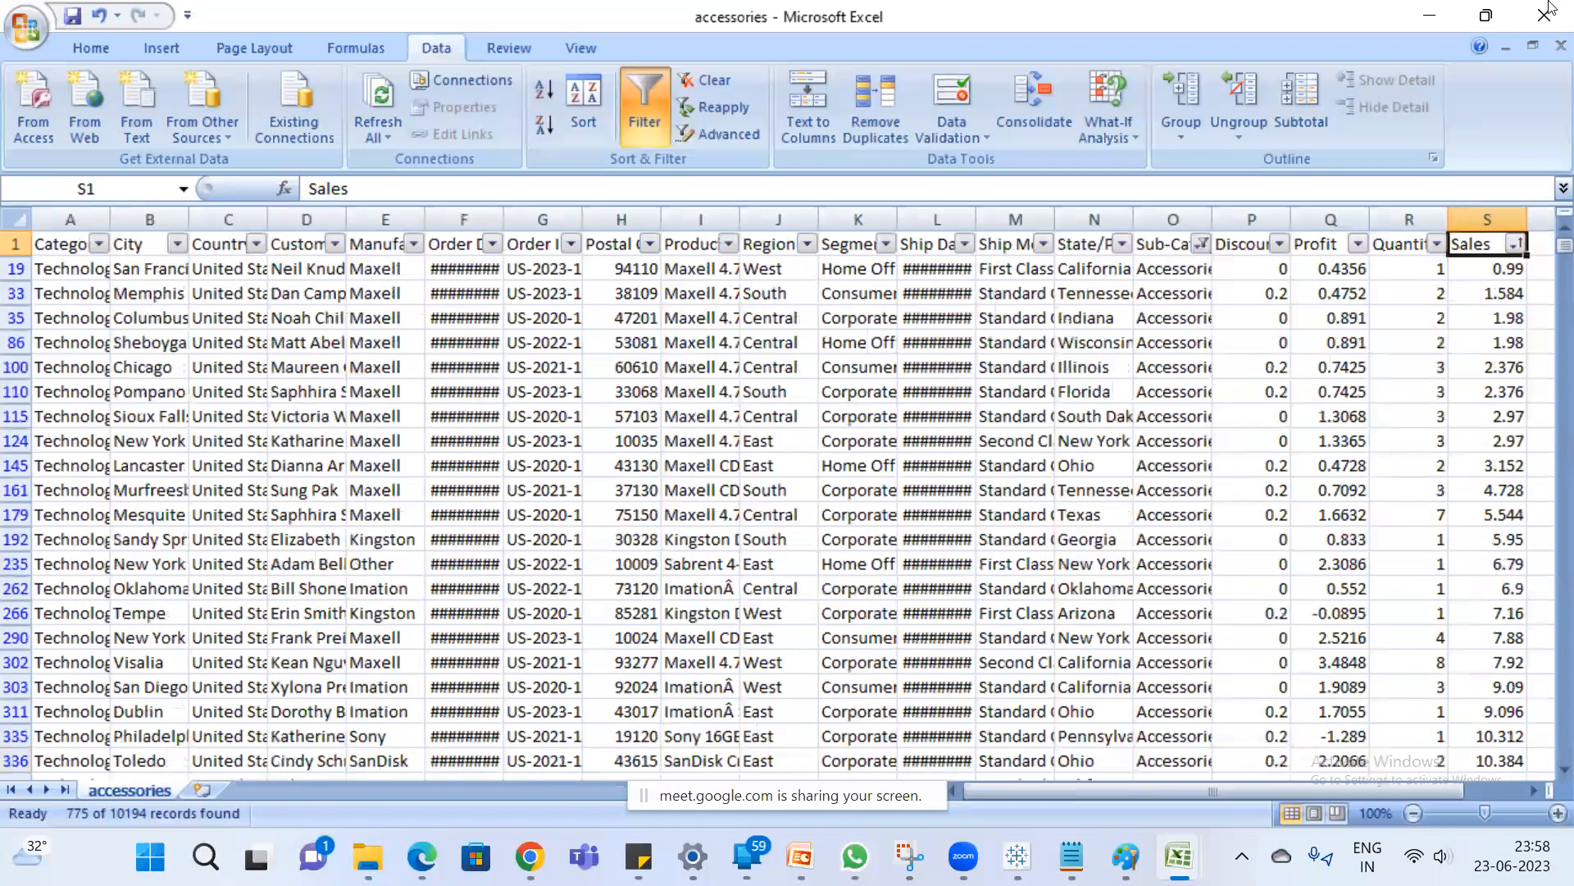
pyautogui.click(1492, 271)
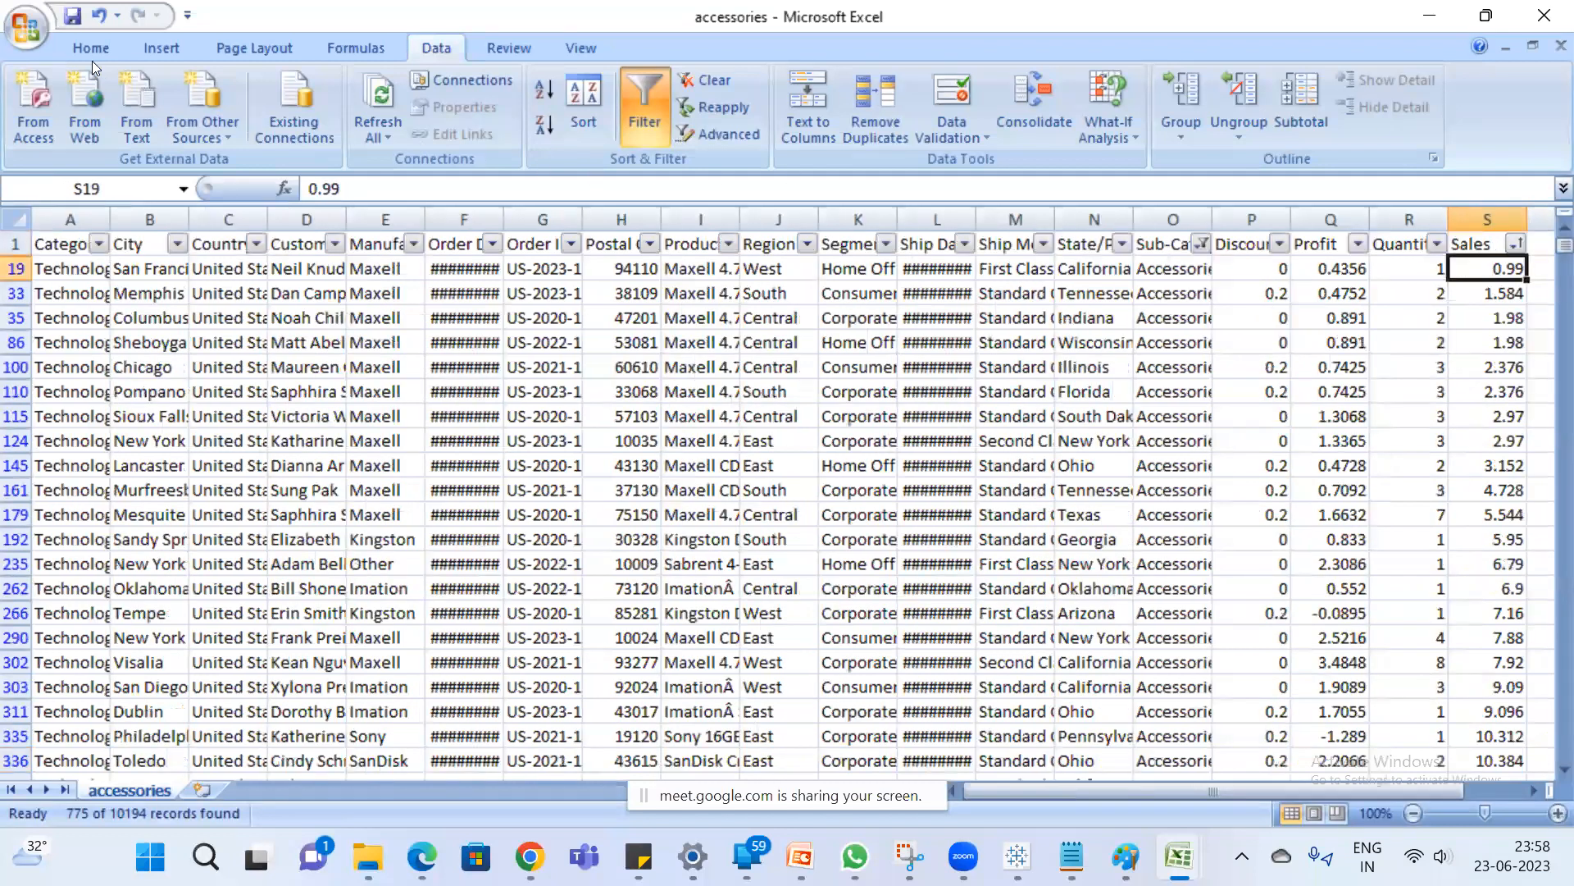
pyautogui.scroll(4, 425, 126)
pyautogui.click(362, 125)
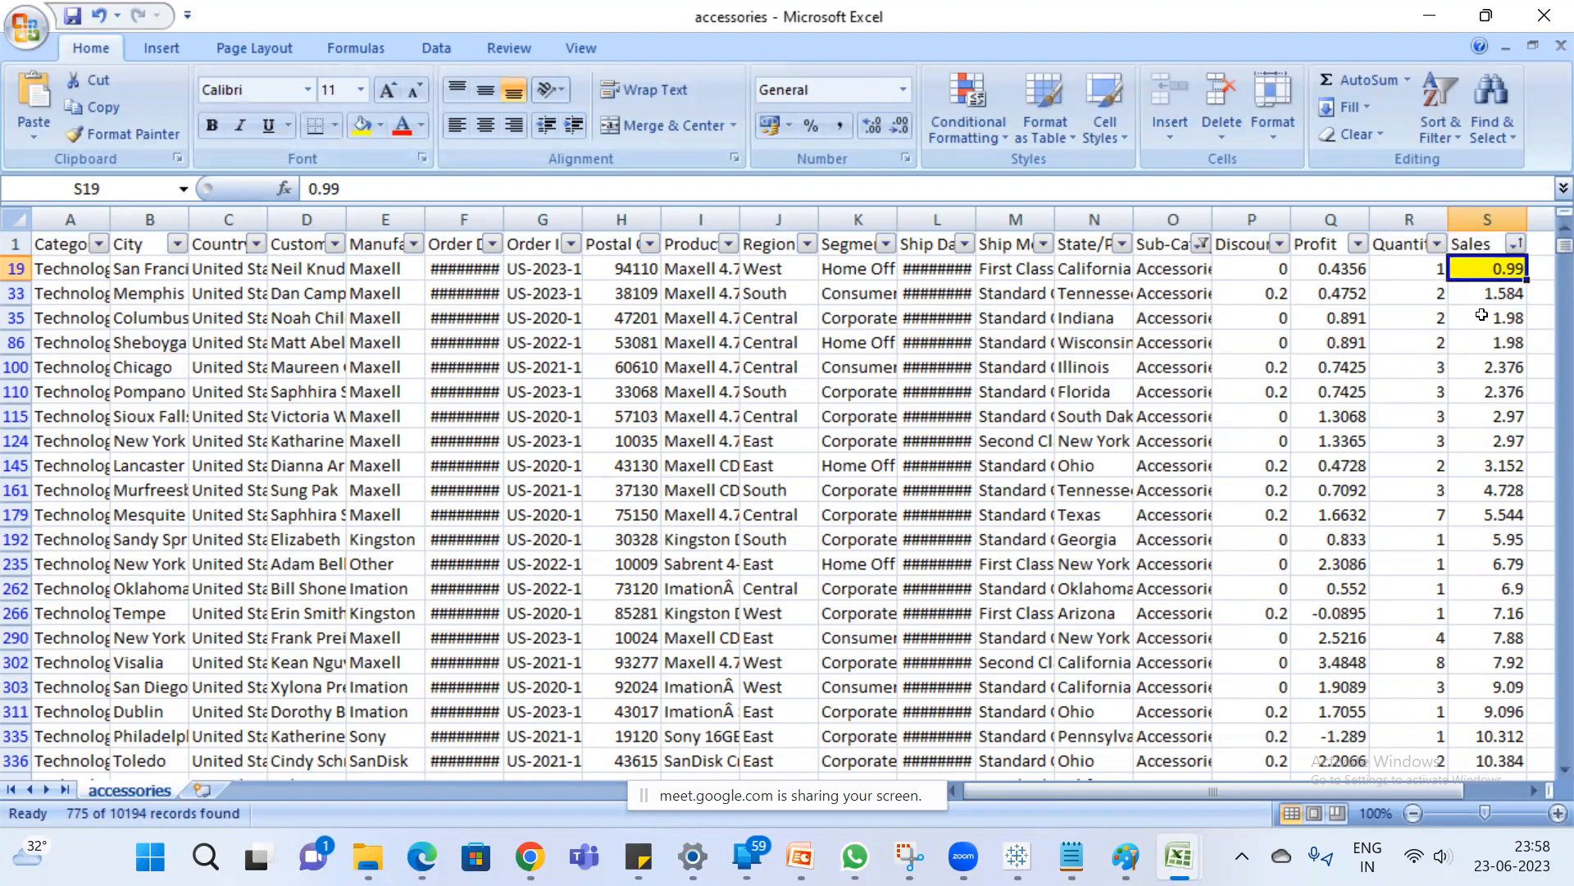
pyautogui.hotkey('ctrl', 'Down')
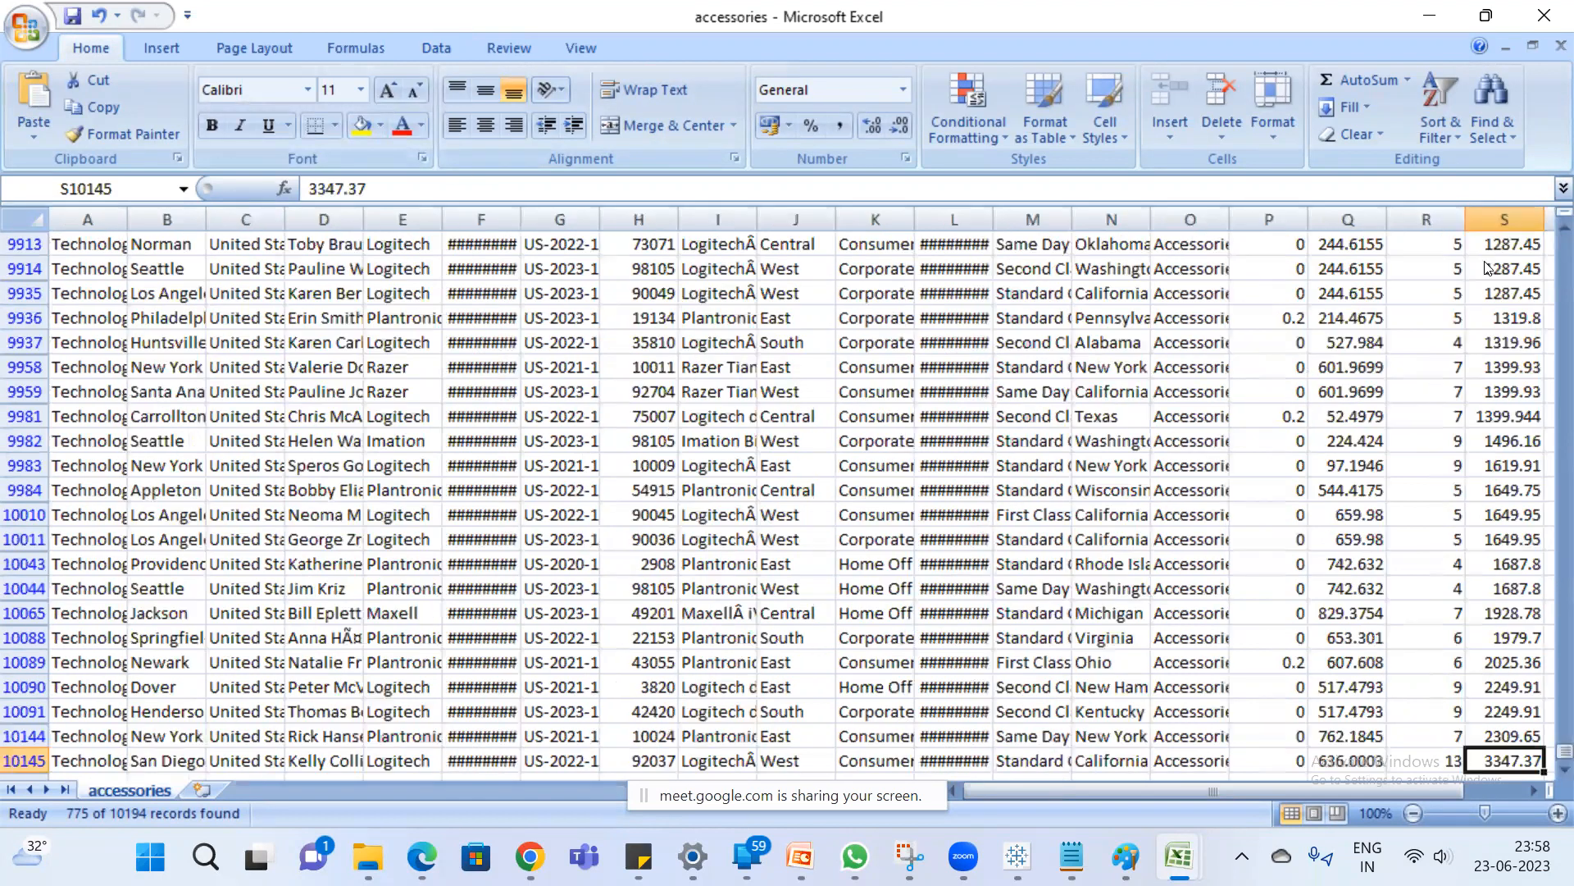
pyautogui.click(361, 125)
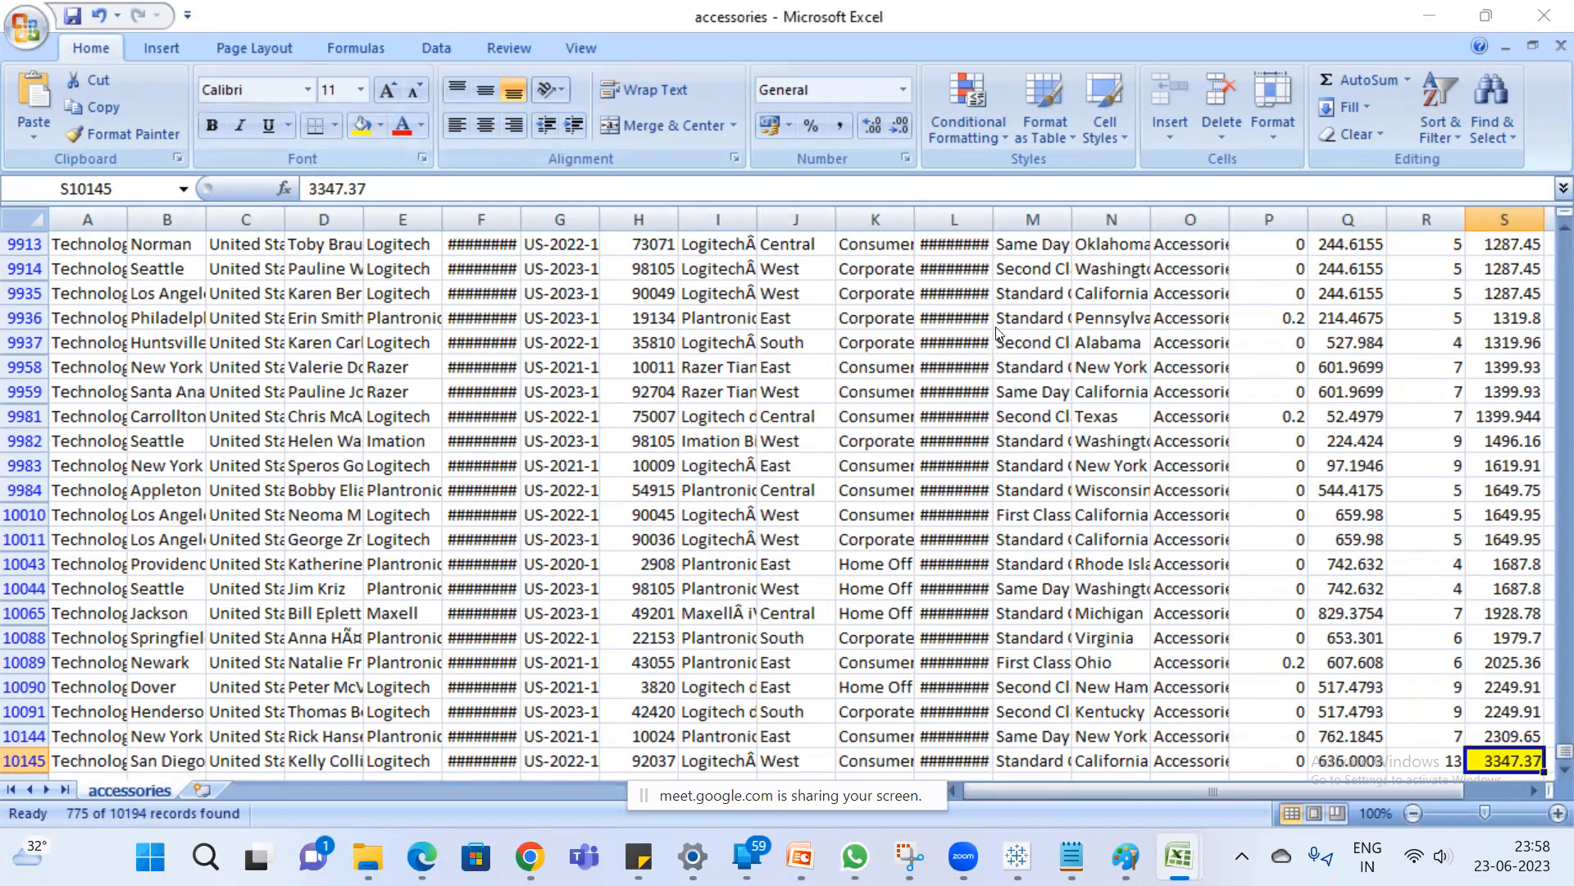
# Switch to the PowerPoint presentation and review the MIN and POWER examples on the Numerical Functions slide 12.
pyautogui.click(986, 728)
pyautogui.hotkey('alt', 'Tab')
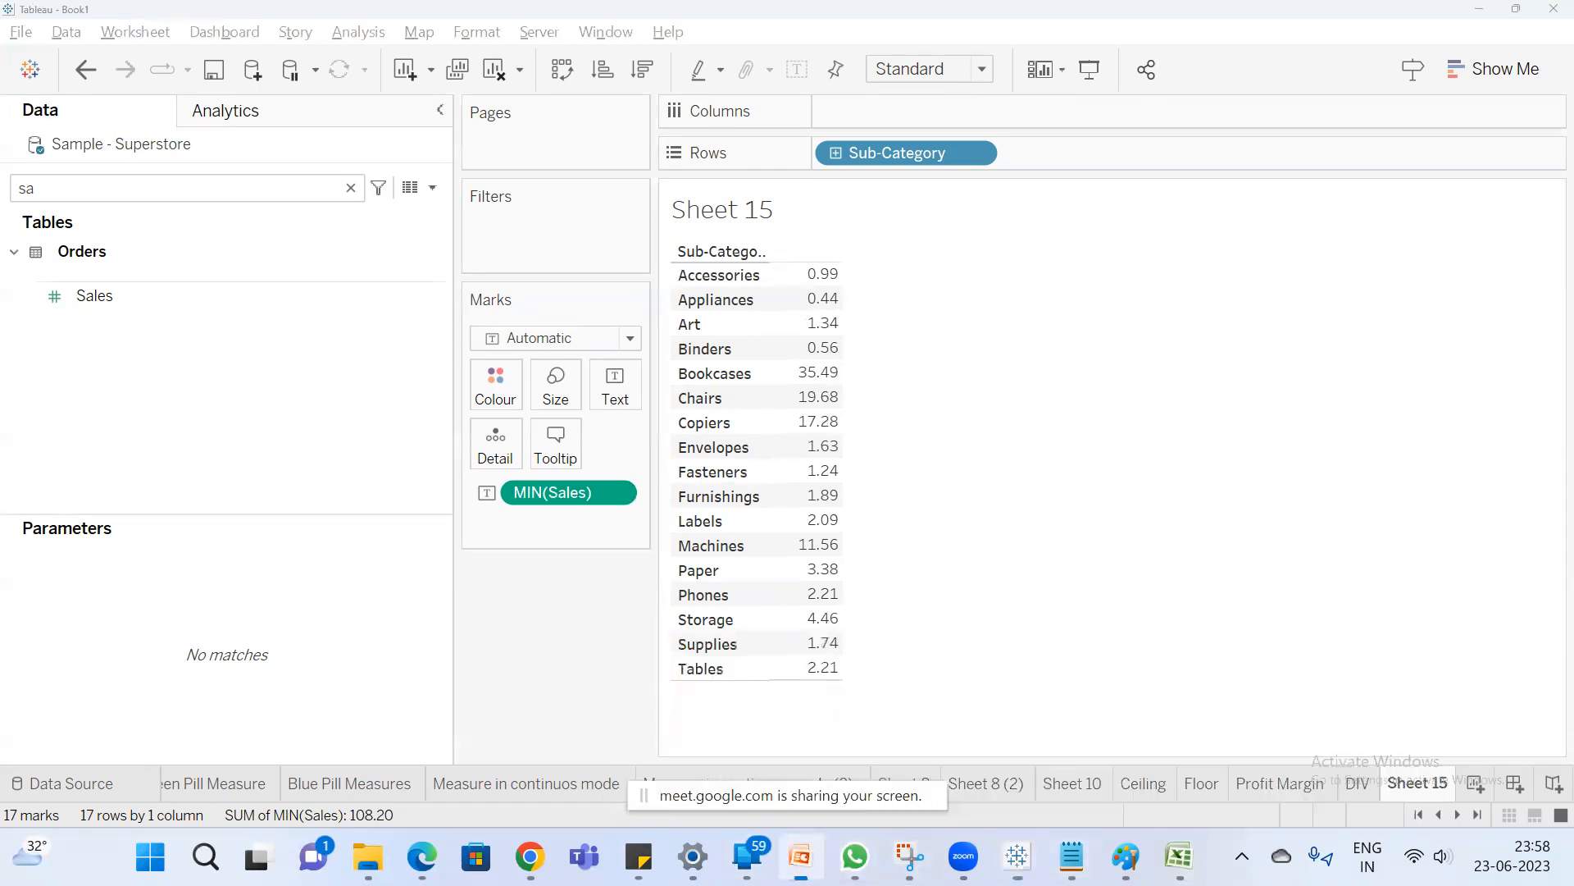
pyautogui.click(799, 856)
pyautogui.click(86, 742)
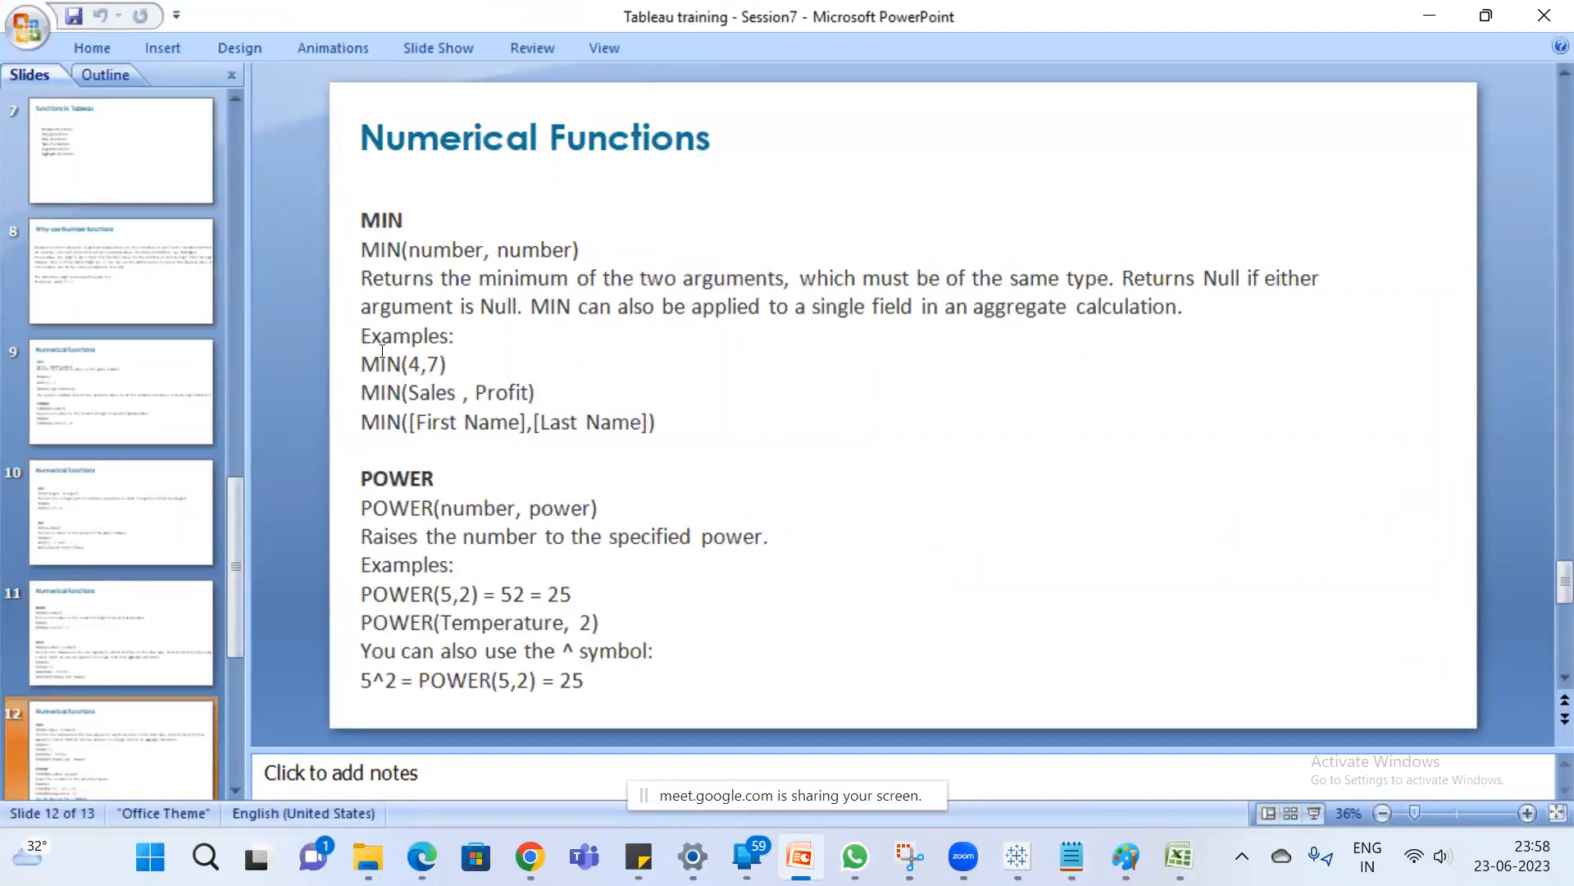
pyautogui.click(436, 381)
pyautogui.click(487, 393)
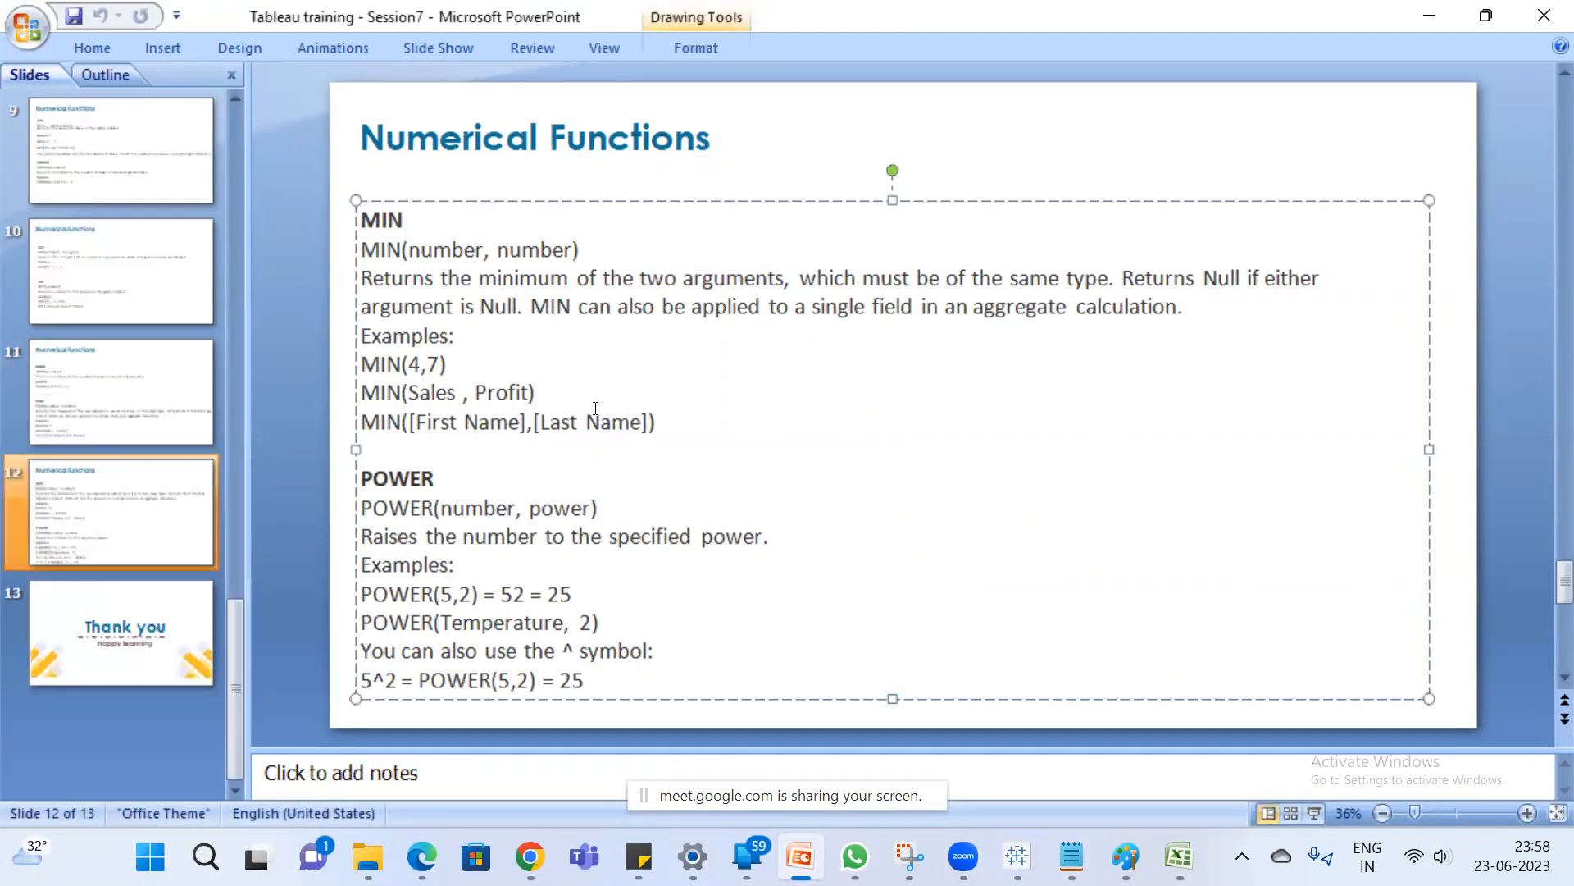
pyautogui.click(573, 425)
# Switch back to Tableau and add a new worksheet.
pyautogui.click(1016, 856)
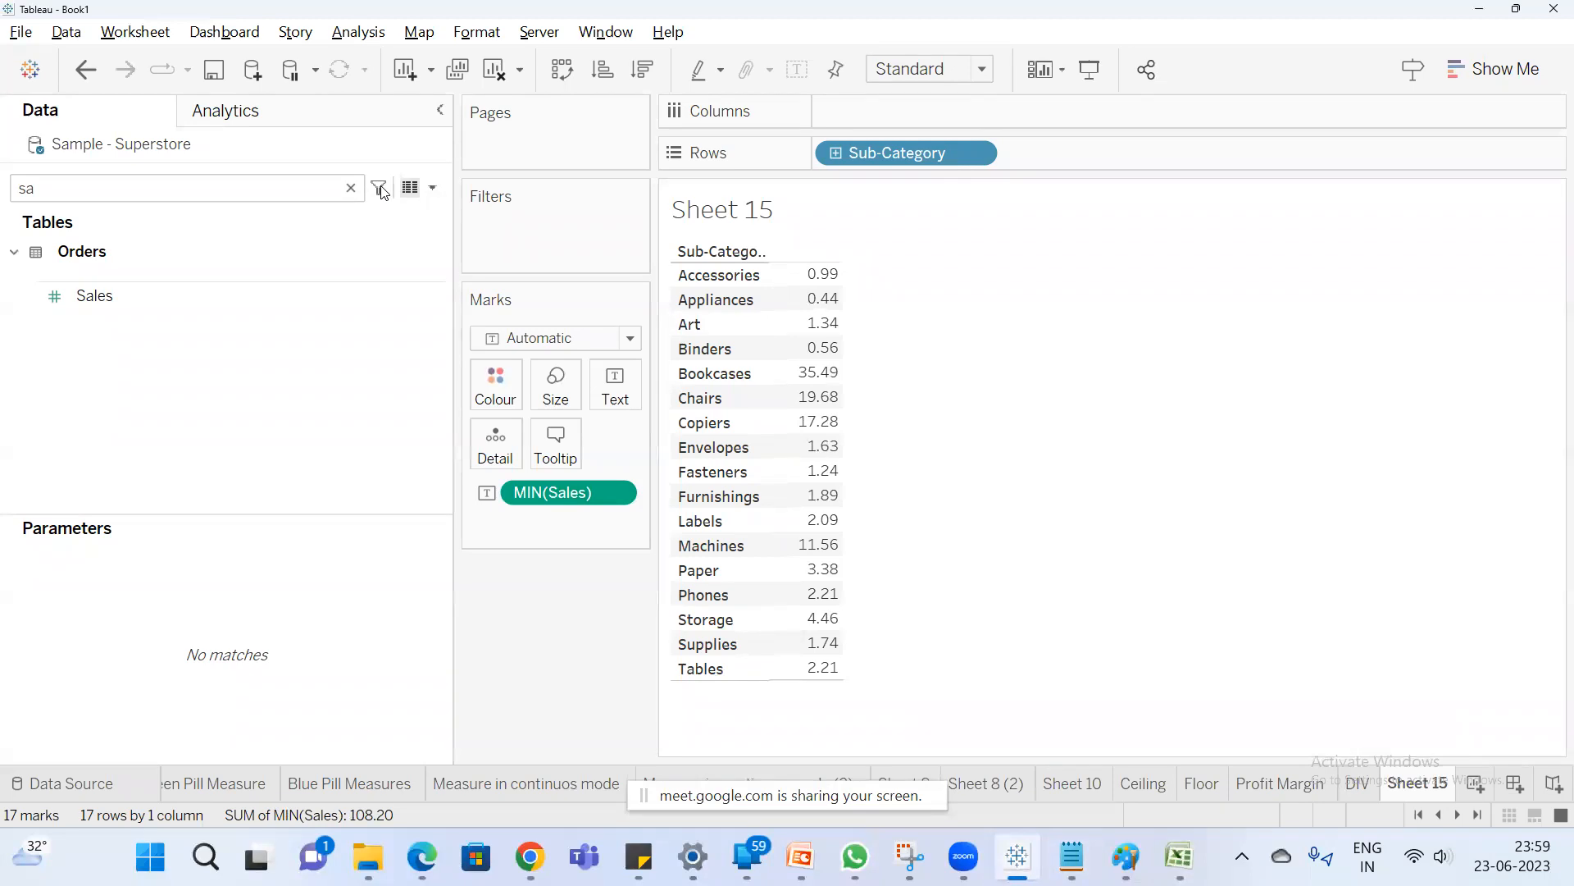
pyautogui.click(432, 188)
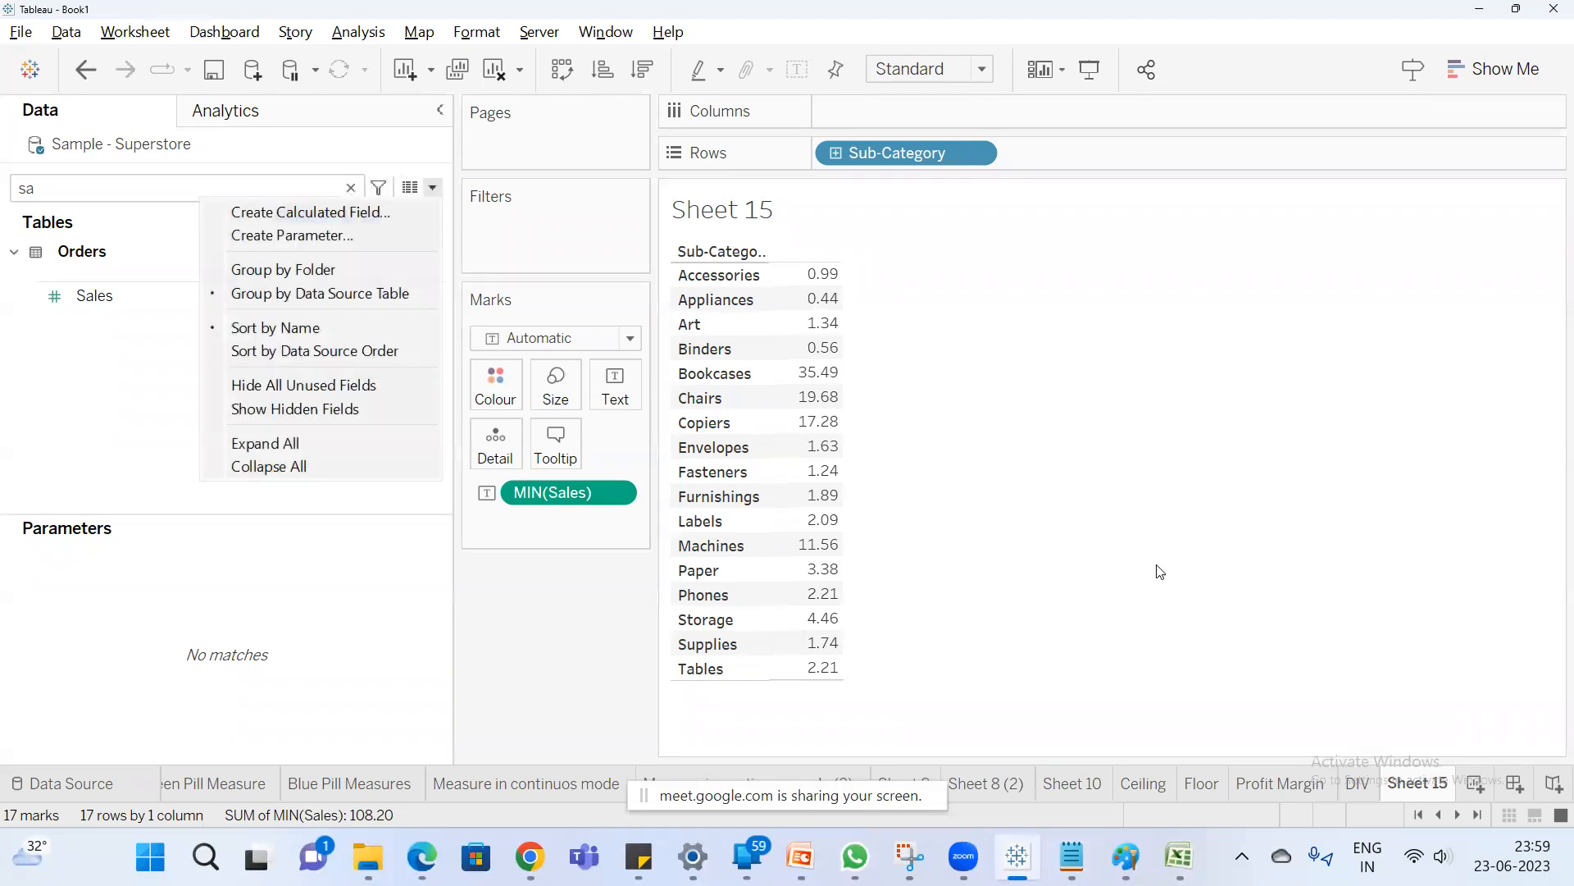
pyautogui.click(1476, 789)
# Create a calculated field named Power with the formula POWER(5,2).
pyautogui.click(432, 189)
pyautogui.click(377, 210)
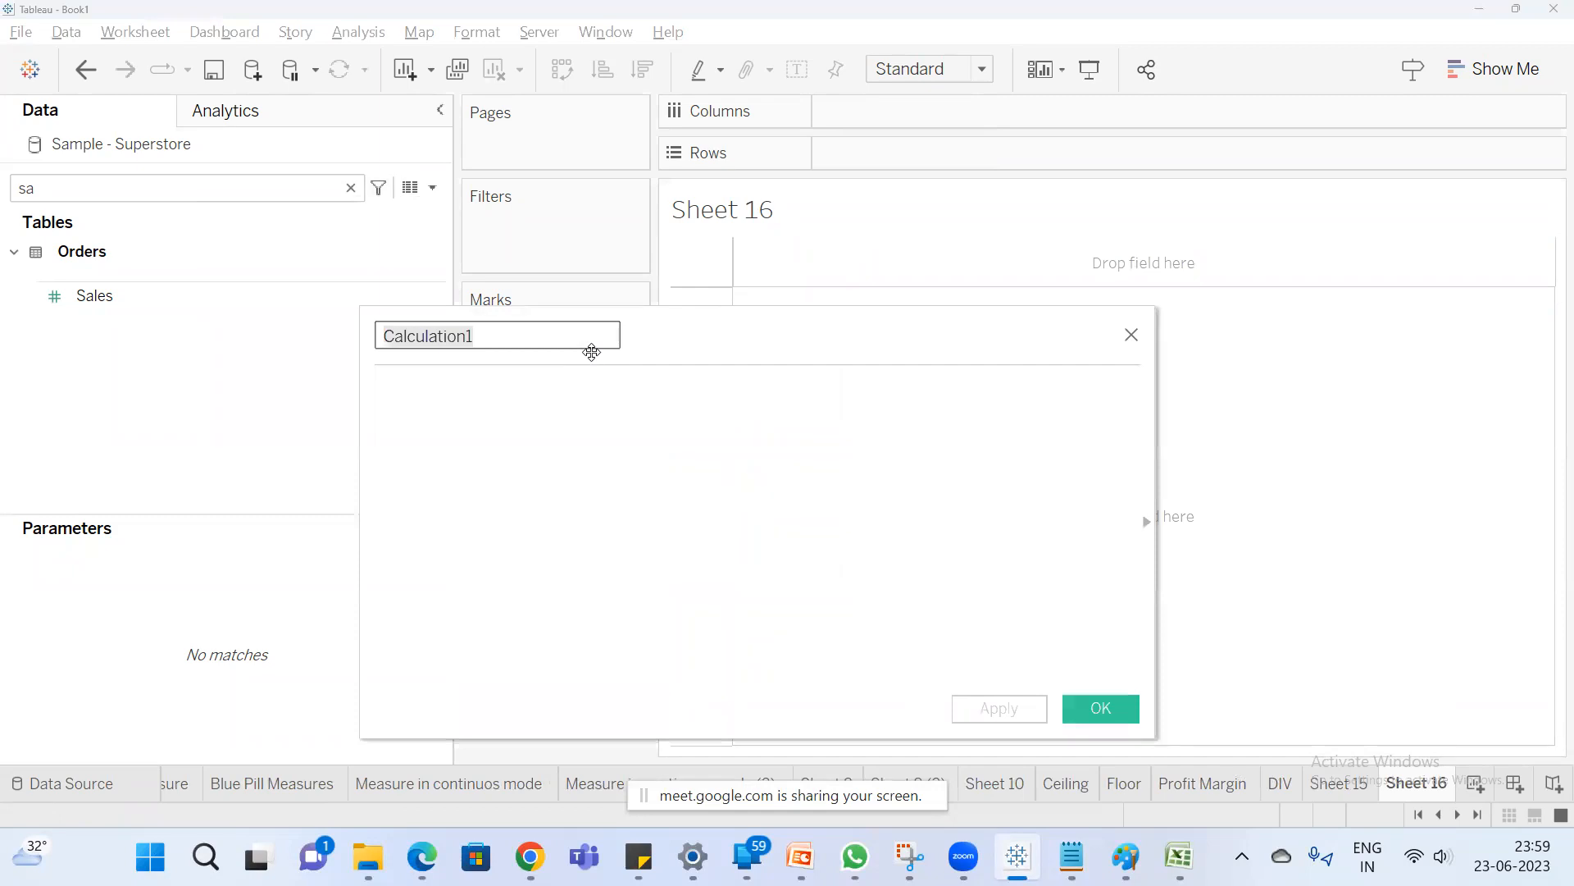
pyautogui.write('Power')
pyautogui.press('Tab')
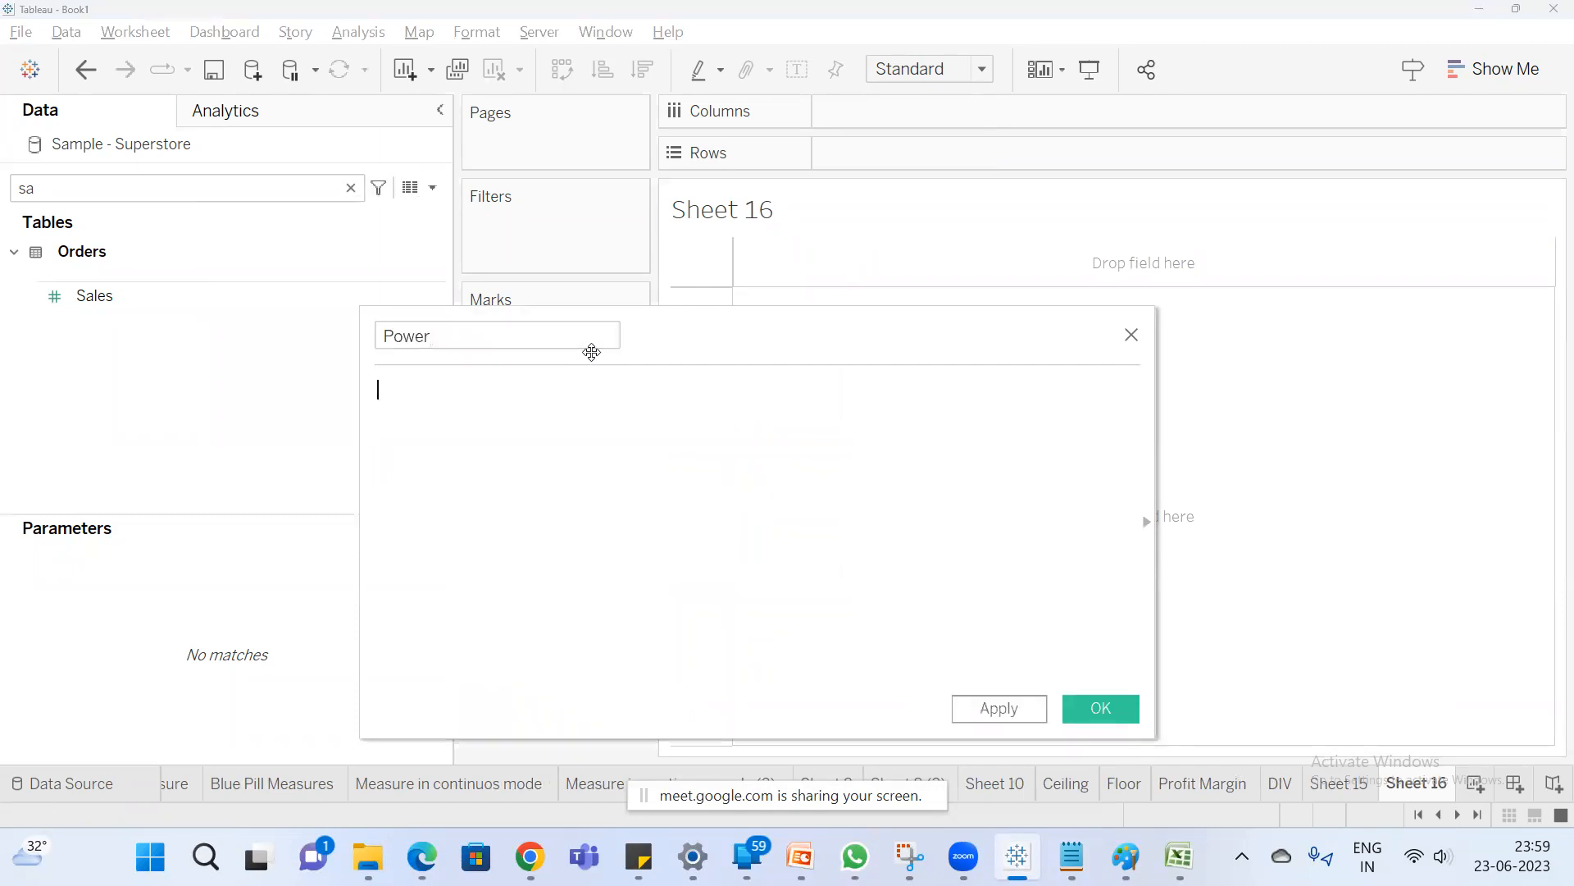
pyautogui.write('power')
pyautogui.press('Return')
pyautogui.write('5,2)')
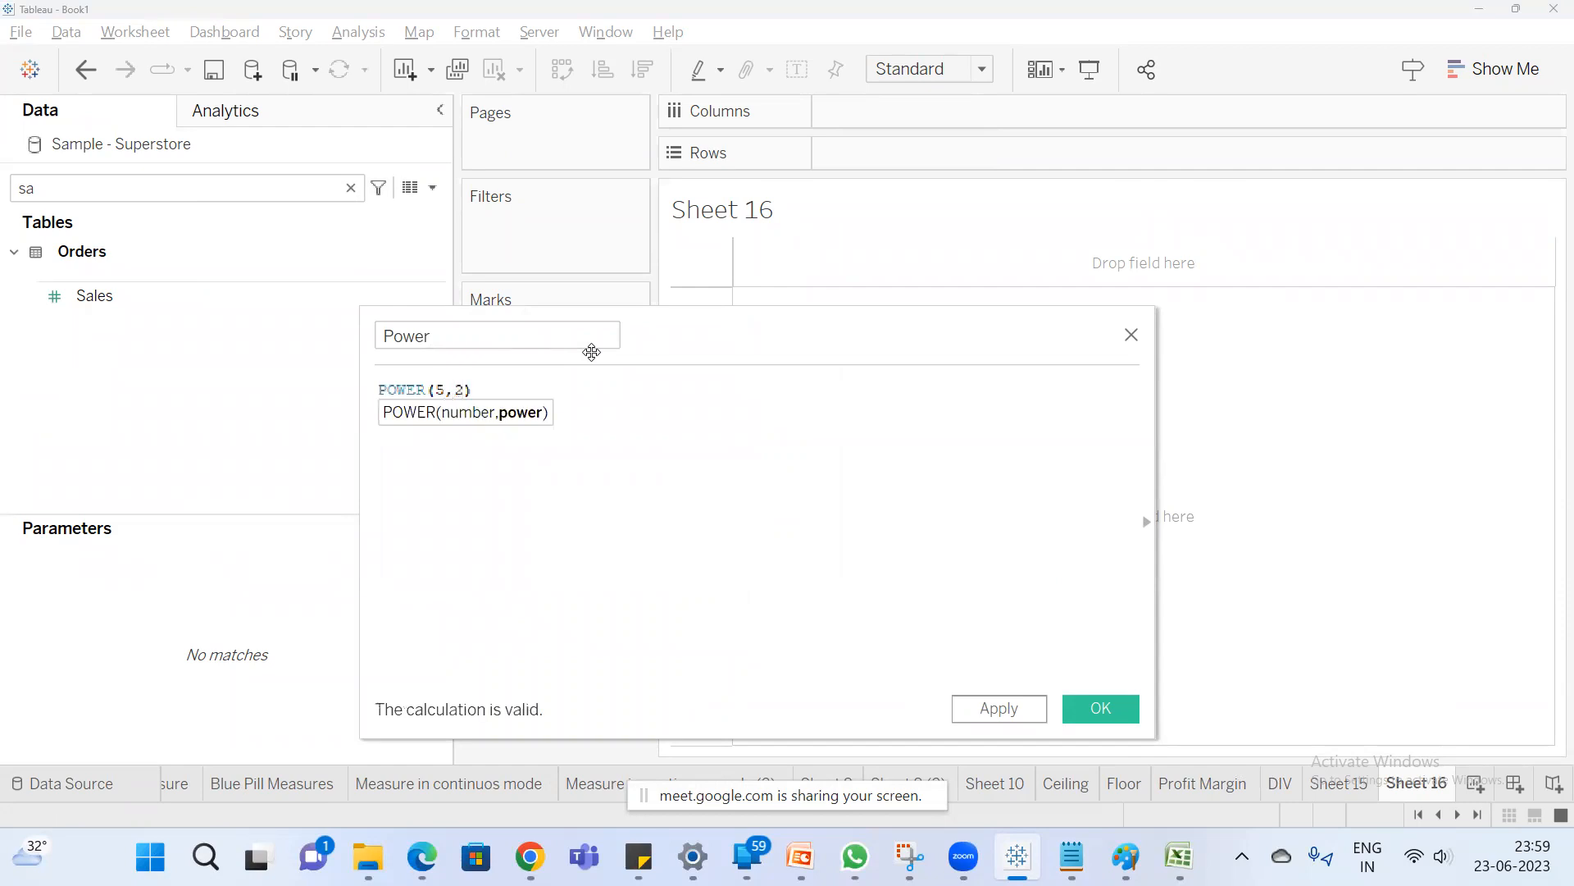
pyautogui.click(1102, 709)
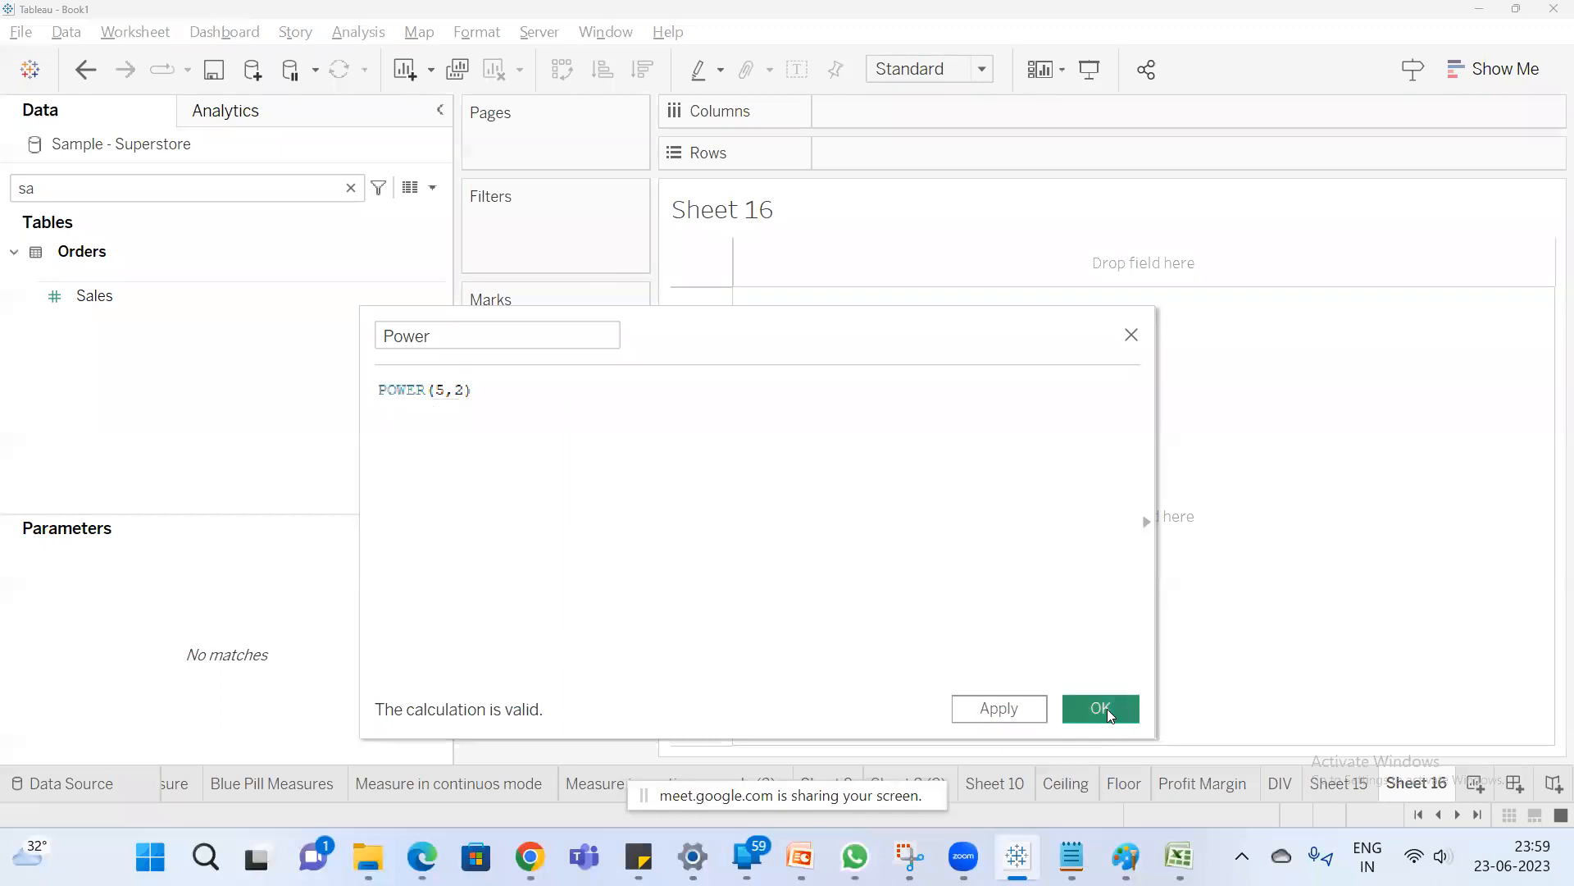
# Search the data fields for "po" and add the Power calculated field to the view.
pyautogui.click(225, 191)
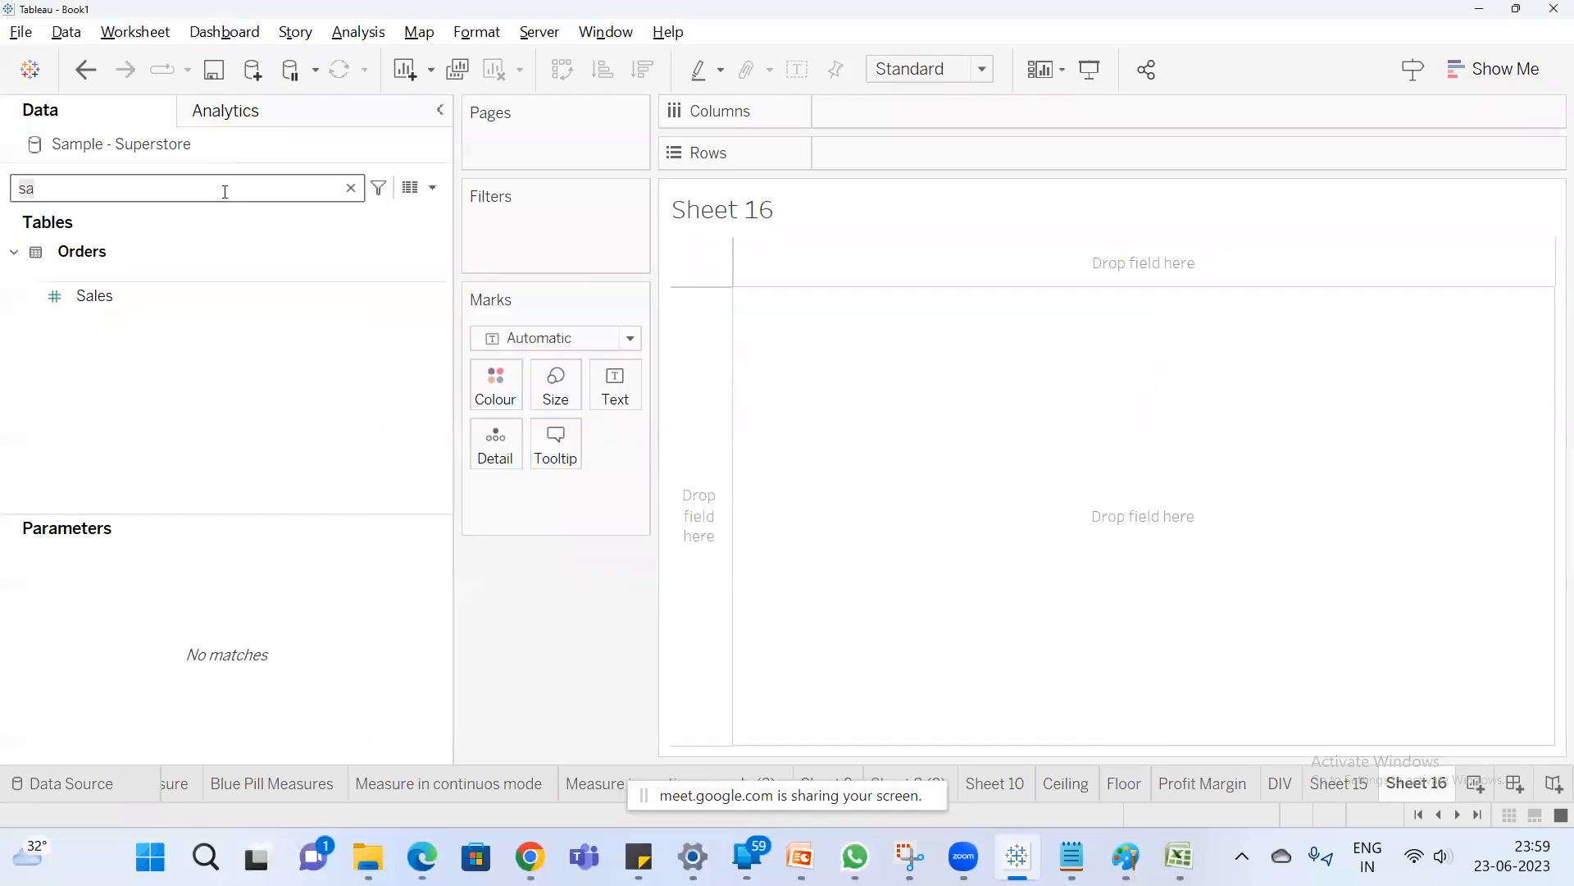
pyautogui.press('BackSpace')
pyautogui.press('BackSpace')
pyautogui.write('pi')
pyautogui.press('BackSpace')
pyautogui.write('o')
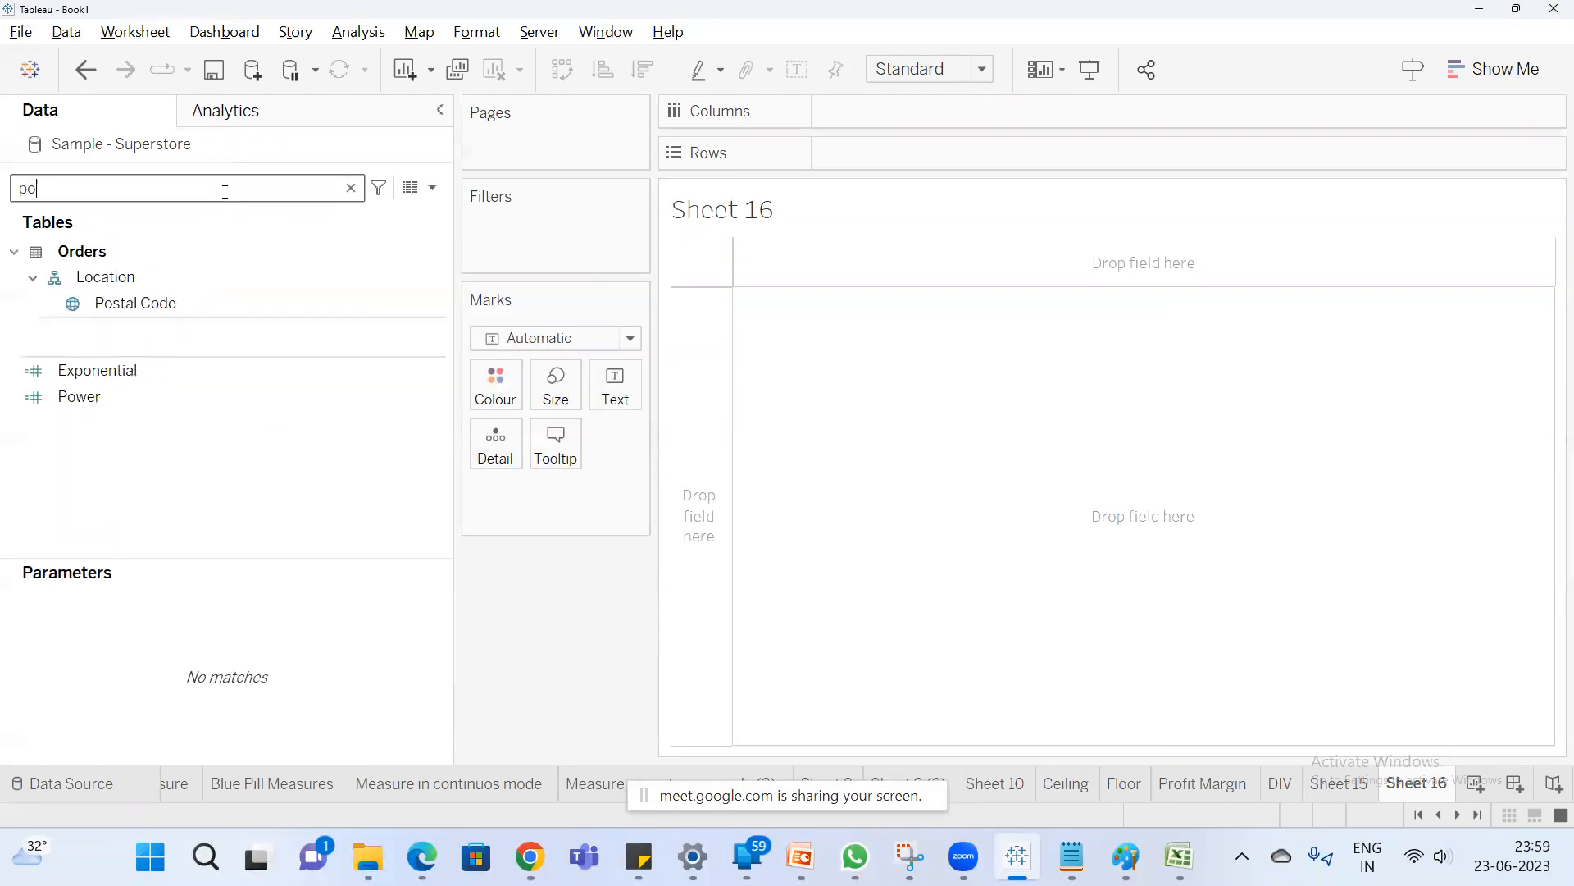
pyautogui.click(112, 396)
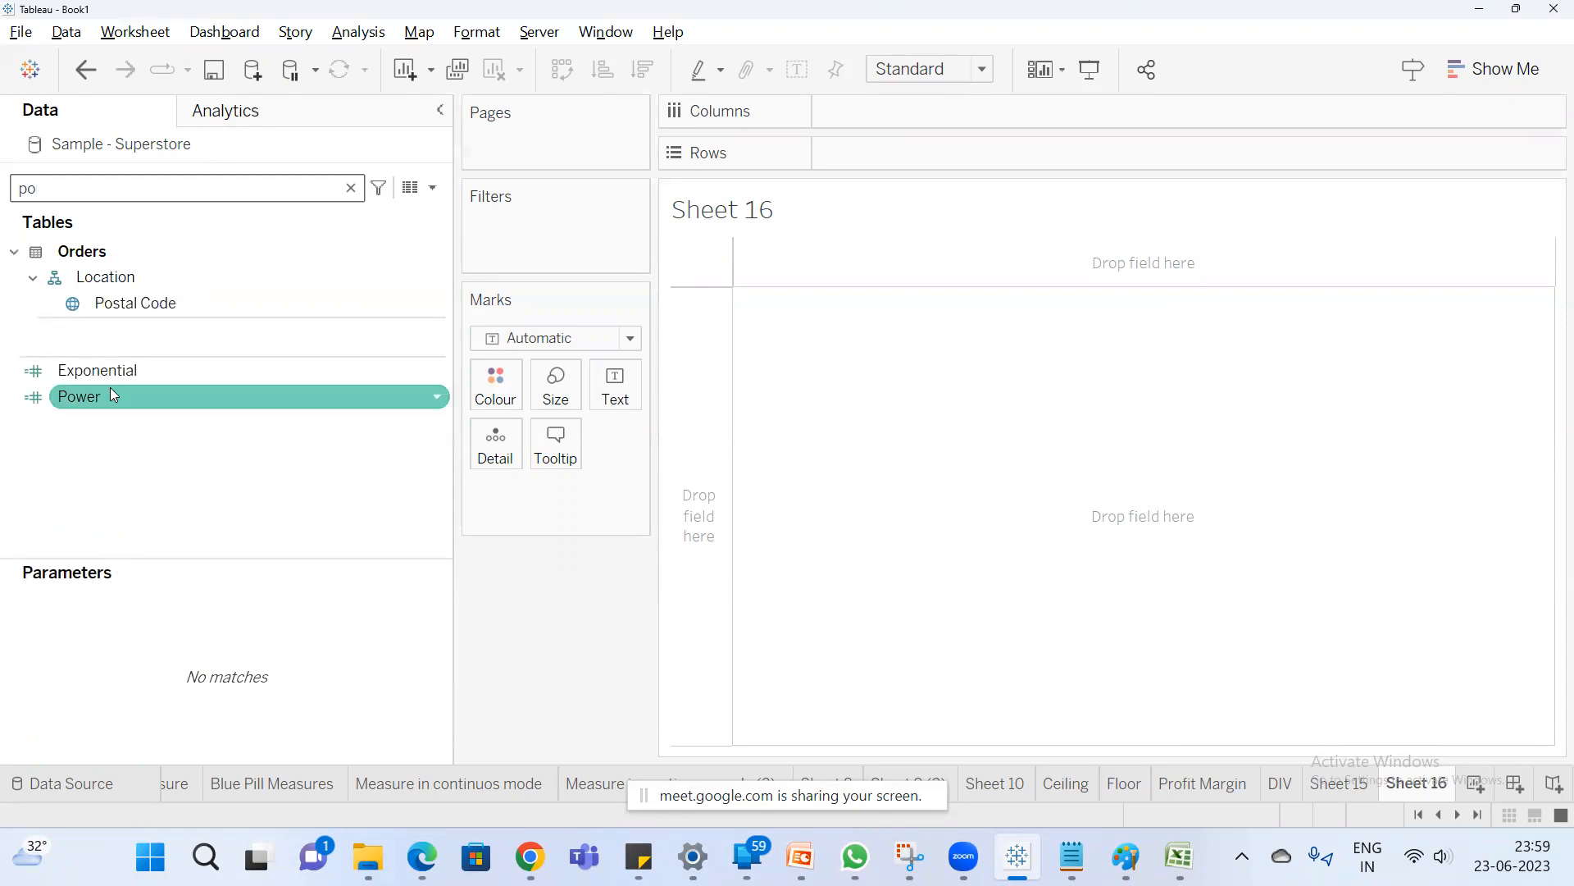
pyautogui.doubleClick(110, 388)
pyautogui.moveTo(749, 348)
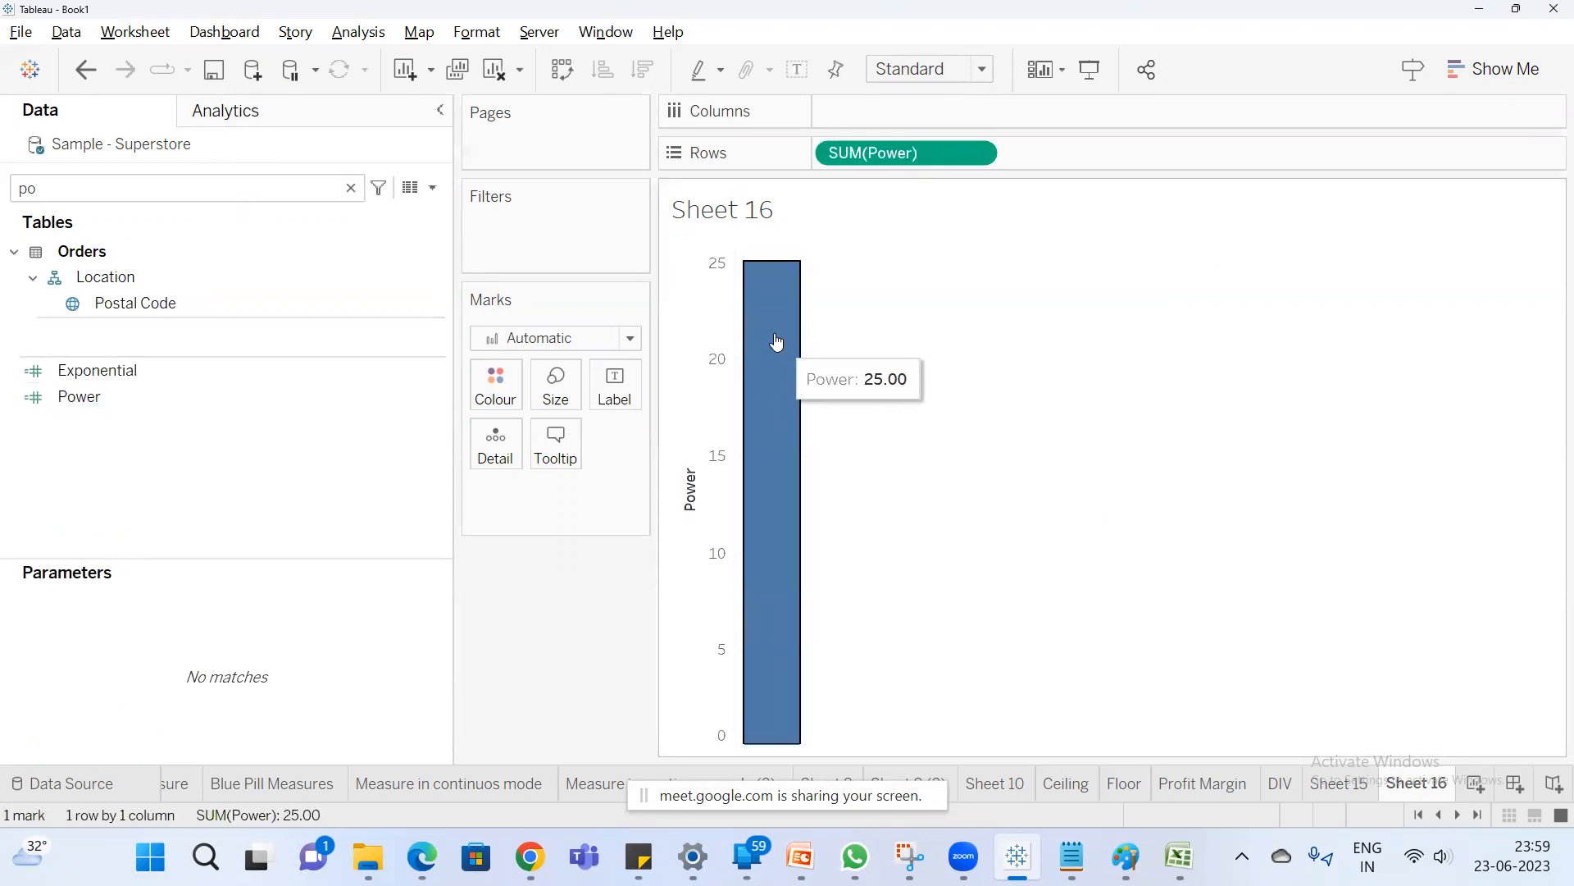
# Change the Power bar chart to a text table.
pyautogui.click(1484, 68)
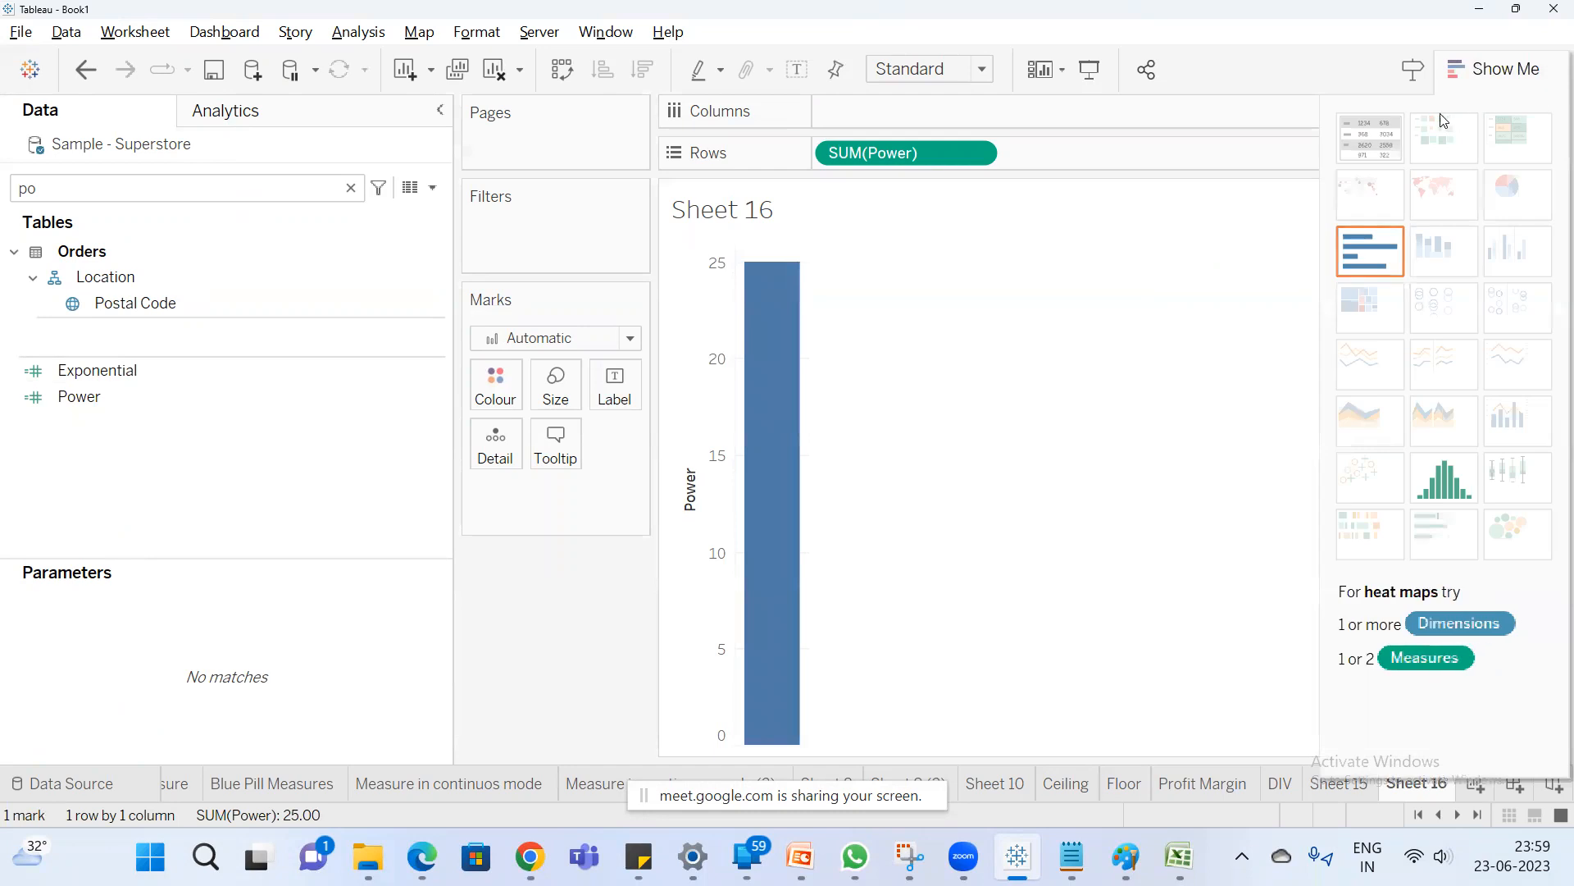
pyautogui.click(1370, 137)
pyautogui.click(1509, 100)
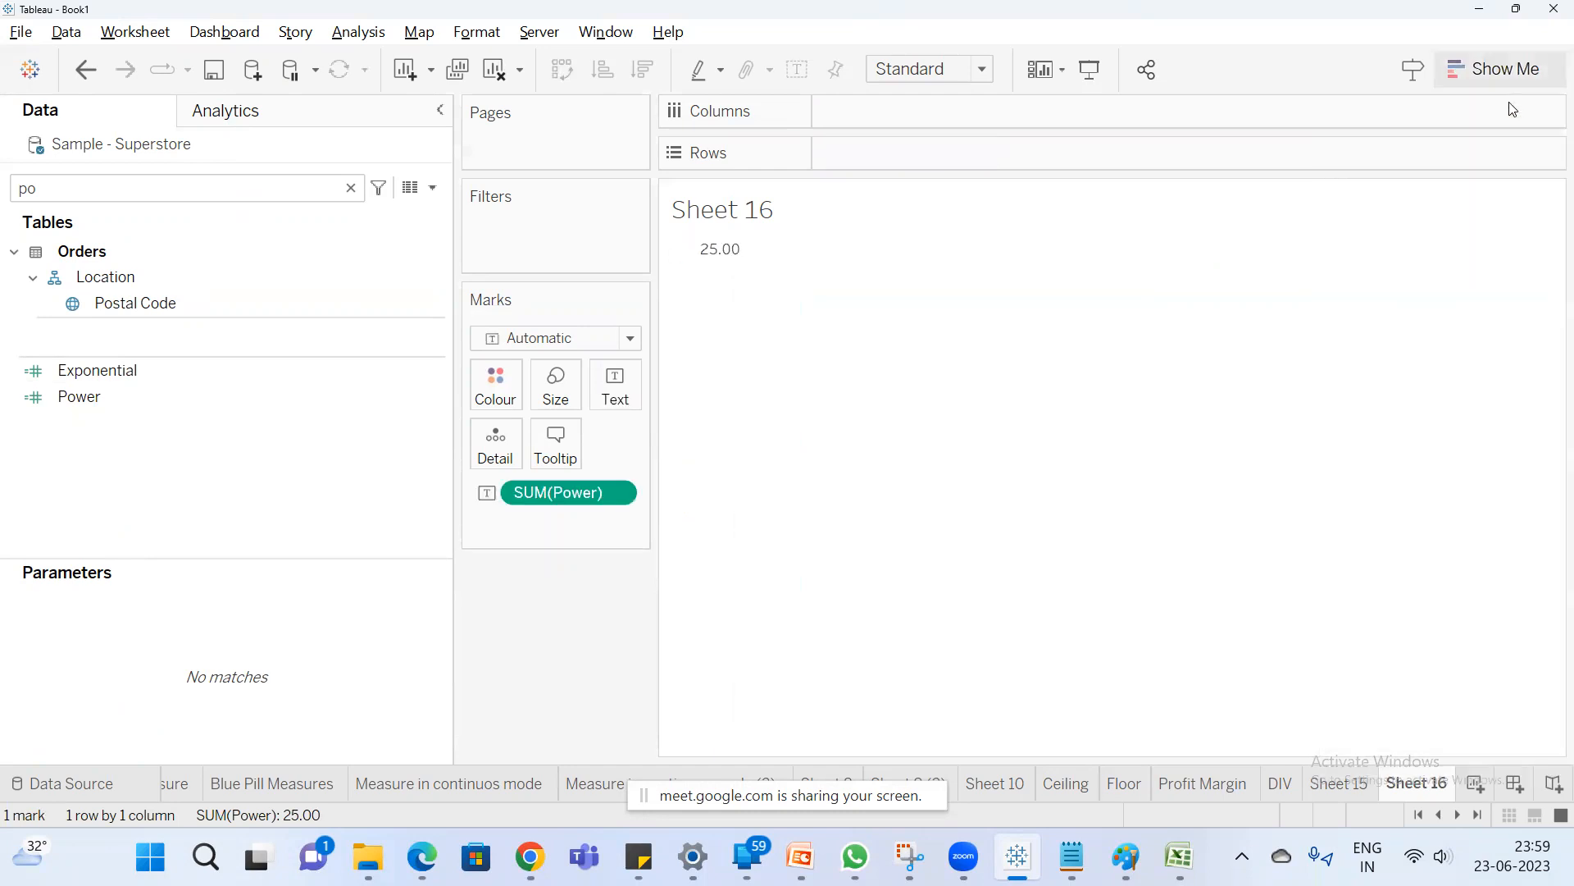
# Edit the Power calculated field's formula to POWER(5,3) and apply it.
pyautogui.click(106, 394)
pyautogui.rightClick(106, 390)
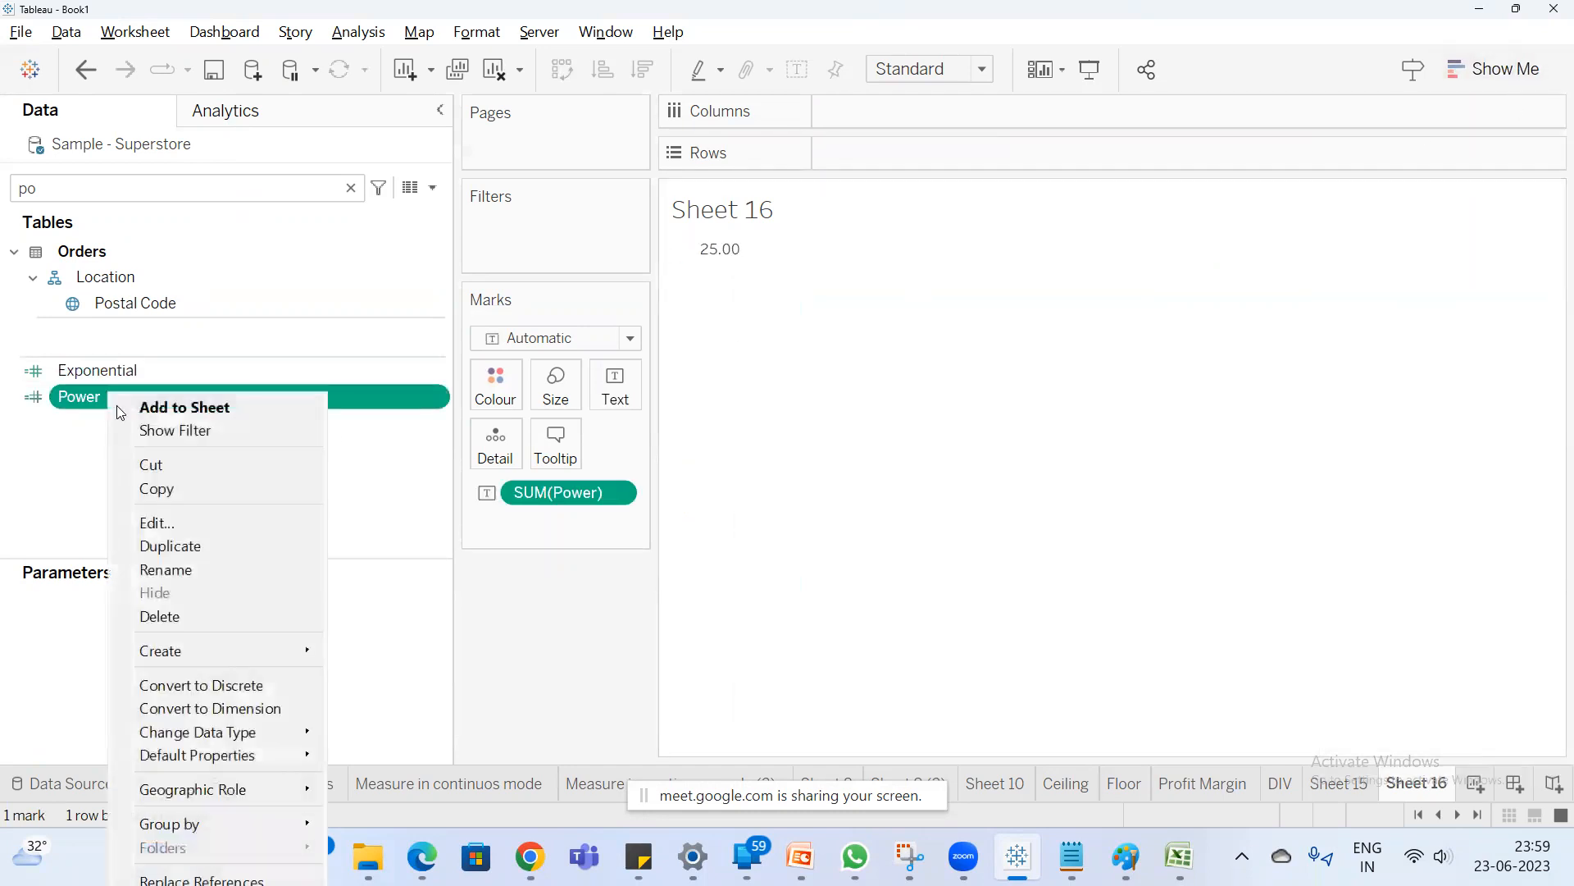
pyautogui.click(204, 520)
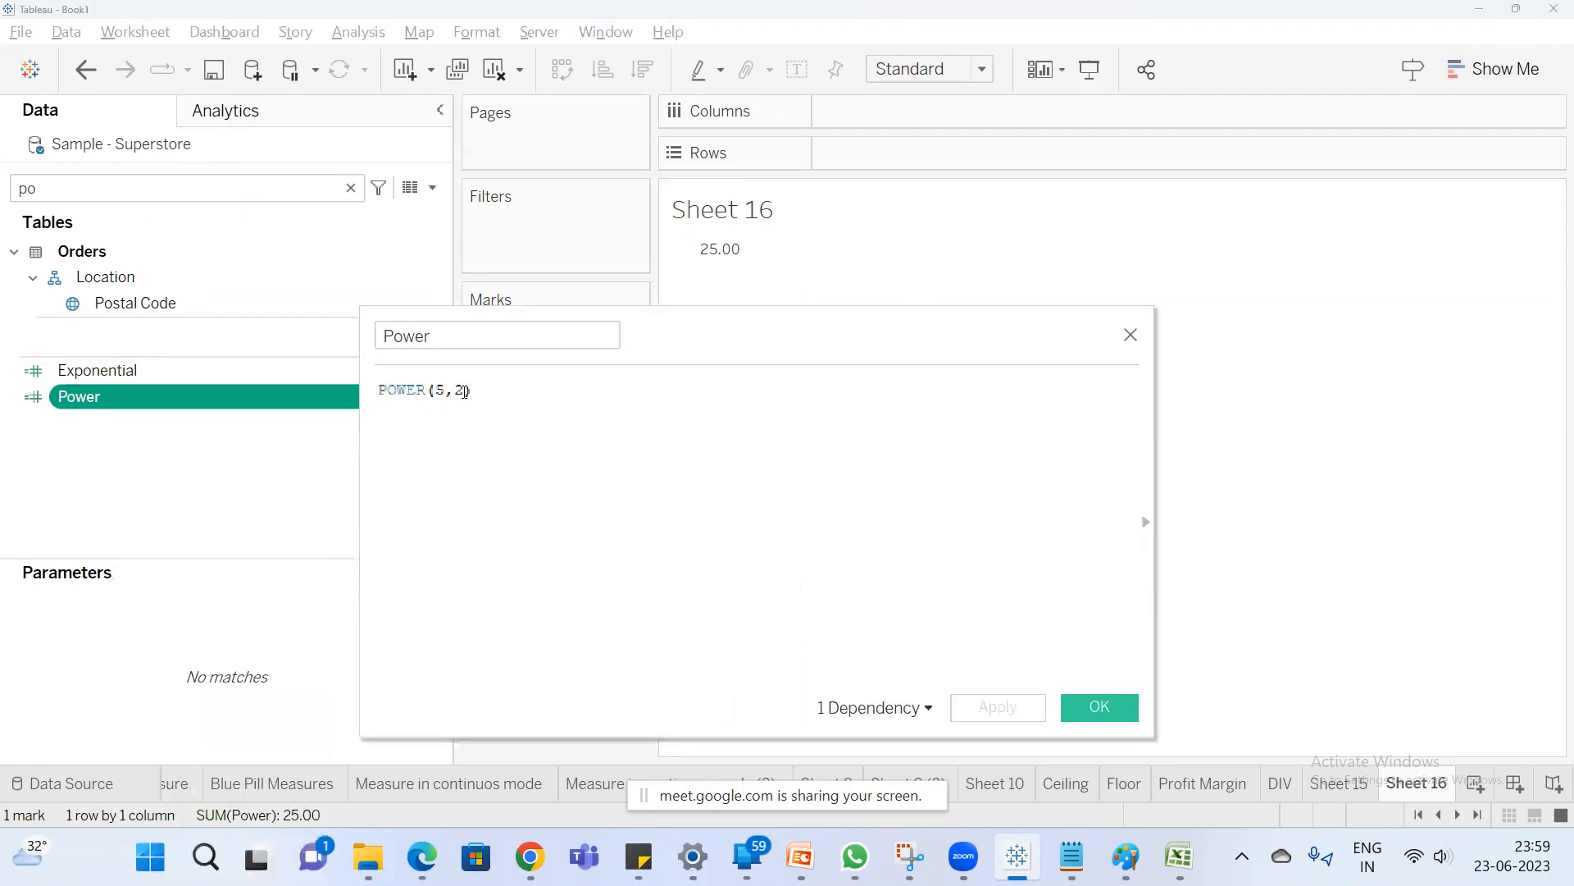
pyautogui.click(456, 390)
pyautogui.press('Delete')
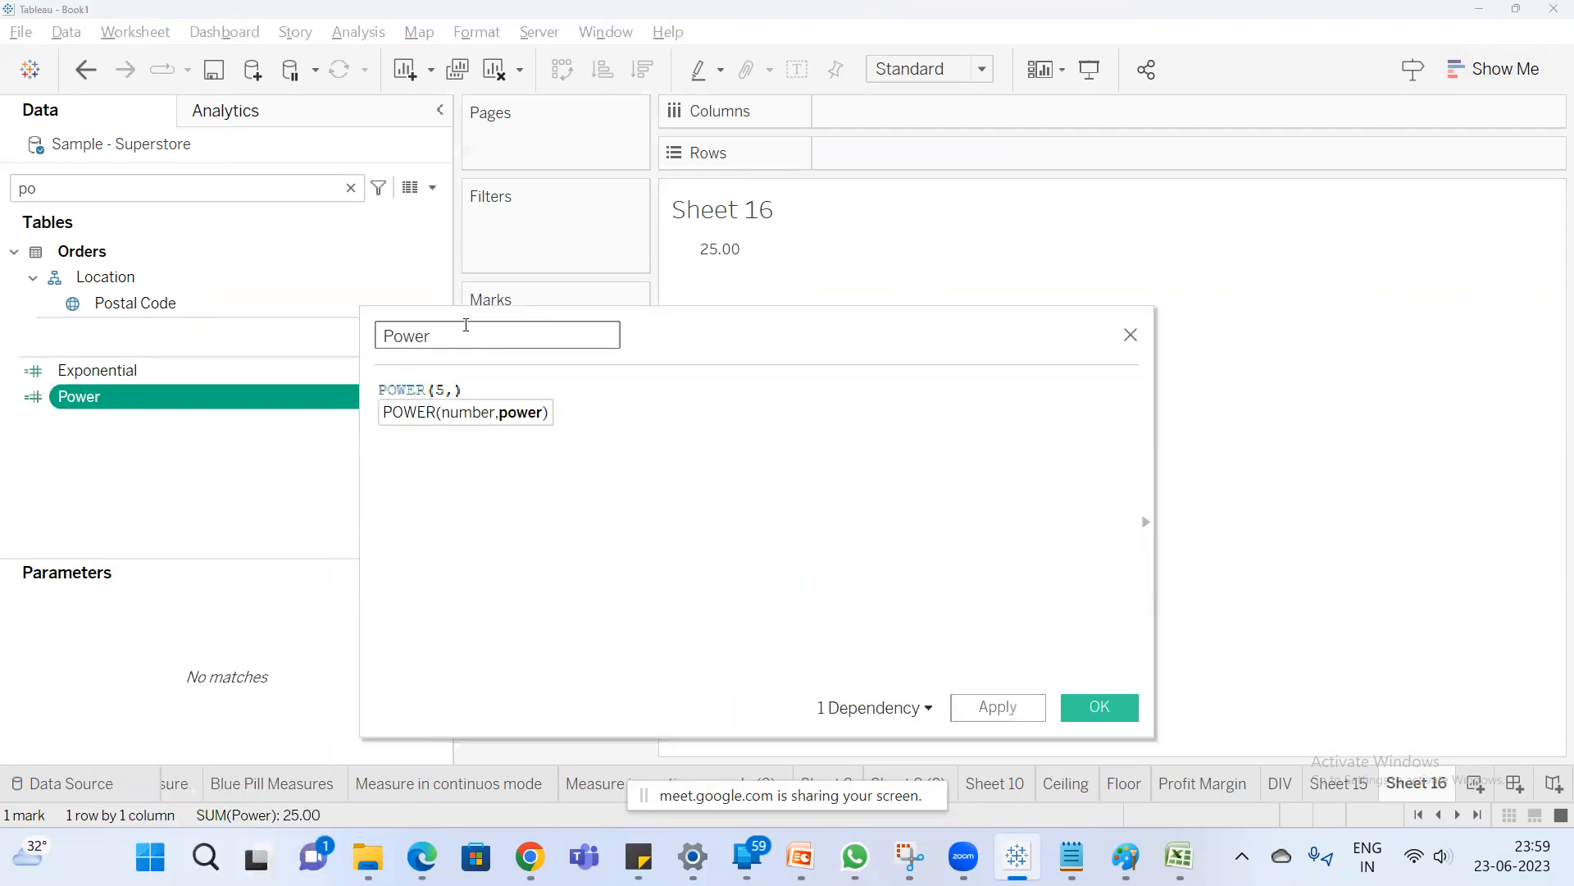
pyautogui.click(1004, 707)
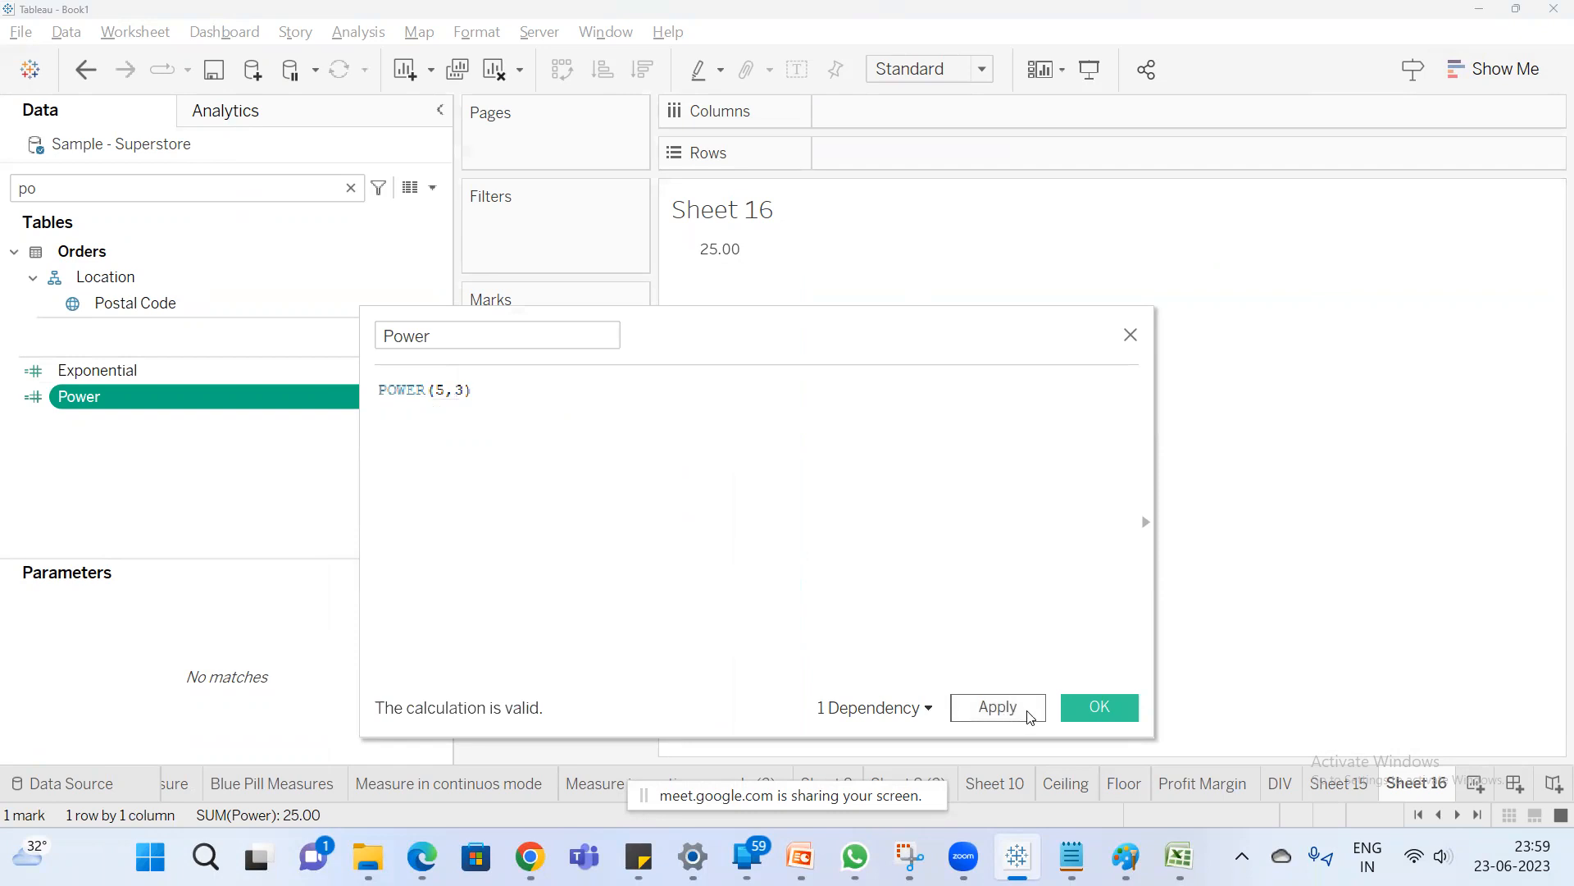
# Change the base number in the Power formula to 10, giving POWER(10,3), and save the calculation.
pyautogui.click(443, 390)
pyautogui.press('BackSpace')
pyautogui.write('10')
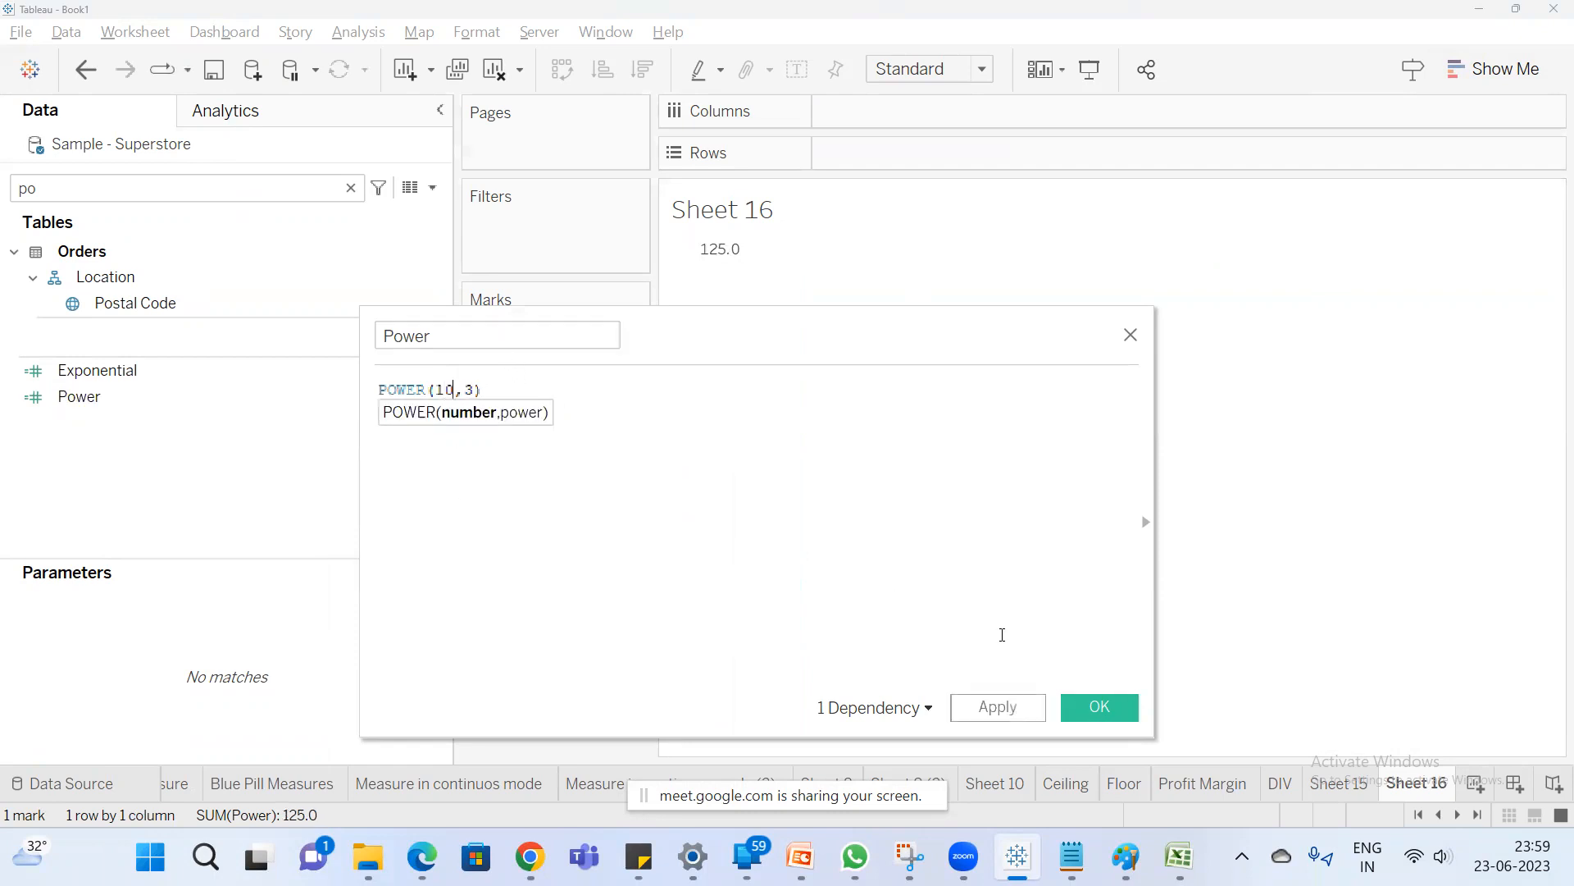
pyautogui.click(1096, 707)
# Rename the Sheet 16 worksheet as Power.
pyautogui.doubleClick(1437, 782)
pyautogui.write('Power')
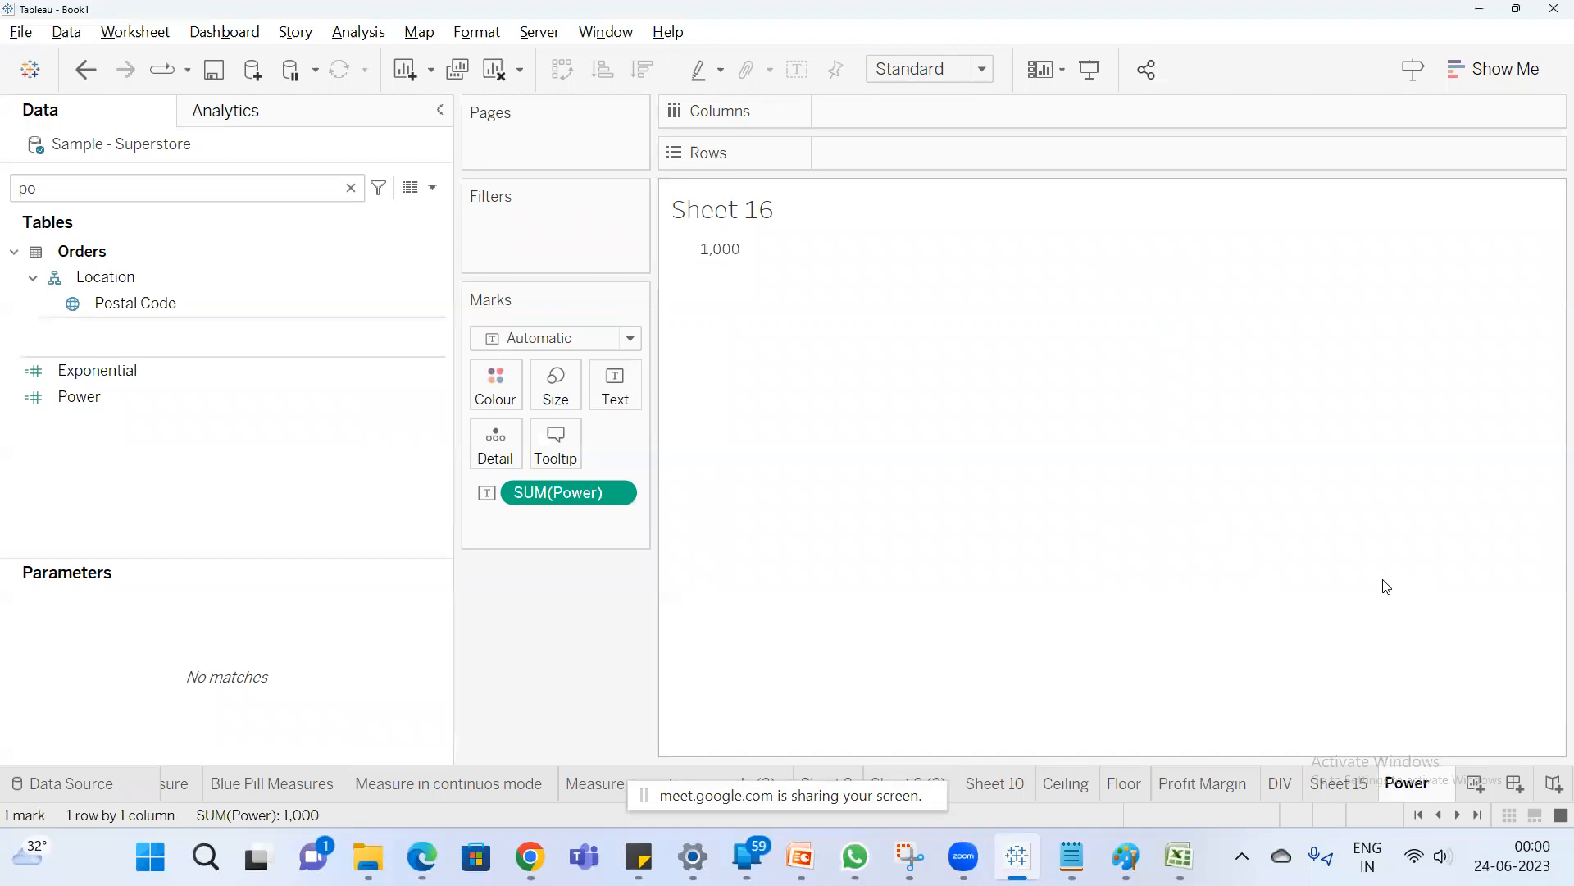
pyautogui.press('Return')
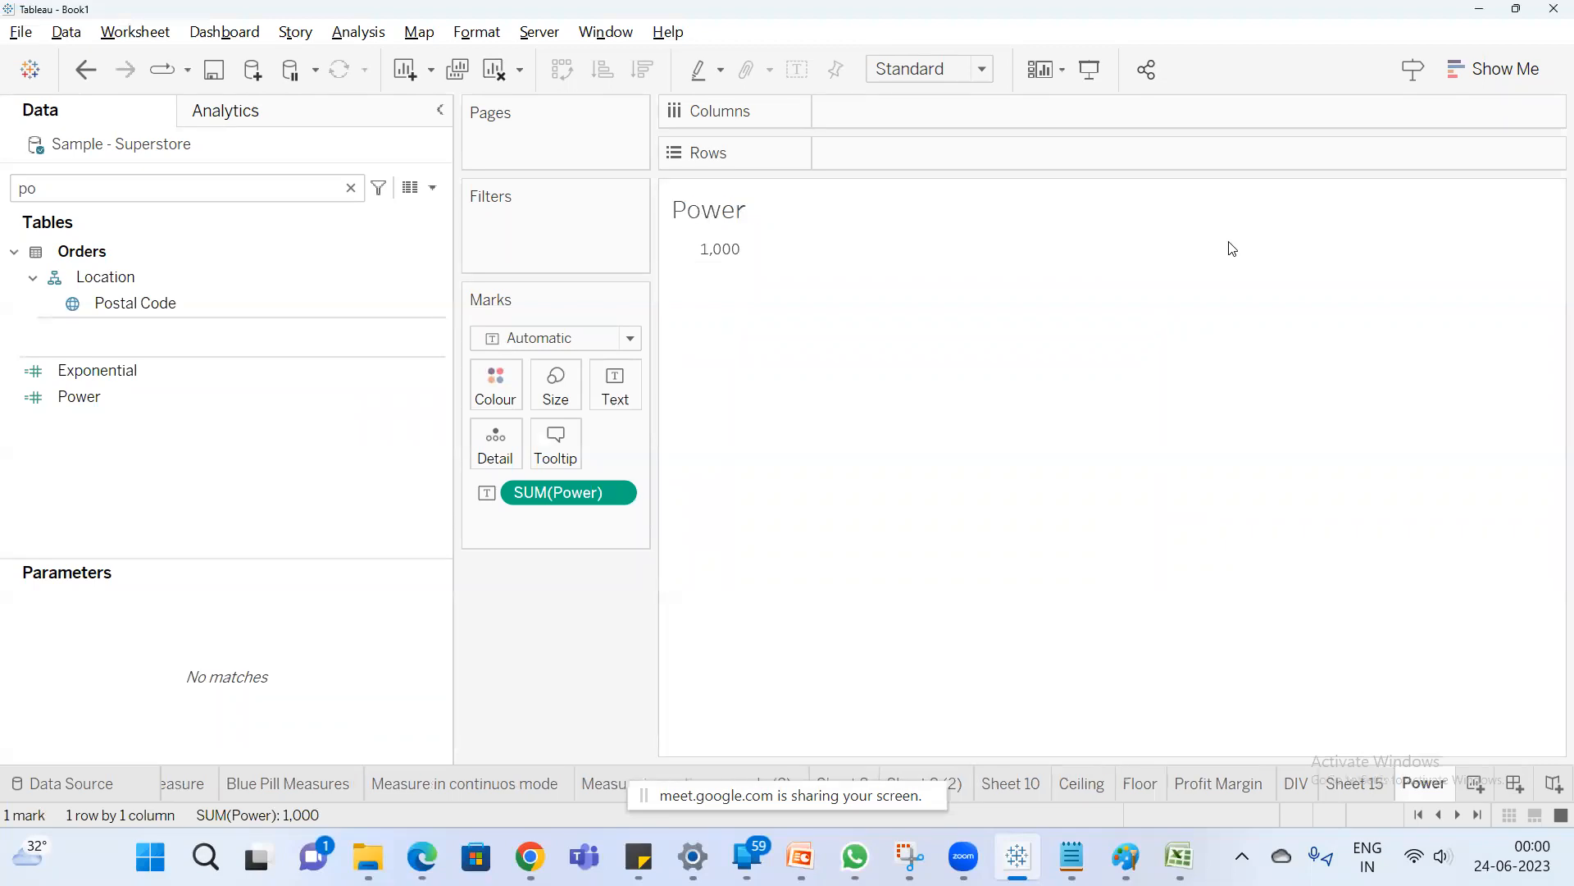
pyautogui.click(1150, 71)
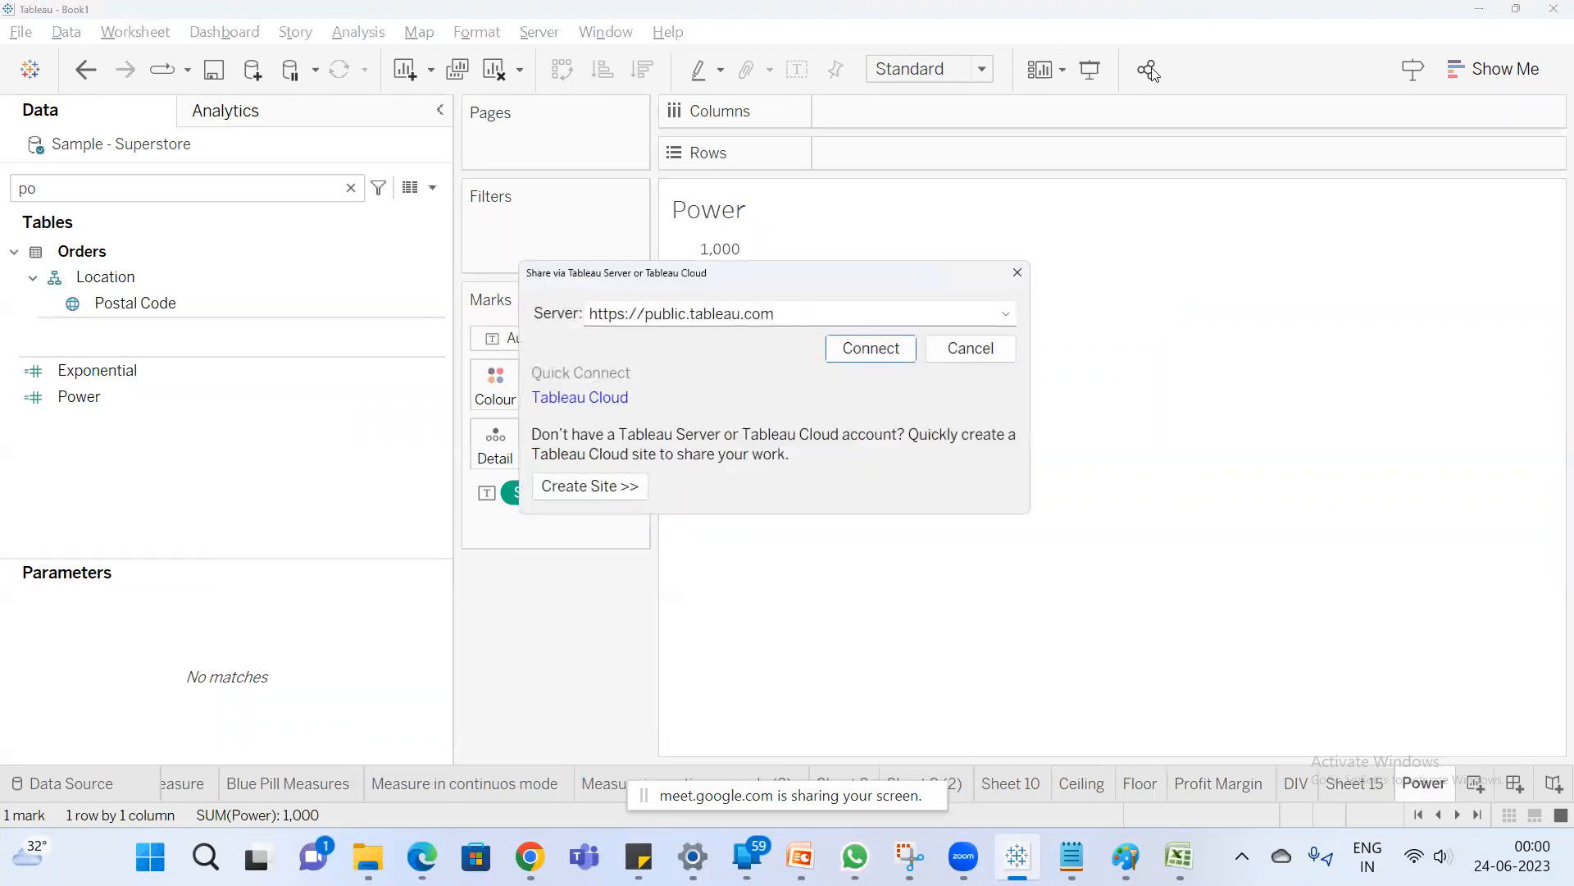
pyautogui.click(882, 353)
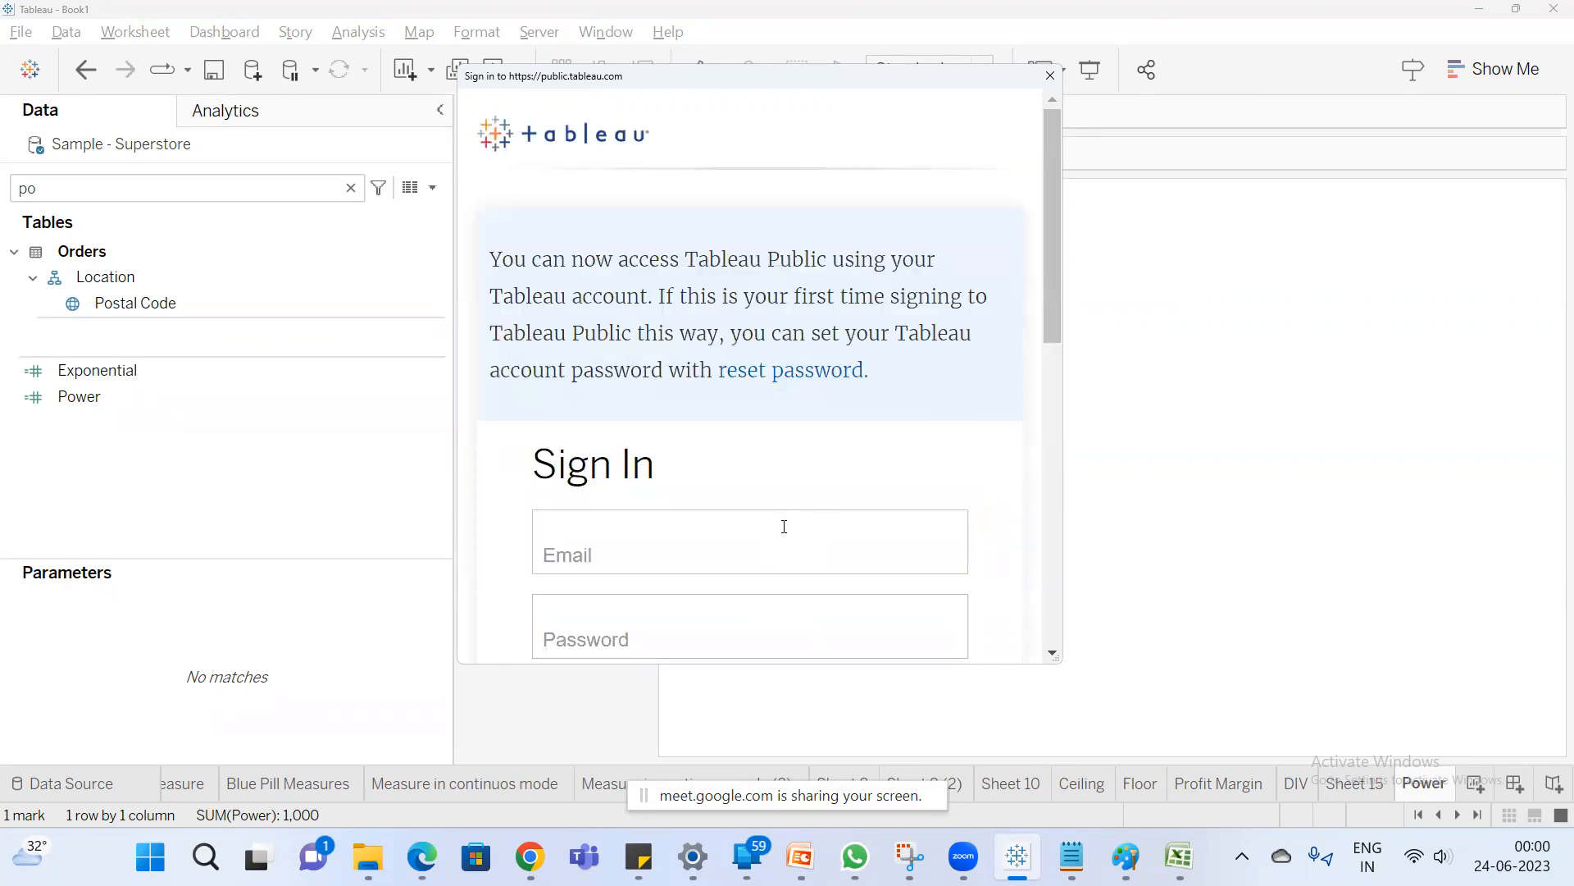
pyautogui.click(679, 545)
pyautogui.write('thumm')
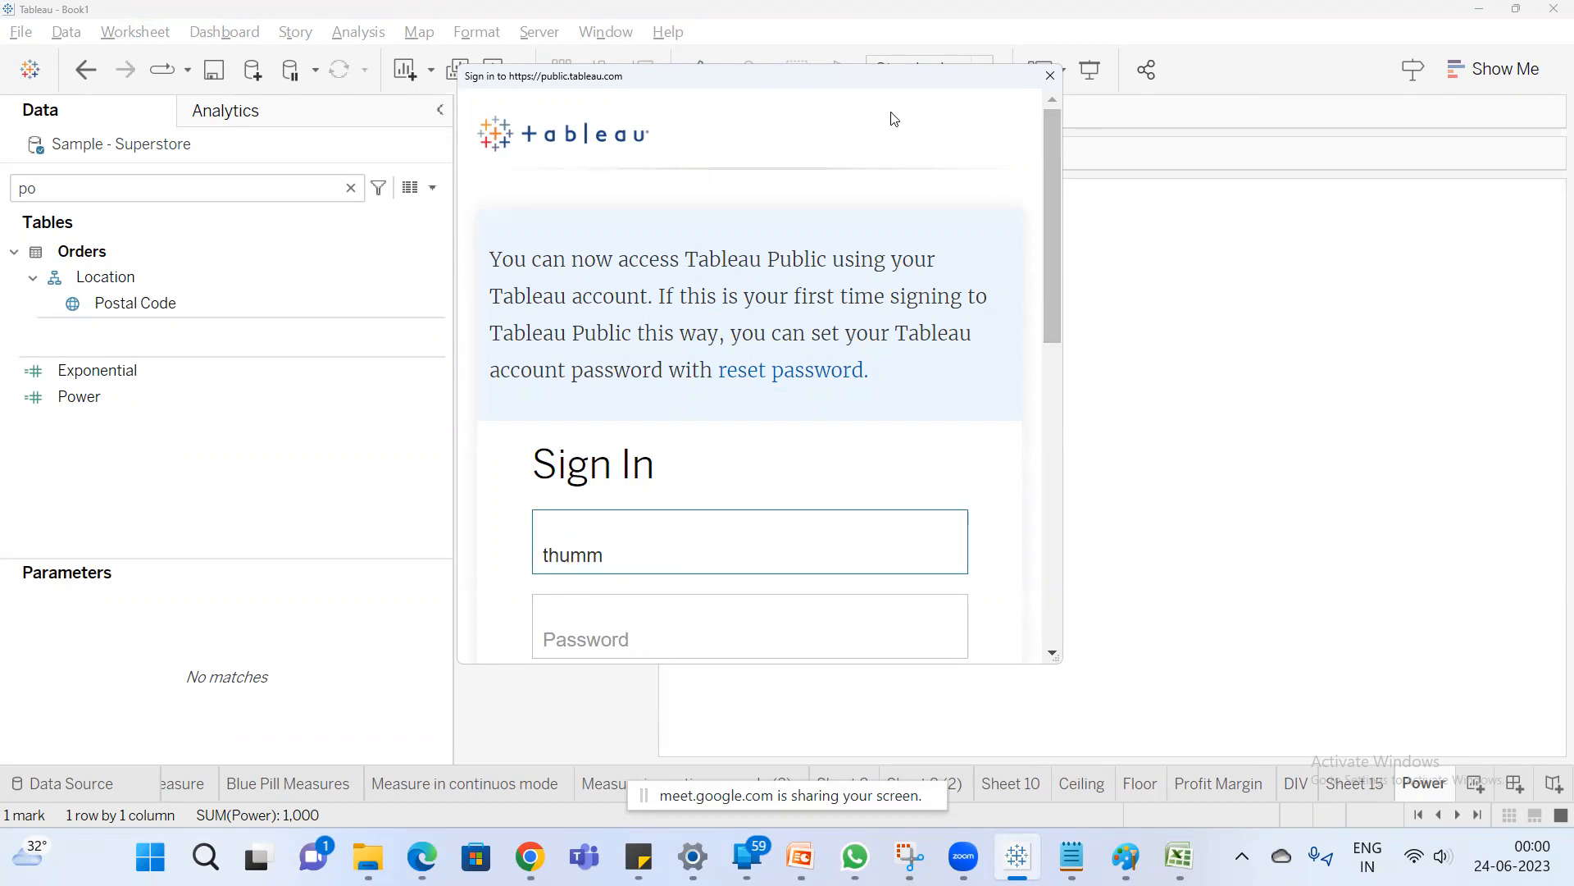
pyautogui.moveTo(853, 84); pyautogui.dragTo(854, 47)
pyautogui.click(1051, 31)
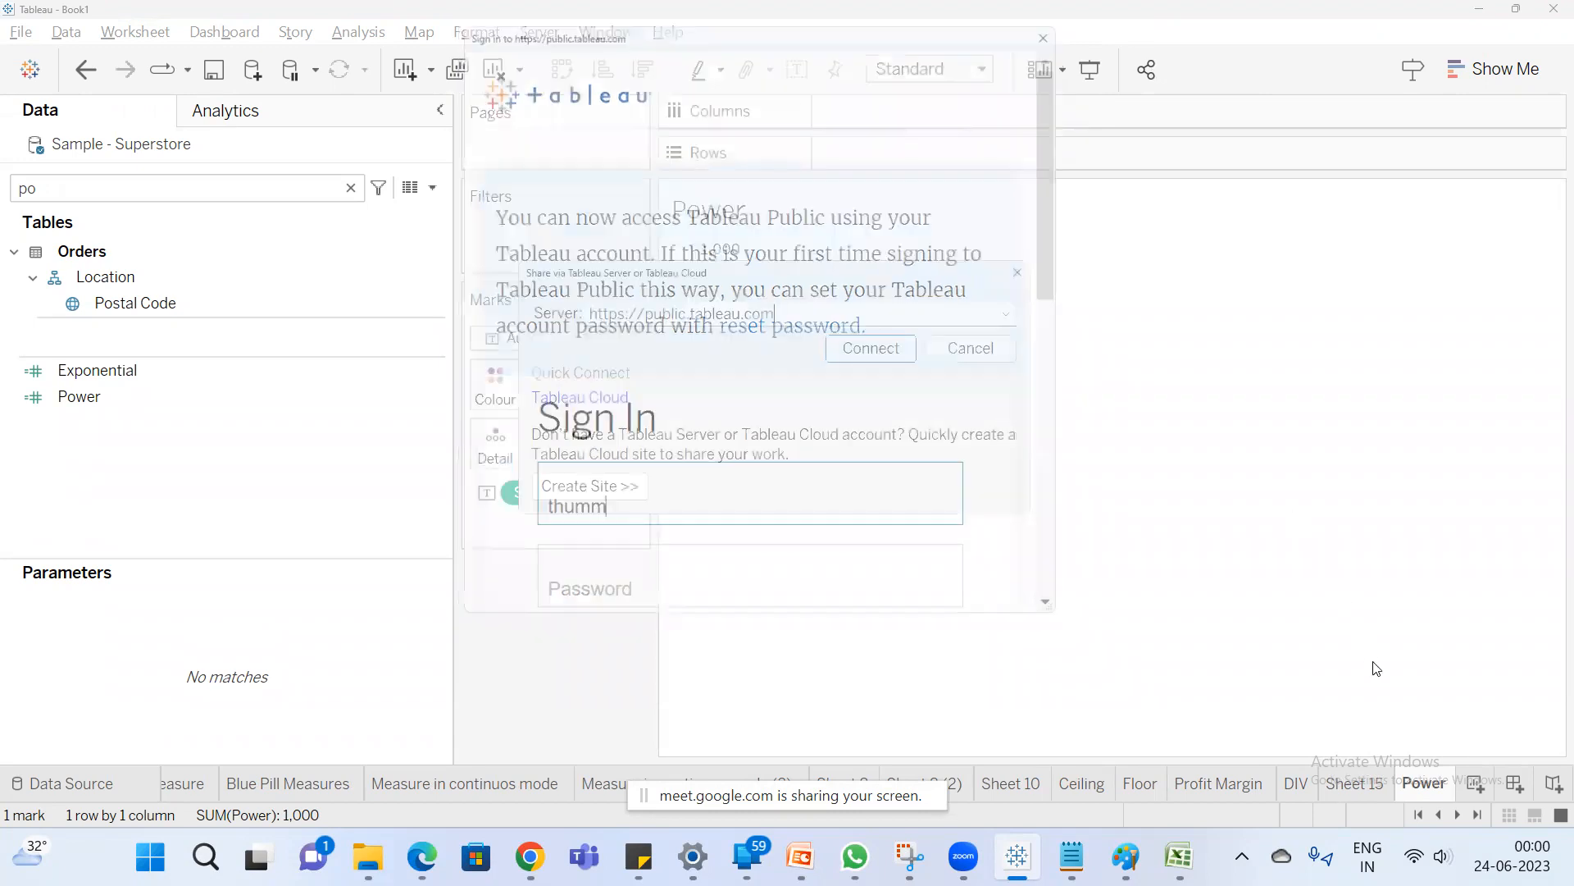
pyautogui.click(1017, 272)
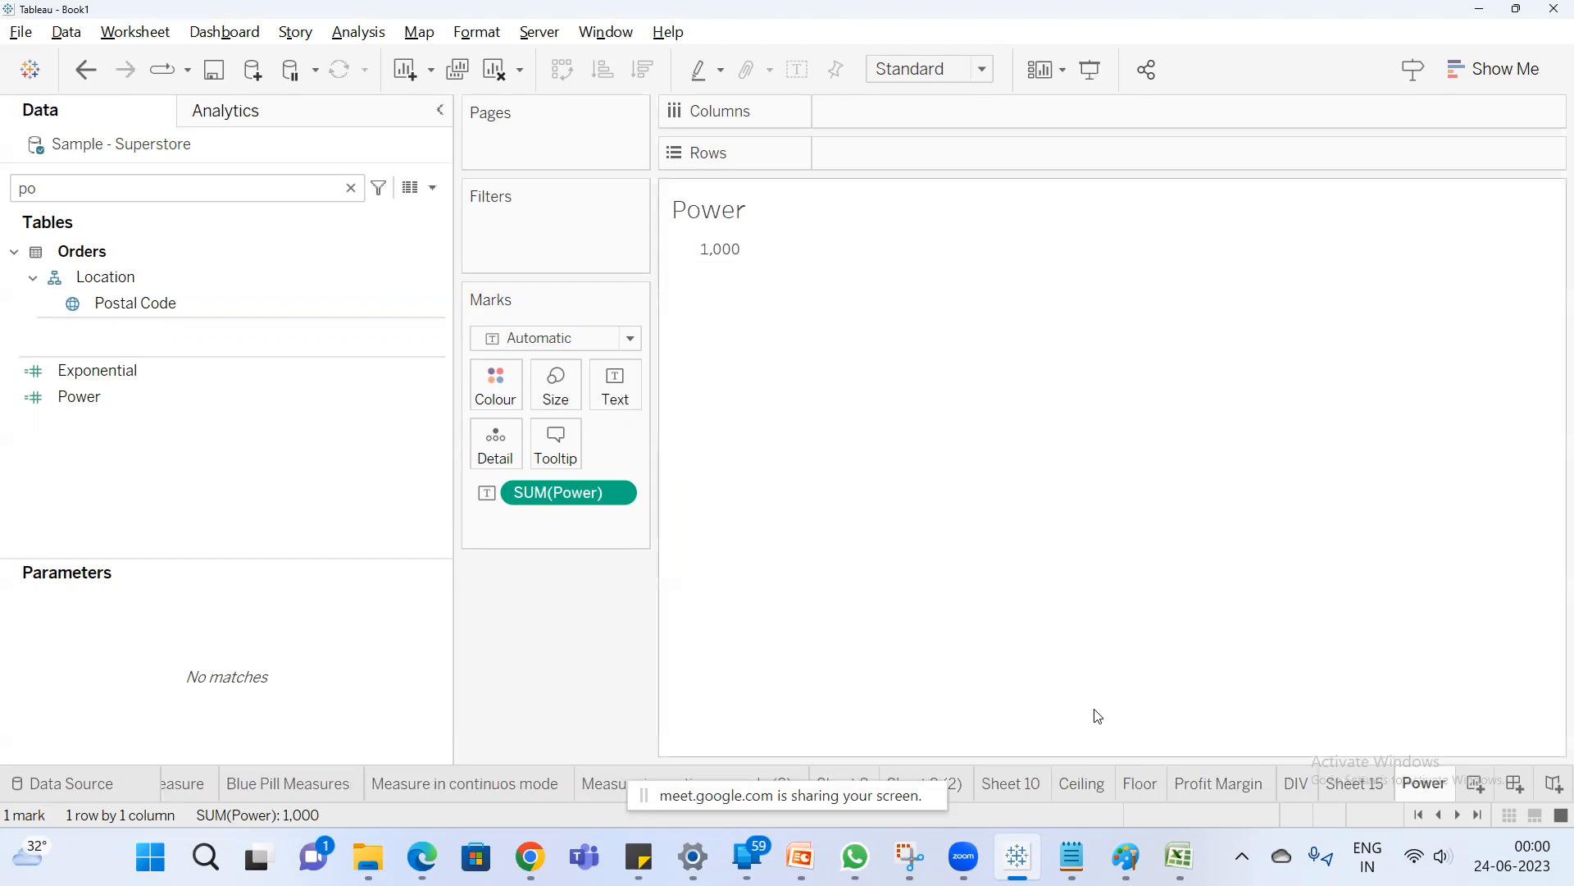
# Review the earlier worksheets, from Blue Pill Measures and the continuous-mode sheets through Sheet 8 (2) to Ceiling.
pyautogui.click(246, 786)
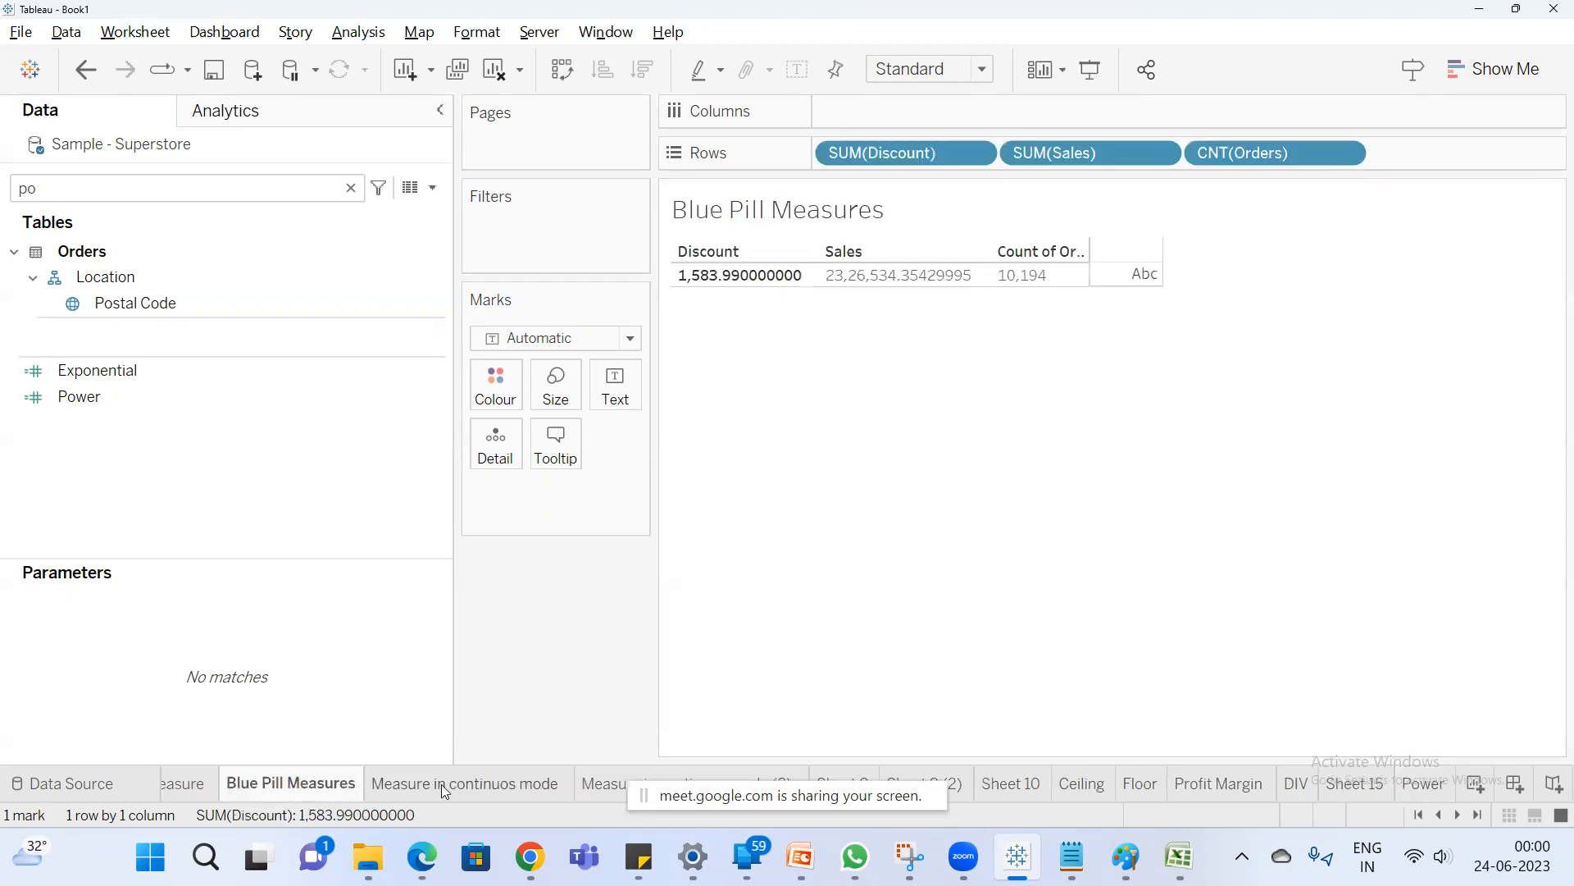
pyautogui.click(441, 784)
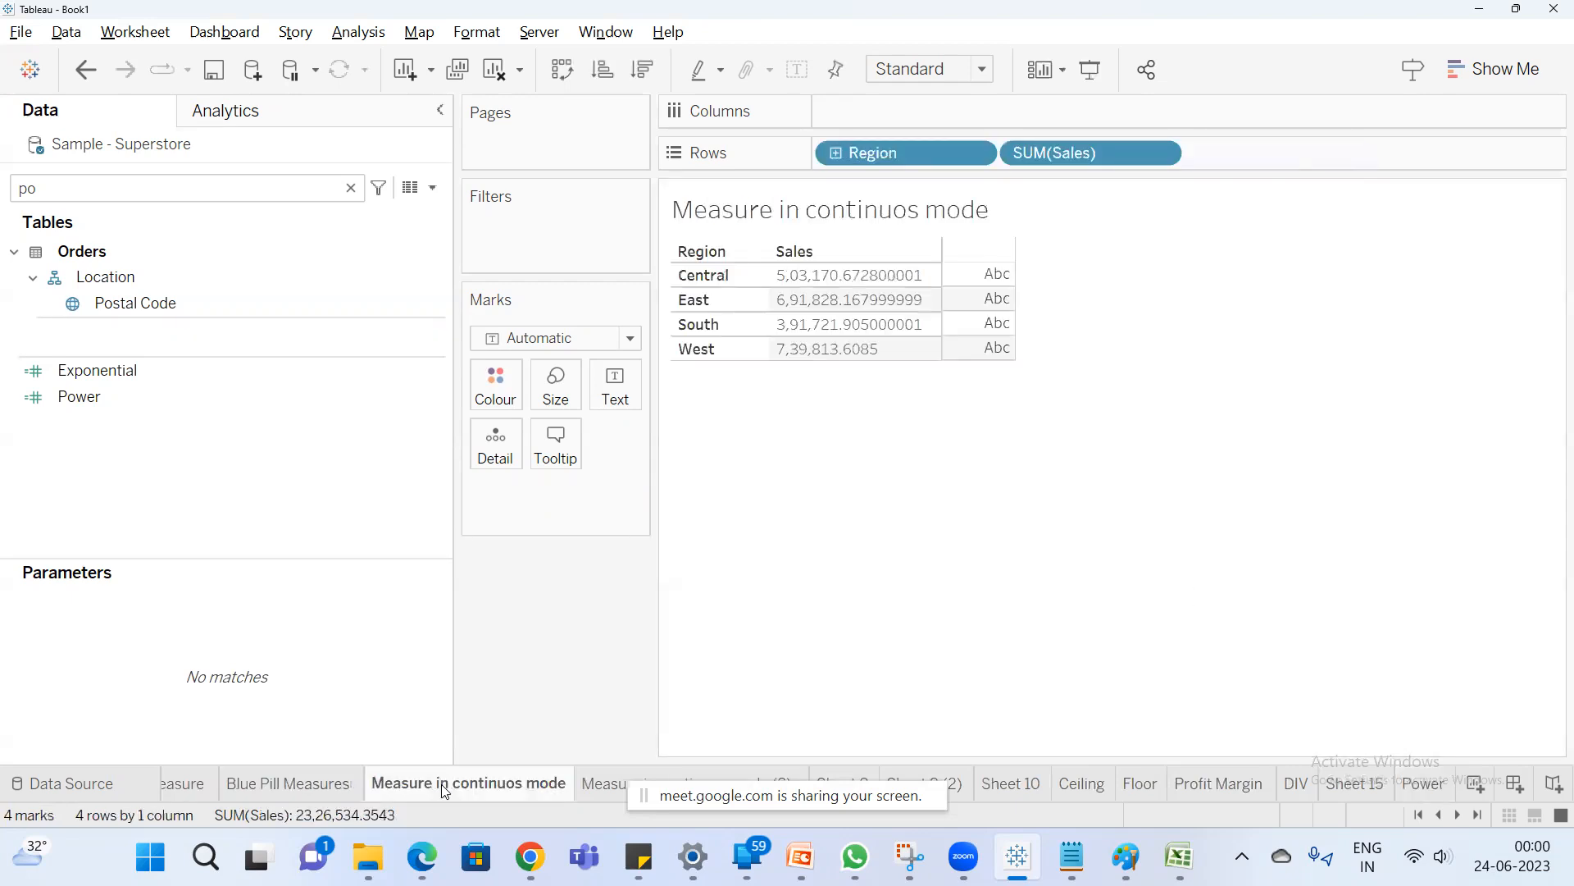
pyautogui.click(607, 784)
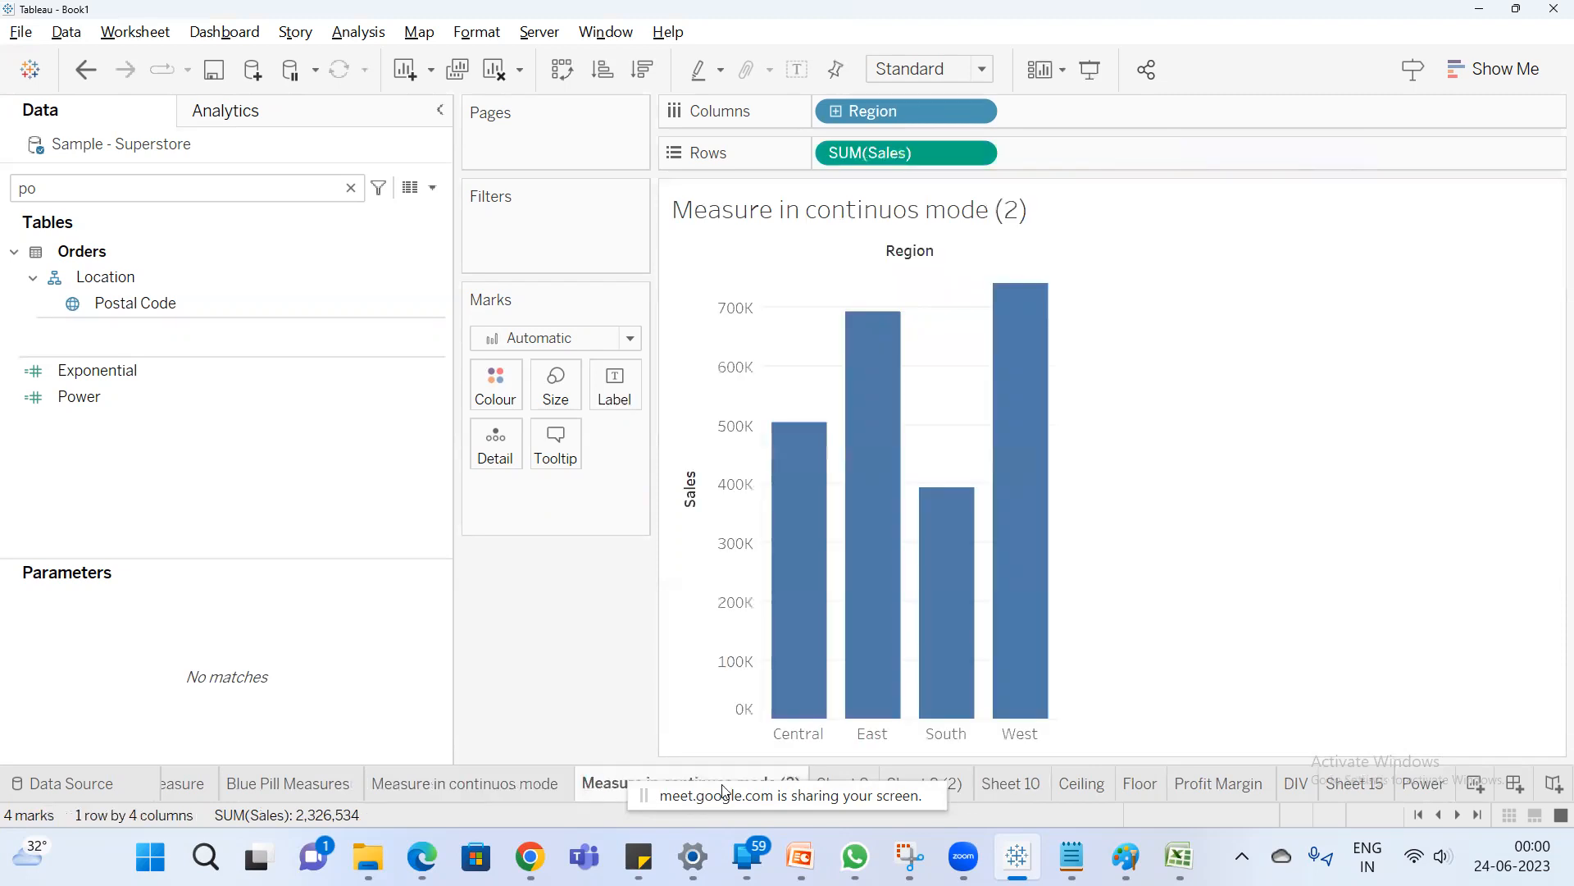
pyautogui.click(925, 784)
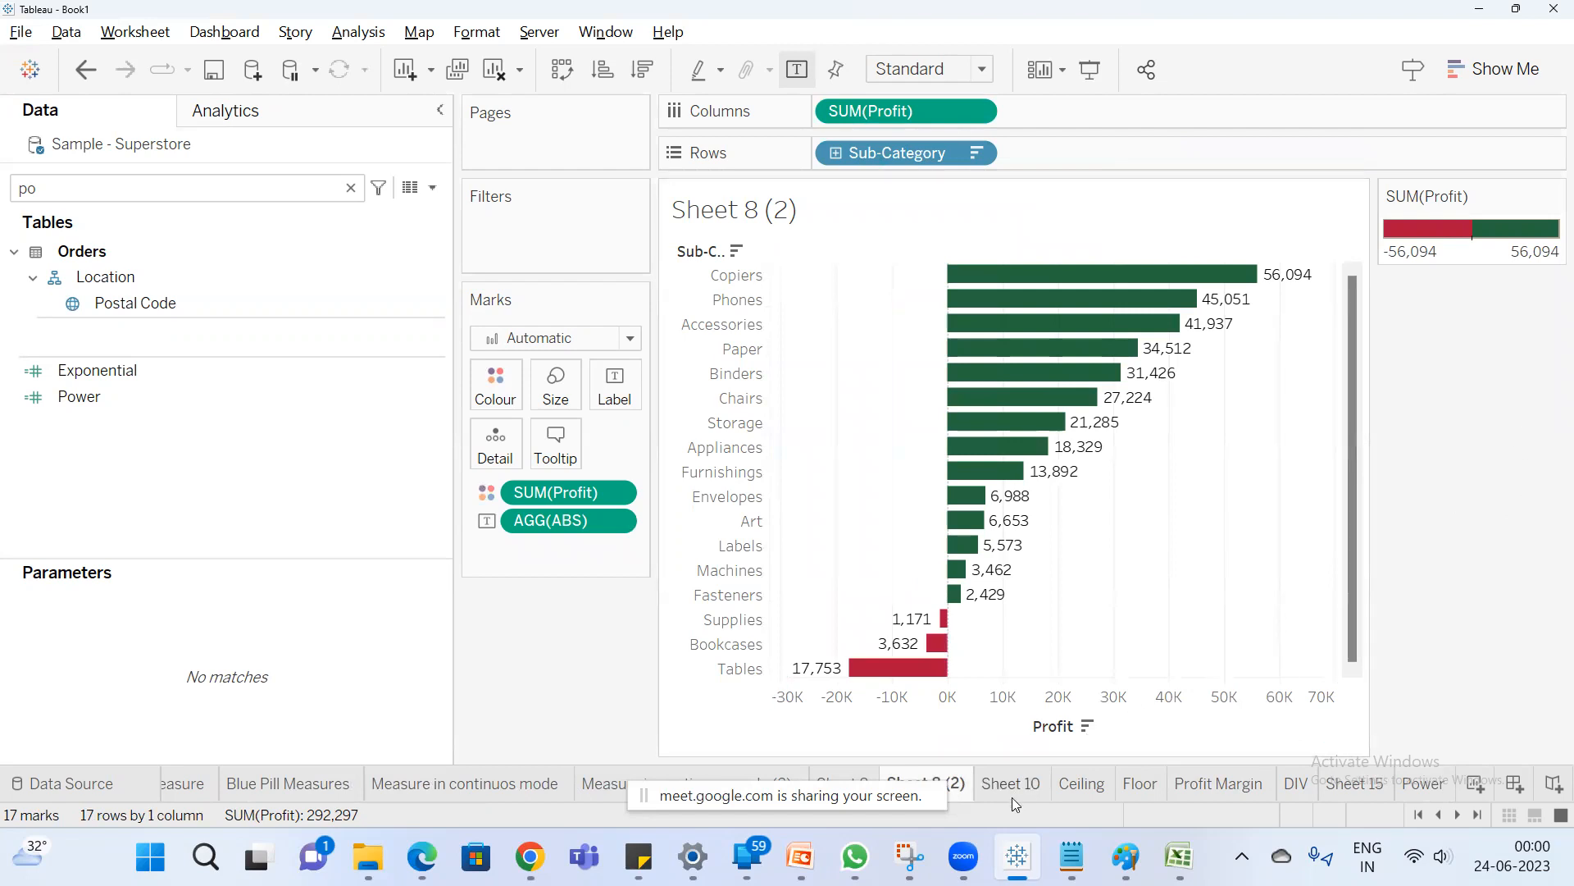
pyautogui.click(1012, 792)
pyautogui.click(1084, 786)
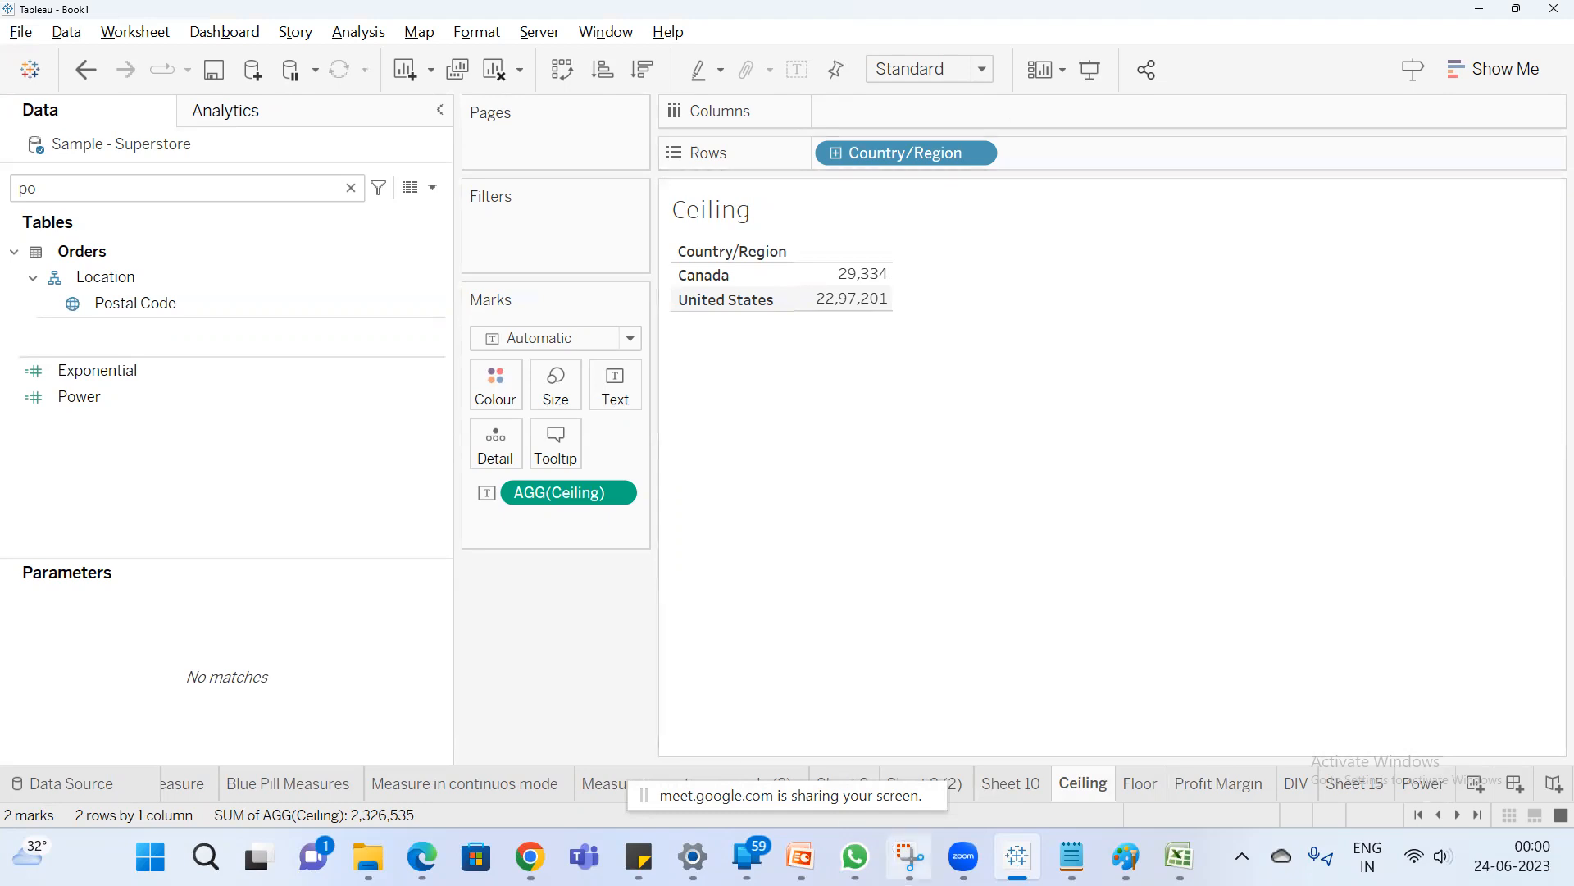
# Switch to the Google Meet call in Chrome and open the additional options of the Zoom screen-sharing controls.
pyautogui.moveTo(855, 857)
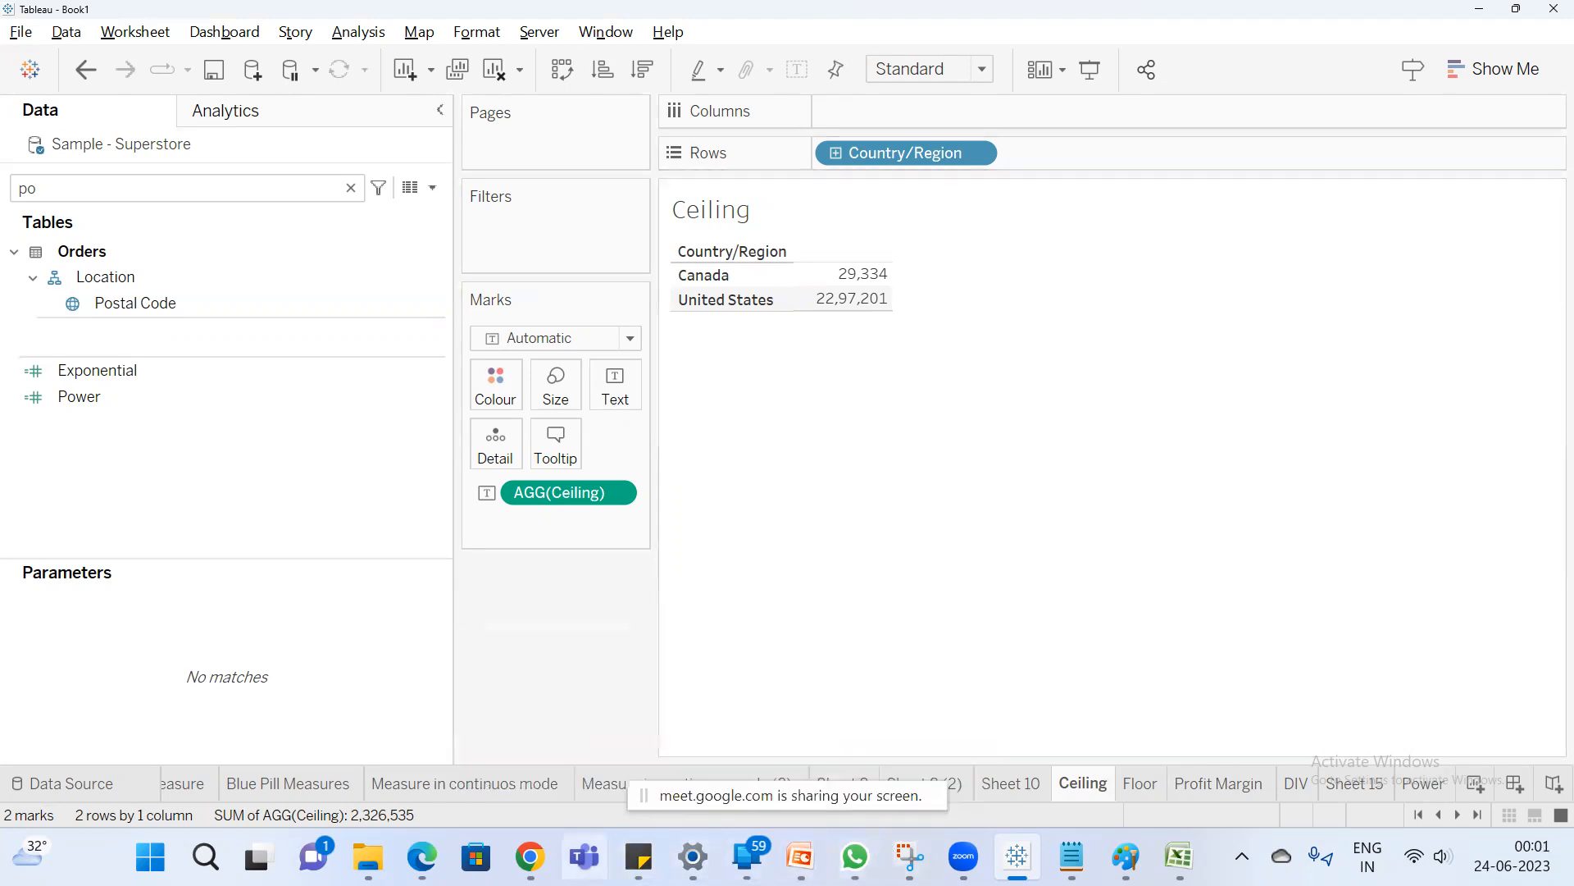
pyautogui.moveTo(531, 857)
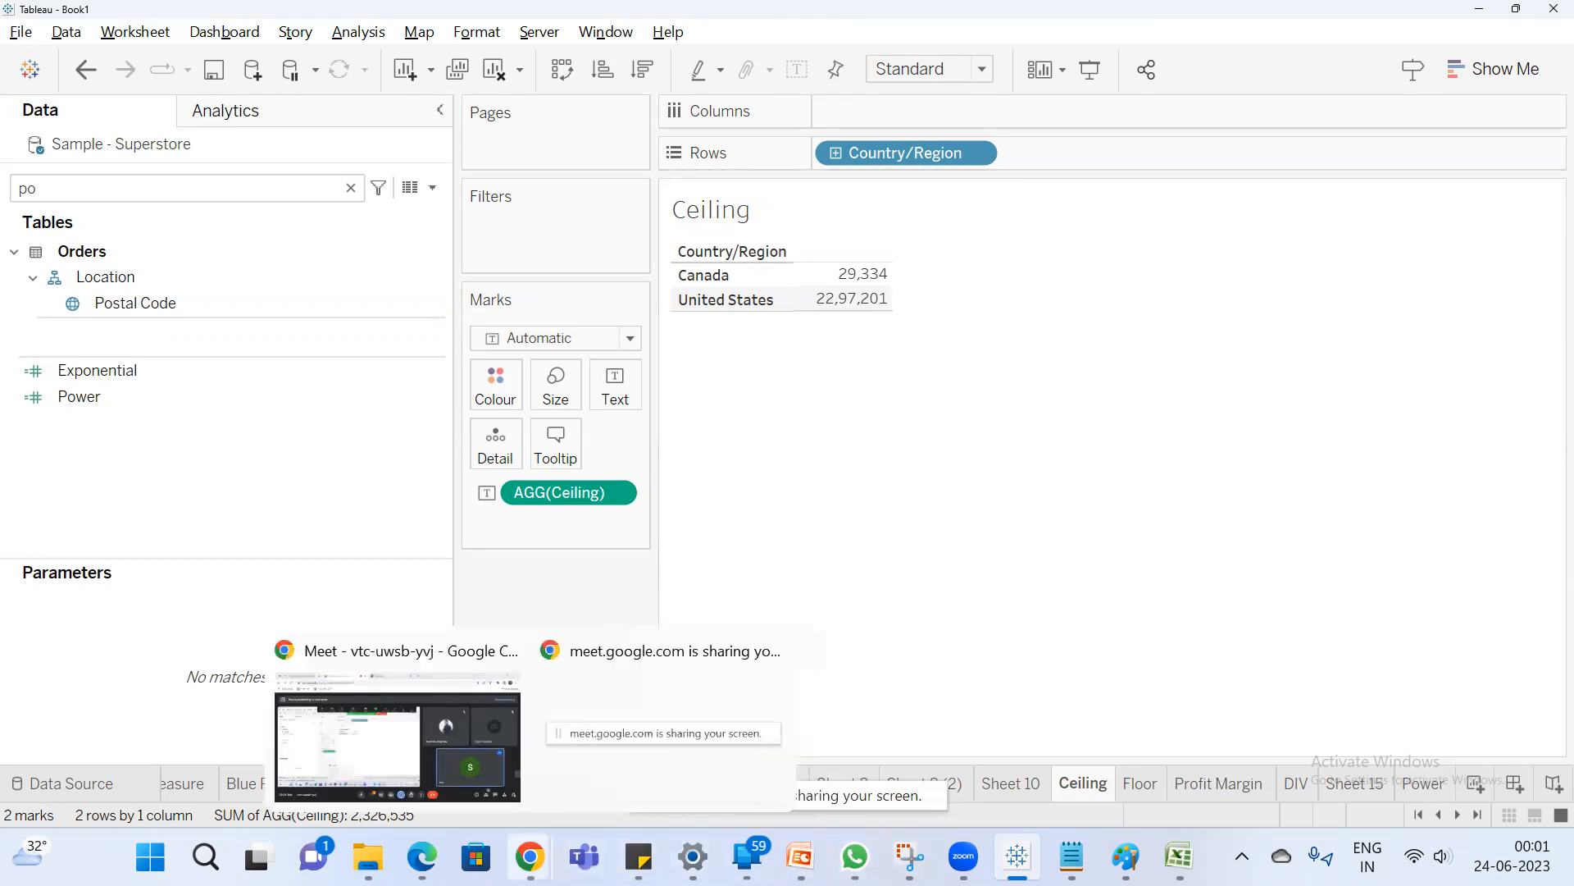
pyautogui.click(426, 713)
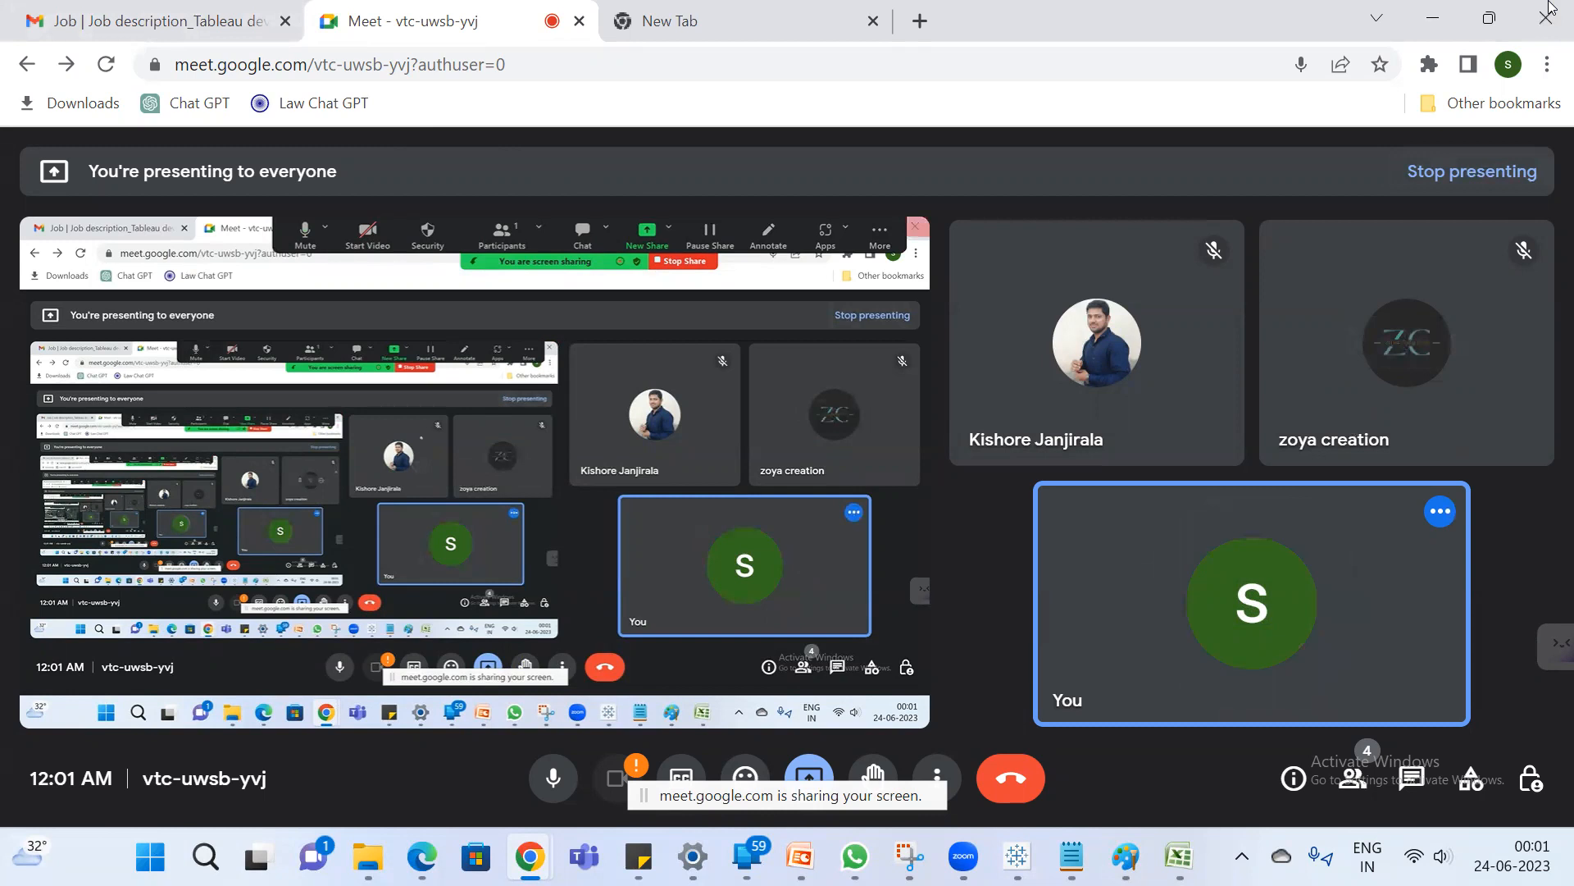
pyautogui.click(897, 235)
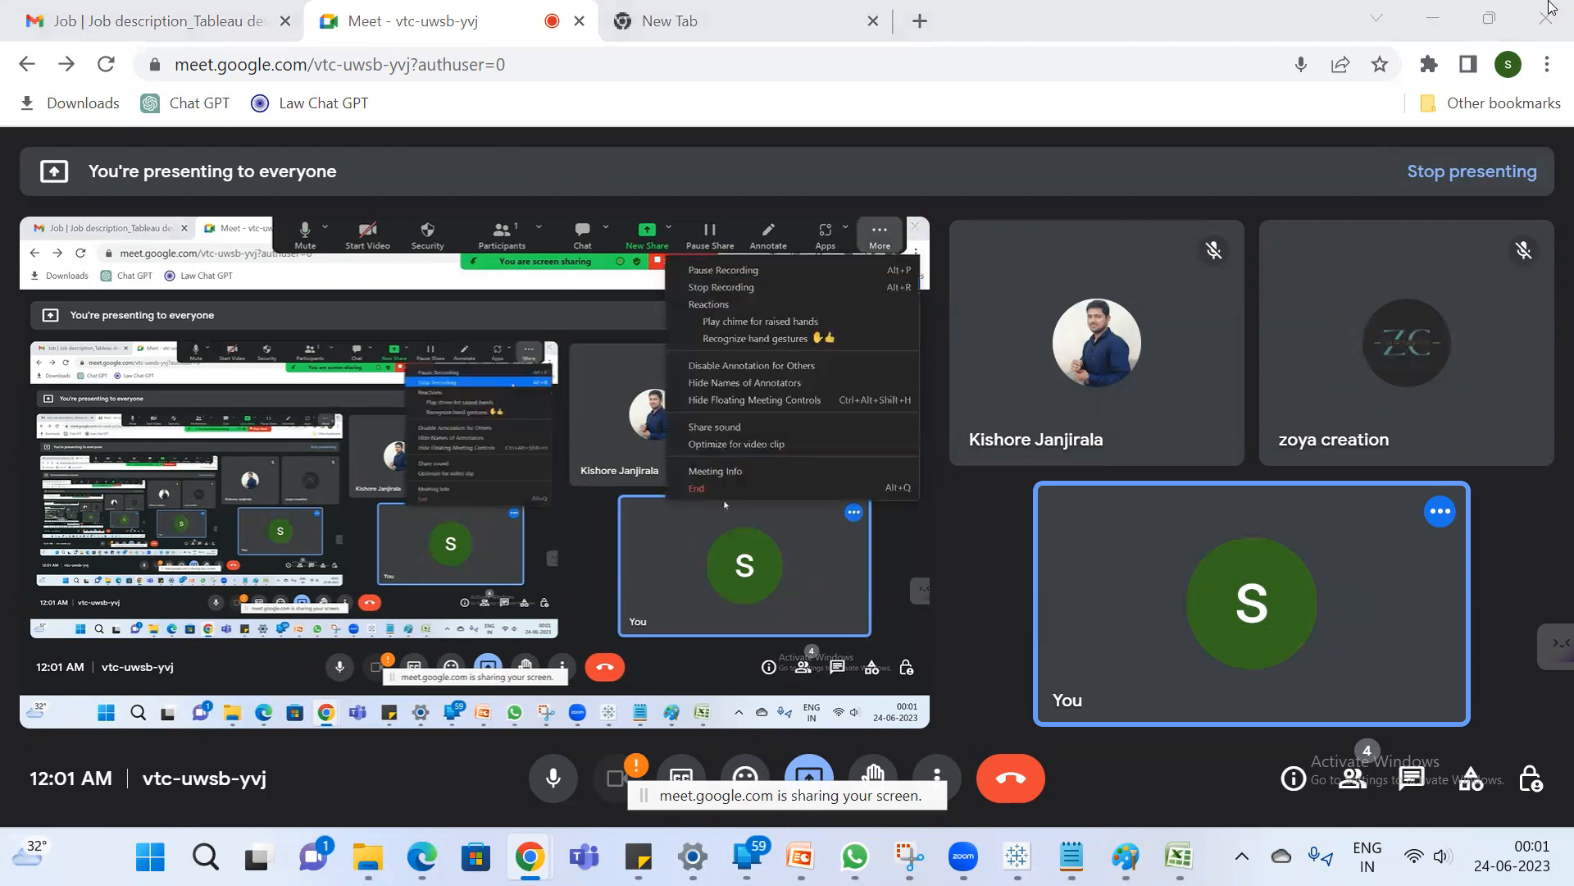